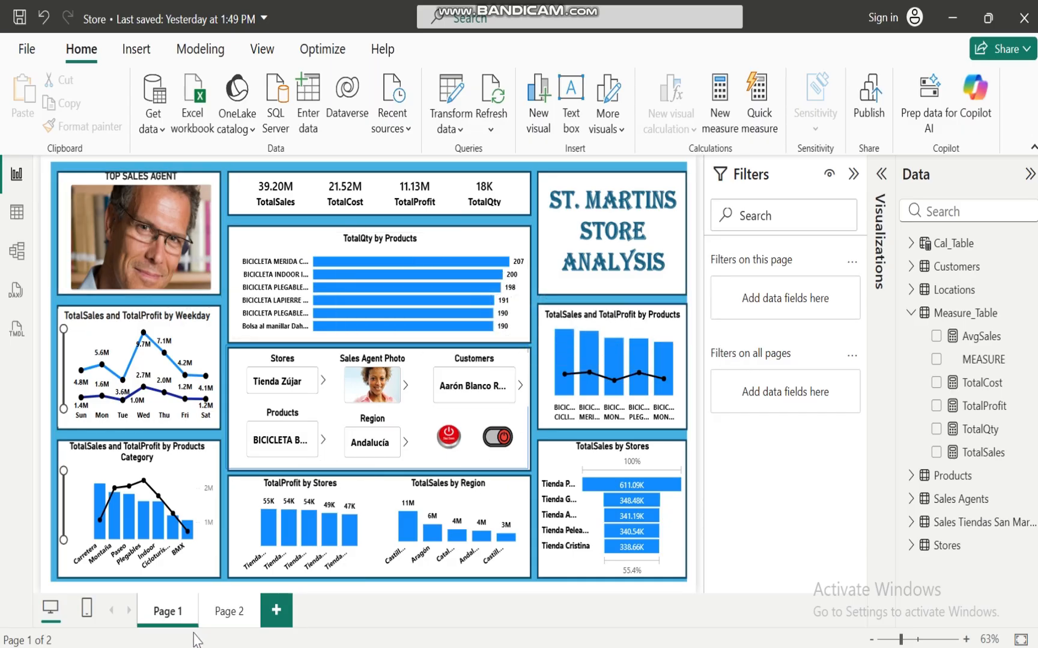
Step: Review the two finished dashboard pages and add a new blank report page
left_click(225, 618)
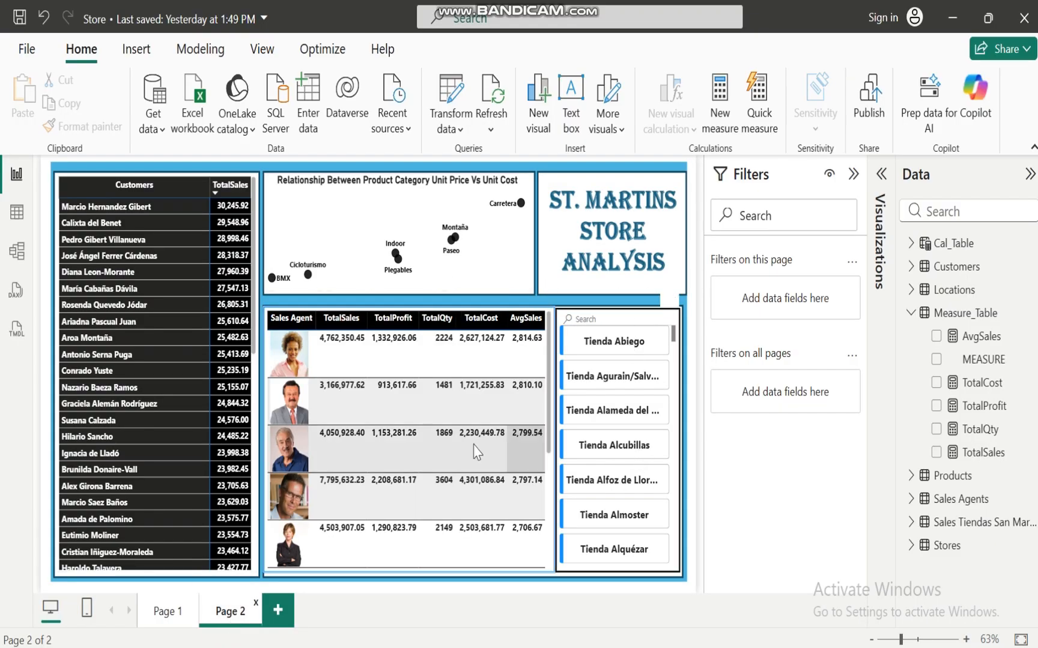
left_click(161, 614)
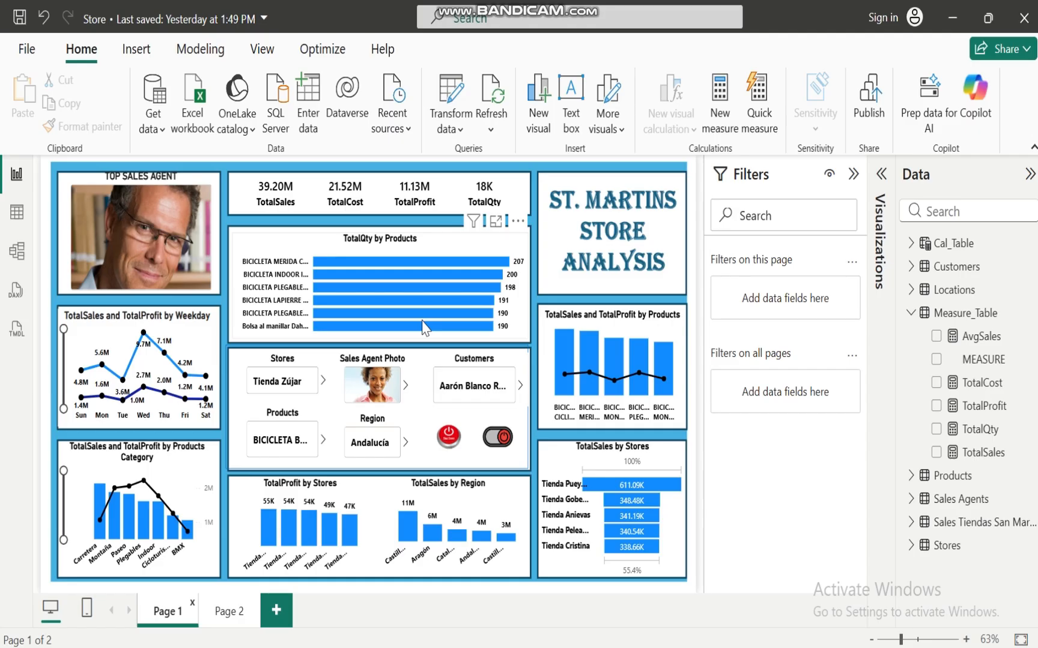
left_click(276, 610)
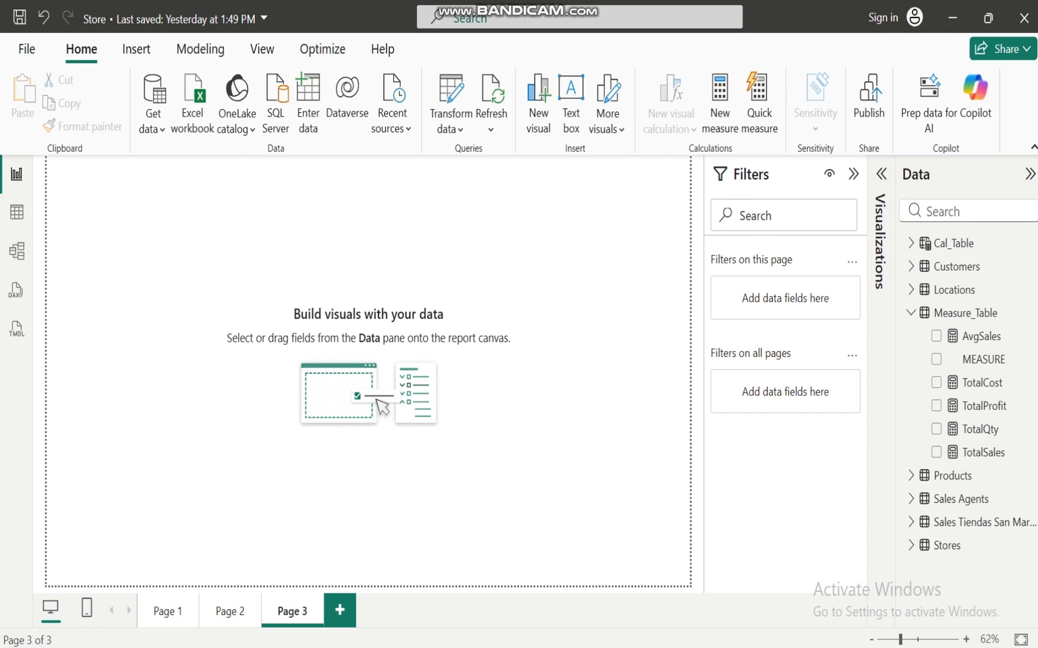
Step: Examine both slide layouts in the ST MARTINS STORE presentation in PowerPoint, and return to the Power BI report
mouse_move(718, 647)
left_click(656, 593)
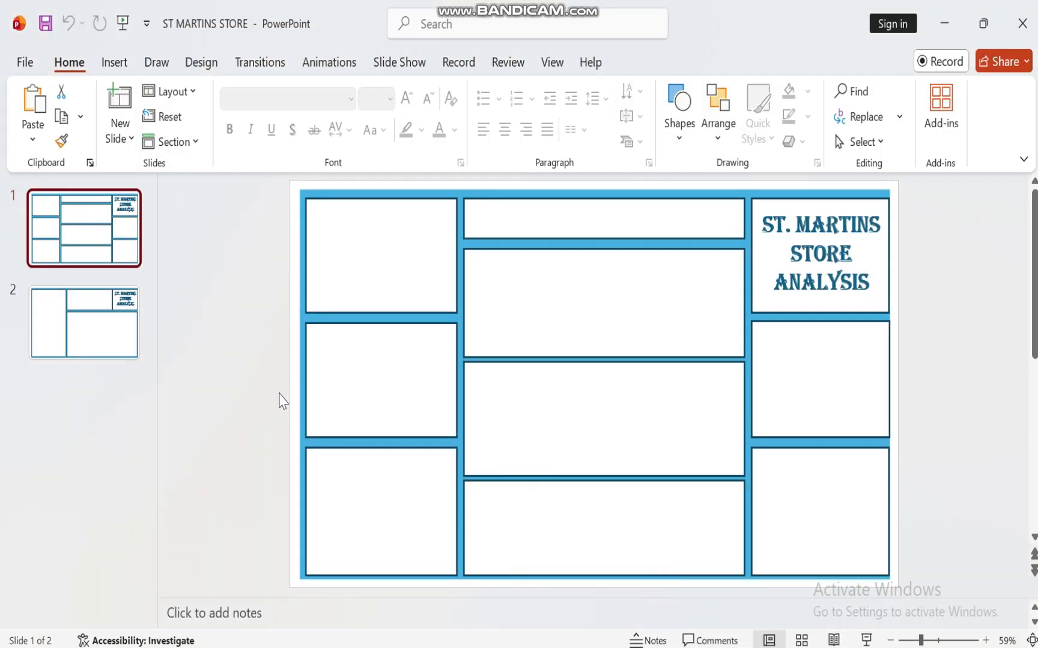
left_click(88, 338)
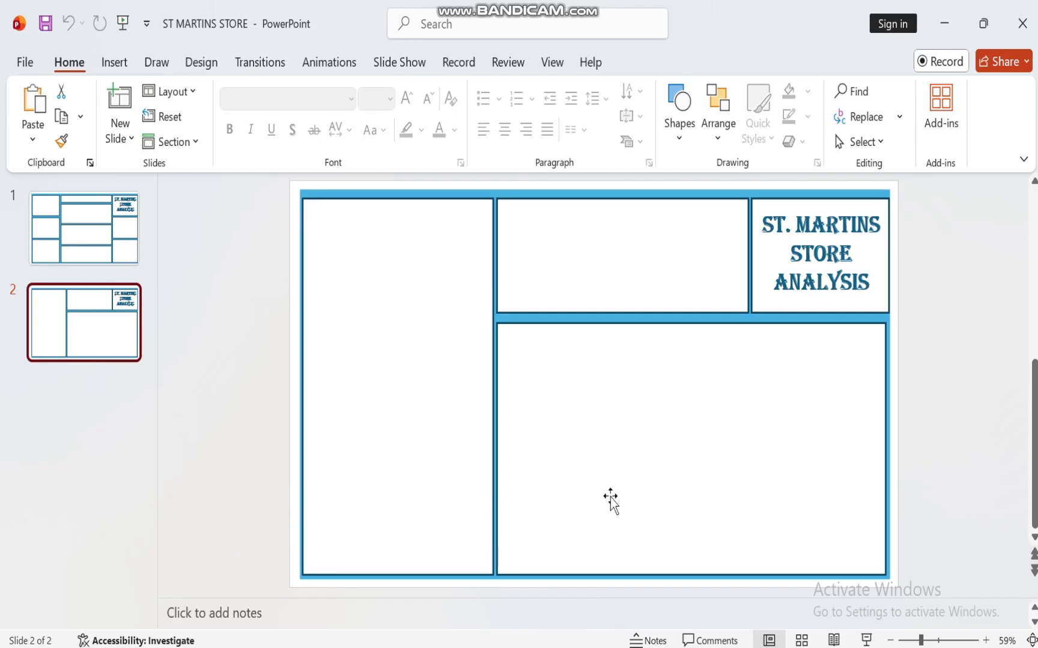
left_click(684, 647)
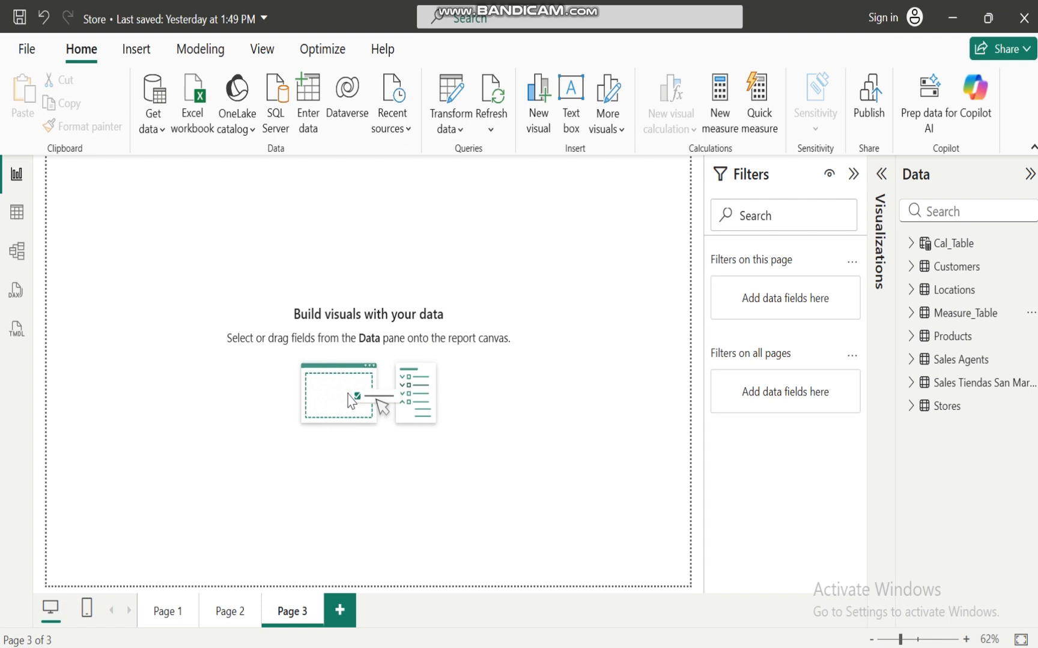
Step: Set the ST MARTINS STORE 1 picture from POWER BI DASHBOARD DESIGNS as Page 3's canvas background with 0% transparency
left_click(541, 343)
left_click(881, 174)
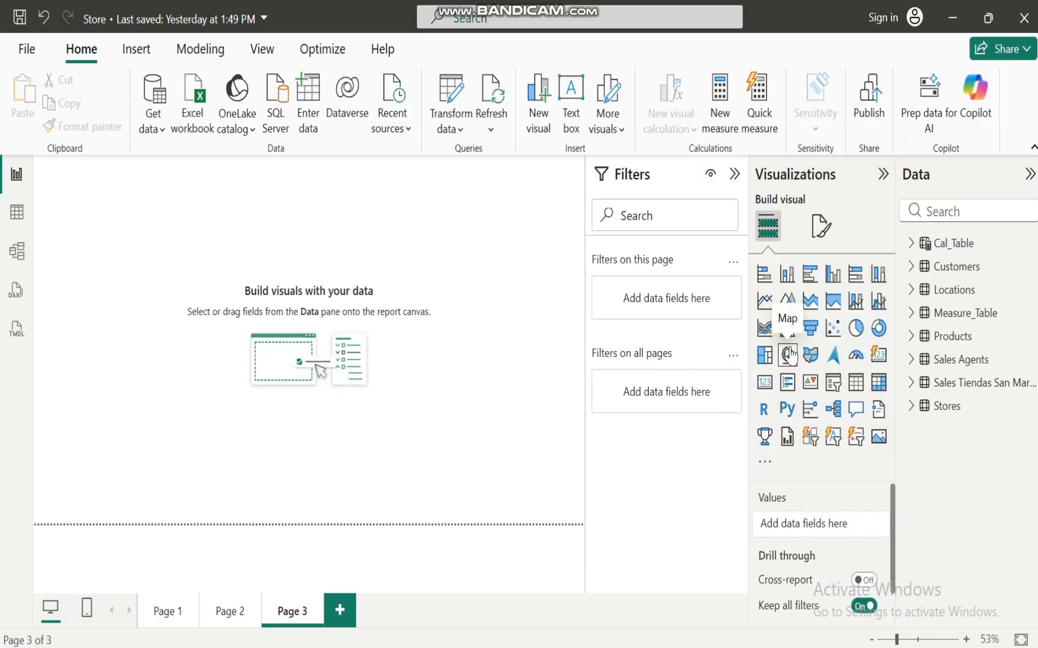
left_click(820, 226)
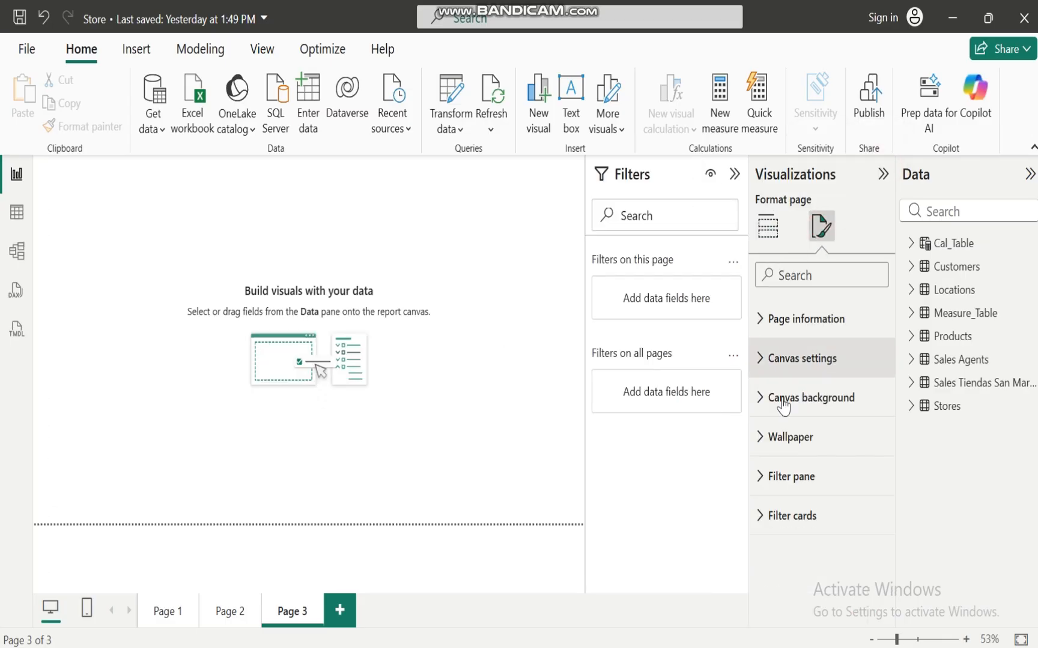
left_click(762, 397)
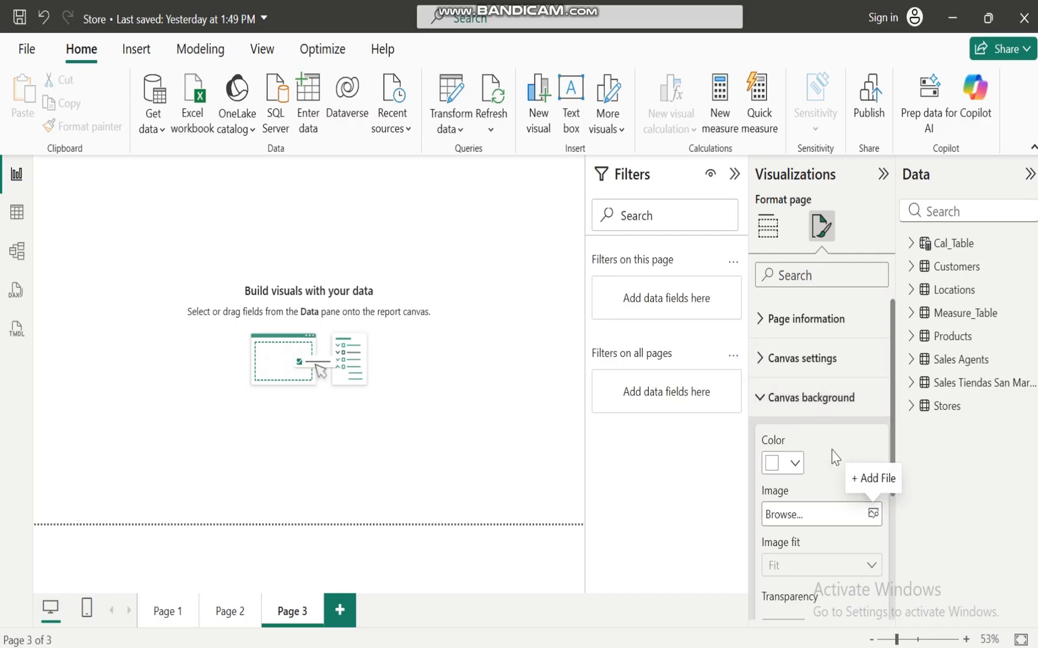
left_click(872, 515)
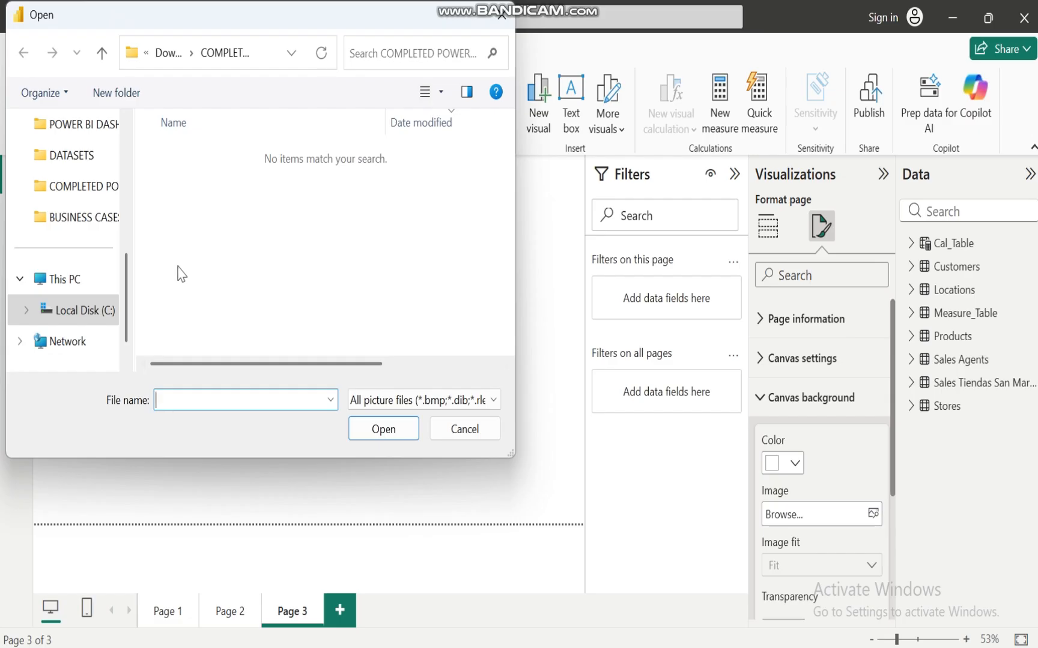
left_click_drag(128, 301, 131, 190)
left_click(67, 221)
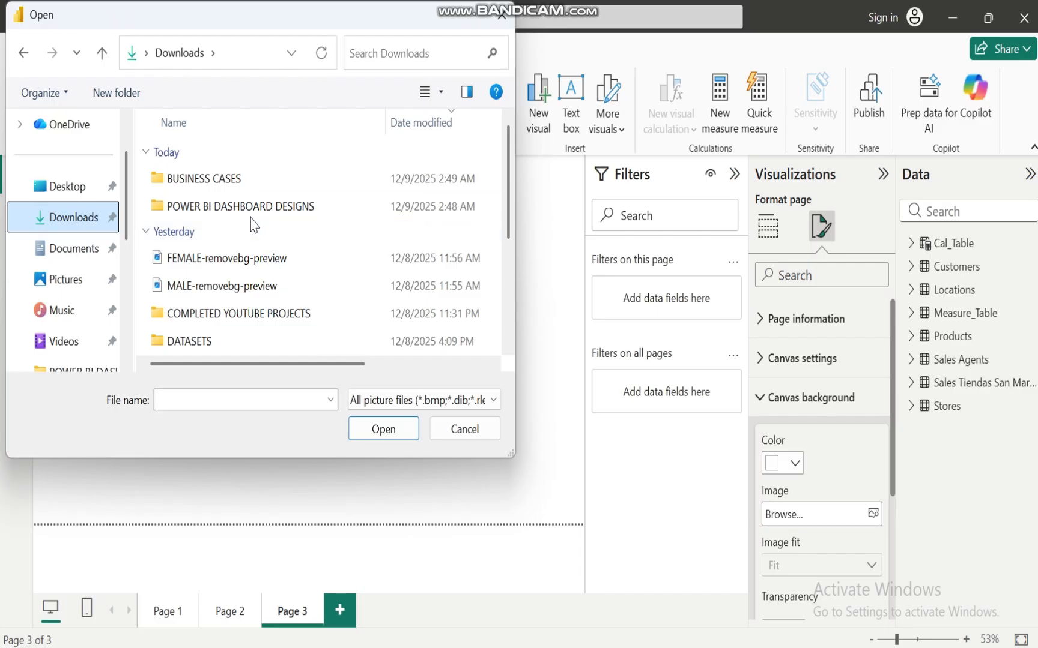
double_click(240, 206)
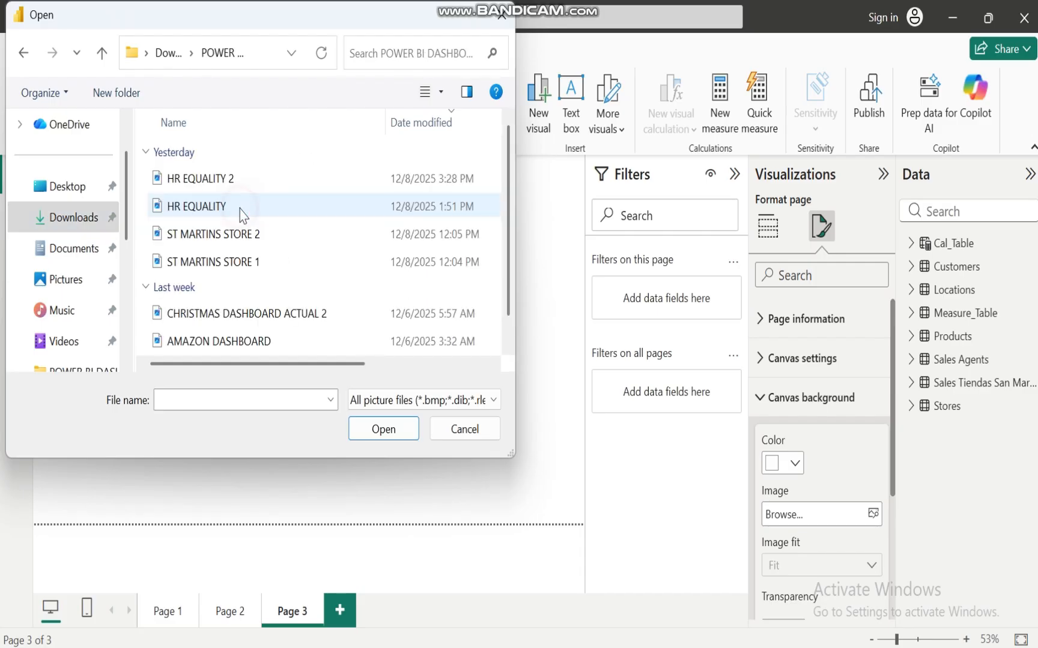
left_click(223, 266)
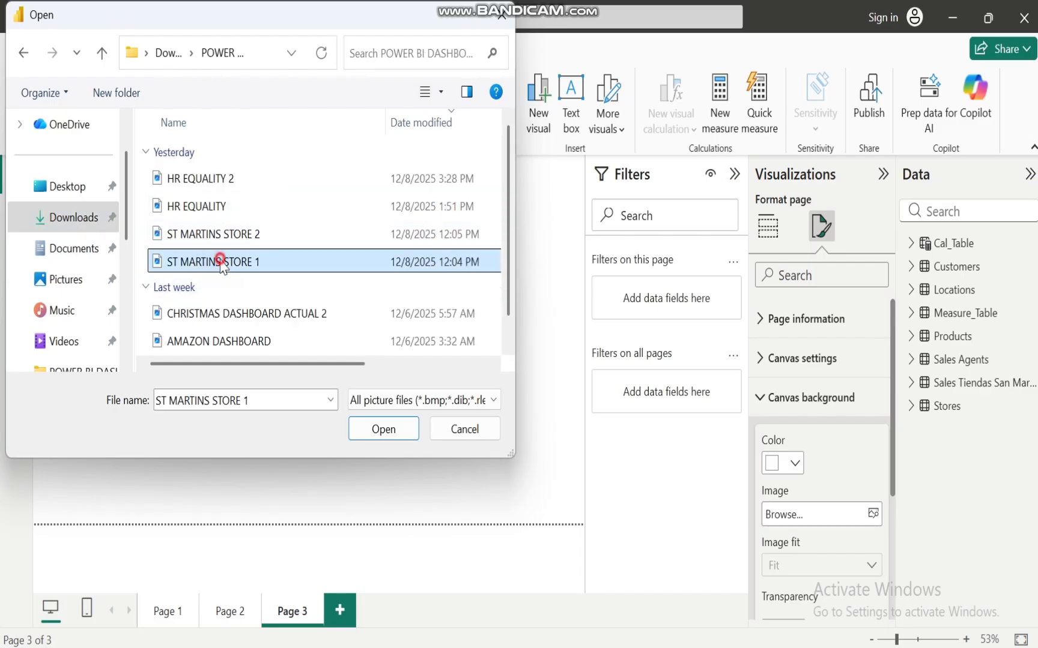
left_click(396, 429)
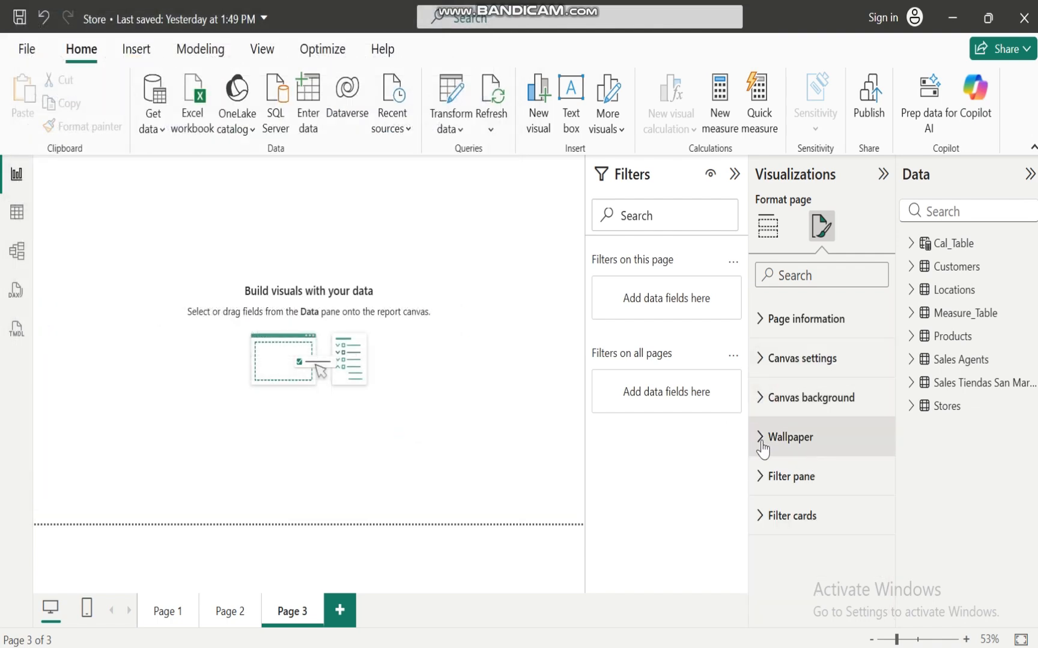
left_click(759, 398)
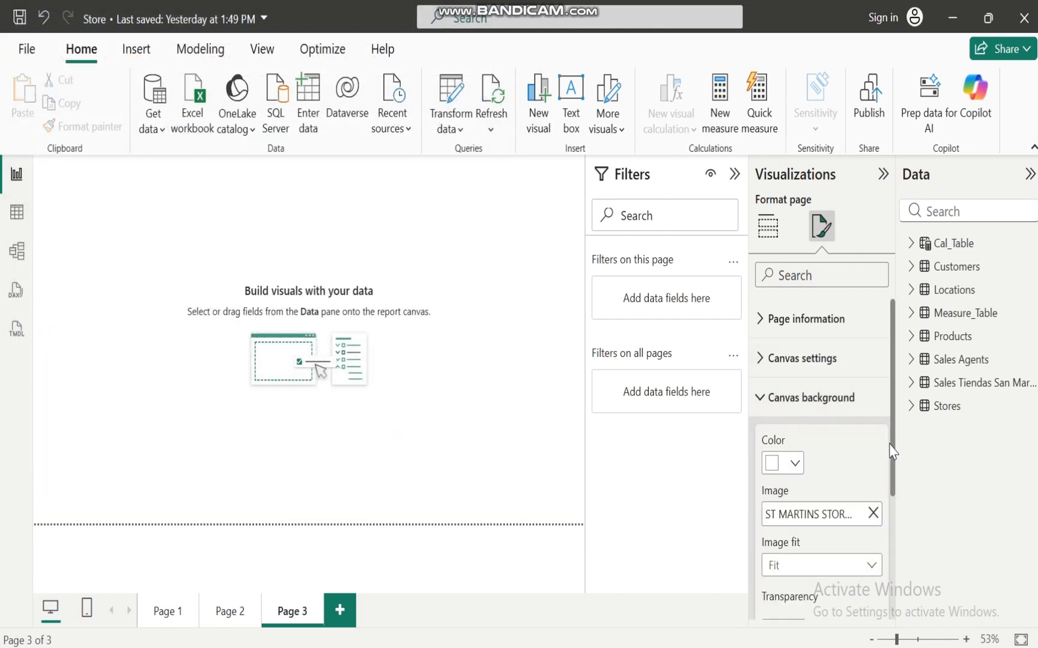
left_click_drag(891, 452, 790, 535)
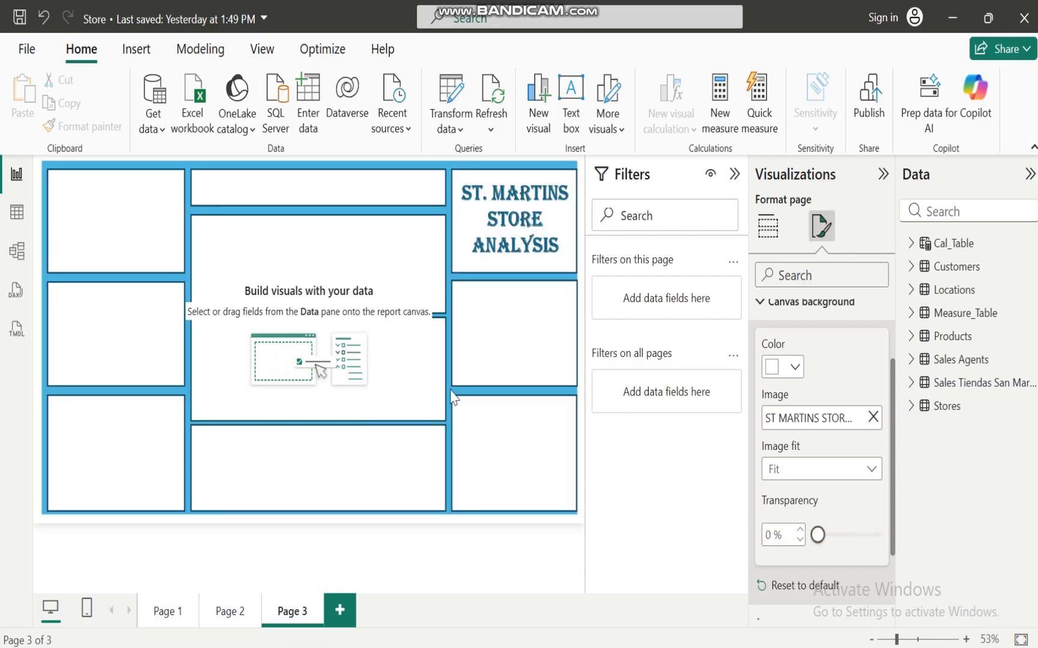
Step: Add another report page and give it the ST MARTINS STORE 2 picture as canvas background with 0% transparency
left_click(339, 611)
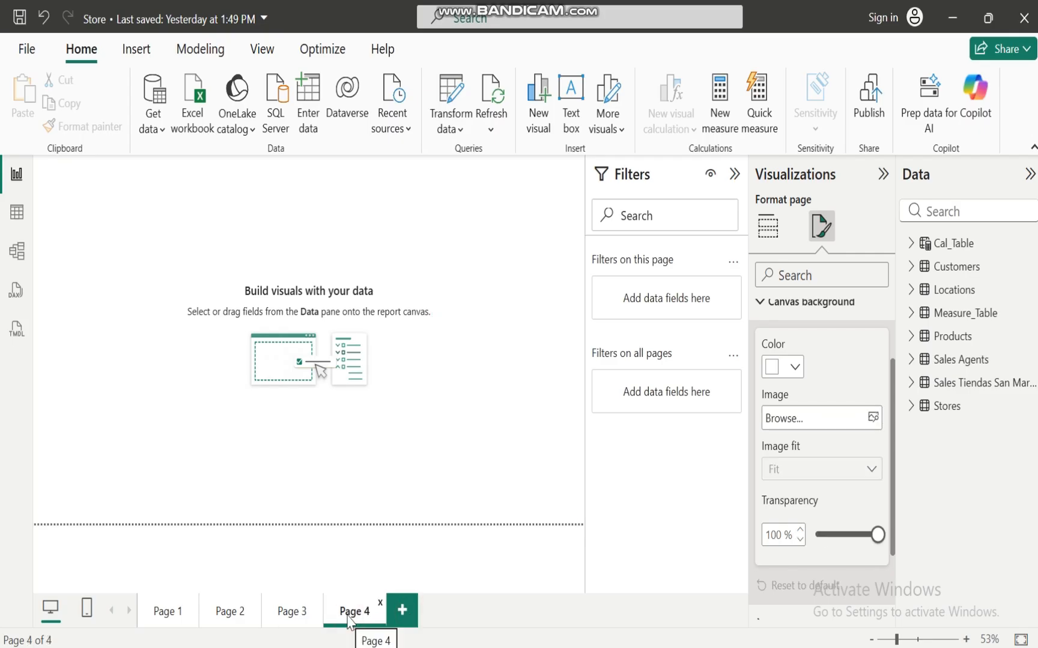
left_click(872, 417)
left_click(222, 234)
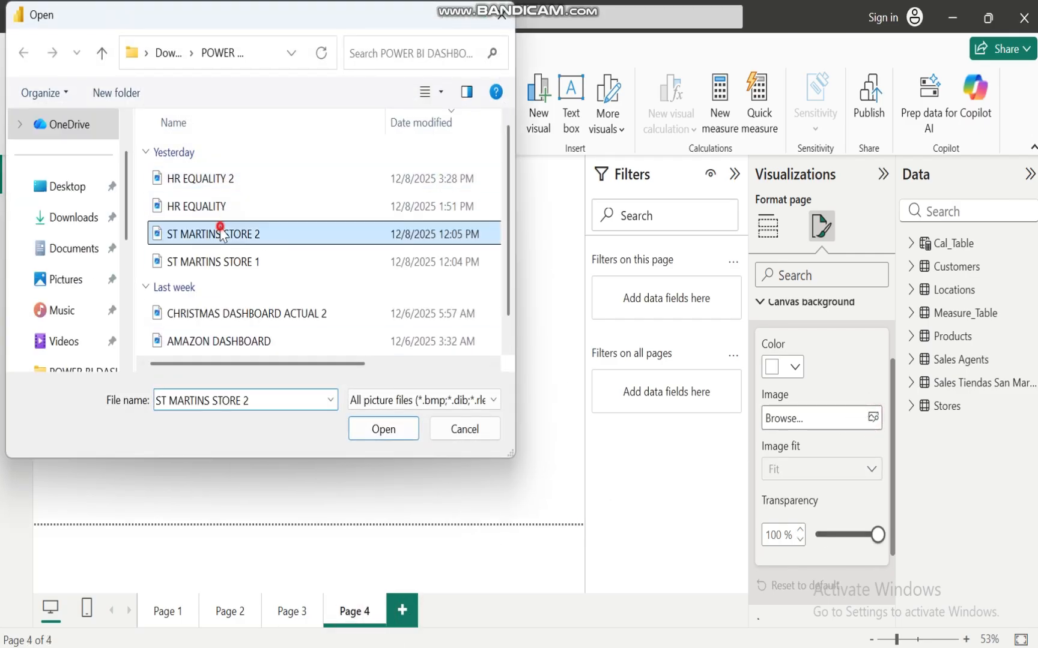
left_click(384, 430)
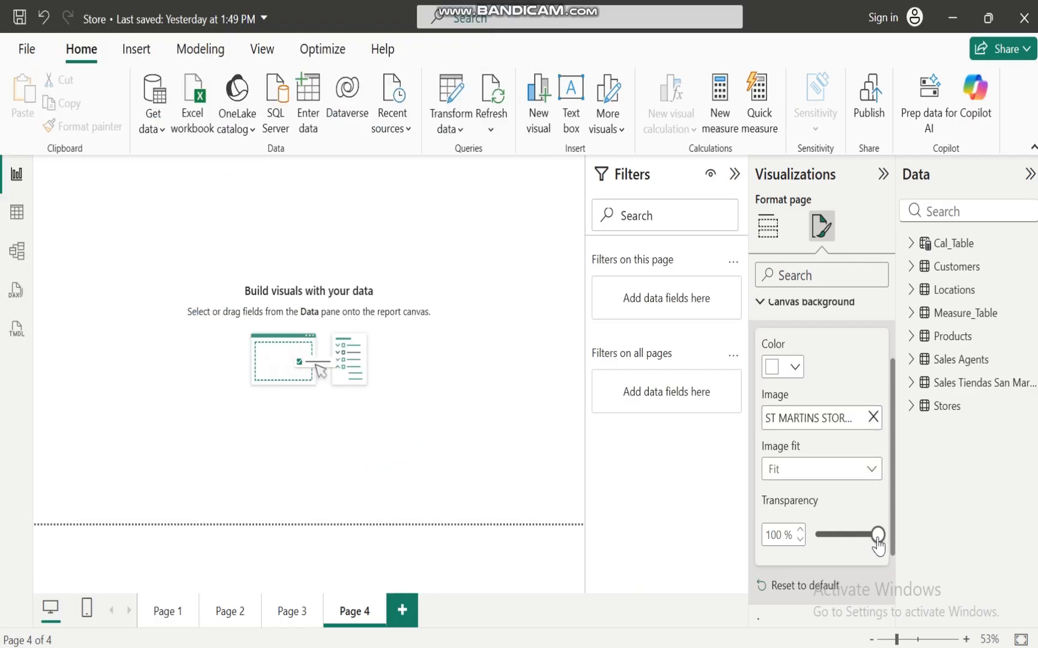
left_click_drag(876, 535, 843, 535)
left_click_drag(773, 570, 749, 572)
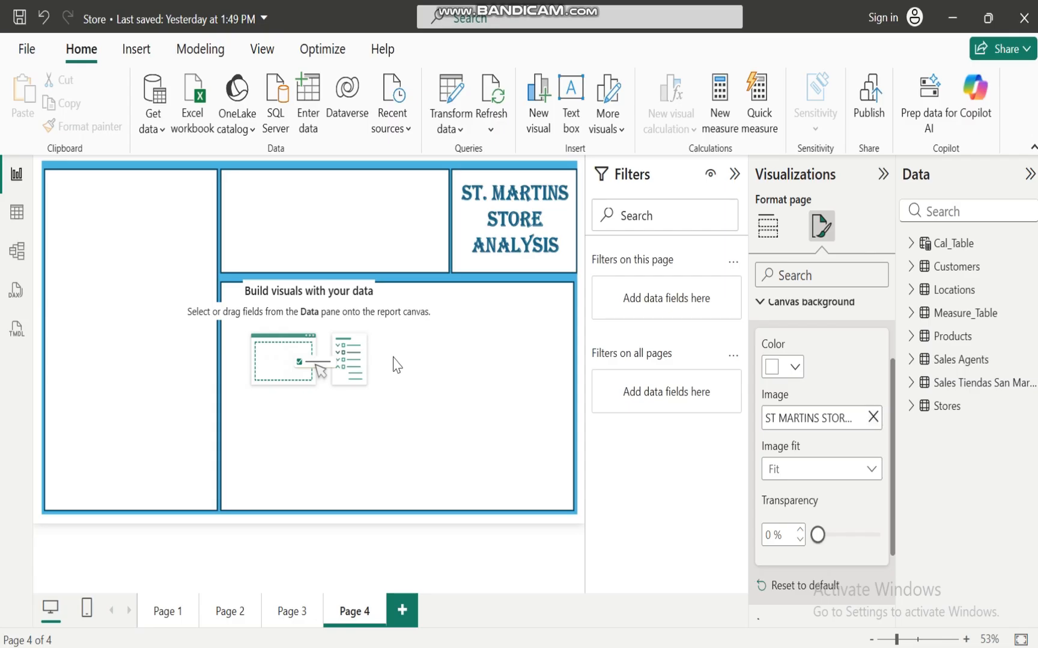
Step: Return to Page 3 with the visual settings collapsed and consult the analytical questions in PowerPoint's SAN MARTIN STORE PROJECT presentation
left_click(292, 611)
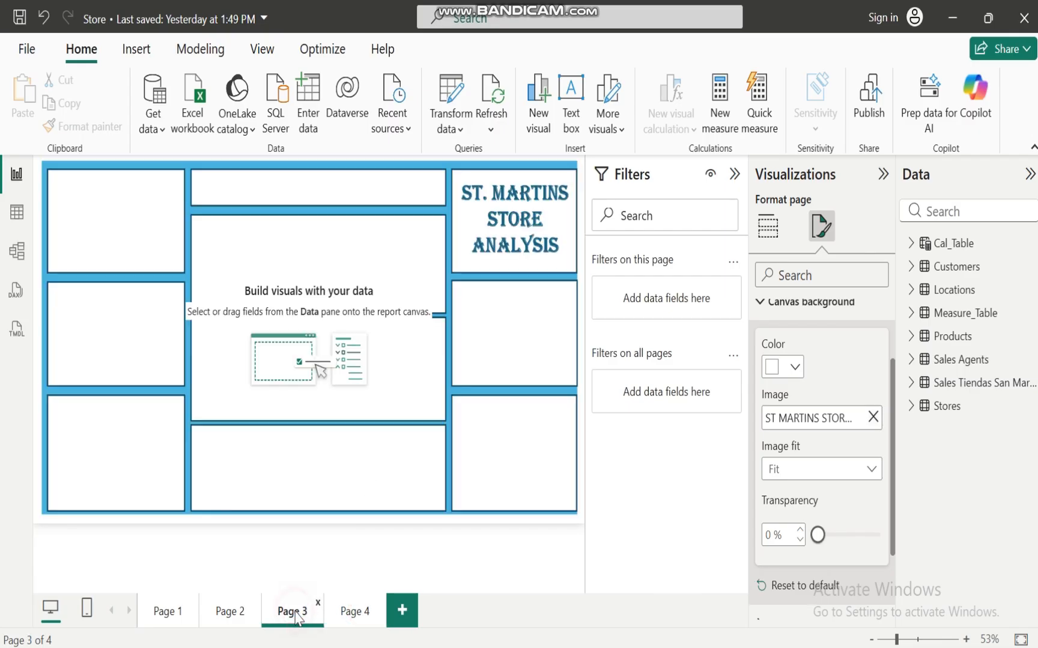
left_click(880, 176)
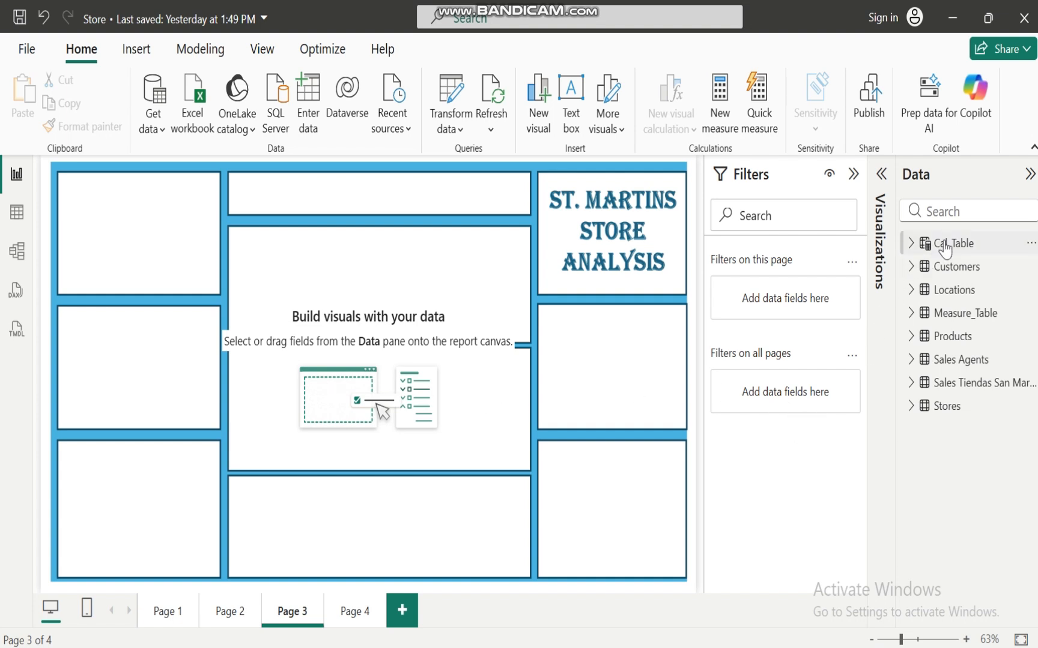
mouse_move(948, 294)
left_click(798, 591)
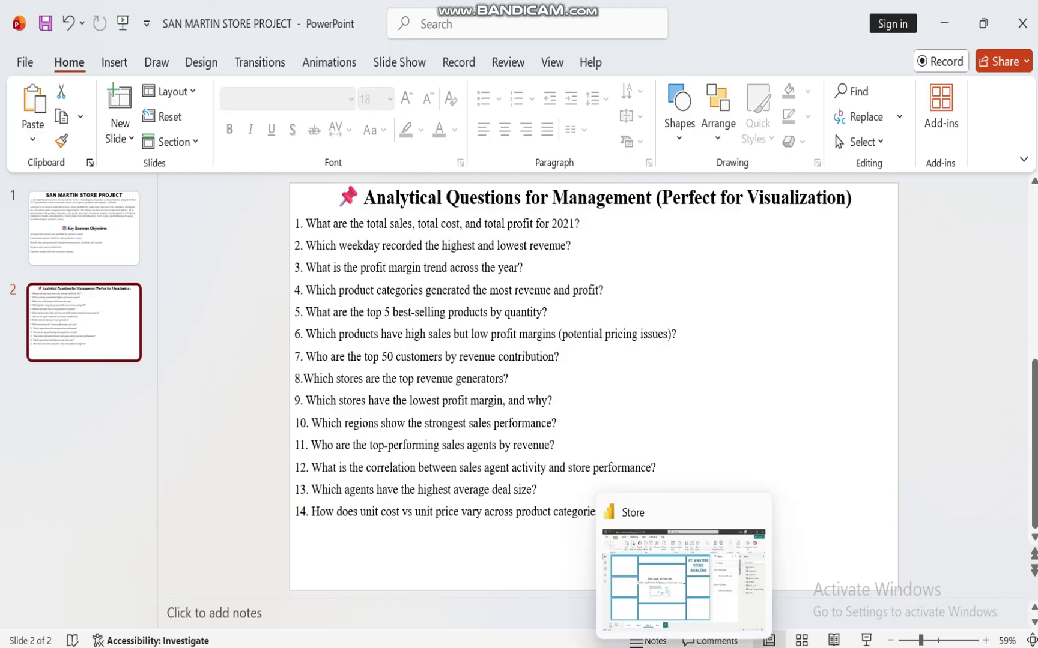
left_click(684, 647)
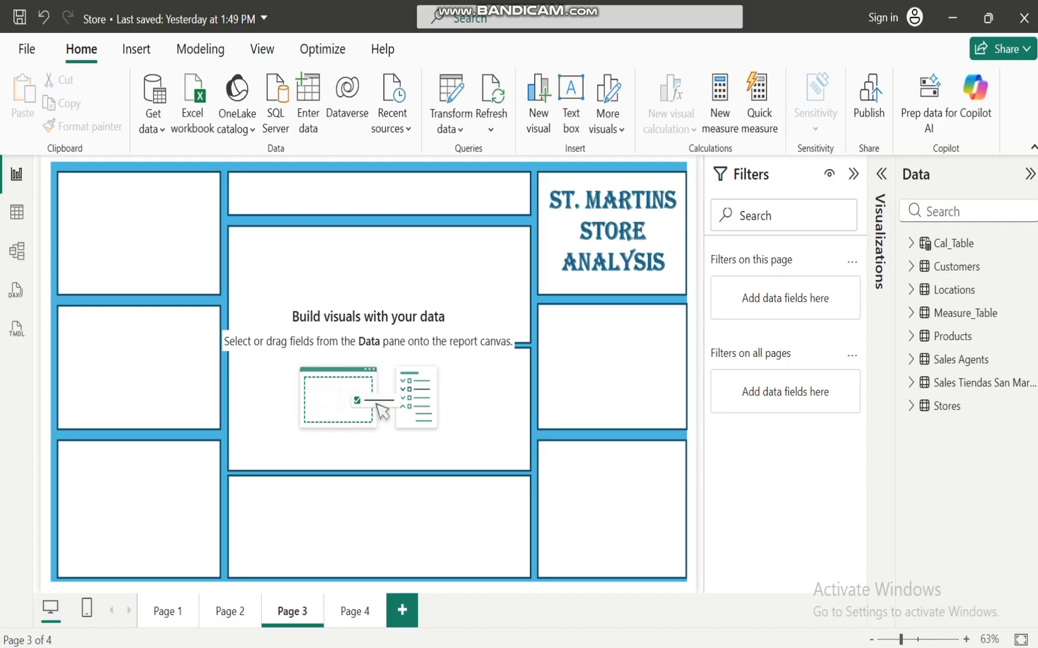
Step: Inspect the Date, Year and Month filter values of Cal_Table in the table data and return to the report page
left_click(17, 213)
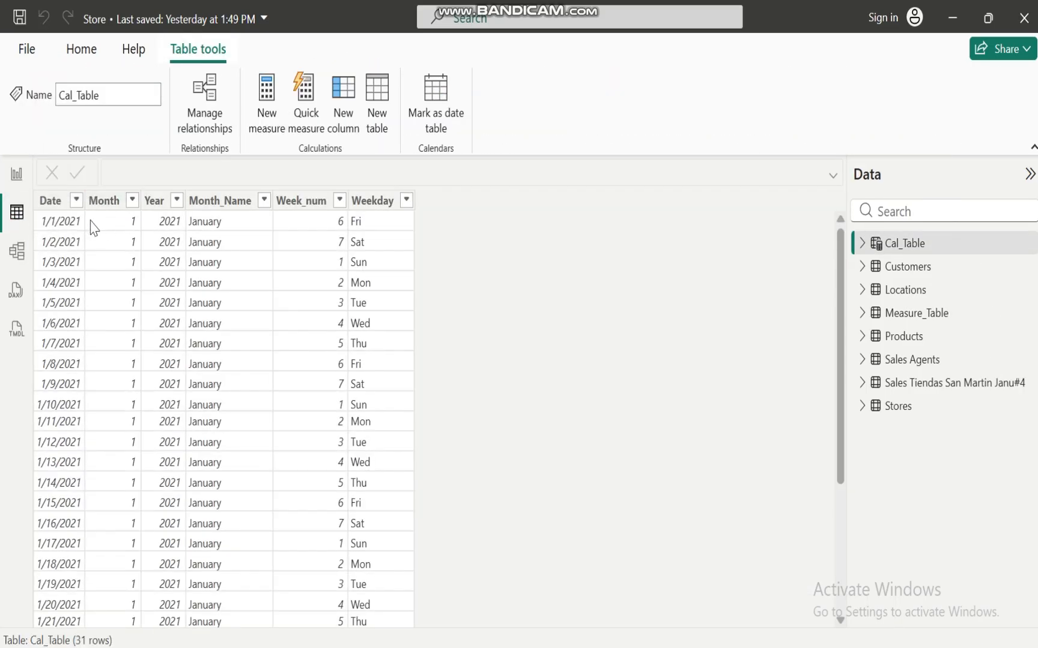
left_click(76, 201)
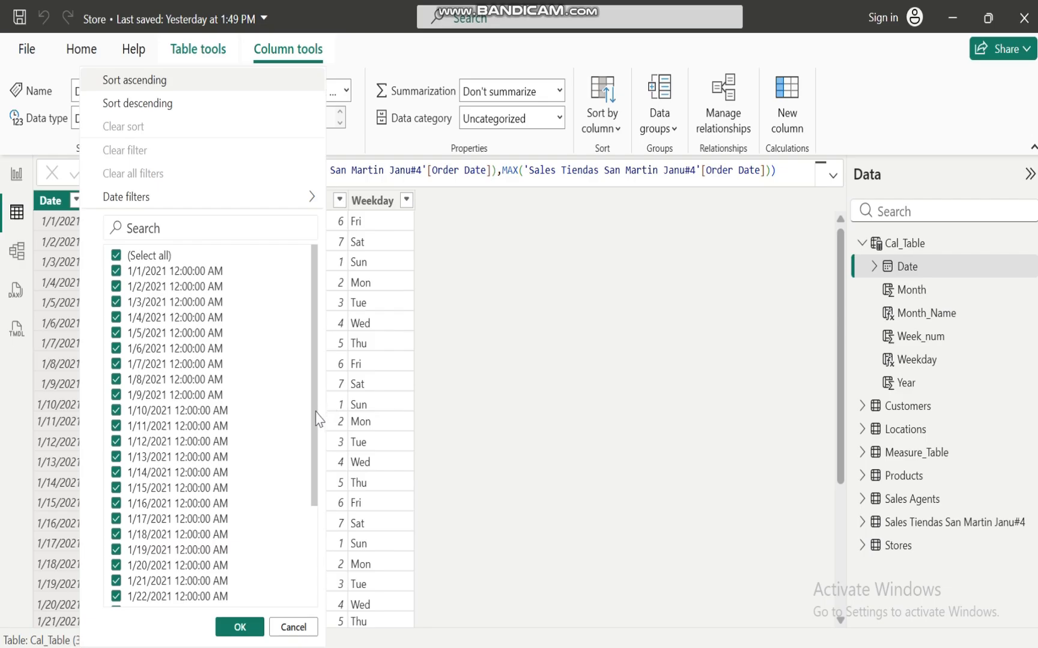
left_click(441, 278)
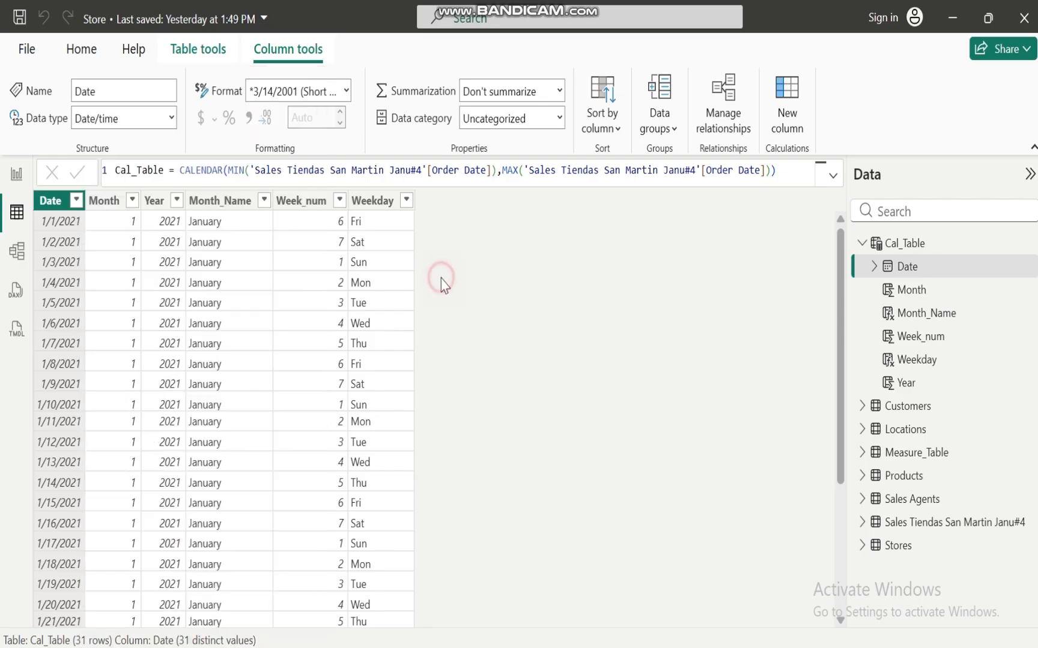
left_click(176, 200)
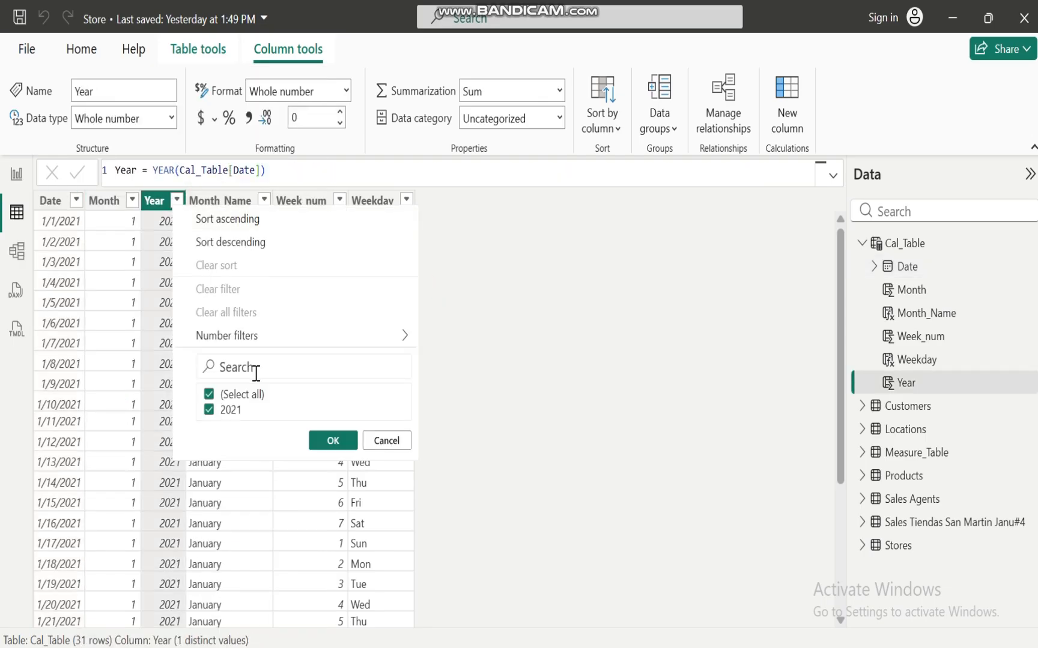
left_click(333, 441)
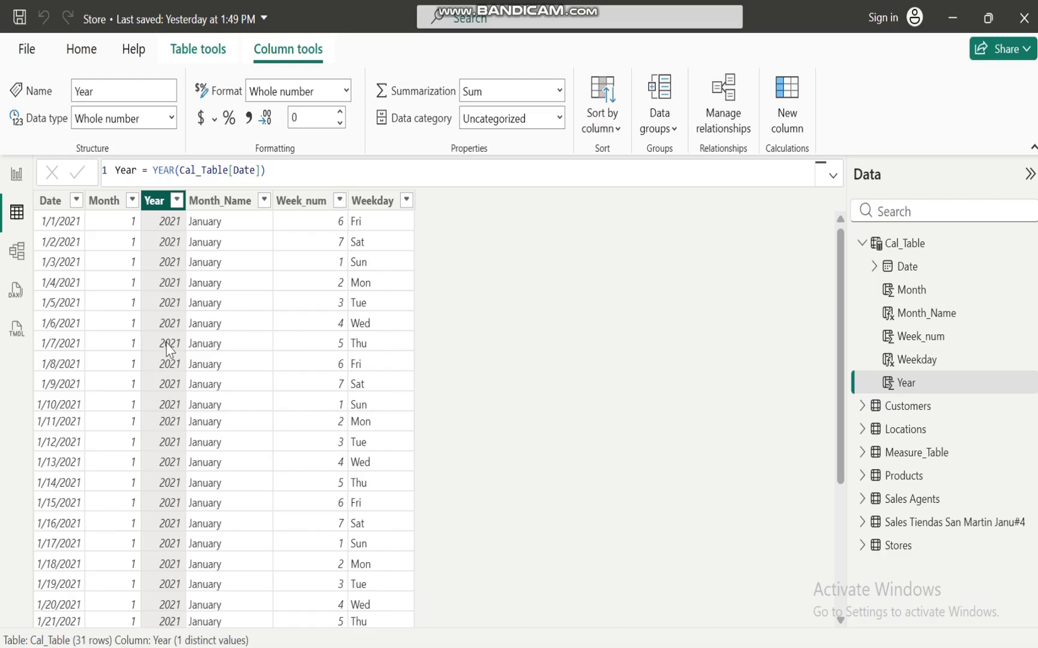
left_click(131, 205)
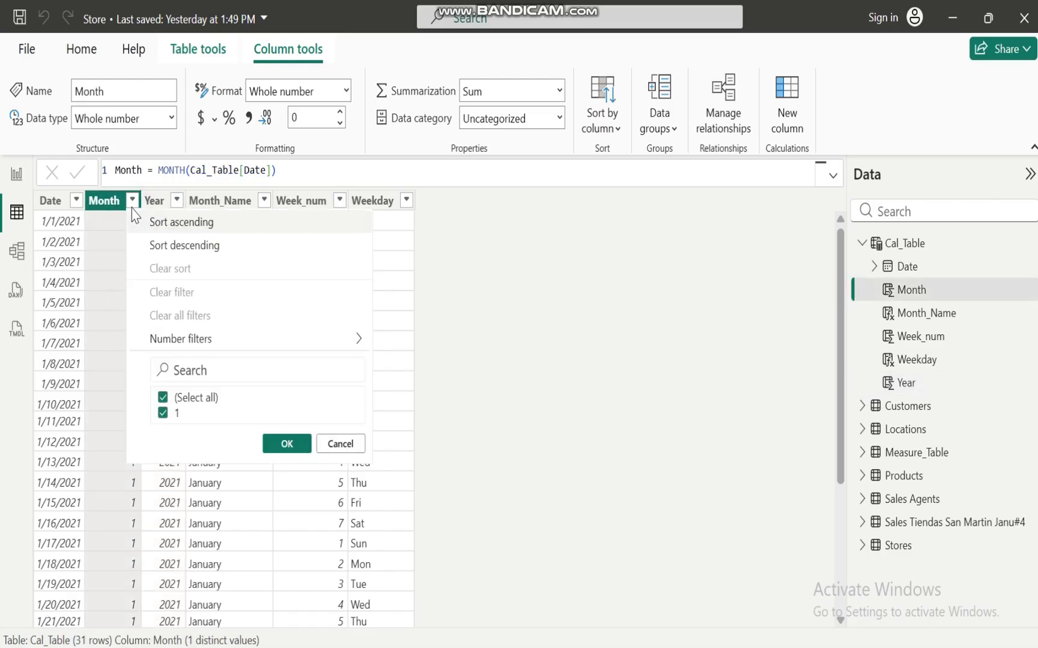
left_click(287, 444)
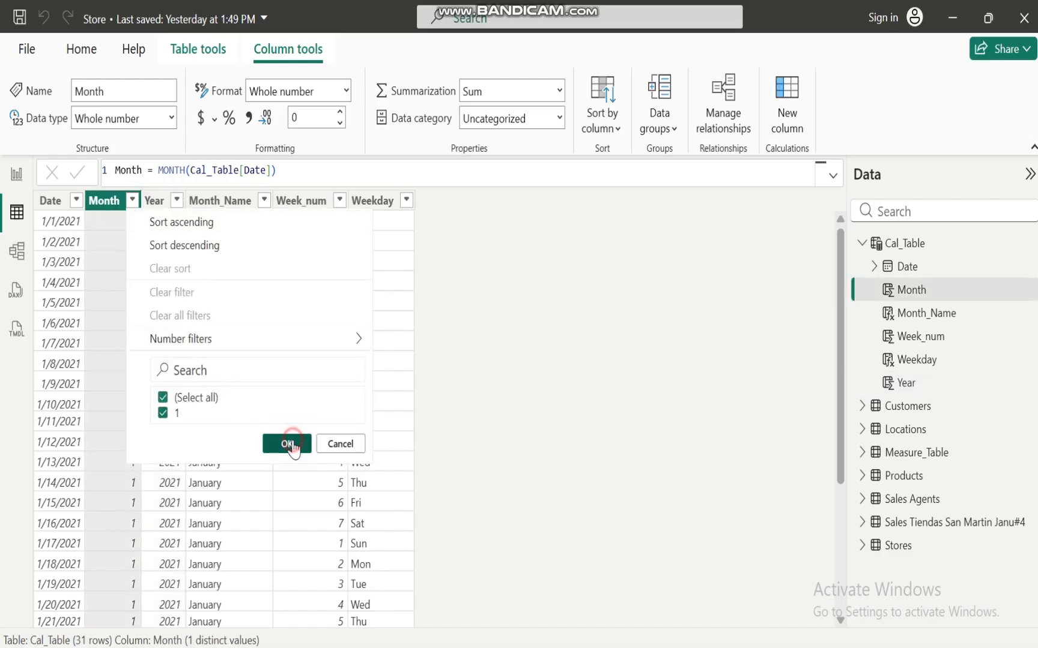
left_click(16, 176)
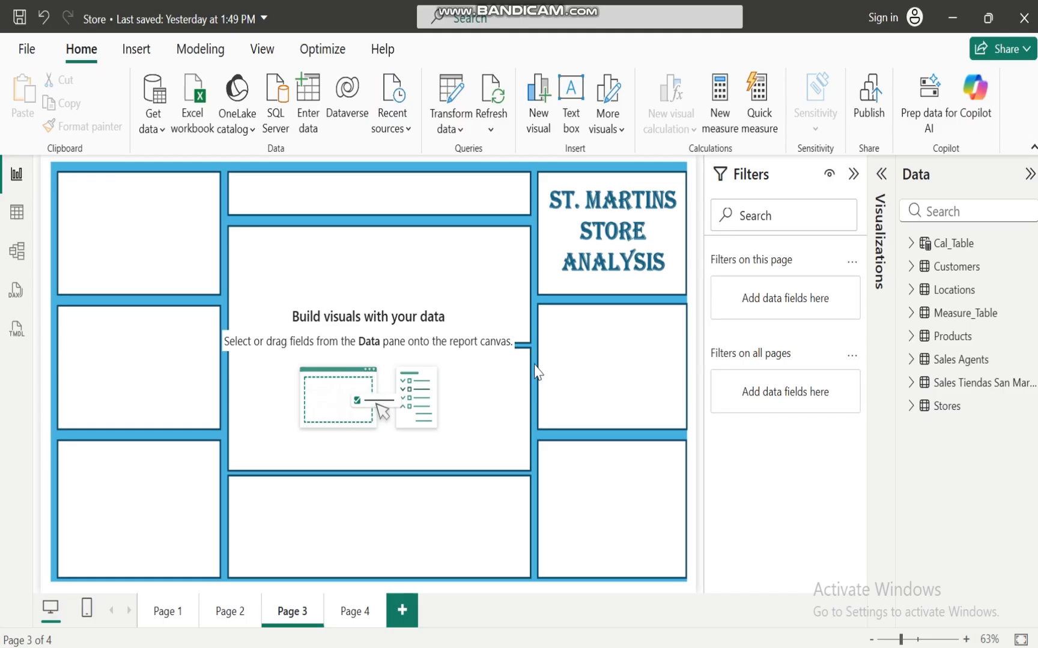
Step: Reread the management questions slide in PowerPoint's SAN MARTIN STORE PROJECT presentation and switch back to the Power BI report
mouse_move(720, 647)
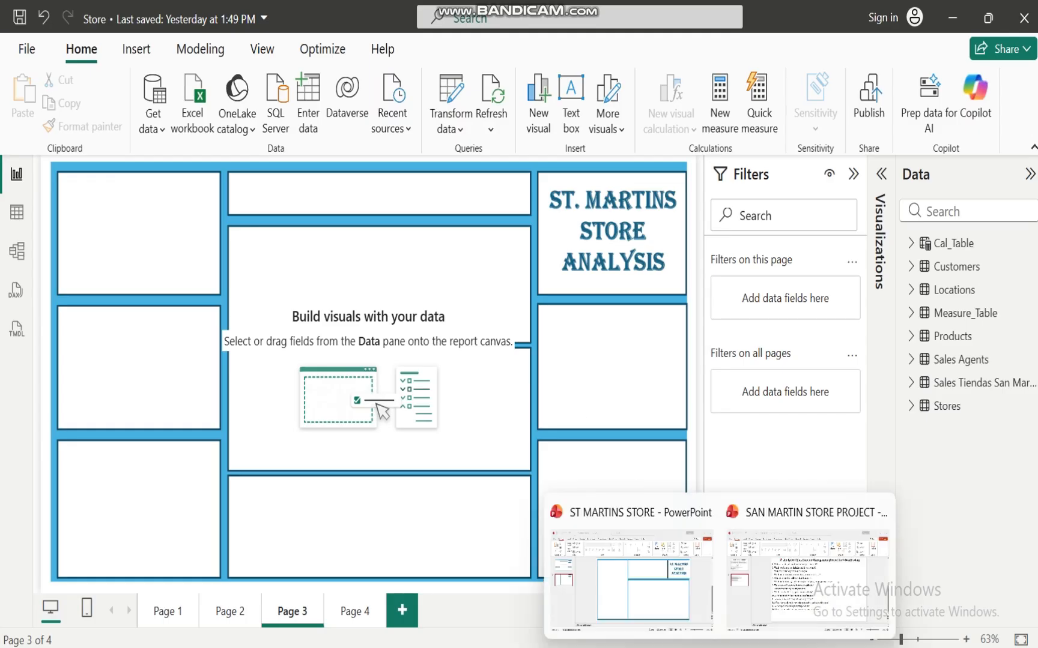
left_click(806, 562)
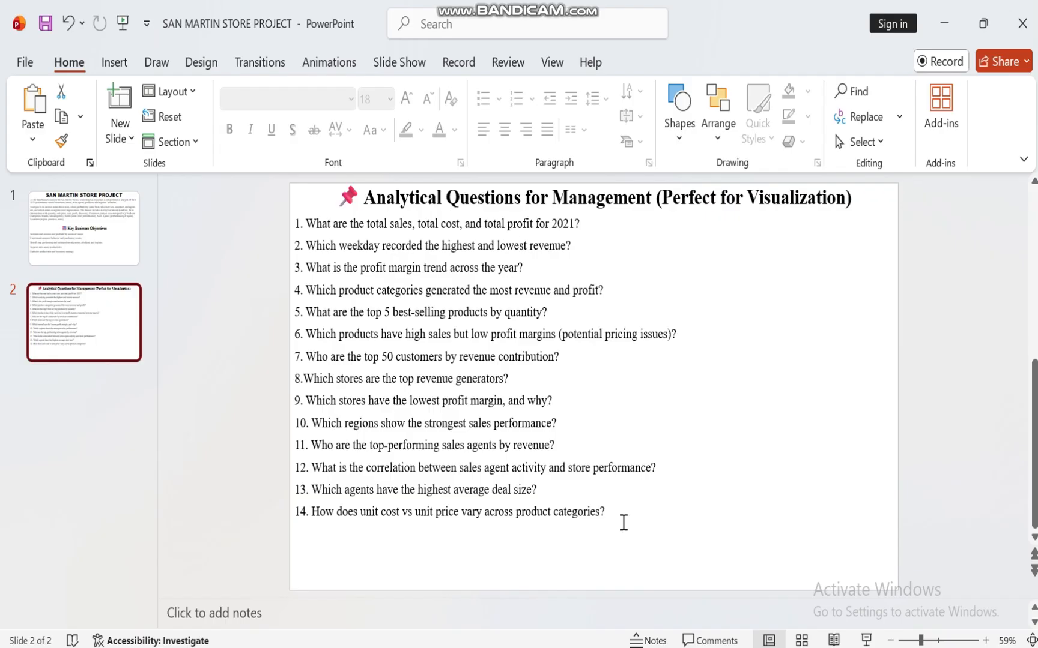
mouse_move(683, 647)
left_click(680, 562)
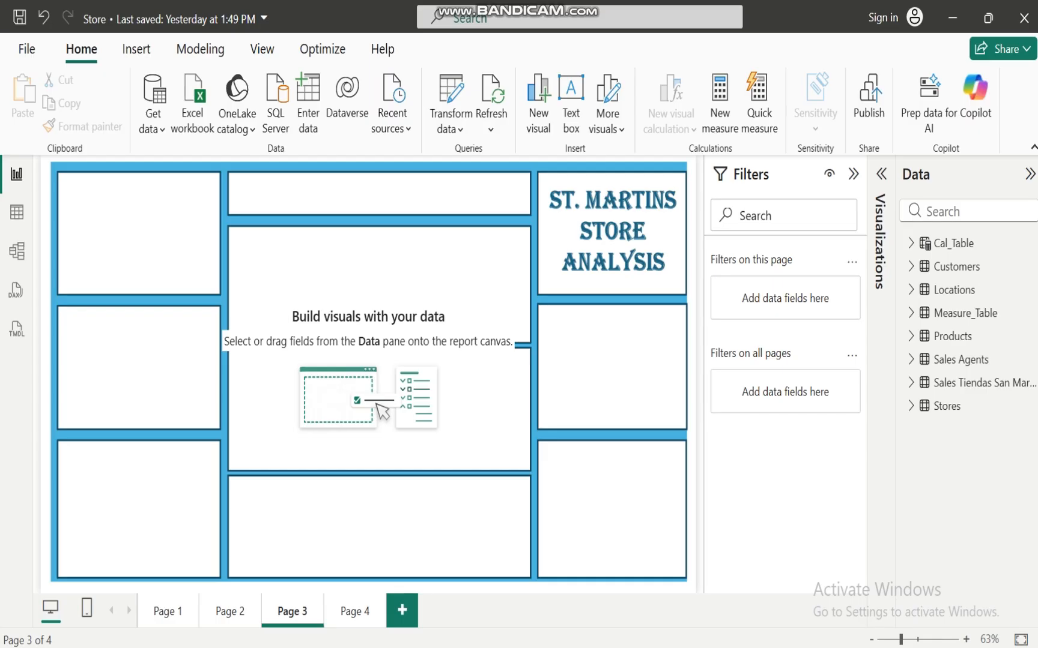
Step: Review the formulas of the TotalSales, TotalProfit and TotalCost measures in Measure_Table
left_click(915, 321)
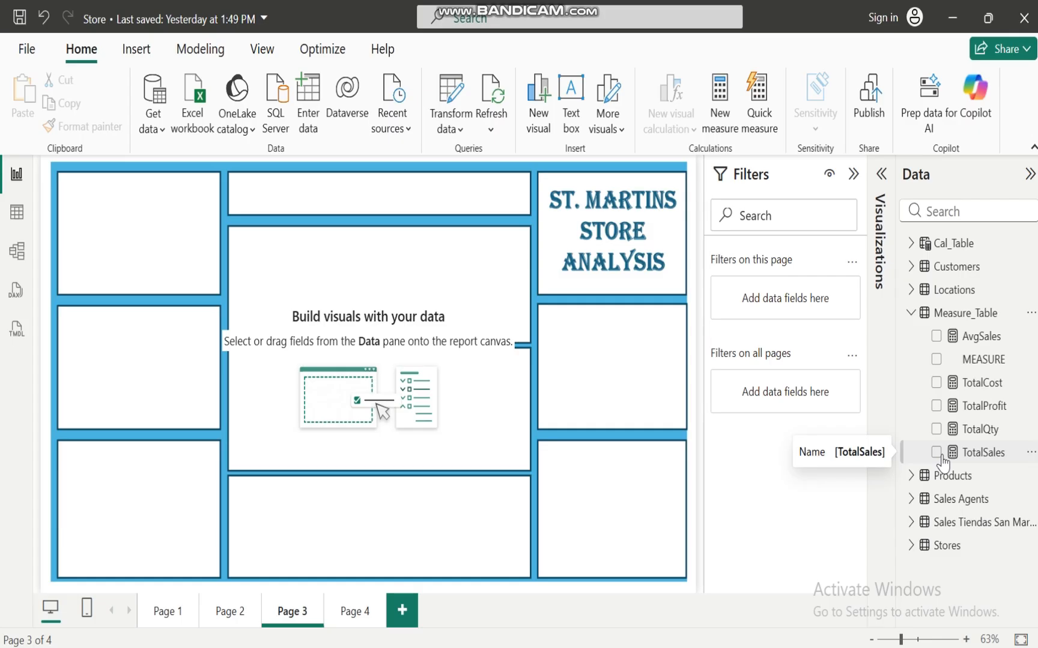
left_click(964, 453)
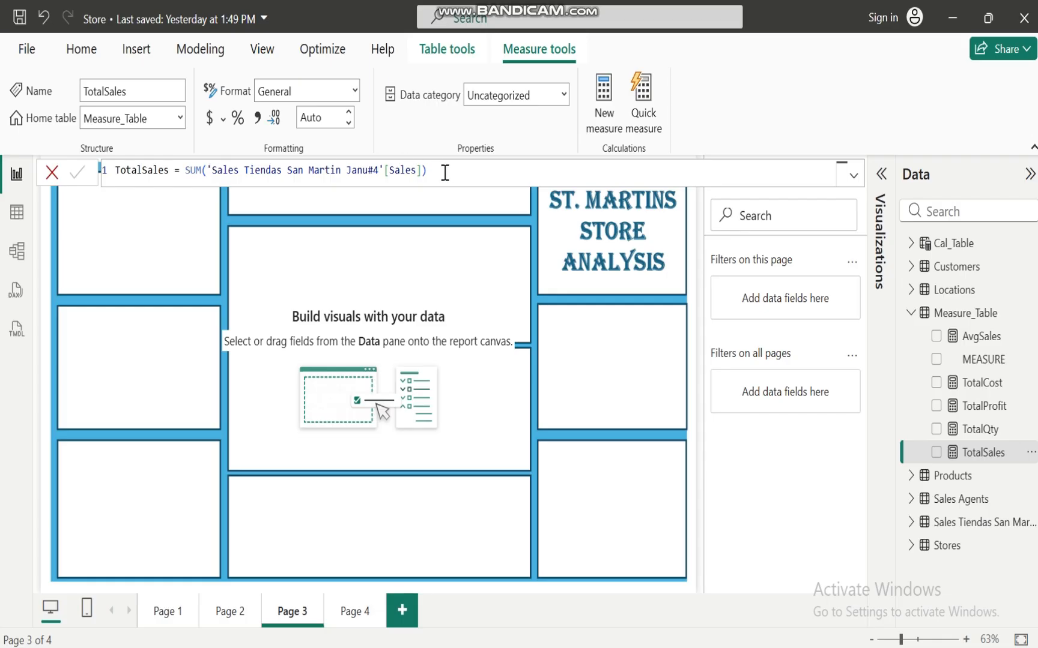
left_click(966, 458)
left_click(959, 410)
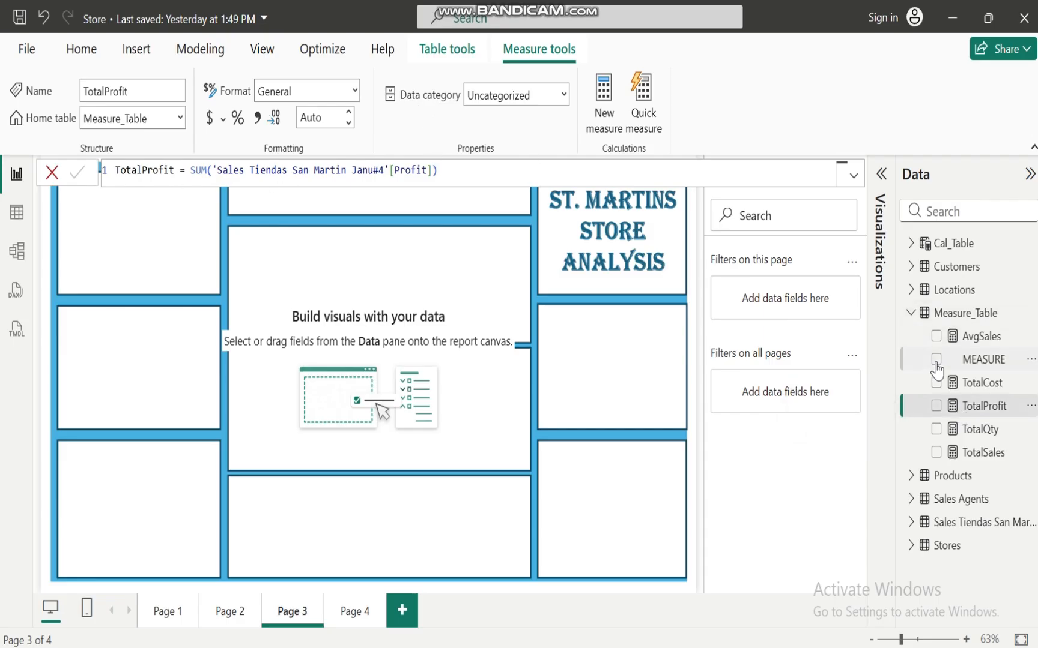
left_click(965, 389)
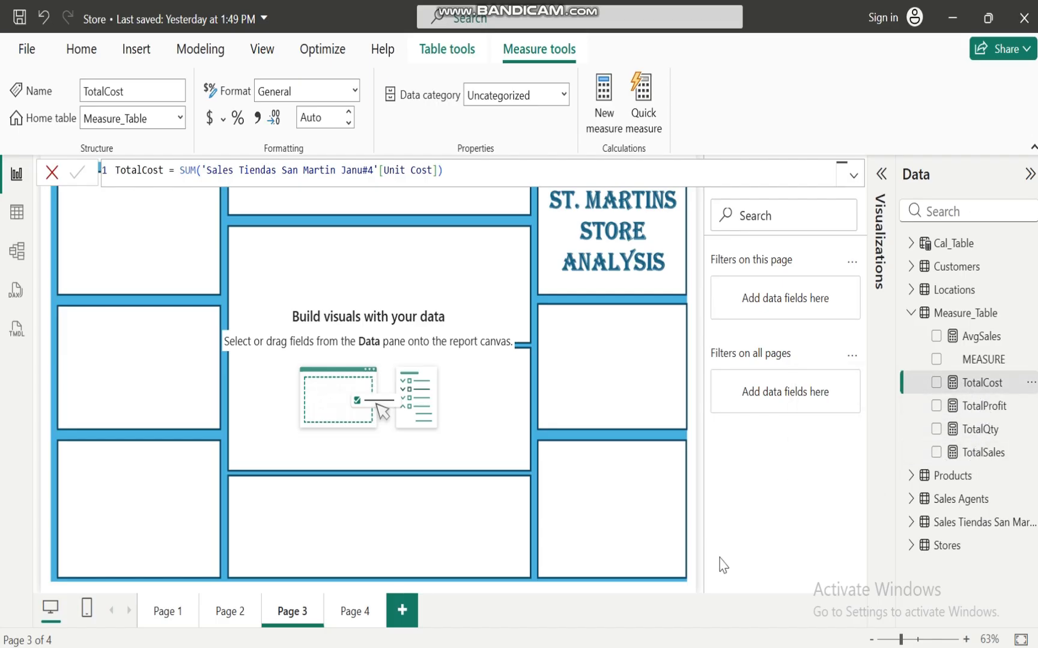
Step: Check the analytical questions slide in PowerPoint's SAN MARTIN STORE PROJECT presentation and return to the Power BI report
mouse_move(808, 581)
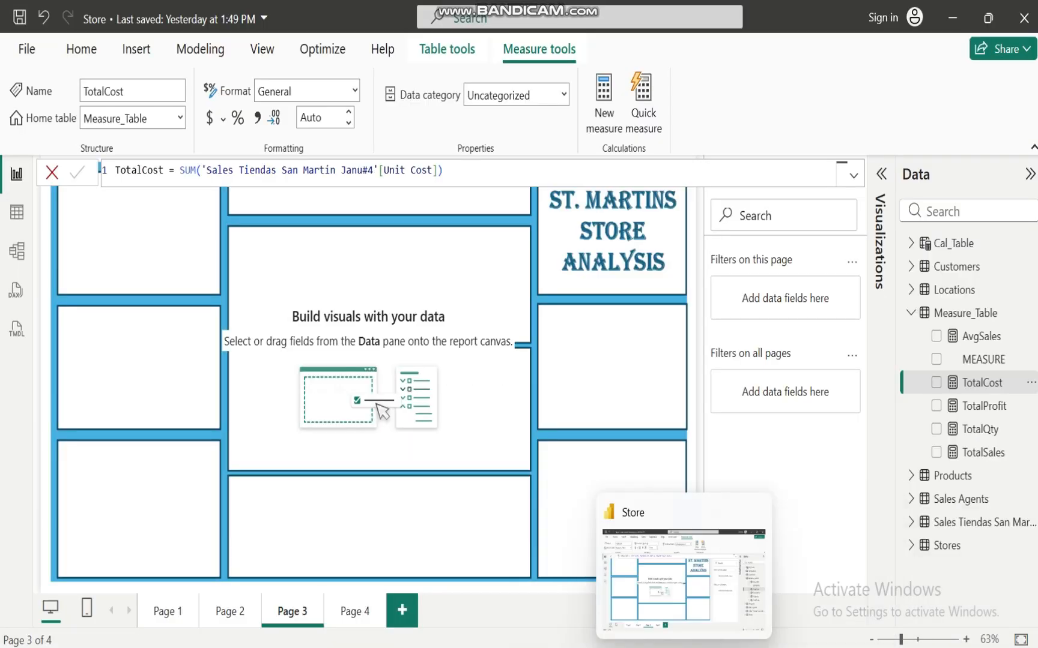
left_click(784, 567)
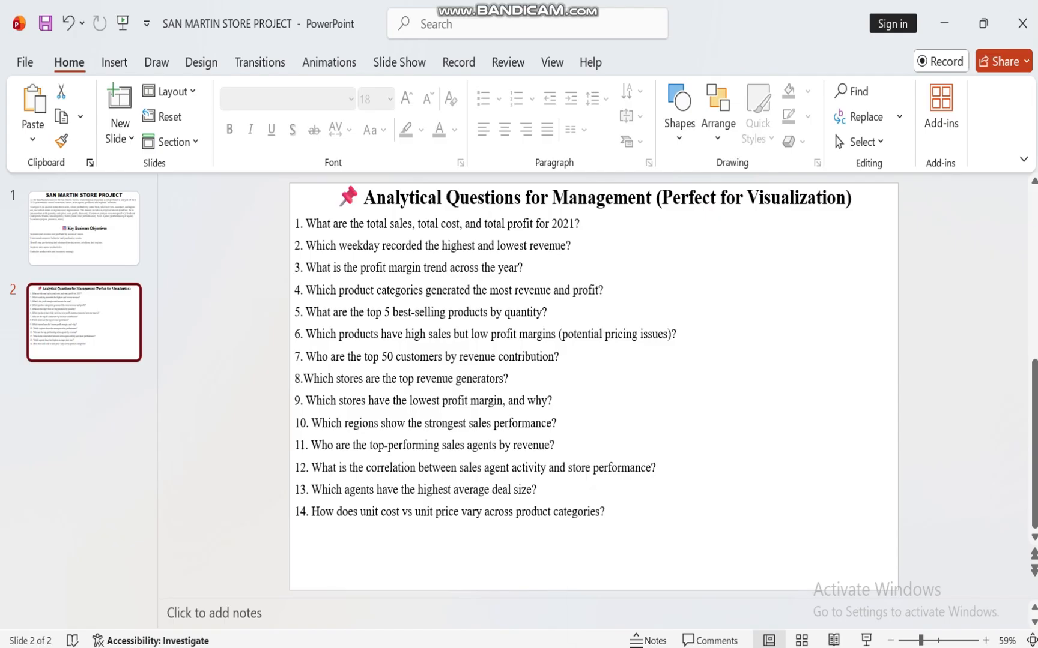
left_click(750, 647)
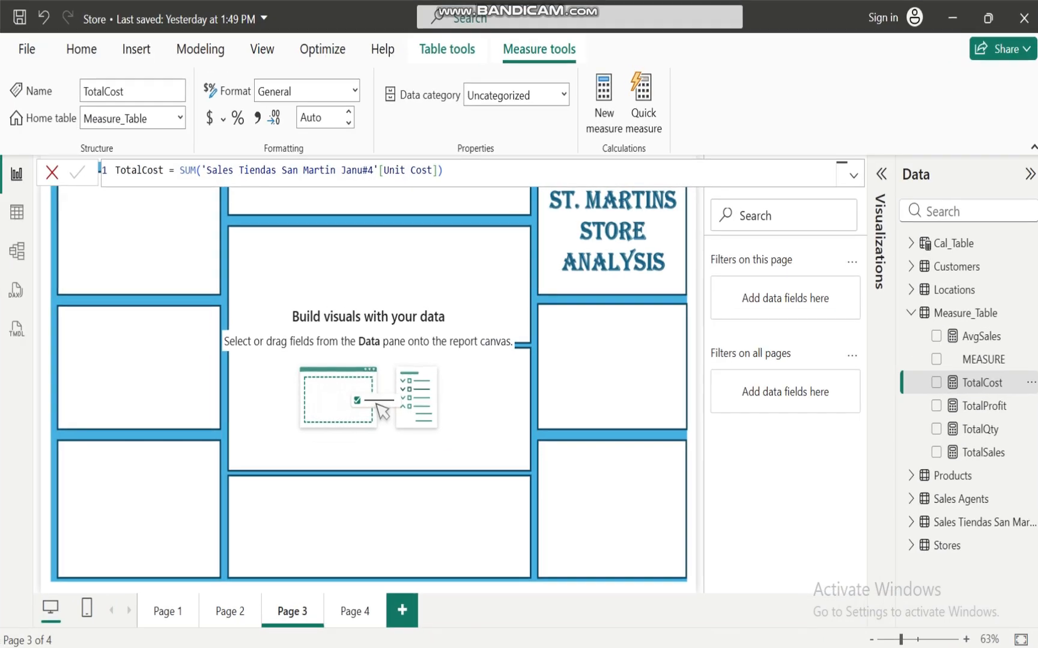
Step: Create a multi-value card visual on Page 3 showing TotalSales, TotalProfit, TotalCost and TotalQty
left_click(597, 459)
left_click(936, 453)
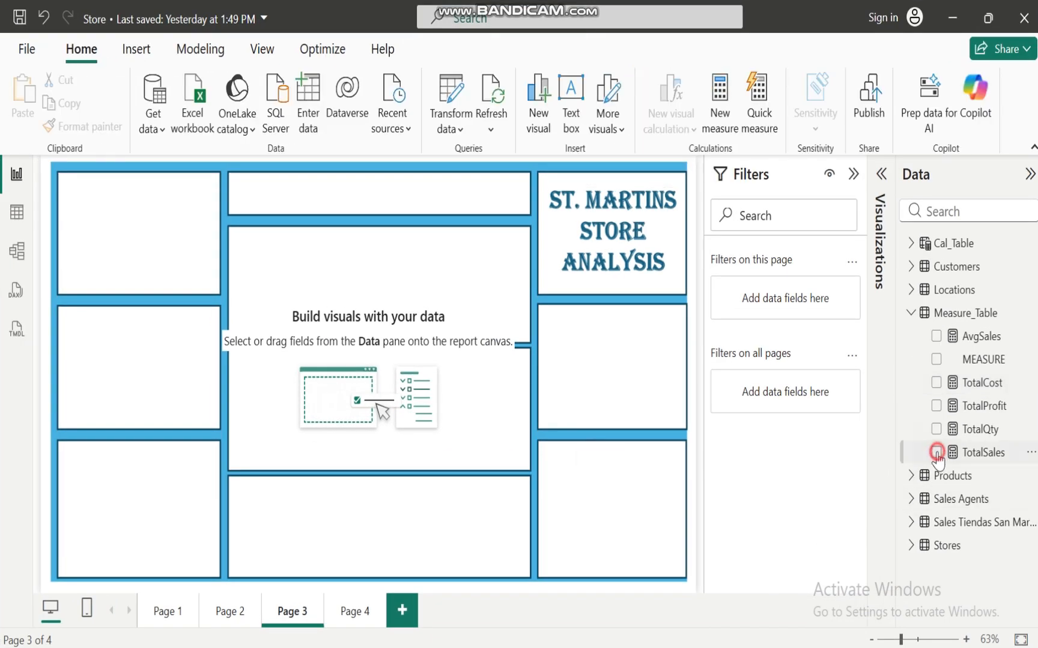
left_click(937, 406)
left_click(937, 383)
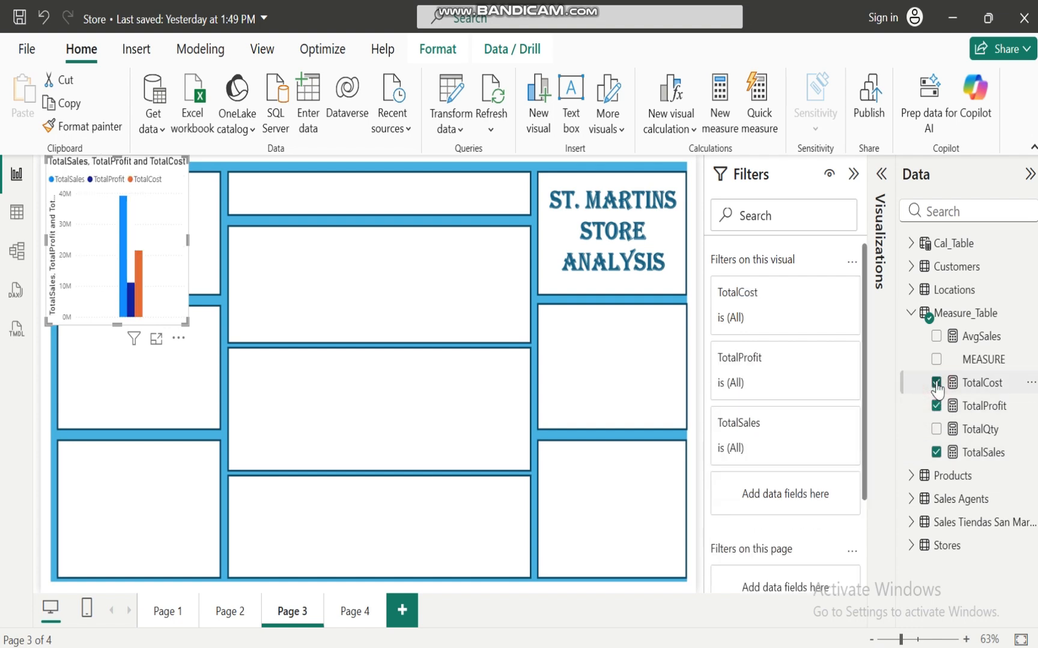
left_click(936, 429)
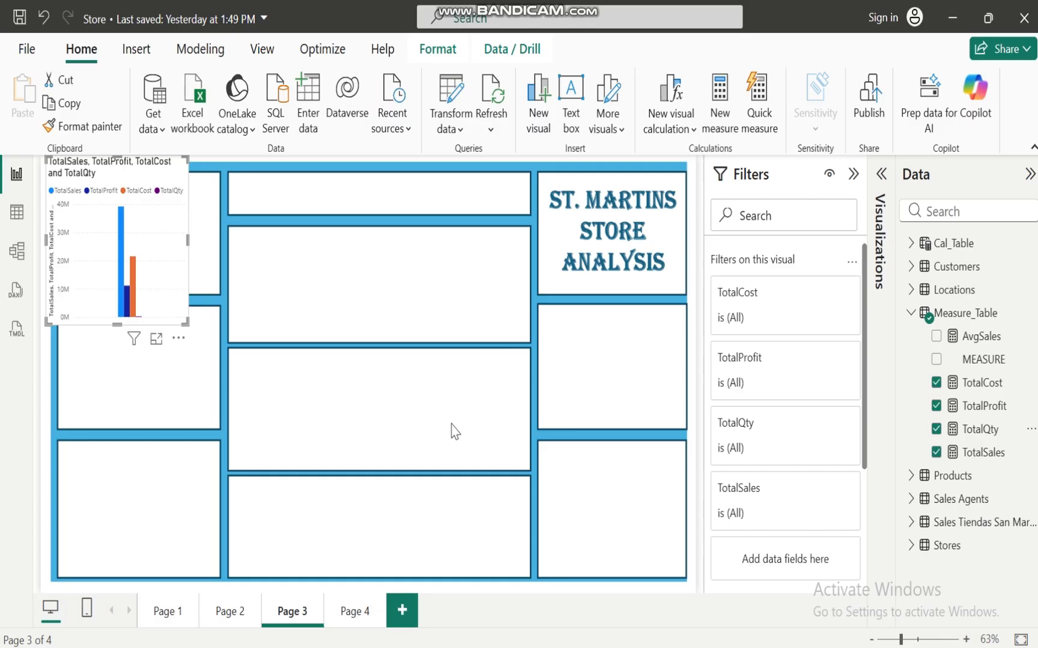
left_click(880, 176)
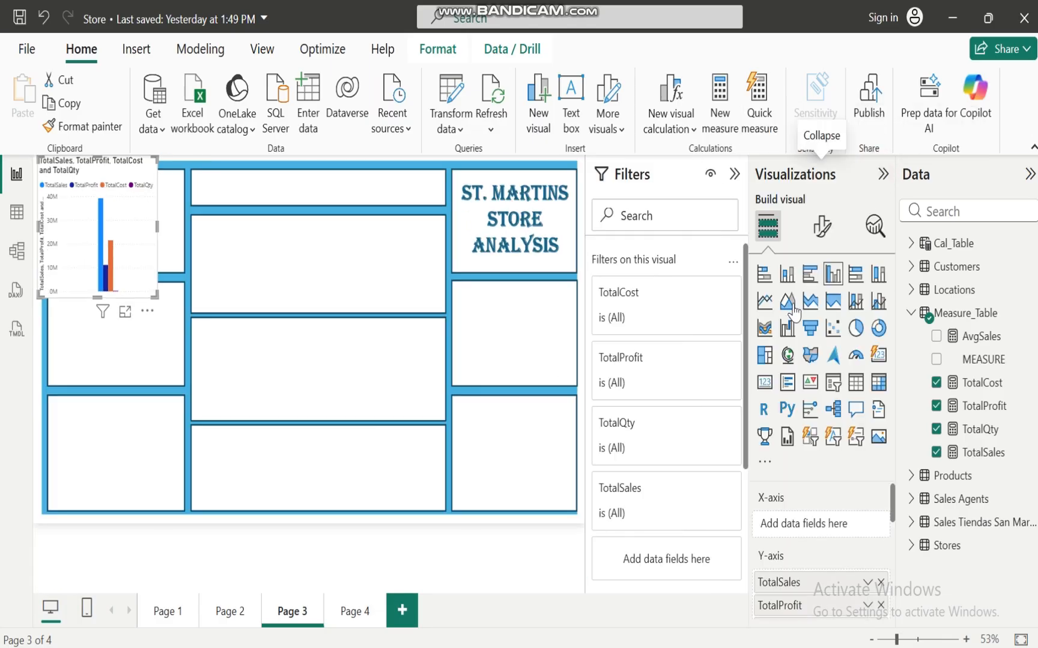
left_click(878, 354)
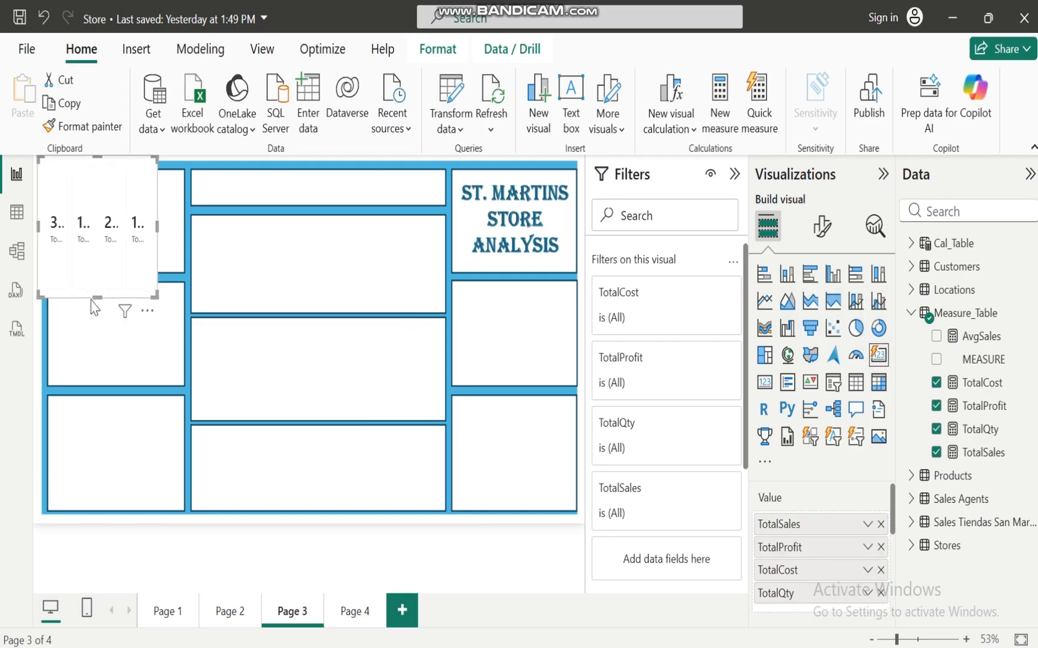
Step: Move the card visual into the narrow box at the top centre of the background layout and resize it to fit
left_click_drag(97, 297, 120, 233)
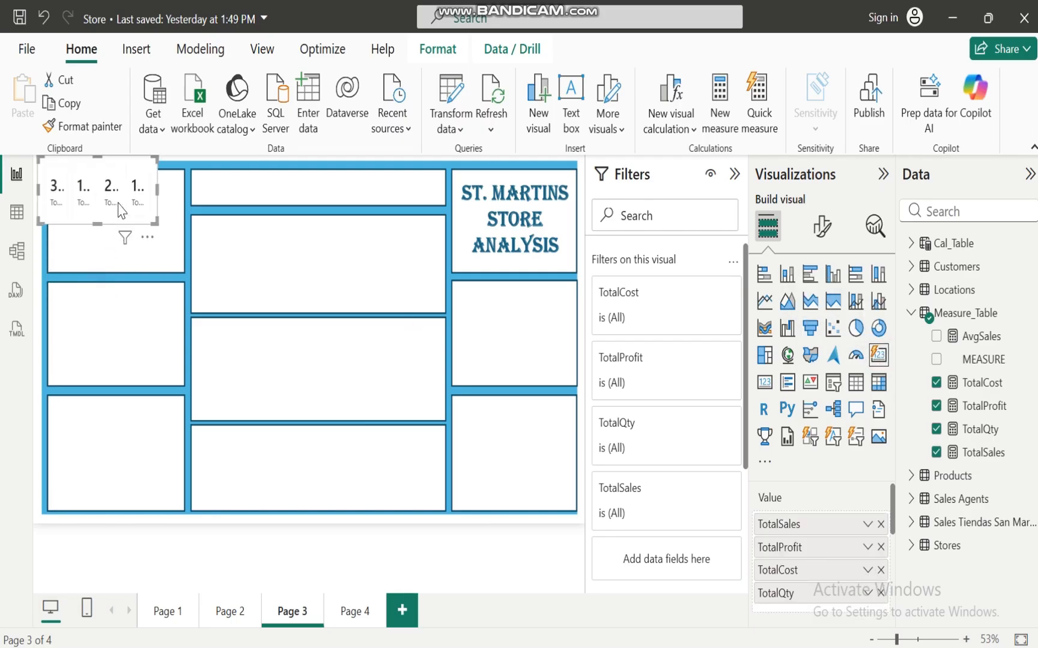
left_click_drag(112, 172, 428, 189)
left_click_drag(439, 185, 440, 185)
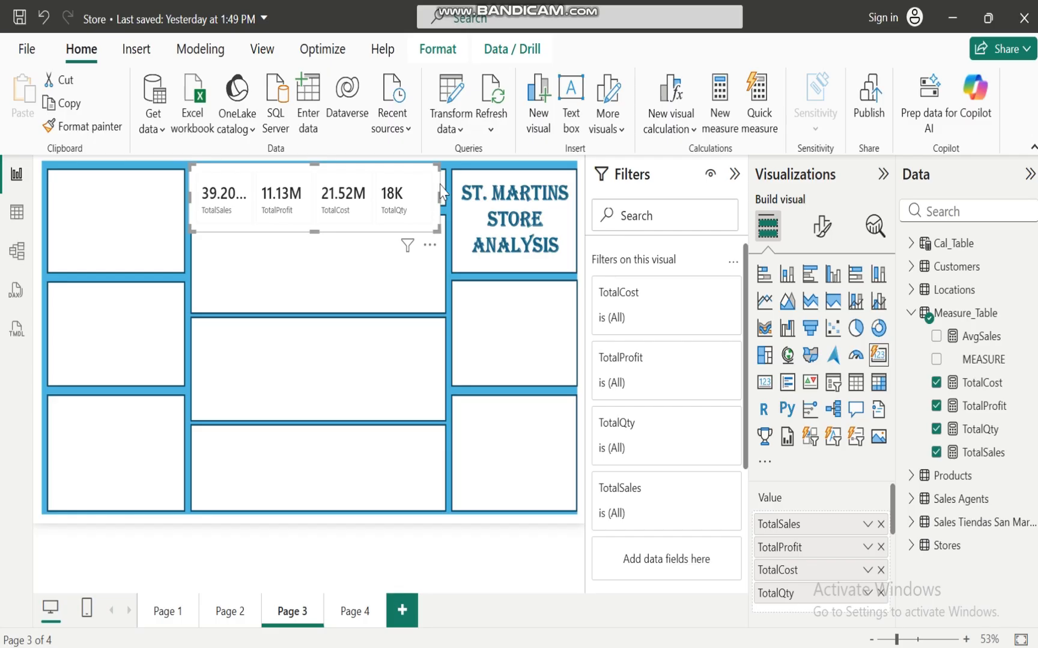
left_click(439, 185)
left_click_drag(440, 199, 444, 199)
left_click_drag(318, 231, 319, 217)
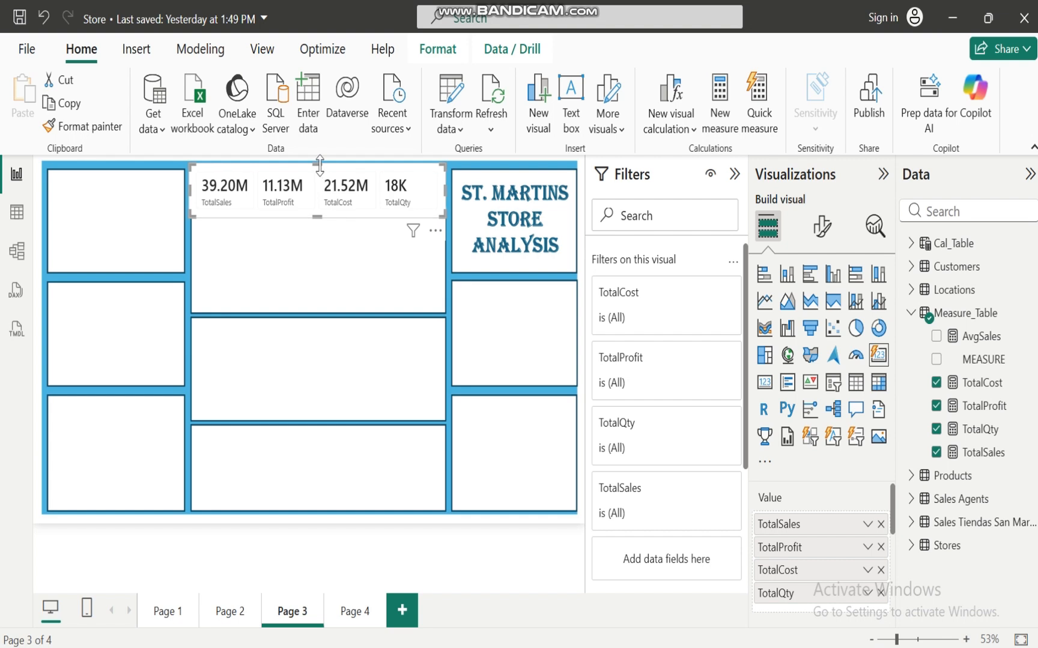
left_click_drag(321, 164, 321, 169)
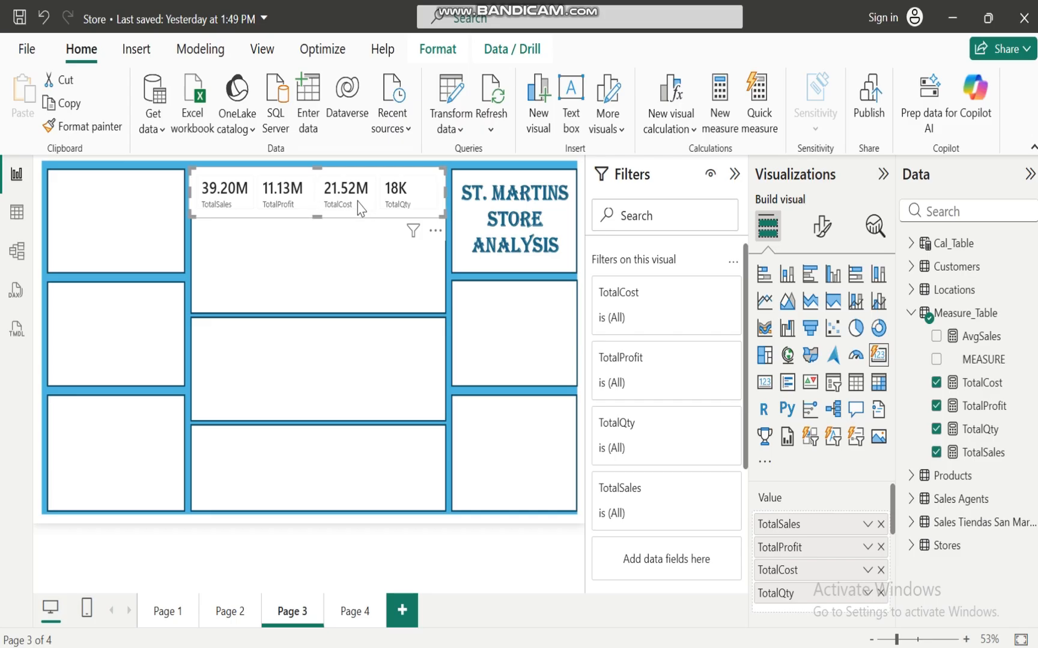
Step: Set the horizontal gap in the card visual's multi-card layout to 0 px
left_click(828, 232)
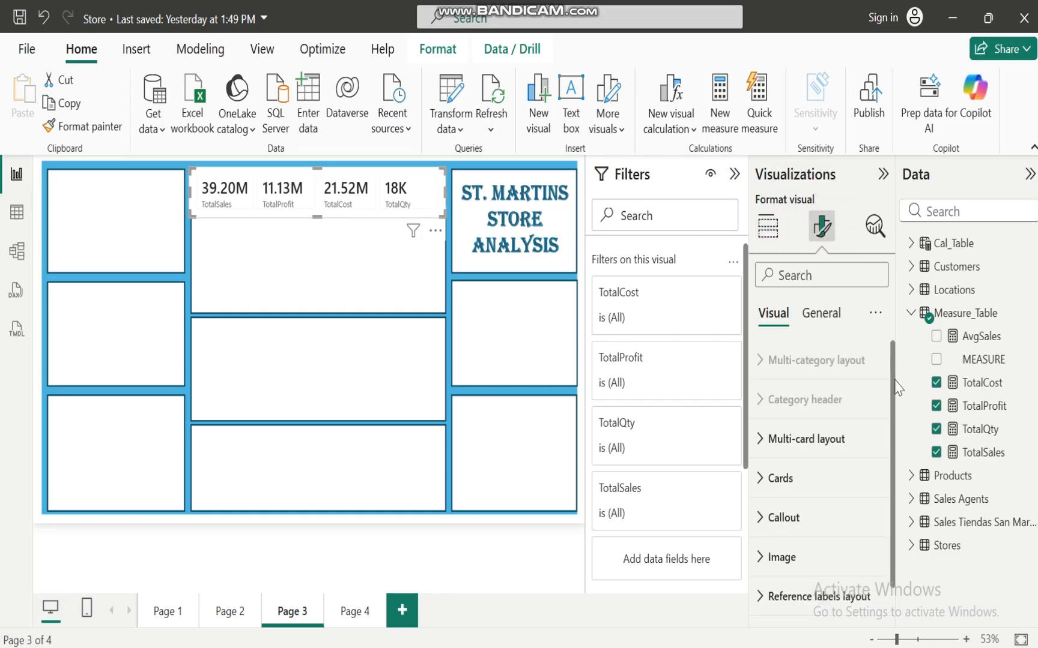
scroll(894, 397, "down", 1)
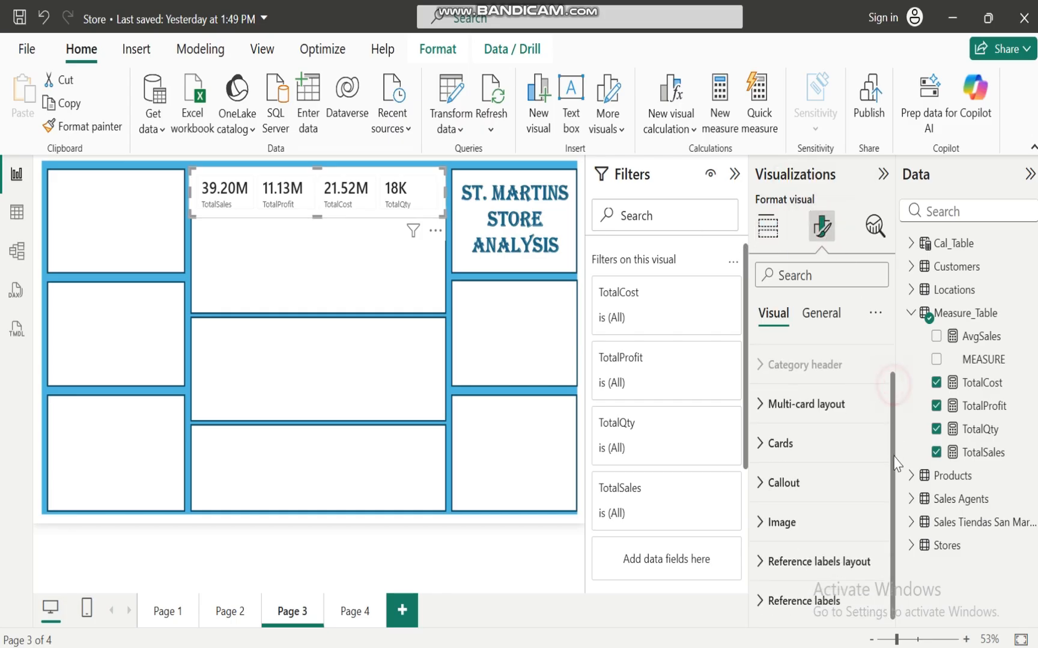
left_click(759, 413)
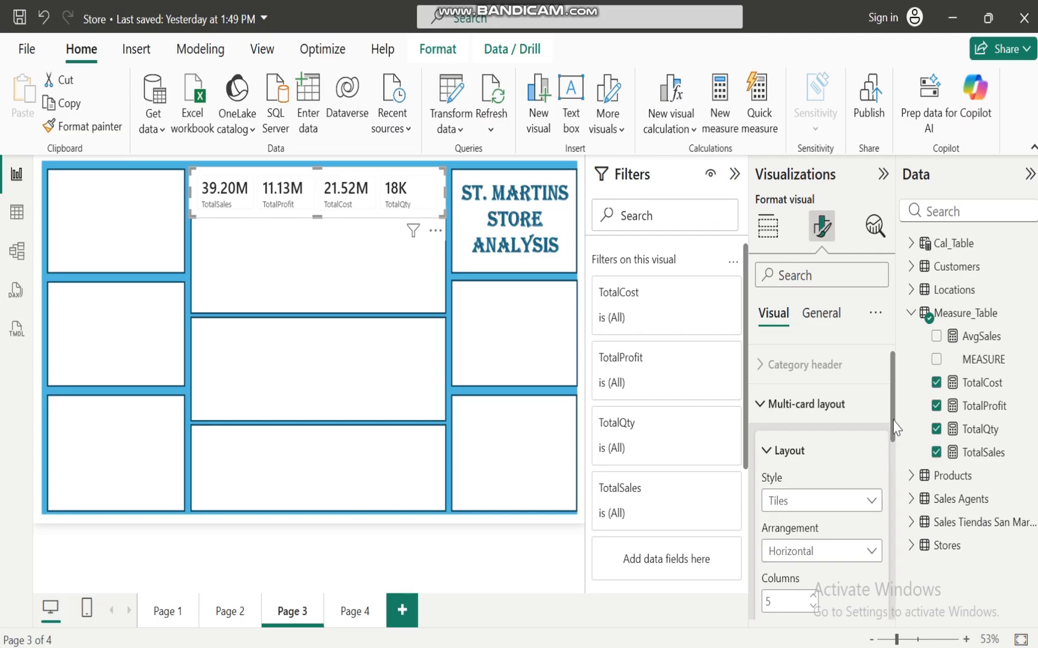
left_click_drag(893, 419, 895, 461)
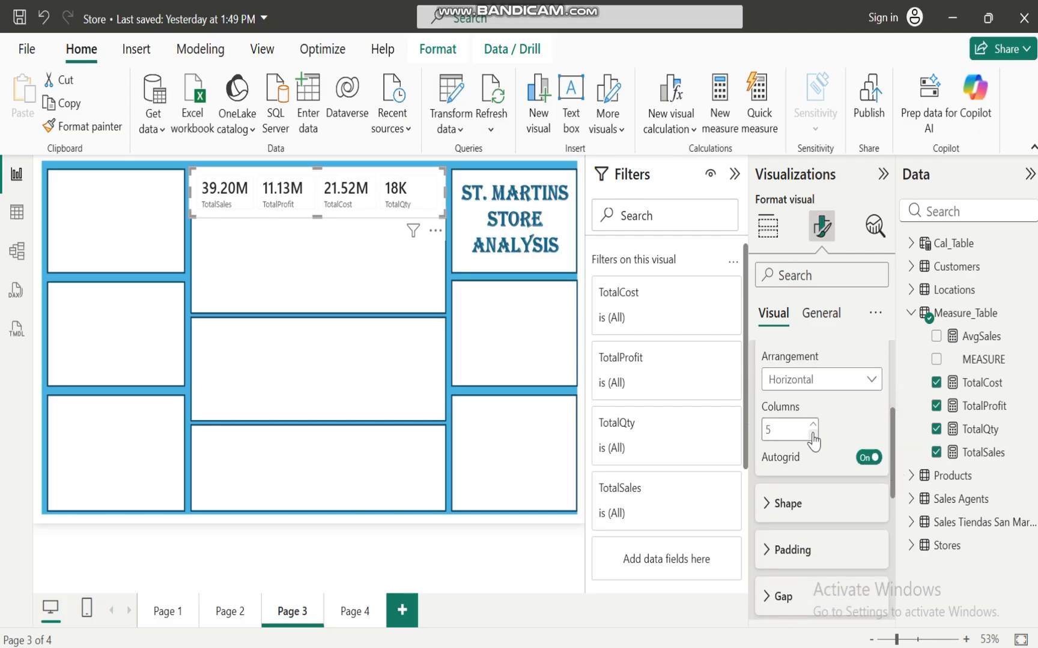
left_click(812, 434)
left_click_drag(892, 465, 895, 506)
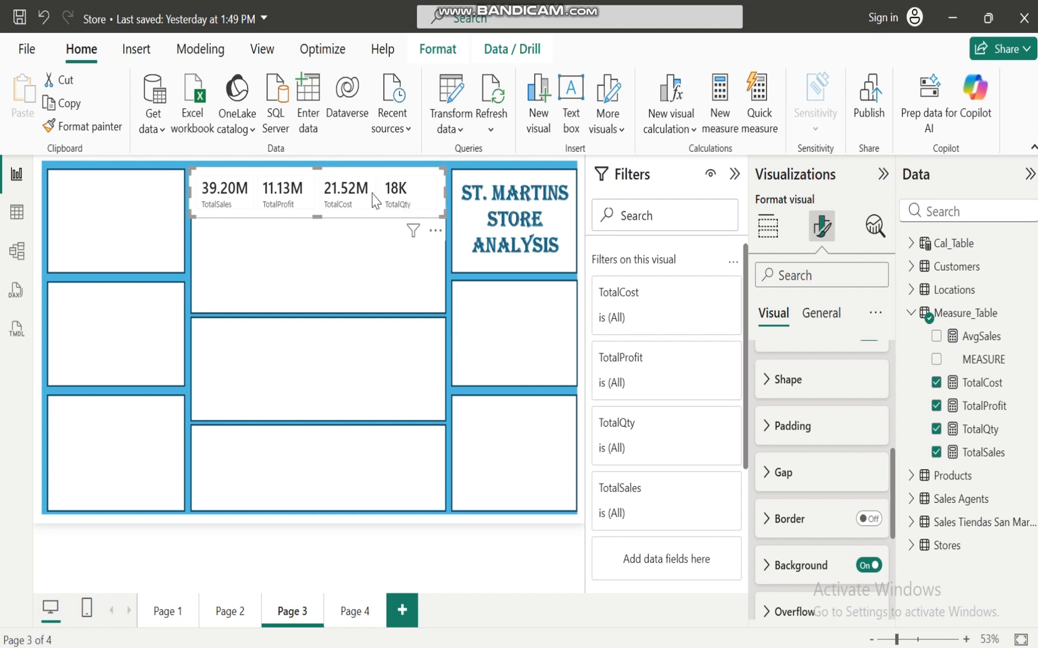
left_click(766, 474)
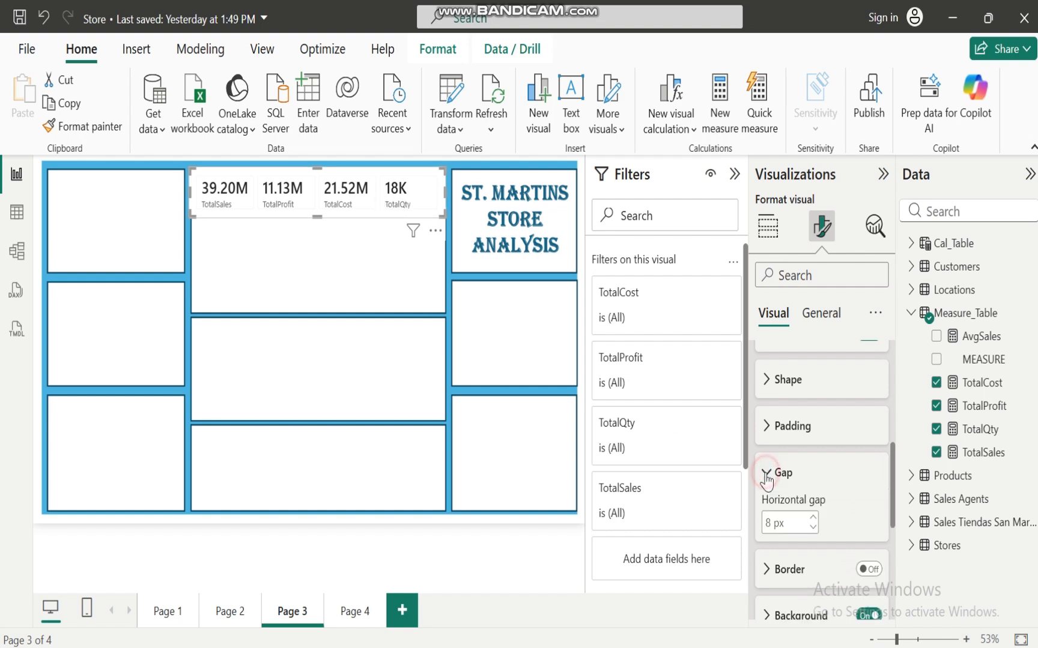
left_click(813, 529)
left_click(813, 528)
left_click(813, 528)
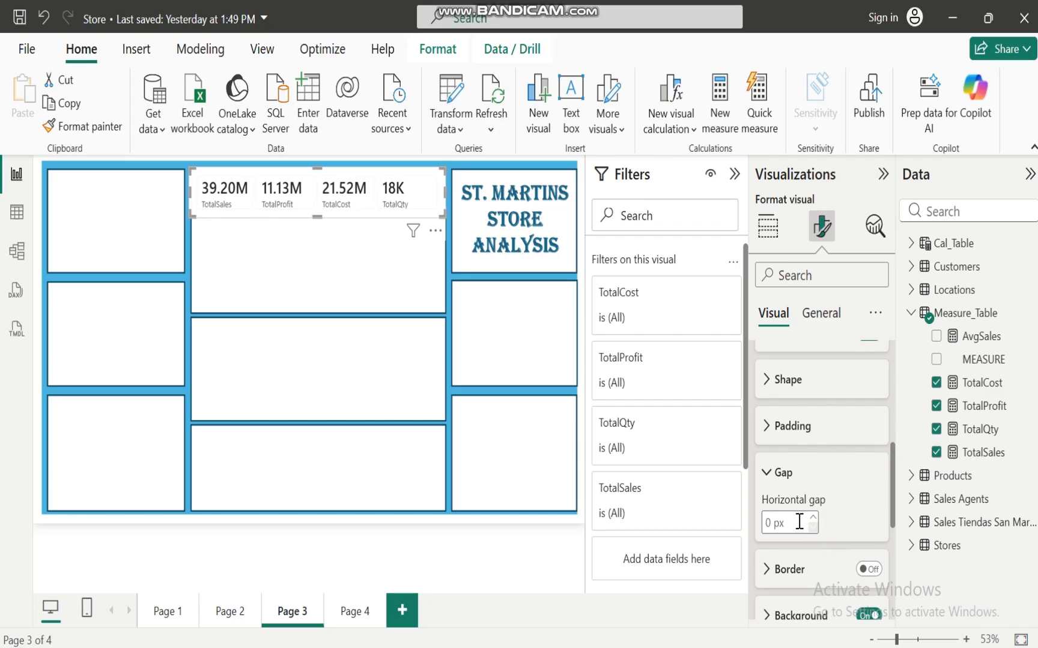
left_click(772, 470)
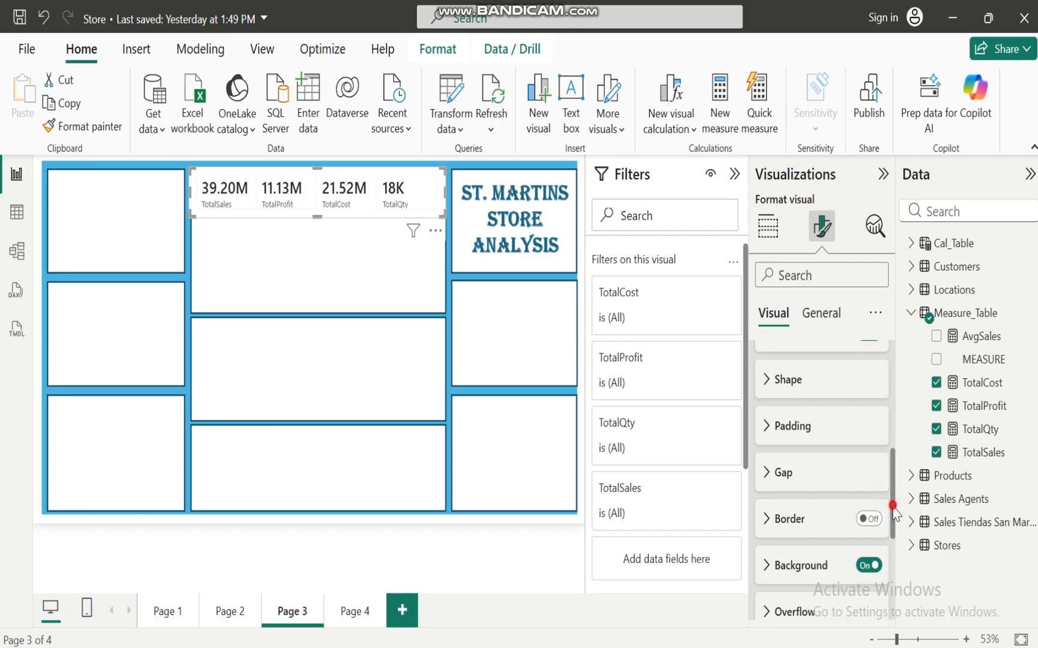
Step: Turn off the background of the card visual's multi-card layout and collapse those layout settings
left_click_drag(892, 507, 896, 532)
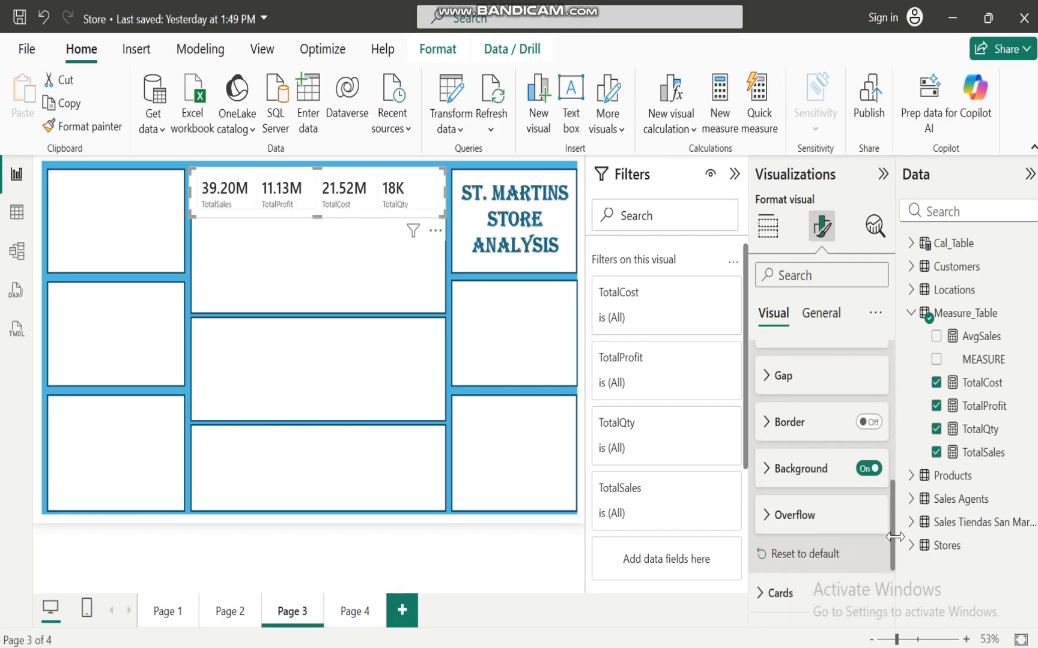
left_click(863, 470)
scroll(895, 518, "up", 5)
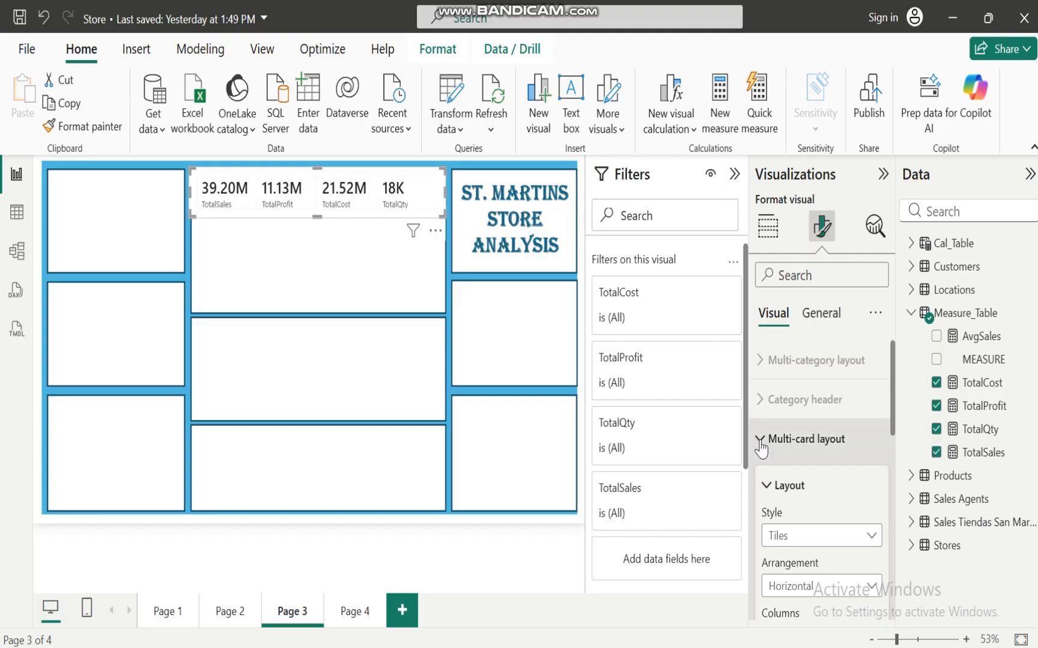
left_click(759, 441)
Step: Turn off the border, divider and background for all individual cards in the visual
left_click(761, 478)
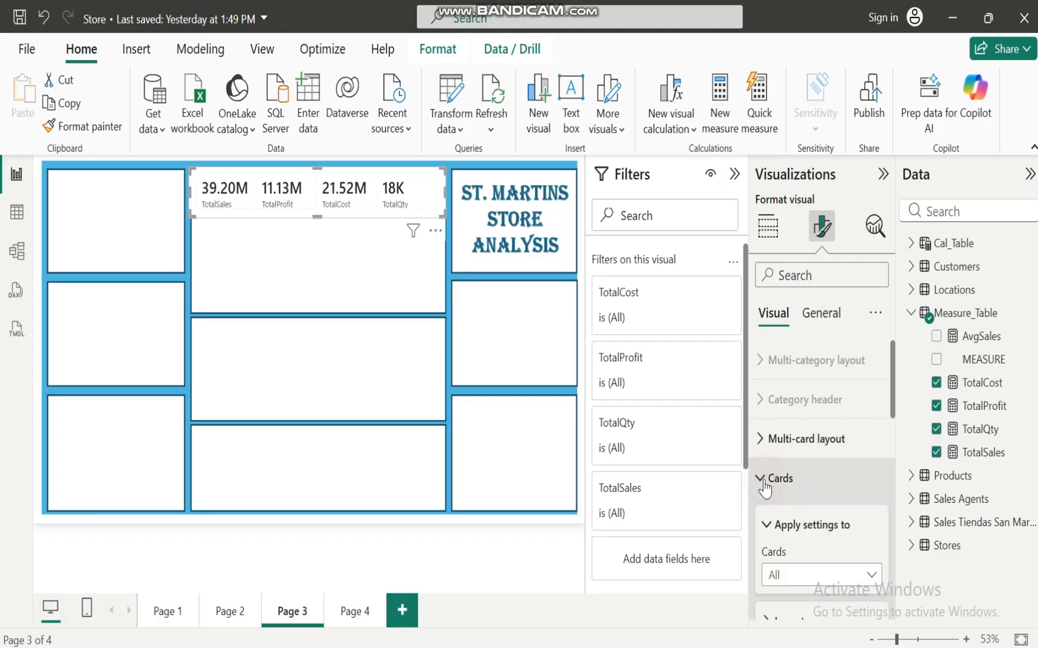
left_click_drag(891, 386, 907, 526)
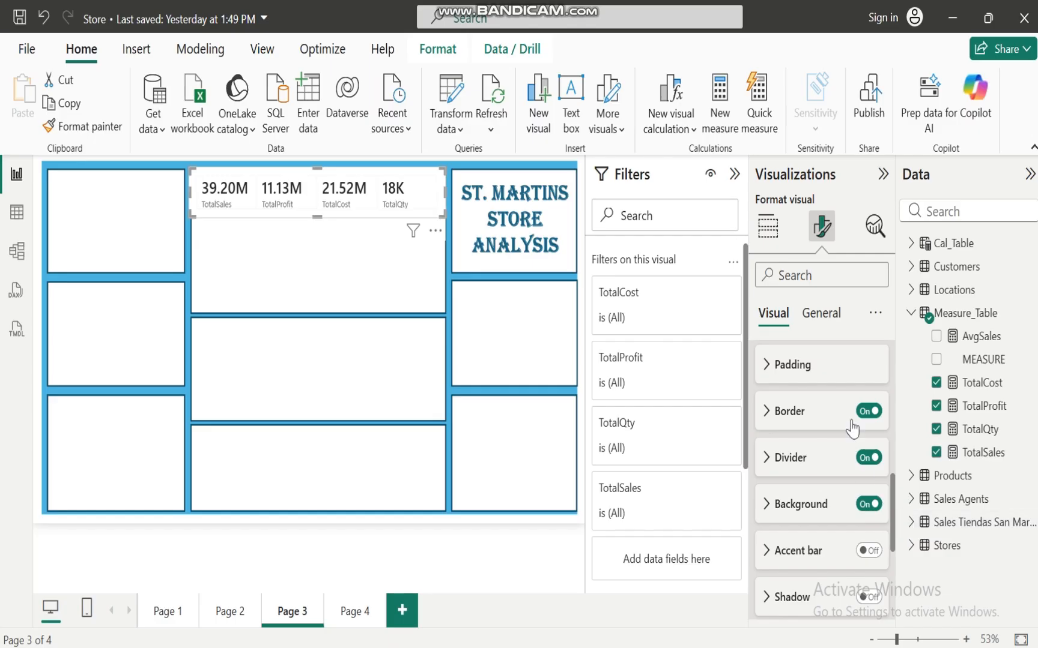
left_click(868, 411)
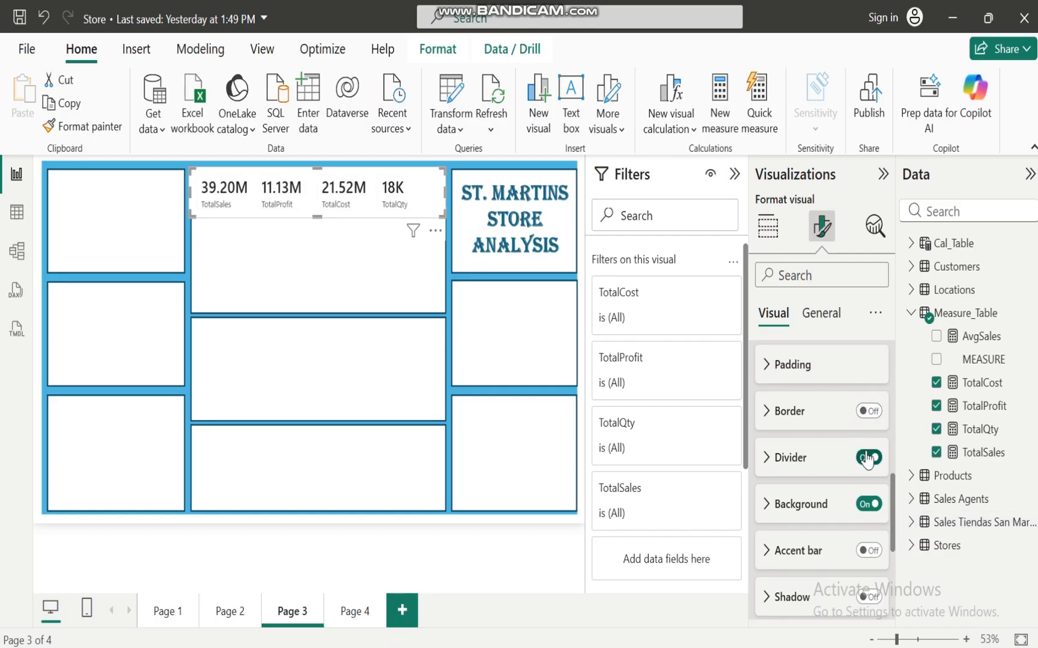
left_click(868, 458)
left_click(864, 504)
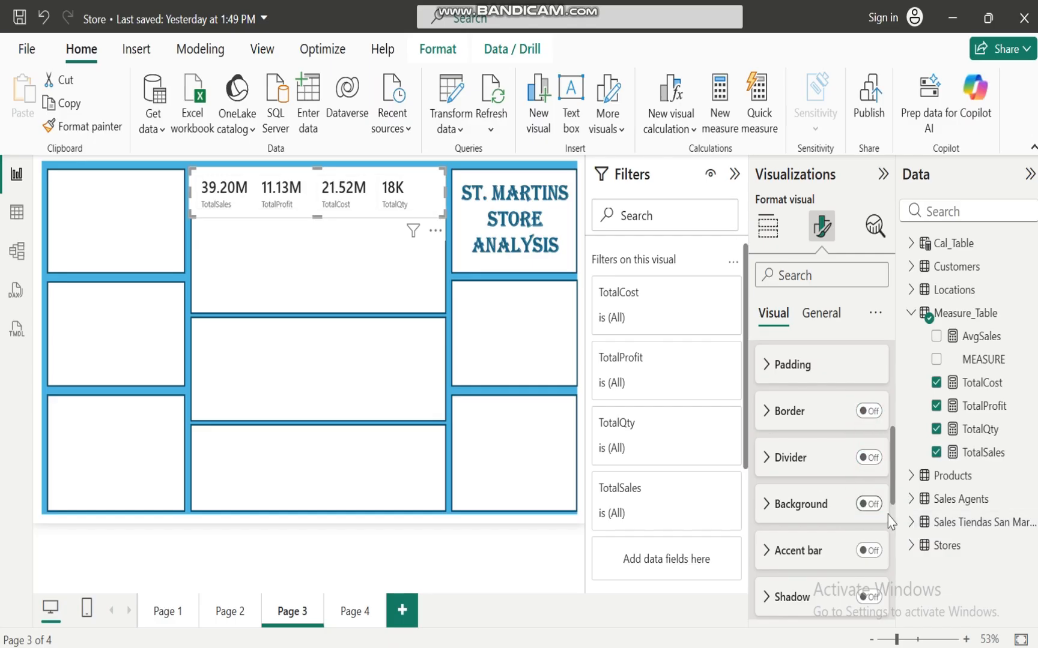
Step: Turn on the accent bar for the cards and colour it bright blue
scroll(885, 505, "down", 2)
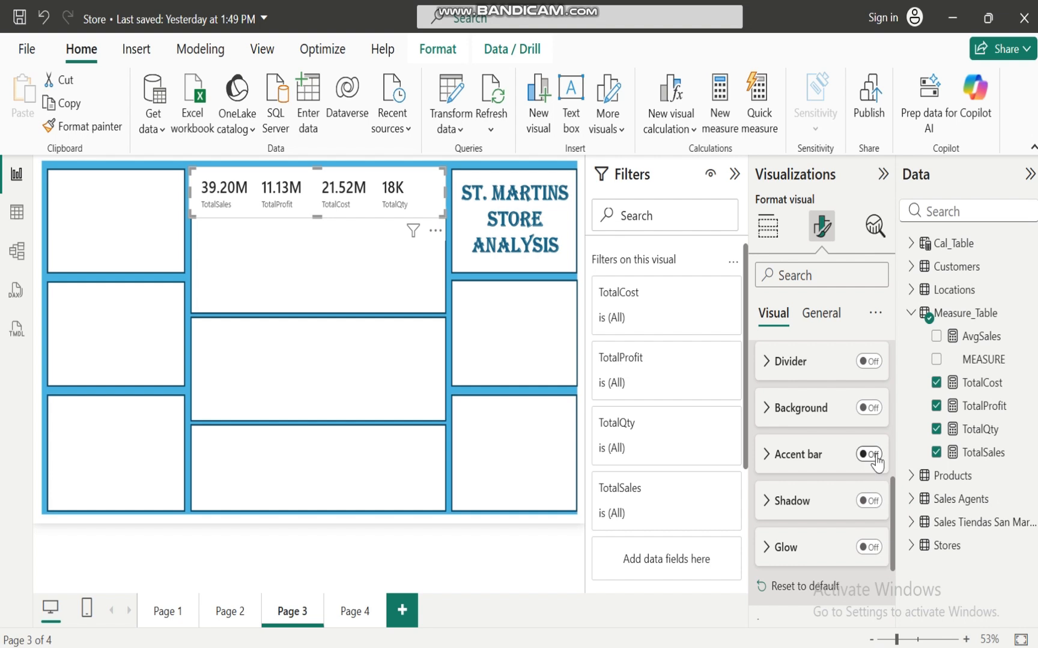
left_click(874, 456)
left_click(769, 460)
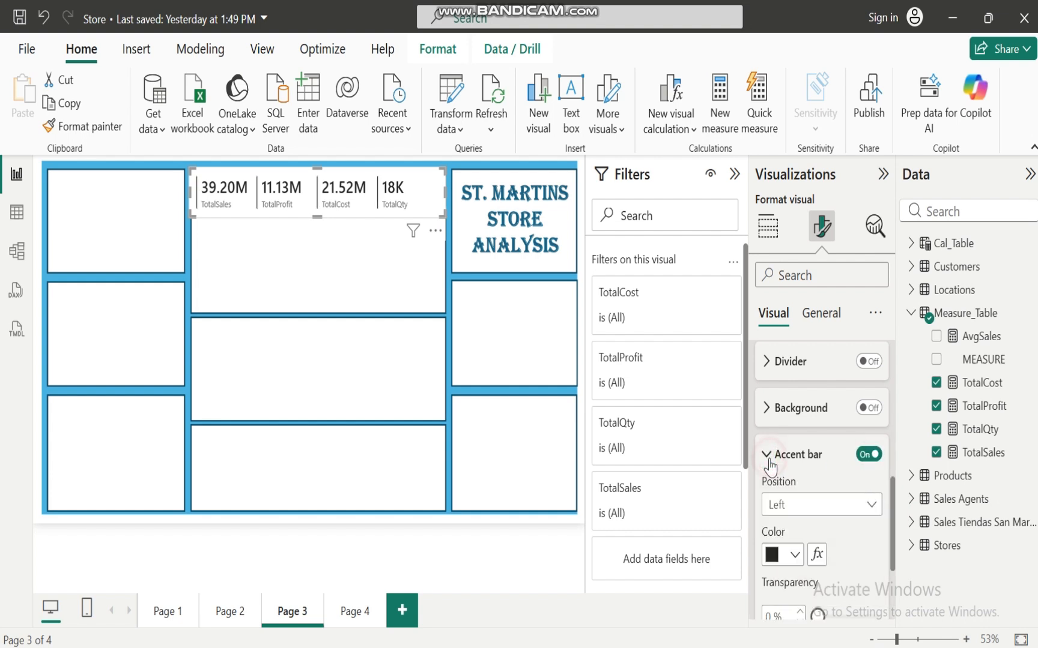
scroll(895, 489, "down", 3)
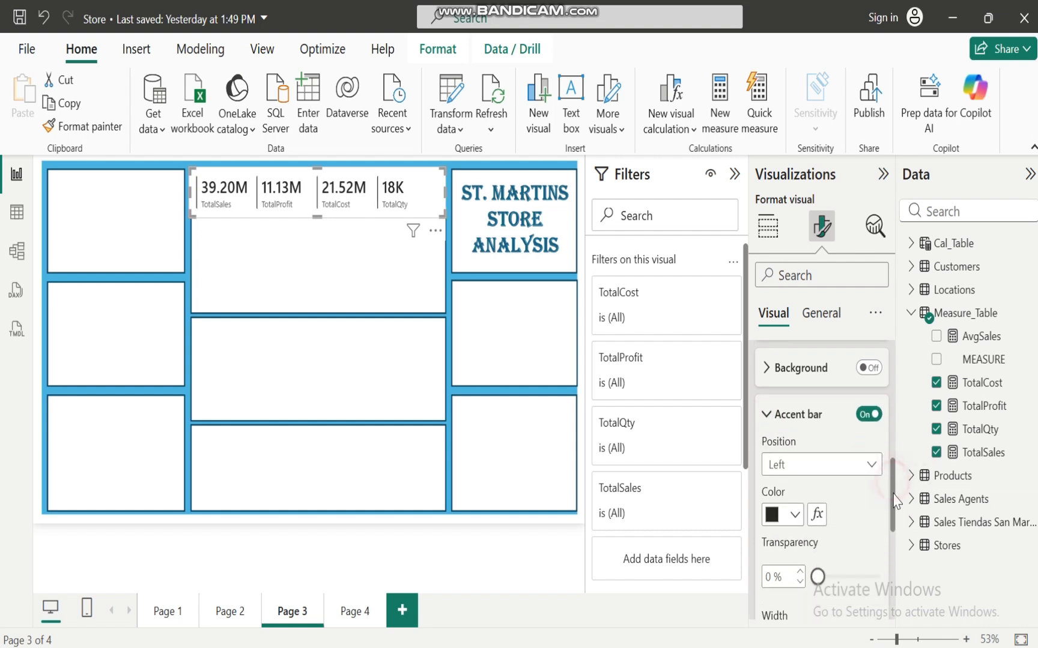
left_click(796, 414)
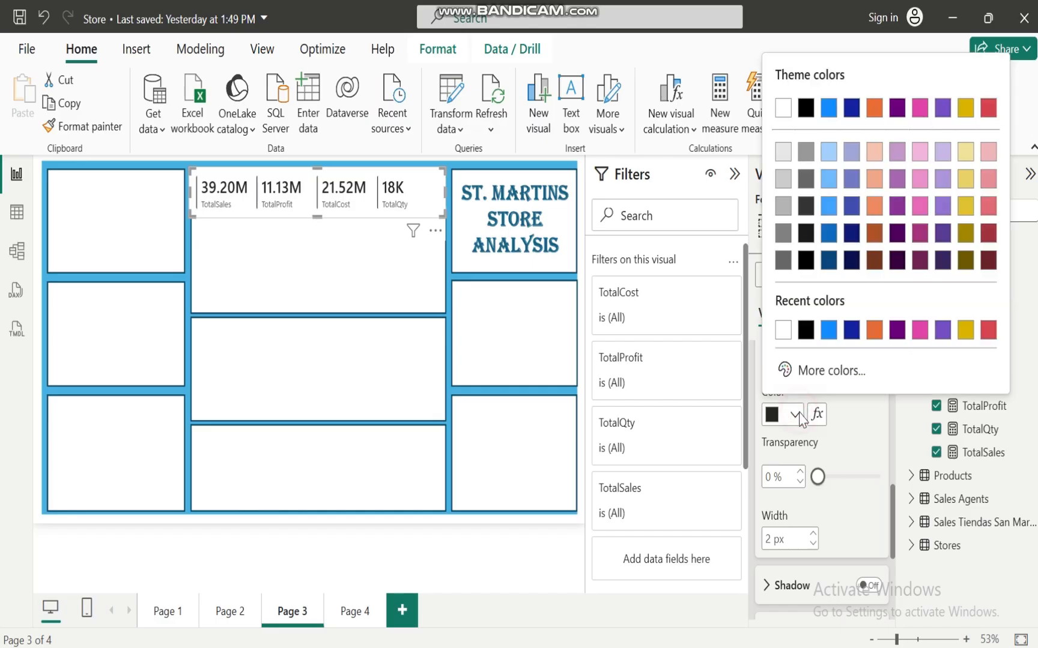
left_click(828, 330)
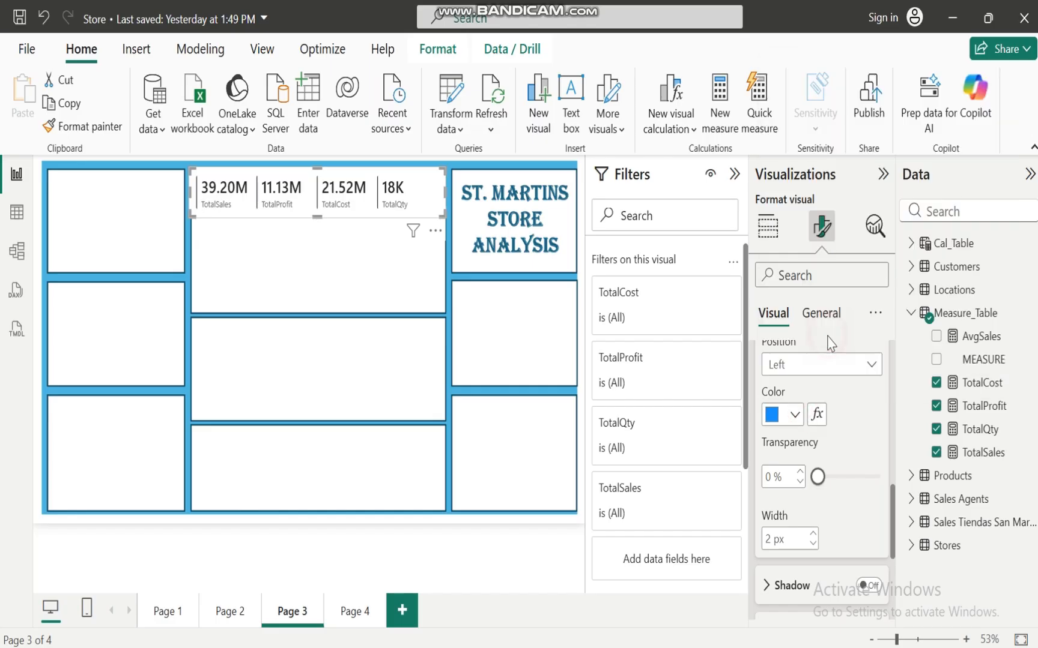
Step: Set the width of the cards' accent bar to 8 px
left_click(812, 533)
left_click(813, 533)
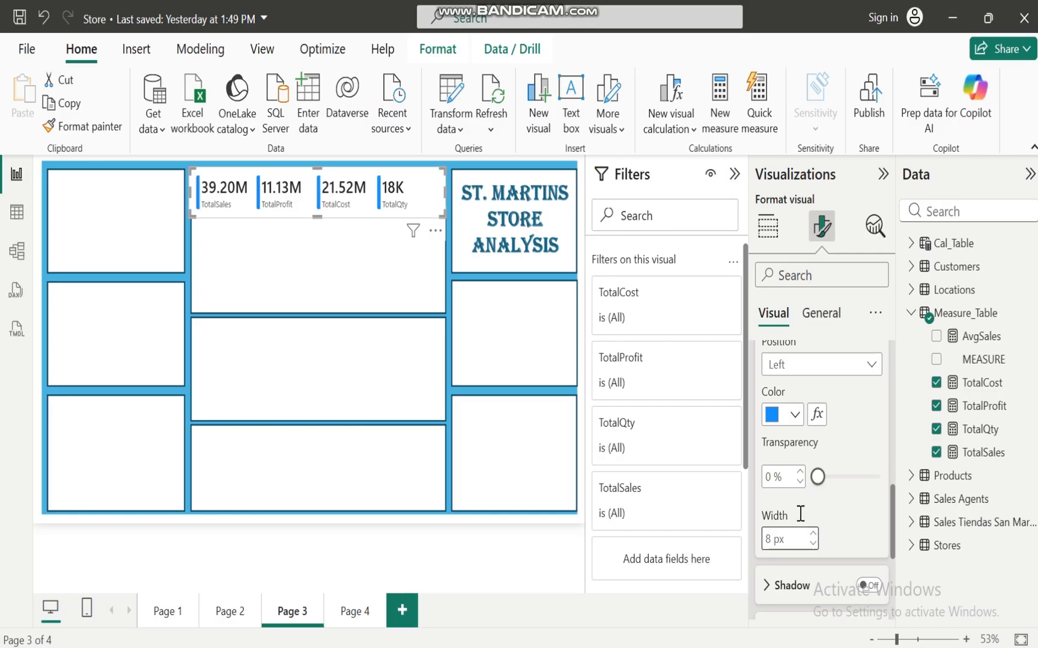
mouse_move(893, 545)
left_mouse_down()
mouse_move(895, 390)
mouse_move(897, 543)
mouse_move(897, 524)
left_mouse_up()
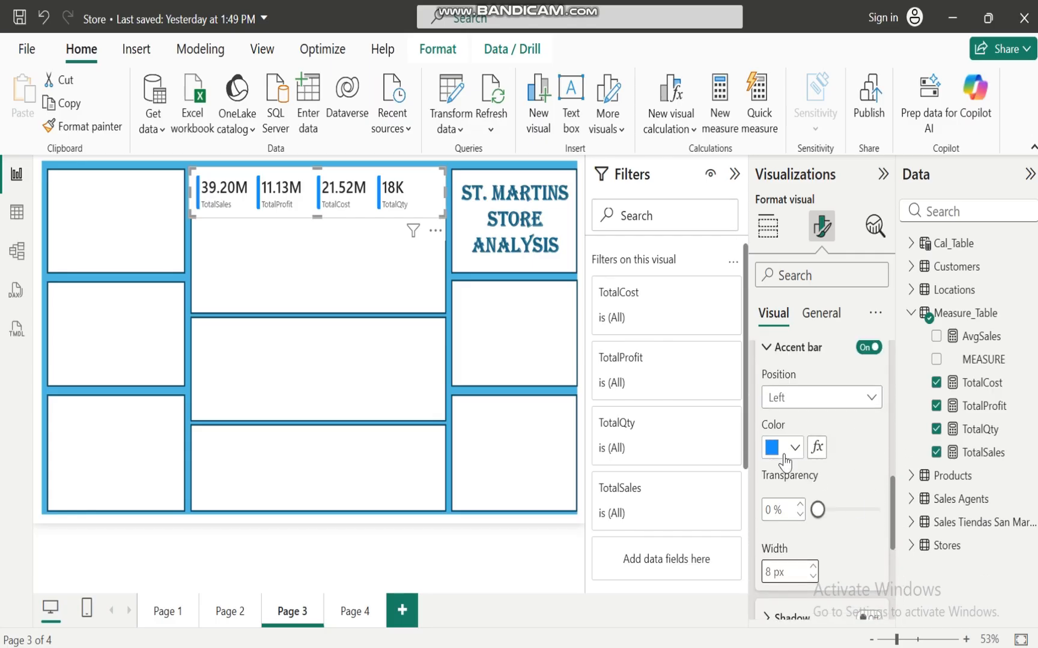
Step: Try the accent bar on the right side and at the bottom of the cards, and return it to the left side
left_click(874, 397)
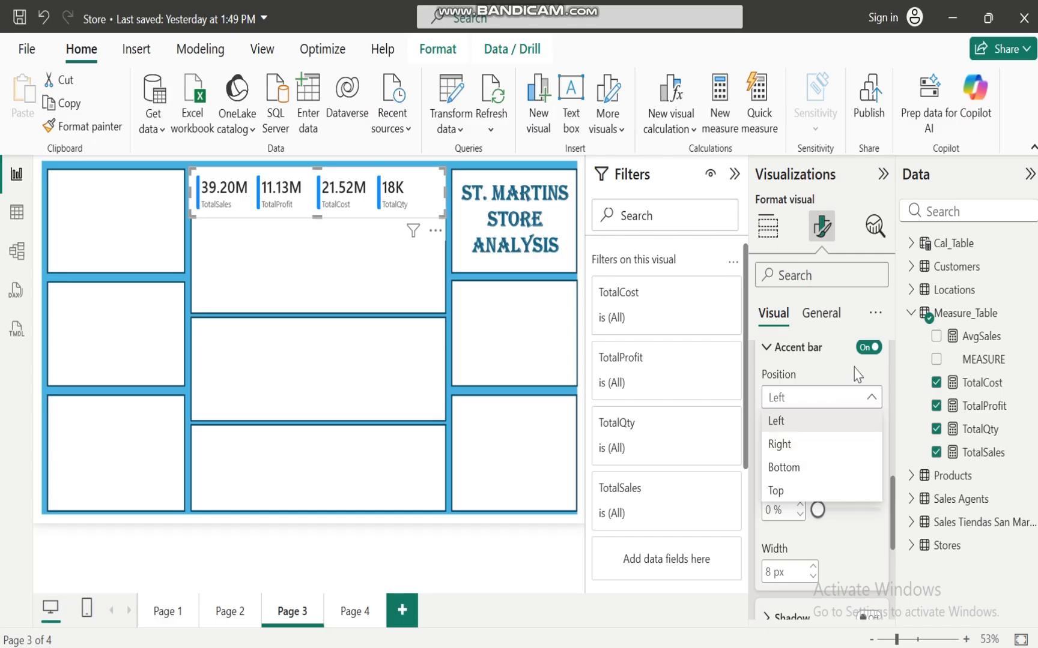
left_click(785, 444)
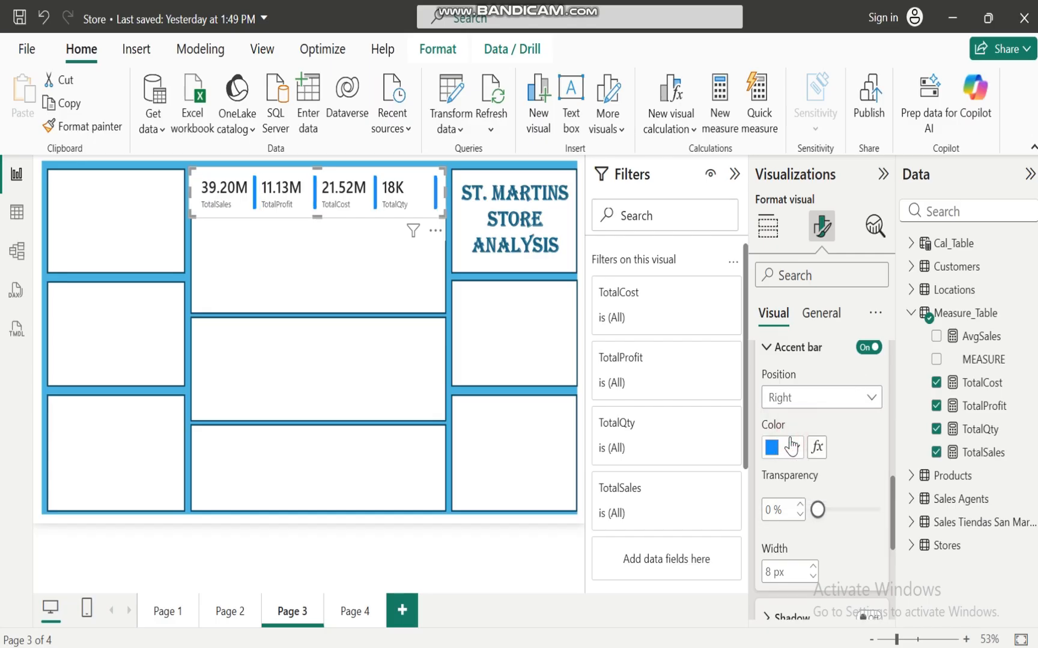
left_click(868, 397)
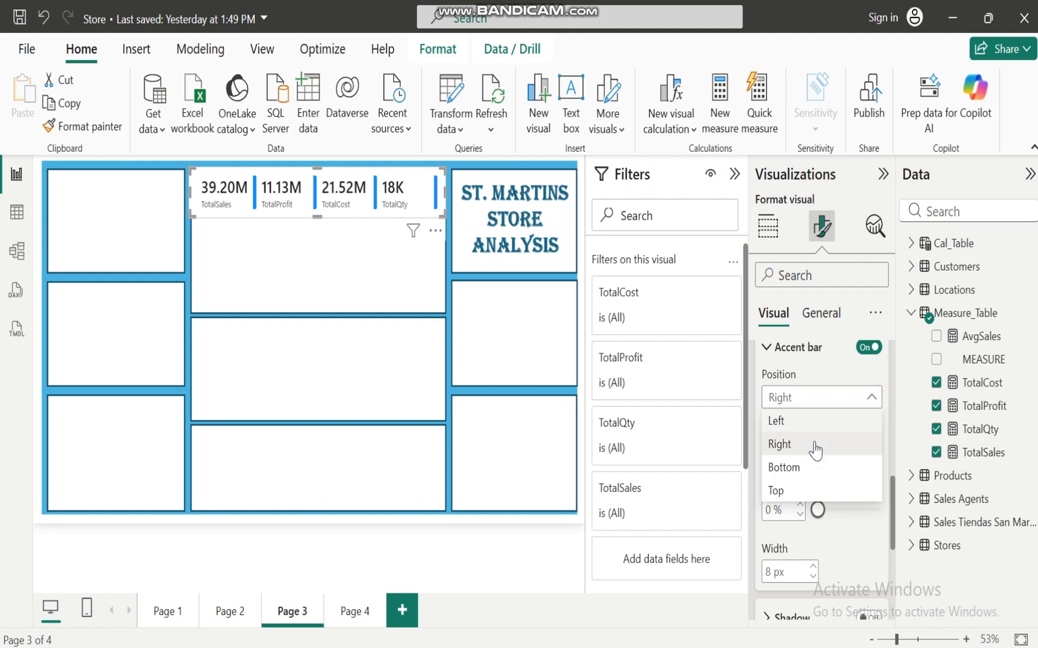
left_click(787, 469)
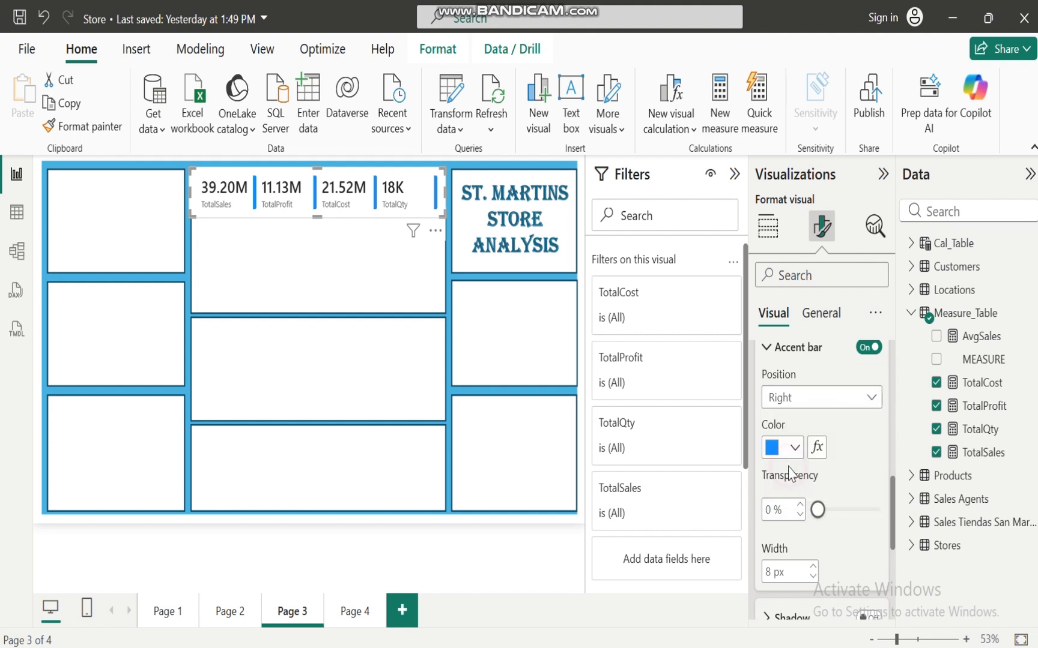
left_click(868, 397)
left_click(781, 425)
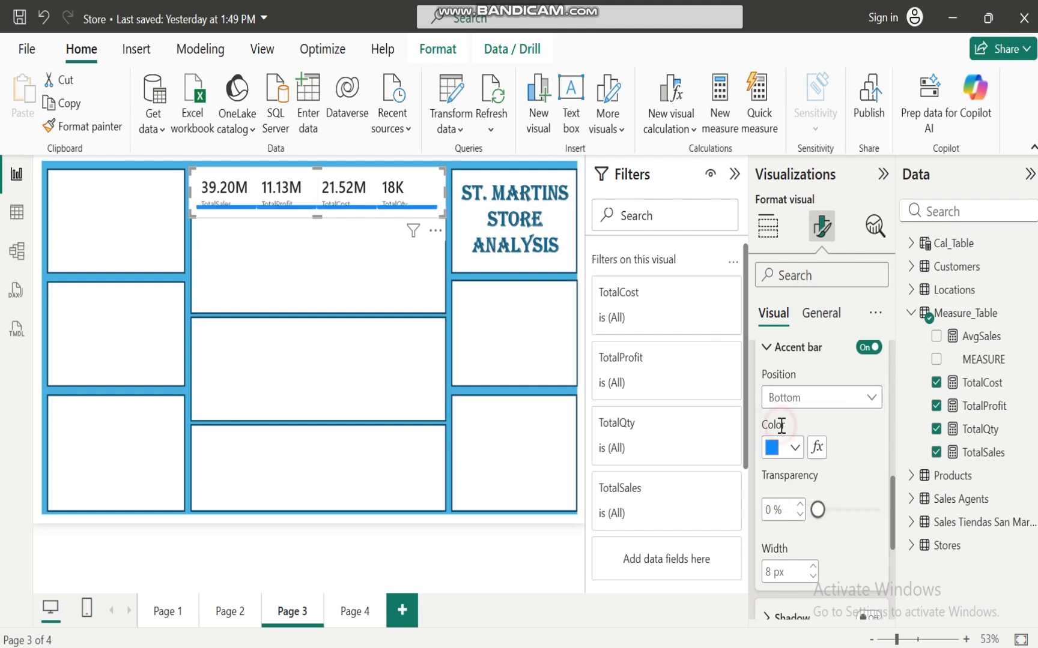
Step: Format the callout values of all cards as bold, size 16 and horizontally centred
left_click_drag(896, 526, 890, 405)
left_click(763, 443)
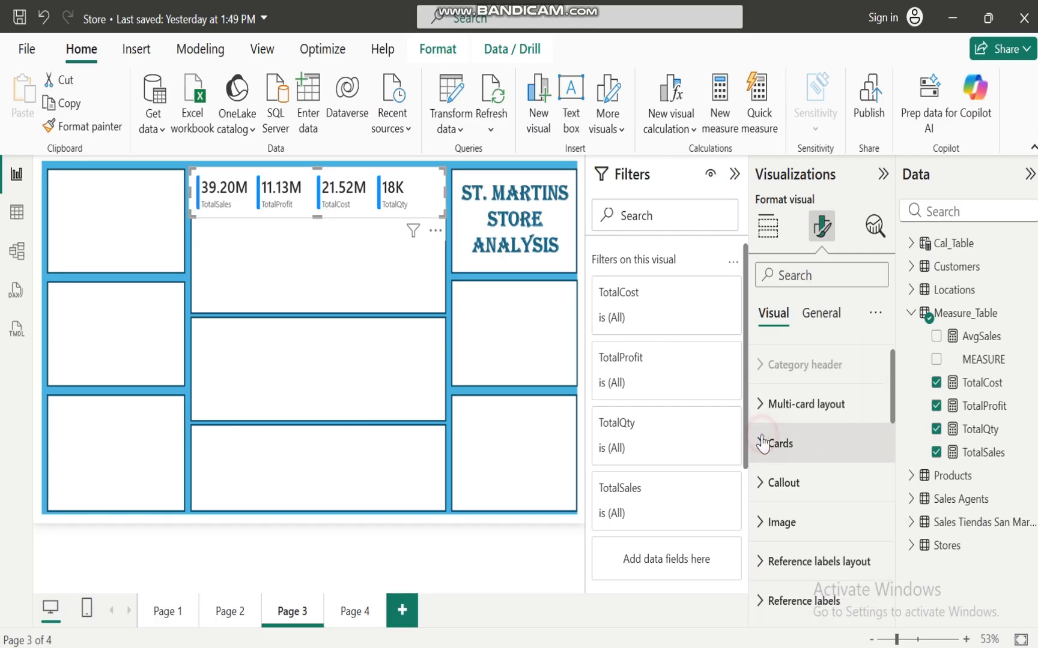
left_click(761, 482)
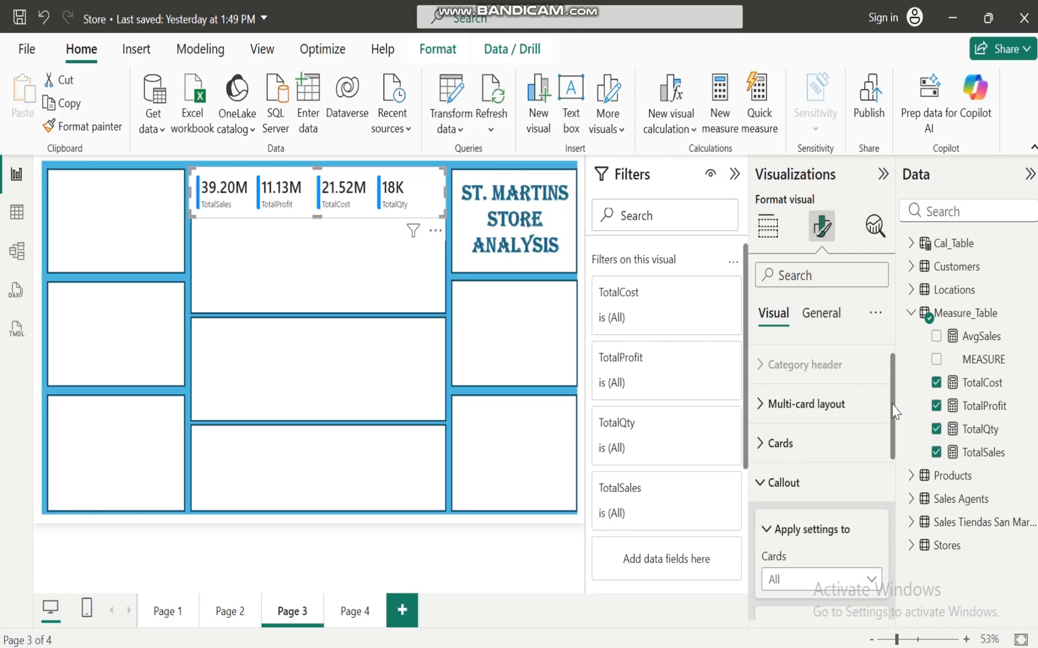
left_click_drag(895, 412, 902, 517)
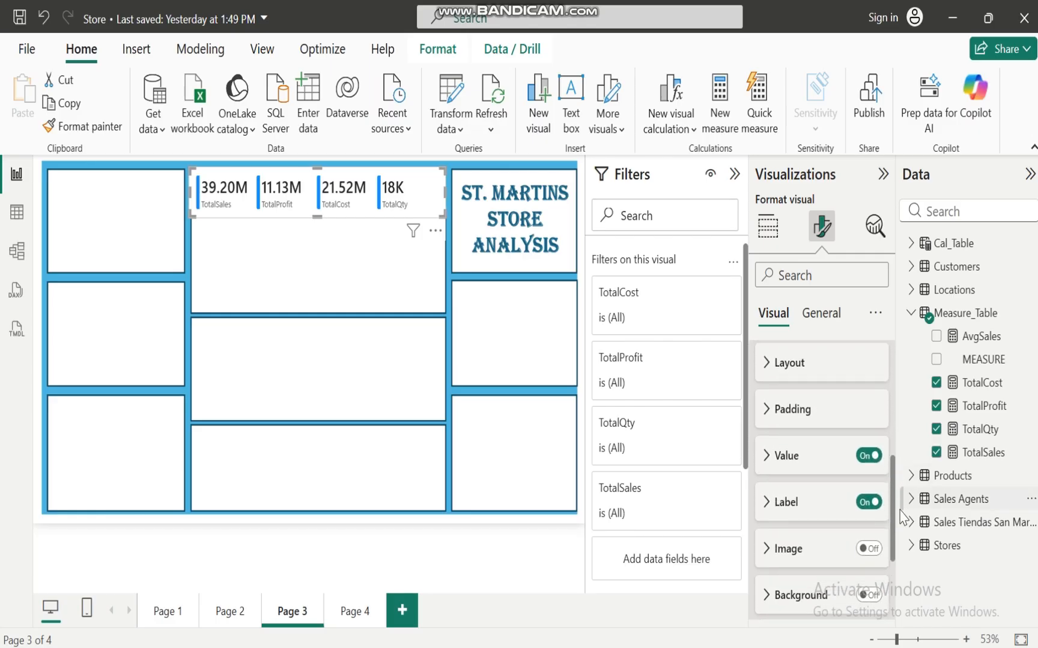
left_click(766, 421)
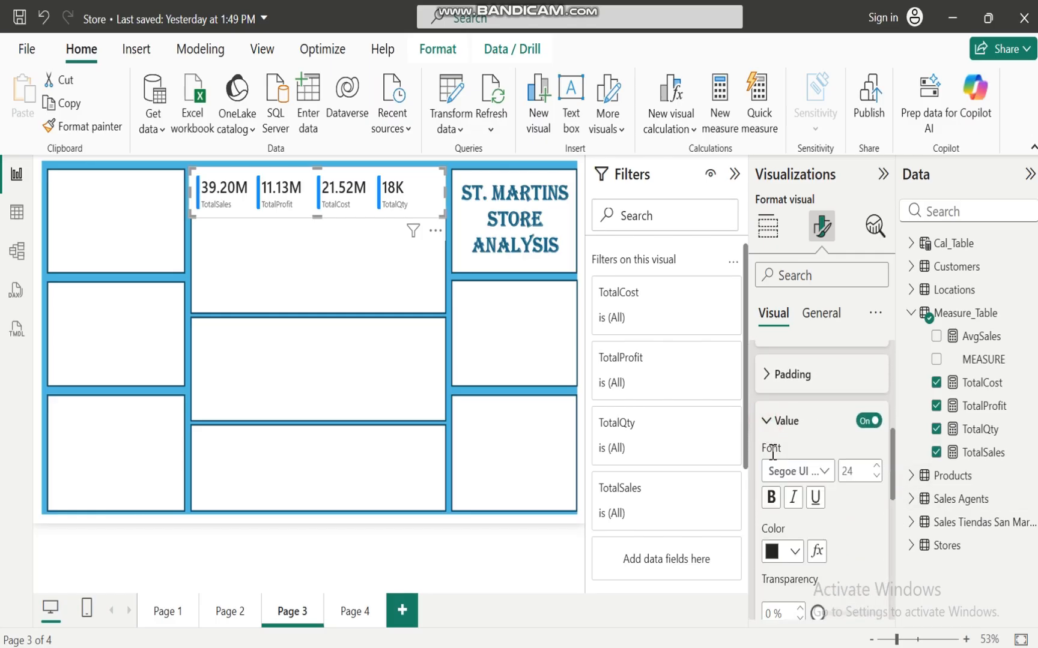
left_click(876, 476)
left_click(875, 477)
left_click(876, 477)
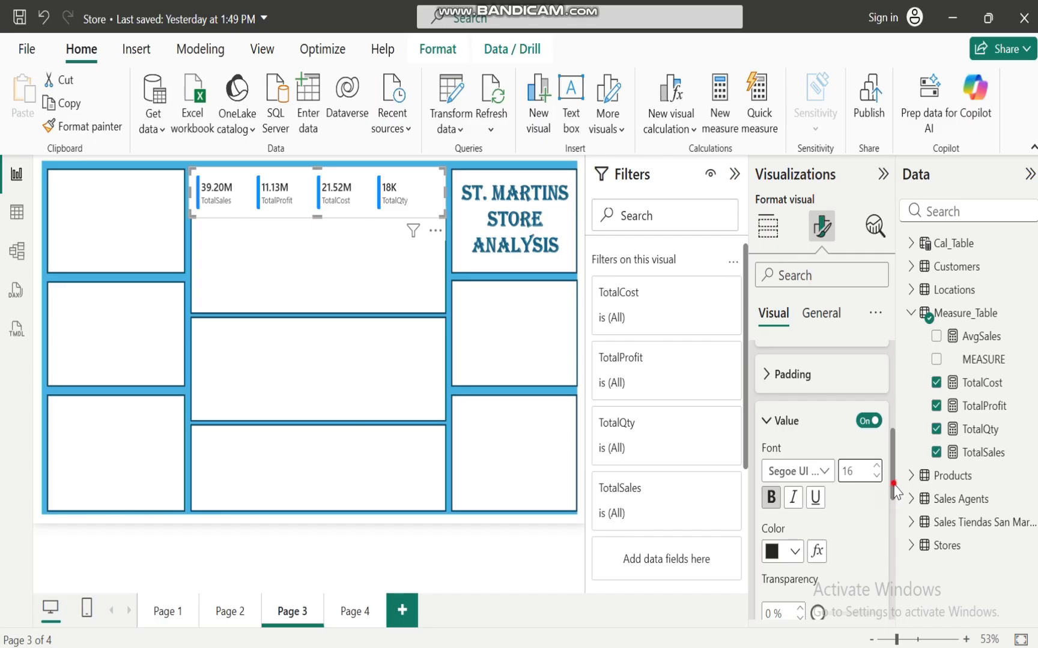
scroll(894, 489, "down", 3)
left_click(793, 520)
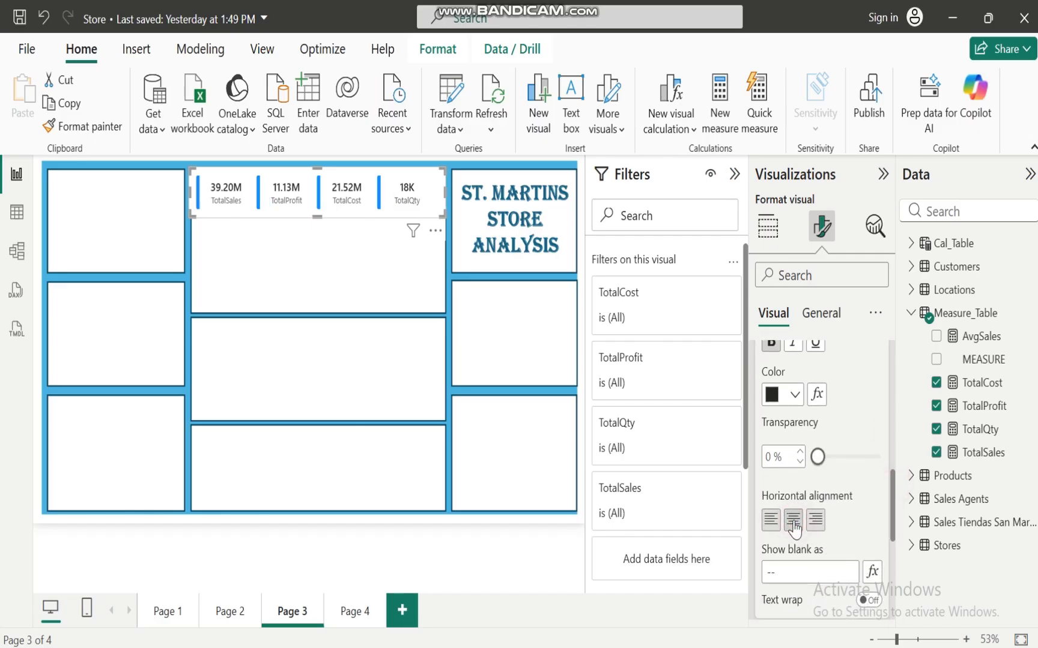
Step: Make the callout labels of all cards bold and black
left_click_drag(894, 520, 892, 566)
left_click(768, 467)
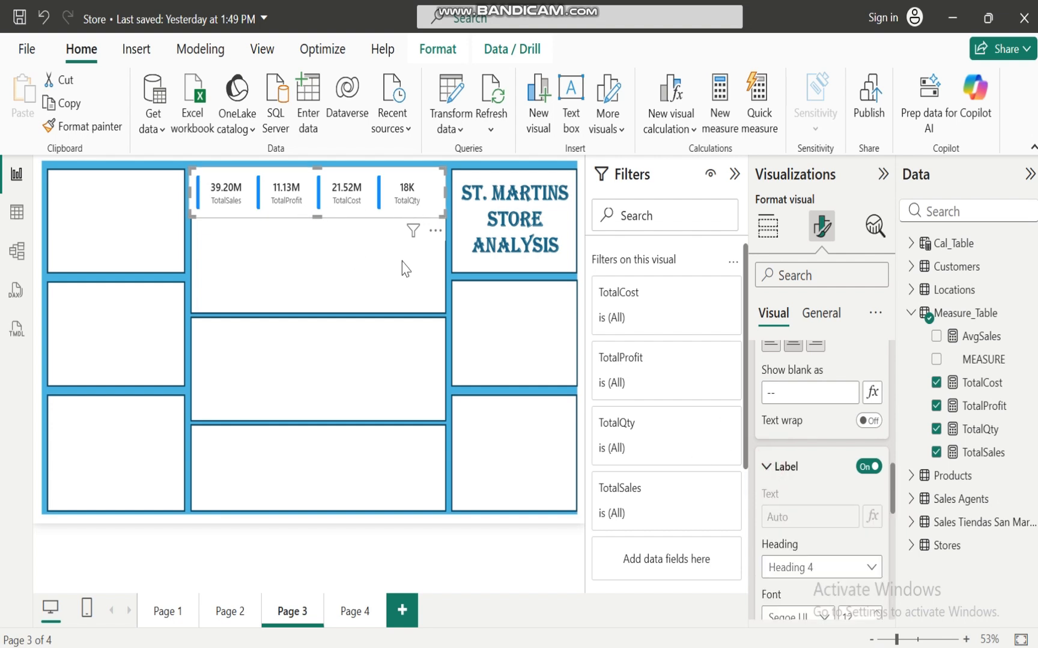
left_click_drag(896, 496, 895, 541)
left_click(770, 407)
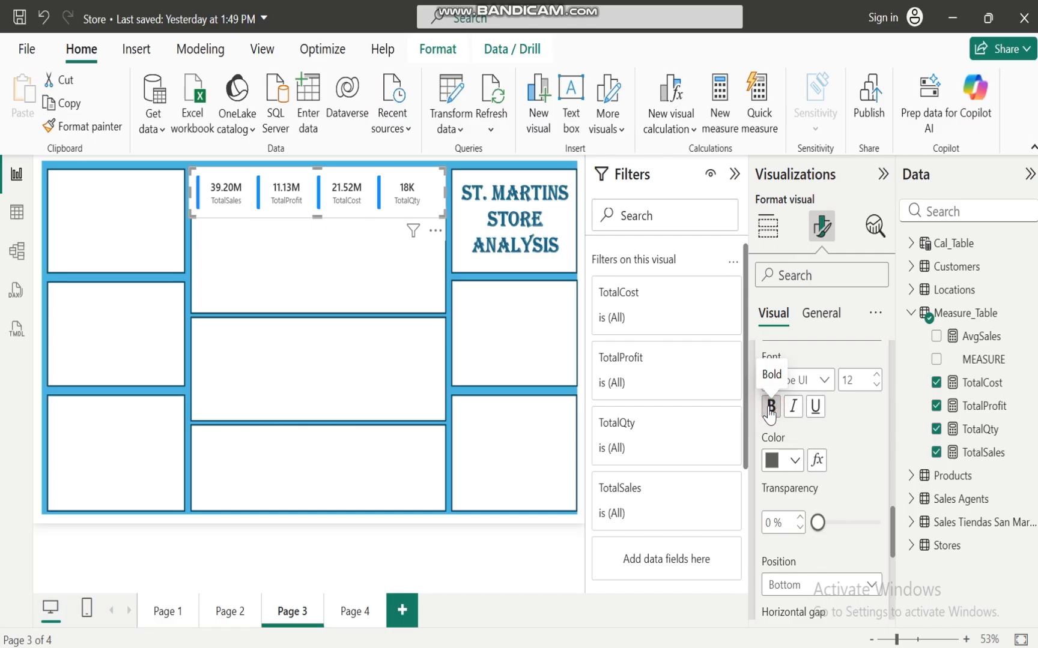
left_click(795, 464)
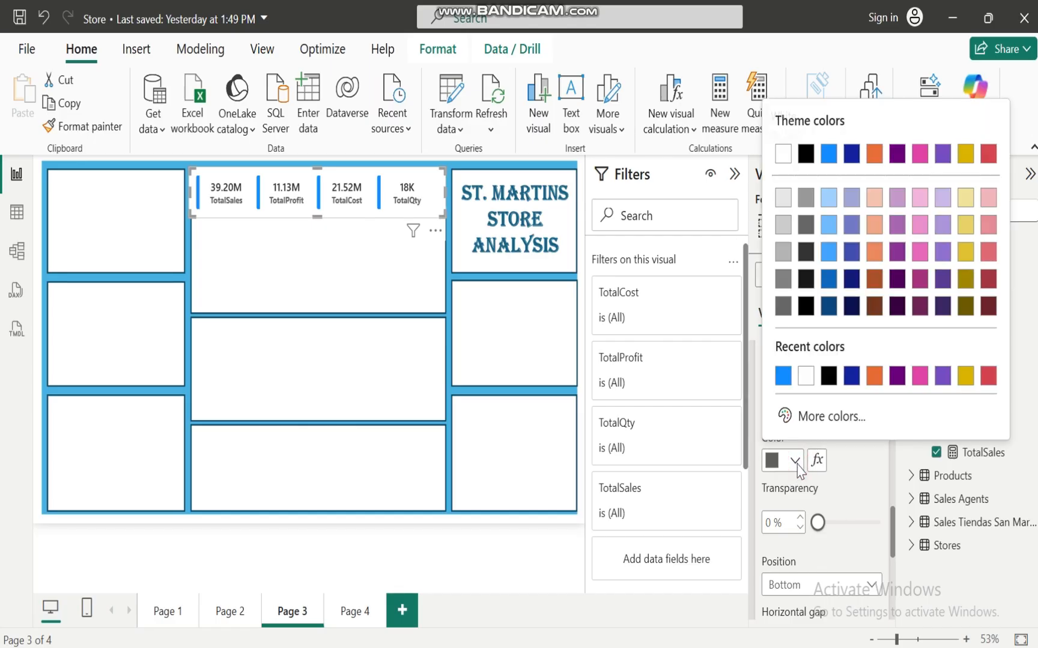
left_click(827, 373)
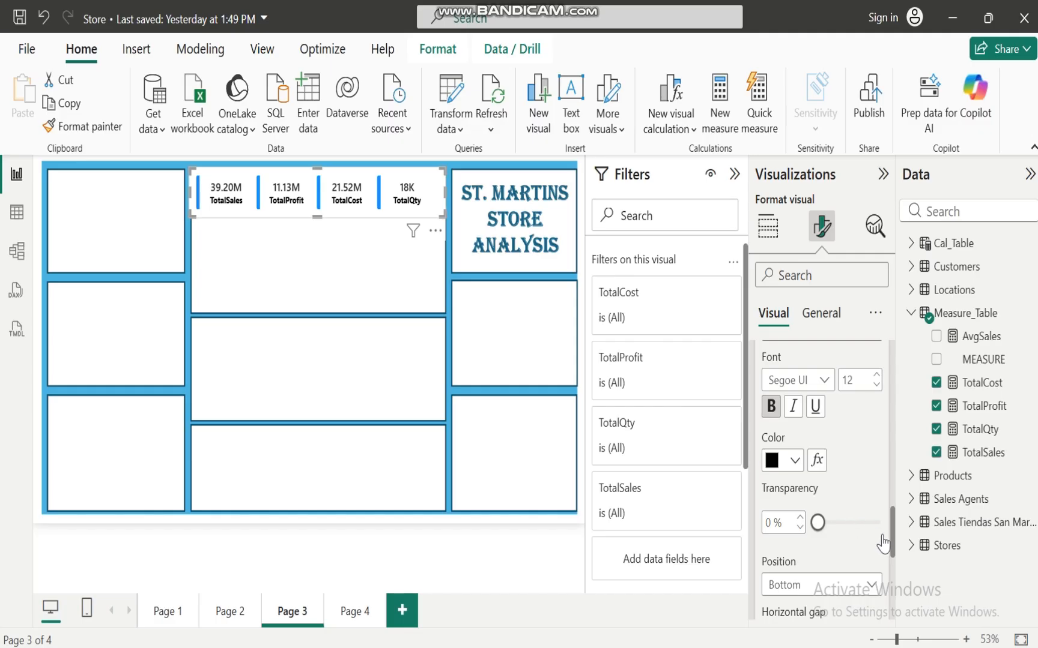
Step: Turn off the overall background of the card visual and collapse its effects settings
left_click(820, 313)
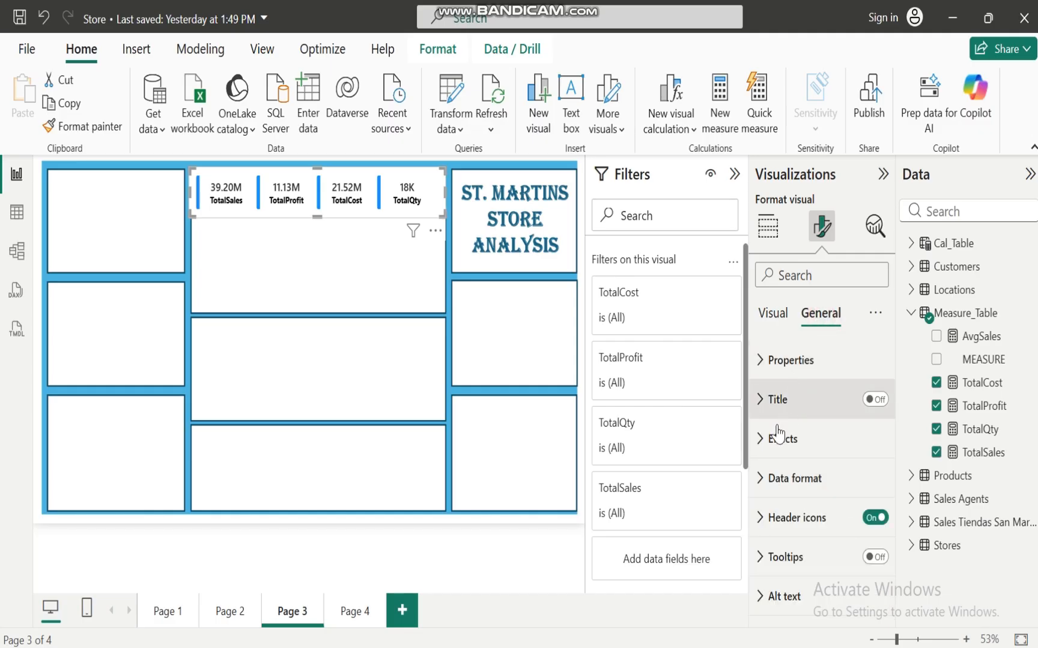
left_click(762, 437)
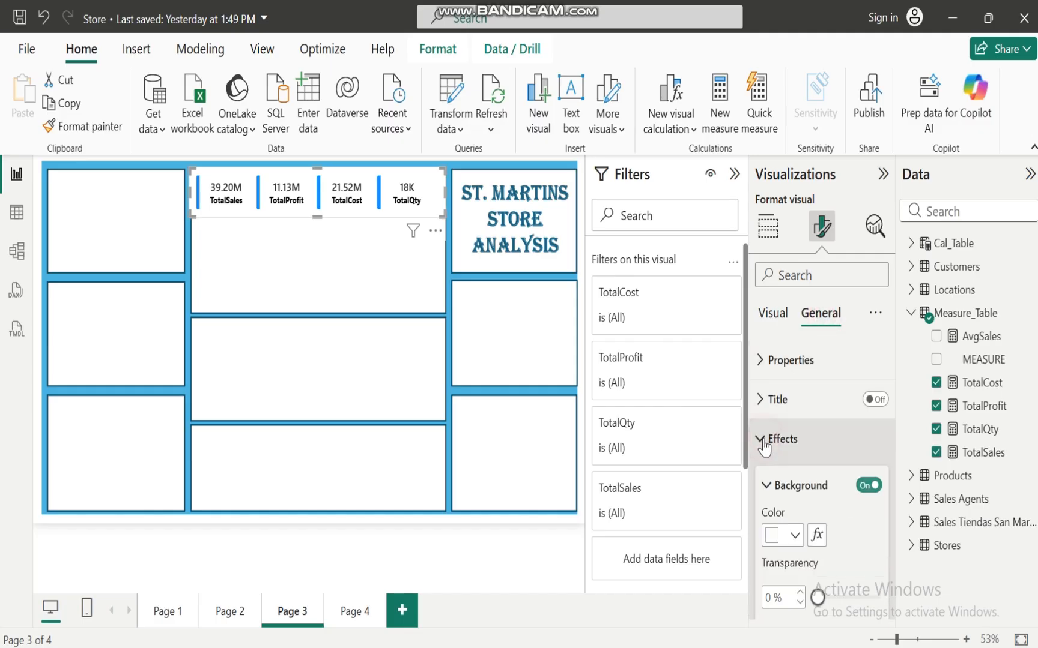
left_click(865, 486)
left_click(765, 442)
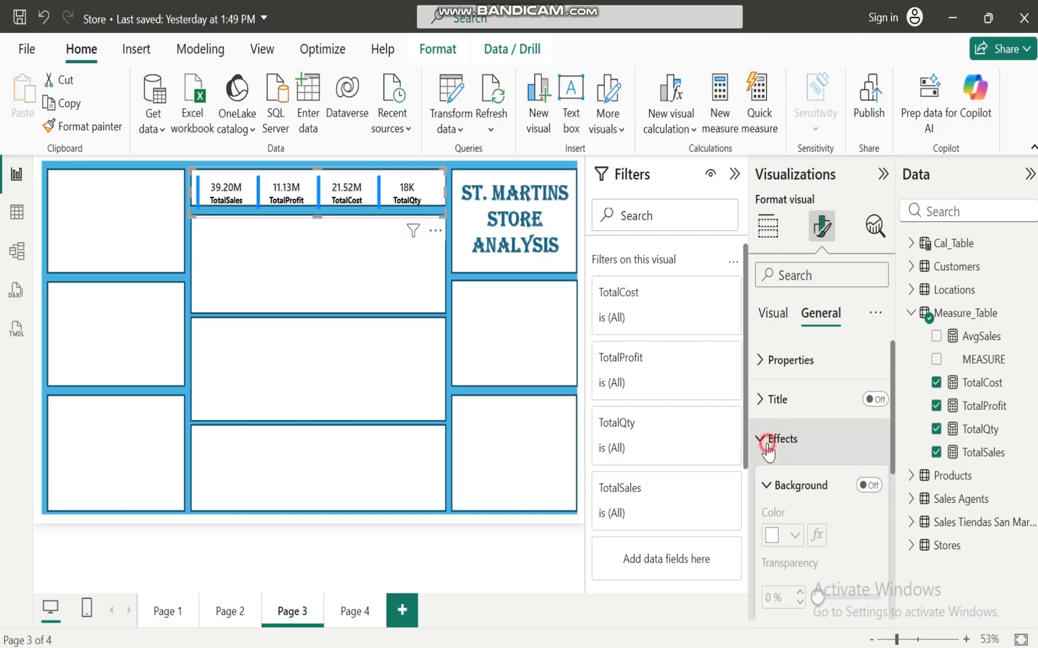
Step: Reposition the card visual so its four KPIs sit inside the narrow box above the centre column, and deselect it
left_click(291, 182)
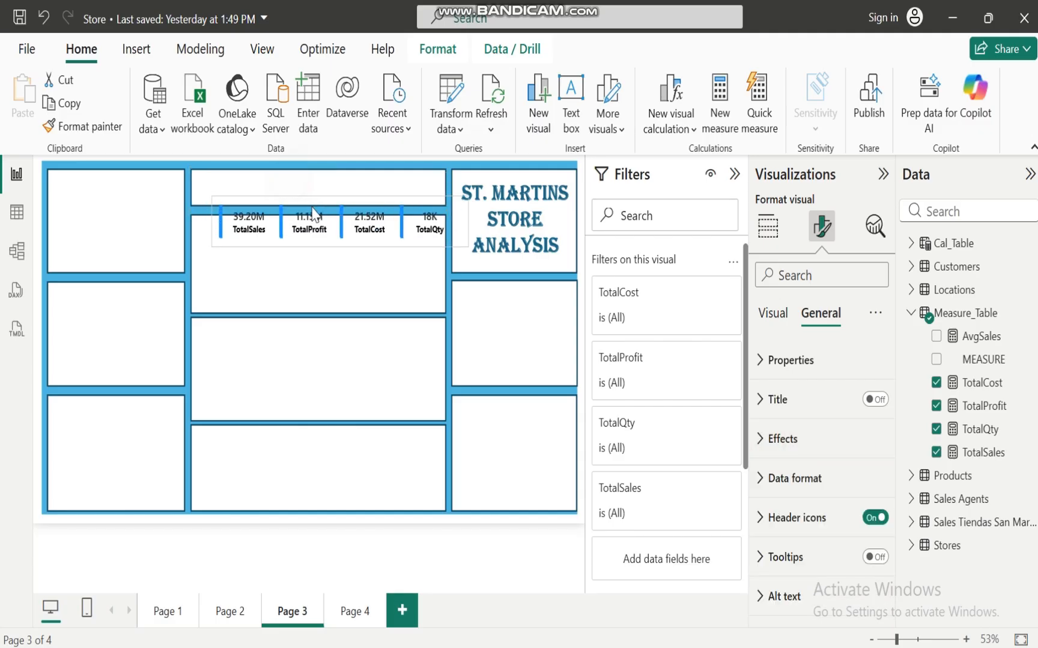
left_click(293, 180)
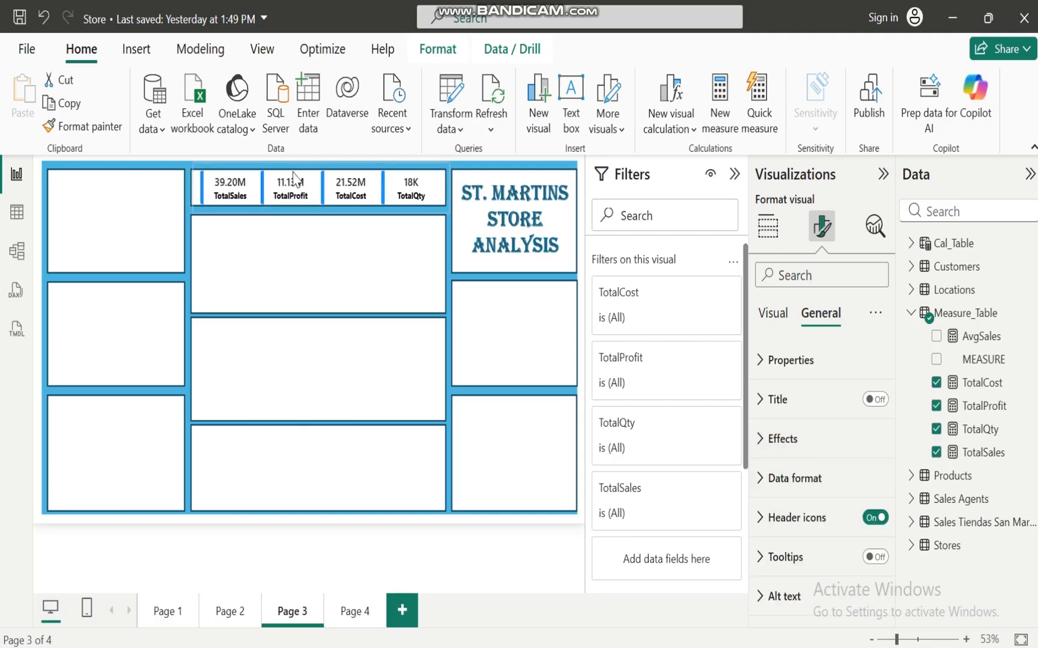
left_click(294, 173)
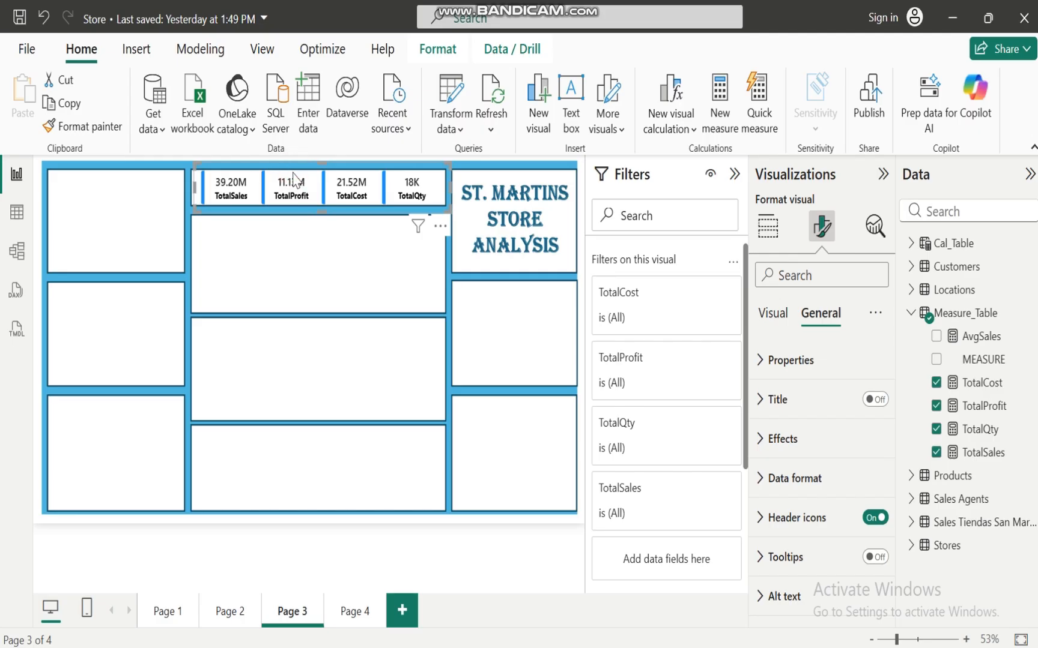
left_click_drag(290, 173, 289, 173)
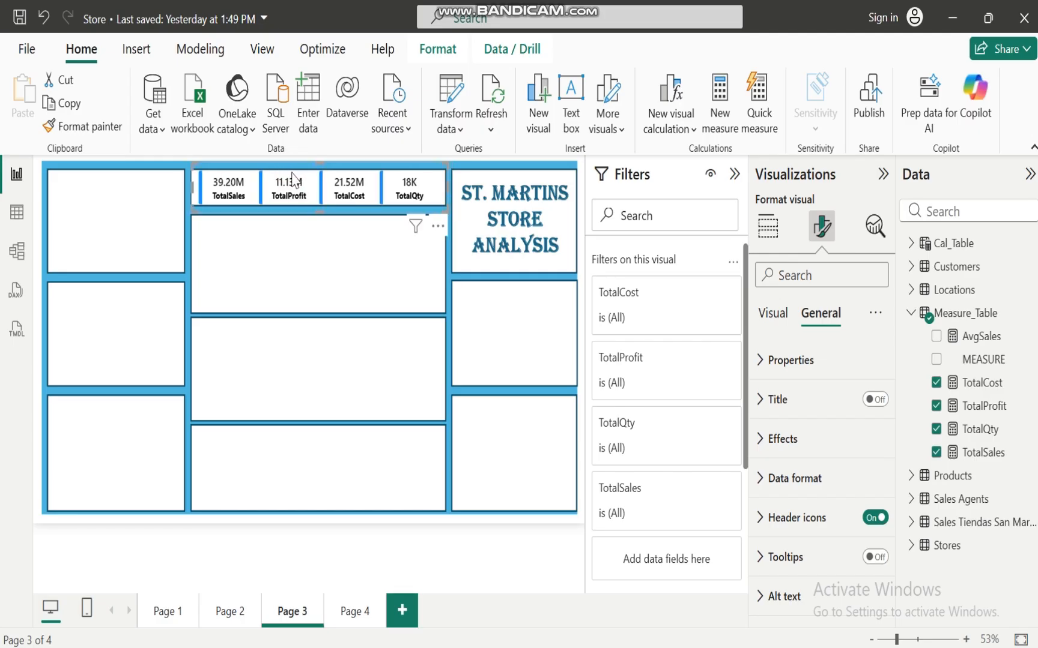
left_click(317, 294)
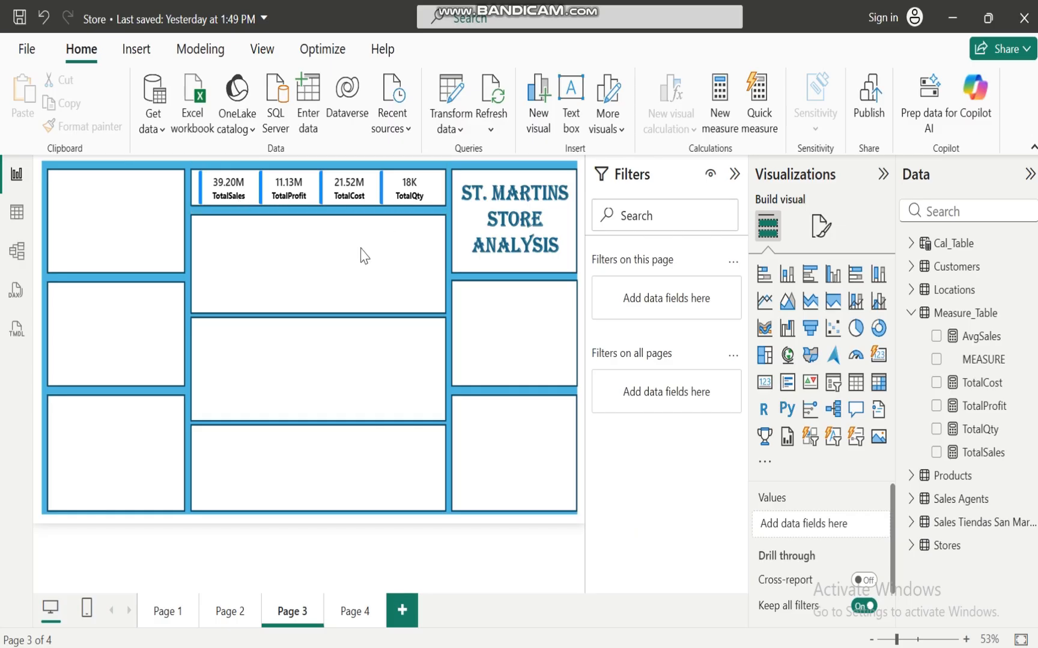
left_click(338, 278)
Step: Switch to the SAN MARTIN STORE PROJECT presentation in PowerPoint, review the analytical questions for management, and return to the Power BI report
mouse_move(719, 645)
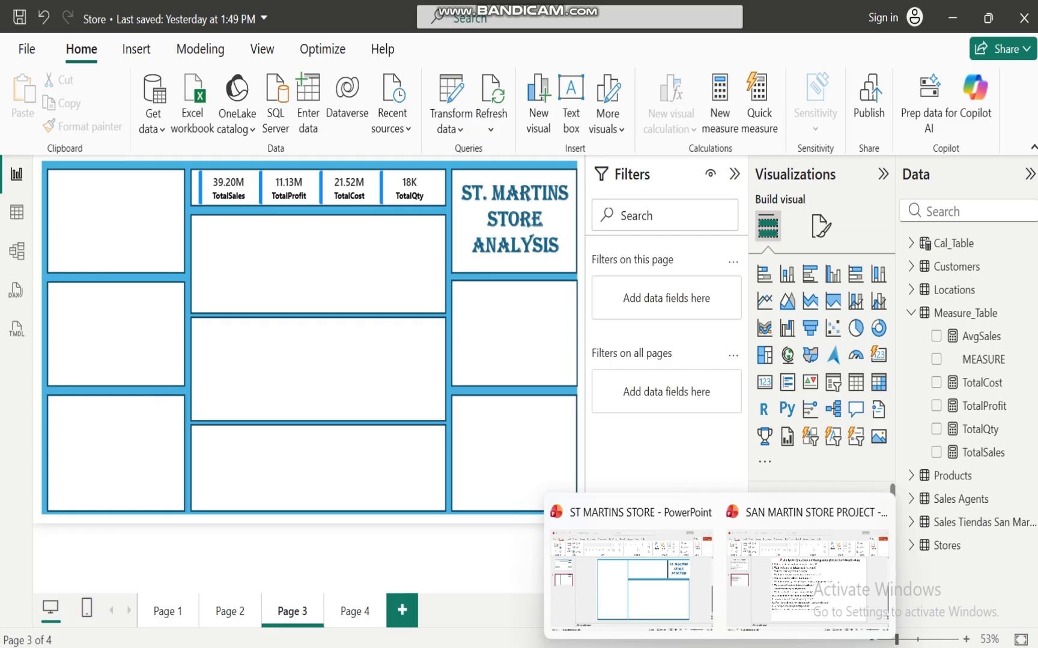
mouse_move(660, 588)
left_click(796, 602)
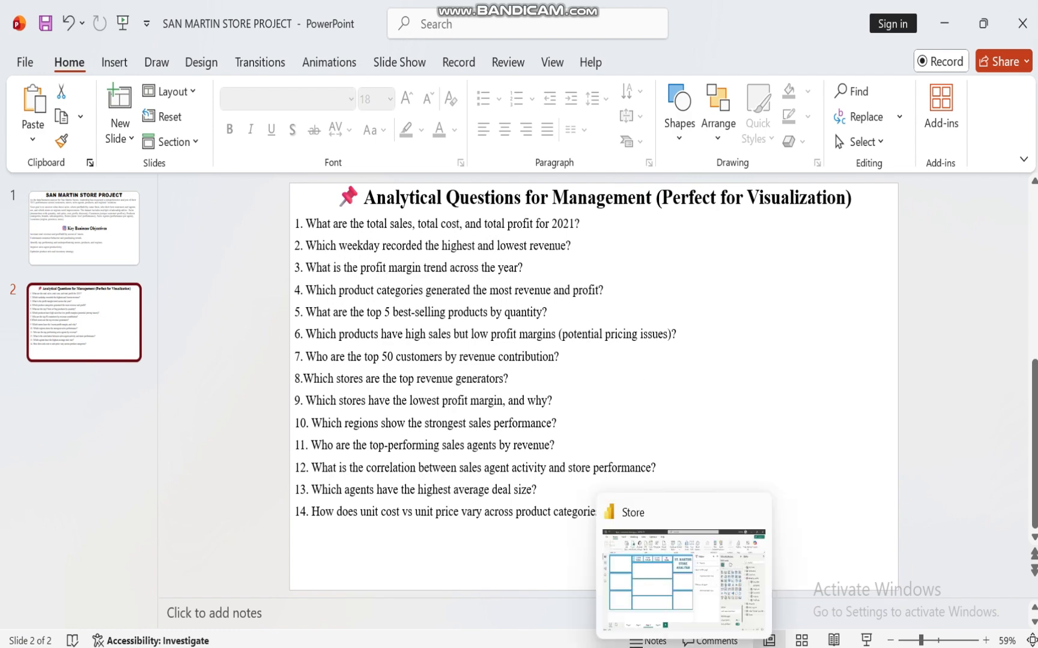
left_click(679, 586)
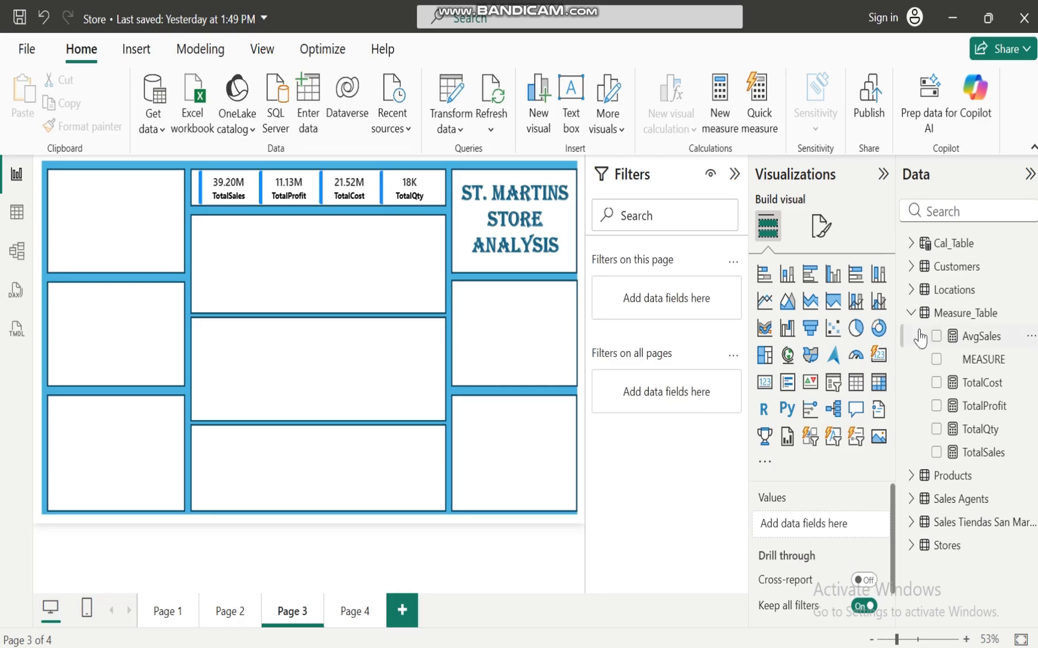
Step: Collapse Measure_Table in the field list, check the Cal_Table fields and definition, and show the Cal_Table data in Table view
left_click(912, 309)
left_click(913, 313)
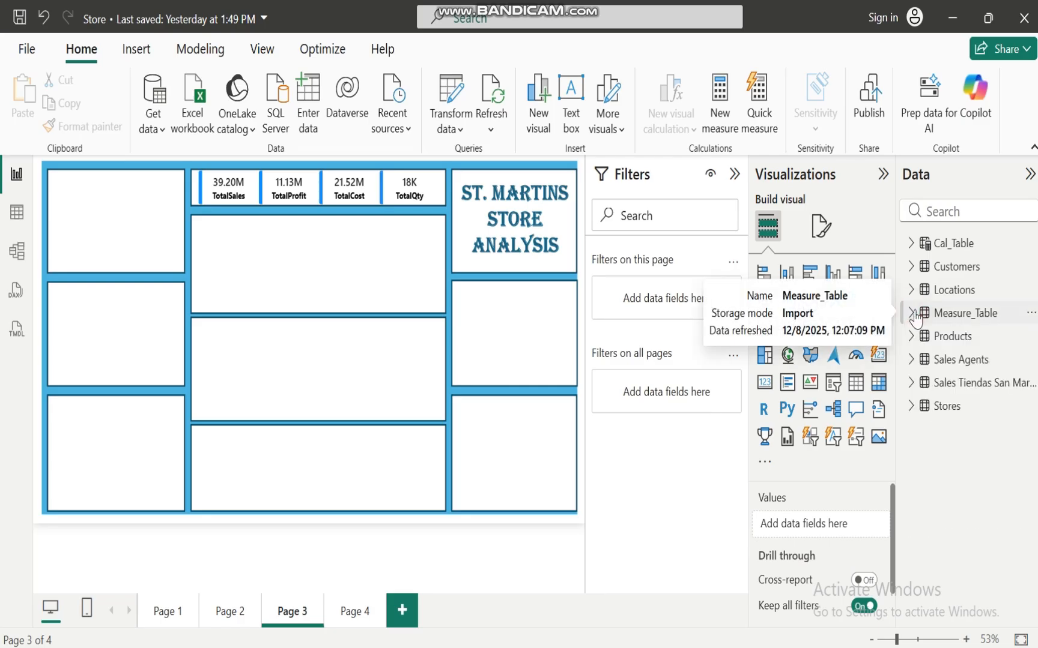
left_click(912, 244)
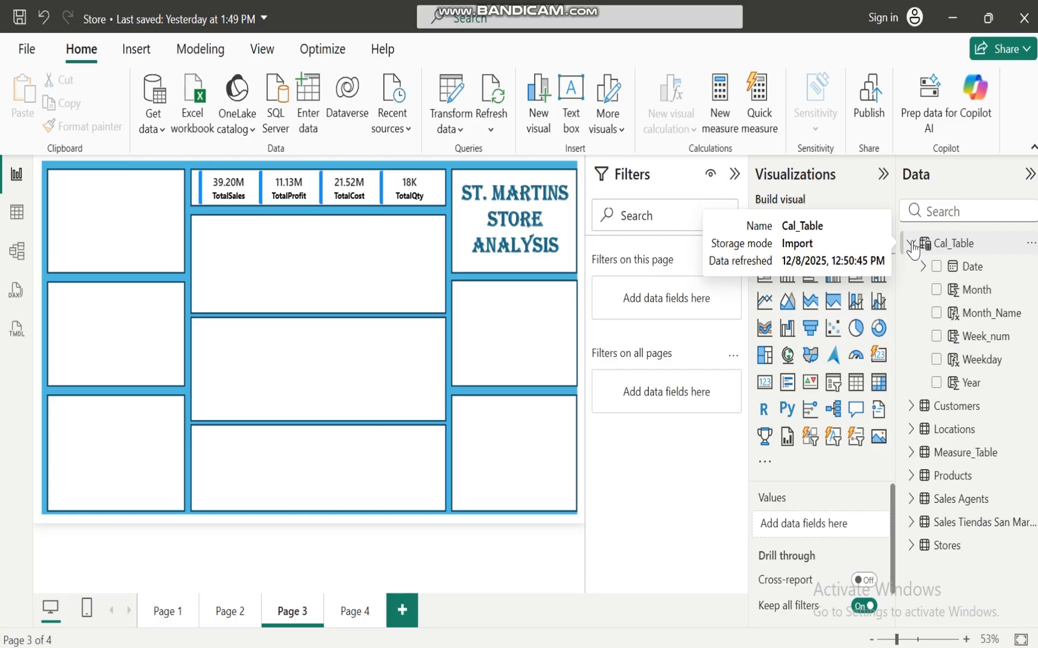
left_click(911, 244)
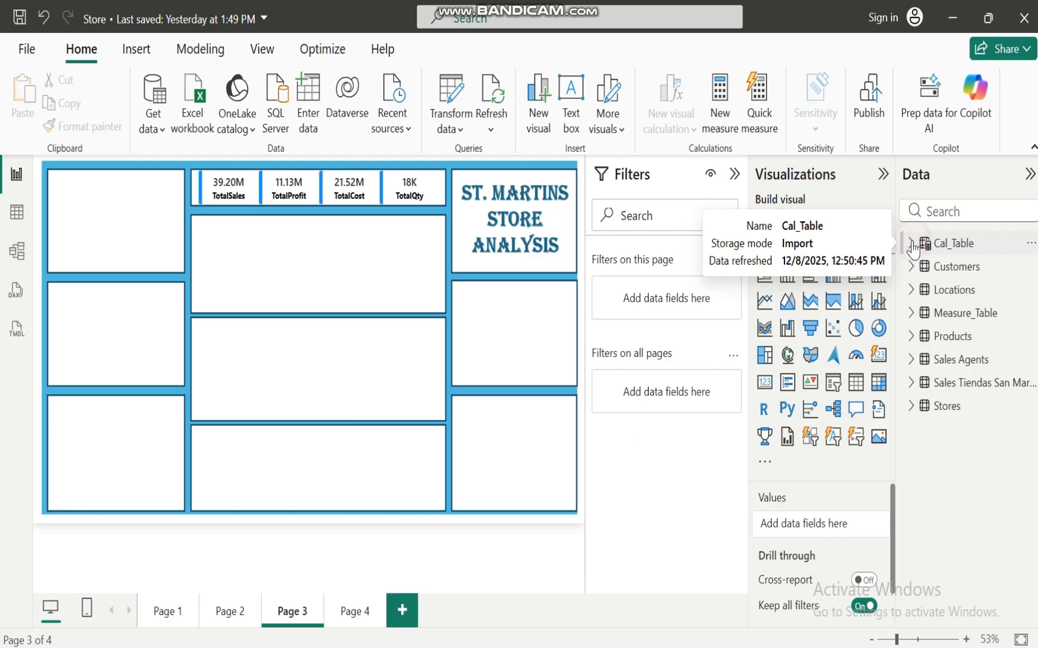
left_click(947, 247)
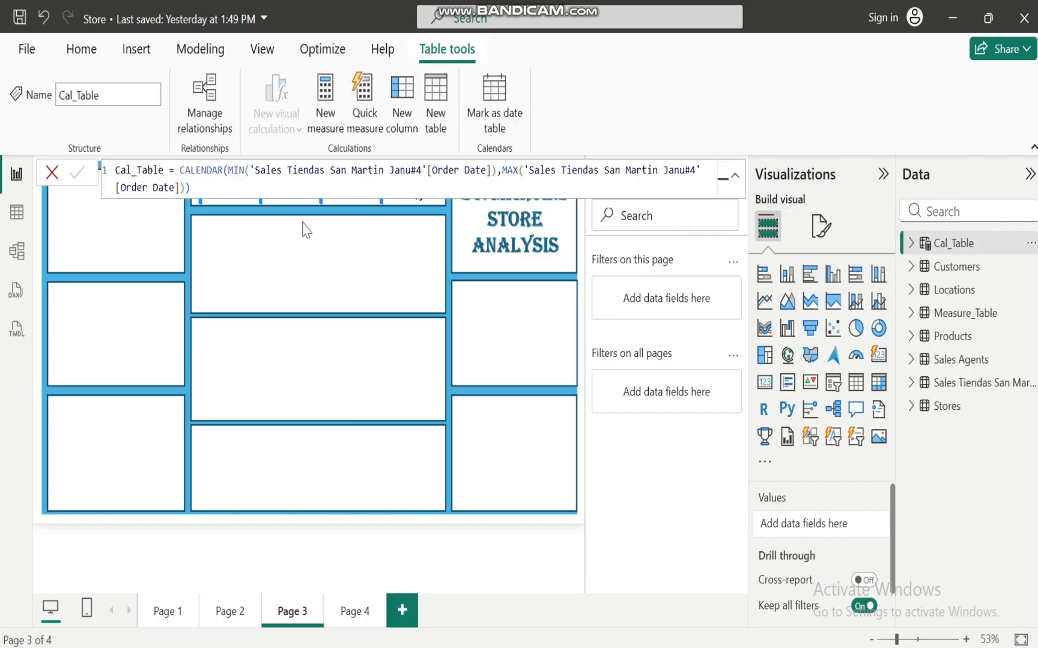
left_click(12, 220)
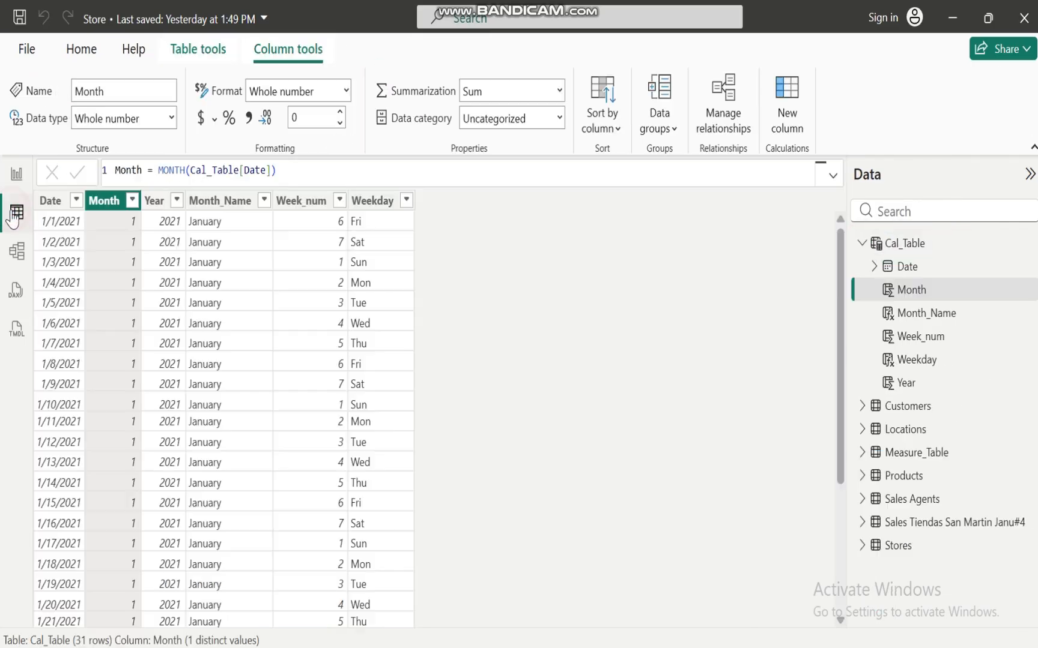
left_click(17, 174)
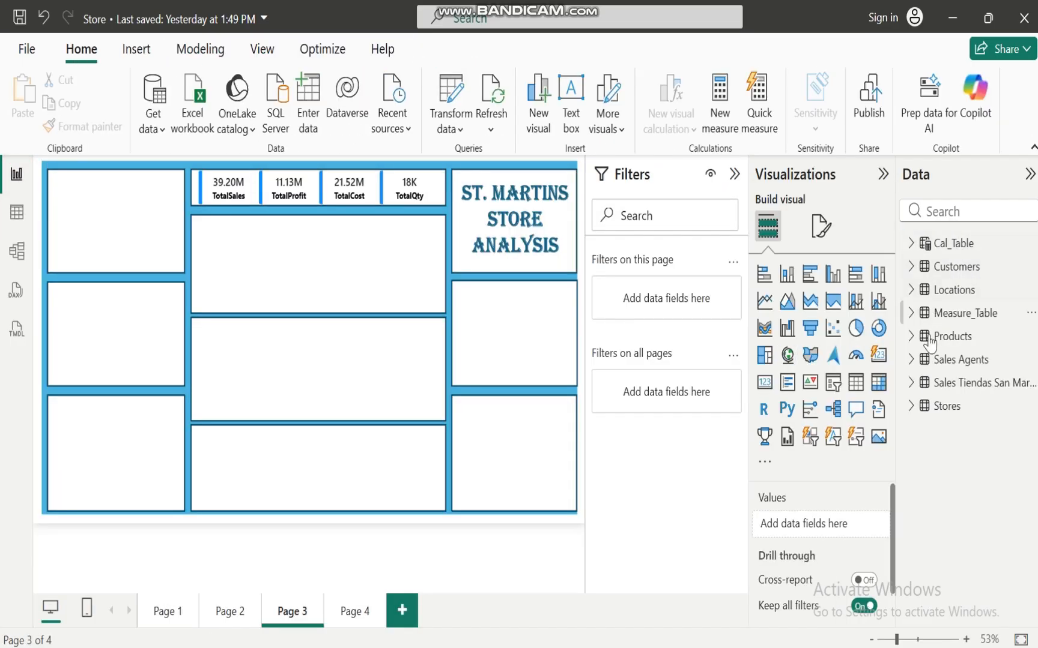
left_click(948, 407)
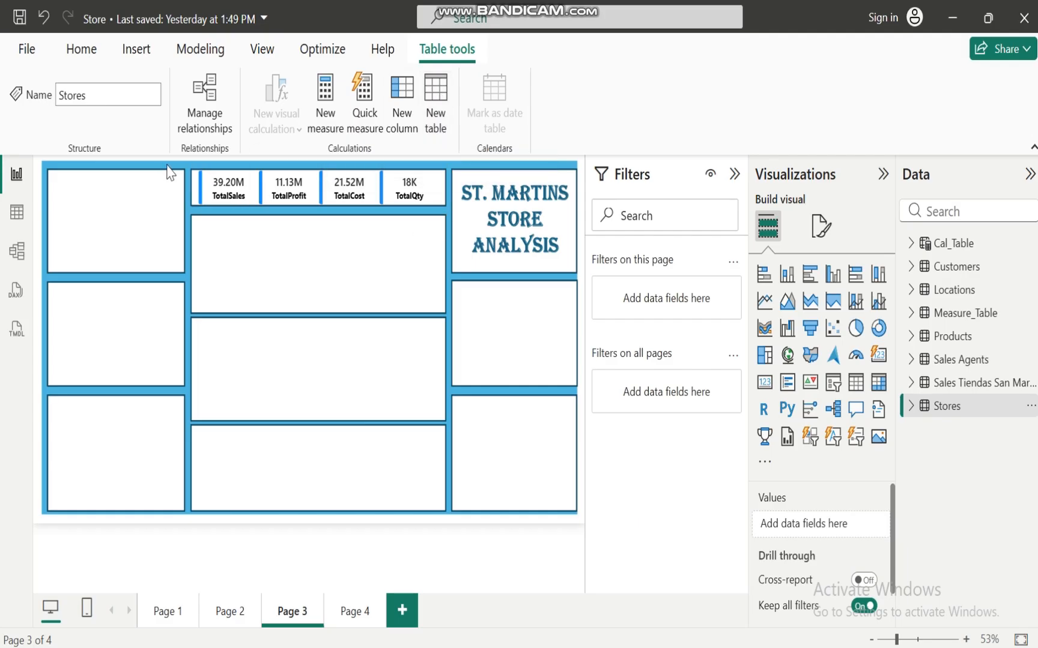
left_click(17, 212)
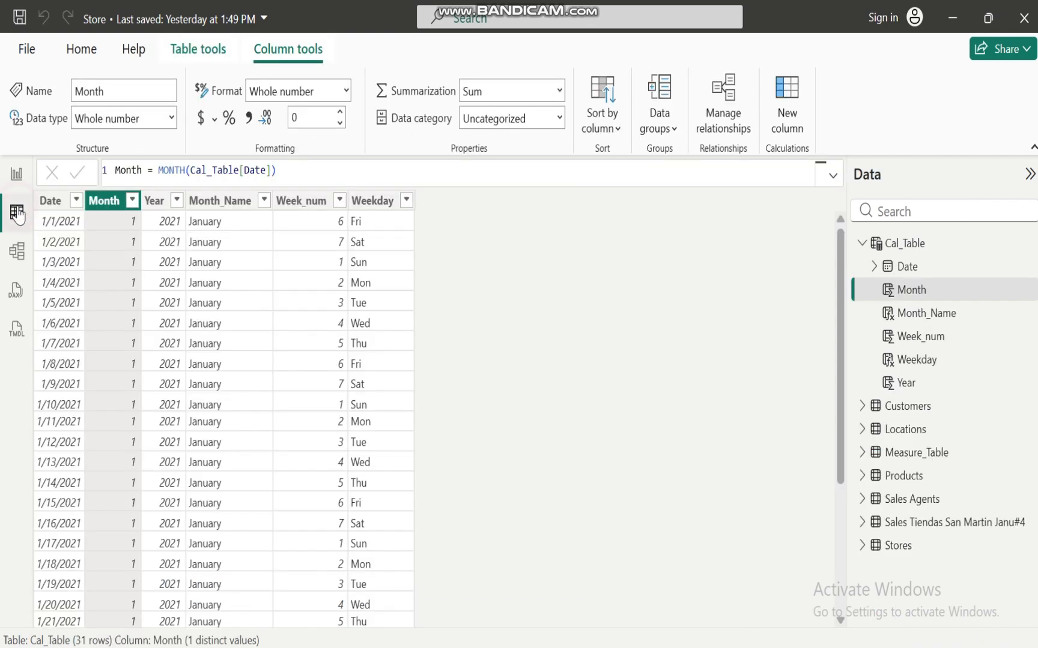
Step: Examine the DAX formulas behind the Date and Month columns of Cal_Table
left_click(54, 206)
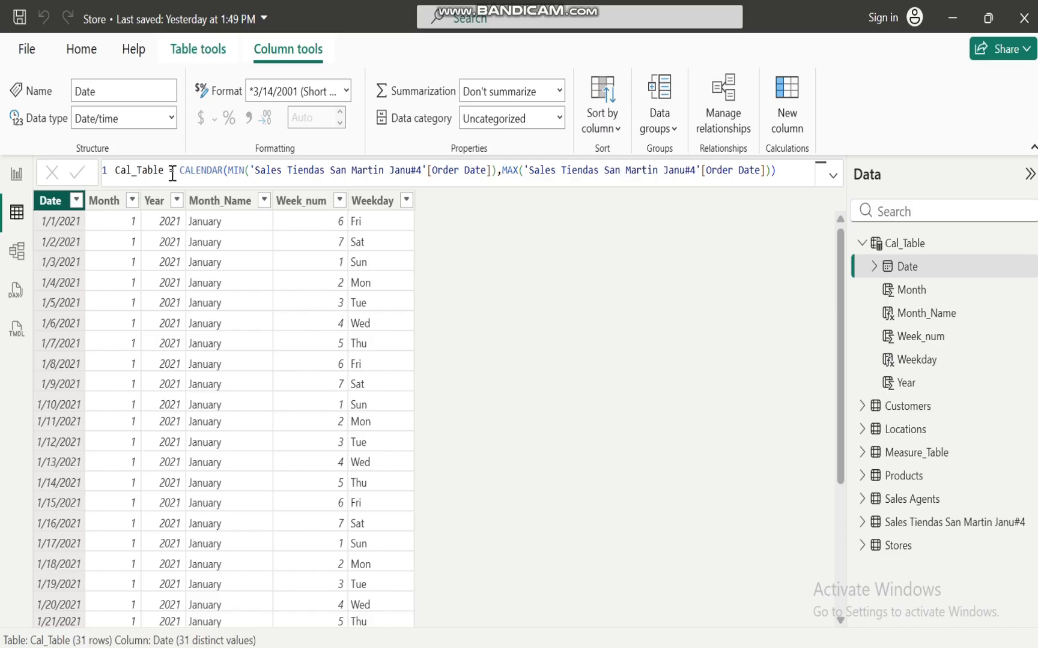
left_click(104, 203)
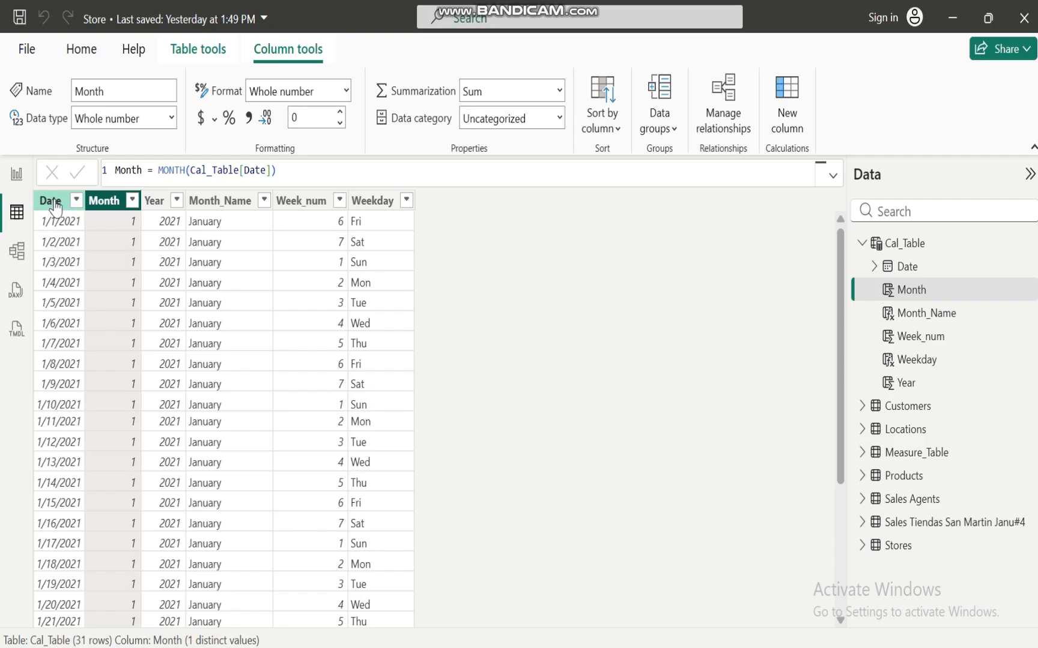
left_click(55, 206)
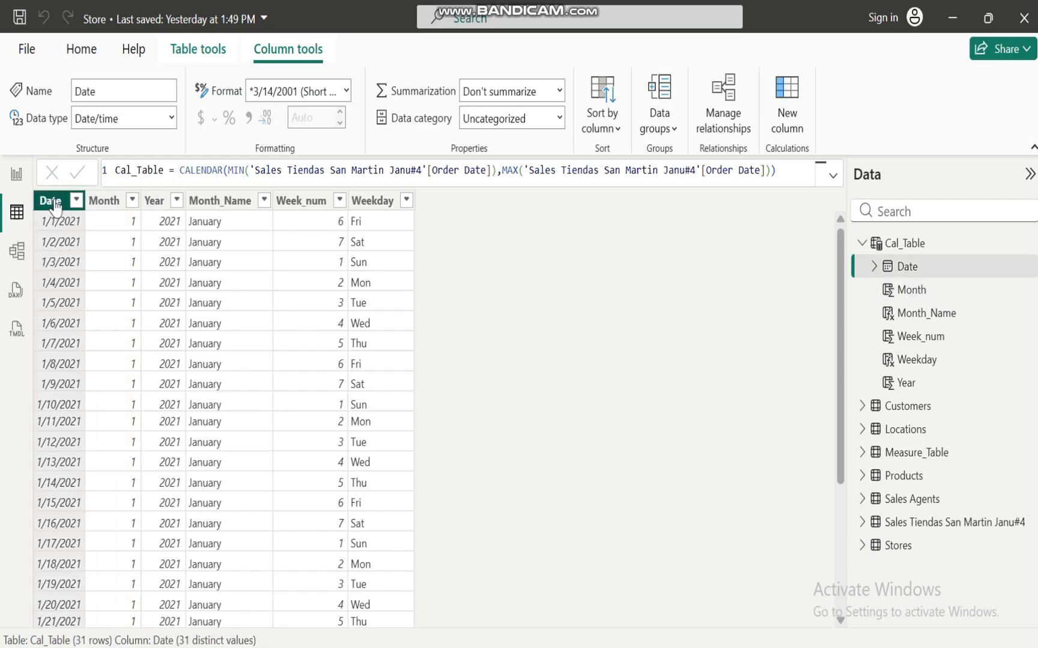
left_click(104, 200)
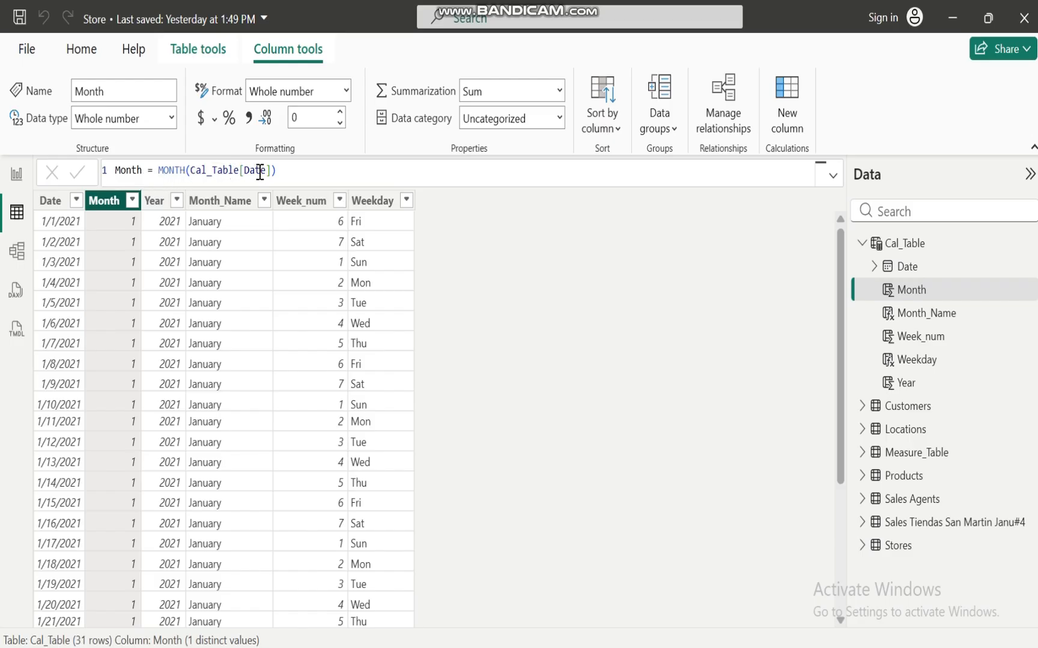
left_click(57, 203)
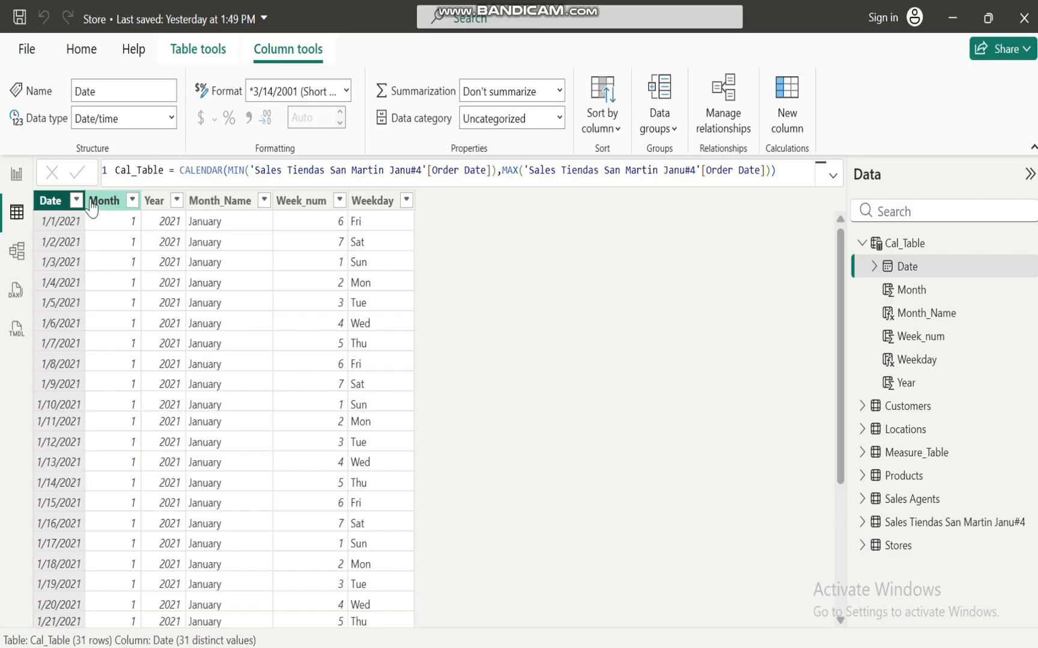
left_click(99, 202)
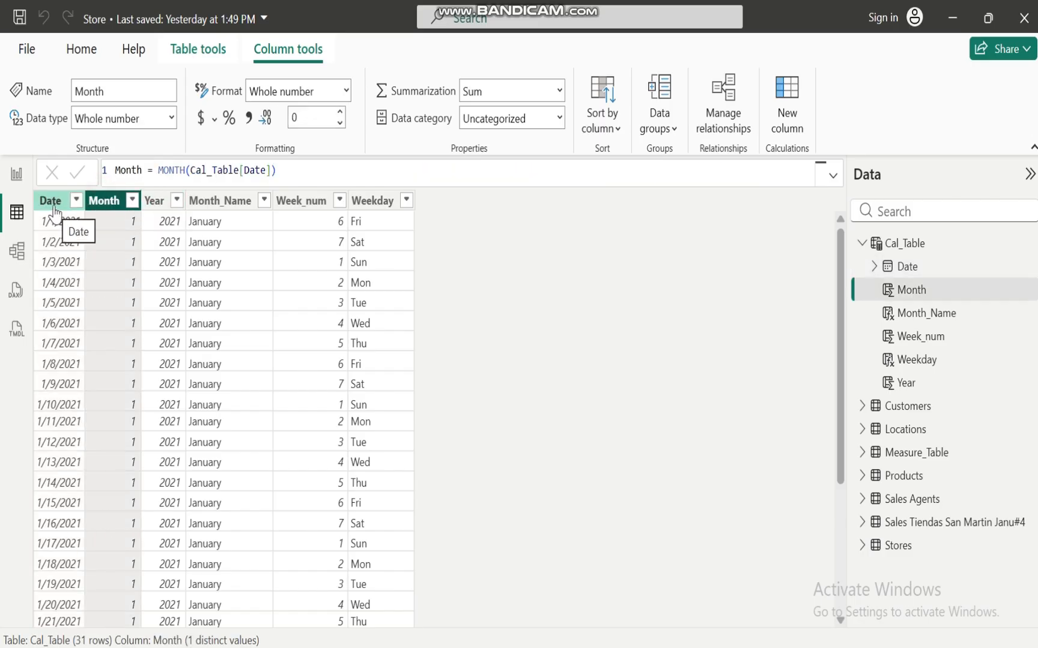
Step: Compare the DAX formula of the Month_Name column with that of the Month column
left_click(233, 203)
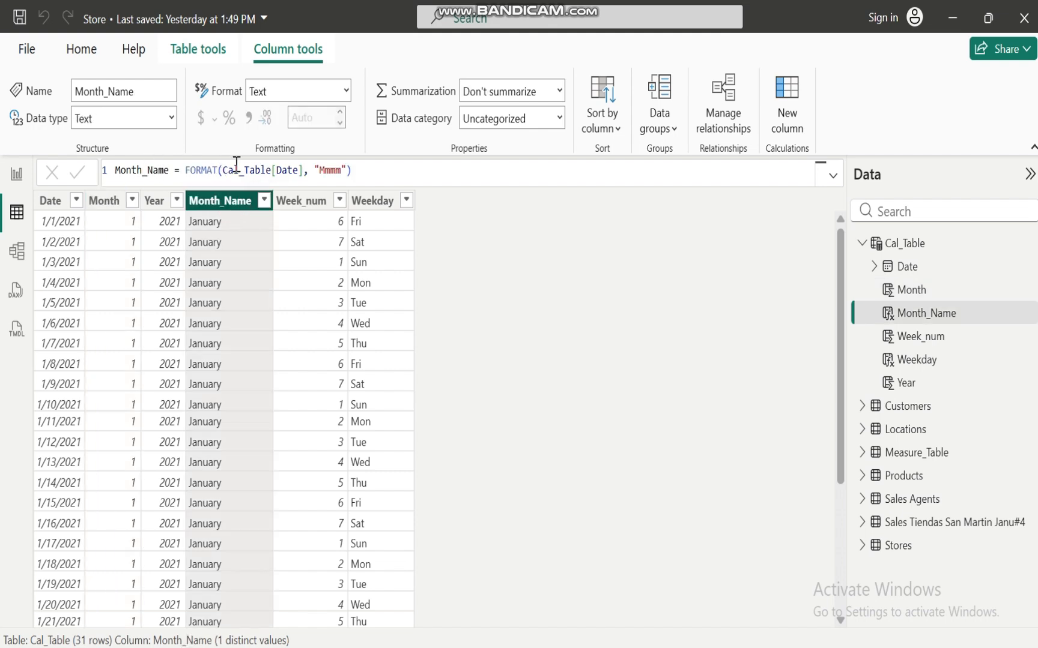
left_click(105, 201)
left_click(224, 215)
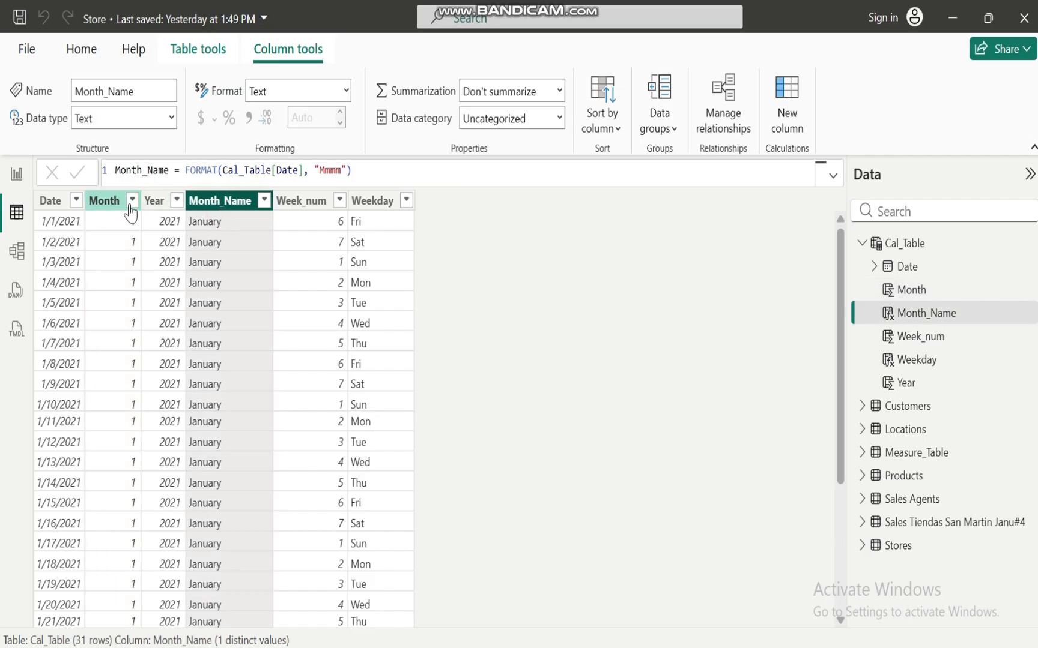
left_click(113, 207)
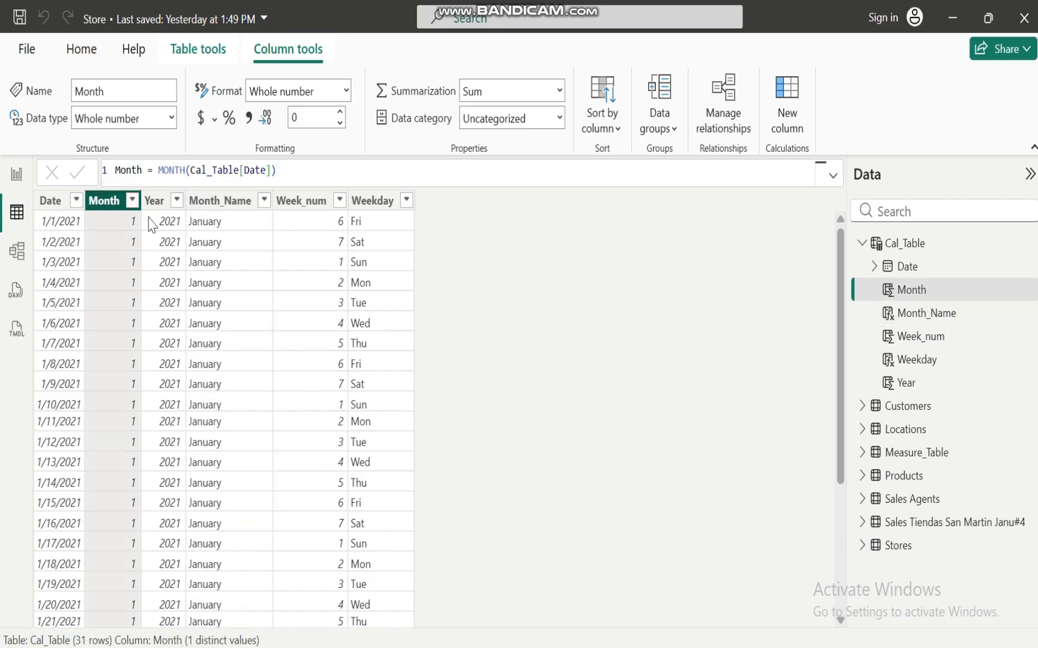
left_click(232, 212)
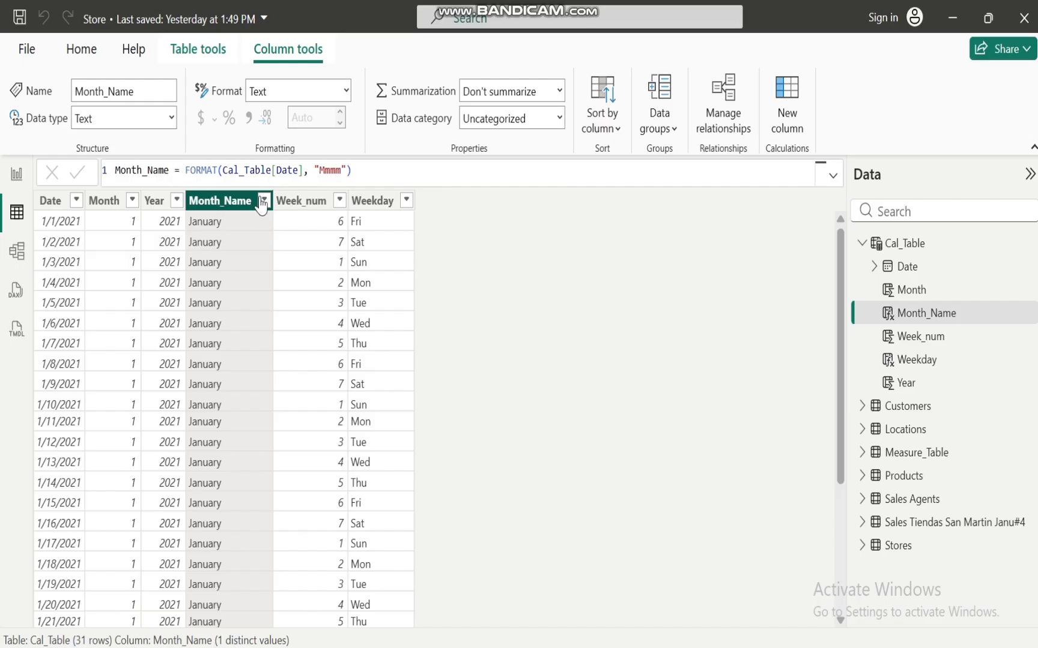
Step: Examine the Week_num column's values and formula along with the Weekday column's formula in Cal_Table
left_click(309, 207)
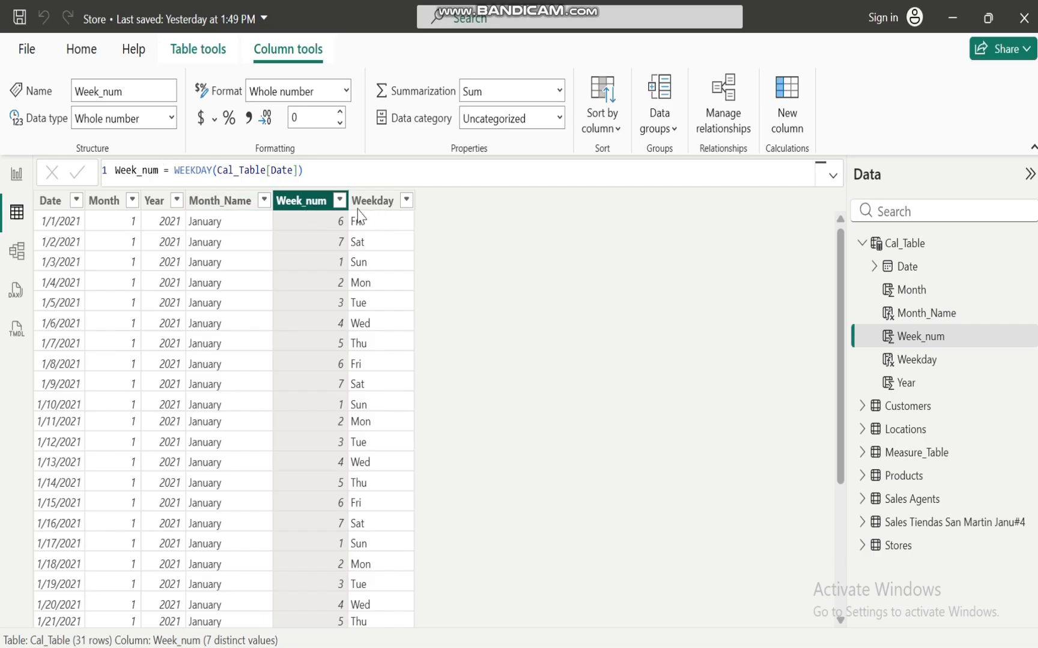
left_click(340, 201)
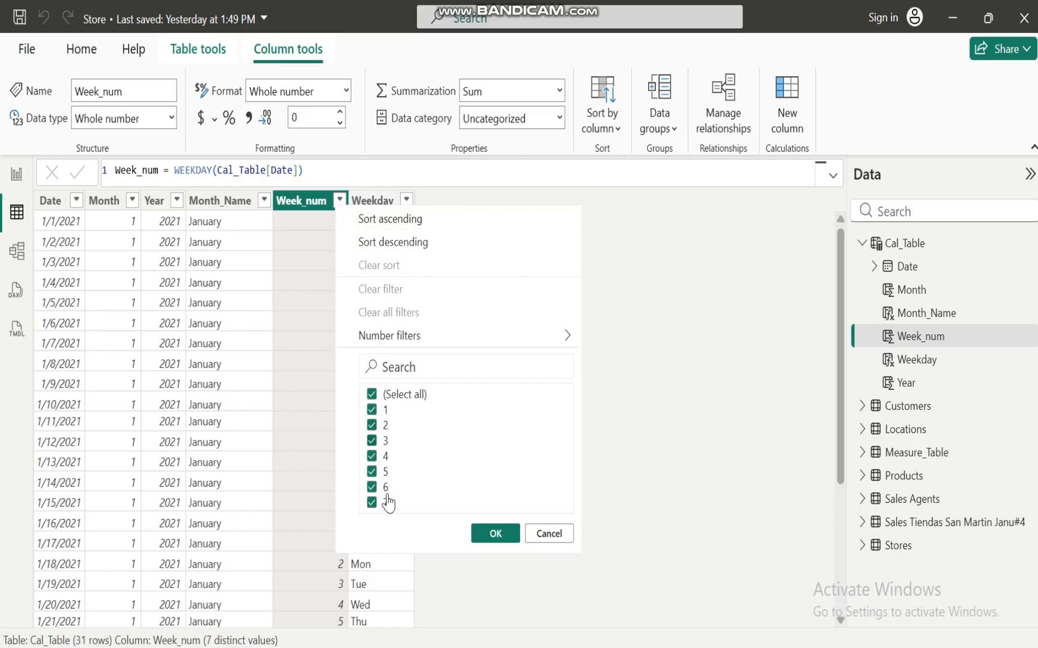
left_click(496, 536)
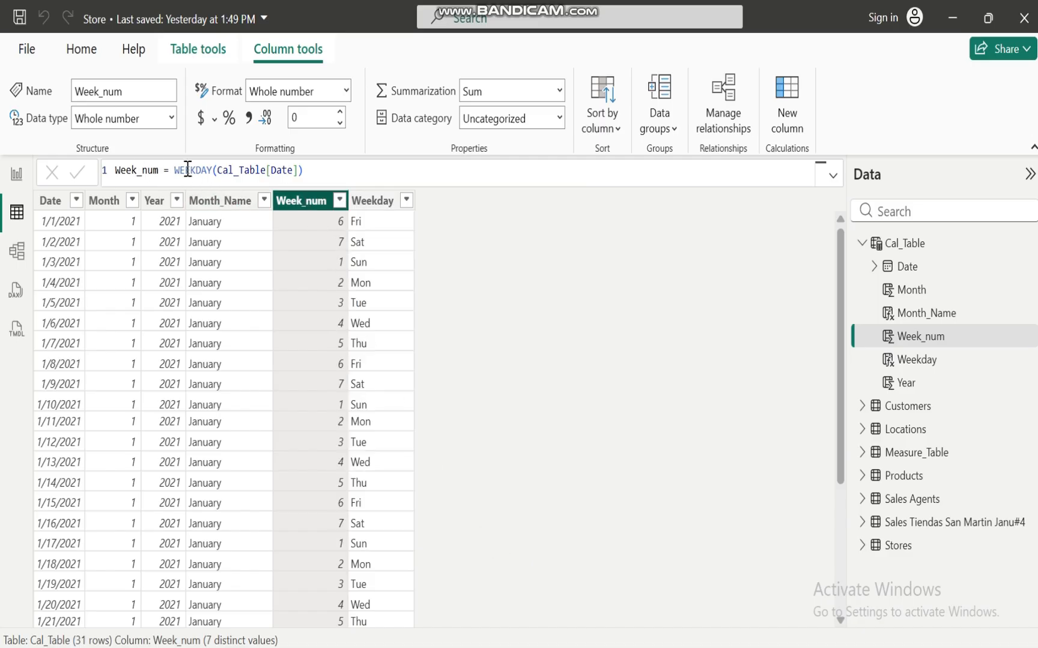
left_click(379, 203)
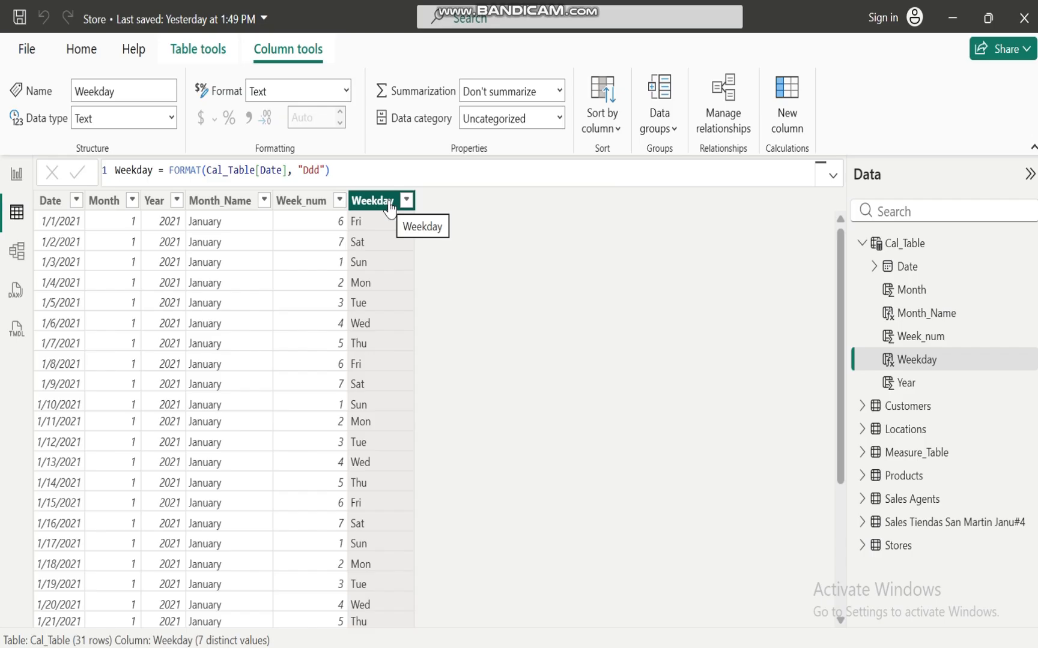
left_click(310, 202)
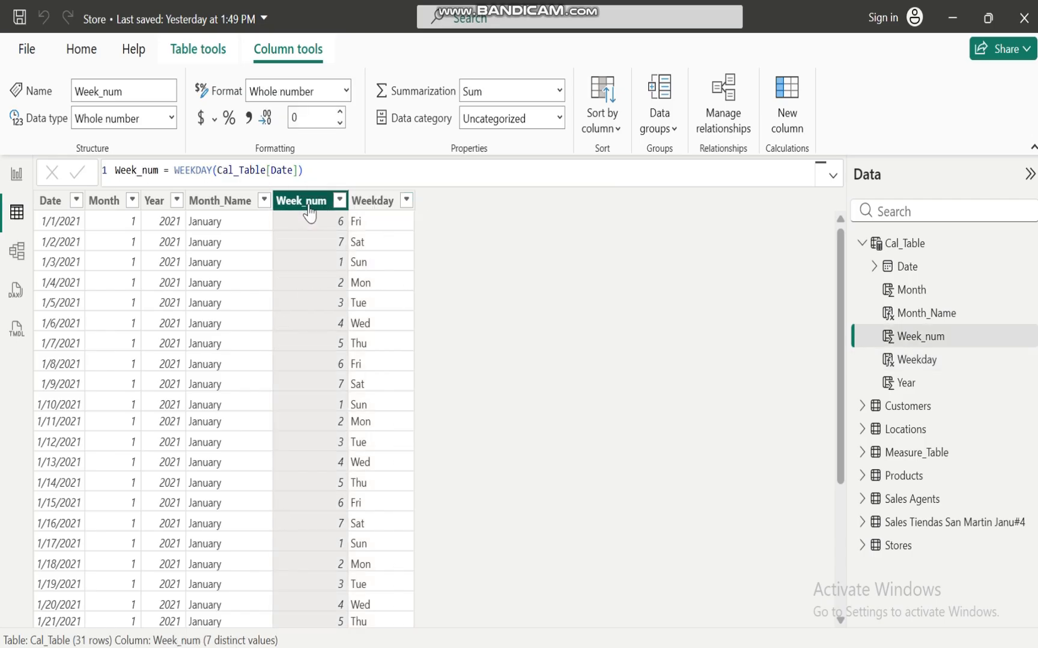
Step: Review the sort-by-column options for the Week_num and Month_Name columns, leaving the sorting as it is
left_click(616, 129)
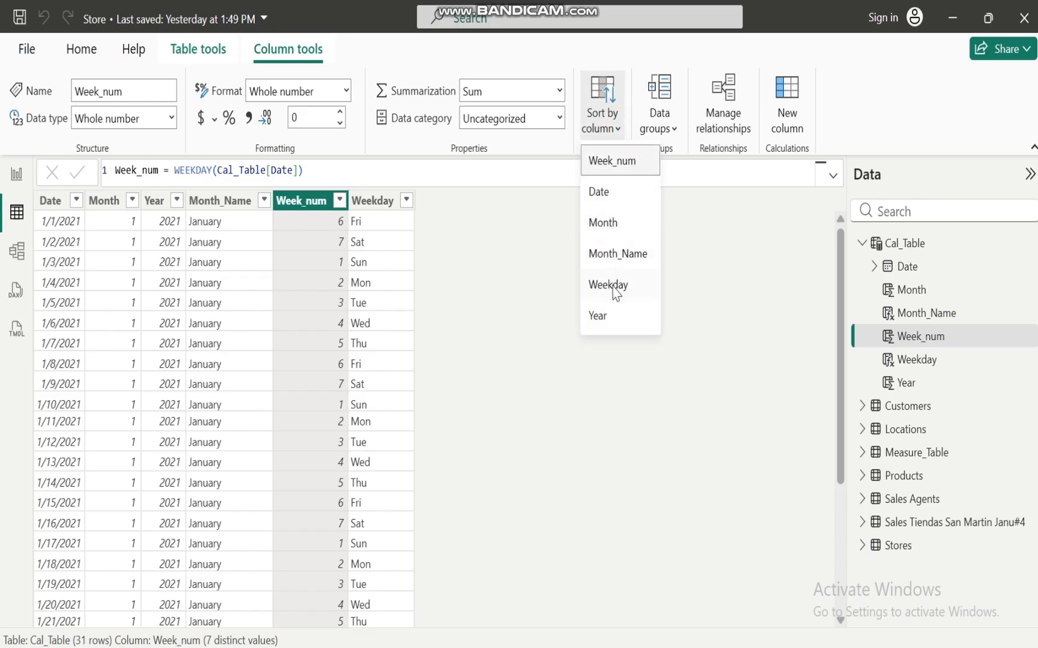
left_click(368, 203)
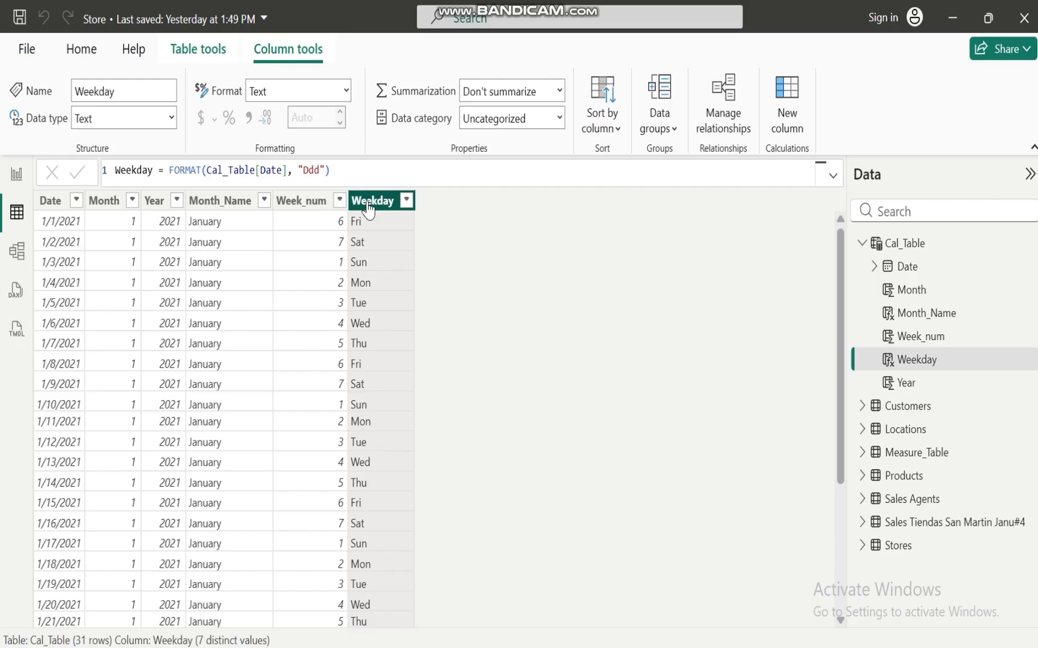
left_click(98, 204)
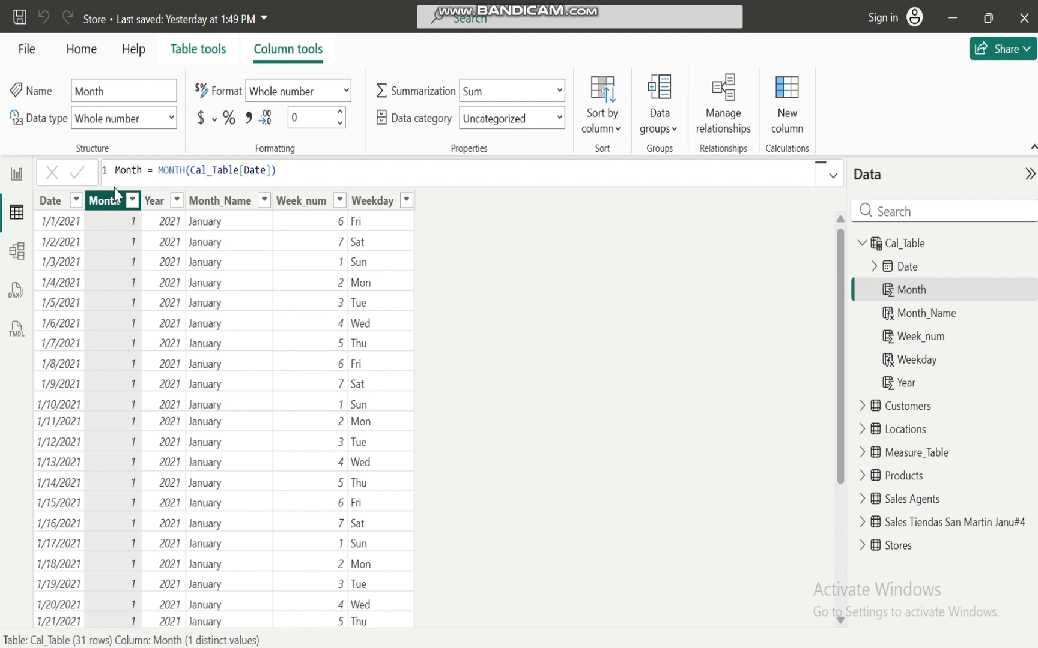
left_click(222, 207)
left_click(619, 128)
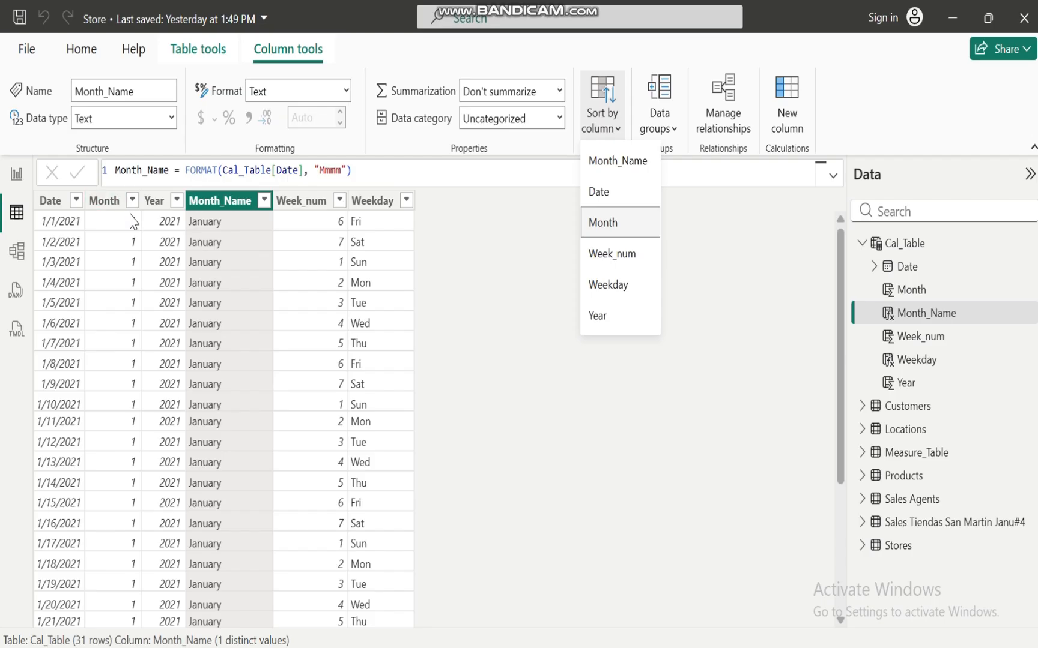
left_click(244, 207)
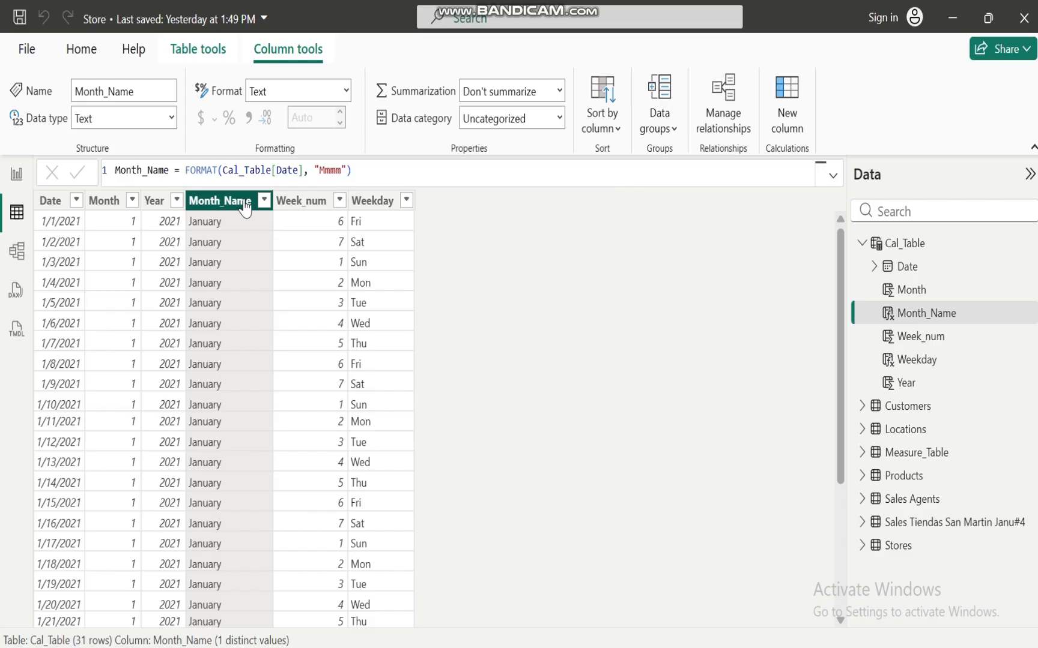
Step: Return to the report canvas with Cal_Table expanded, and recheck the analytical questions in the SAN MARTIN STORE PROJECT presentation in PowerPoint before coming back
left_click(16, 175)
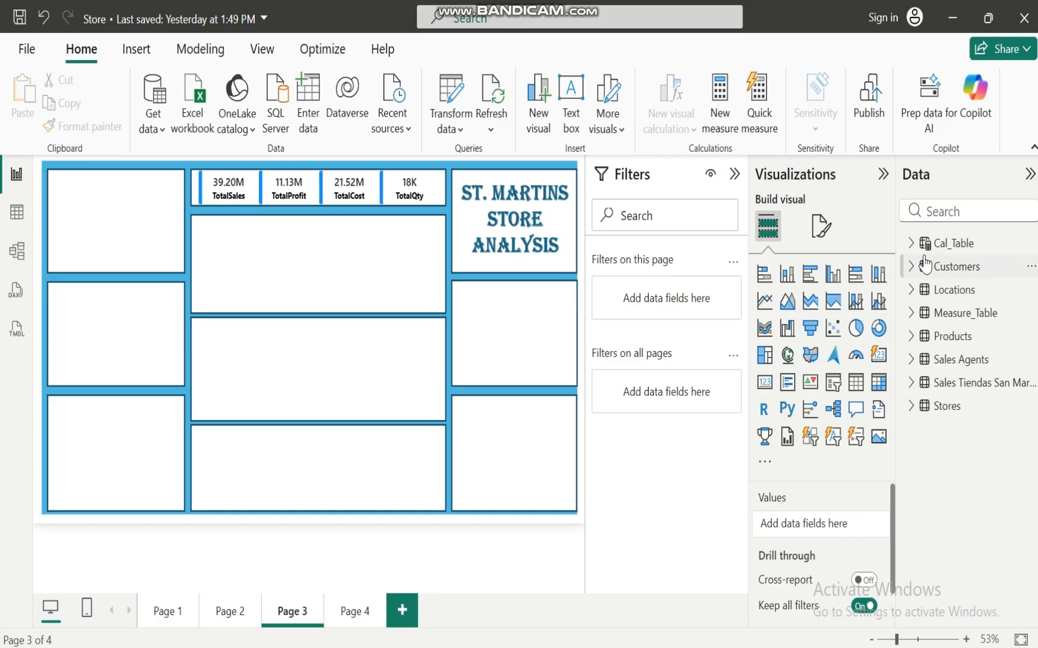
left_click(911, 242)
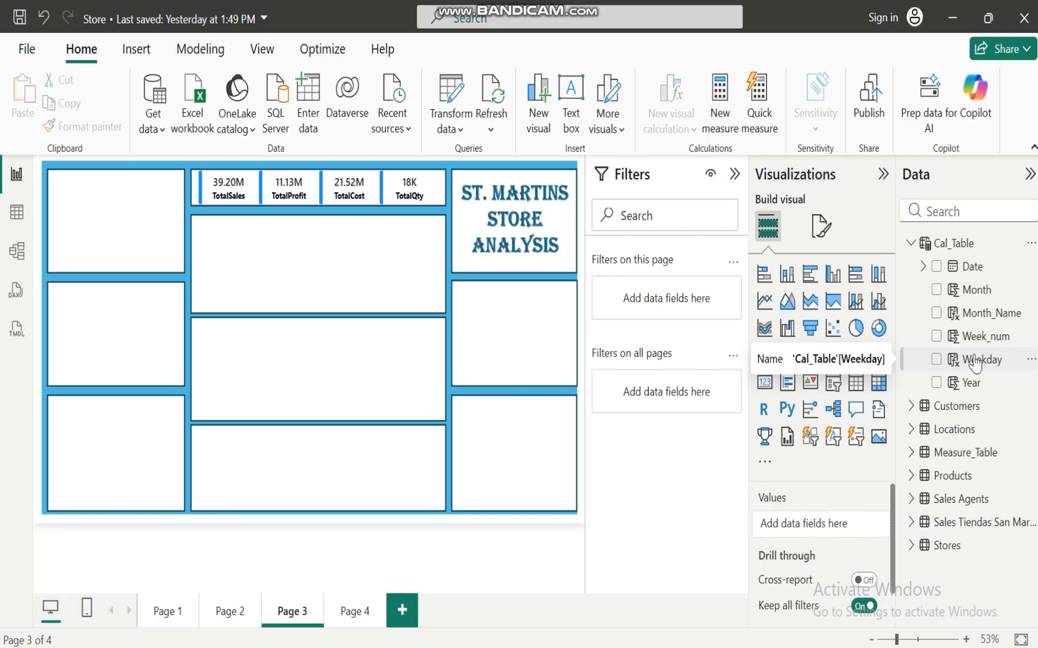
mouse_move(747, 625)
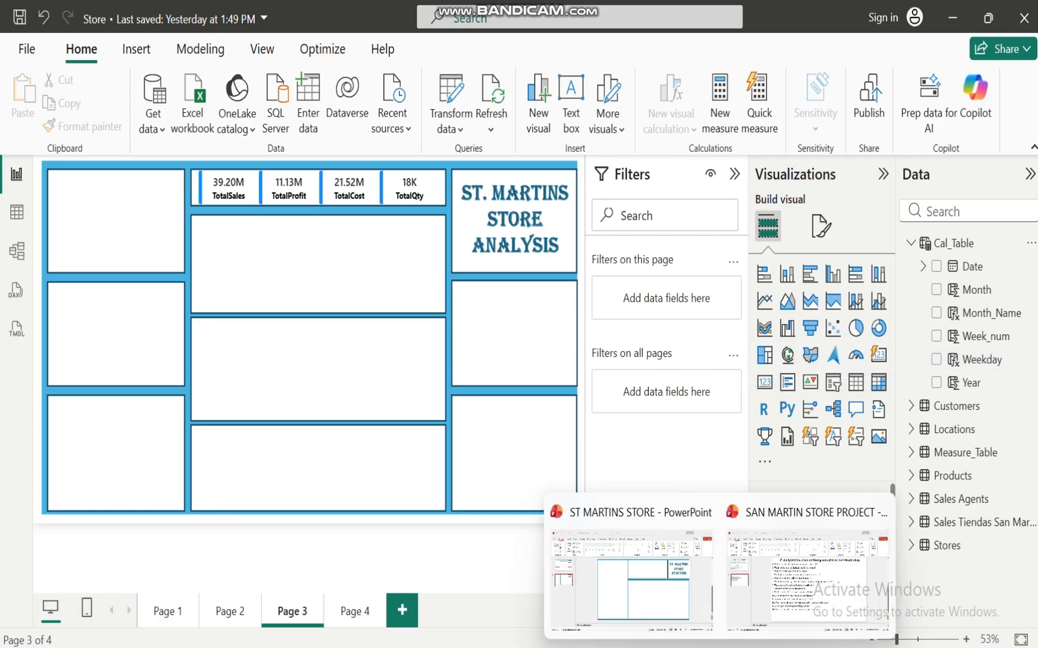
left_click(783, 597)
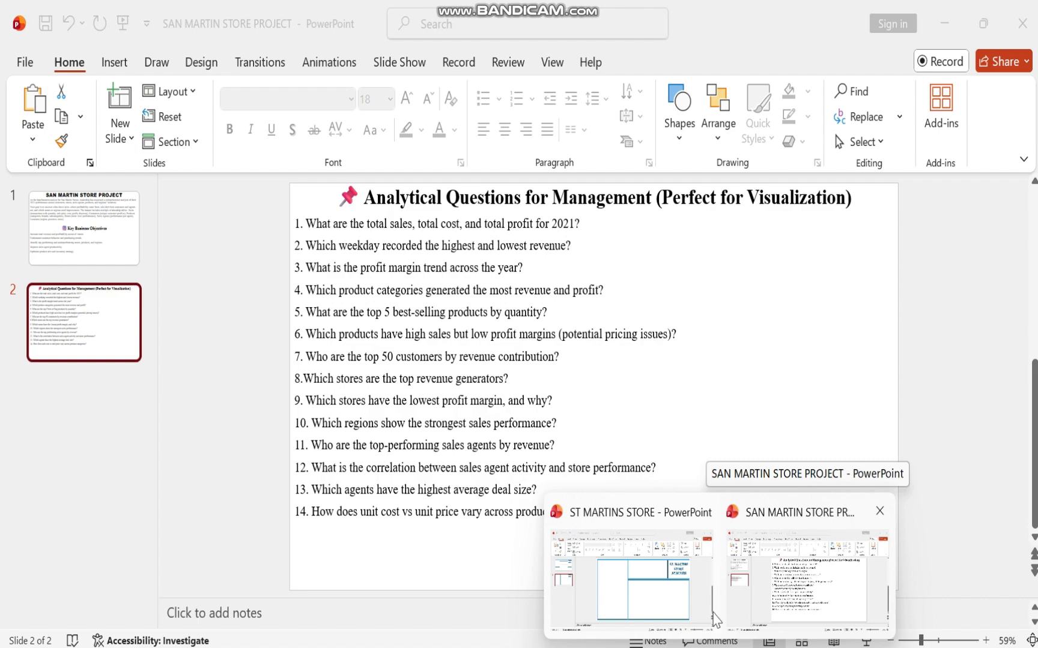
mouse_move(675, 628)
key("alt+Tab")
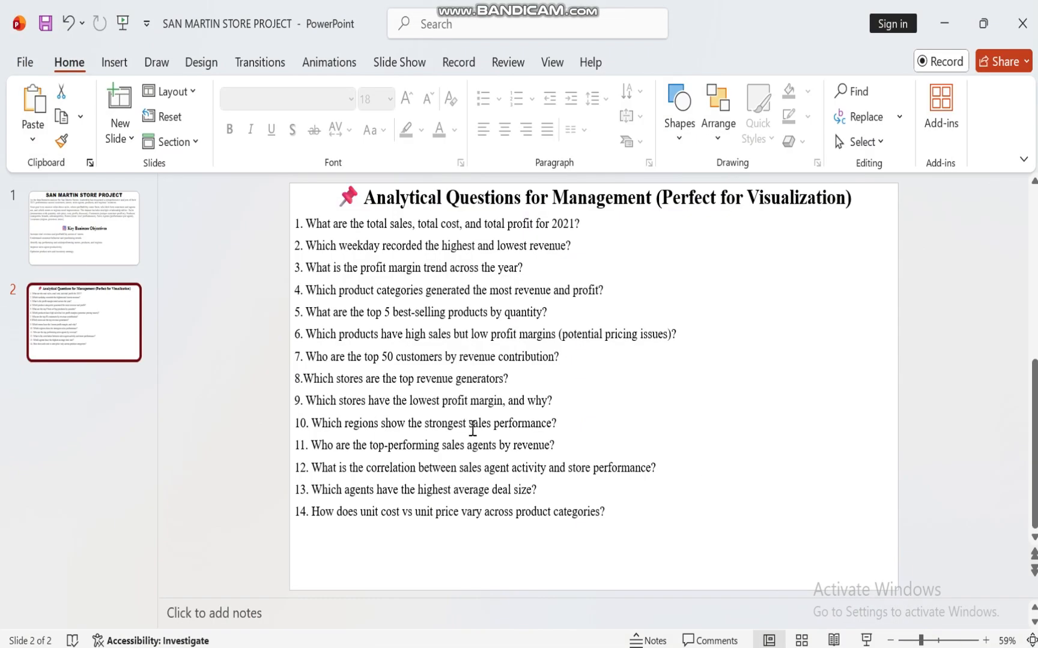
mouse_move(685, 647)
left_click(693, 617)
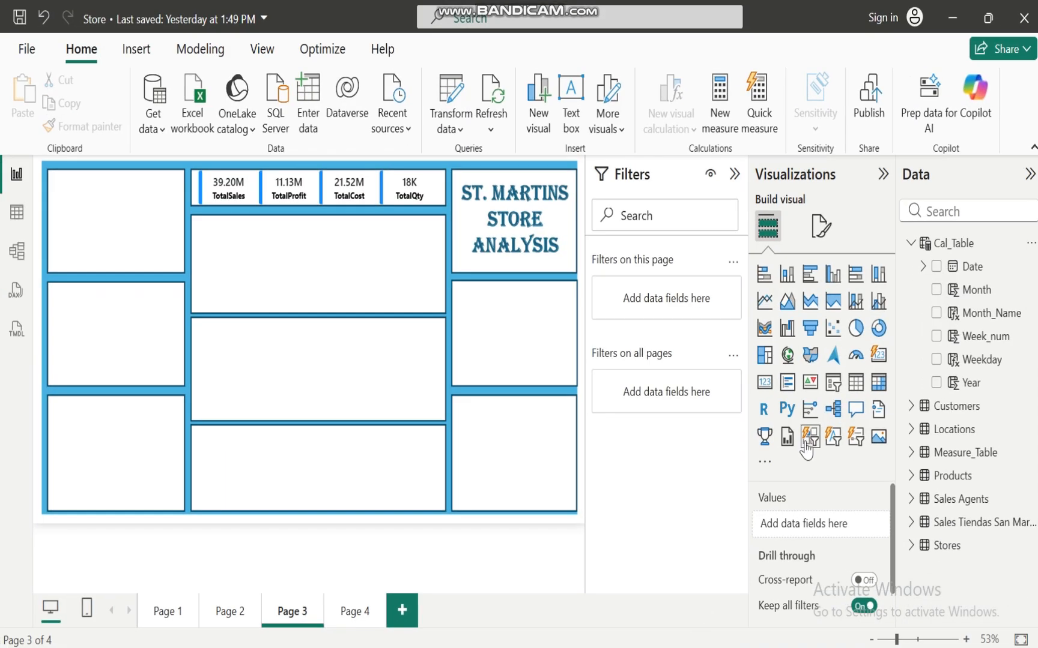
Step: Build a line chart on Page 3 showing the TotalSales measure by Weekday from Cal_Table
left_click(936, 359)
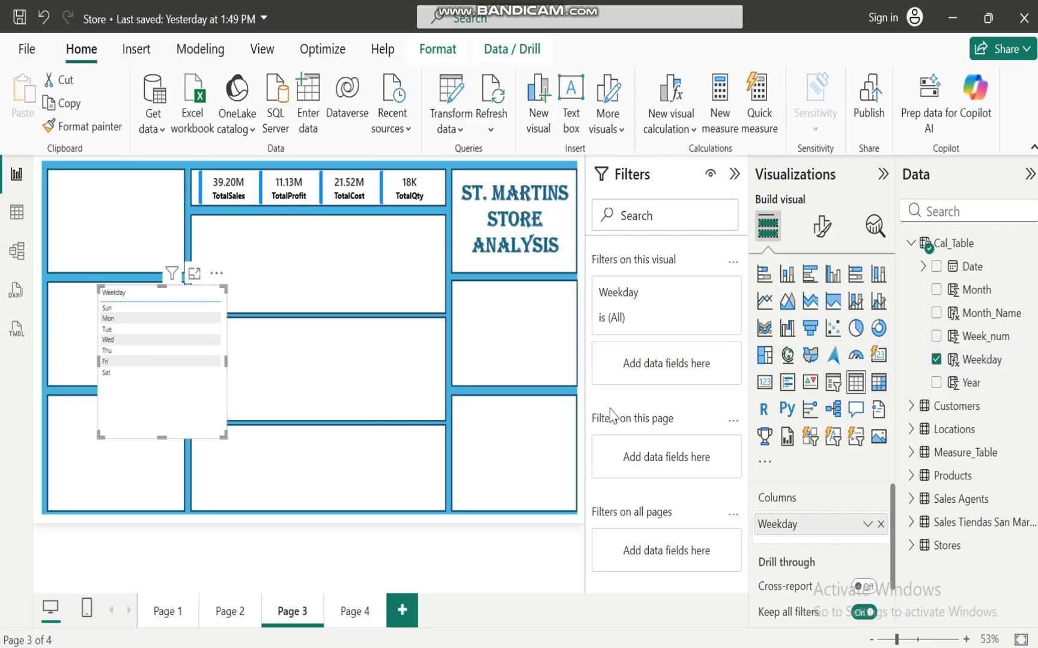
left_click(912, 245)
left_click(911, 314)
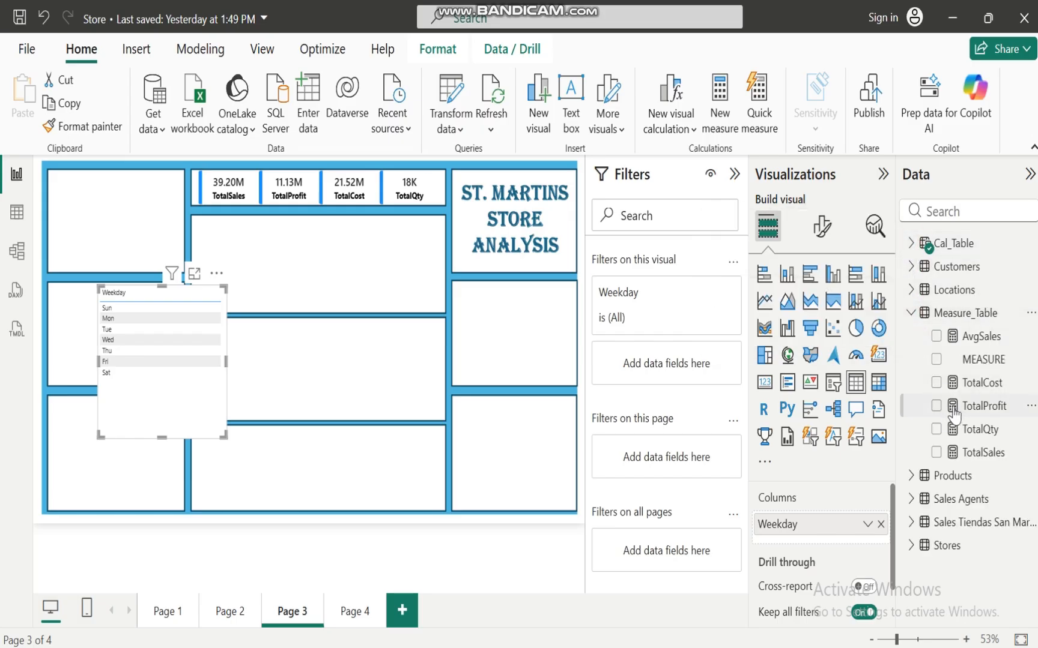
left_click(935, 453)
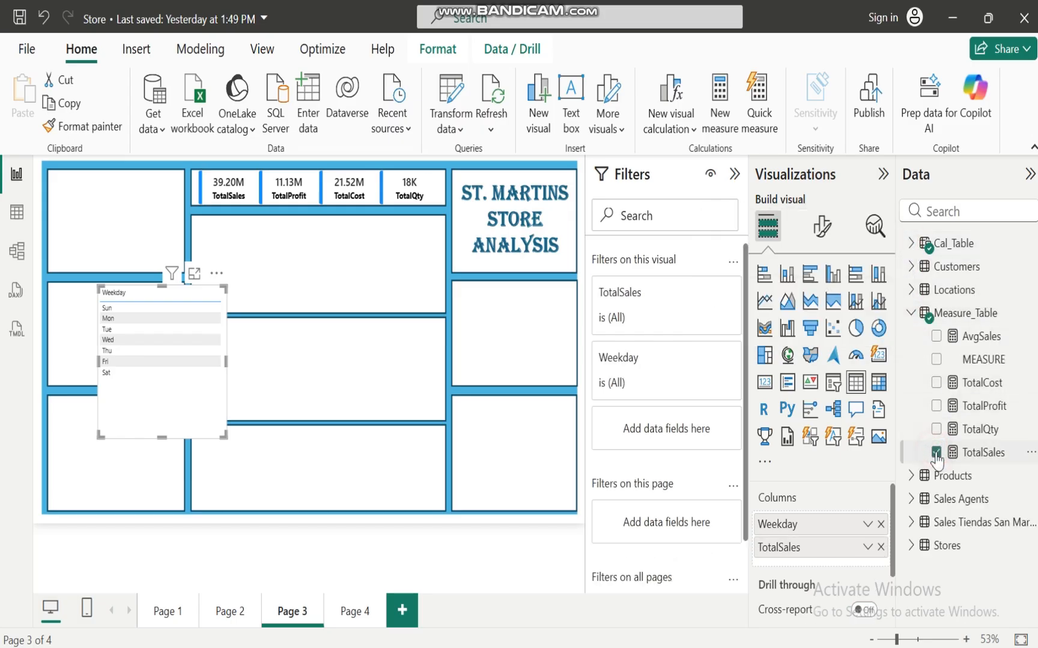
left_click(764, 303)
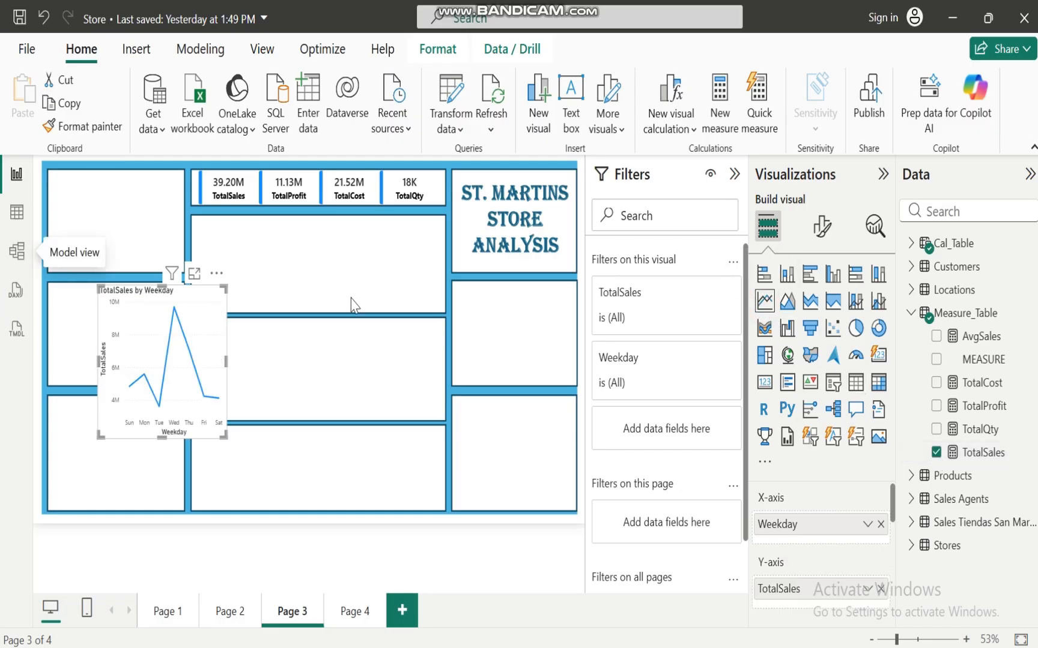
left_click(913, 312)
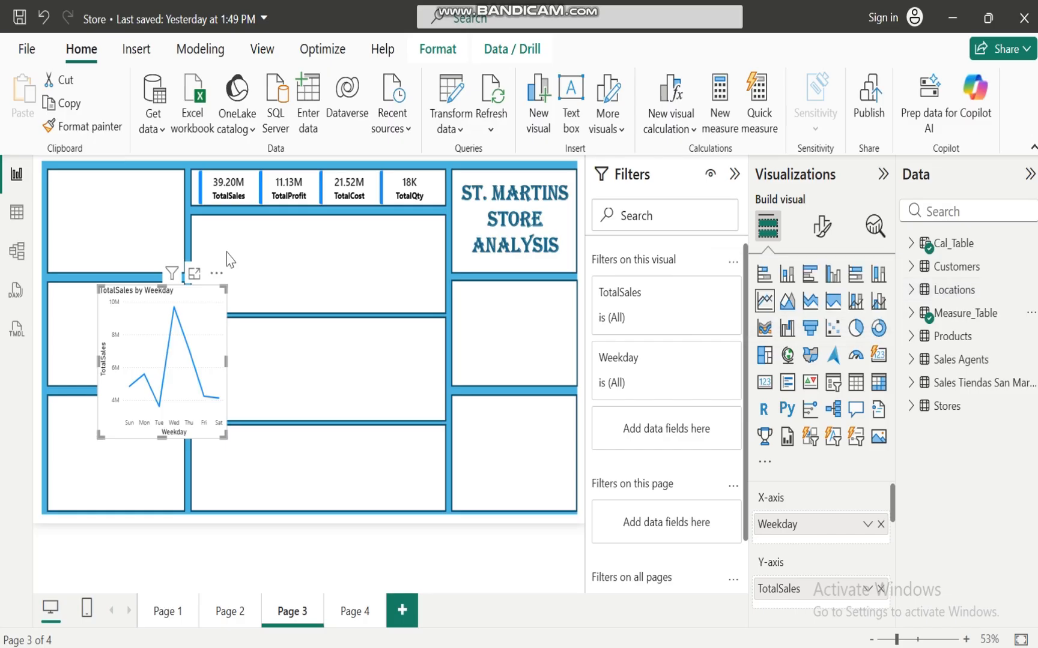
Step: In the model diagram, spread apart the Stores, Customers and Sales Tiendas San Martin table cards to expose their relationships
left_click(18, 252)
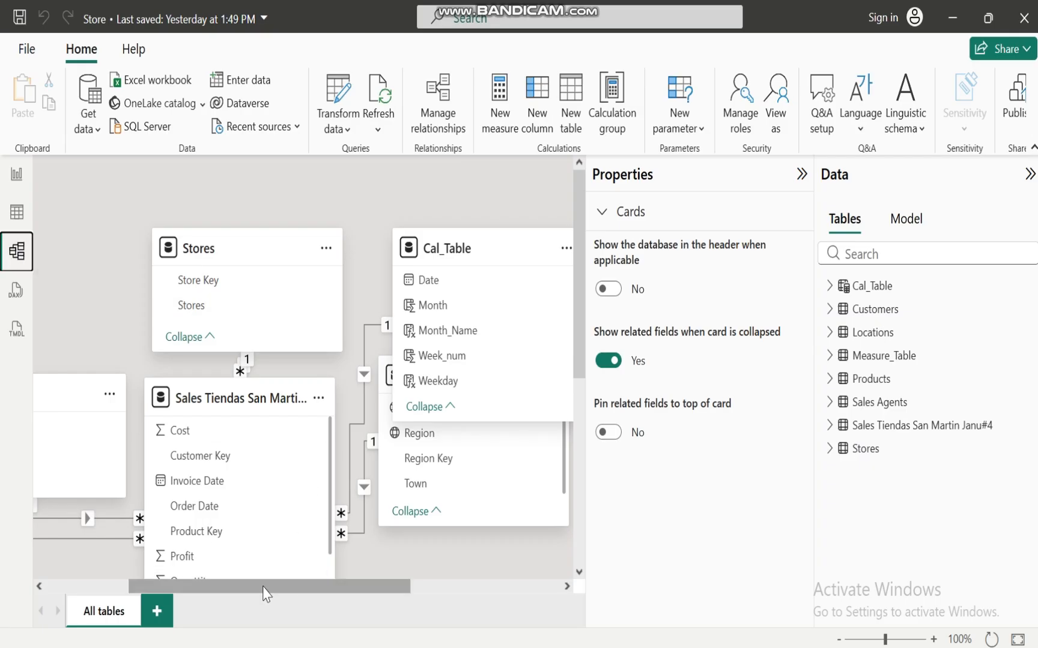
left_click_drag(262, 585, 142, 599)
mouse_move(374, 250)
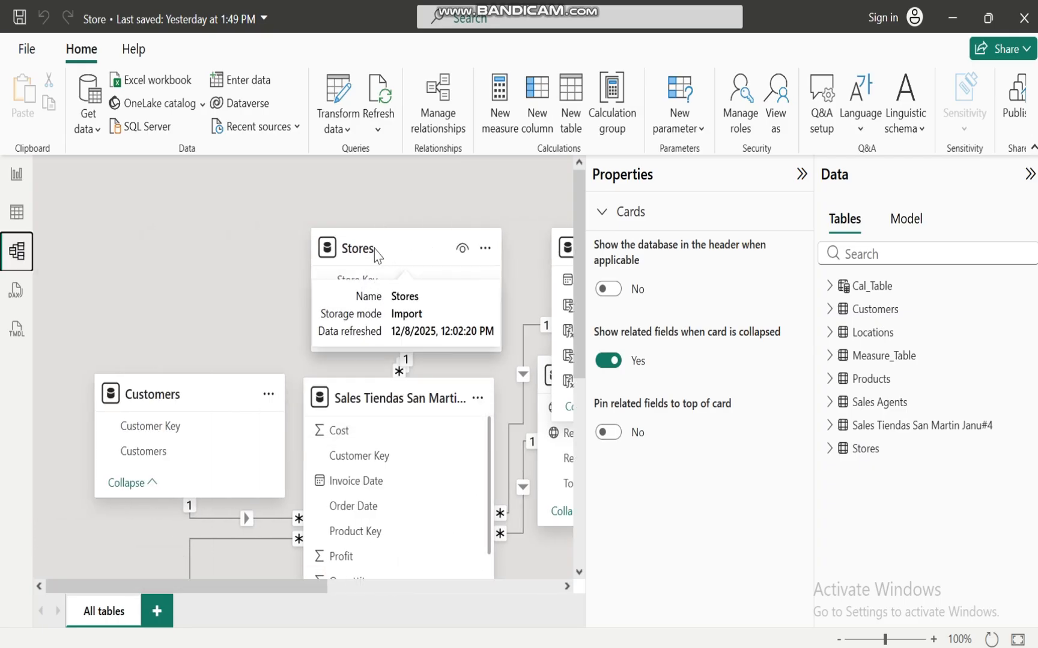
left_click_drag(347, 240, 267, 240)
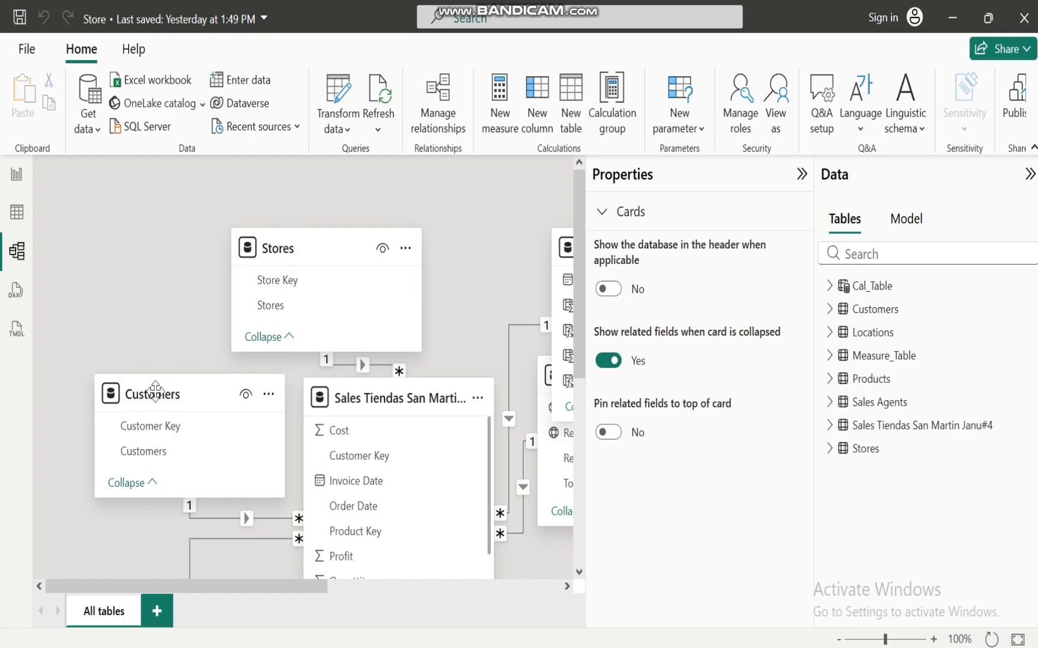
mouse_move(155, 391)
left_click_drag(154, 391, 155, 406)
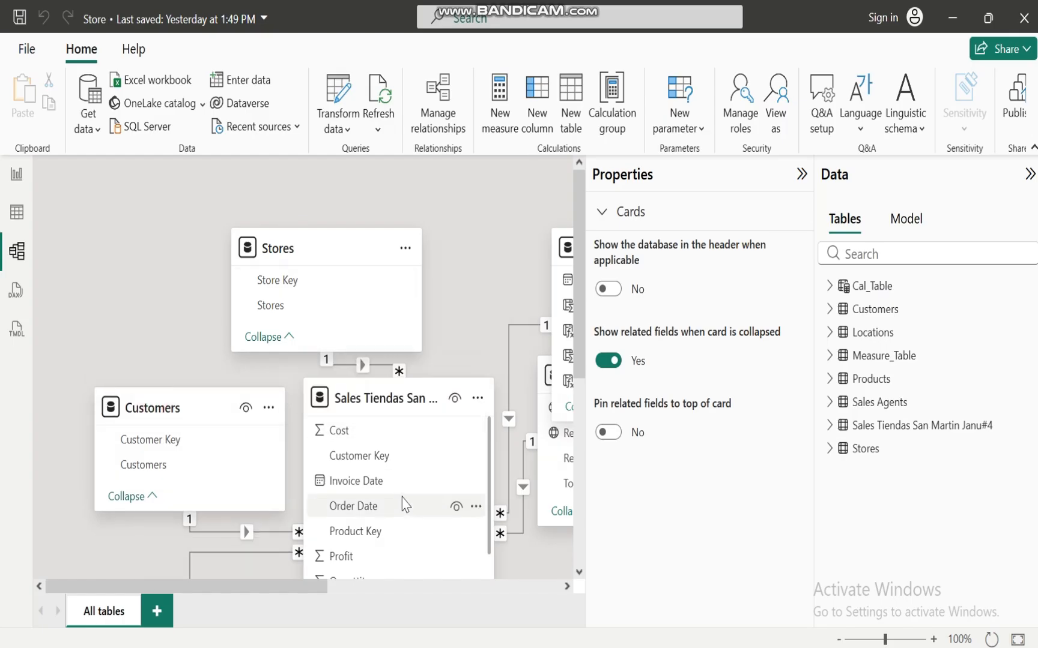
mouse_move(379, 401)
left_click_drag(378, 403, 392, 403)
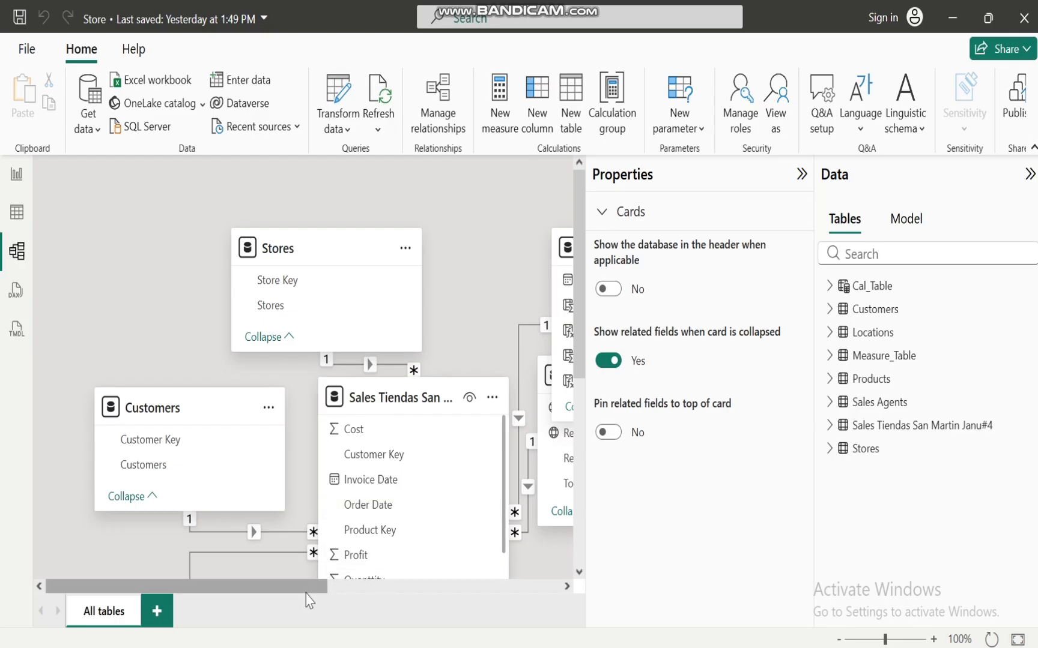
Step: Move the Cal_Table card clear of the Locations card in the model diagram, then return to the report page
left_click_drag(294, 592, 432, 594)
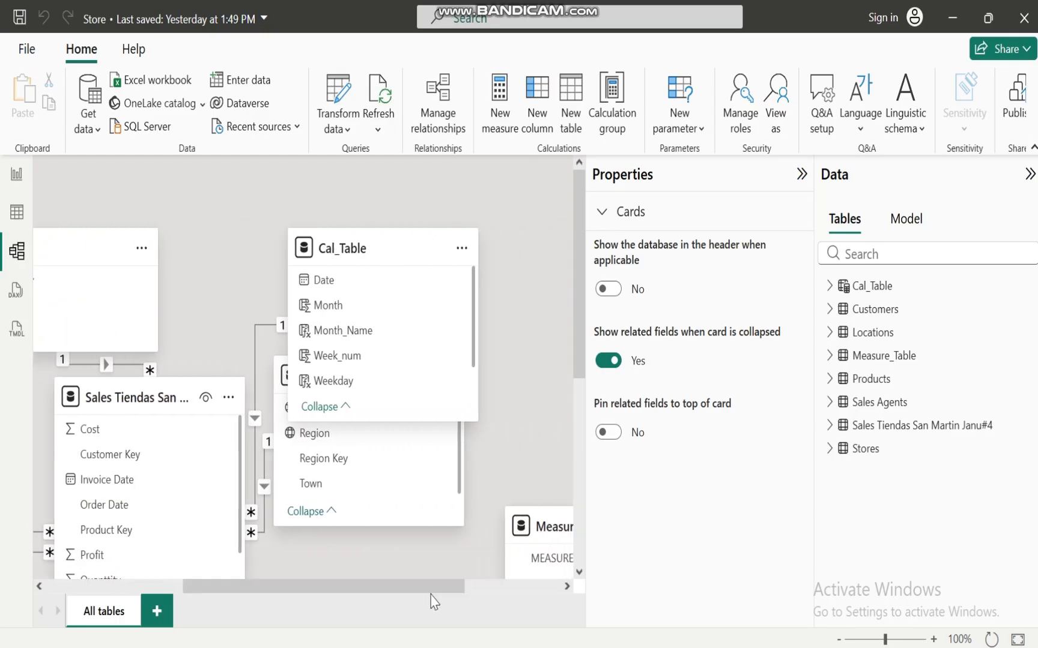
left_click_drag(340, 261, 498, 241)
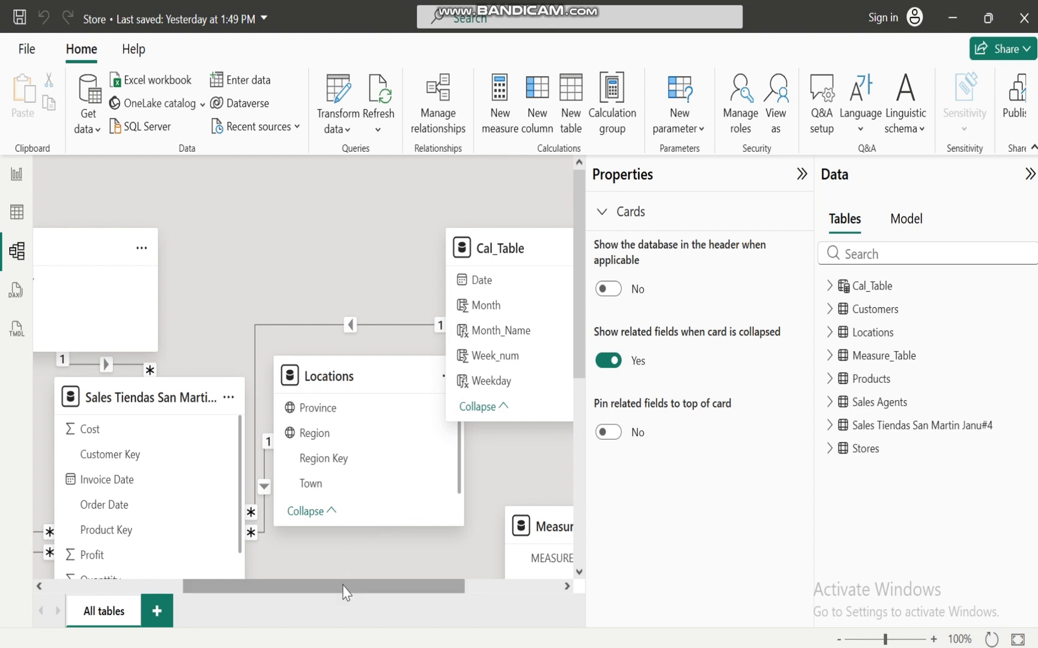
left_click_drag(346, 592, 227, 594)
mouse_move(580, 365)
left_mouse_down()
mouse_move(586, 530)
mouse_move(592, 363)
left_mouse_up()
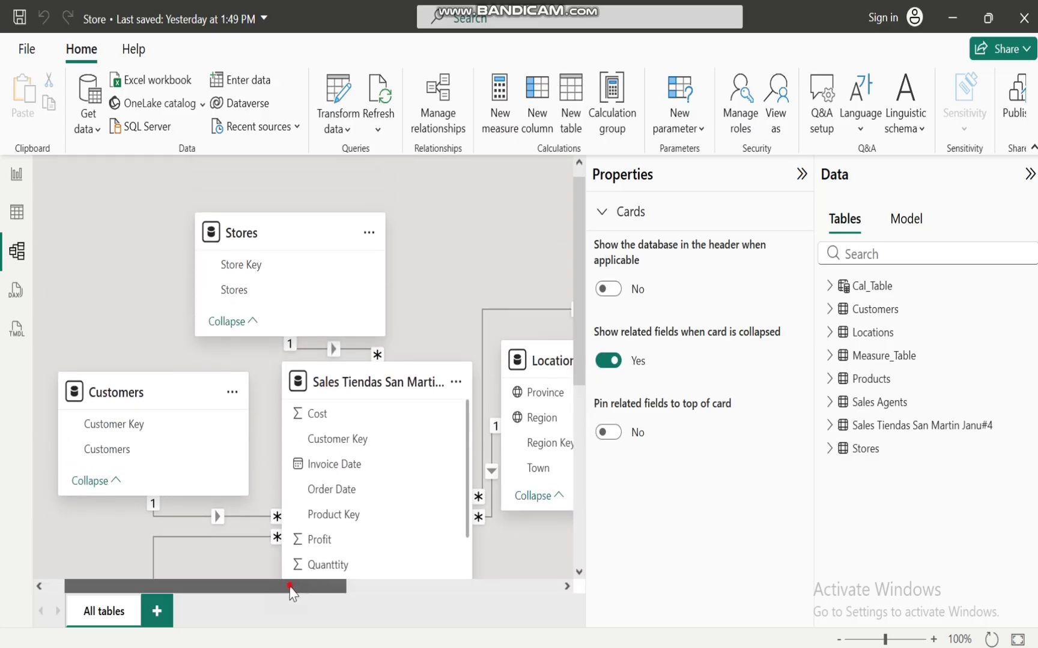
left_click_drag(292, 590, 521, 591)
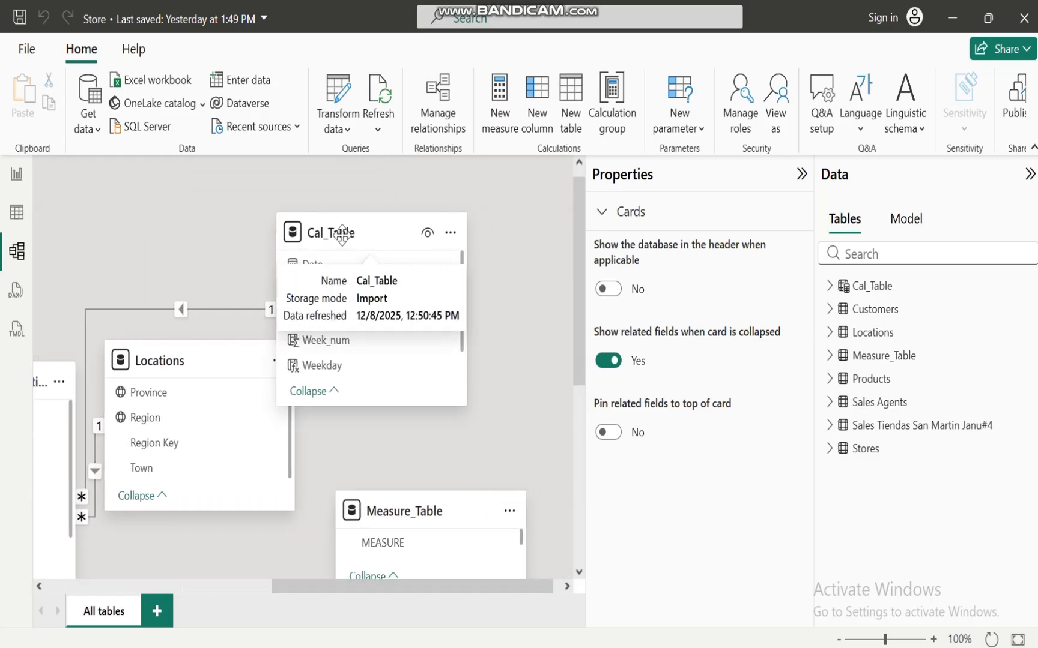
left_click_drag(342, 234, 396, 229)
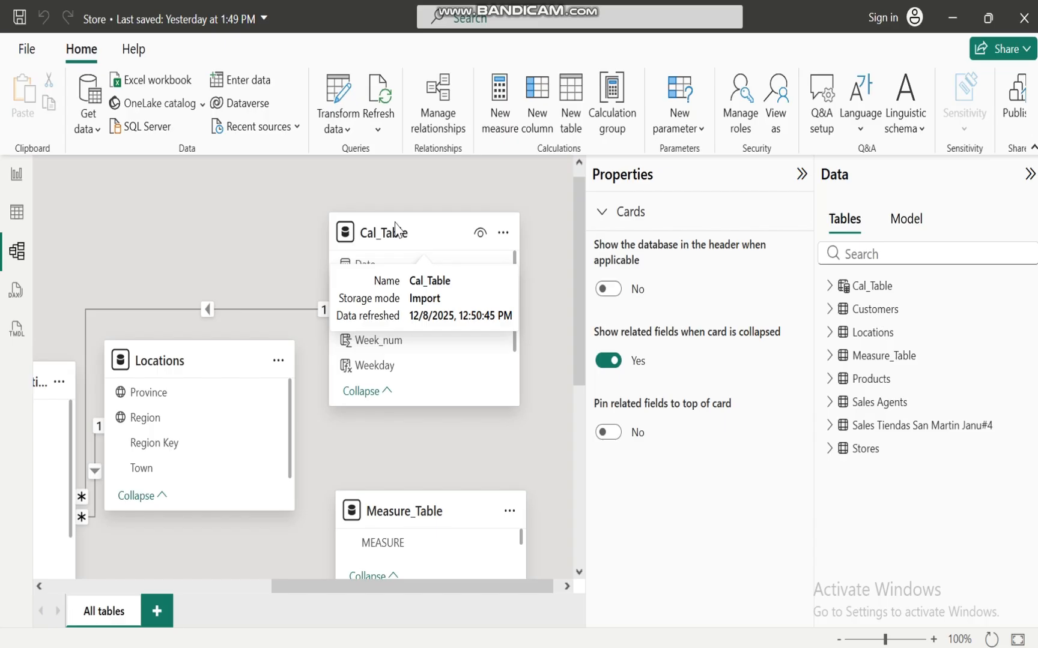
left_click(17, 174)
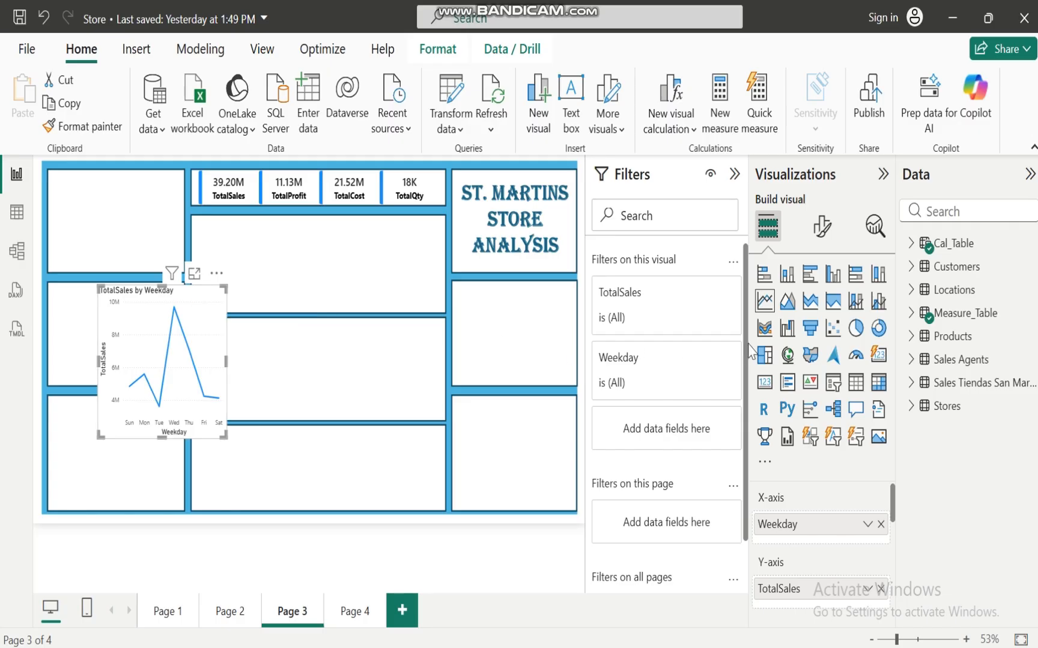
Step: Format the weekday chart's X-axis values as bold, size 10 and black
left_click(823, 230)
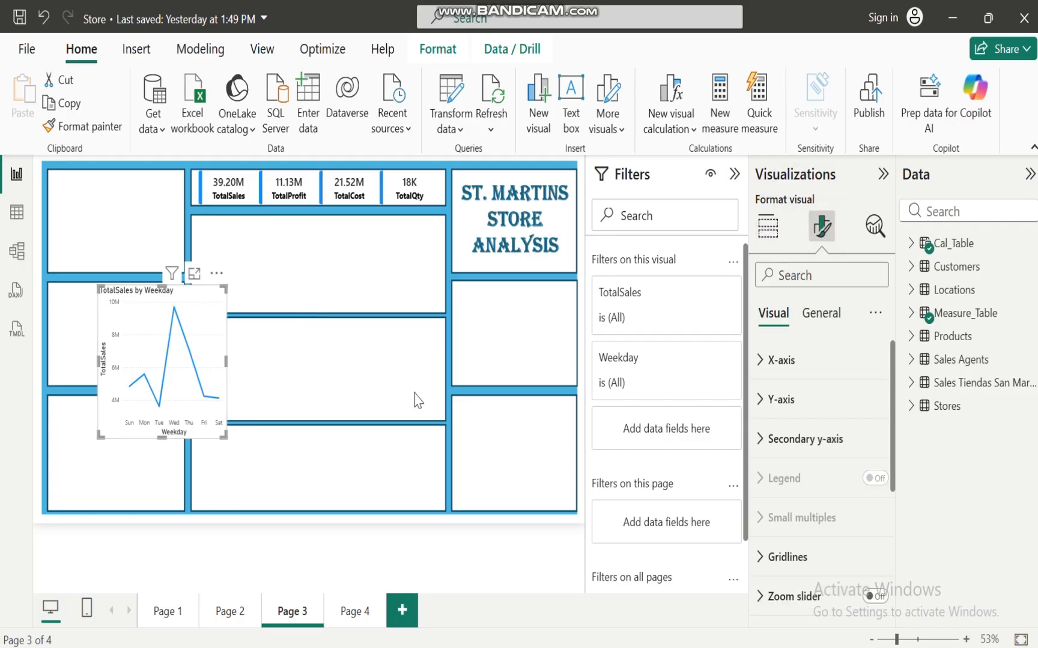
left_click(764, 360)
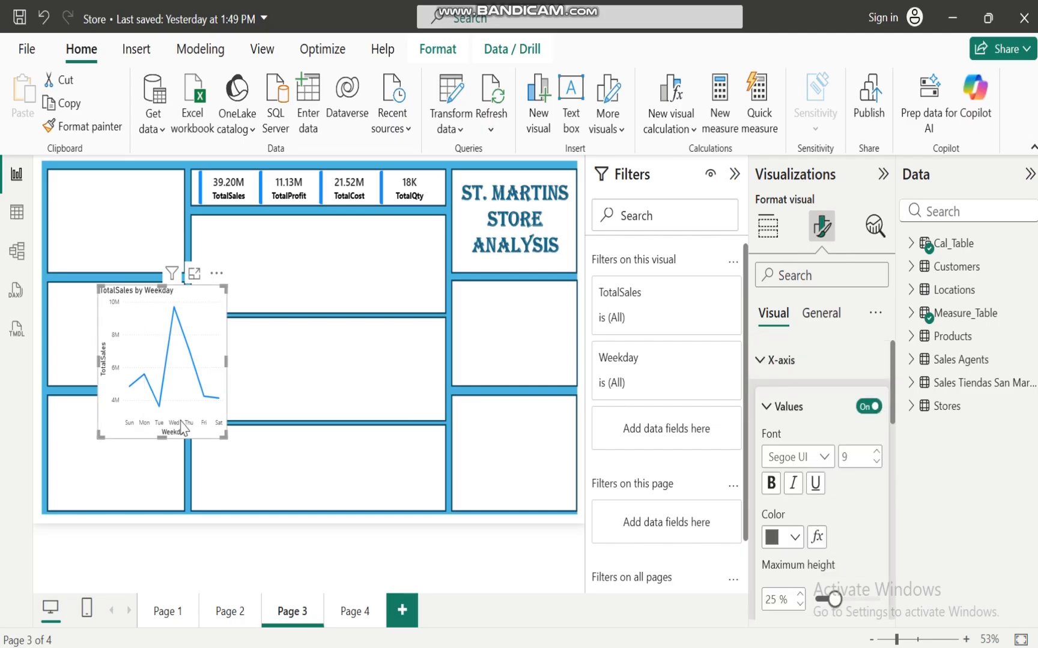
left_click(771, 483)
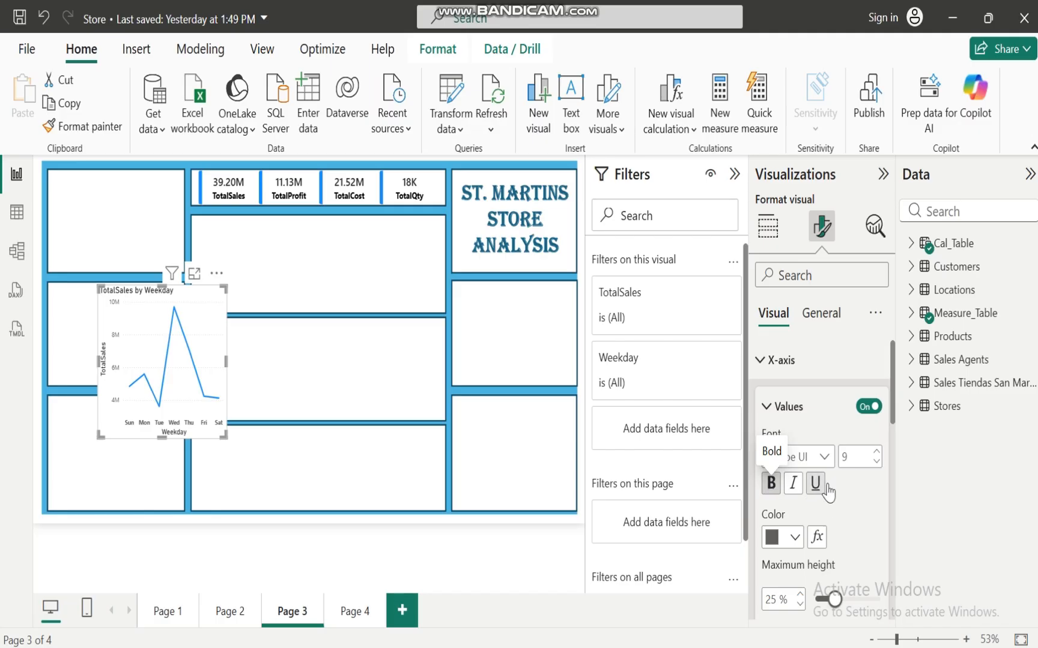
left_click(875, 452)
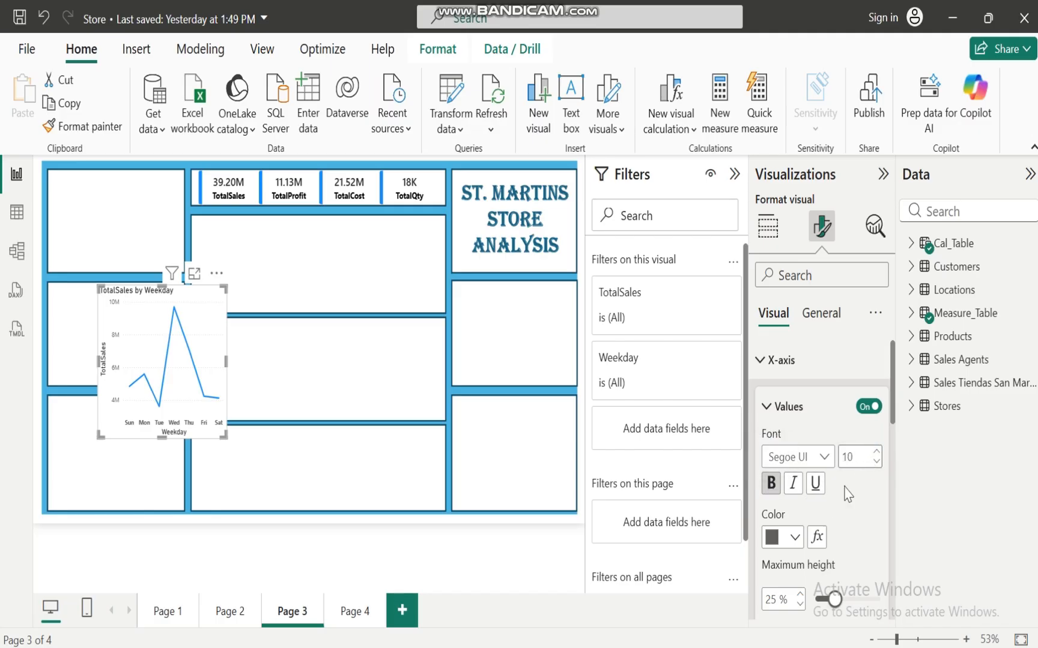
left_click(798, 538)
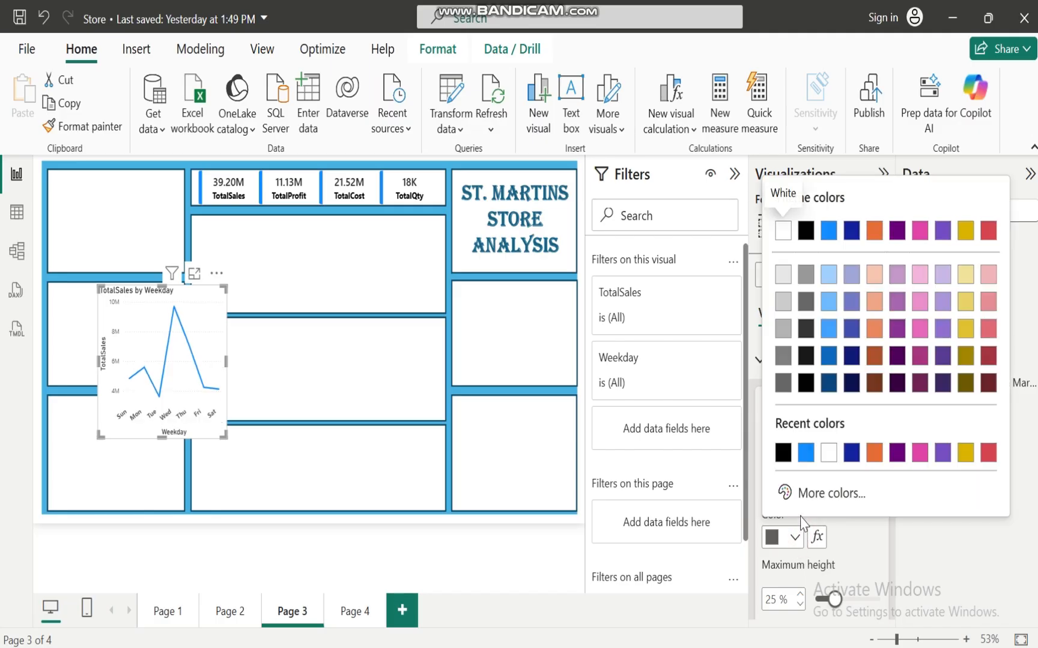
left_click(828, 457)
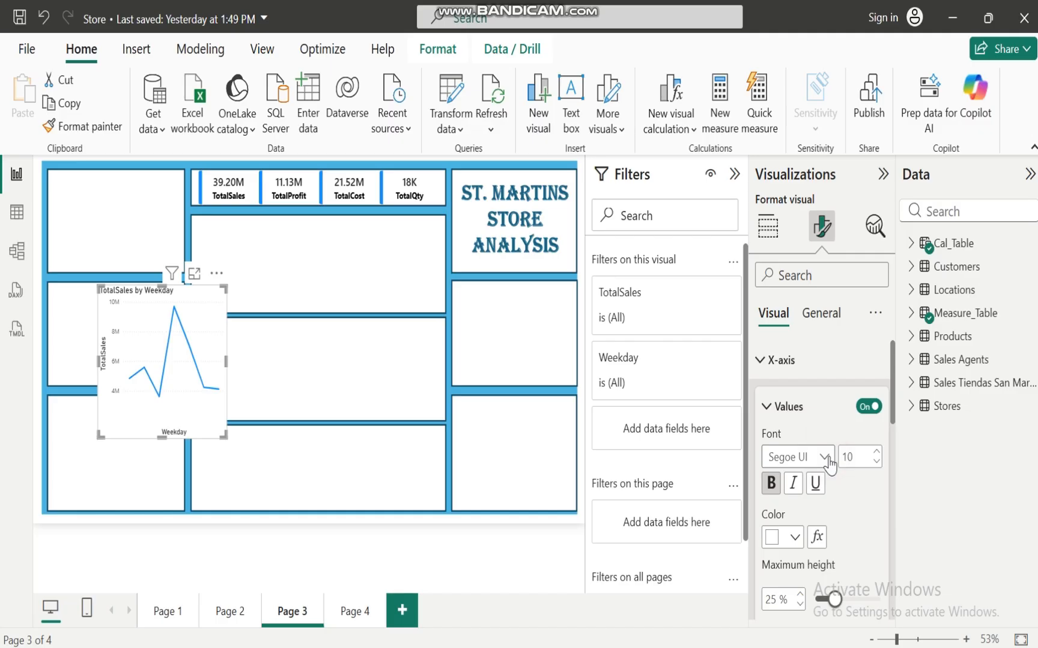
left_click(795, 539)
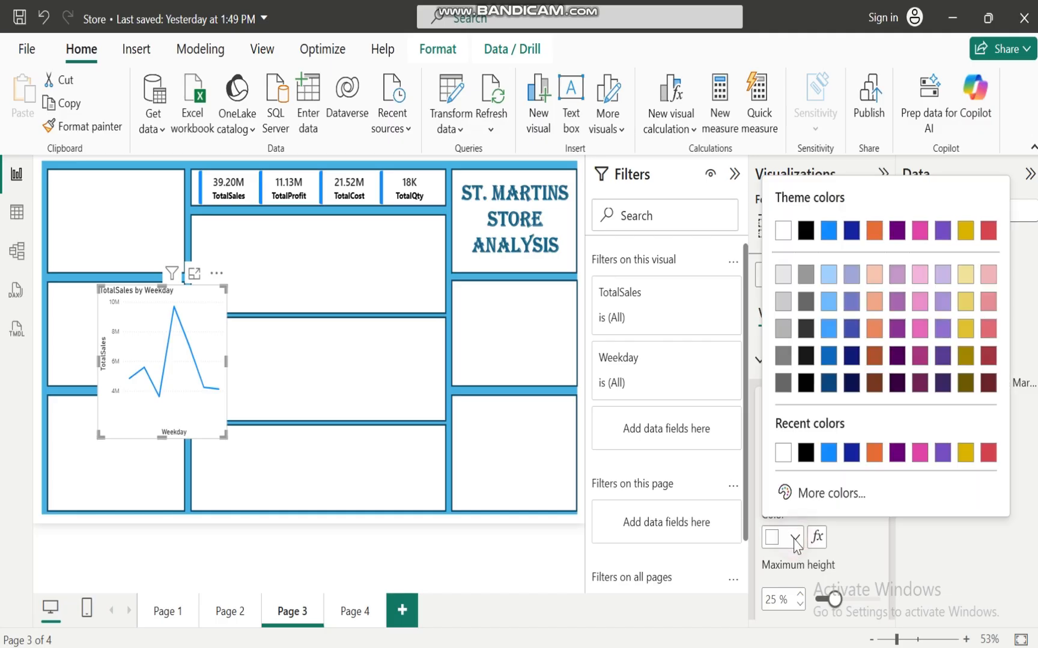
left_click(806, 454)
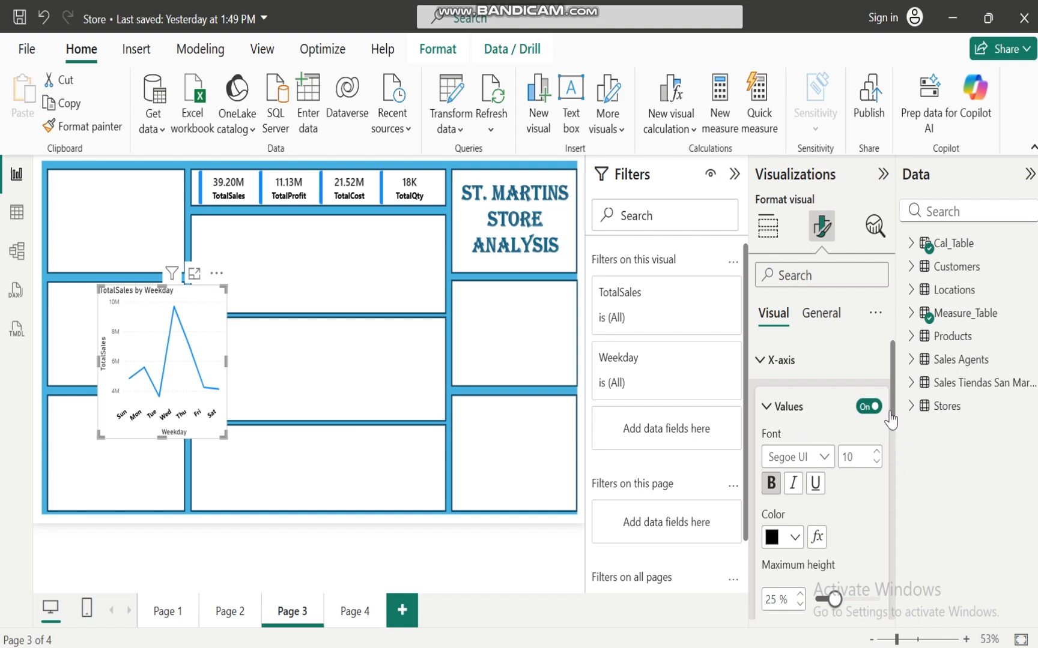
Step: Turn off the X-axis title on the weekday line chart
scroll(893, 408, "down", 4)
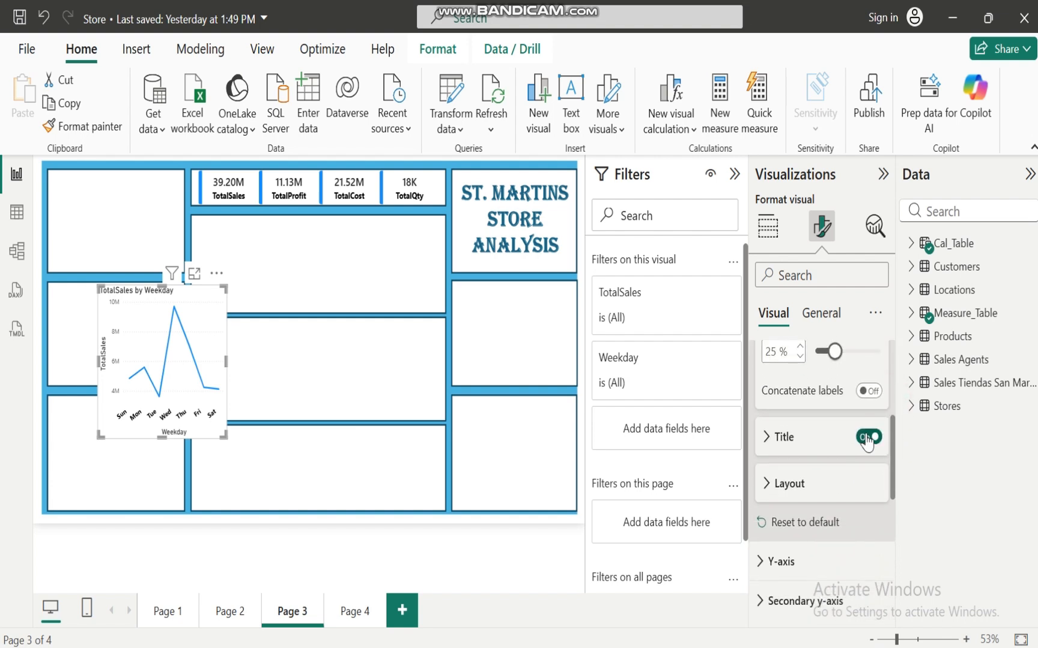
left_click(867, 438)
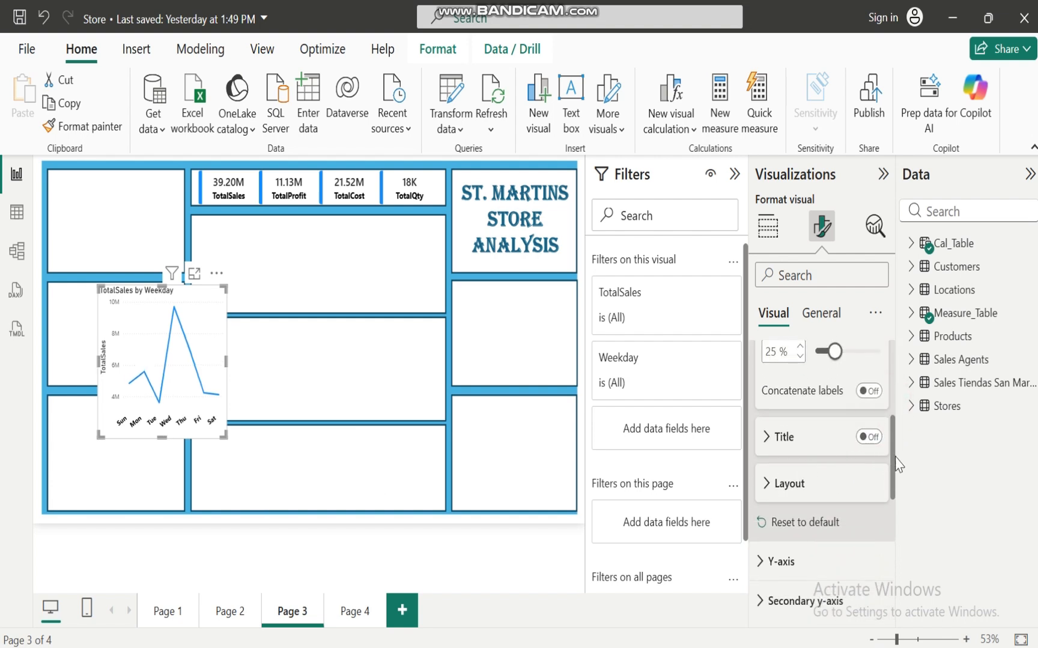
scroll(889, 456, "up", 4)
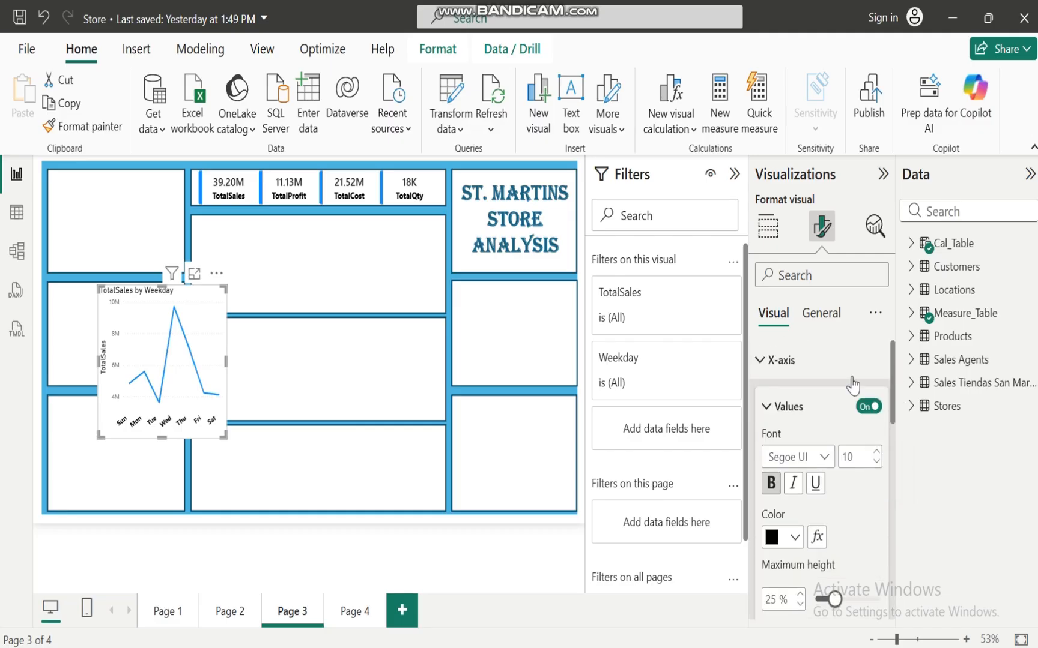
left_click(763, 360)
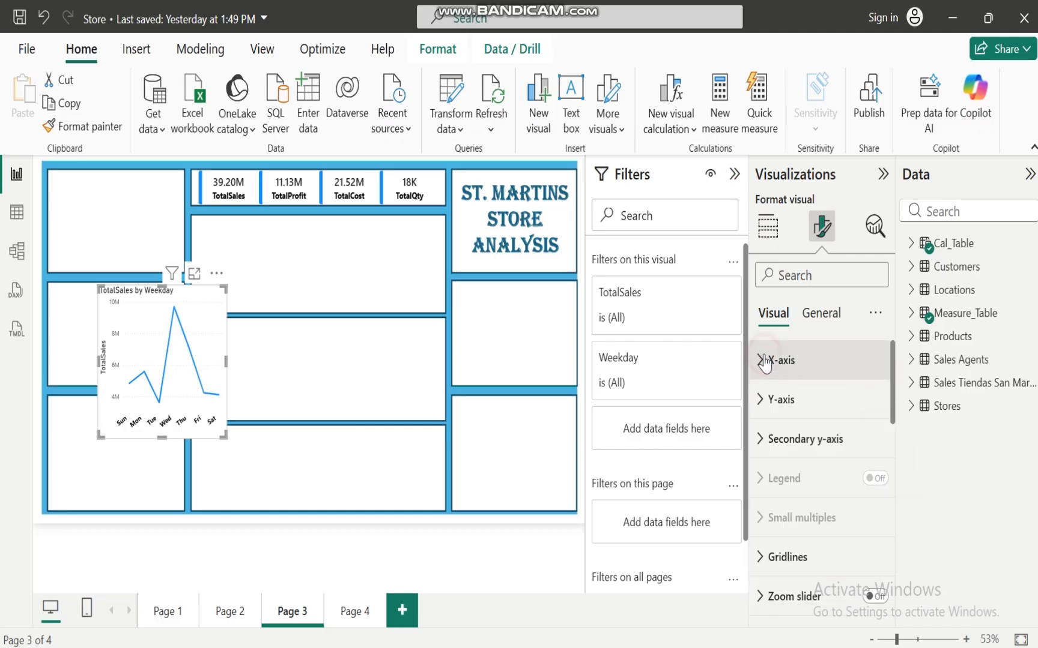
Step: Turn off both the Y-axis values and the Y-axis title on the weekday line chart
left_click(762, 399)
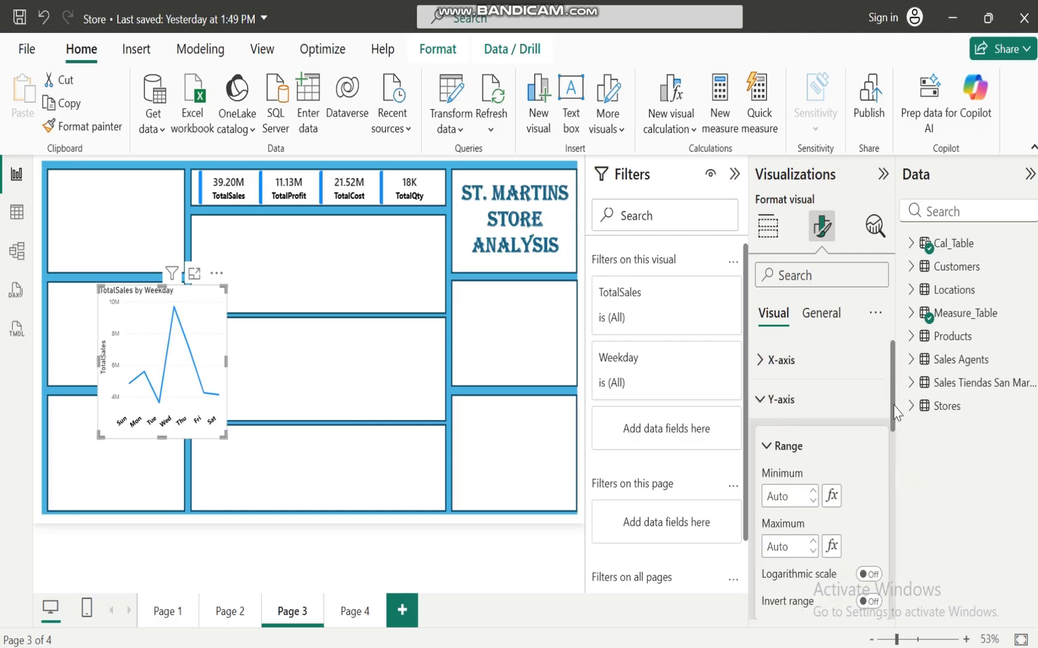
left_click_drag(893, 406, 891, 480)
left_click(863, 415)
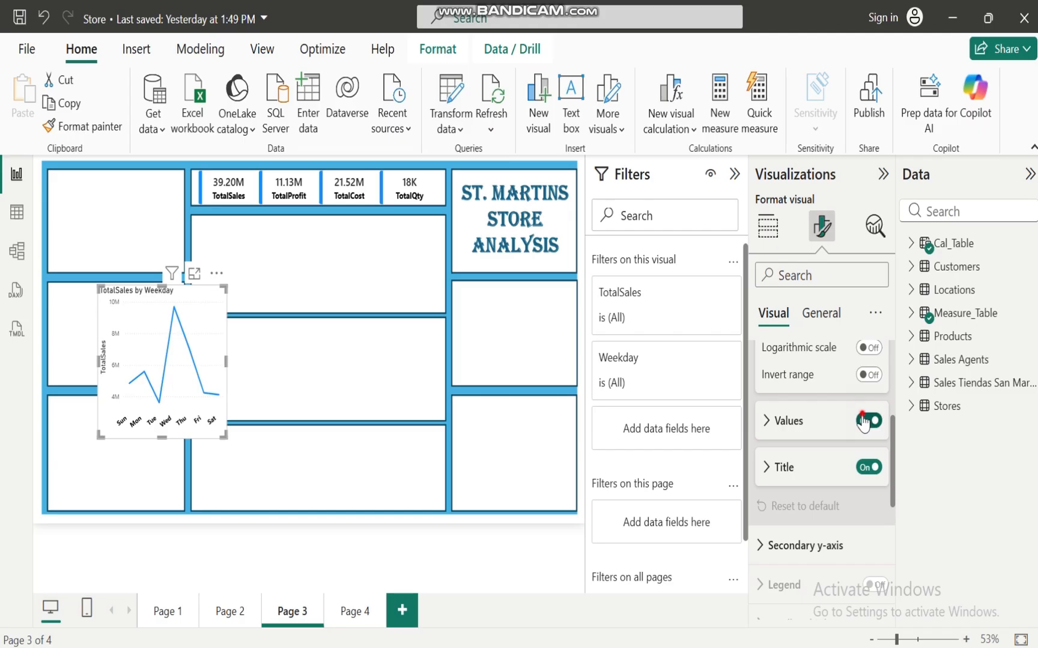
left_click(867, 468)
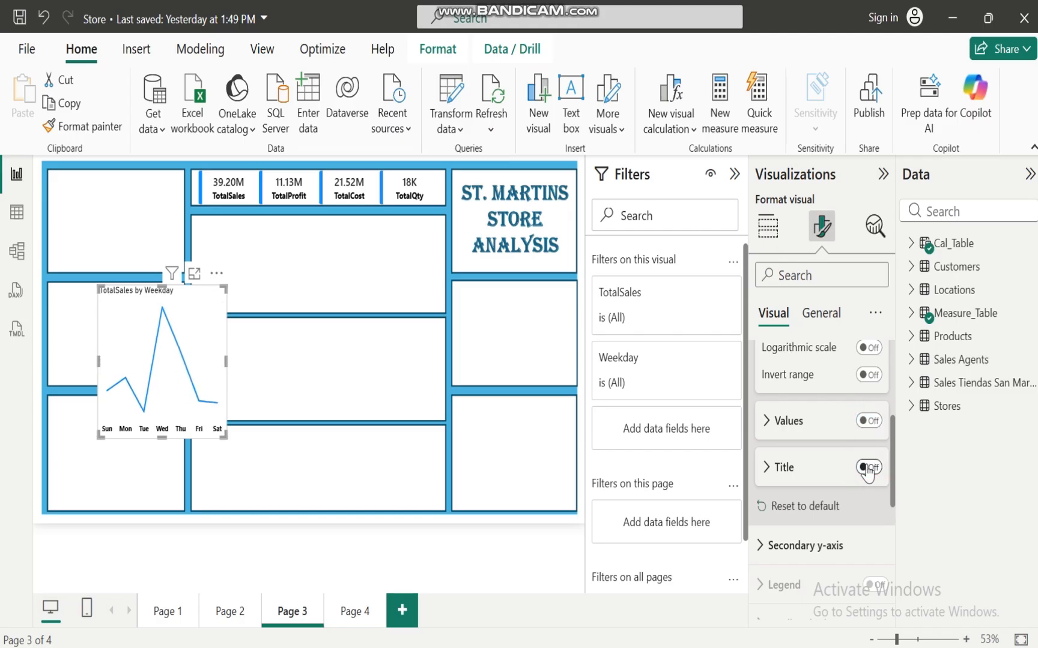
left_click_drag(892, 492, 887, 394)
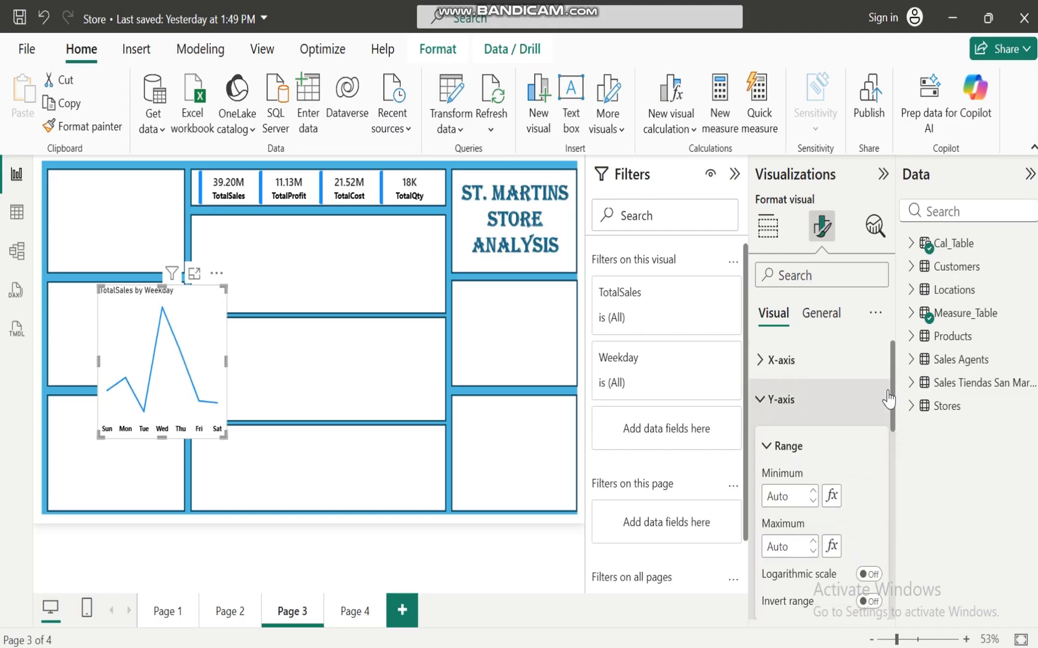
left_click(761, 399)
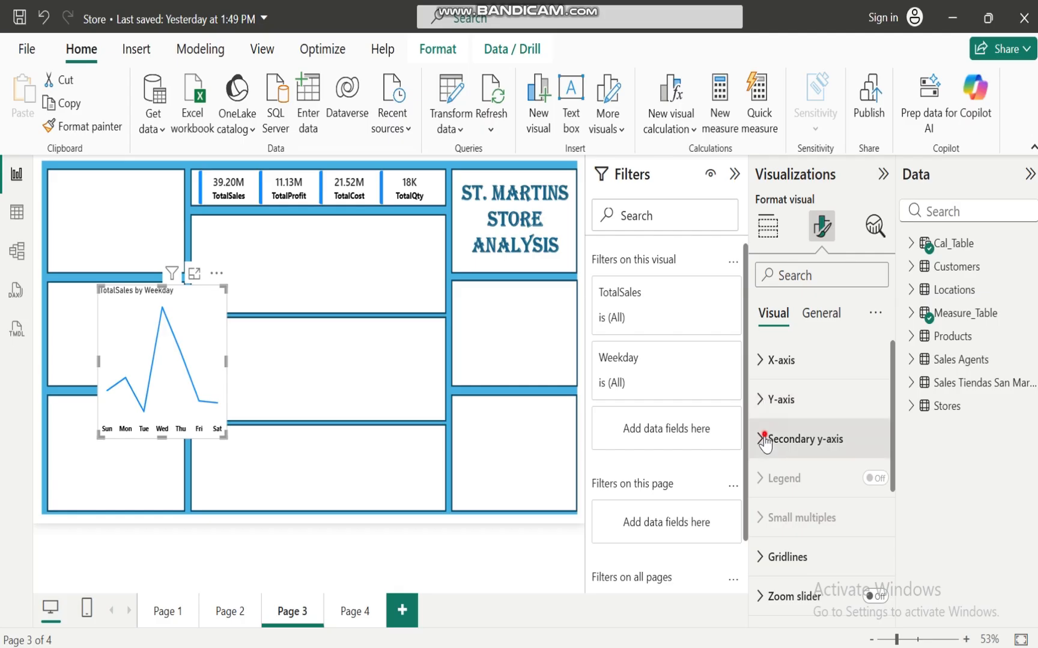
left_click(763, 439)
mouse_move(891, 395)
left_mouse_down()
mouse_move(892, 463)
mouse_move(892, 404)
left_mouse_up()
left_click(865, 409)
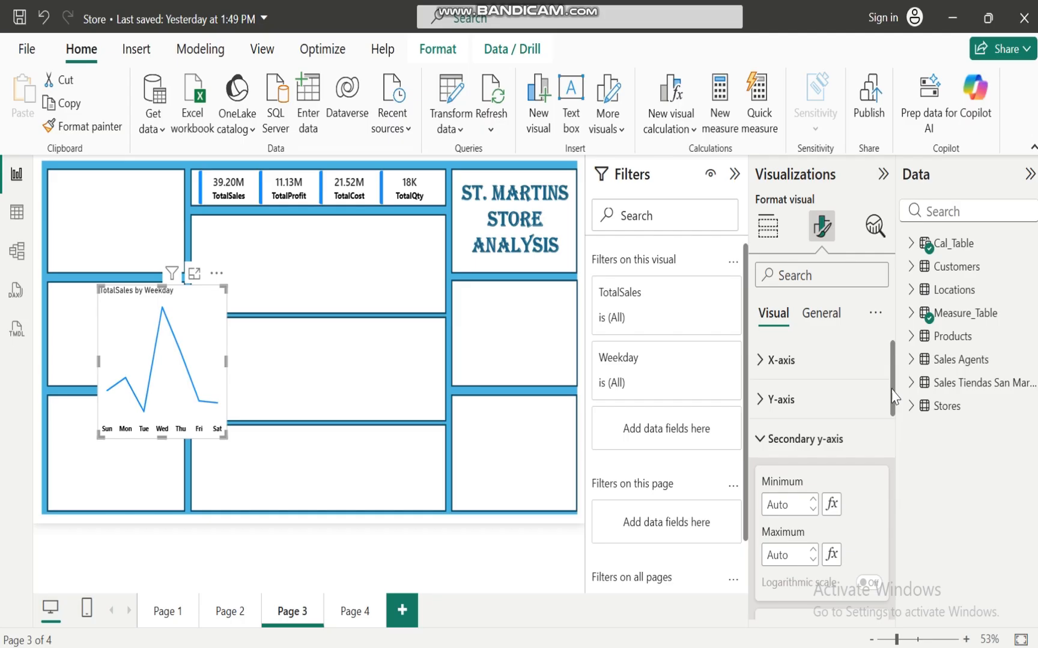
left_click(760, 439)
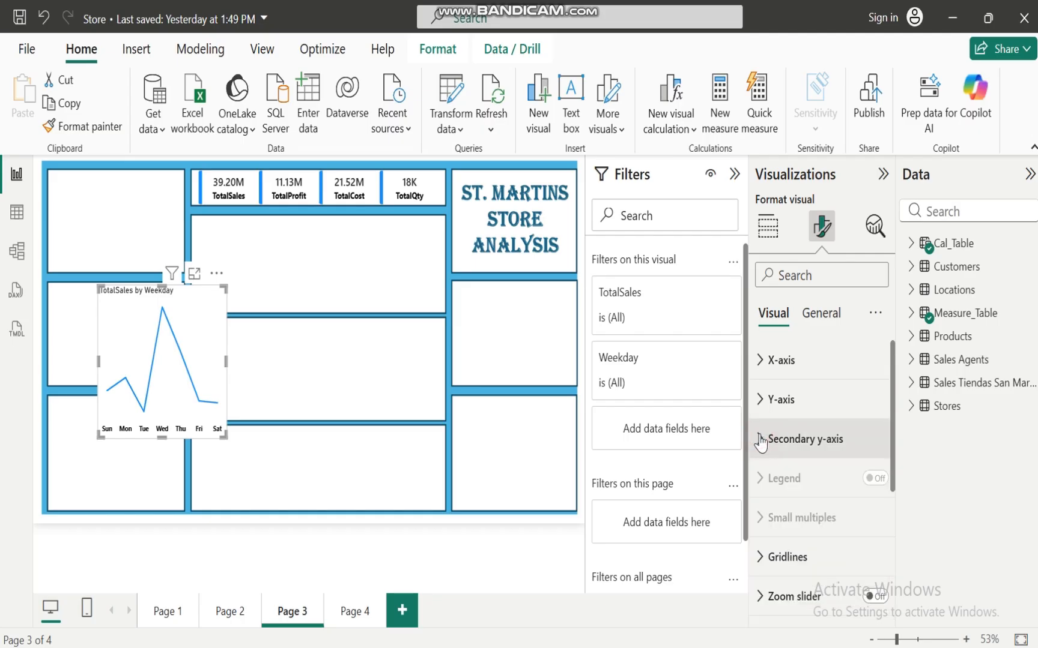
Step: Turn on the zoom slider for the weekday line chart, leaving its gridlines as they are
left_click(761, 557)
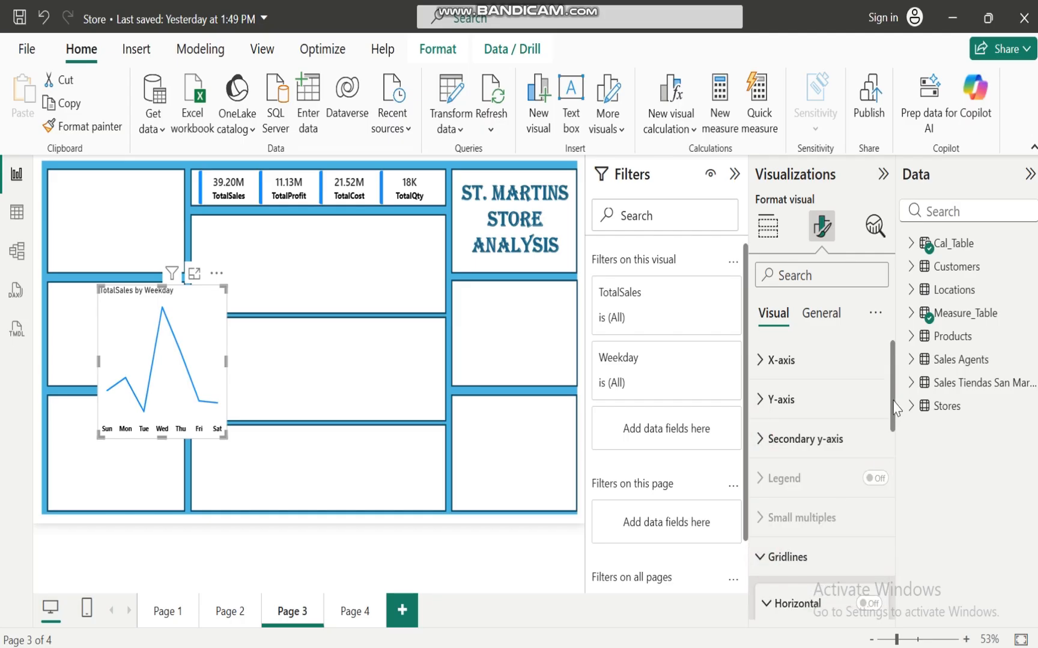
mouse_move(893, 341)
left_mouse_down()
mouse_move(894, 517)
mouse_move(887, 413)
left_mouse_up()
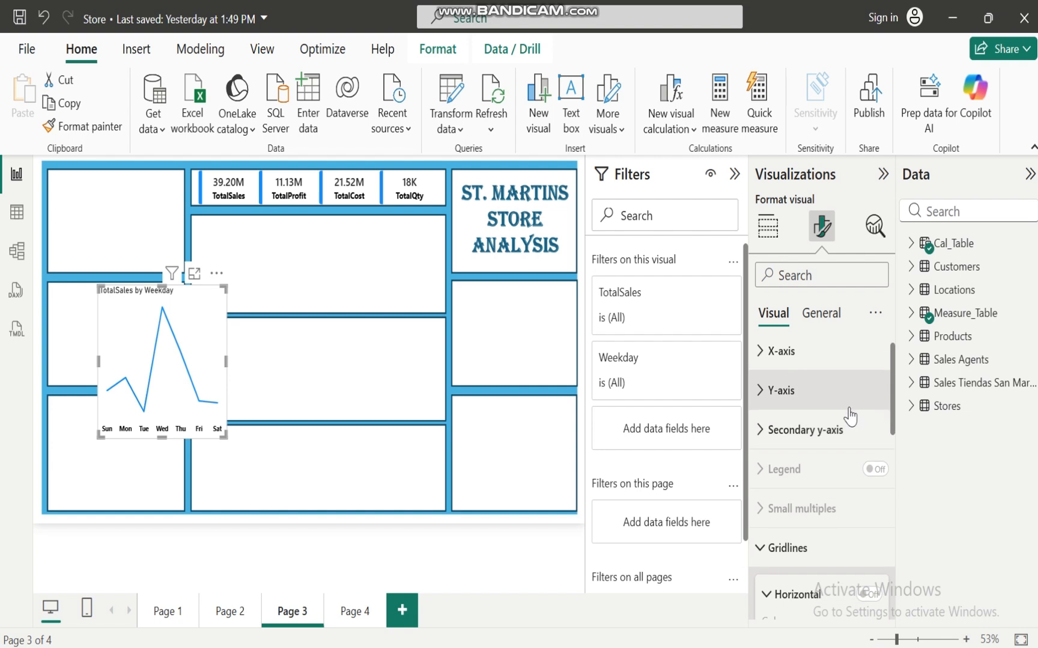
left_click(762, 548)
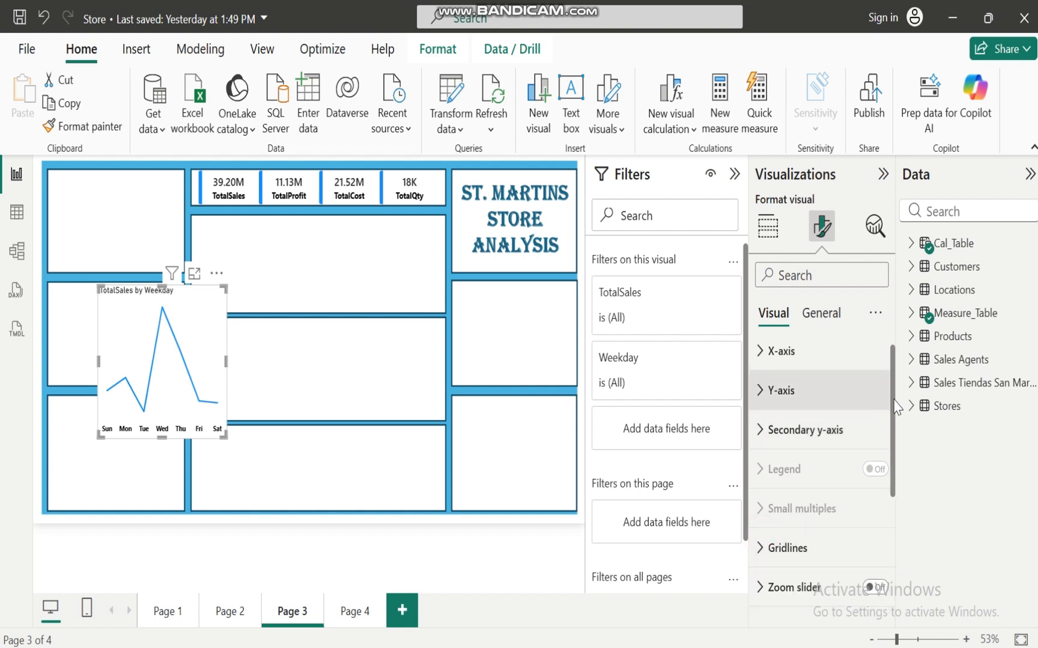
left_click_drag(890, 413, 893, 496)
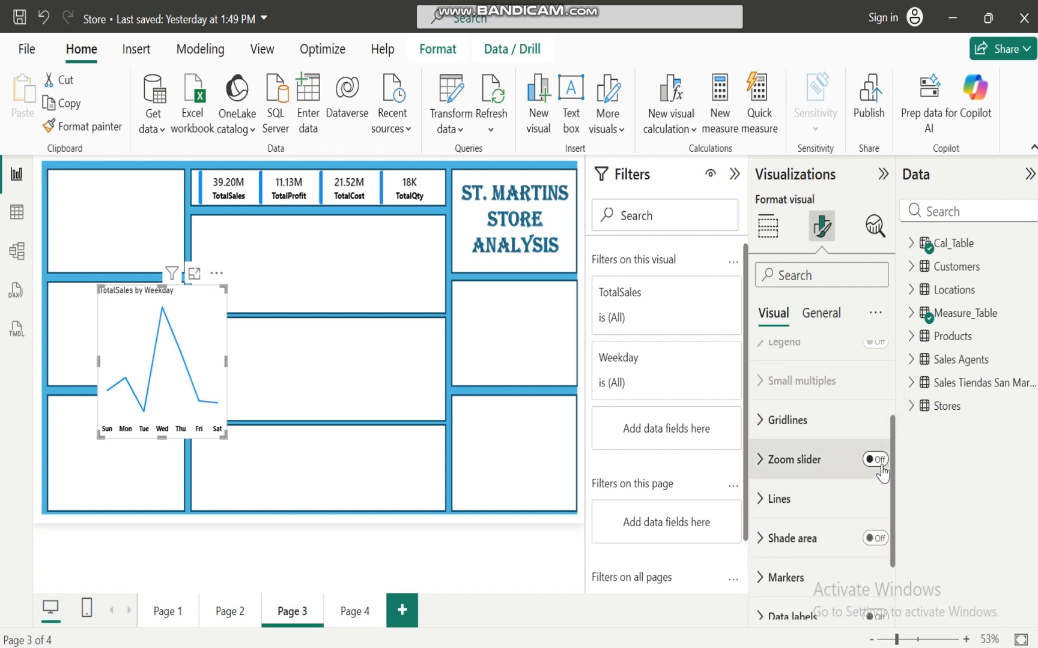
left_click(878, 463)
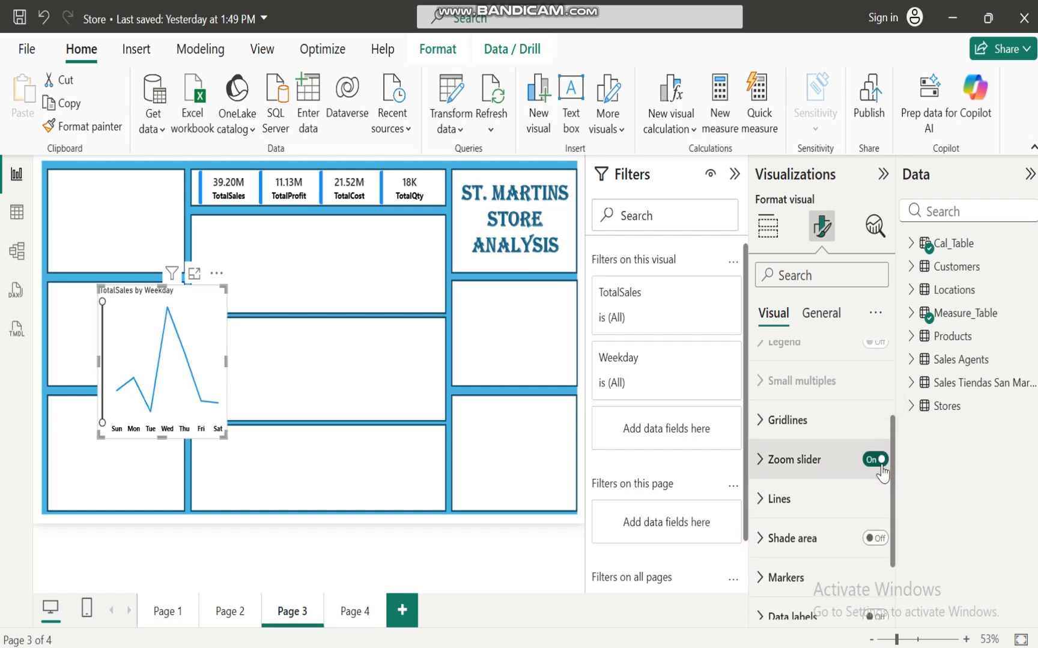
Step: Set the line width of the weekday chart to 4 px
left_click(764, 503)
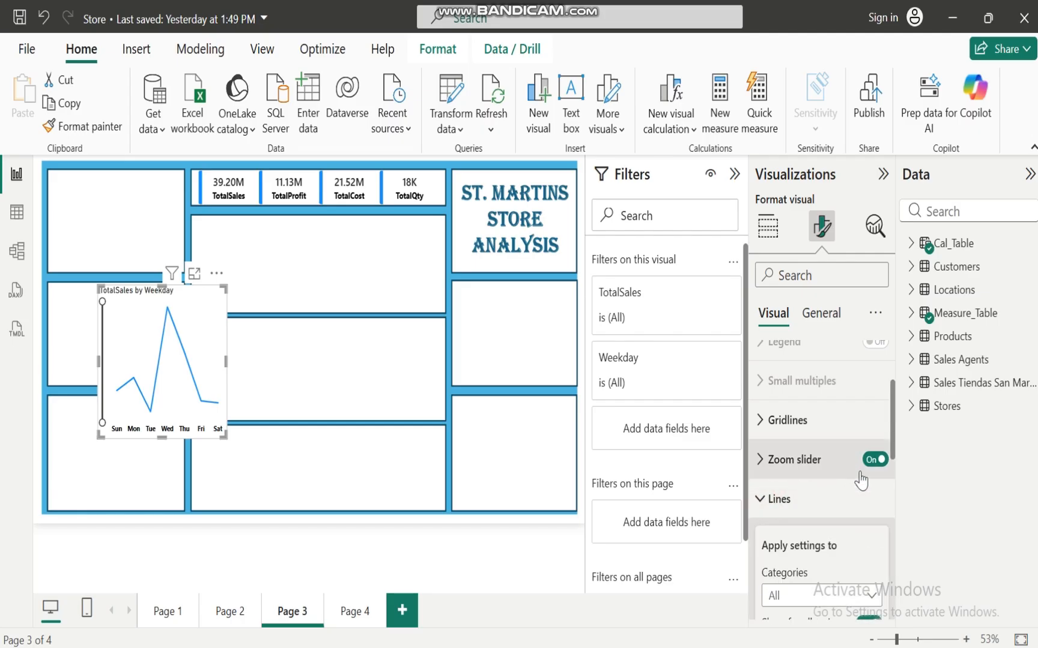
left_click_drag(895, 429, 892, 541)
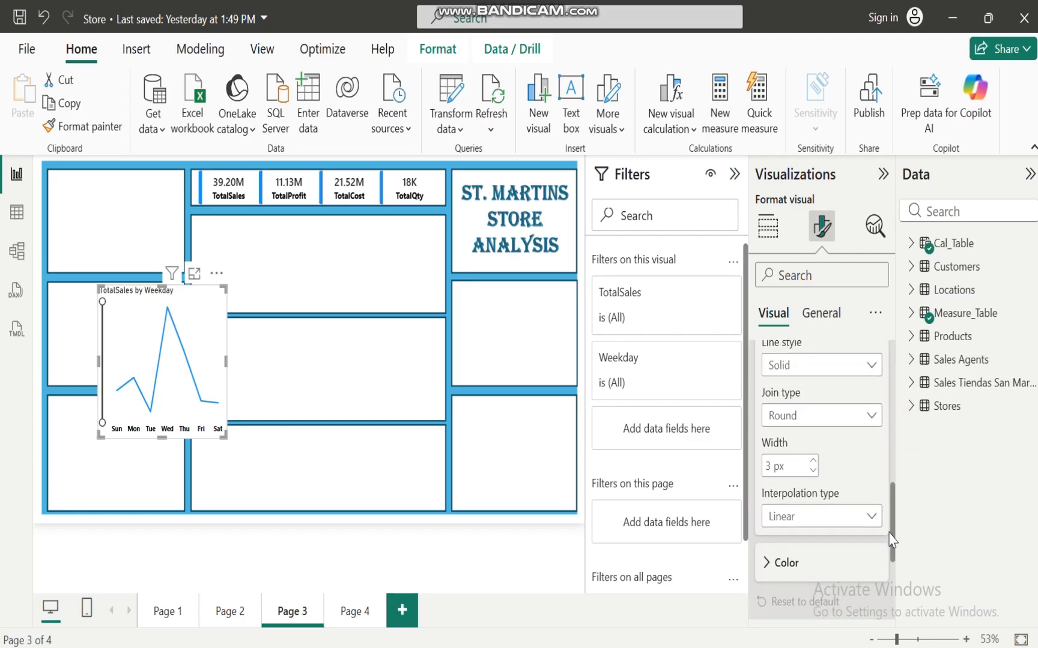
left_click(814, 460)
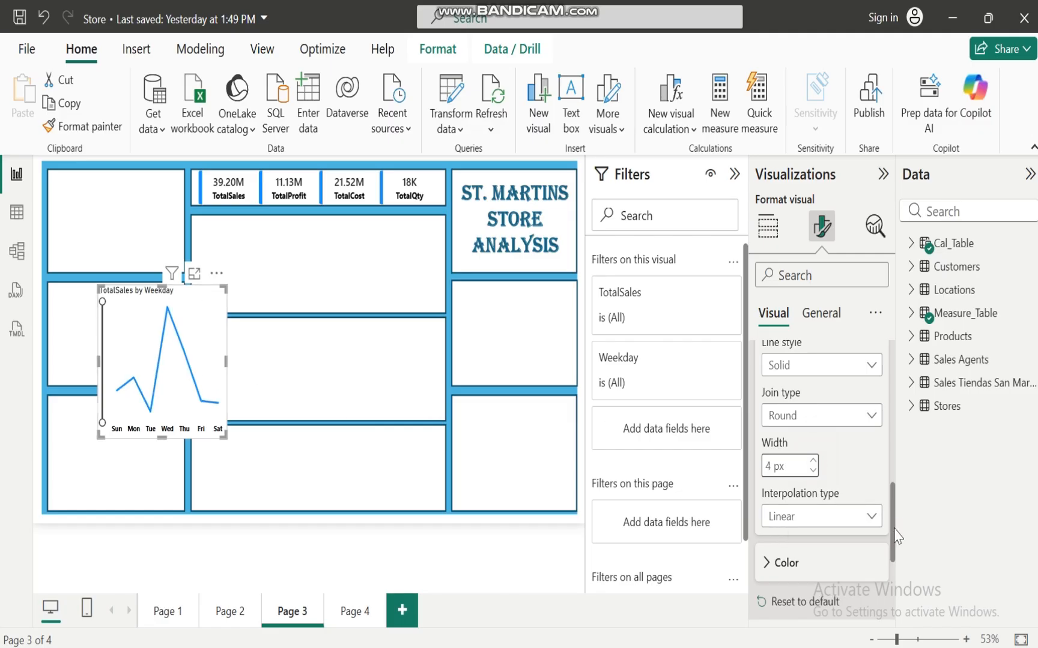
left_click_drag(896, 538, 894, 432)
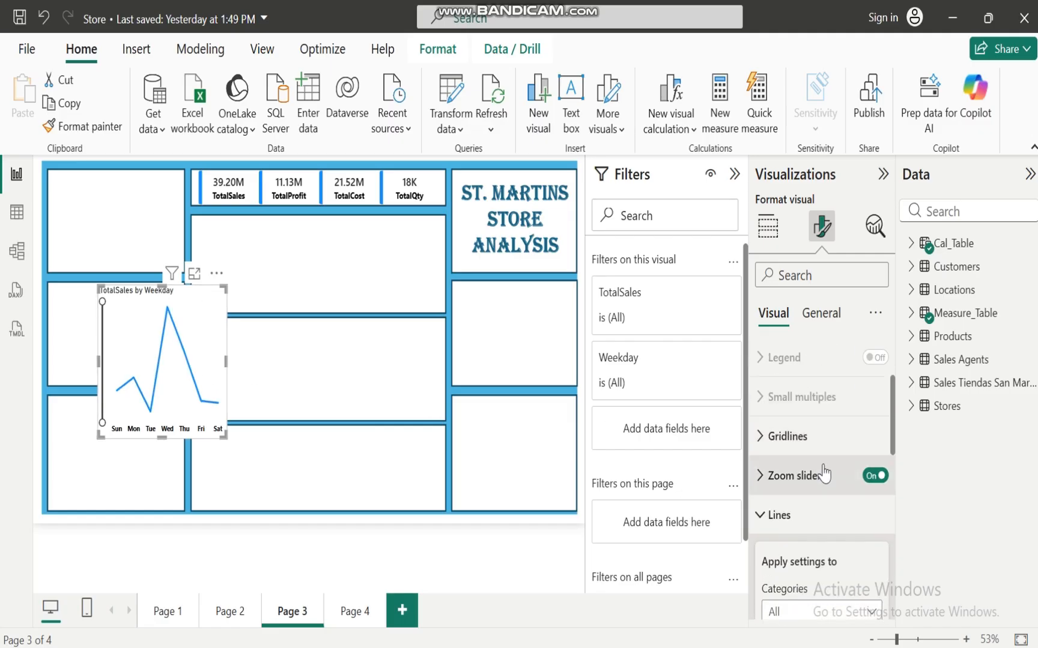
left_click(767, 514)
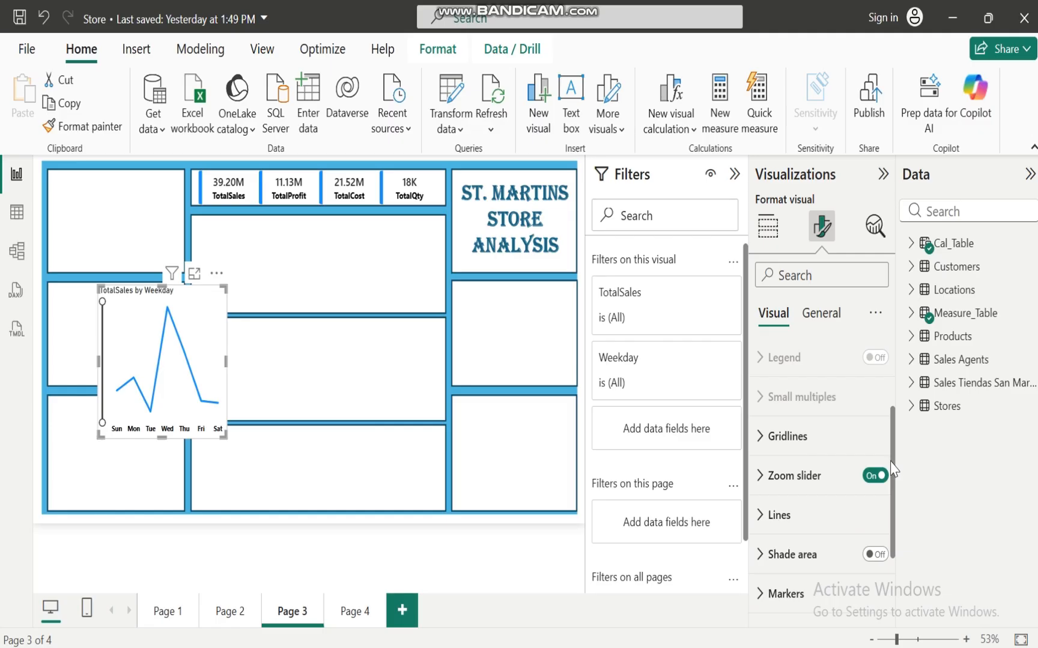
Step: Show markers for all categories on the weekday line chart and color them black
left_click_drag(893, 480, 892, 528)
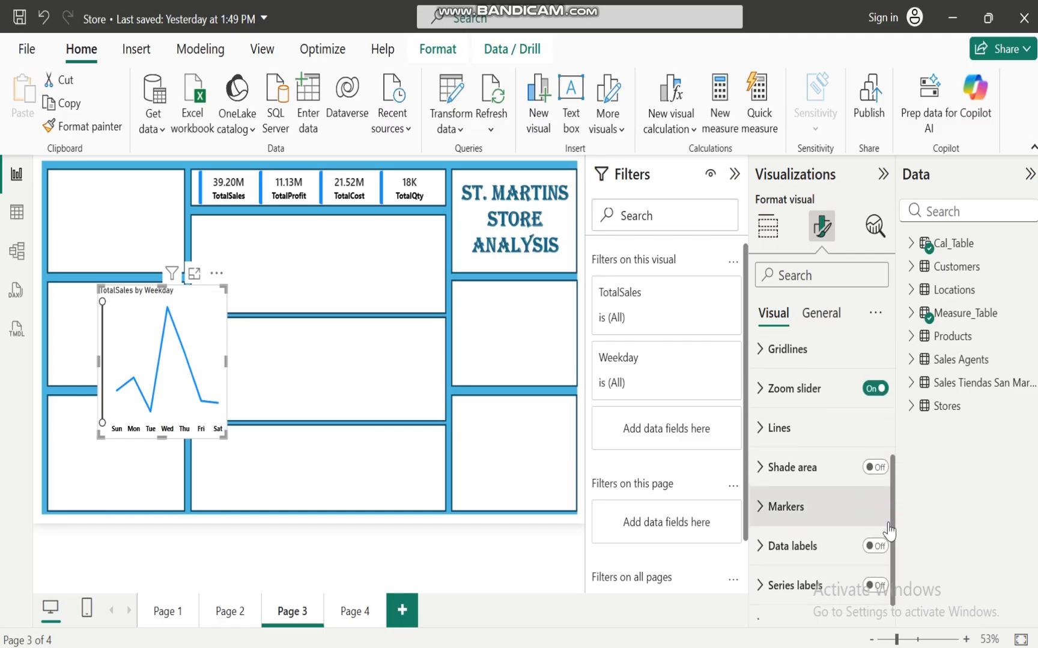
left_click(759, 507)
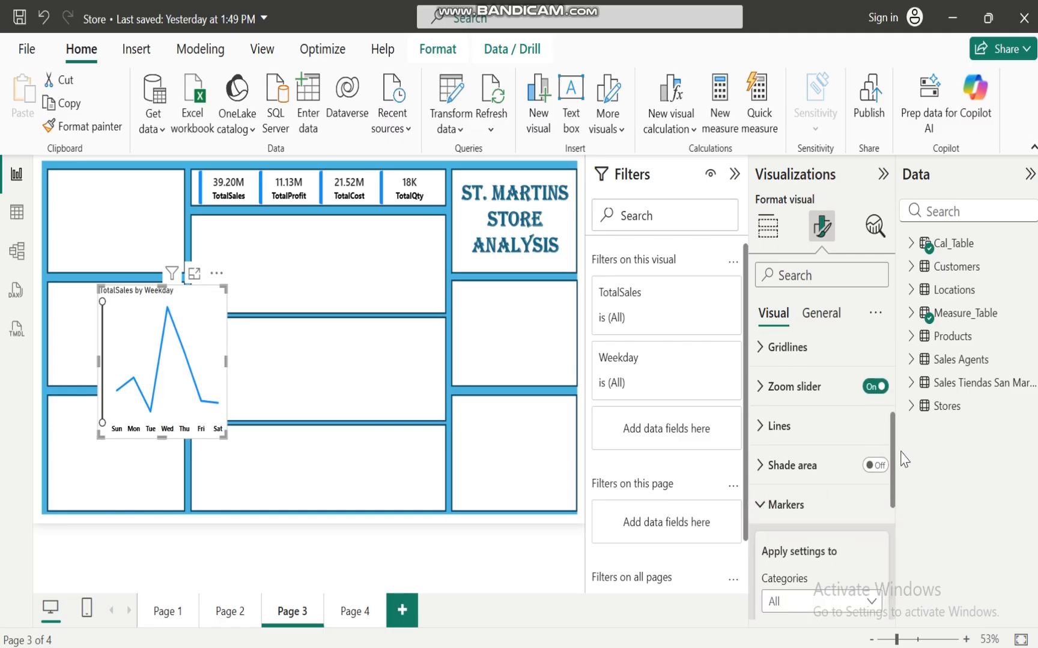
left_click_drag(894, 450, 894, 528)
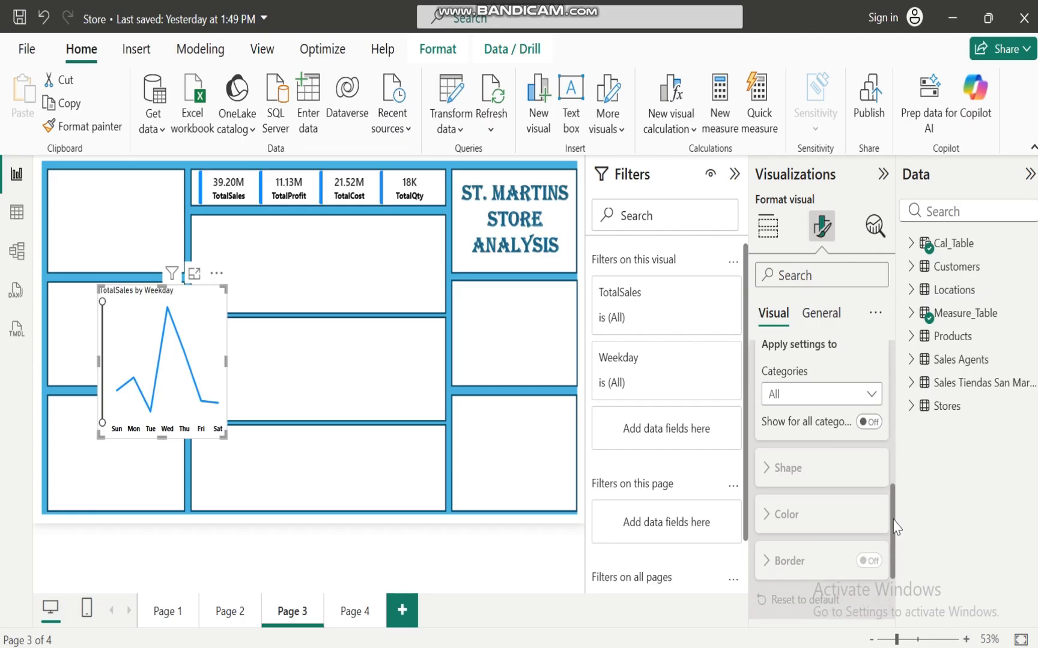
left_click(877, 422)
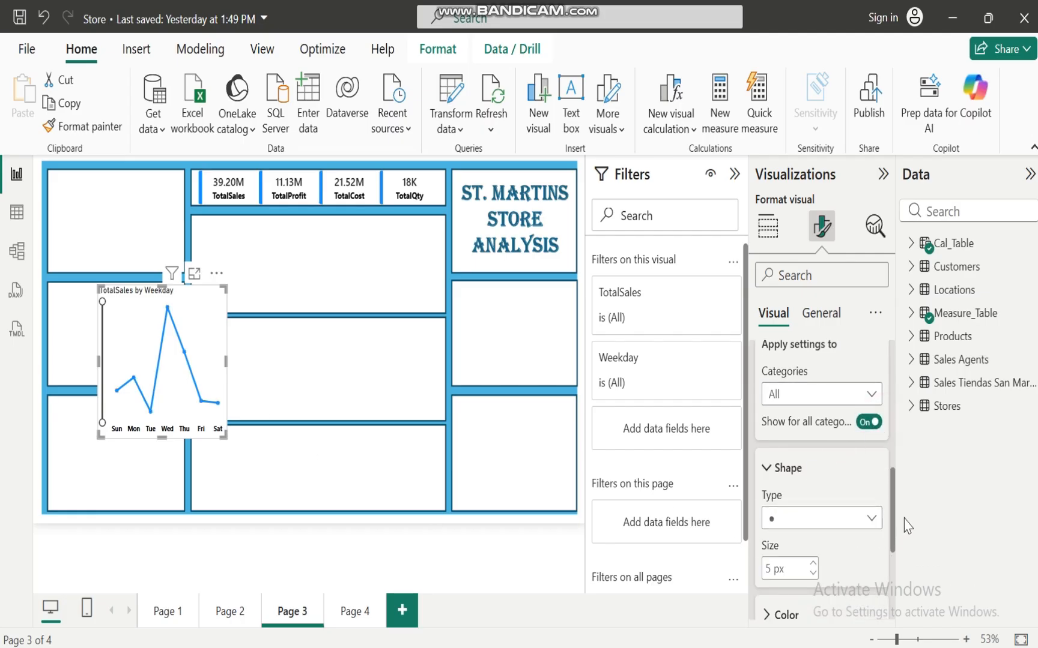
scroll(895, 510, "down", 3)
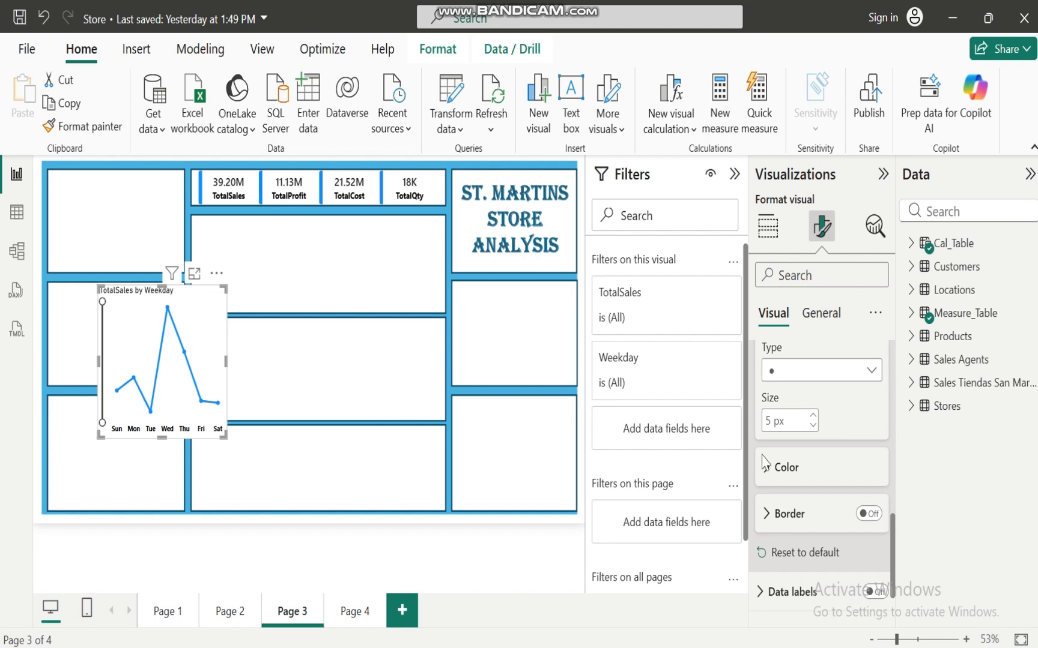
left_click(764, 471)
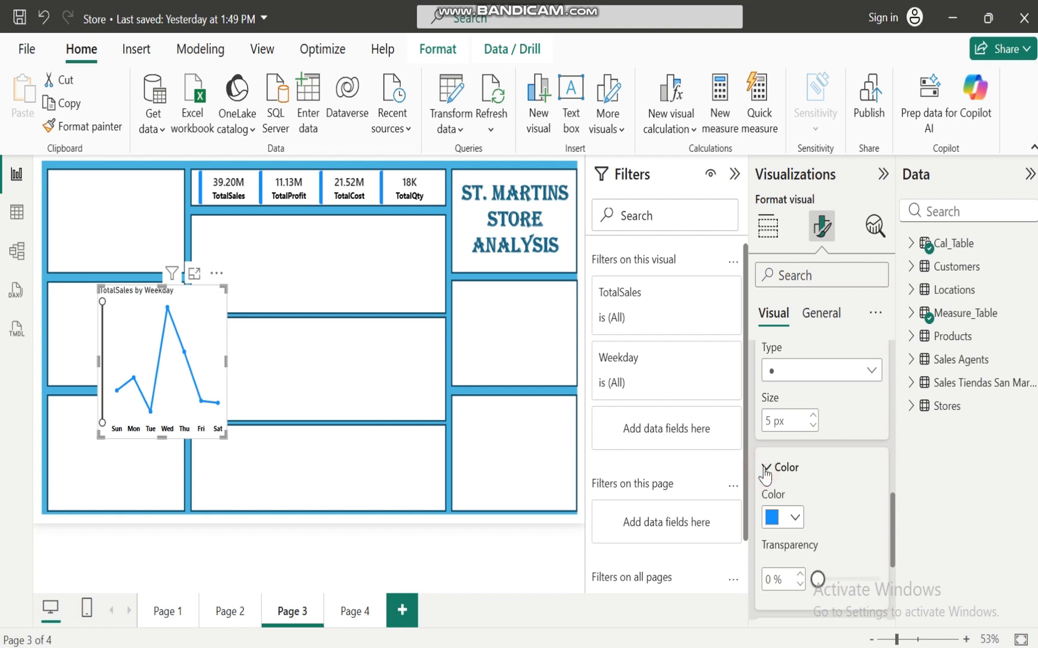
left_click(794, 518)
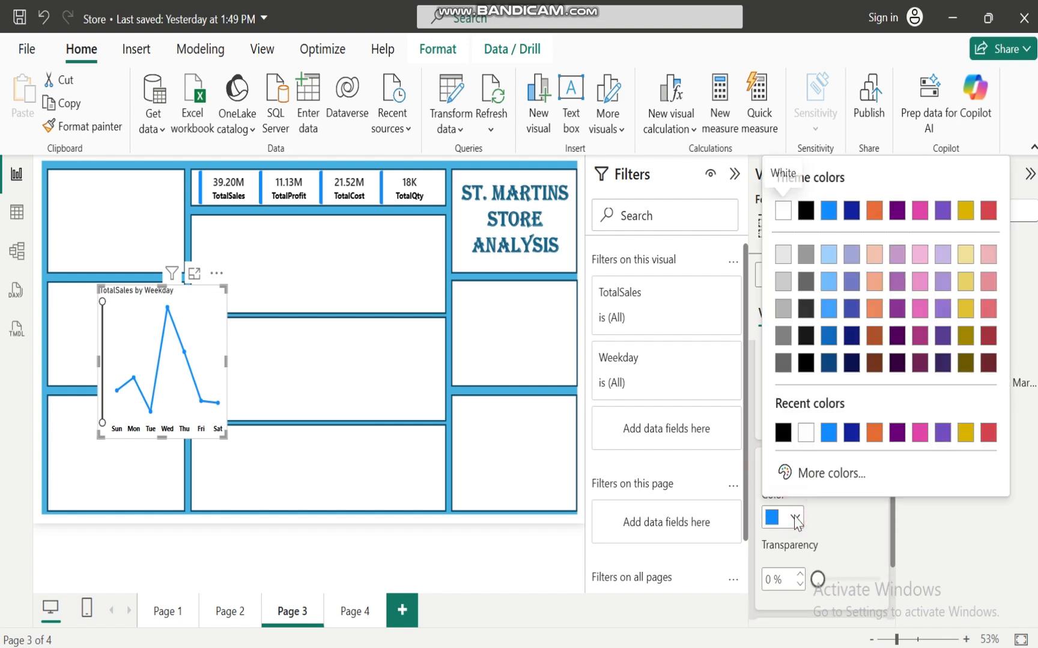
left_click(780, 427)
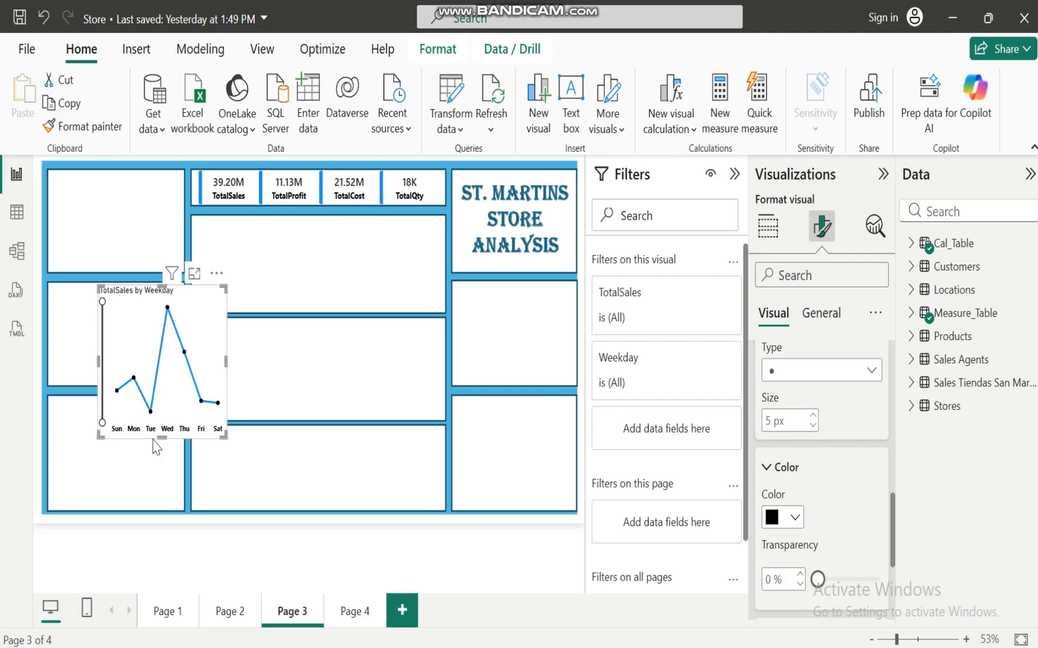
Step: Format the weekday chart's title as bold, size 13 and horizontally centered
left_click(822, 317)
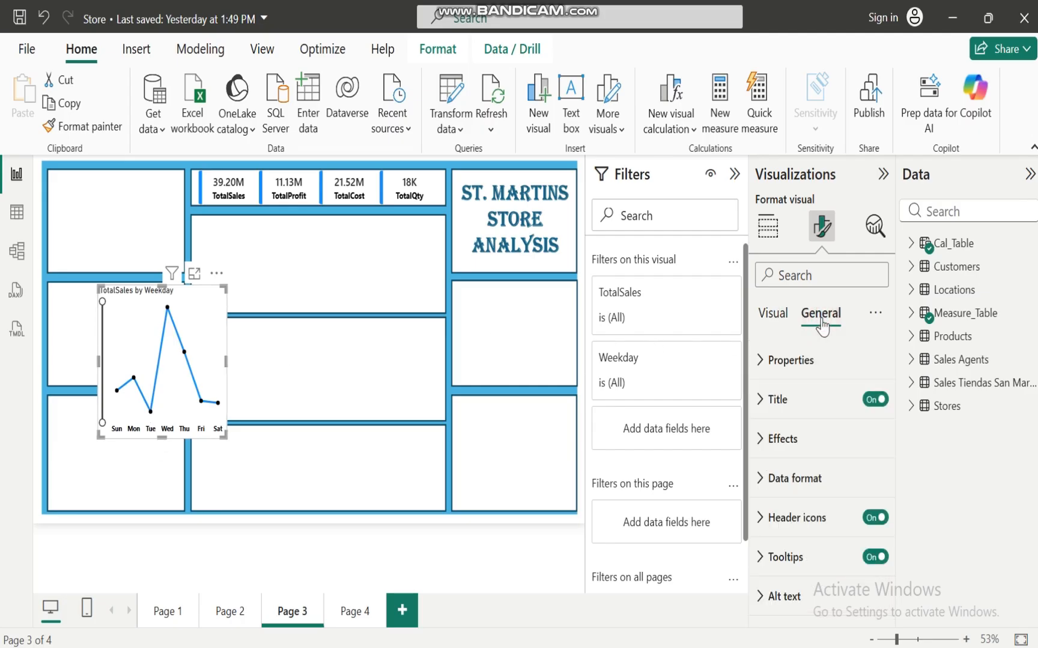
left_click(771, 401)
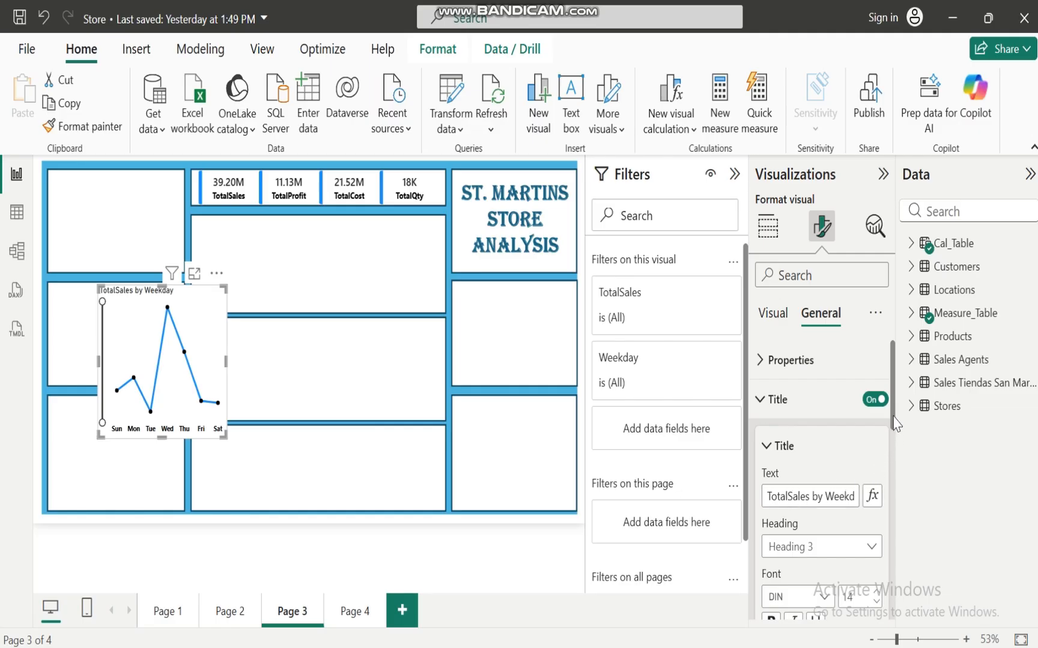
left_click_drag(895, 423, 897, 485)
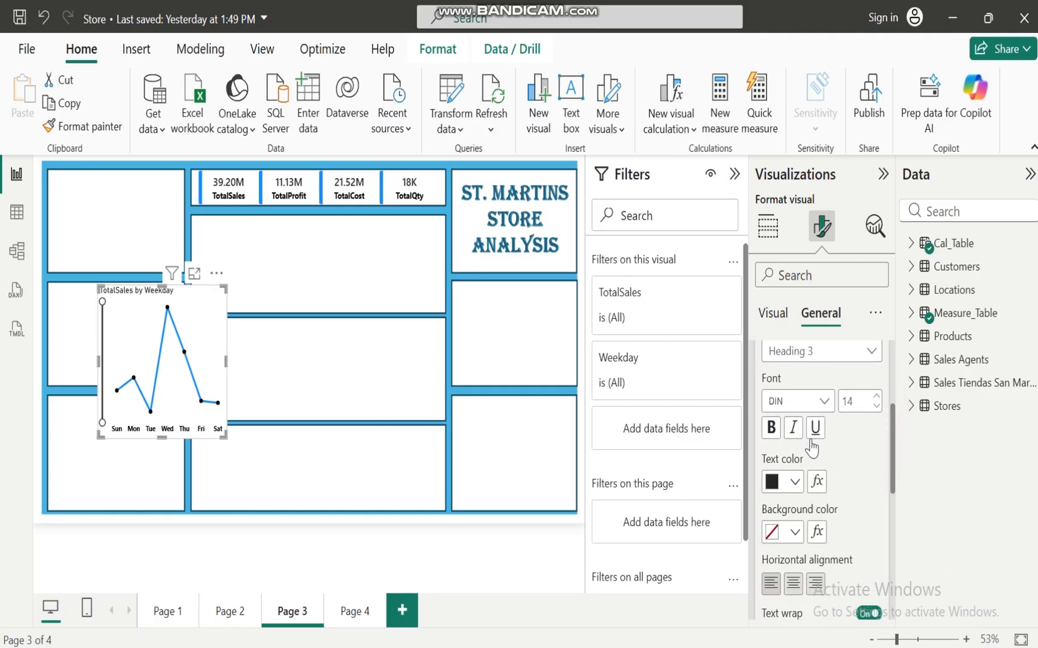
left_click(771, 428)
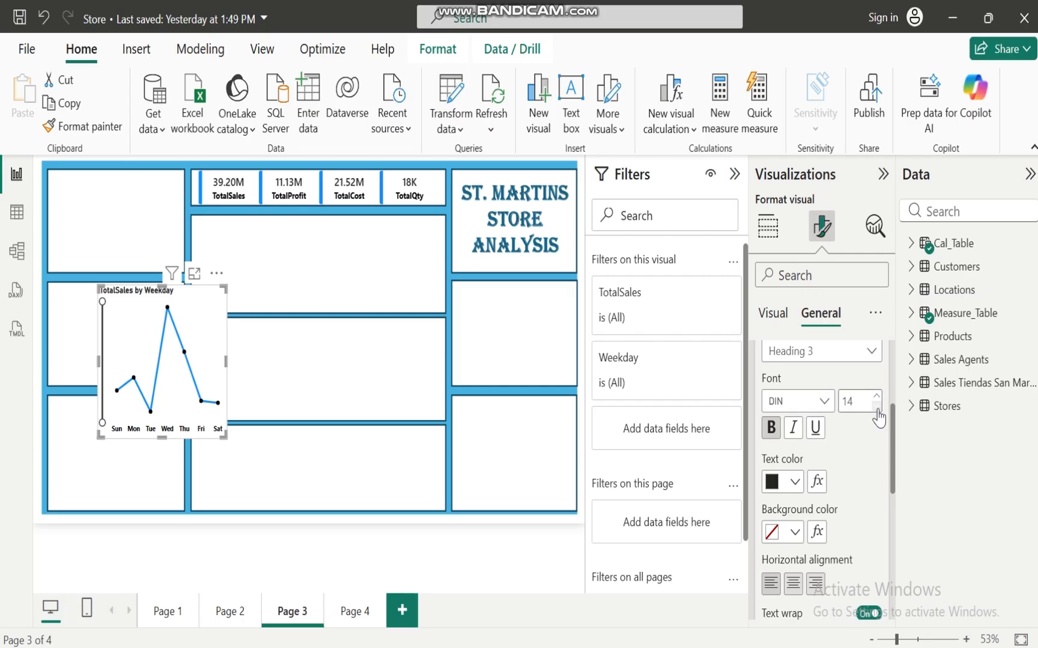
left_click(877, 407)
left_click(794, 580)
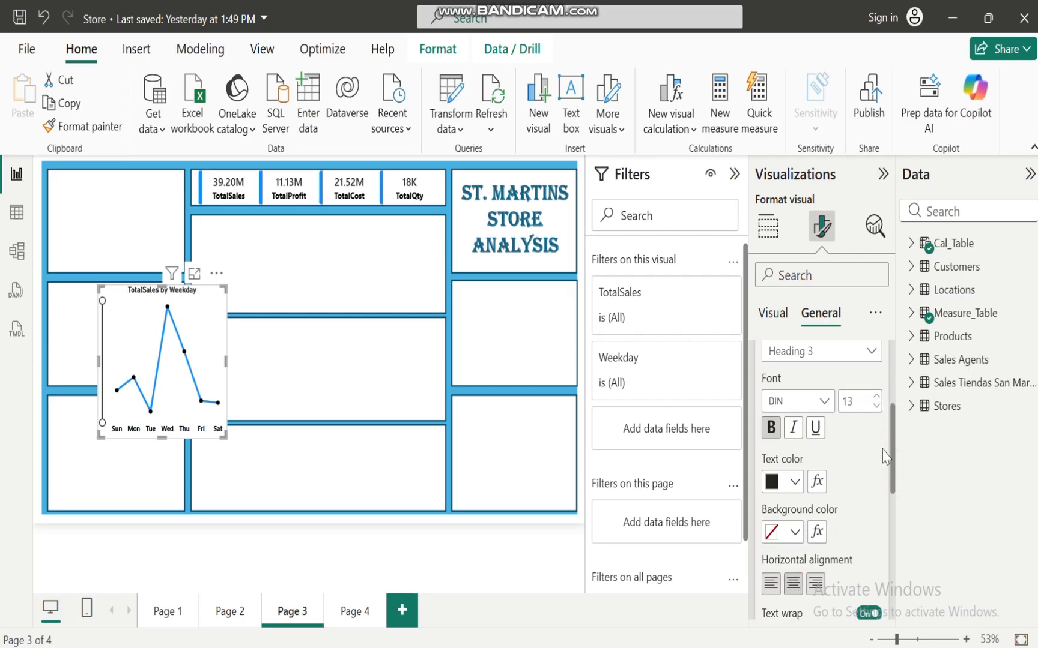
left_click_drag(895, 462, 897, 400)
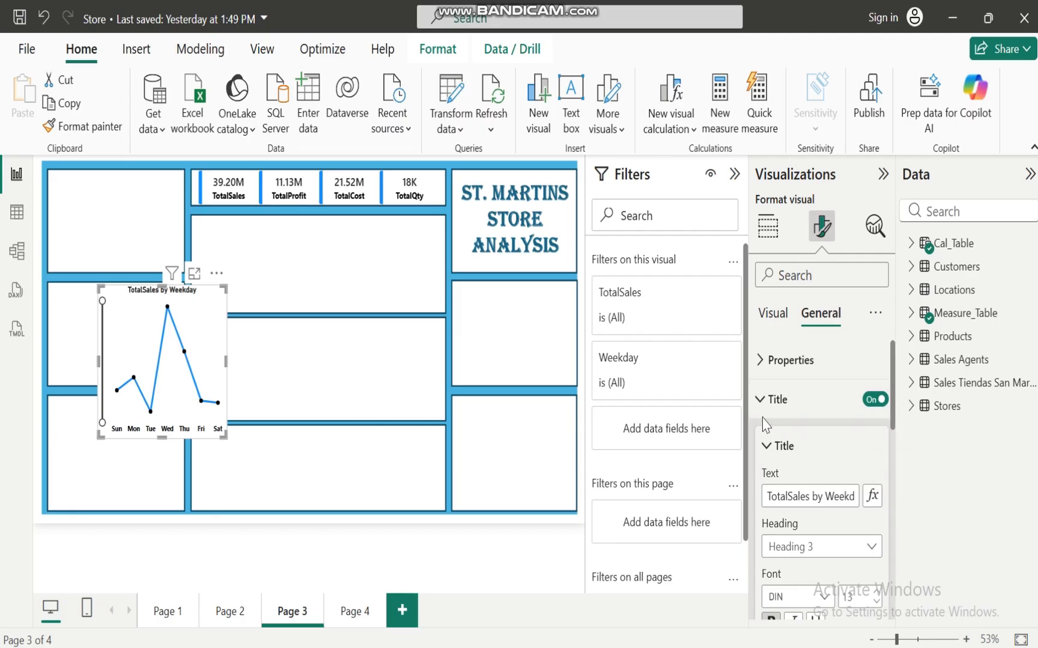
left_click(760, 399)
Step: Turn off the weekday chart's background and fit the chart inside the middle box of the page's first column
left_click(761, 438)
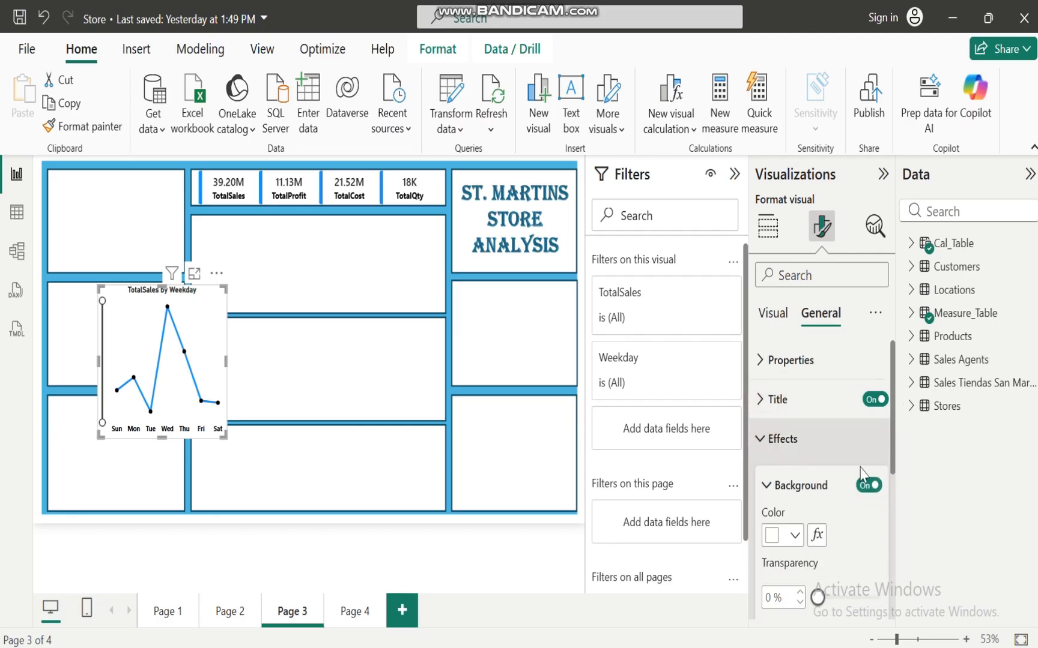
left_click(868, 485)
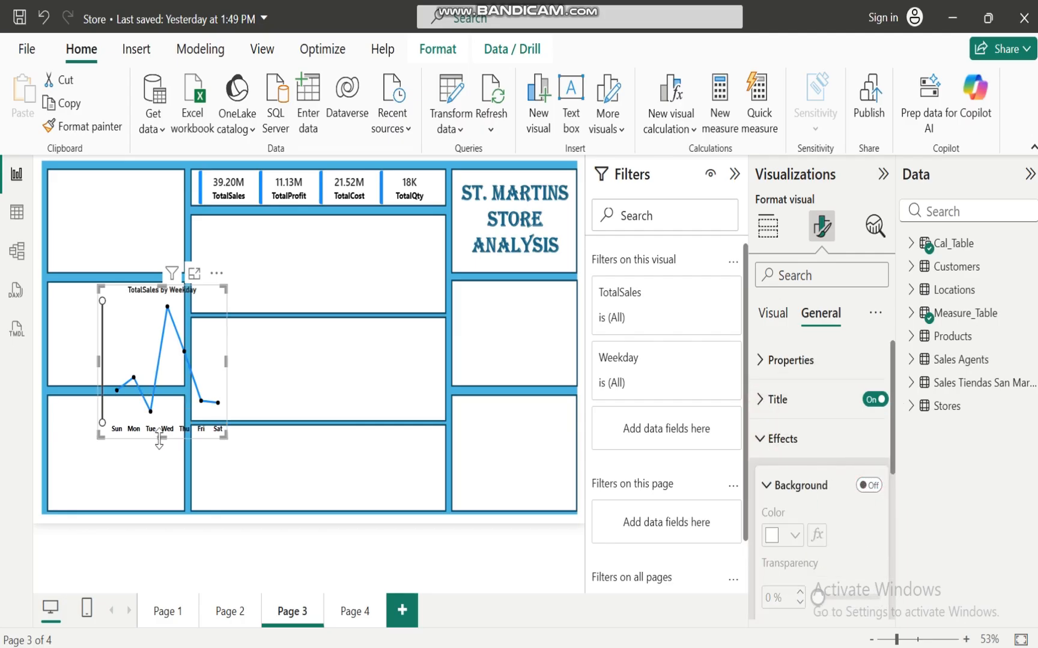
left_click_drag(162, 437, 174, 392)
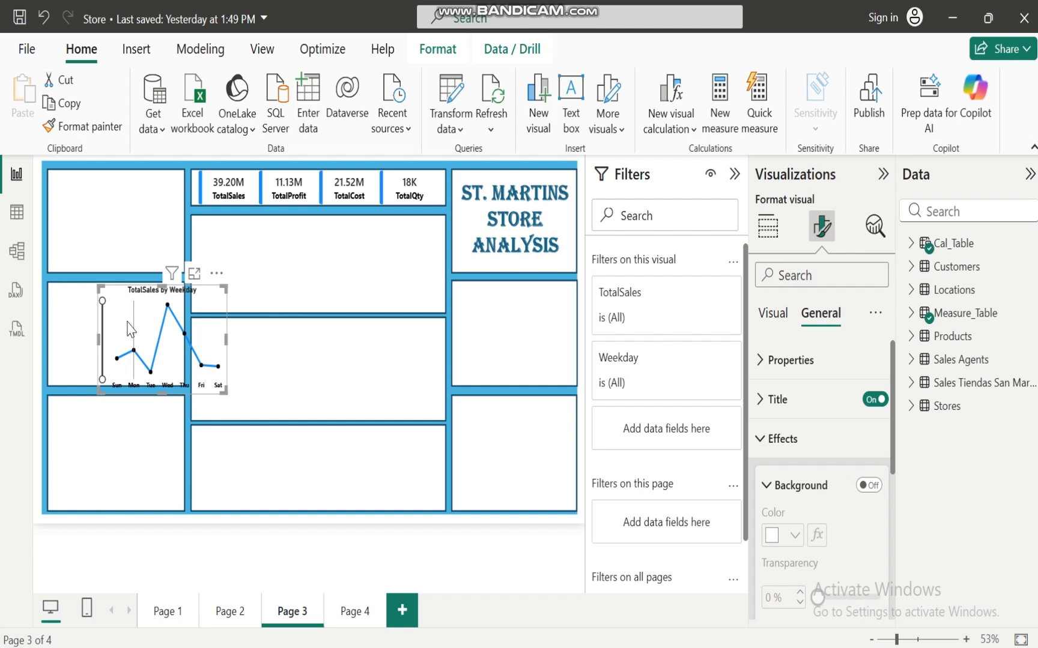
left_click_drag(133, 329, 80, 326)
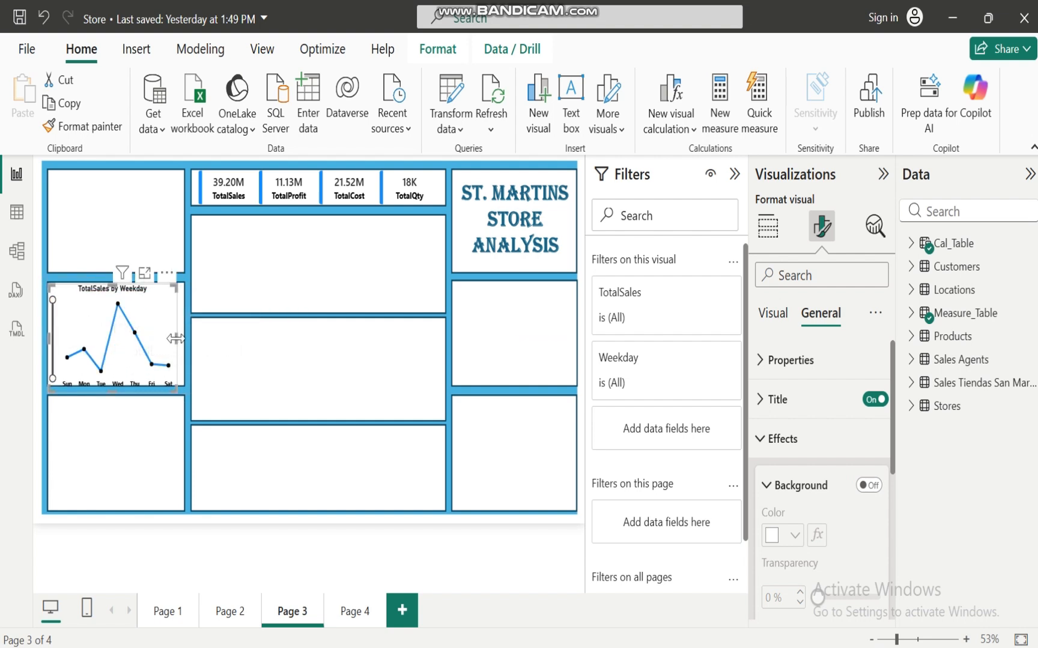
left_click_drag(176, 339, 183, 339)
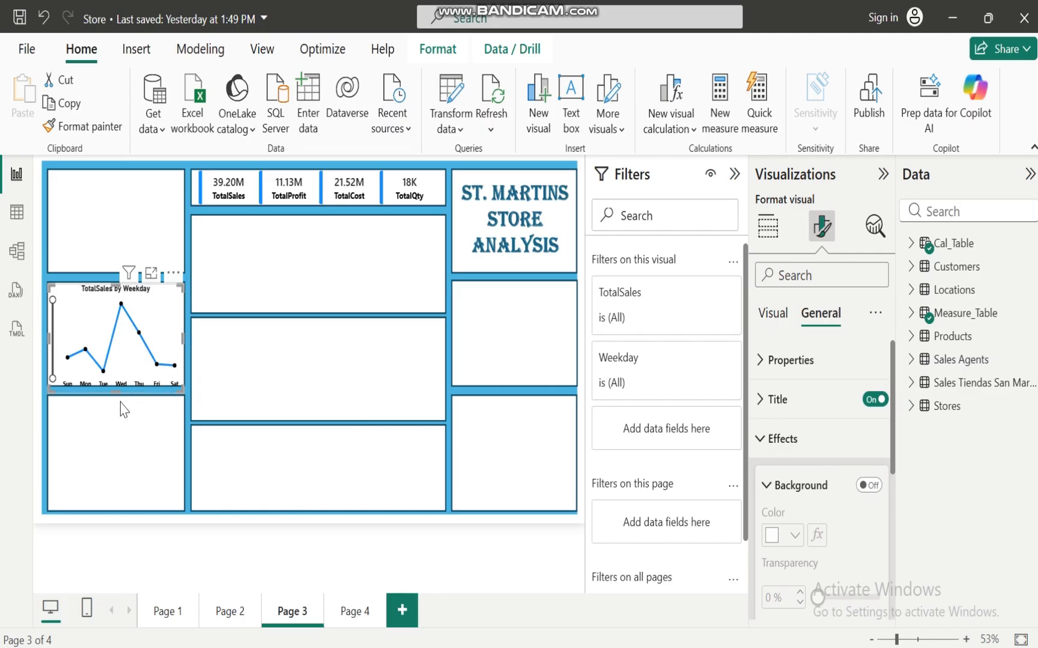
left_click_drag(115, 388, 117, 382)
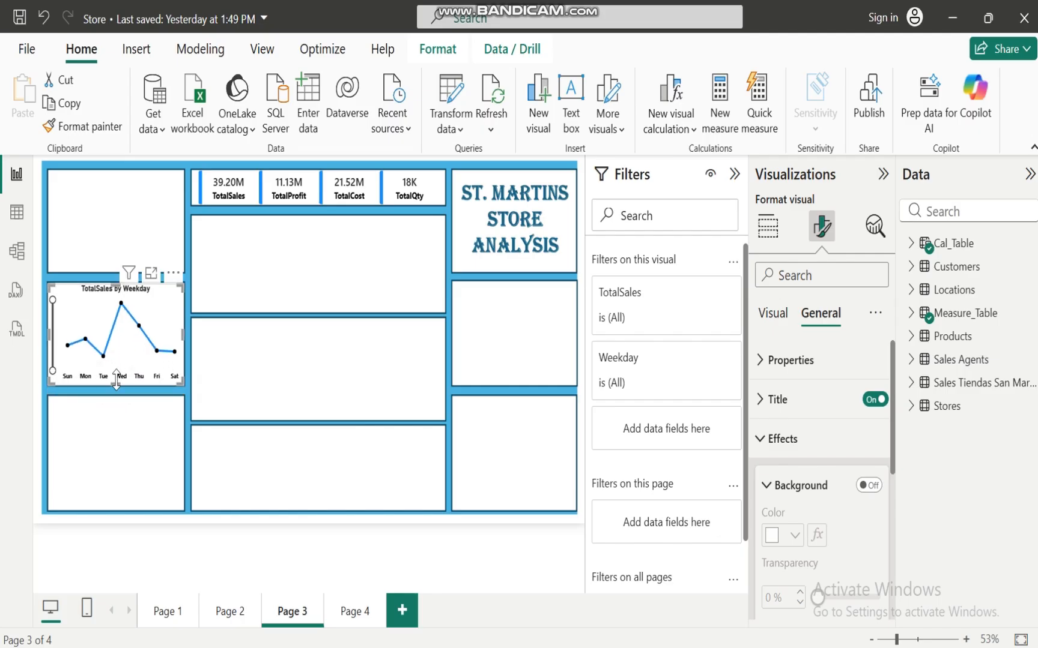
Step: Turn on data labels for the weekday line chart
left_click(773, 314)
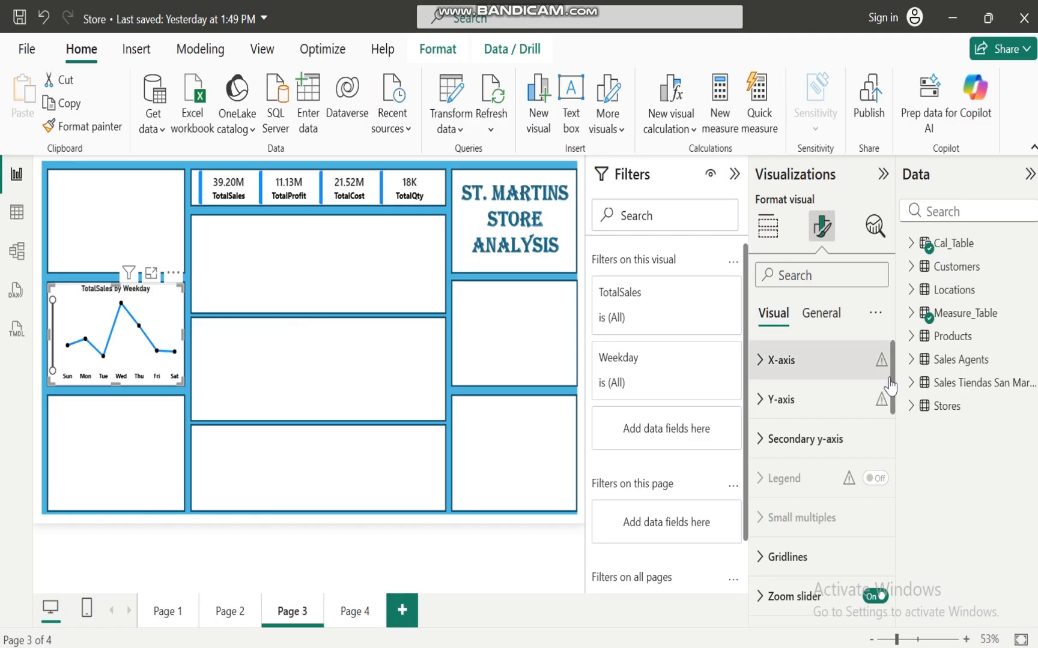
left_click_drag(893, 388, 903, 630)
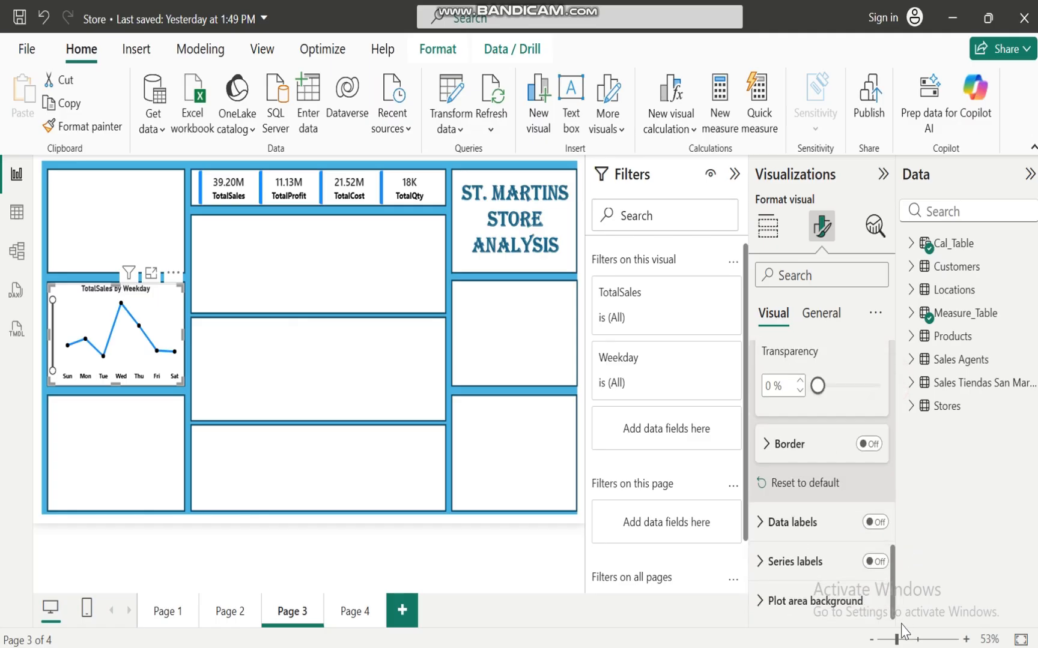
left_click(877, 522)
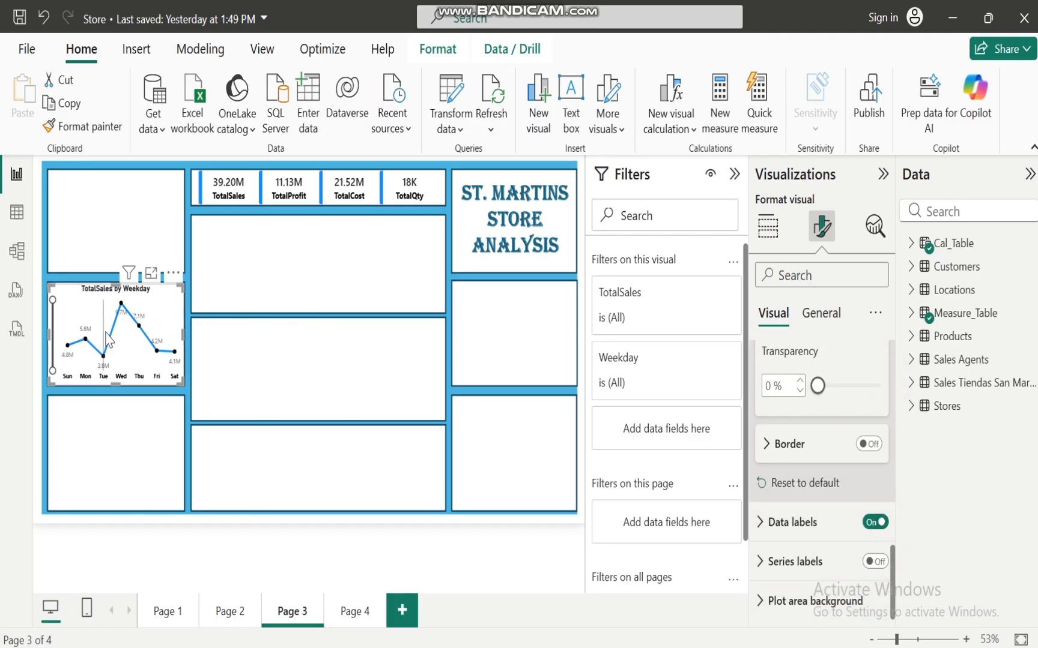
Step: Make the weekday line chart's data label values bold and color them black
left_click(759, 528)
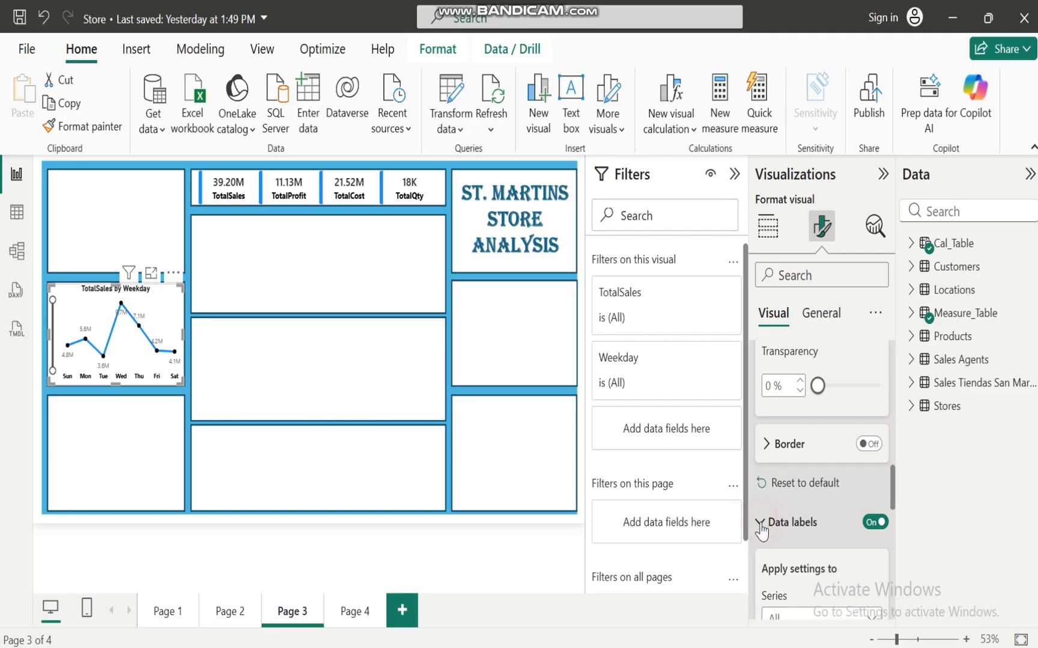
left_click_drag(893, 485, 896, 562)
scroll(896, 563, "down", 3)
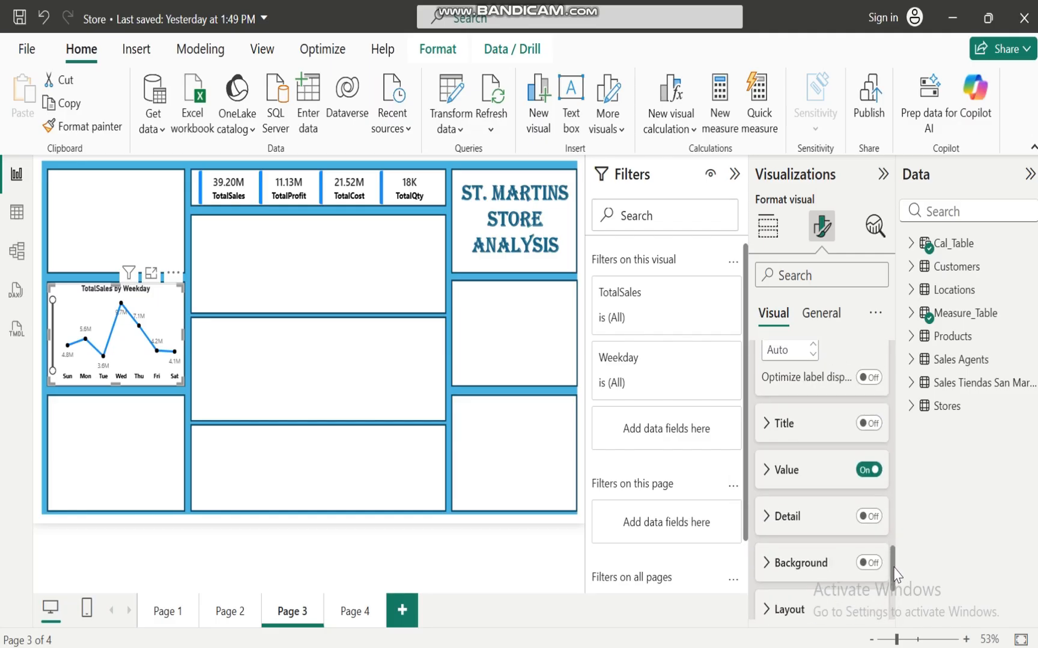
left_click(766, 471)
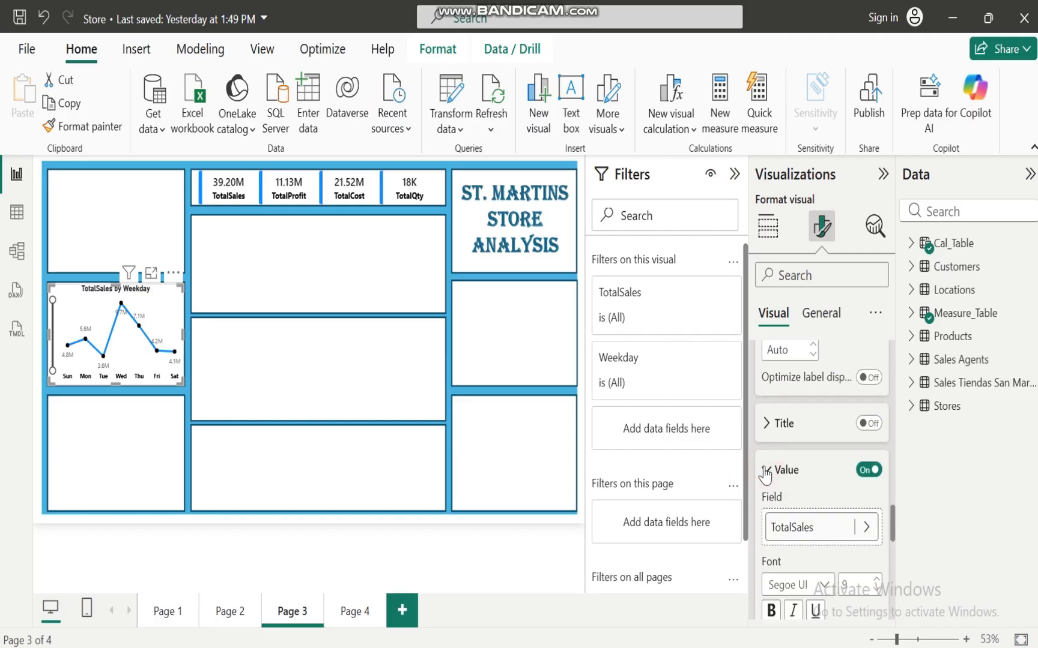
left_click(771, 612)
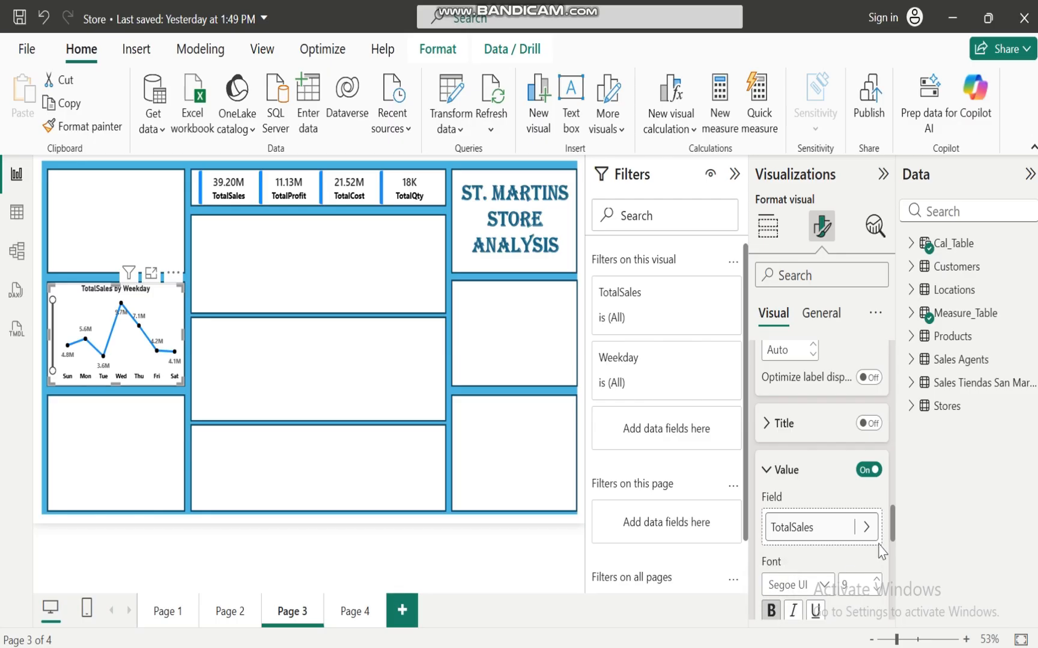
scroll(893, 528, "down", 4)
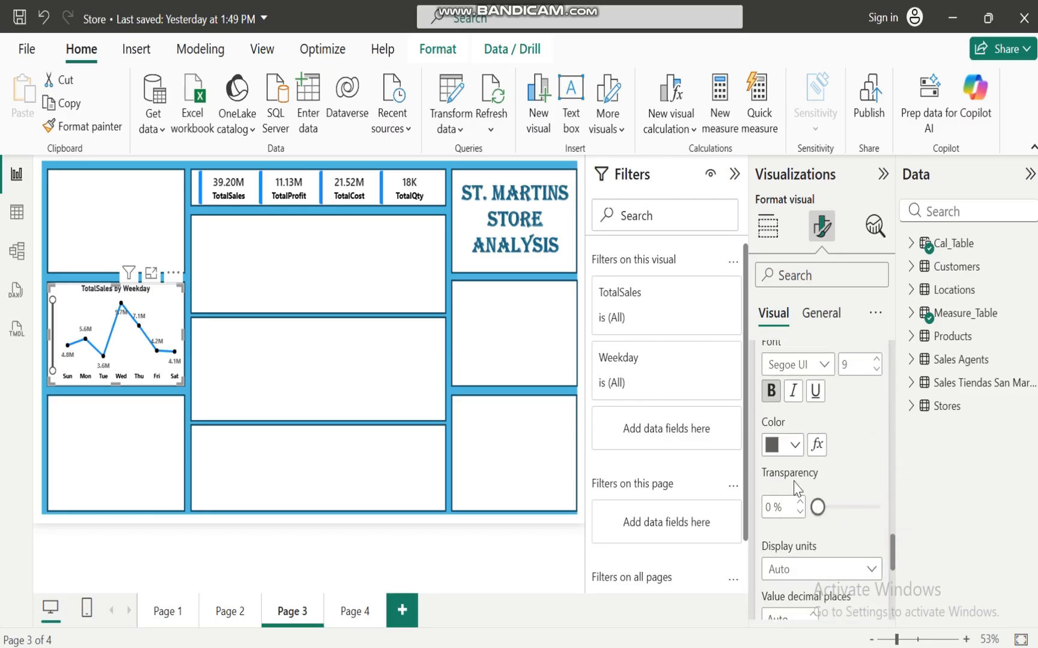
left_click(794, 445)
left_click(783, 361)
left_click(331, 373)
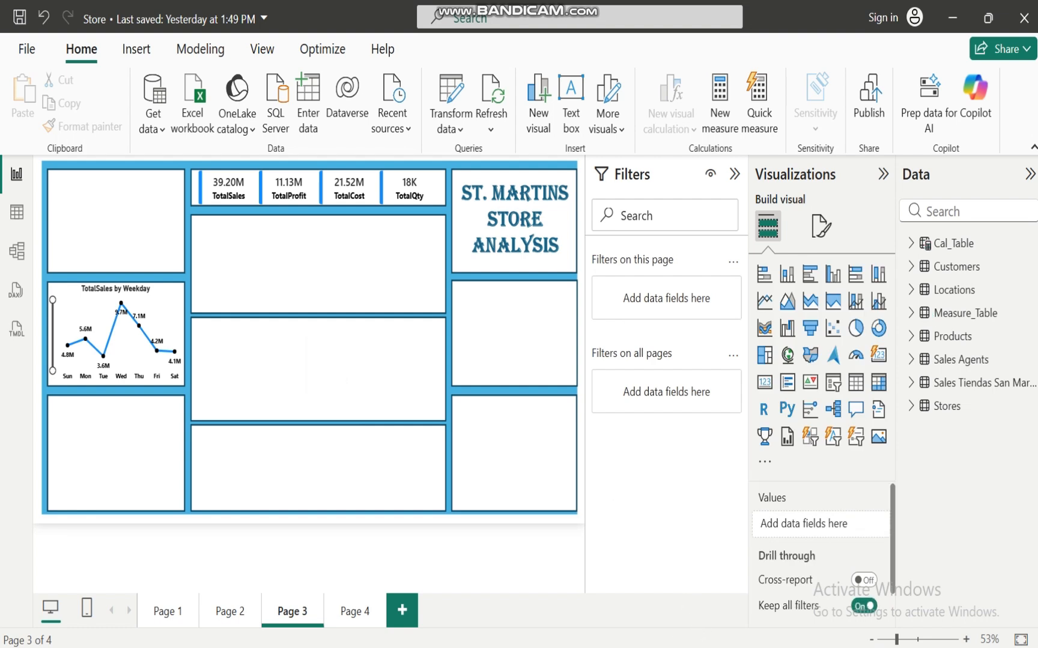
Step: Review the management questions on the SAN MARTIN STORE PROJECT slide in PowerPoint and return to the Store report in Power BI
left_click(163, 294)
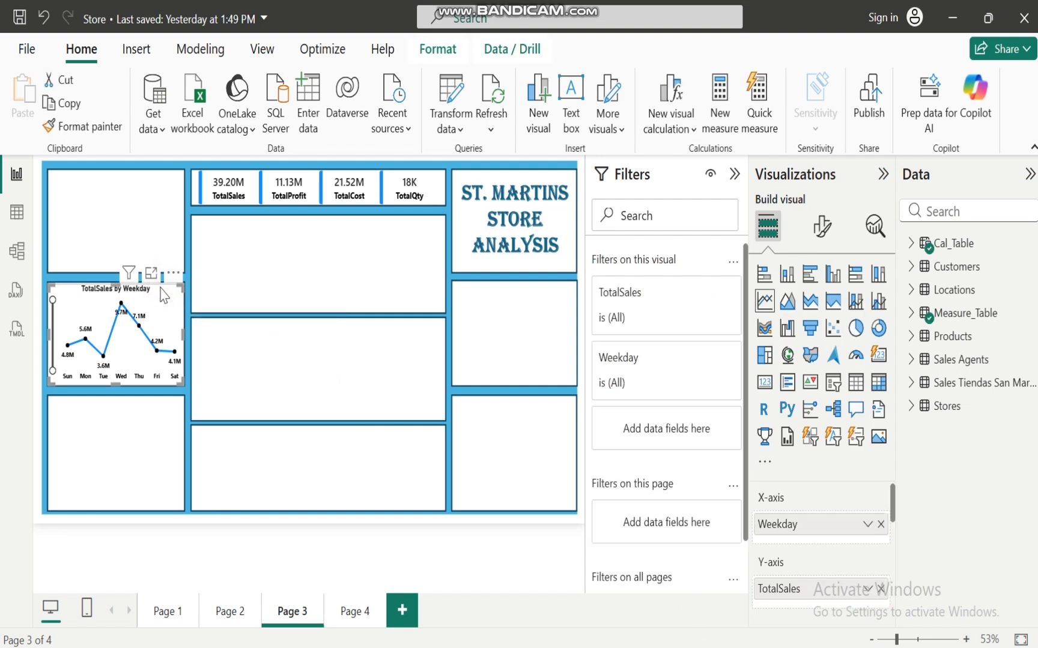
mouse_move(719, 647)
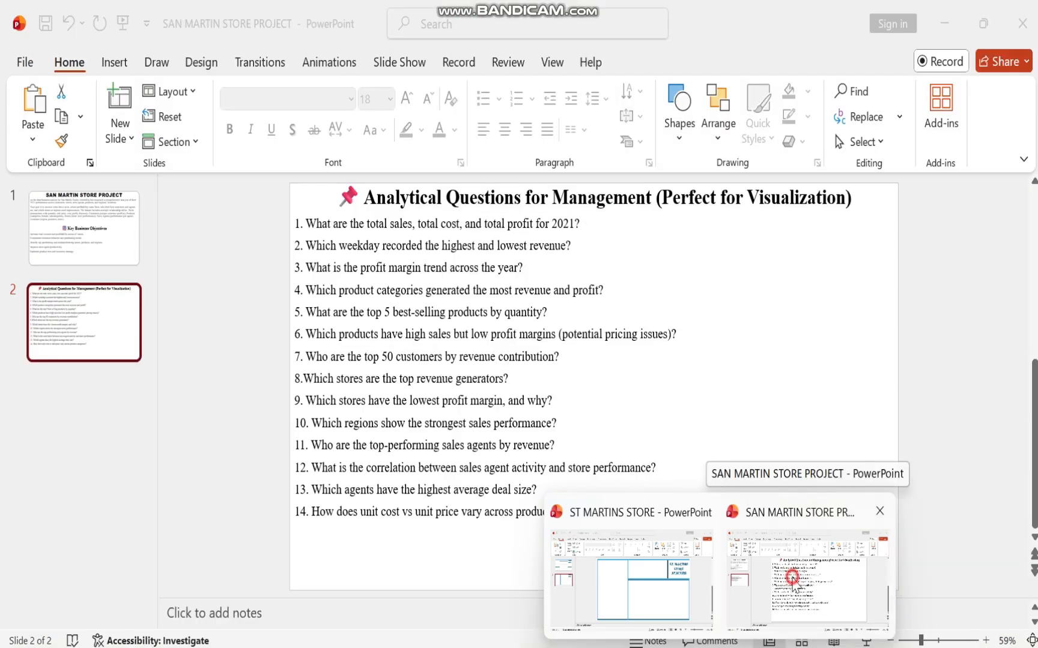
left_click(794, 583)
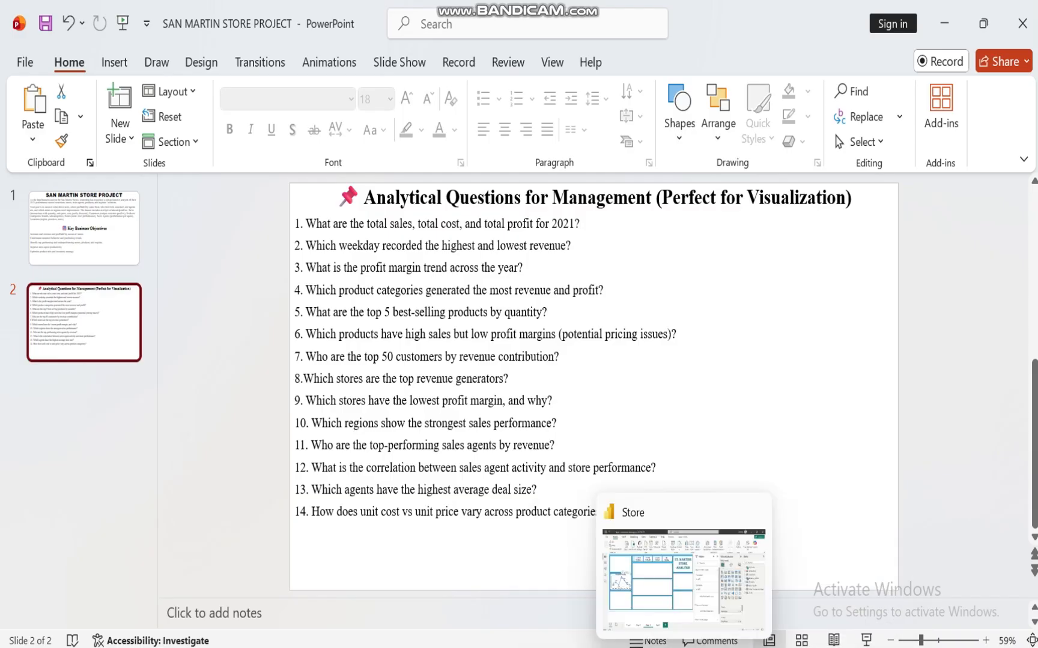
left_click(684, 647)
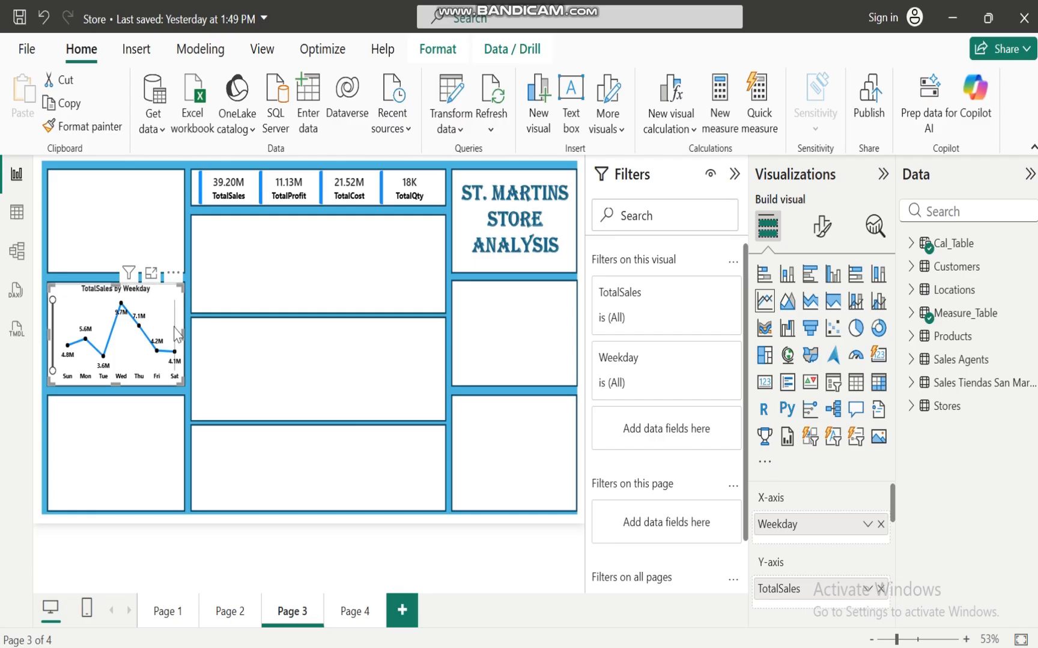
Step: Add the TotalProfit measure to the weekday line chart and turn off the chart's legend
left_click(158, 294)
left_click(911, 313)
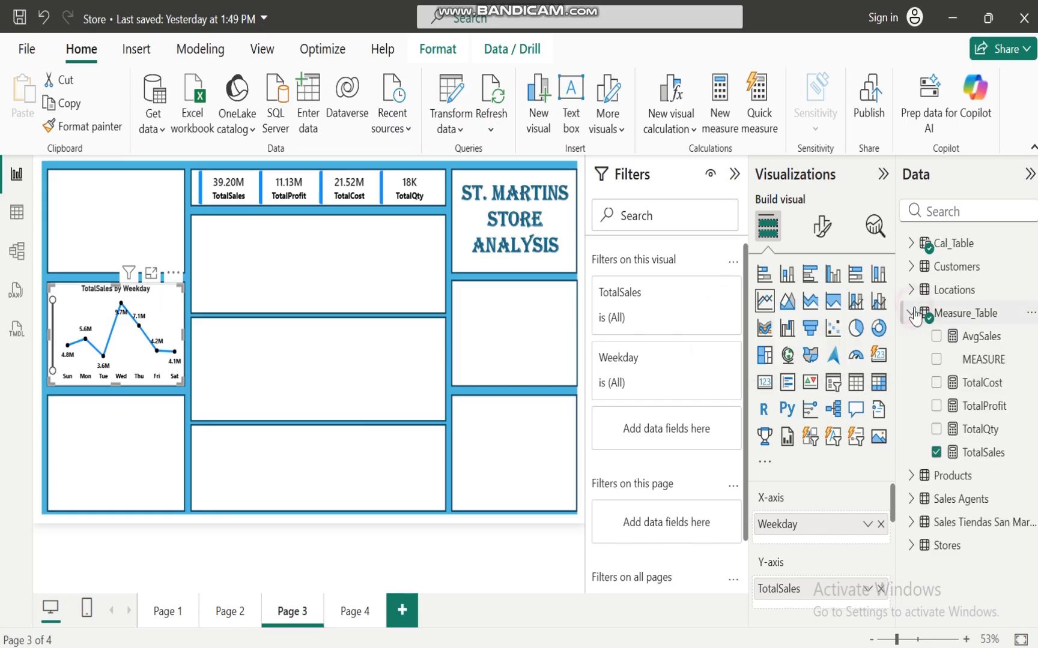
left_click(936, 406)
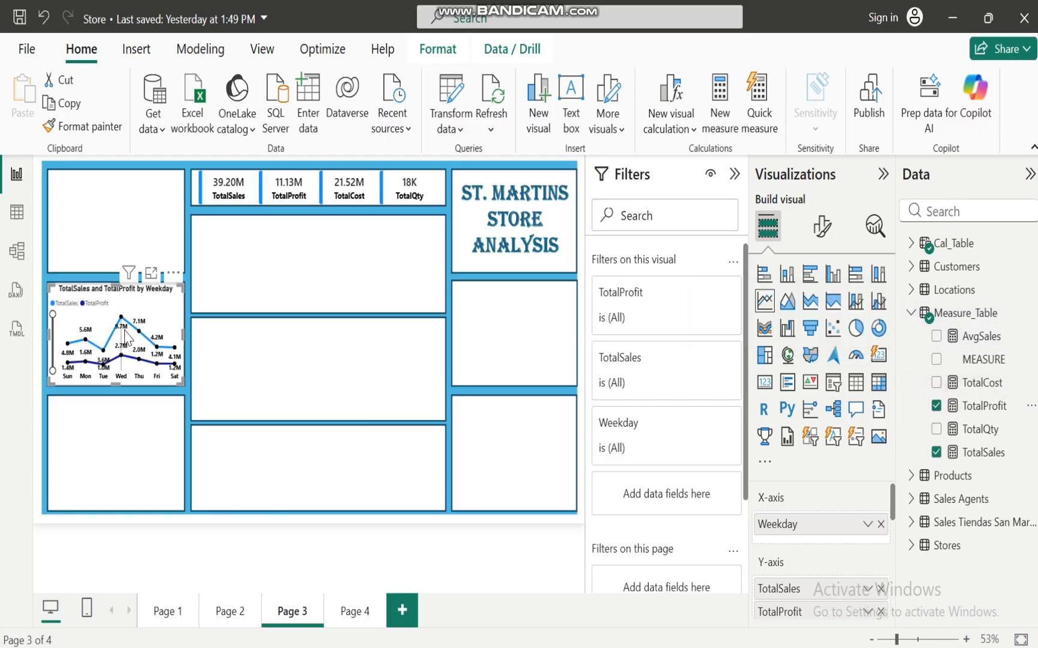
left_click(823, 228)
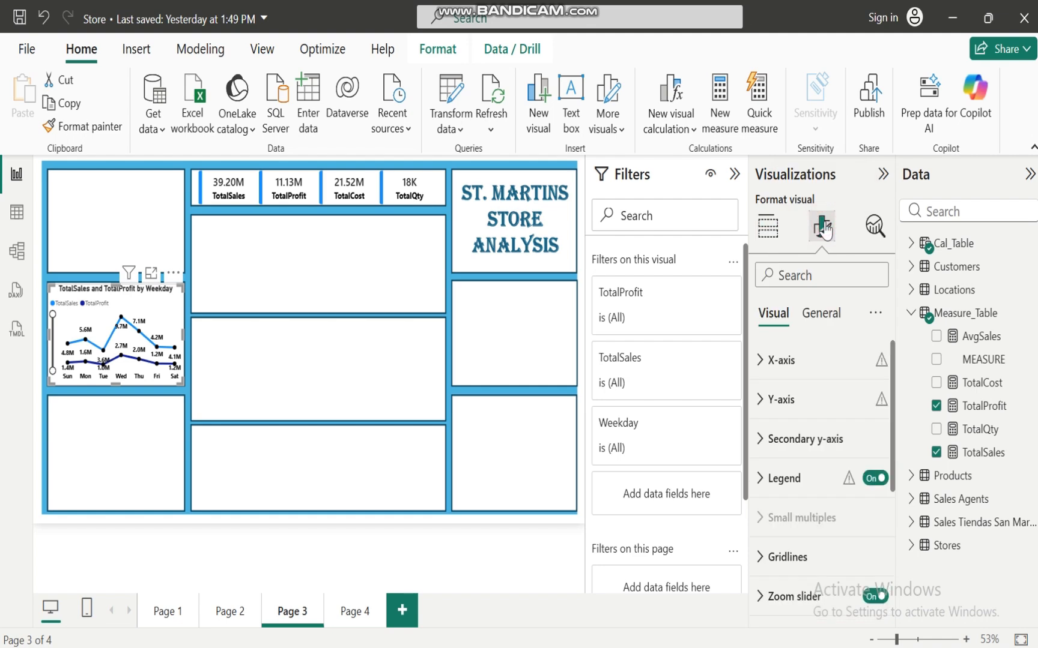
left_click(877, 479)
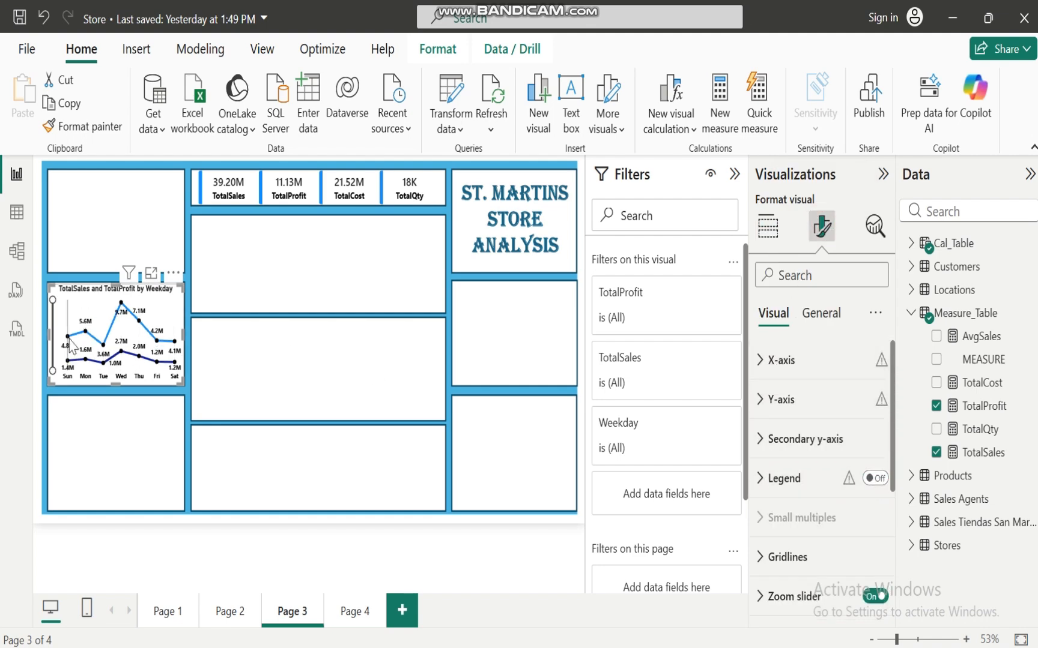
Step: Examine the weekday sales and profit points against the analytical questions in the PowerPoint presentation, ending back in the Power BI report
mouse_move(69, 341)
mouse_move(121, 307)
mouse_move(719, 646)
left_click(802, 600)
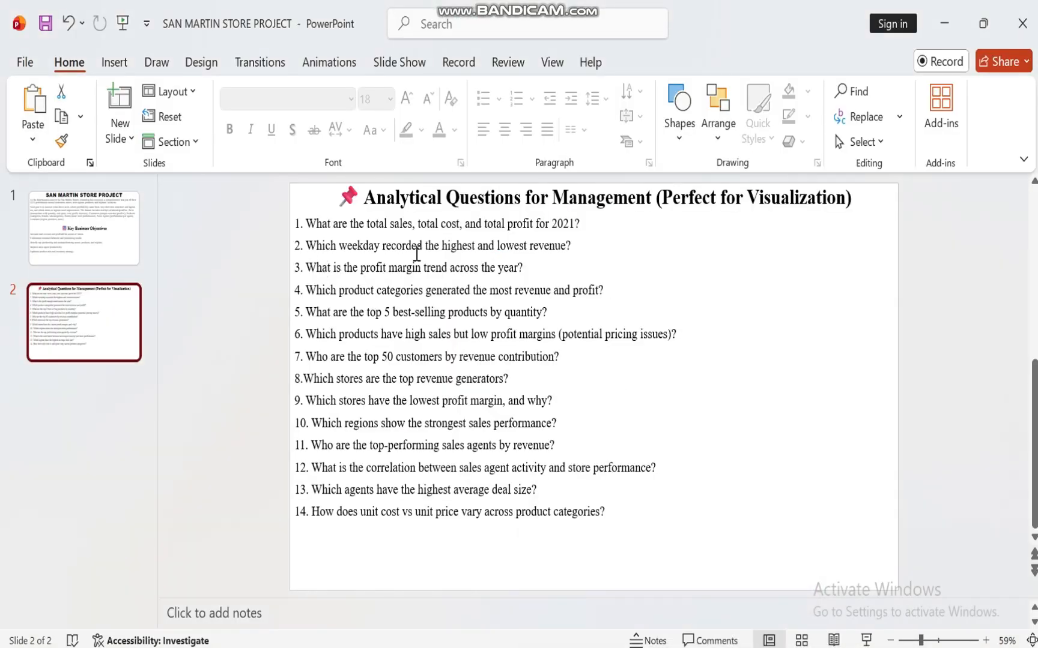
mouse_move(685, 647)
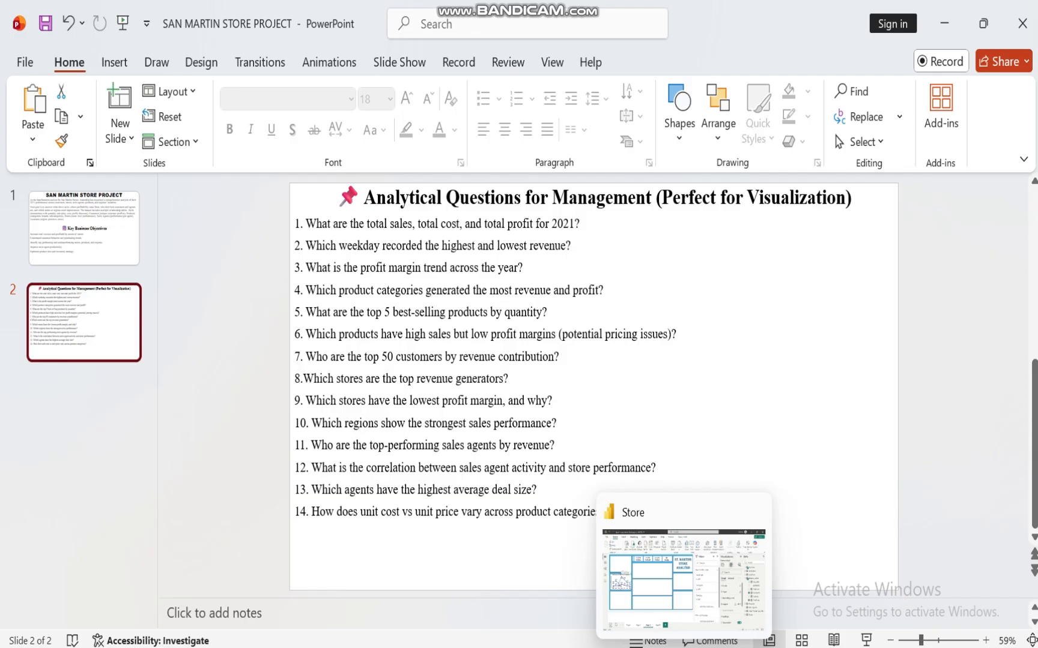
left_click(683, 577)
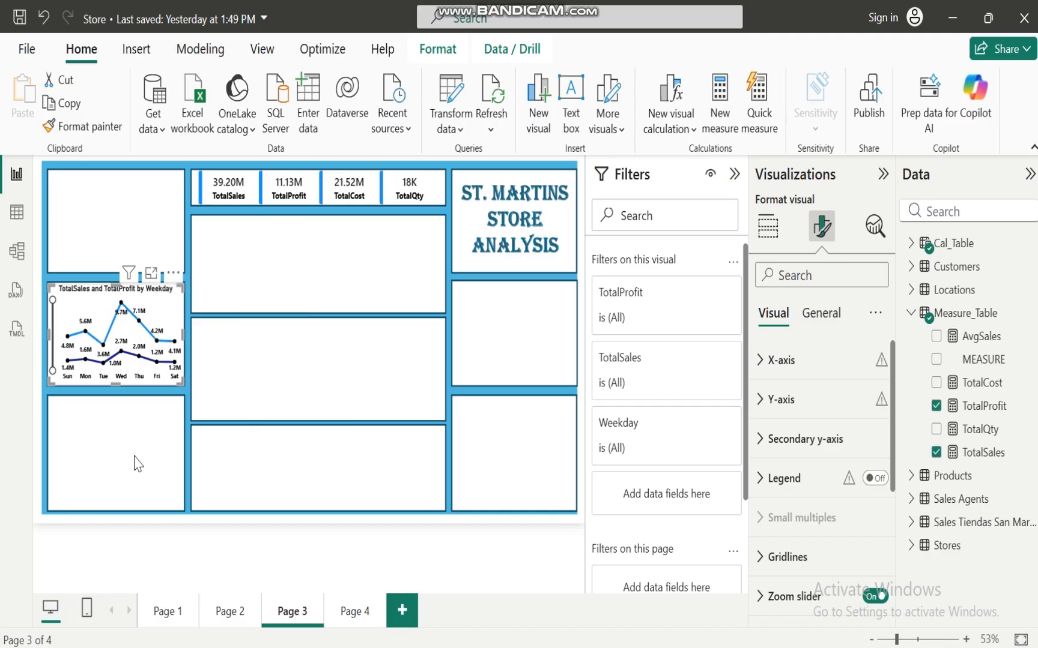
mouse_move(178, 366)
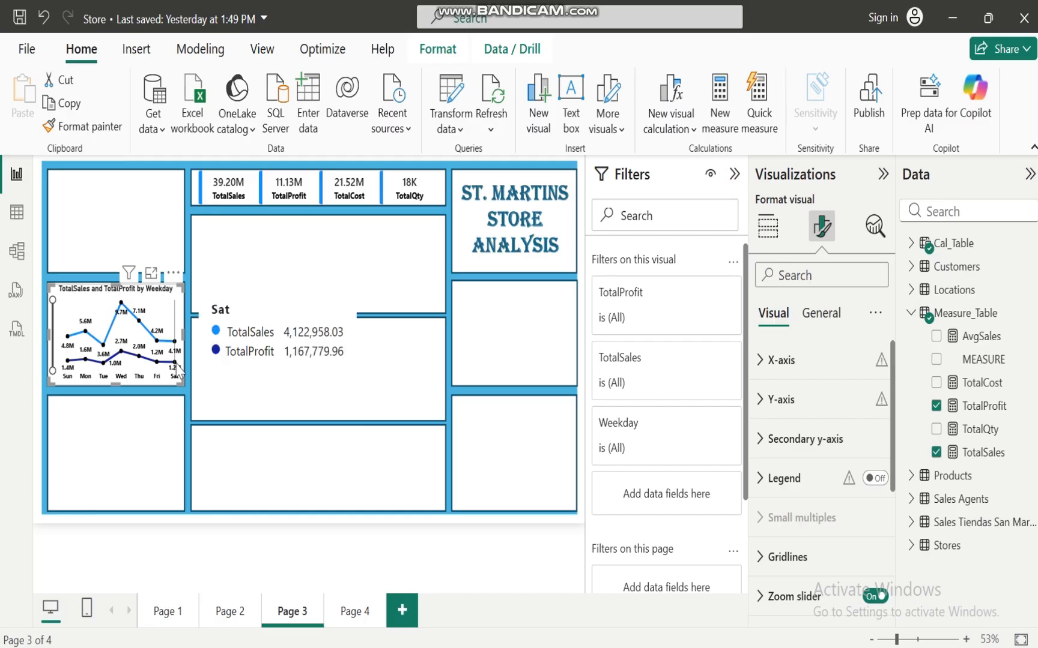
mouse_move(67, 364)
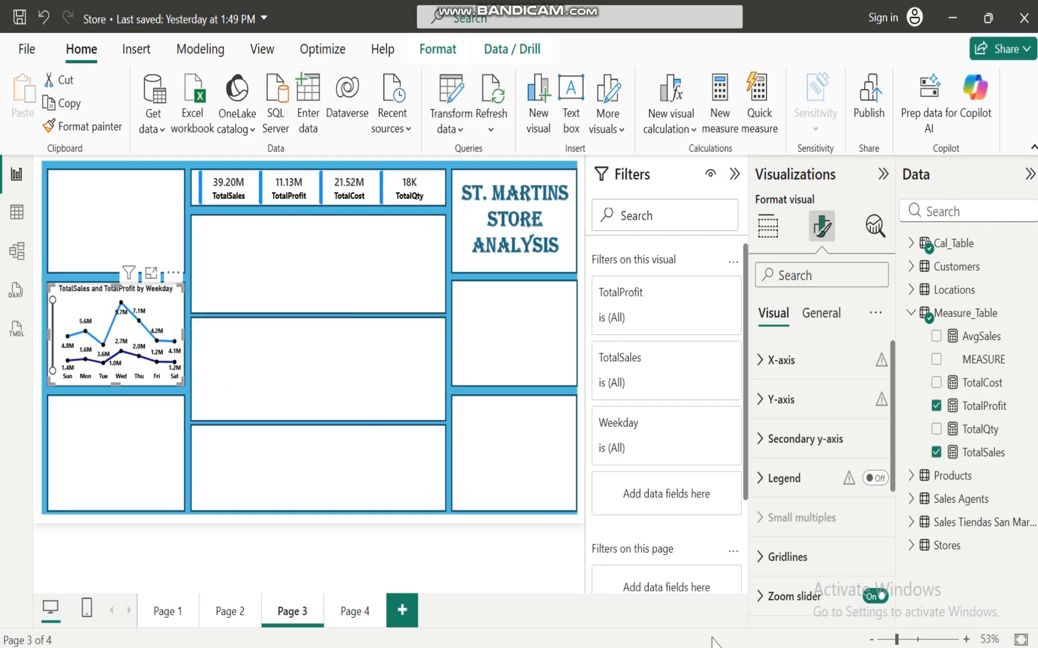
left_click(797, 586)
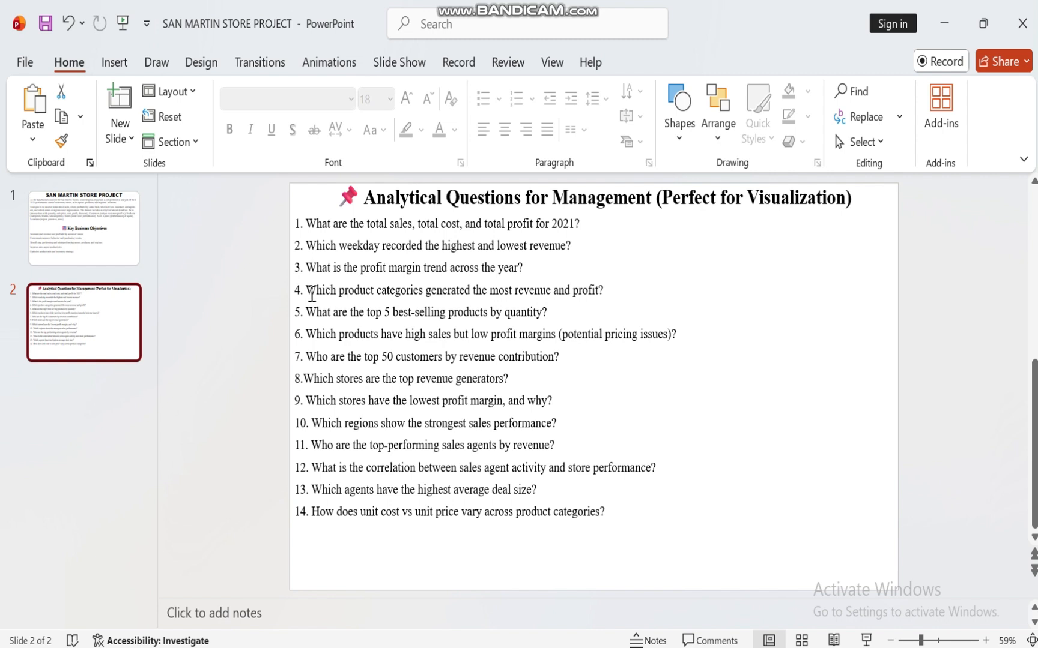
mouse_move(684, 647)
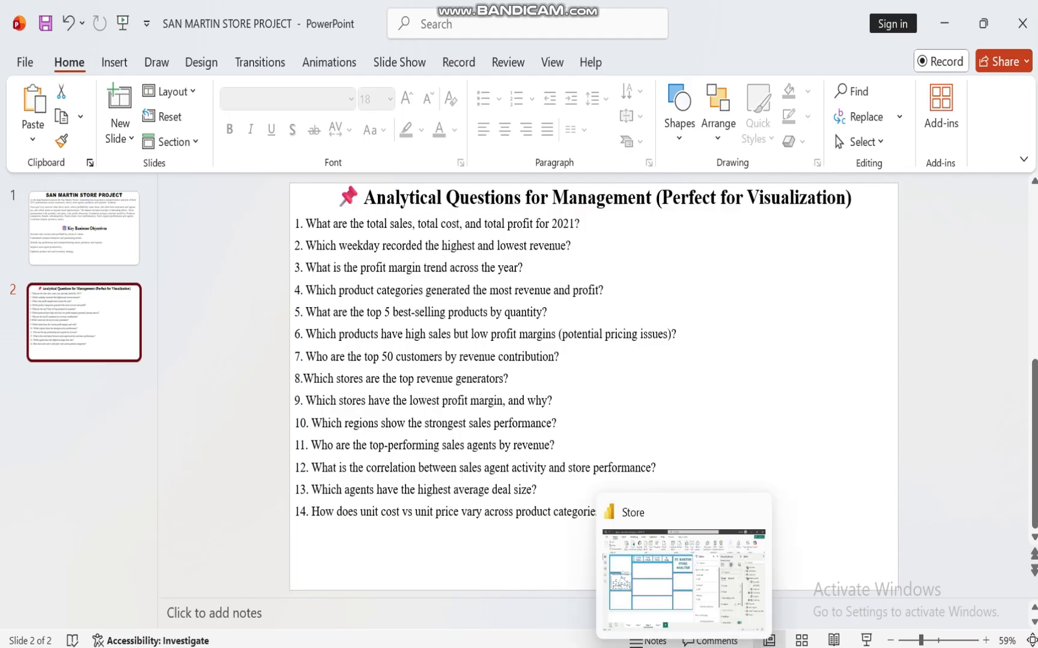
left_click(684, 576)
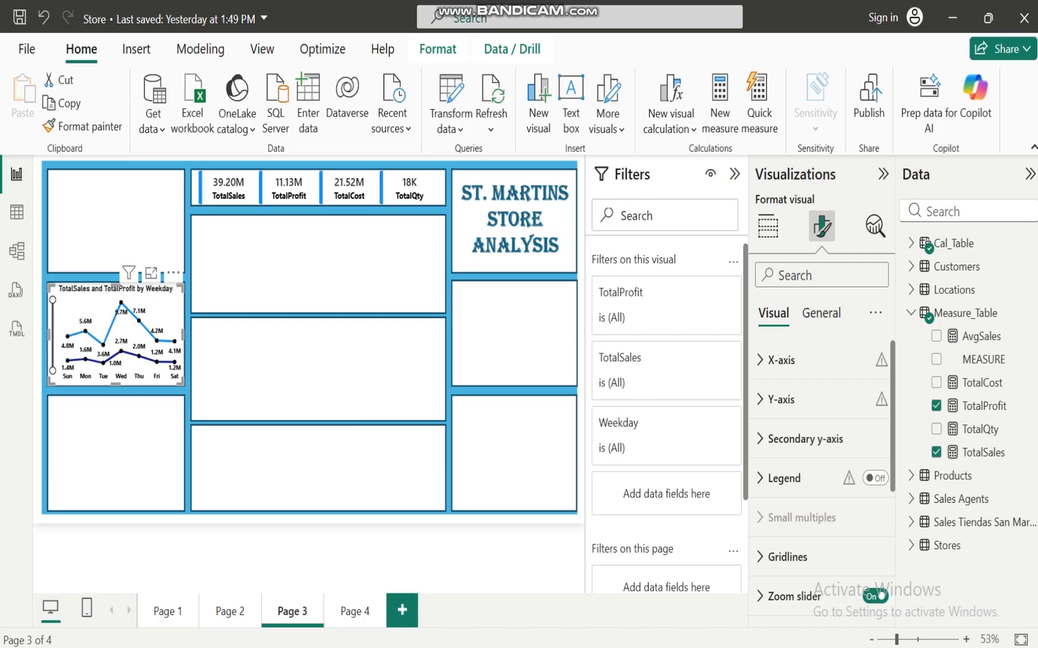
Step: Create a new visual in the first column's lower box with Products Category, TotalSales and TotalProfit
left_click(433, 484)
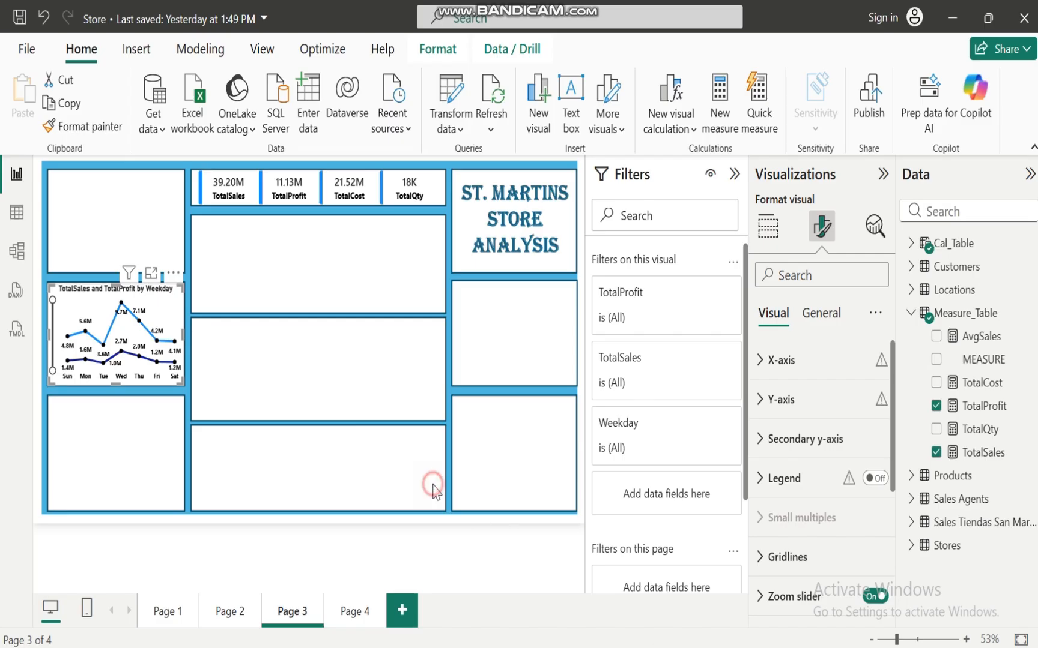
left_click(914, 314)
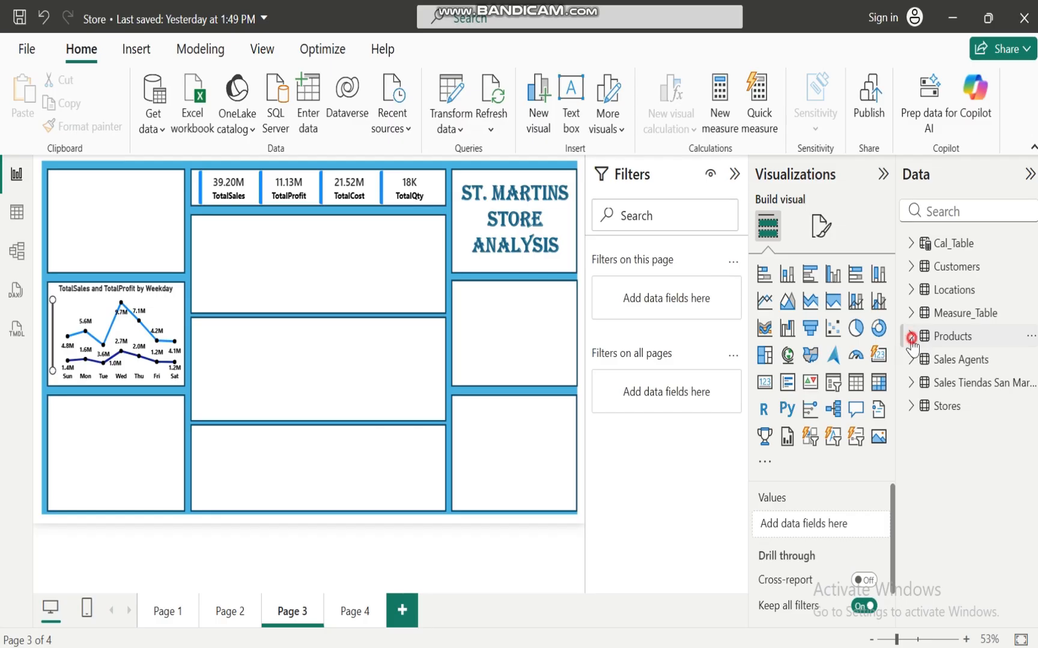
left_click(911, 337)
left_click(936, 407)
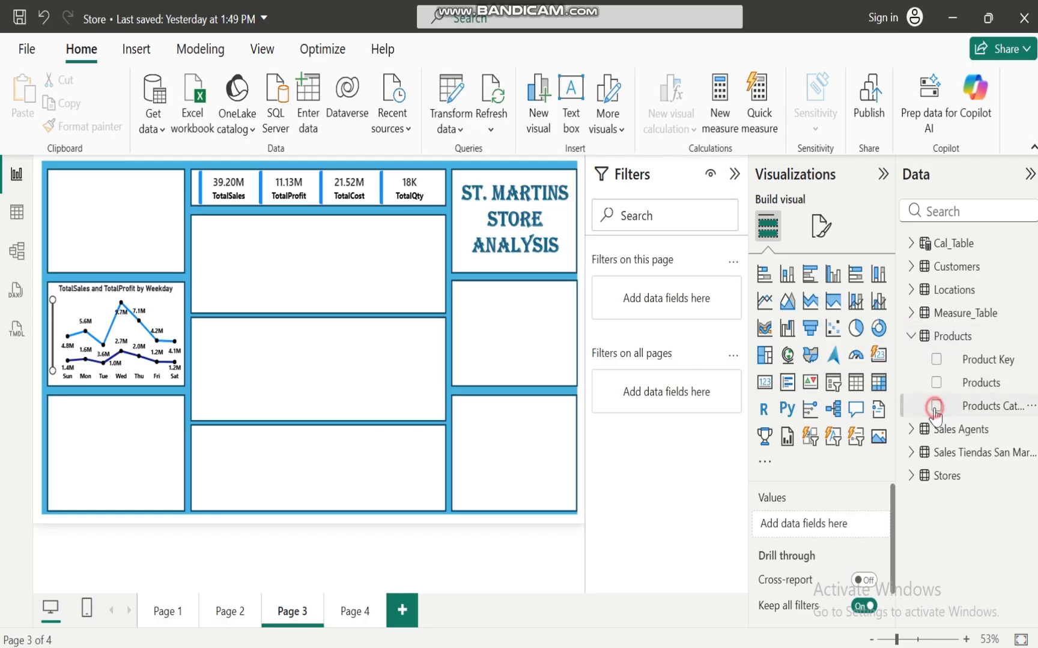
left_click(911, 337)
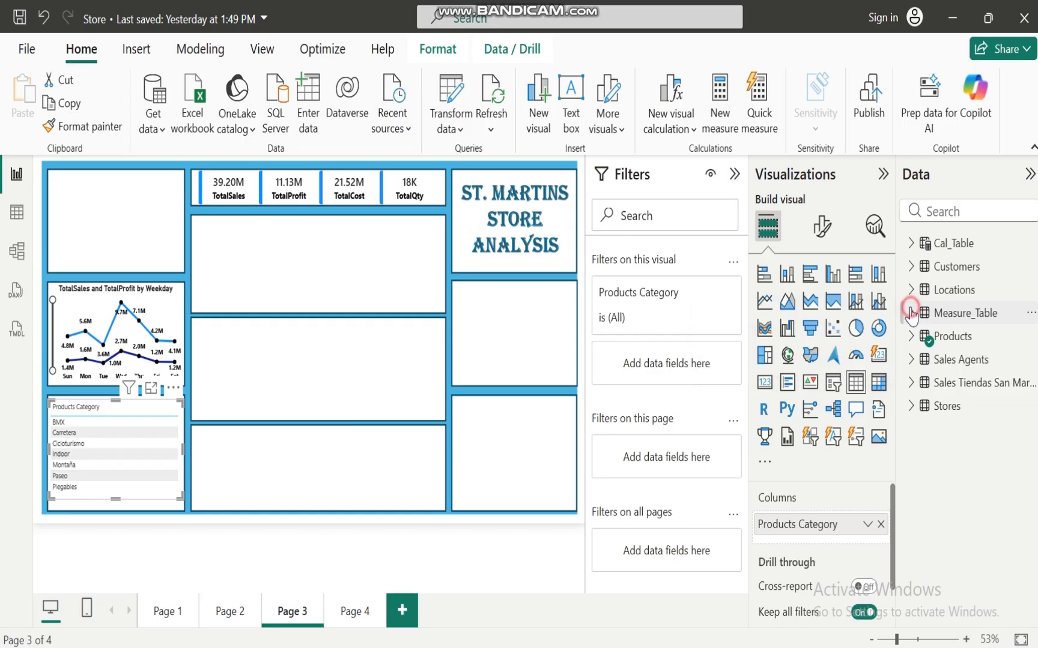
left_click(911, 314)
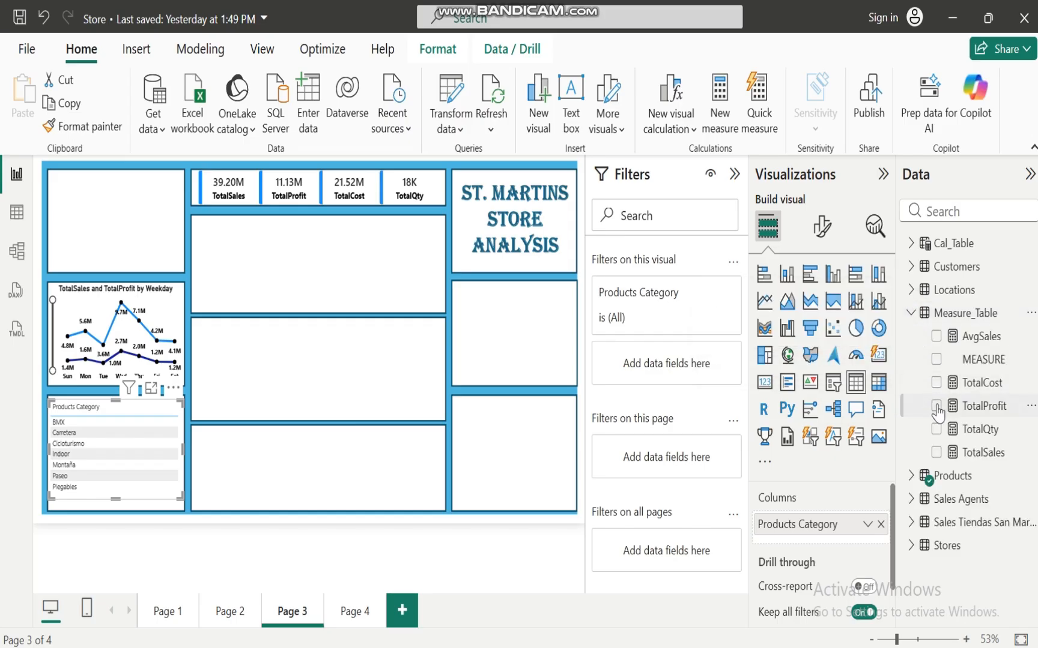
left_click(936, 452)
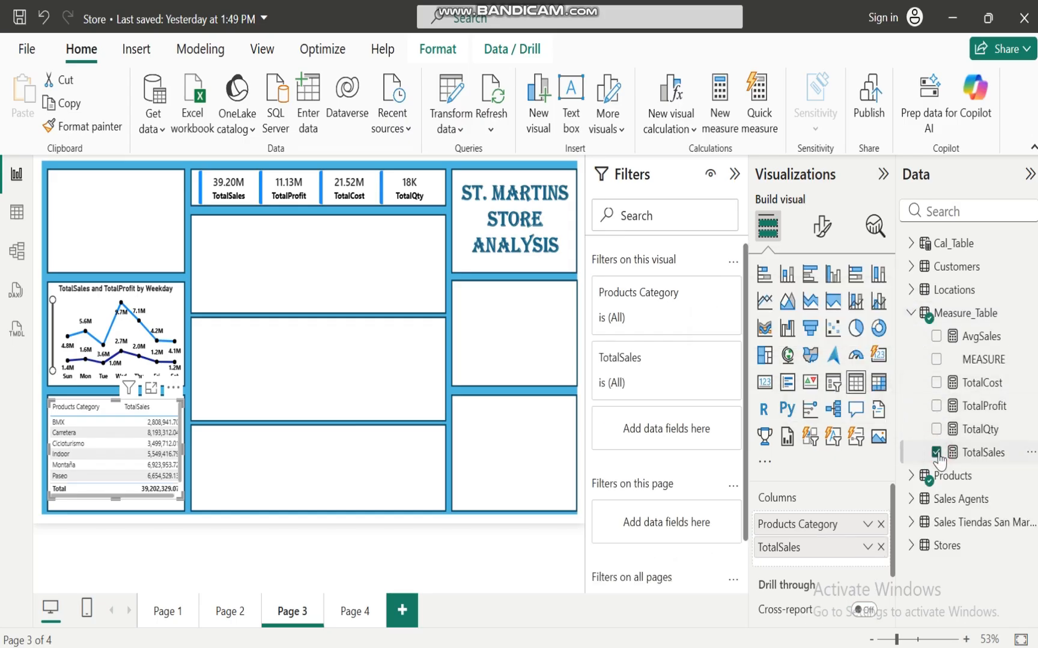
left_click(936, 406)
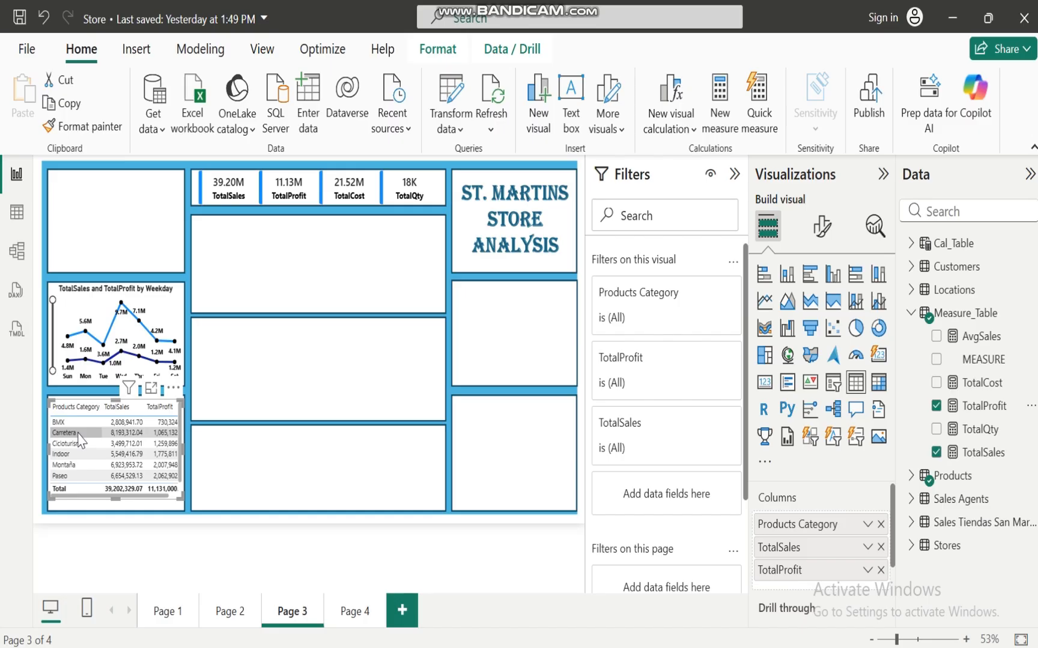
Step: Convert the product category table to a line and stacked column chart, with TotalSales as columns and TotalProfit on the line y-axis
left_click(857, 302)
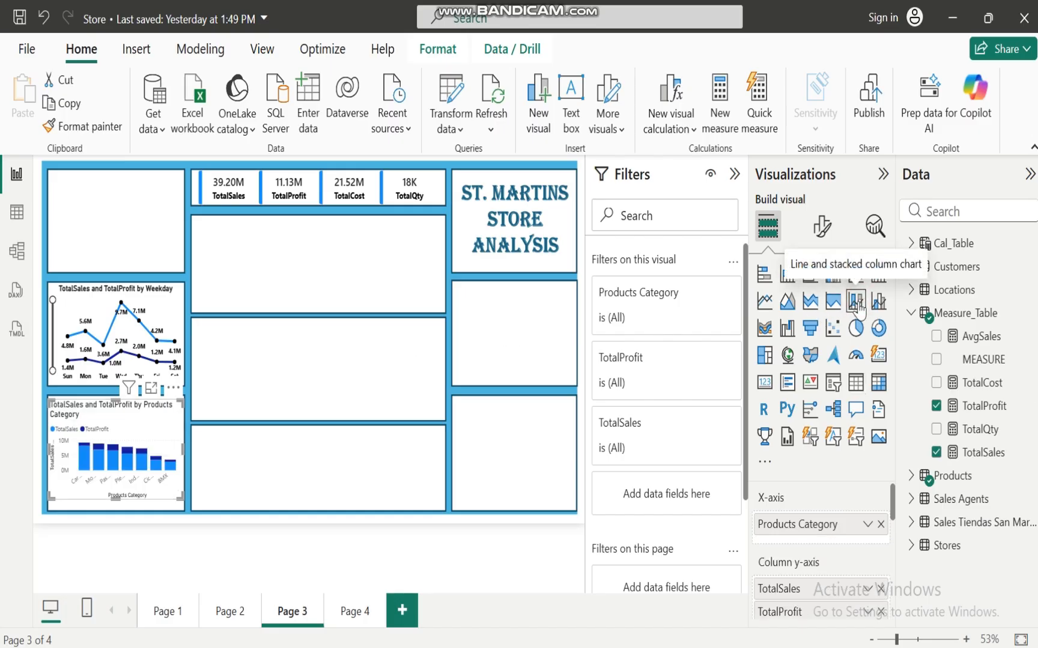
left_click(879, 302)
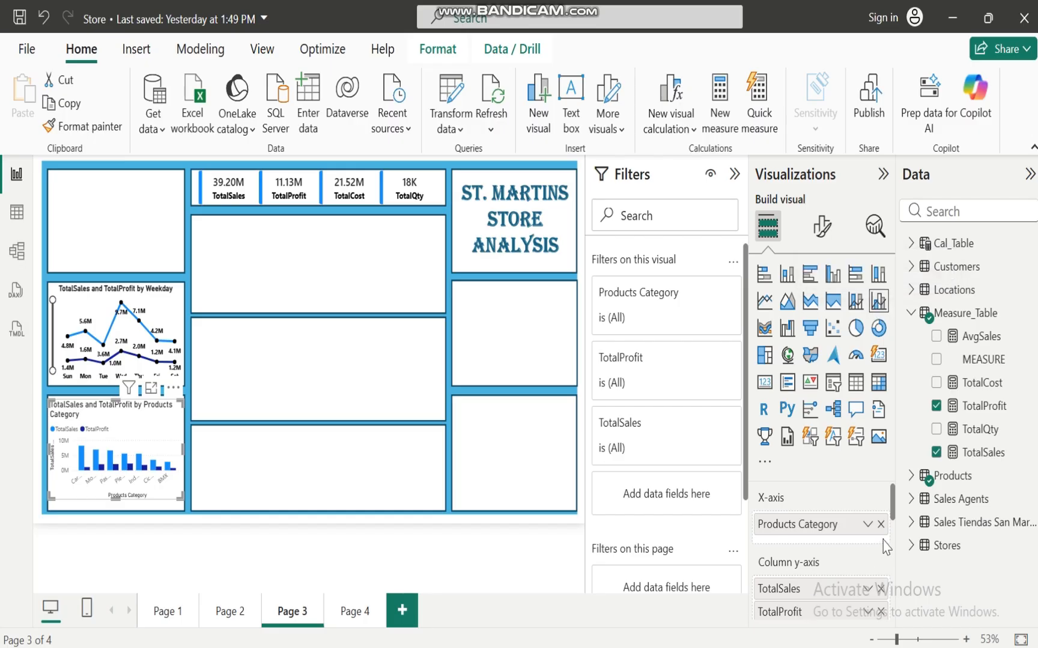
left_click(856, 303)
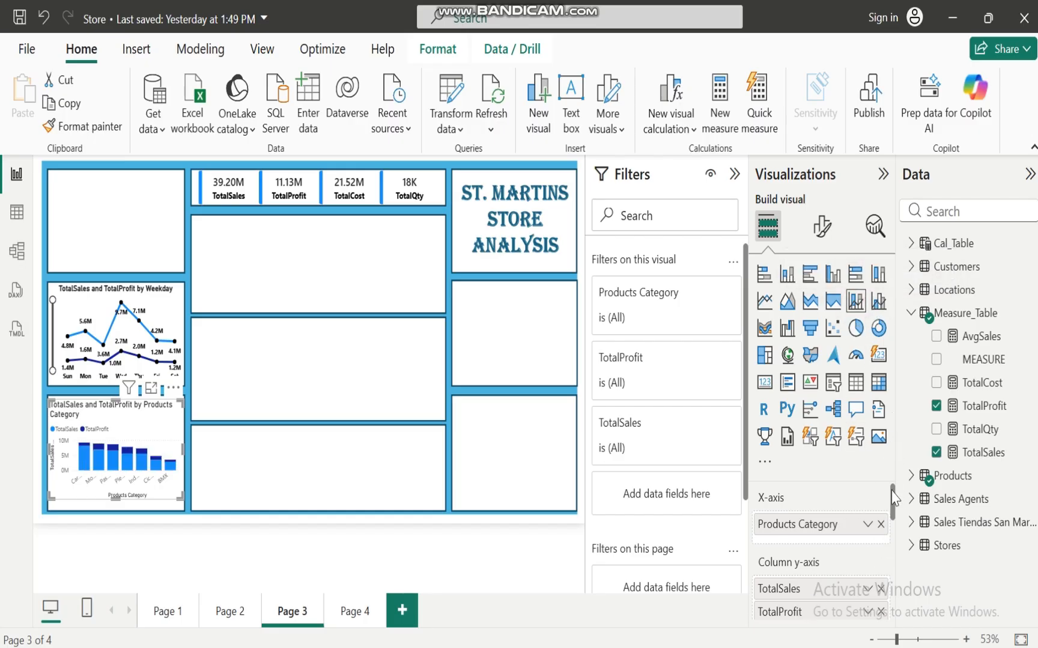
mouse_move(892, 499)
left_mouse_down()
mouse_move(893, 532)
mouse_move(885, 507)
left_mouse_up()
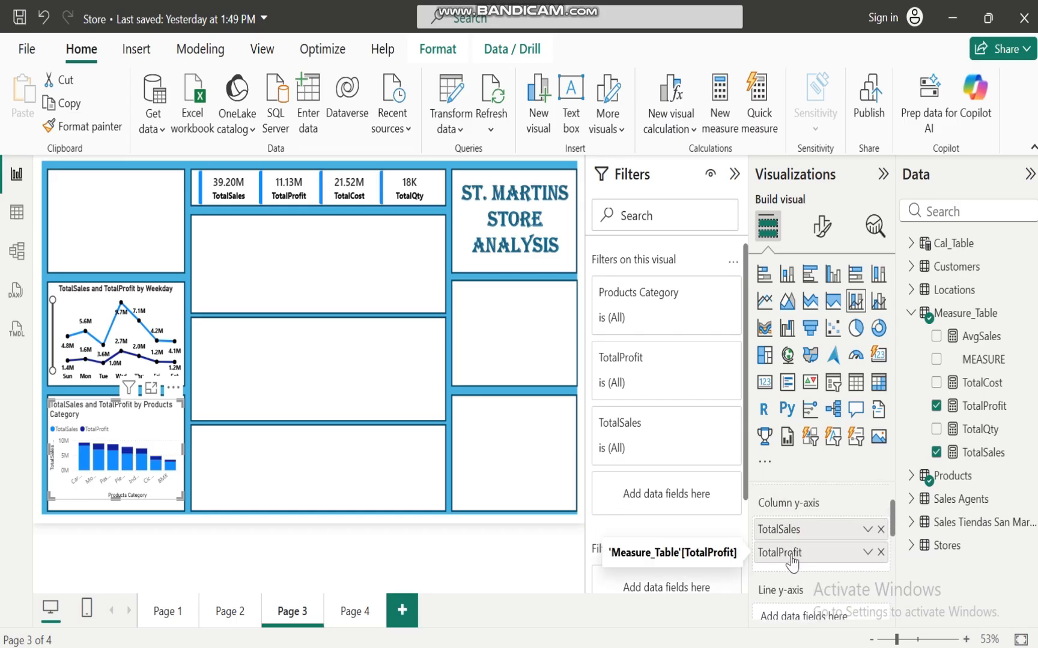
left_click_drag(791, 559, 795, 614)
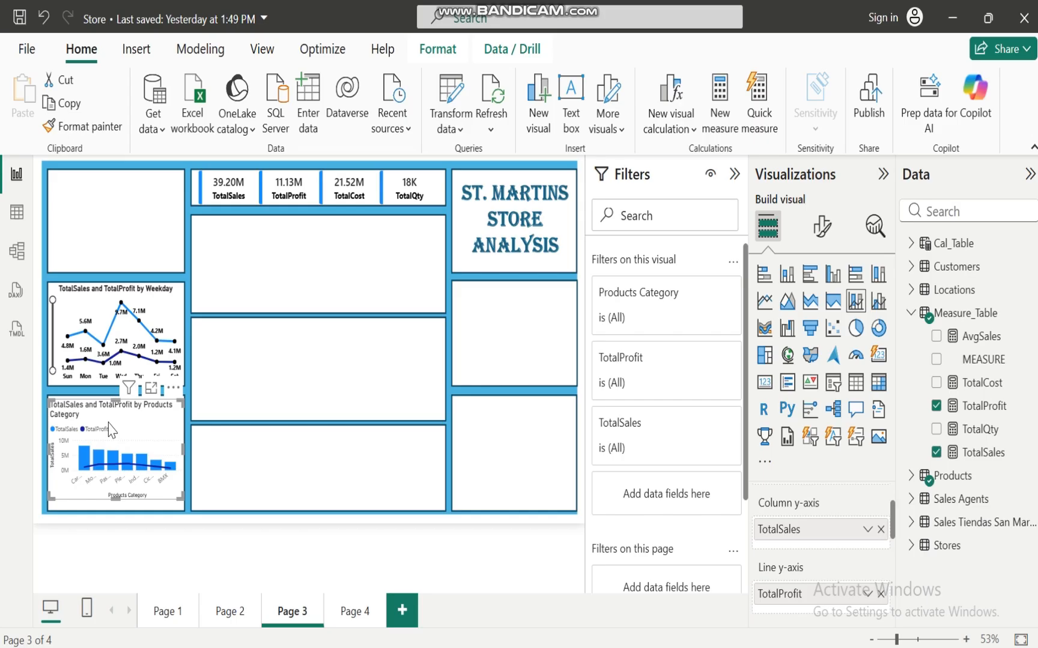
Step: Make the product category chart's x-axis labels bold and black, and turn off the x-axis title
left_click(824, 232)
left_click(760, 360)
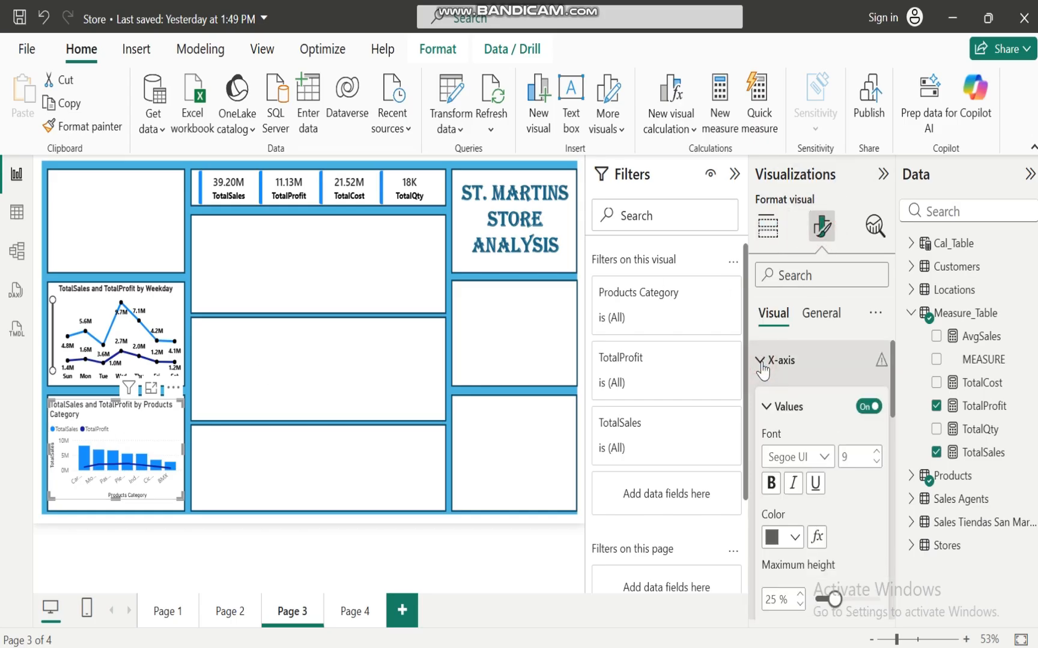
left_click(772, 484)
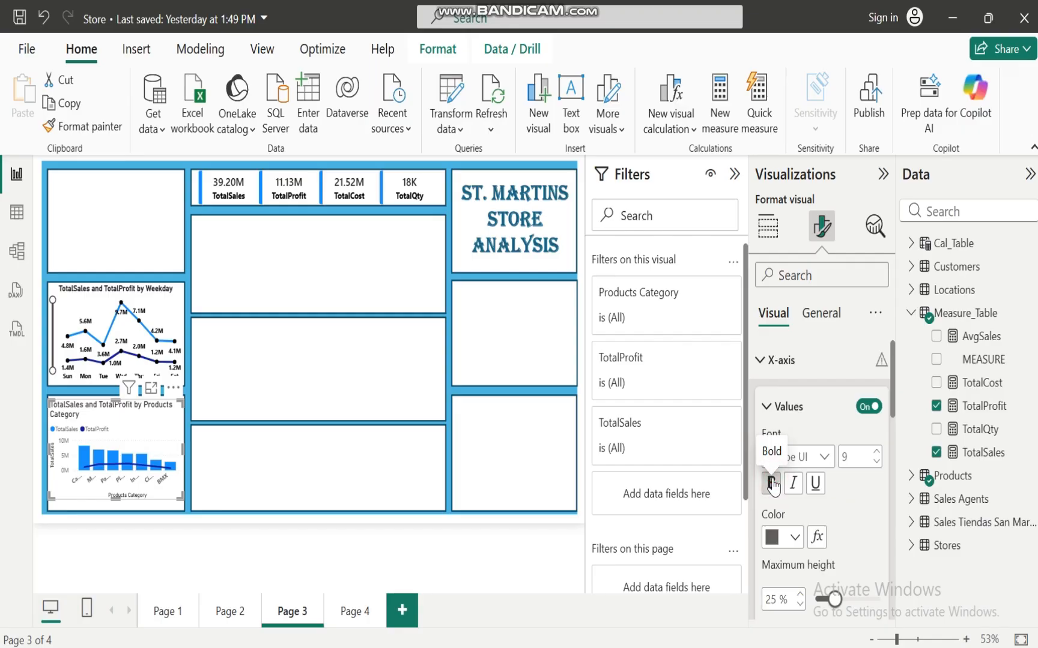
left_click(797, 537)
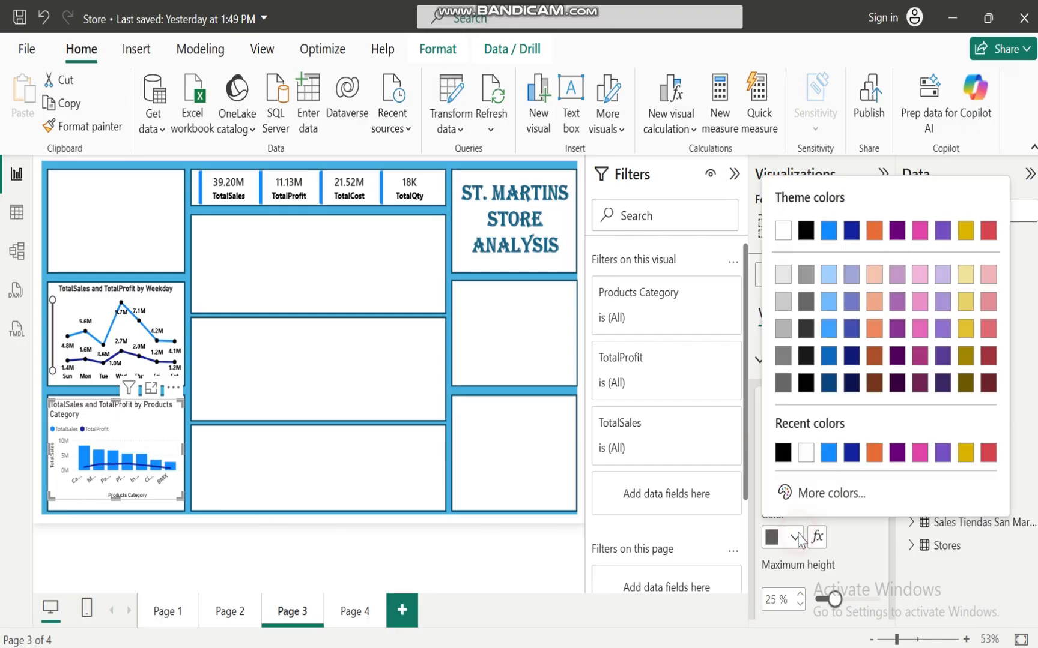
left_click(785, 455)
left_click(876, 451)
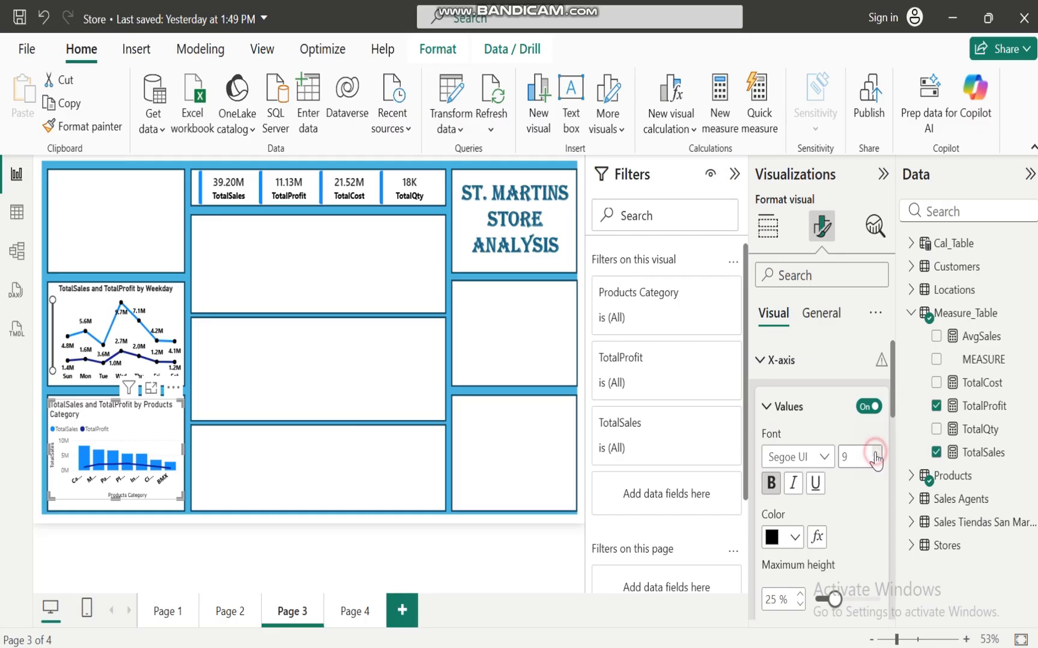
left_click_drag(893, 406, 899, 478)
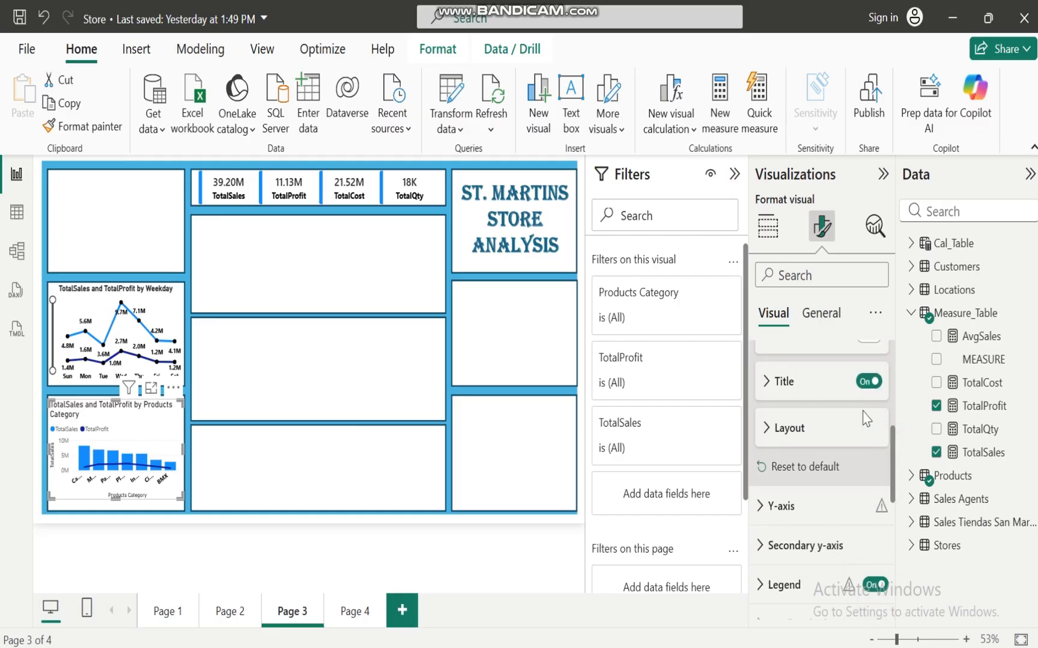
left_click(863, 382)
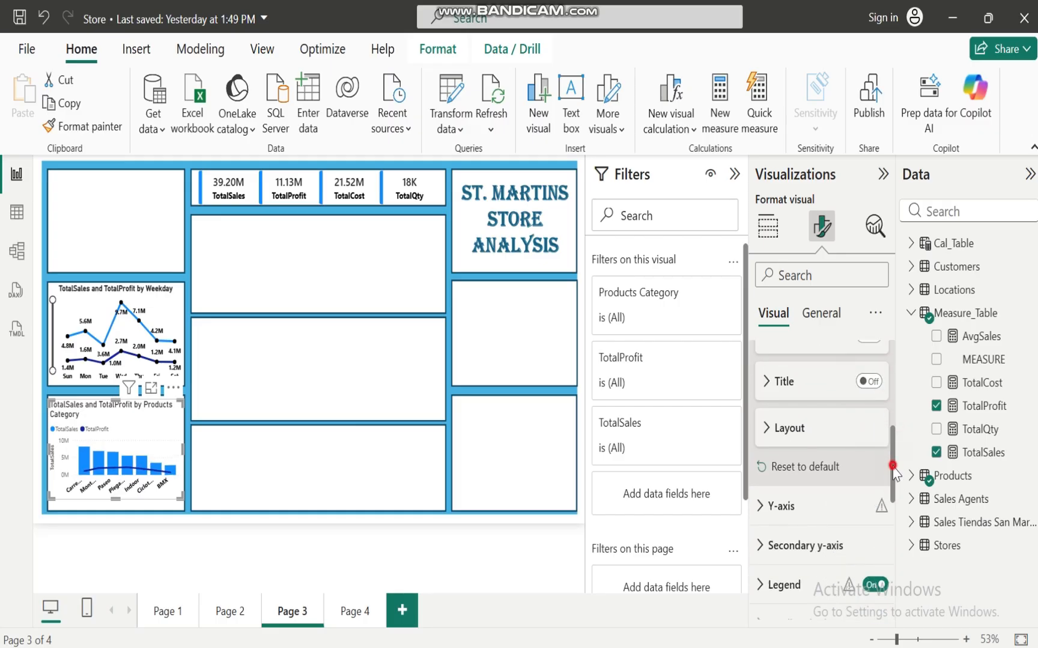
left_click_drag(893, 466, 893, 390)
left_click(753, 361)
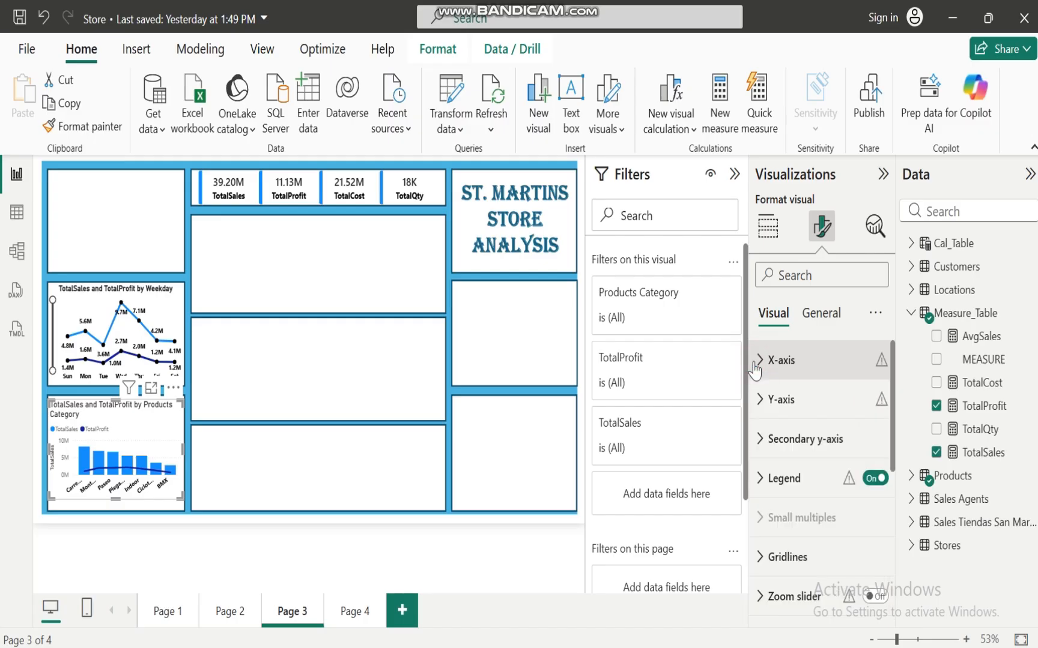
Step: Turn off the y-axis values, the y-axis title and the legend on the product category chart
left_click(759, 400)
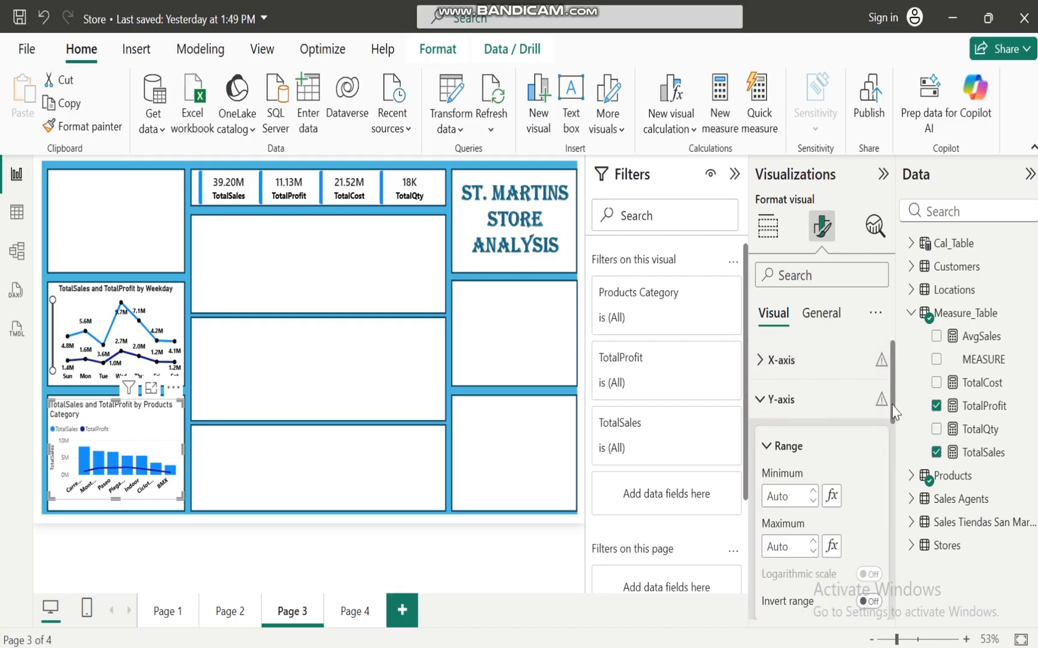
left_click_drag(893, 409, 894, 463)
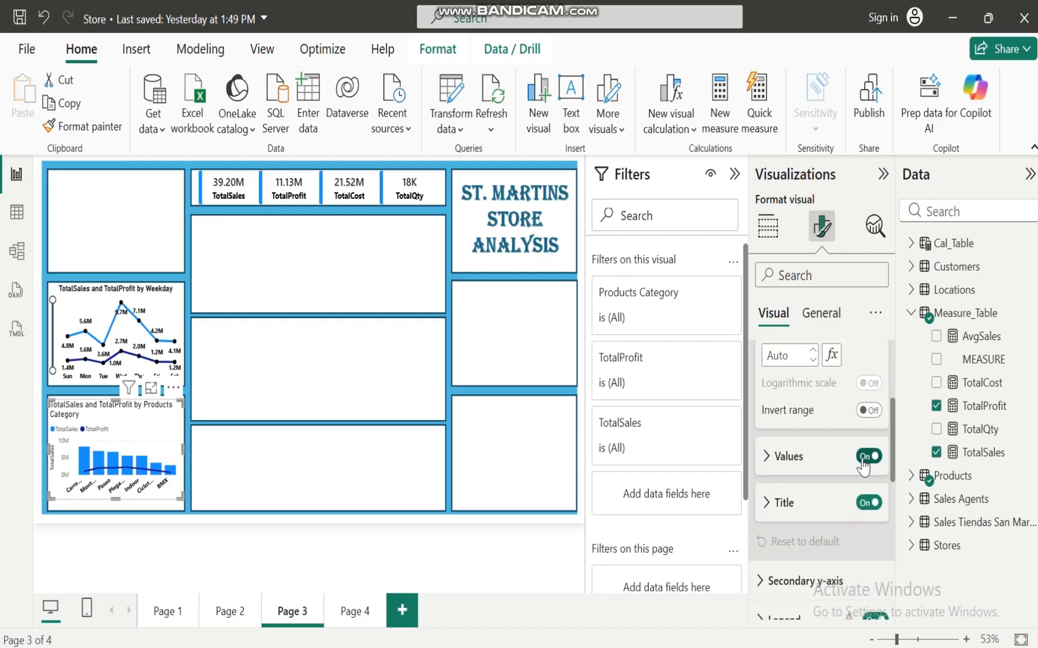
left_click(864, 458)
left_click(865, 504)
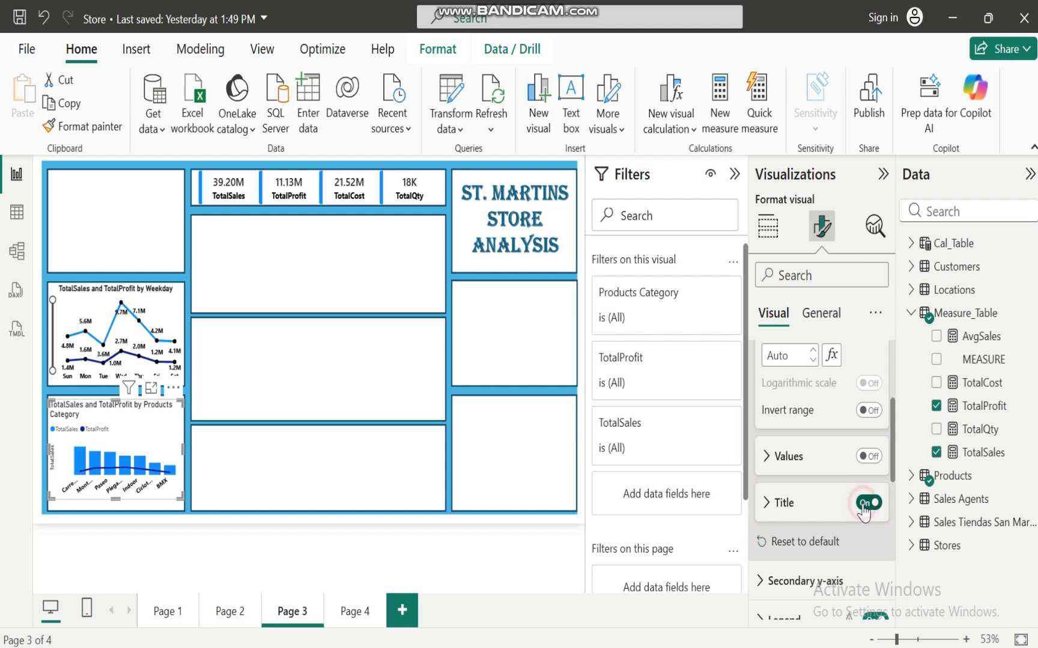
left_click_drag(893, 469, 893, 420)
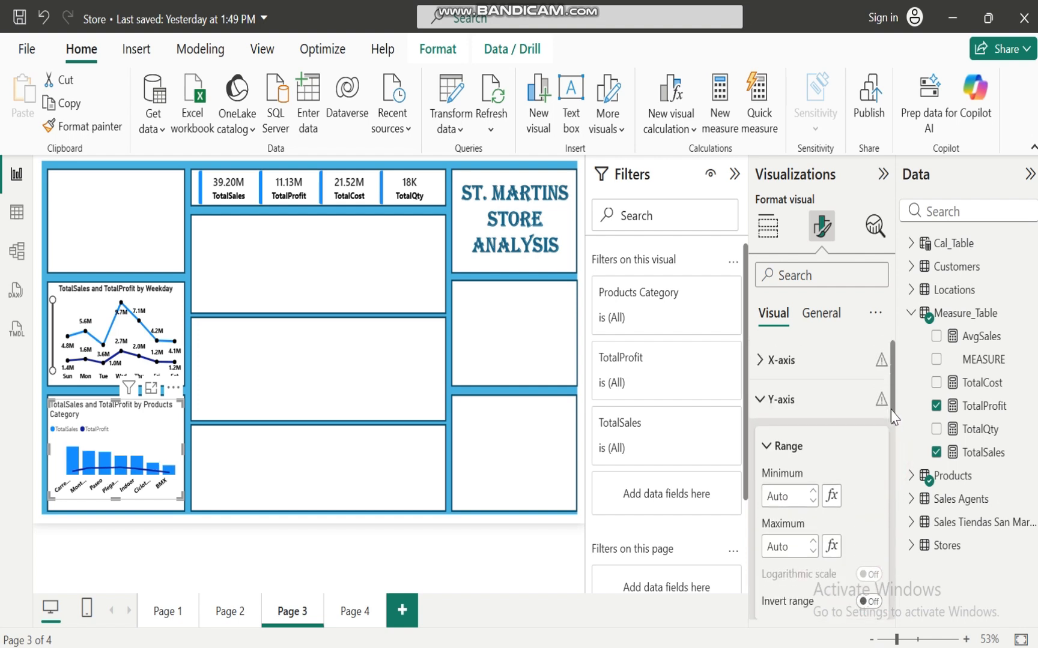
left_click(761, 402)
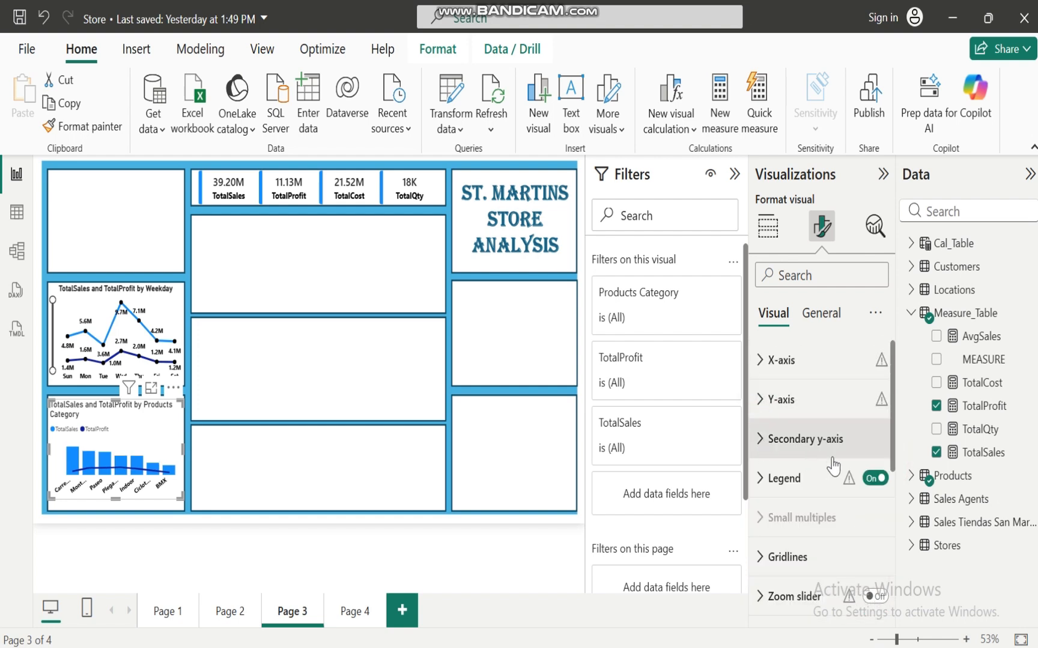
left_click(871, 479)
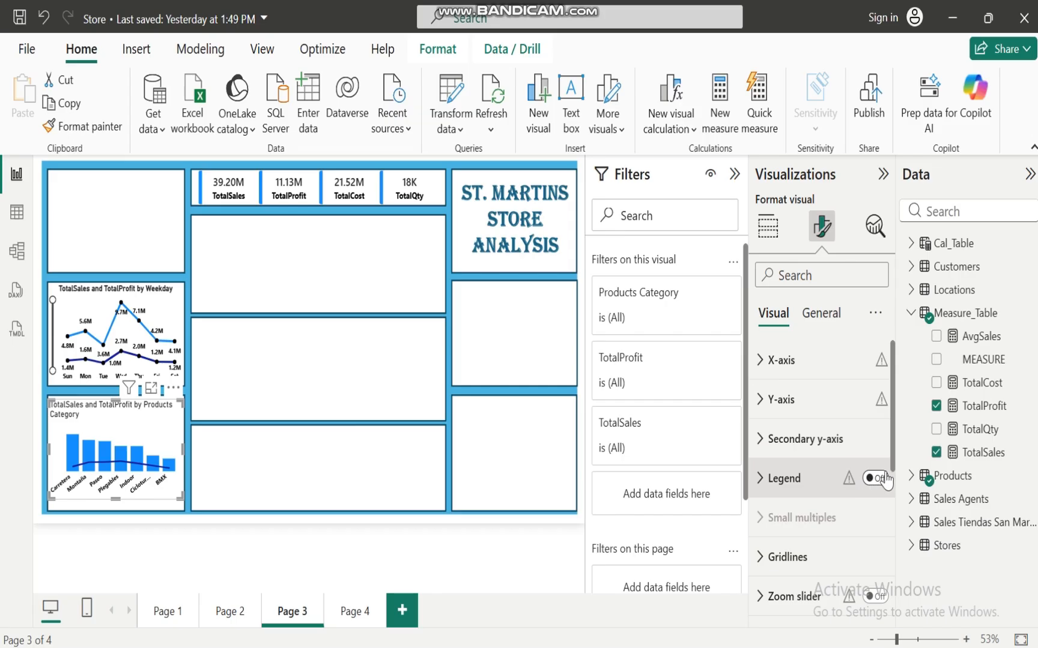
Step: Set the TotalProfit line's color to black in the product category chart
left_click_drag(894, 430, 898, 544)
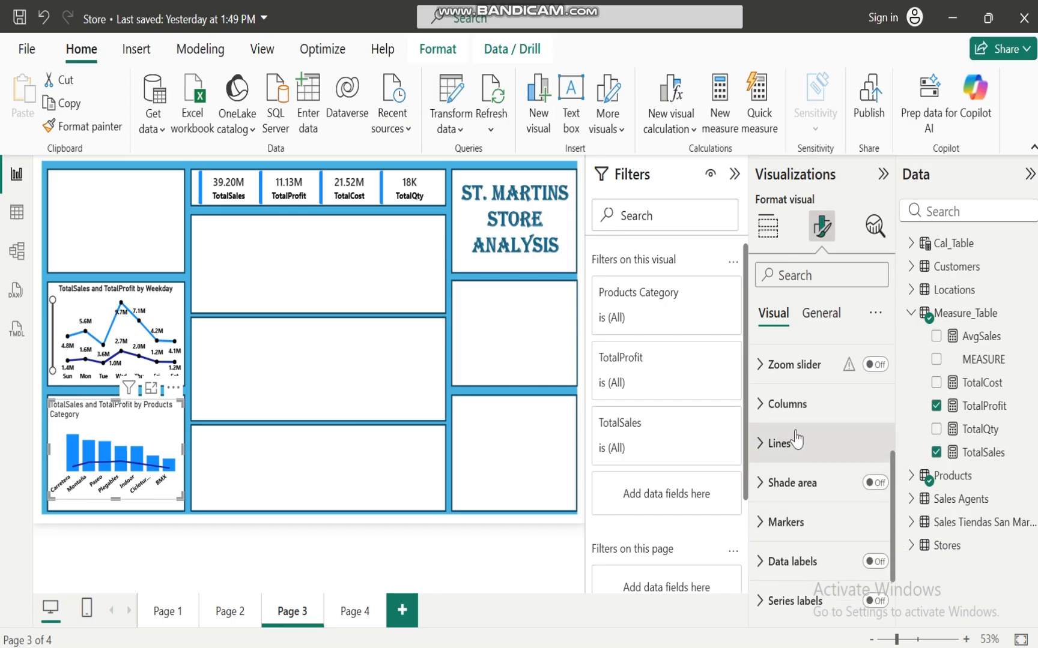
left_click(761, 447)
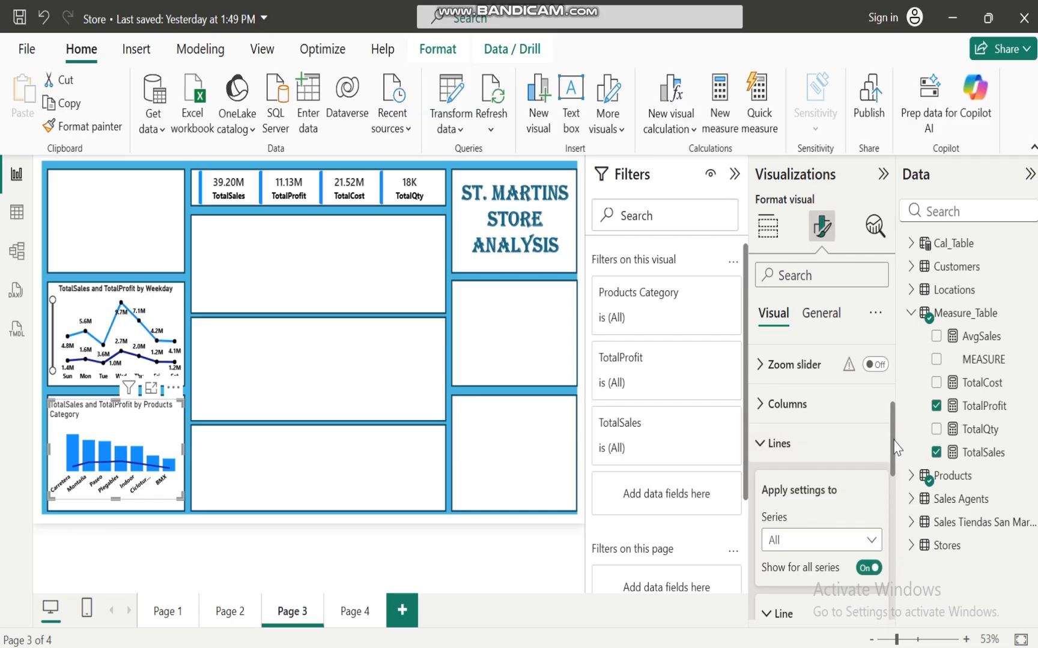
left_click_drag(895, 448, 884, 593)
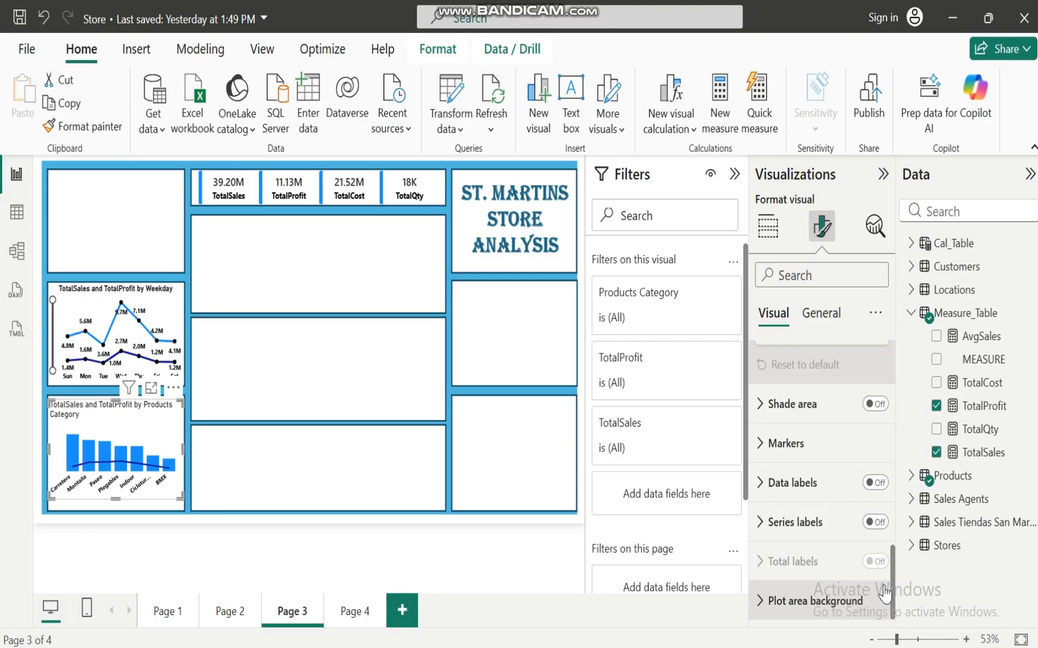
scroll(892, 579, "up", 2)
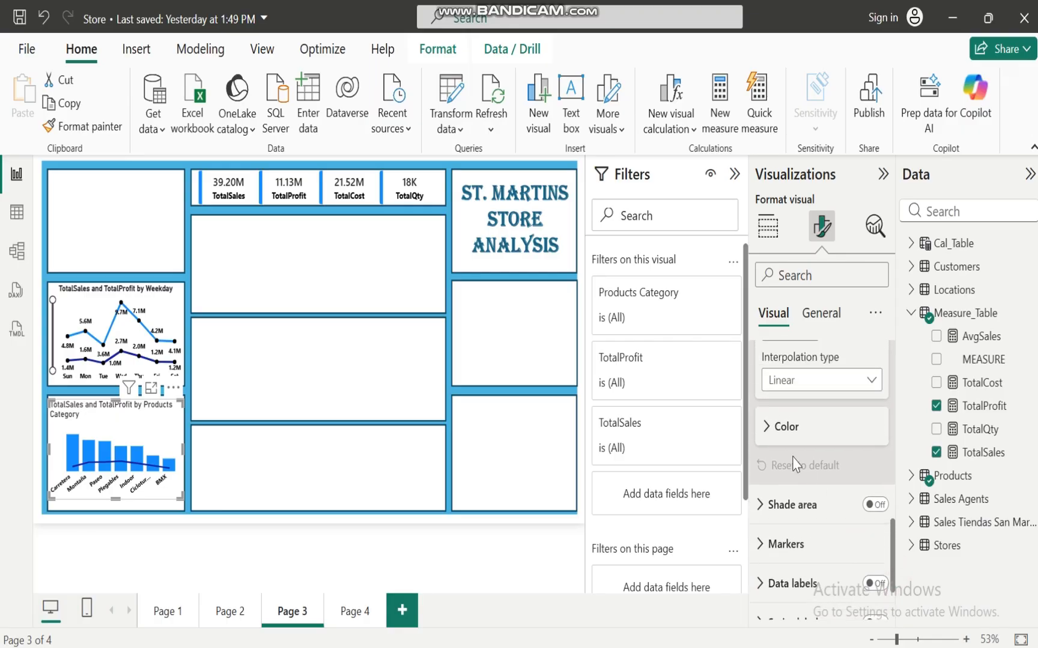
left_click(767, 427)
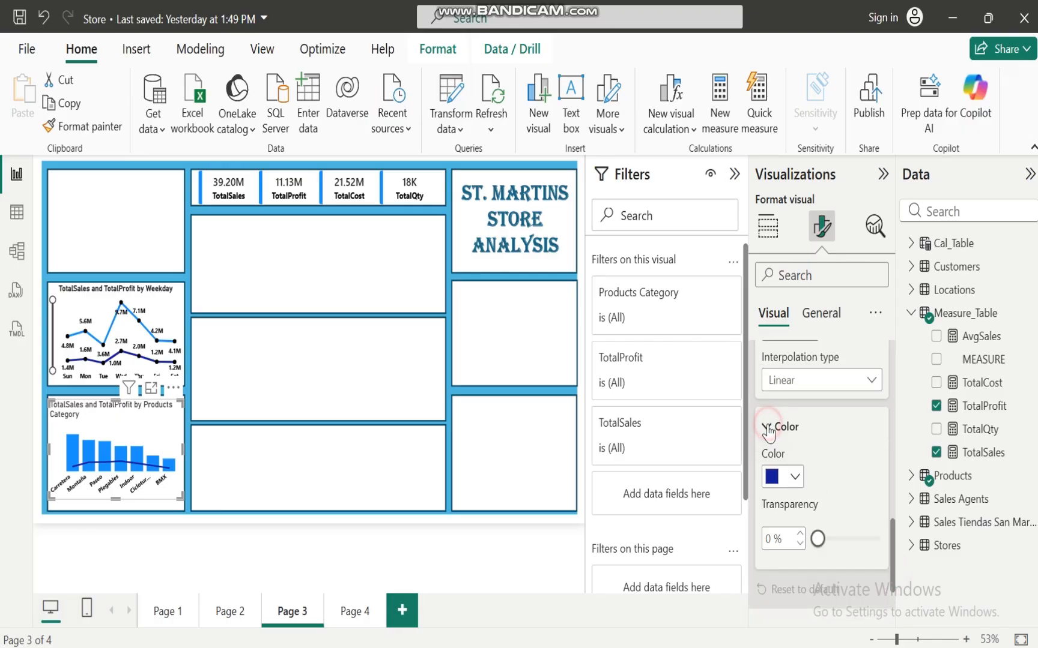
left_click(795, 477)
left_click(783, 392)
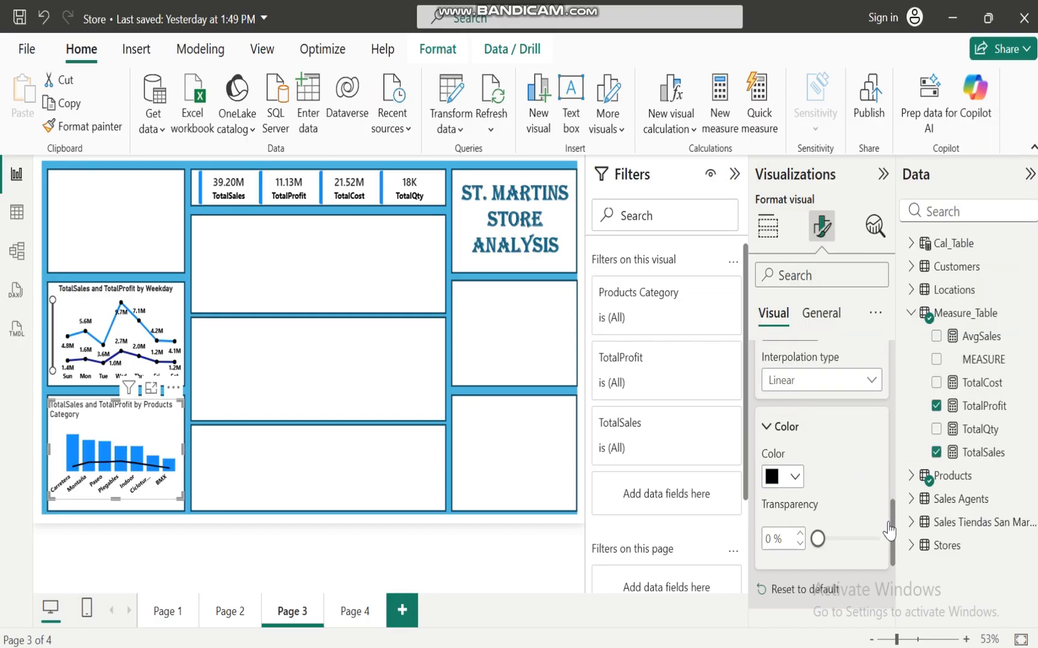
scroll(882, 535, "up", 5)
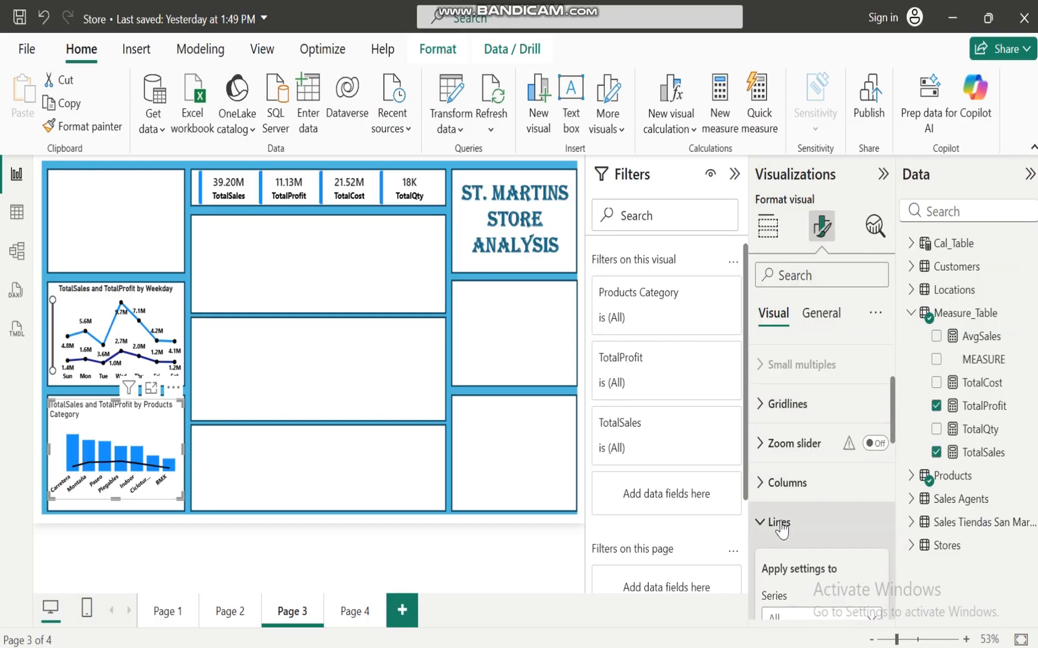
left_click(771, 523)
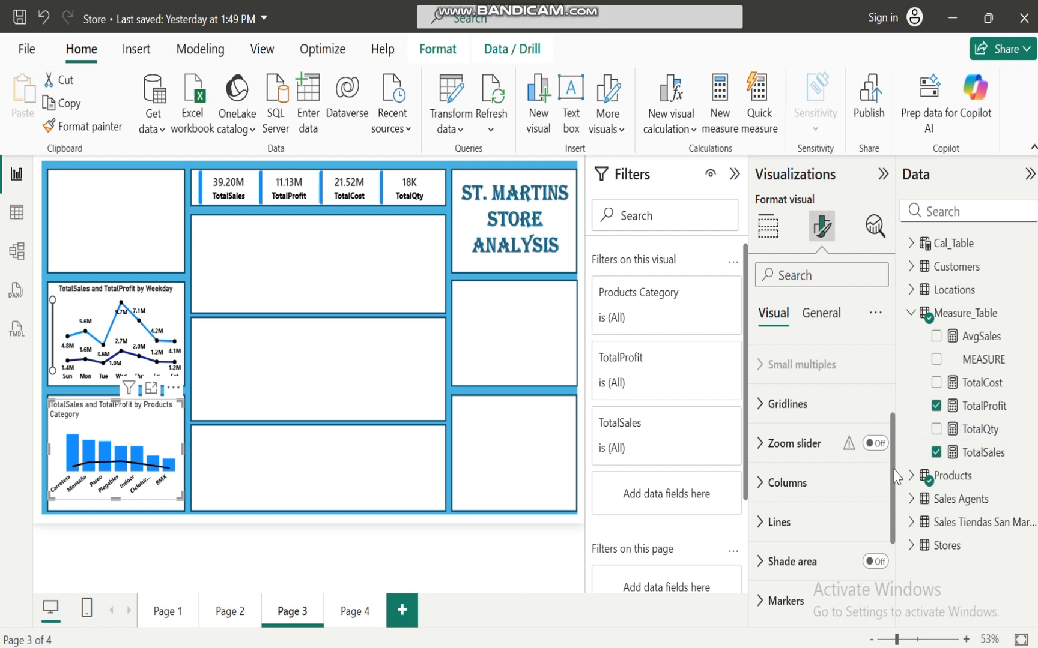
Step: Show markers for all categories on the product category chart's profit line
left_click_drag(893, 468, 894, 541)
left_click(758, 447)
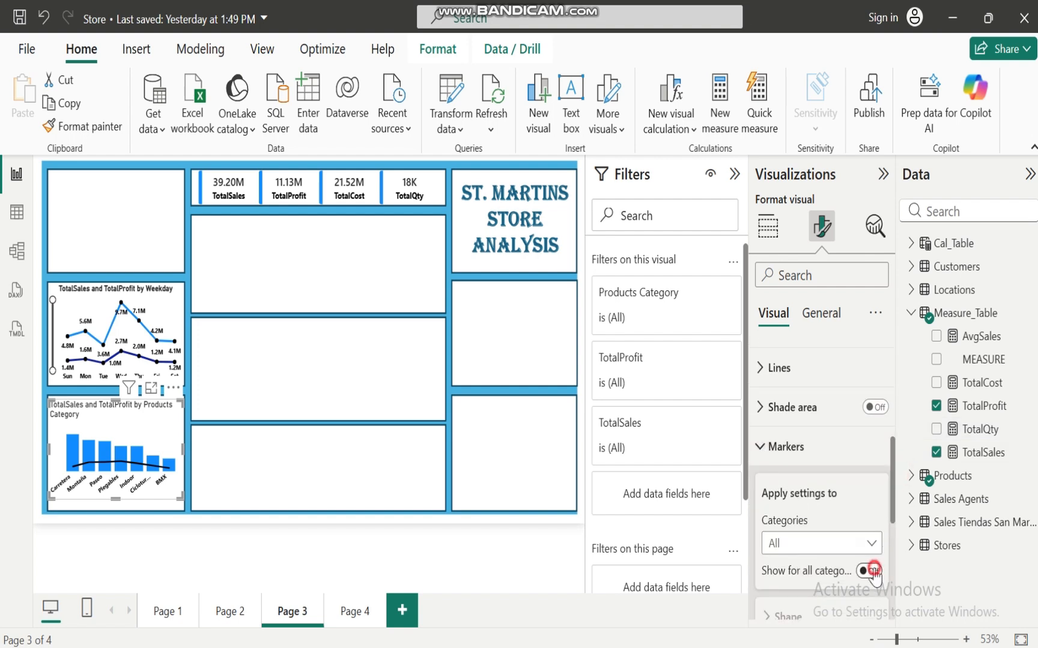
left_click(872, 571)
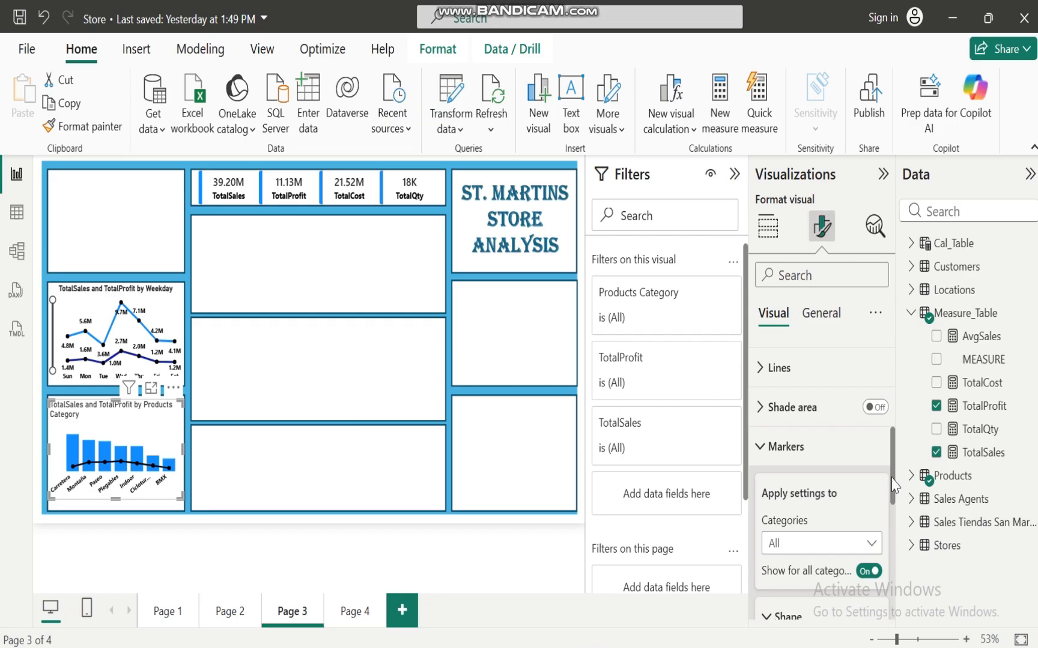
Step: Try showing data labels on the product category chart
left_click_drag(892, 478, 891, 622)
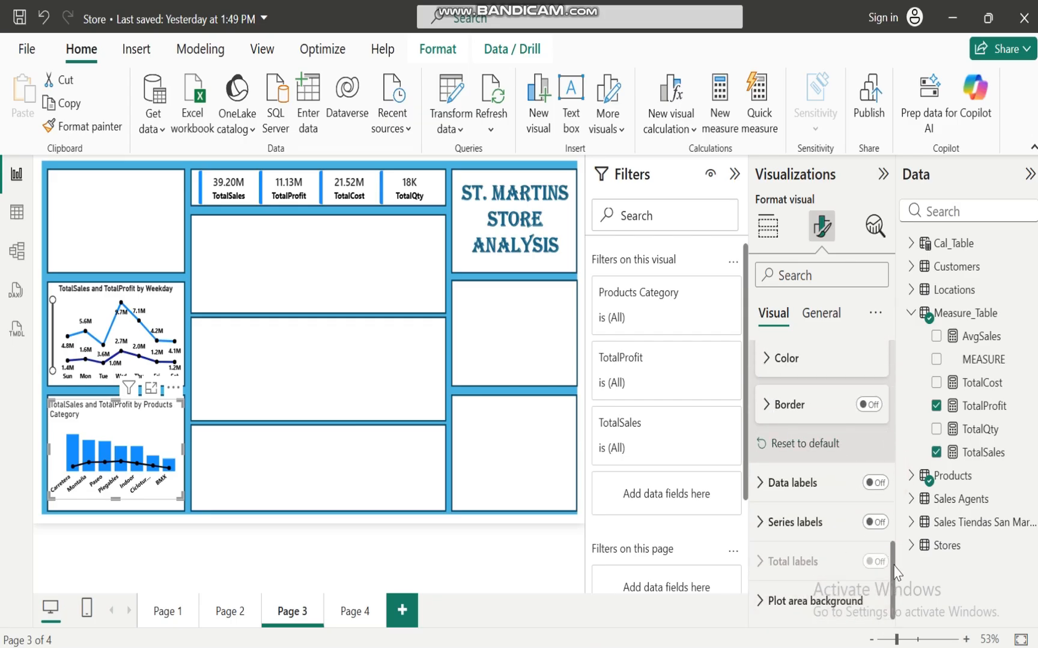
left_click(876, 483)
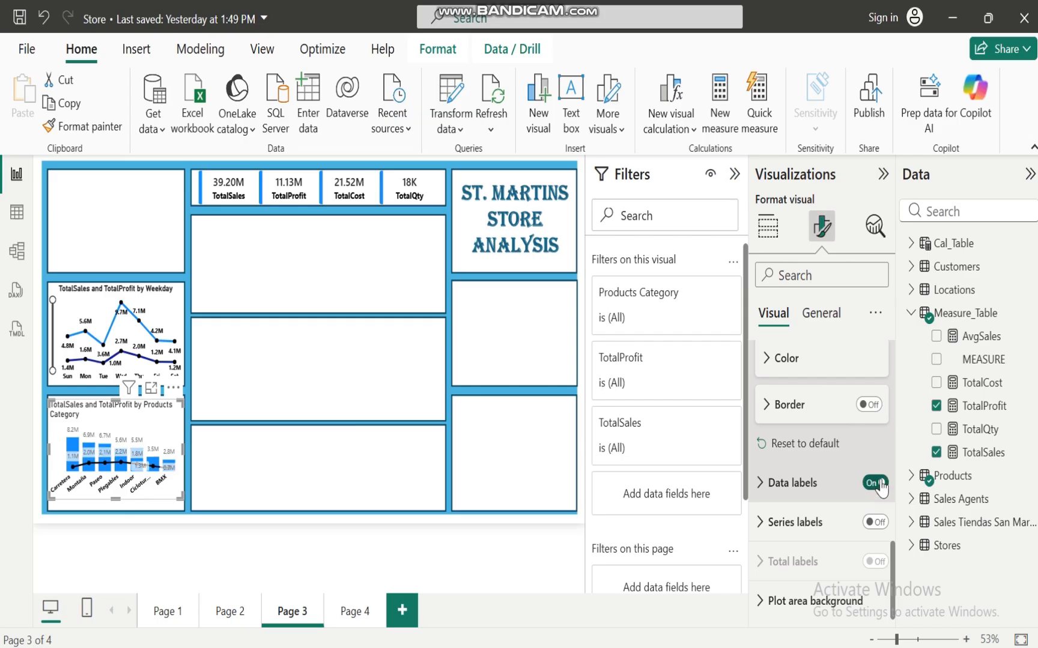
left_click(871, 483)
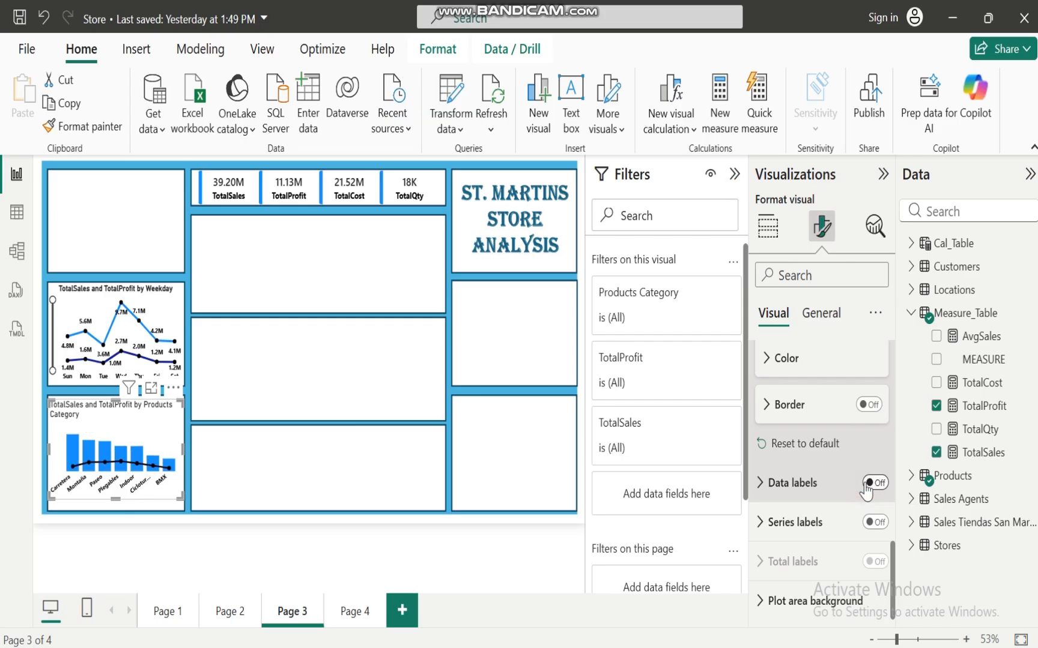
Step: Format the product category chart's title as bold, size 13, black and horizontally centered
left_click_drag(893, 592, 893, 415)
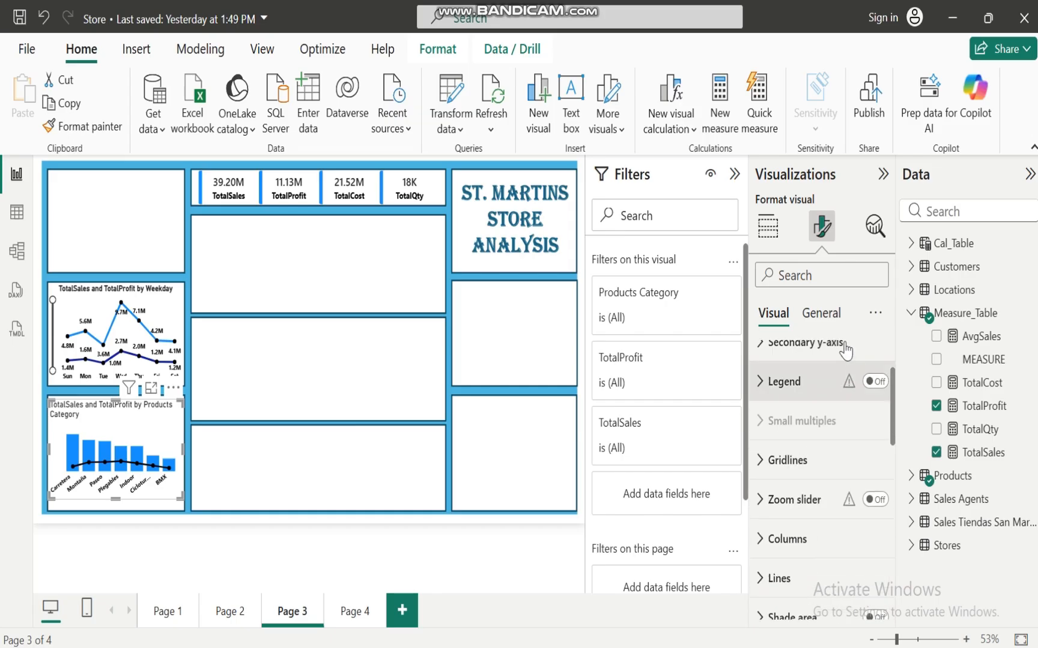
left_click(824, 318)
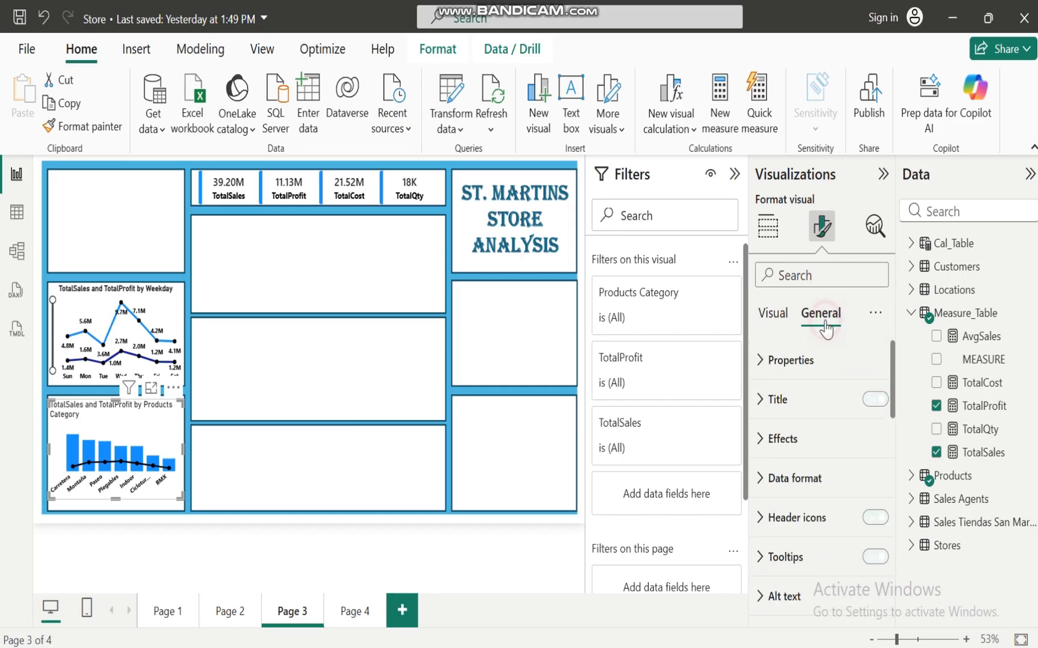
left_click(768, 399)
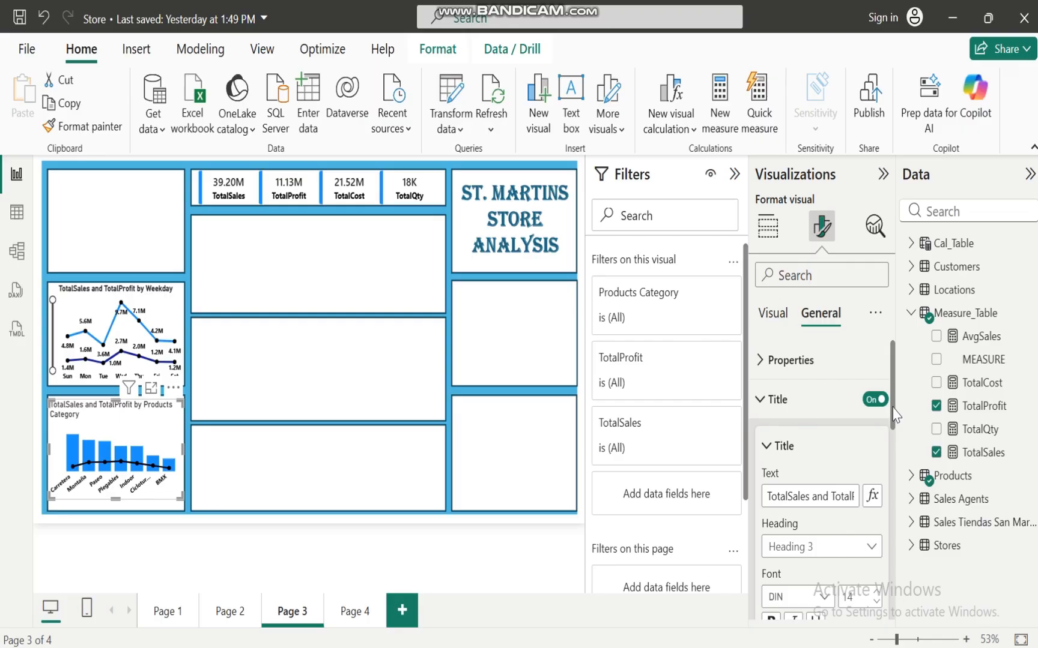
scroll(895, 414, "down", 2)
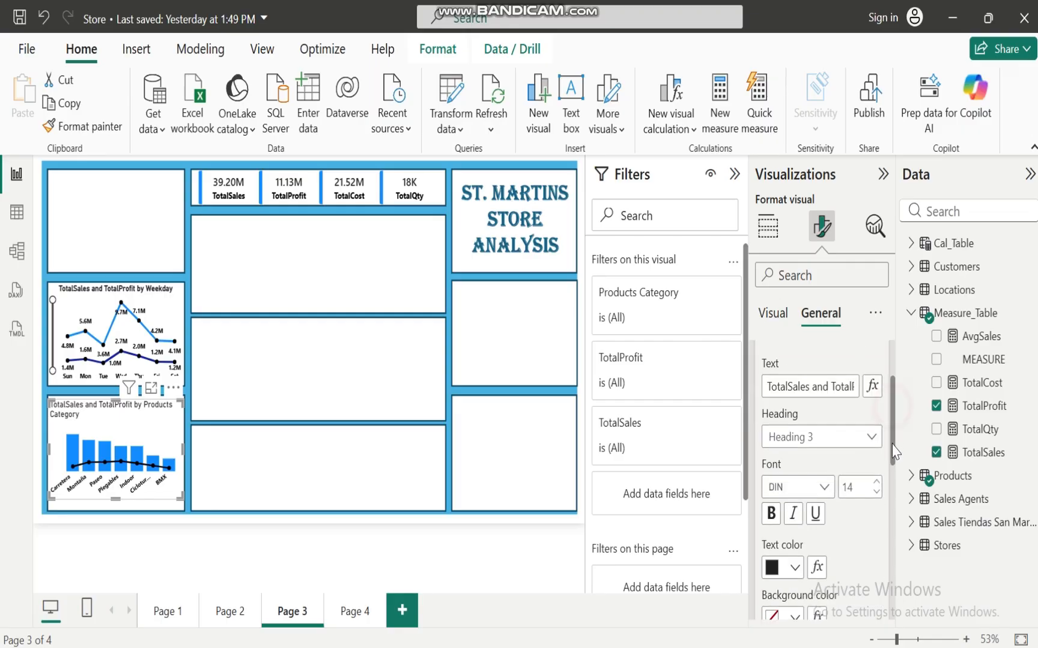
left_click(773, 508)
left_click(876, 484)
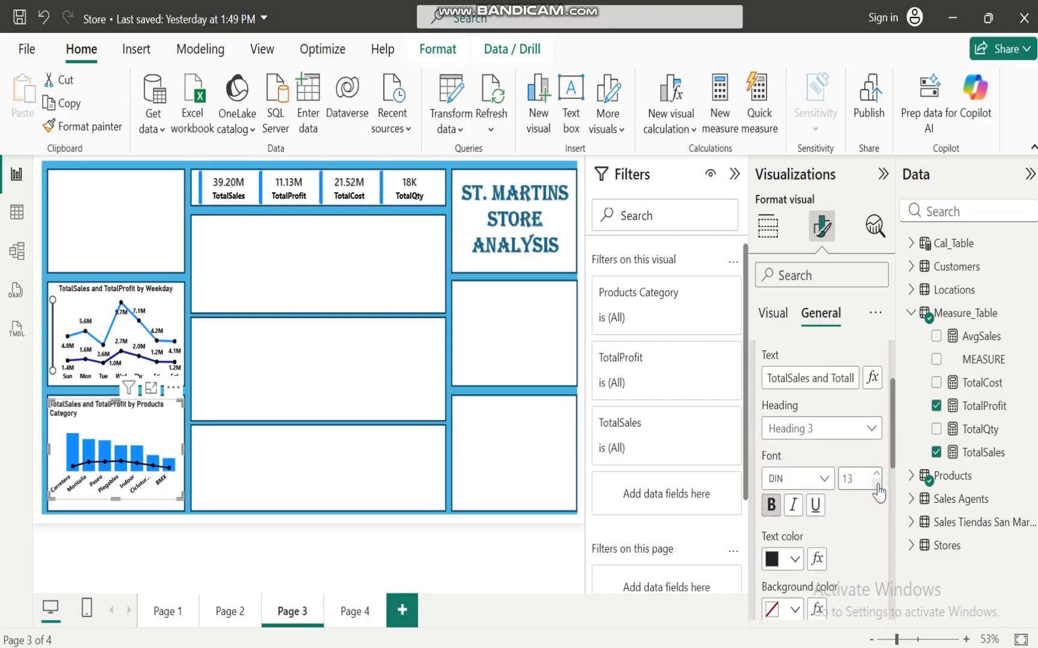
left_click(794, 559)
left_click(783, 474)
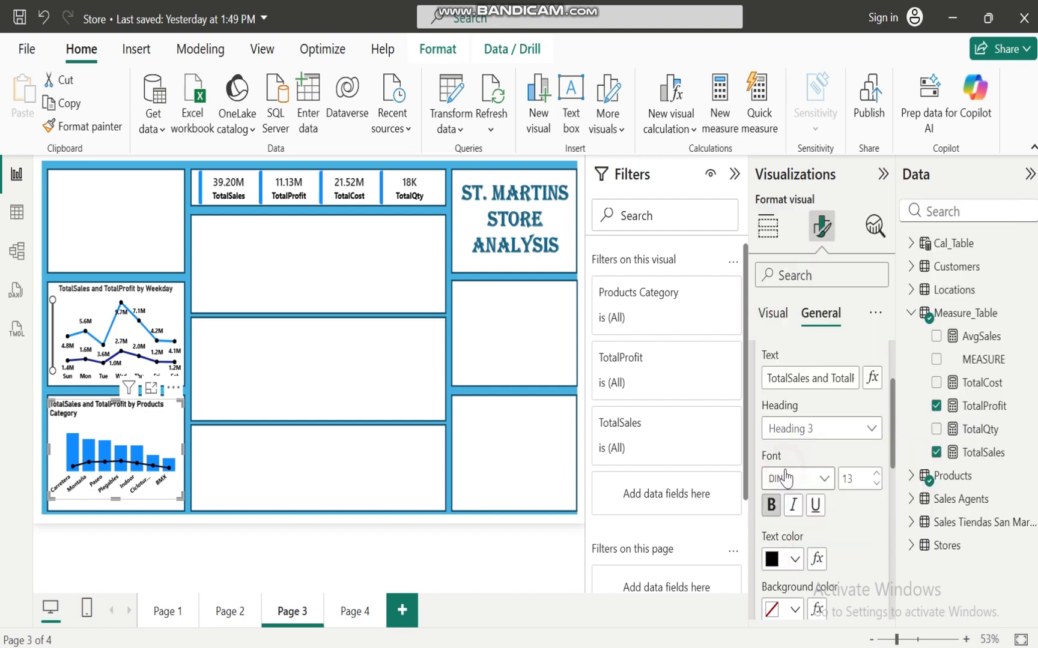
left_click_drag(892, 430, 895, 481)
left_click(793, 505)
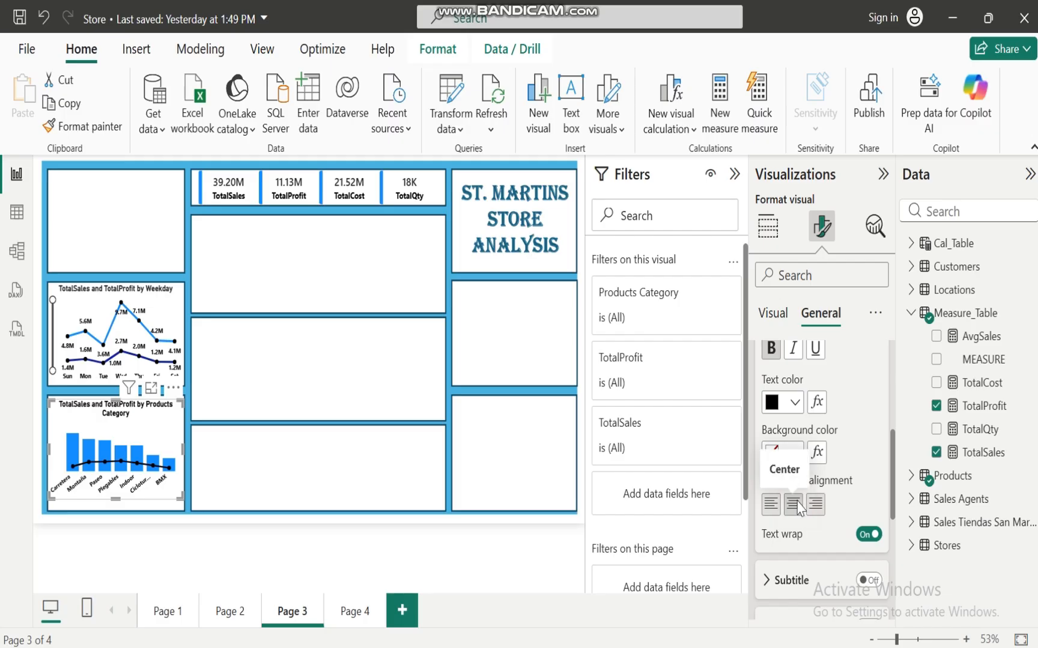
Step: Compare the stacked and clustered combo types for the product category chart, ending on line and clustered column chart
left_click(768, 227)
left_click(879, 303)
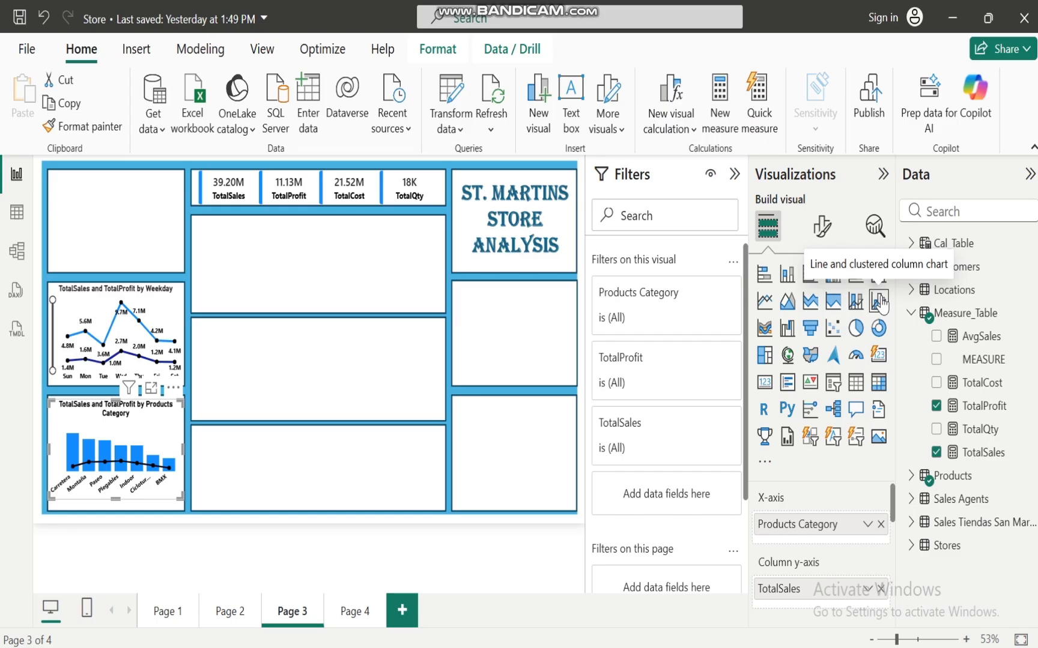
left_click(856, 307)
left_click(878, 304)
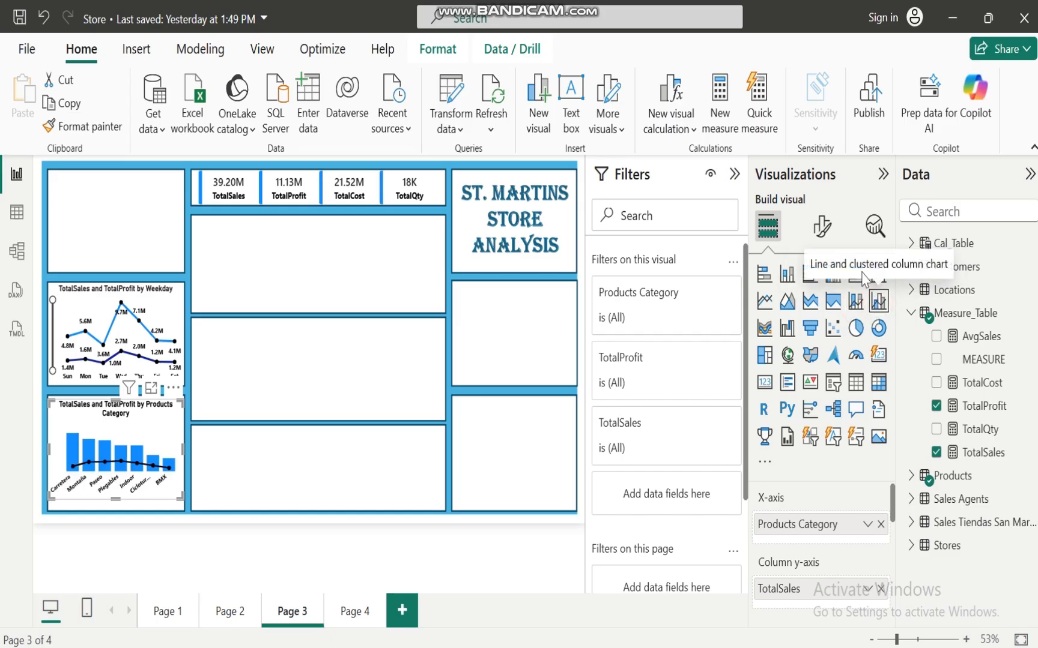
Step: Try showing data labels and series labels on the product category chart
left_click(820, 234)
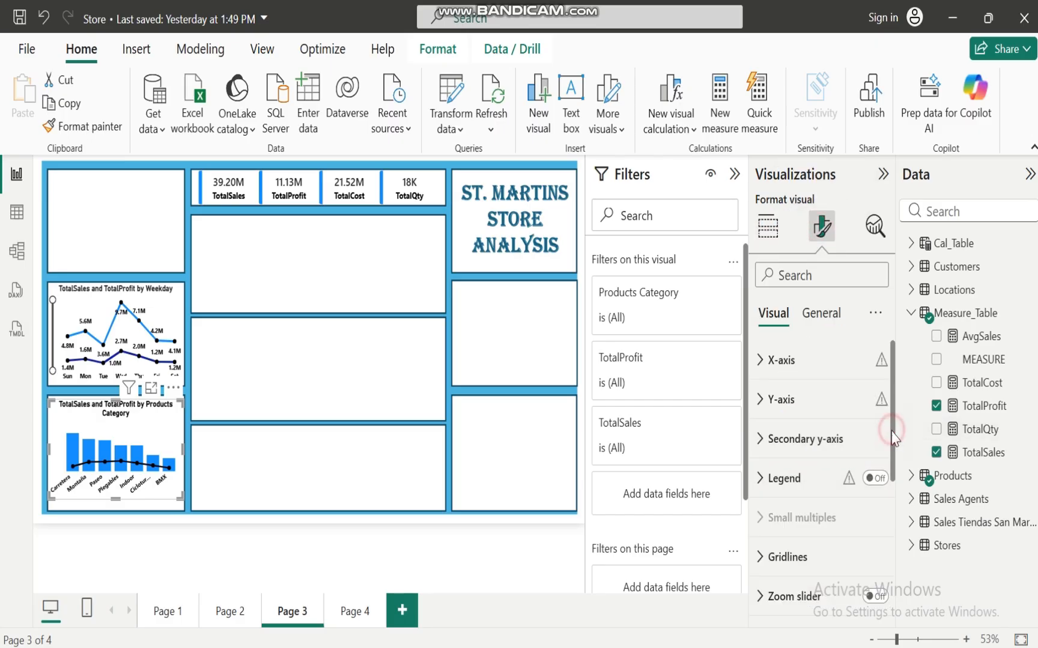
scroll(894, 567, "down", 5)
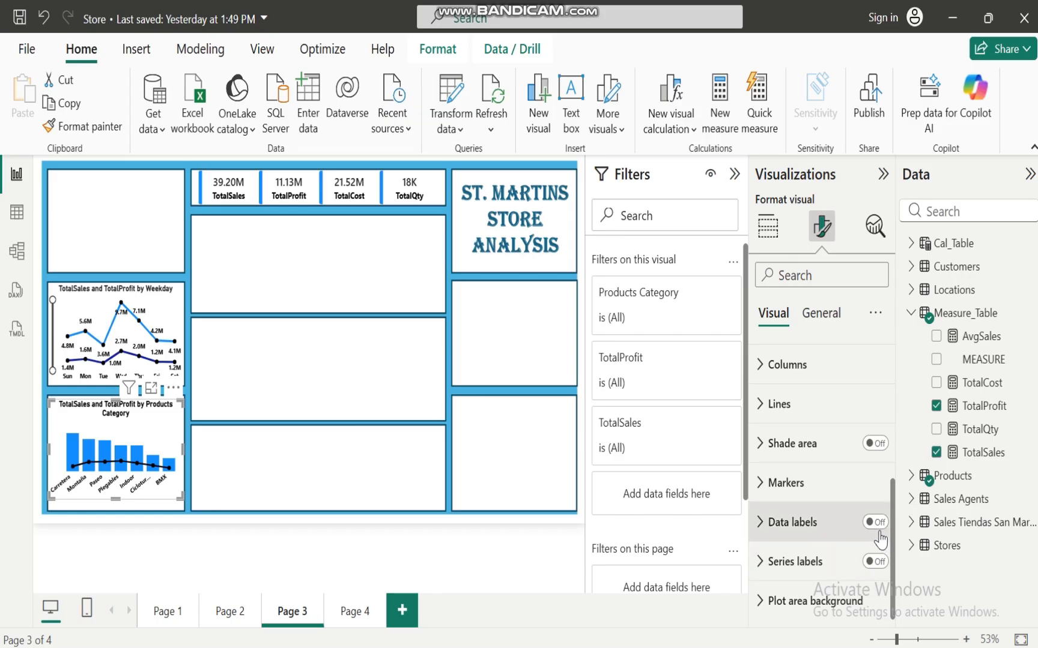
left_click(877, 524)
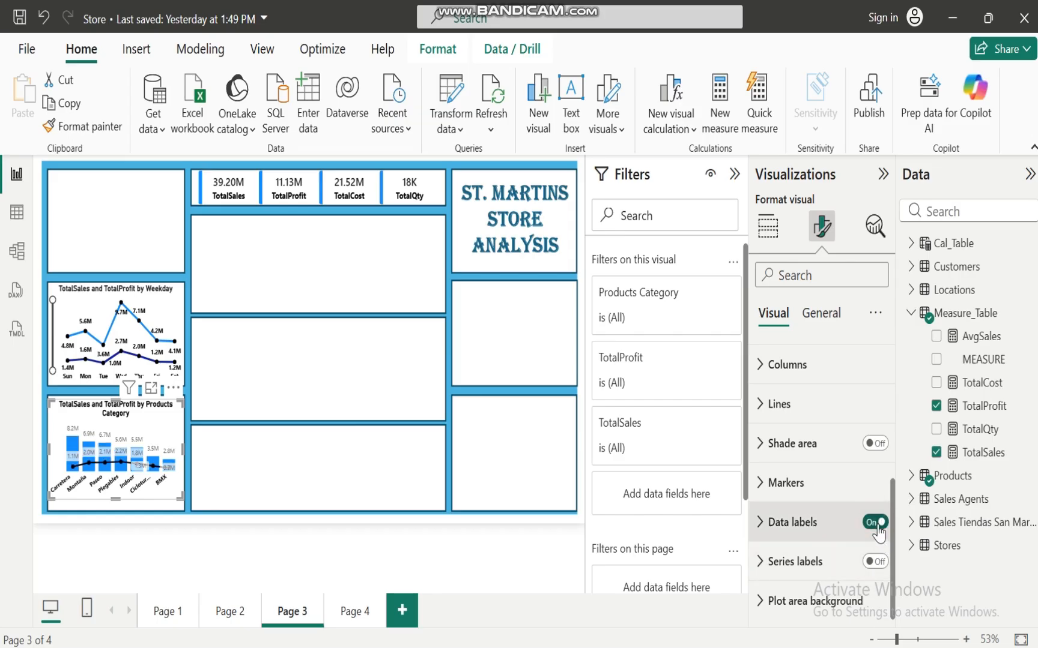
left_click(876, 522)
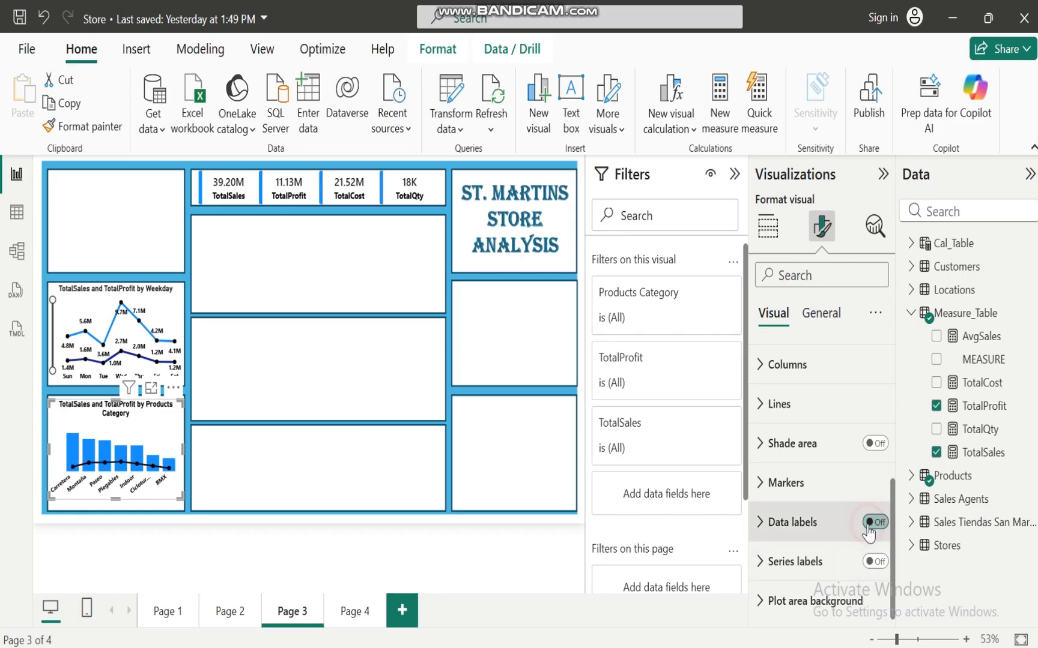
left_click(878, 562)
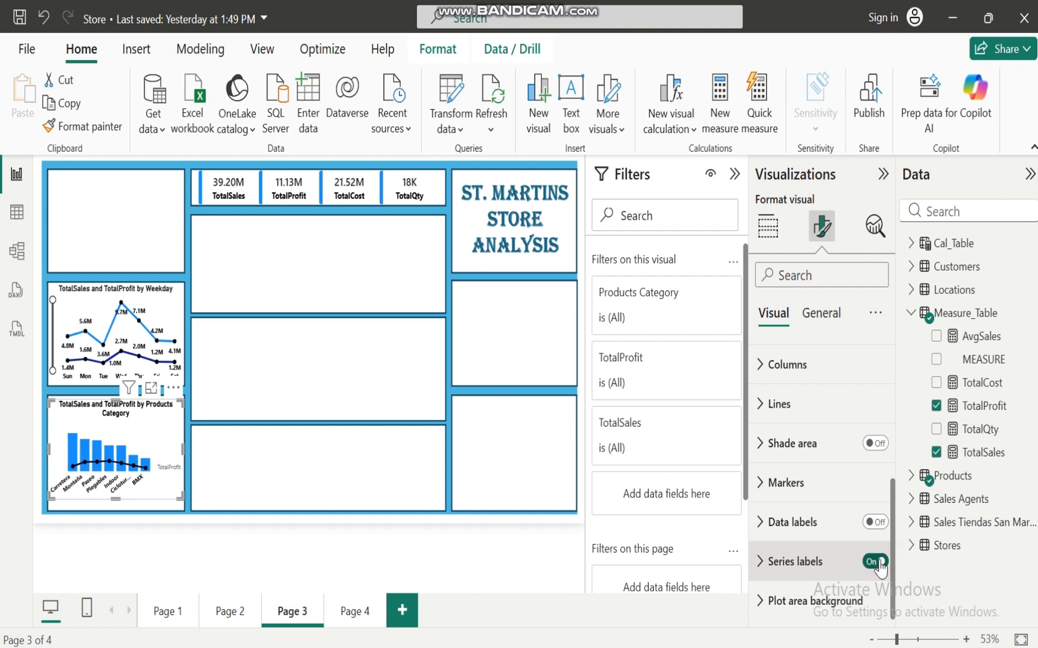
left_click(877, 562)
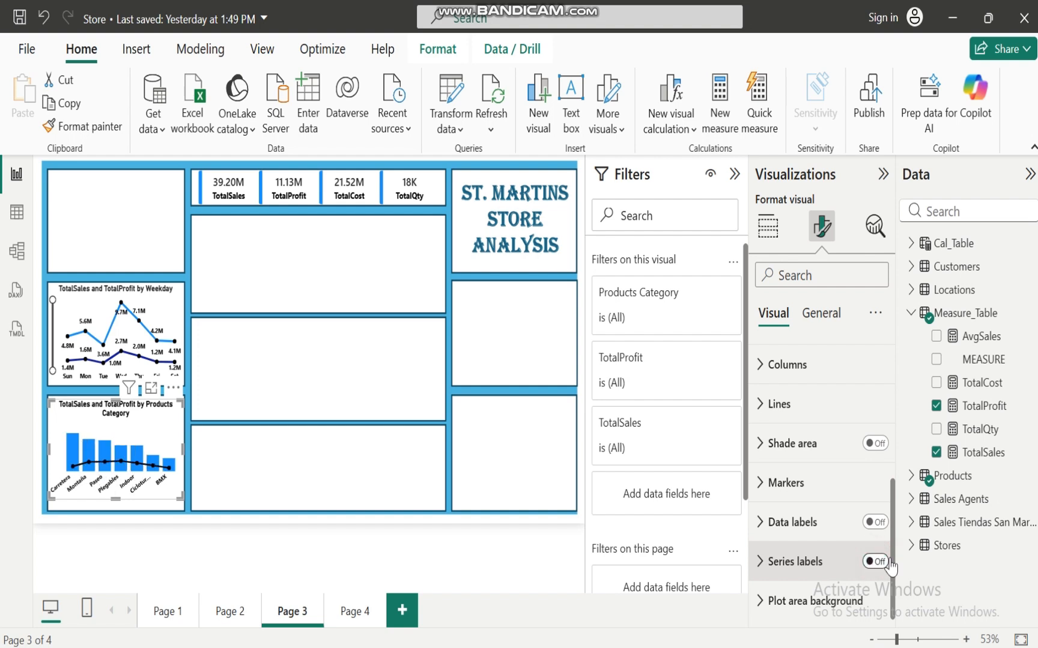
left_click_drag(894, 568, 899, 394)
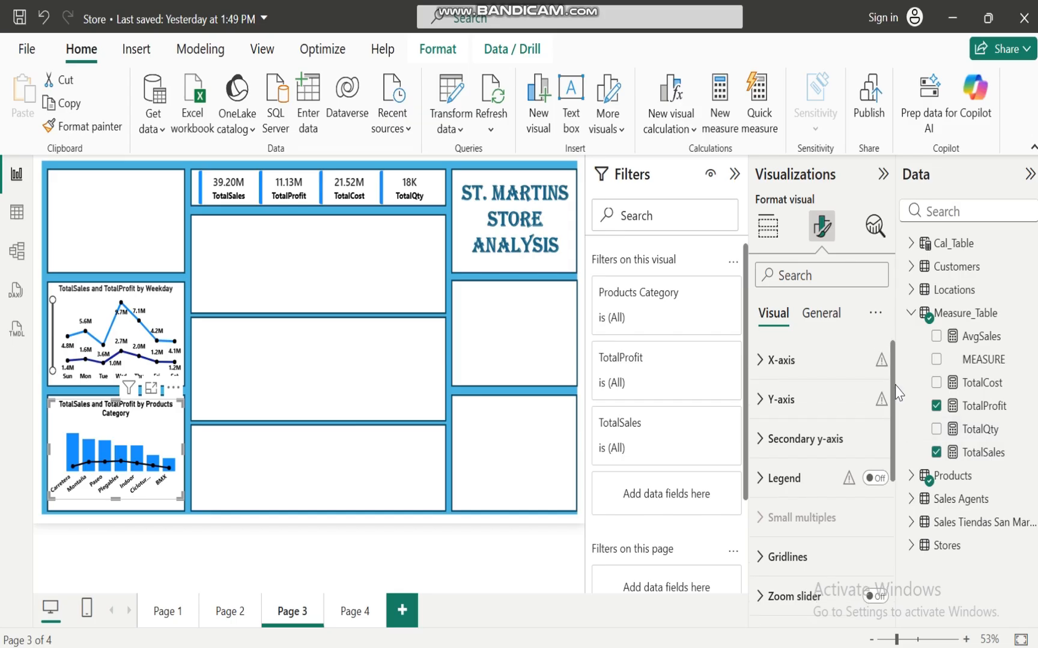
Step: Review the question on product category revenue and profit in the SAN MARTIN STORE PROJECT presentation, and read the matching values in the Power BI category chart
left_click(220, 455)
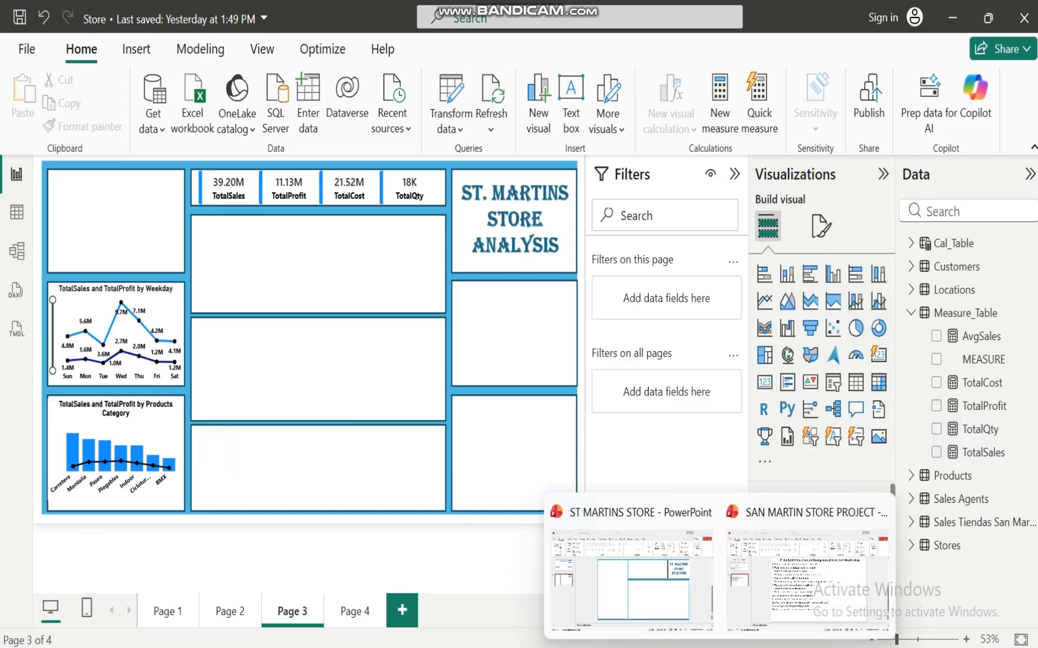
left_click(804, 604)
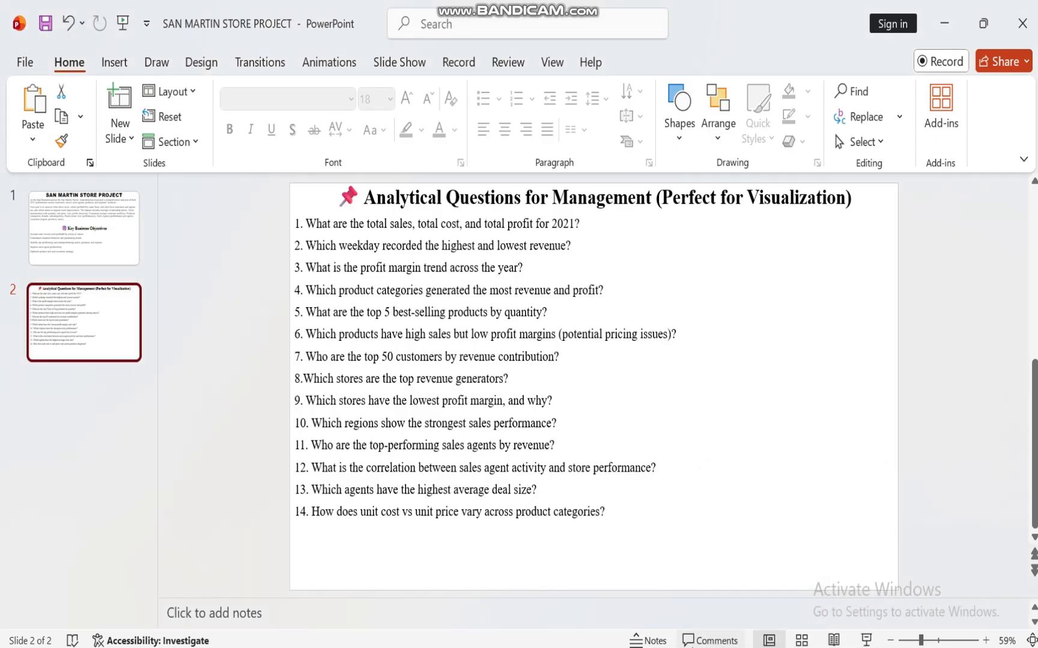
left_click(680, 577)
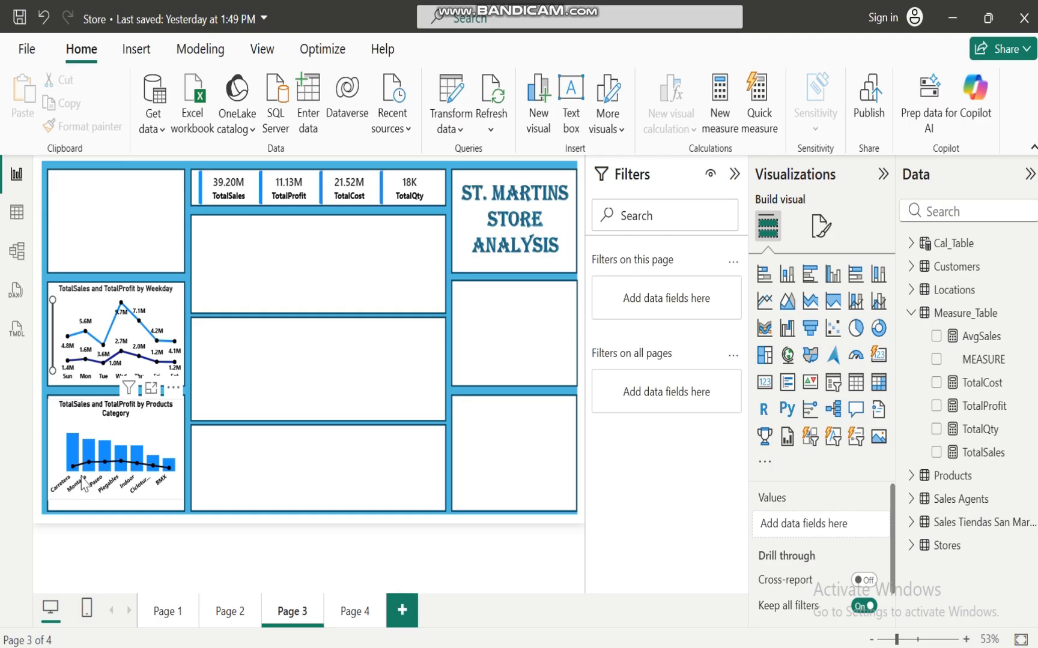
mouse_move(72, 455)
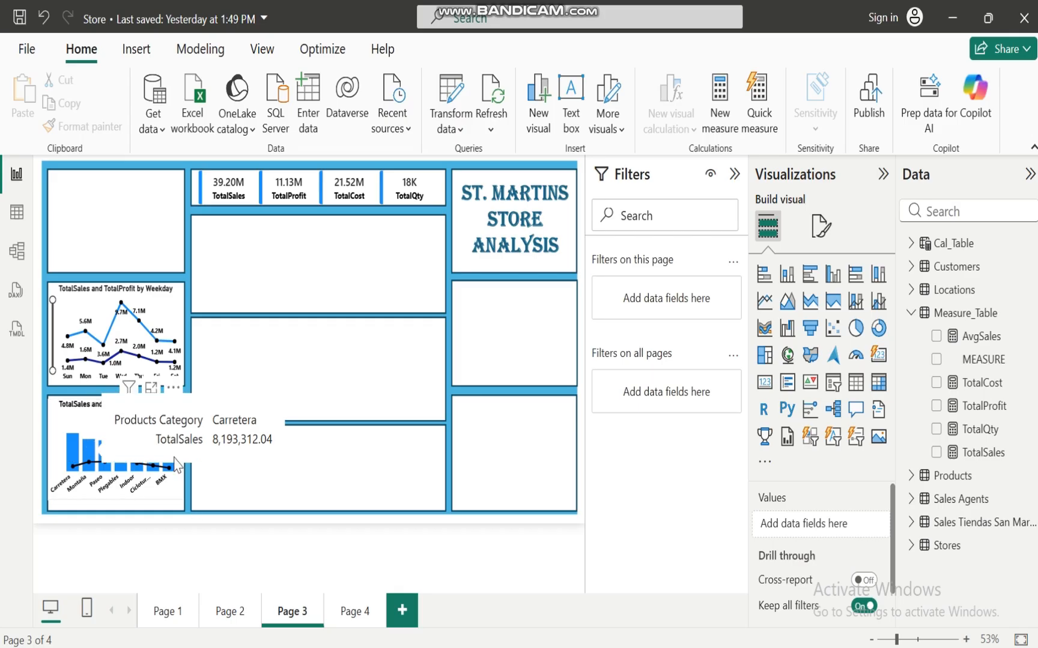
mouse_move(173, 470)
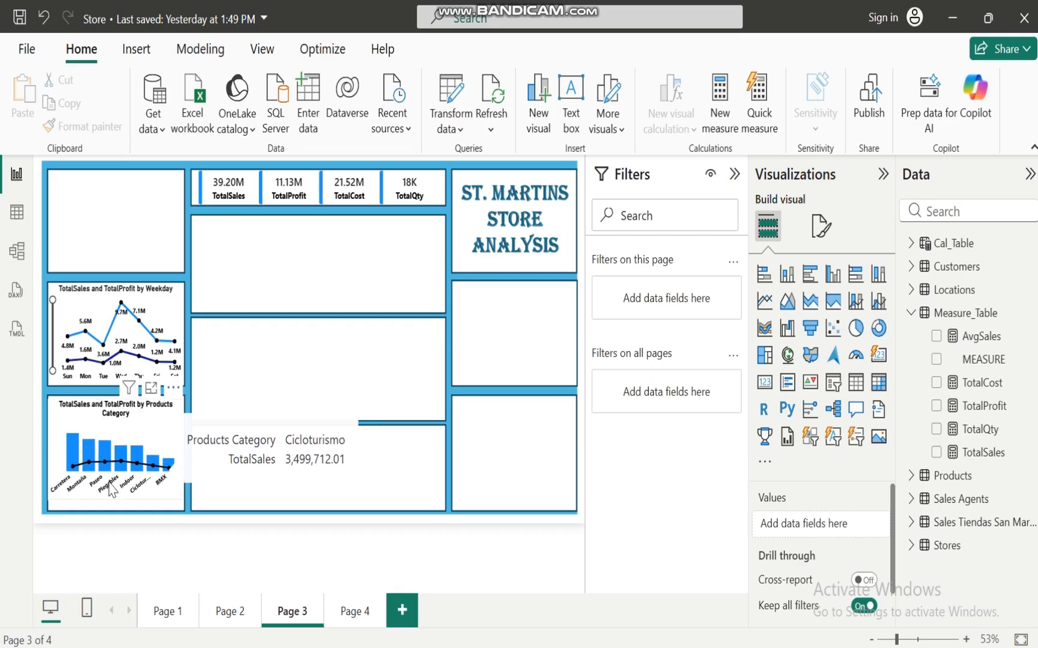
mouse_move(122, 462)
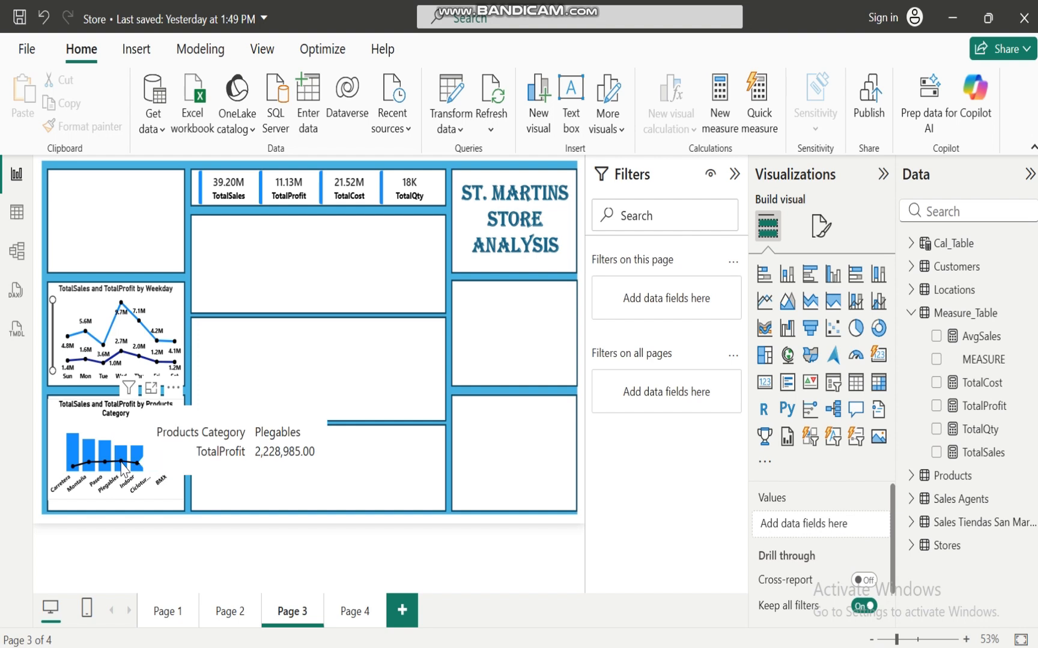
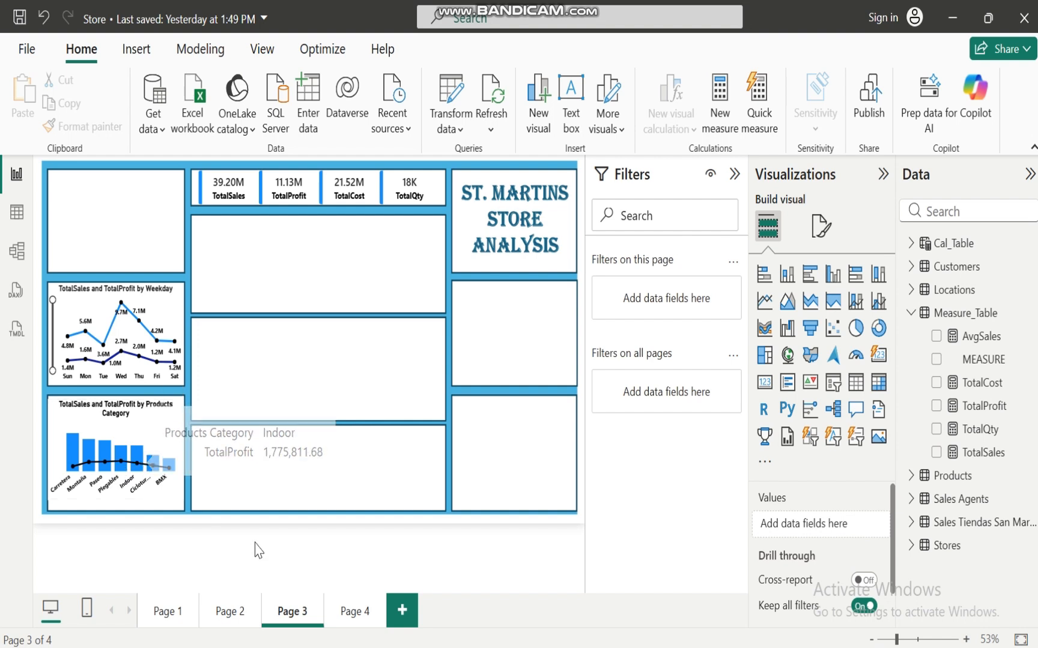
Step: Compare the product category chart with its finished version on Page 1, and return to Page 3
left_click(354, 480)
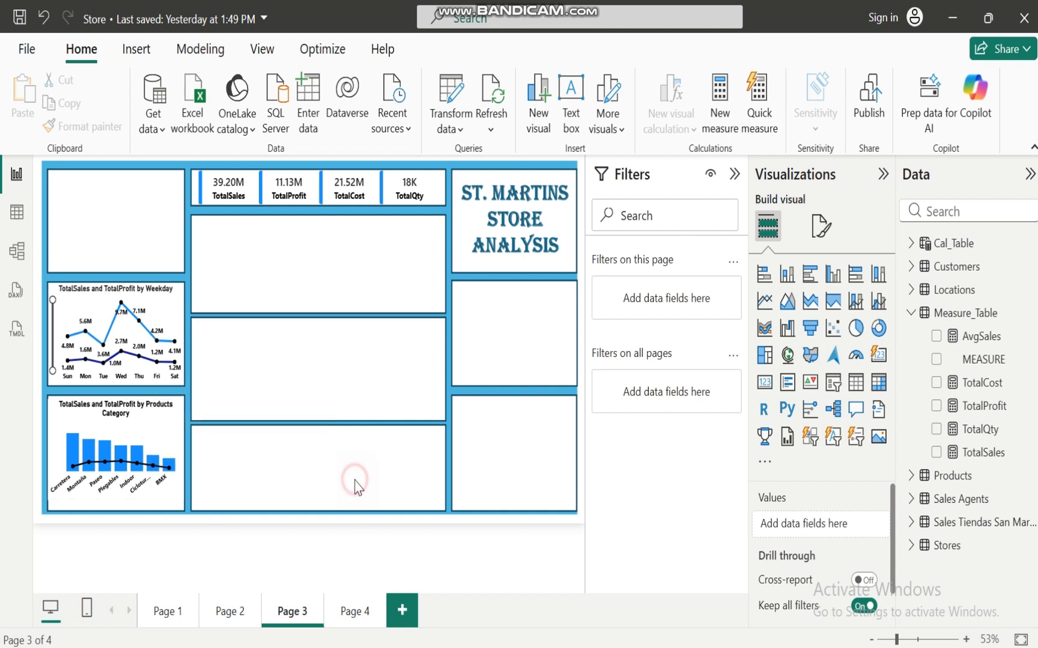
left_click(167, 618)
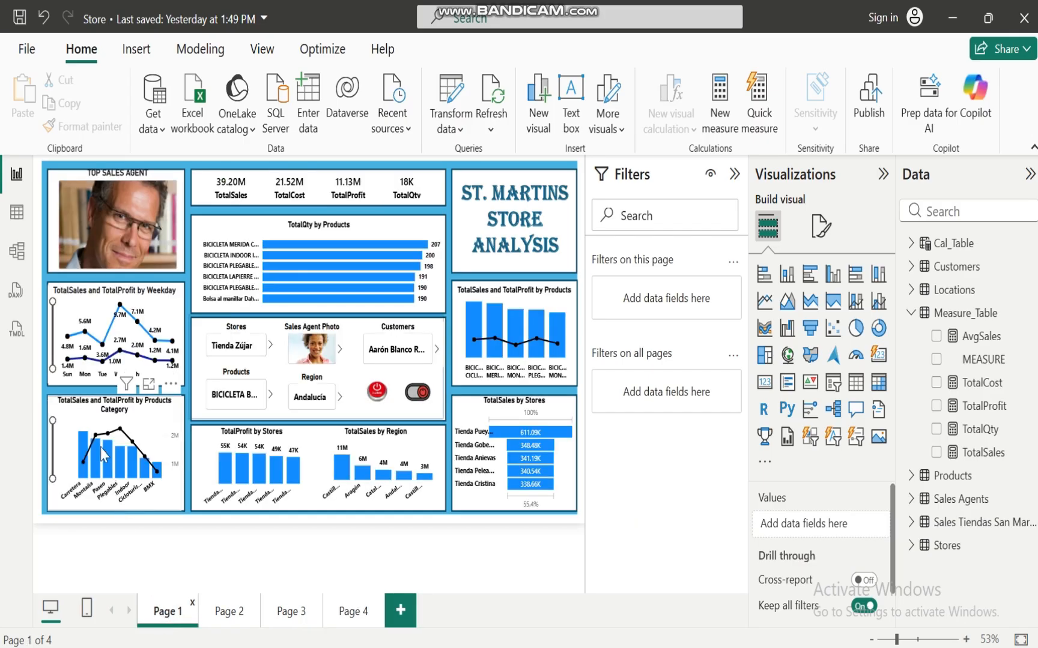
mouse_move(120, 432)
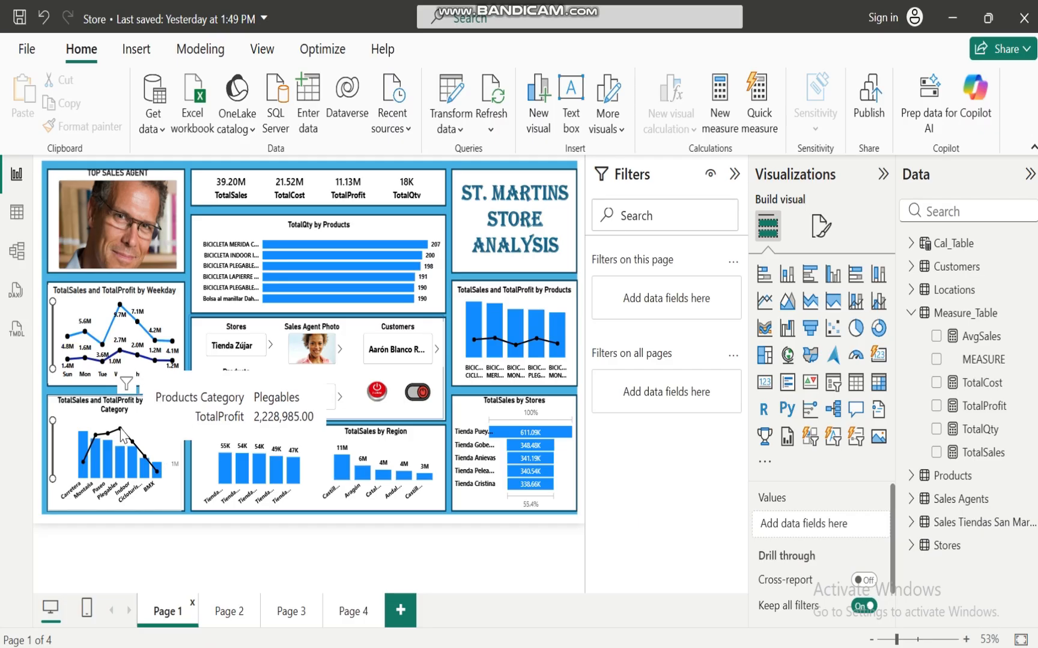
left_click(291, 612)
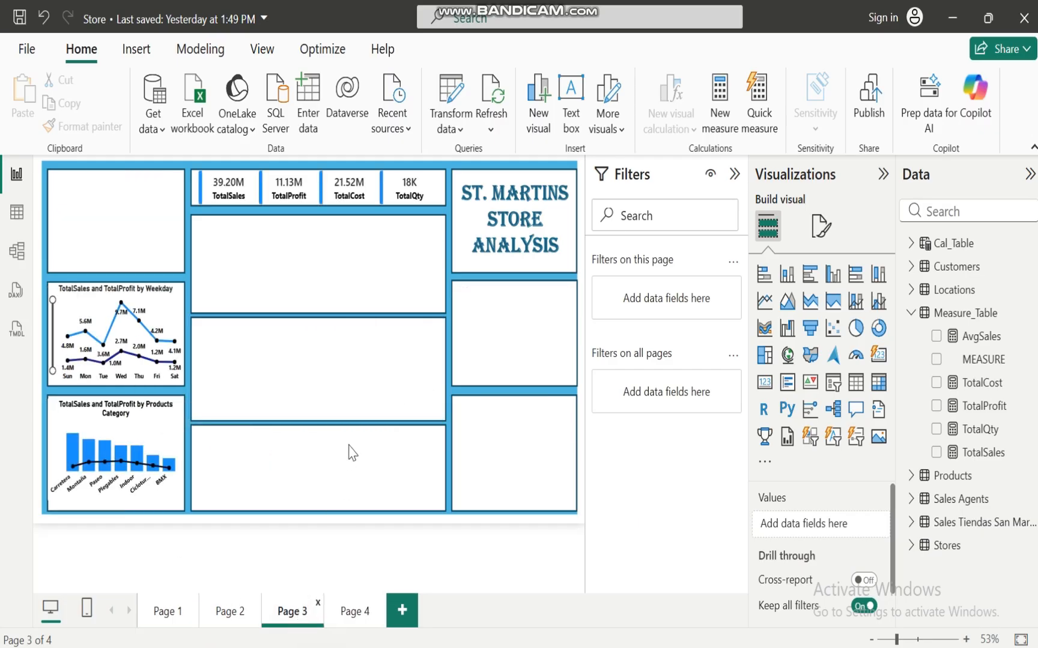
left_click(123, 433)
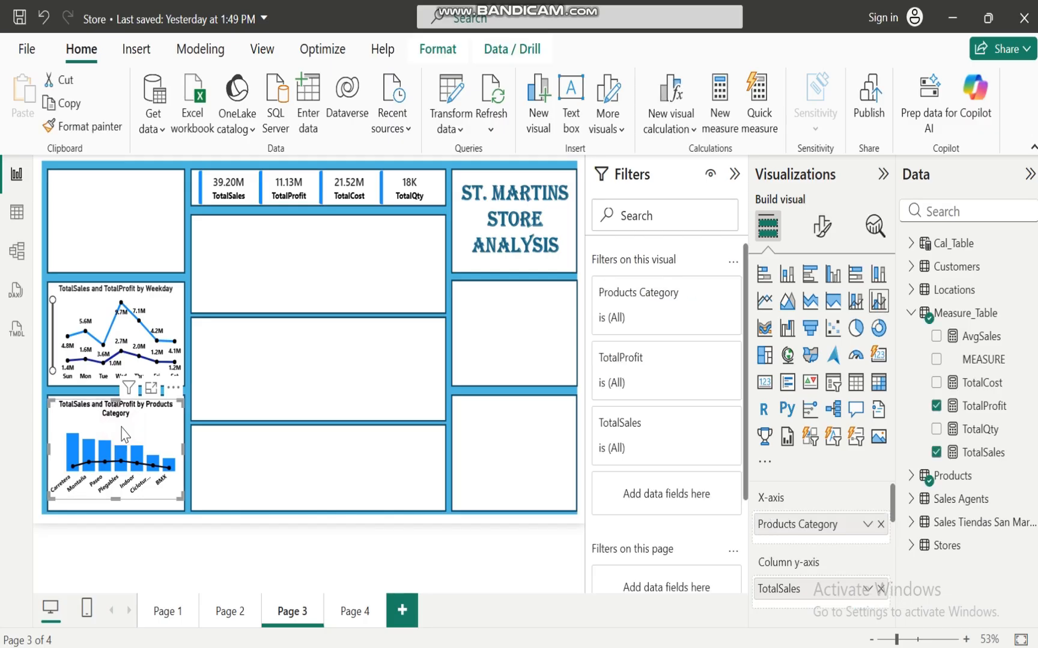
left_click(310, 390)
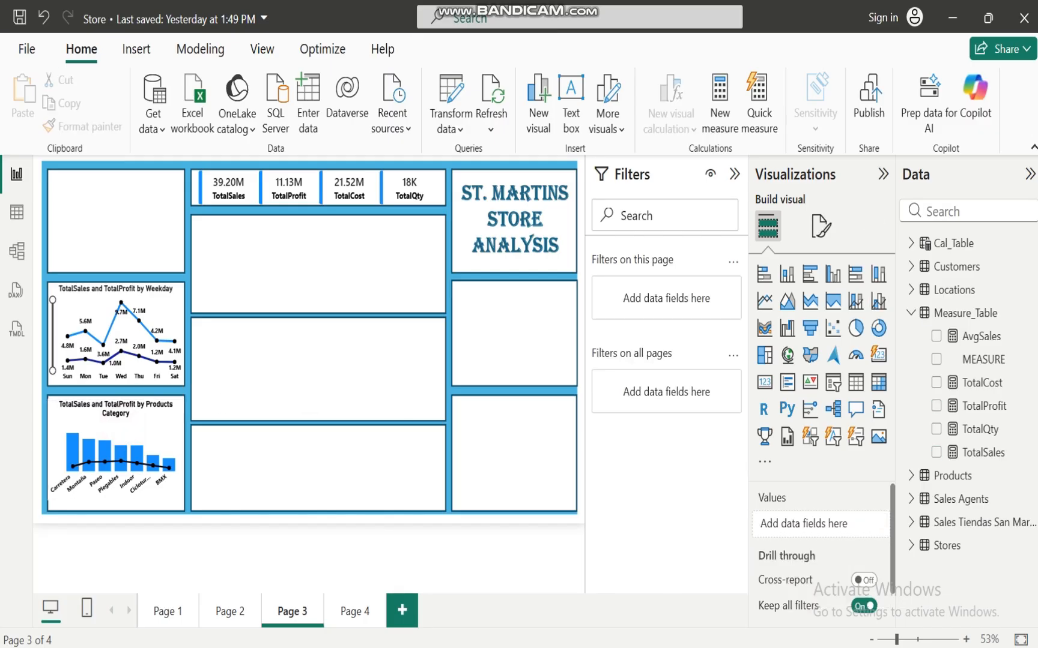
Step: Read the question about the top 5 best-selling products by quantity in the SAN MARTIN STORE PROJECT presentation, and return to Power BI
mouse_move(718, 647)
left_click(792, 608)
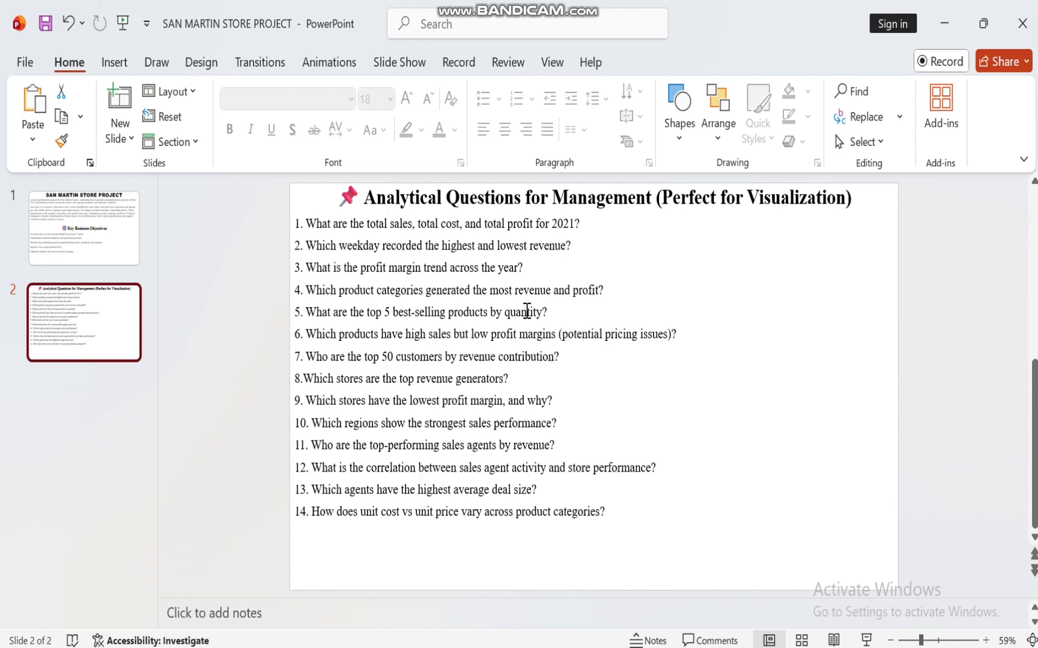
mouse_move(684, 647)
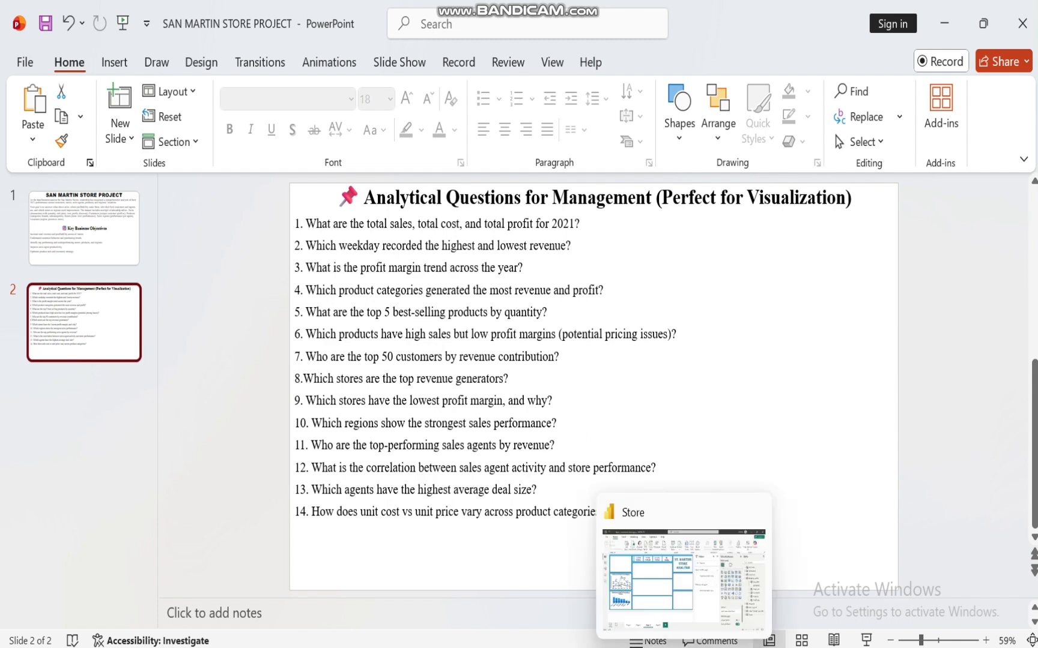
left_click(684, 579)
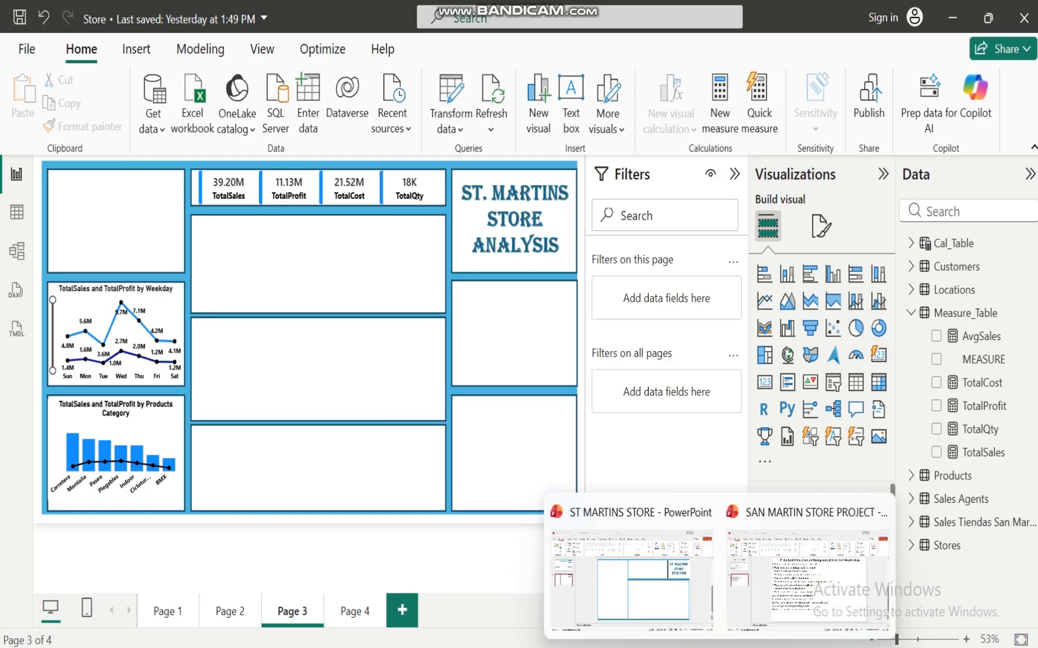
left_click(814, 579)
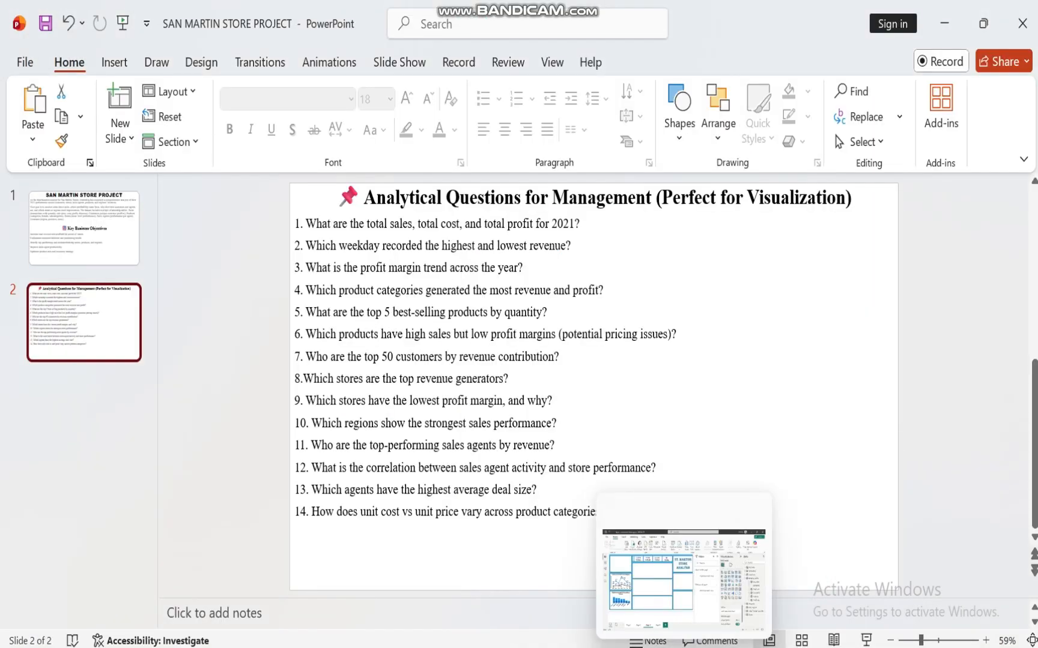
left_click(700, 583)
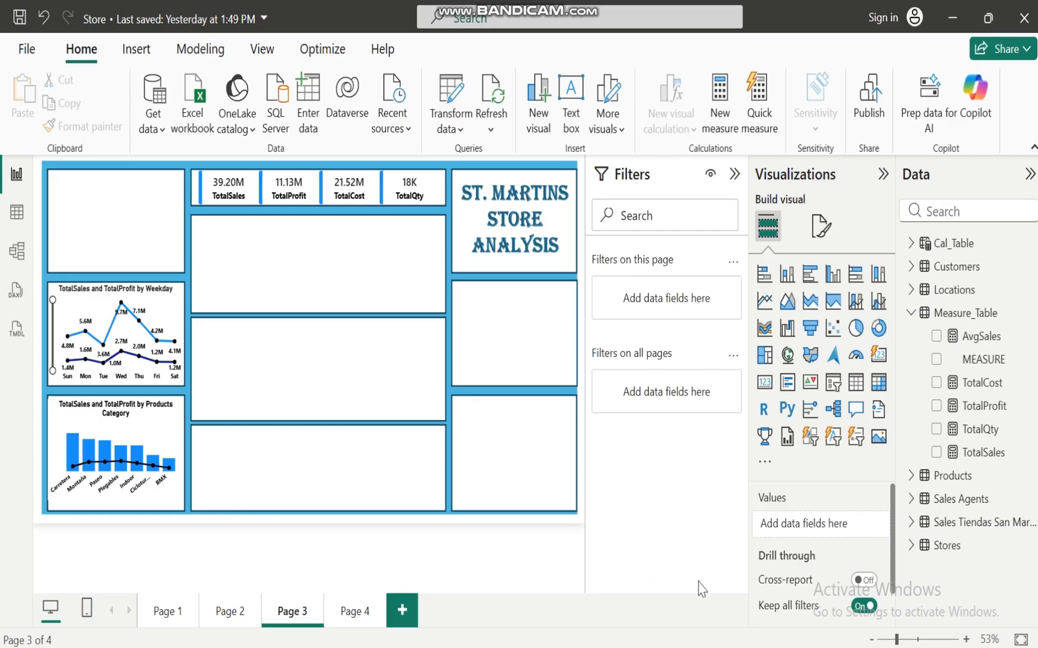
Step: Create a clustered column chart of TotalQty by Products on Page 3
left_click(937, 429)
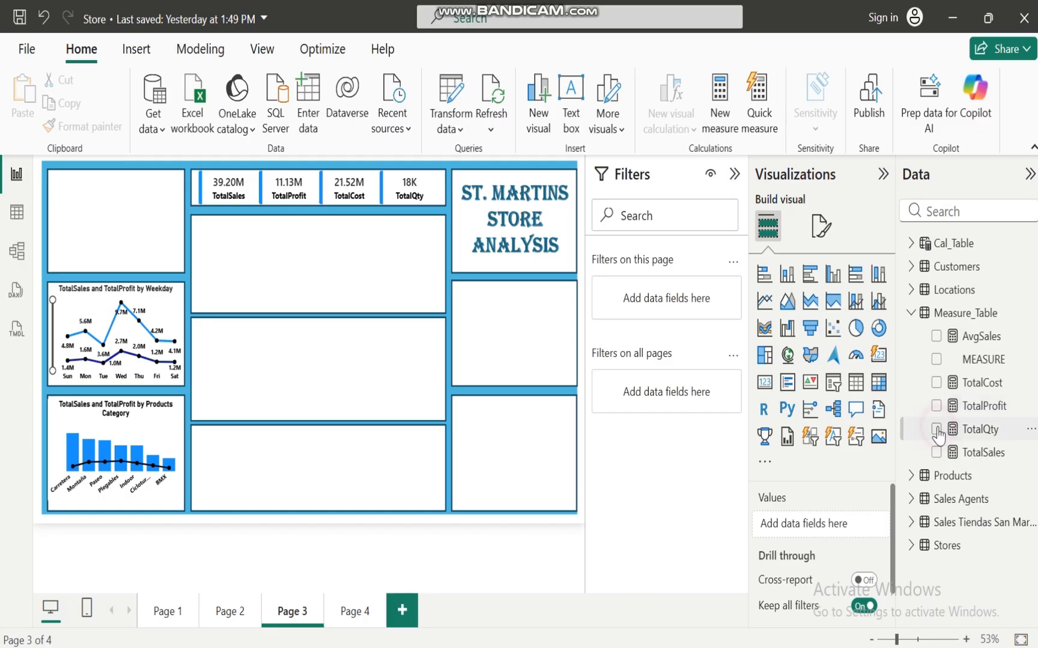
left_click(911, 317)
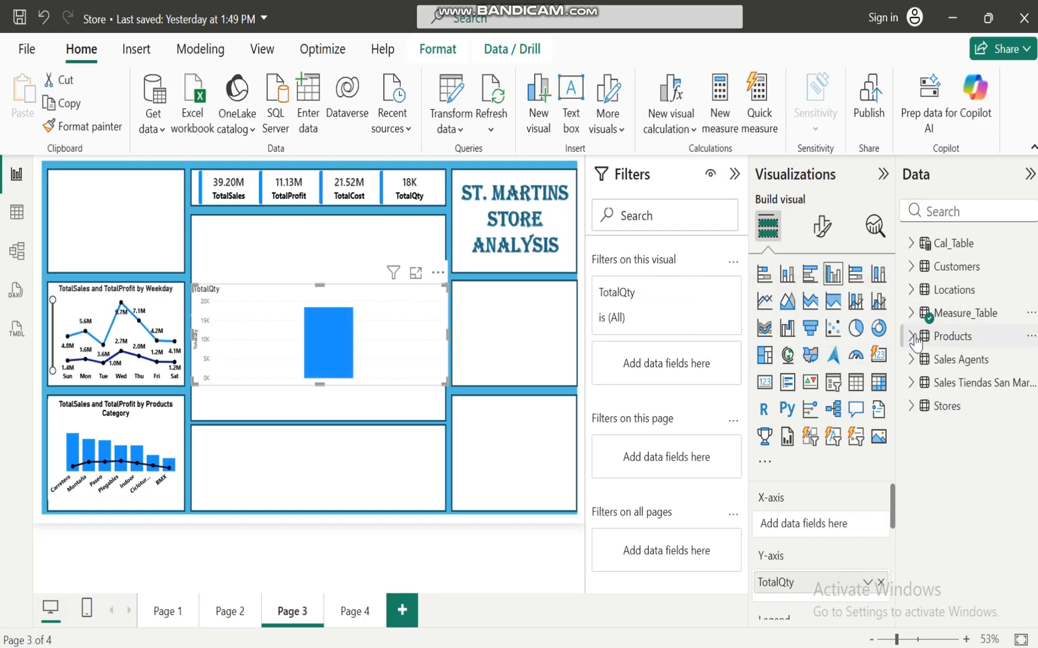
left_click(912, 338)
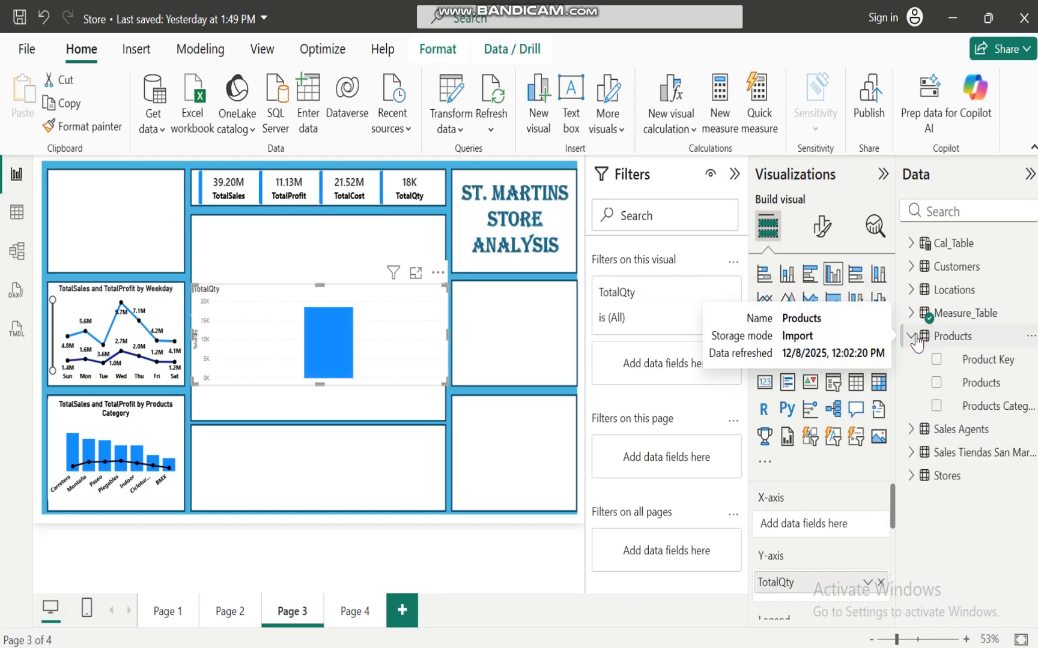
left_click(936, 383)
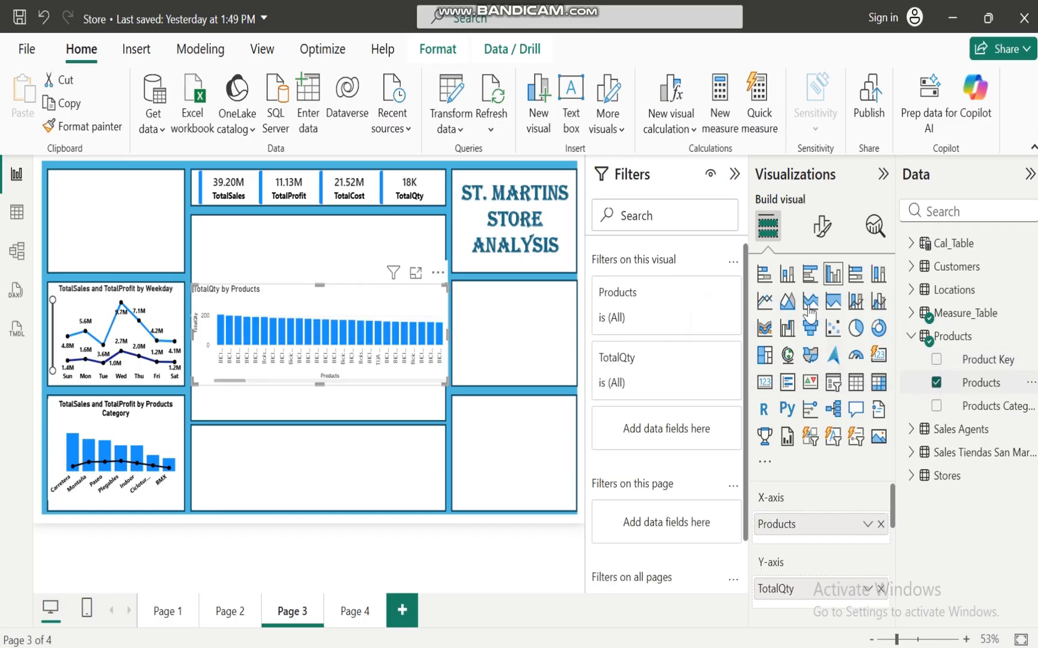
Step: Filter the TotalQty by Products chart with a Top N filter showing the top 5 products by TotalQty
left_click(702, 294)
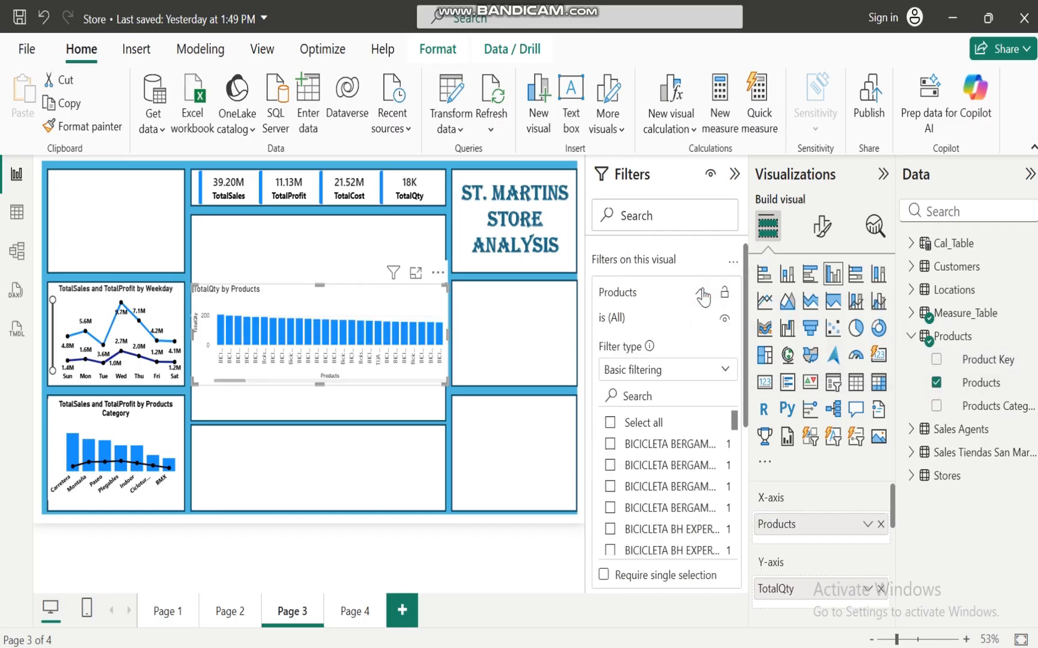
left_click(724, 369)
left_click(630, 443)
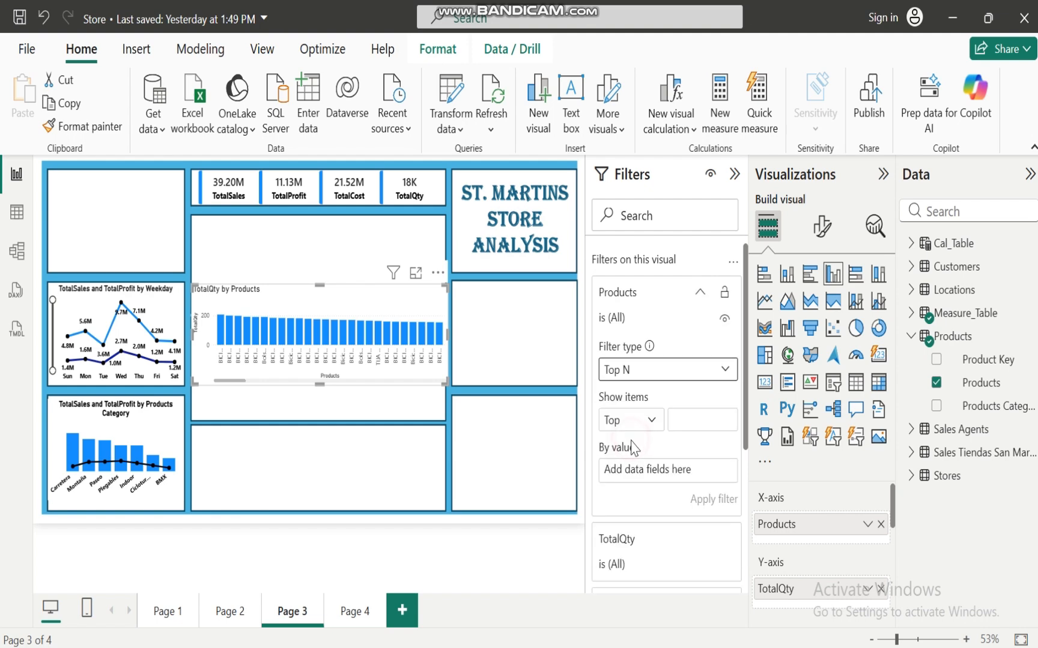
left_click(683, 419)
type("5")
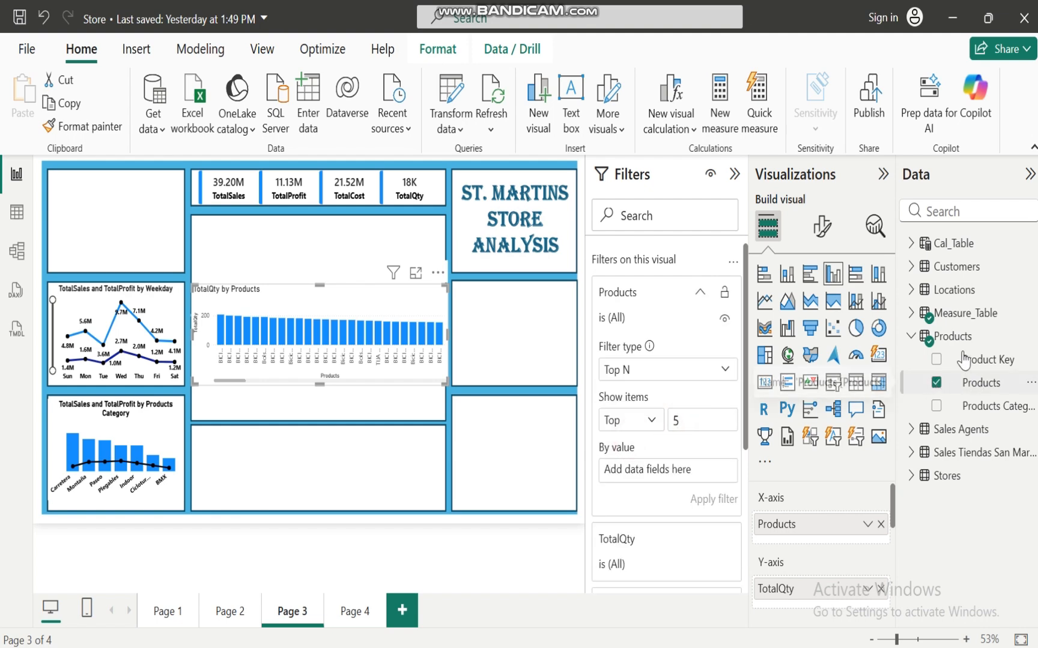
left_click(915, 316)
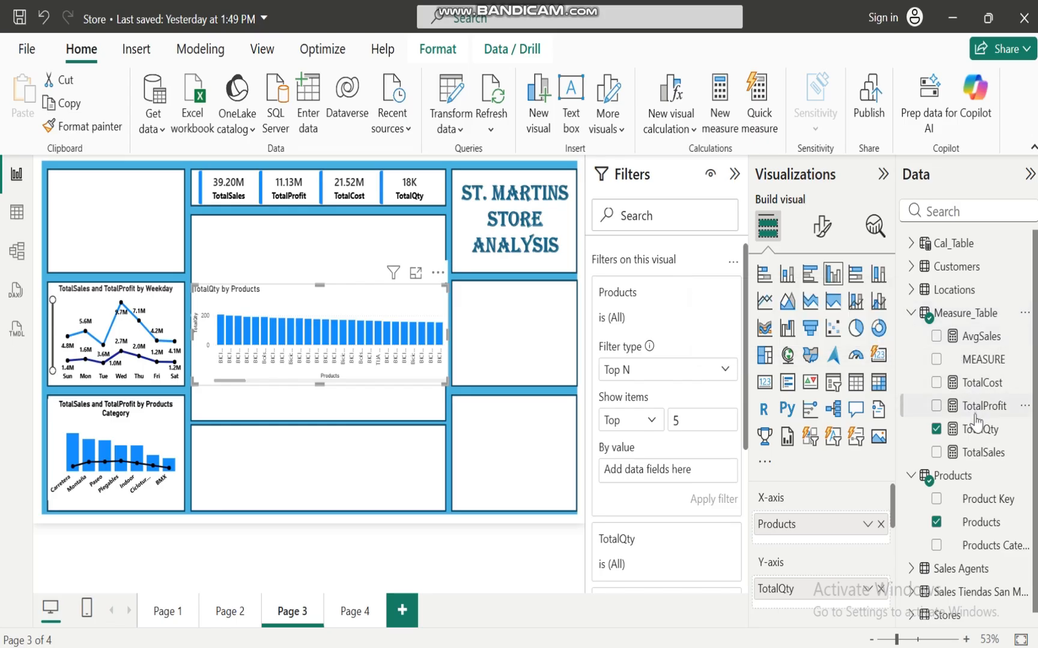
left_click_drag(974, 433, 670, 472)
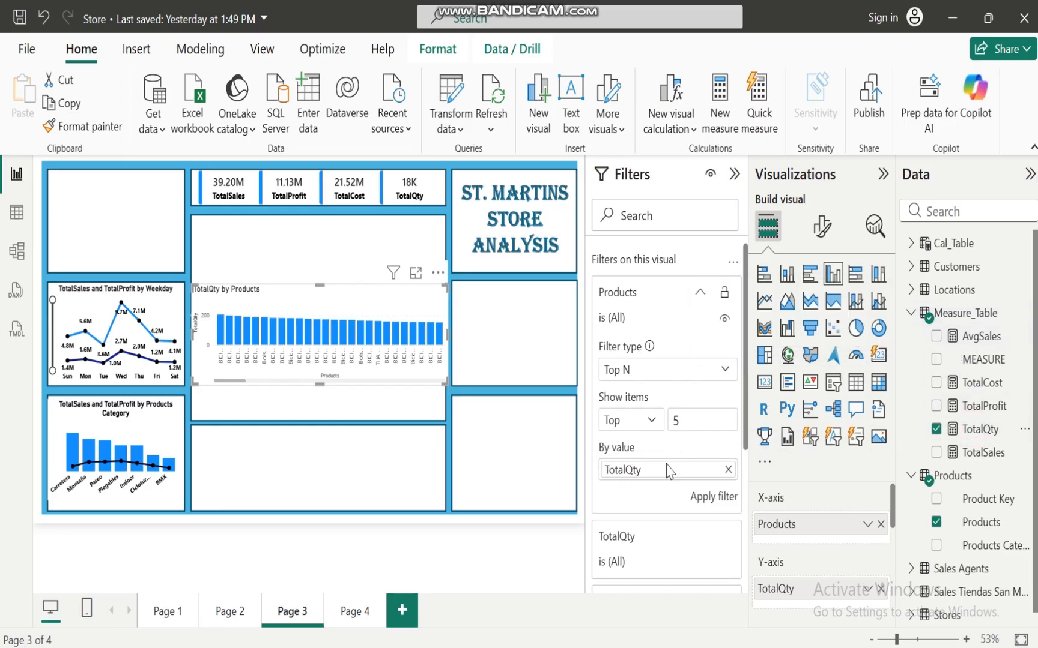
left_click(716, 497)
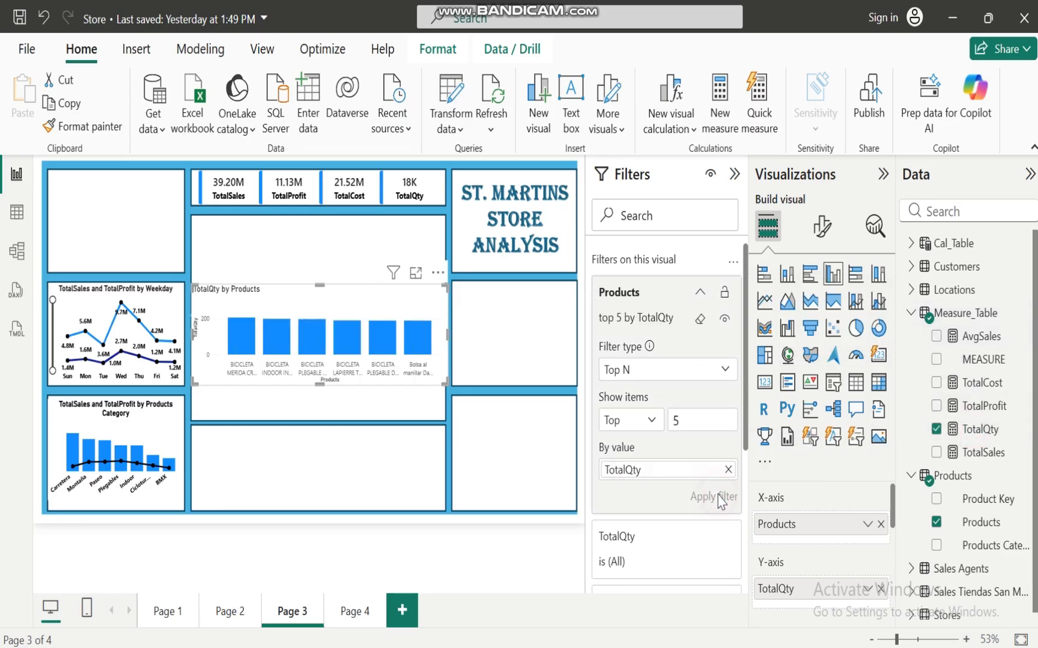
Step: Change the TotalQty by Products visual to a clustered bar chart and fit it into the panel directly below the KPI cards
left_click(856, 276)
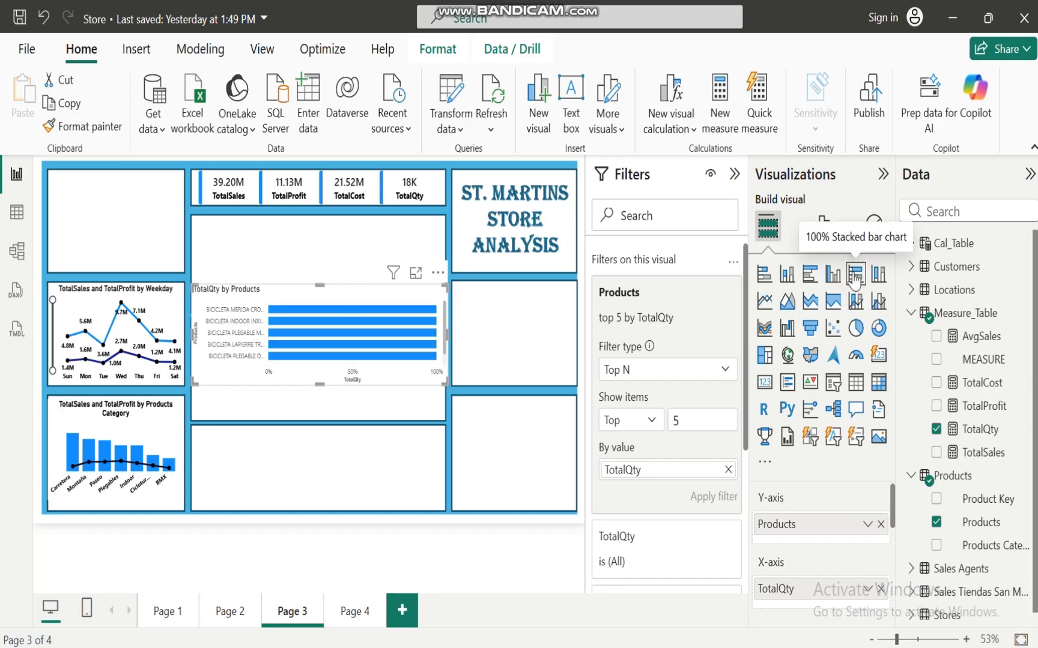
left_click(810, 275)
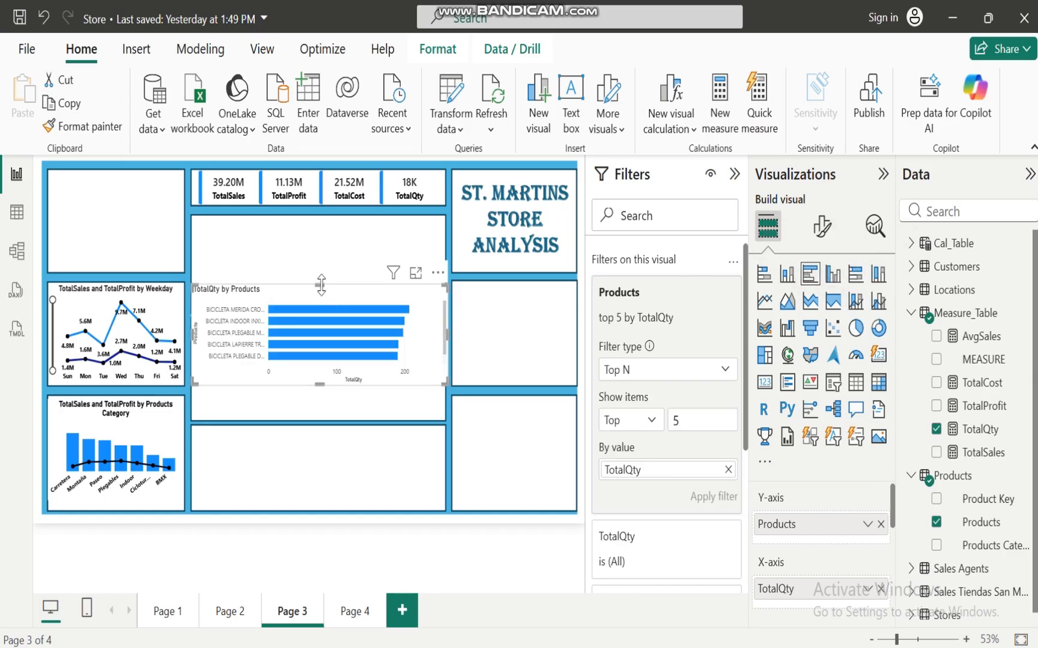
left_click_drag(325, 303, 325, 238)
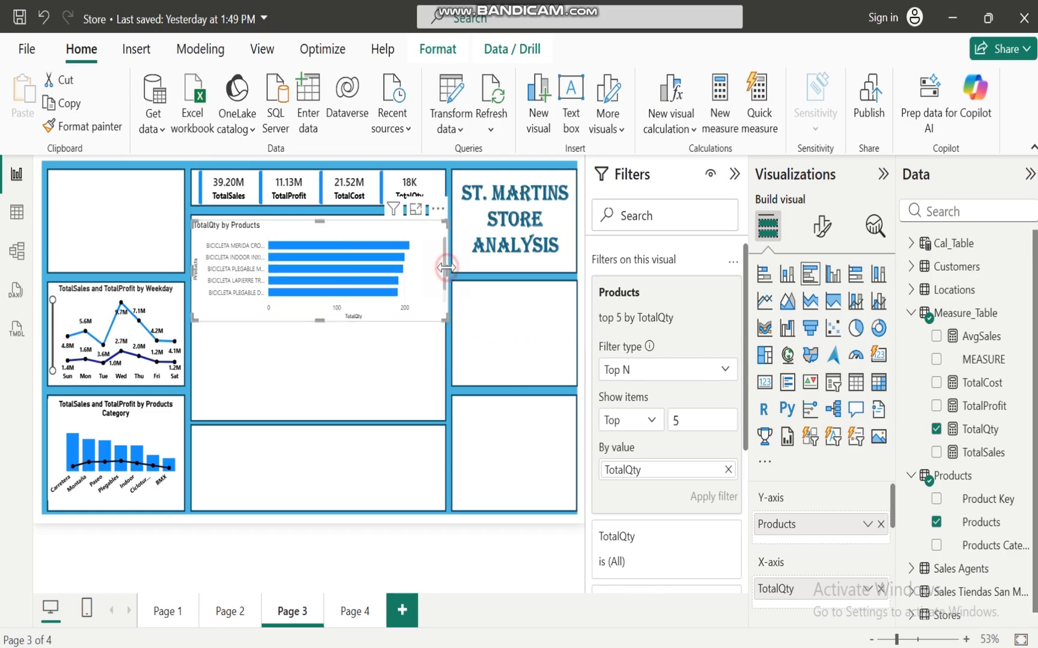
left_click_drag(447, 268, 439, 268)
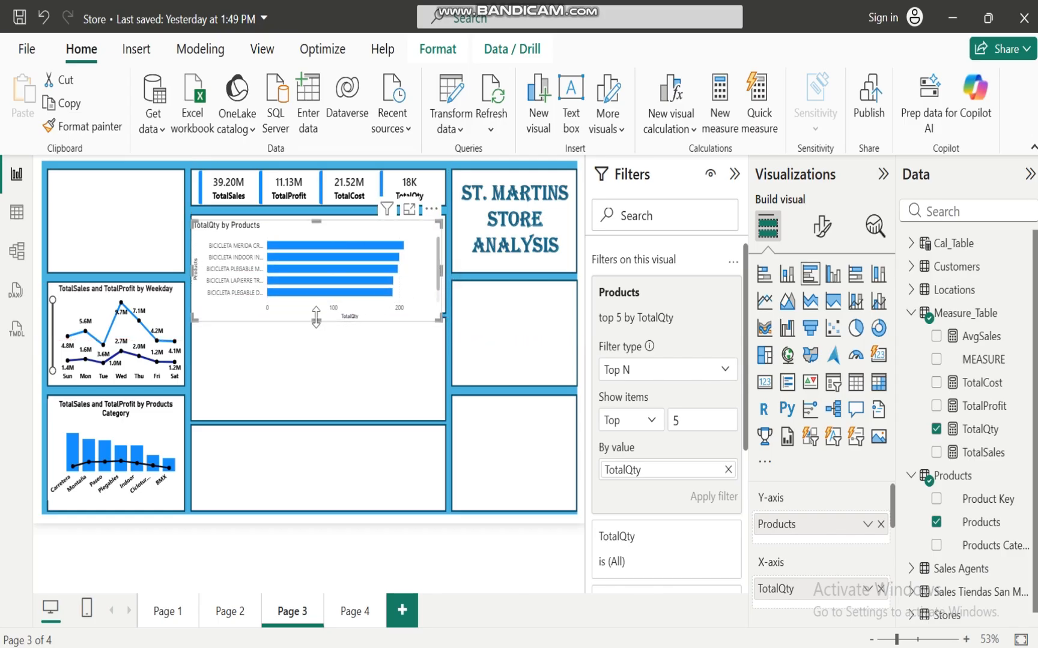
mouse_move(316, 321)
left_mouse_down()
mouse_move(323, 289)
mouse_move(323, 314)
left_mouse_up()
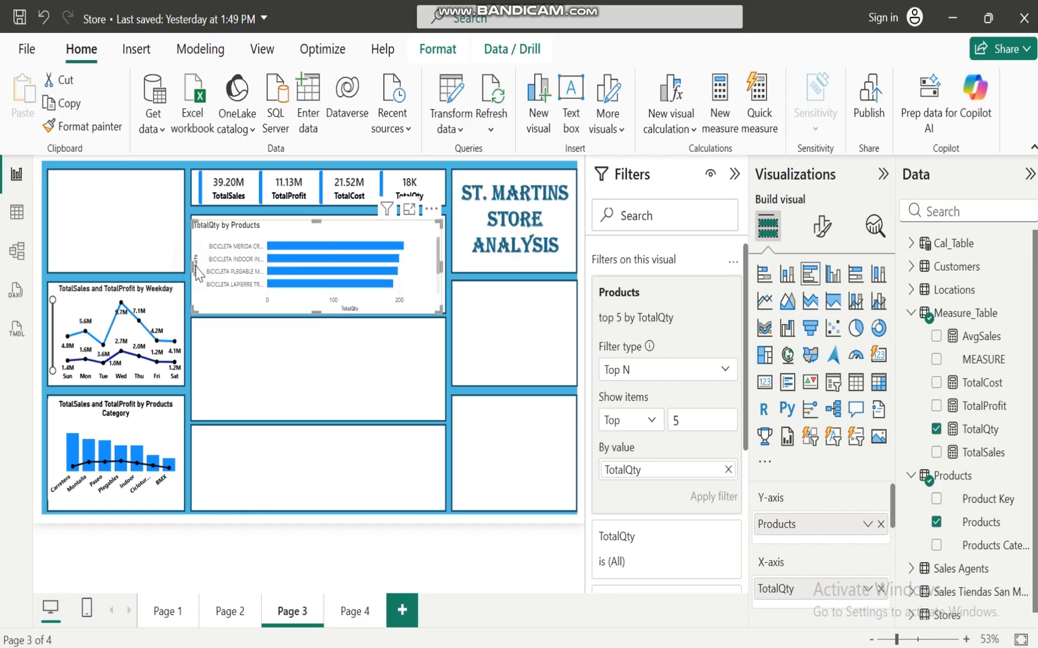
left_click_drag(194, 267, 195, 268)
left_click_drag(318, 222, 318, 215)
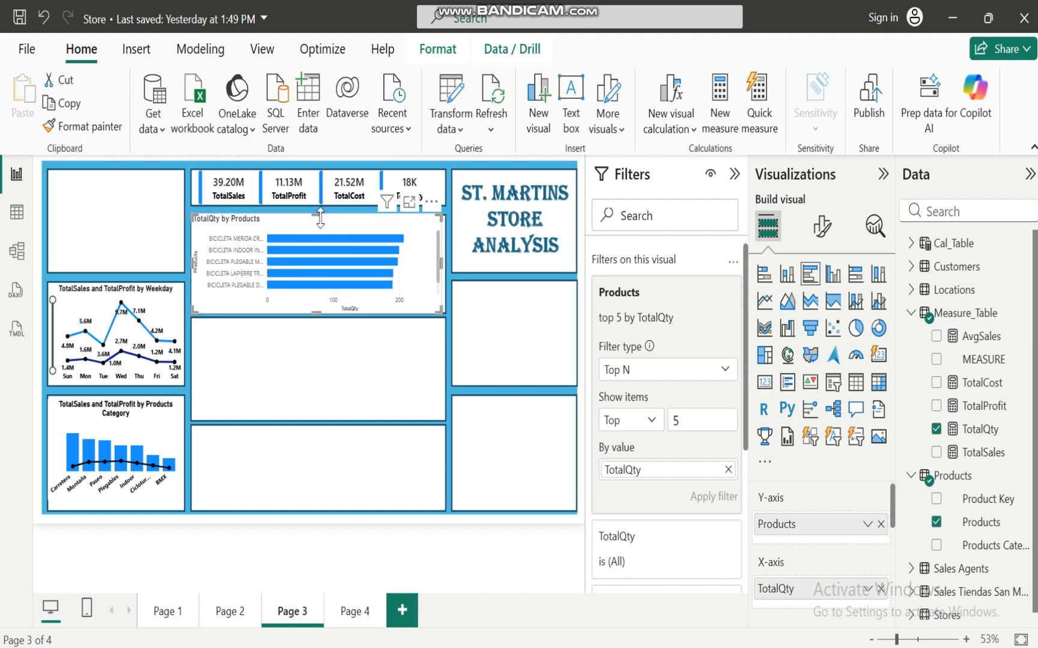
Step: Copy the formatting of the TotalSales and TotalProfit by Products Category chart onto the TotalQty by Products chart with Format painter
left_click(138, 416)
left_click(87, 126)
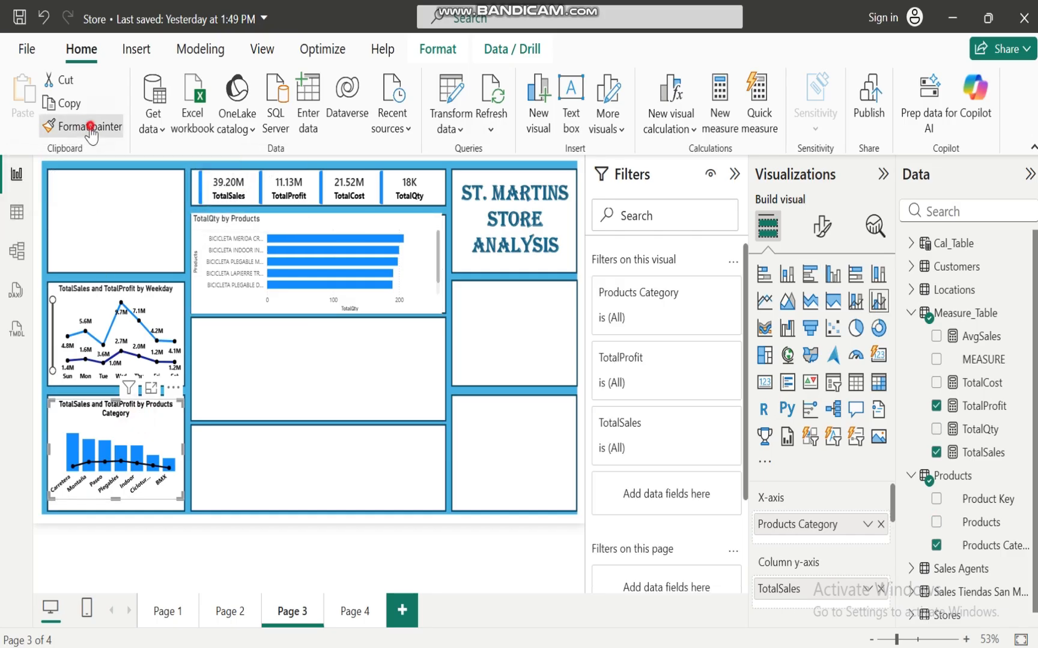
left_click(363, 222)
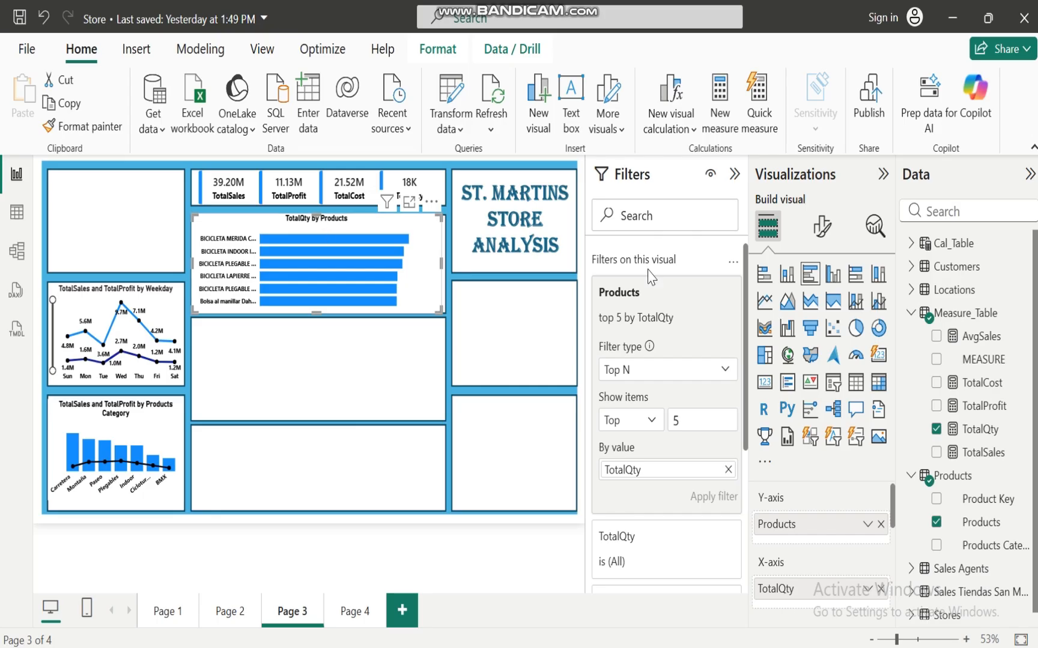
left_click(393, 375)
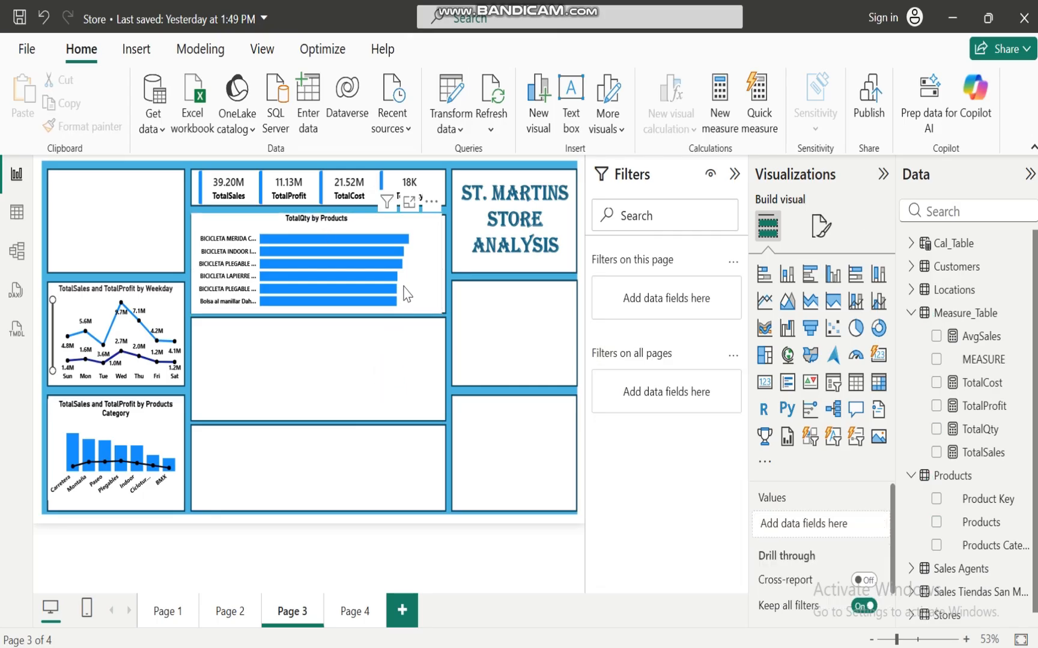
Step: Turn on the zoom slider and data labels for the TotalQty by Products bar chart
left_click(419, 267)
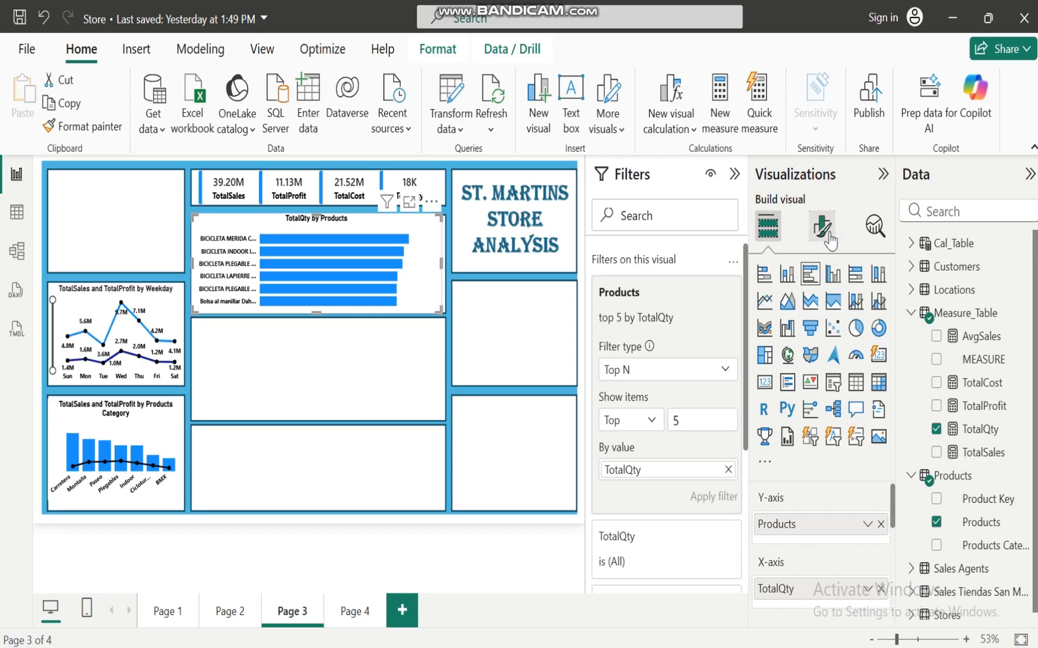
left_click(821, 227)
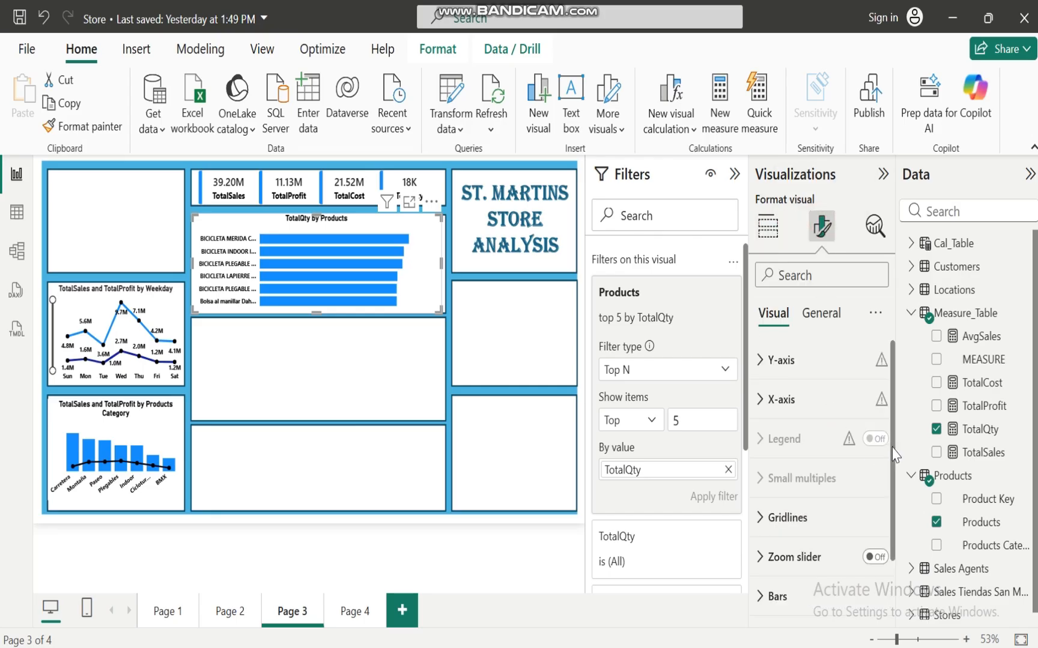
left_click(875, 557)
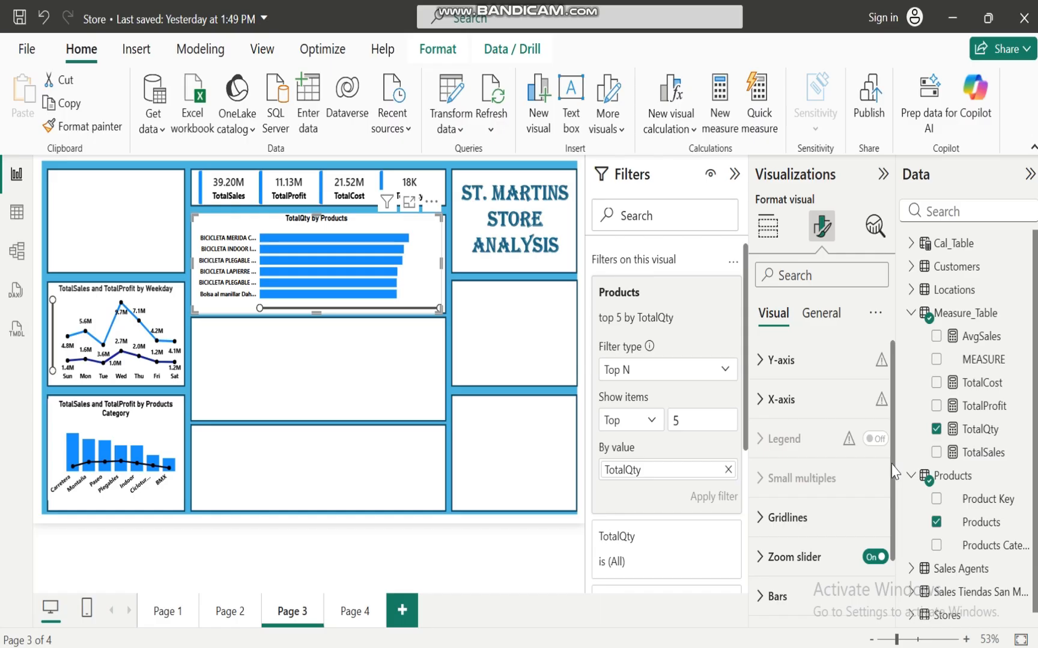
scroll(889, 481, "down", 2)
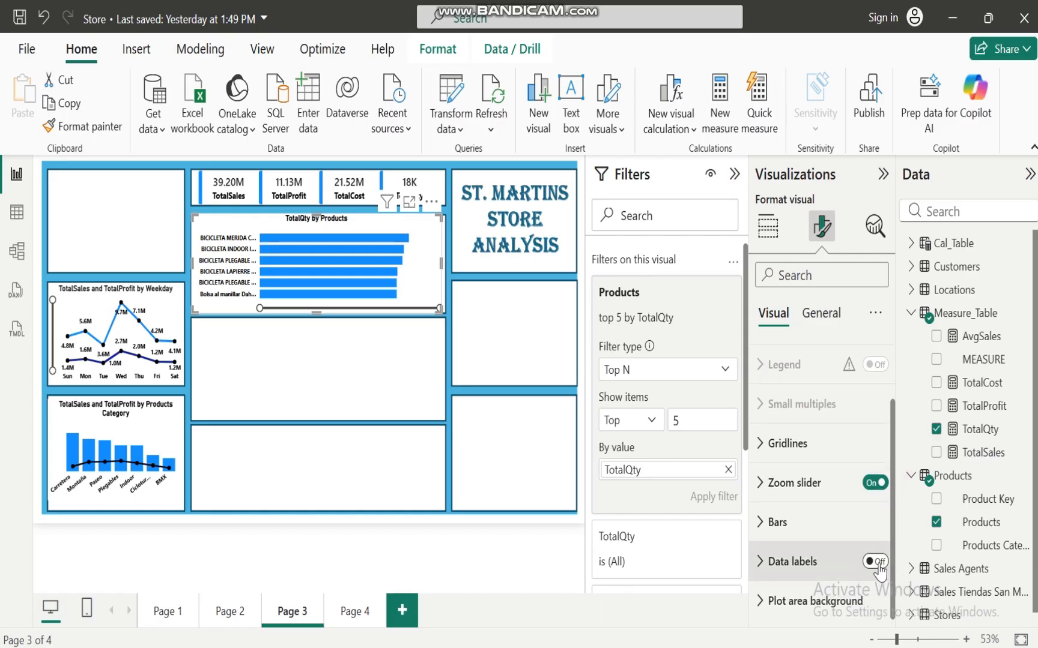
left_click(878, 564)
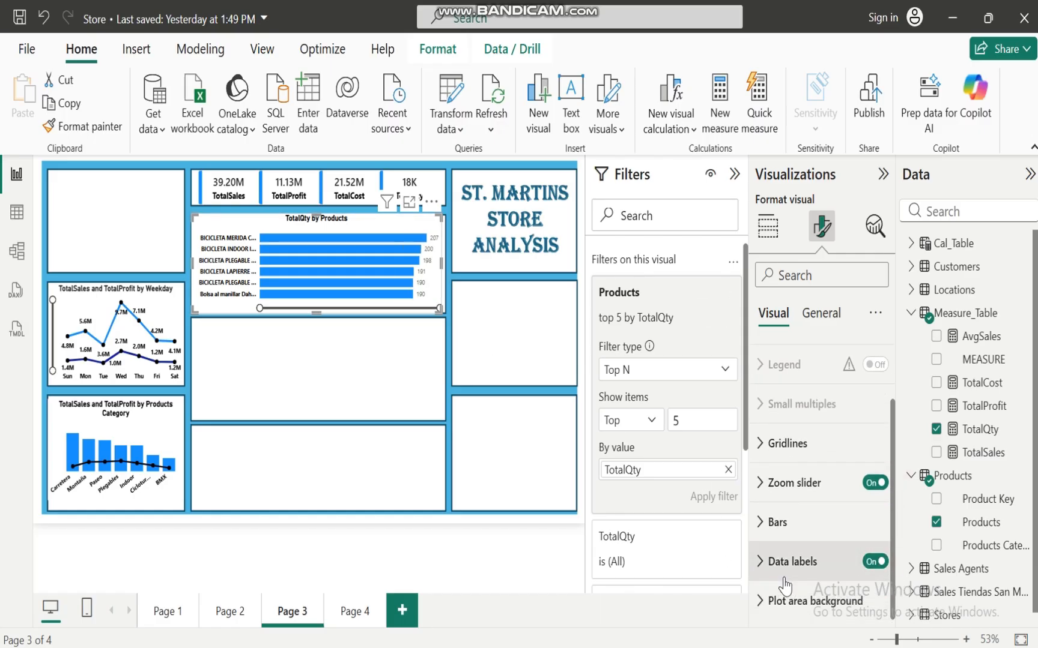
Step: Make the data label values of the TotalQty by Products chart bold and black
left_click(765, 563)
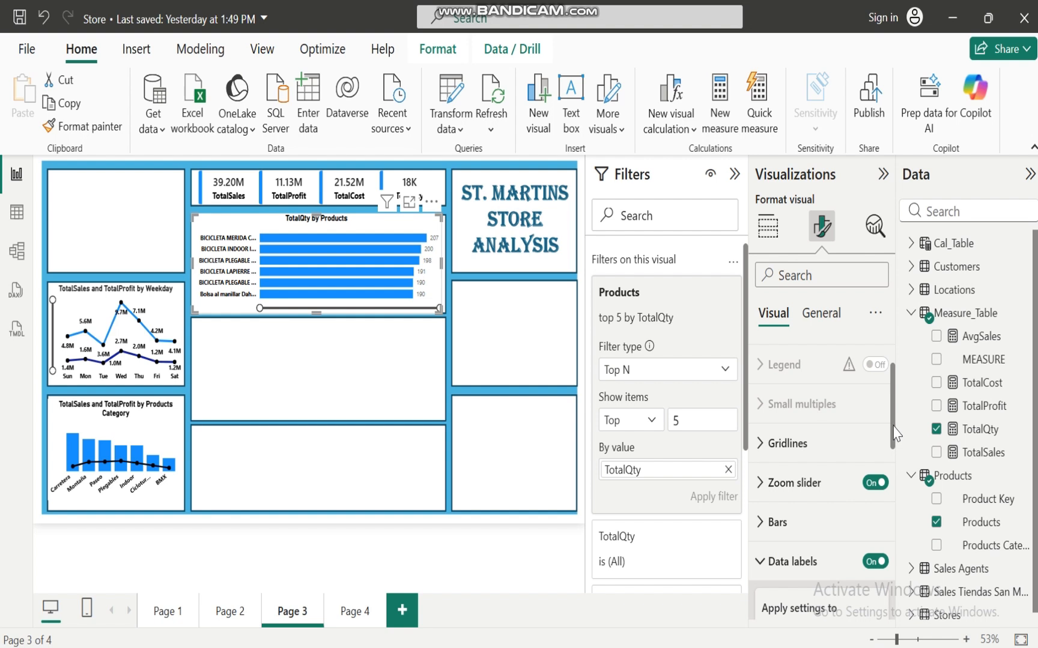
left_click_drag(895, 432, 894, 563)
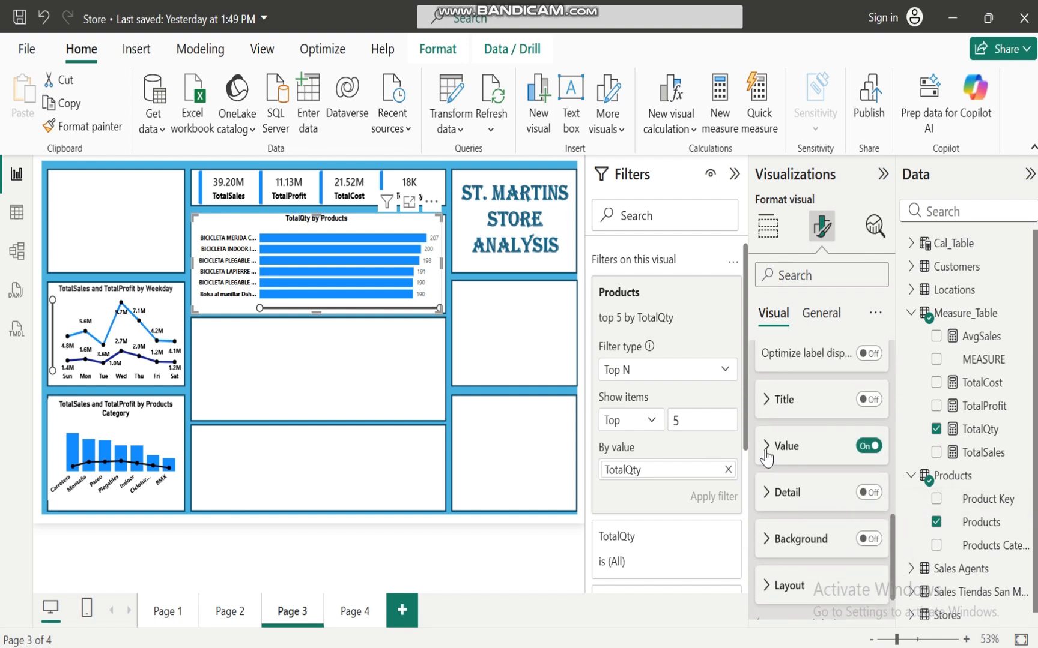
left_click(766, 452)
left_click(771, 587)
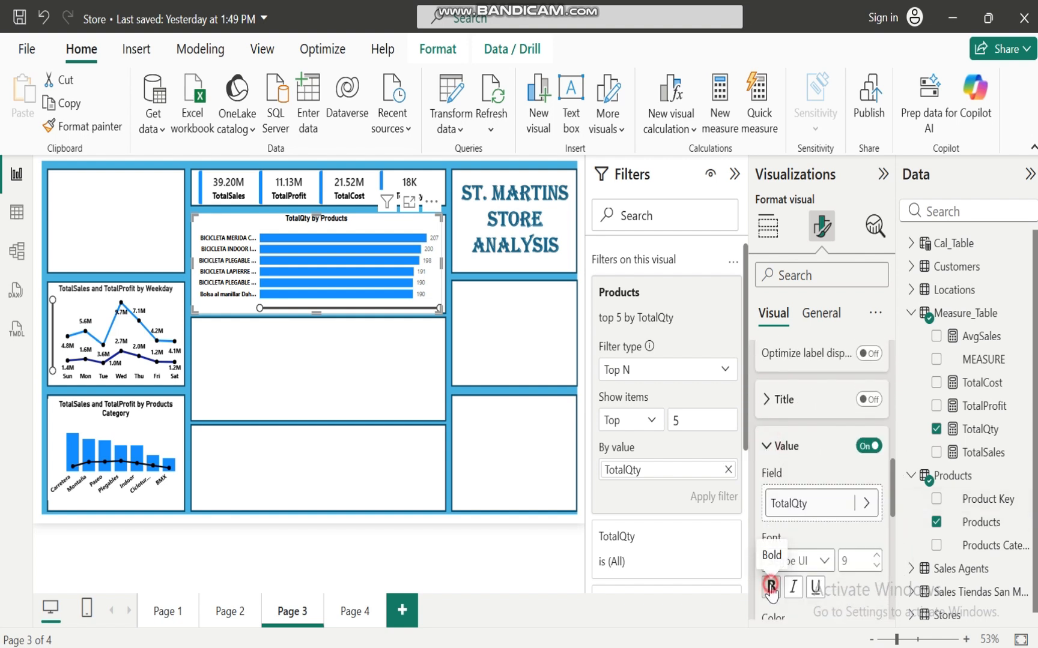
left_click_drag(895, 480, 897, 528)
left_click(794, 438)
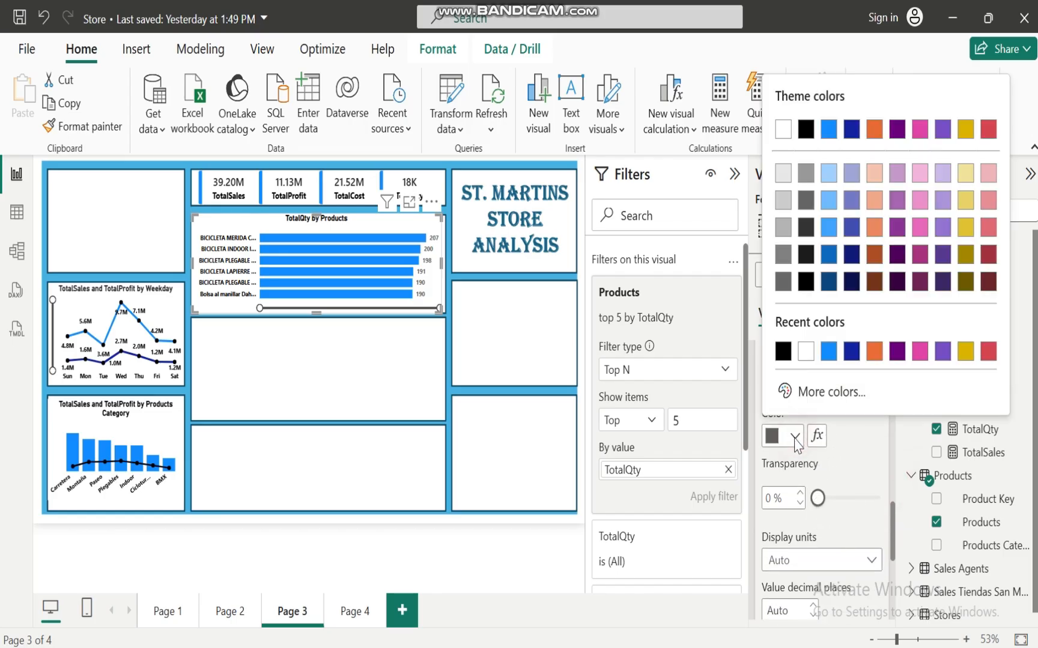
left_click(783, 351)
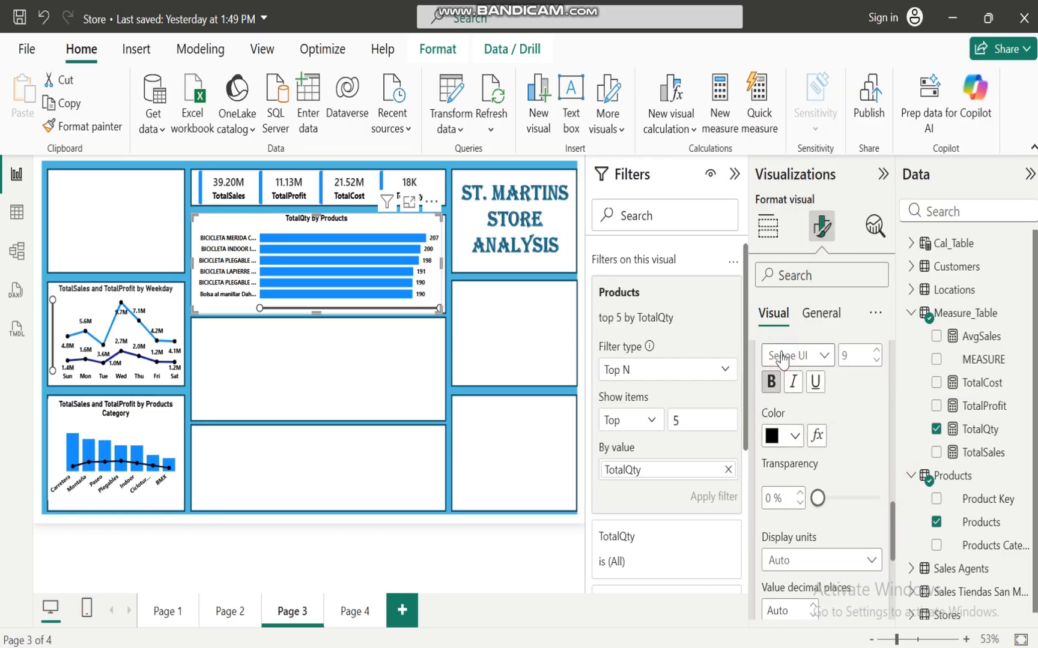
left_click(306, 359)
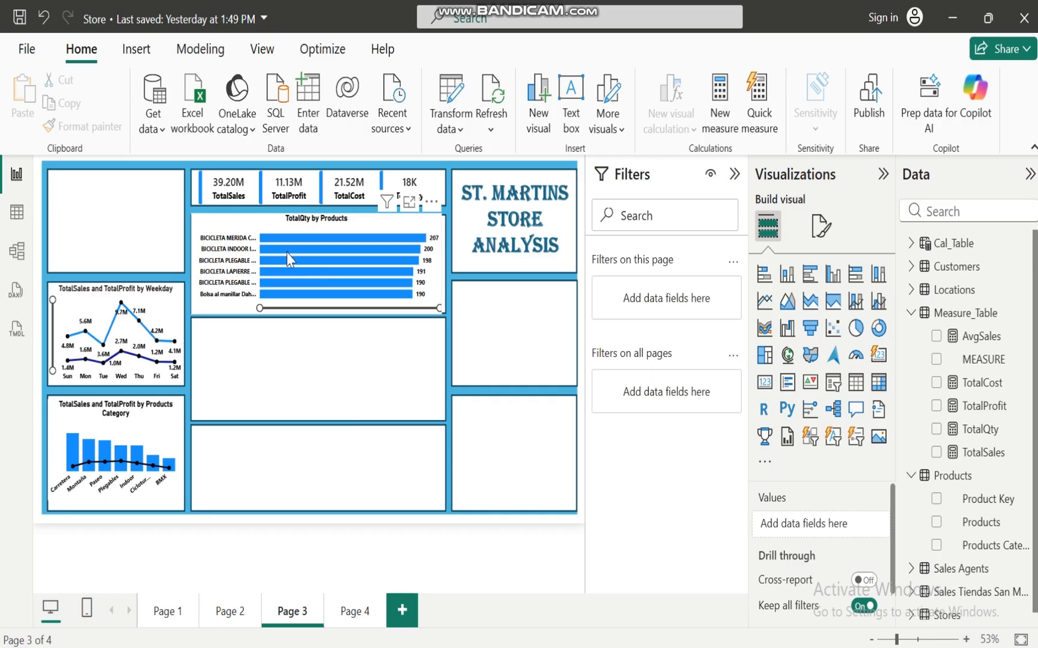
Step: Change the title of the TotalQty by Products chart to "Top 5 Products By Quantity"
mouse_move(299, 238)
left_click(406, 228)
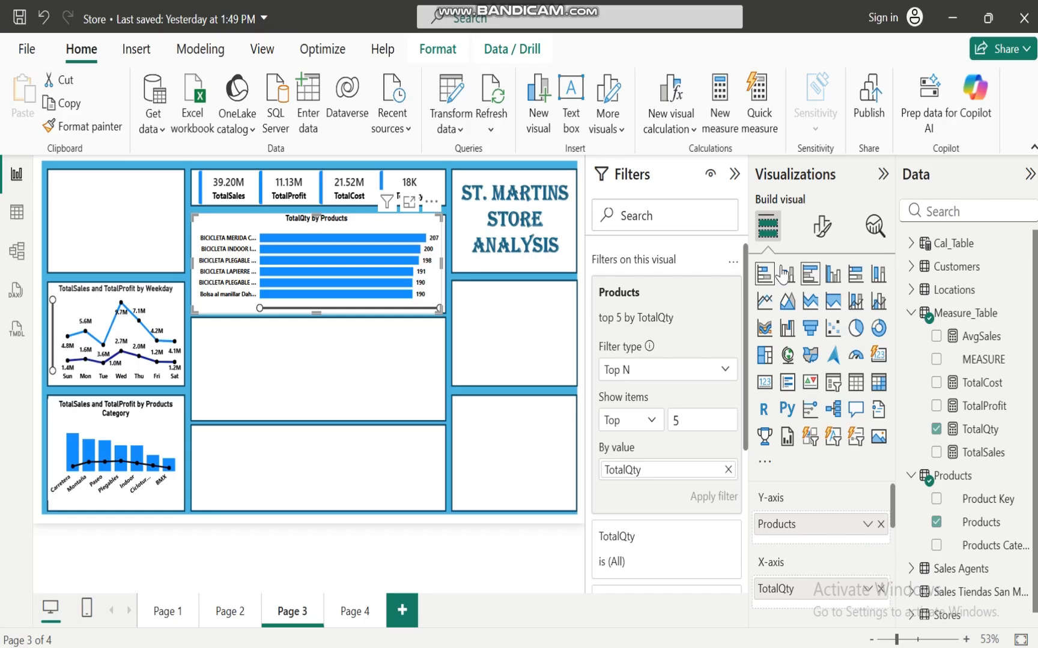
left_click(821, 227)
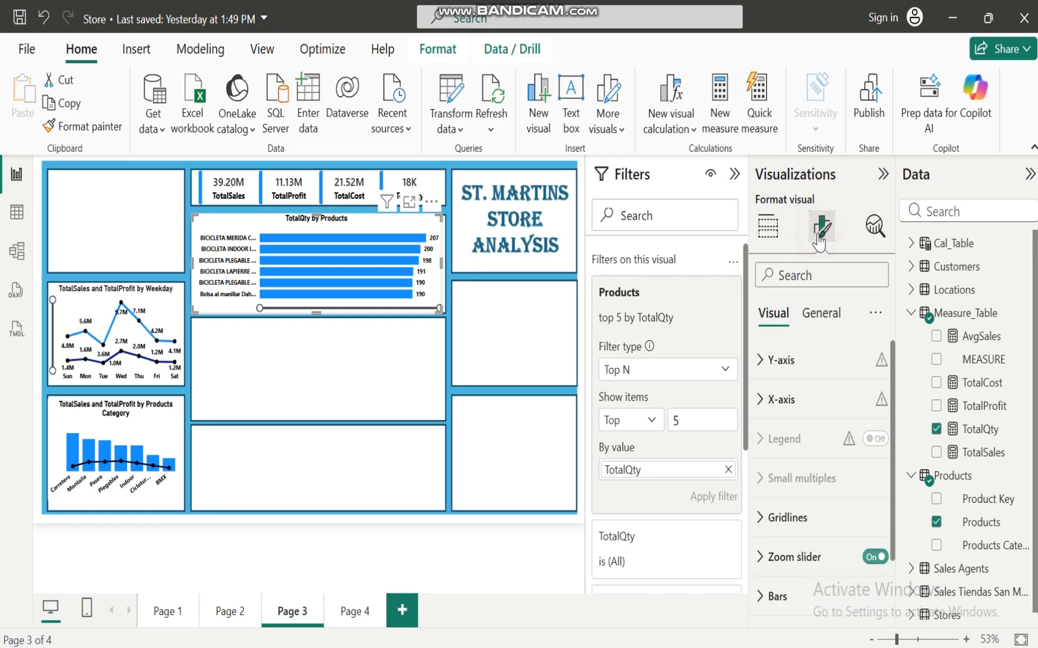
left_click(822, 314)
left_click(755, 399)
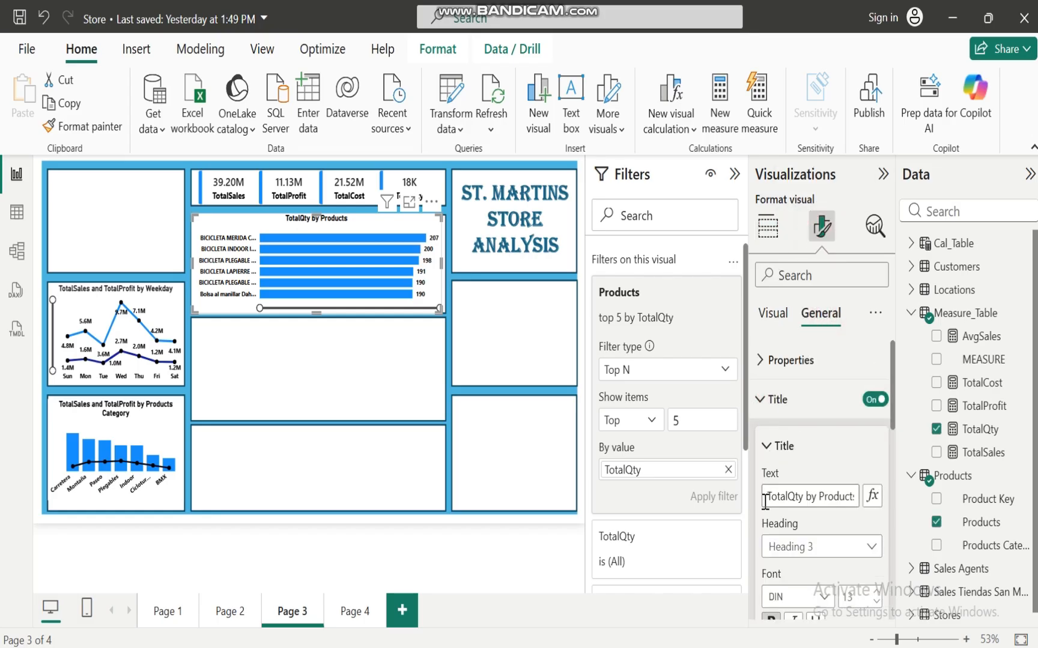
left_click_drag(764, 500, 855, 499)
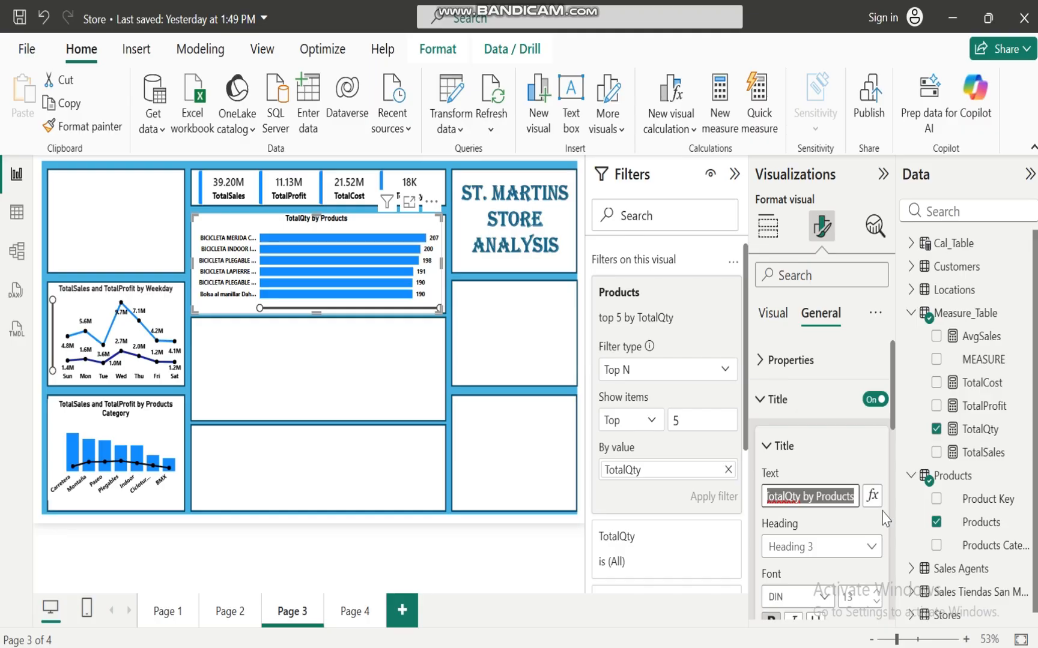
type("T")
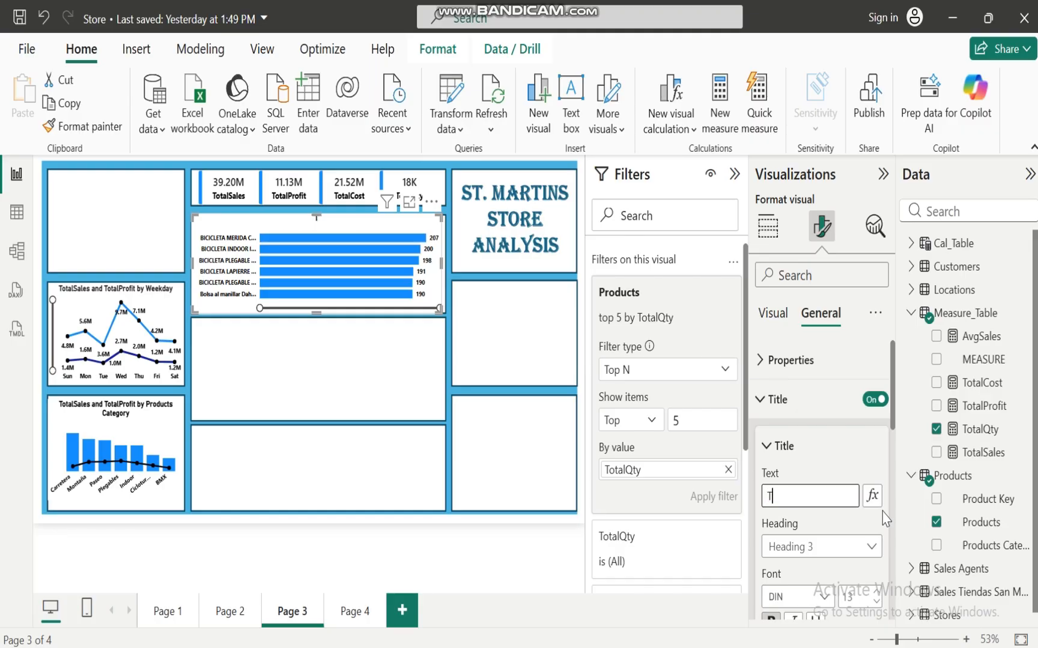
type("op 5 Products By")
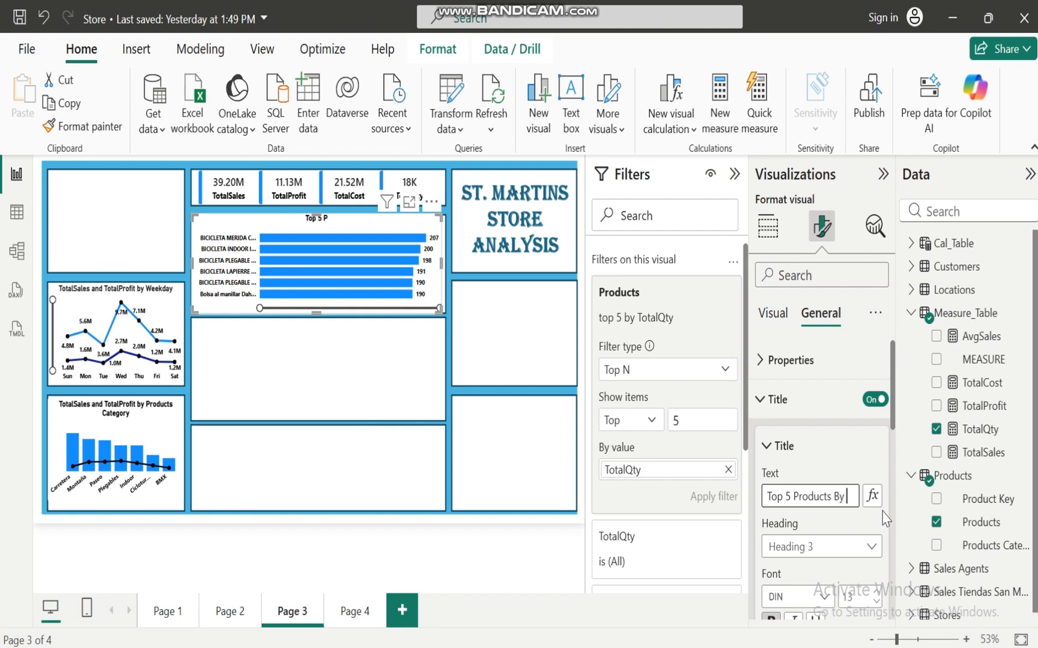
type(" Quantity")
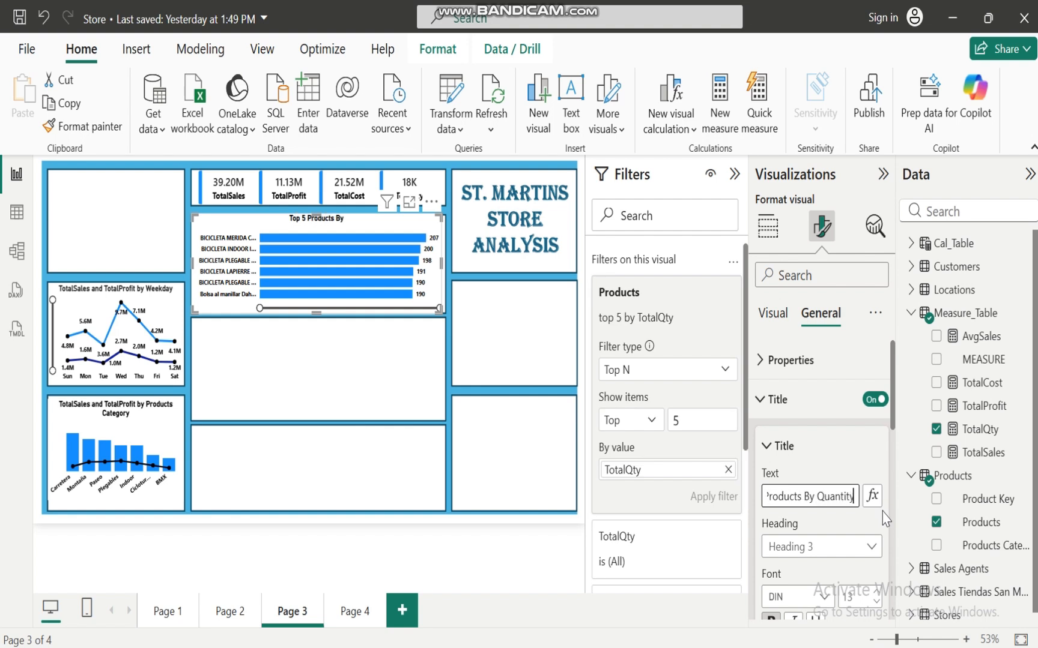
left_click(835, 518)
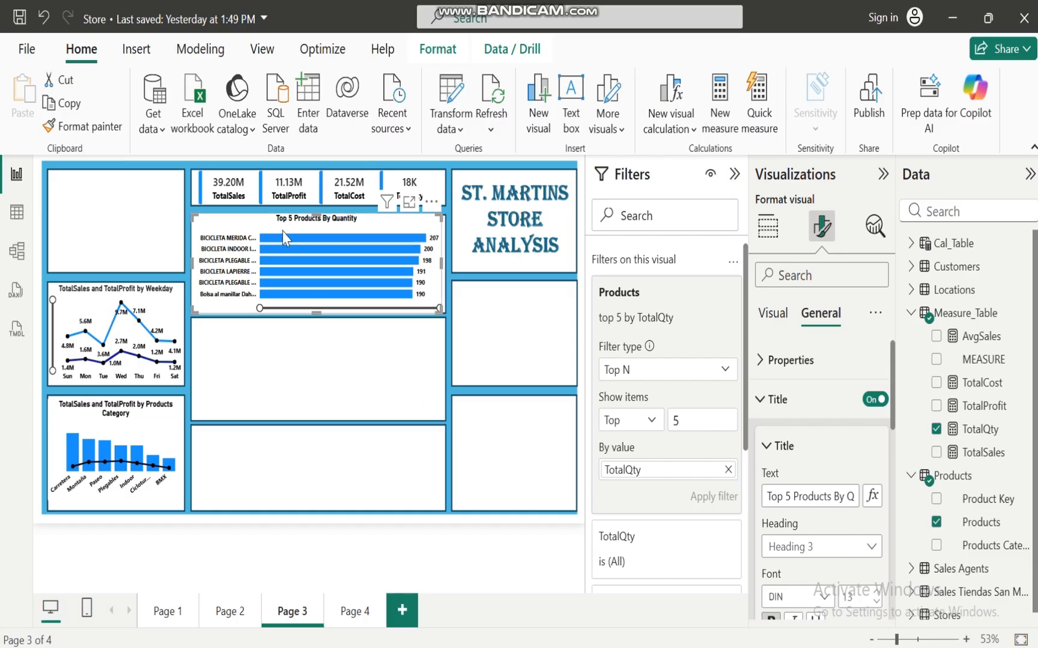
mouse_move(290, 236)
left_click(340, 365)
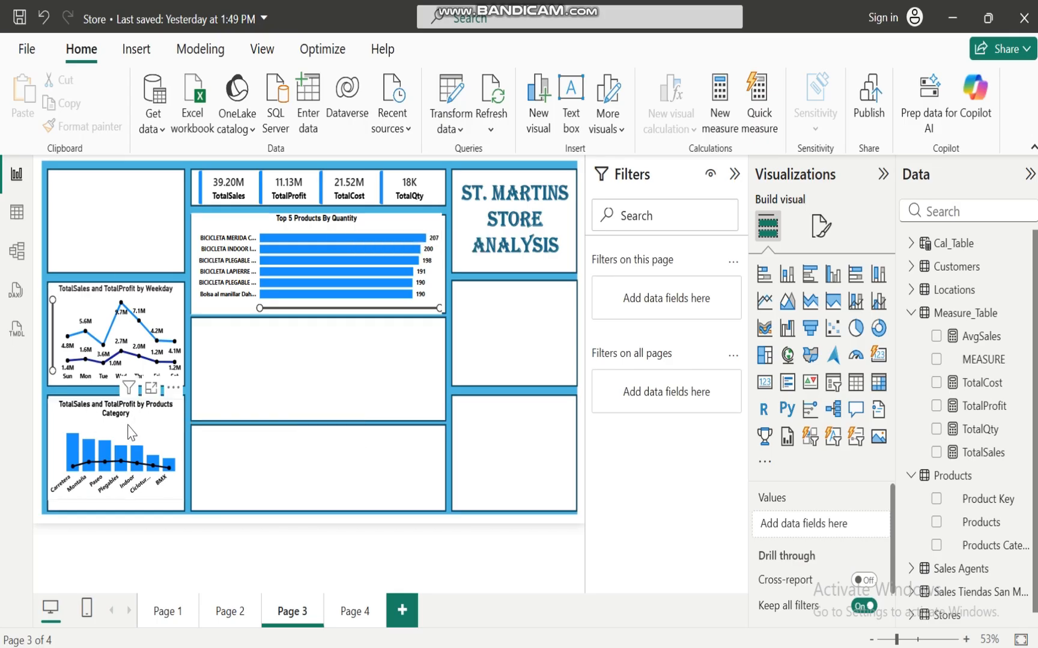
Step: Read the question about products with high sales but low profit margins in the SAN MARTIN STORE PROJECT presentation, and return to Power BI
mouse_move(83, 307)
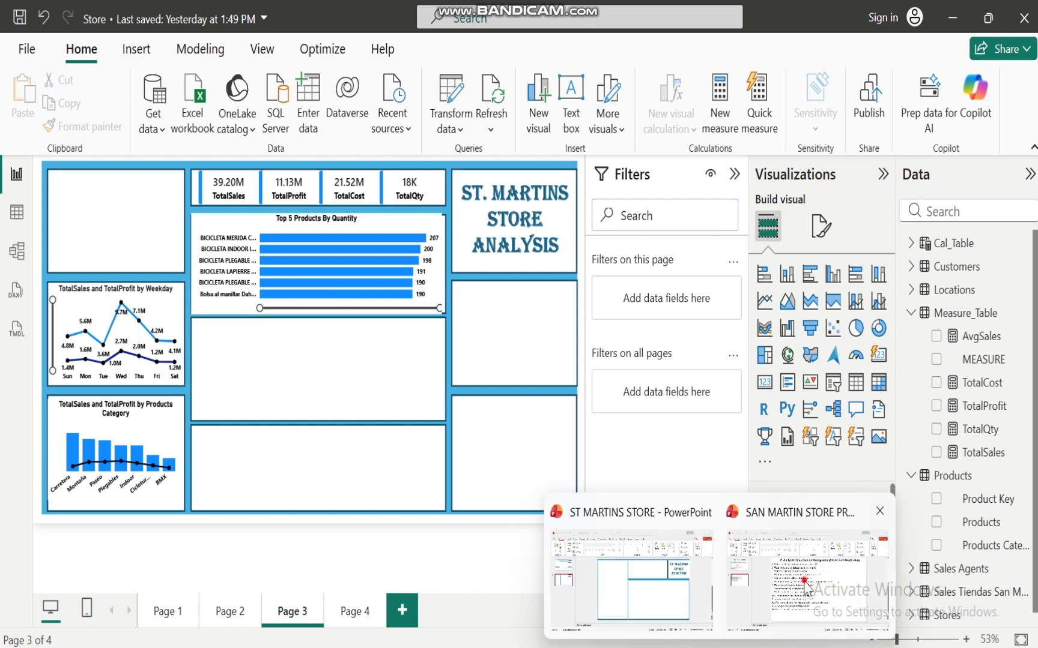
left_click(807, 587)
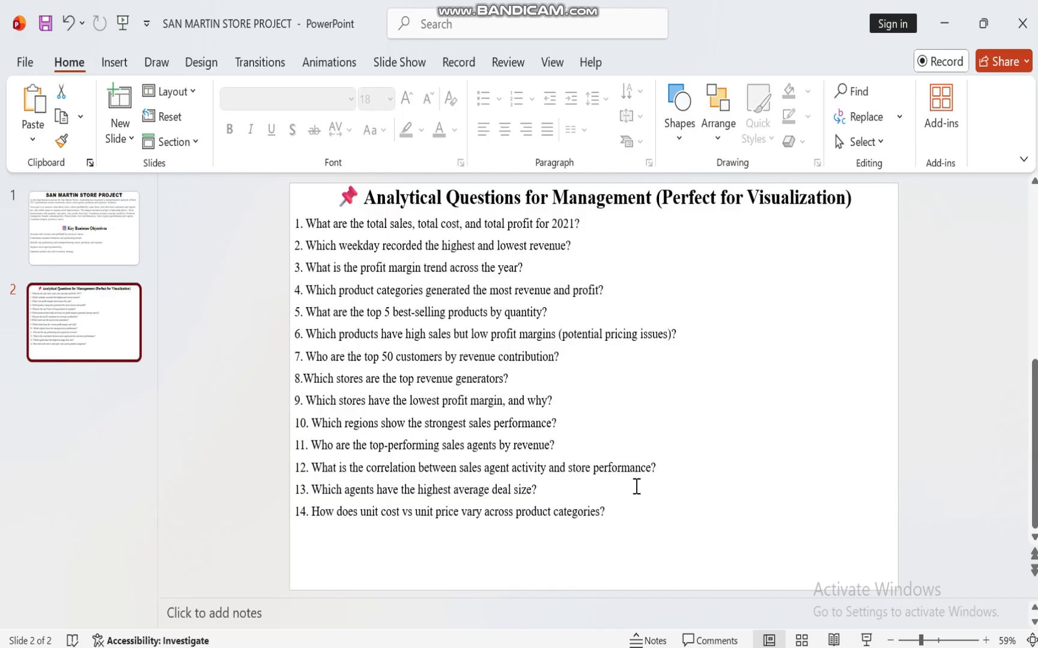
left_click(685, 577)
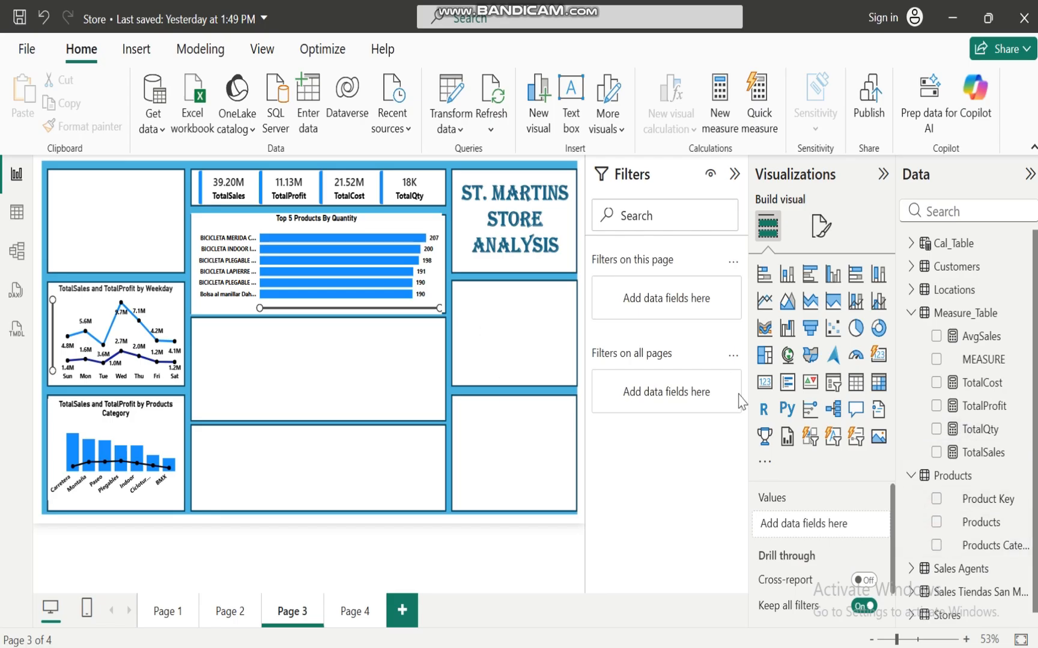
Step: Create a table visual on Page 3 with the Products, TotalSales and TotalProfit fields
left_click(936, 524)
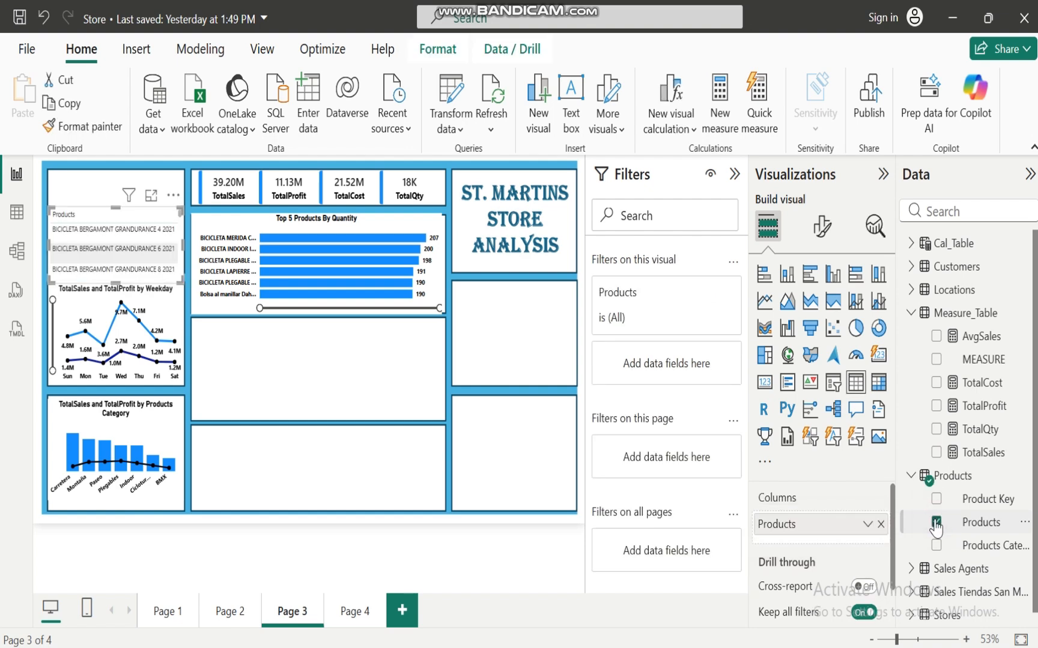
left_click(936, 452)
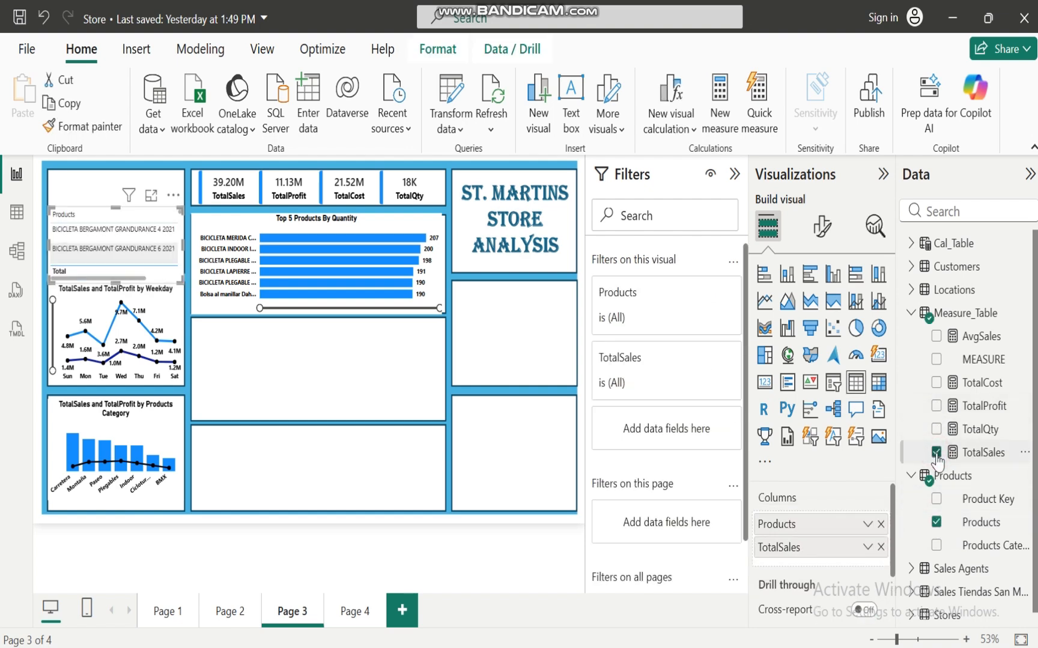
left_click(936, 406)
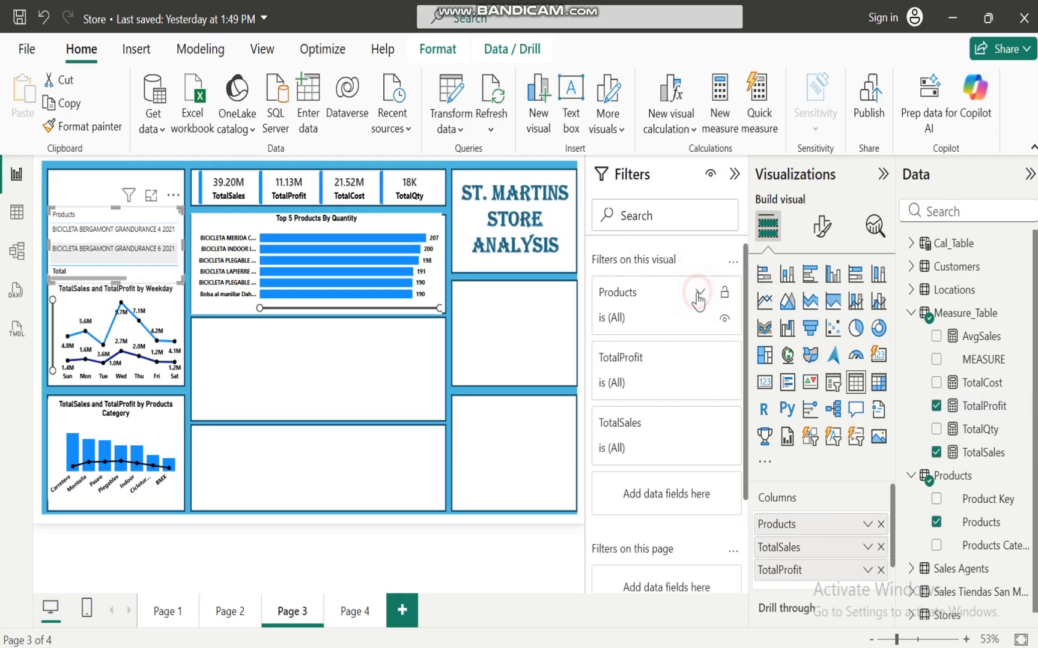
Step: Filter the table's Products with a Top N filter showing the top 5 by TotalSales
left_click(699, 294)
left_click(726, 371)
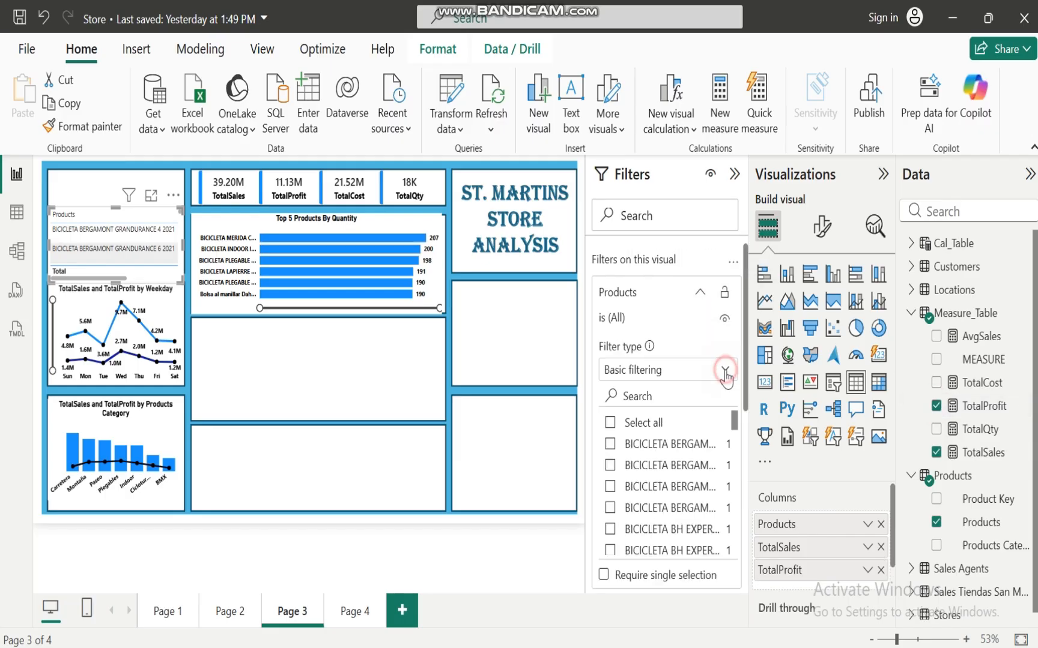
left_click(637, 444)
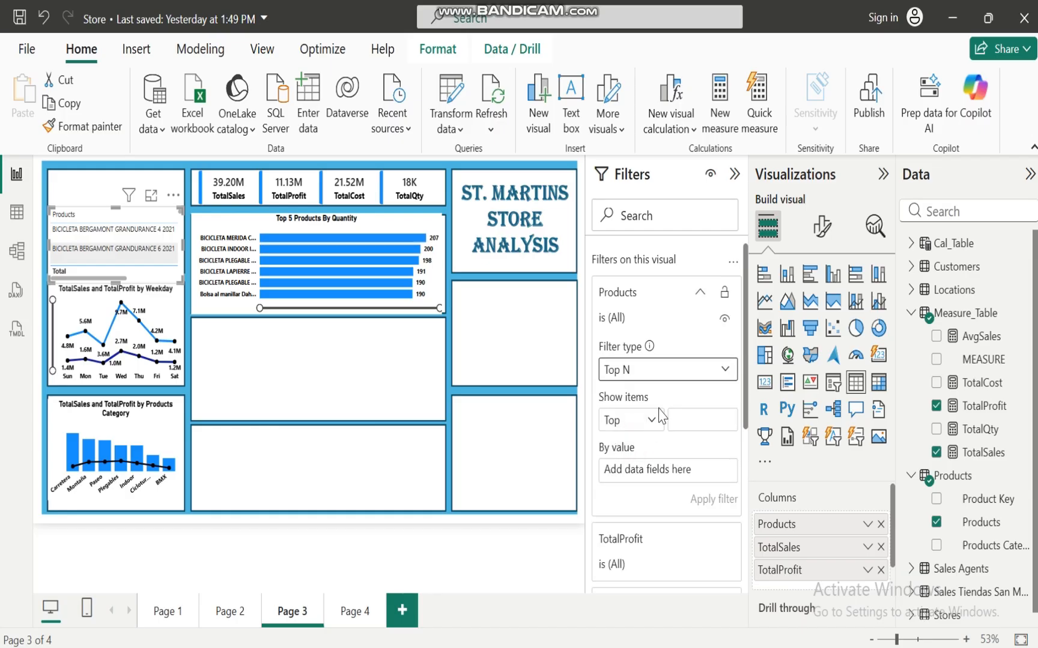
left_click(685, 416)
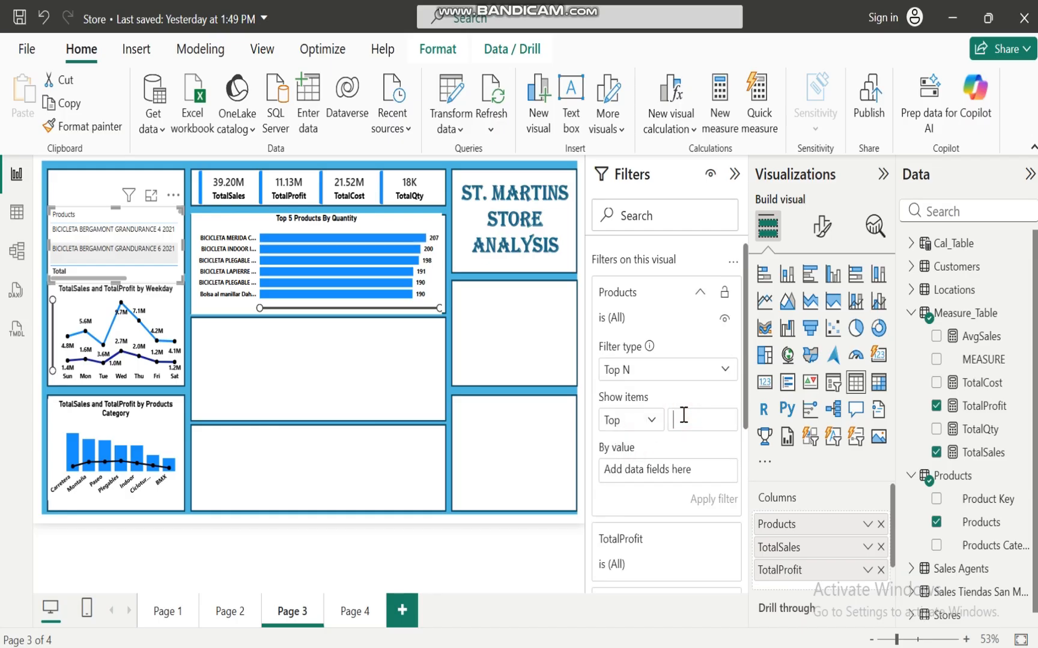
type("5")
left_click_drag(980, 452, 707, 473)
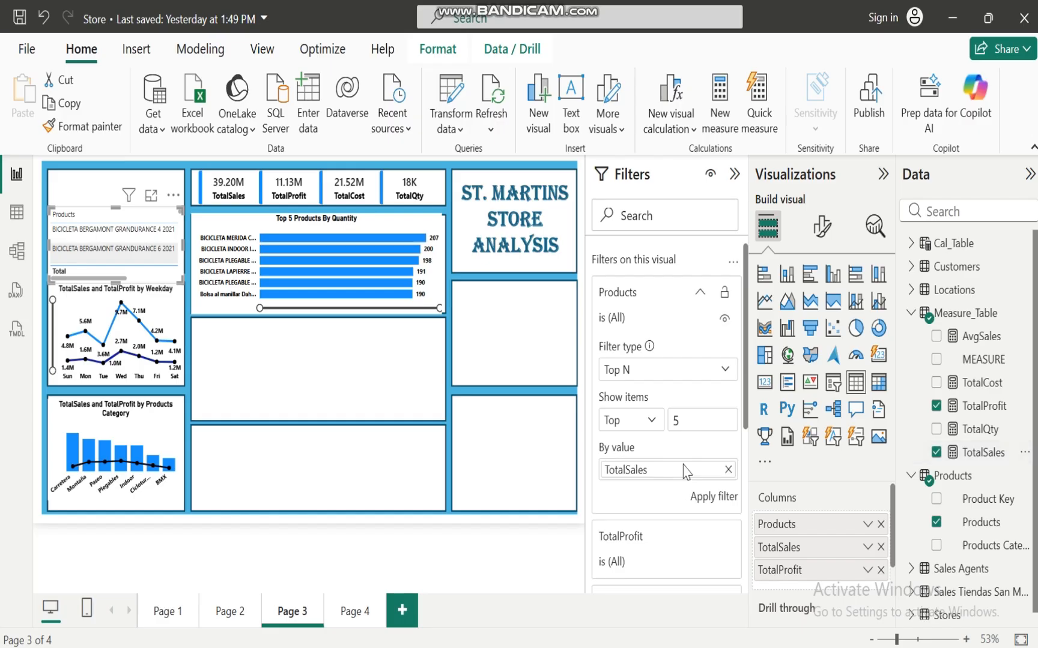
left_click(705, 497)
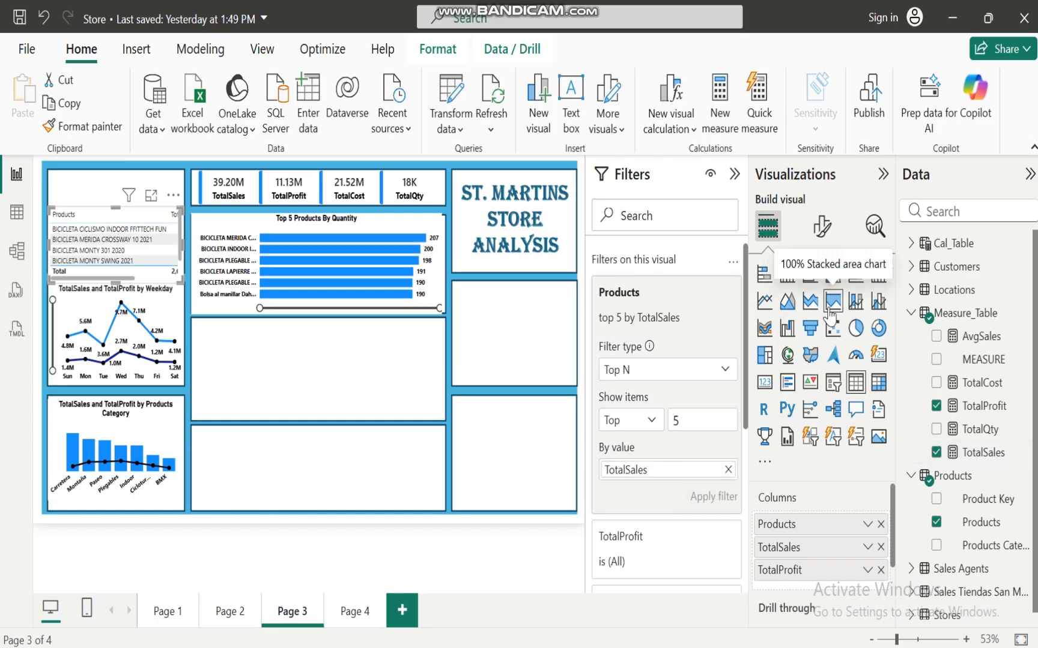
Step: Convert the table to a line and stacked column chart and copy the Products Category chart's formatting onto it
left_click(856, 302)
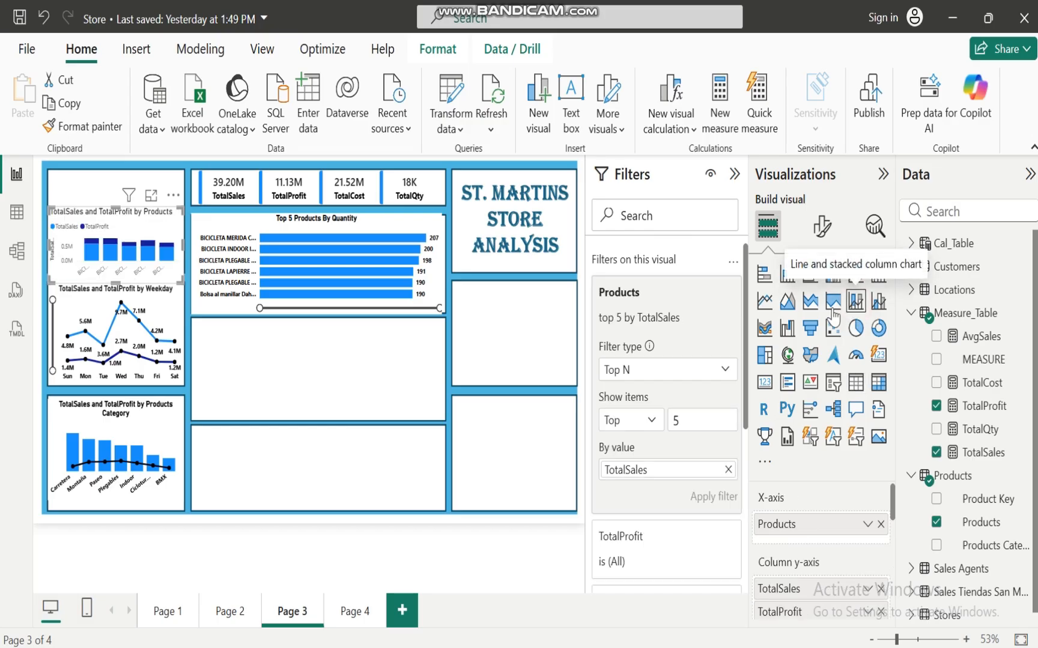
left_click(137, 418)
left_click(101, 132)
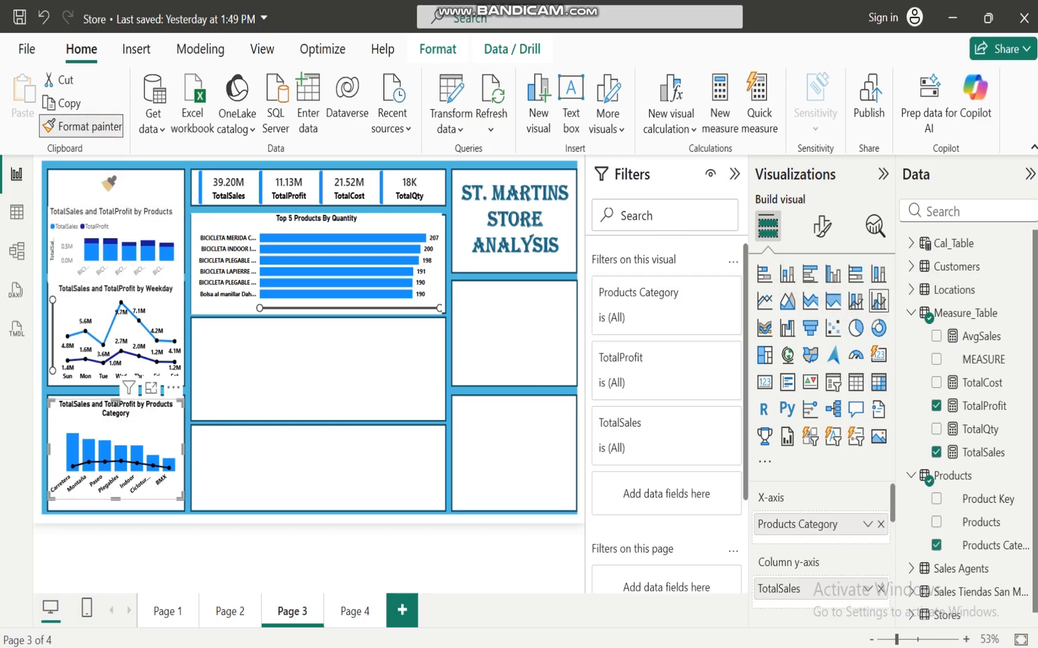
left_click(132, 220)
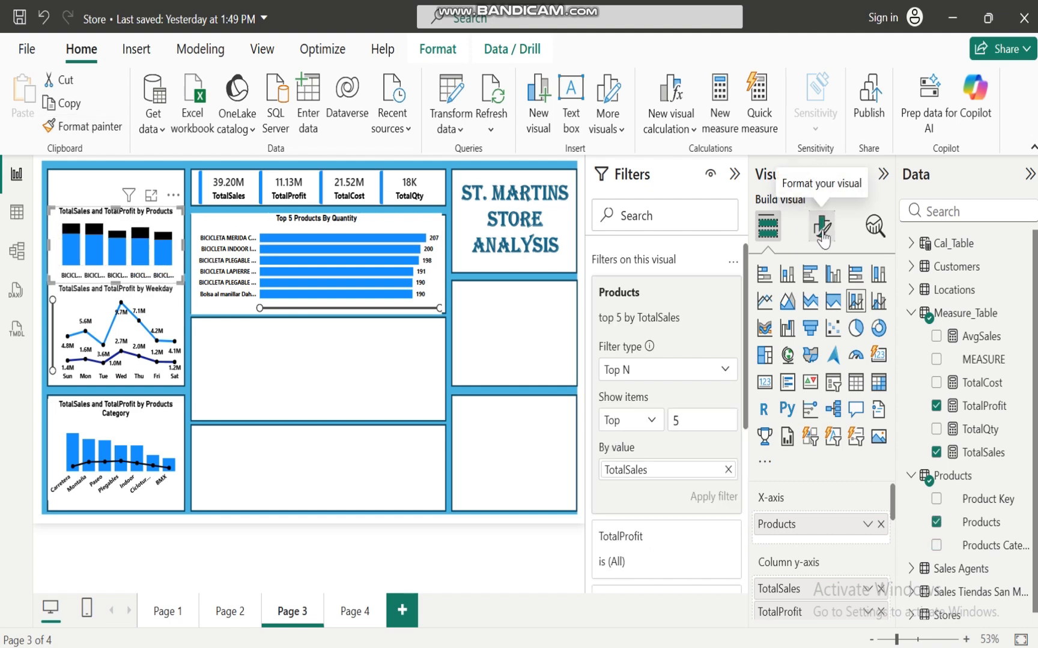
Step: Move TotalProfit from the column y-axis to the line y-axis of the Products chart
scroll(894, 510, "down", 2)
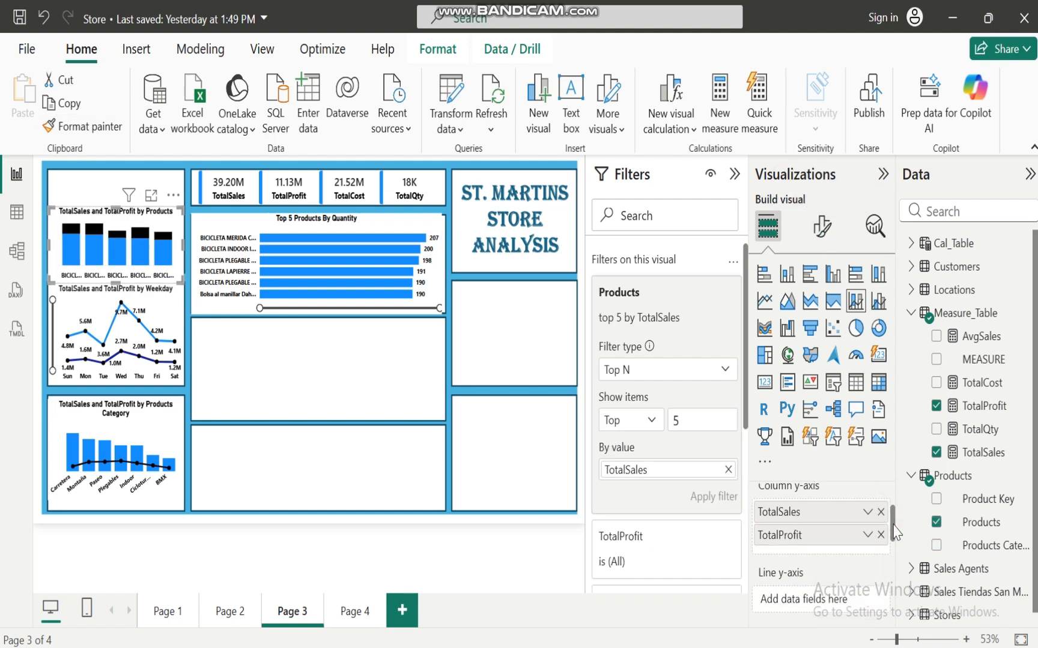
left_click_drag(803, 541, 802, 598)
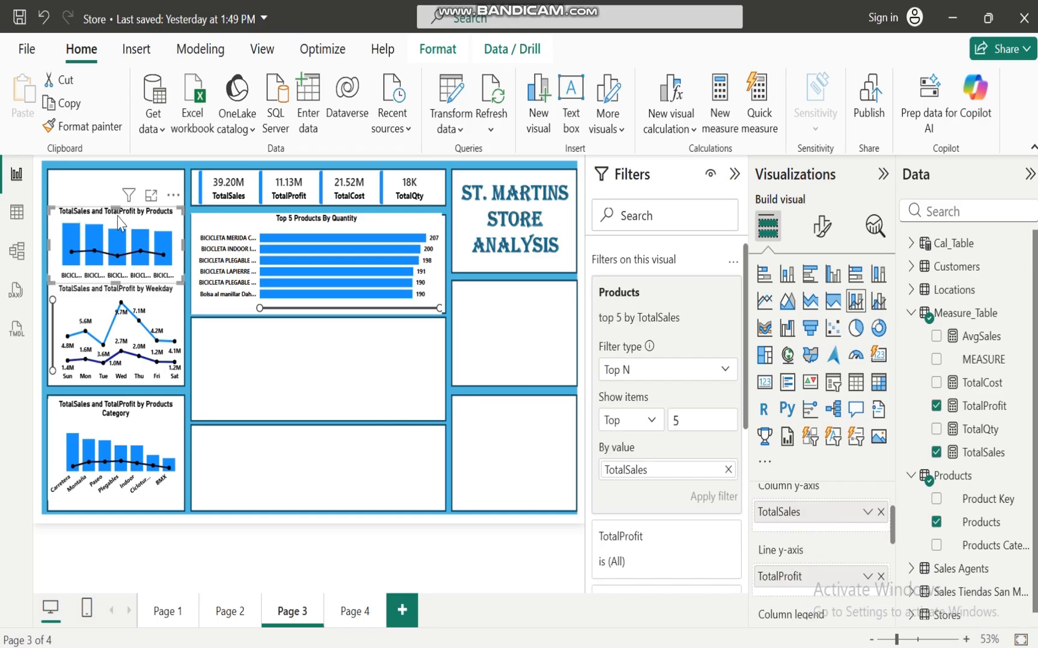
Step: Move the TotalSales and TotalProfit by Products chart into the empty frame below the dashboard title and resize it to fit
left_click_drag(113, 208, 510, 284)
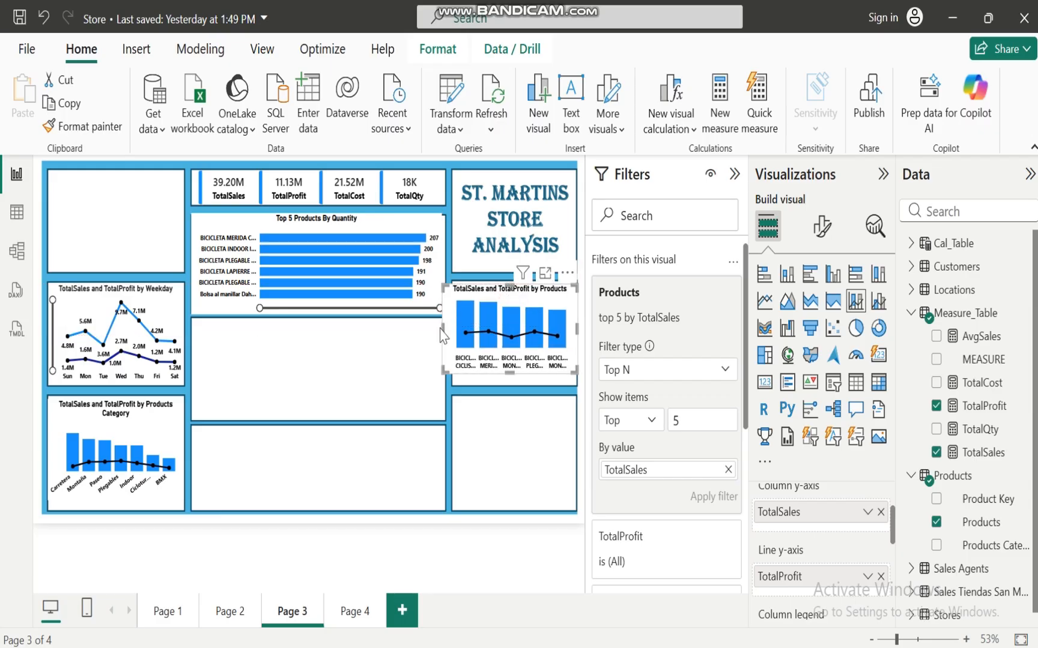
mouse_move(446, 335)
left_mouse_down()
mouse_move(460, 334)
mouse_move(451, 334)
left_mouse_up()
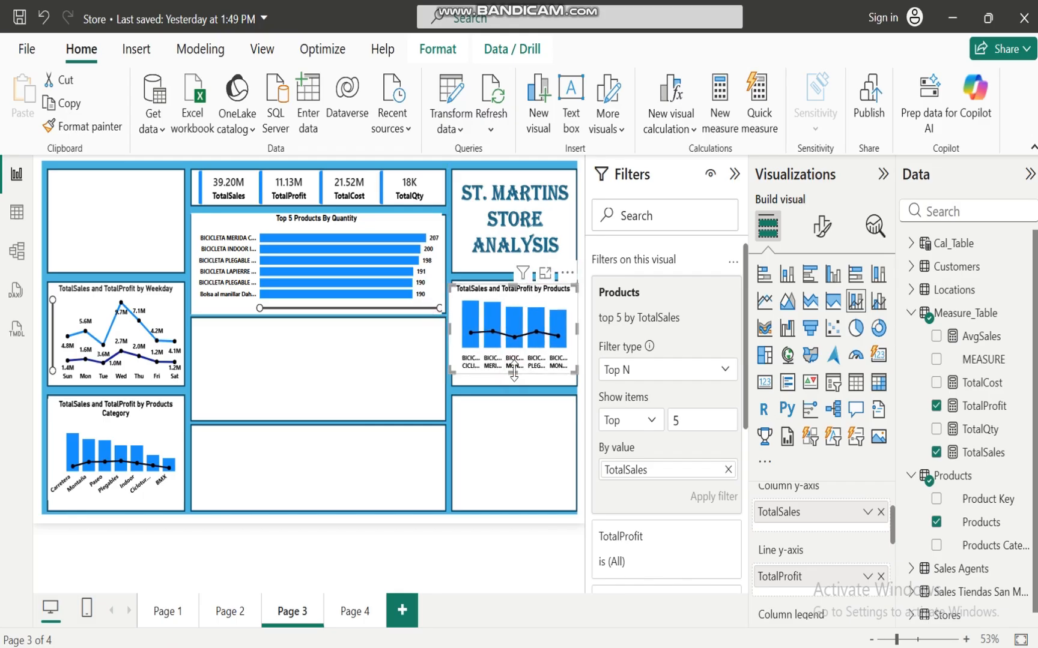
left_click_drag(513, 372, 517, 387)
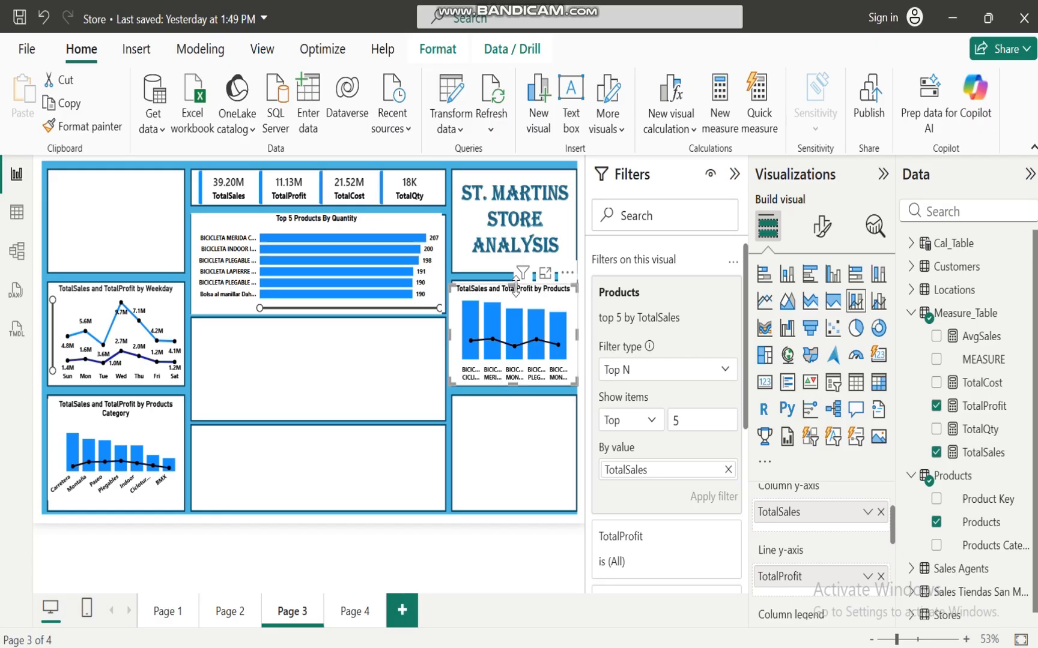
left_click_drag(515, 287, 517, 294)
left_click(418, 378)
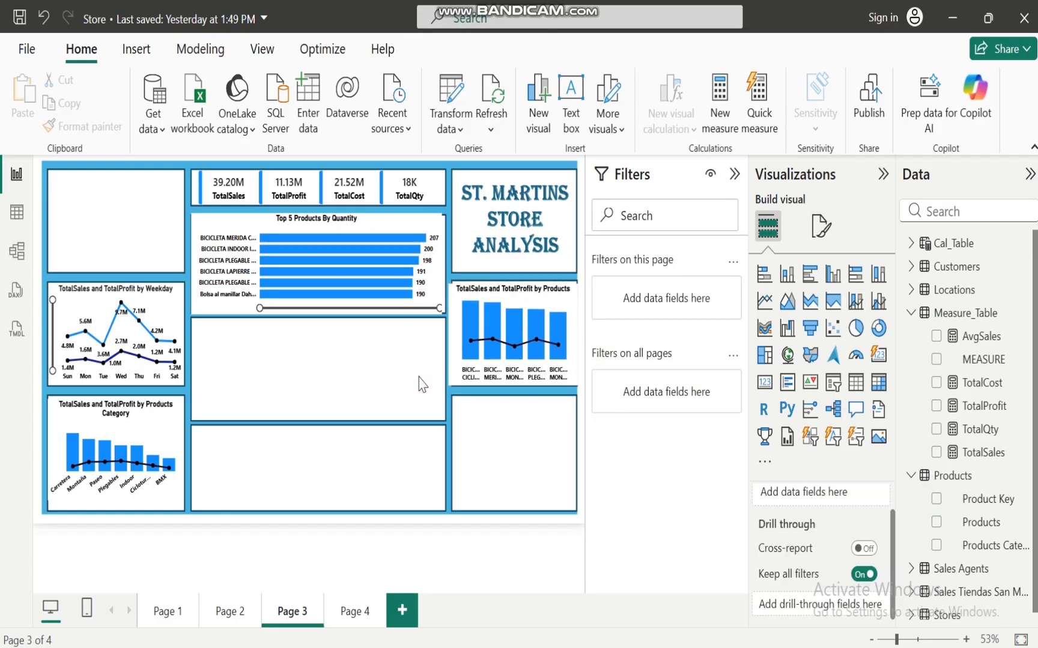
left_click(492, 287)
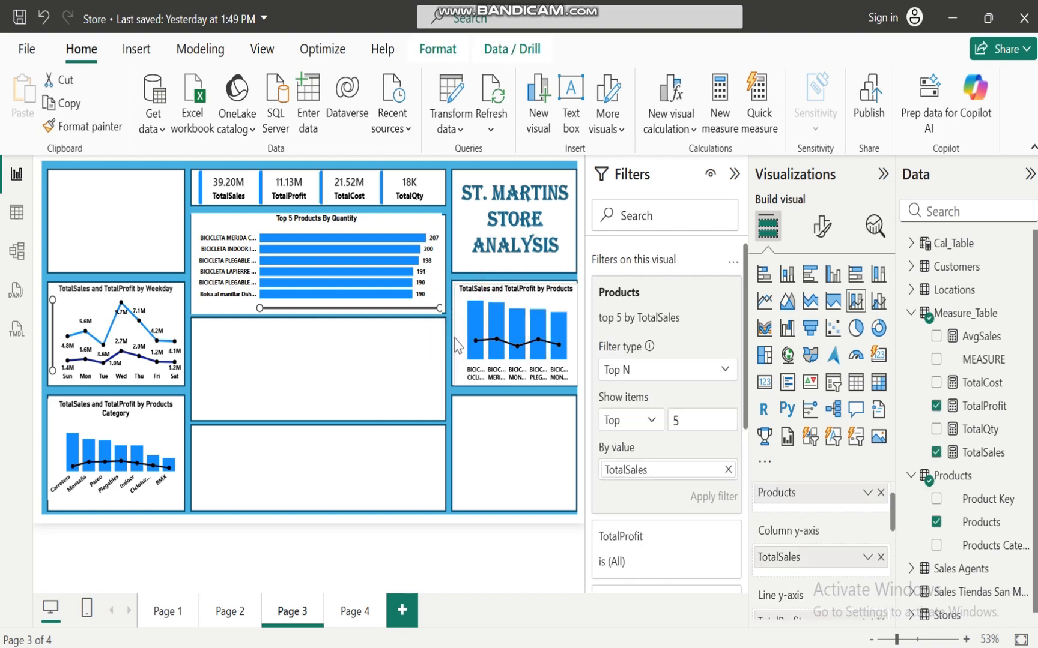
left_click_drag(455, 338, 454, 338)
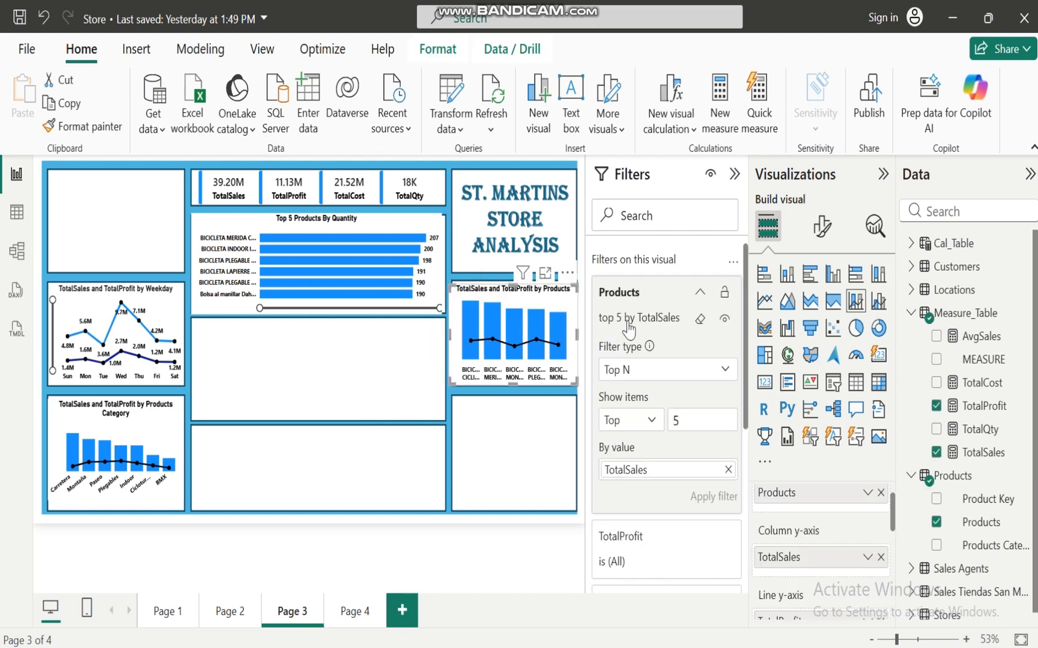
Step: Turn off the background of the TotalSales and TotalProfit by Products chart
left_click(824, 229)
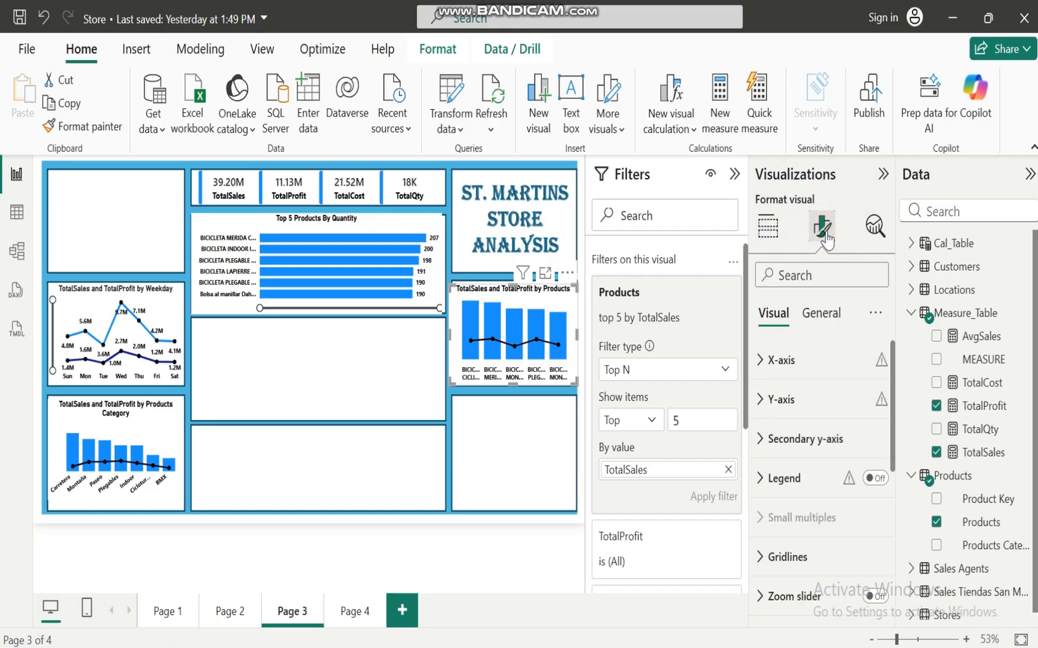
left_click(821, 312)
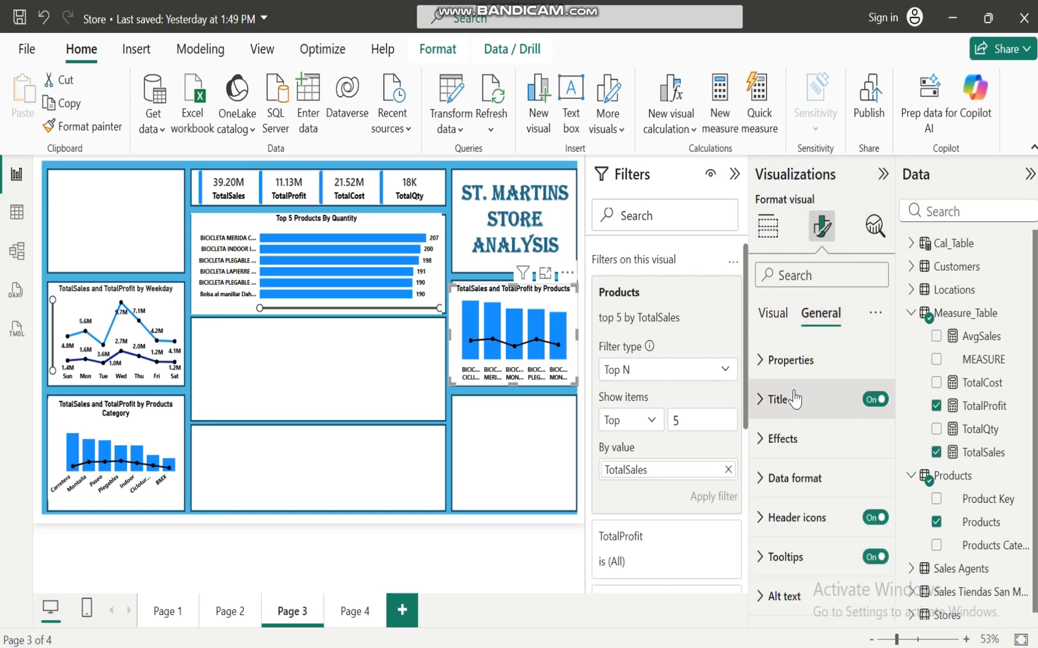
left_click(759, 438)
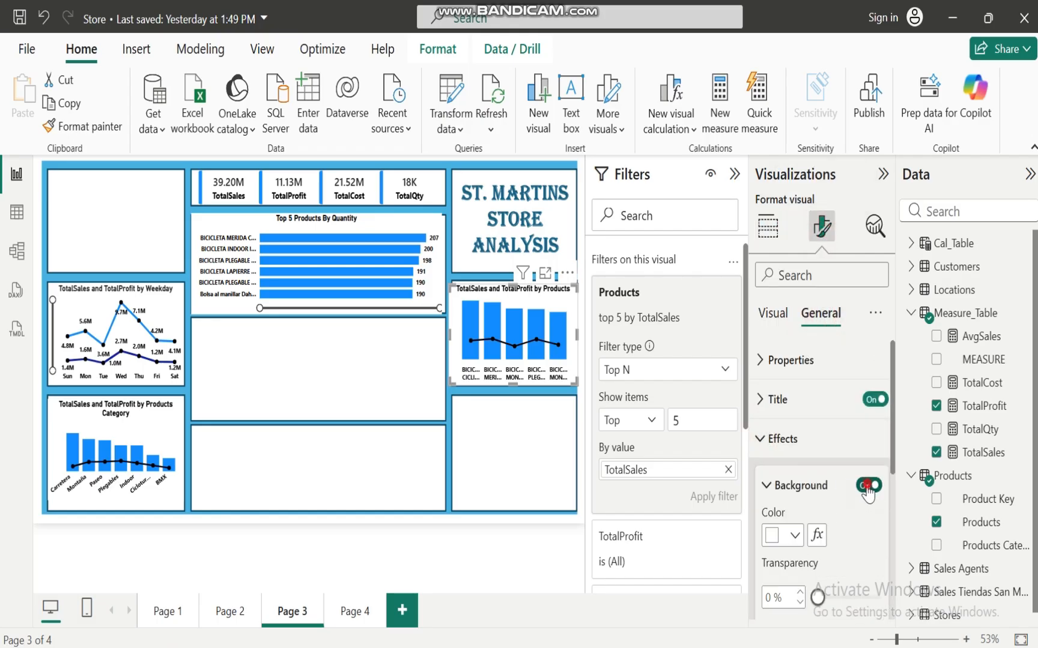
left_click(865, 487)
Step: Try the zoom slider on the TotalSales and TotalProfit by Products chart, switch it back off, and turn on the data labels
left_click(774, 315)
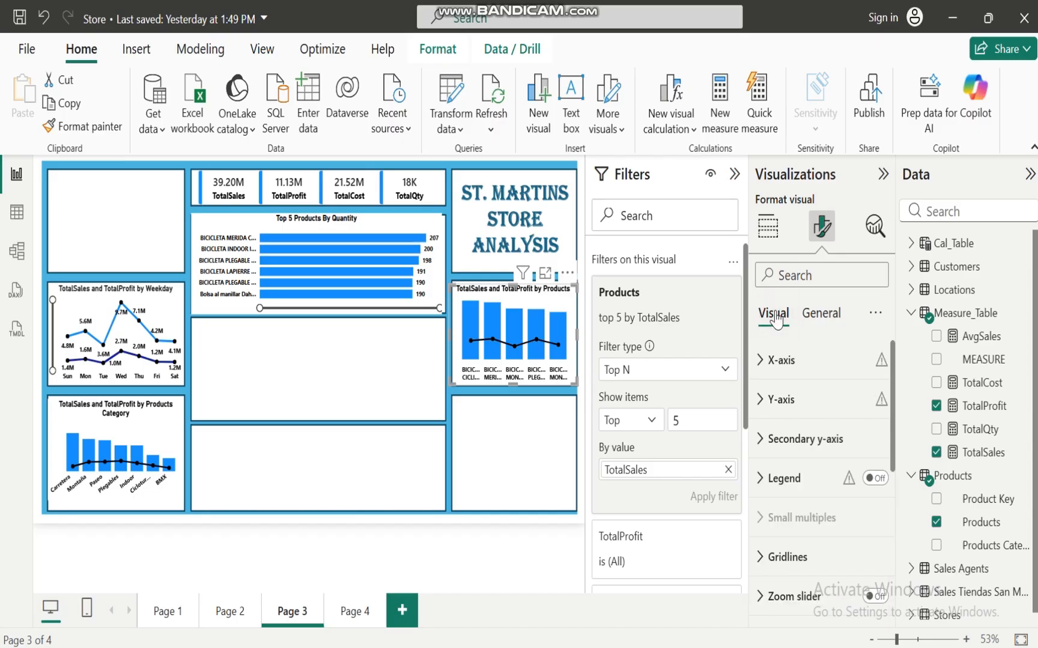
left_click_drag(893, 426, 893, 537)
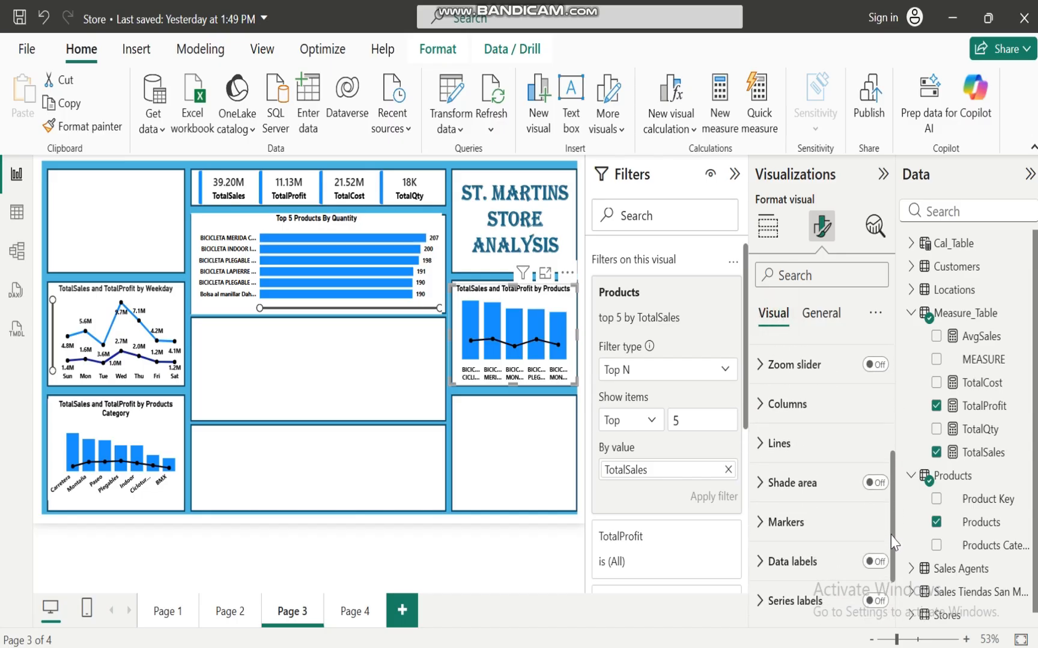
left_click(877, 366)
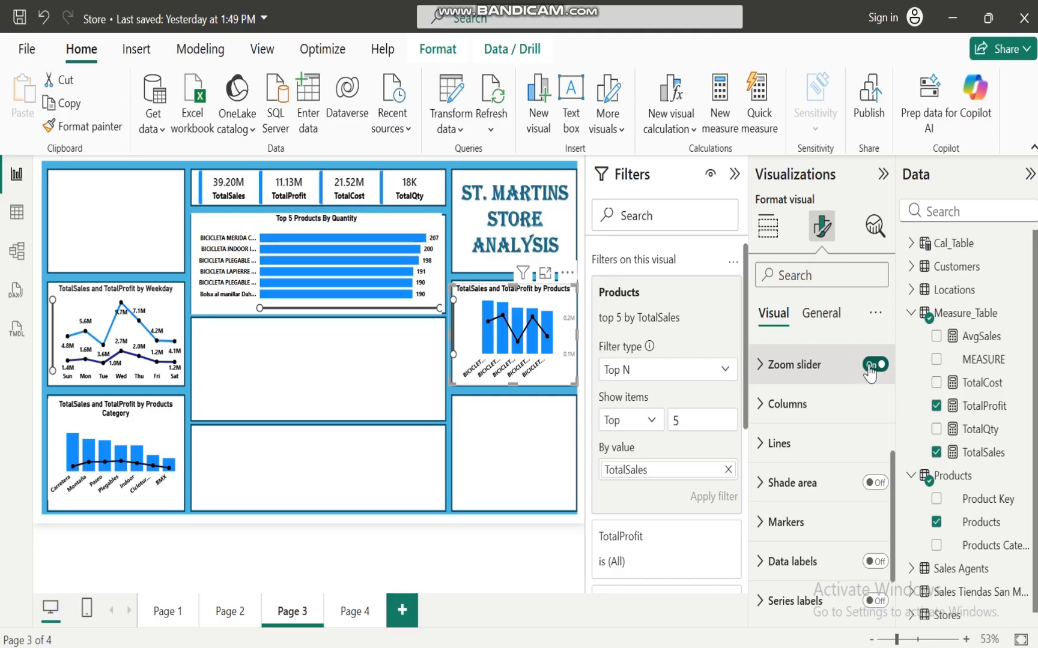
left_click(878, 368)
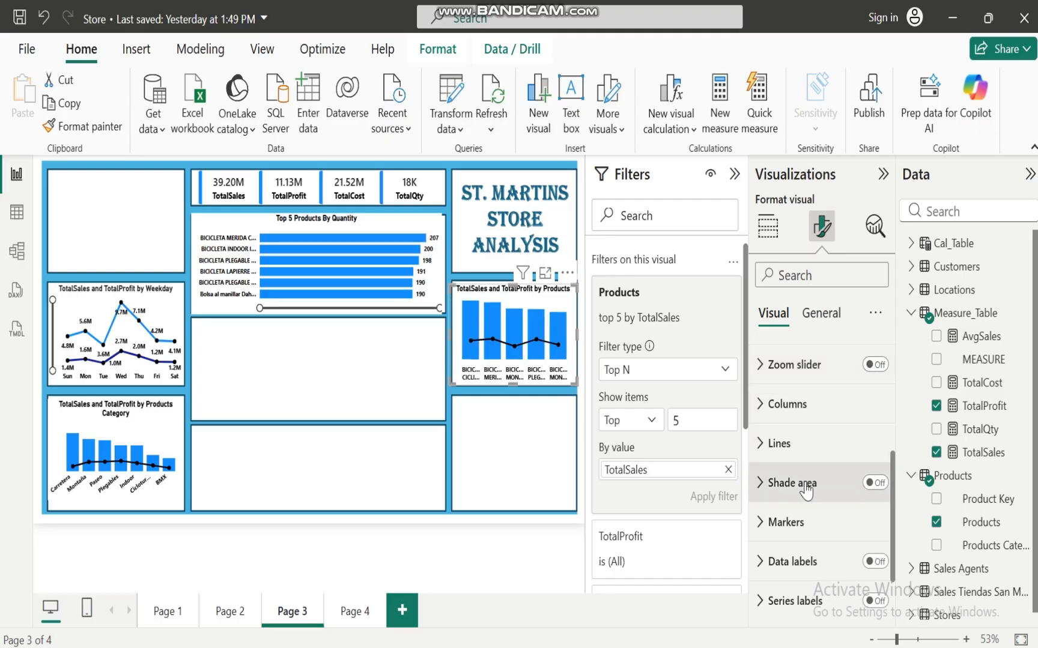
left_click(880, 567)
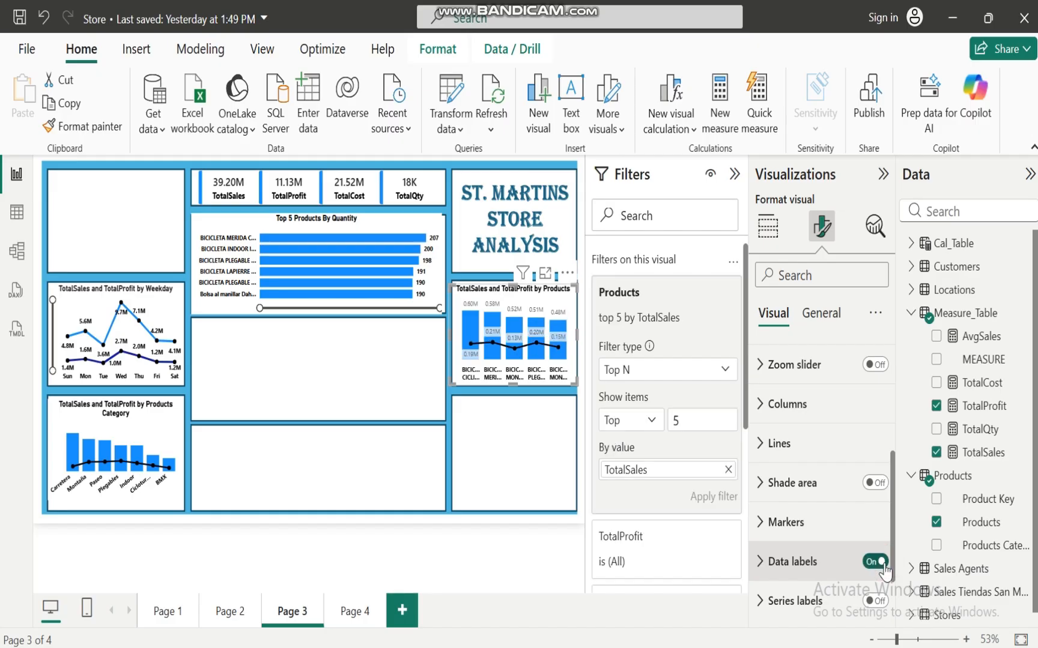
Step: Turn off the data labels on the TotalSales and TotalProfit by Products chart and inspect its columns and profit line
left_click(876, 564)
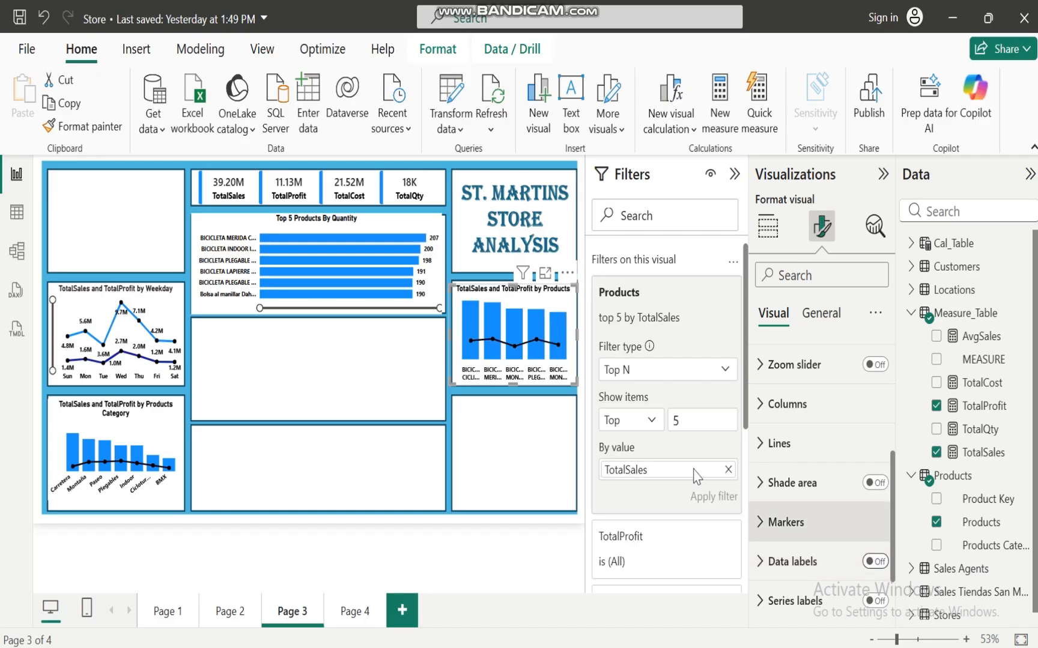
mouse_move(477, 351)
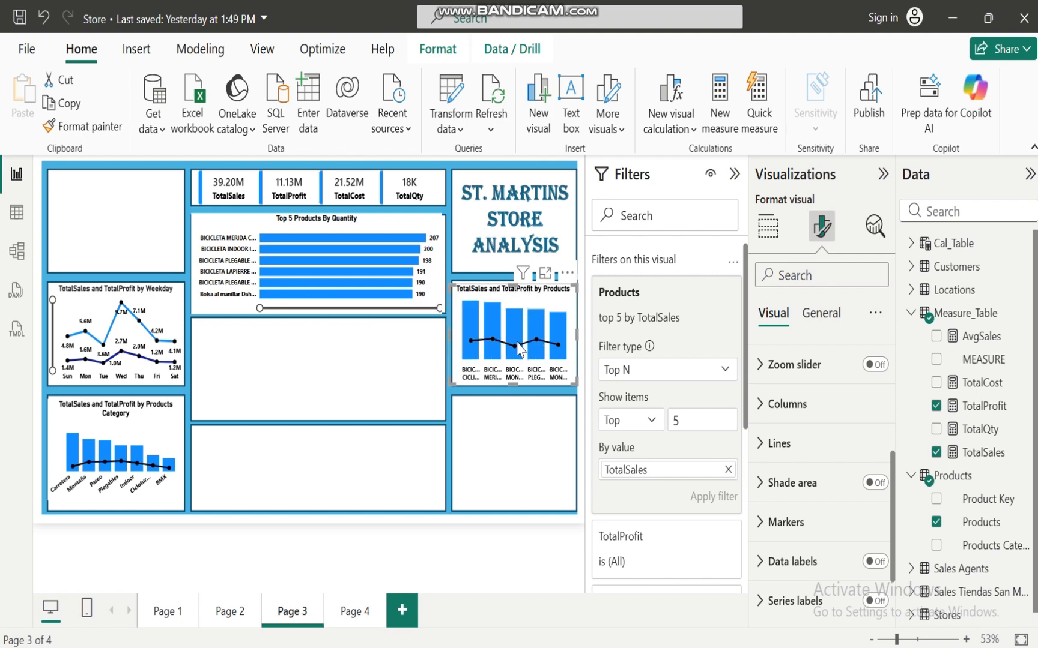
mouse_move(514, 353)
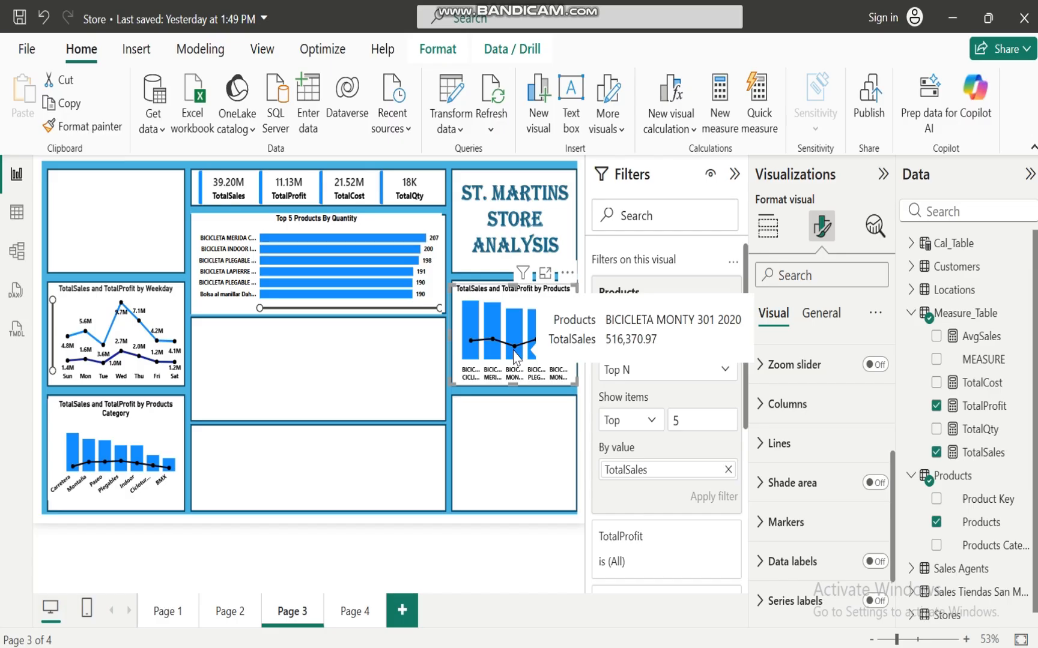
mouse_move(562, 359)
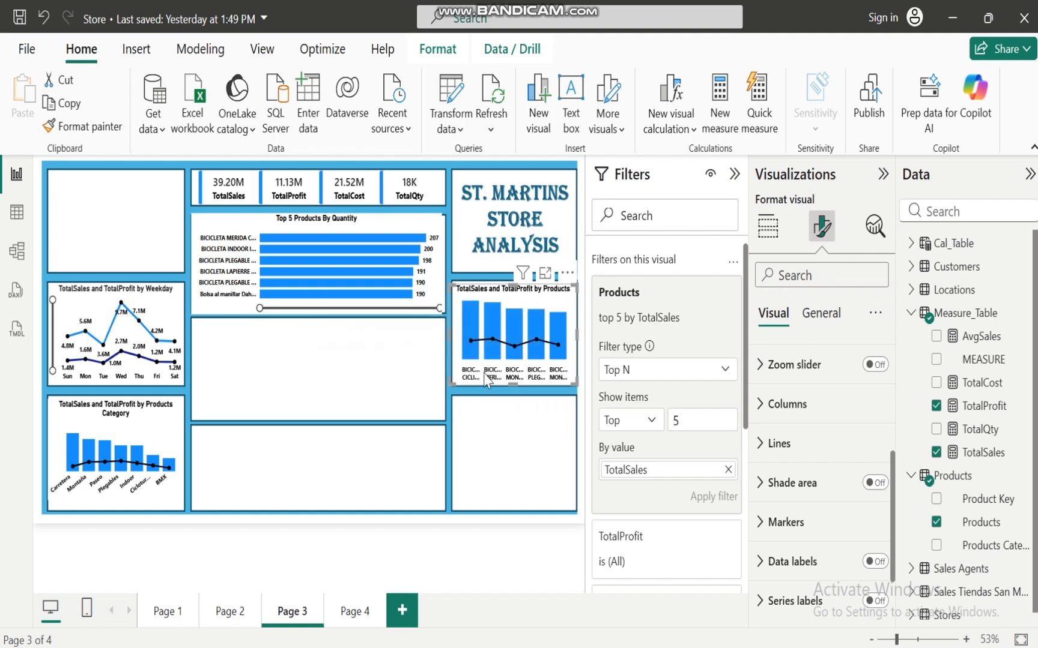
mouse_move(471, 327)
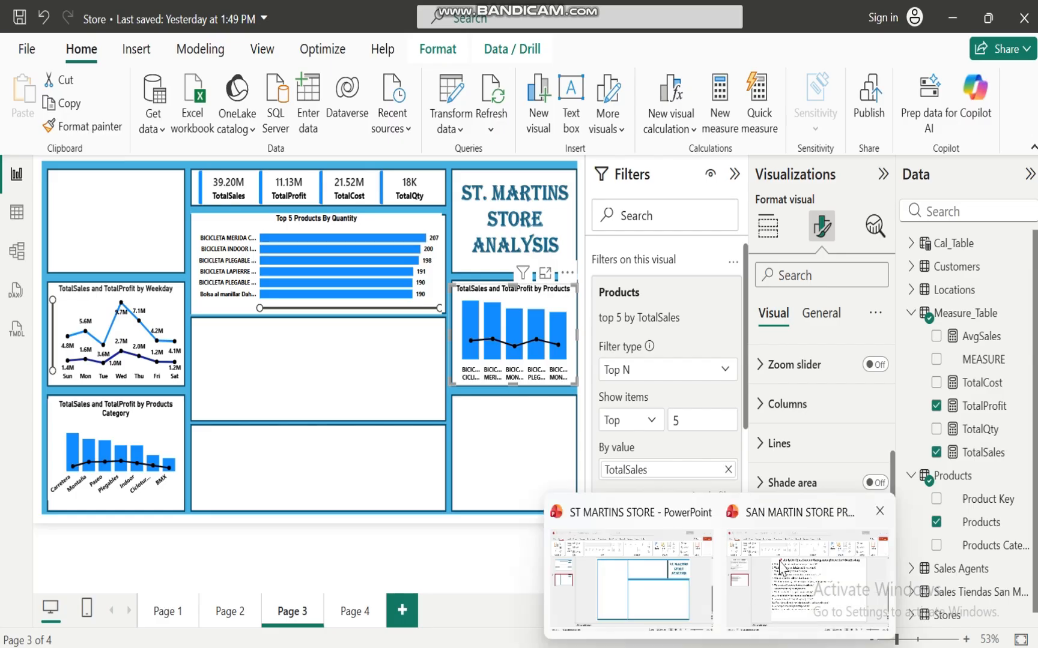
Step: Switch to the SAN MARTIN STORE PROJECT presentation in PowerPoint and highlight question 7 about the top 50 customers in red
left_click(784, 560)
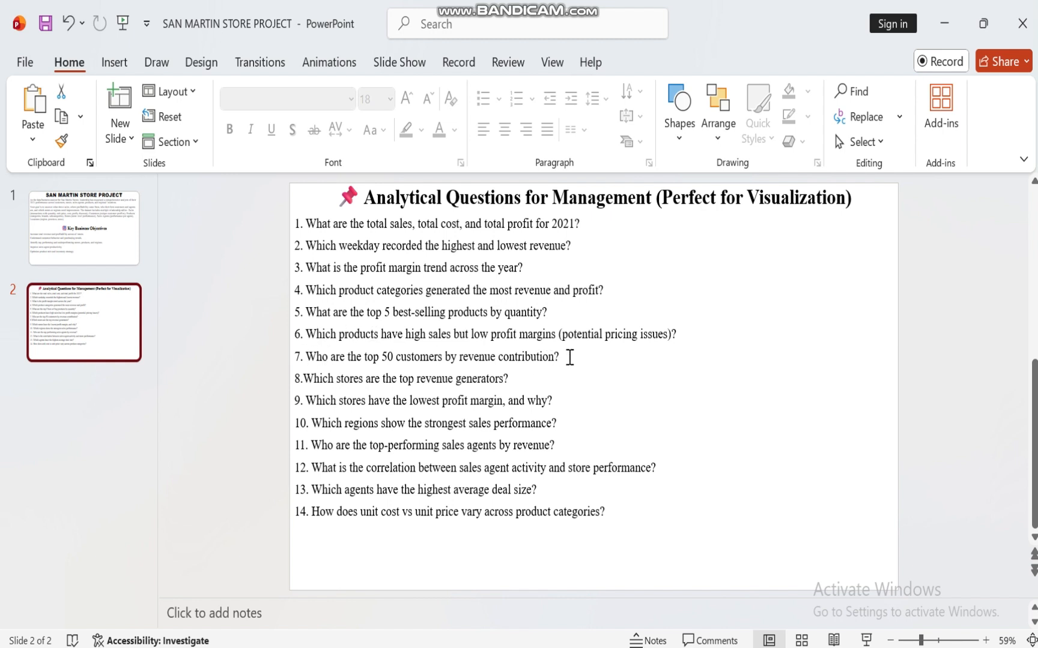
left_click_drag(562, 357, 300, 356)
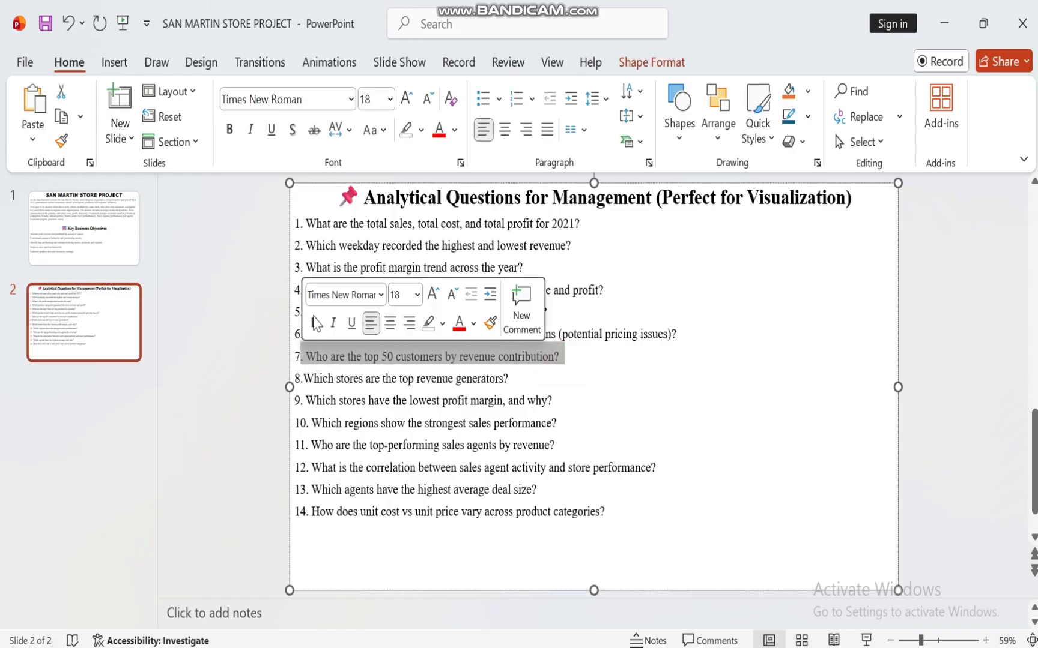
left_click(421, 130)
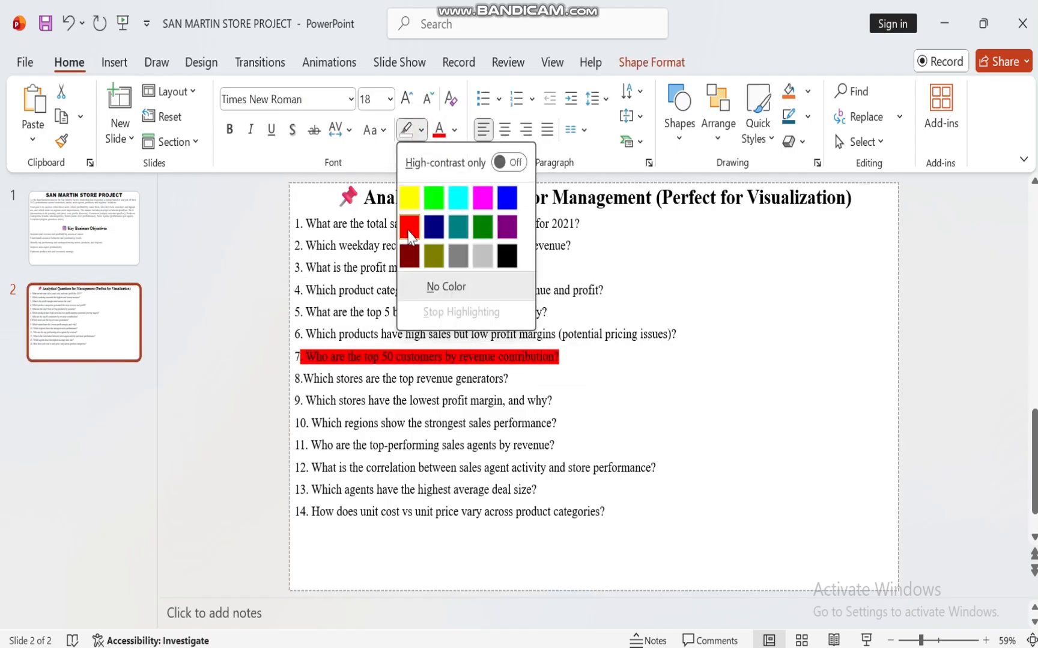
left_click(409, 231)
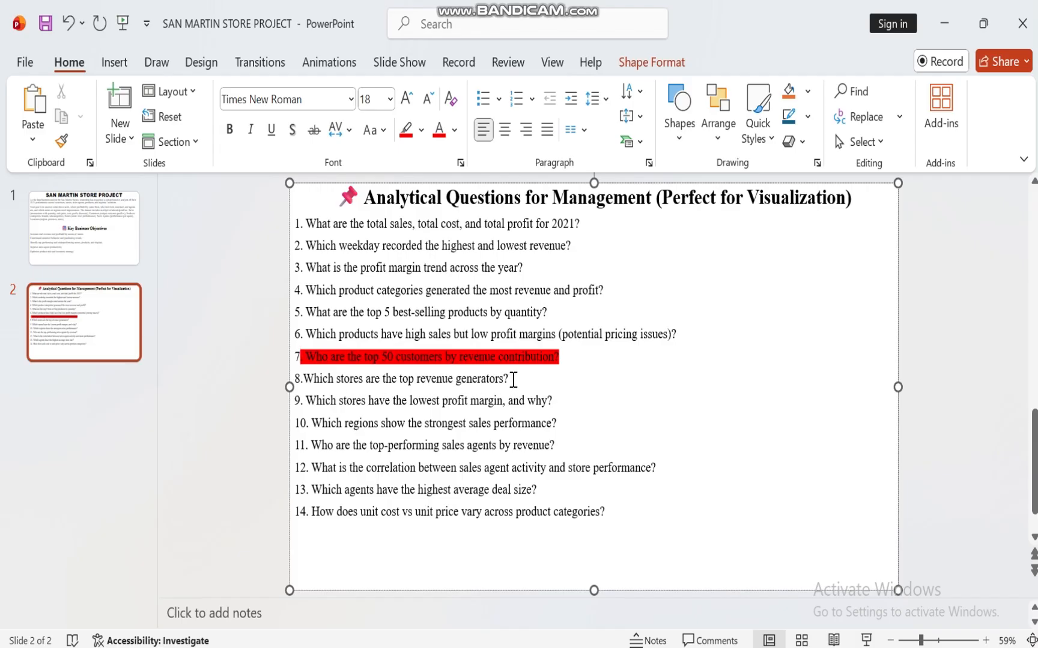
Step: Switch back to the Store report in Power BI and add a new table visual with Stores and TotalSales
left_click(683, 647)
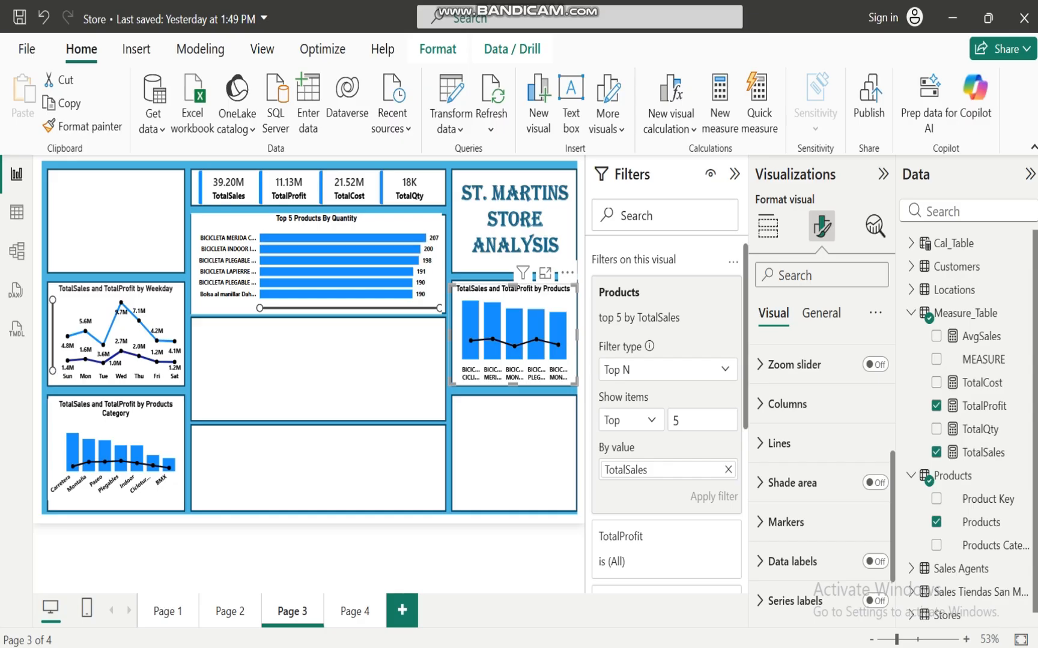
left_click(499, 459)
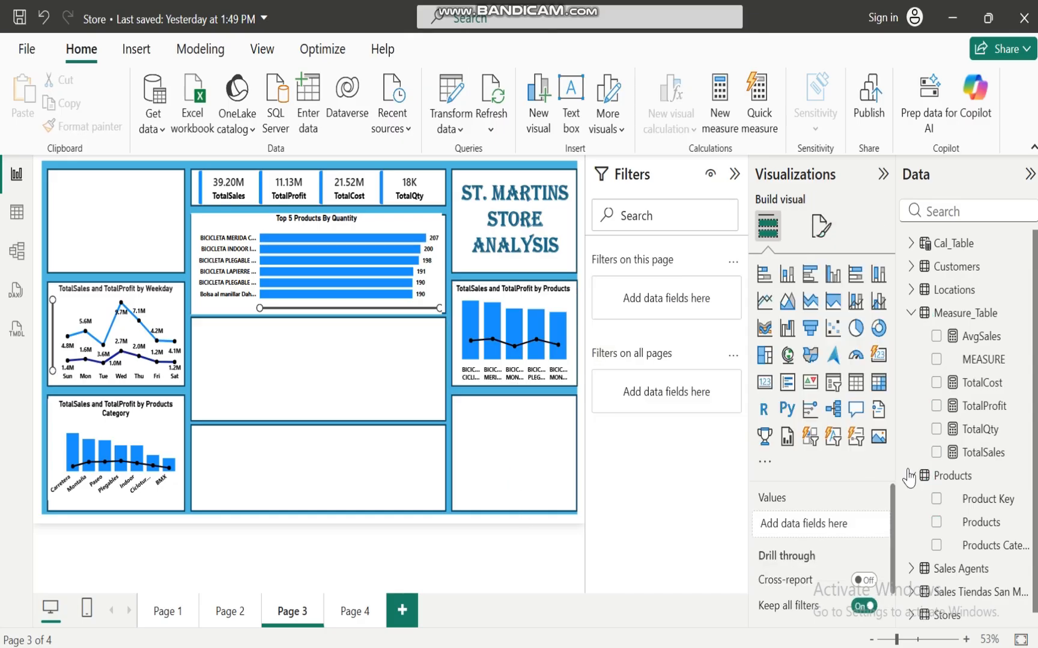
left_click(911, 315)
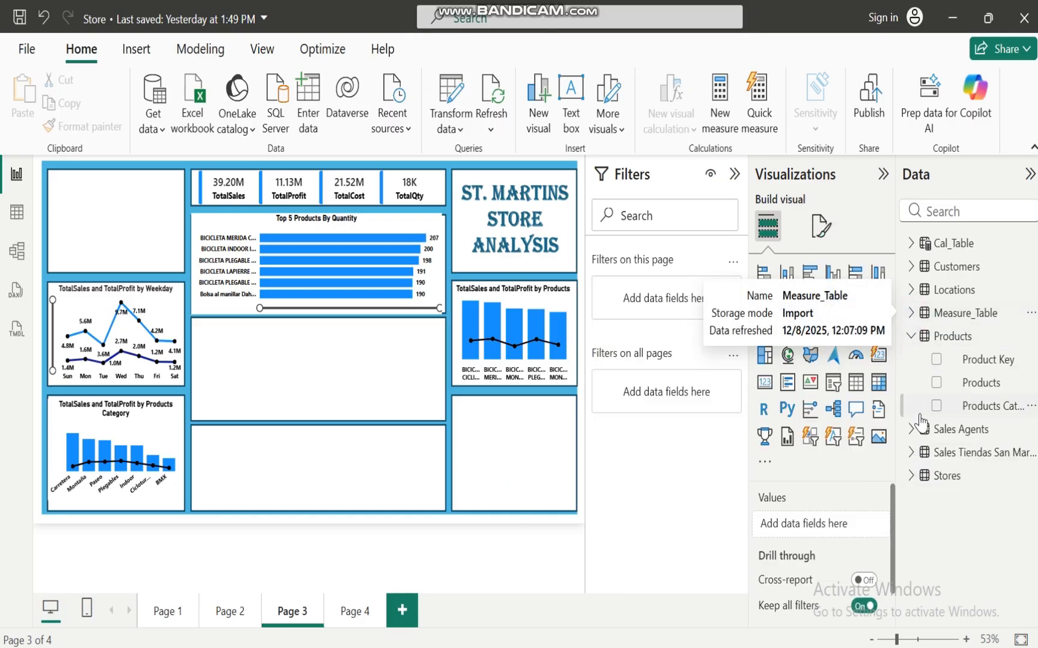
left_click(914, 336)
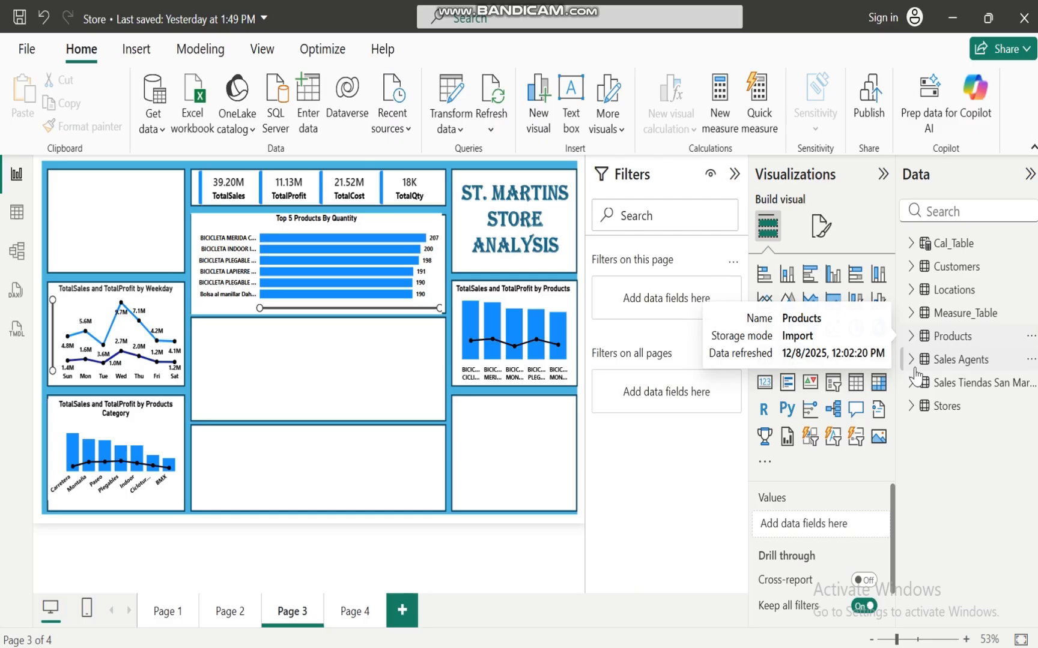
left_click(911, 406)
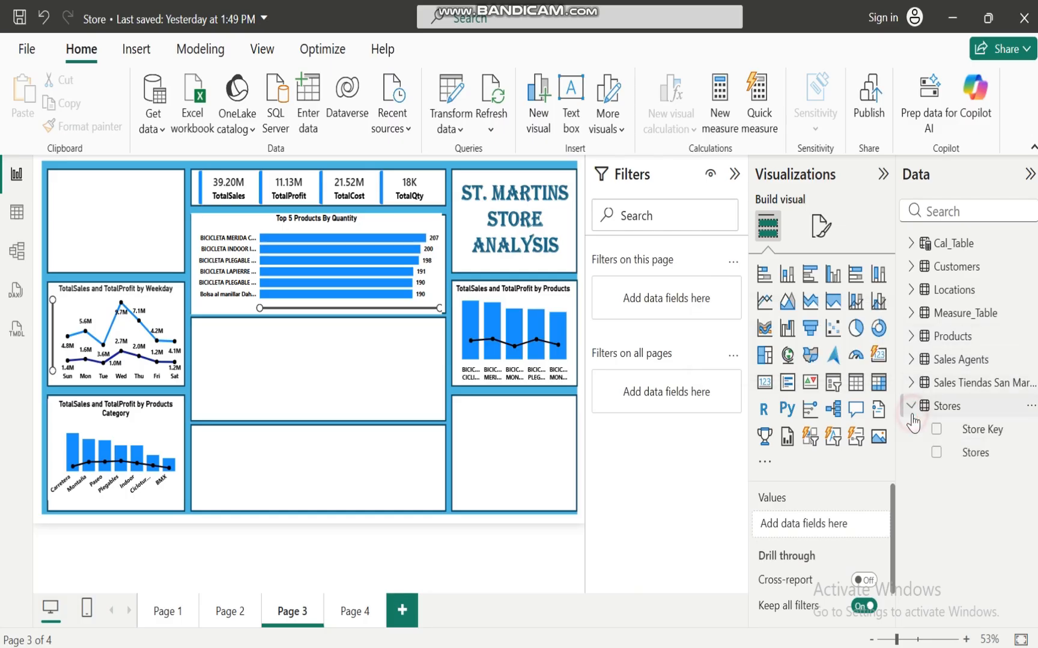
left_click(935, 453)
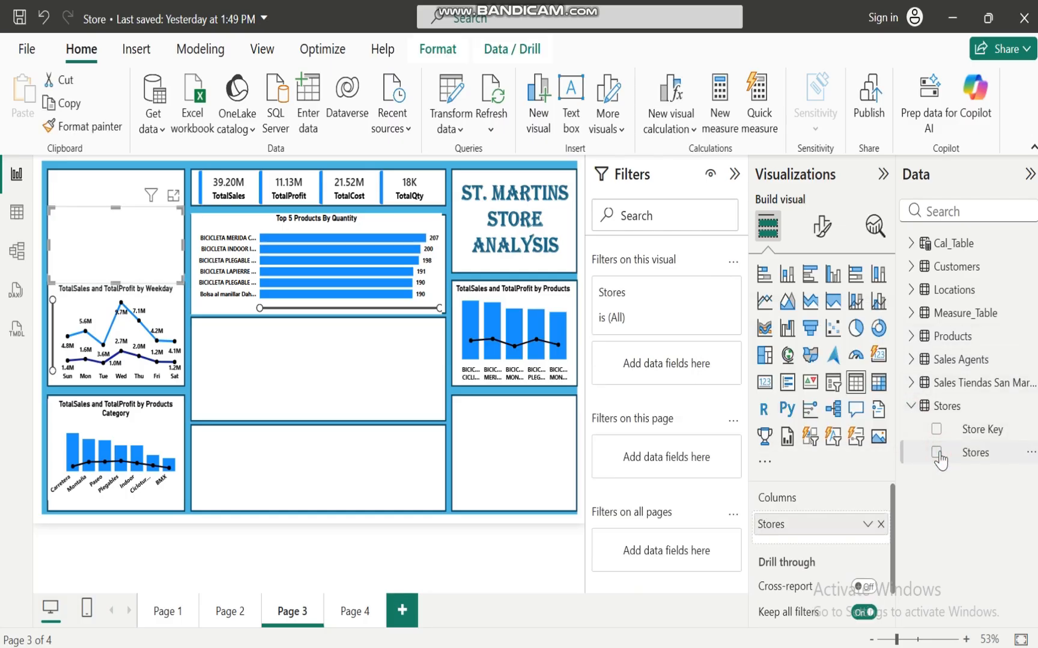
left_click(912, 314)
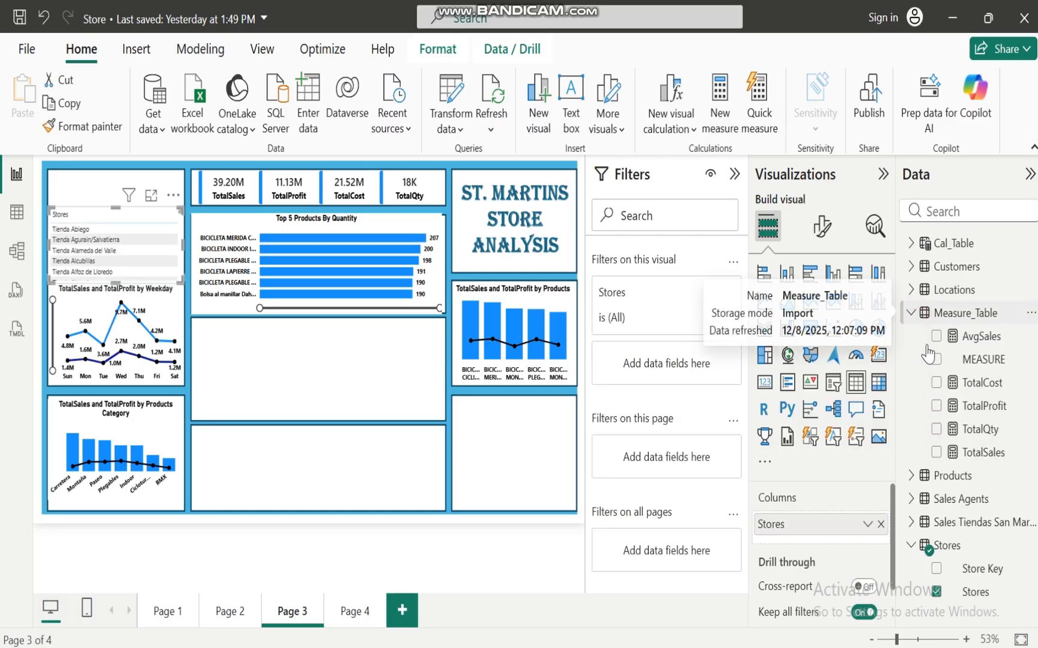
left_click(936, 453)
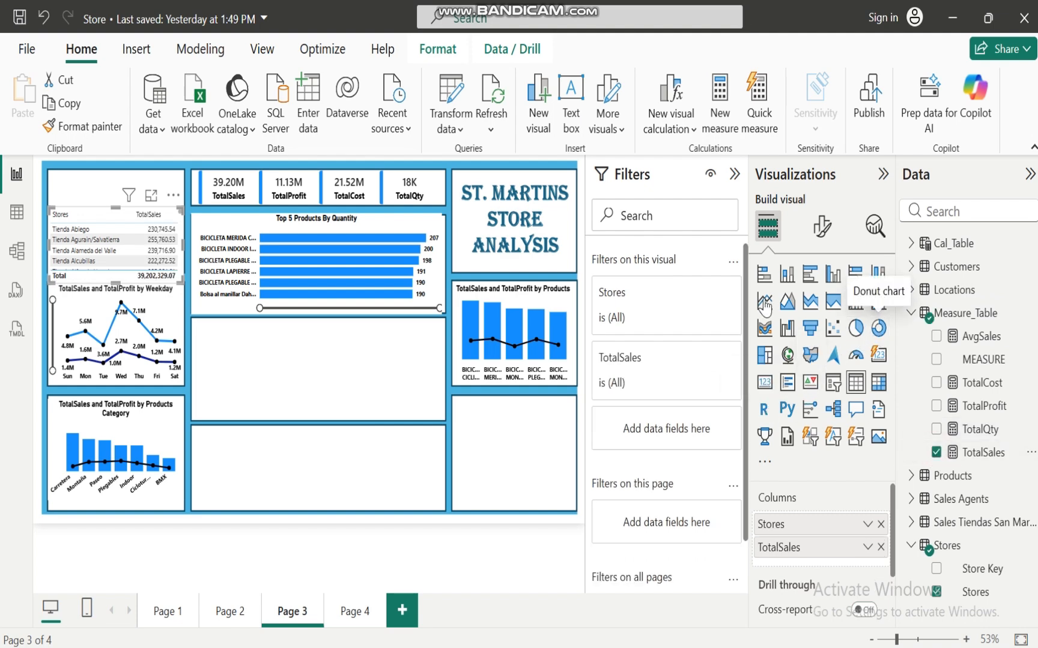
Step: Filter the new table's Stores field to the top 3 by TotalSales using a Top N filter
left_click(701, 292)
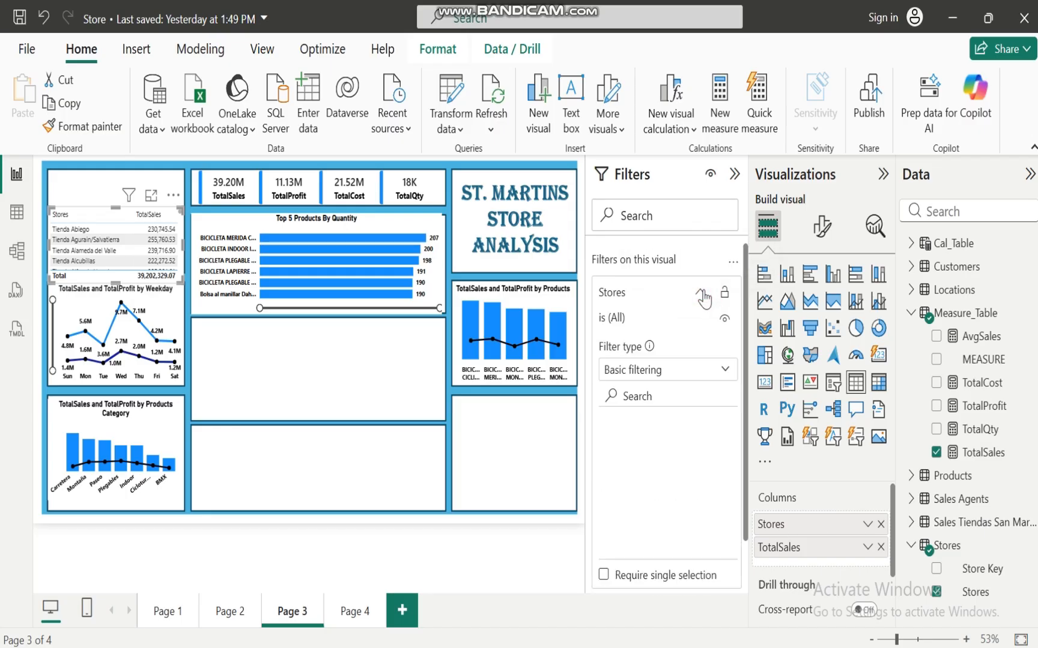
left_click(724, 370)
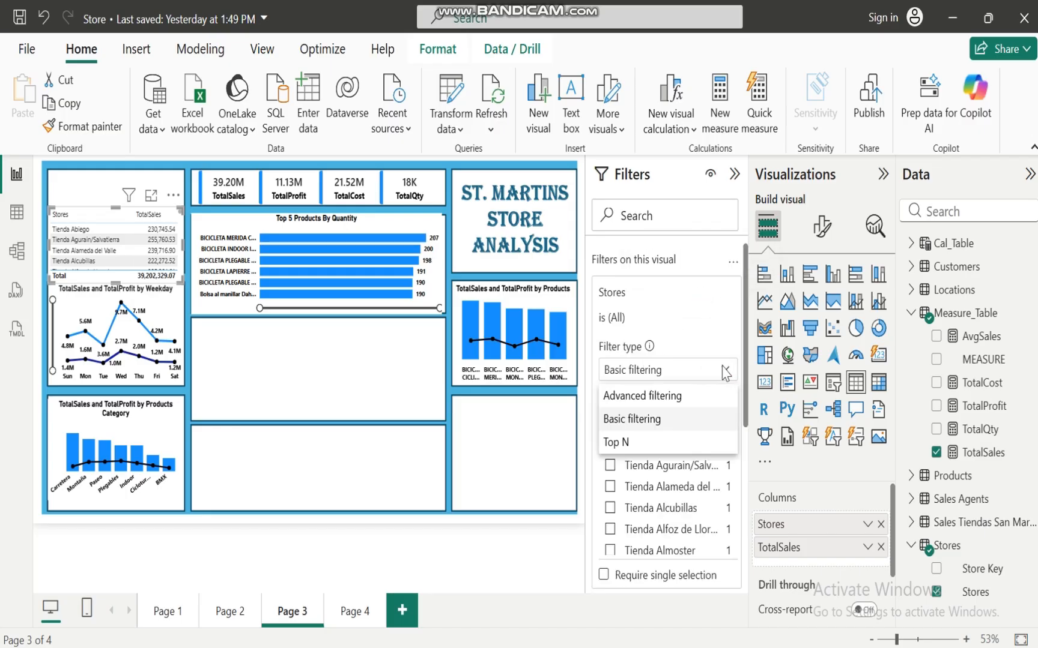
left_click(638, 439)
left_click(675, 420)
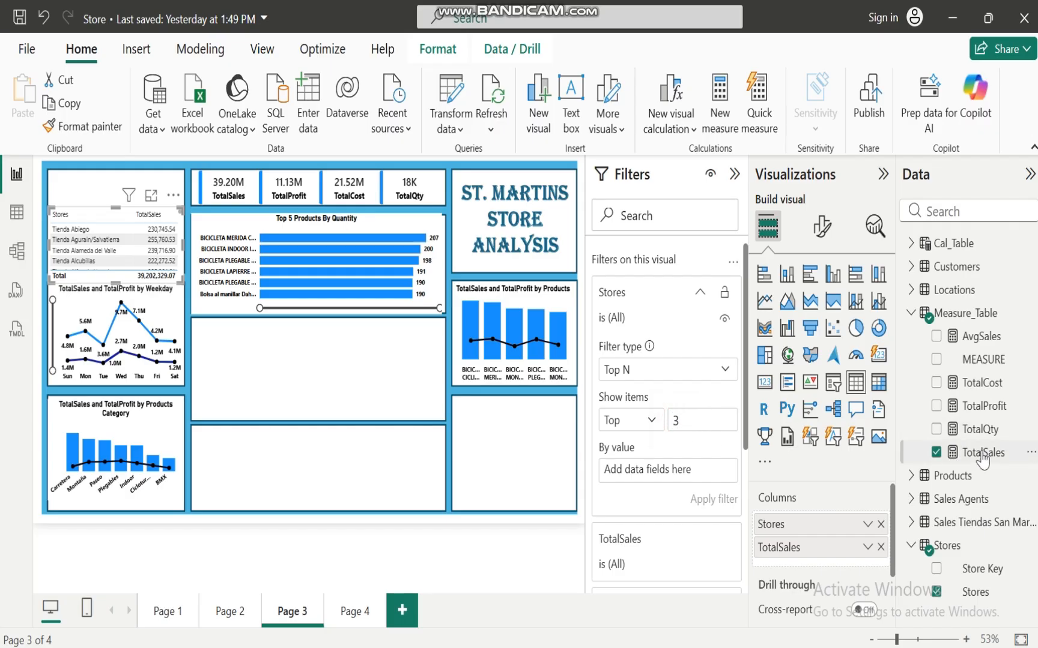
left_click_drag(980, 453, 710, 476)
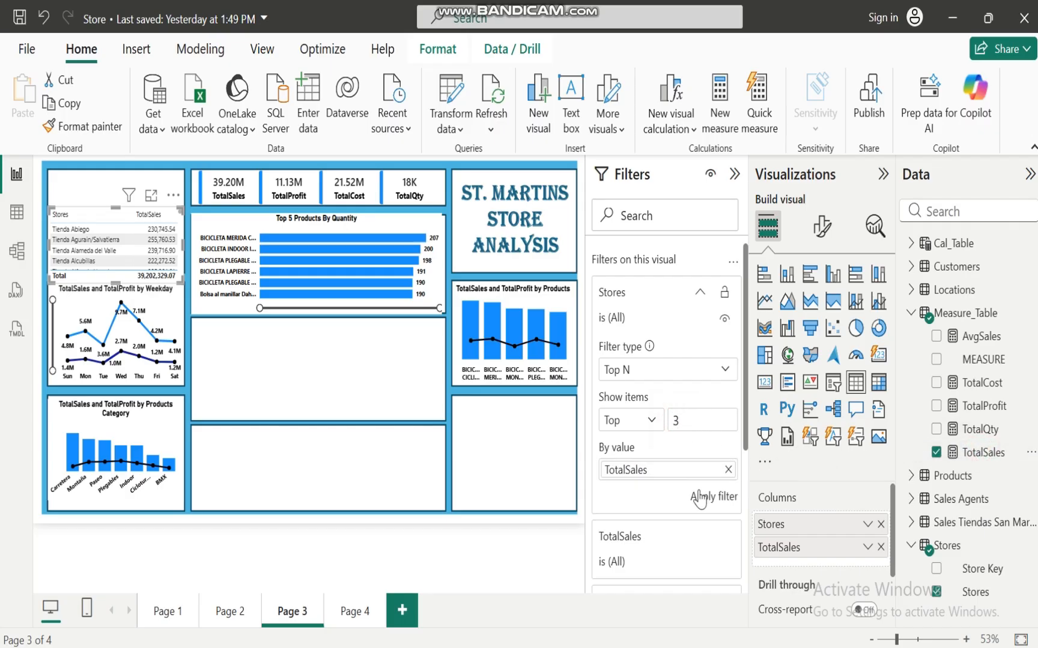
left_click(713, 498)
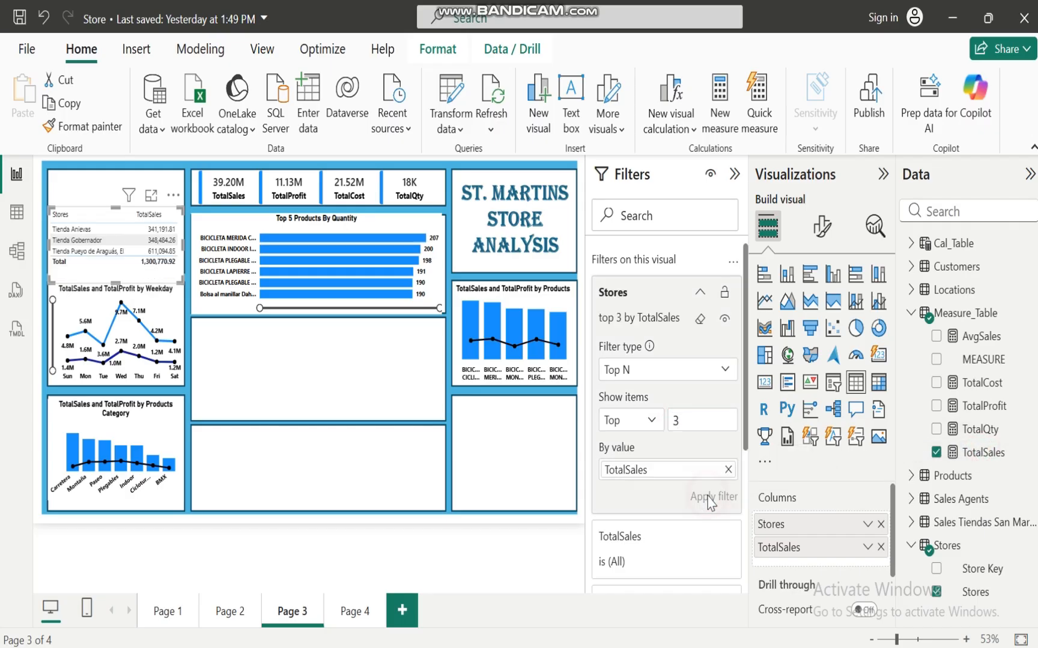
Step: Convert the stores table to a donut chart and fit it into the empty frame below the TotalSales and TotalProfit by Products chart
left_click(878, 328)
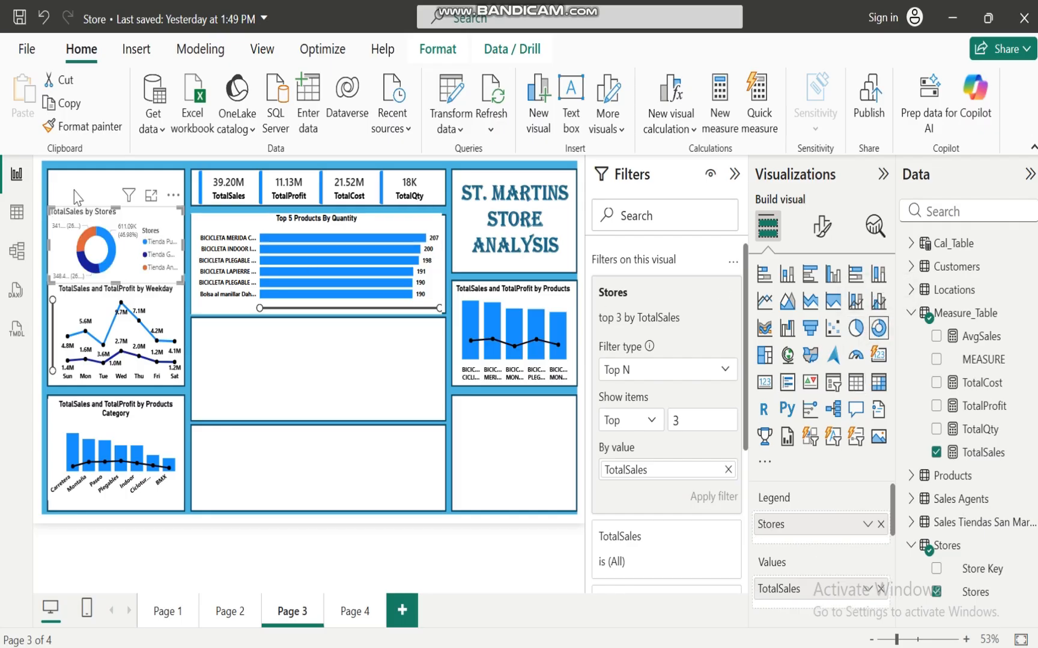
left_click_drag(139, 221, 523, 415)
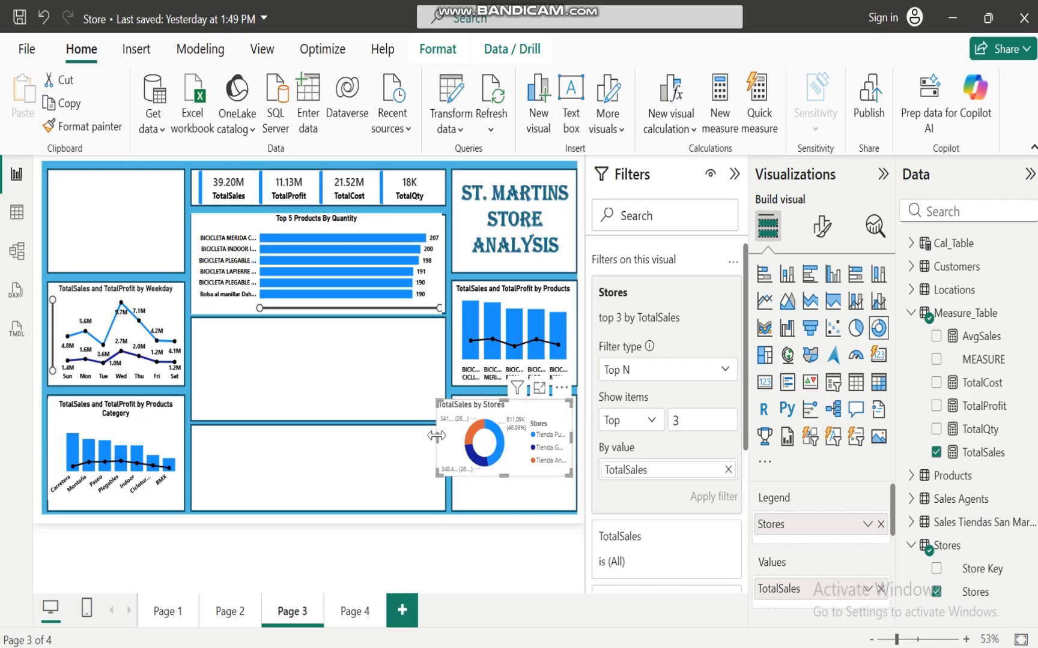
left_click_drag(437, 437, 459, 441)
left_click_drag(511, 477, 514, 576)
left_click_drag(511, 533, 509, 510)
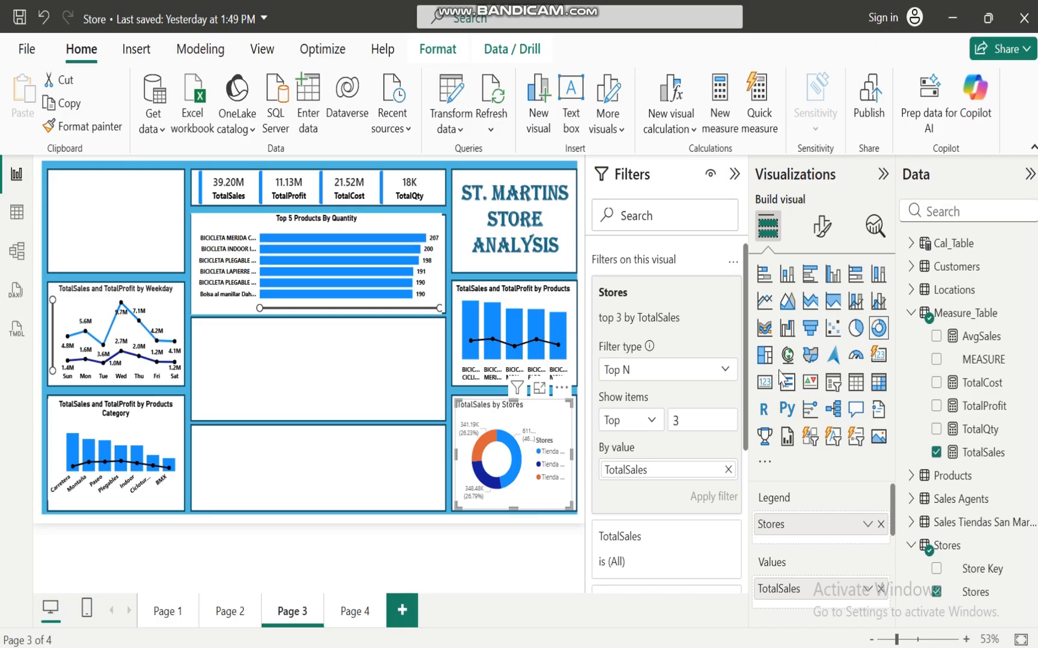
Step: Turn off the donut chart's legend and recolor the Tienda Anievas slice with a lighter tint of the dark blue theme color
left_click(820, 228)
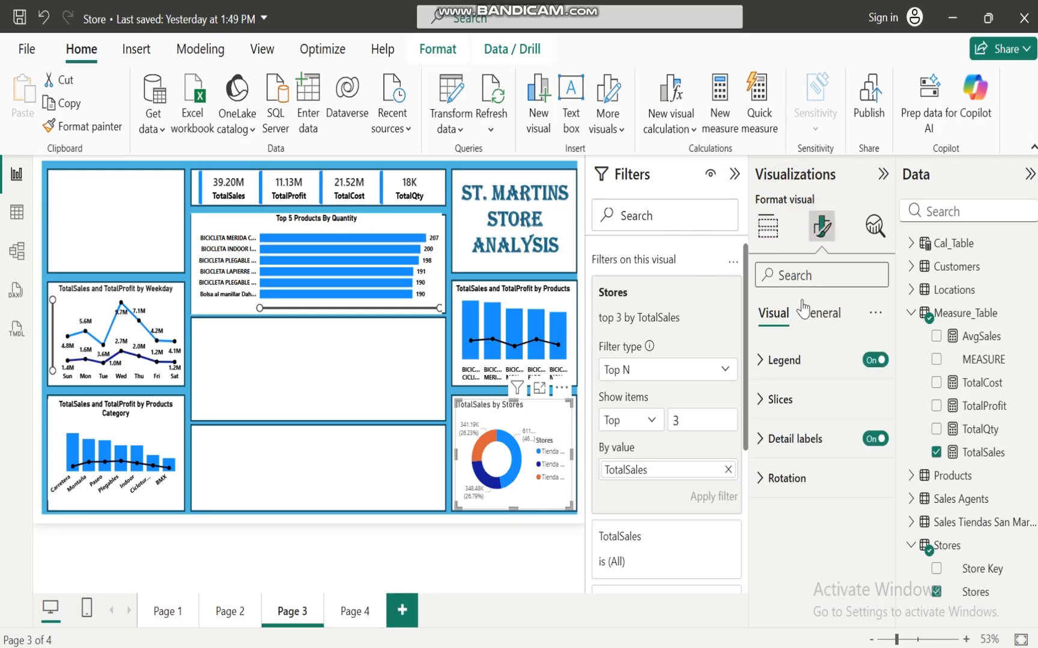
left_click(875, 360)
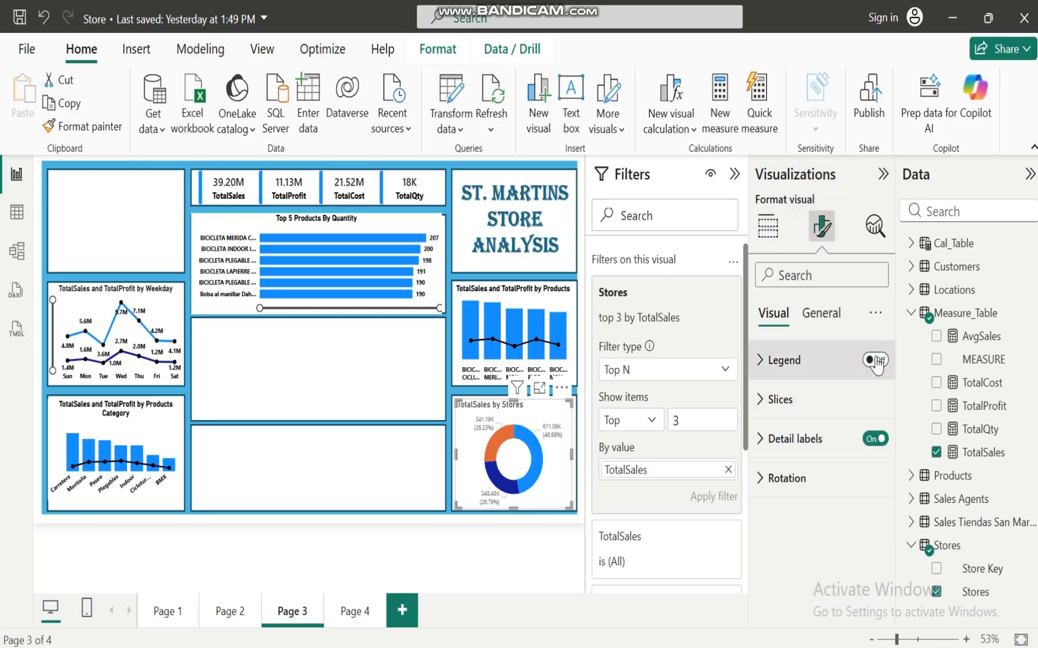
left_click(758, 400)
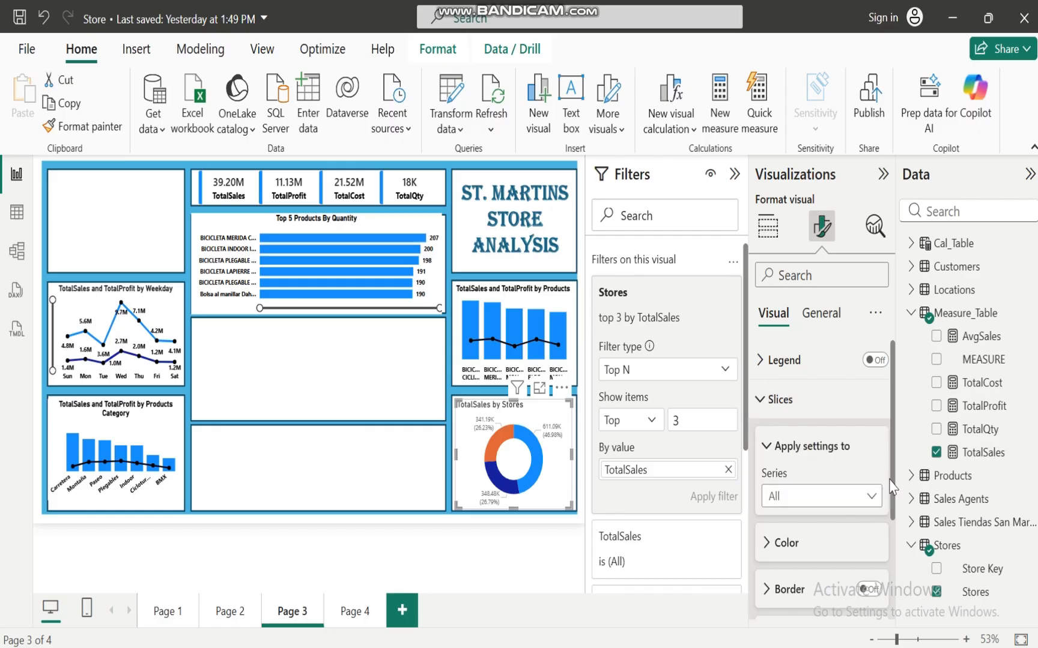
left_click_drag(895, 494, 897, 546)
left_click(869, 414)
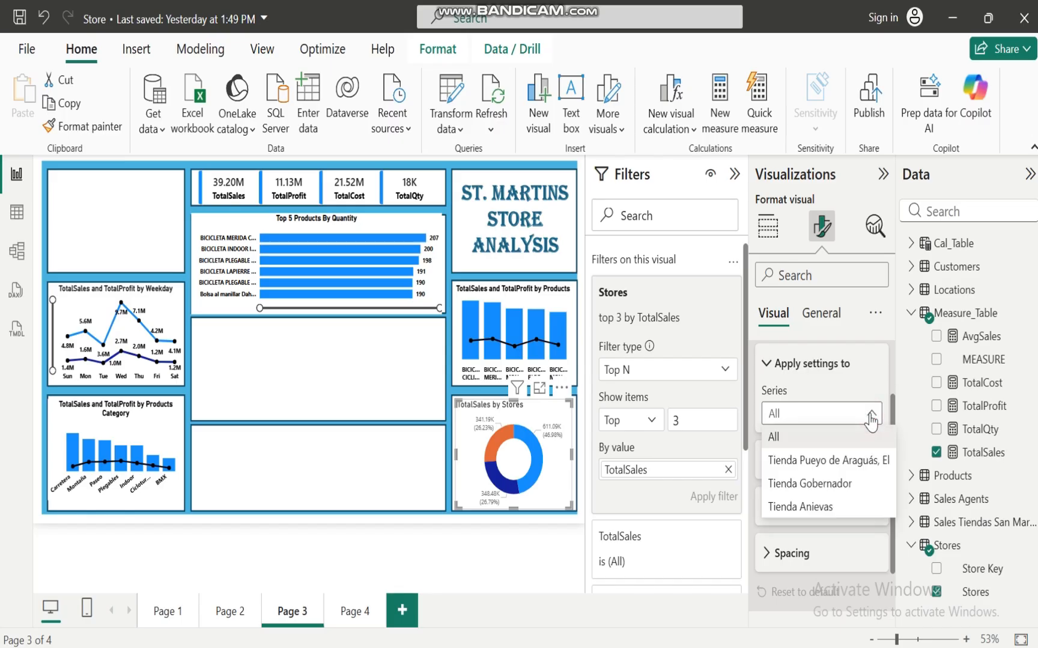
left_click(817, 460)
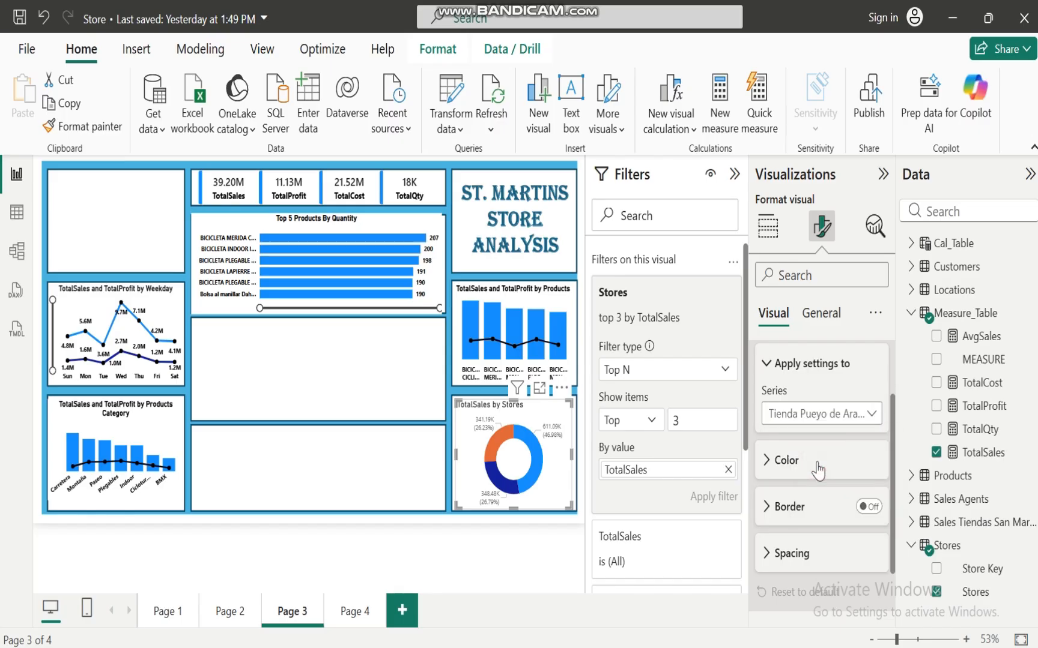
left_click(770, 466)
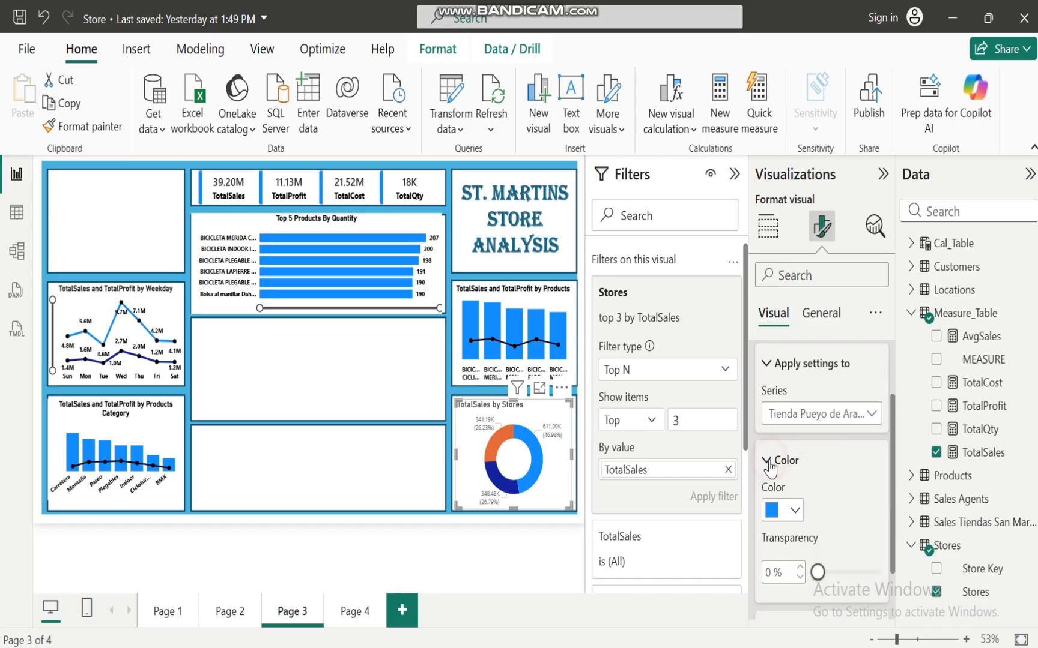
left_click(870, 414)
left_click(807, 483)
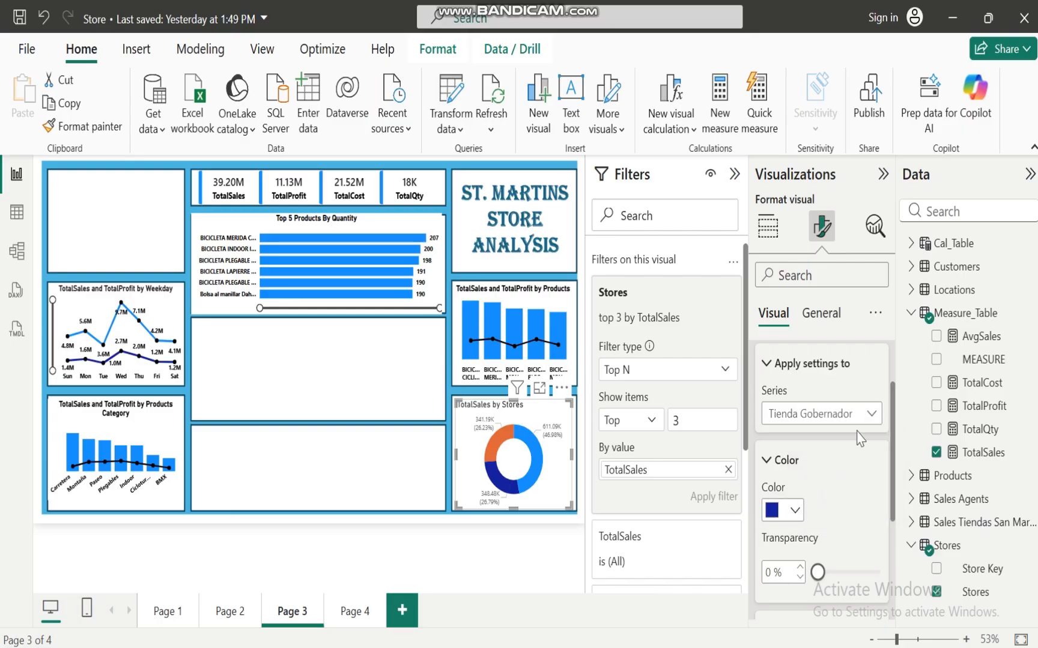
left_click(870, 414)
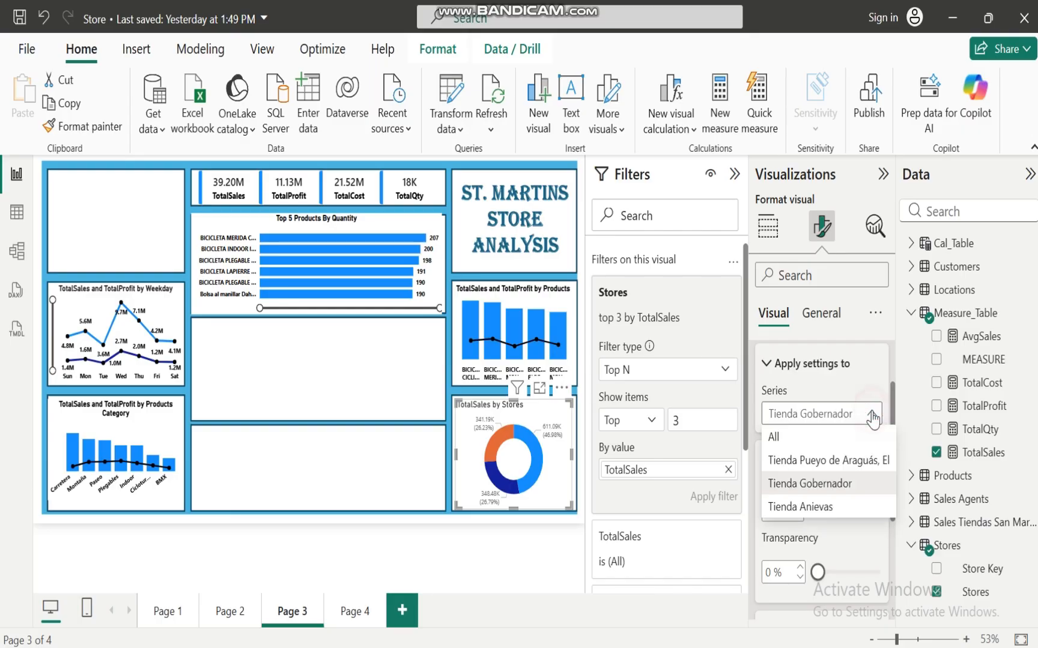
left_click(816, 508)
left_click(795, 512)
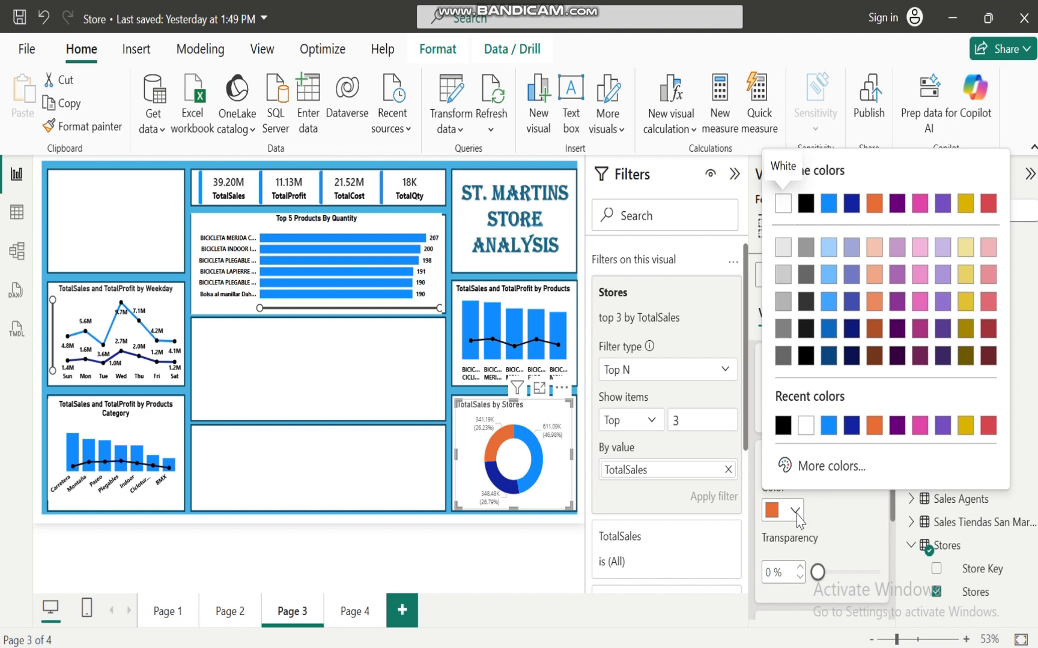
left_click(852, 275)
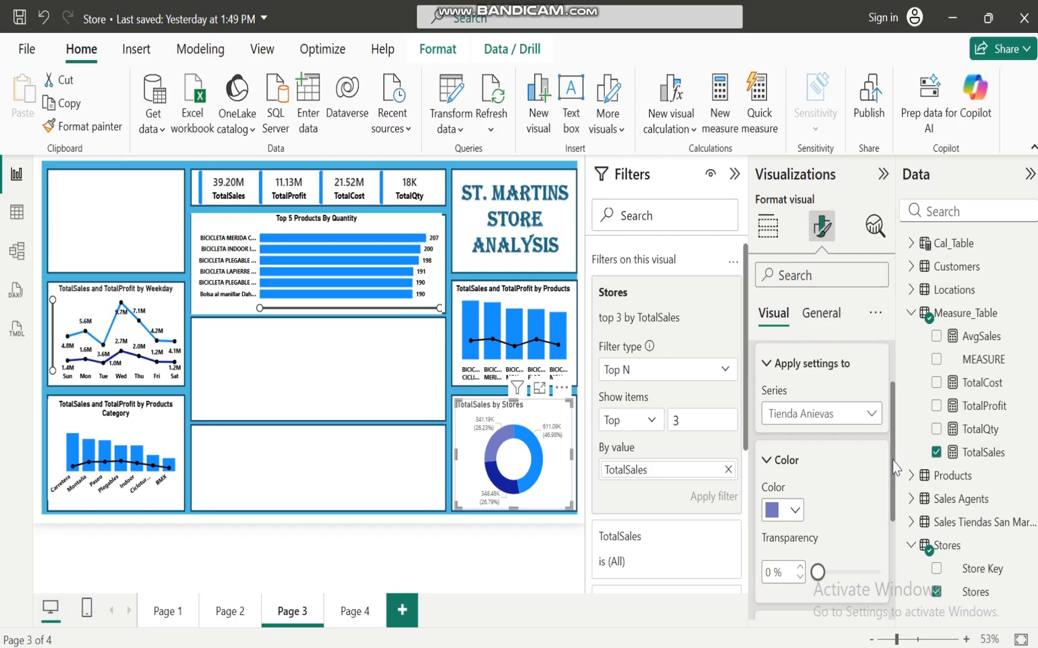
Step: Set the position of the donut chart's detail labels to Prefer outside
scroll(895, 467, "up", 2)
left_click(761, 402)
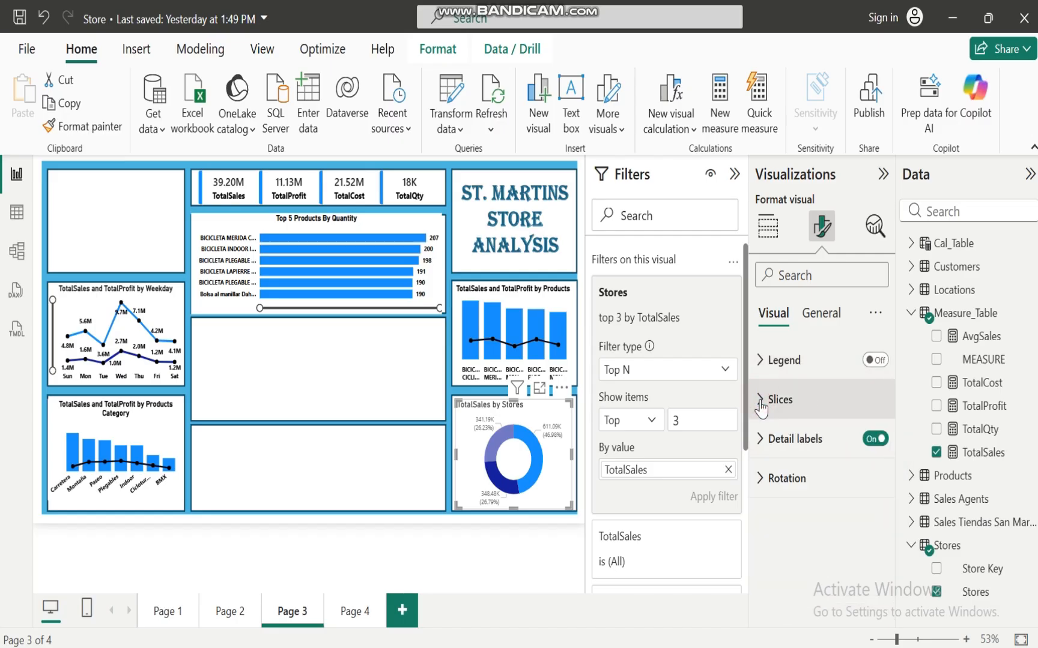
left_click(761, 439)
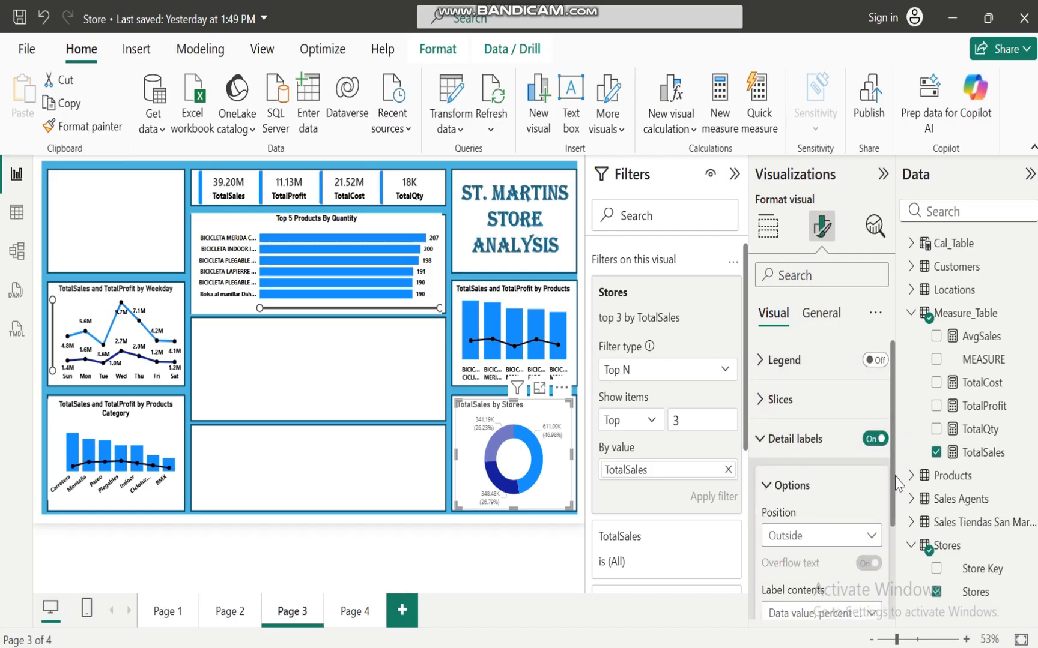
left_click(870, 538)
left_click(781, 582)
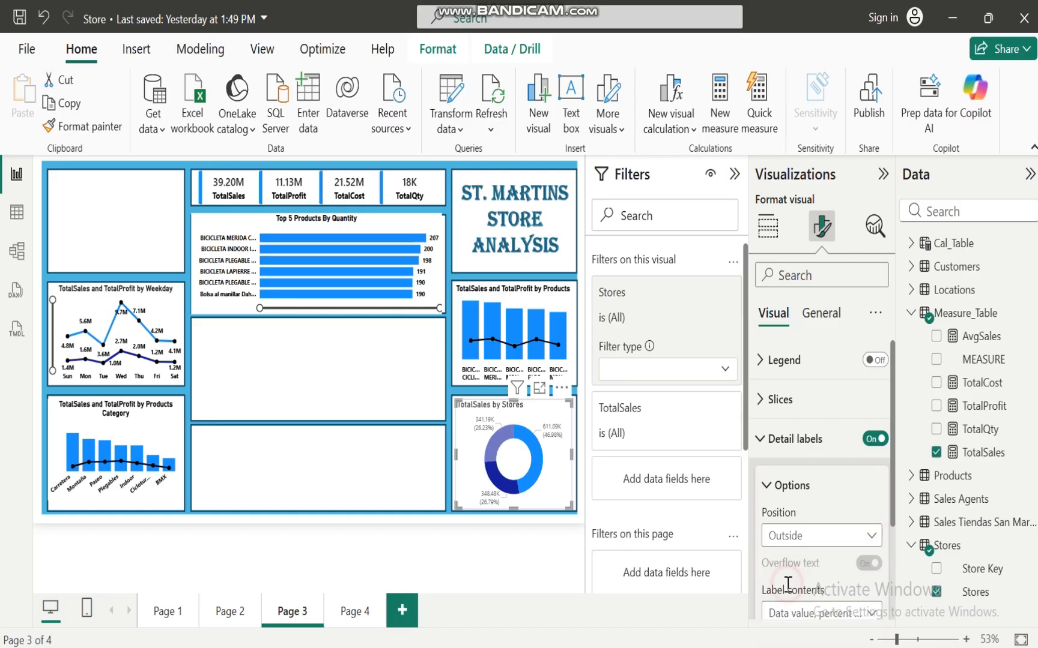
left_click(875, 535)
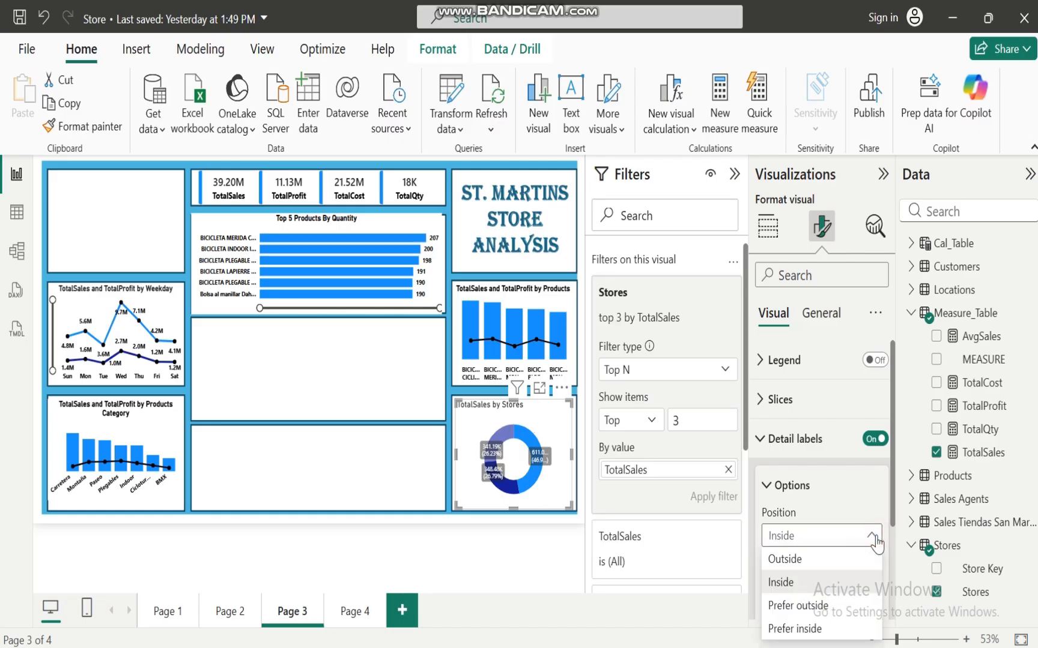
left_click(798, 608)
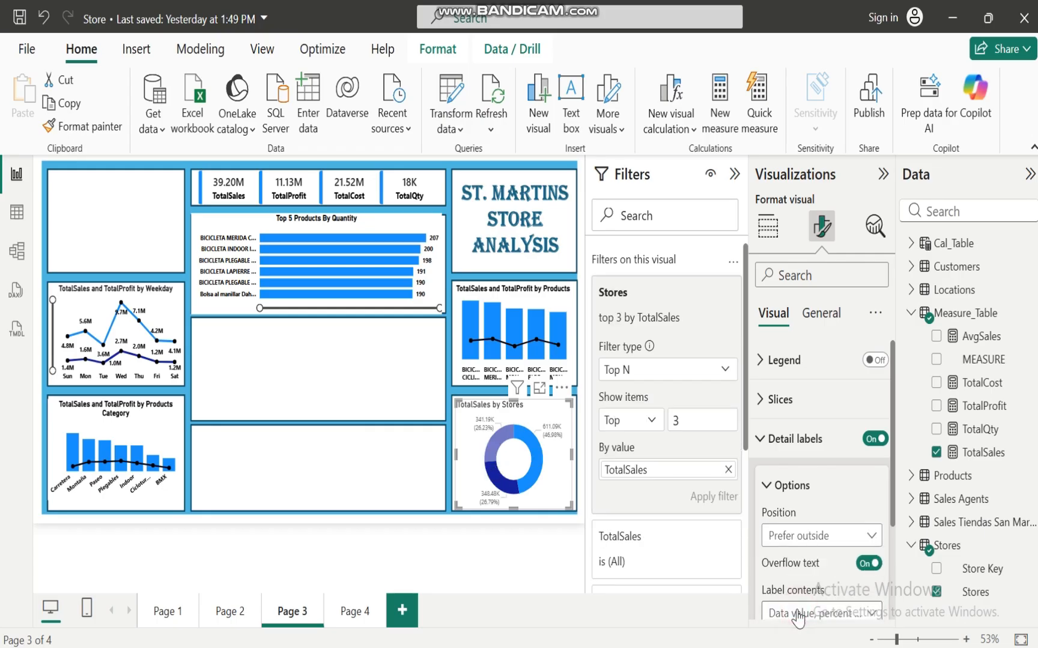
left_click(871, 535)
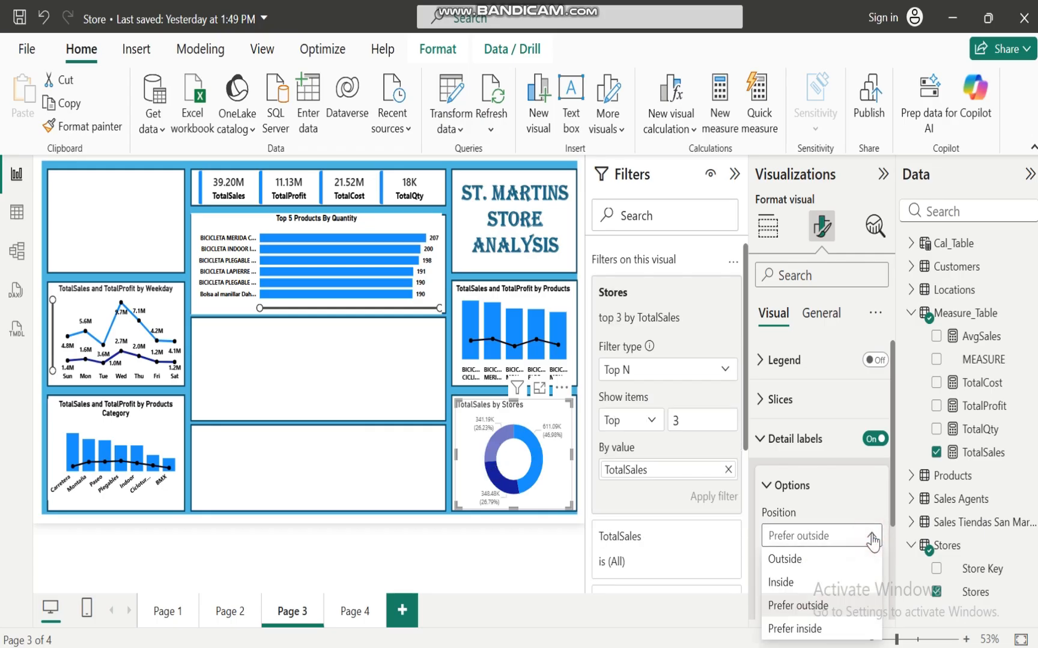
left_click(796, 561)
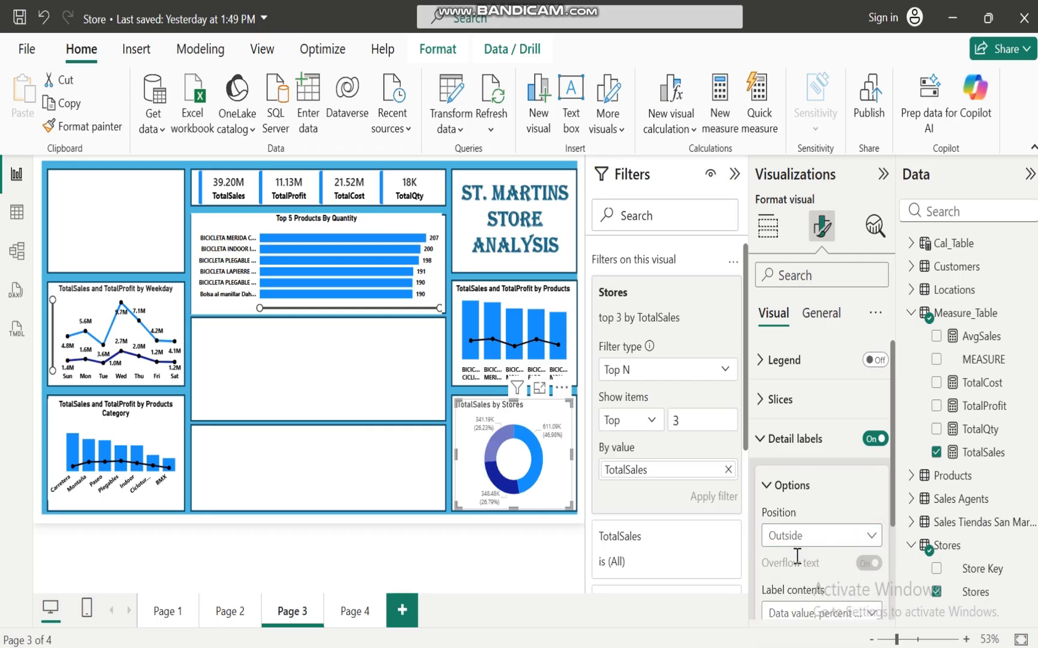
left_click(870, 535)
left_click(800, 608)
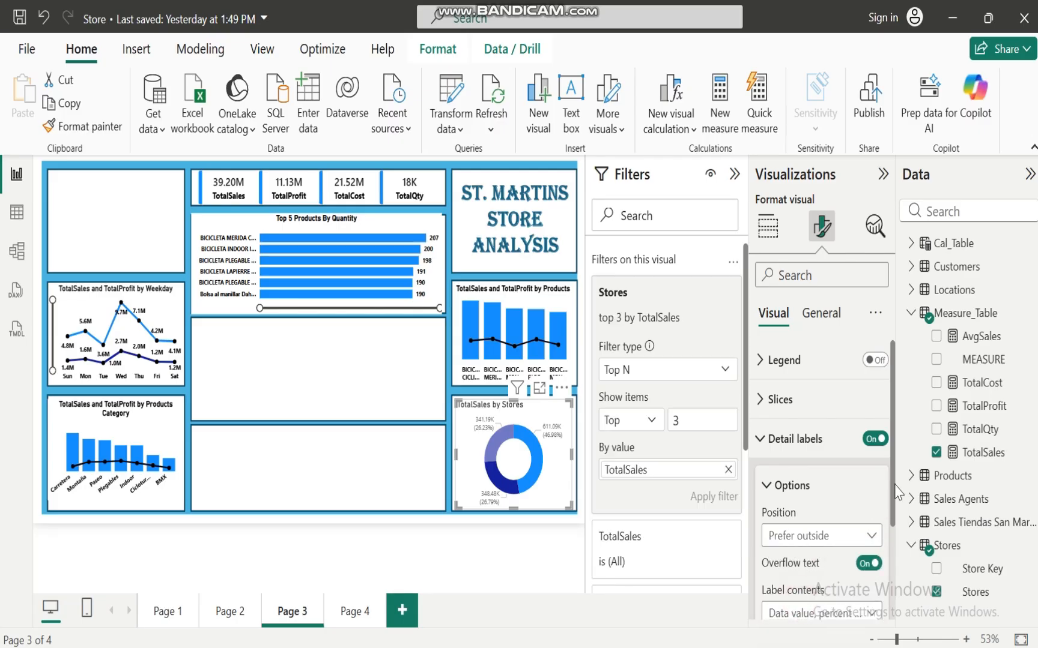
Step: Make the donut chart's detail label values bold and black
left_click_drag(893, 491, 894, 585)
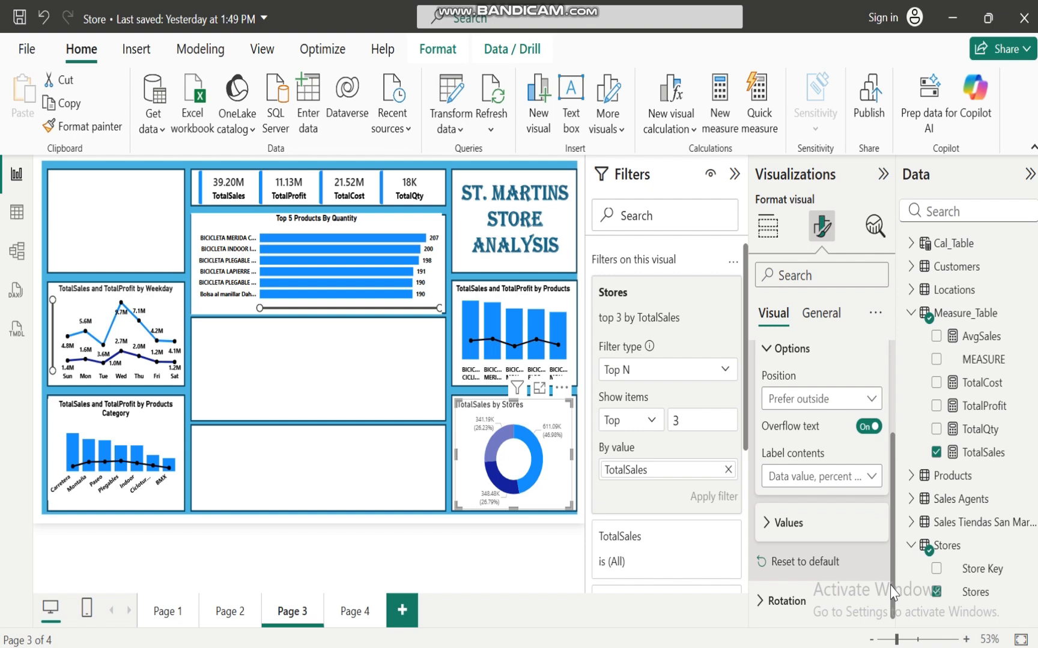
left_click(769, 525)
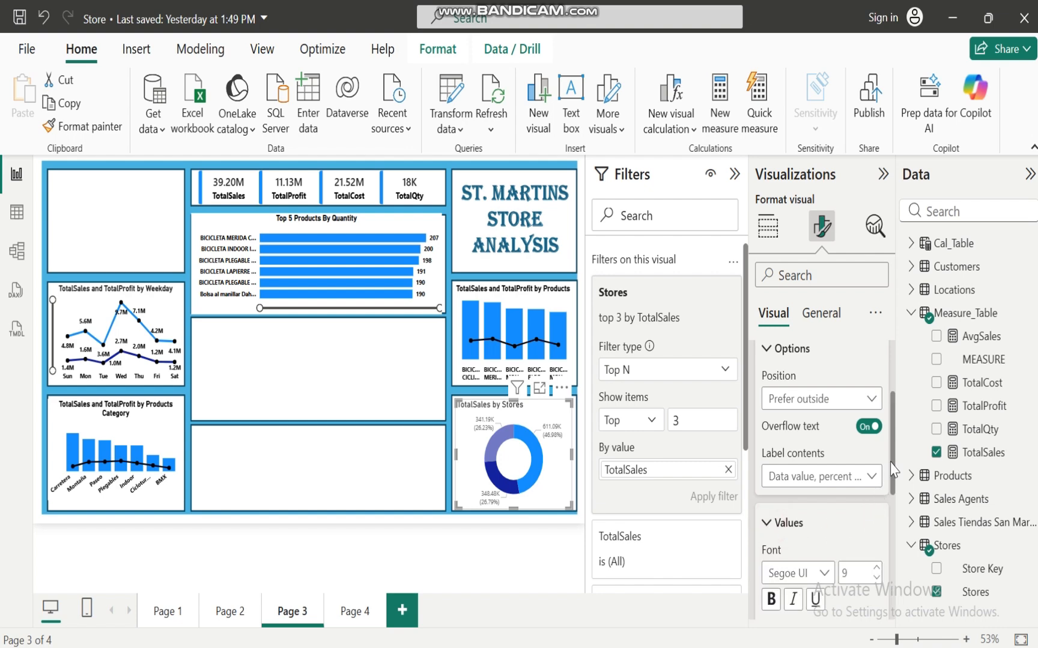
scroll(891, 468, "down", 3)
left_click(771, 433)
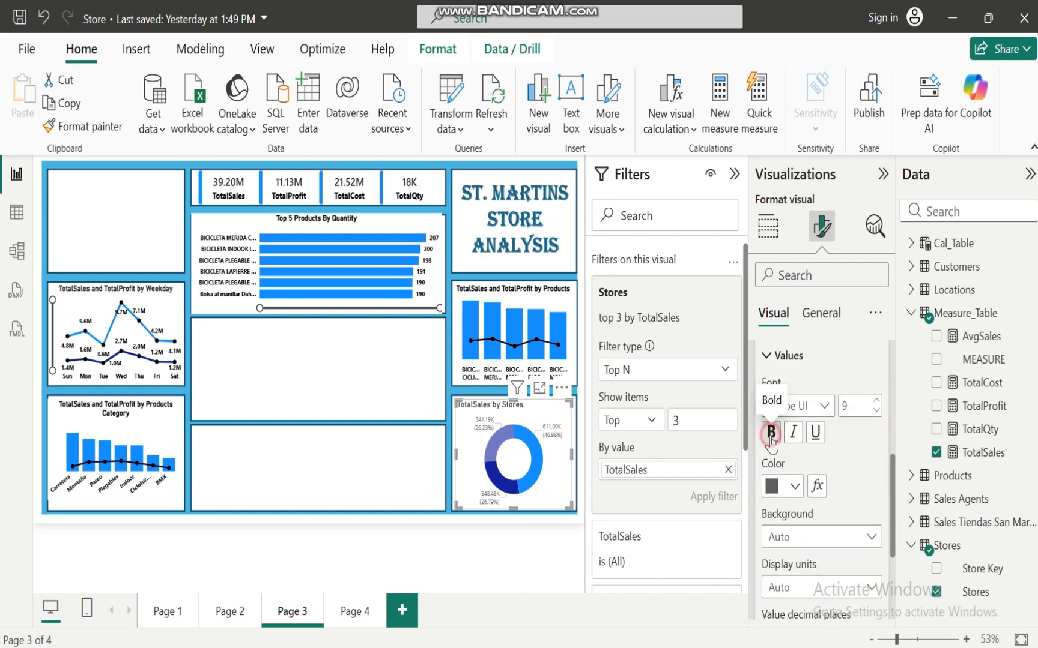
left_click(796, 487)
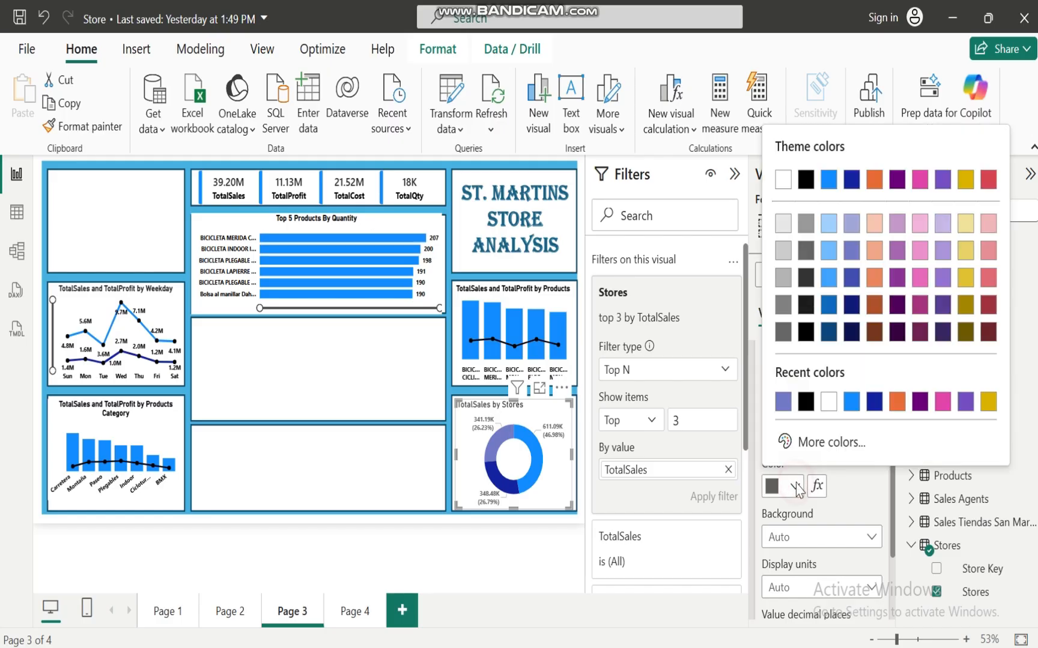
left_click(802, 399)
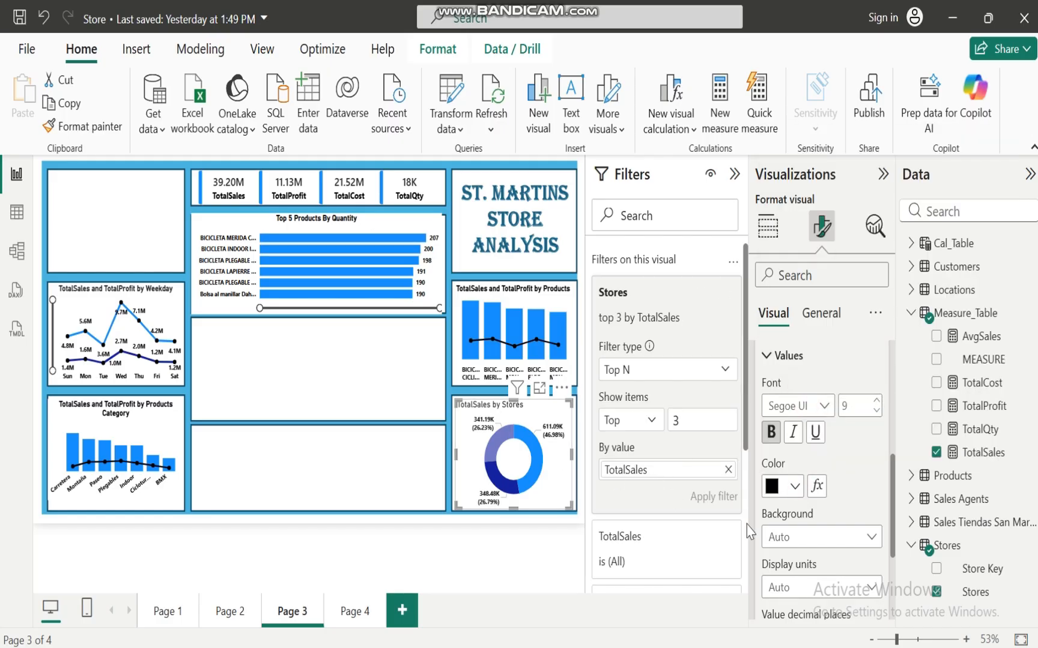
scroll(889, 517, "up", 5)
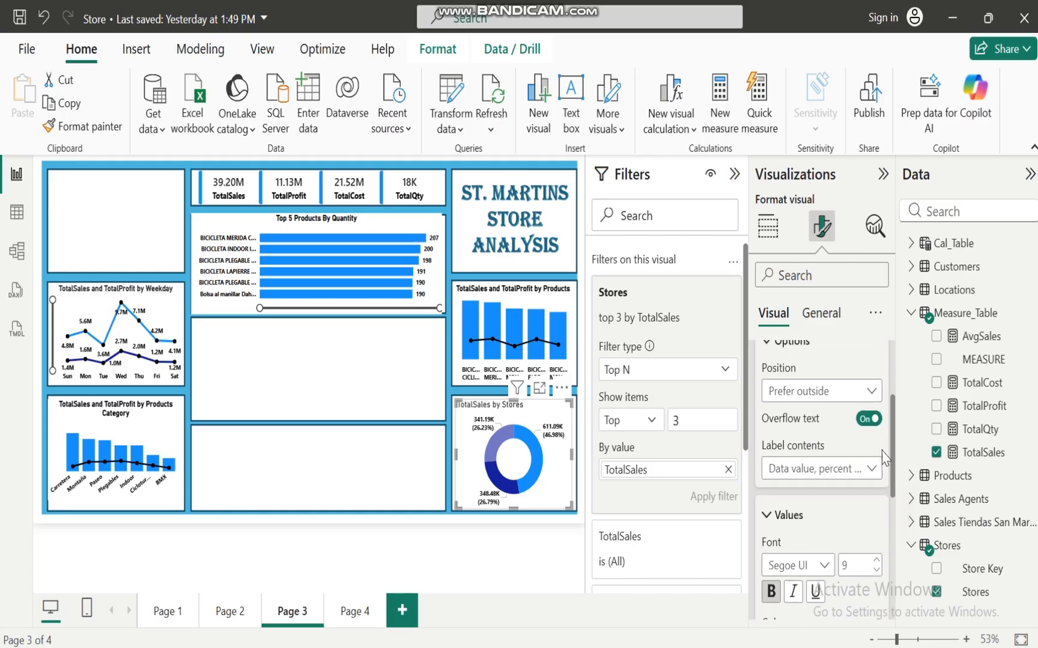
left_click(765, 396)
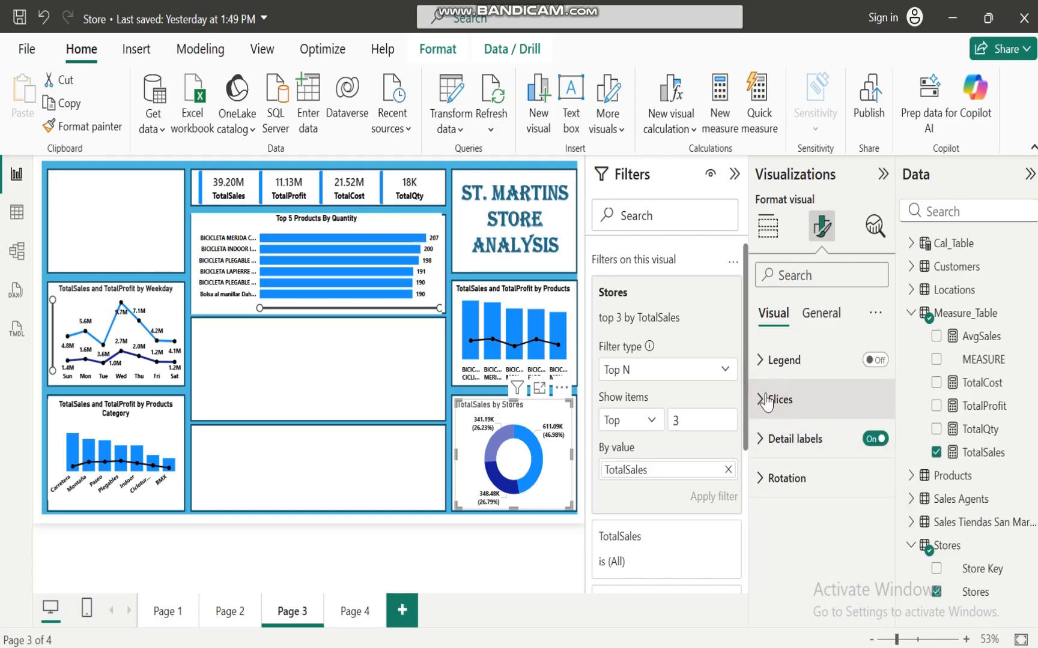
Step: Change the donut chart's title text to TOP 3 STORES WITH THE MOST SALES
left_click(828, 318)
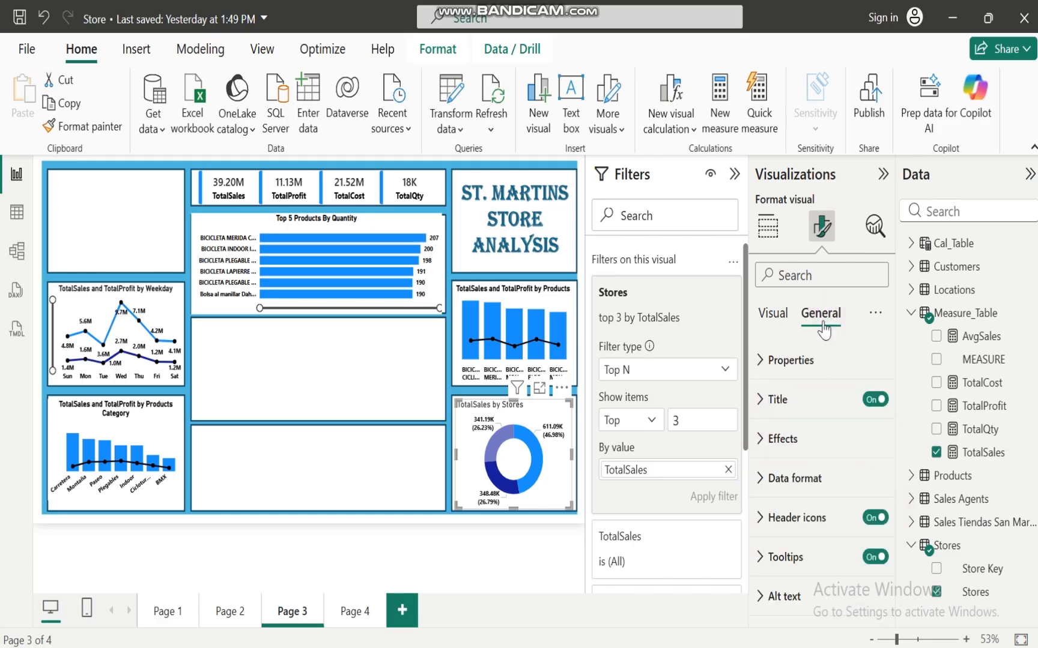
left_click(763, 400)
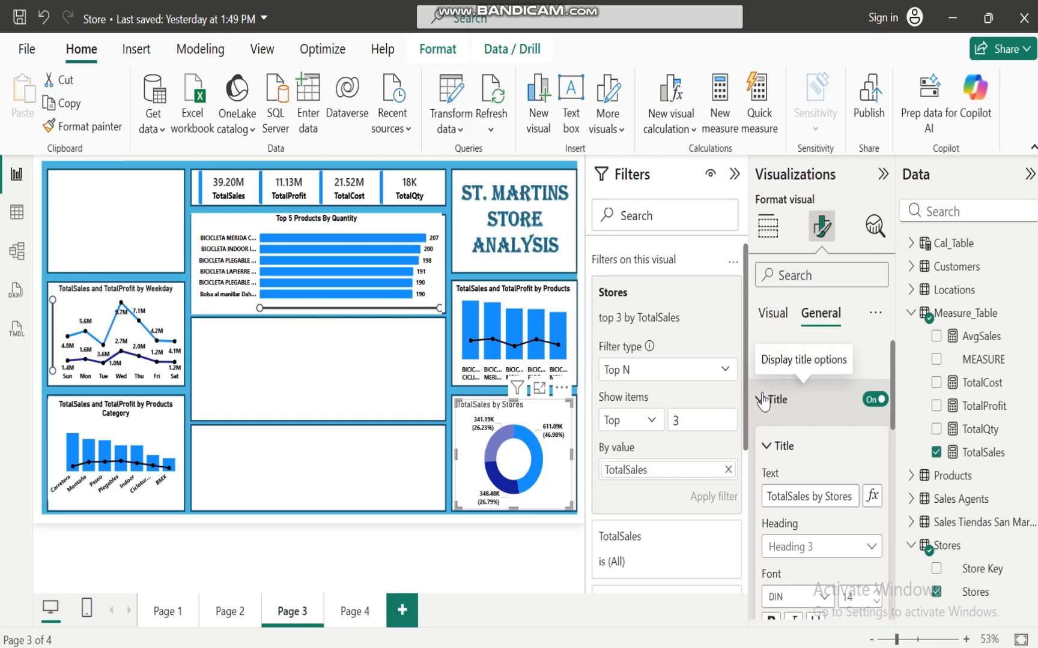
left_click_drag(767, 495, 871, 517)
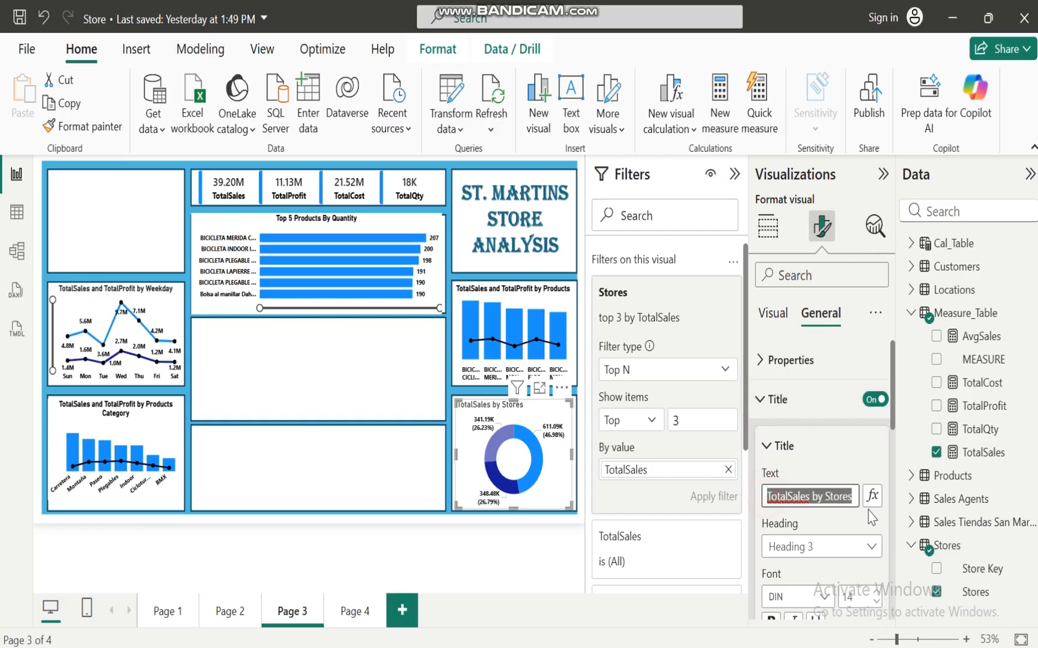
type("TOP")
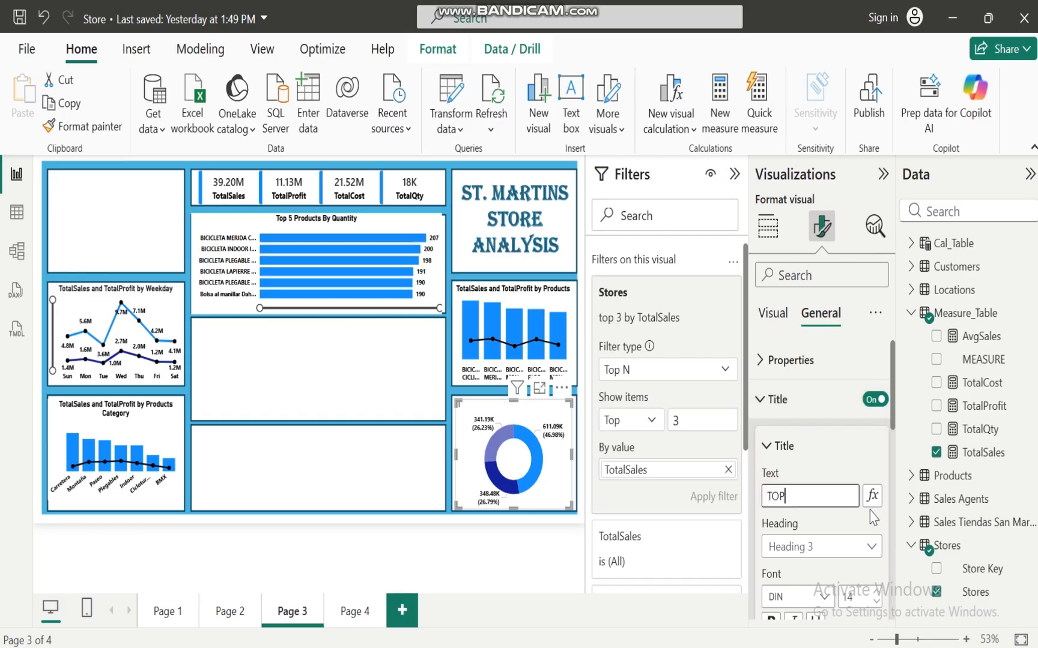
type(" 3 STORES W")
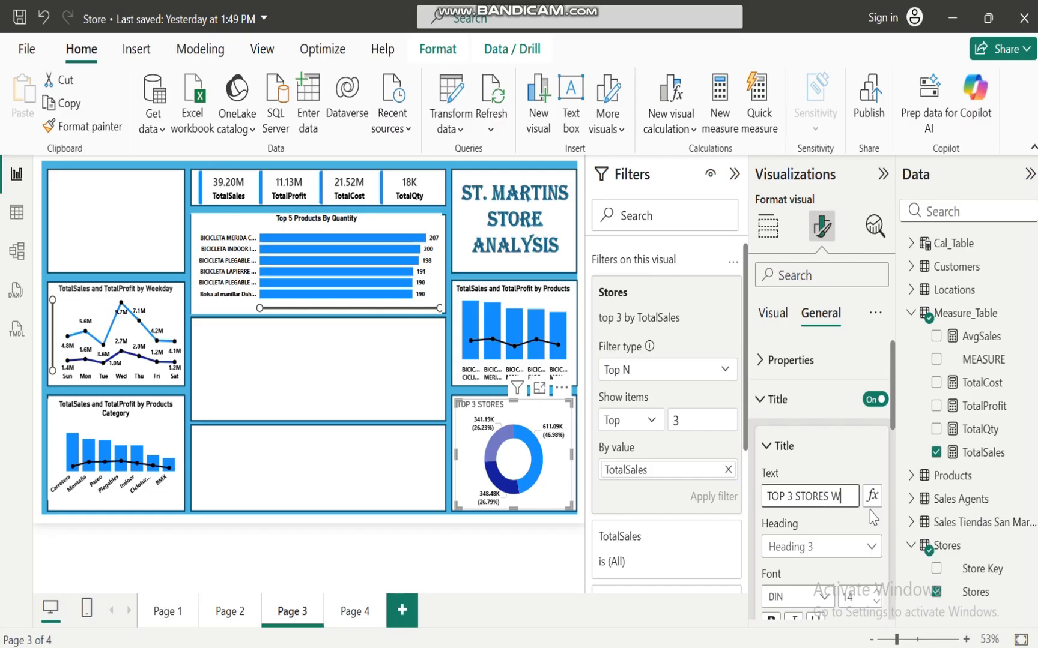
type("ITH THE MOST")
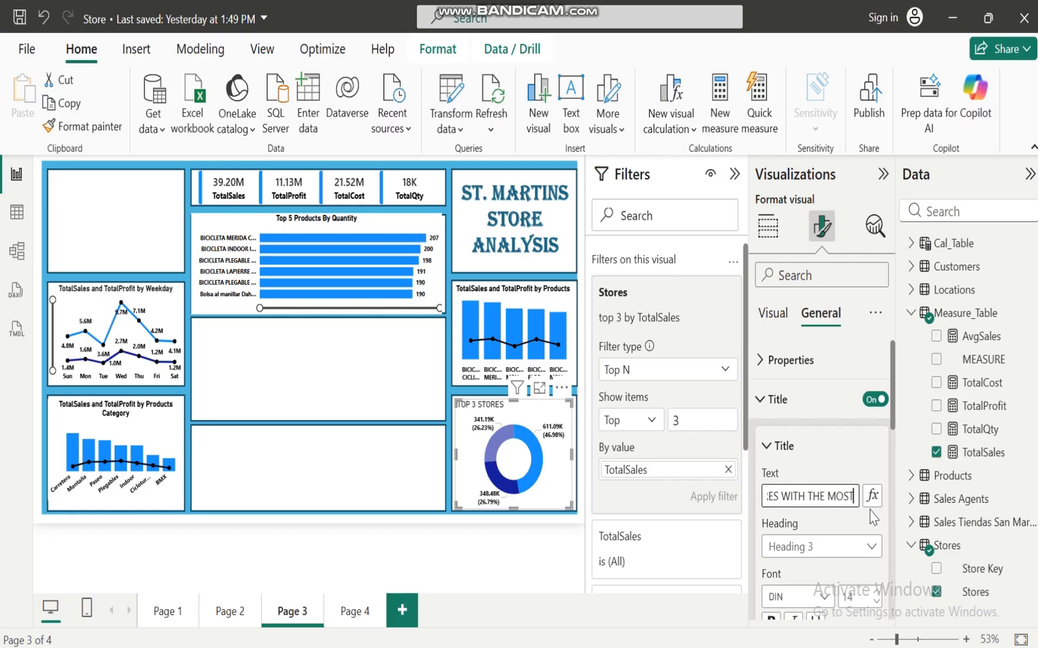
type(" SALES")
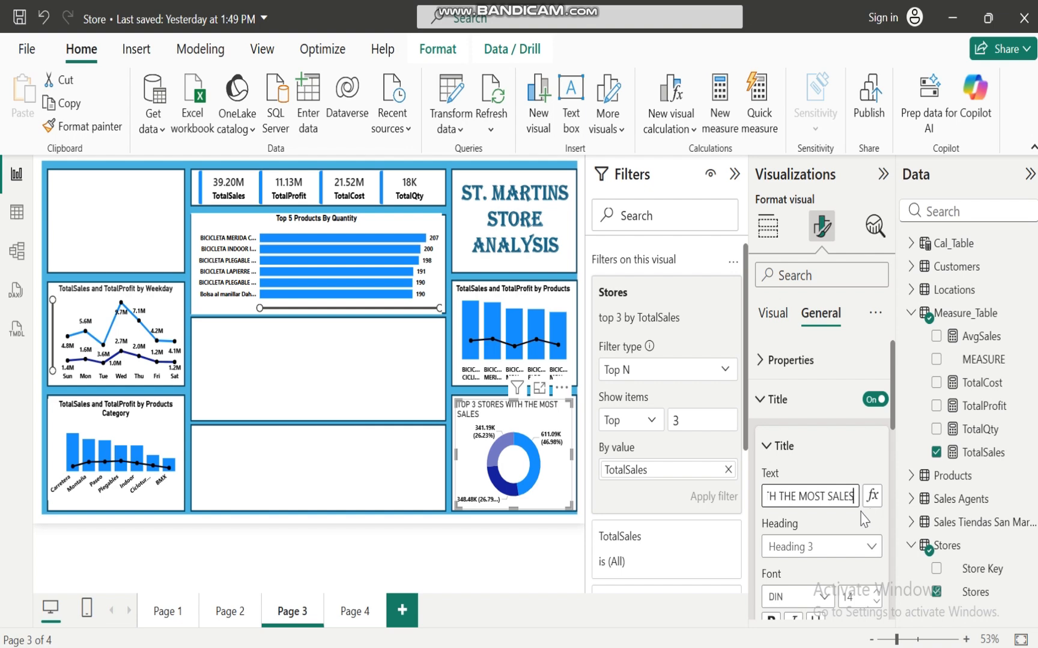
Step: Format the donut chart's title as 12 pt, bold, black and horizontally centered
left_click_drag(893, 414, 889, 465)
left_click(876, 439)
left_click(876, 438)
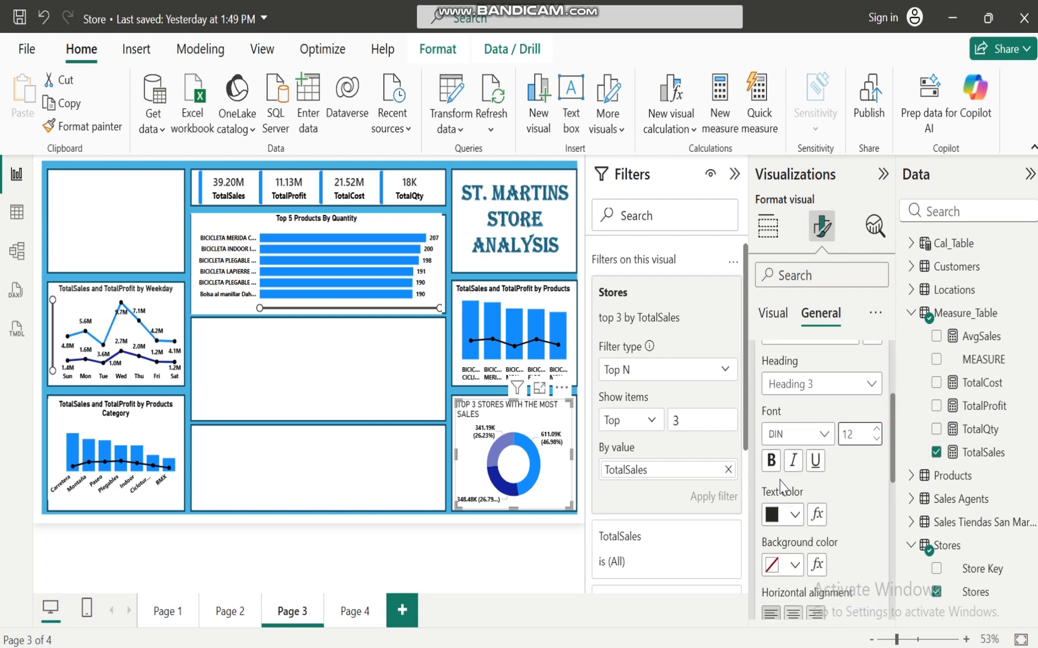
left_click(771, 460)
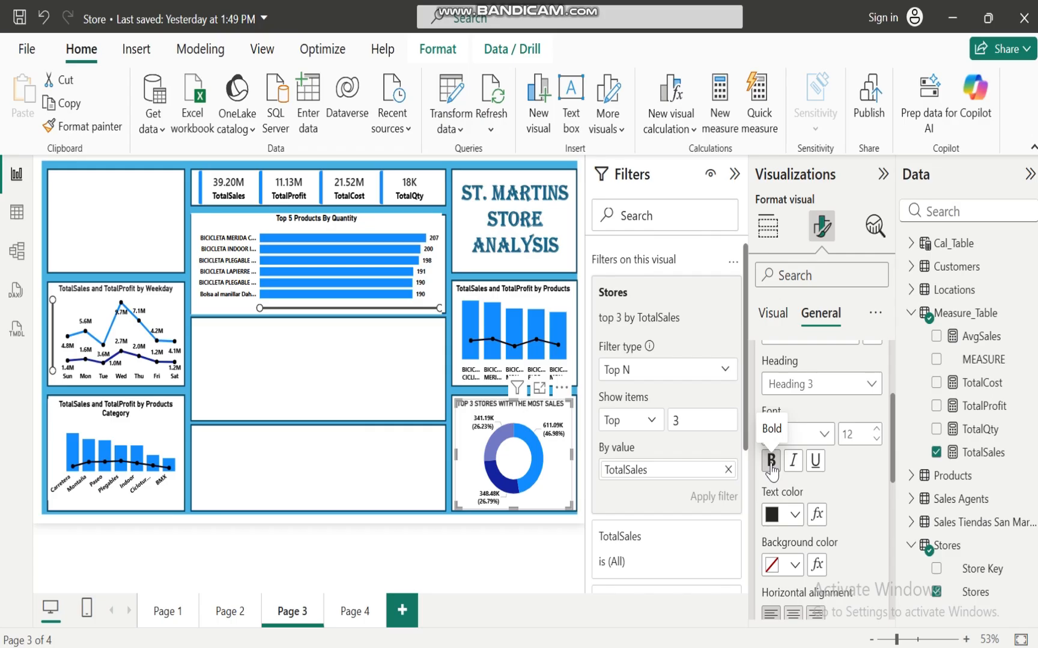
left_click(796, 516)
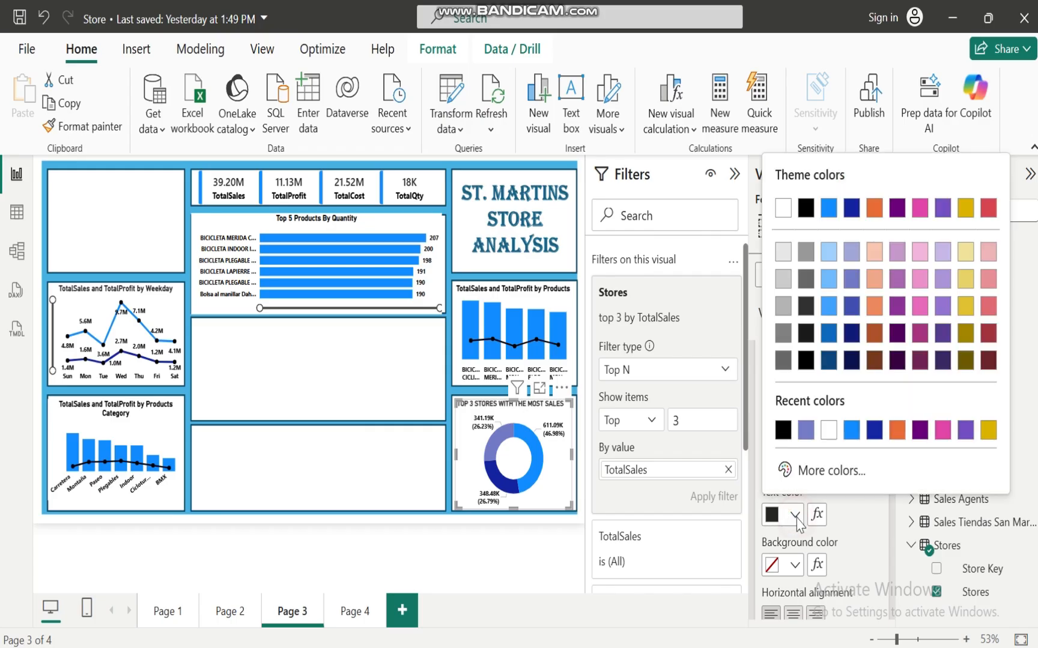
left_click(783, 429)
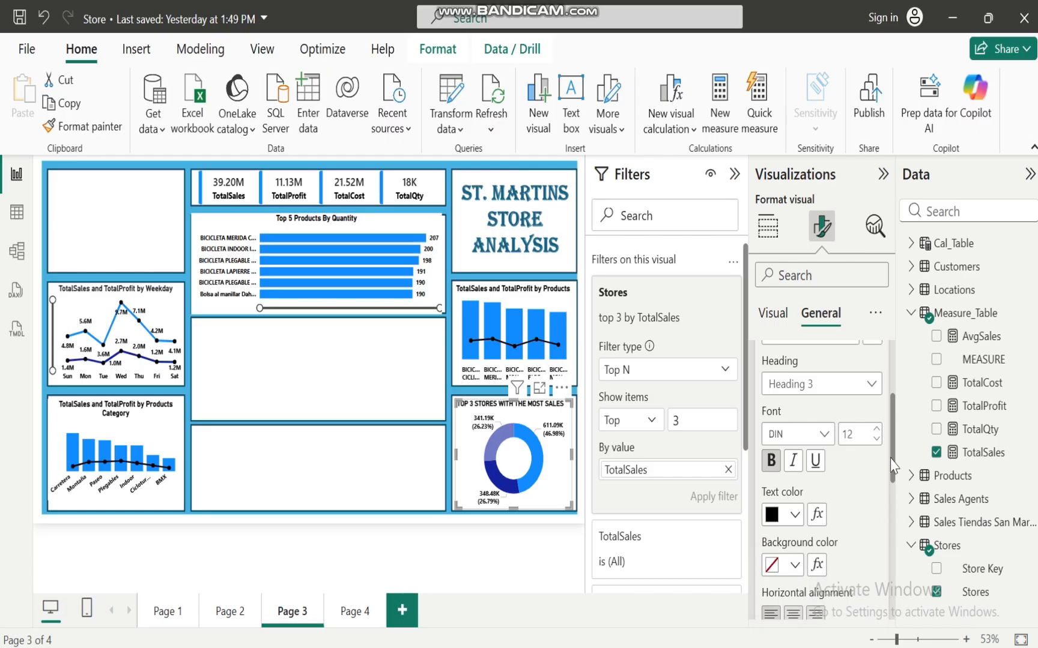
left_click_drag(893, 459, 895, 477)
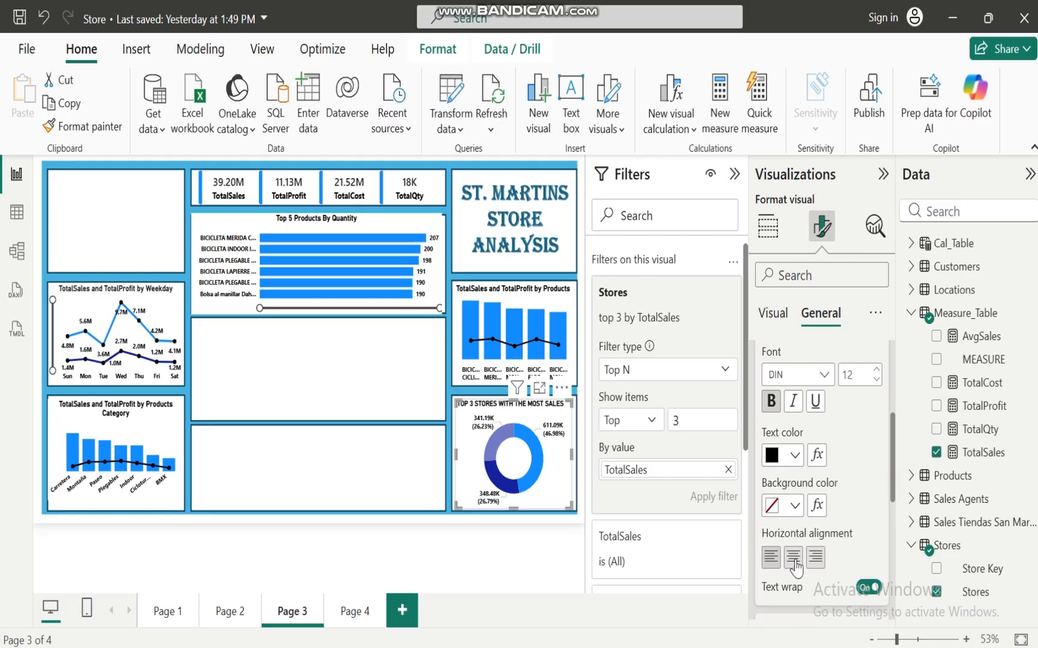
left_click(874, 371)
left_click_drag(893, 481, 896, 399)
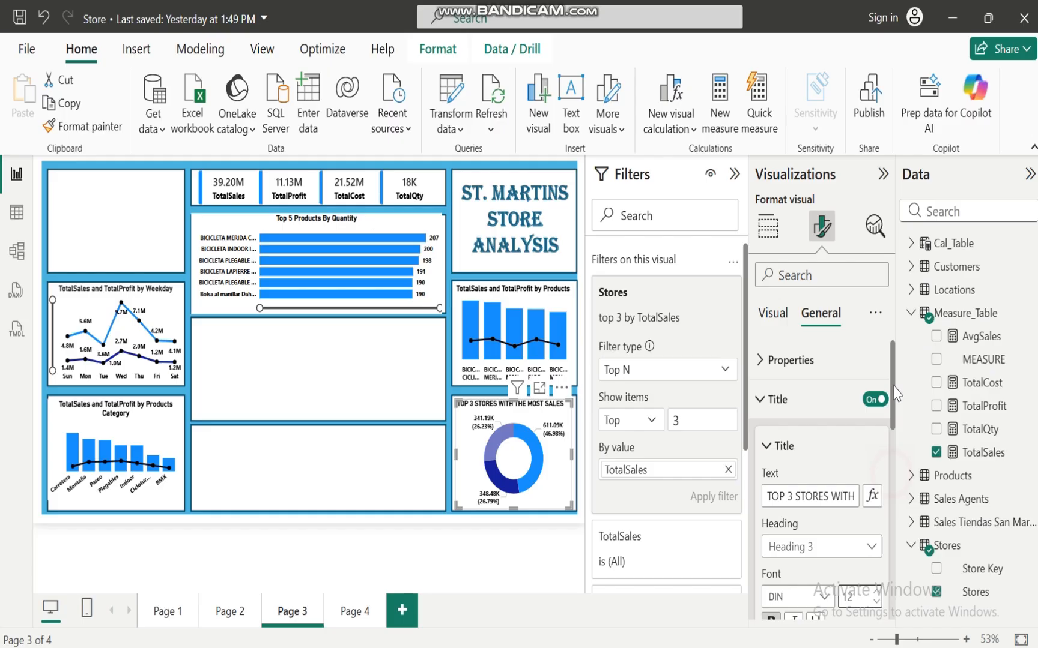
left_click(766, 401)
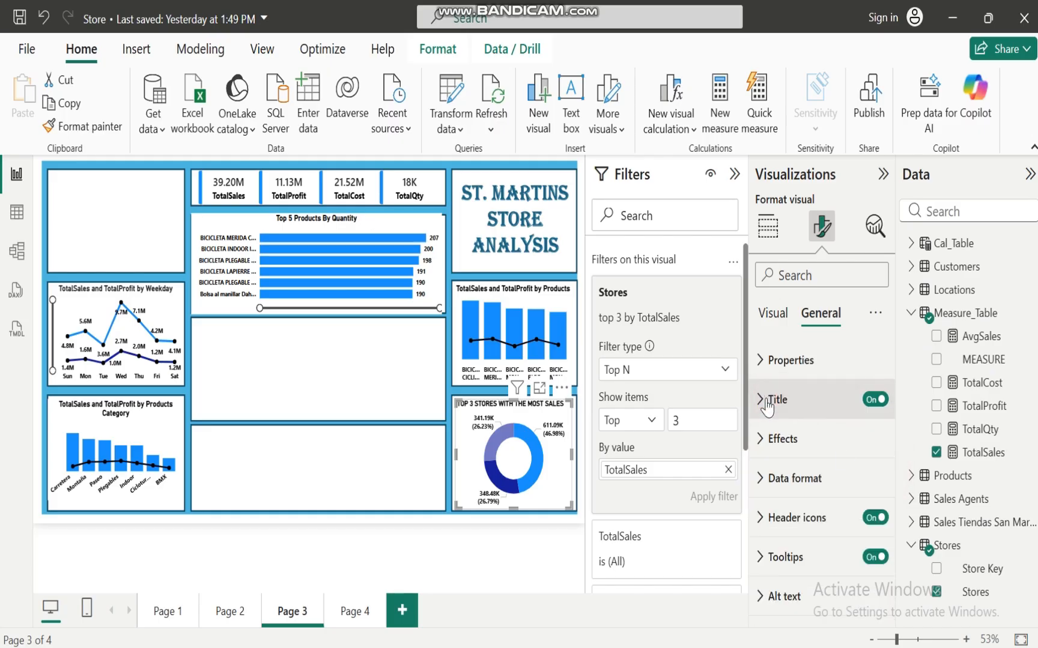
Step: Turn off the donut chart's background in its effects settings and deselect the chart
left_click(764, 439)
left_click(868, 486)
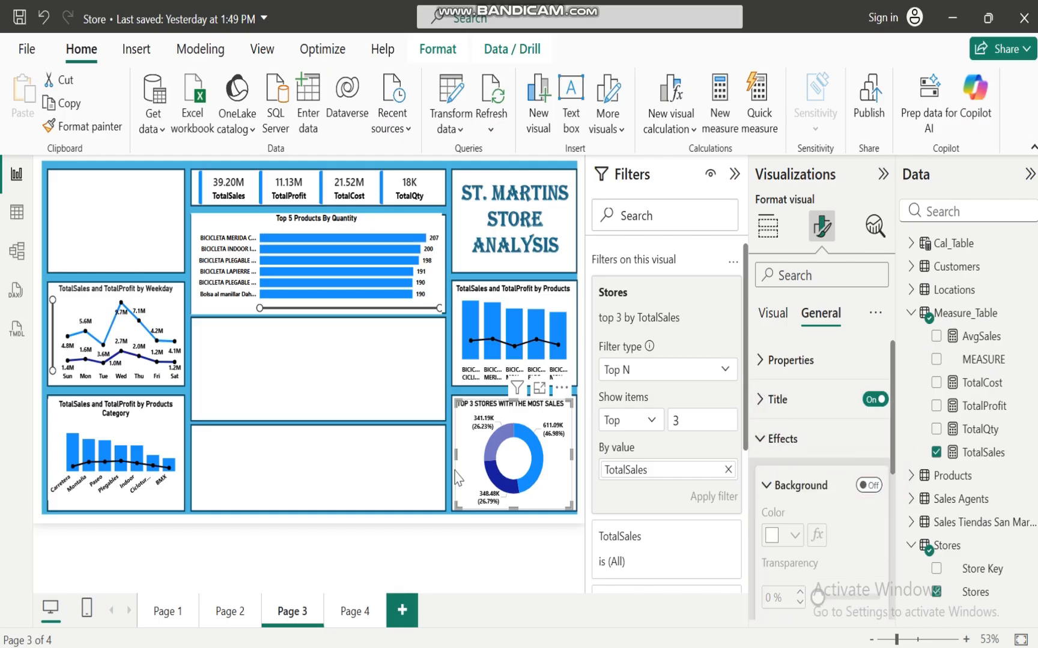
left_click(364, 463)
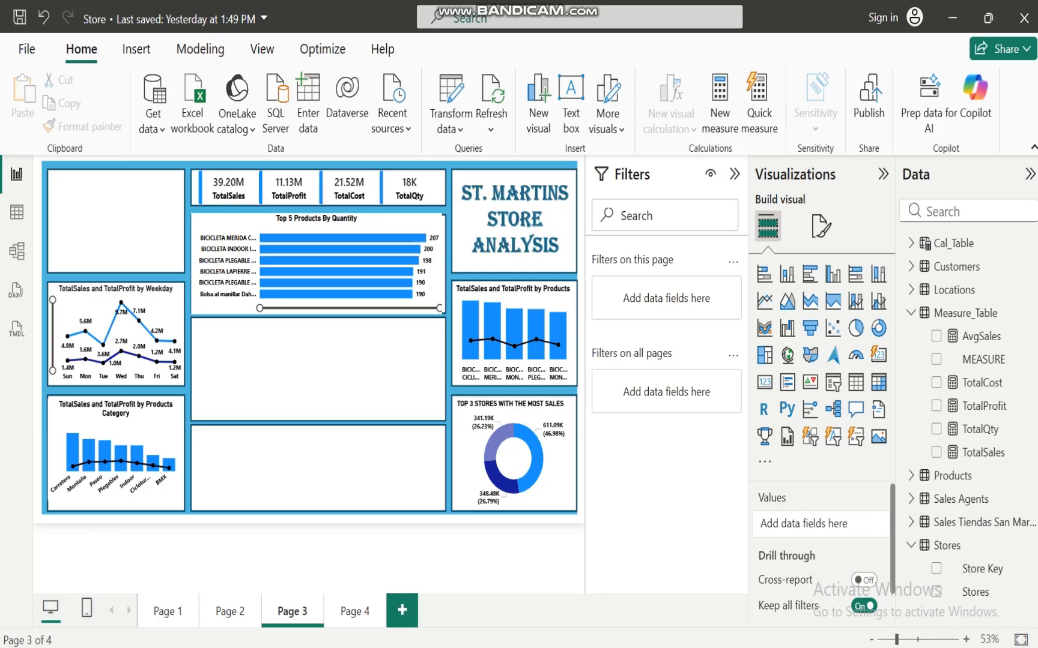
Step: Inspect the store details of the donut slices, and switch to the SAN MARTIN STORE PROJECT presentation in PowerPoint to read the management questions
mouse_move(719, 647)
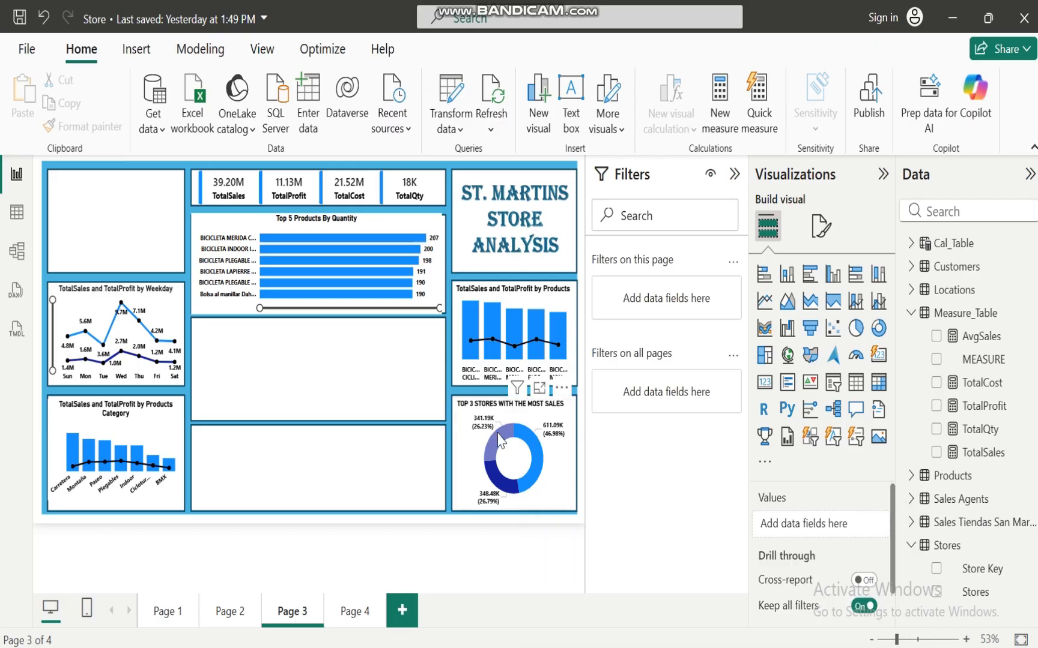
mouse_move(542, 467)
mouse_move(488, 509)
mouse_move(496, 478)
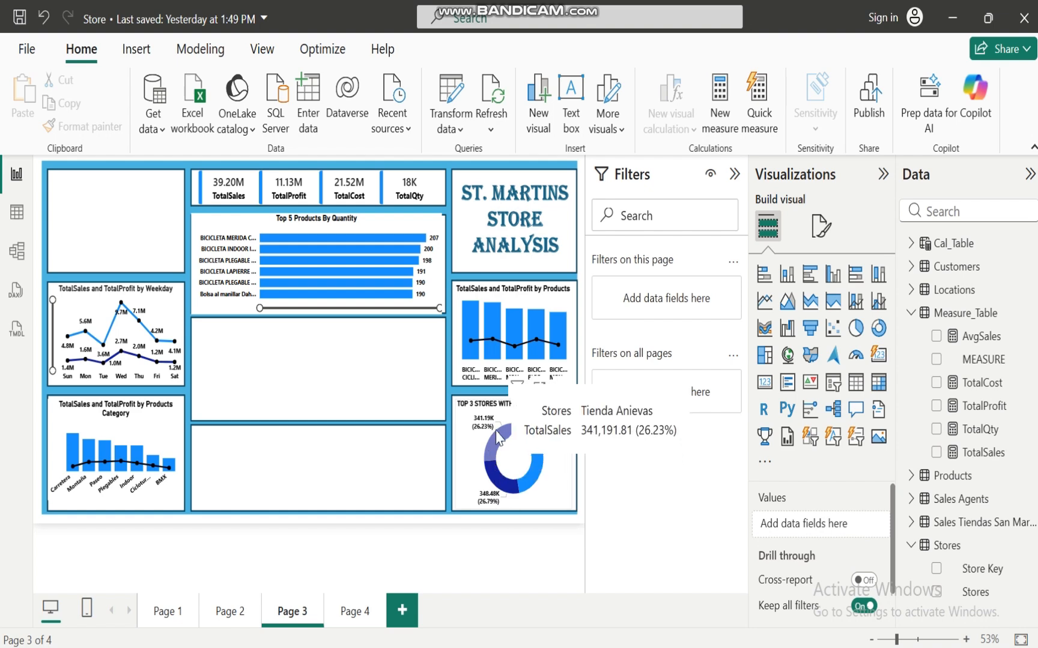
mouse_move(502, 446)
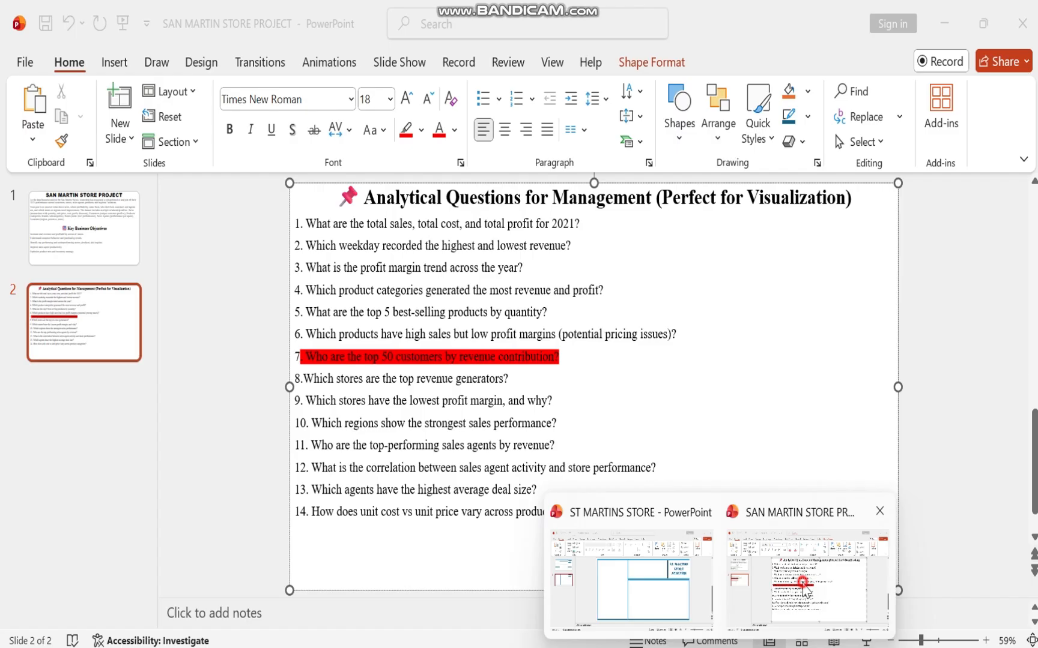
left_click(780, 600)
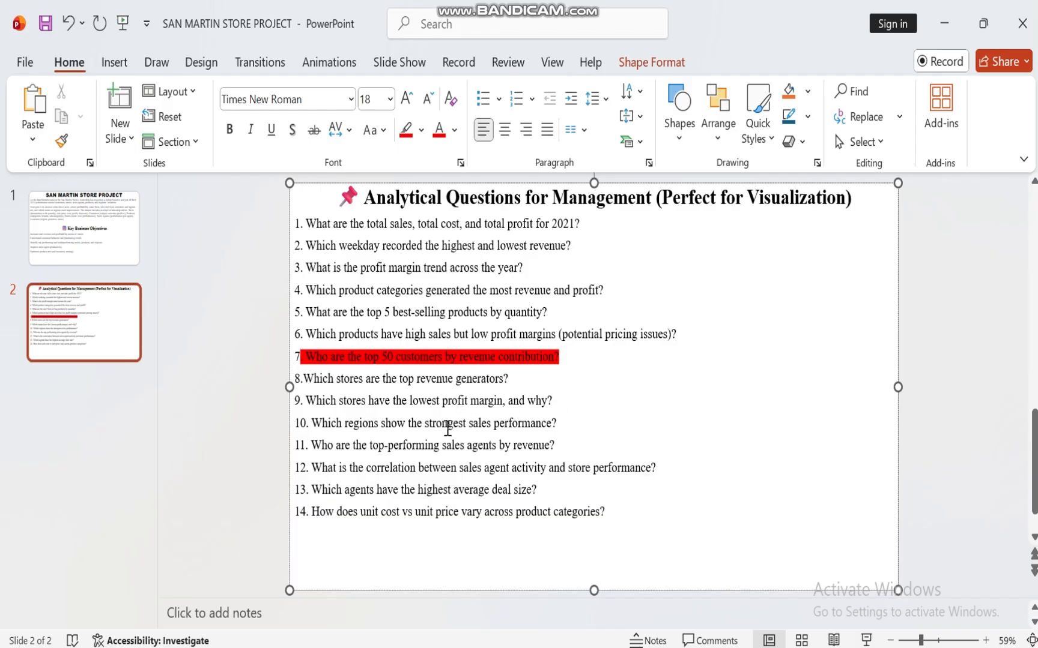
Step: Reread the management question about stores with the lowest profit margin in PowerPoint and return to the Store report in Power BI
mouse_move(676, 647)
left_click(684, 577)
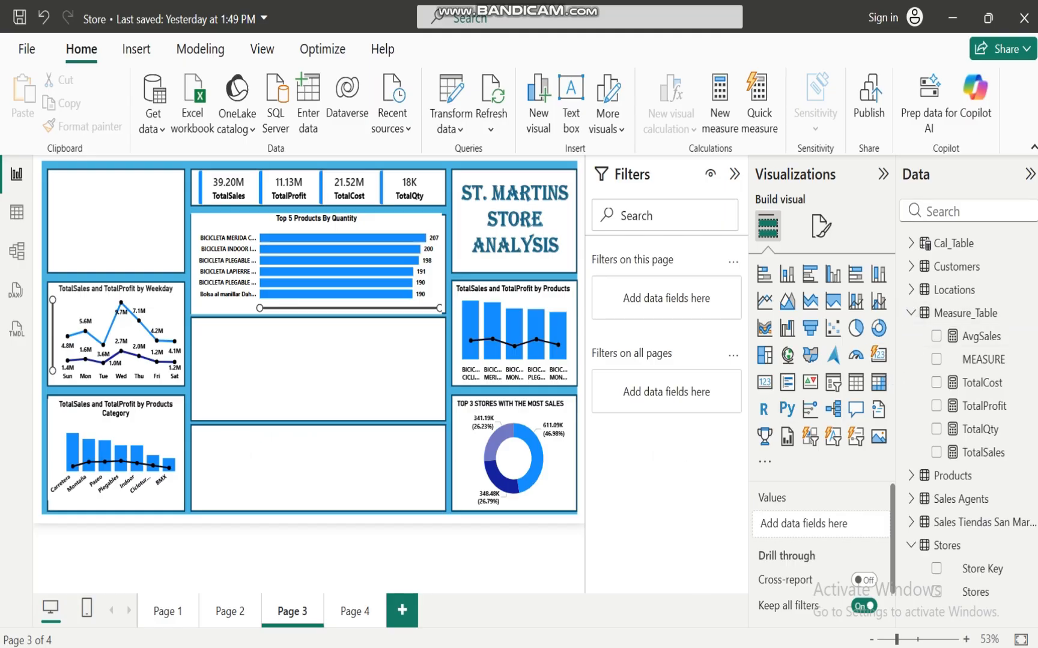
left_click(769, 592)
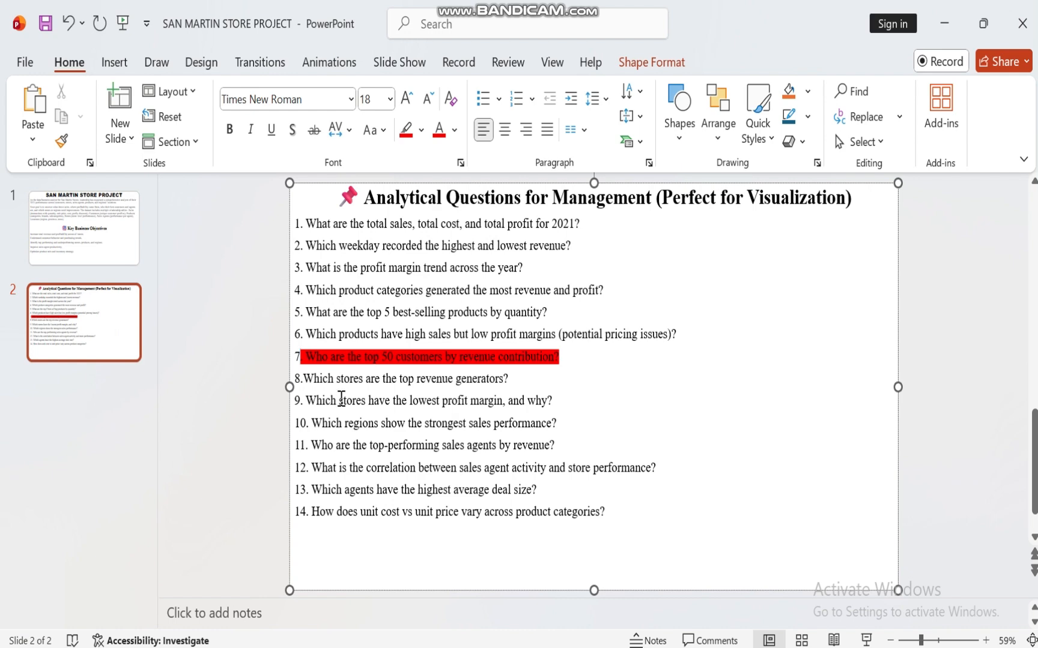
mouse_move(671, 643)
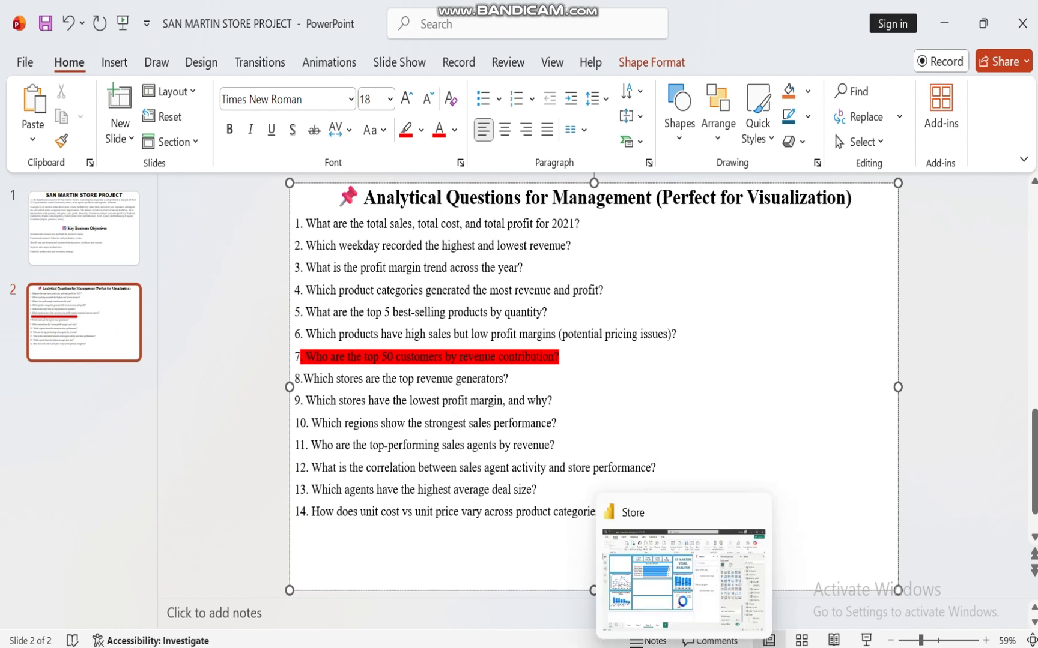
left_click(683, 576)
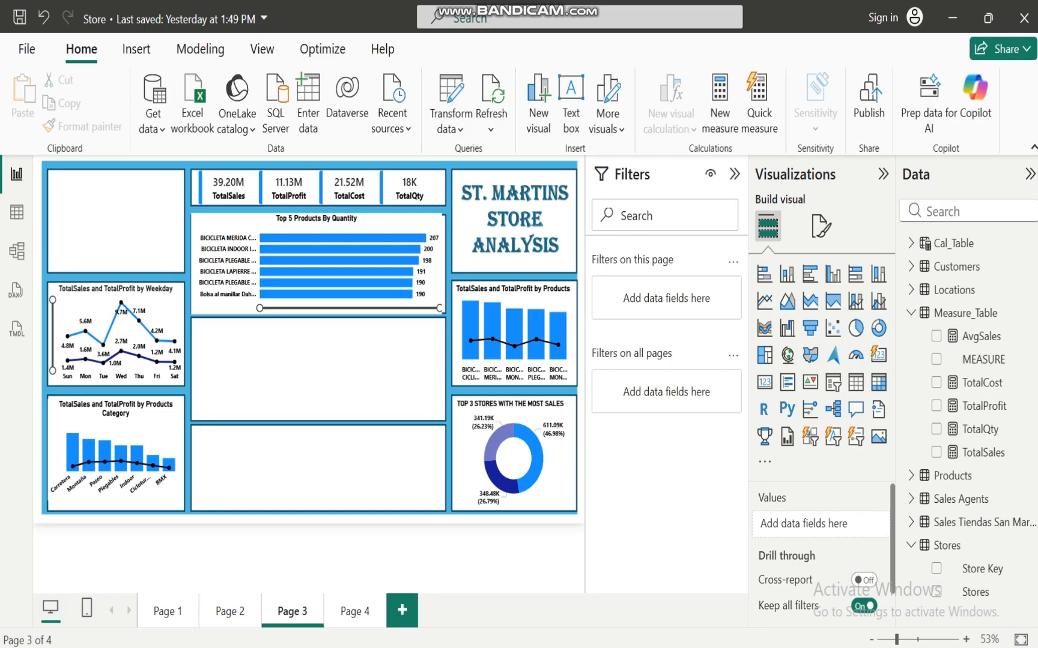
Step: Add a table visual to Page 3 with the Stores field and the TotalProfit measure
left_click(912, 317)
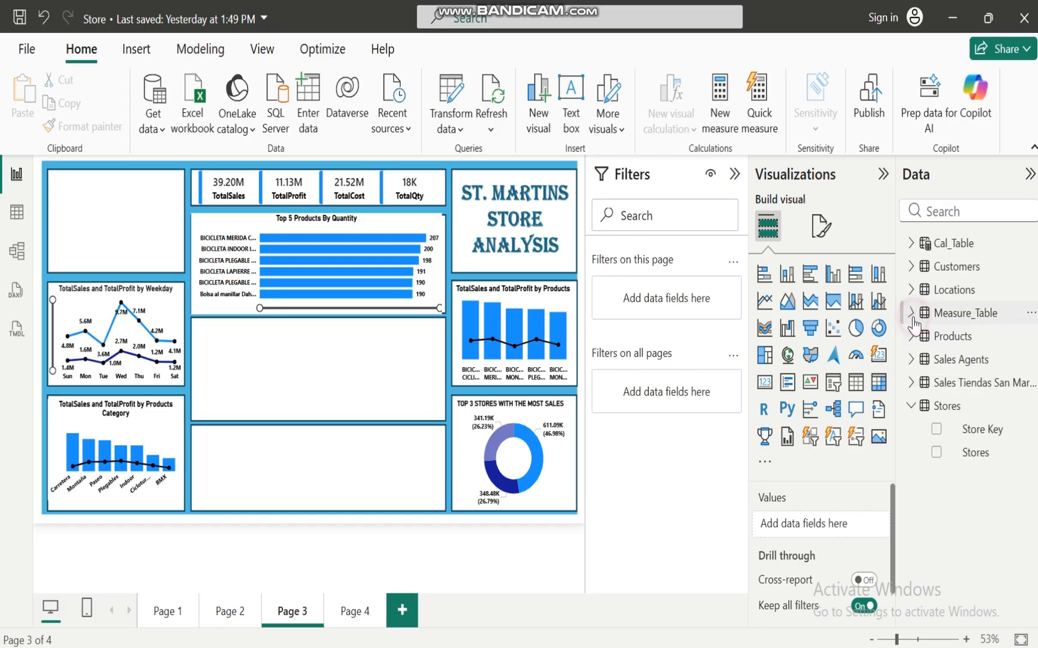
left_click(936, 453)
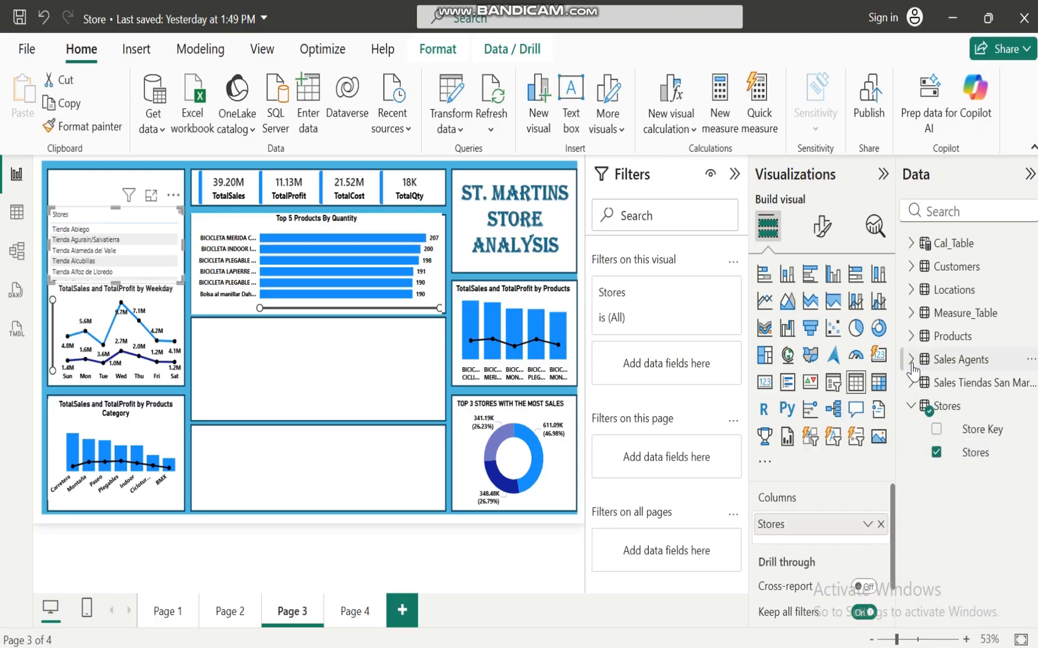
left_click(910, 313)
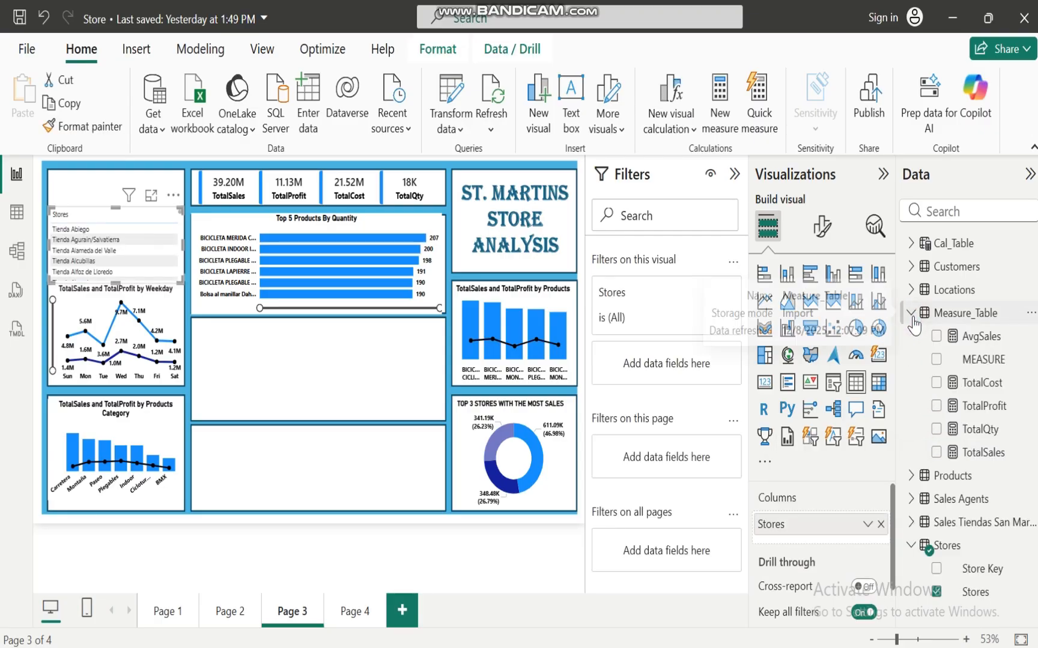
left_click(935, 407)
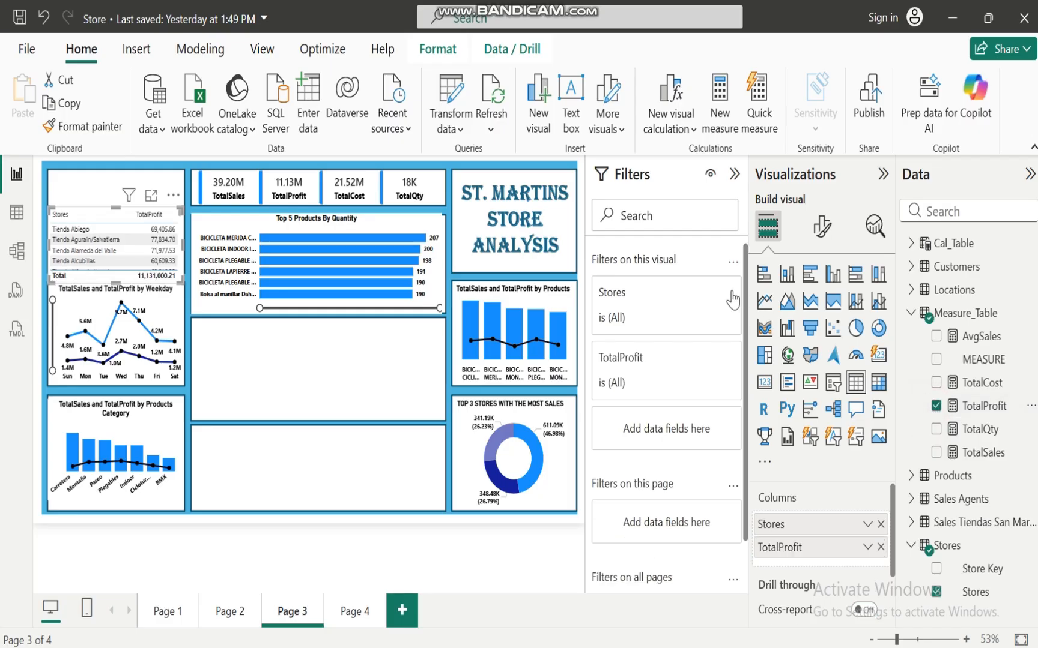
Step: Apply a Top N filter on Stores to the new table, showing the bottom 5 items by TotalProfit
left_click(700, 295)
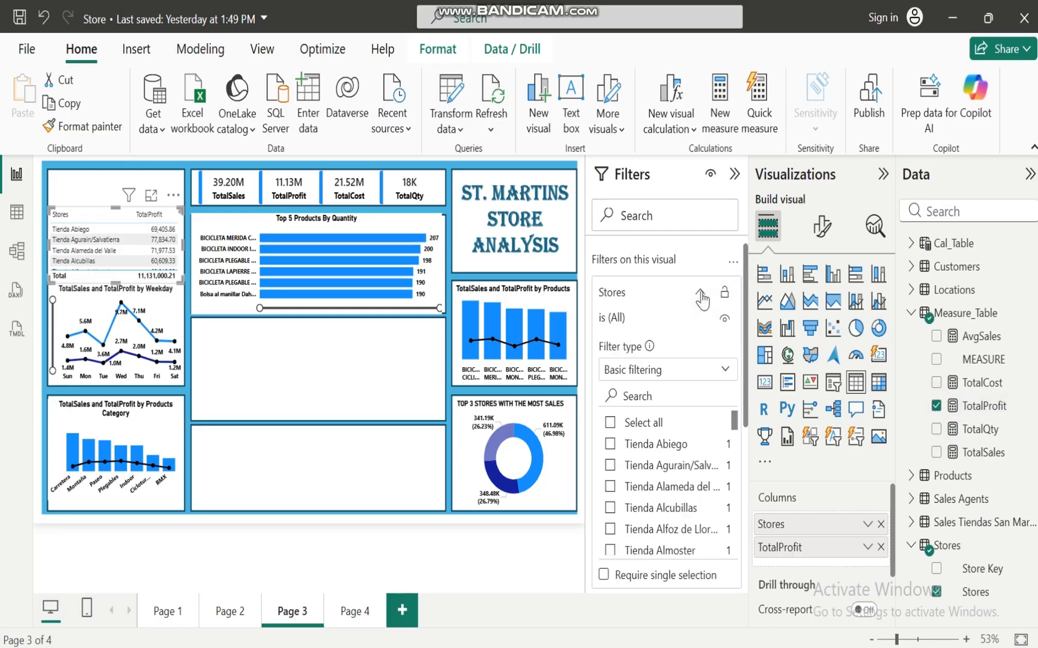
left_click(722, 369)
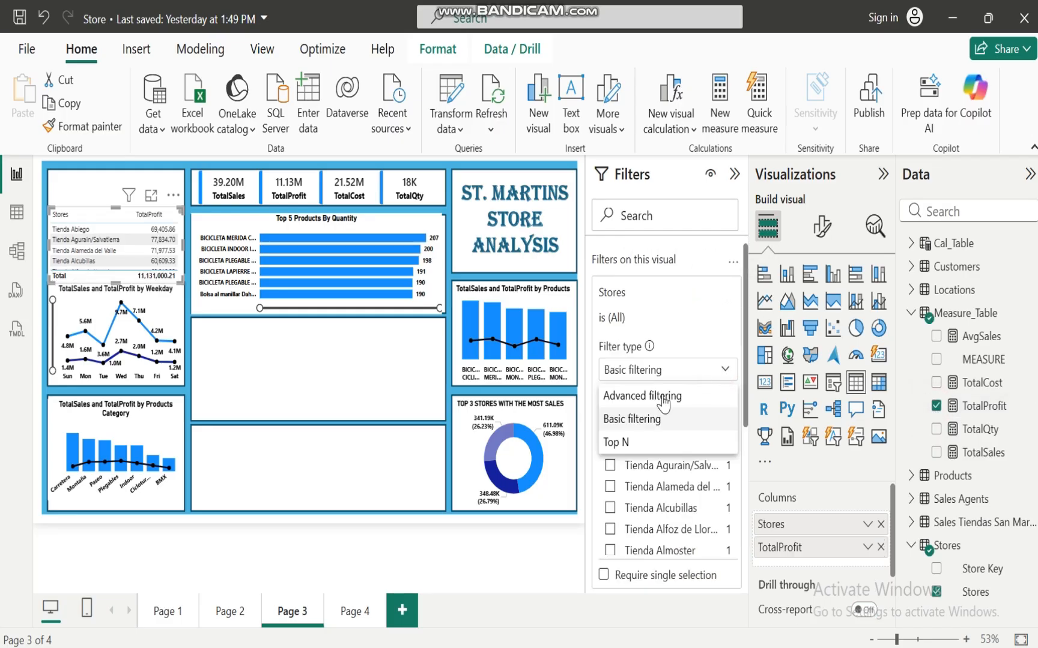
left_click(618, 443)
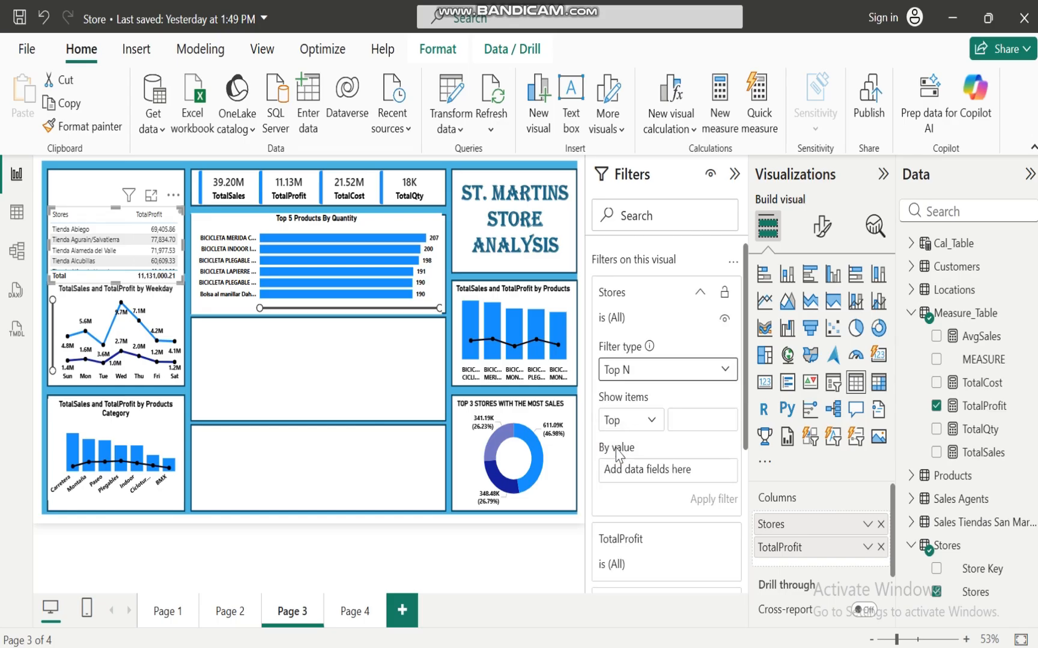
left_click(650, 424)
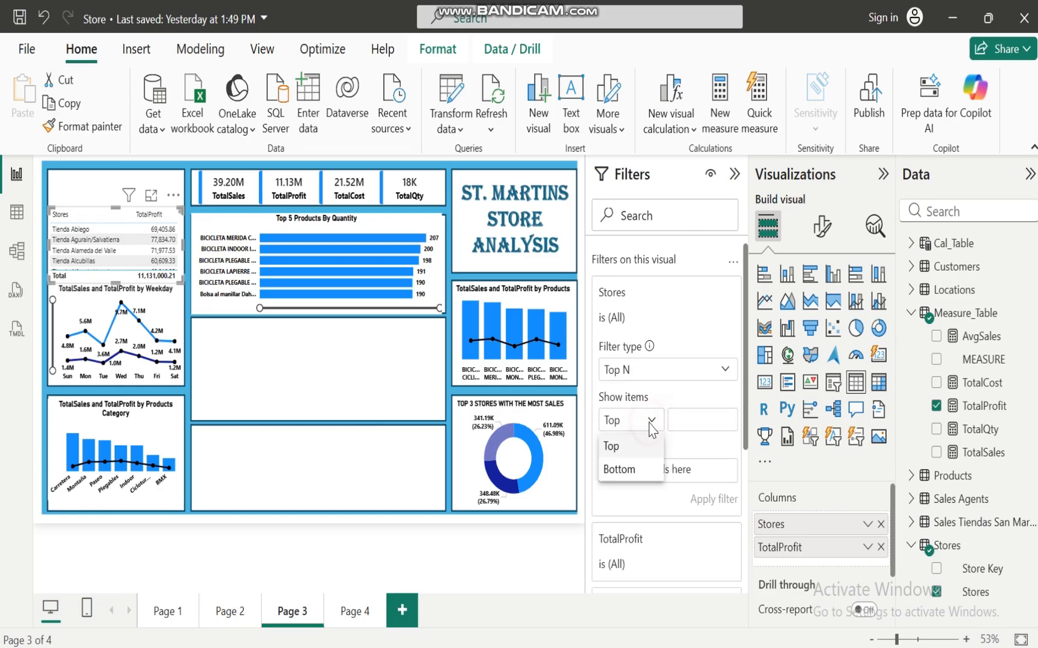
left_click(631, 470)
left_click(692, 422)
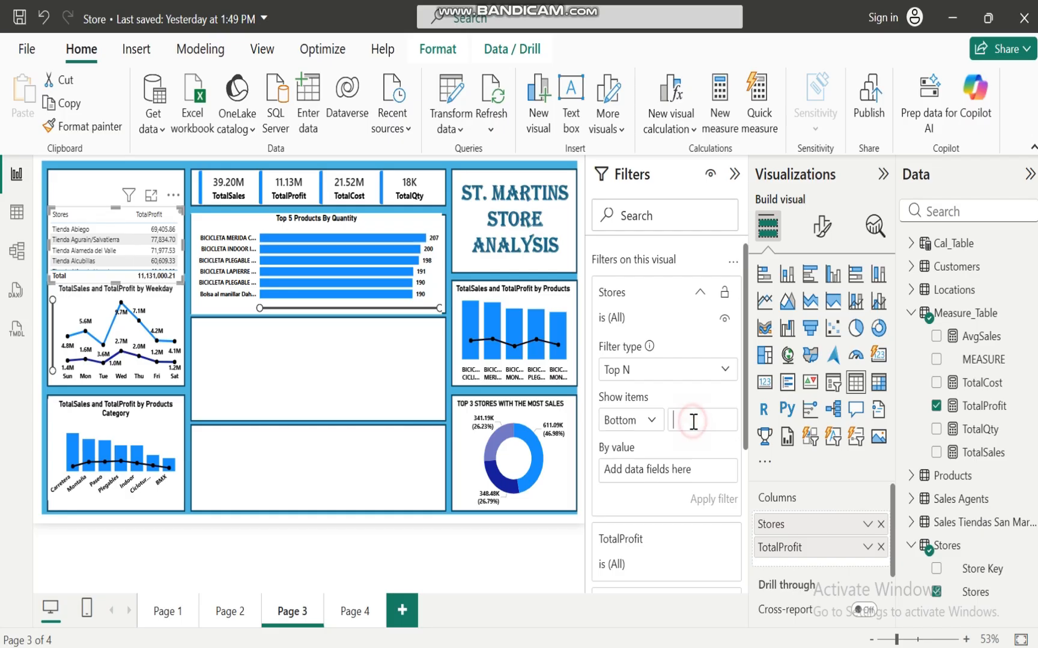
type("5")
left_click_drag(979, 406, 665, 477)
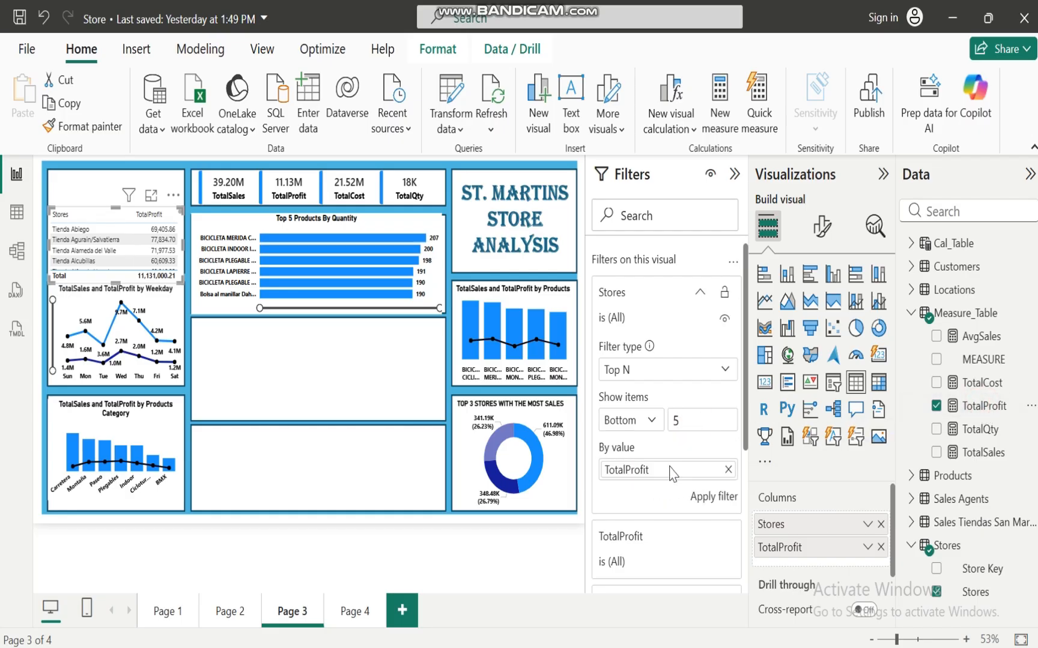
left_click(713, 500)
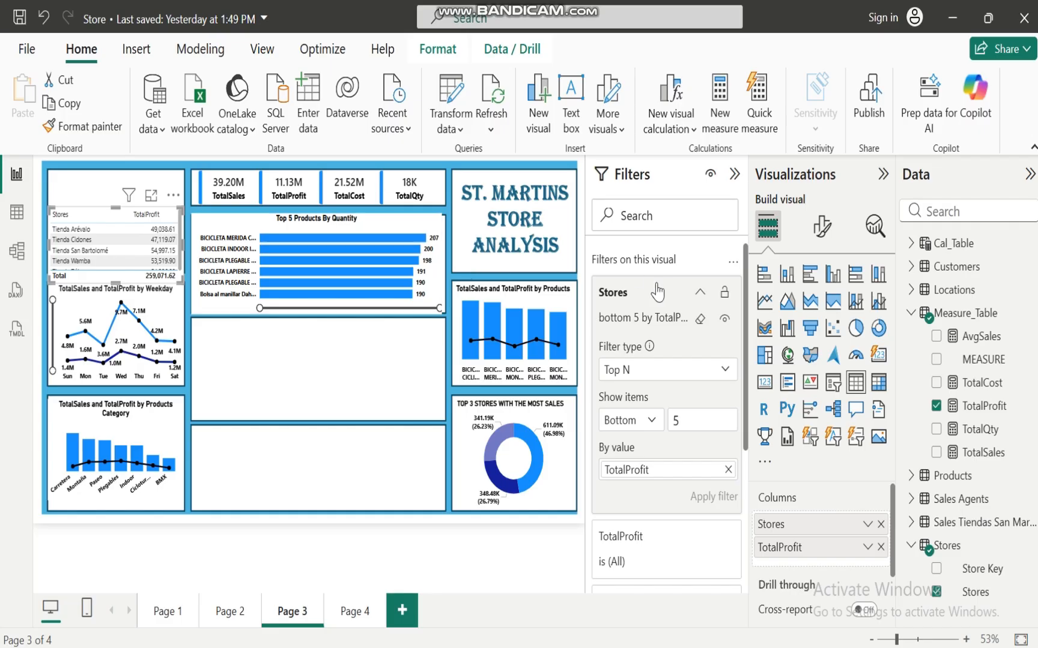
Step: Convert the stores table to a clustered bar chart, and place and resize it in the empty panel beside the donut chart
left_click(810, 282)
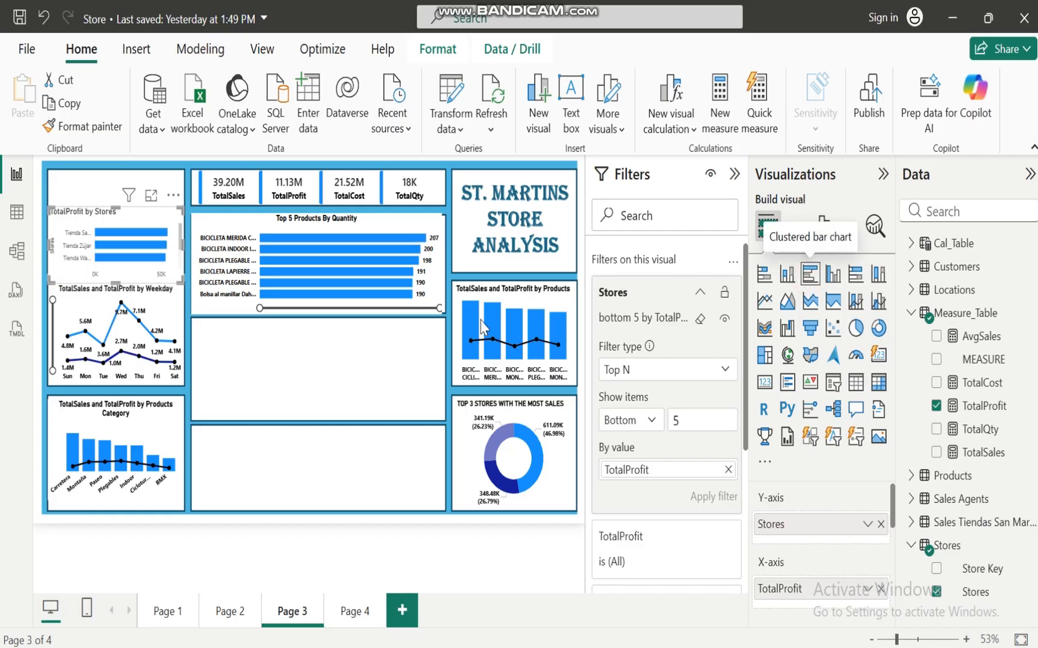
left_click(129, 216)
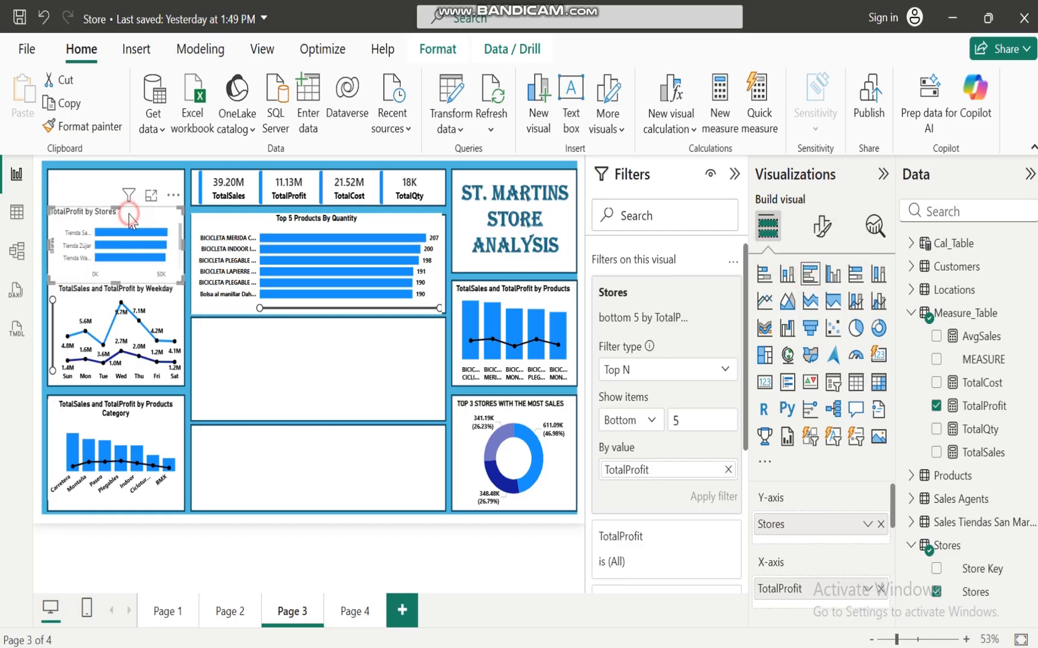
left_click_drag(129, 216, 273, 433)
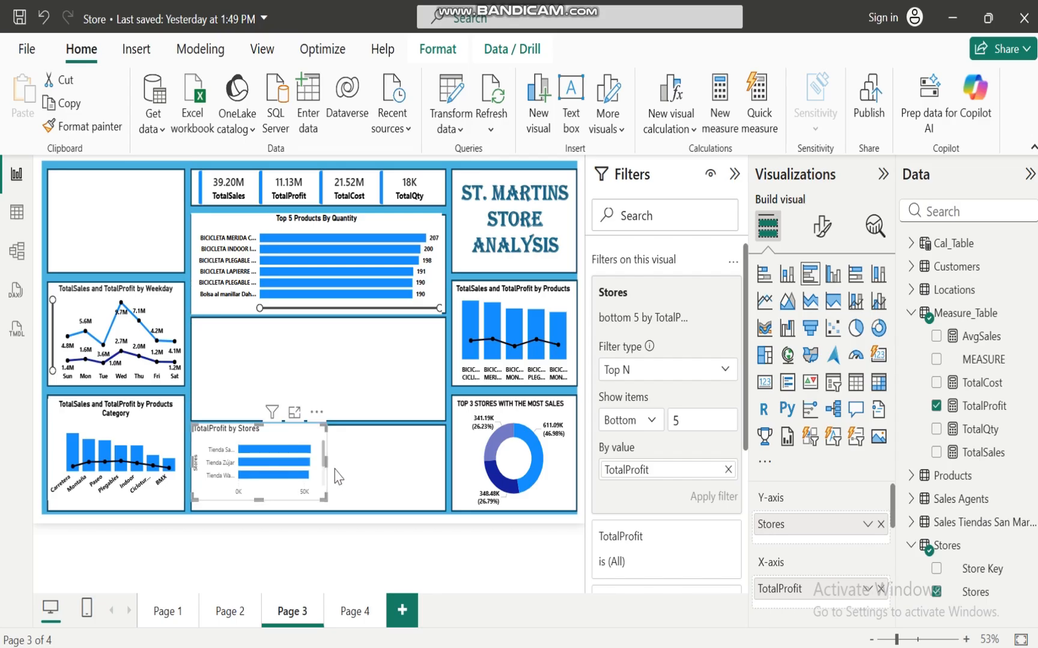
mouse_move(325, 463)
left_mouse_down()
mouse_move(316, 472)
mouse_move(316, 464)
left_mouse_up()
left_click_drag(253, 498, 254, 510)
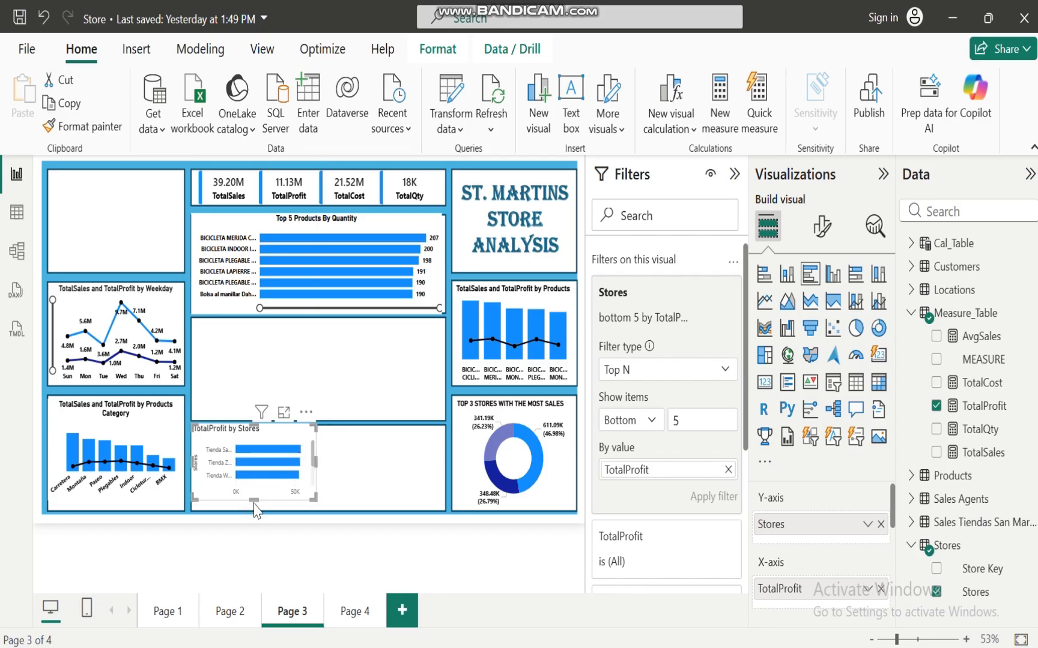
Step: Copy the Top 5 Products By Quantity chart's formatting to the TotalProfit by Stores chart with Format painter, and narrow the stores chart slightly
left_click(367, 224)
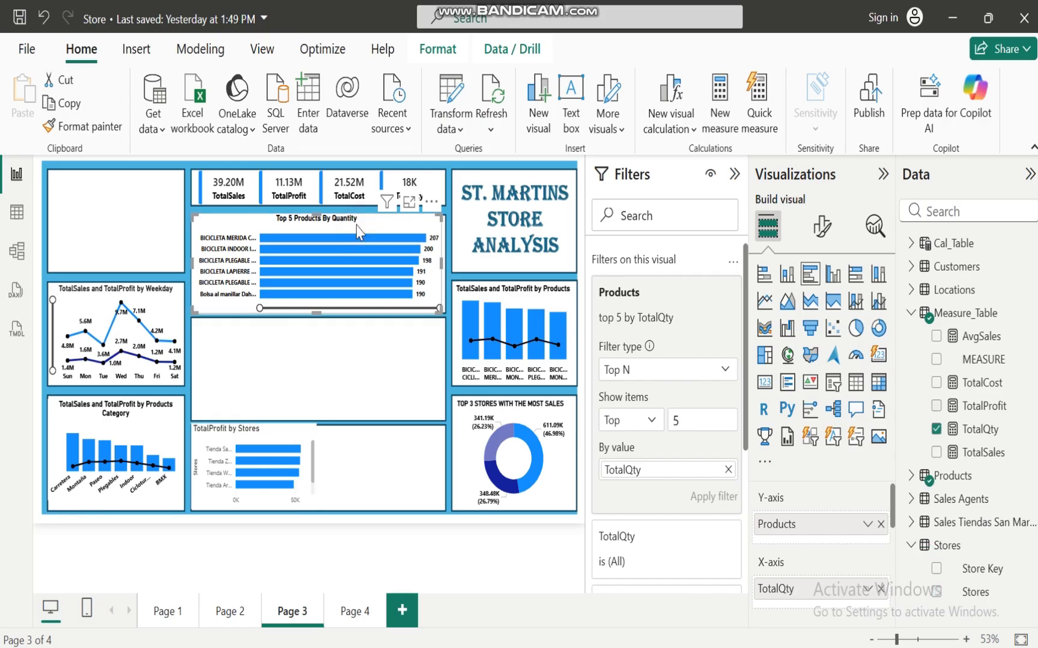
left_click(90, 127)
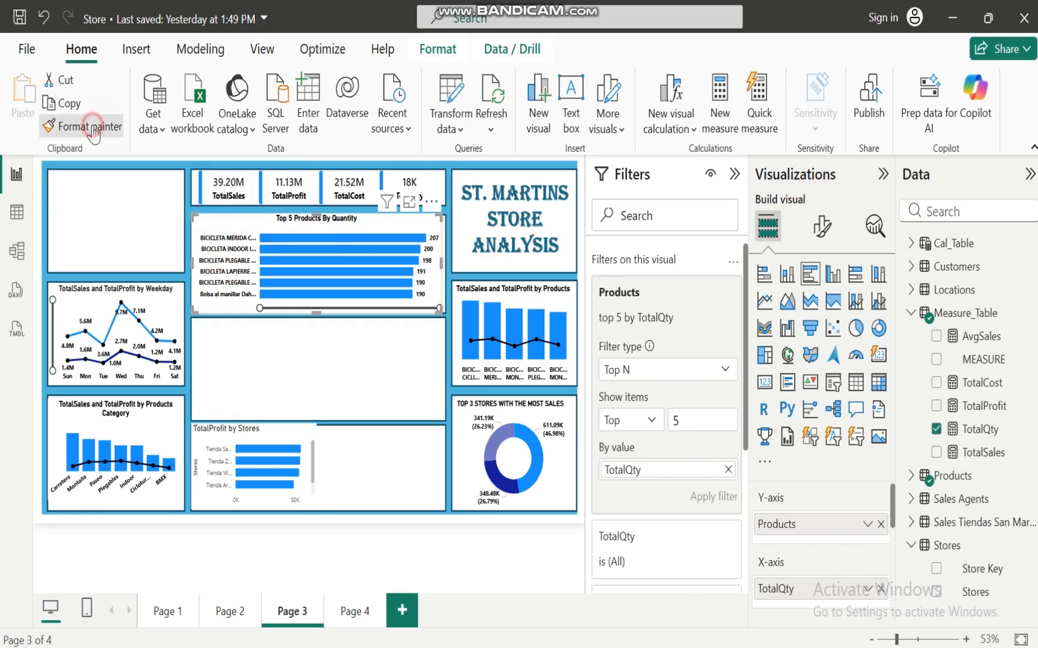
left_click(265, 432)
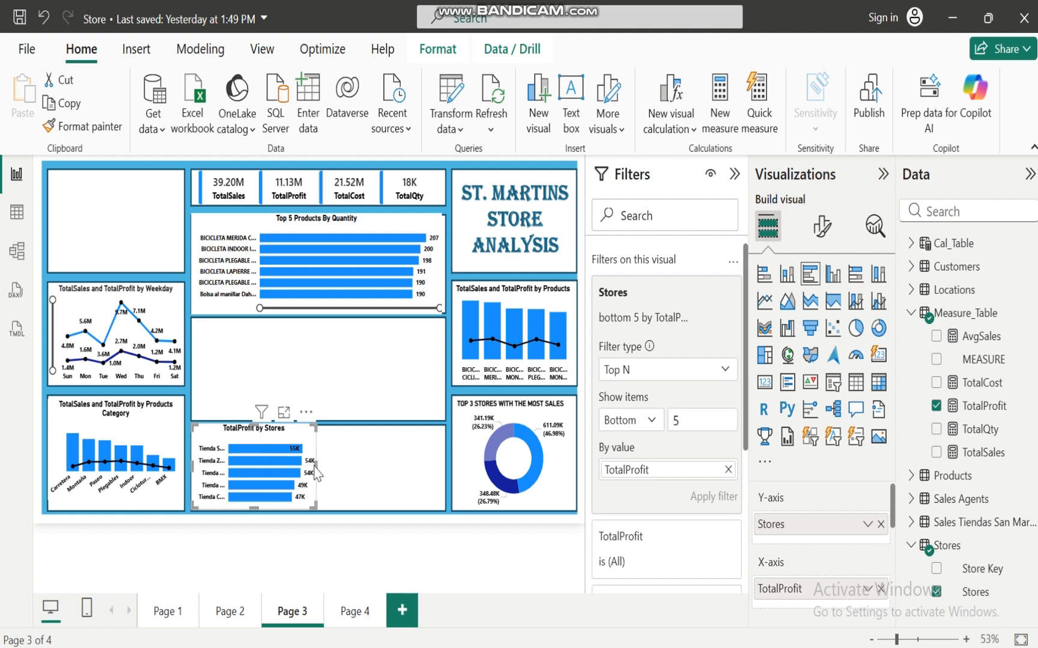
left_click_drag(316, 471, 308, 470)
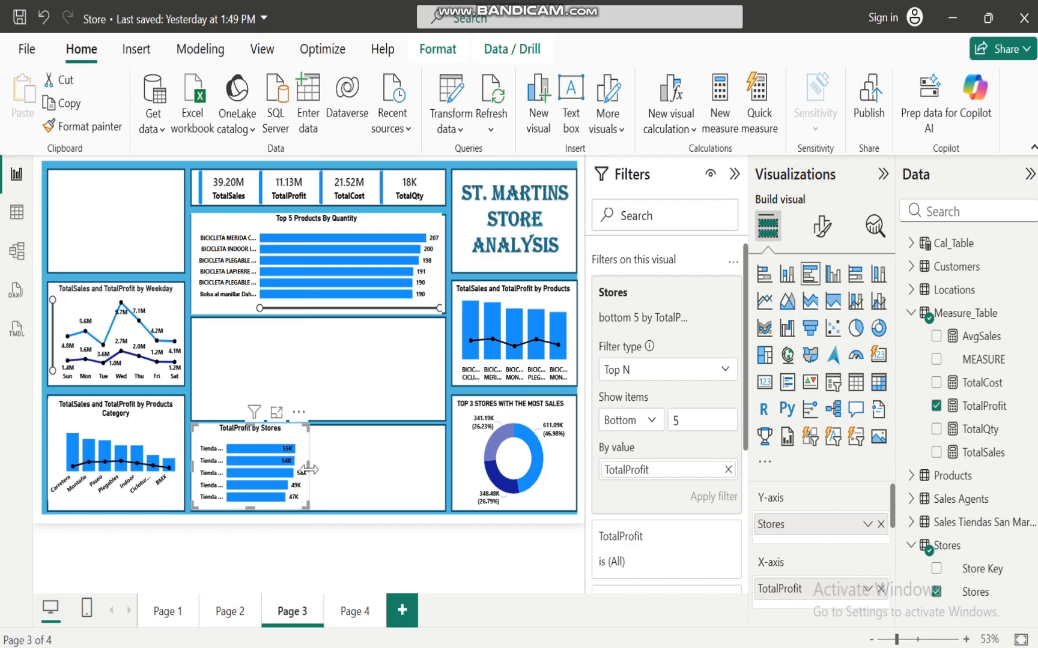
mouse_move(232, 451)
mouse_move(282, 502)
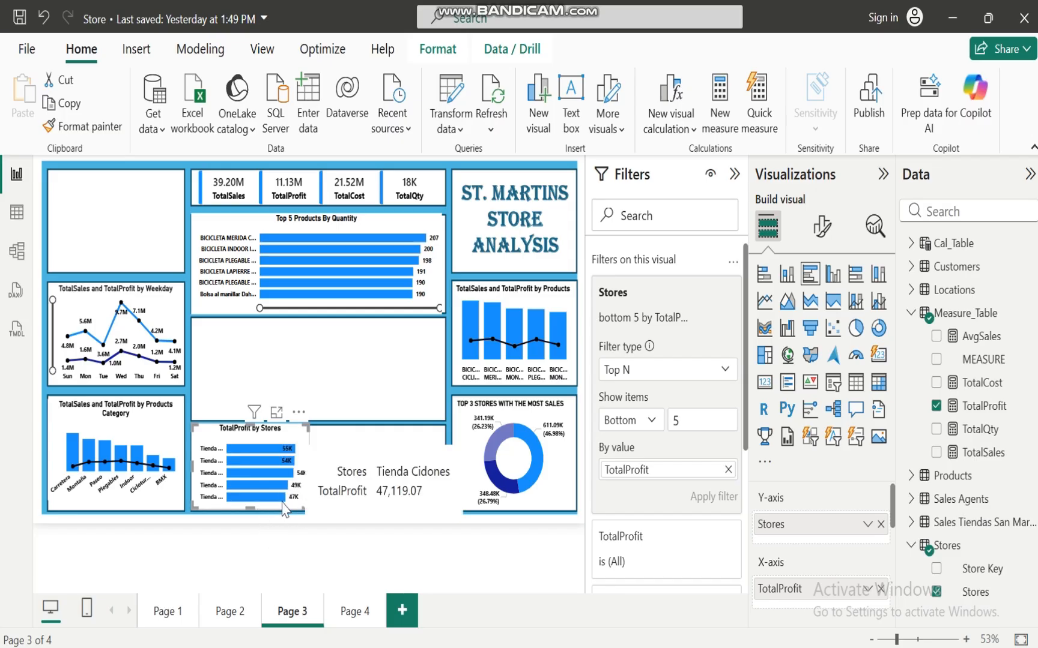
Step: Turn off the TotalProfit by Stores chart's background in its effects settings and deselect the chart
left_click(820, 227)
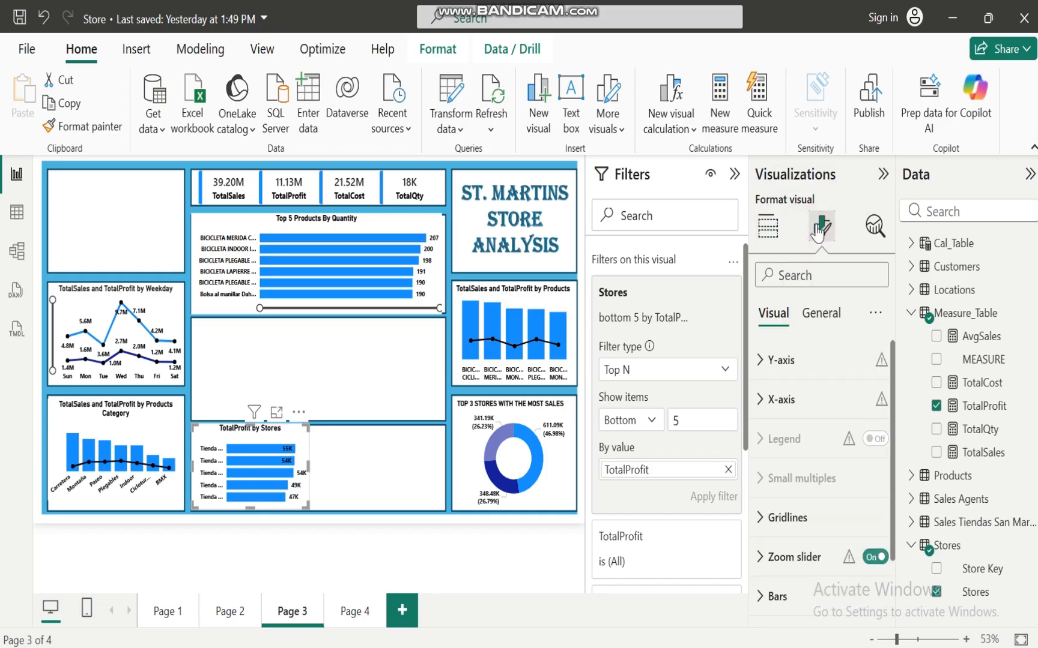
left_click(822, 315)
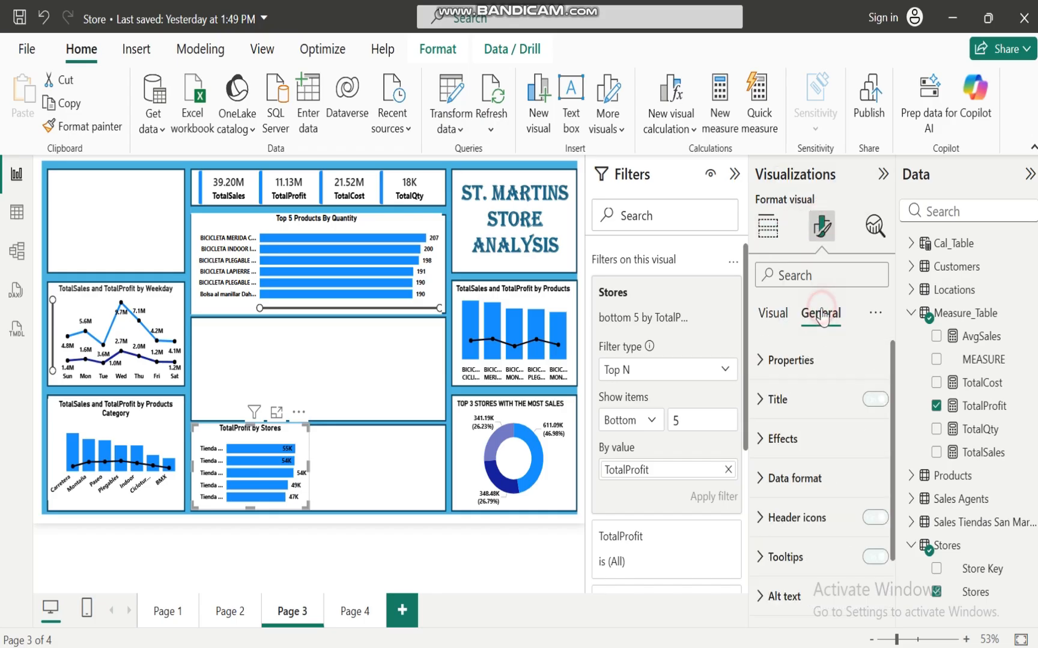
left_click(763, 442)
left_click(865, 486)
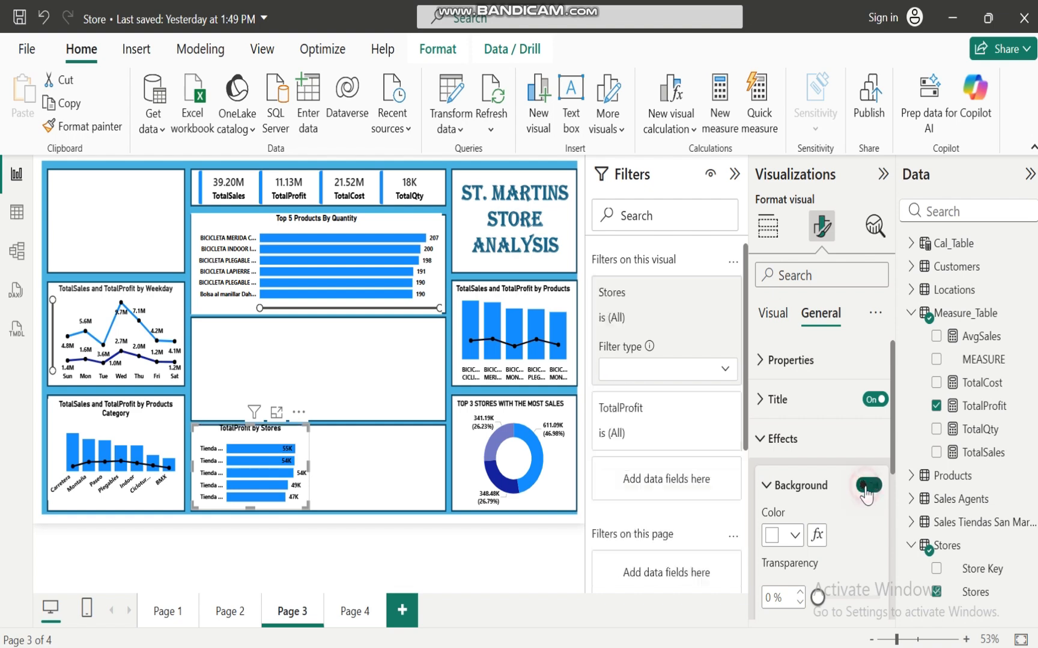
left_click(373, 440)
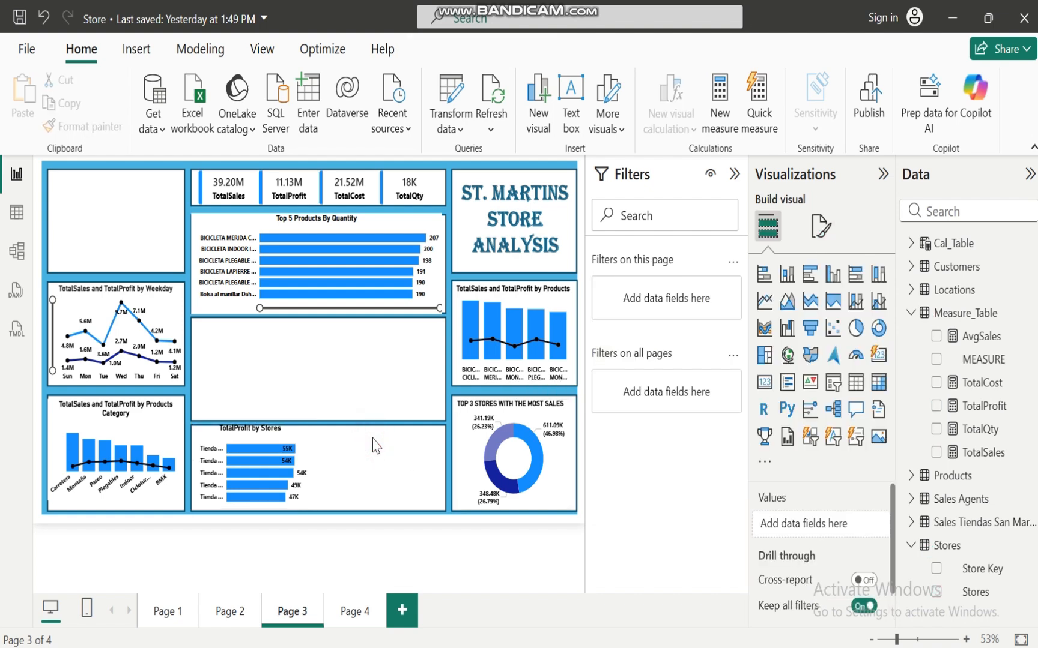
Step: Turn off the background of the Top 5 Products By Quantity chart in its effects settings and deselect the chart
left_click(394, 231)
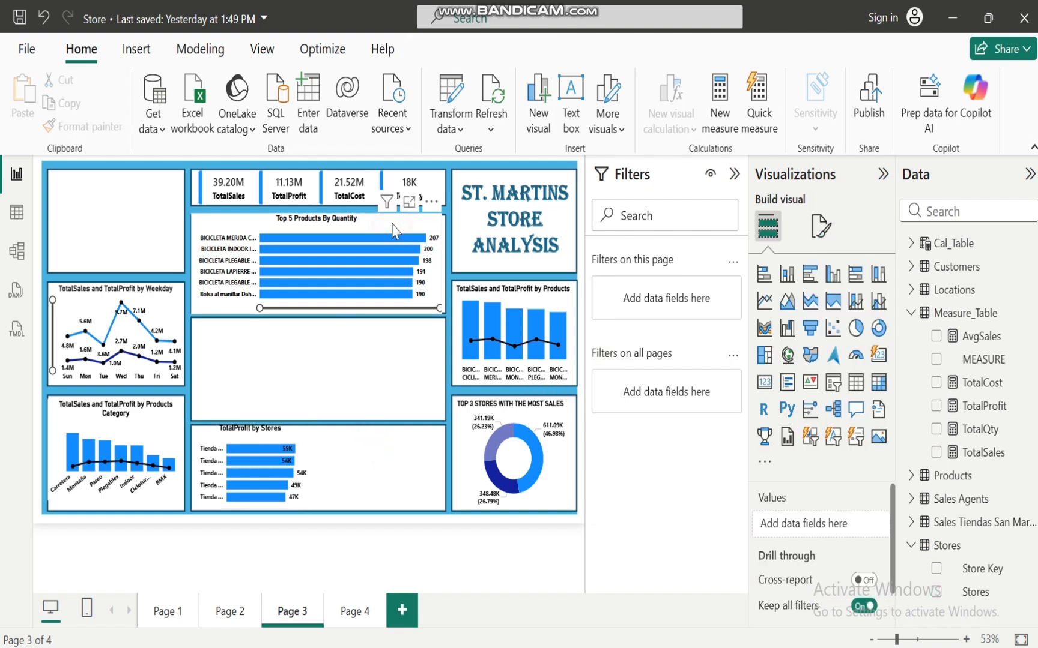
left_click(818, 231)
left_click(823, 314)
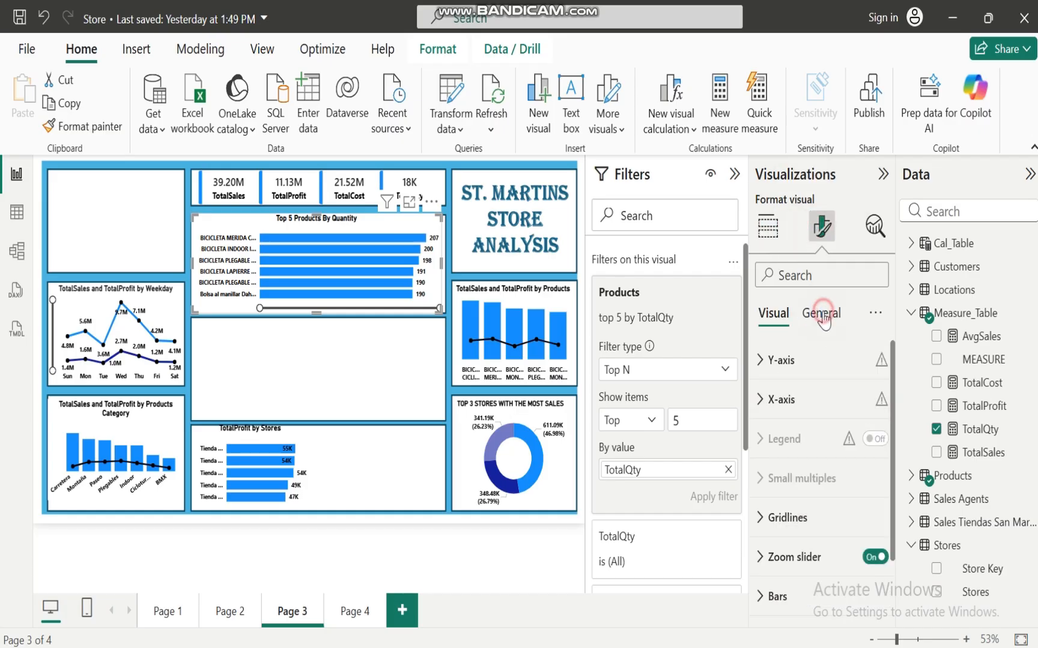
left_click(760, 441)
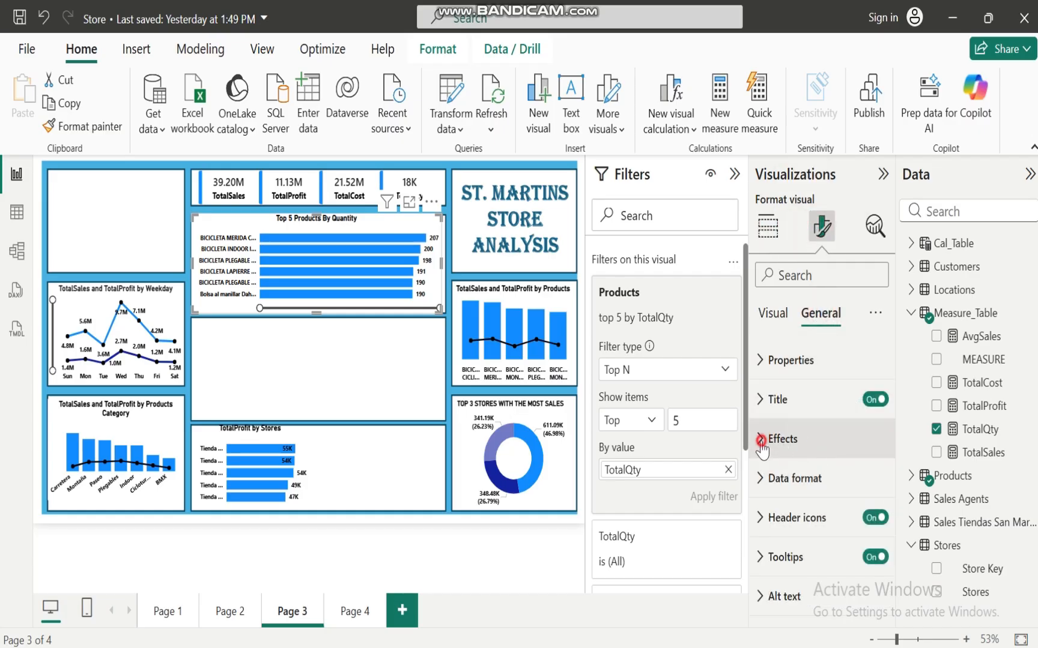
left_click(865, 485)
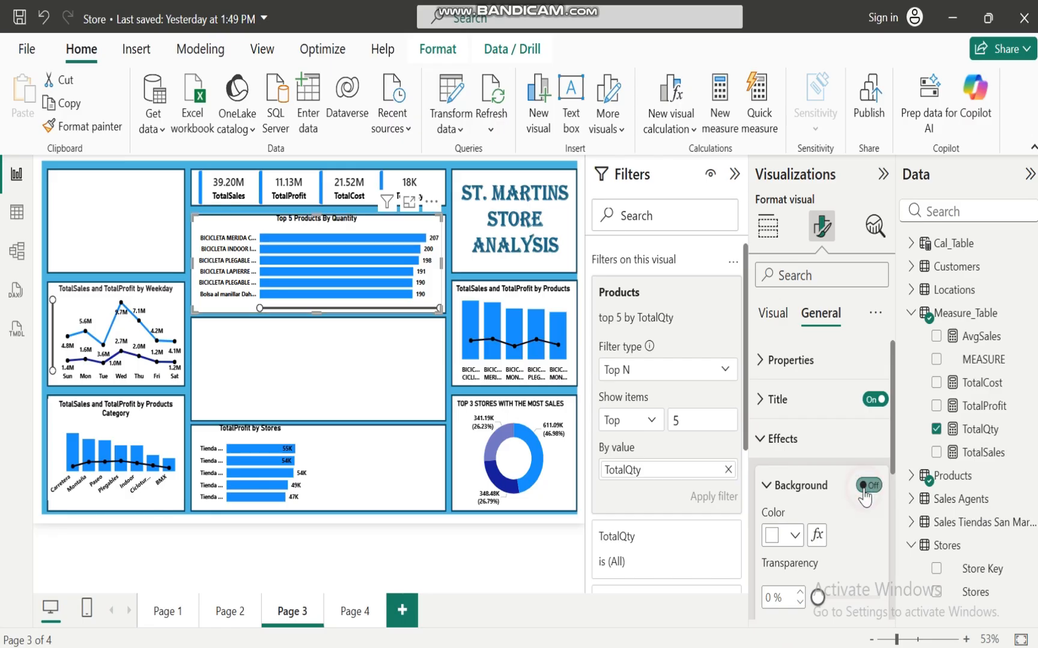
left_click(377, 368)
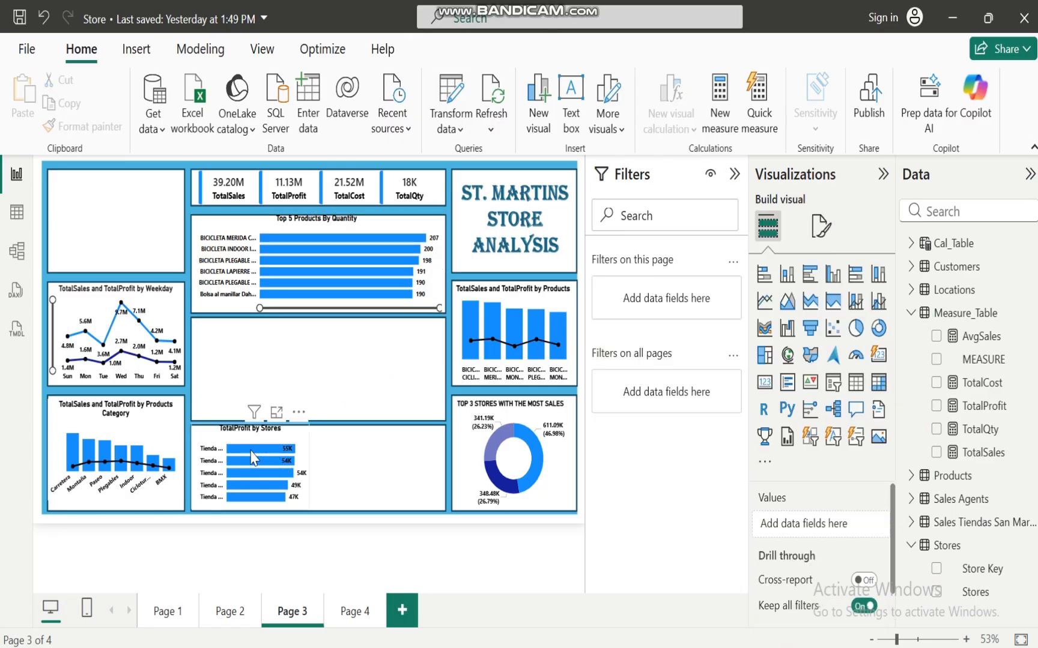
Step: Retitle the TotalProfit by Stores chart "STORES BRINGING IN LESS PROFIT", deselect it, and check the title on the enlarged canvas
mouse_move(249, 447)
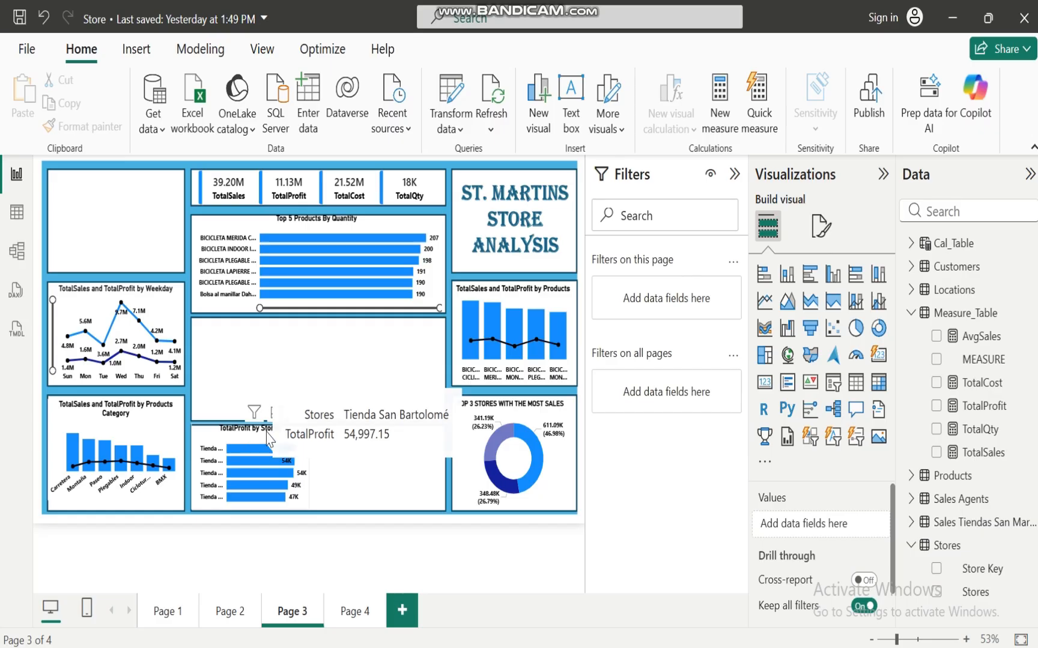
left_click(268, 441)
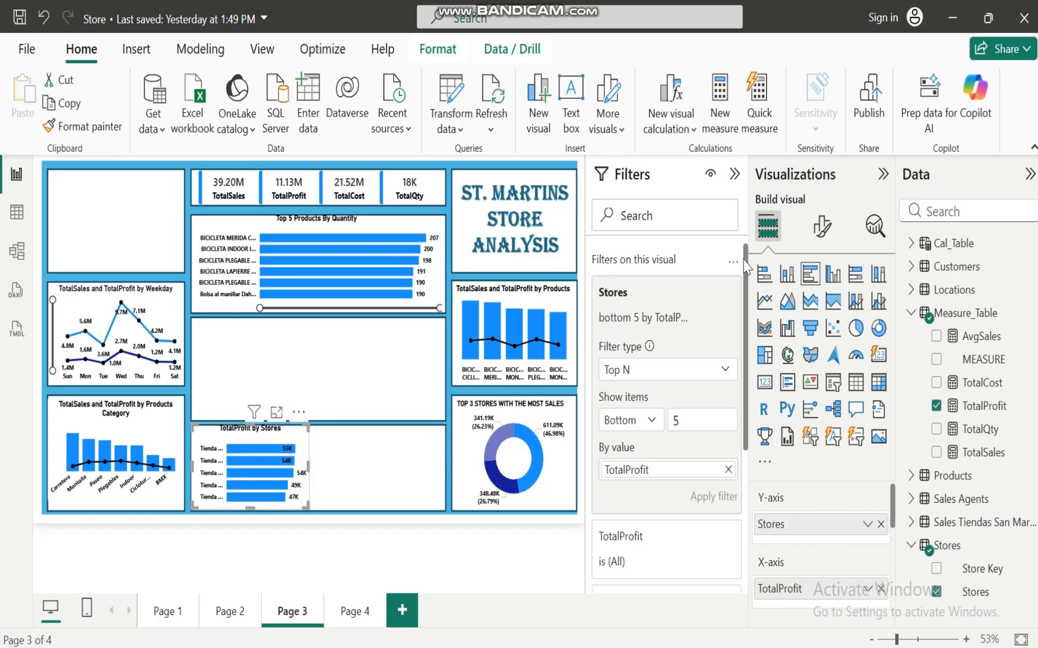
left_click(823, 227)
left_click(821, 324)
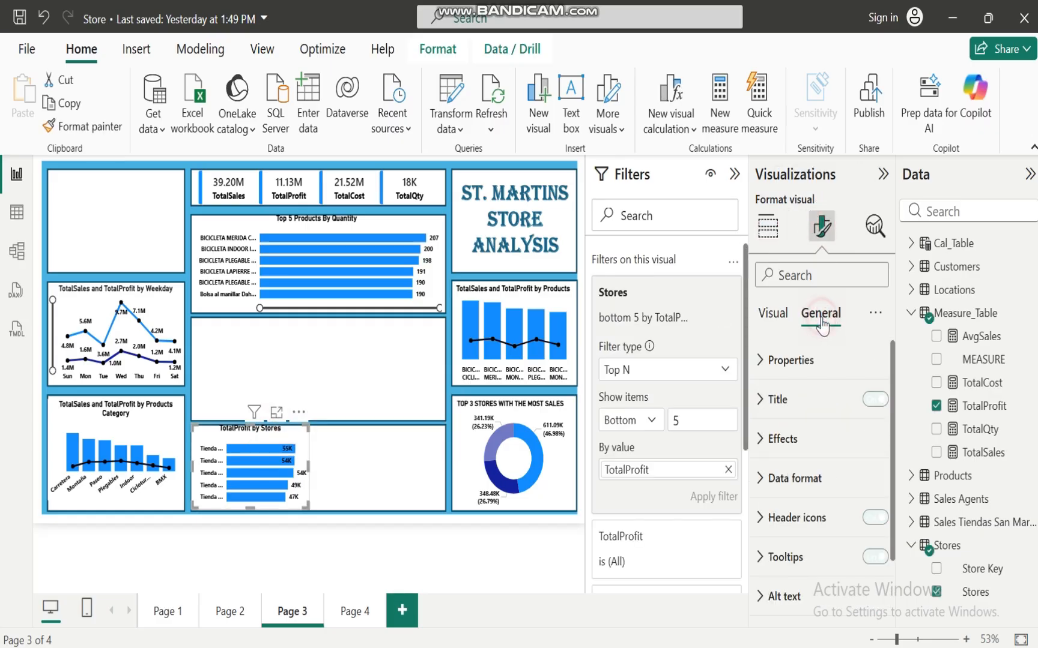
left_click(765, 399)
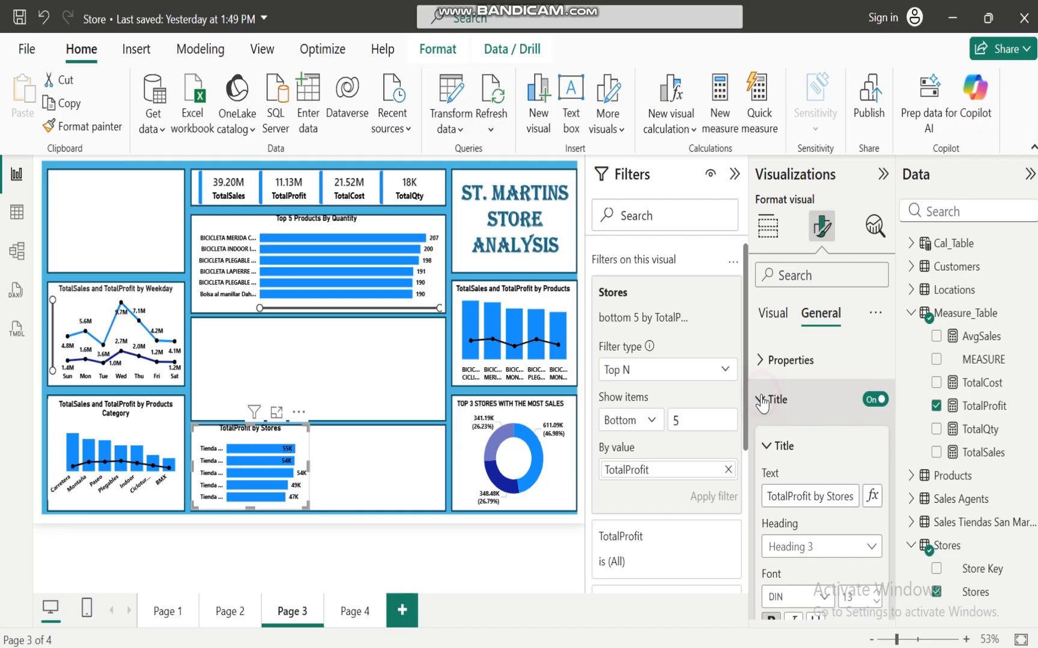
left_click(769, 494)
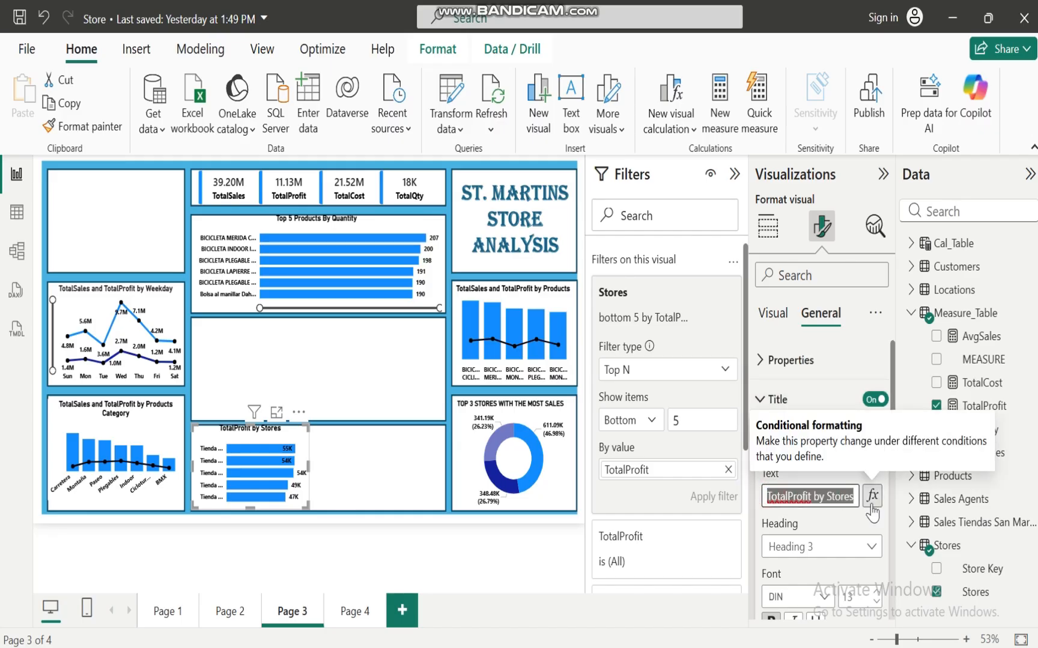
type("STORES BRING")
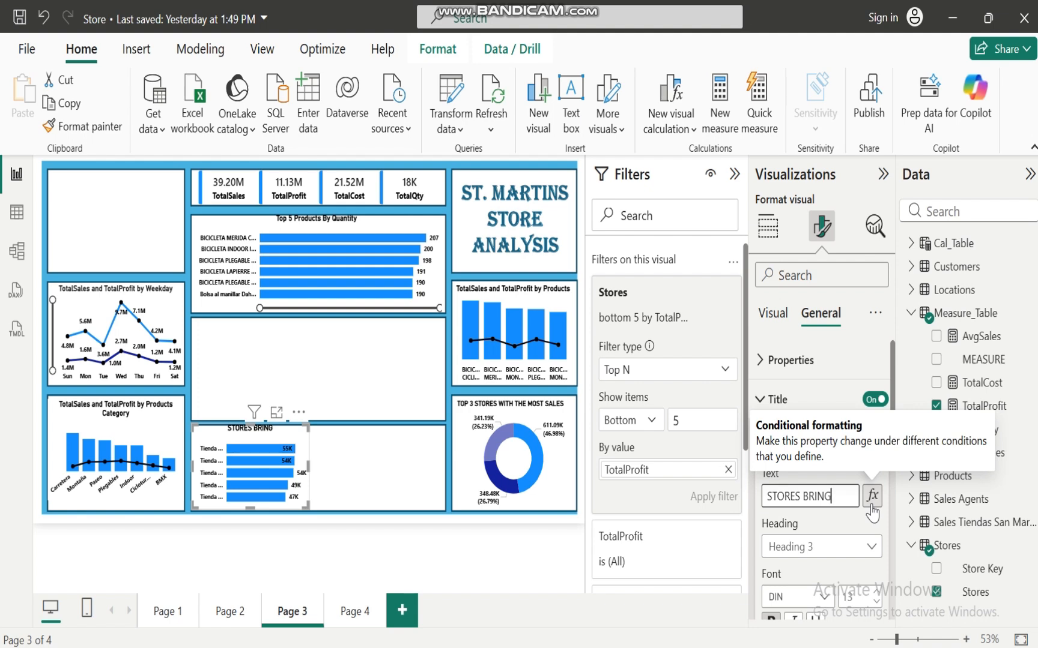
type("ING IN LE")
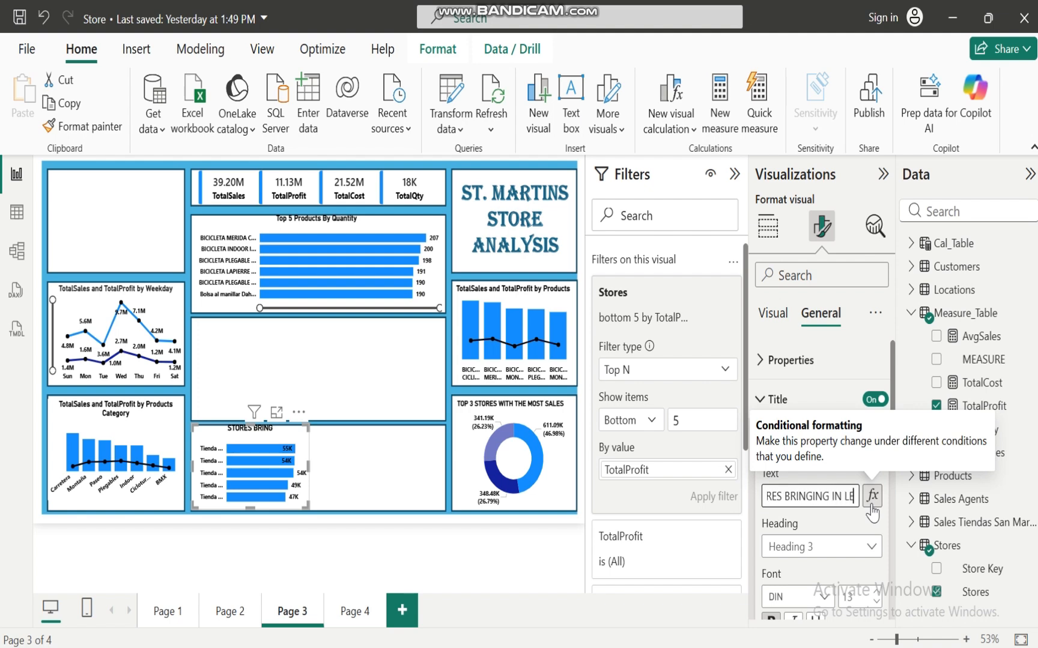
type("SS PROFIT")
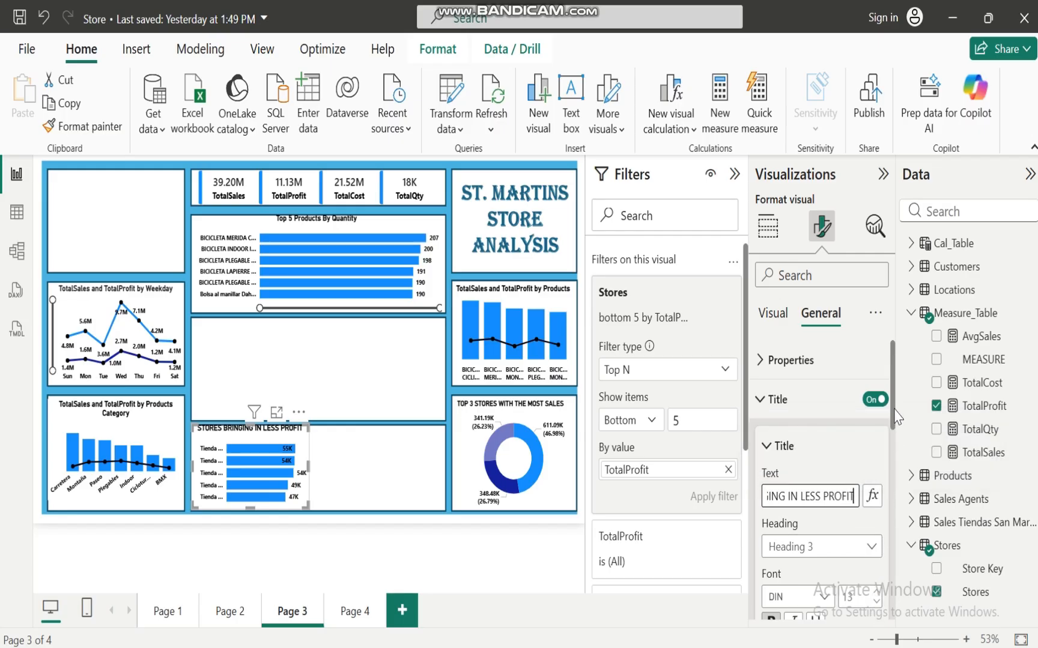
left_click(381, 478)
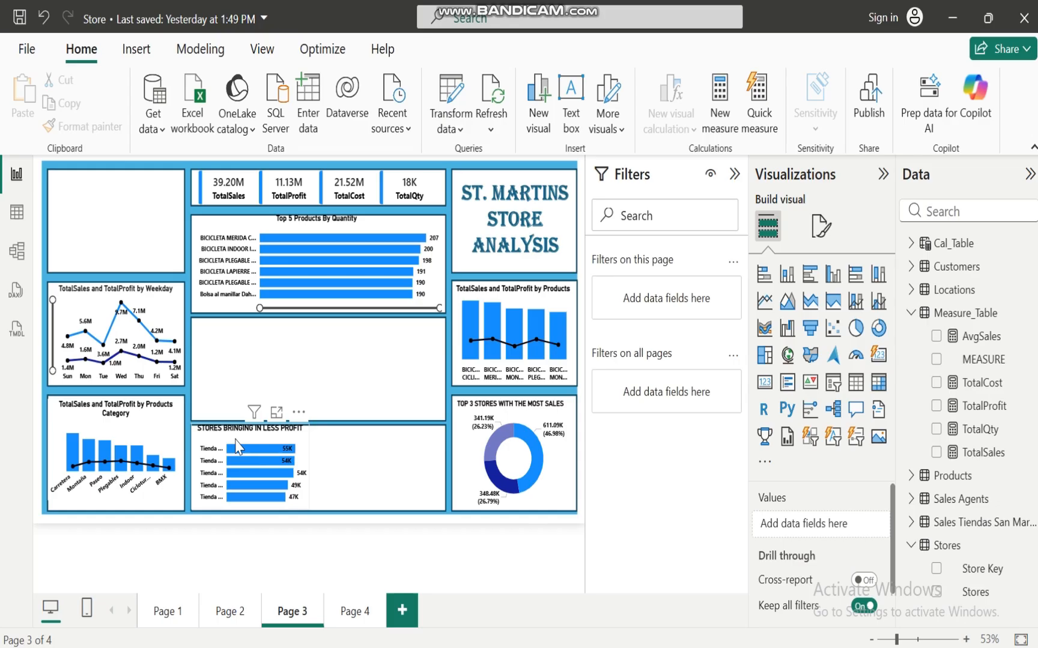
left_click(734, 174)
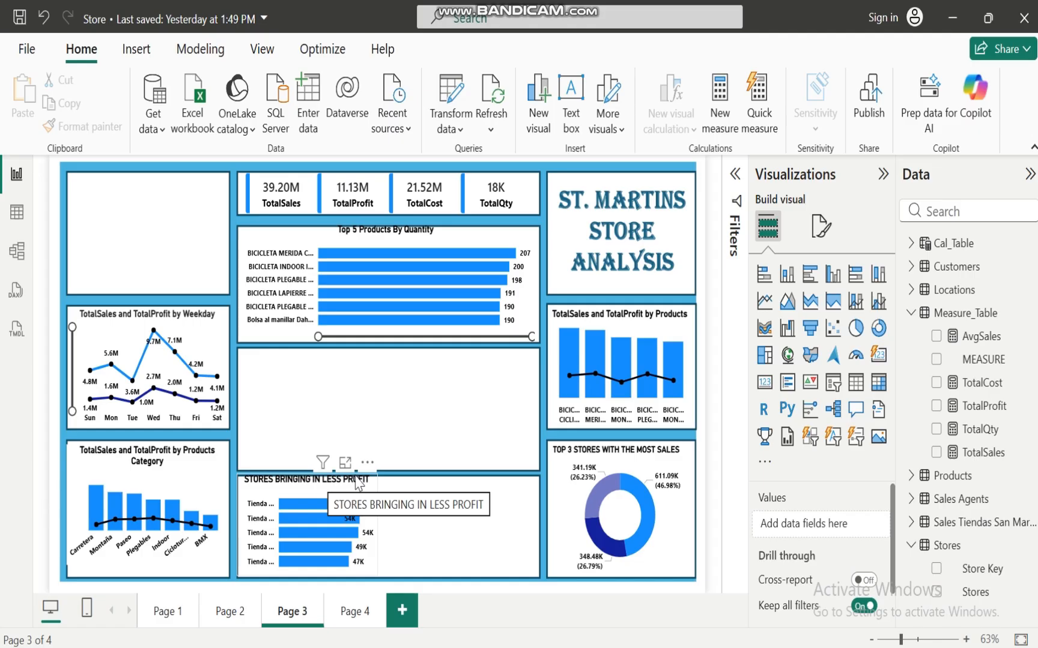
left_click(737, 174)
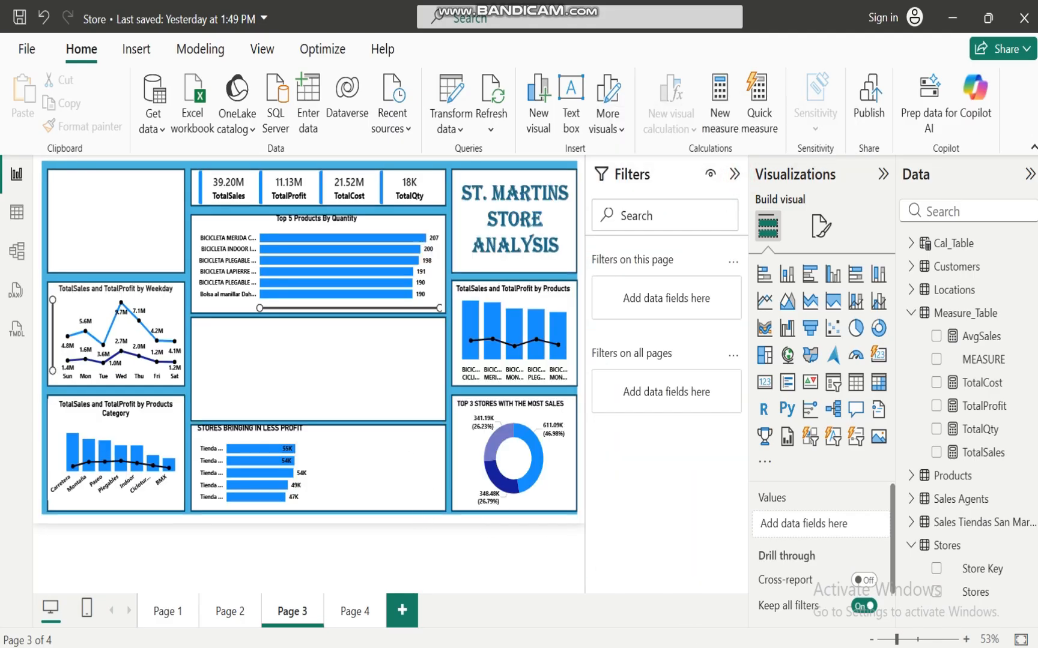
Step: Consult the management questions in PowerPoint, switch back to Power BI, and add a treemap of TotalSales by Region
left_click(791, 585)
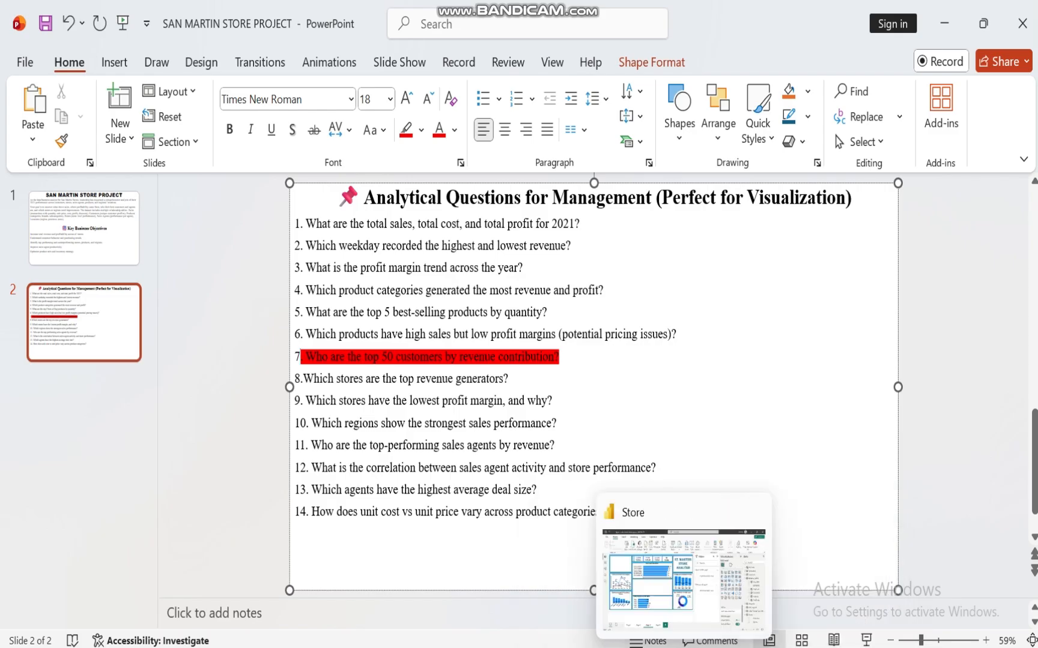
left_click(685, 577)
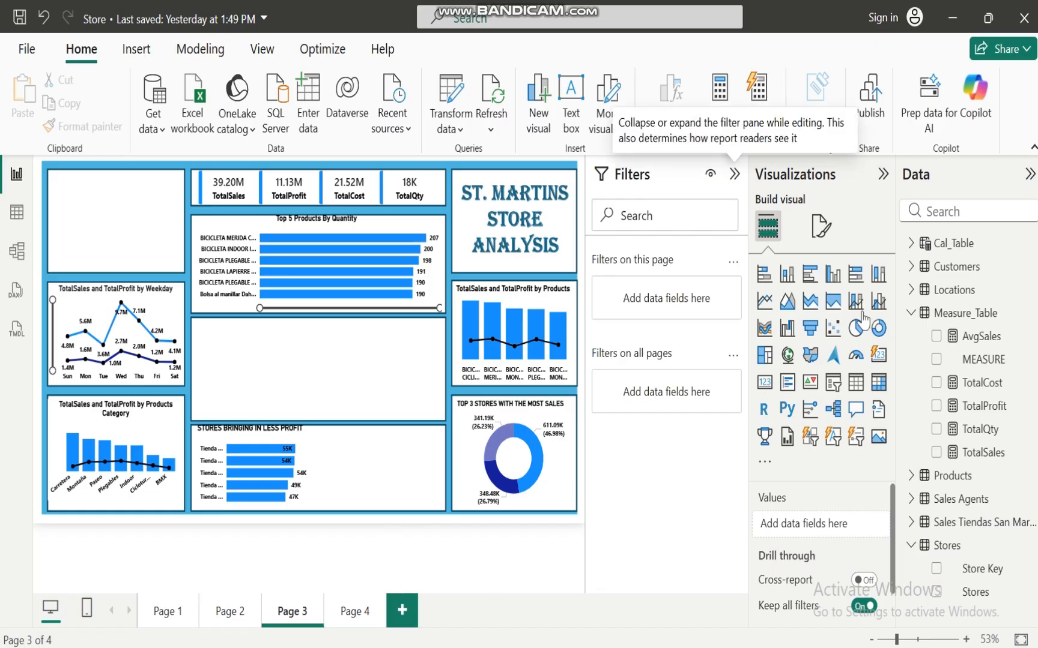
left_click(911, 313)
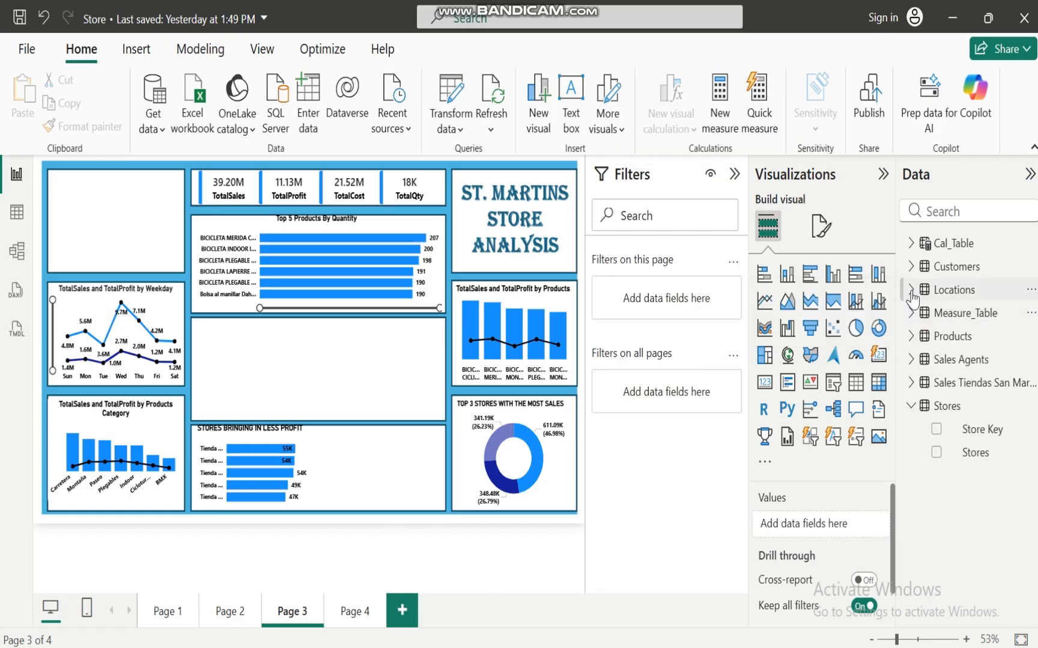
left_click(911, 406)
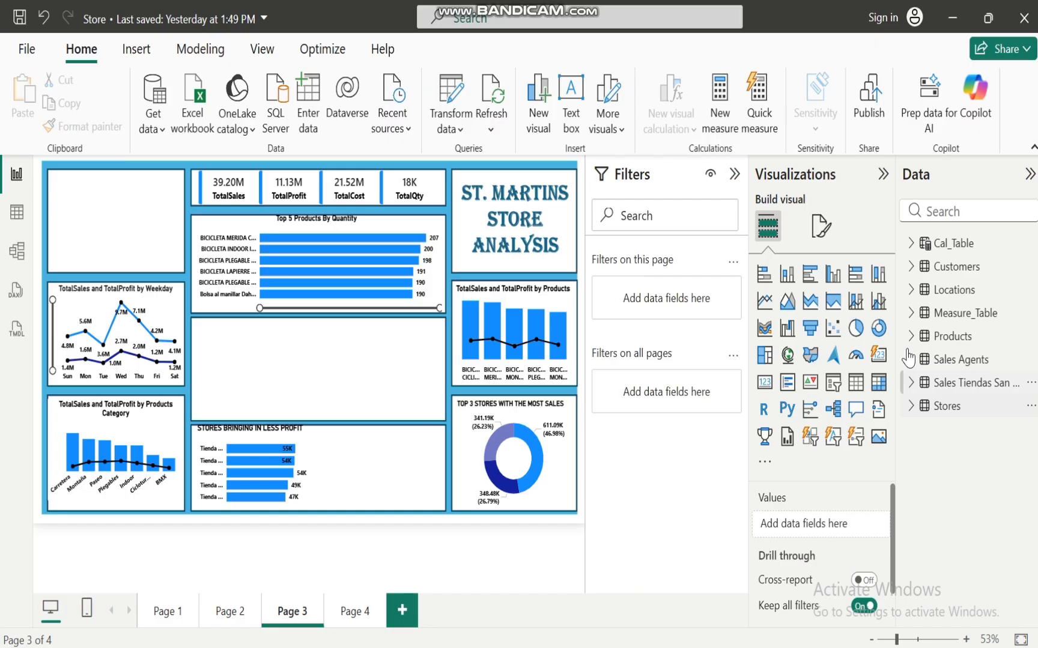
left_click(911, 291)
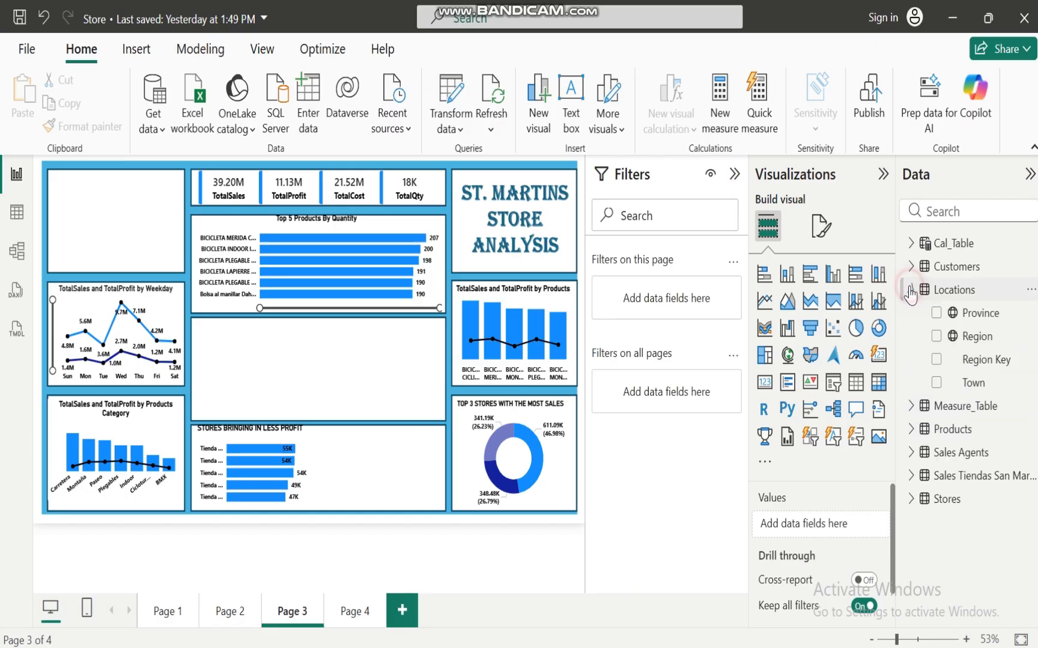
left_click(936, 337)
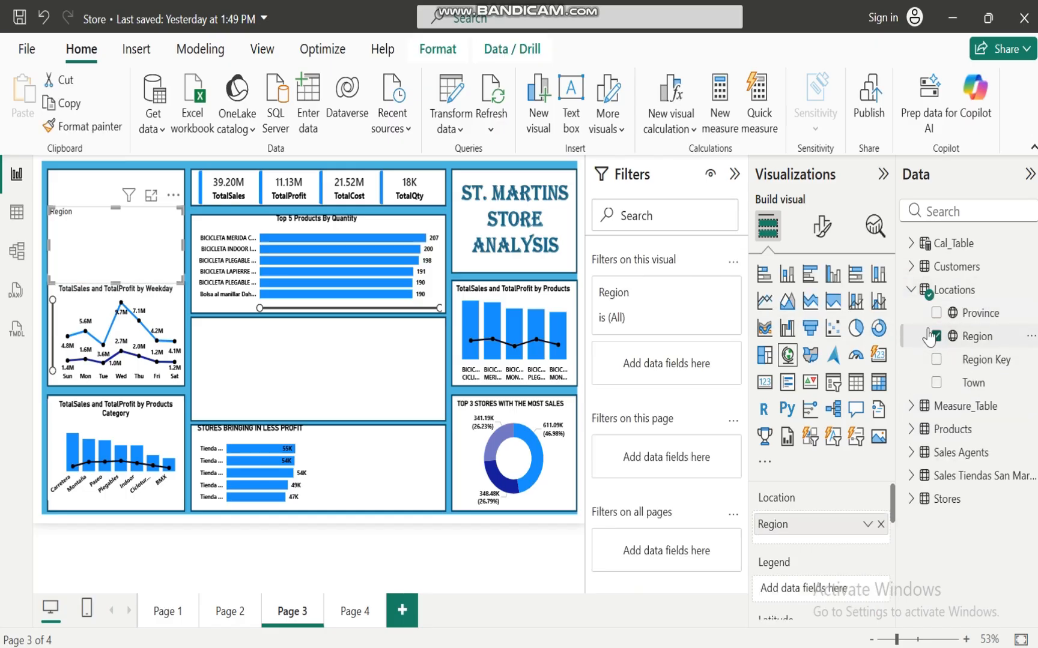
left_click(911, 292)
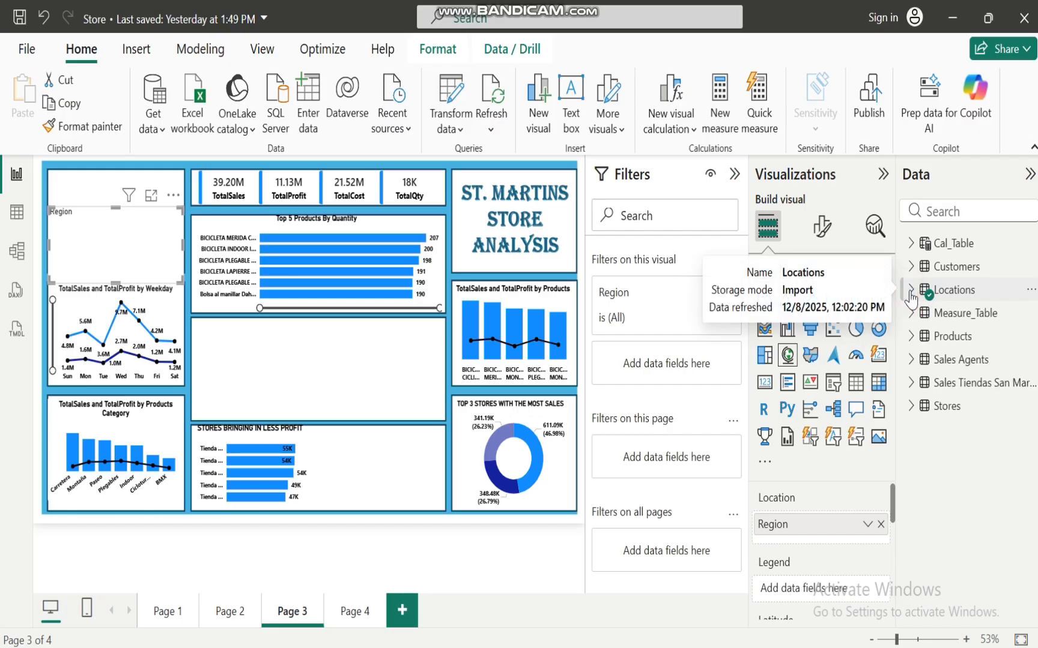
left_click(911, 313)
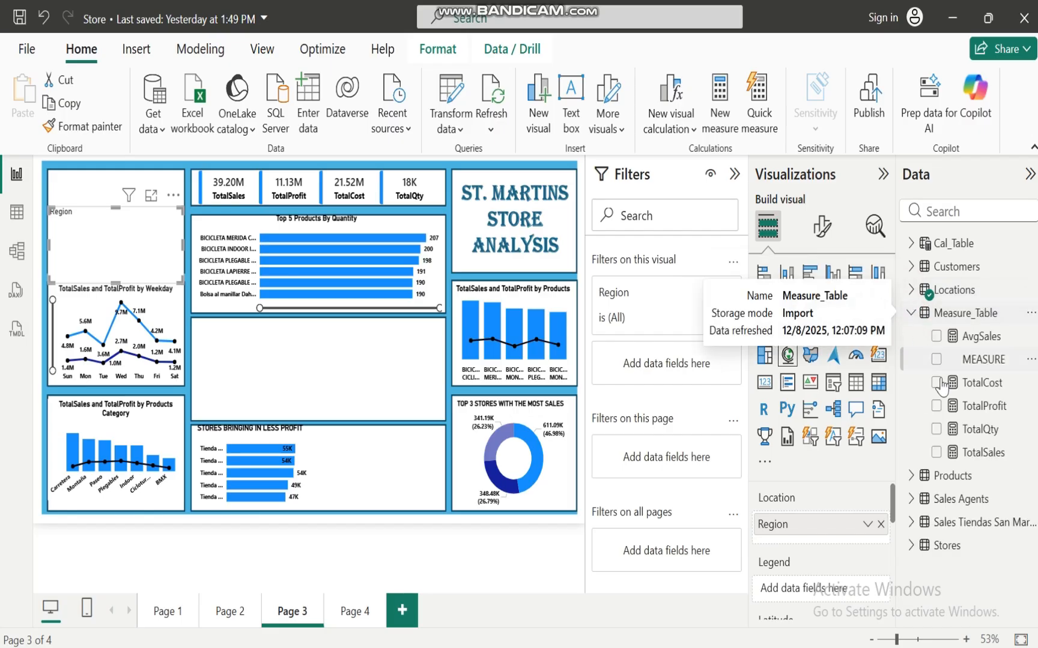
left_click(936, 453)
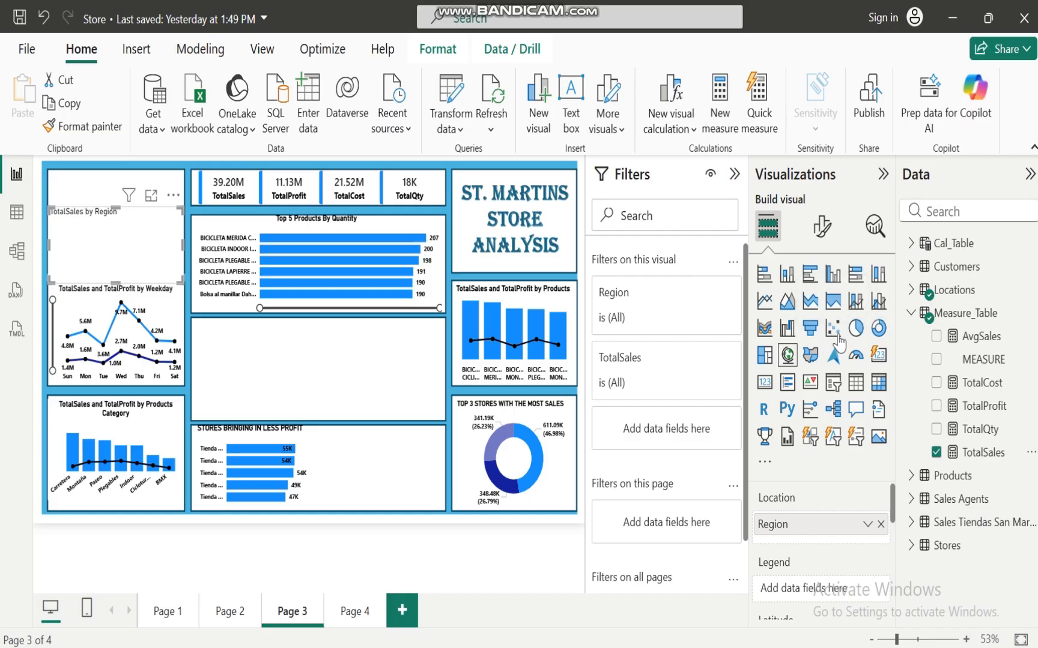
left_click(766, 357)
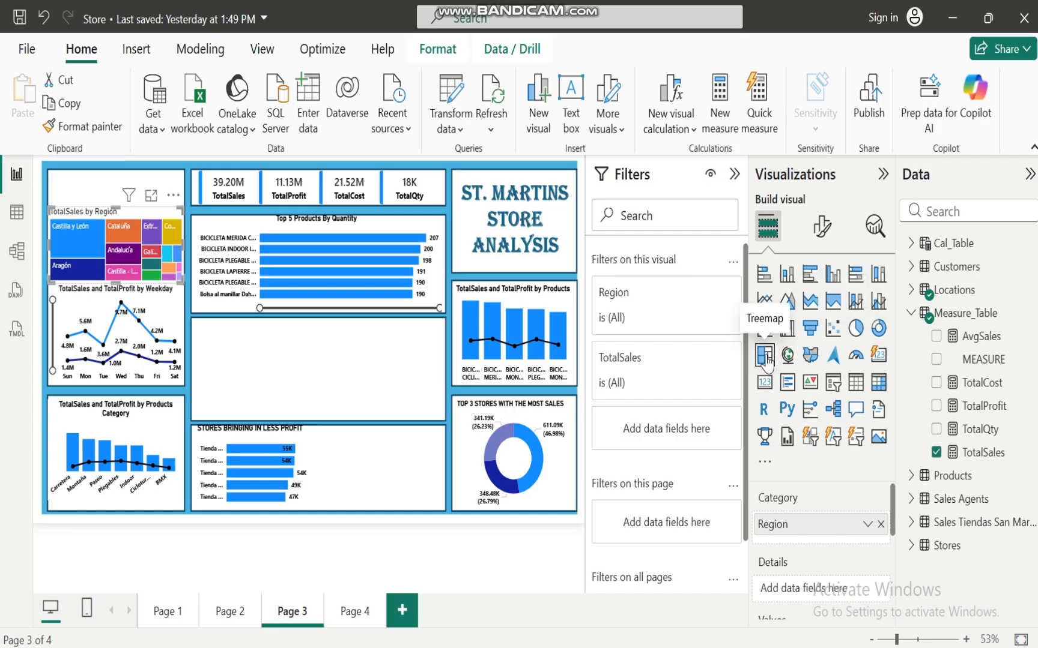
Step: Apply a Top N filter on Region to the treemap, showing the top 5 by TotalSales
left_click(700, 294)
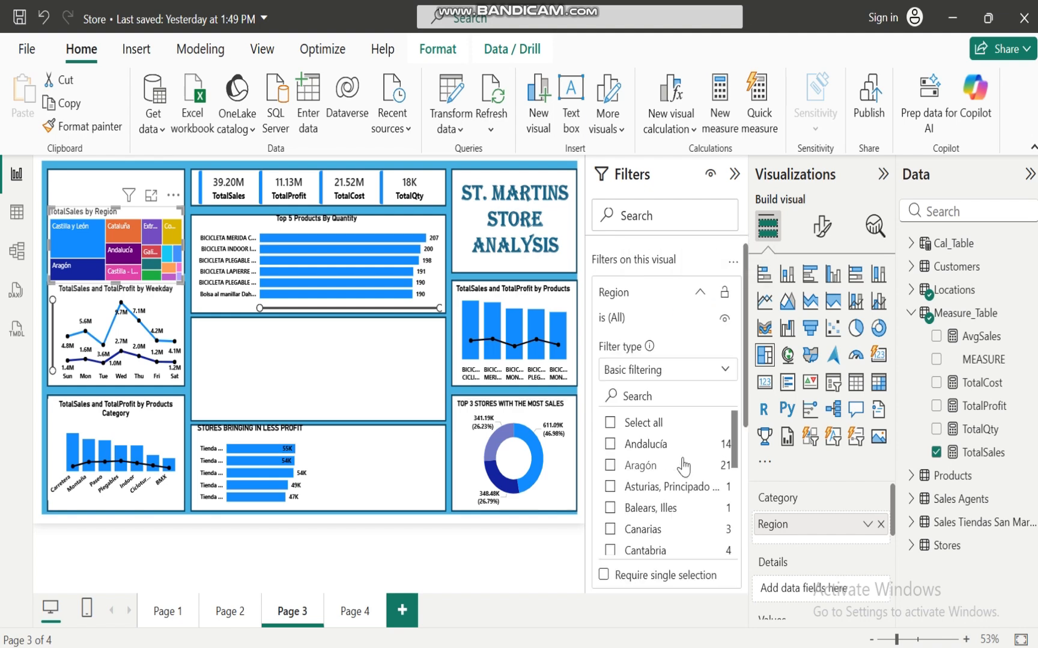
mouse_move(732, 431)
left_mouse_down()
mouse_move(734, 516)
mouse_move(734, 415)
left_mouse_up()
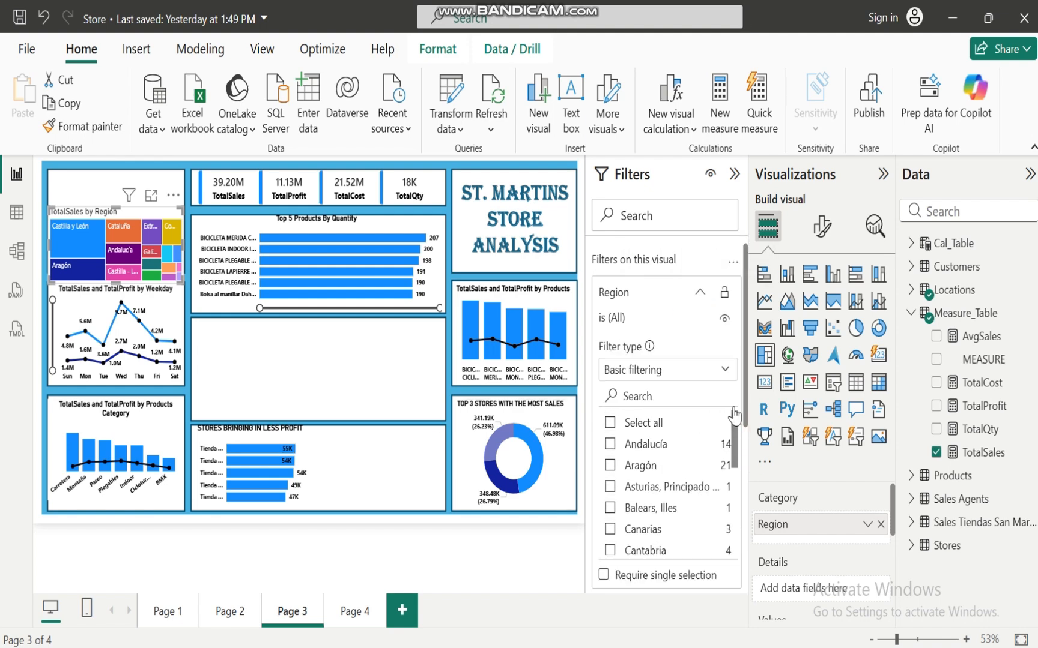
left_click(711, 369)
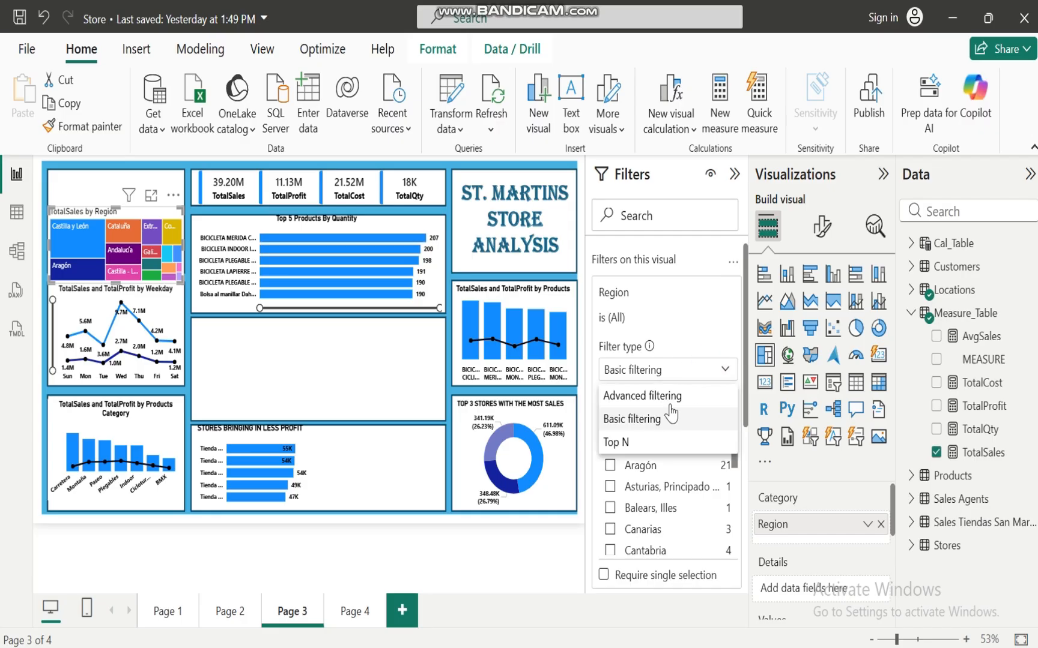
left_click(628, 443)
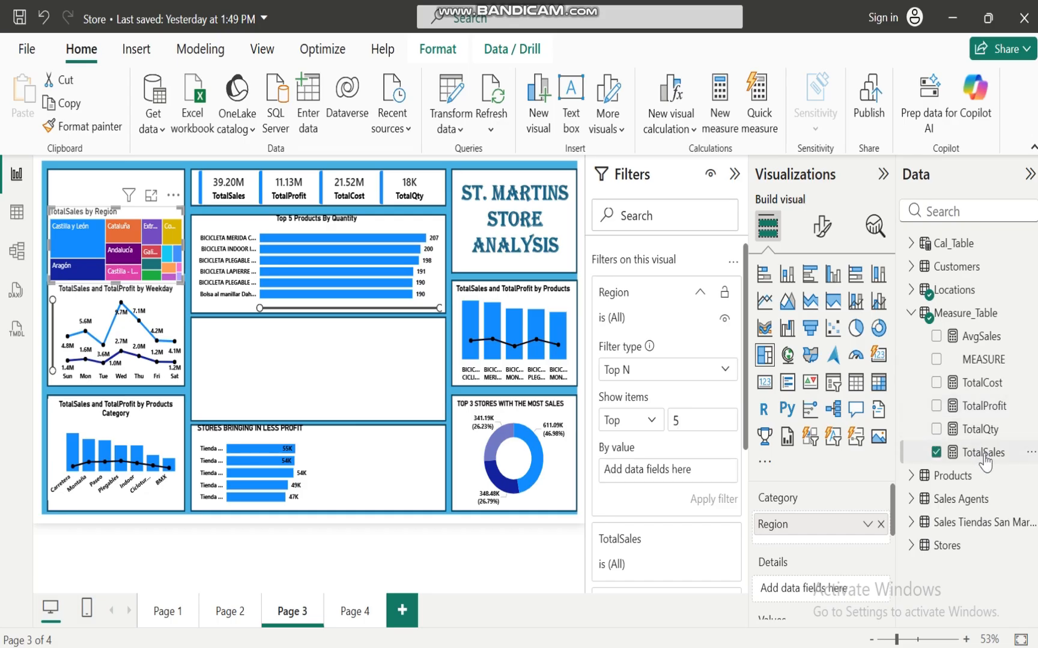
left_click_drag(980, 453, 688, 475)
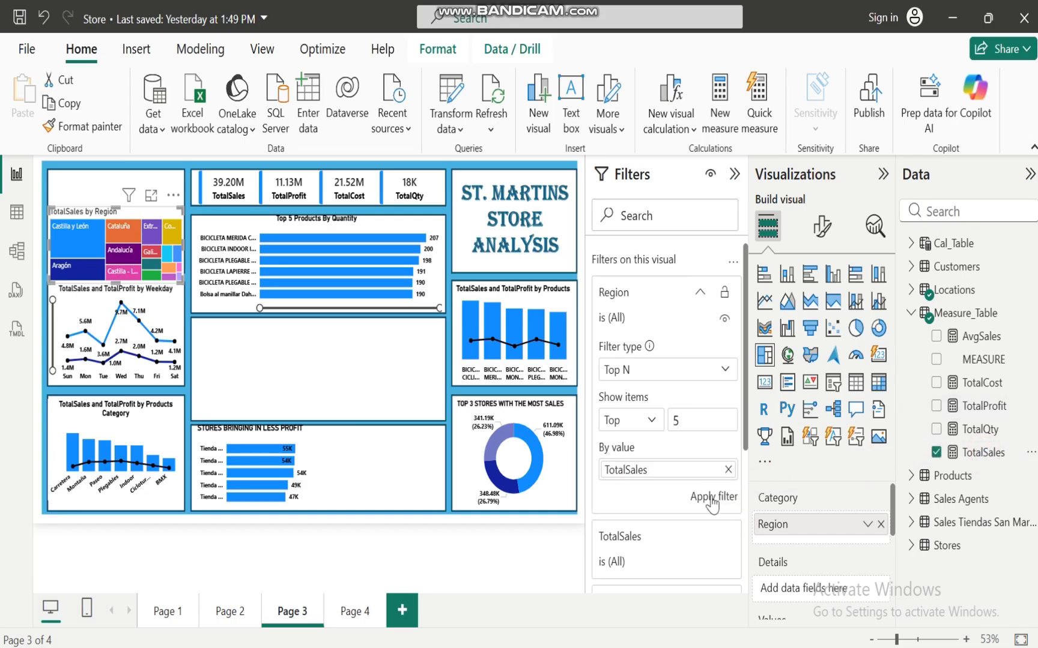
left_click(711, 498)
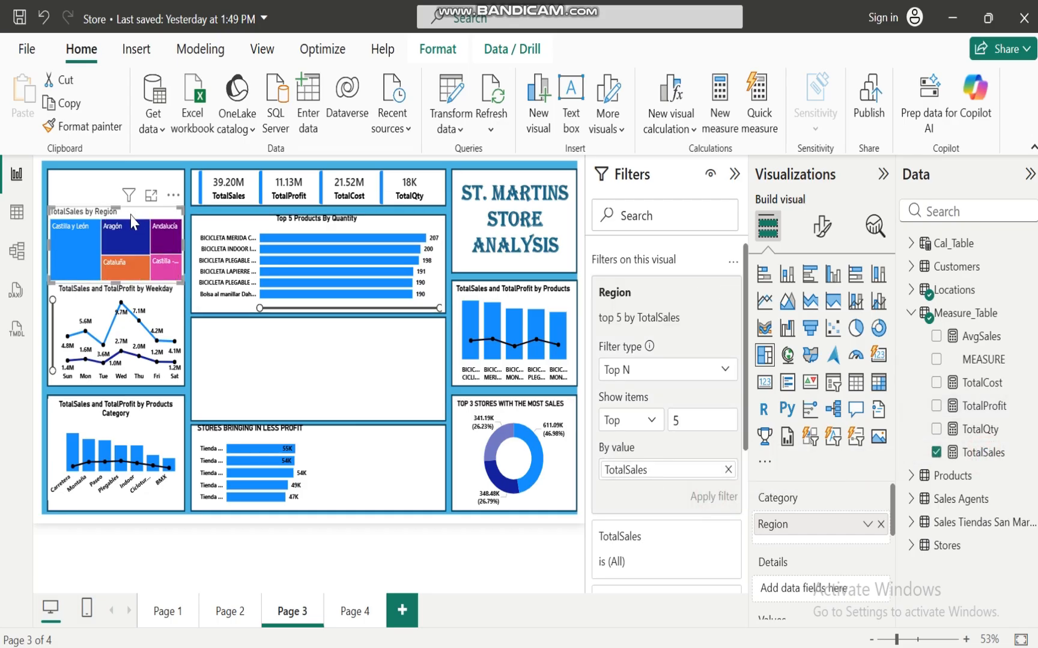
Step: Move the TotalSales by Region treemap into the free space beside the less-profit stores chart and inspect its region values
left_click_drag(128, 213, 393, 442)
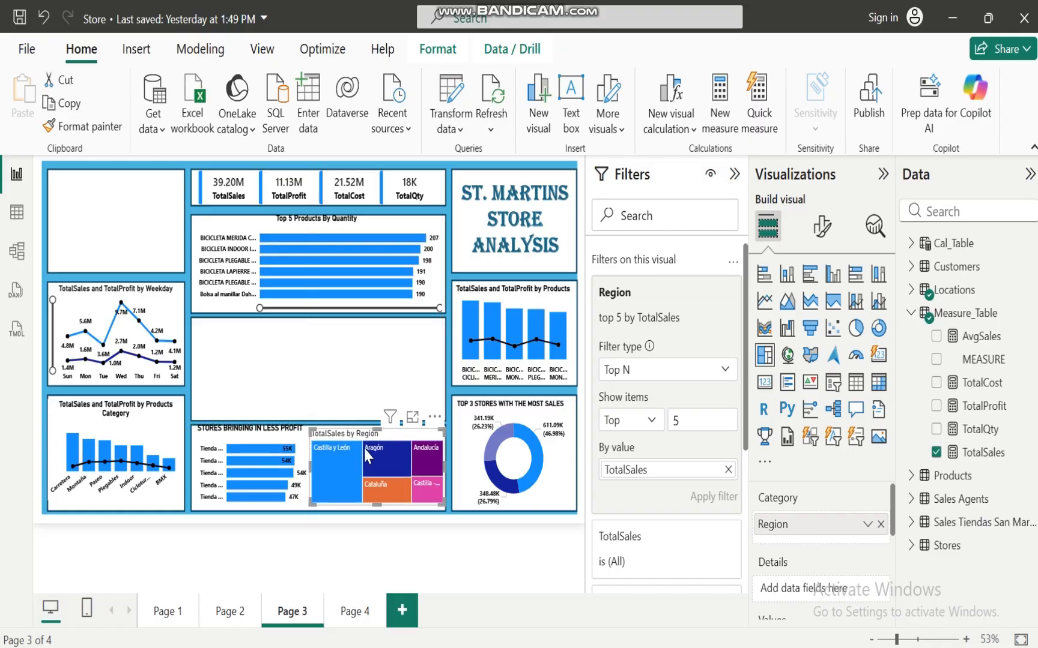
mouse_move(327, 459)
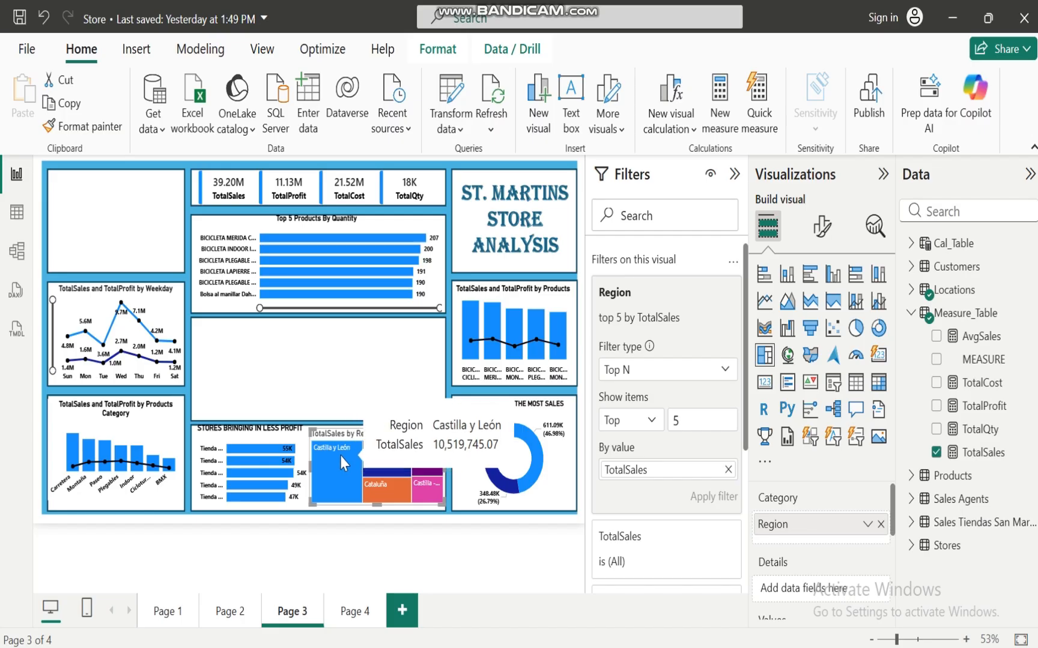
mouse_move(386, 468)
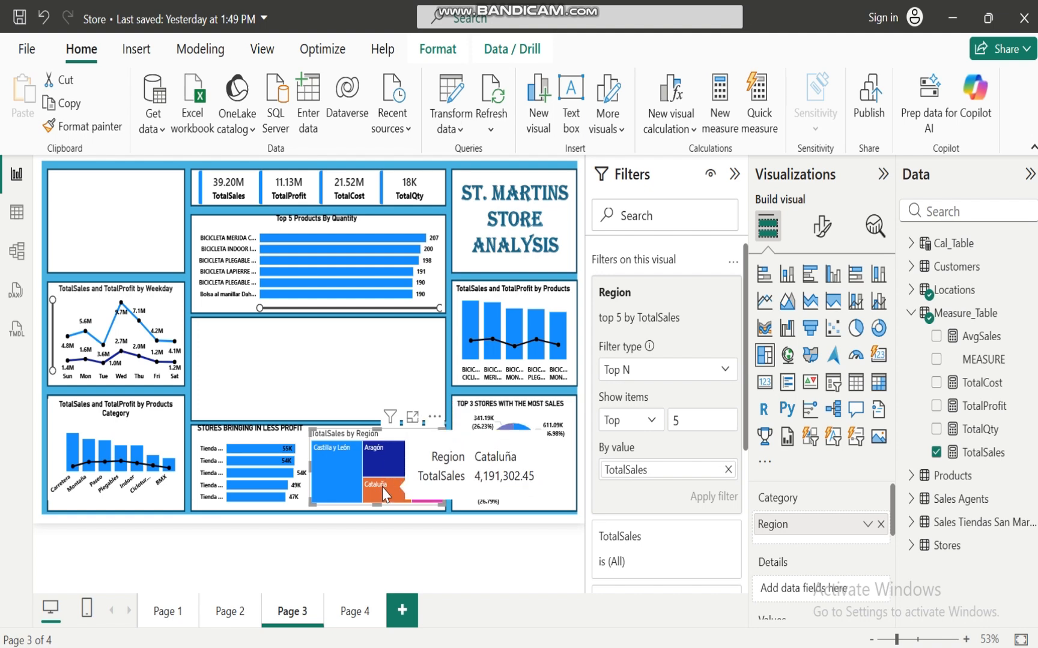
mouse_move(427, 460)
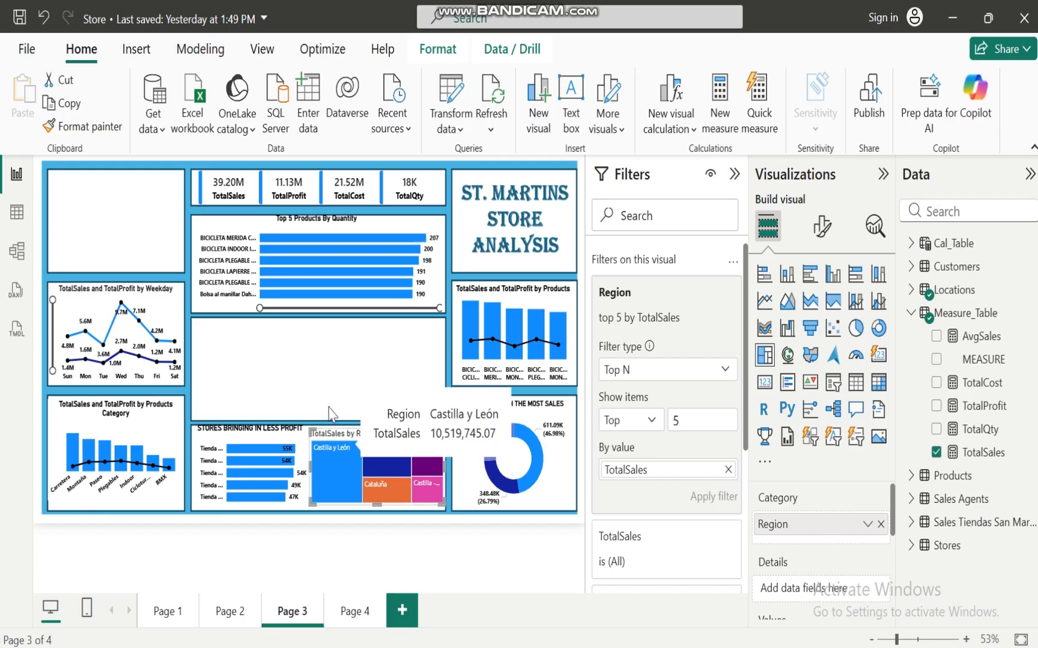
Step: Copy the less-profit stores chart's formatting to the TotalSales by Region treemap with Format painter
left_click(252, 435)
left_click(90, 125)
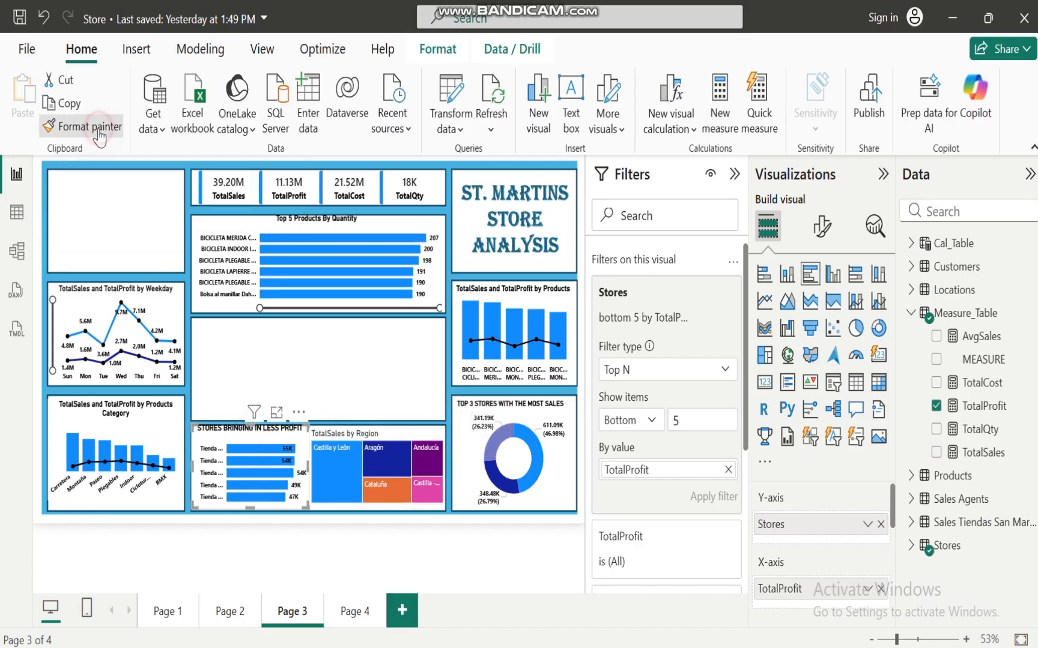
left_click(372, 439)
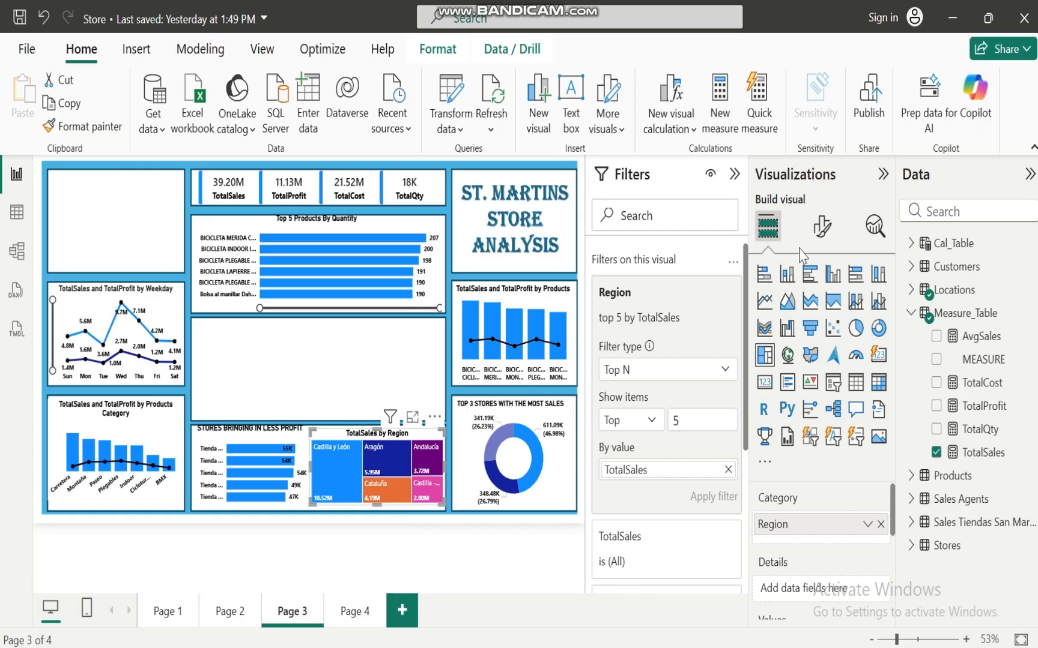
Step: Recolor the treemap's Cataluña region periwinkle and its Andalucía region the darkest shade of the theme's navy blue
left_click(824, 230)
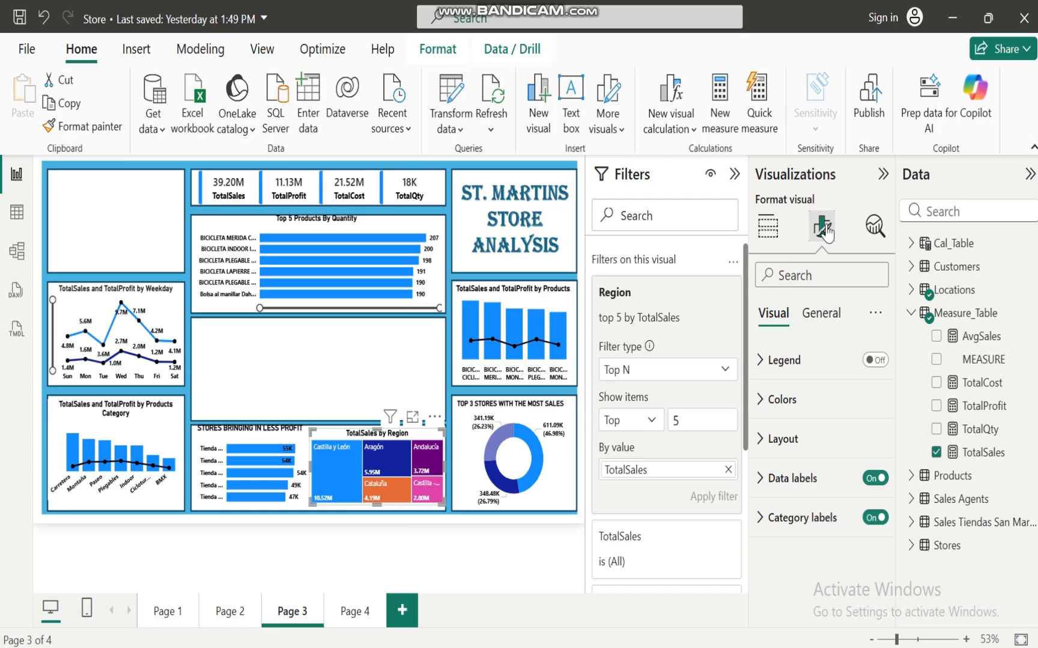
left_click(768, 406)
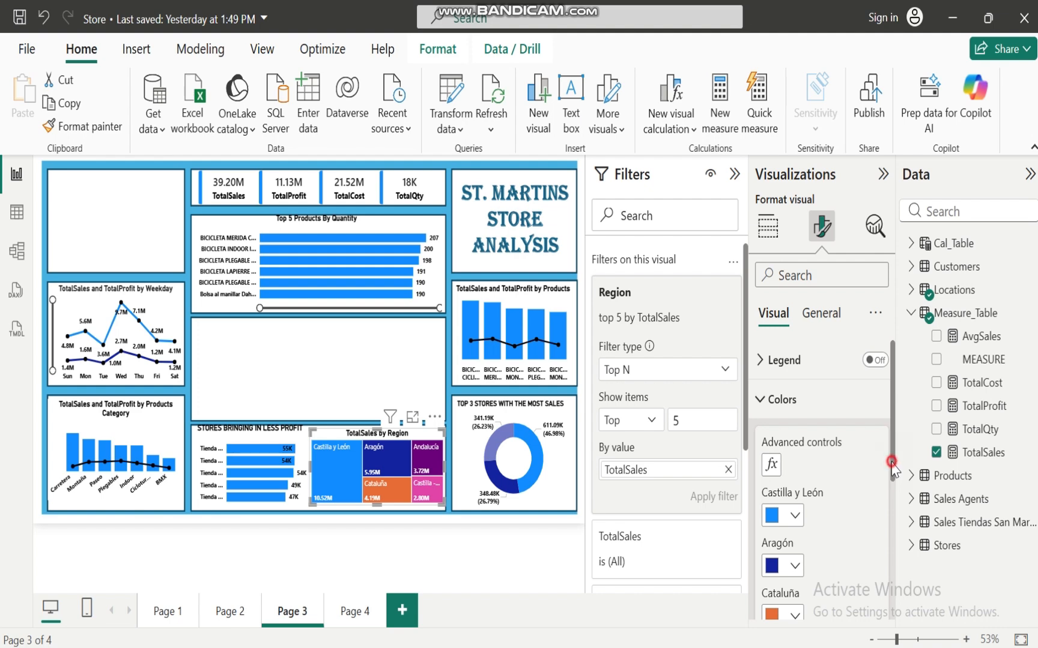
left_click_drag(892, 464, 895, 532)
left_click(795, 491)
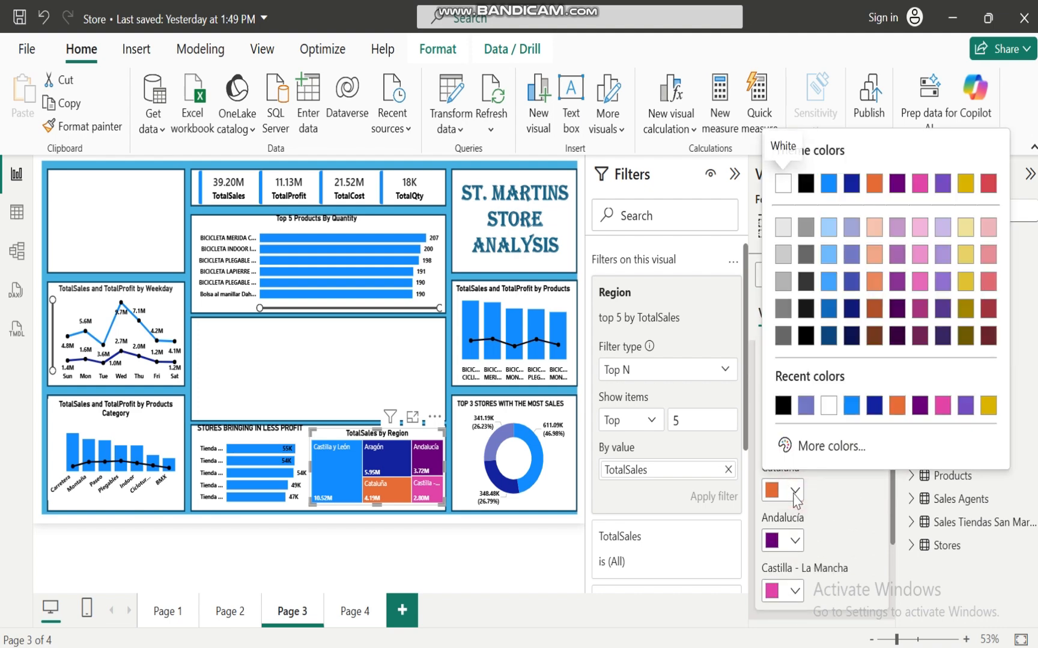
left_click(806, 405)
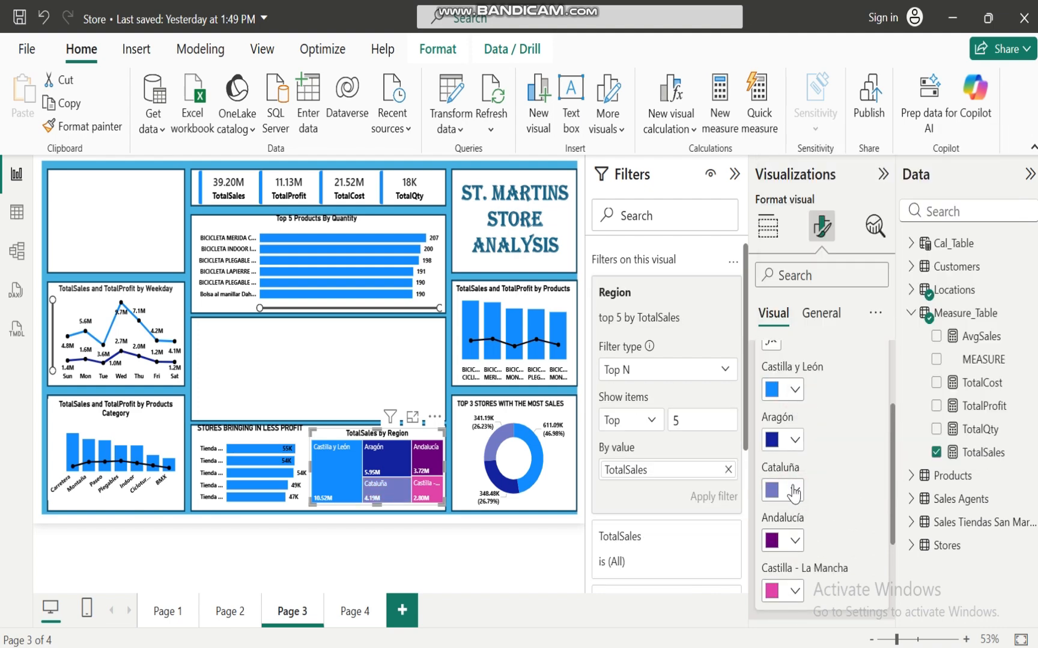
left_click(795, 541)
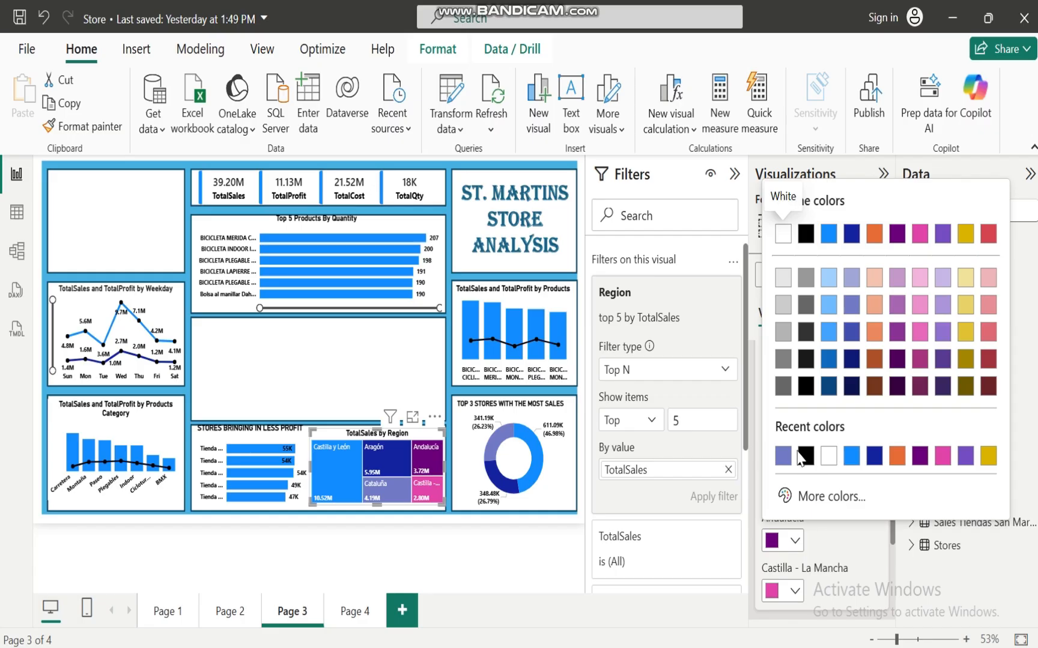
left_click(851, 386)
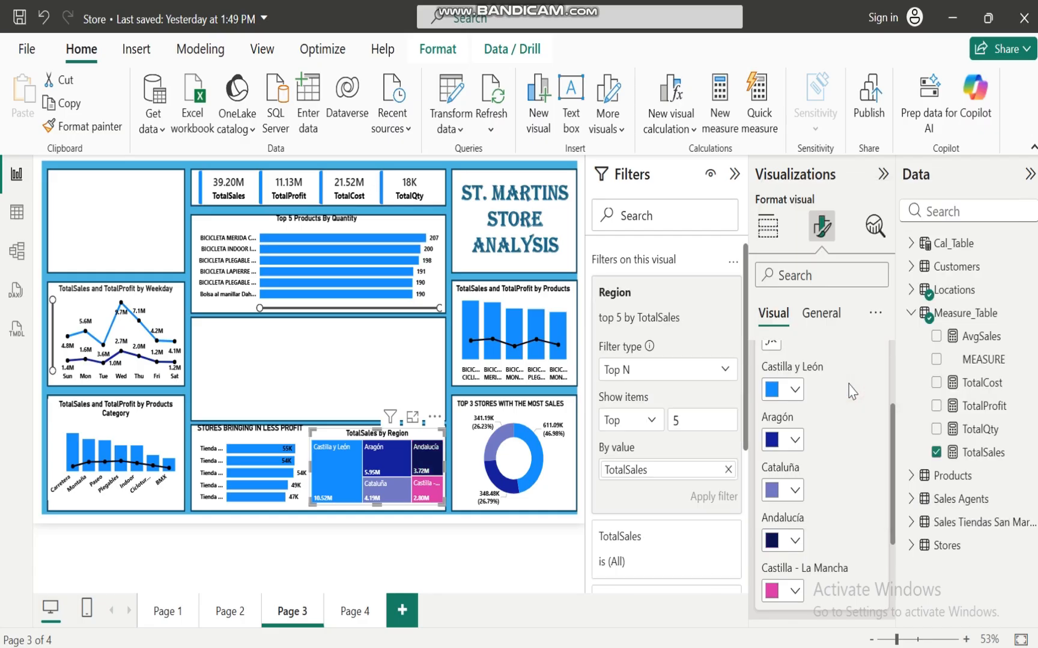
Step: Recolor the treemap's Castilla - La Mancha region with a medium-light tint of the theme's bright blue
left_click(795, 592)
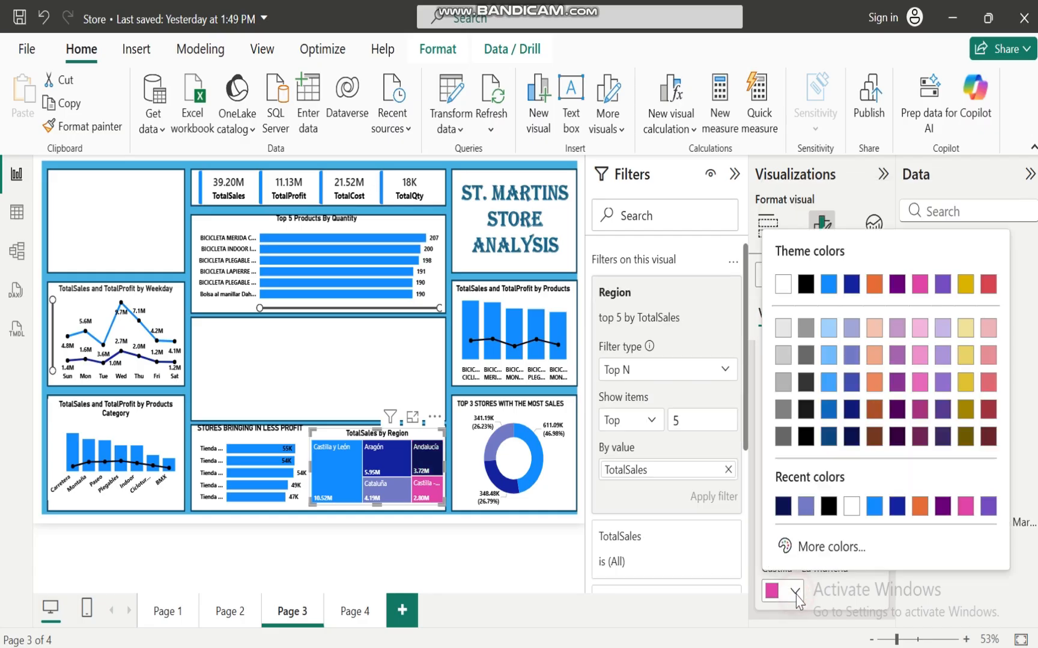
left_click(829, 356)
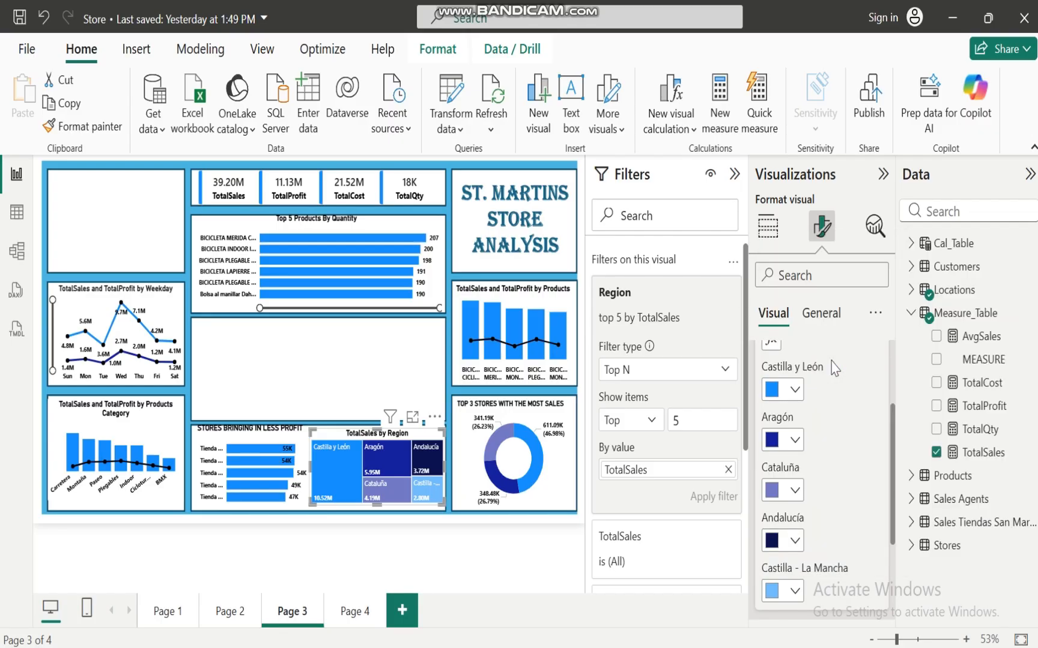
left_click(793, 591)
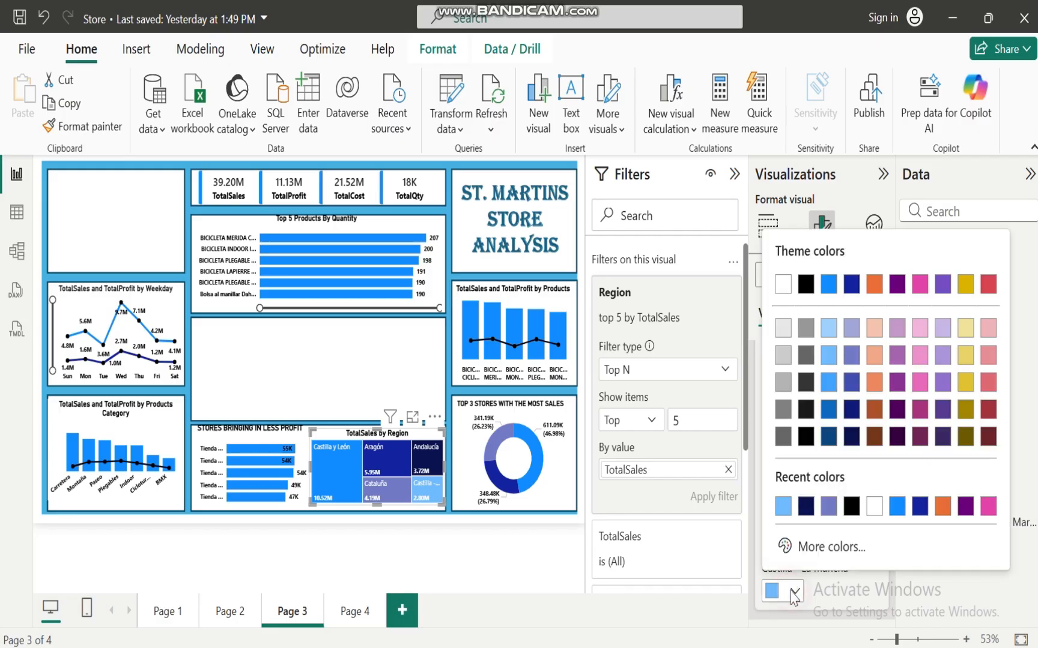
left_click(827, 388)
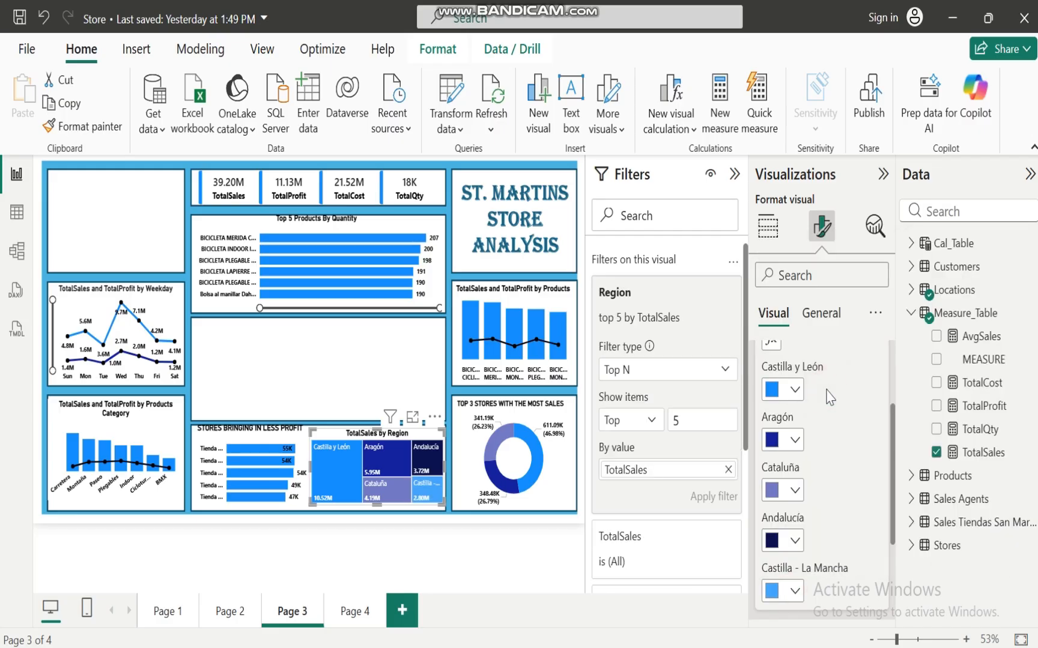
left_click(386, 538)
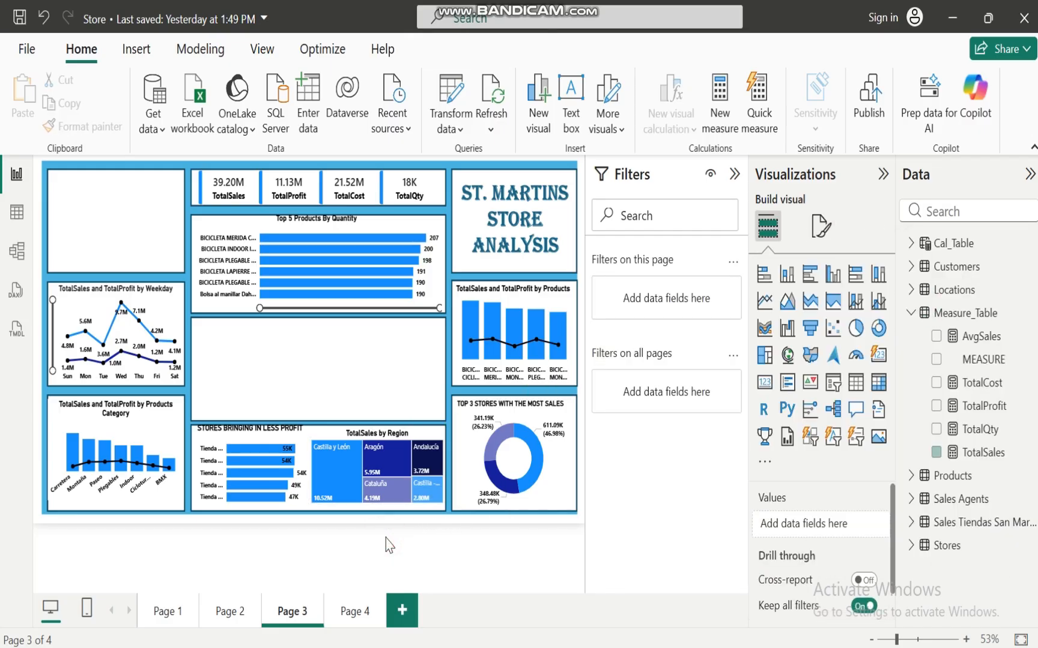
Step: Change the region treemap's title to "TOP 5 REGIONS WITH MOST SALES"
left_click(363, 432)
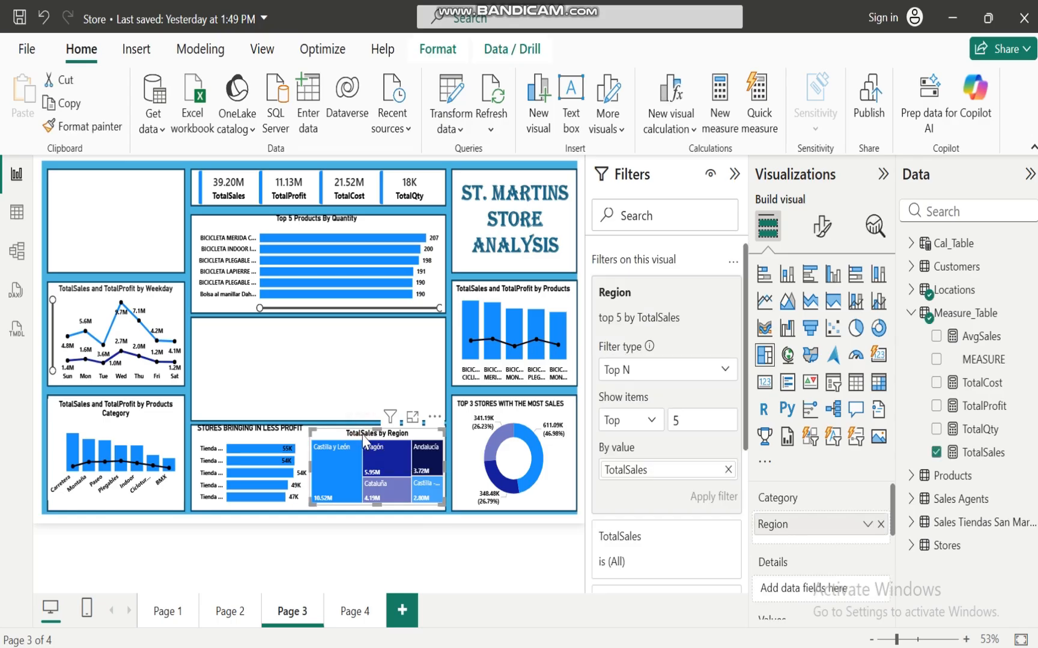
left_click(820, 237)
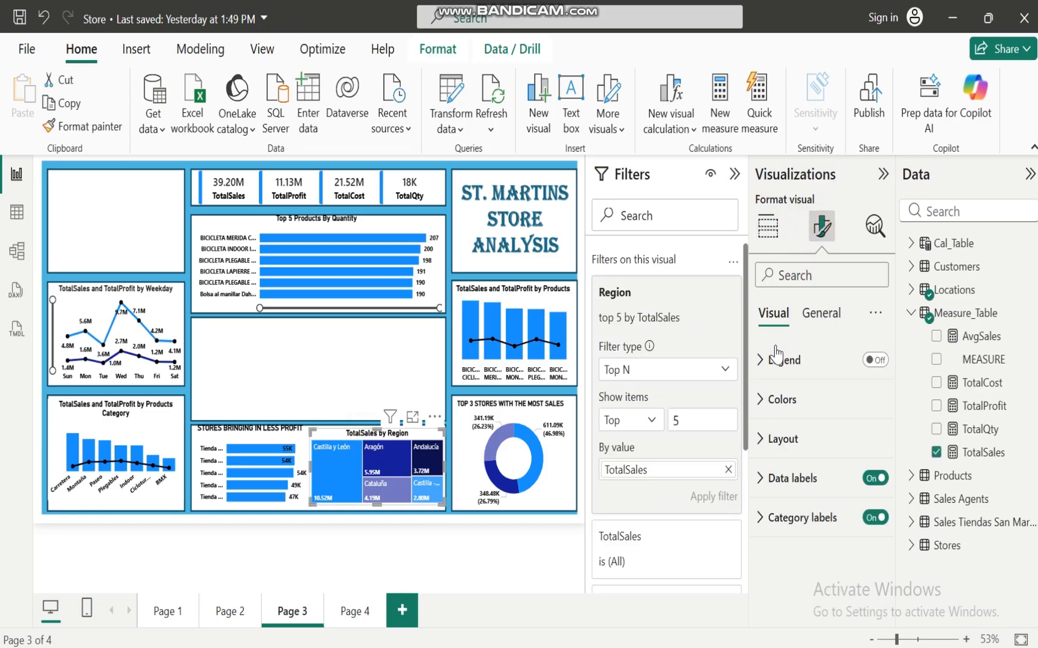
left_click(822, 315)
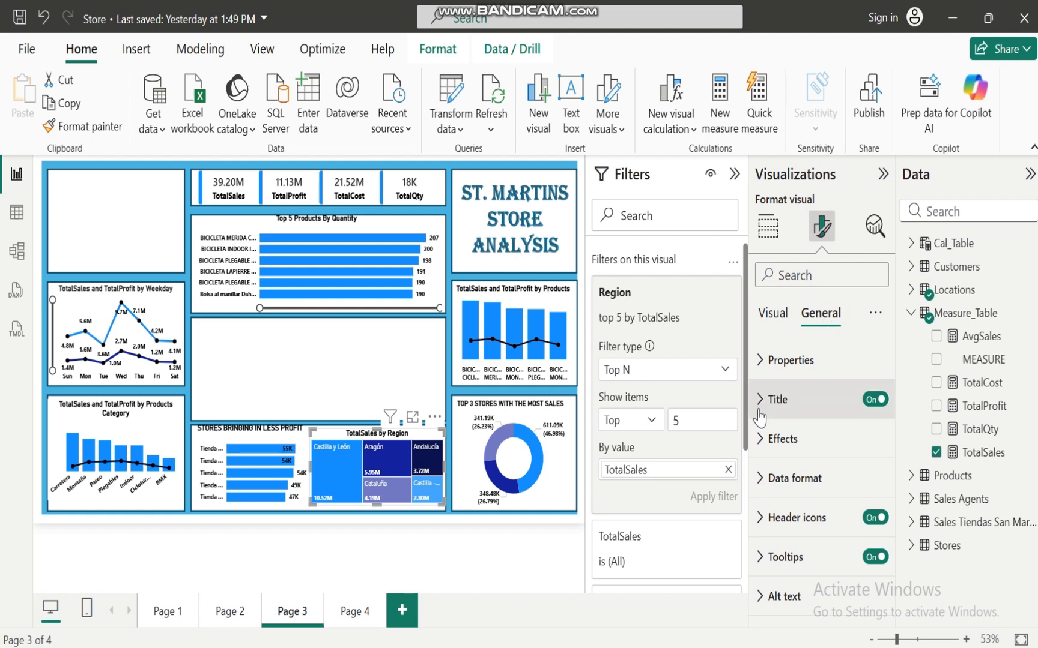
left_click(760, 443)
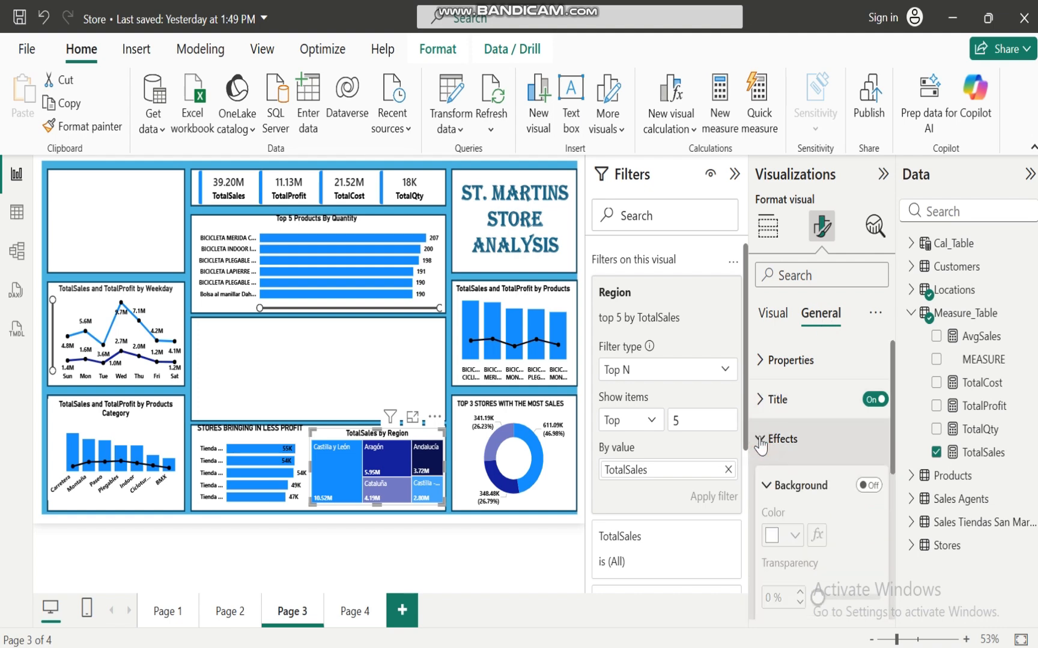
left_click(761, 442)
left_click(761, 399)
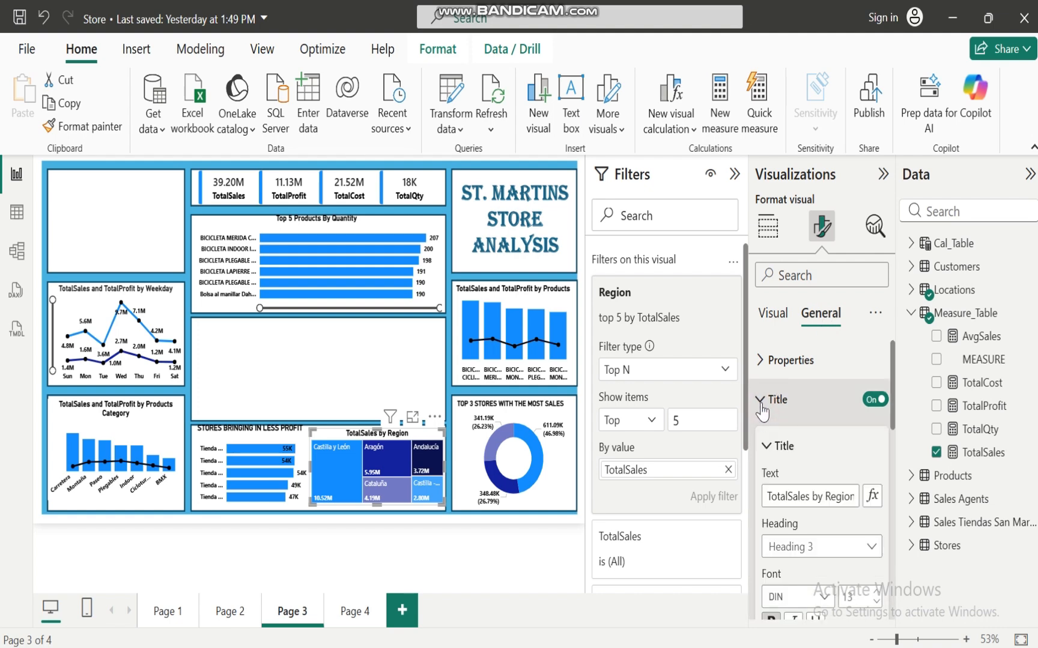
left_click_drag(765, 496, 856, 497)
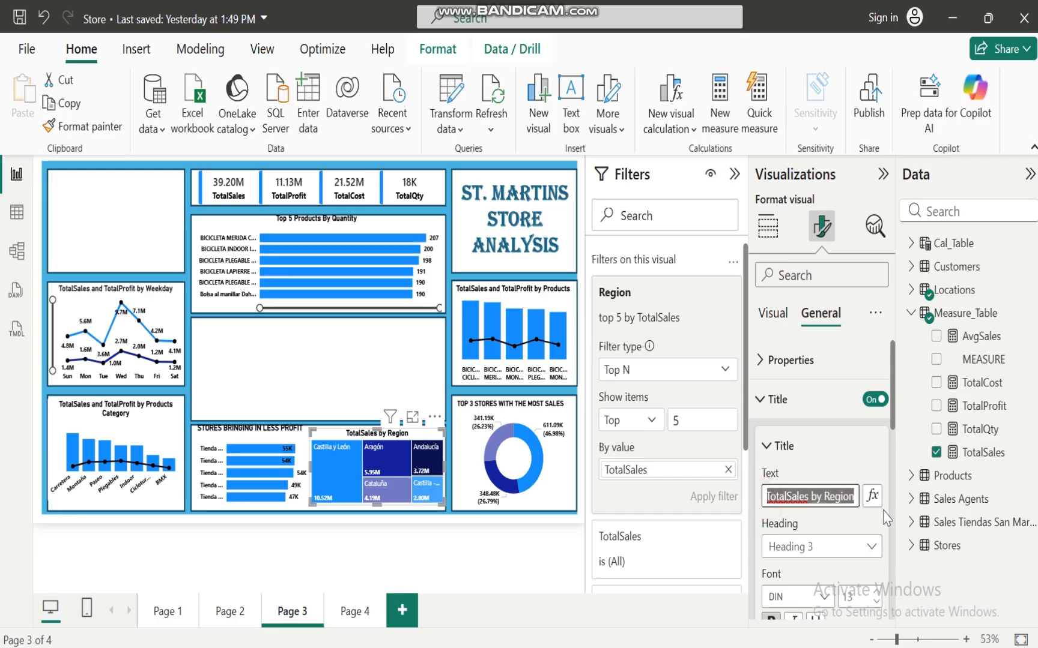
type("TOP 5 REGIONS")
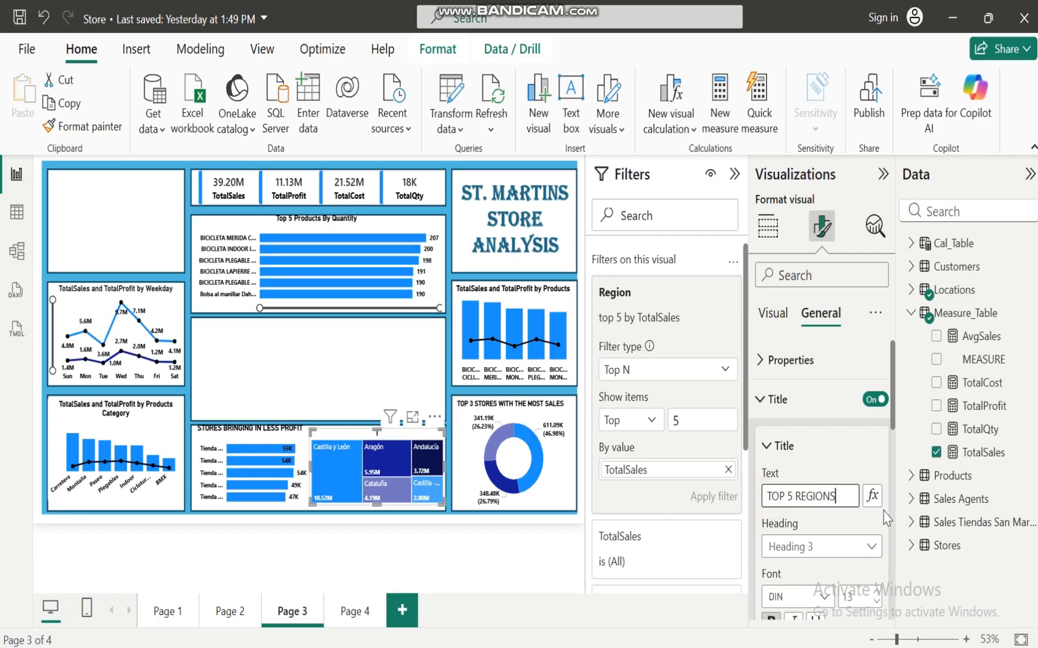
type(" WITH MO")
type("ST SALES")
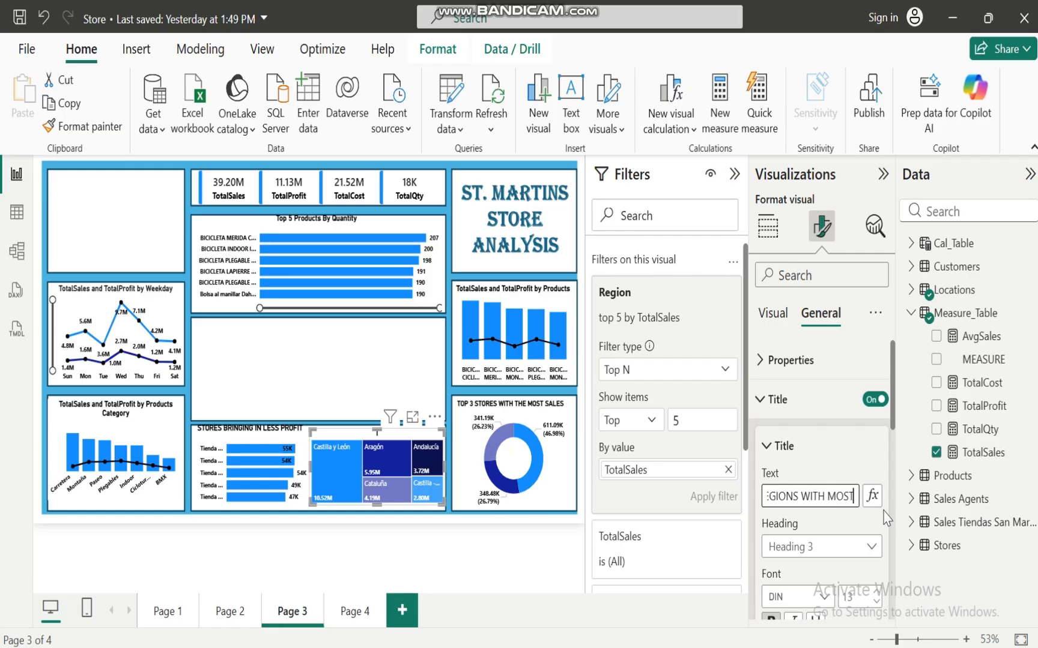
left_click(854, 517)
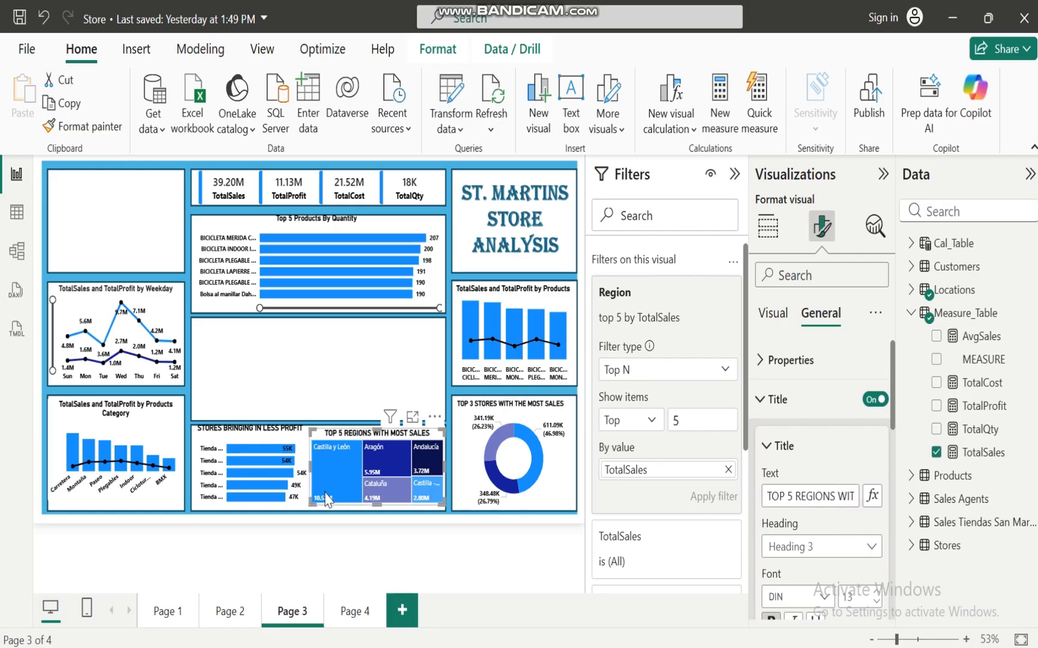
left_click(443, 567)
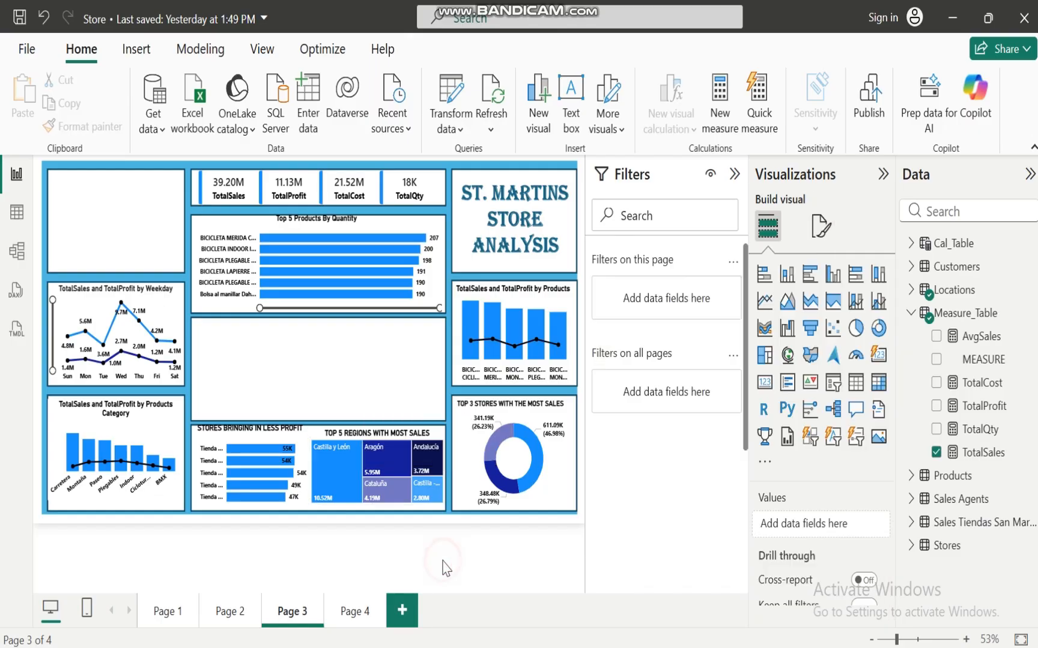
Step: Review the management questions in PowerPoint, inspect the treemap's region sales values in Power BI, and check the remaining questions before returning to the report
left_click(823, 600)
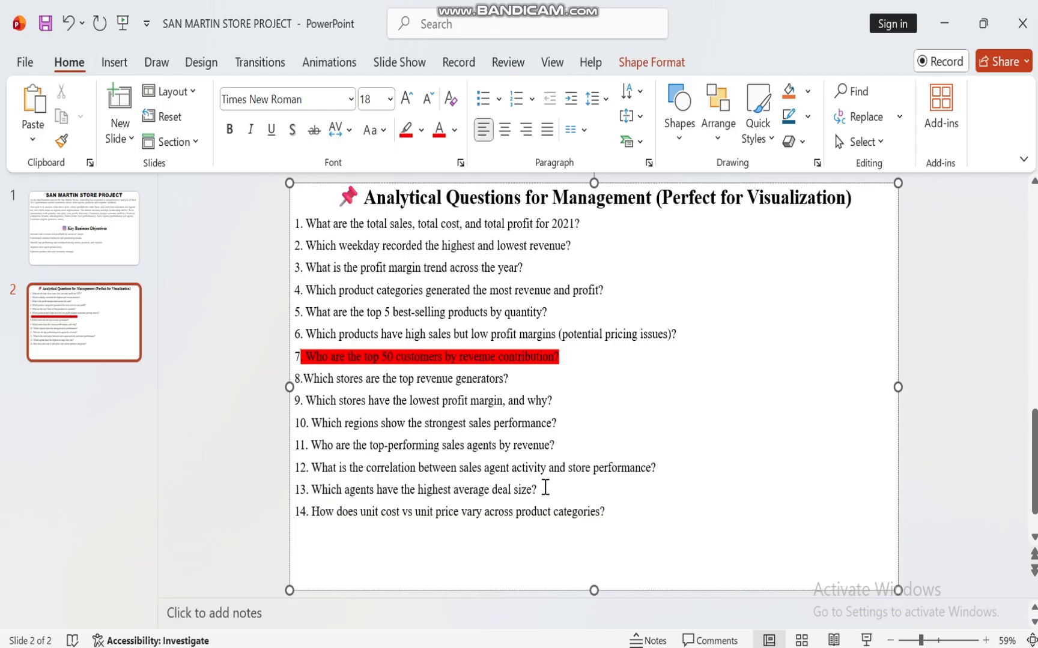
mouse_move(684, 647)
left_click(683, 578)
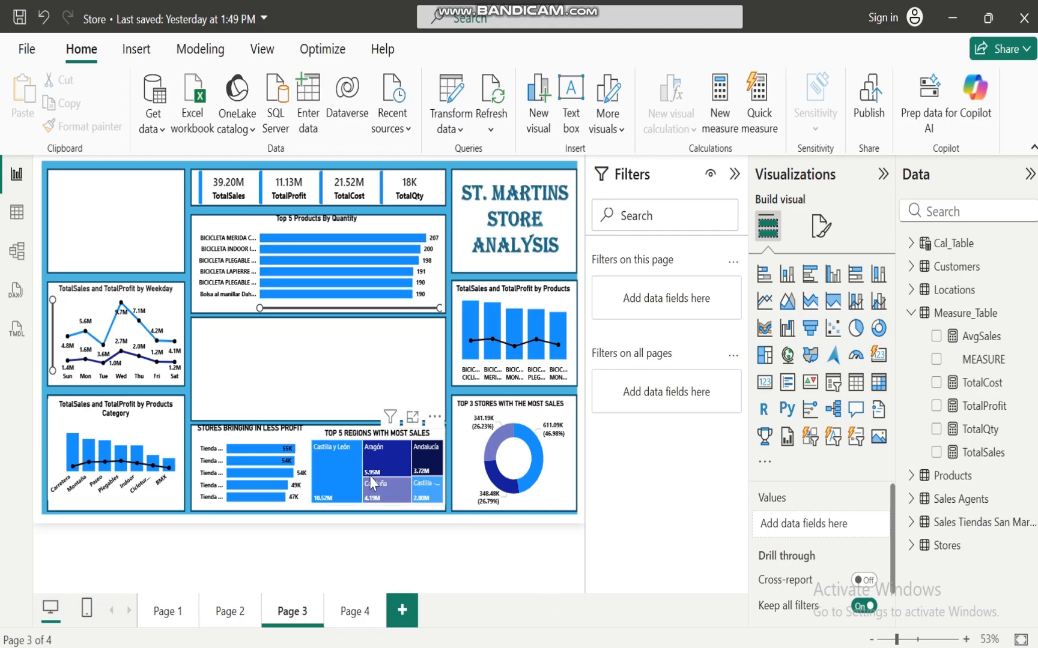
mouse_move(333, 469)
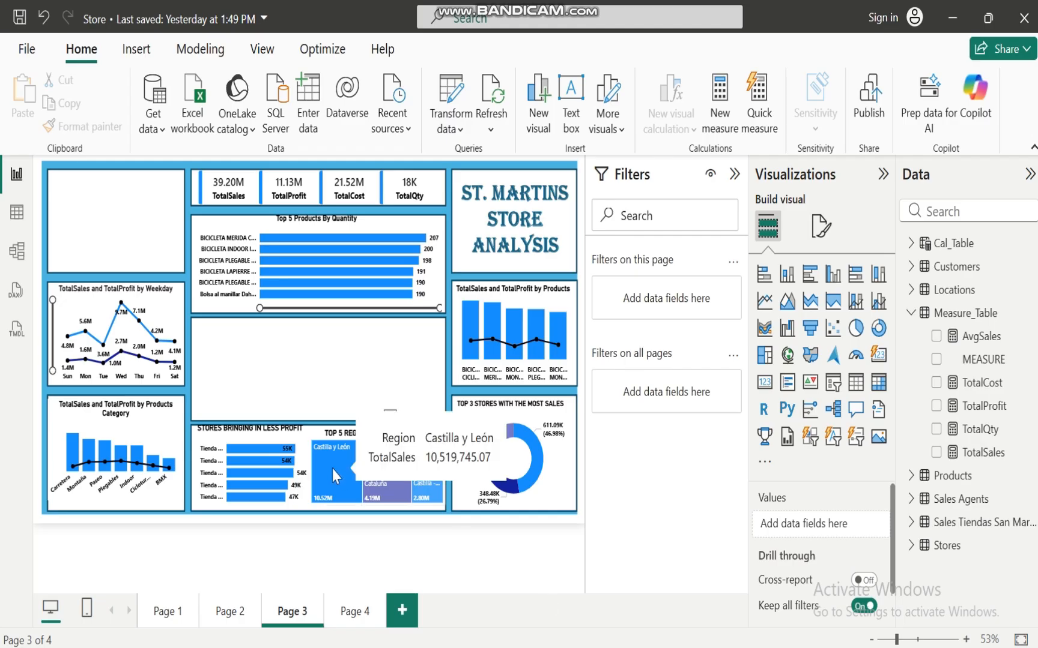
mouse_move(376, 469)
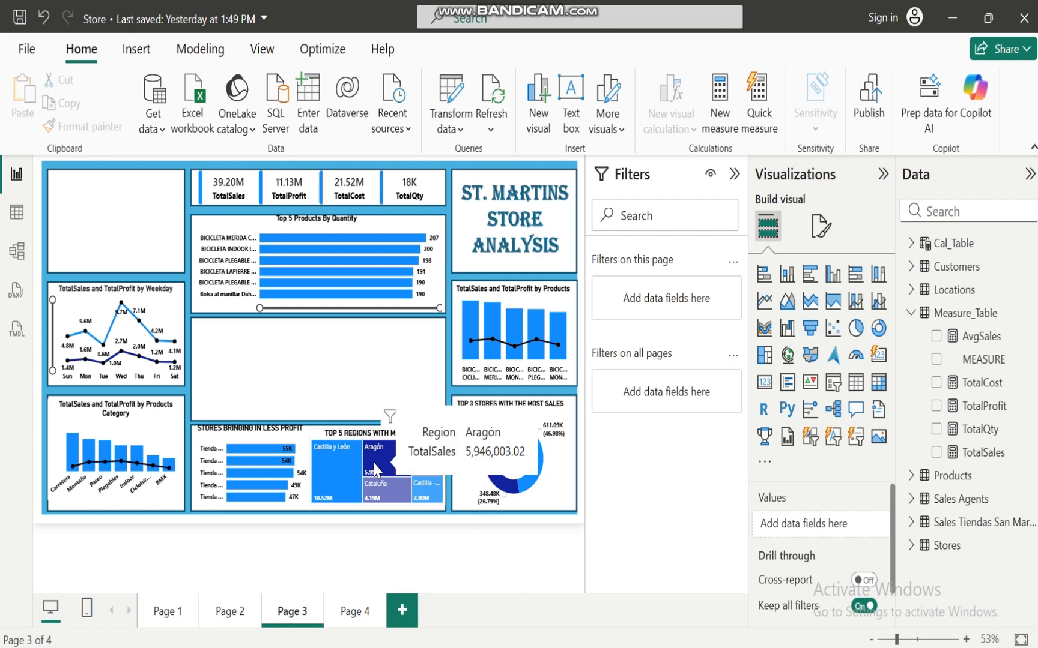
mouse_move(427, 467)
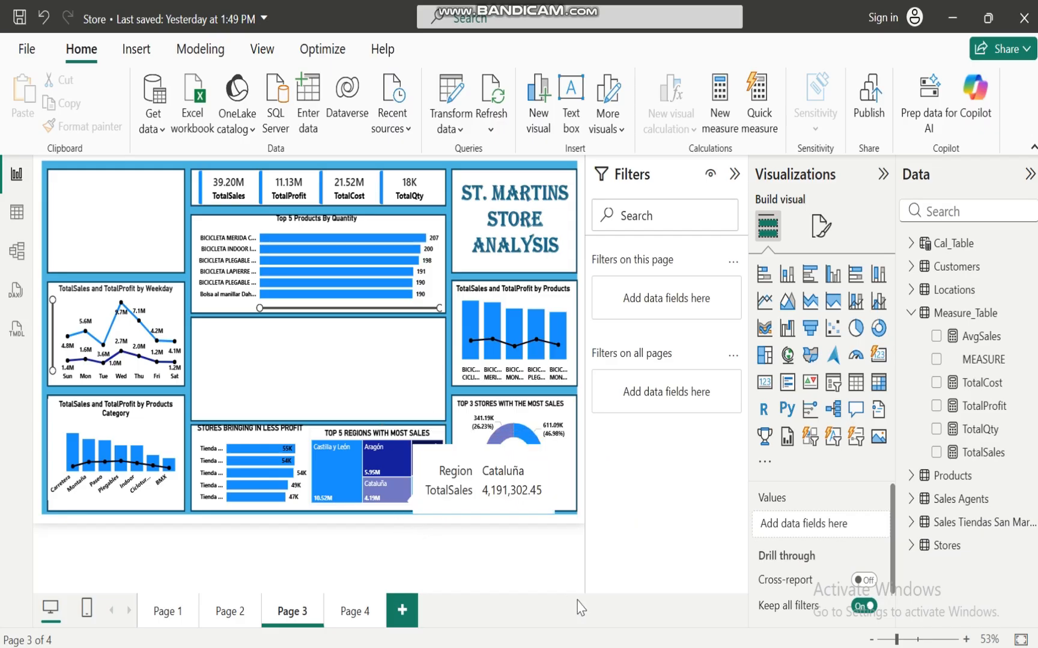
mouse_move(720, 647)
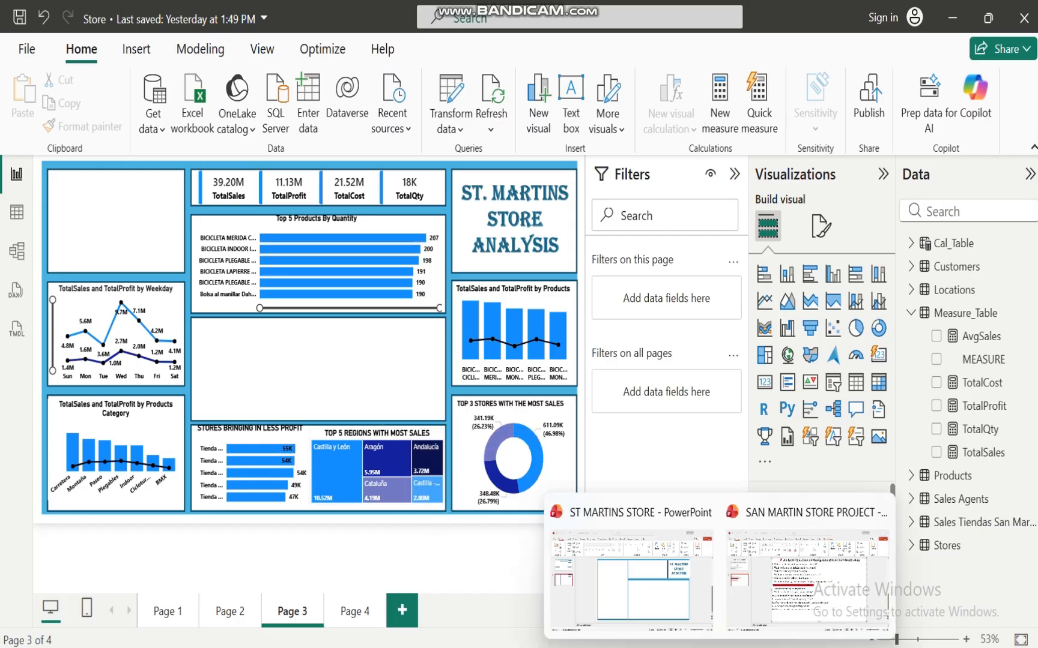
left_click(804, 606)
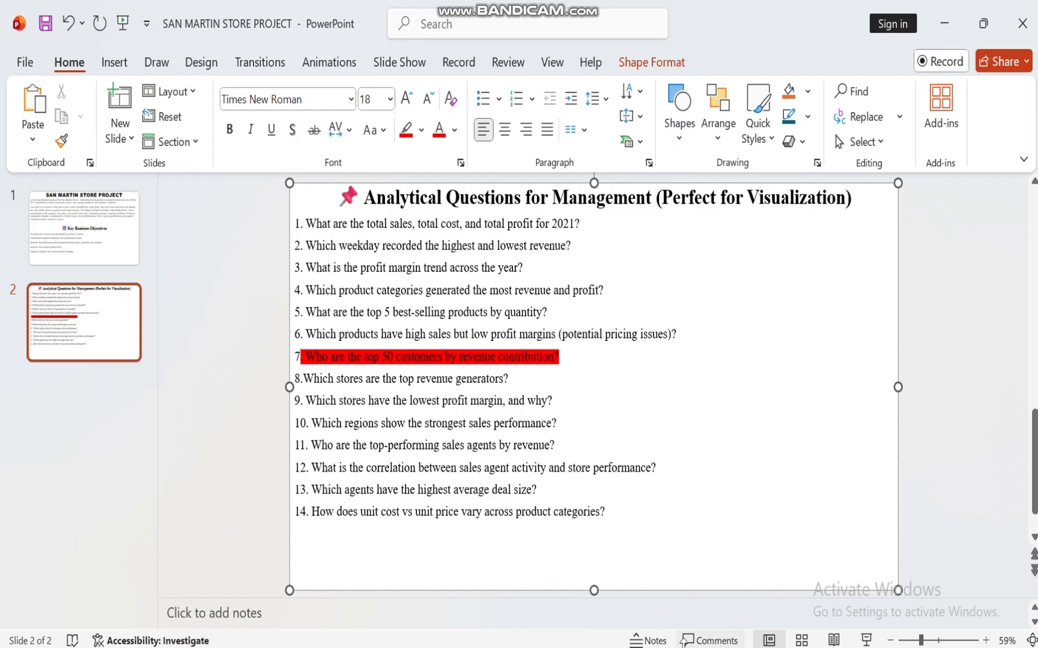
left_click(692, 647)
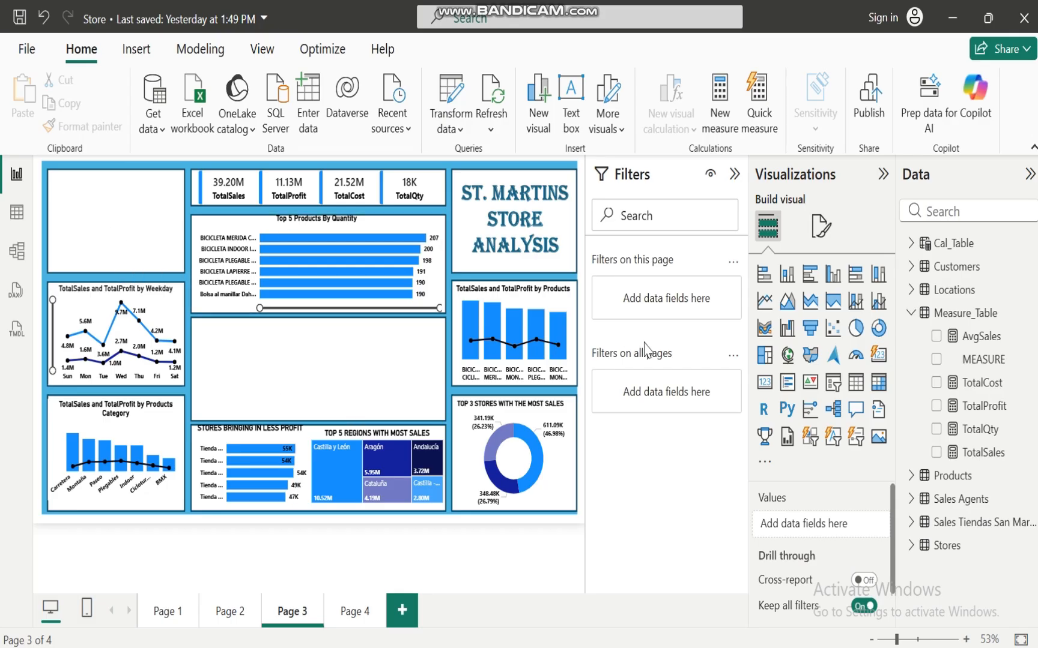
Step: Examine the Sales Agents table in Table view and check the Sales Agent Photo column's properties
left_click(910, 313)
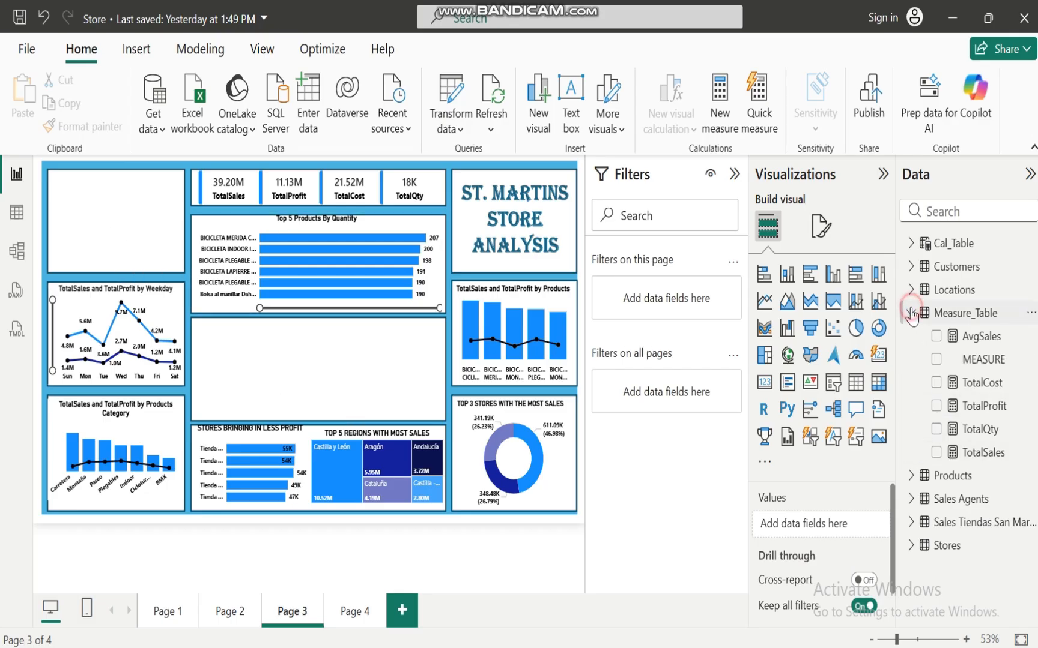
left_click(910, 360)
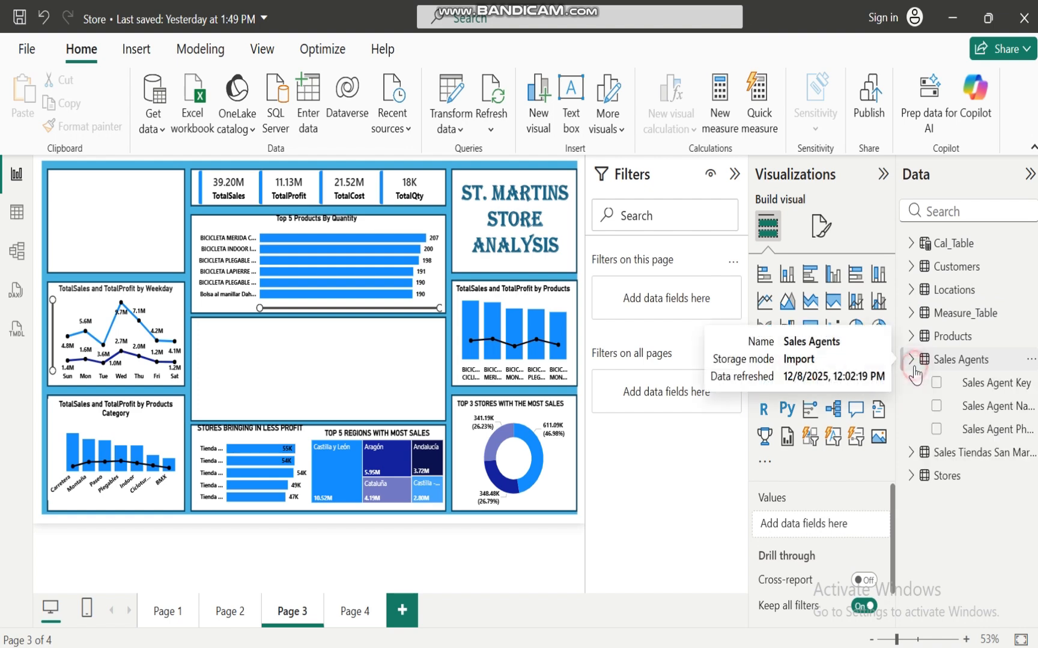
left_click(17, 221)
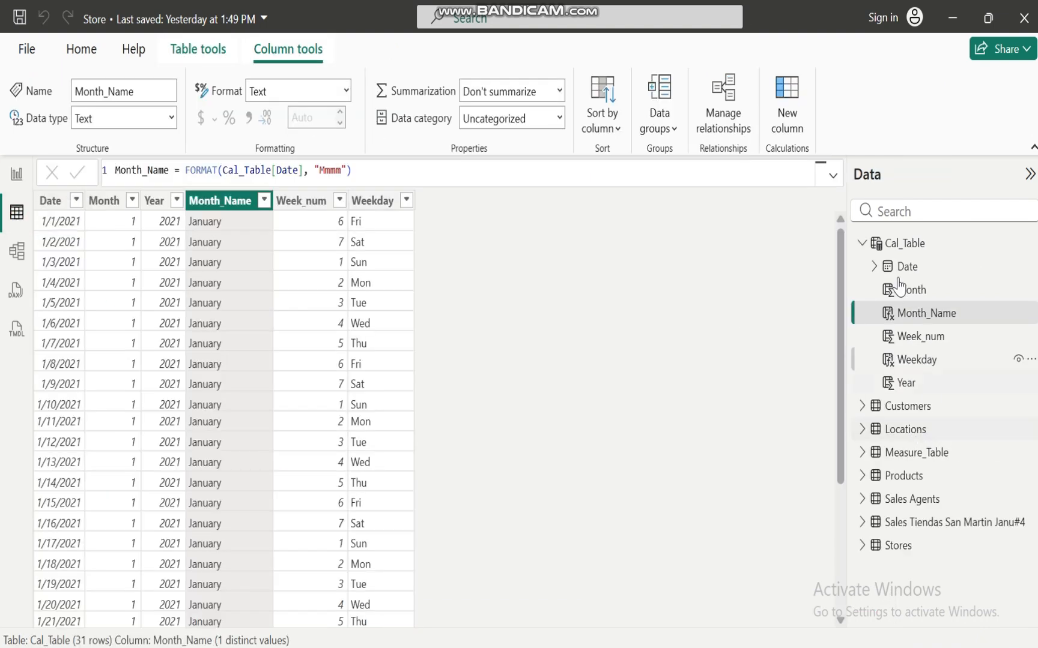
left_click(862, 243)
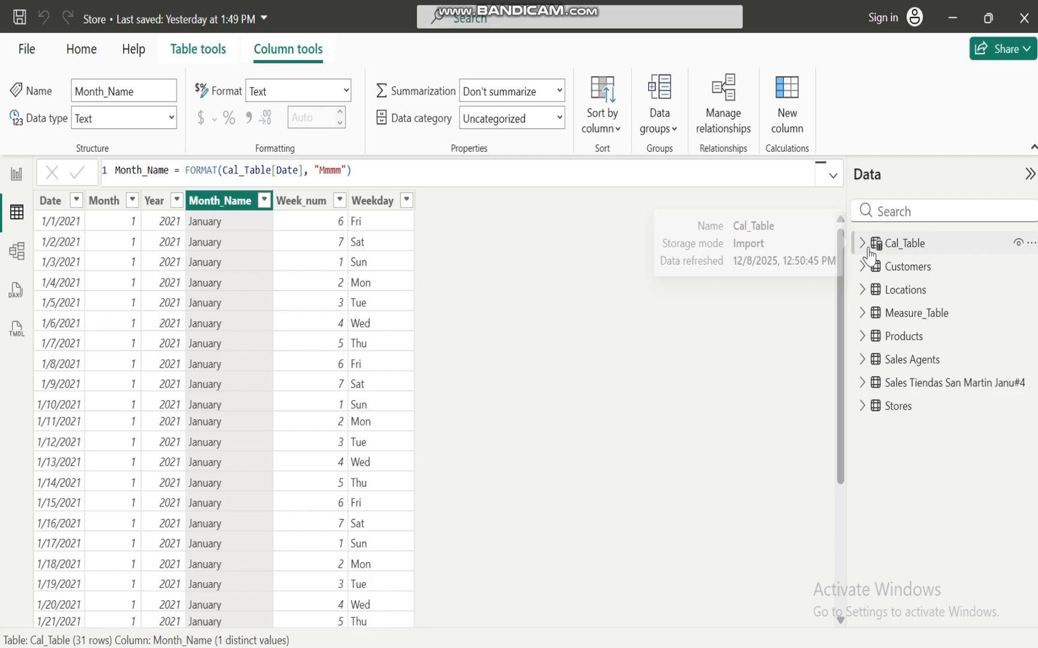
left_click(909, 362)
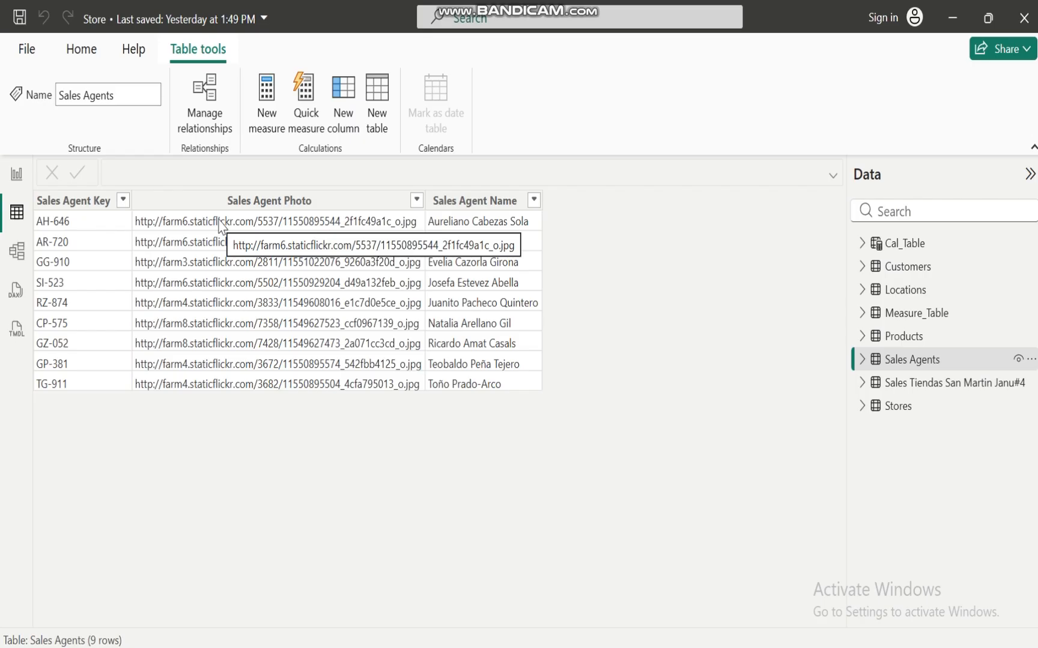
left_click(310, 202)
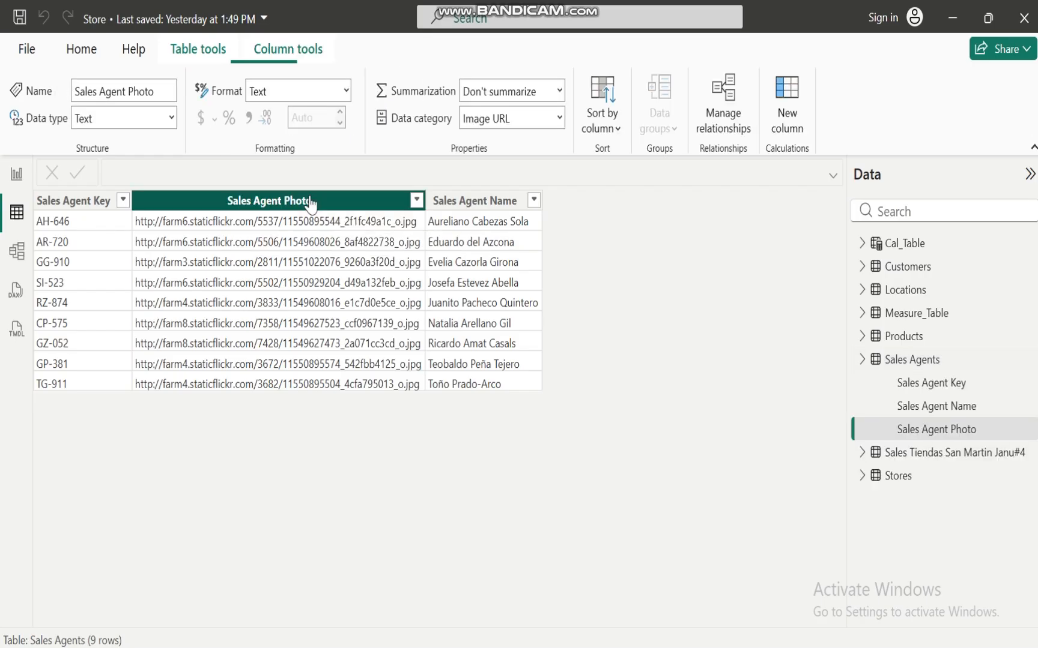
Step: Check the Sales Agent Photo column's data category options and build a table of Sales Agent Photo and TotalSales on the Page 3 report
left_click(560, 122)
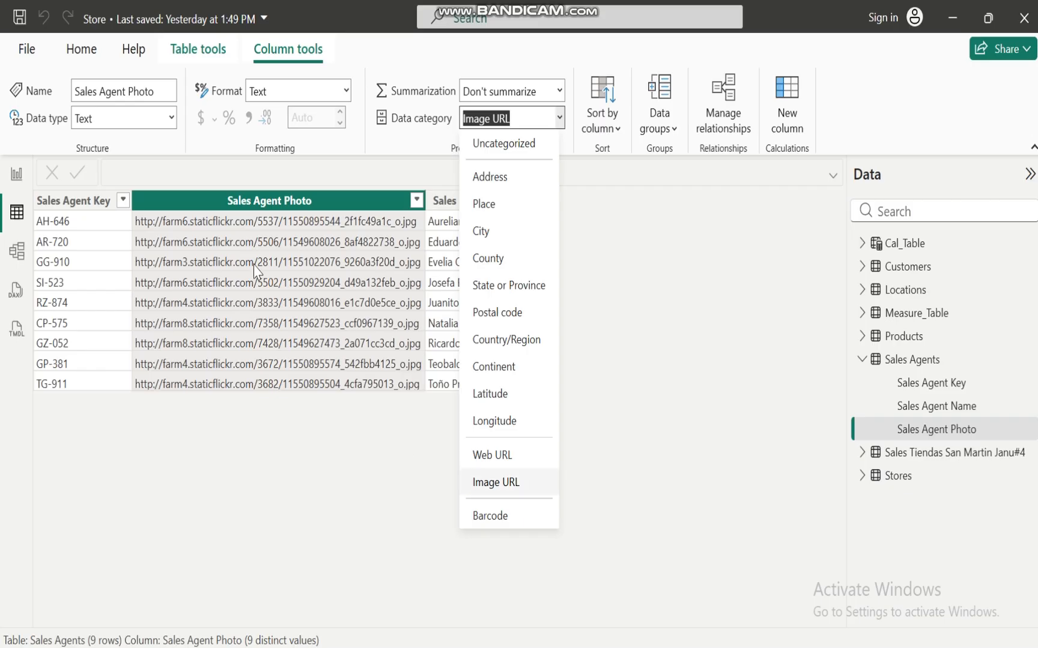
left_click(16, 180)
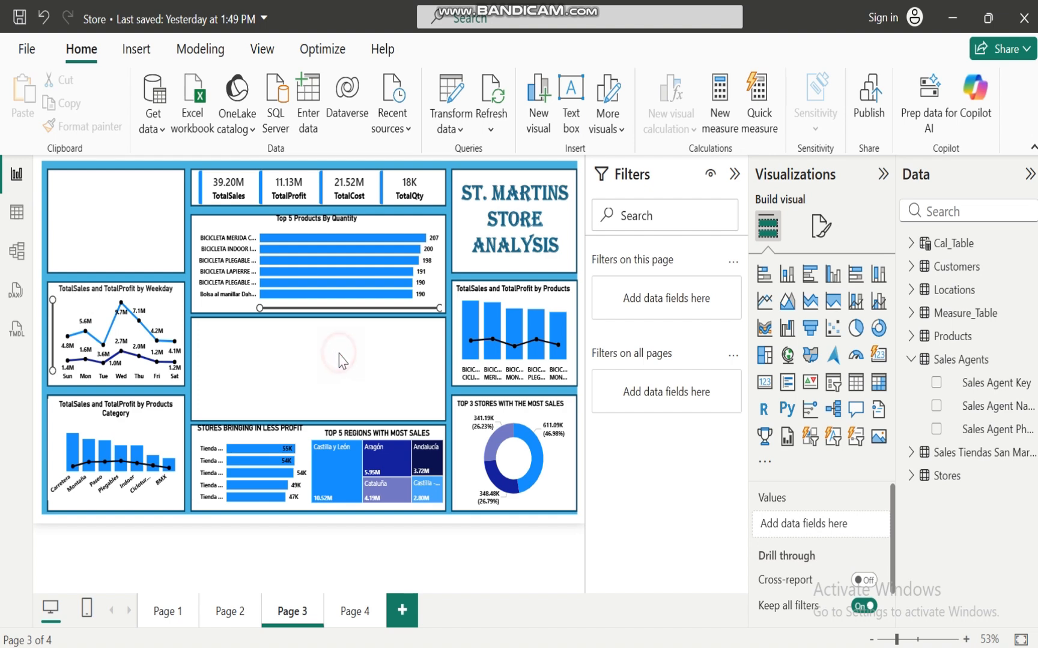
left_click(937, 430)
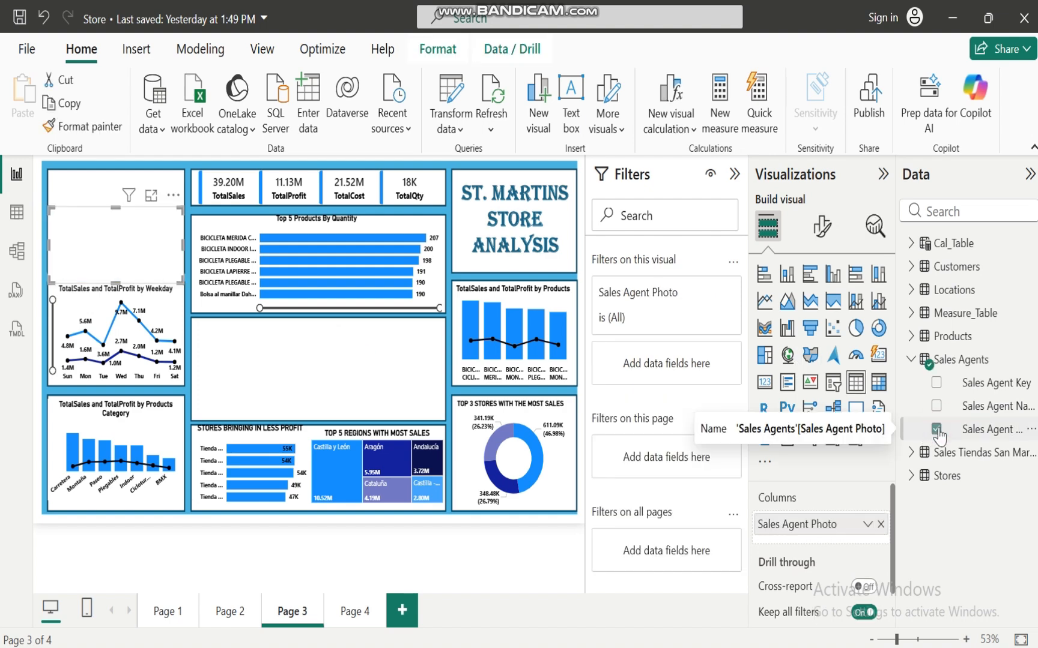
left_click(911, 361)
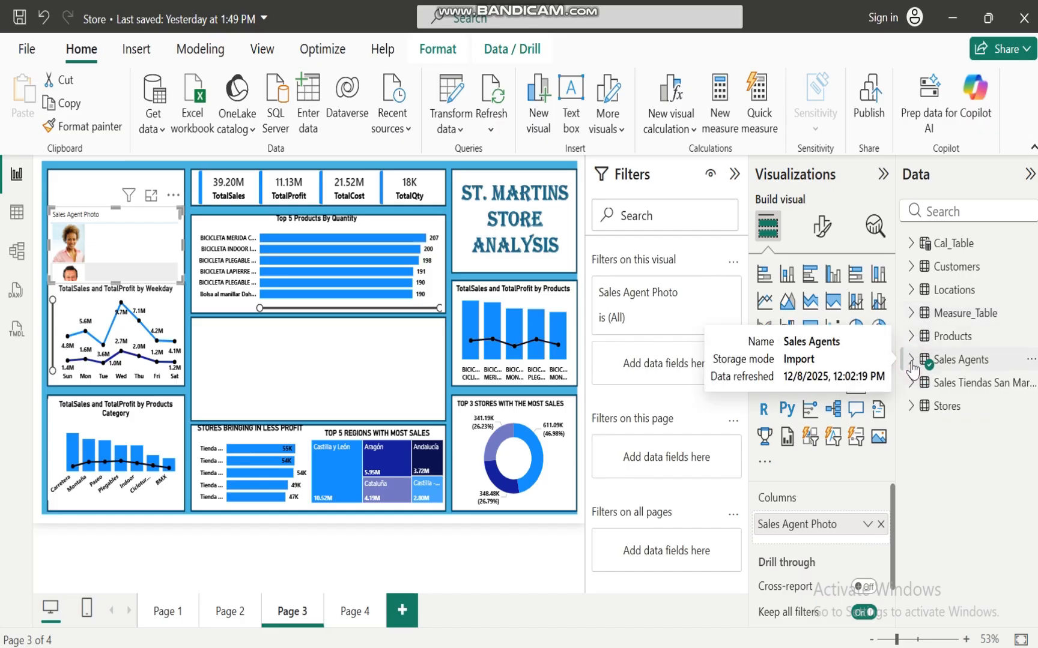
left_click(910, 314)
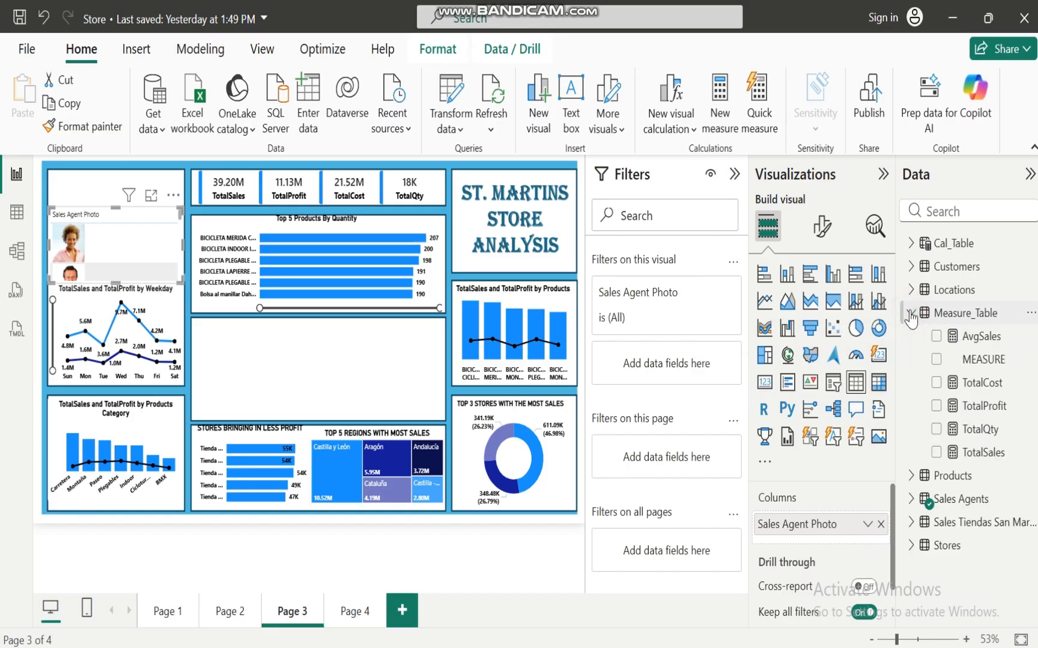
left_click(936, 453)
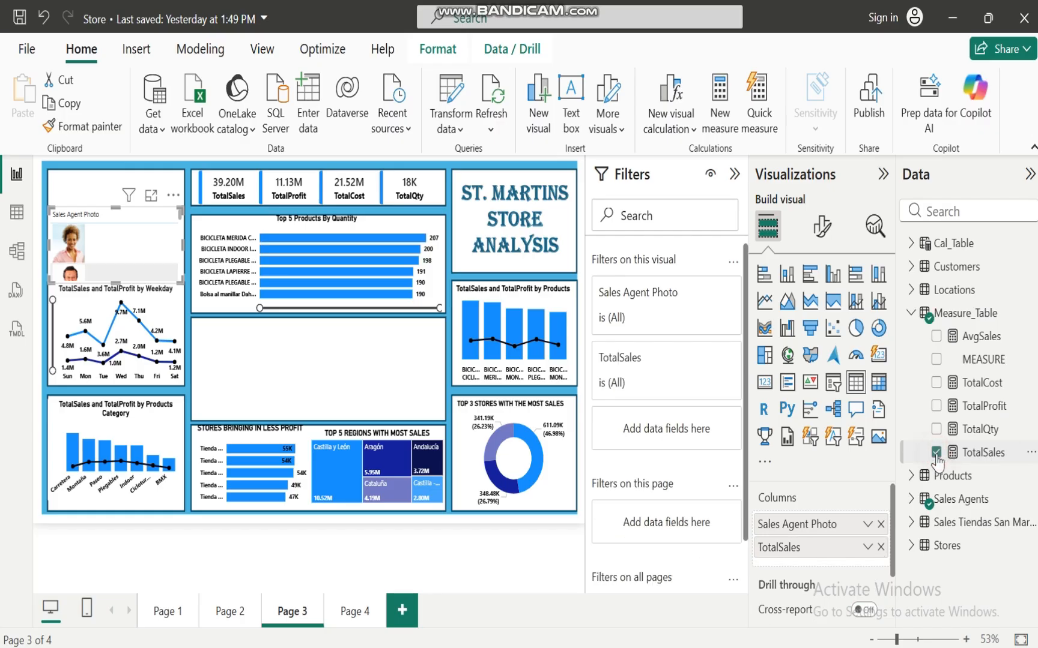
Step: Filter the agent photo table to the top 1 Sales Agent Photo by TotalSales using a Top N filter
left_click(701, 293)
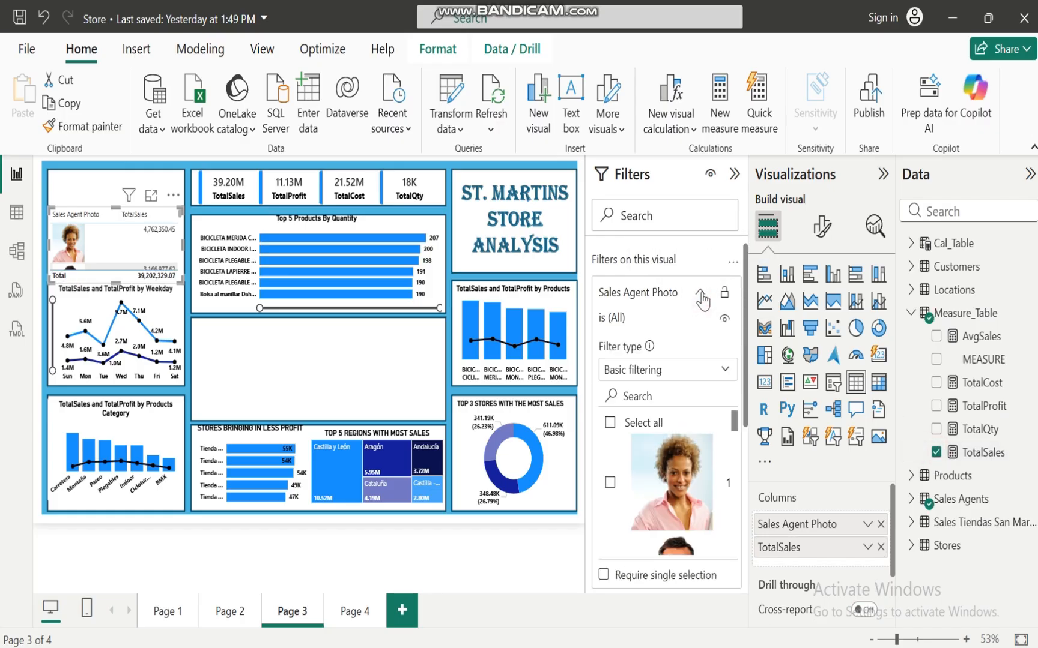
left_click(726, 369)
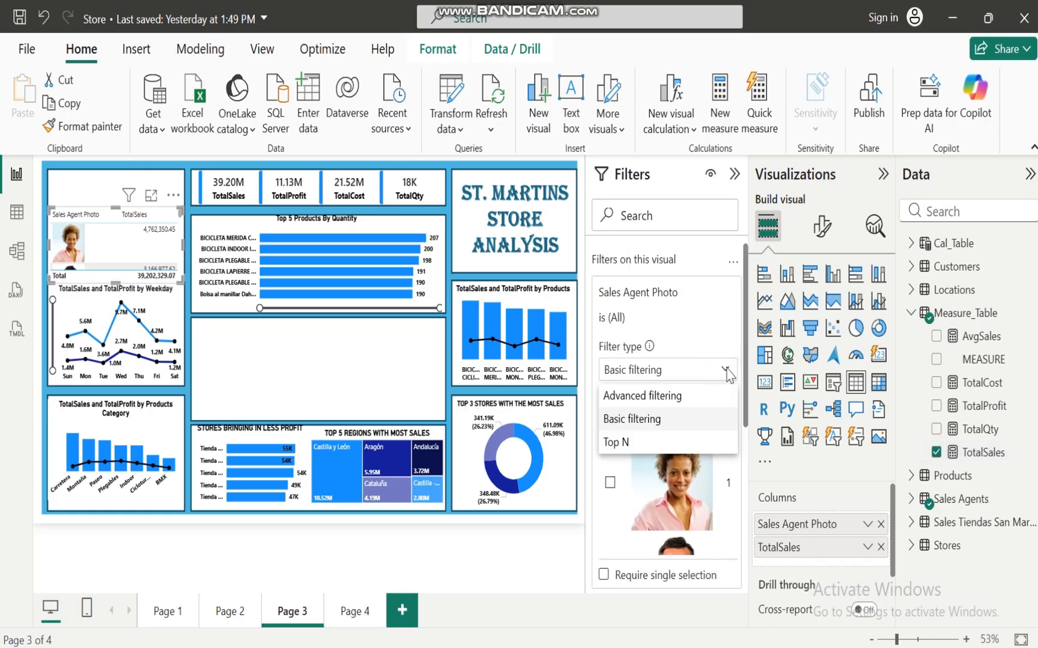
left_click(631, 445)
left_click(682, 421)
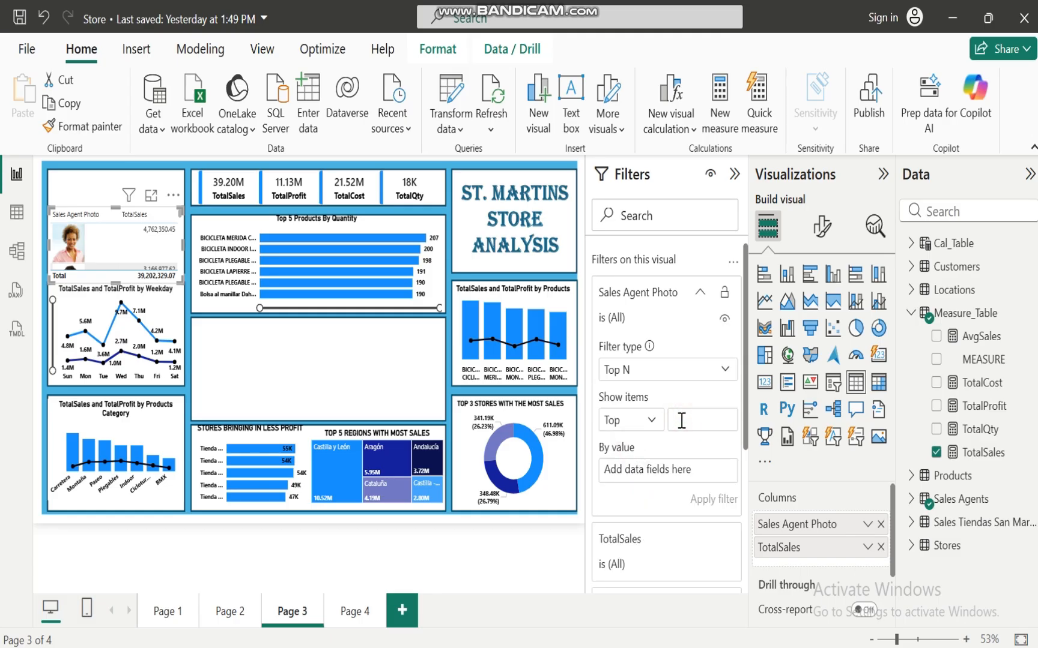
type("1")
left_click_drag(984, 452, 682, 474)
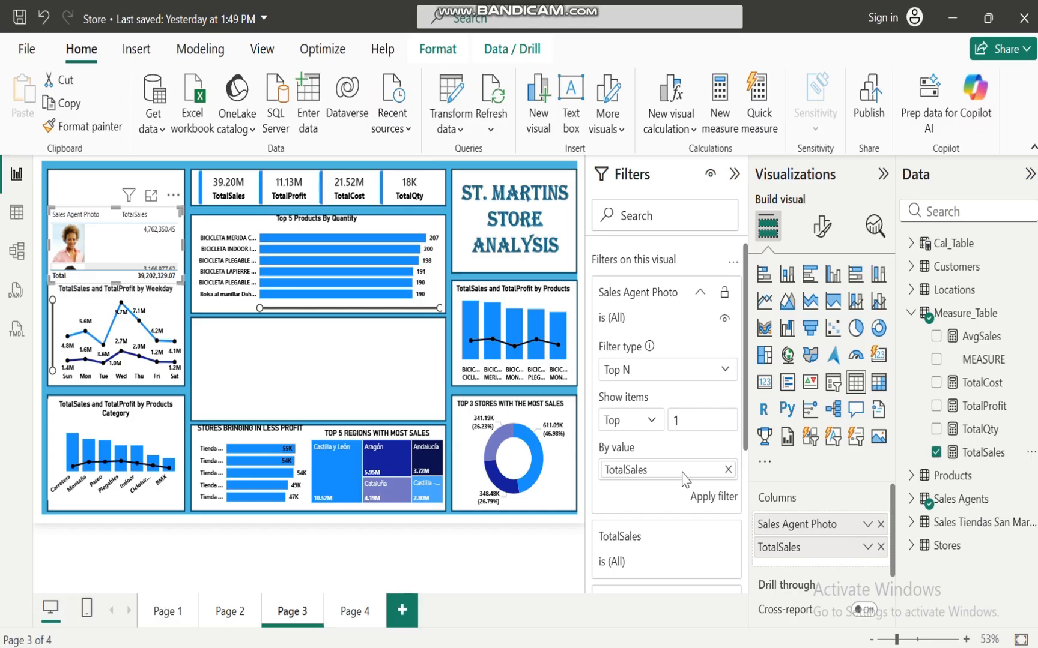
left_click(710, 496)
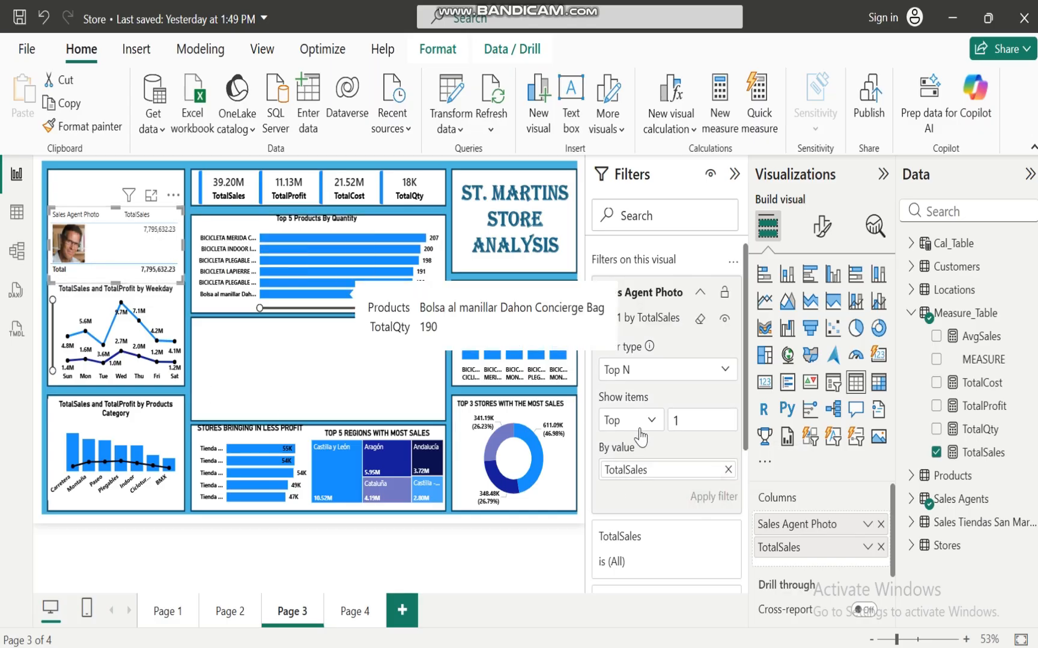
Step: Convert the agent photo table to a button slicer inside the blank panel above the weekday chart, and test its cross-filtering
left_click(809, 438)
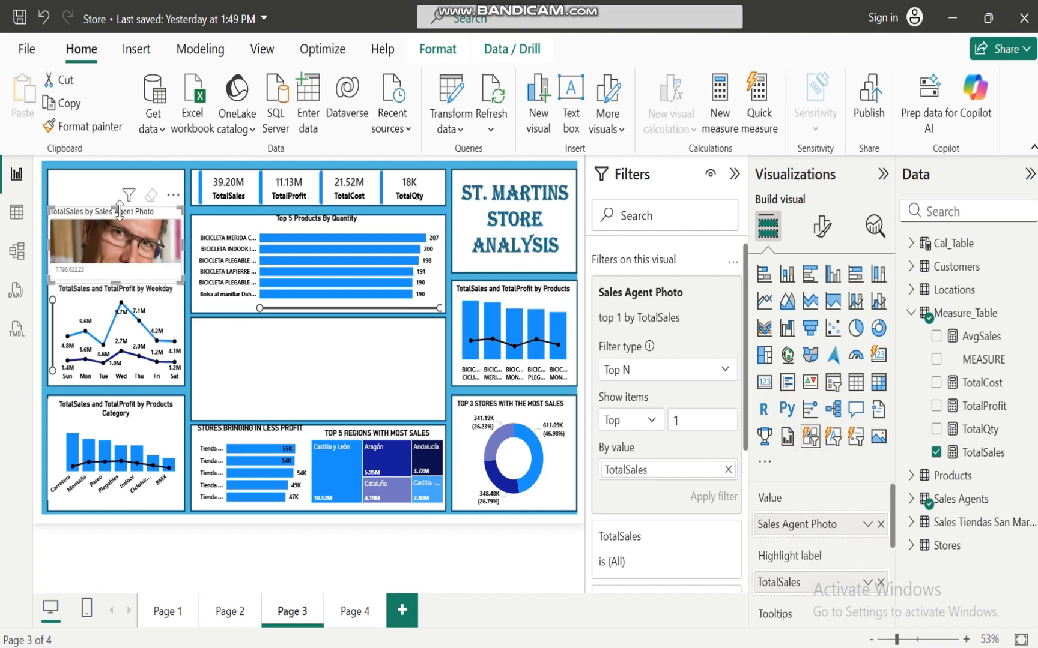
mouse_move(102, 211)
left_mouse_down()
mouse_move(107, 180)
mouse_move(108, 197)
left_mouse_up()
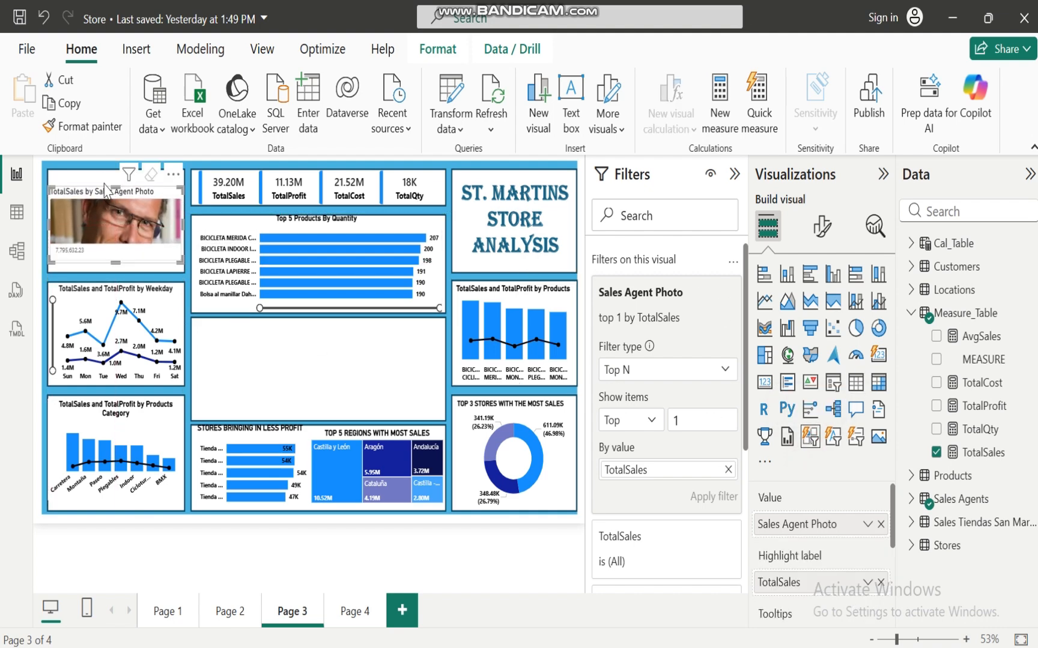
left_click(113, 223)
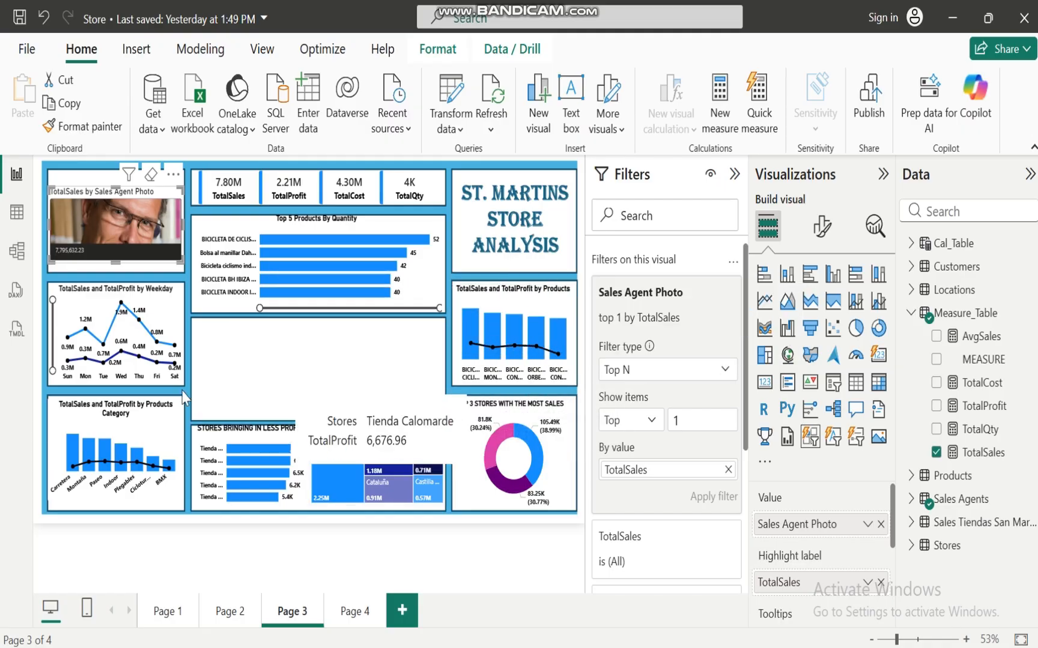
left_click(133, 224)
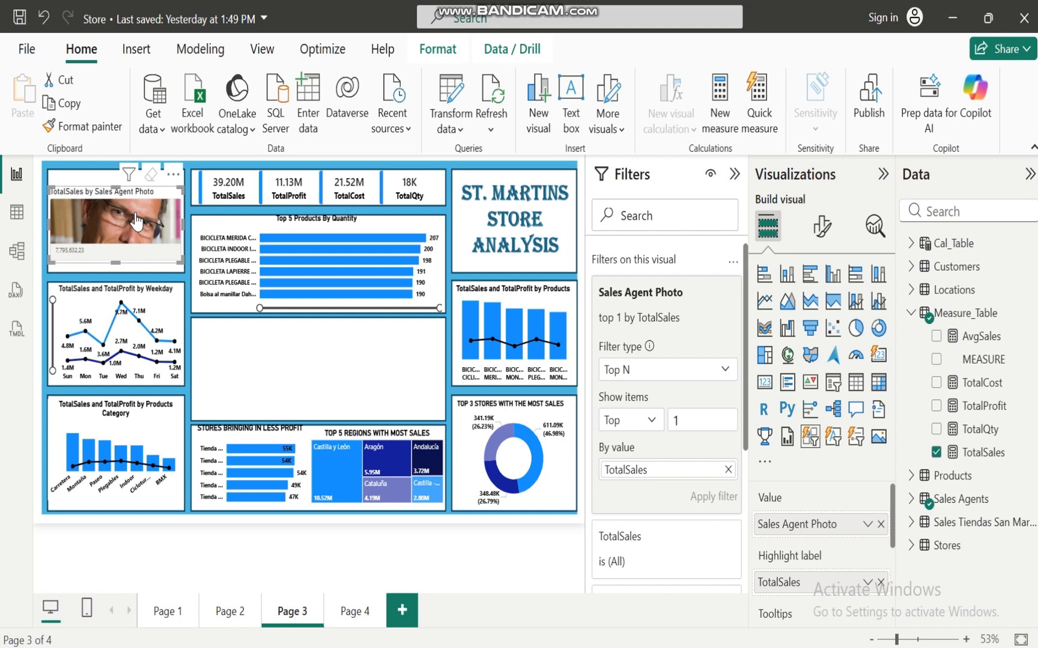
Step: Set the agent photo slicer's multi-button grid layout to 1 row and 1 column
left_click(821, 228)
left_click(763, 362)
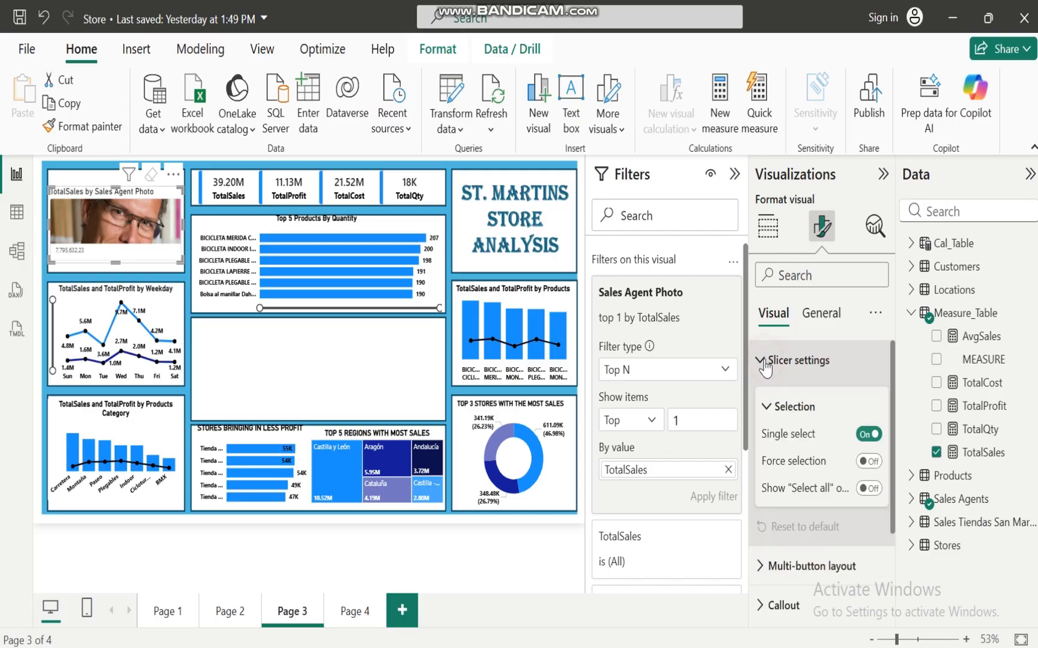
left_click(762, 362)
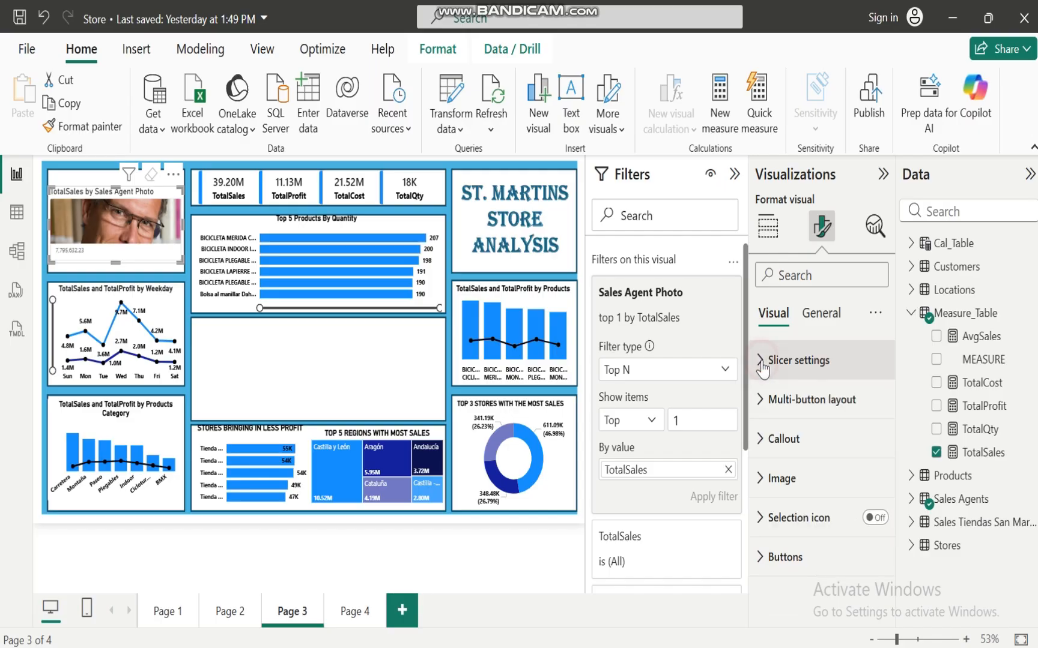
left_click(760, 399)
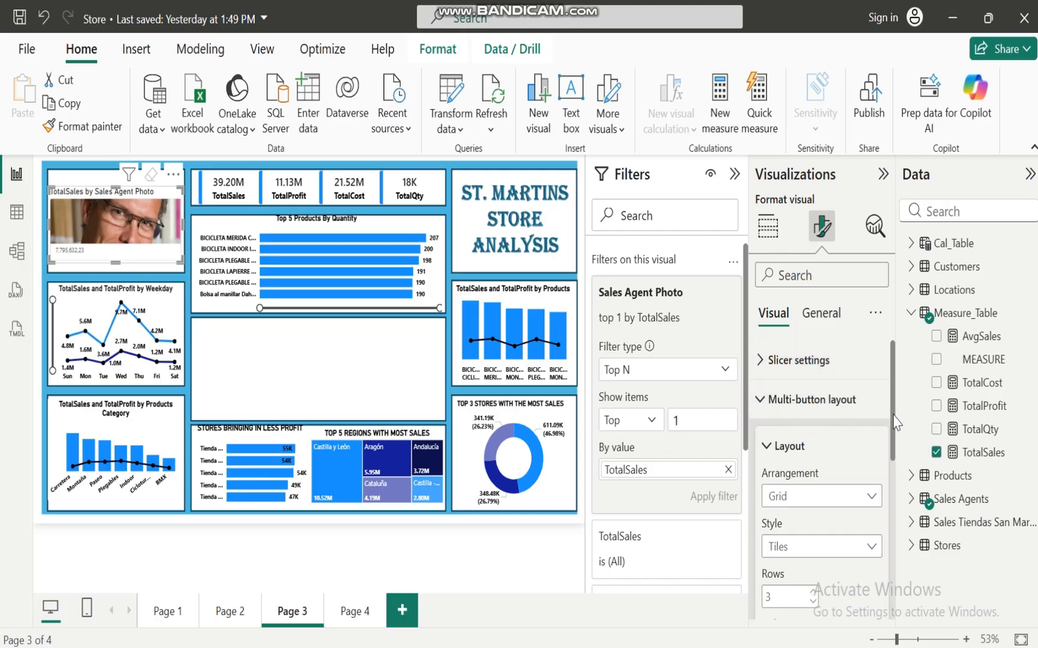
scroll(895, 421, "down", 3)
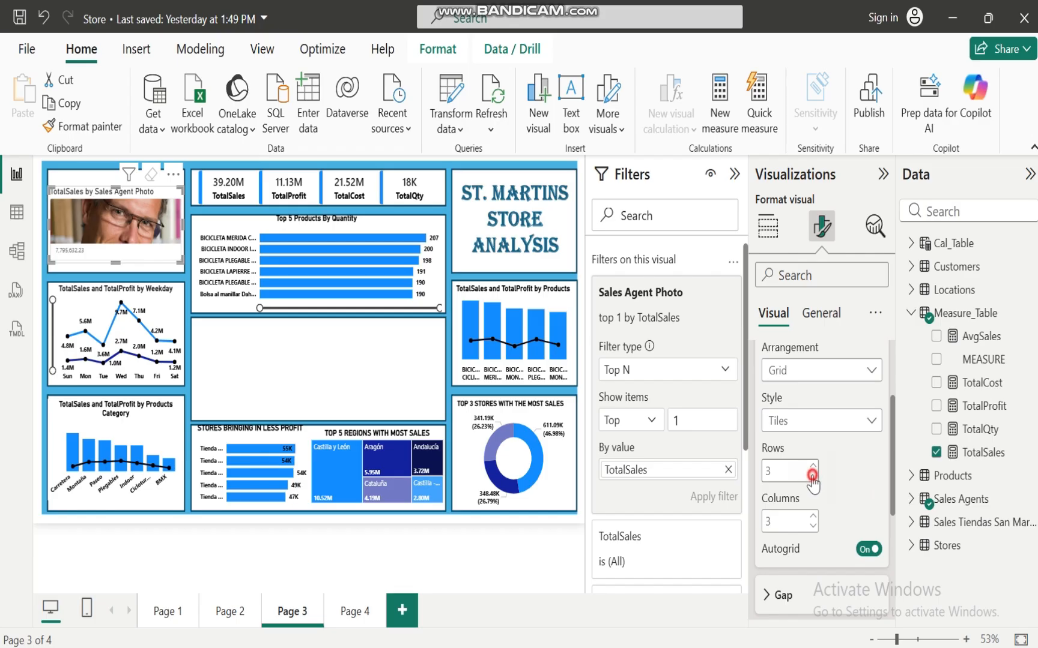
left_click(813, 475)
left_click(812, 475)
left_click(813, 526)
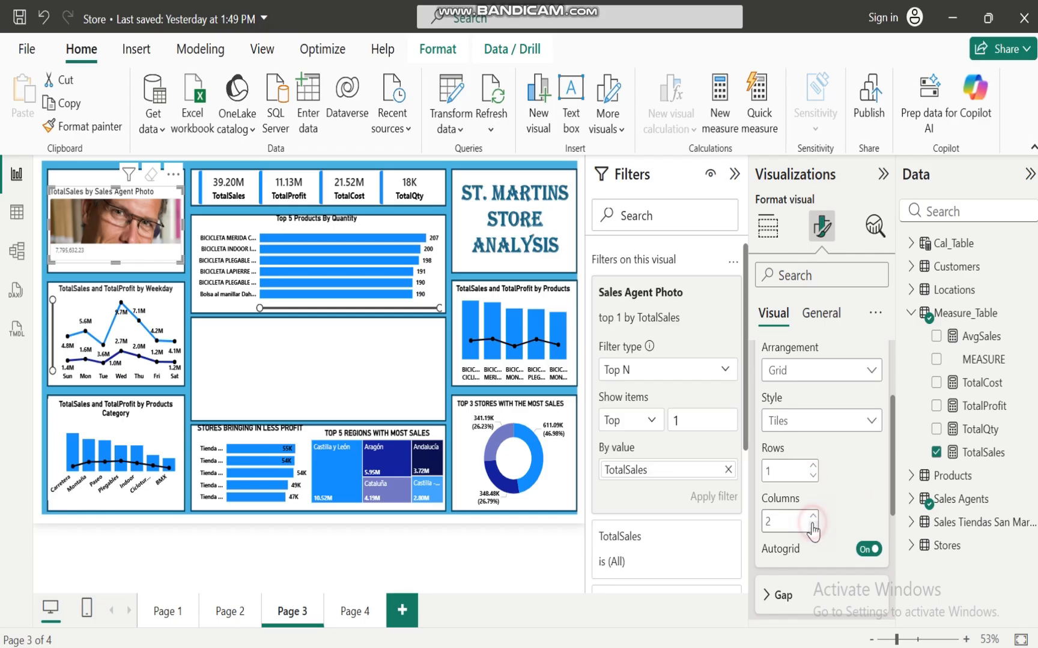
left_click(812, 526)
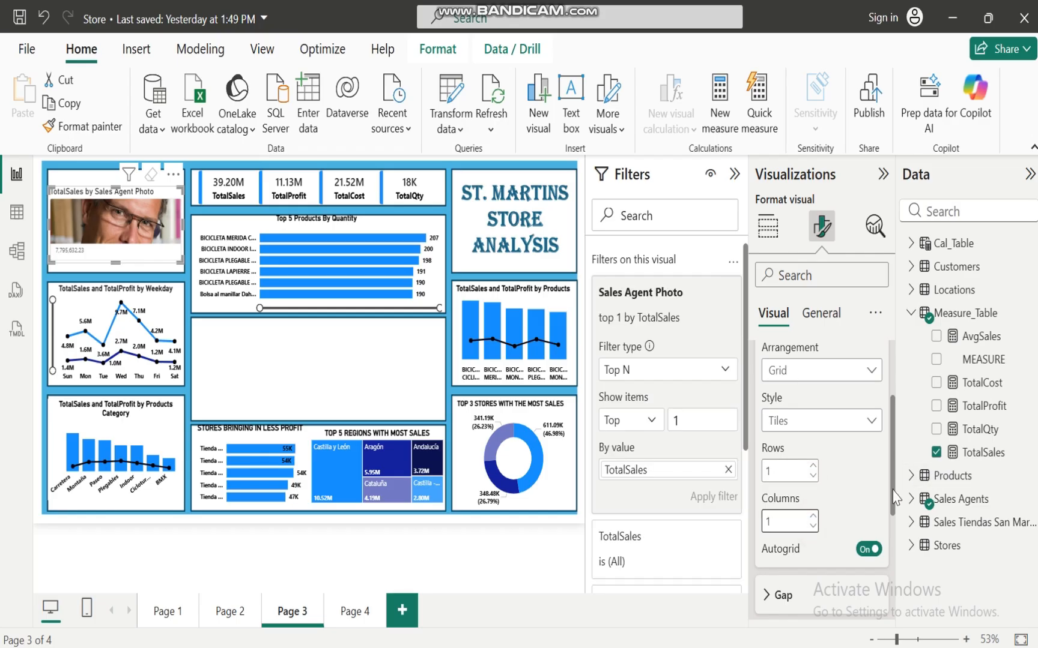
left_click_drag(894, 497, 899, 424)
left_click(762, 400)
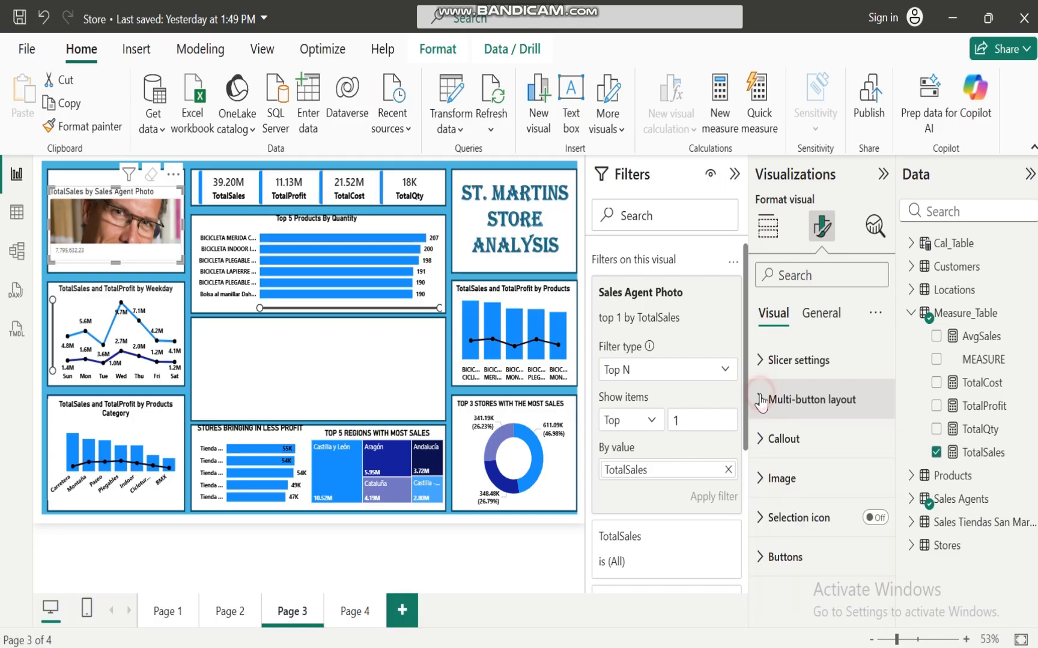
Step: Turn off the callout label on the agent photo slicer
left_click(760, 439)
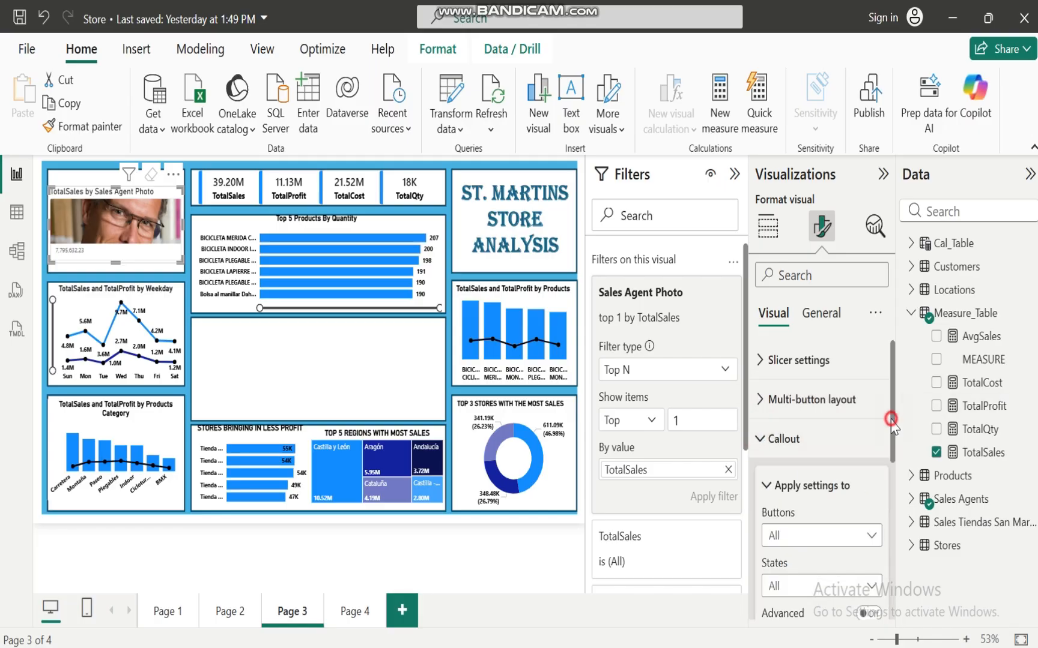
left_click_drag(890, 418, 884, 557)
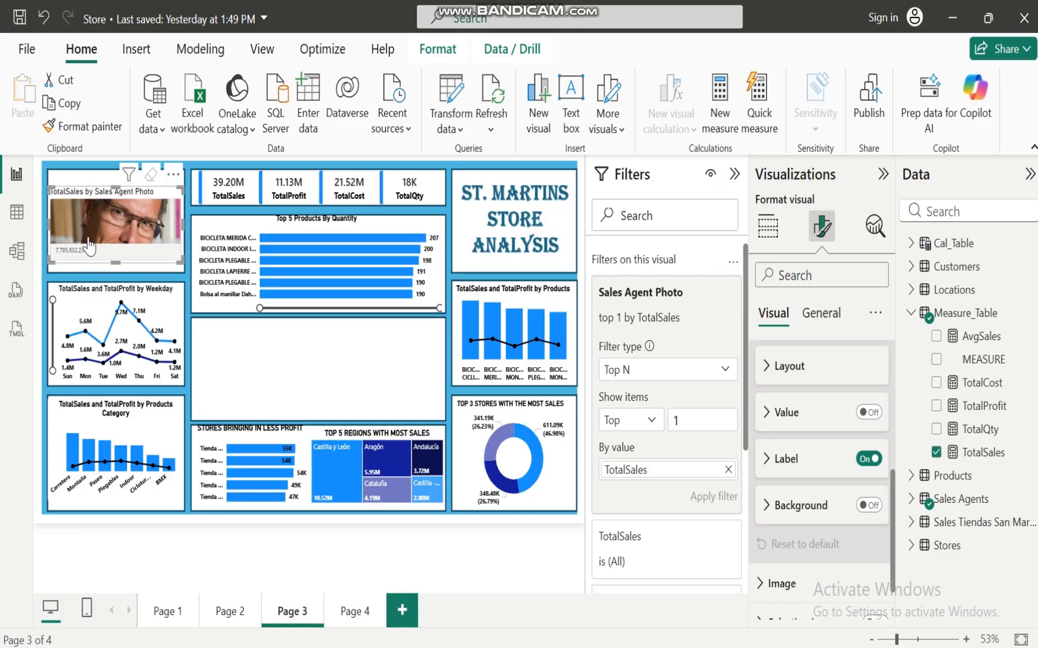
left_click(866, 460)
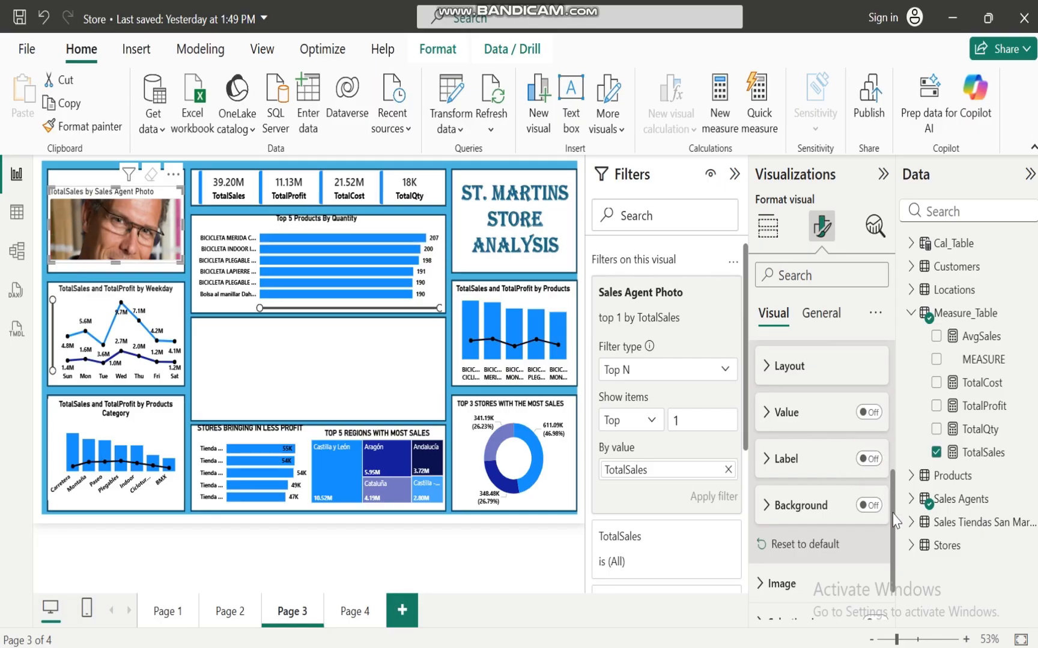
scroll(894, 511, "up", 3)
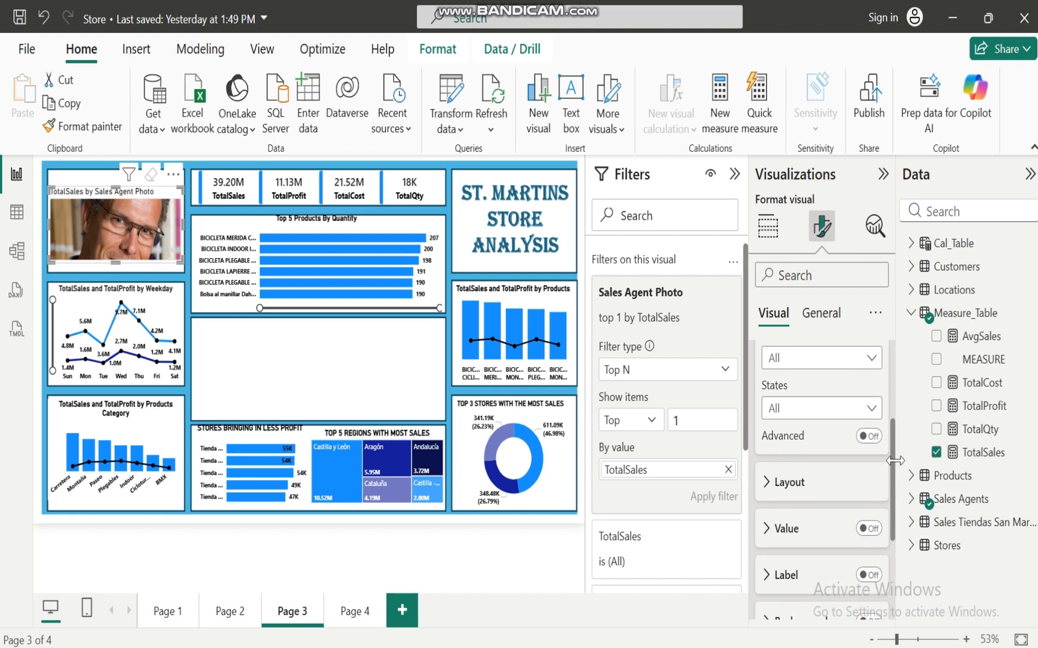
scroll(893, 421, "up", 2)
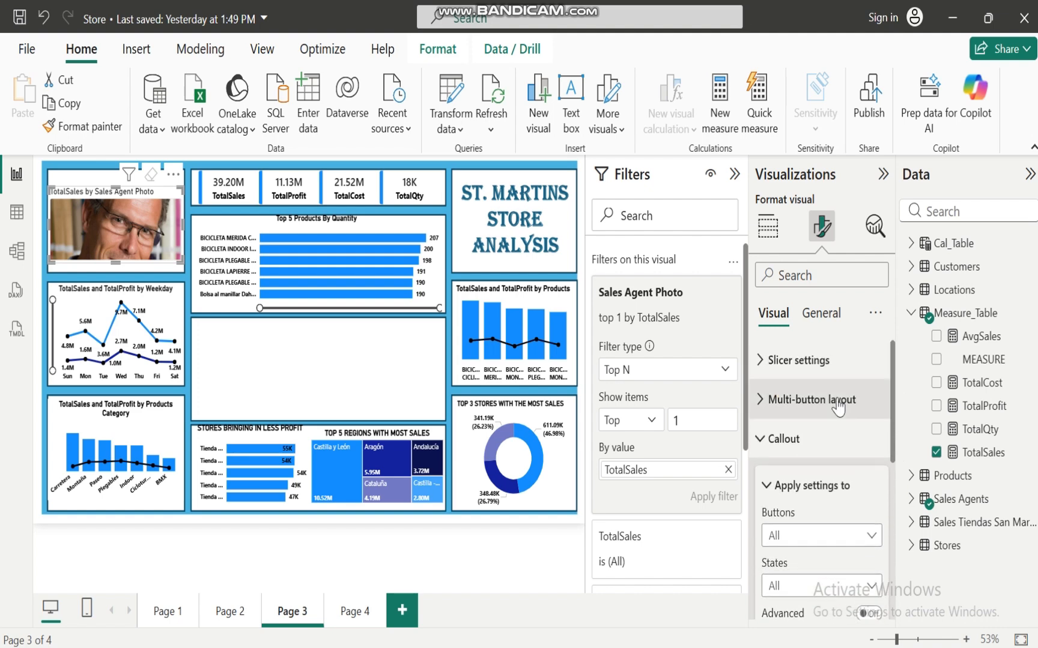
left_click(764, 434)
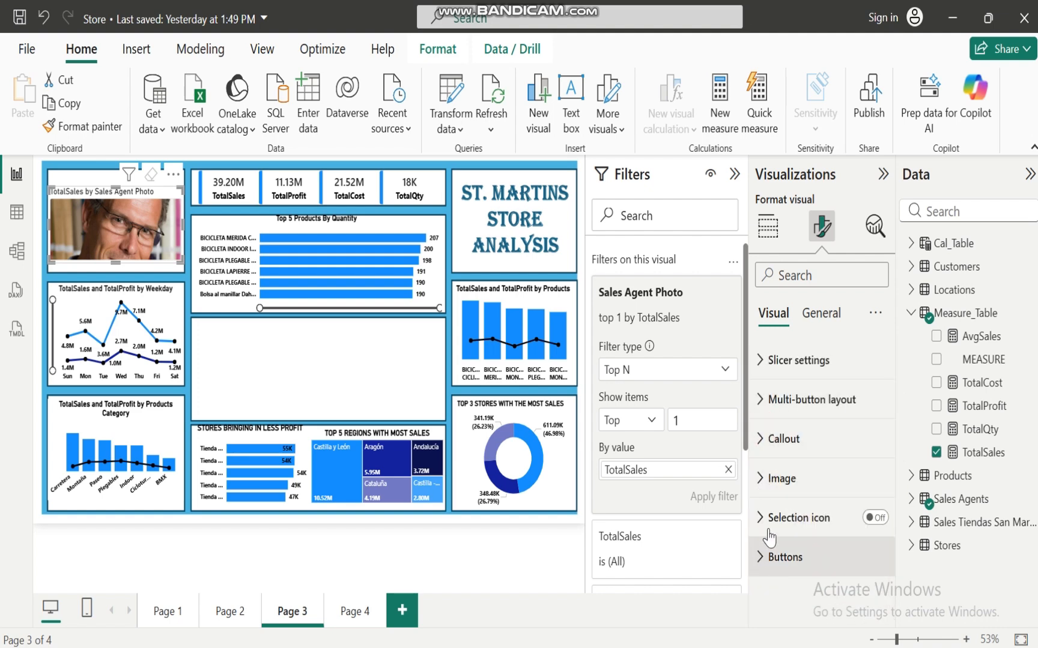
Step: Turn off the background and border of the agent photo slicer's buttons
left_click(759, 556)
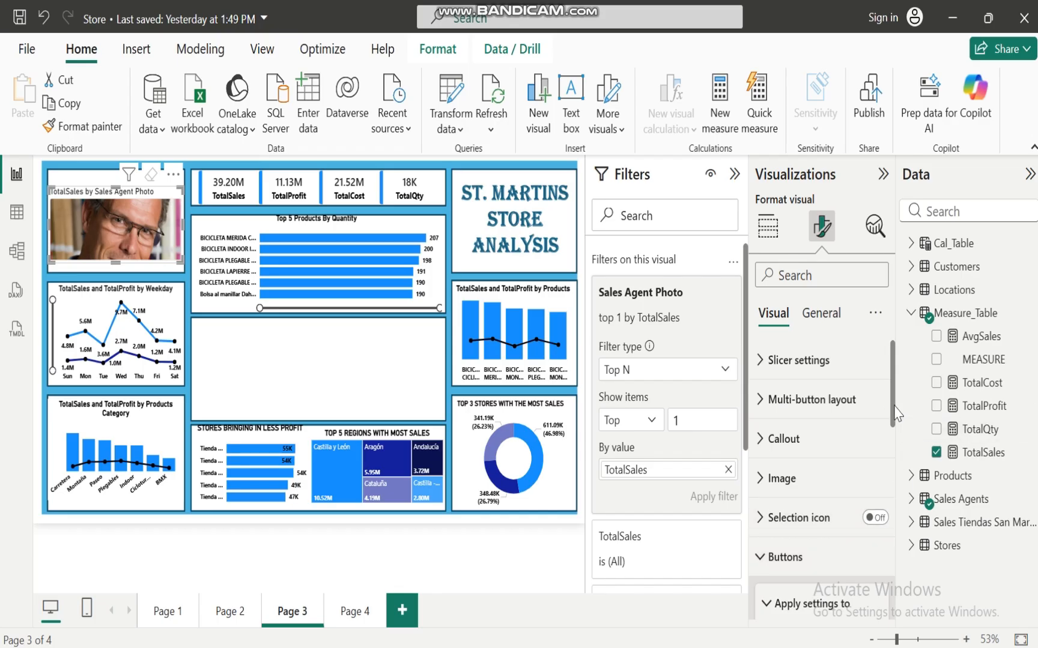
left_click_drag(895, 408, 892, 569)
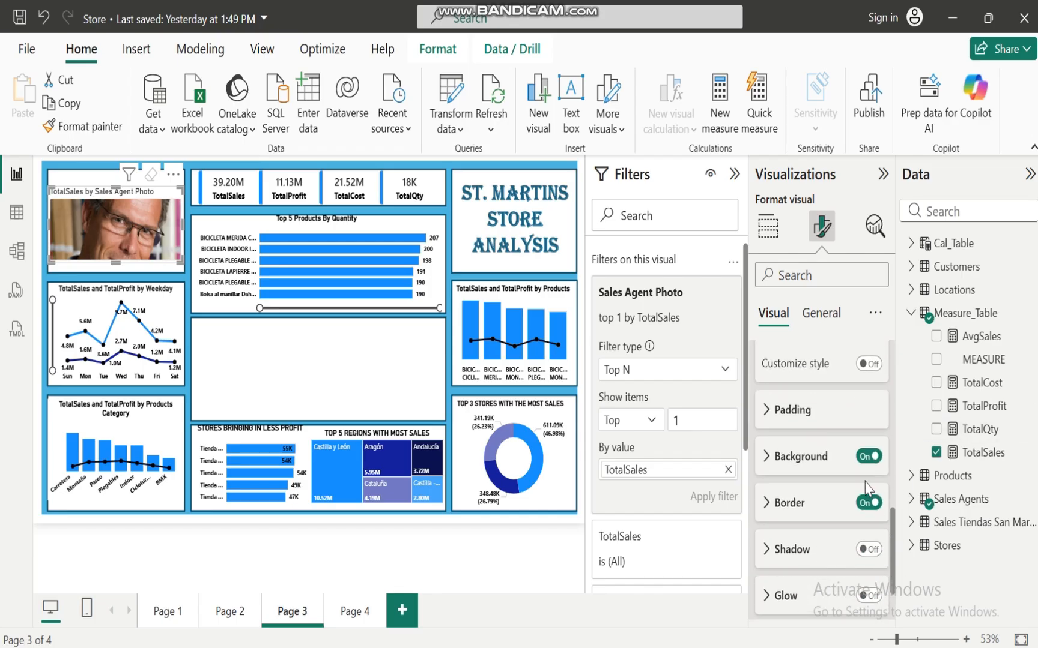
left_click(869, 457)
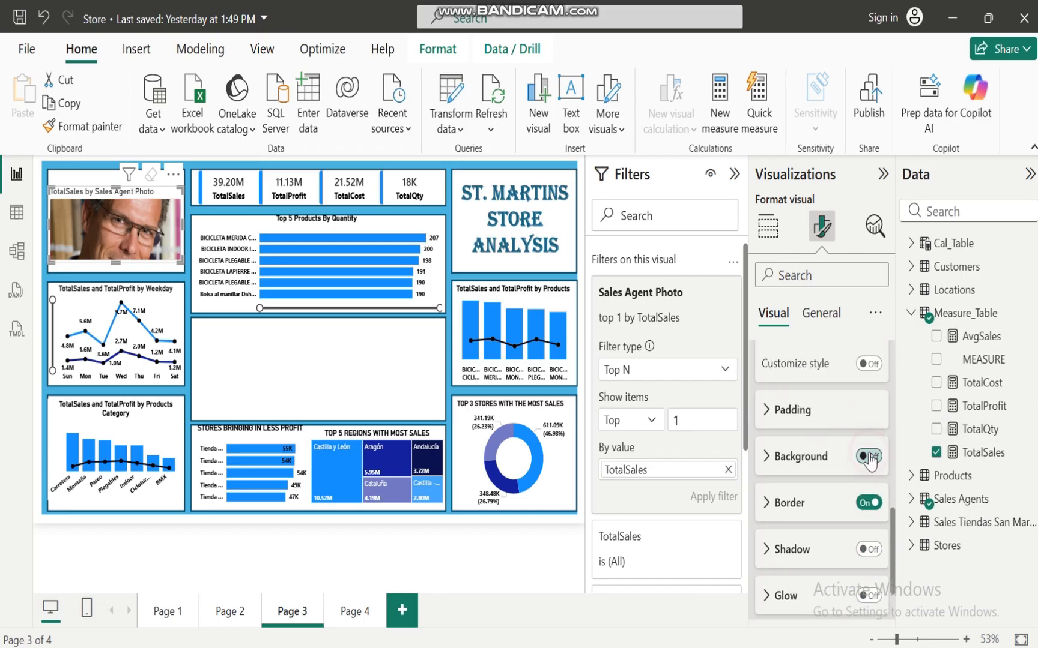
left_click(869, 505)
left_click_drag(892, 560, 880, 447)
scroll(880, 447, "up", 3)
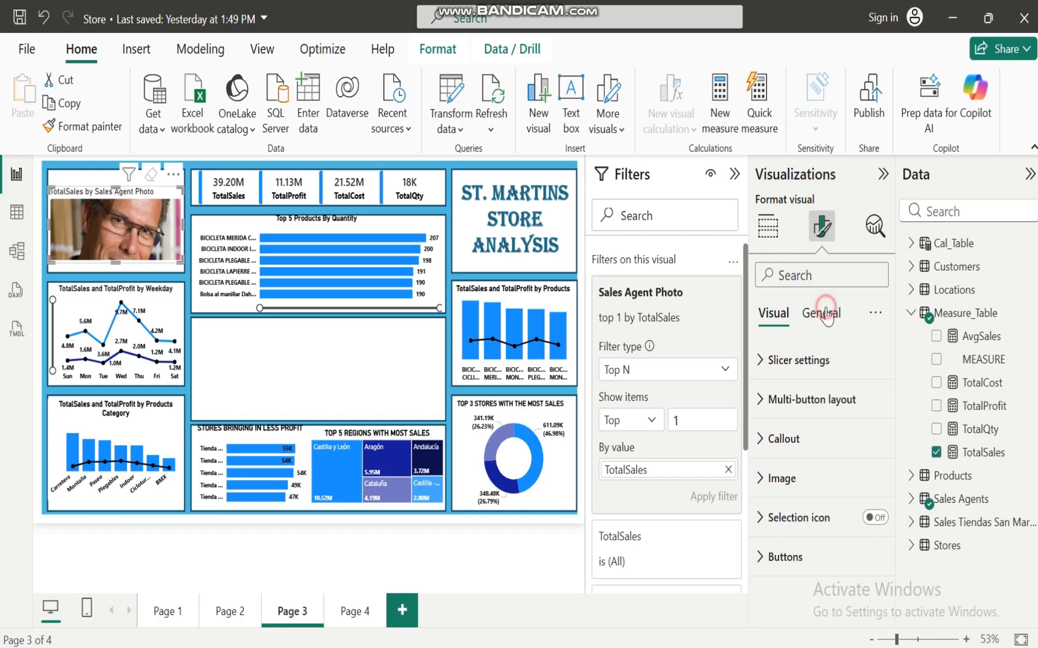
Step: Change the agent photo slicer's title to "BEST SELLING AGENT"
left_click(825, 314)
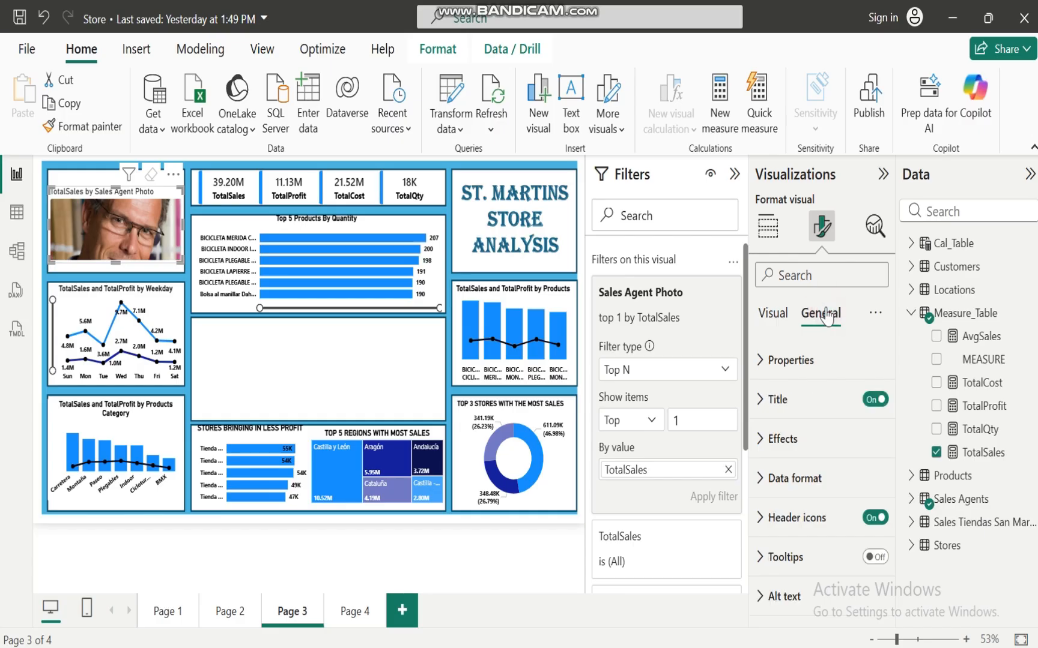
left_click(759, 401)
left_click_drag(770, 496, 874, 507)
type("T SE")
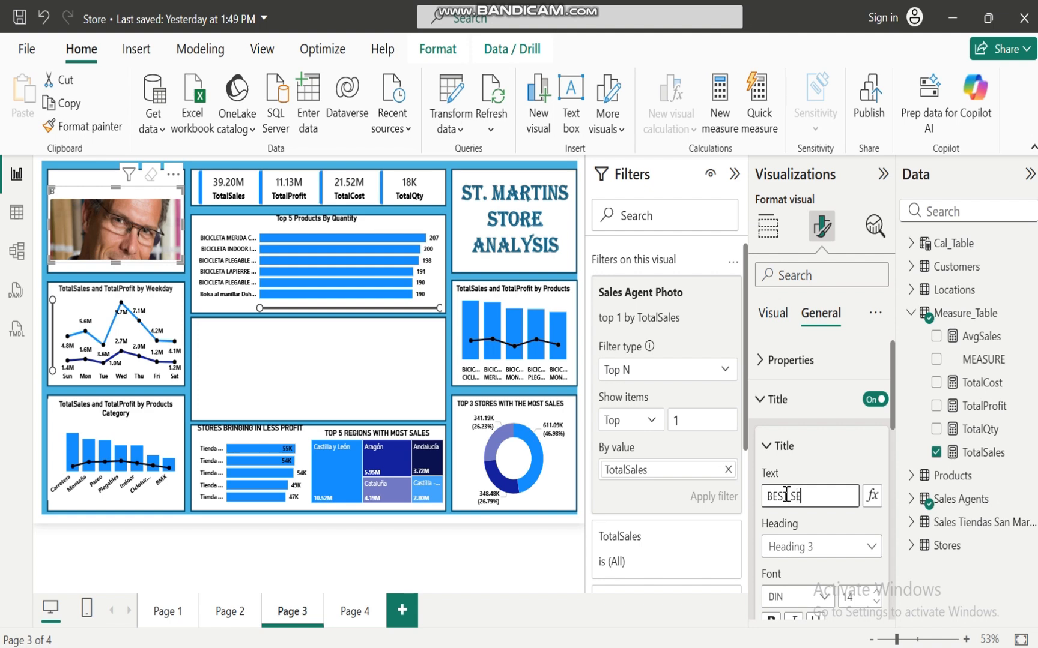
type("ST SELLING A")
type("GENT")
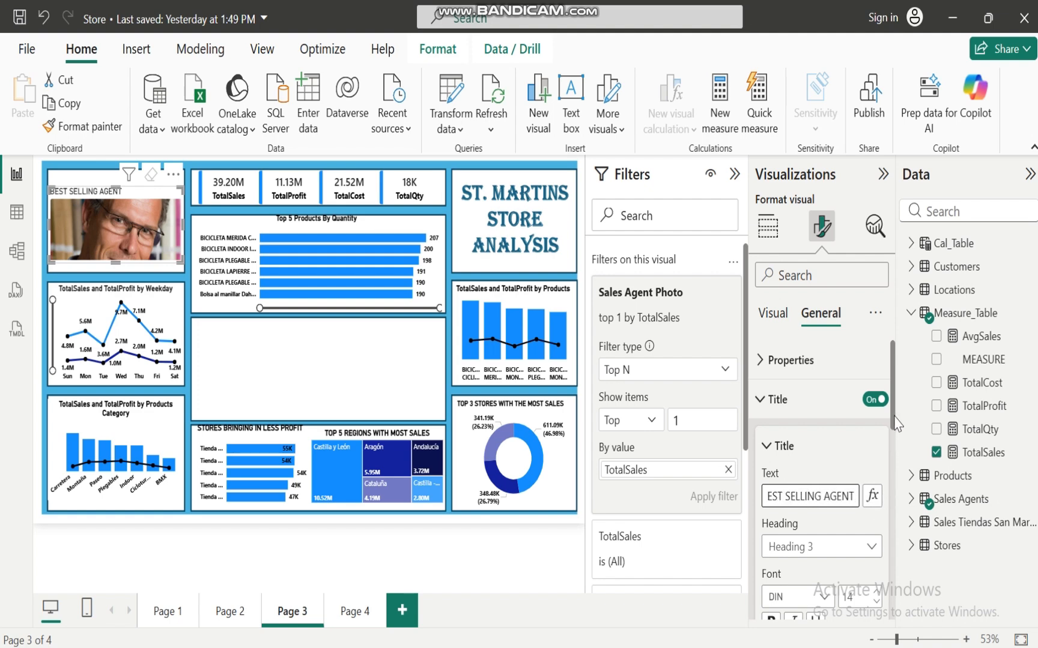
Step: Format the agent photo slicer's title as 12 pt bold black text with centred horizontal alignment
left_click_drag(892, 402, 893, 459)
left_click(878, 448)
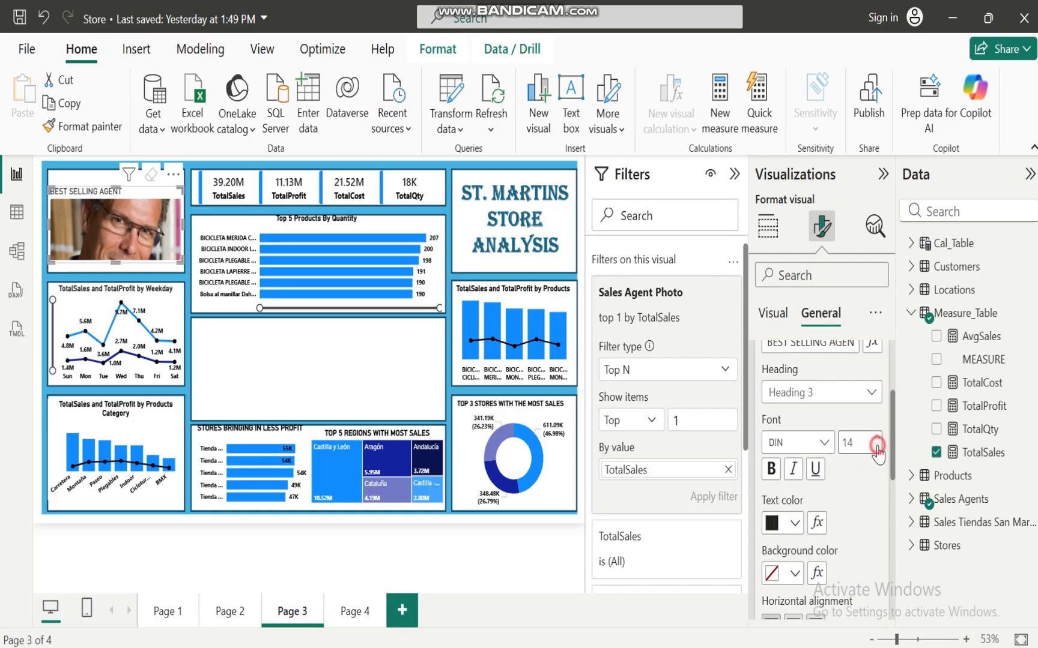
left_click(878, 448)
left_click(771, 469)
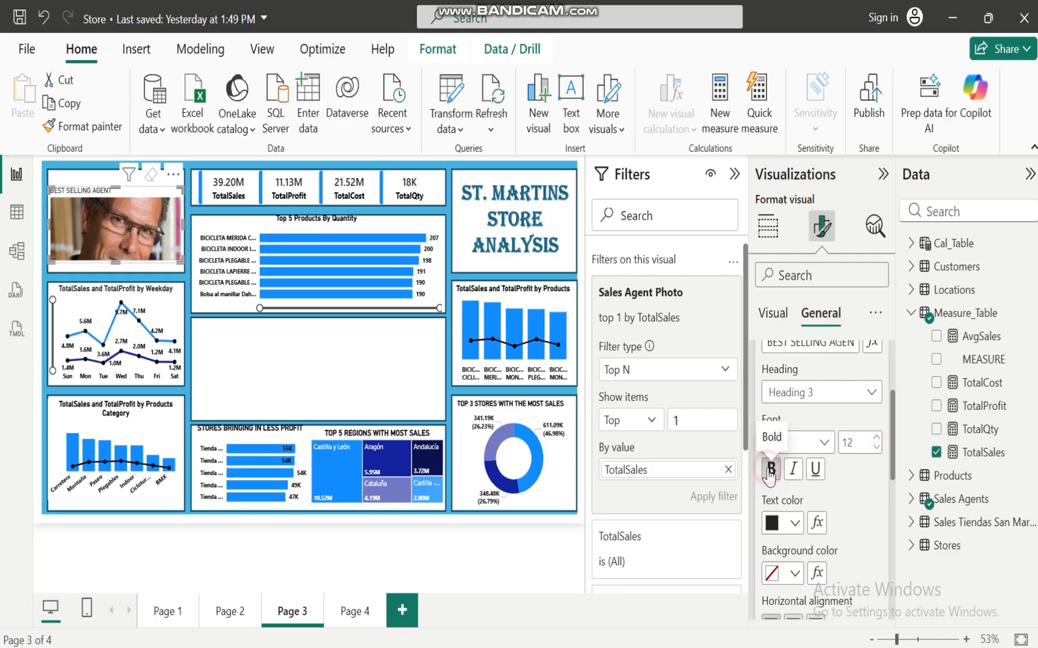
left_click(795, 523)
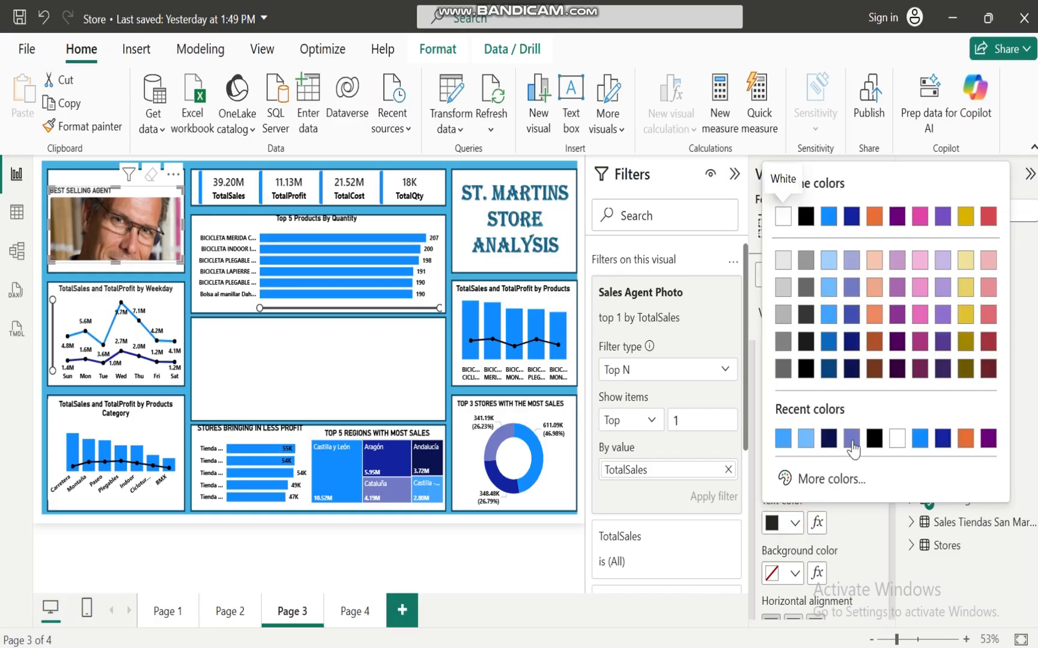
left_click(874, 440)
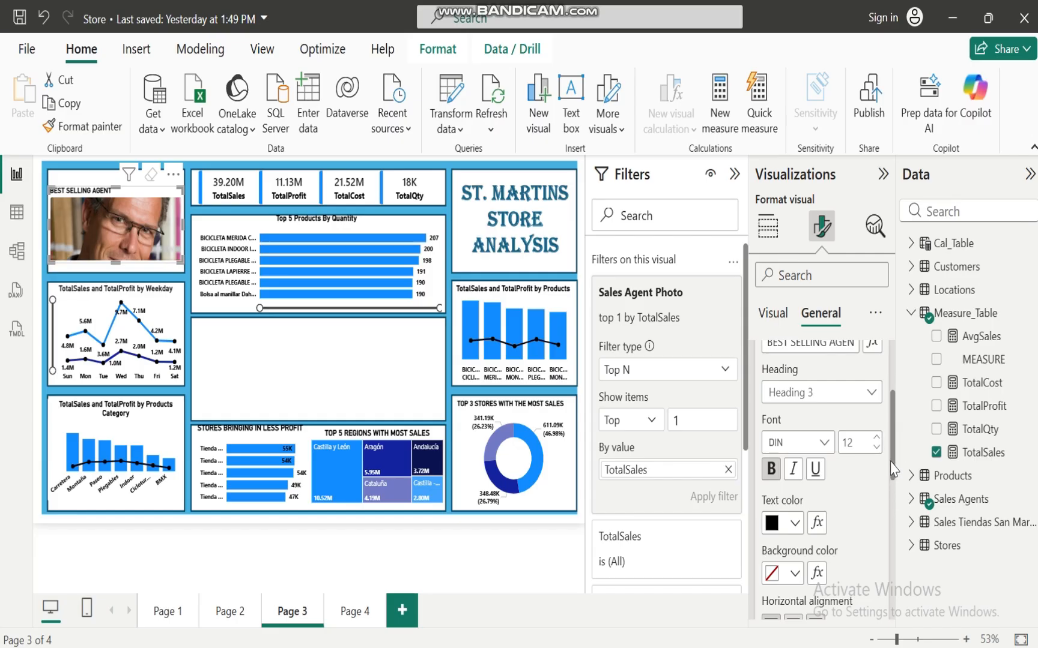
left_click_drag(894, 465, 895, 509)
left_click(793, 504)
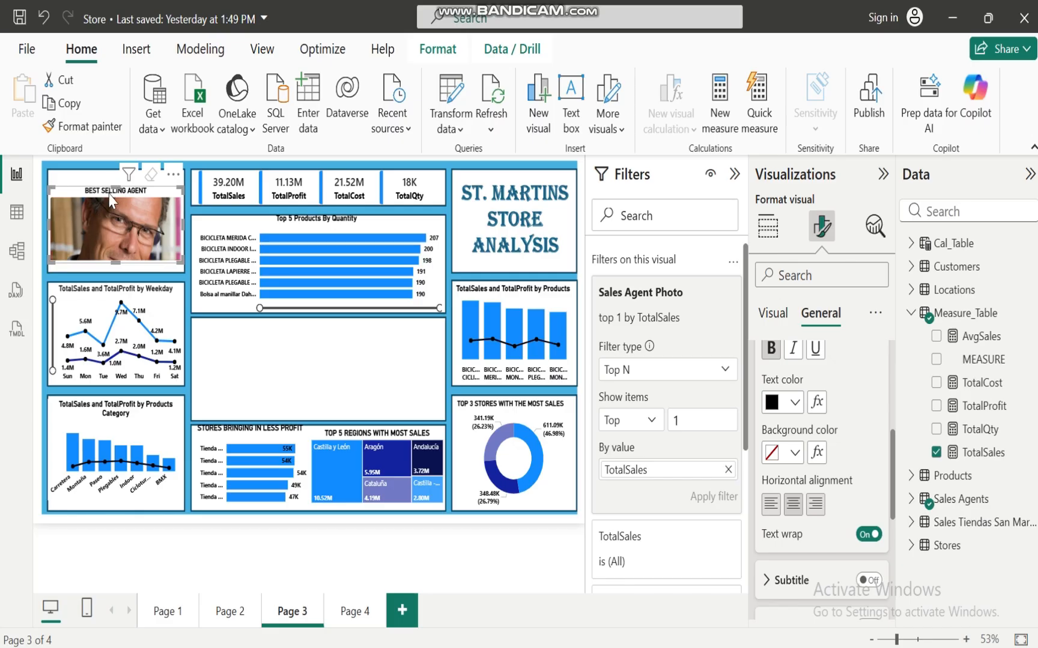
Step: Enlarge the agent photo slicer to fill its frame above the weekday chart and turn off the visual's background
left_click_drag(115, 191, 116, 175)
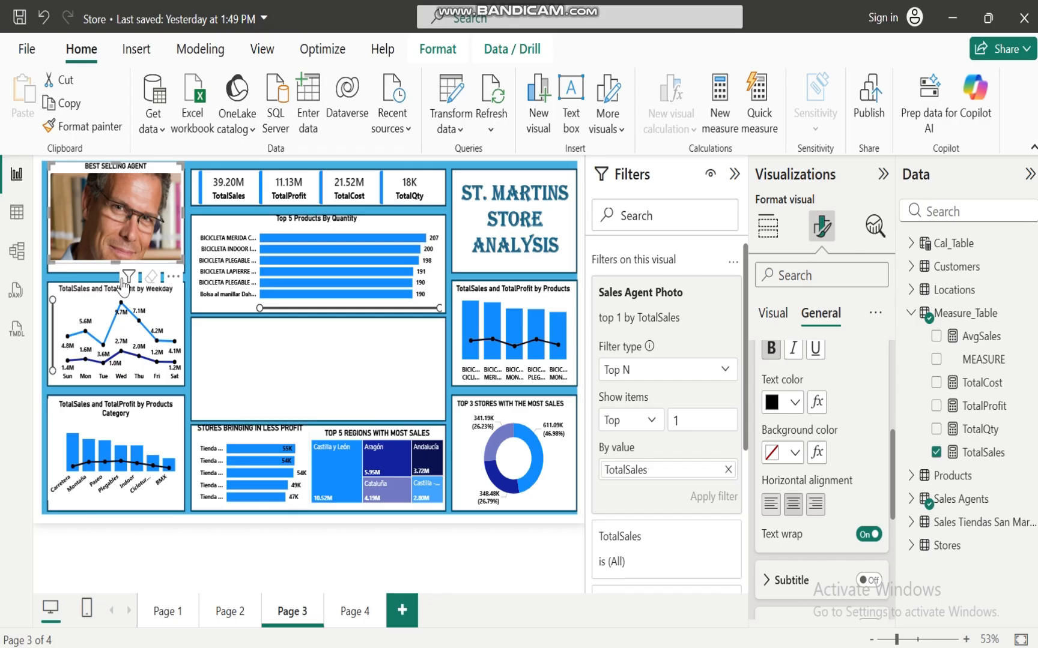
left_click_drag(113, 263, 113, 272)
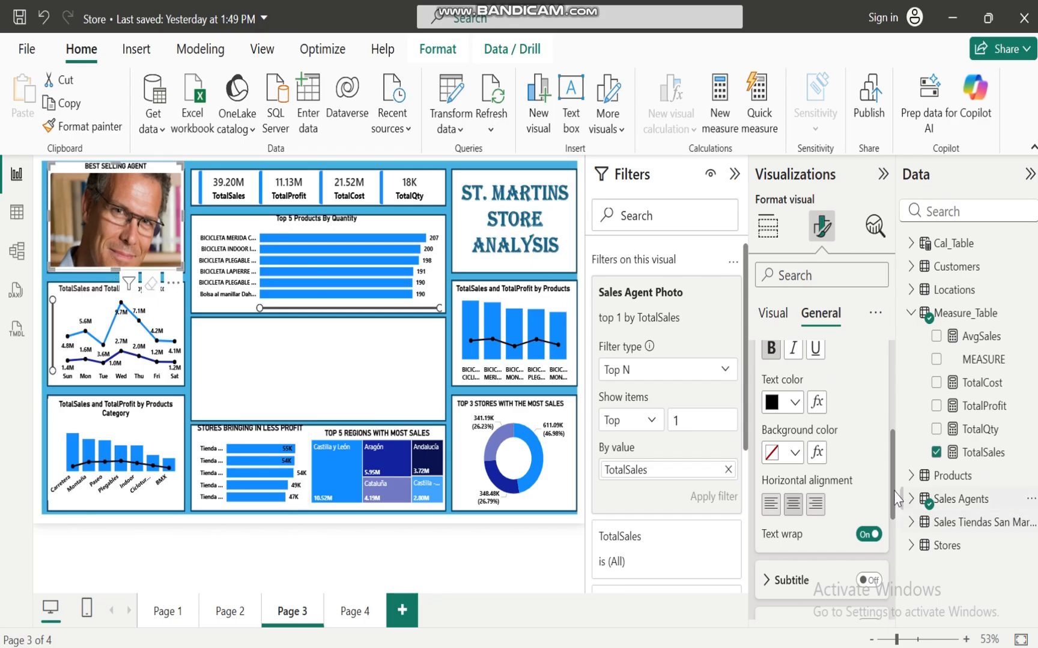
left_click_drag(893, 488, 891, 393)
scroll(769, 400, "up", 1)
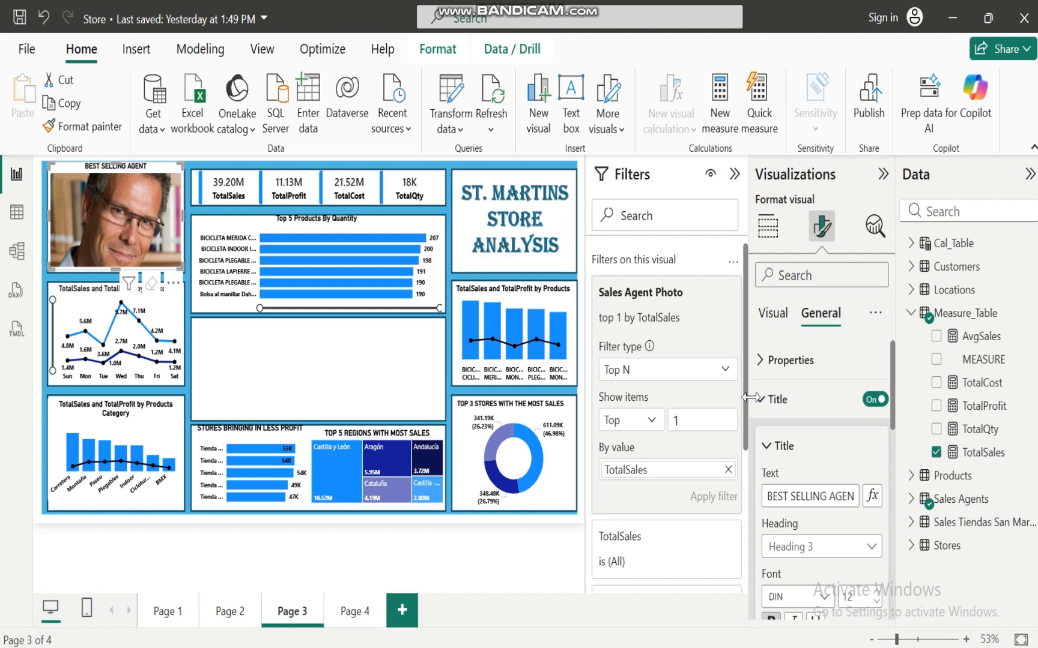
left_click(770, 400)
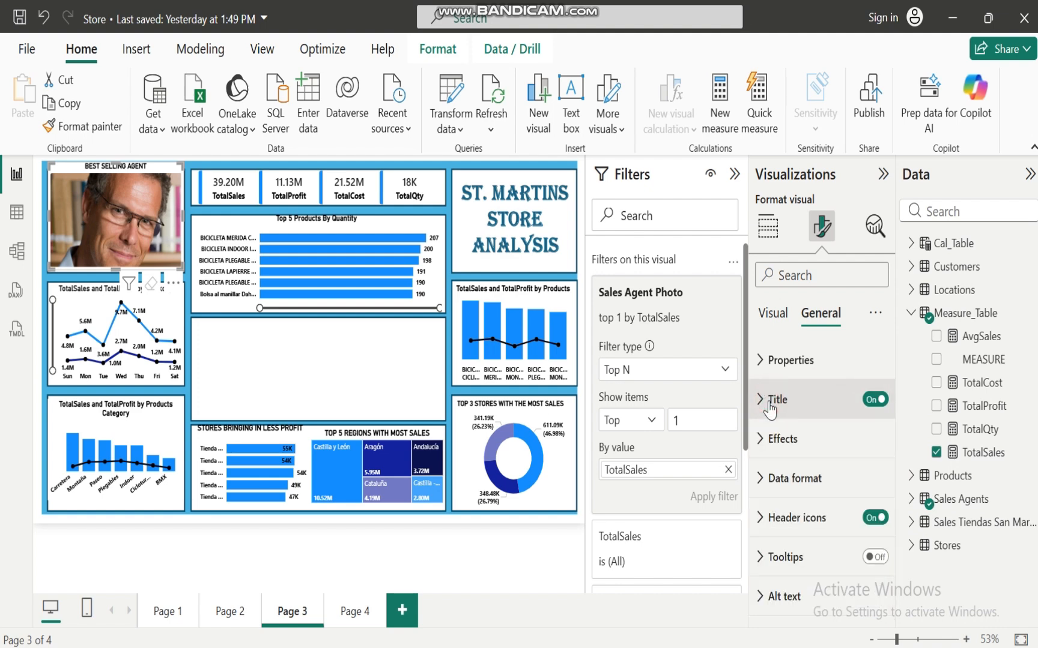
left_click(759, 441)
left_click(870, 485)
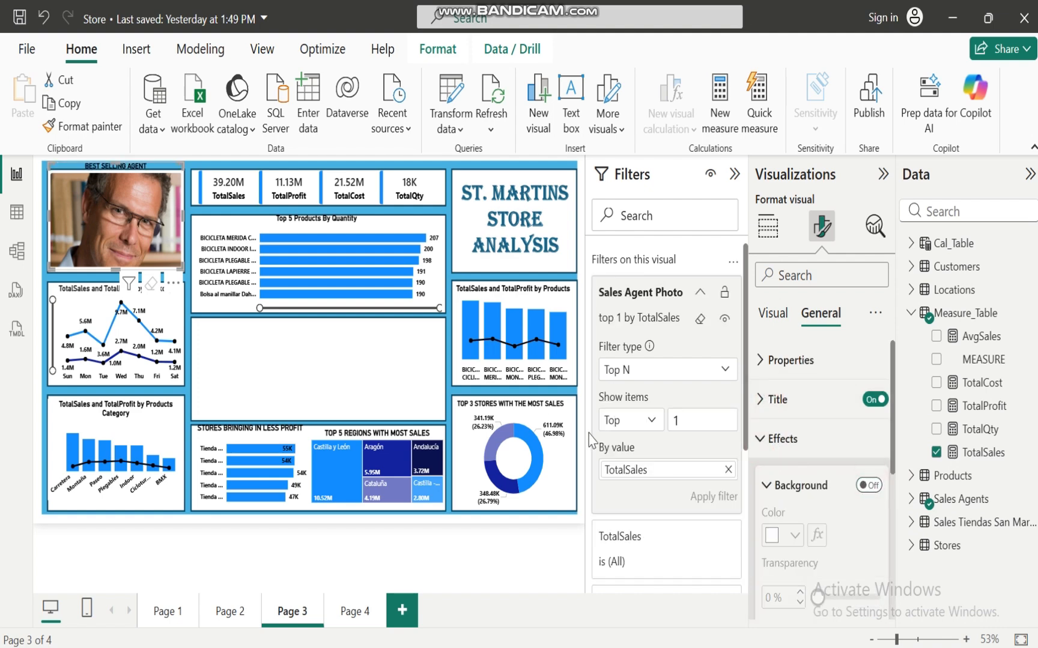
left_click(276, 555)
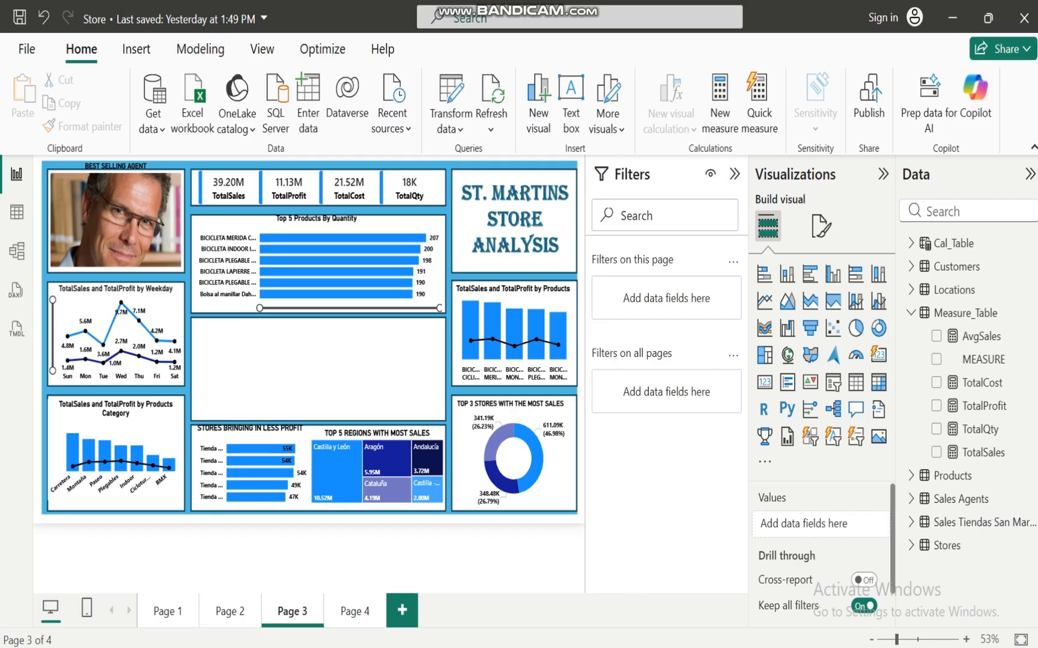
Step: Switch to the PowerPoint presentation and review which analytical questions for management the report pages still have to answer
mouse_move(717, 645)
left_click(805, 586)
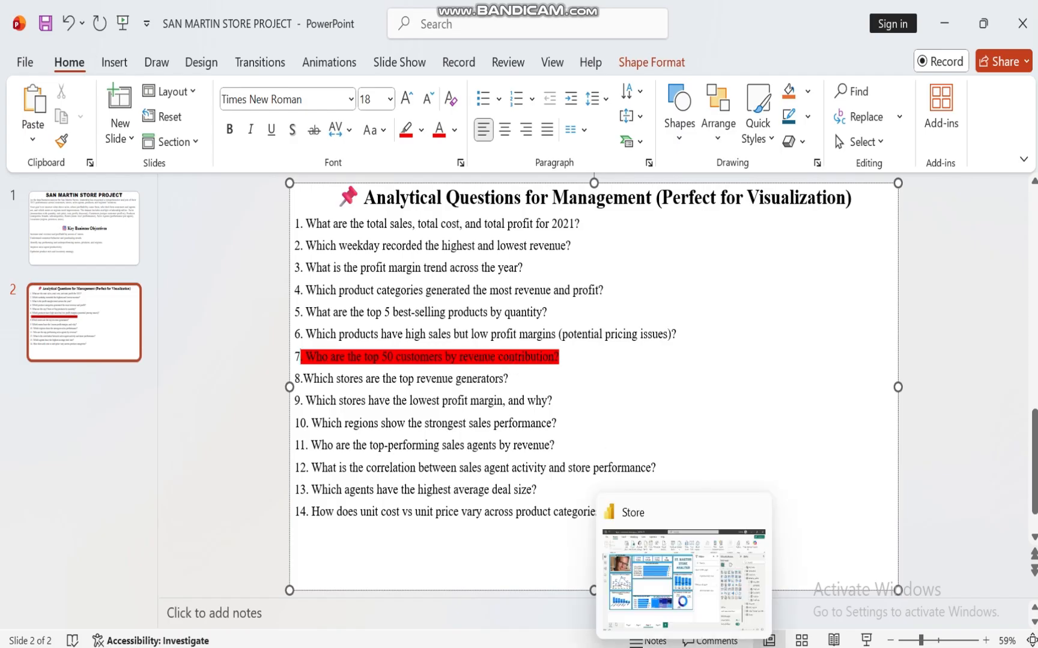
left_click(712, 561)
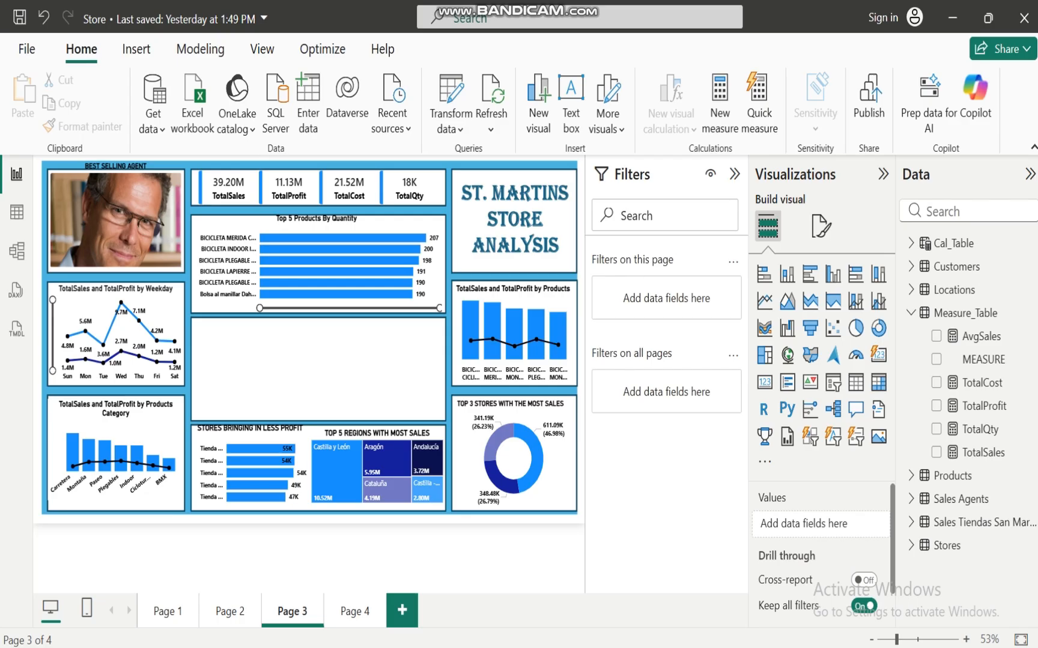
left_click(353, 612)
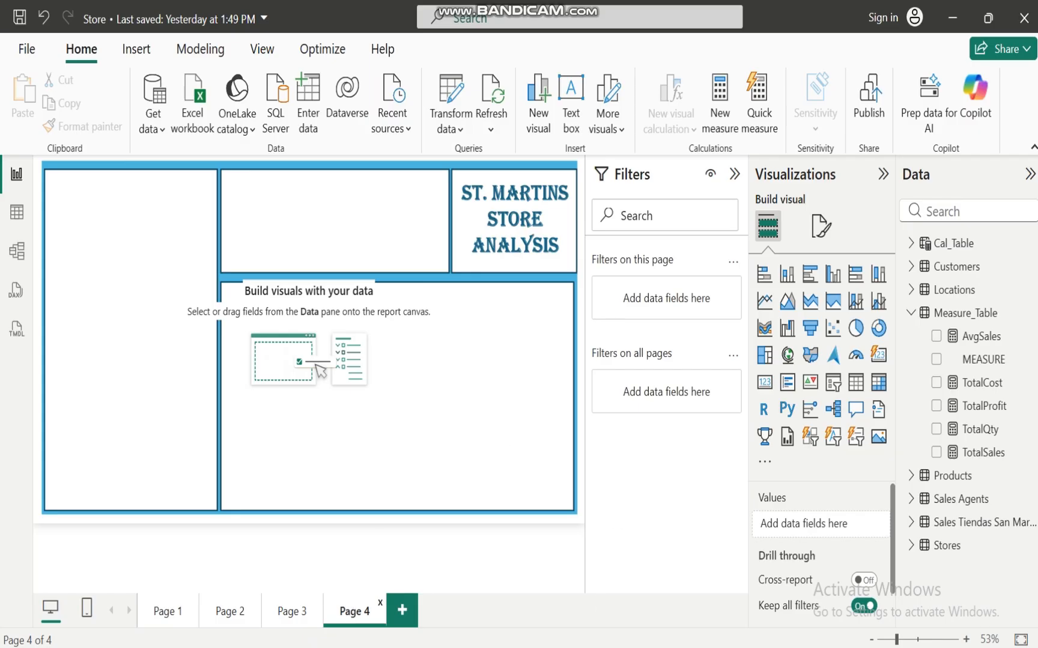
left_click(545, 647)
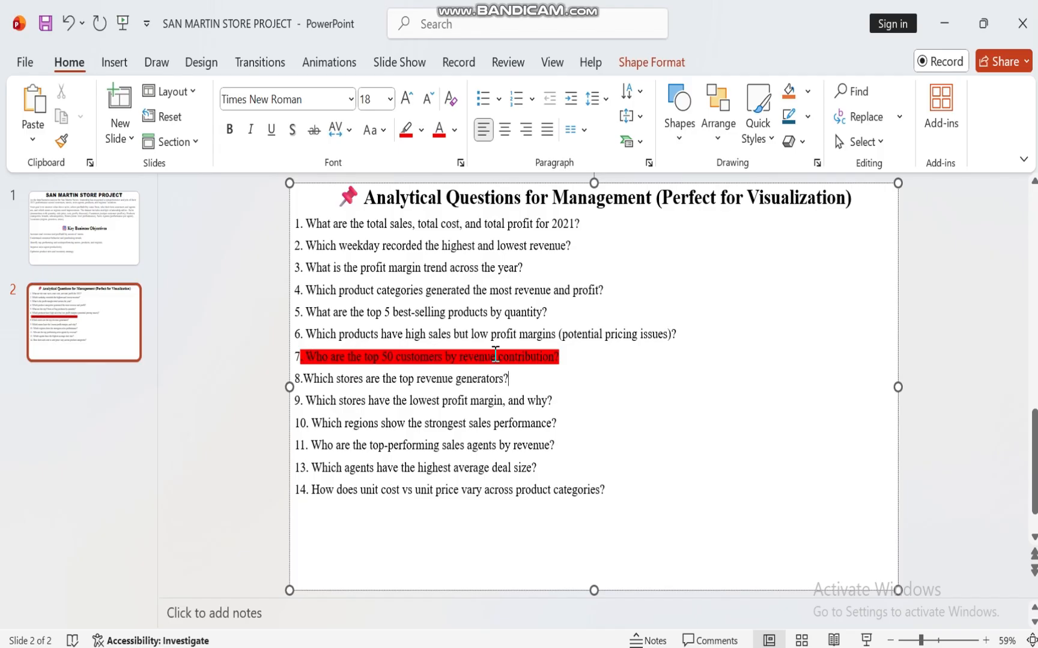
key("alt+Tab")
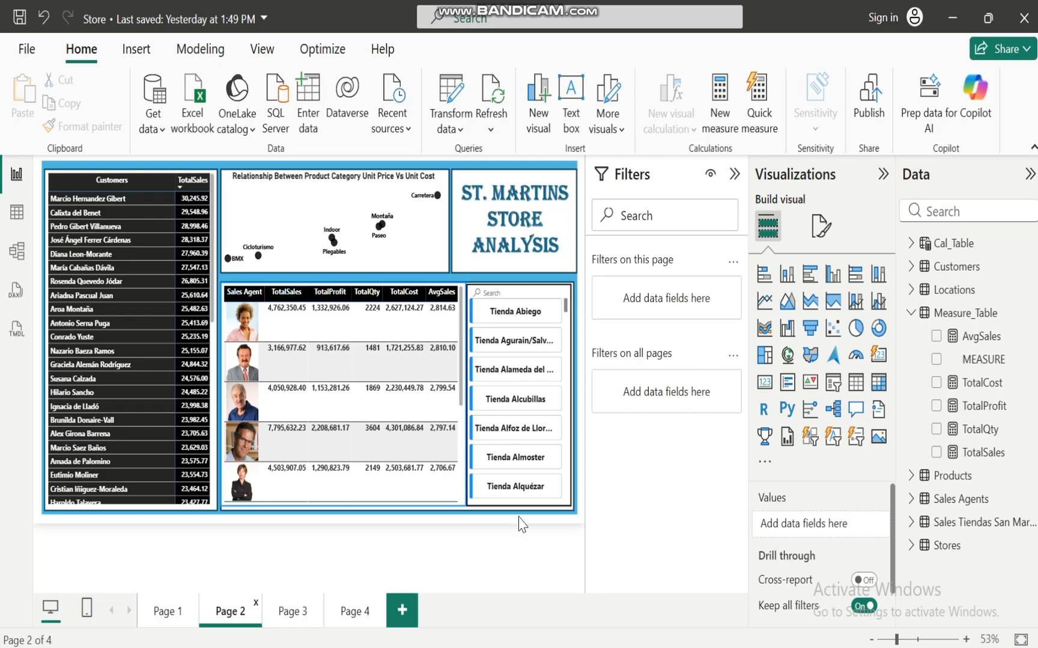
Step: Create a table on Page 4 with the Customers field and the TotalSales measure
left_click(350, 610)
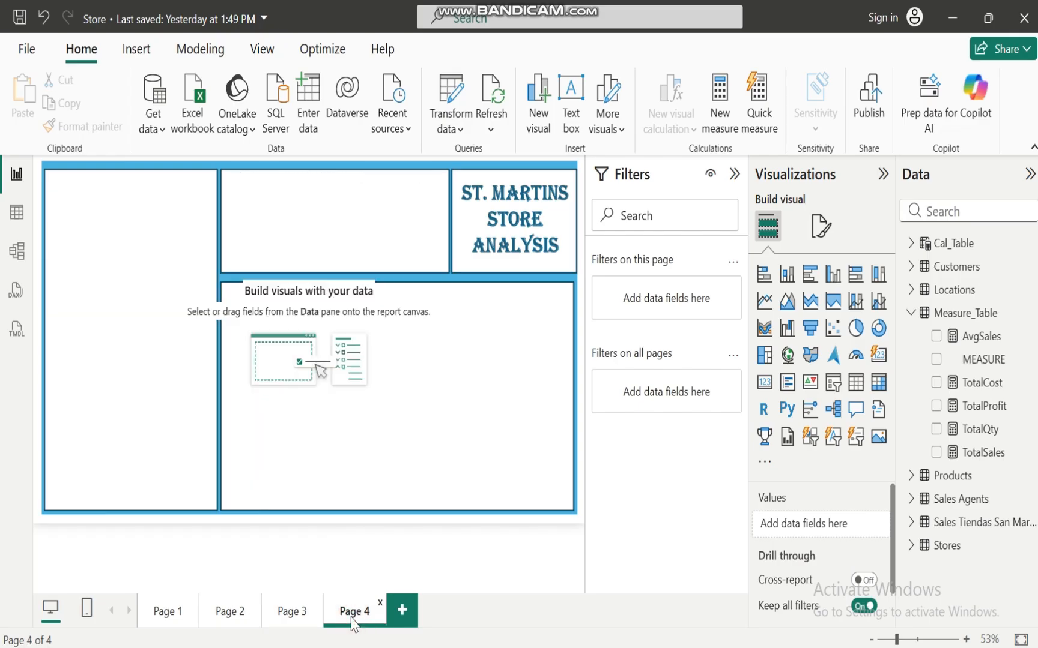
left_click(155, 262)
left_click(913, 313)
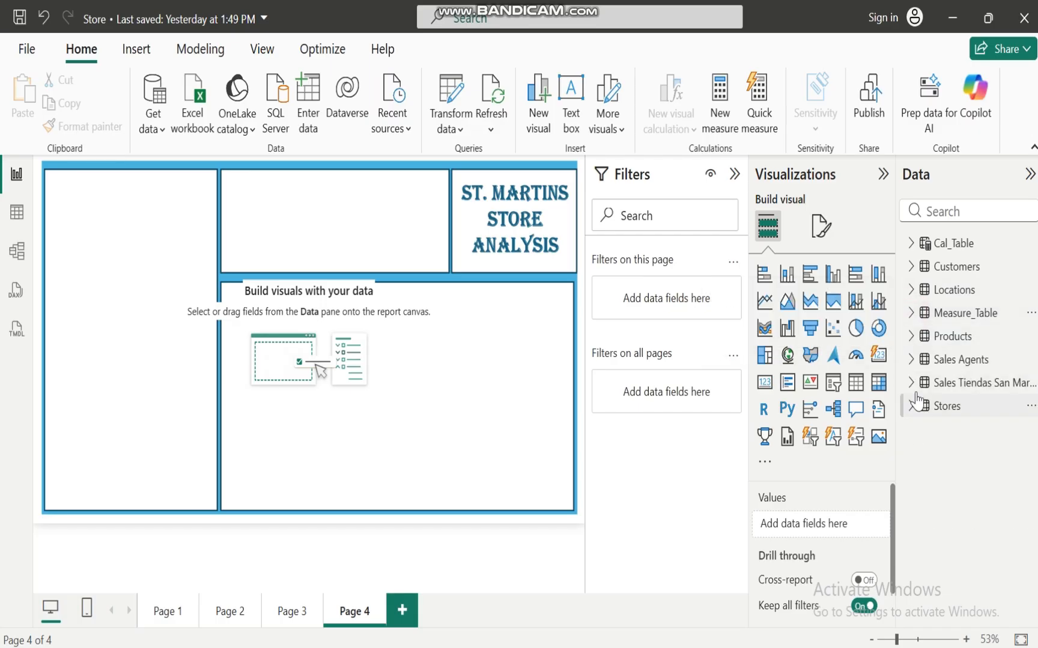
left_click(911, 268)
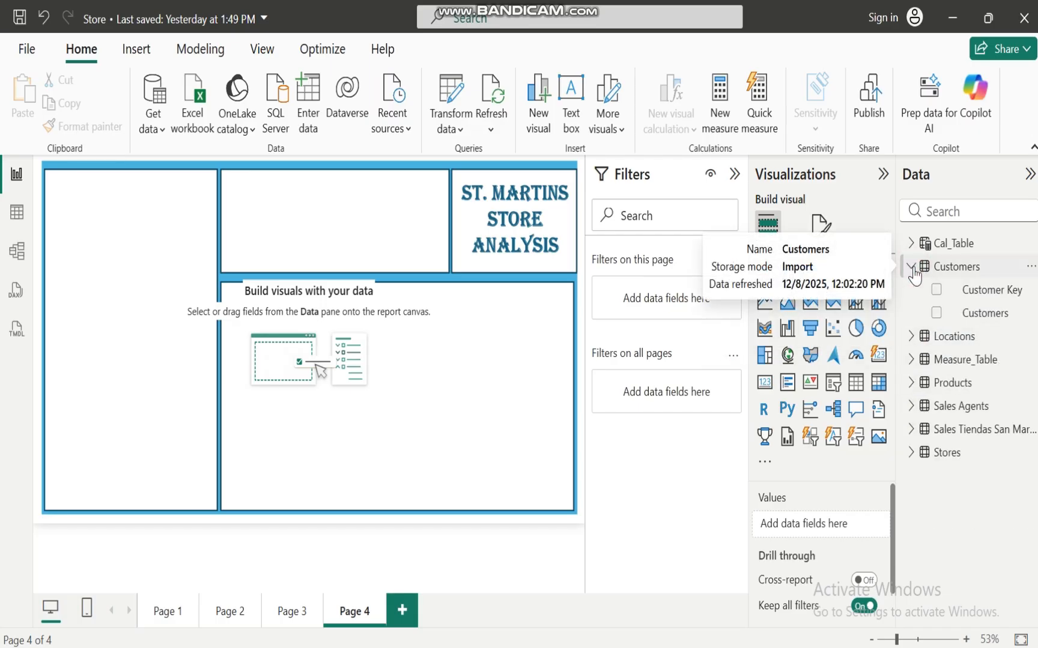
left_click(935, 313)
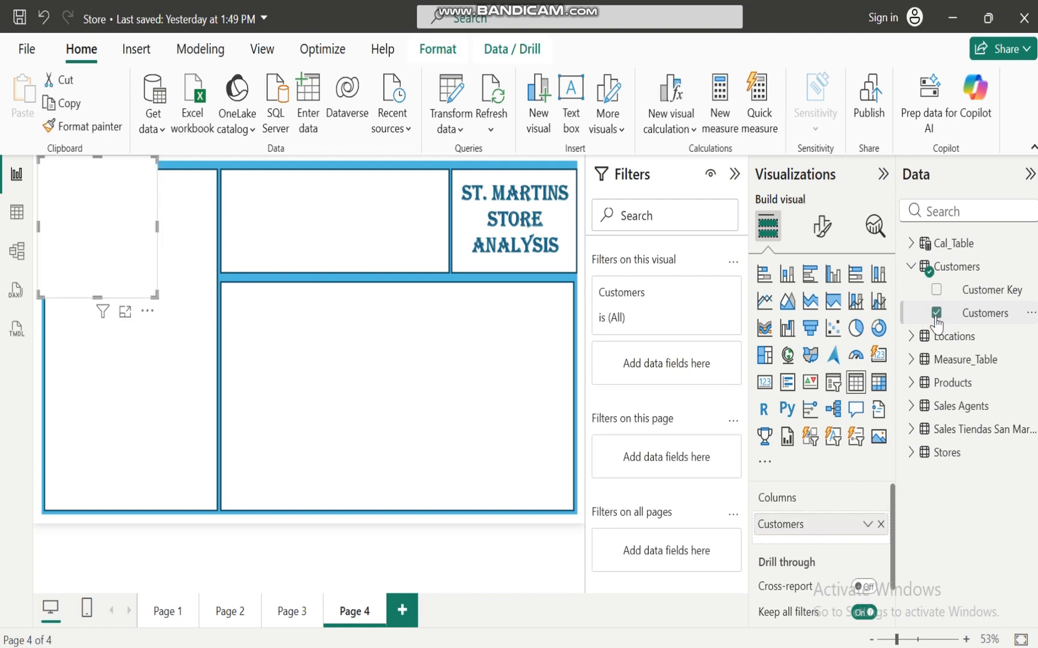
left_click(913, 268)
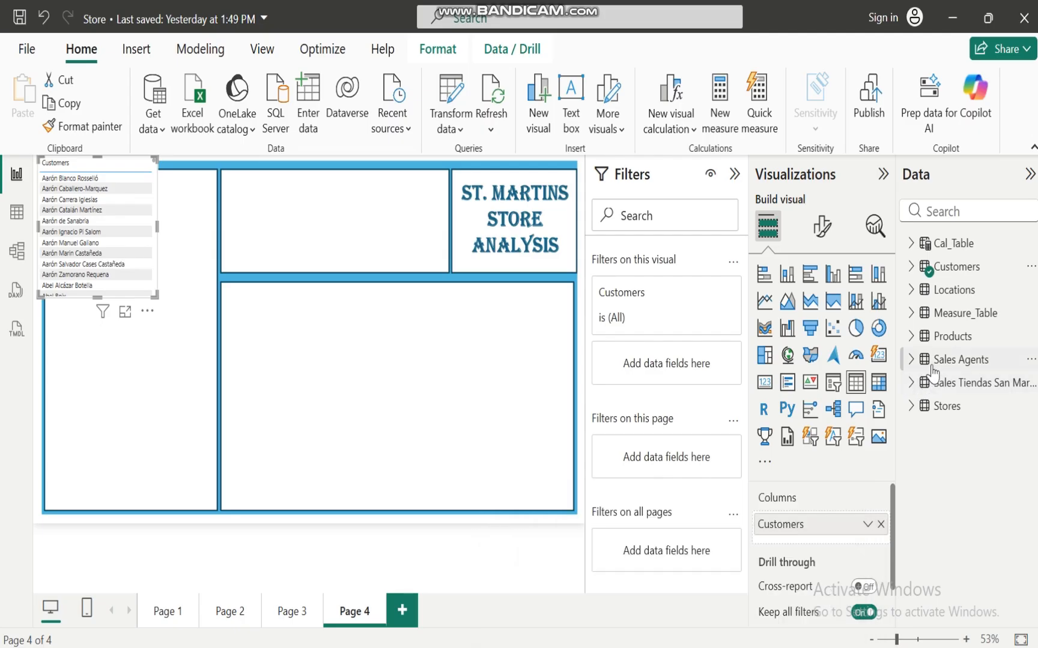
left_click(913, 313)
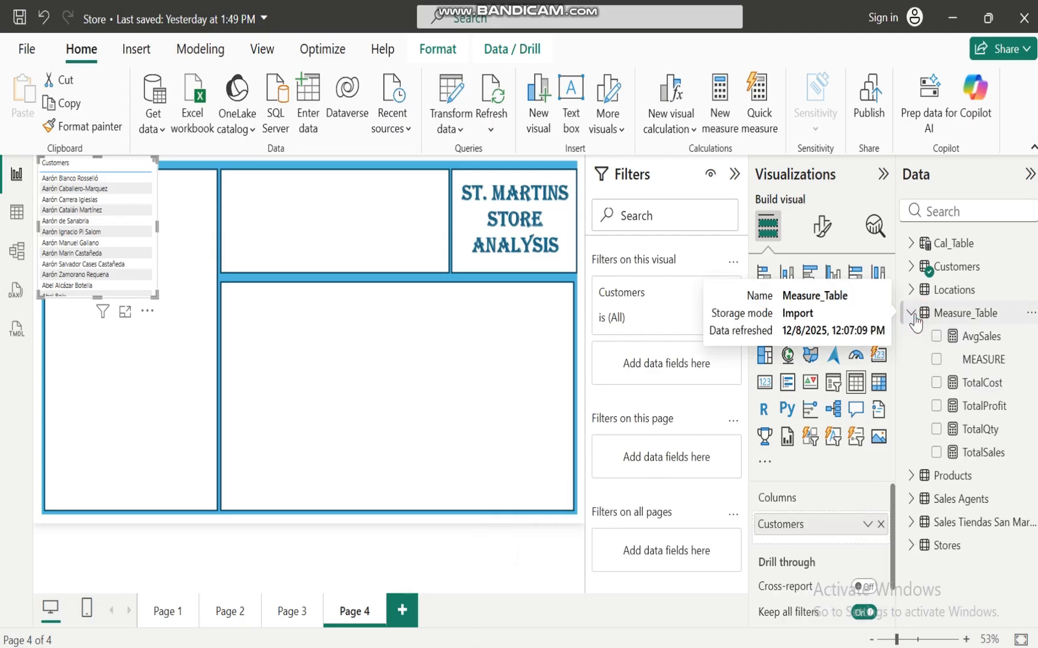
left_click(936, 453)
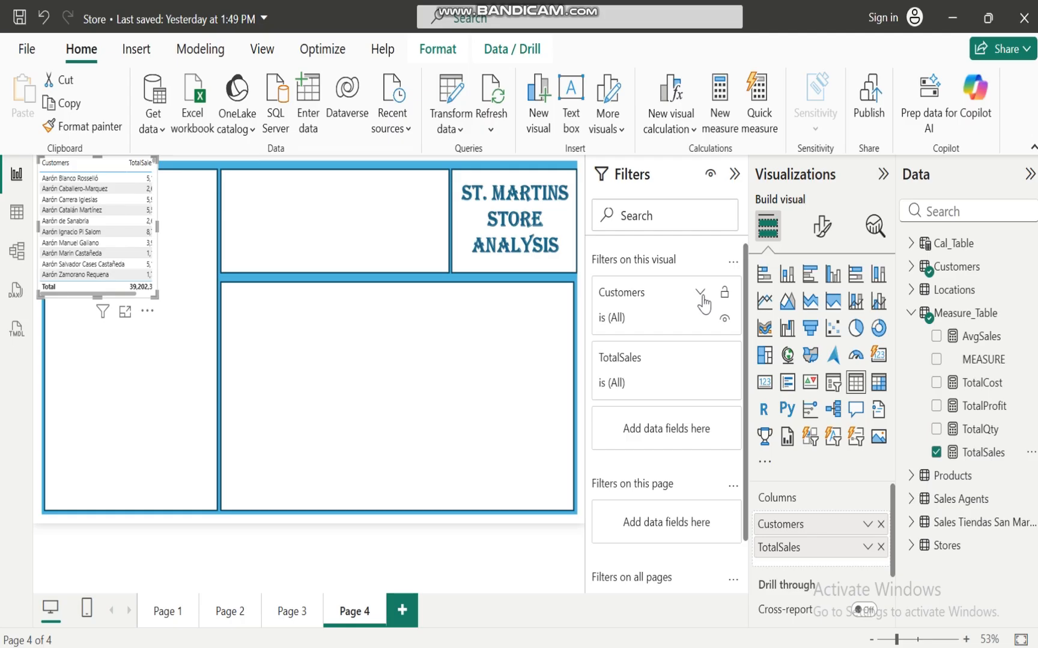
Step: Apply a Top N filter on Customers that shows the top 50 by TotalSales
left_click(700, 293)
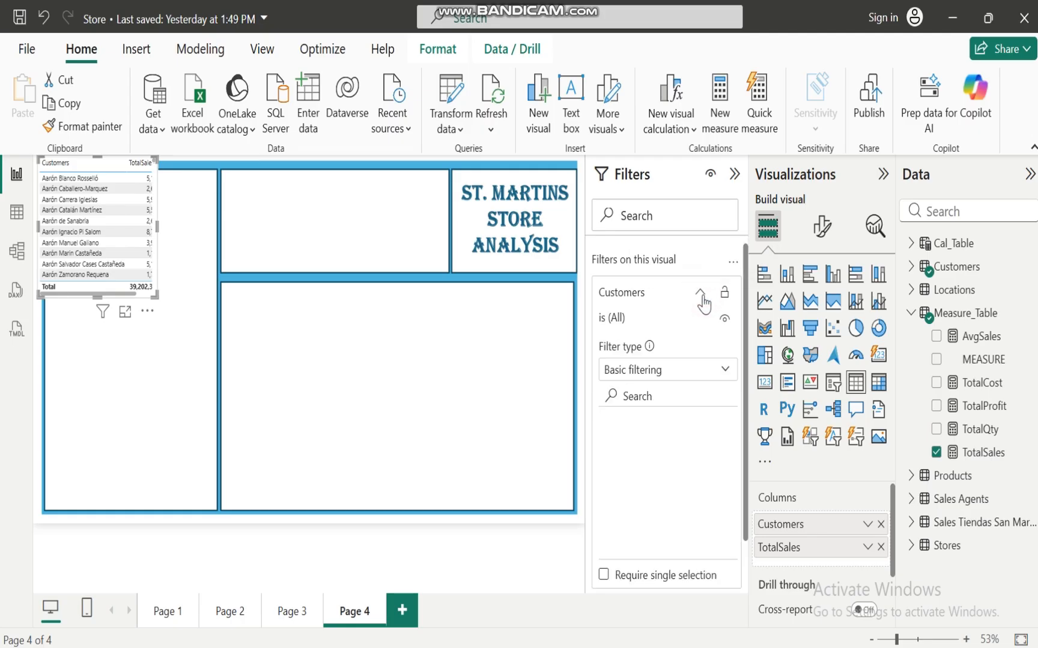
left_click(722, 382)
left_click(621, 442)
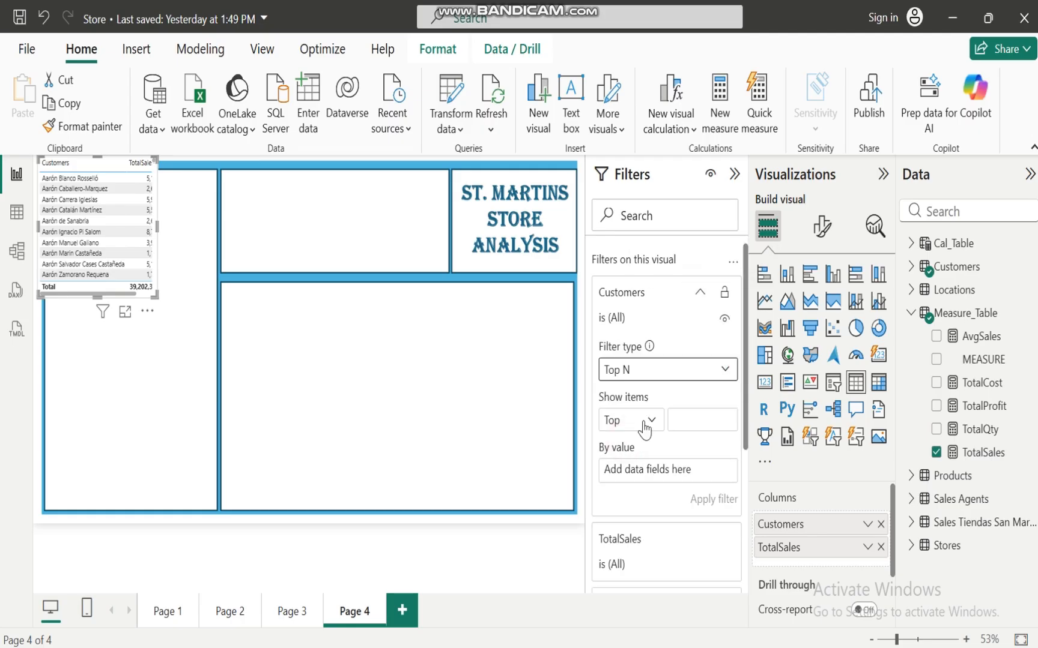
left_click(680, 419)
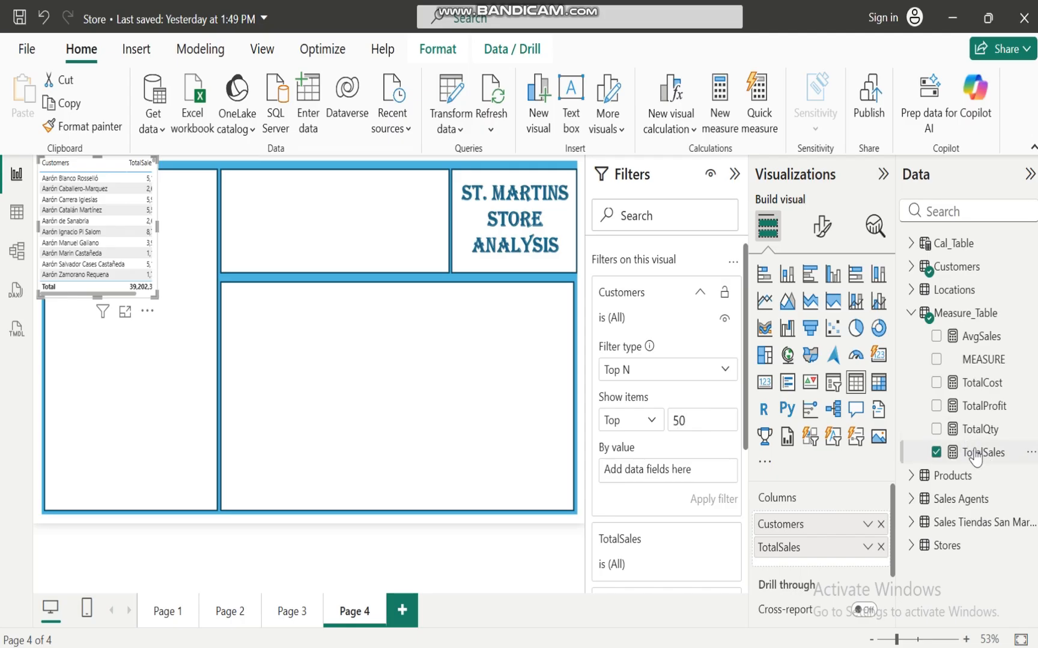
left_click_drag(974, 449, 678, 472)
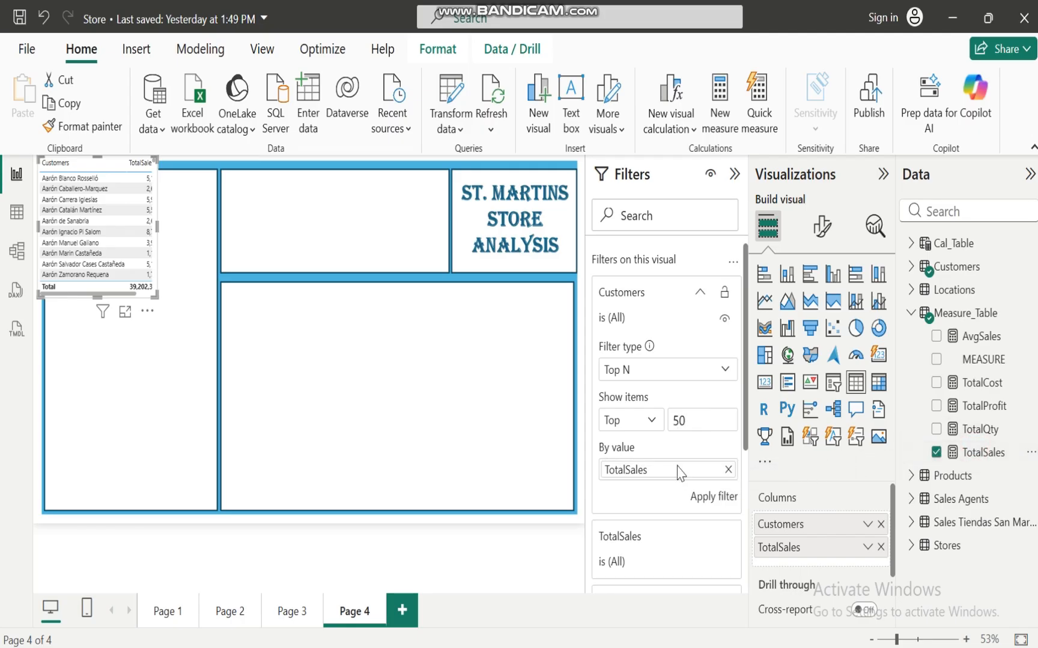
left_click(705, 499)
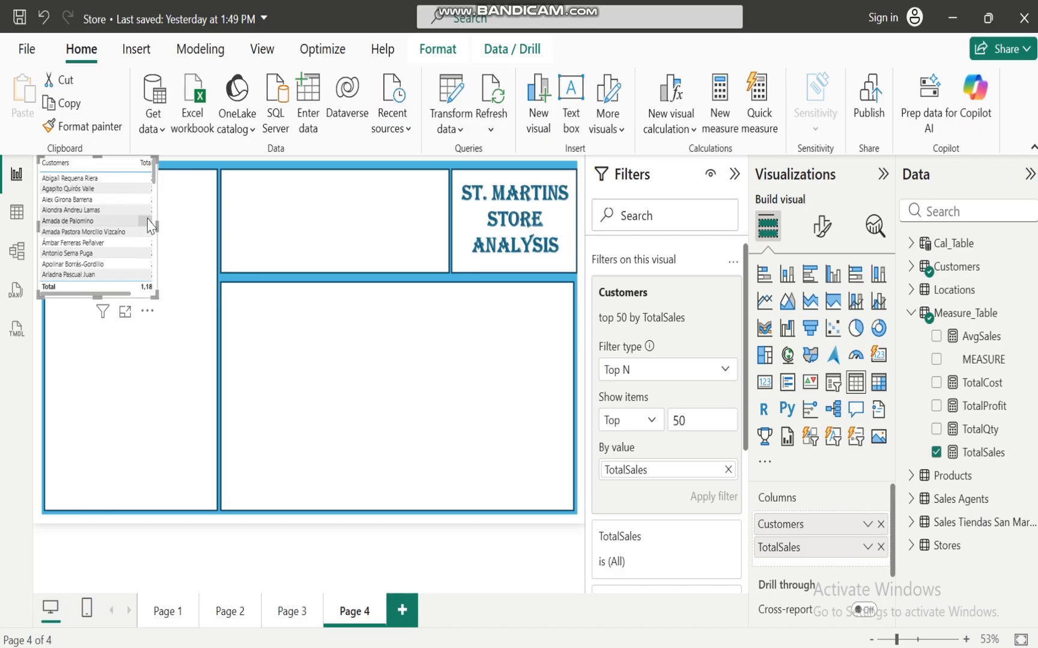
Step: Convert the customer table to a matrix, widened to fit the TotalSales column and placed inside the tall empty frame
left_click(879, 384)
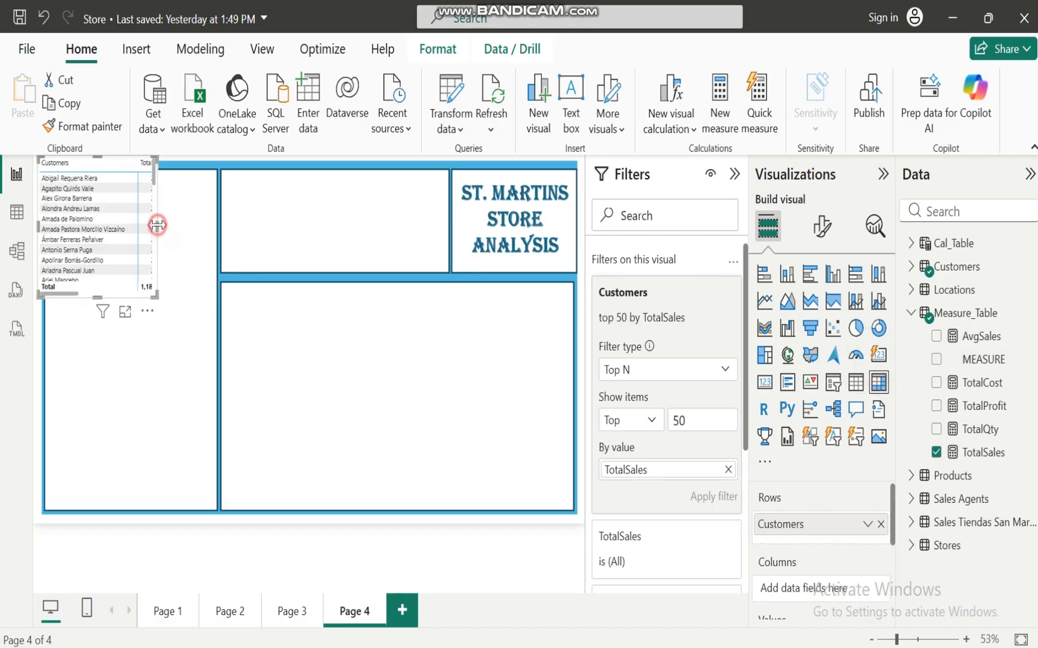
left_click_drag(156, 225, 185, 226)
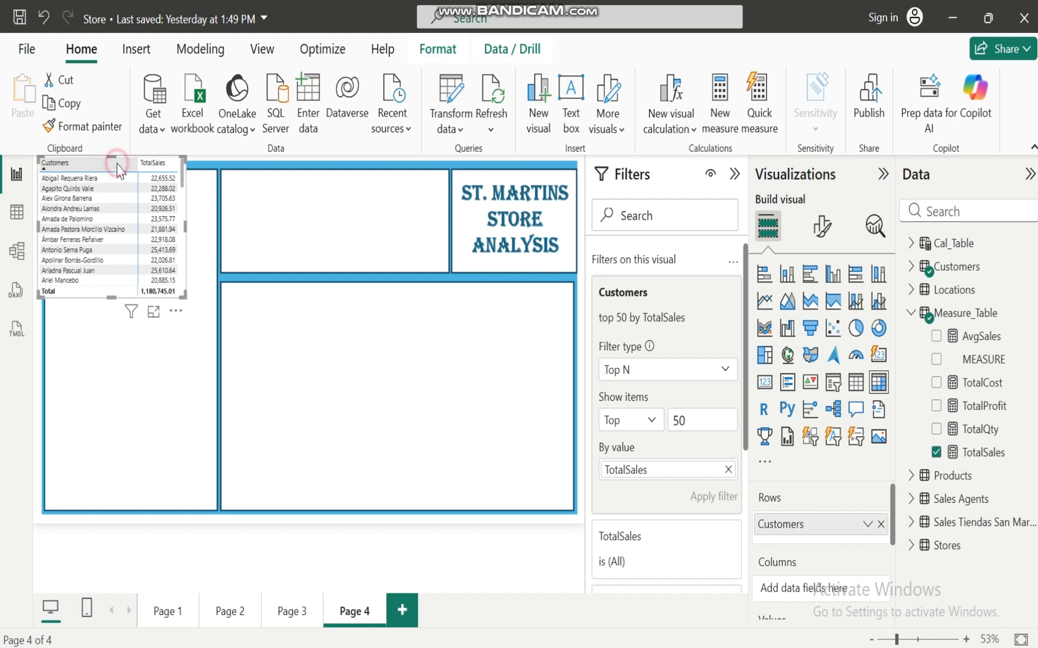
left_click_drag(187, 274, 204, 292)
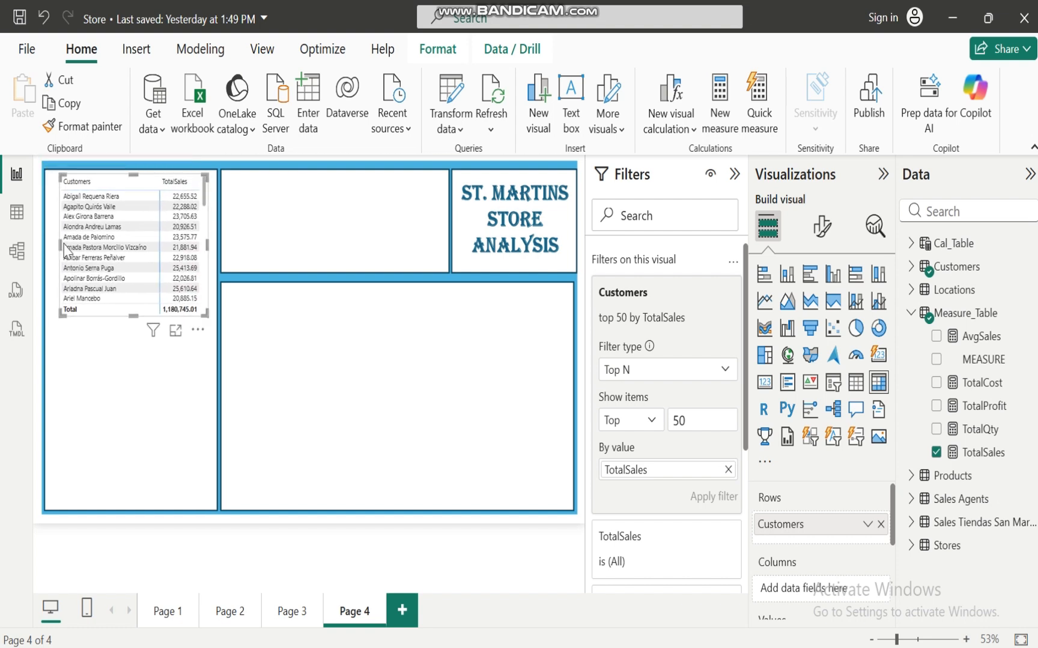
Step: Stretch the customer matrix to fill the tall frame on Page 4 and widen its Customers column
left_click_drag(58, 243, 46, 243)
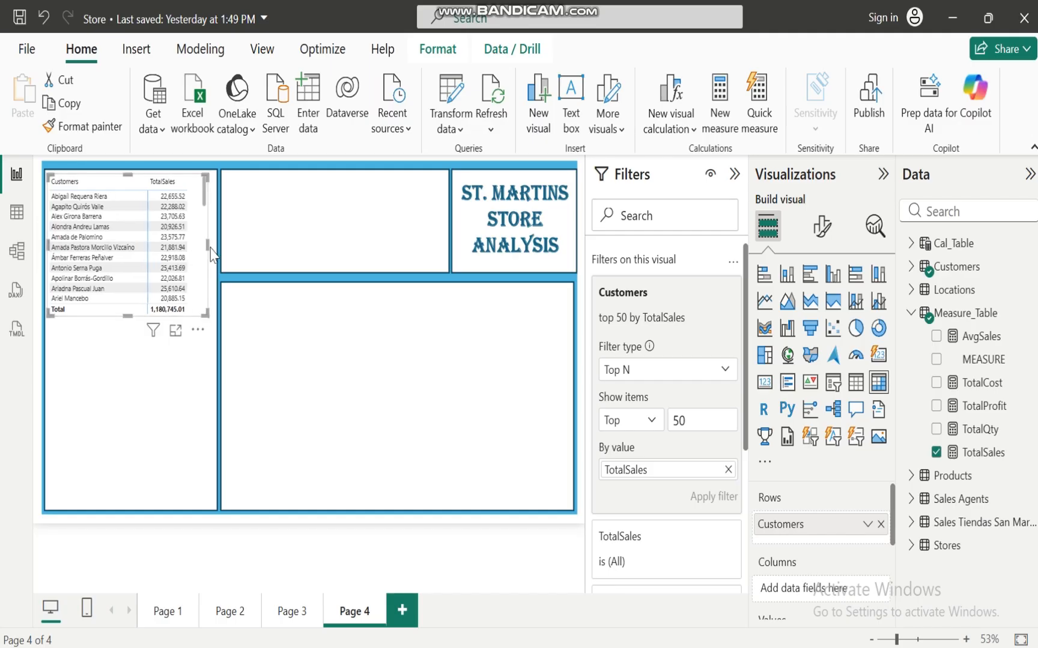
left_click_drag(206, 243, 213, 244)
left_click_drag(133, 313, 148, 515)
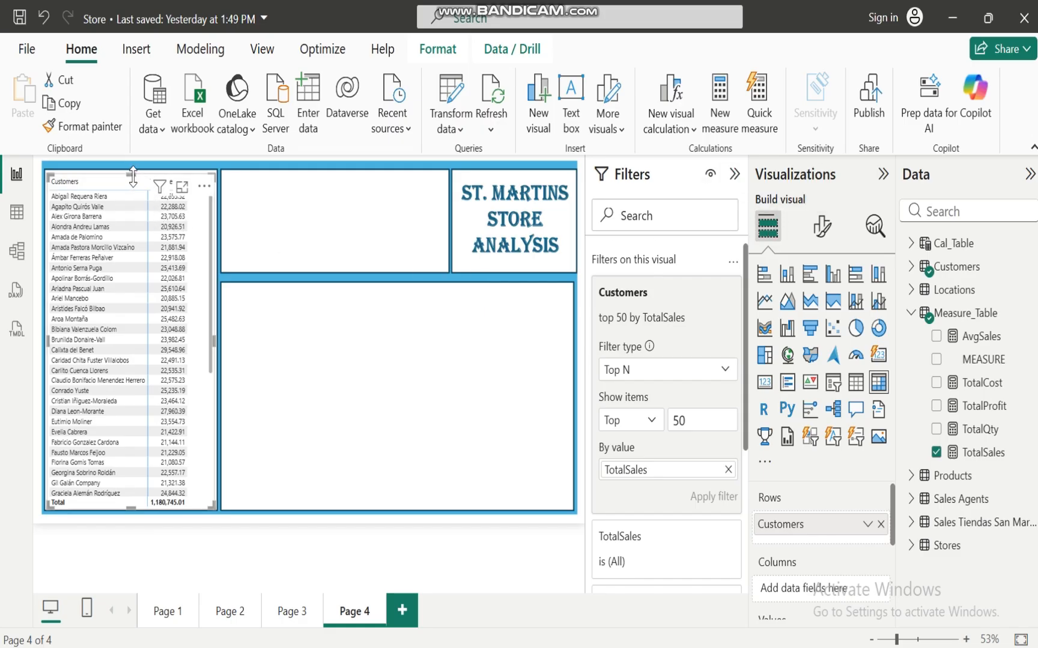
left_click_drag(132, 177, 133, 192)
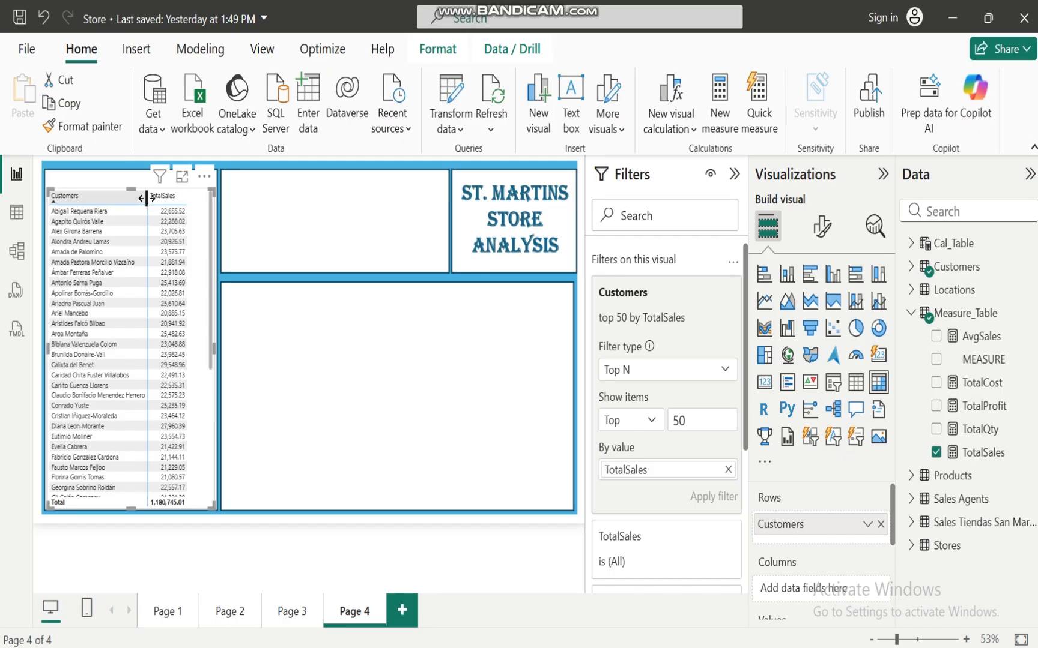
left_click_drag(146, 198, 138, 173)
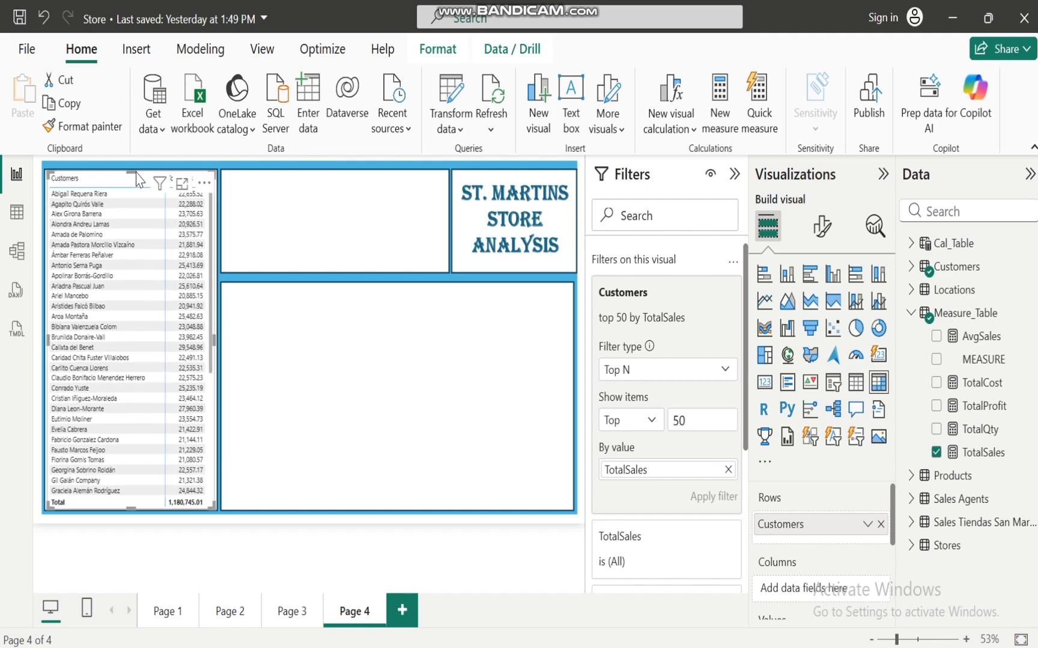
Step: Apply the Bold header style preset to the customer matrix on Page 4
left_click(819, 223)
left_click(759, 366)
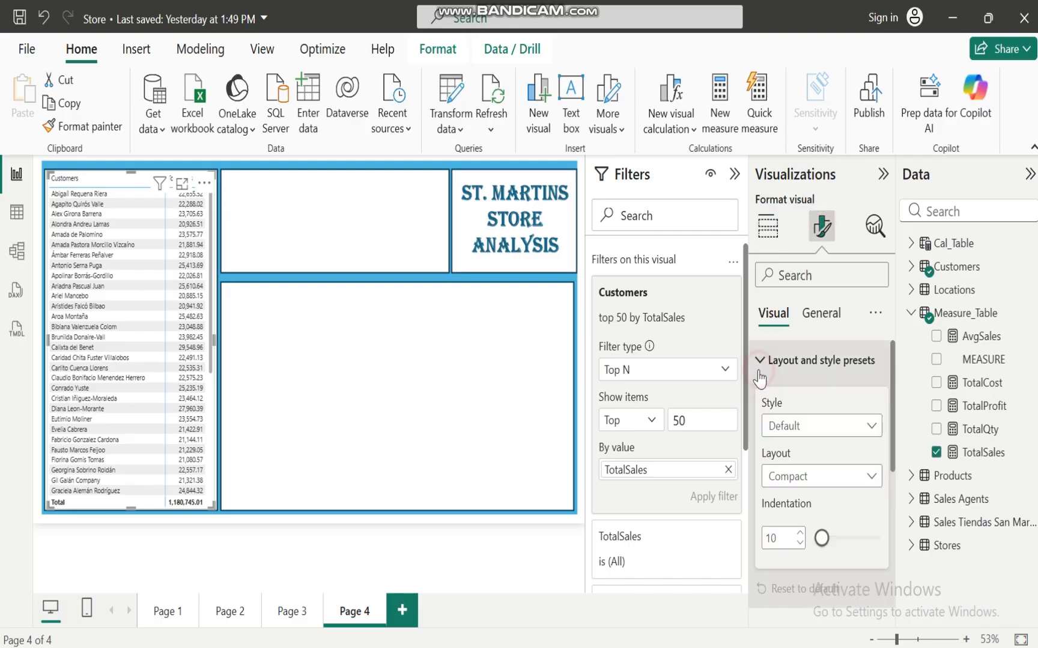
left_click(870, 427)
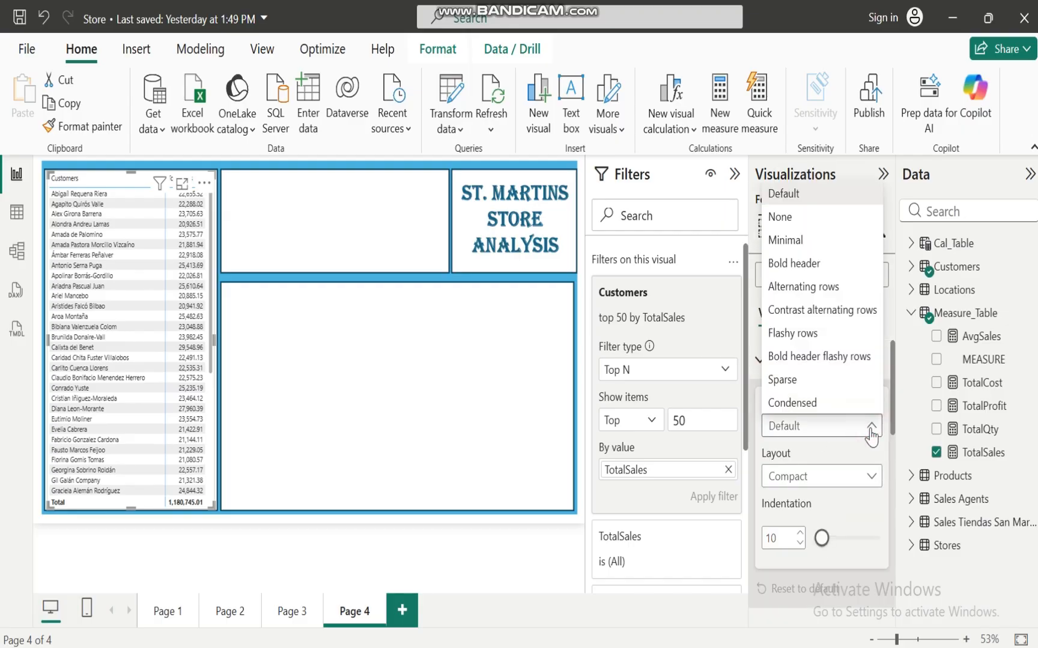
left_click(790, 264)
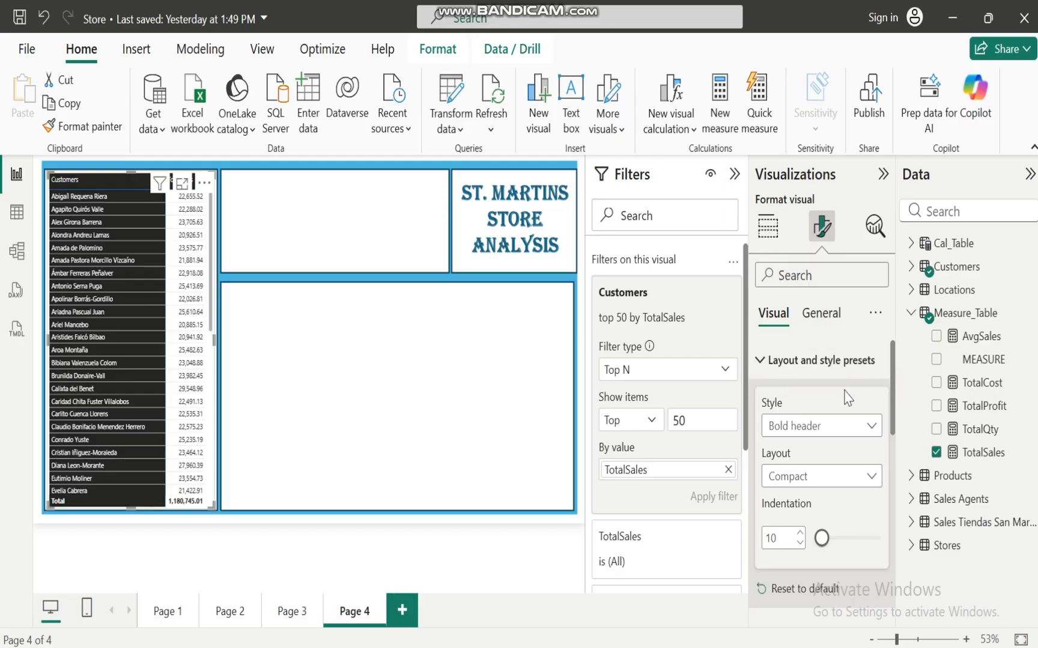
left_click(760, 361)
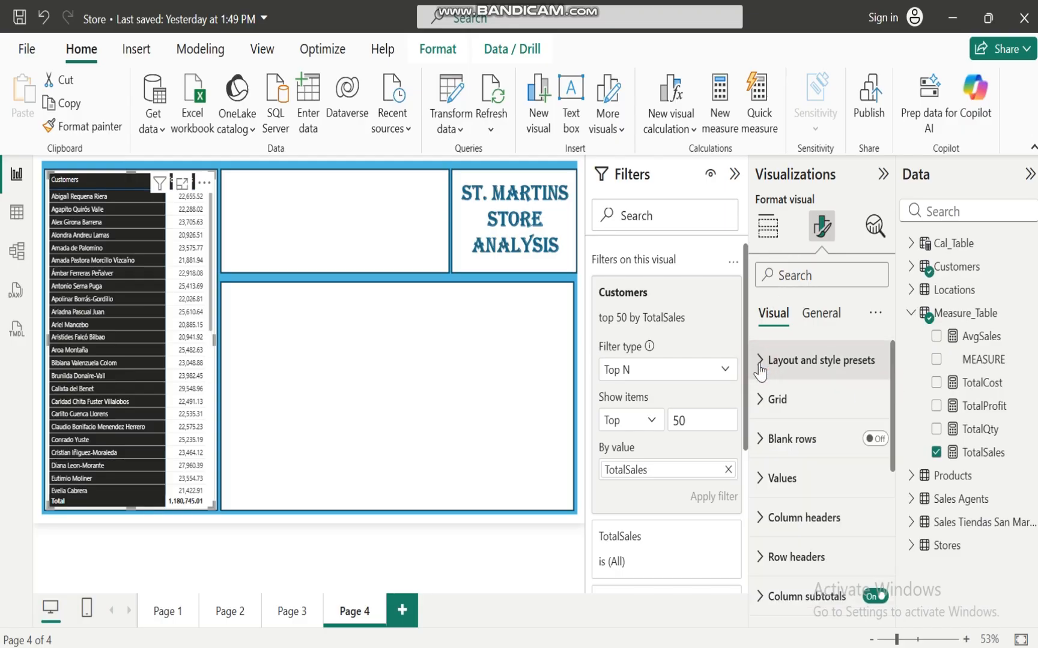
Step: Make the customer matrix values bold, with white text on a black background
left_click(762, 411)
left_click(763, 409)
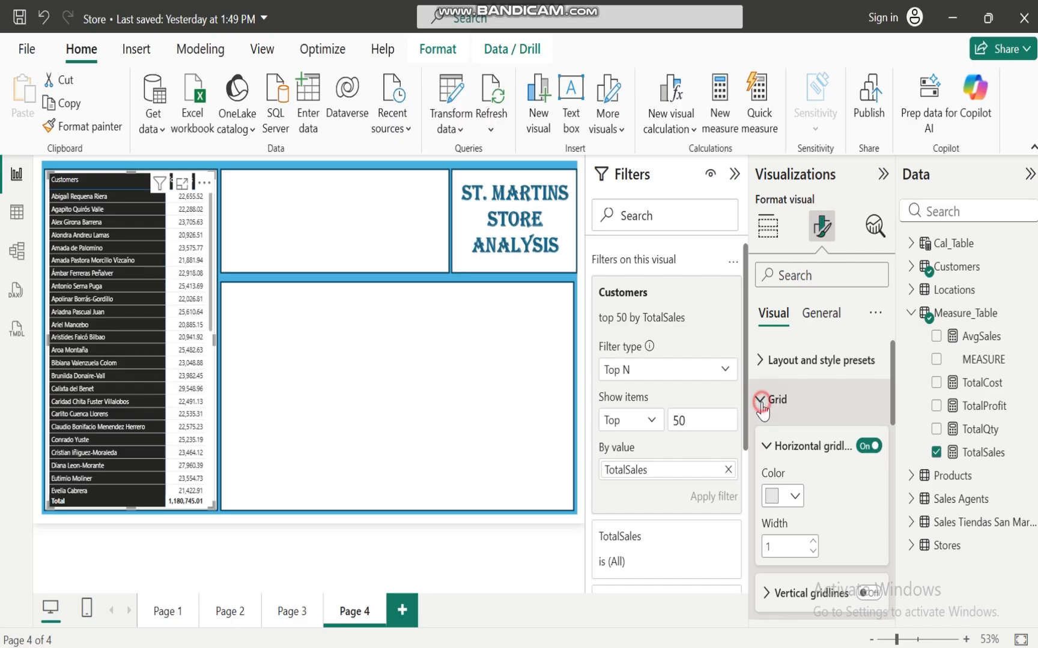
left_click(760, 479)
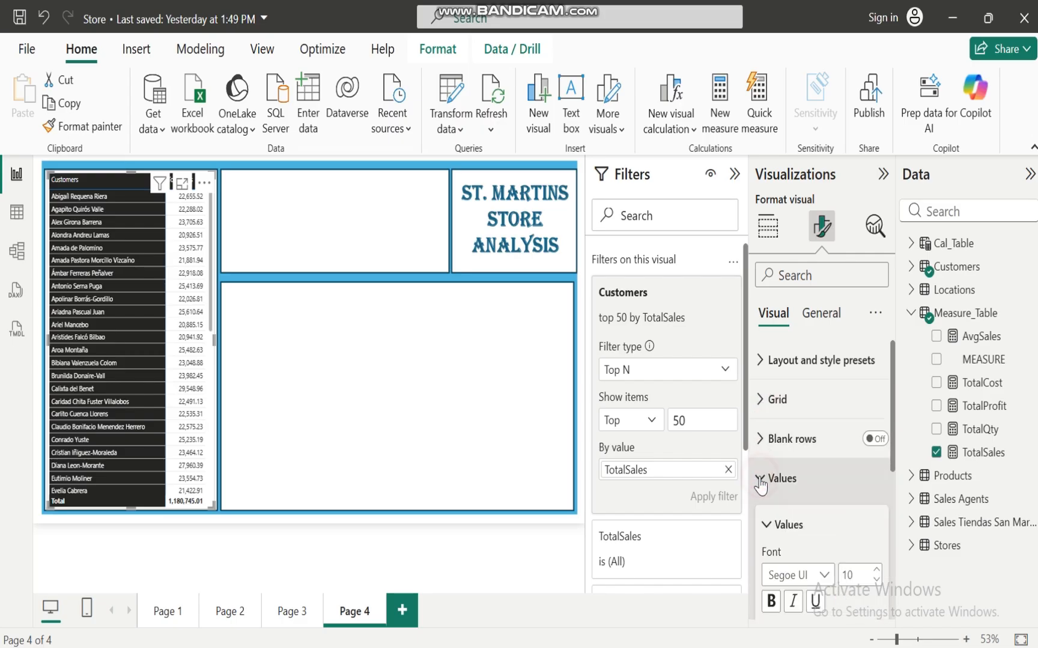
left_click_drag(893, 384, 893, 435)
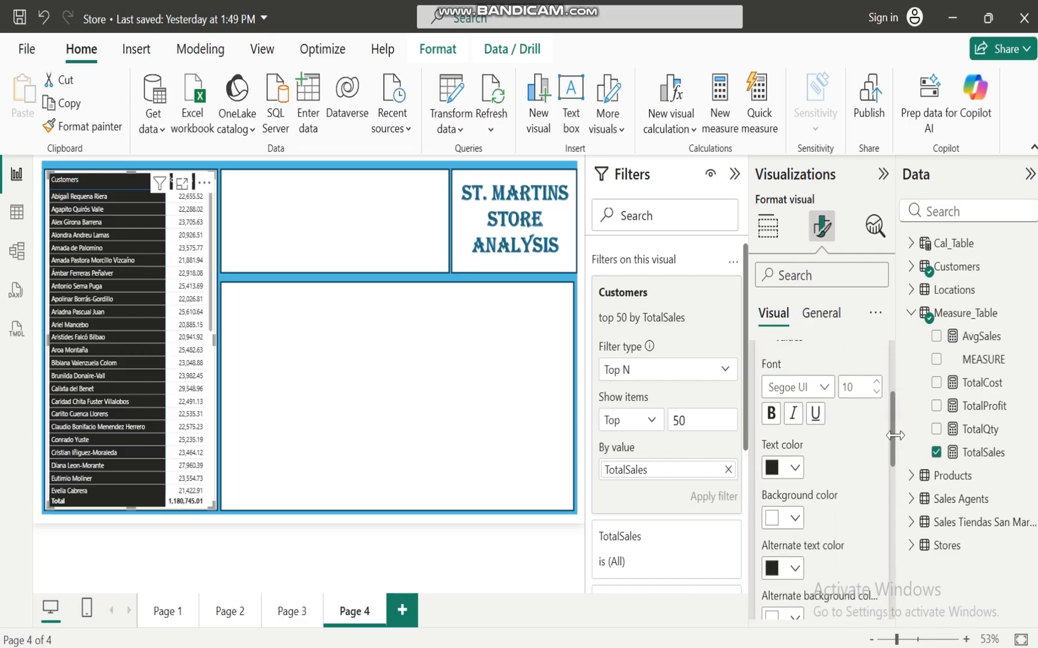
left_click(774, 416)
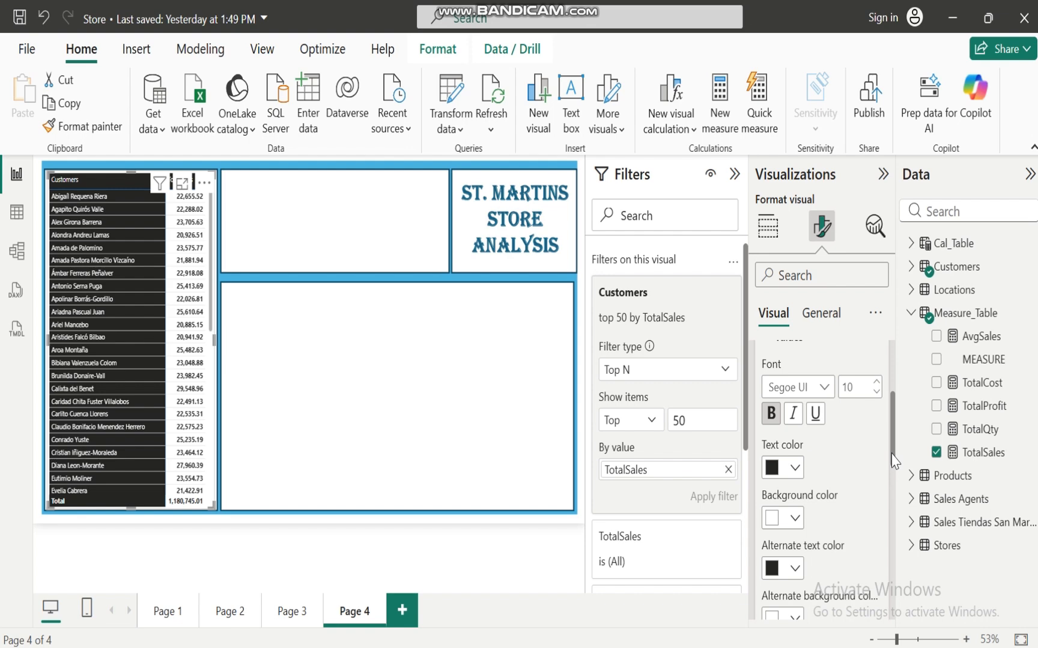
left_click(791, 469)
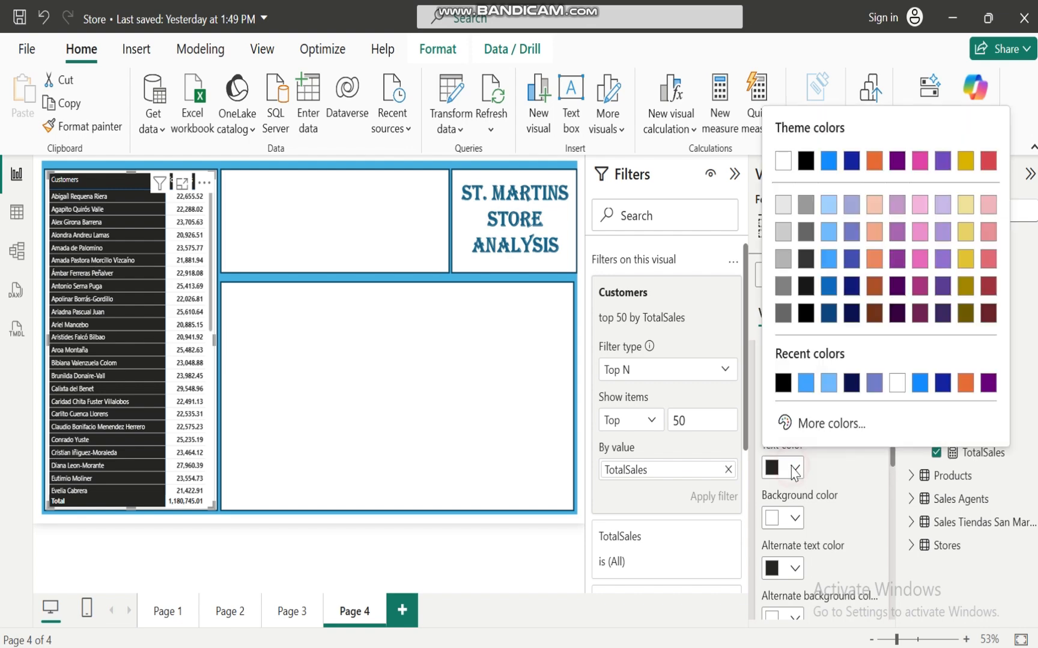
left_click(782, 387)
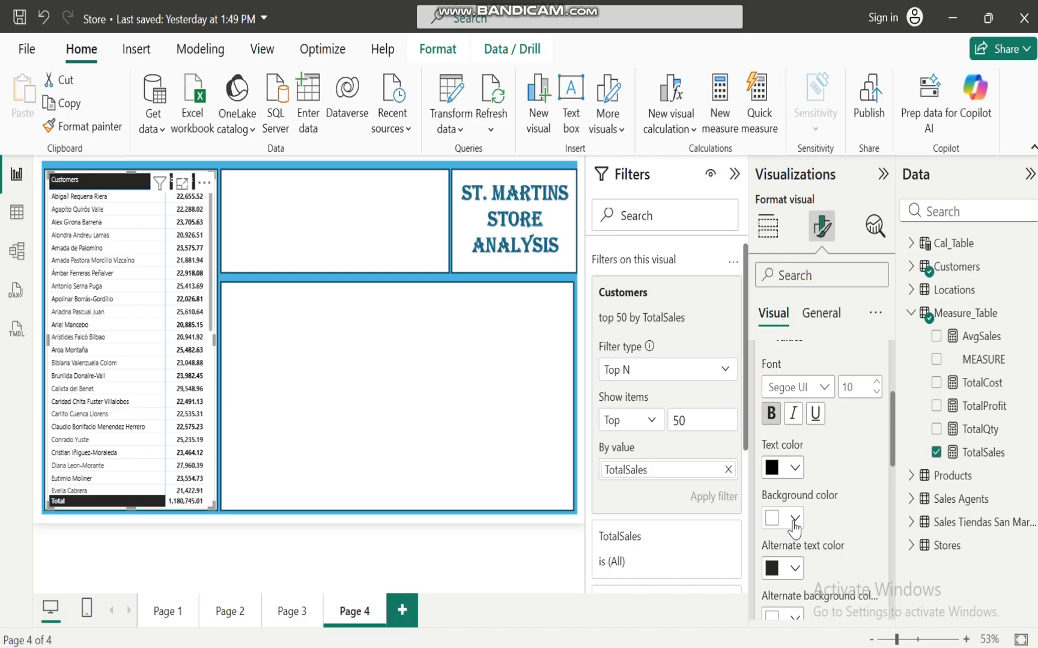
left_click(794, 471)
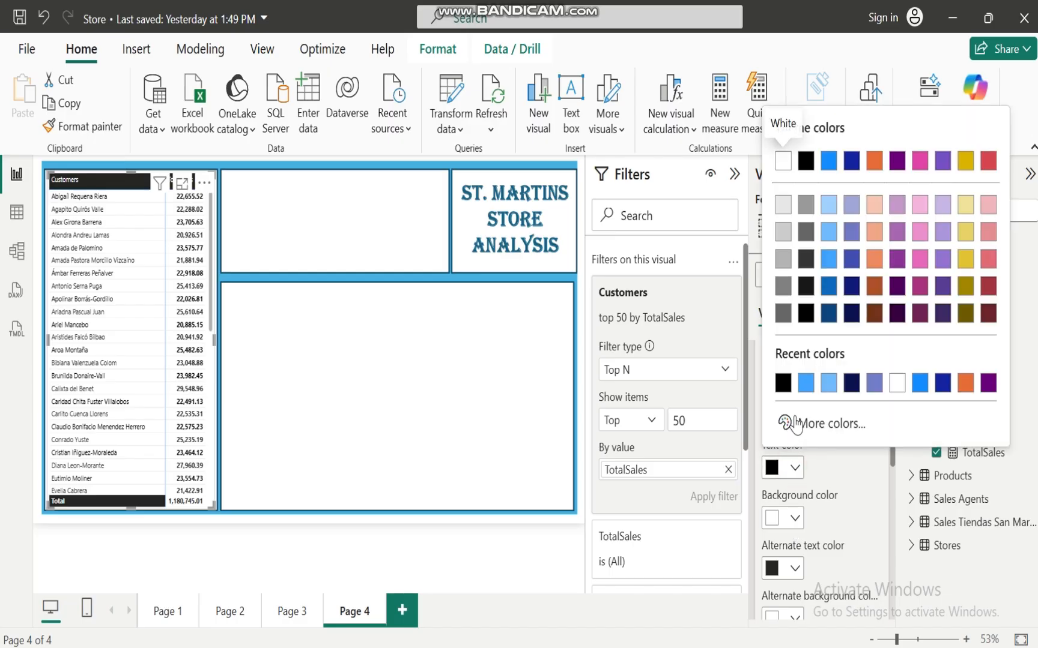
left_click(899, 389)
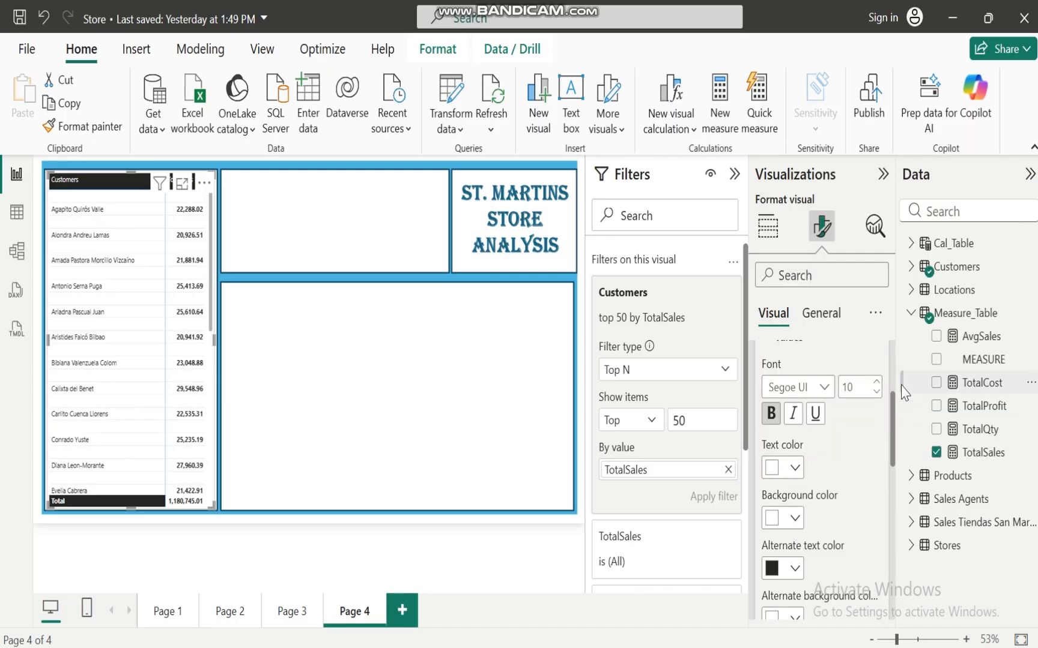
left_click(795, 519)
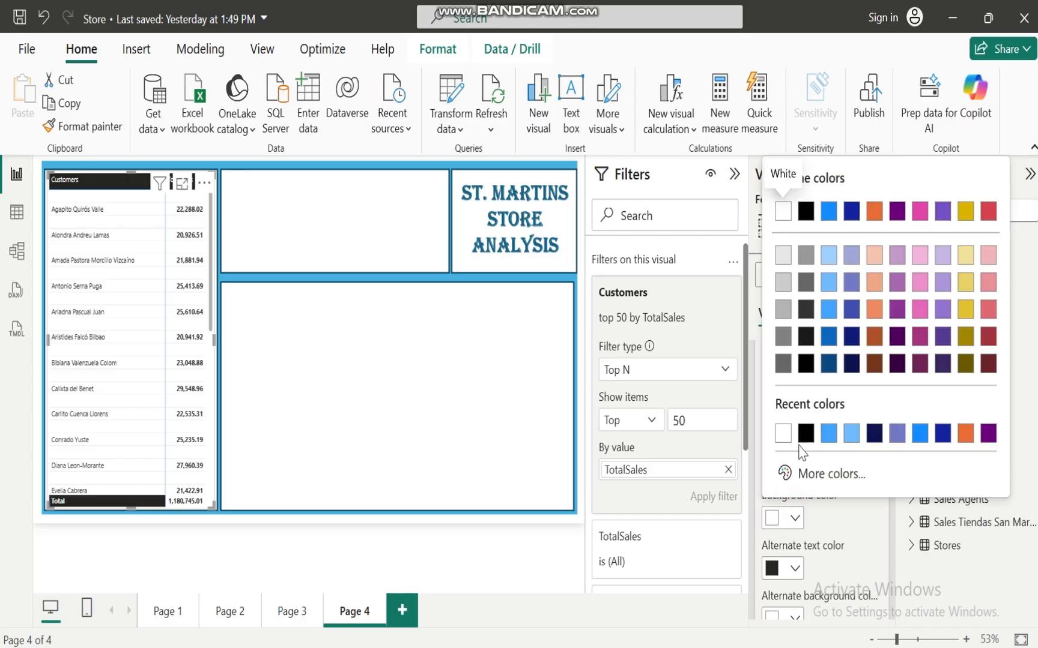
left_click(805, 433)
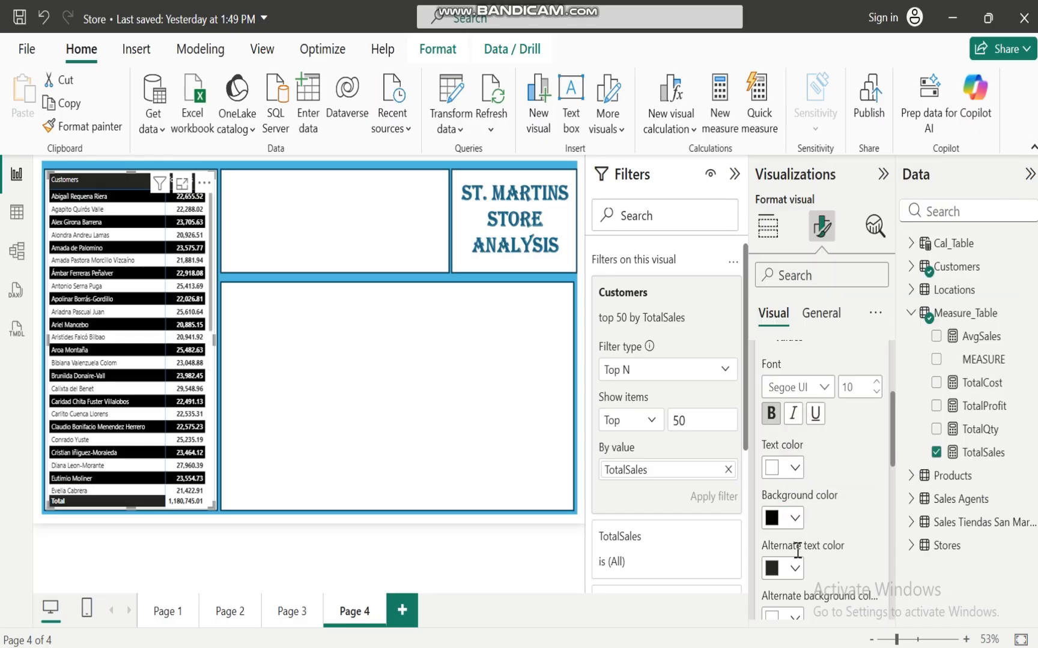
Step: Set the alternate text color of the matrix values to white and the alternate background color to black
left_click(793, 568)
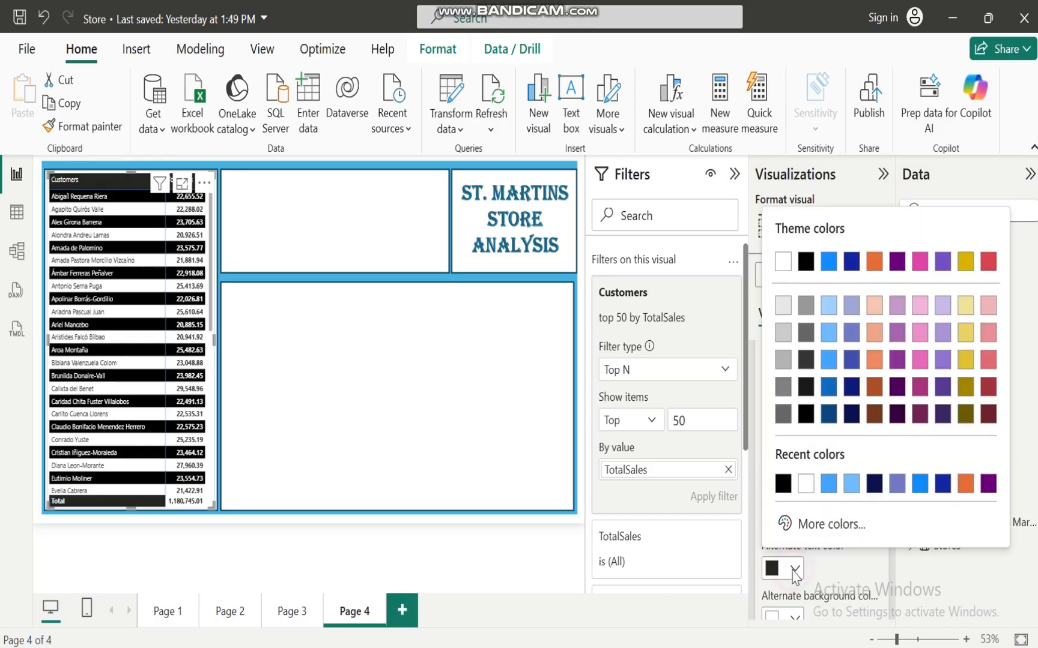
left_click(802, 484)
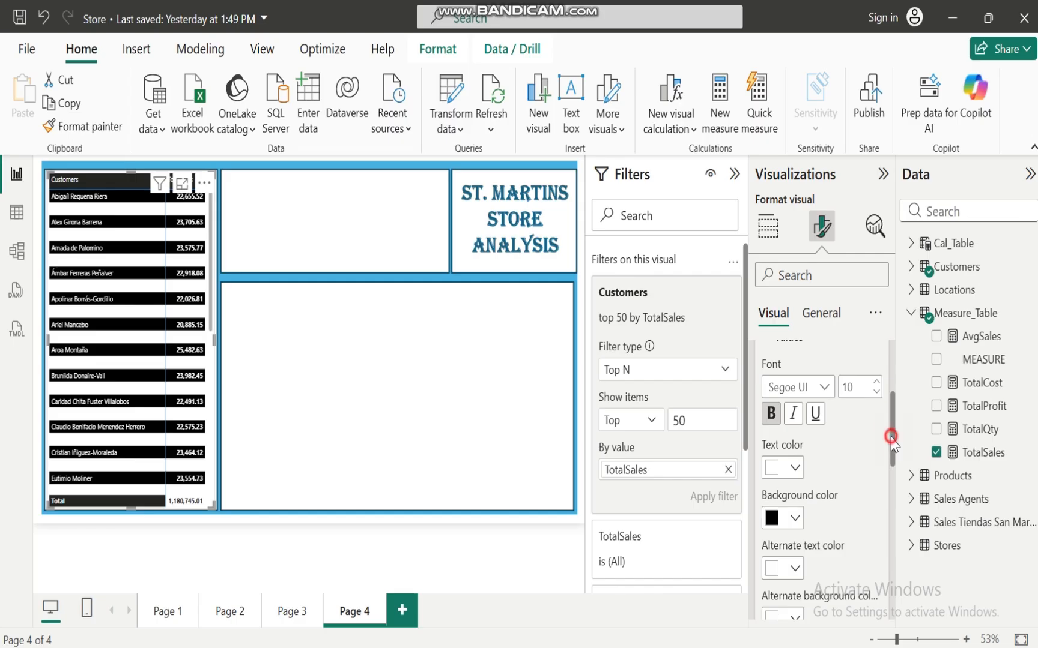
left_click_drag(891, 436, 899, 487)
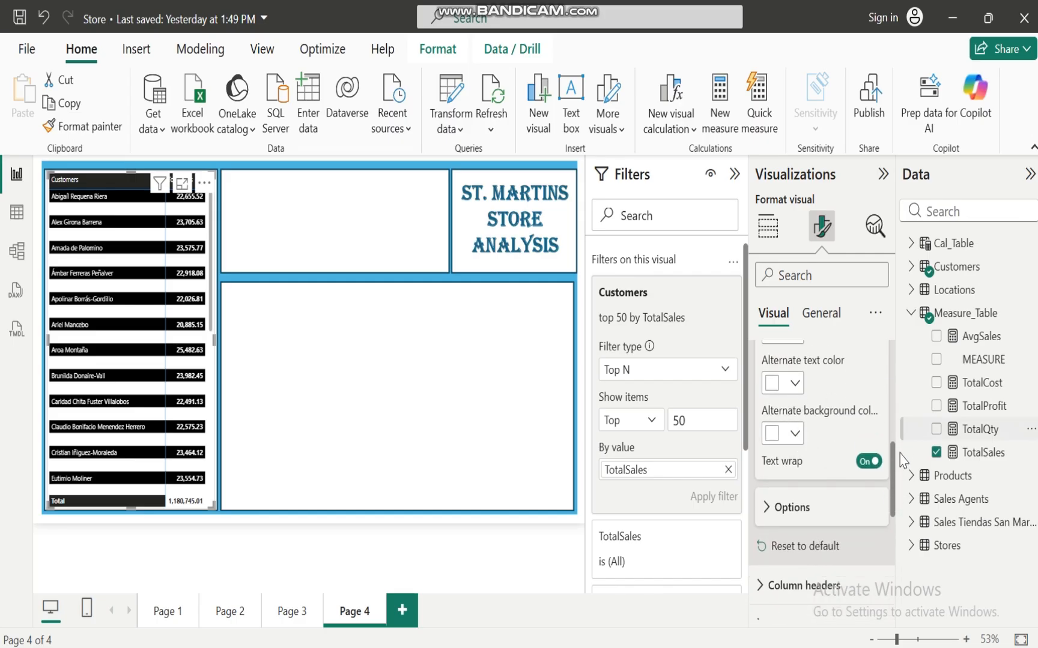
left_click(793, 434)
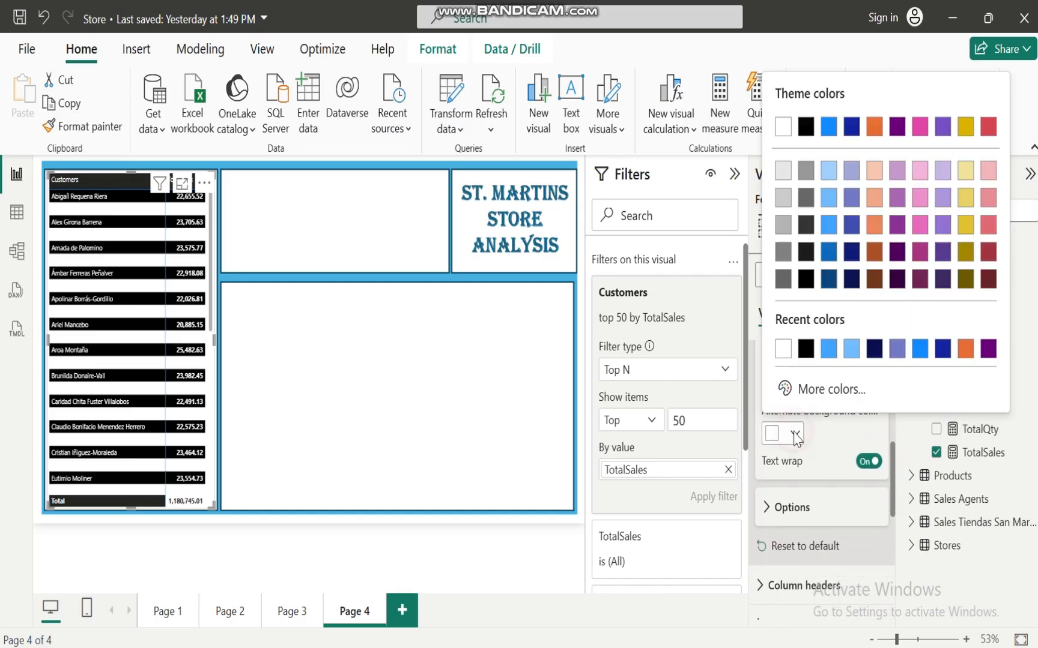
left_click(806, 351)
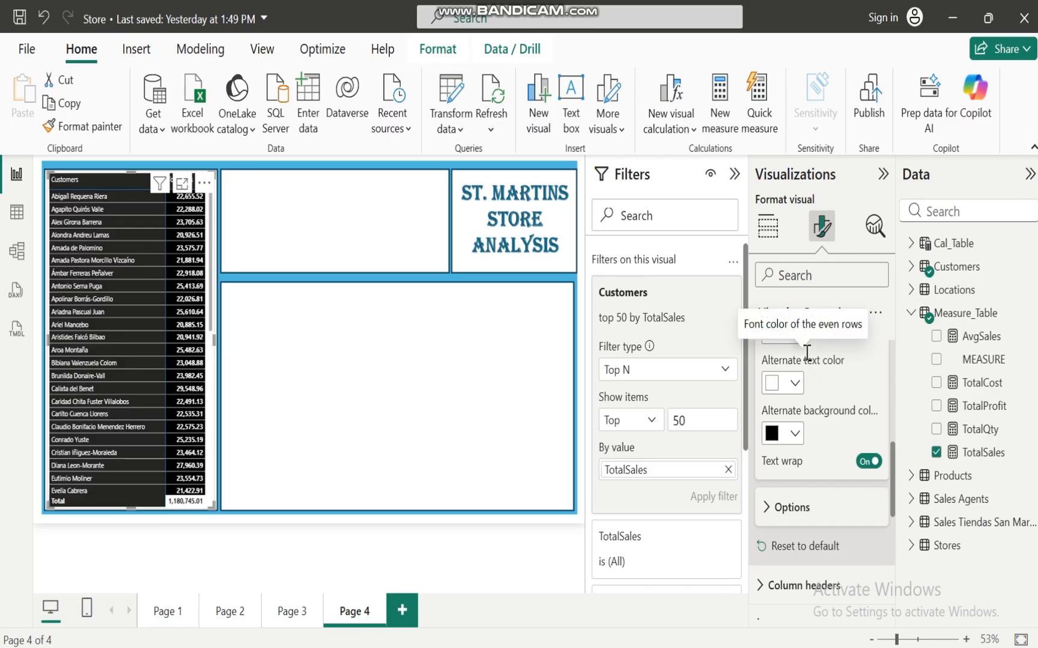
left_click(796, 434)
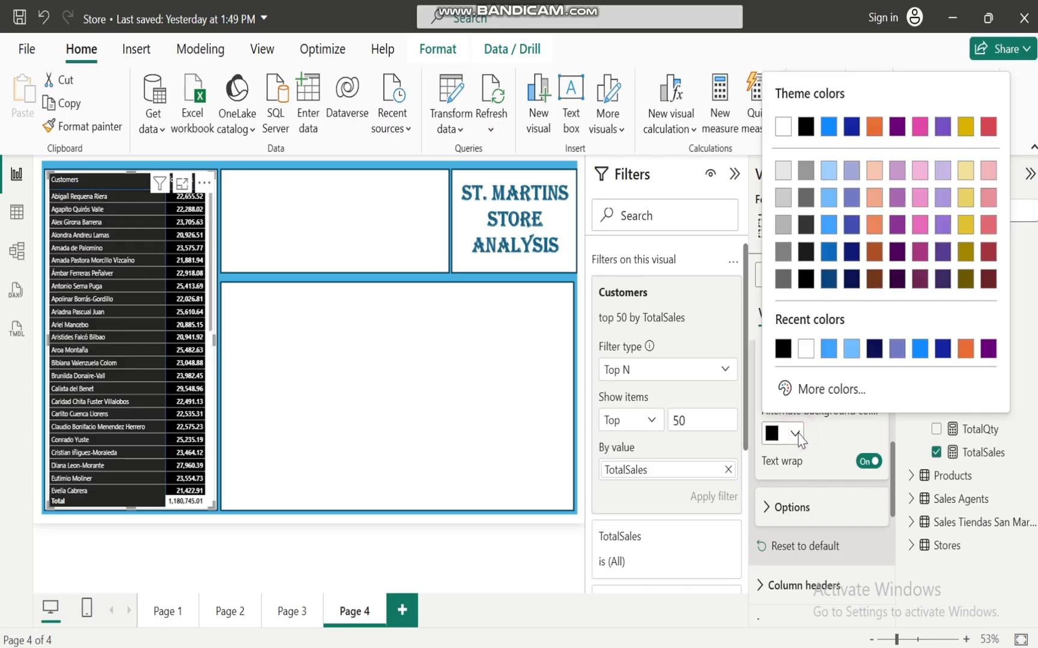
left_click(782, 349)
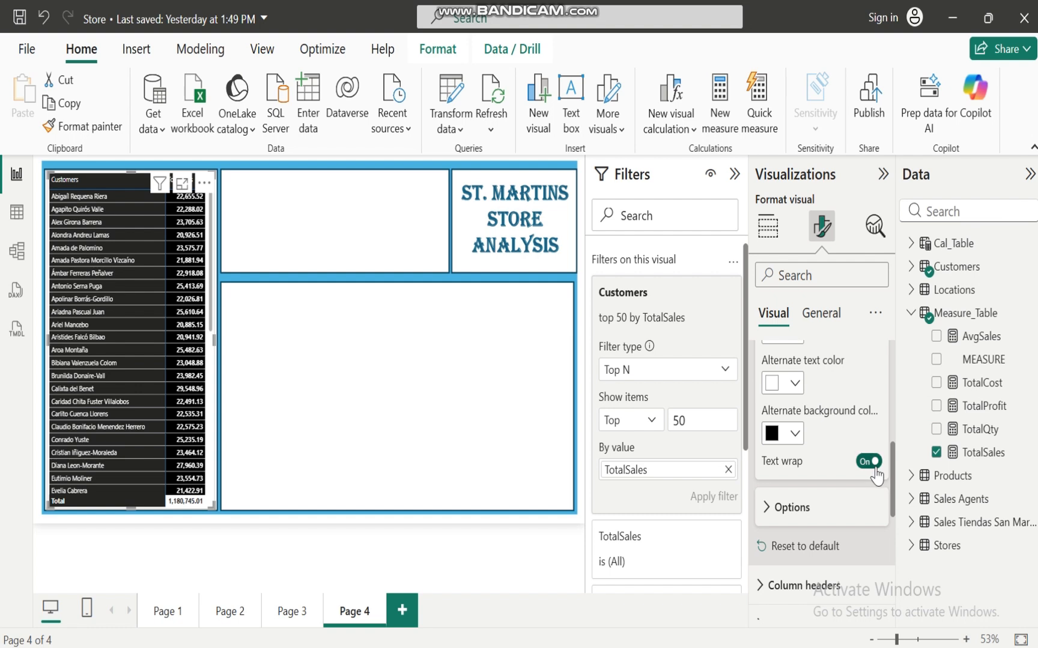
Step: Format the matrix column headers as bold white text on a black background
scroll(895, 499, "up", 5)
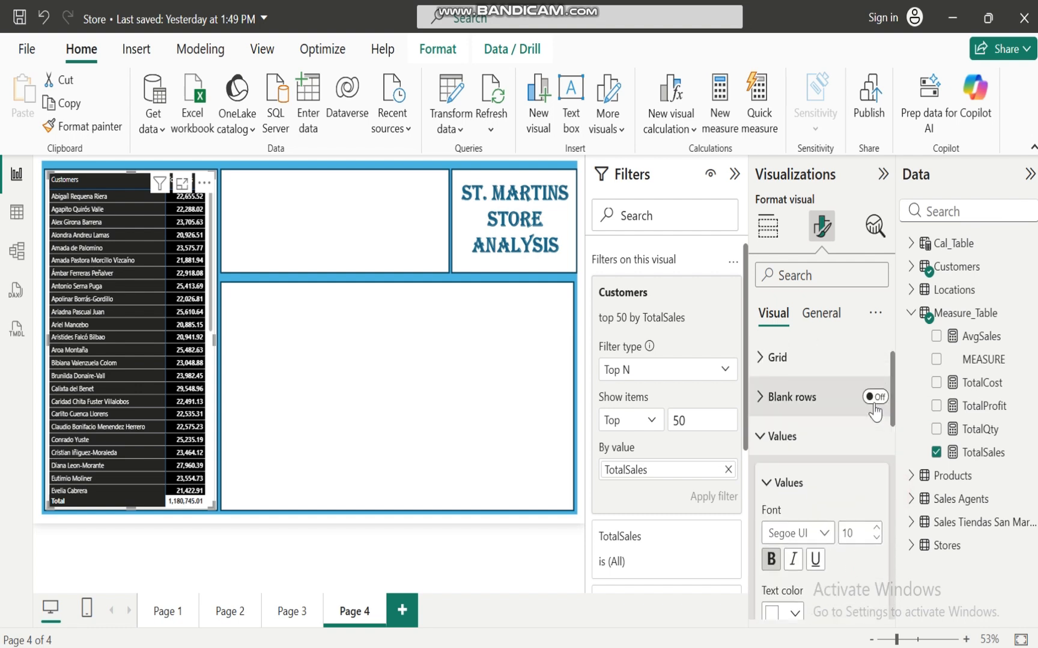
left_click(763, 434)
left_click(763, 478)
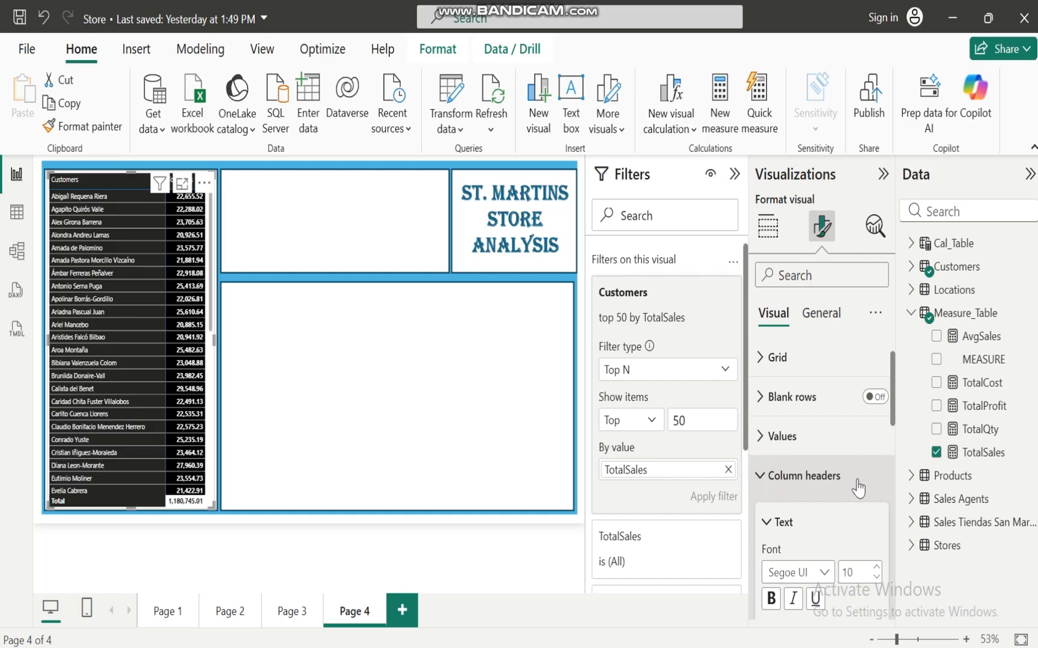
left_click(772, 598)
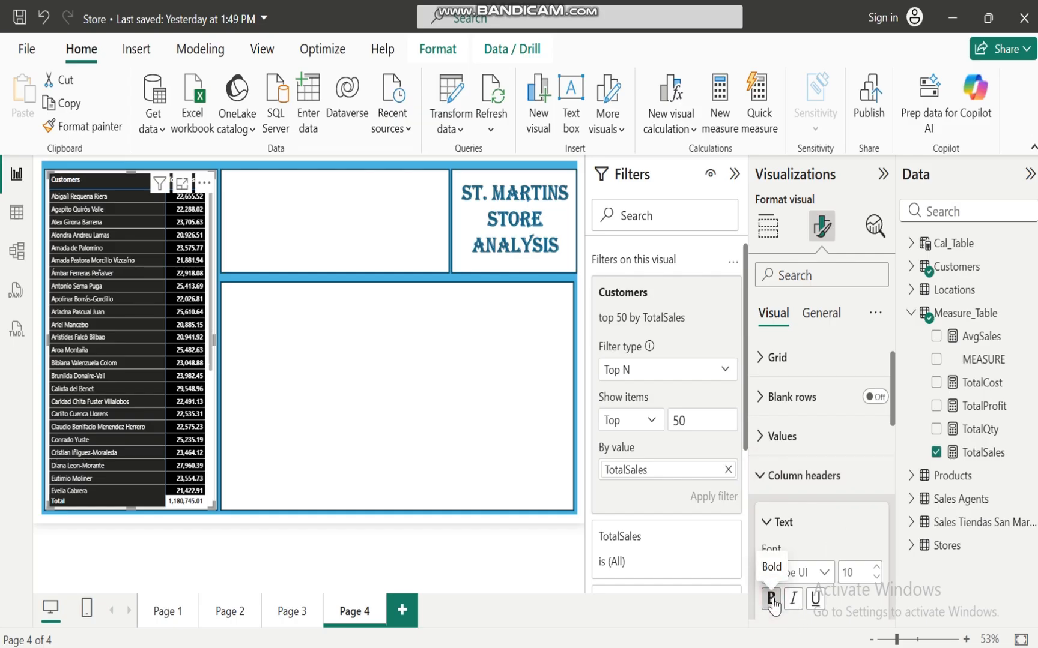
left_click_drag(894, 413, 894, 467)
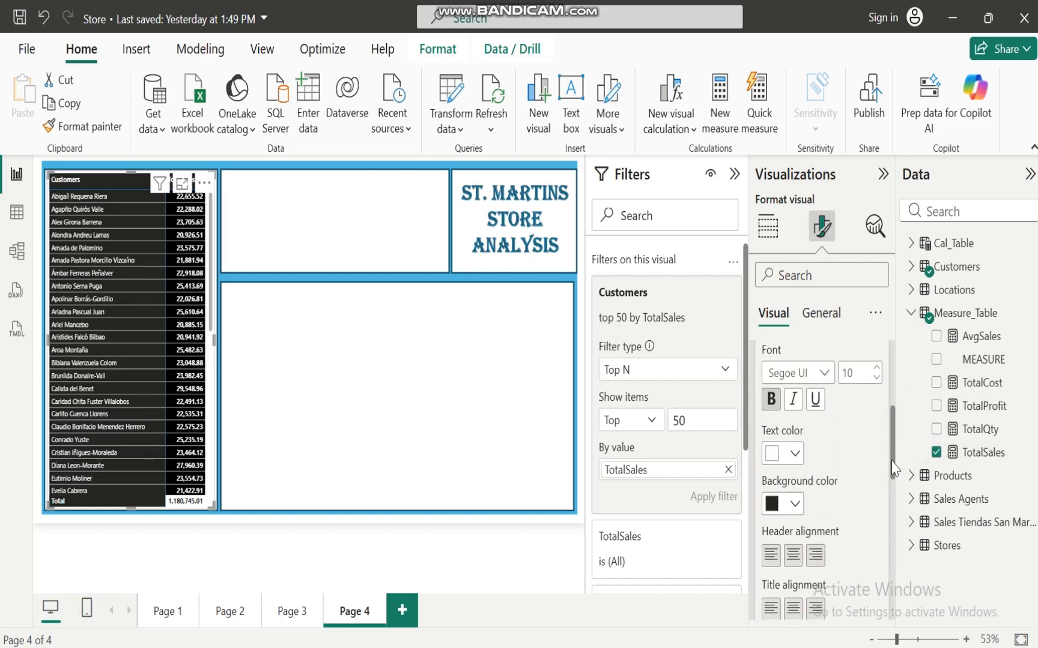
left_click(794, 457)
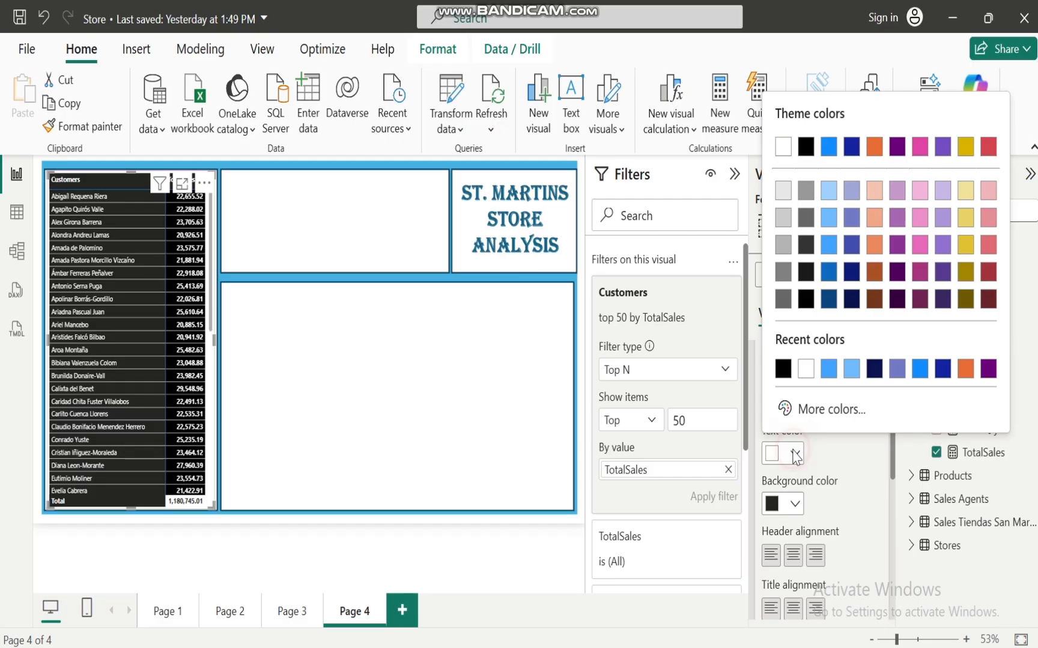
left_click(802, 366)
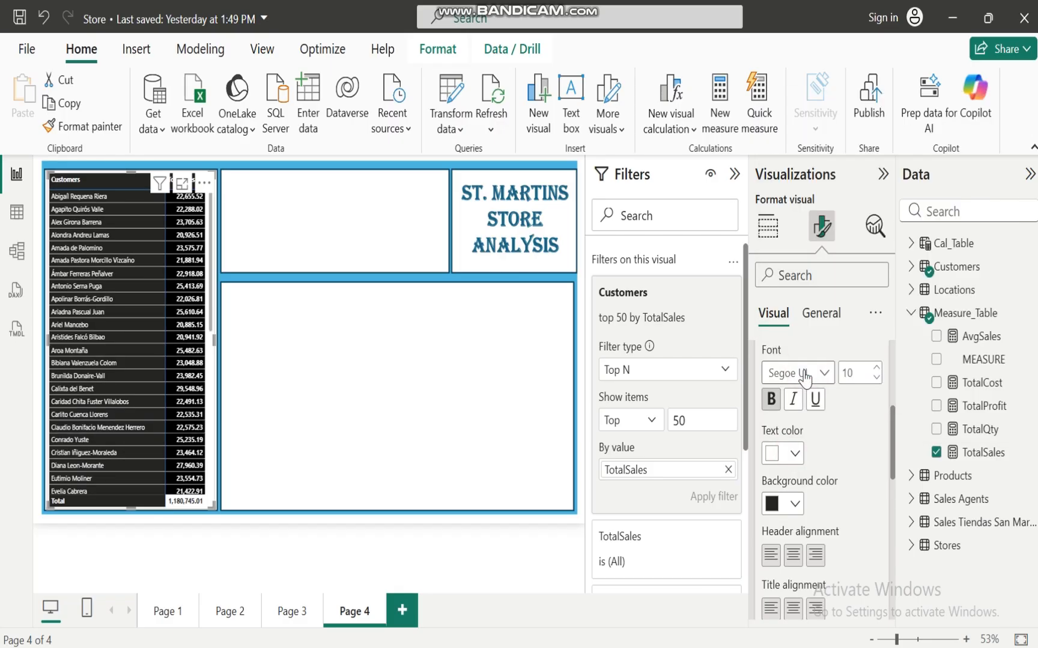
left_click(794, 505)
left_click(804, 419)
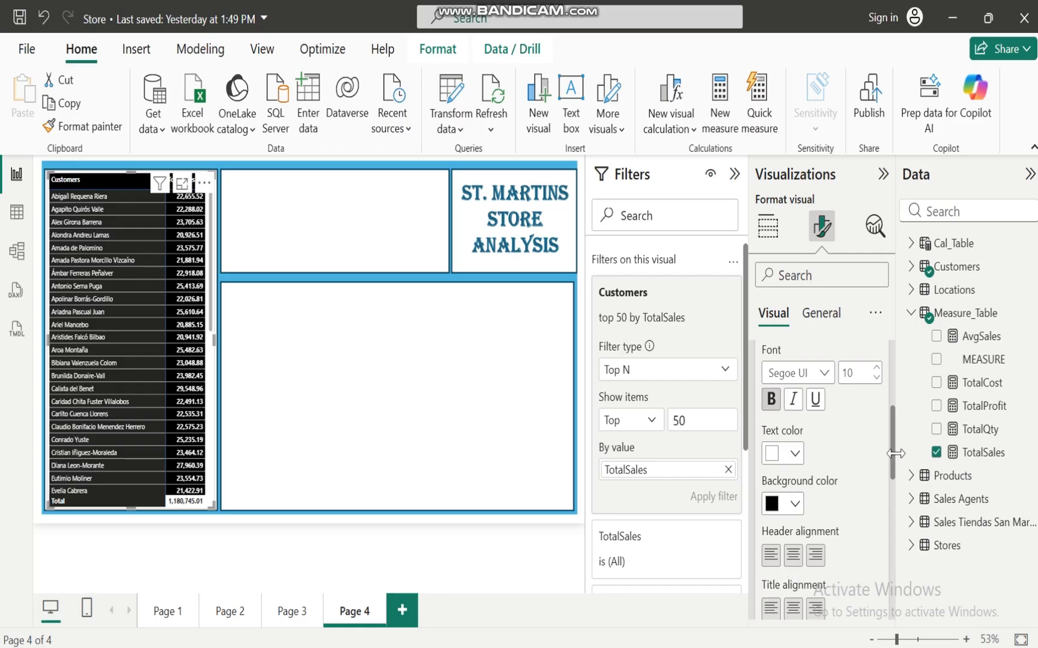
Step: Turn off banded row color for the matrix row headers, set their background to black and make their text bold
left_click_drag(892, 457, 892, 390)
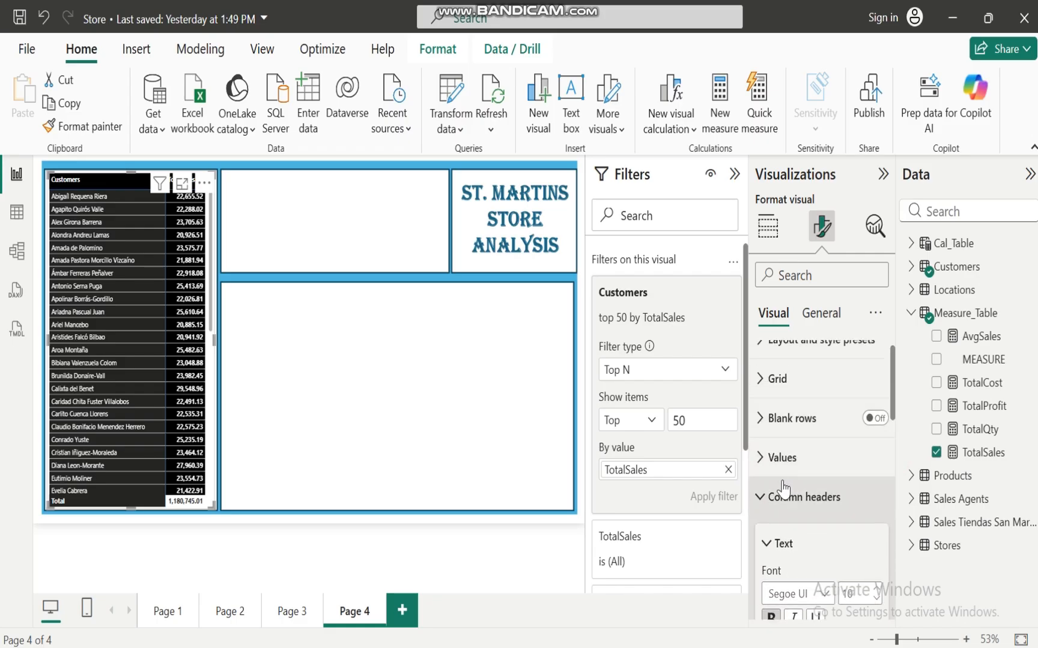
left_click(761, 497)
left_click(761, 536)
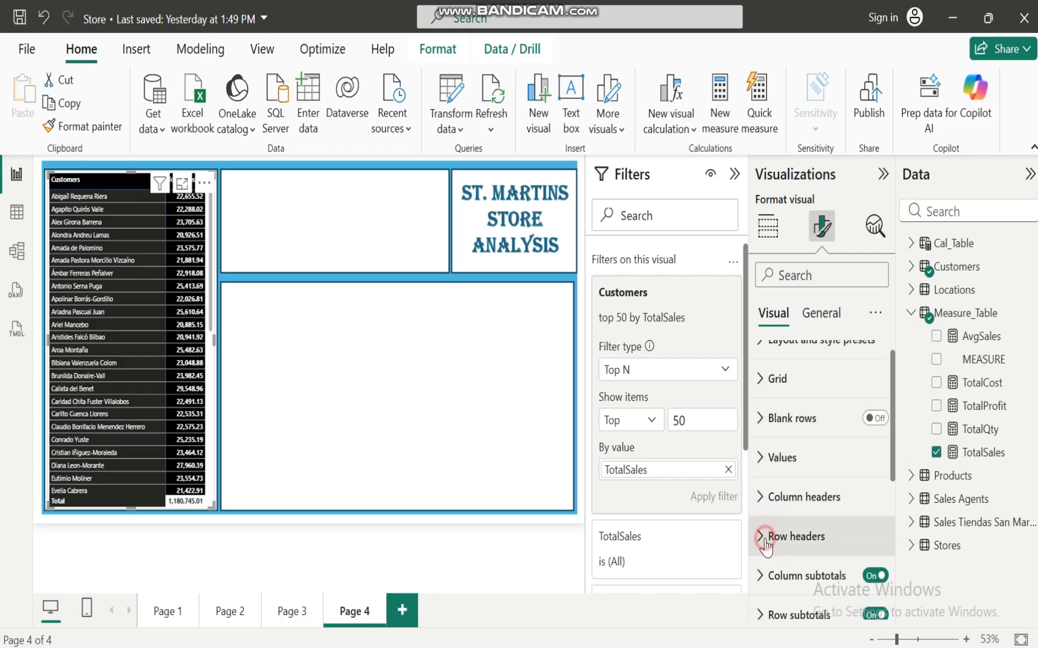
left_click_drag(892, 413, 893, 494)
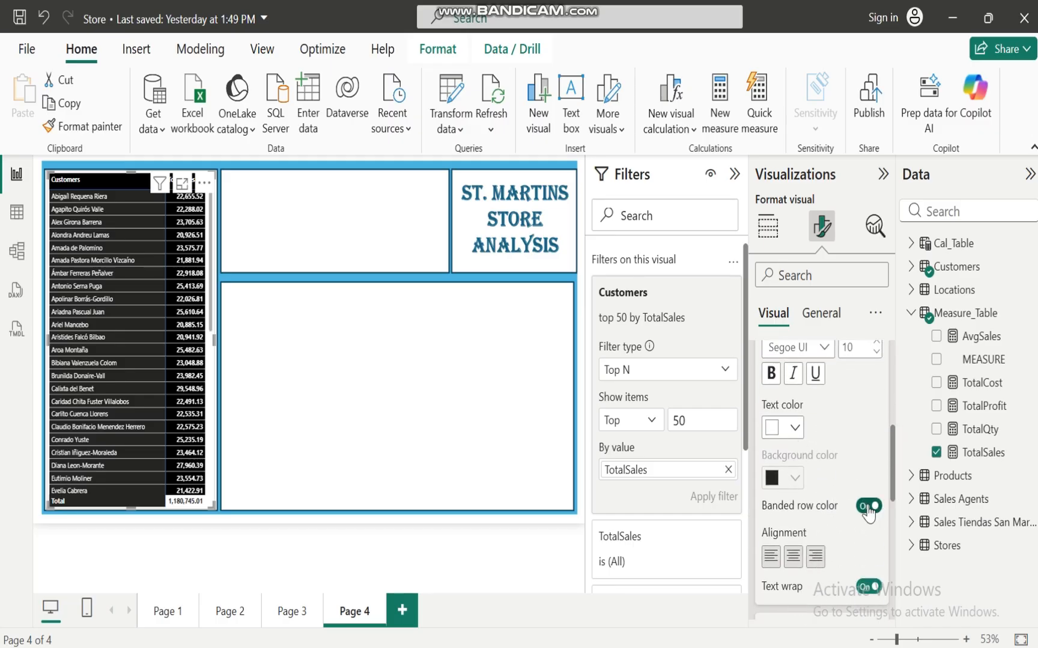
left_click(868, 506)
left_click(794, 478)
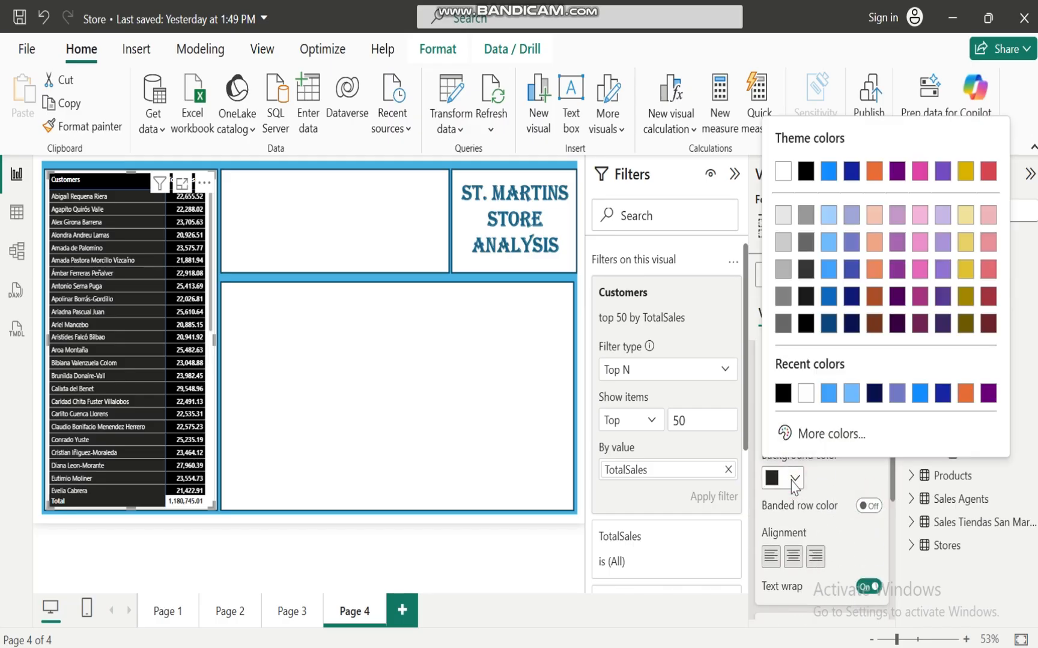
left_click(782, 393)
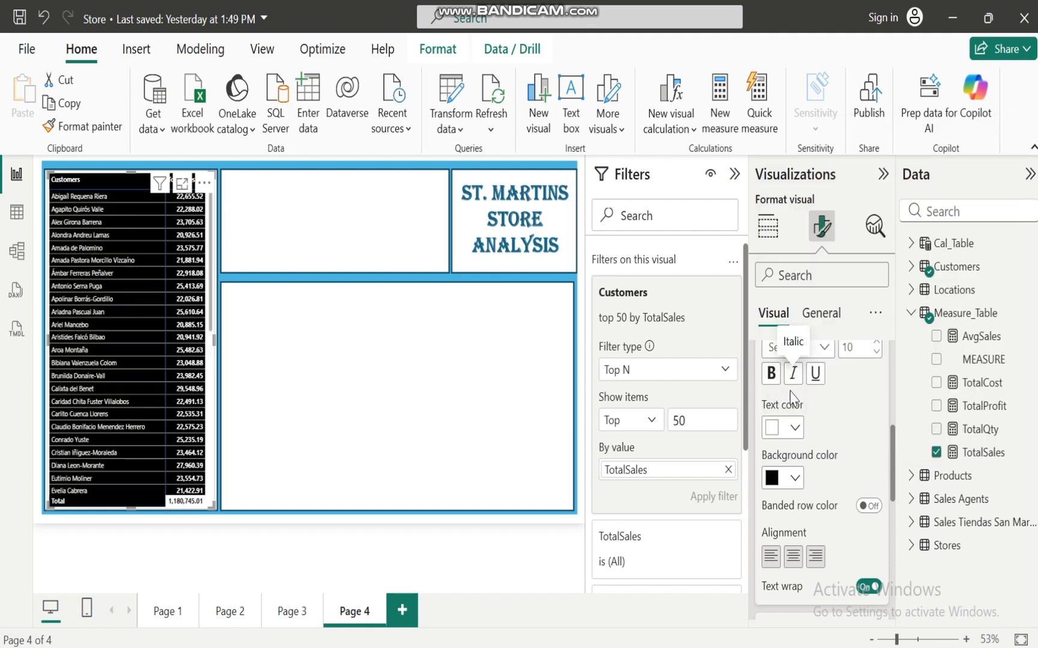
left_click(771, 380)
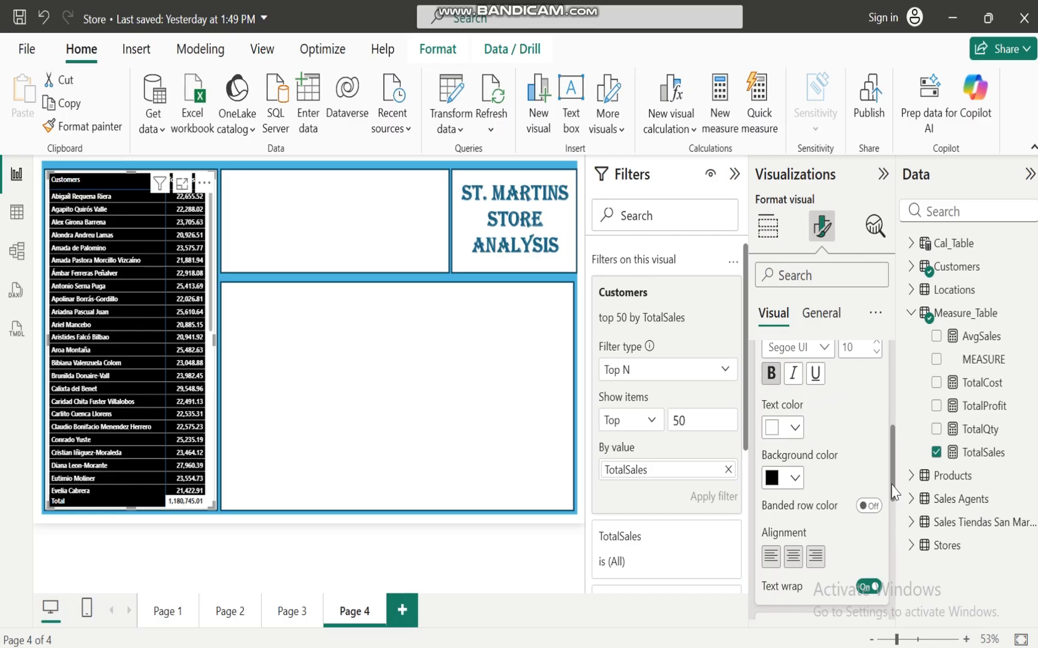
scroll(892, 492, "up", 10)
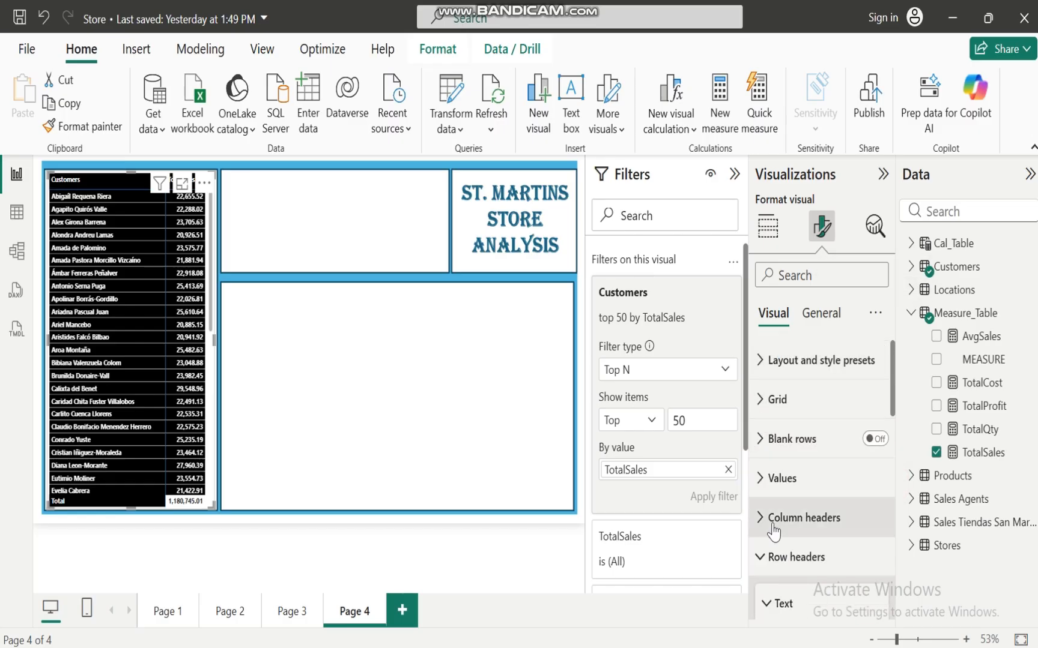
Step: Turn off the column subtotals and row subtotals of the customer matrix
left_click(762, 558)
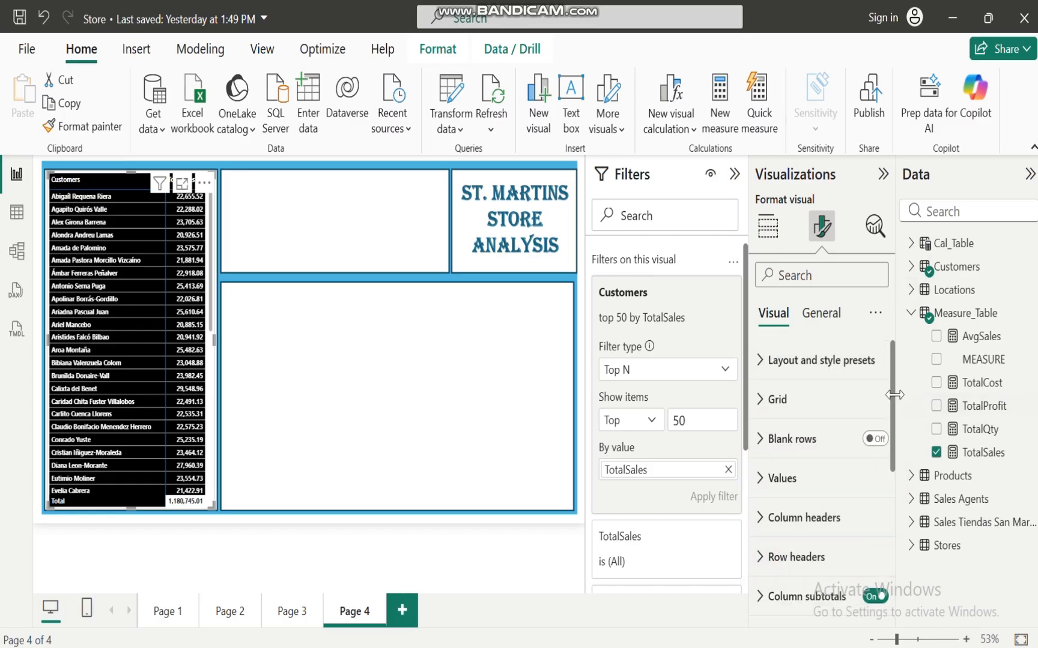
scroll(898, 403, "down", 5)
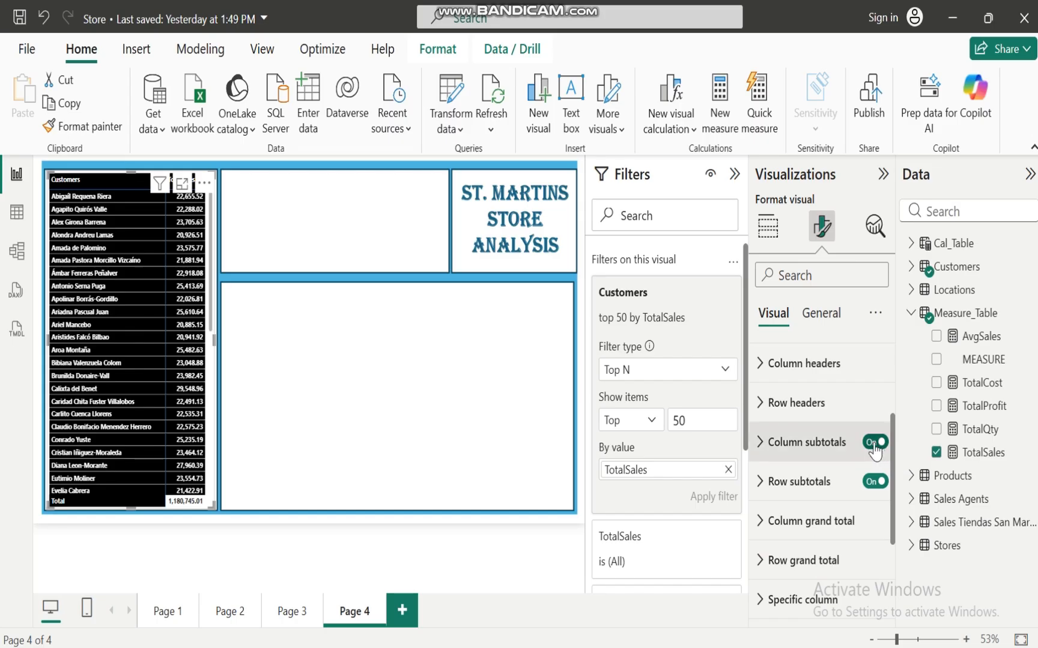
left_click(875, 443)
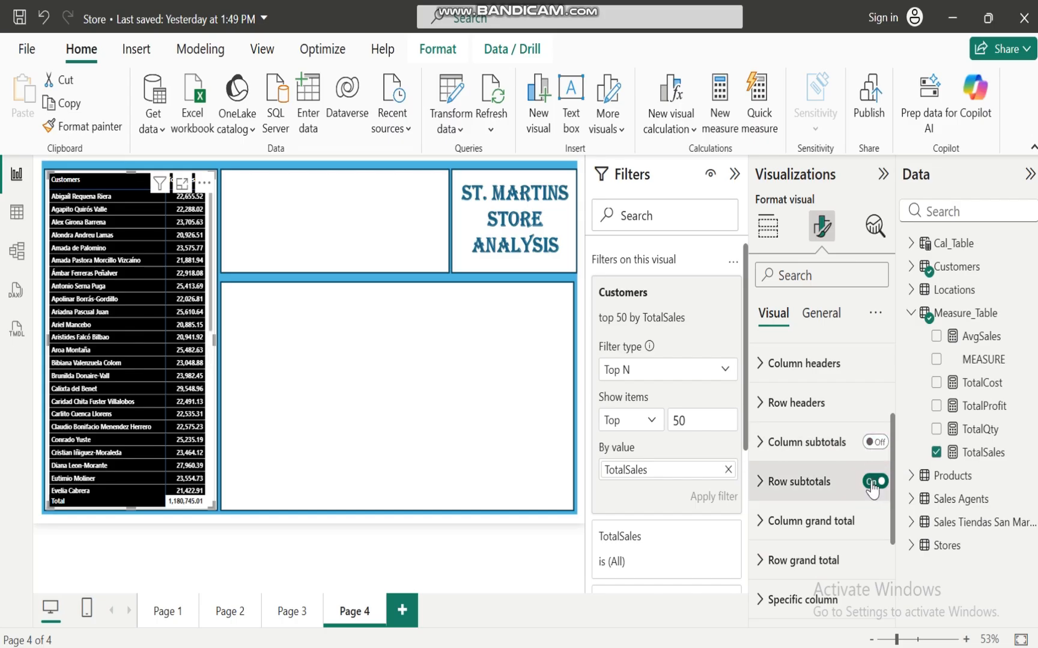
left_click(873, 483)
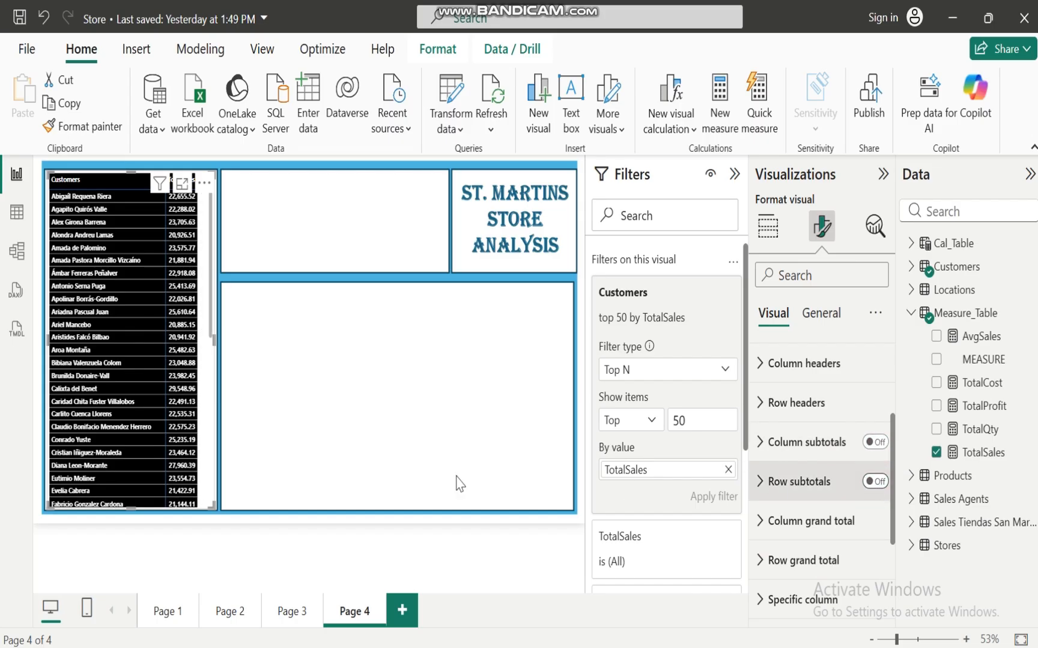
Step: Widen the Customers column so the matrix fills more of its frame
left_click(133, 166)
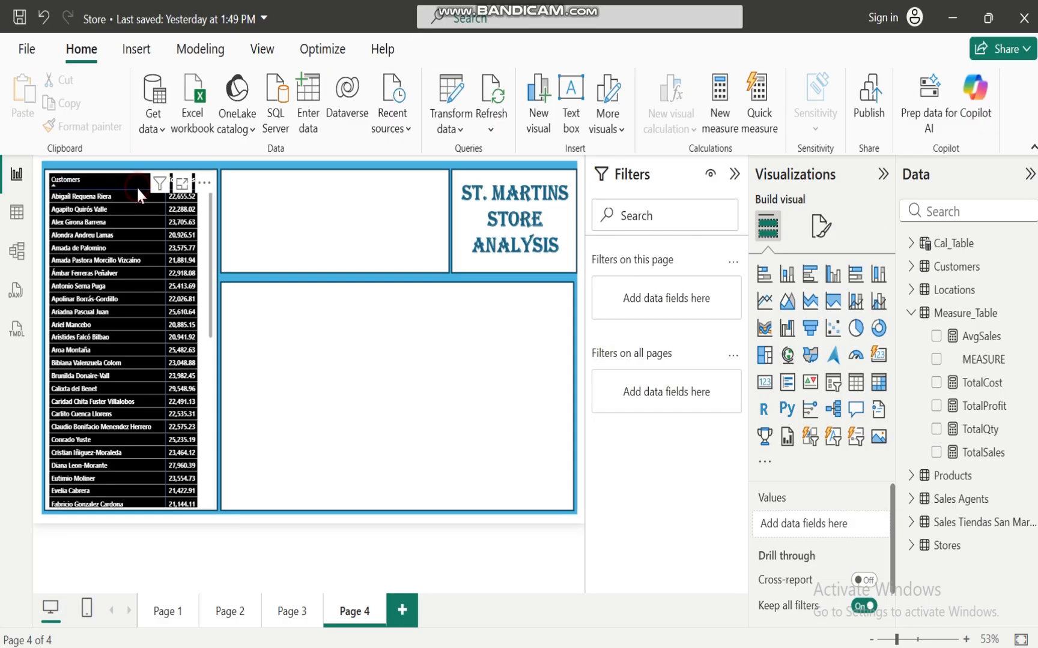
left_click(136, 187)
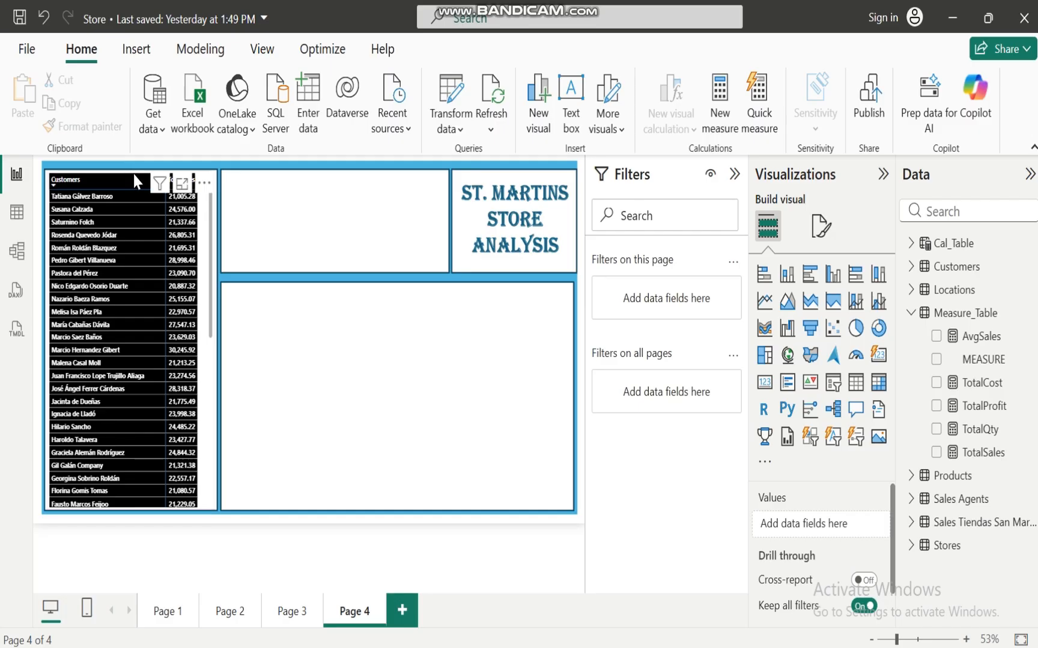
left_click(204, 262)
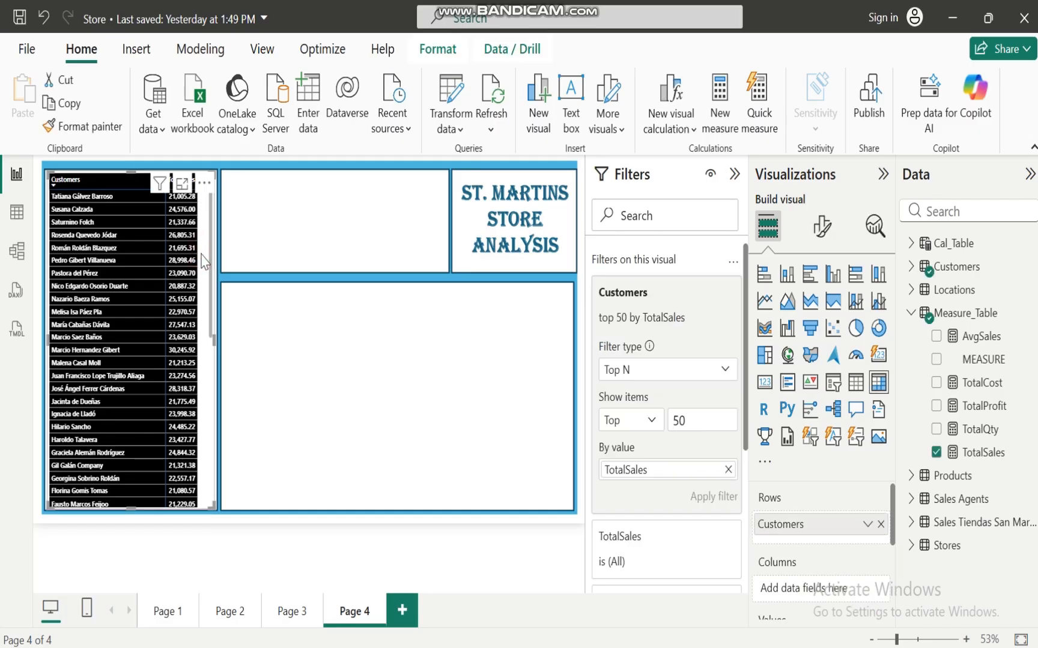
mouse_move(132, 173)
left_mouse_down()
mouse_move(131, 191)
mouse_move(174, 202)
mouse_move(132, 172)
left_mouse_up()
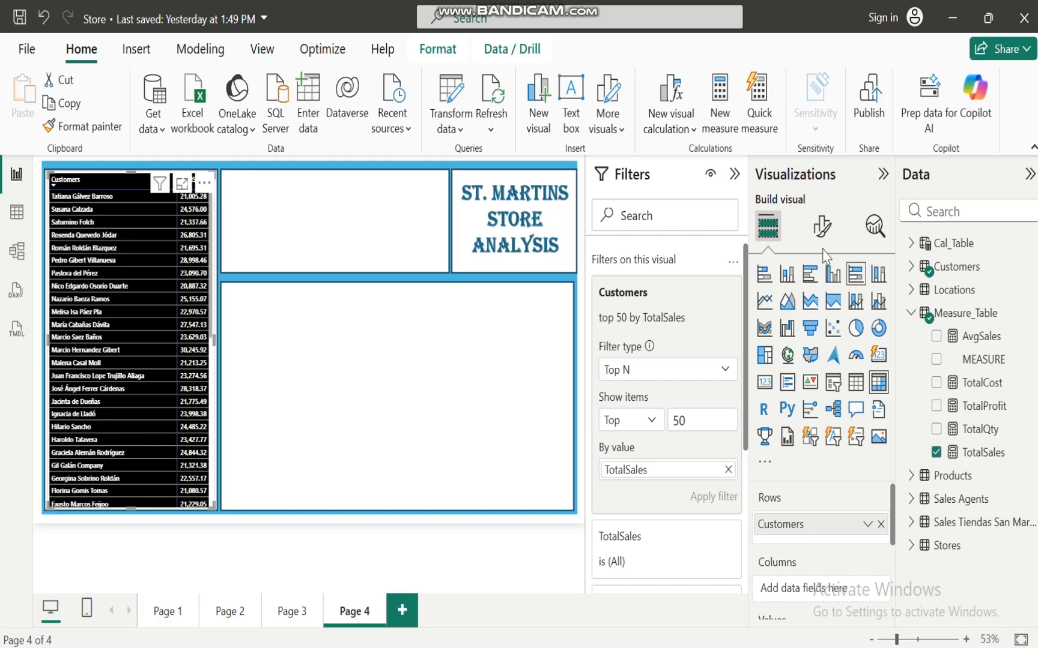
Step: Turn off the background effect of the customer matrix
left_click(821, 227)
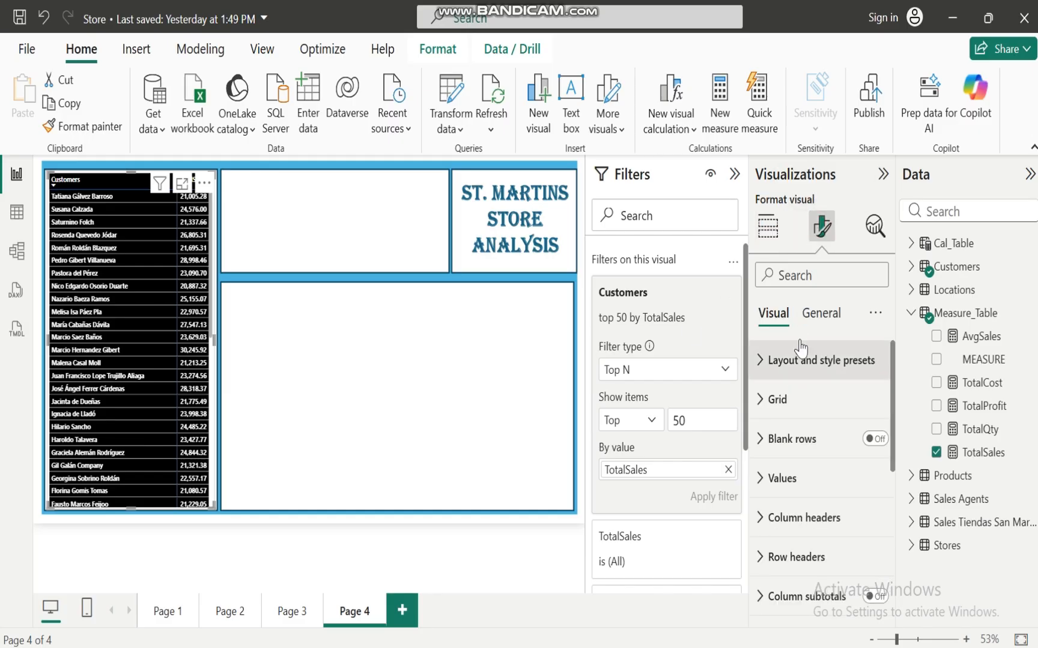
left_click(819, 315)
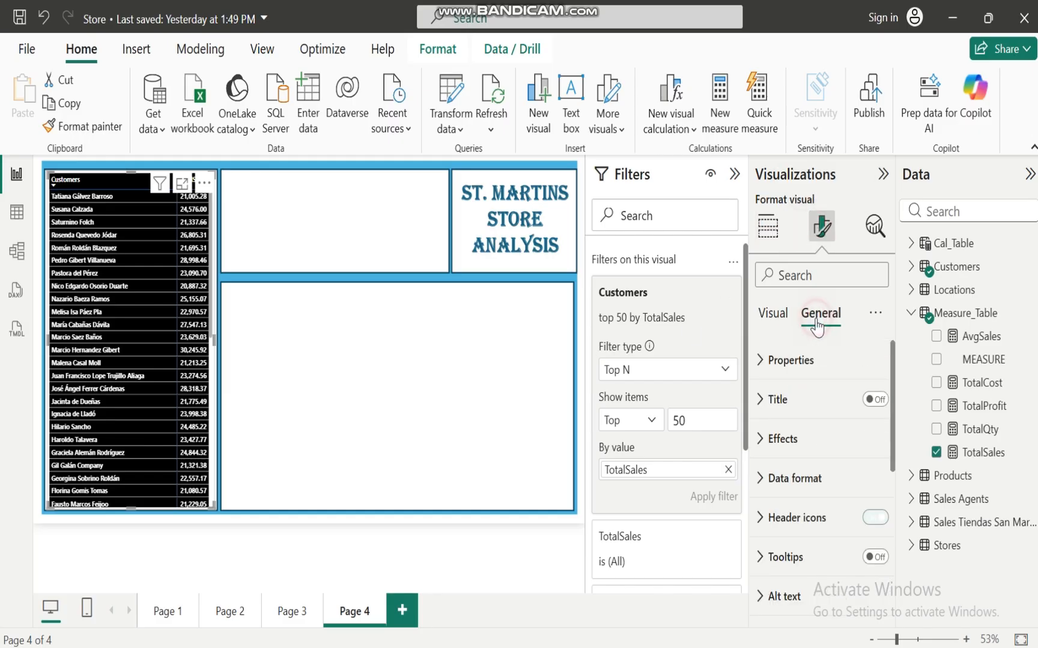
left_click(761, 444)
left_click(863, 487)
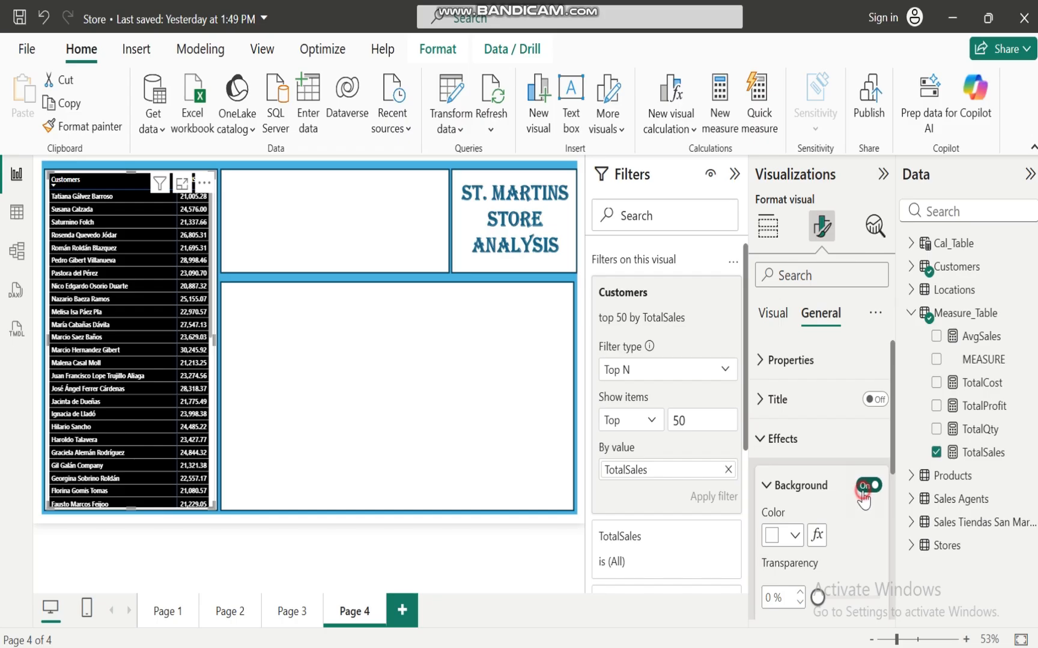
left_click(347, 440)
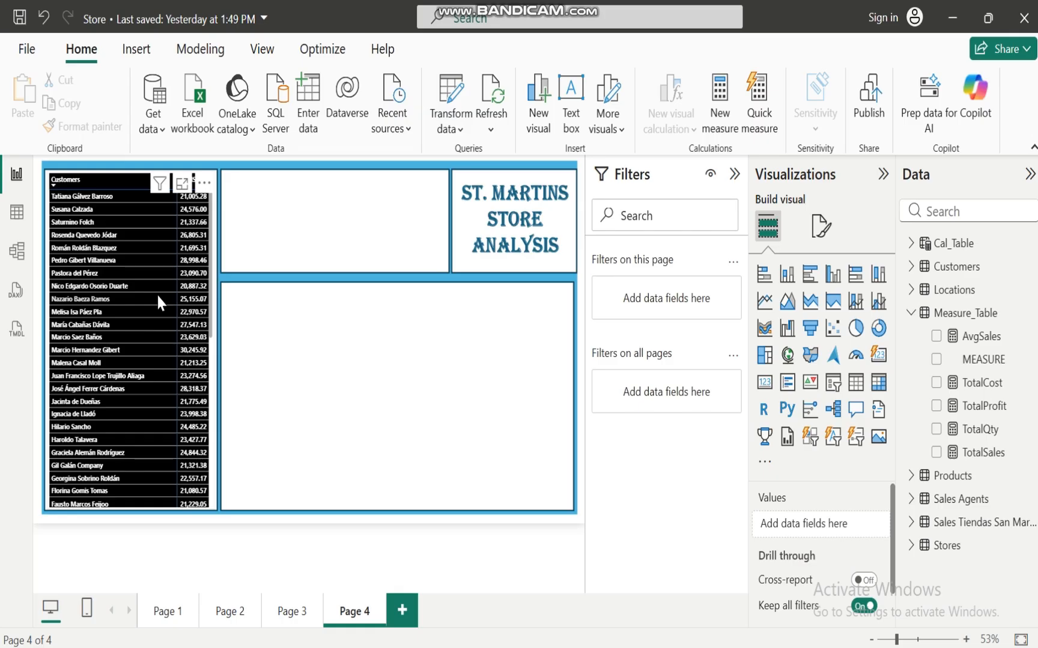
Step: Sort the customer matrix by TotalSales in descending order
left_click(205, 182)
mouse_move(288, 348)
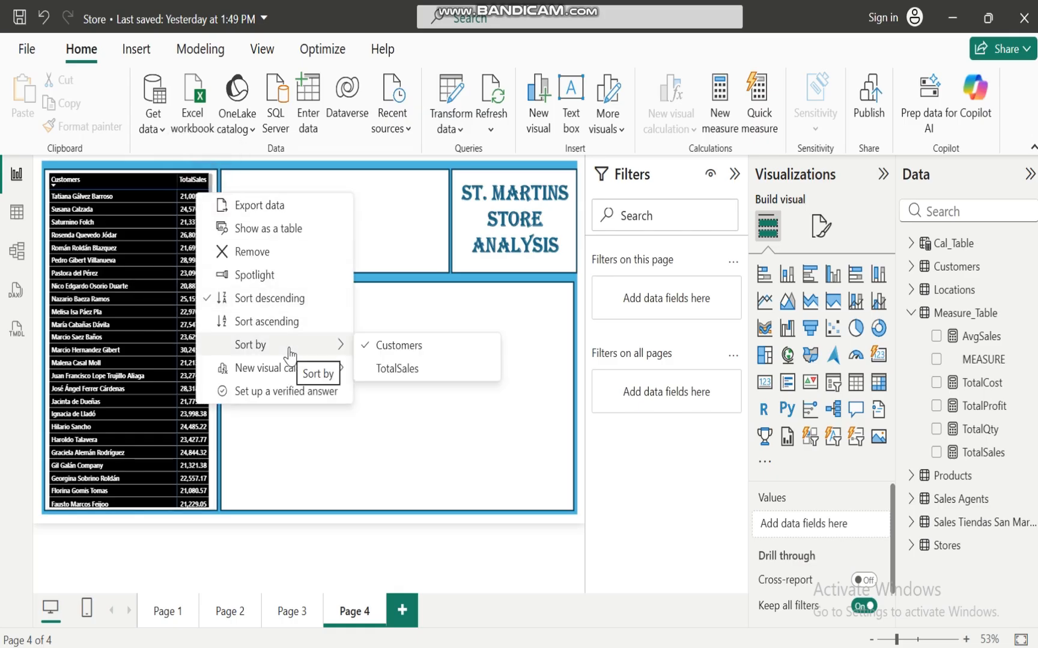
left_click(409, 372)
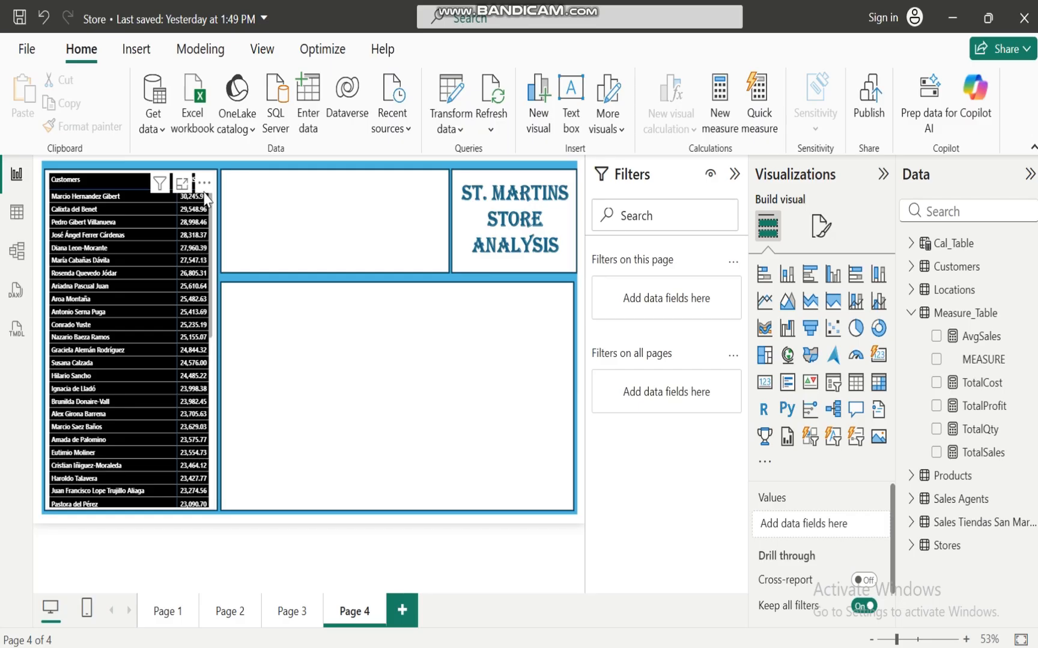
left_click(205, 182)
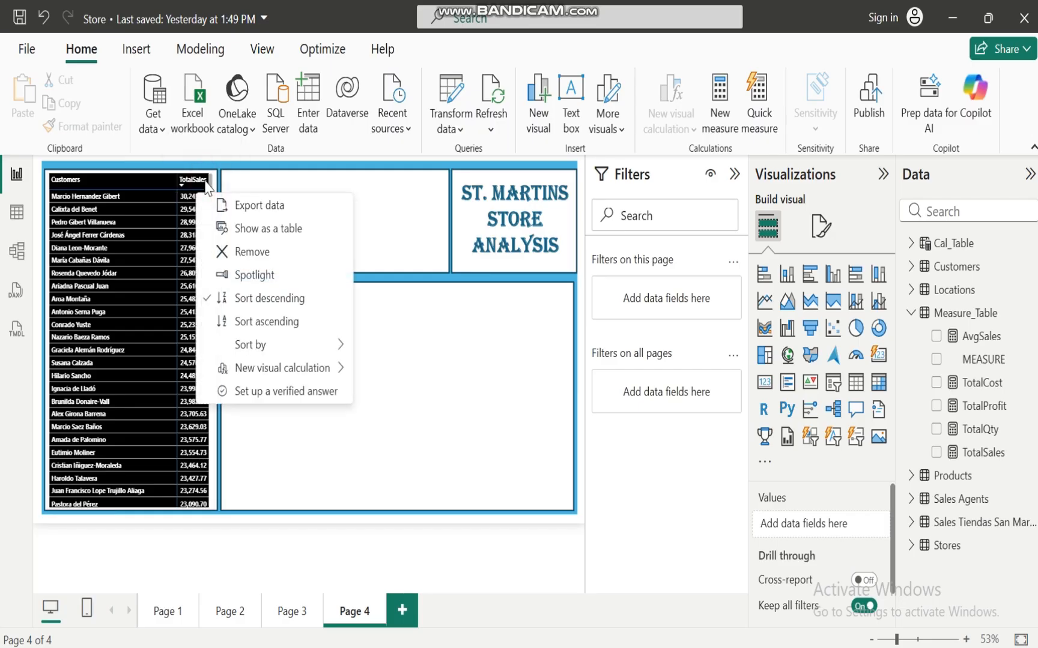
left_click(260, 303)
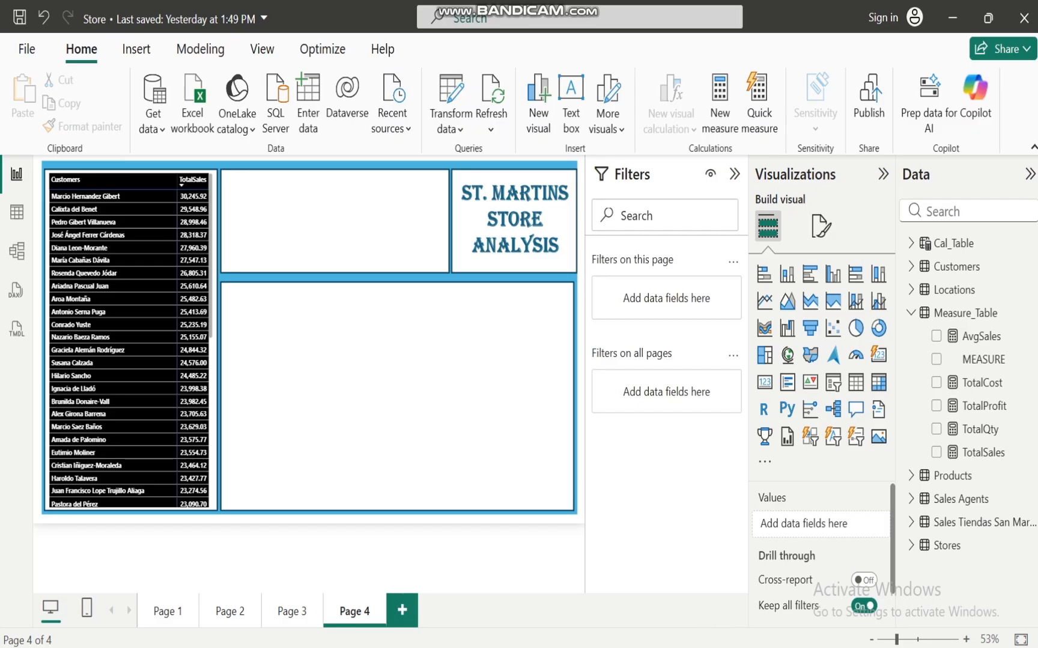
Step: Switch to the SAN MARTIN STORE PROJECT presentation in PowerPoint and highlight the text of questions 14, 13 and 11 in red
mouse_move(683, 647)
left_click(757, 594)
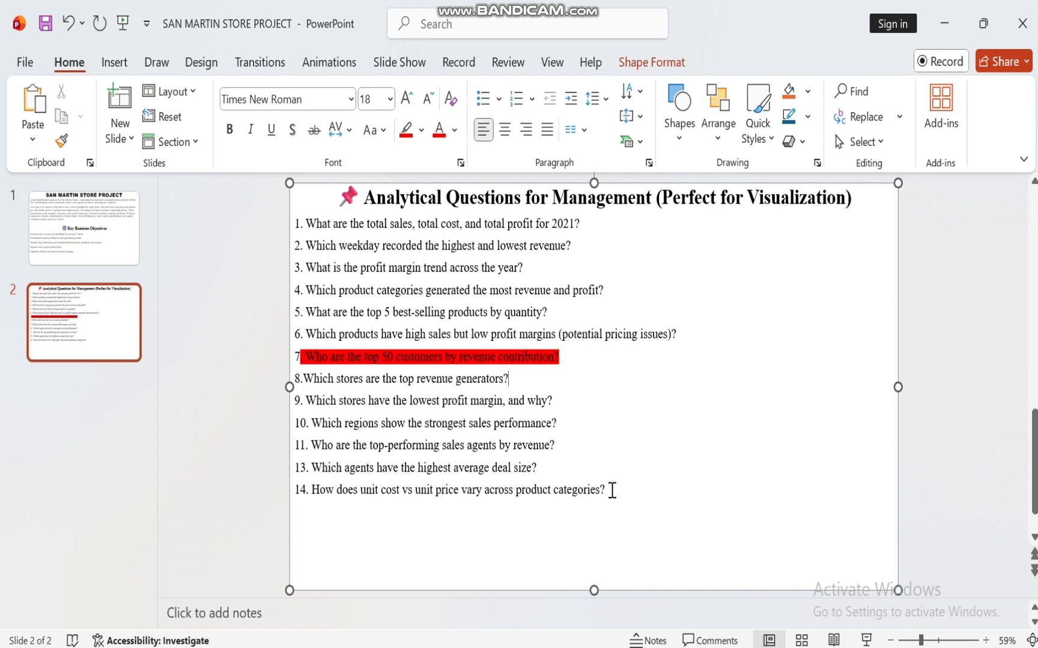
left_click_drag(611, 489, 312, 490)
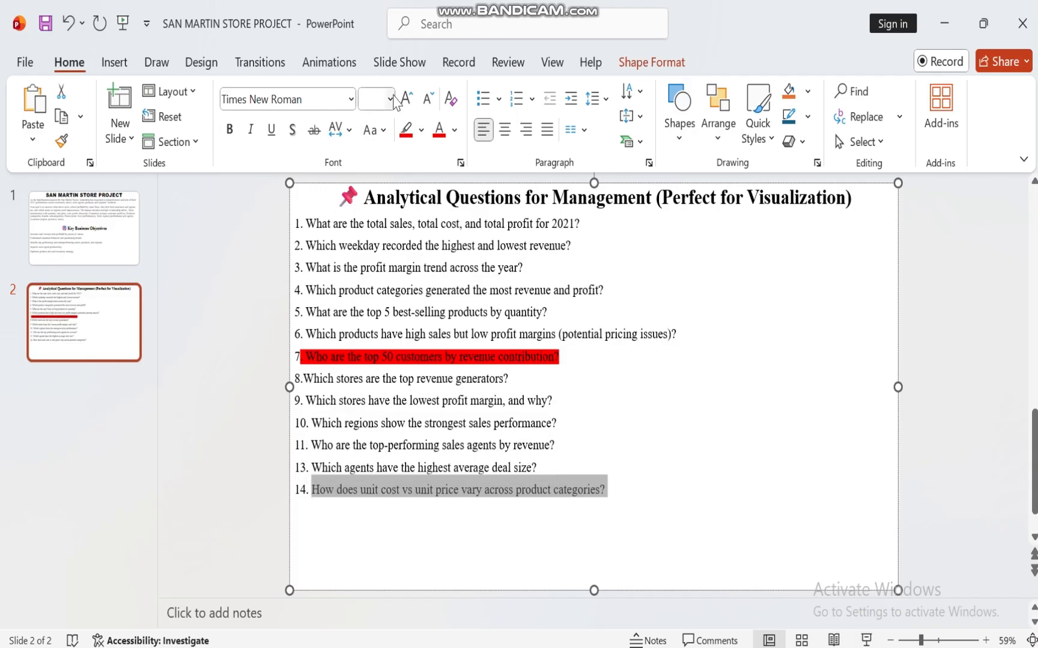
left_click(407, 131)
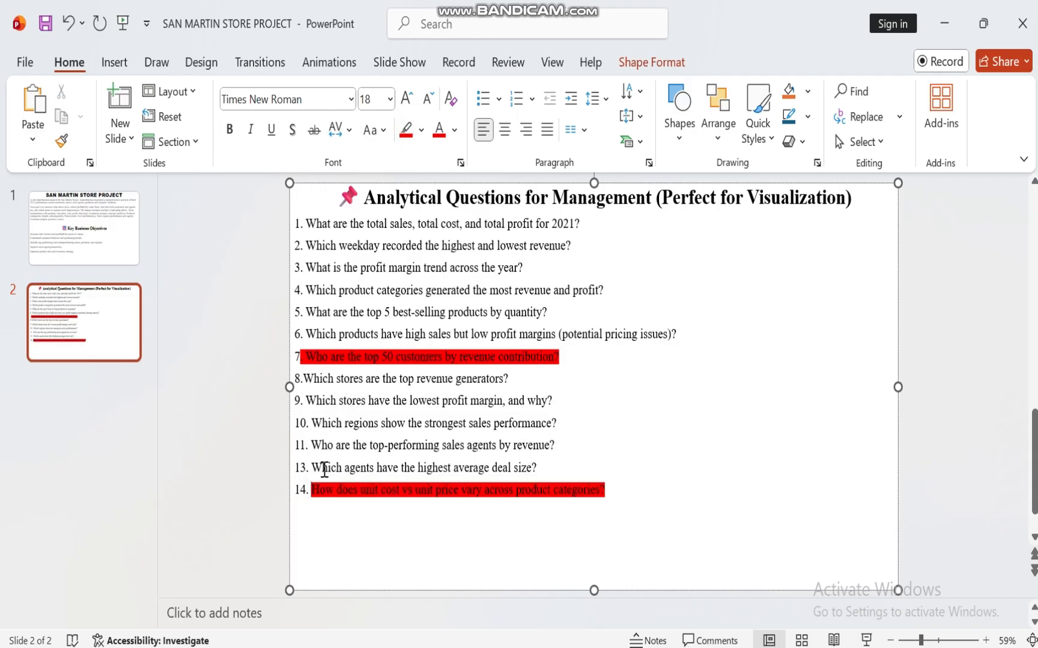
left_click_drag(546, 473, 311, 468)
left_click(406, 133)
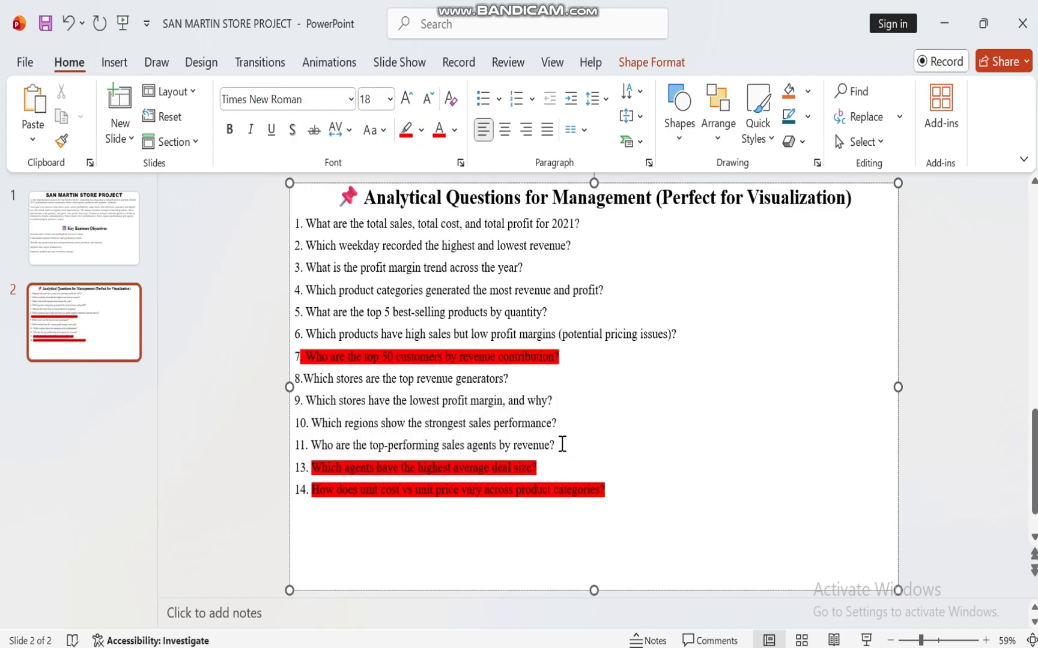
left_click_drag(558, 446, 313, 449)
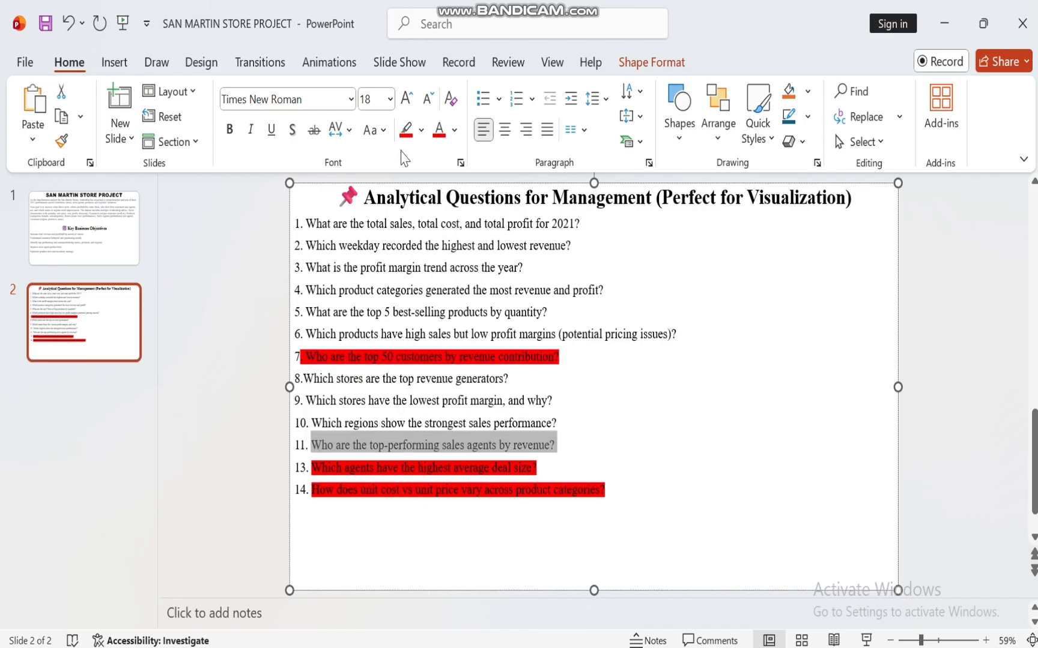
left_click(406, 131)
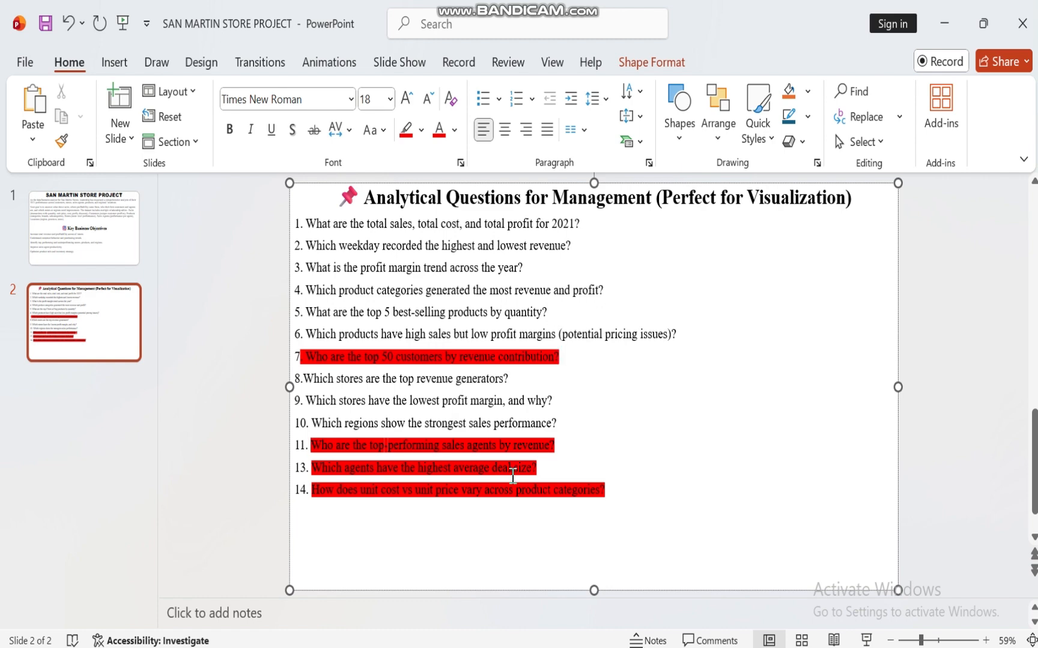
Step: Remove the red highlight from question 7 about the top 50 customers
left_click(566, 357)
left_click(302, 356, "shift")
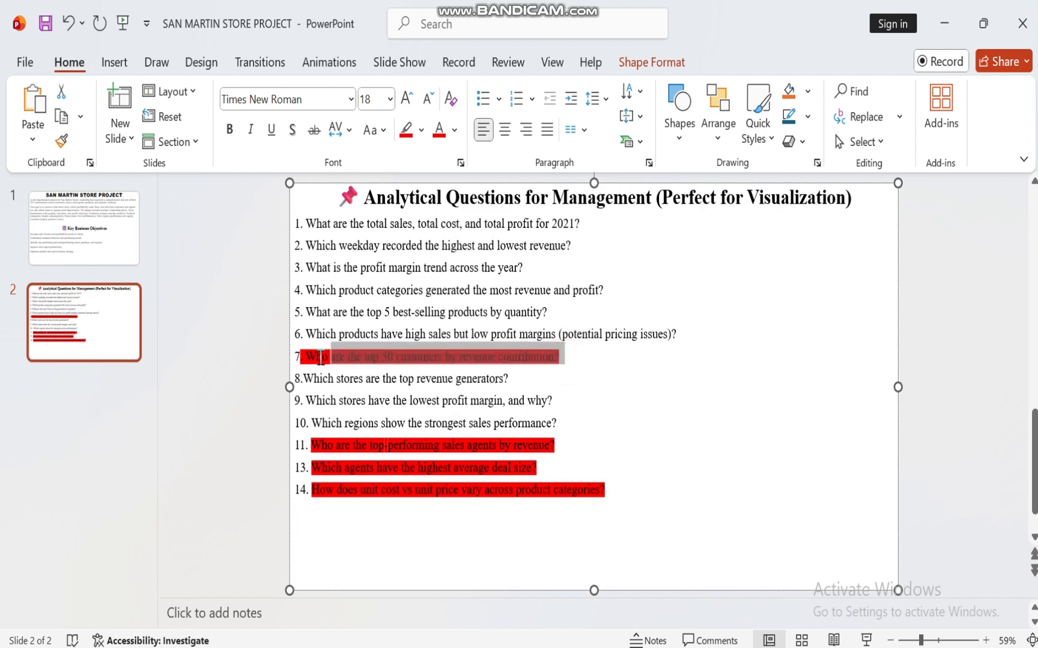
left_click(422, 130)
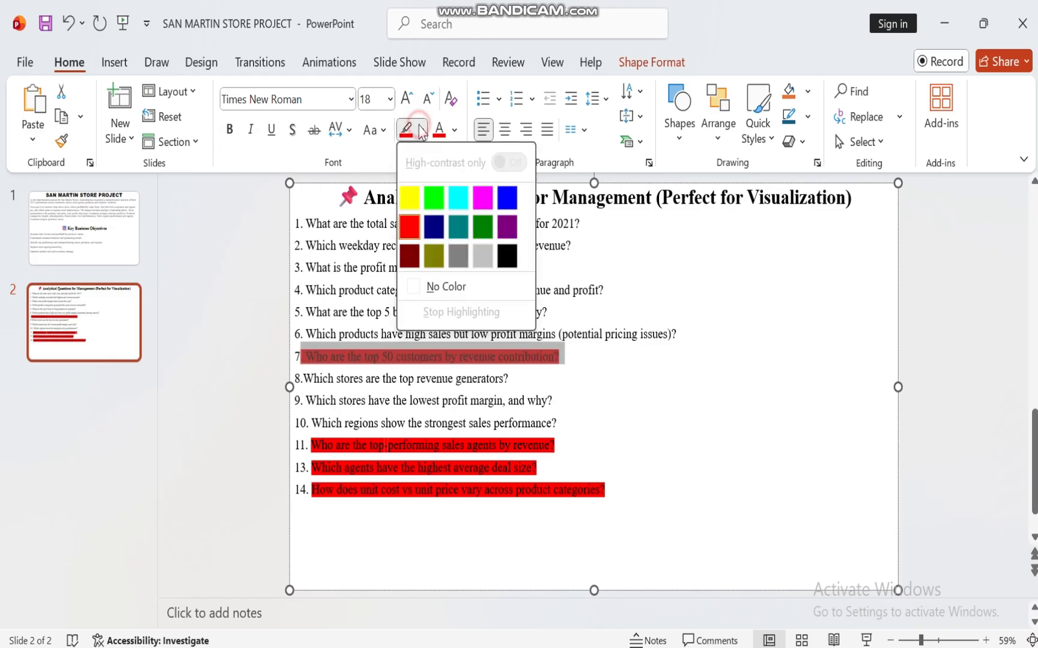
left_click(445, 287)
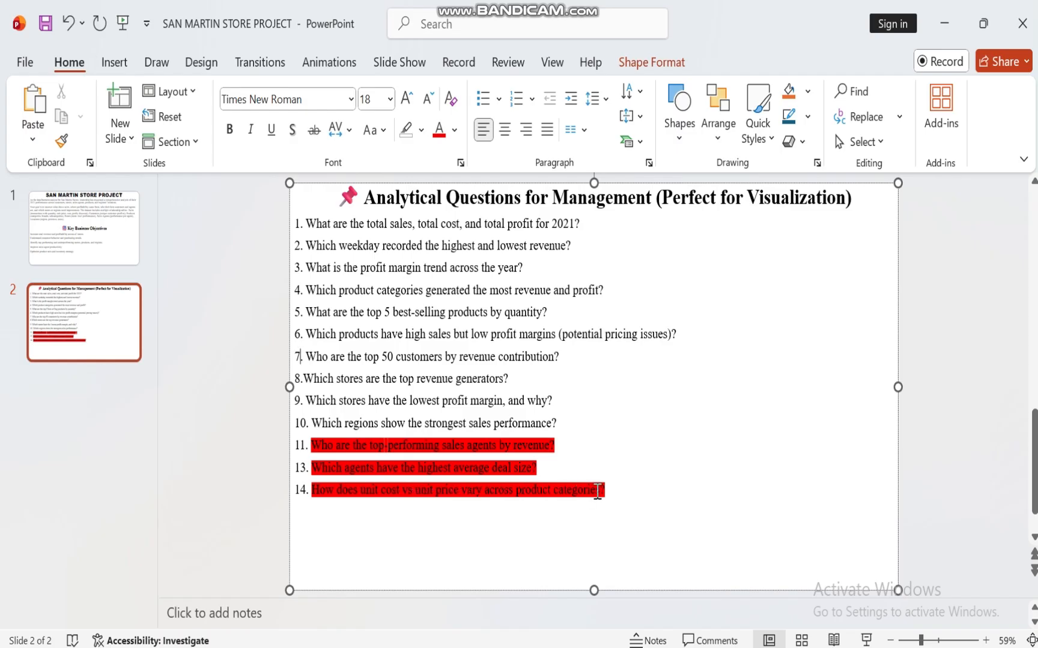
Step: Switch back to Power BI and create a clustered column chart of Unit Price and Unit Cost from the Sales Tiendas table on Page 4
left_click(649, 647)
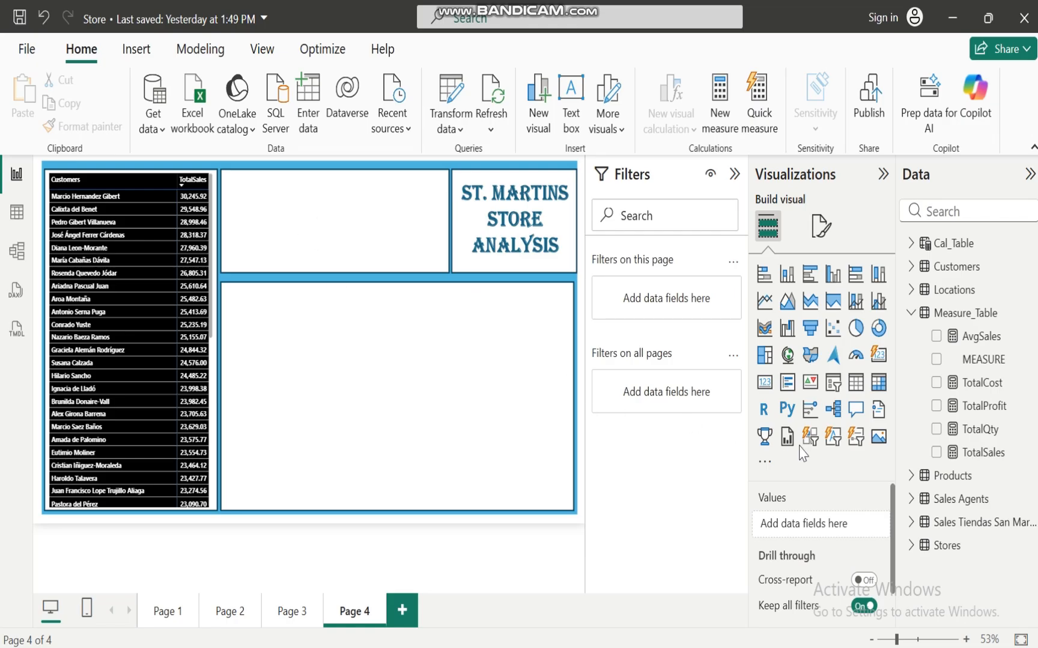
left_click(911, 314)
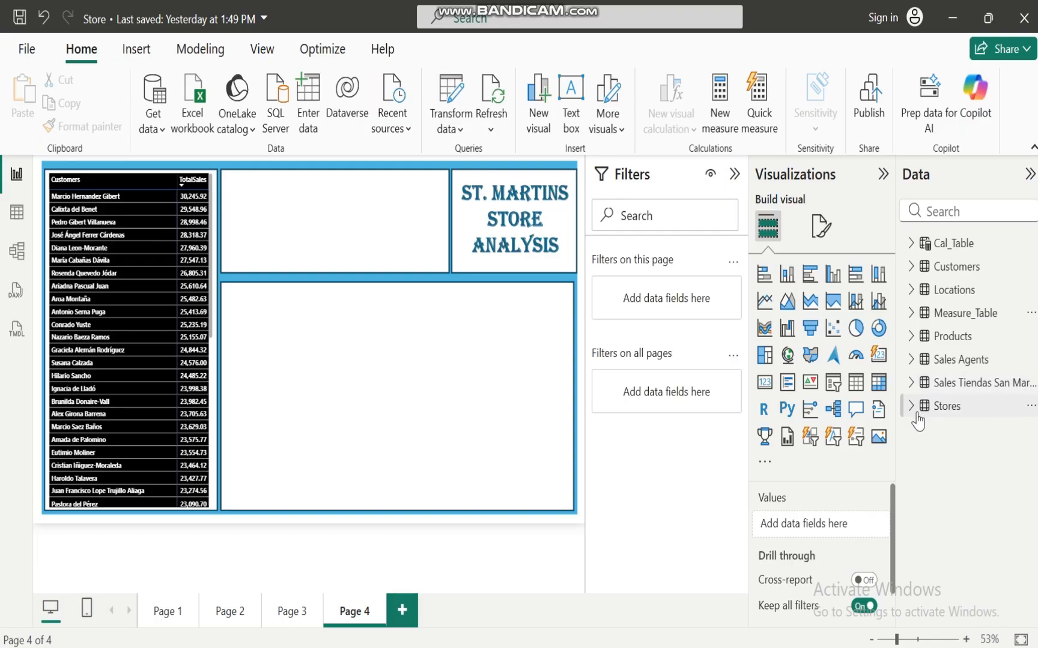
left_click(911, 382)
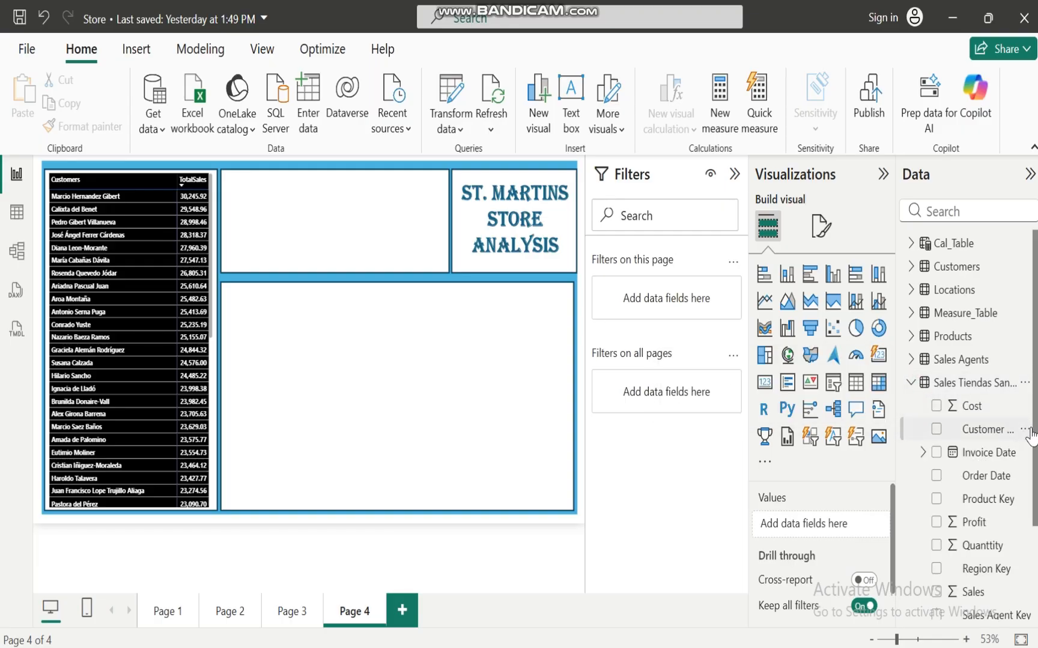
scroll(1021, 420, "down", 2)
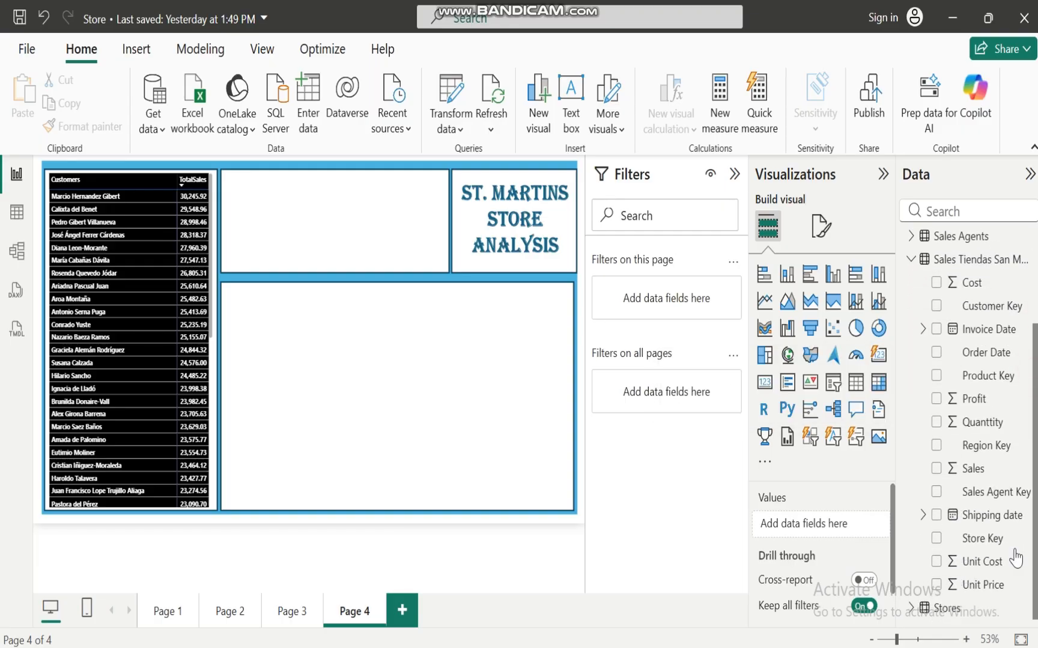
left_click(936, 585)
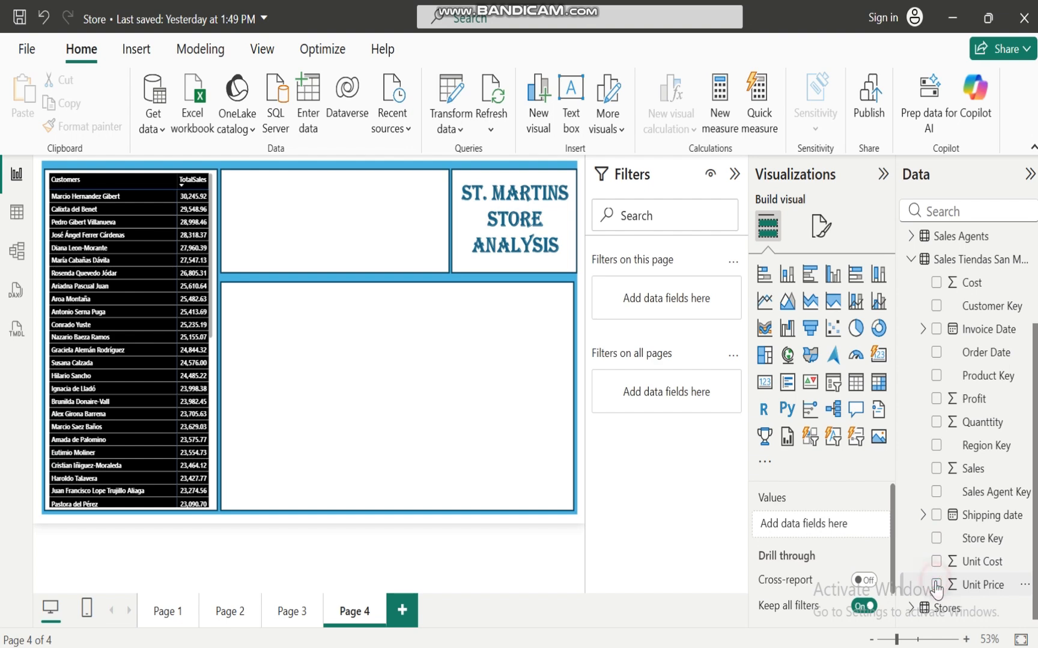
left_click(936, 562)
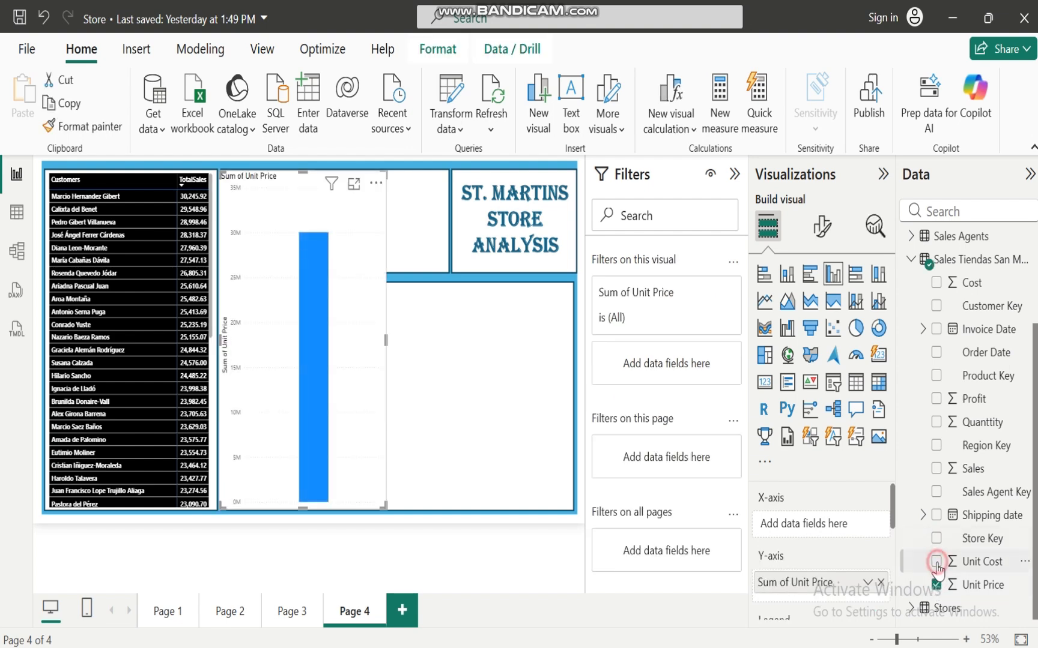
Step: Check question 14 on unit cost versus unit price by product category in the PowerPoint slide, and return to the Power BI report
mouse_move(683, 647)
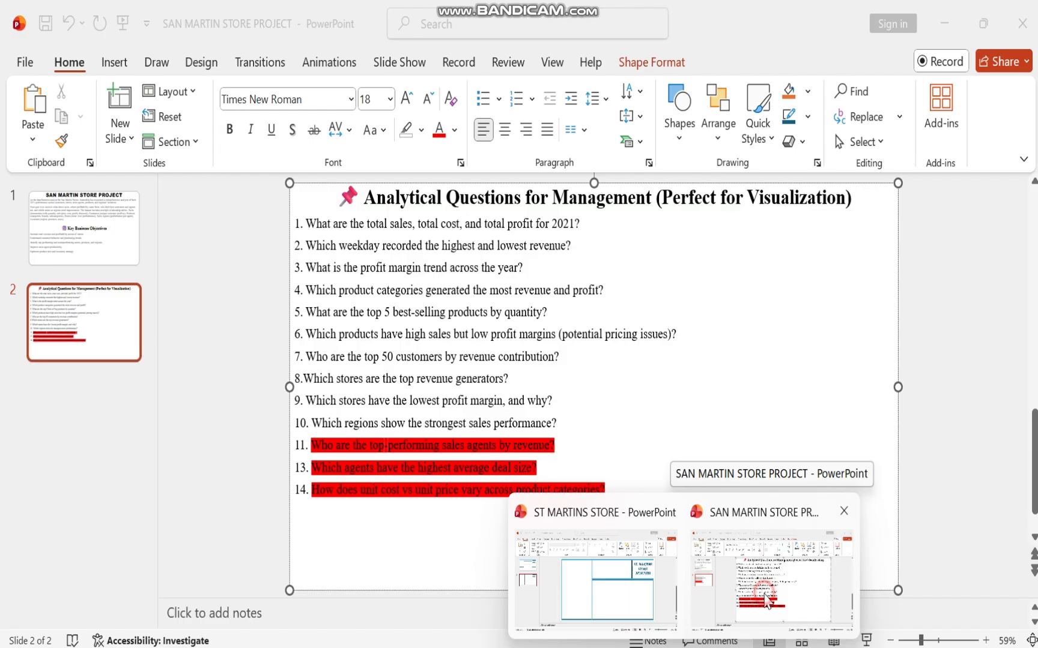
left_click(765, 601)
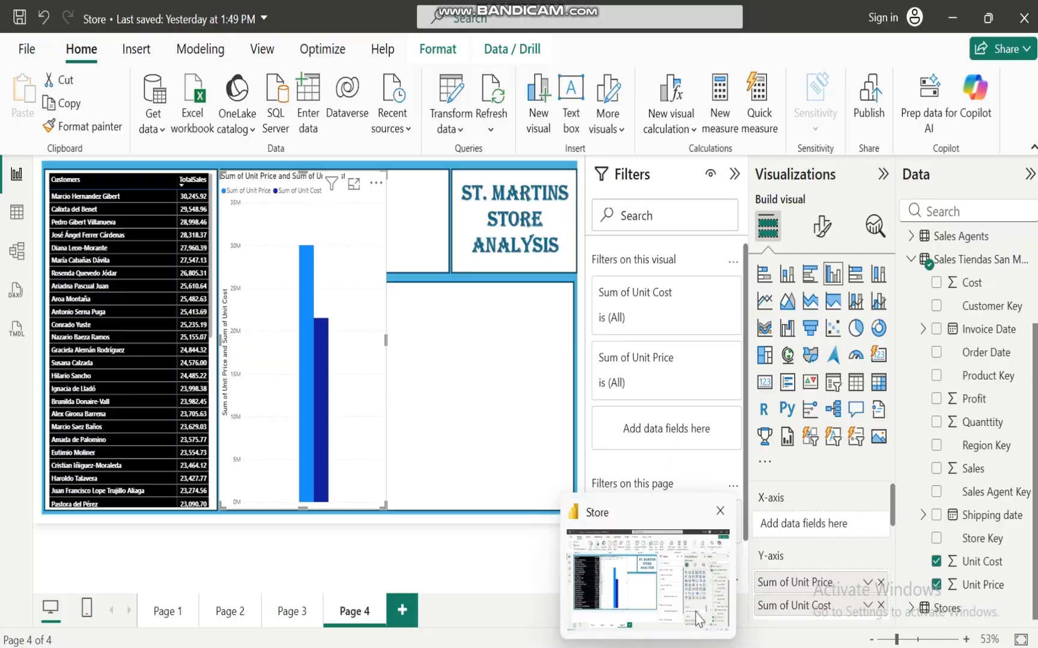
left_click(690, 618)
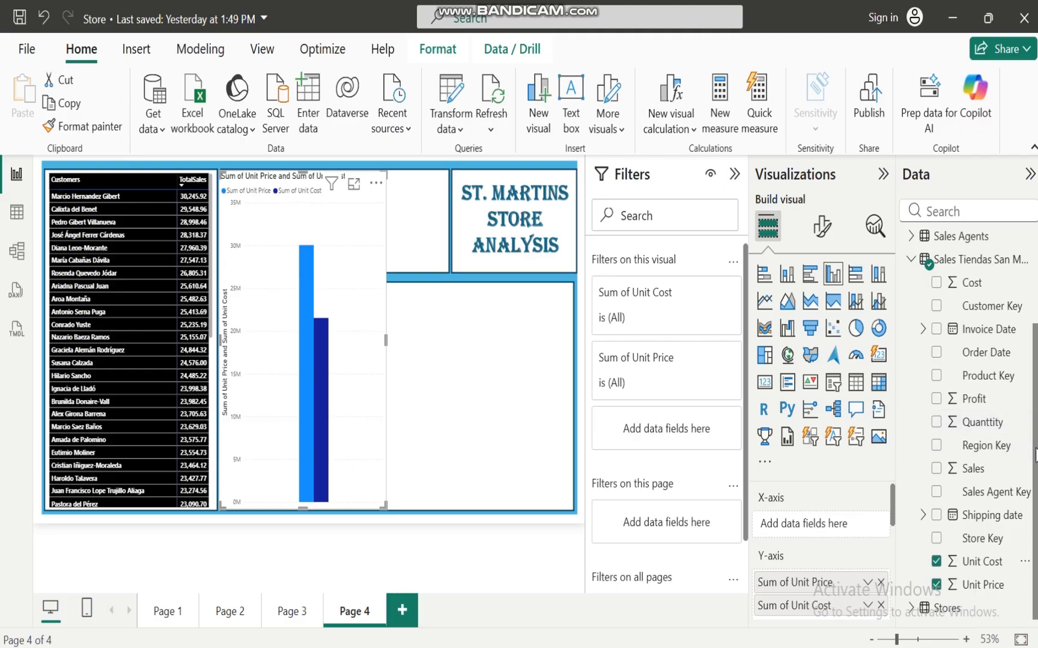
scroll(966, 391, "up", 3)
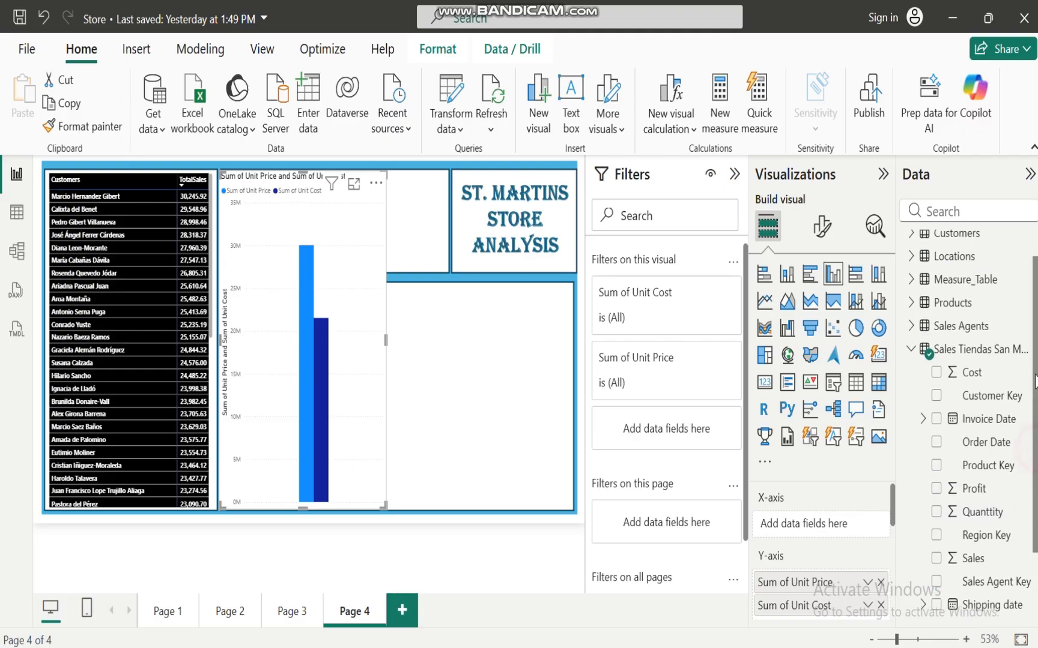
Step: Add Products Category from the Products table to the Unit Price and Unit Cost chart and convert it to a scatter chart
left_click(910, 358)
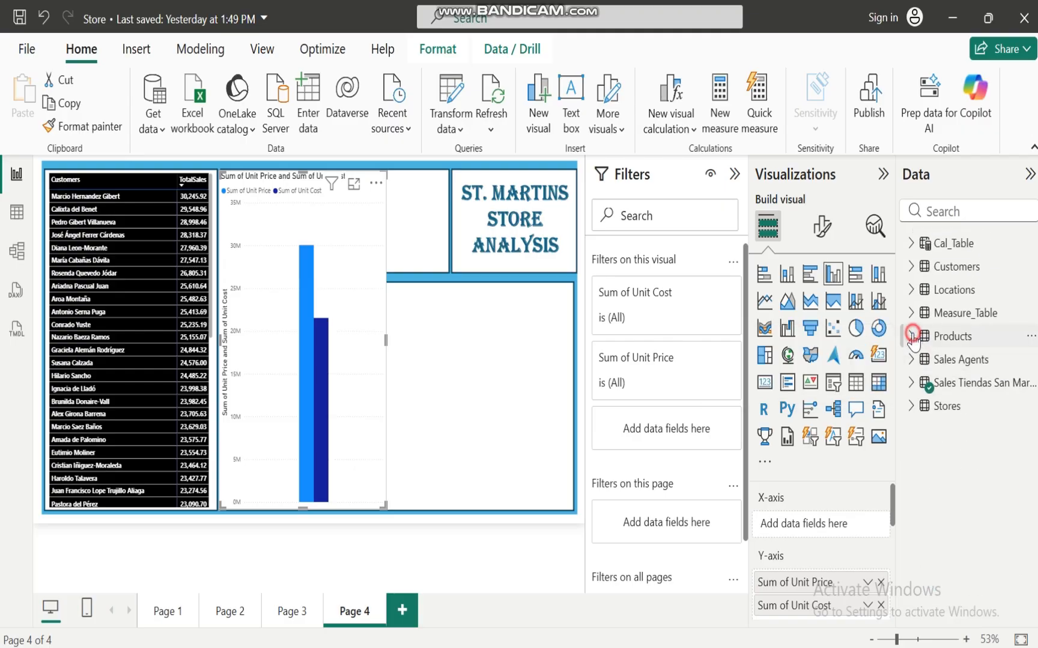
left_click(911, 337)
left_click(937, 407)
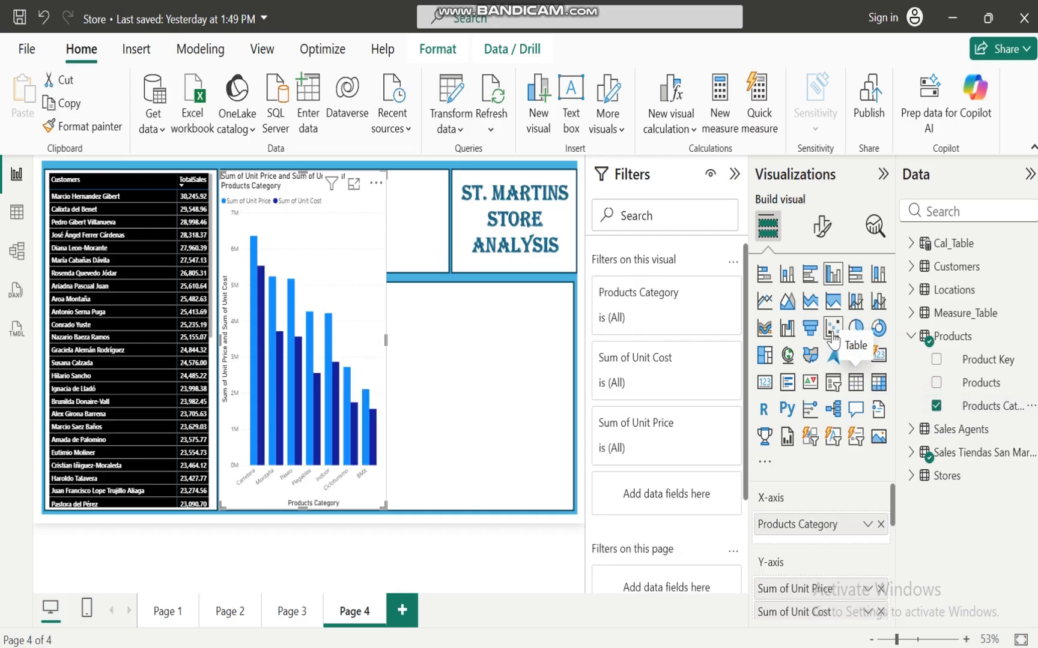
left_click(832, 330)
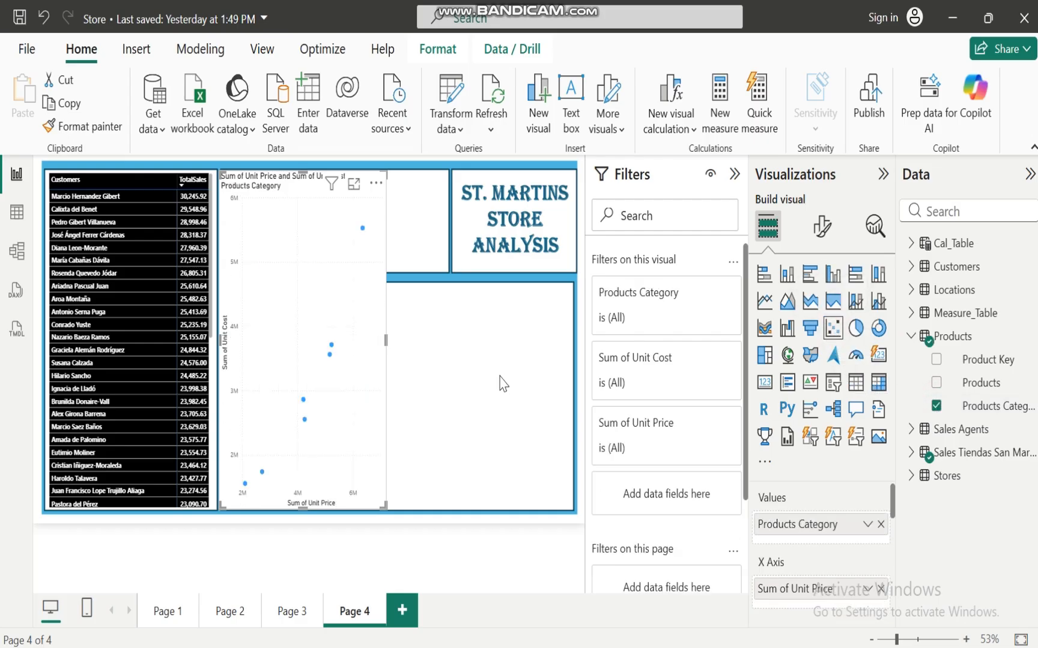
Step: Resize the scatter chart to fill the empty box between the customers matrix and the St. Martins Store Analysis title
left_click_drag(385, 340, 502, 341)
left_click_drag(357, 507, 358, 274)
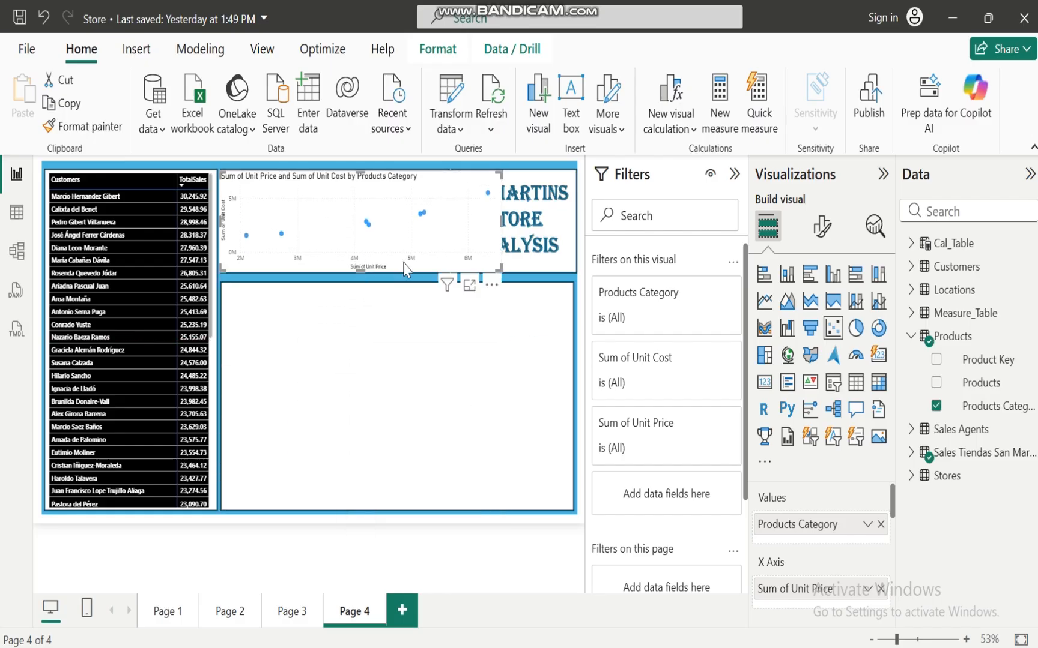
left_click_drag(502, 223, 443, 221)
mouse_move(220, 219)
left_mouse_down()
mouse_move(240, 220)
mouse_move(221, 221)
left_mouse_up()
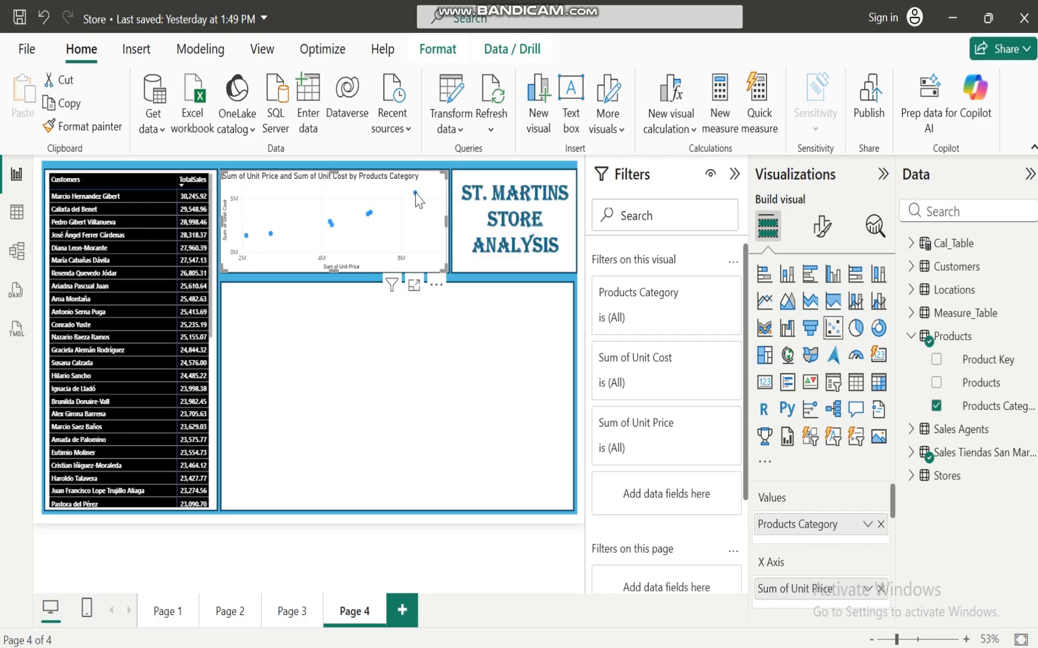
Step: Examine the unit price and unit cost of the individual product category points on the scatter chart
mouse_move(415, 193)
mouse_move(246, 236)
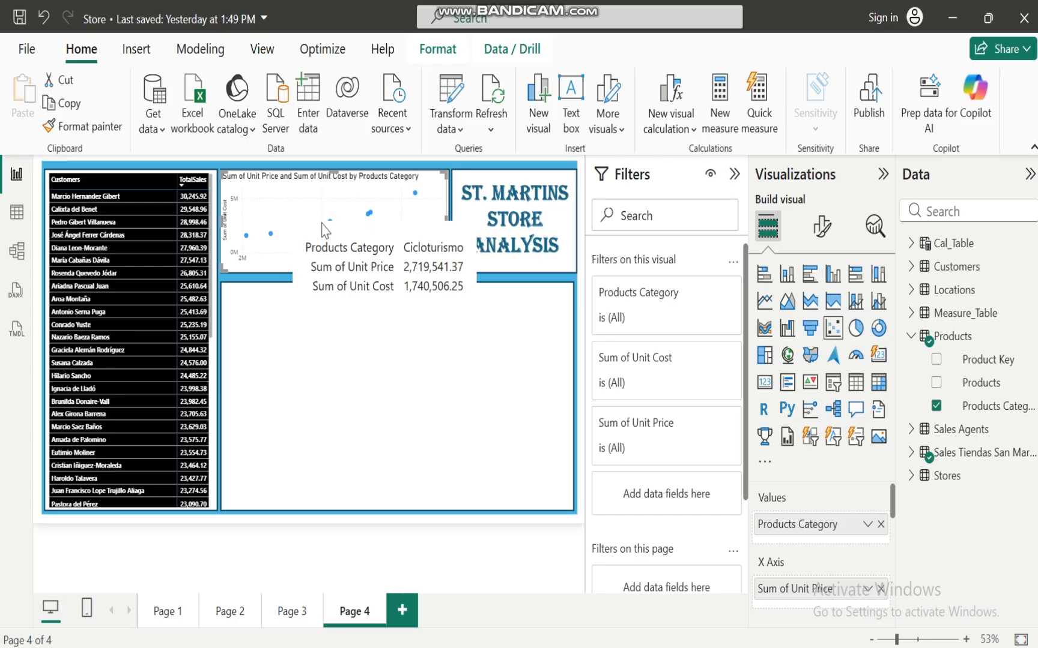
mouse_move(331, 223)
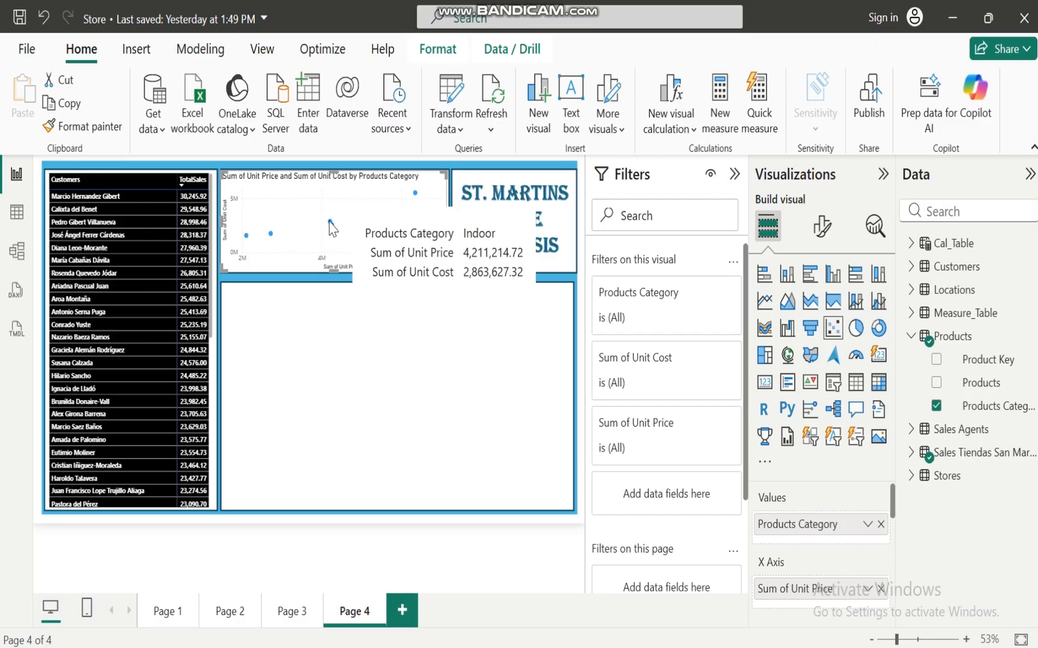
mouse_move(367, 216)
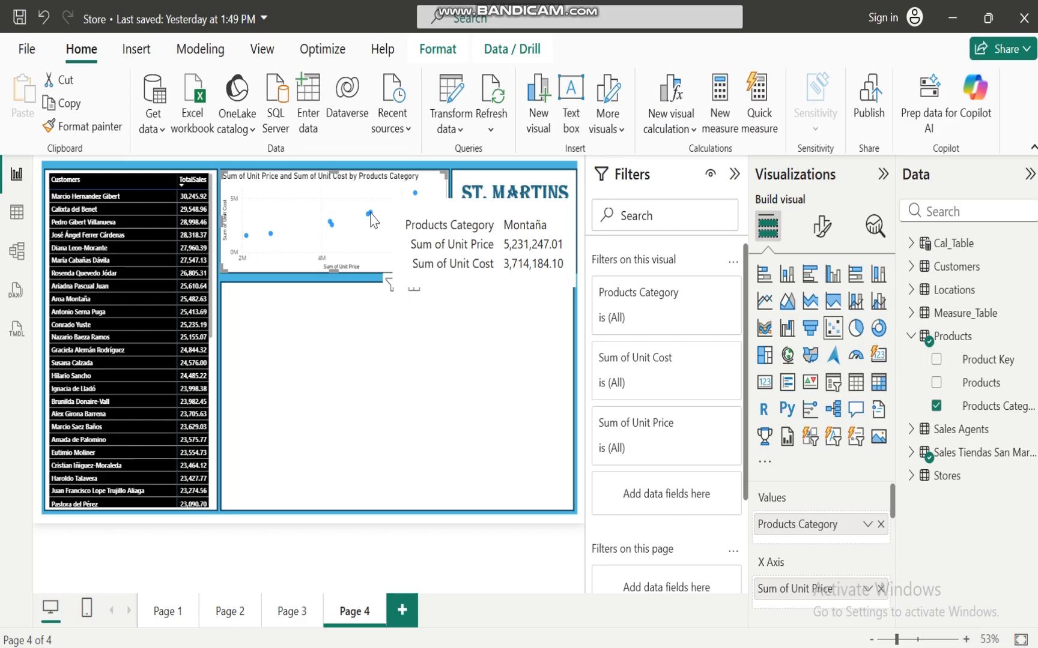
mouse_move(416, 194)
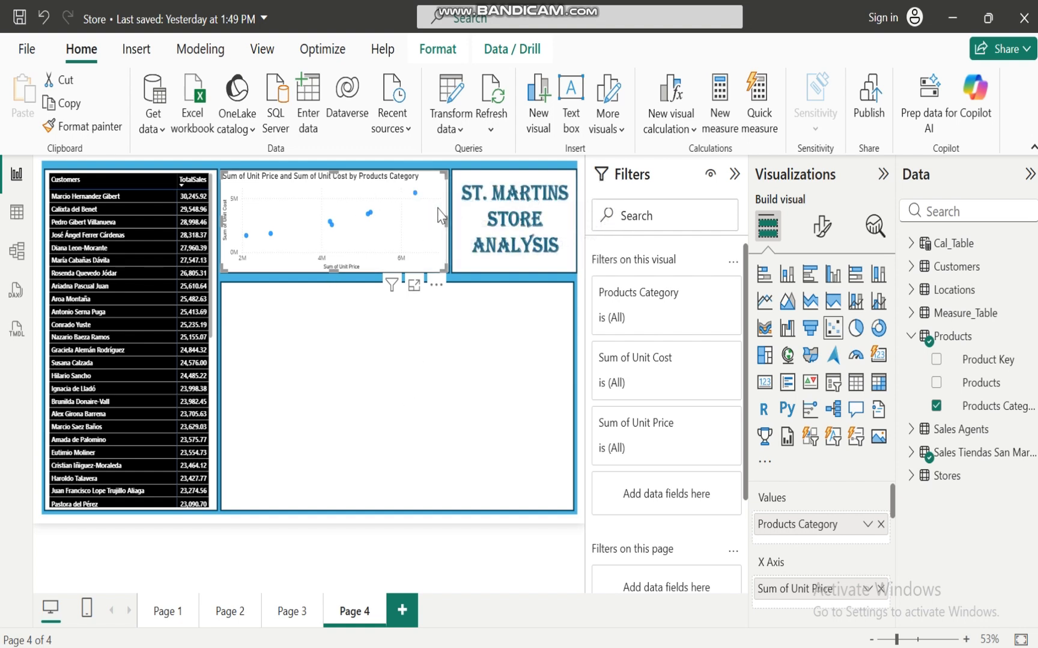
Step: Turn off the X-axis values and X-axis title of the scatter chart
left_click(821, 229)
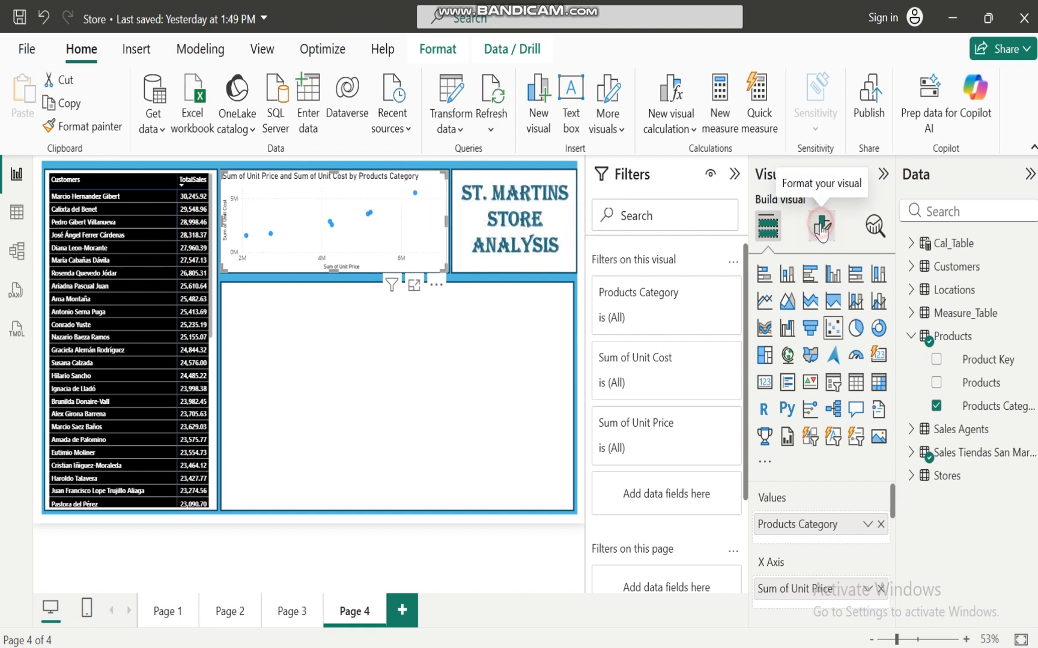
left_click(764, 363)
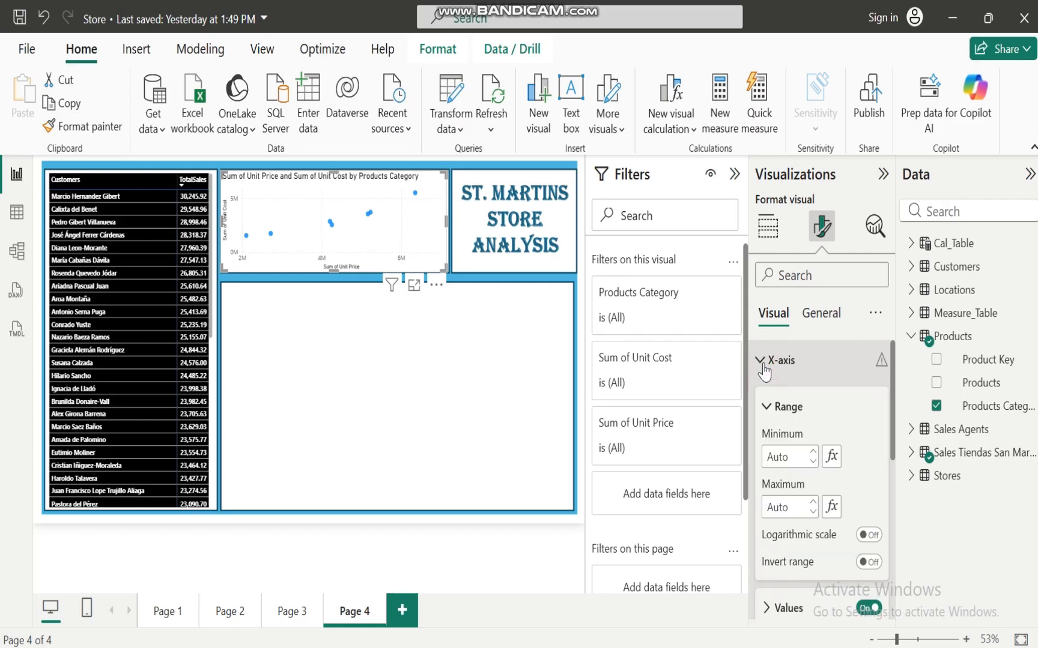
left_click_drag(892, 407, 893, 451)
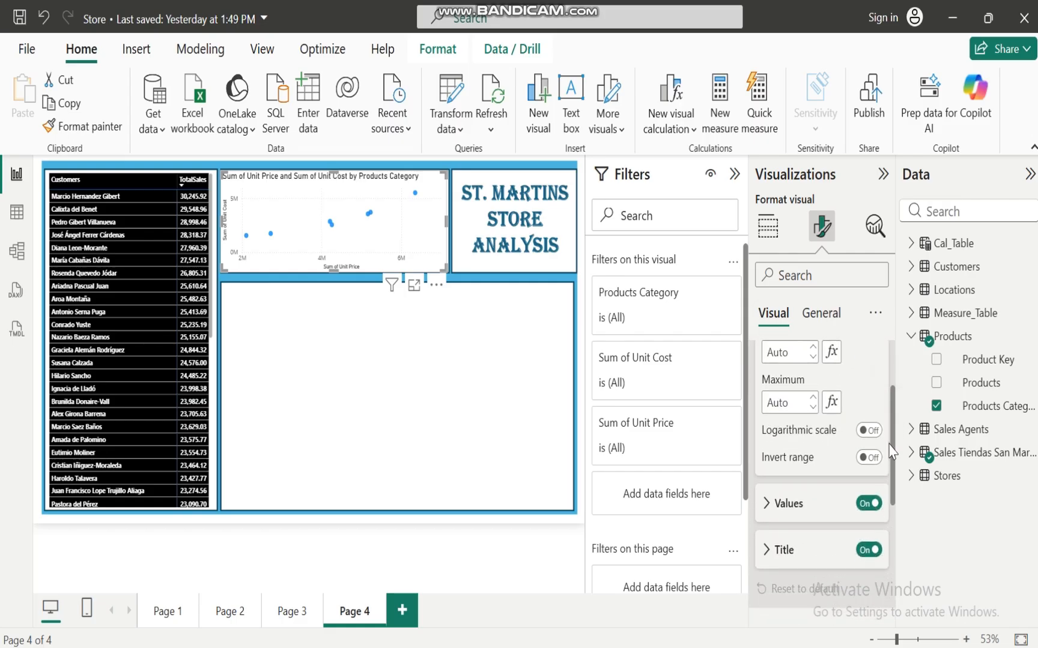
left_click(866, 504)
left_click(867, 550)
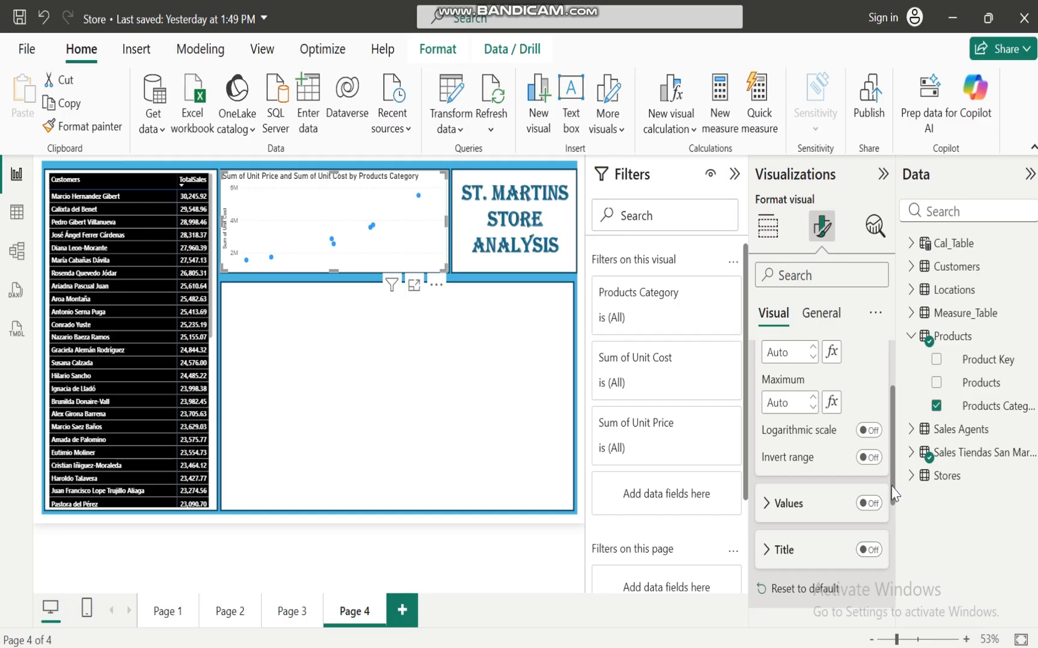
left_click_drag(894, 479, 894, 437)
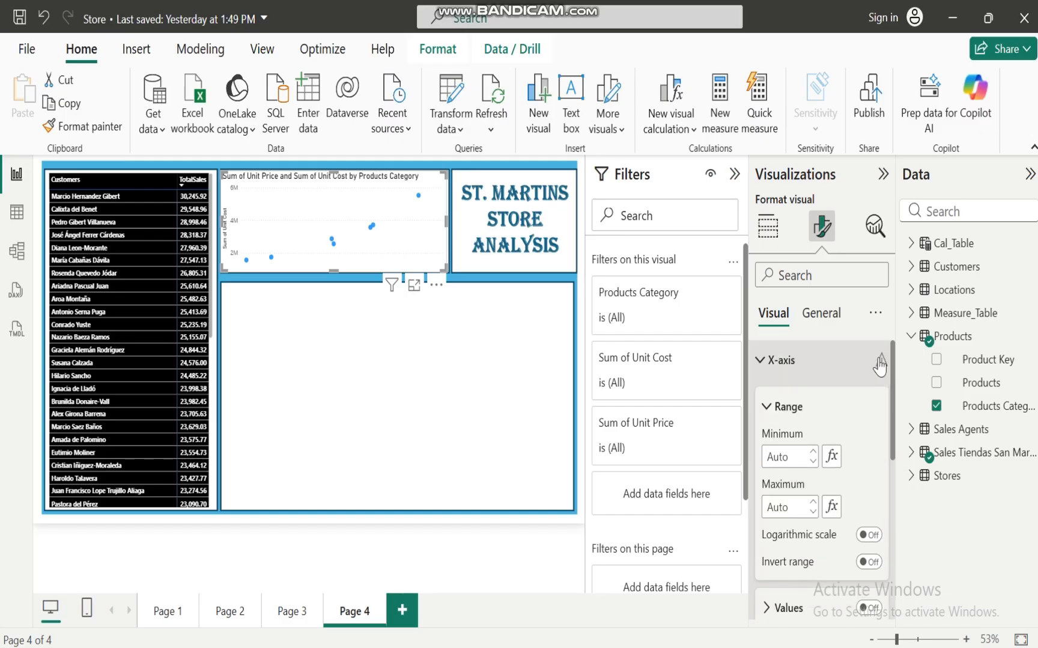
left_click(758, 360)
Step: Turn off the Y-axis values and Y-axis title of the scatter chart
left_click(761, 400)
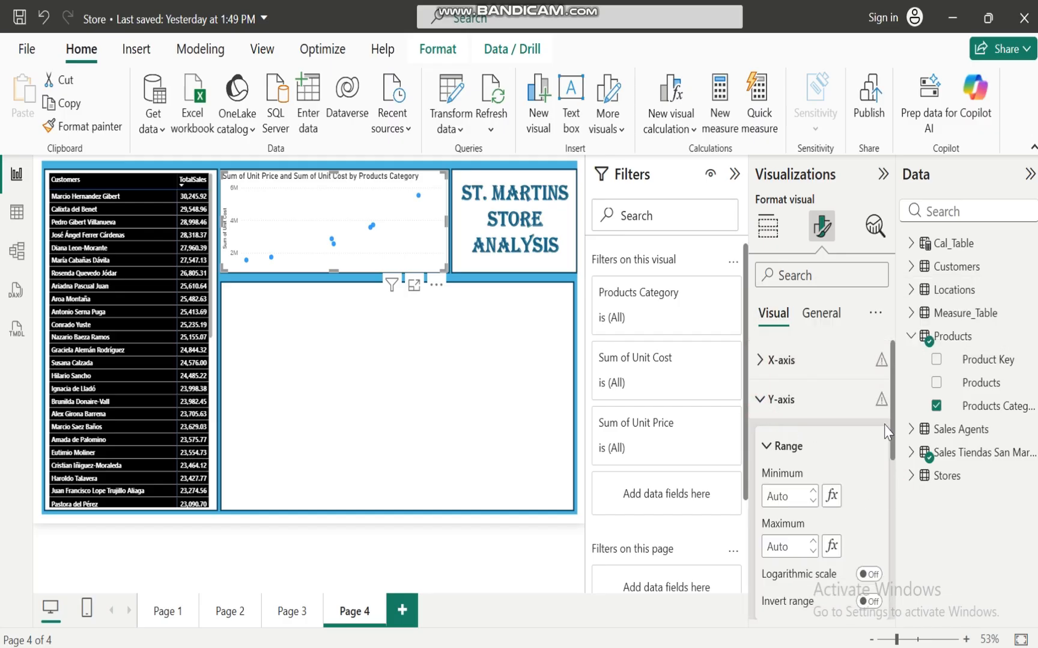
left_click_drag(891, 420, 895, 493)
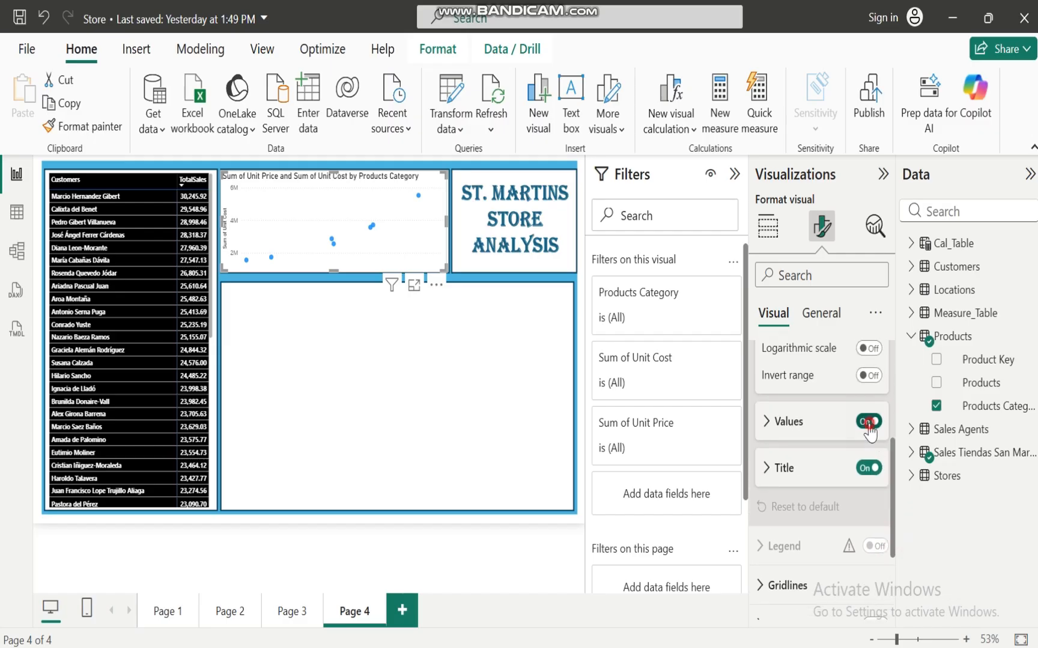
left_click(868, 468)
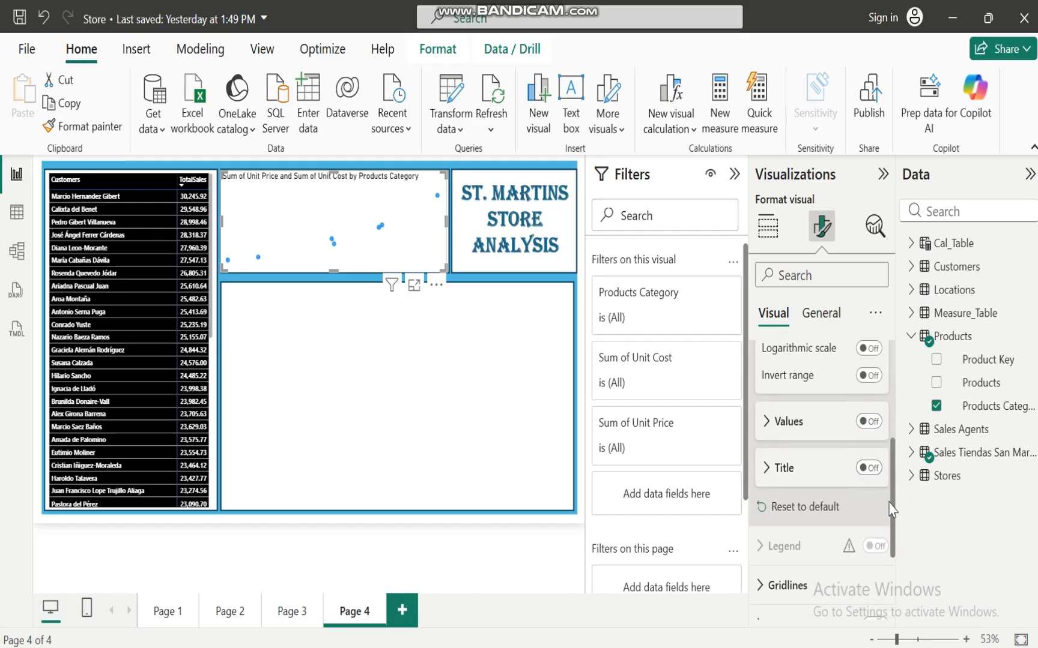
left_click_drag(891, 503, 889, 398)
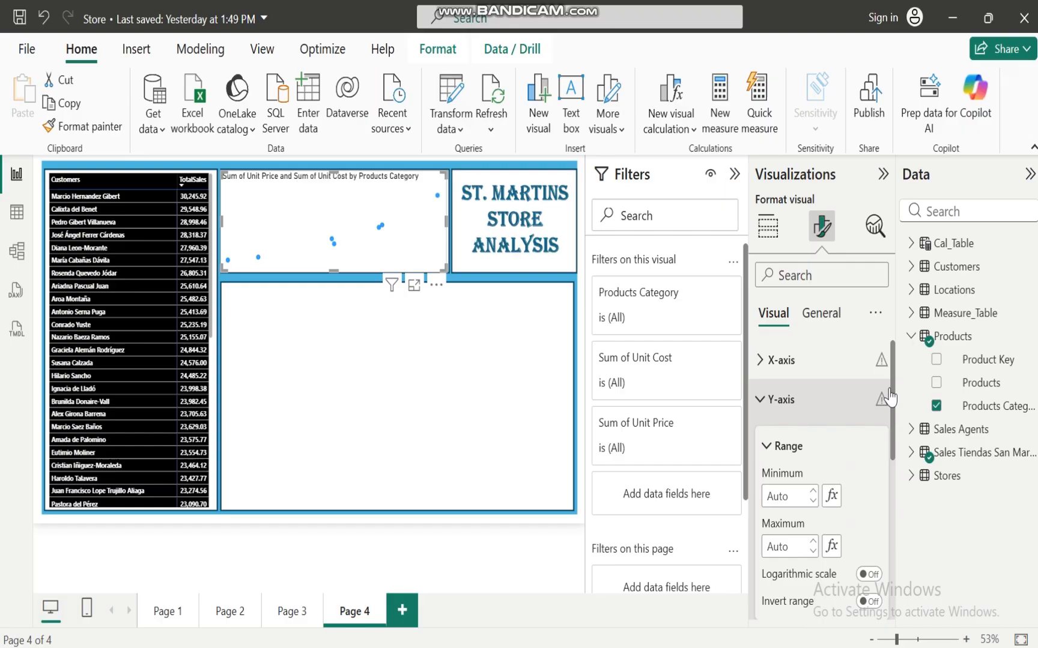
left_click(760, 401)
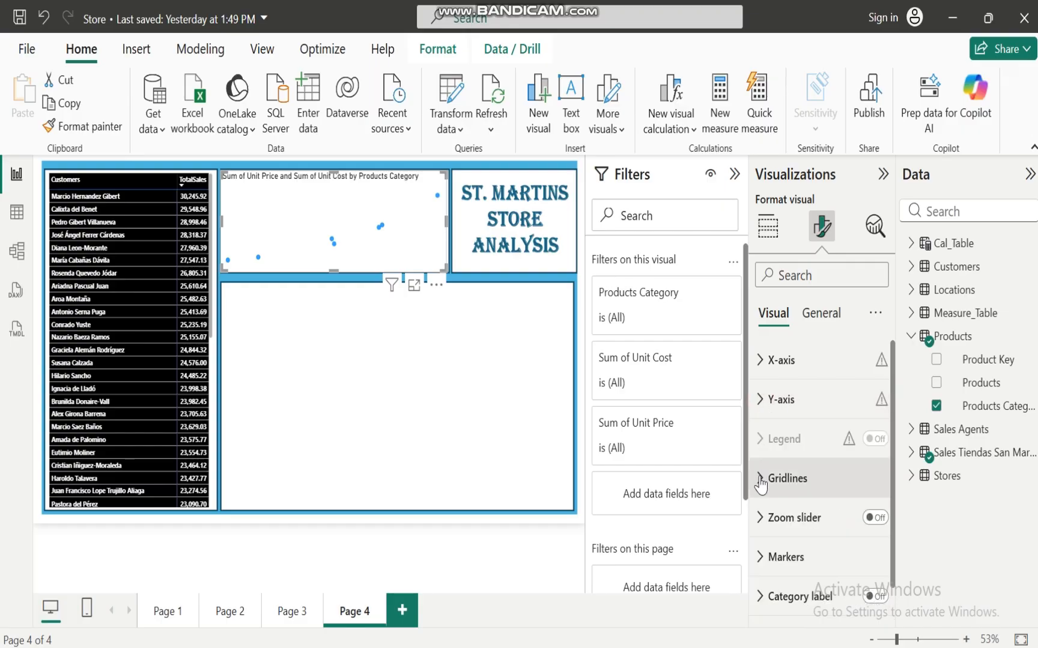
Step: Try the zoom slider on the scatter chart and switch it off again
left_click(761, 479)
left_click(761, 479)
left_click(875, 518)
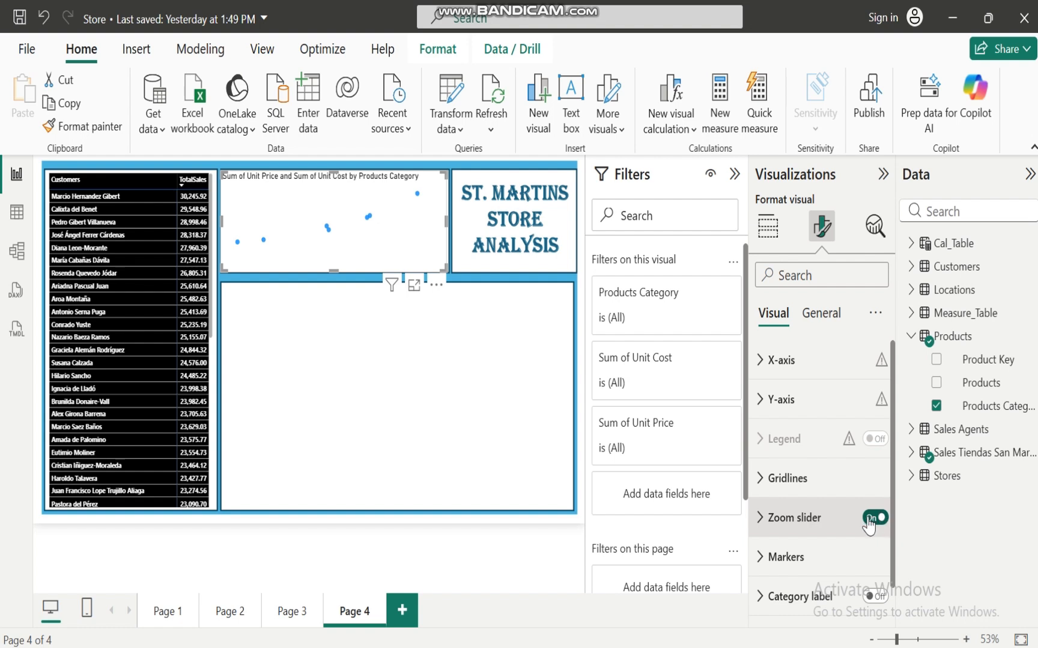
left_click(870, 518)
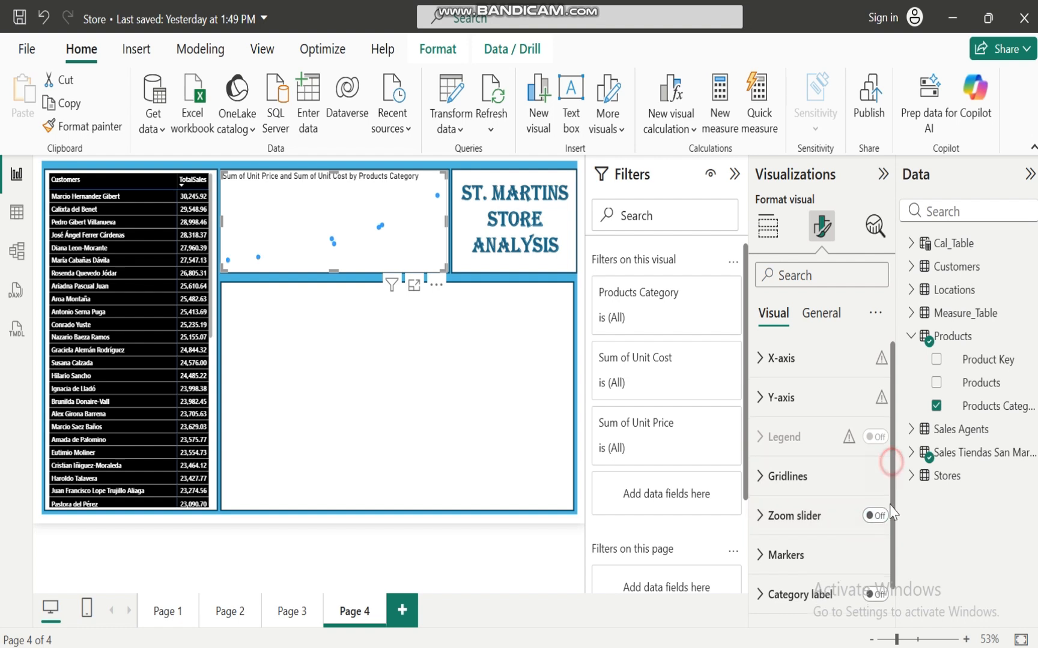
Step: Set the size multiplier of the scatter chart's markers to -8
scroll(841, 498, "down", 1)
left_click(764, 526)
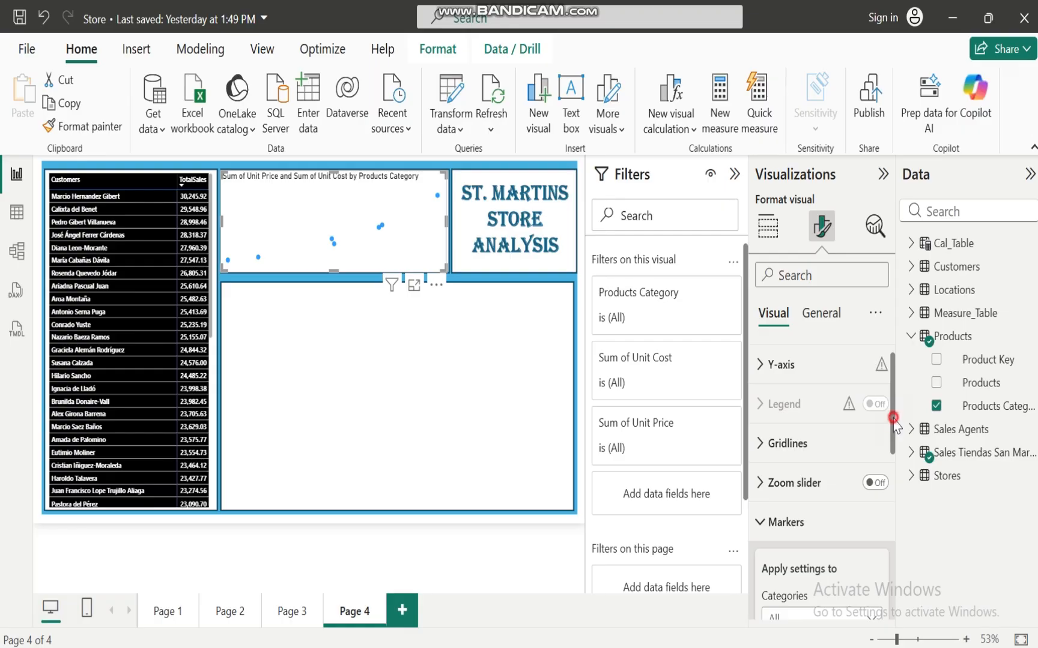
left_click_drag(894, 420, 894, 522)
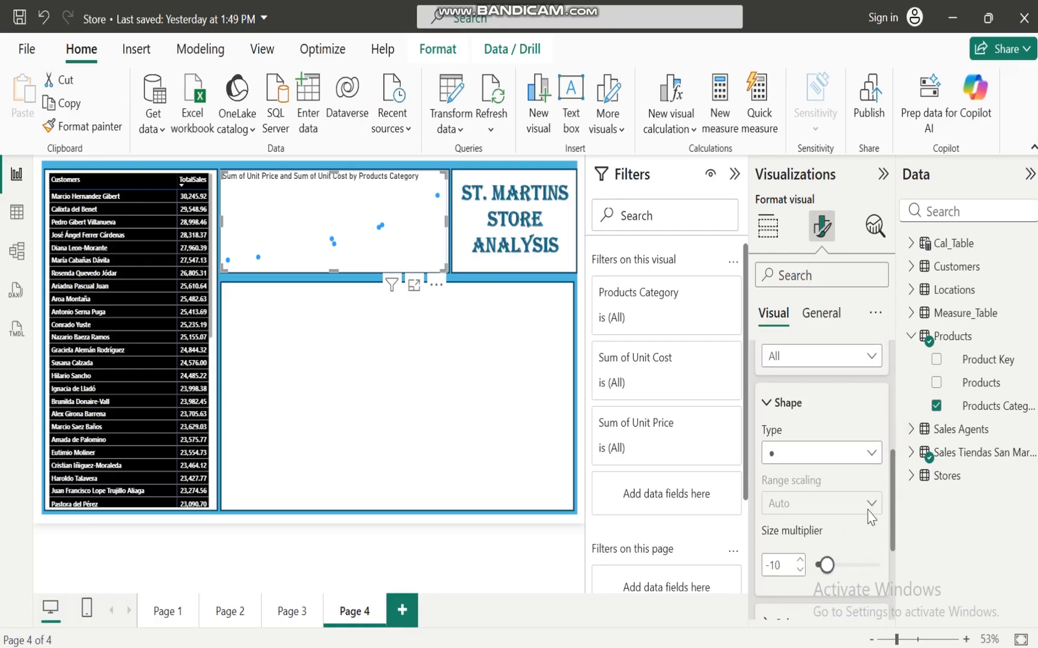
left_click(801, 560)
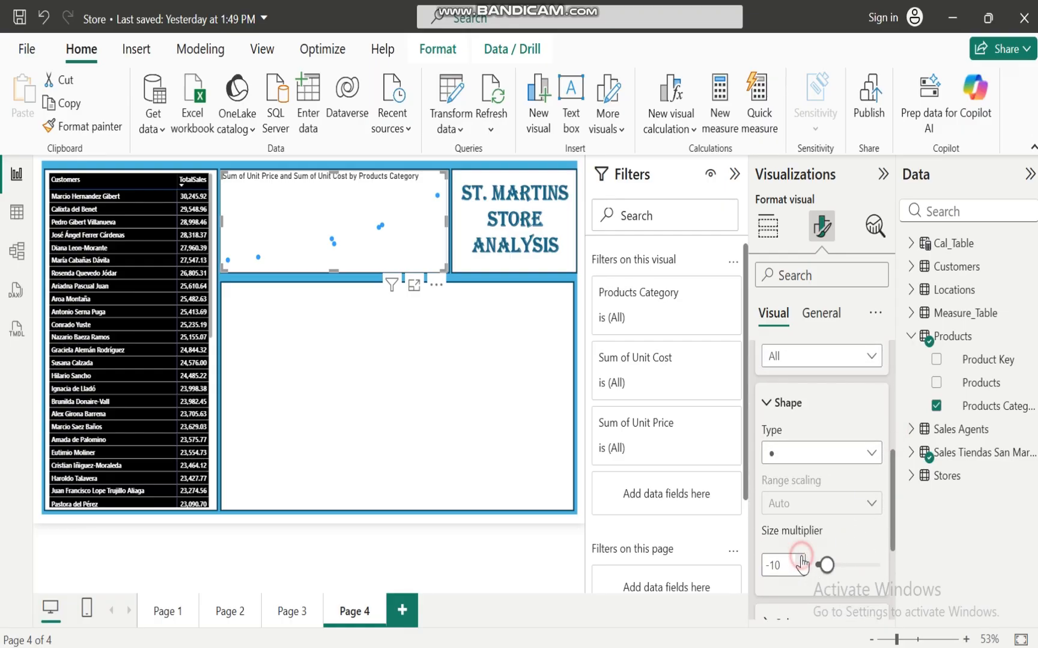
left_click(801, 560)
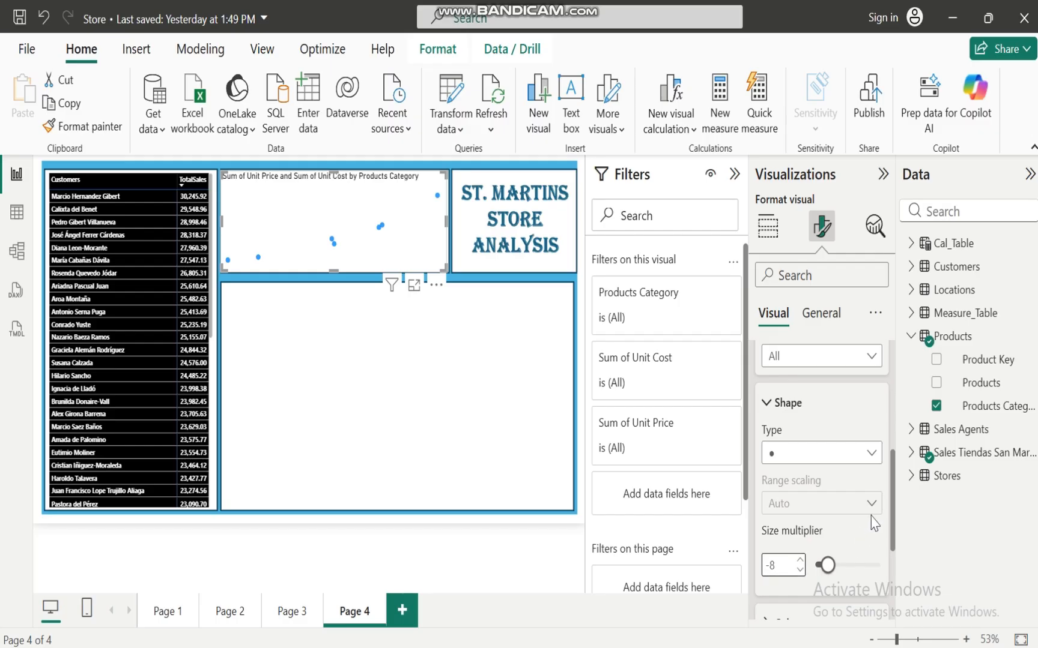
left_click_drag(895, 528, 893, 577)
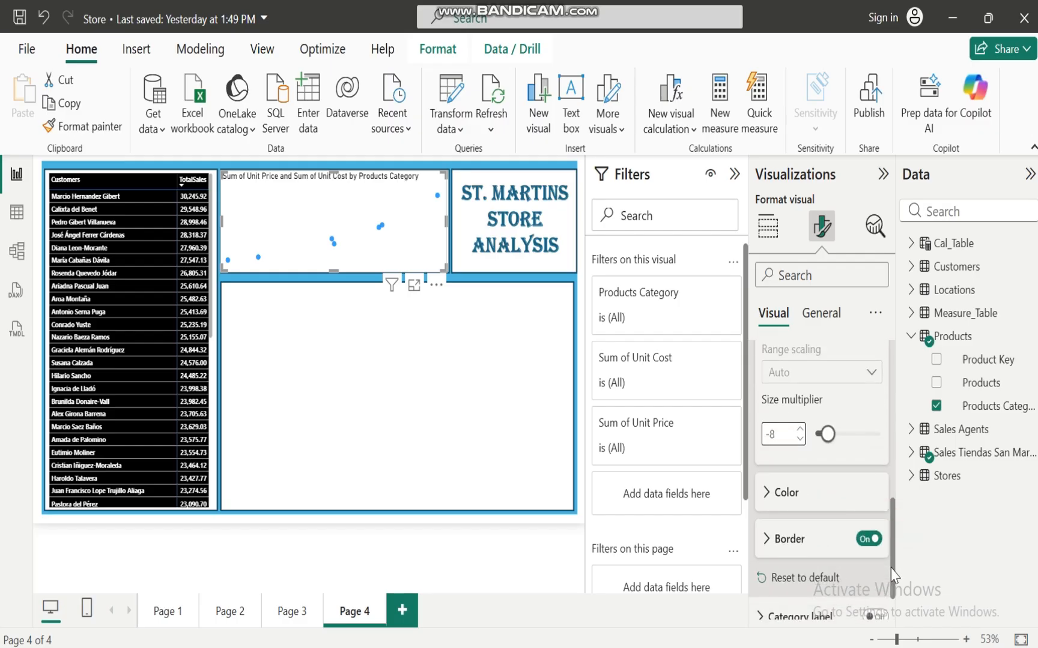
scroll(862, 415, "up", 6)
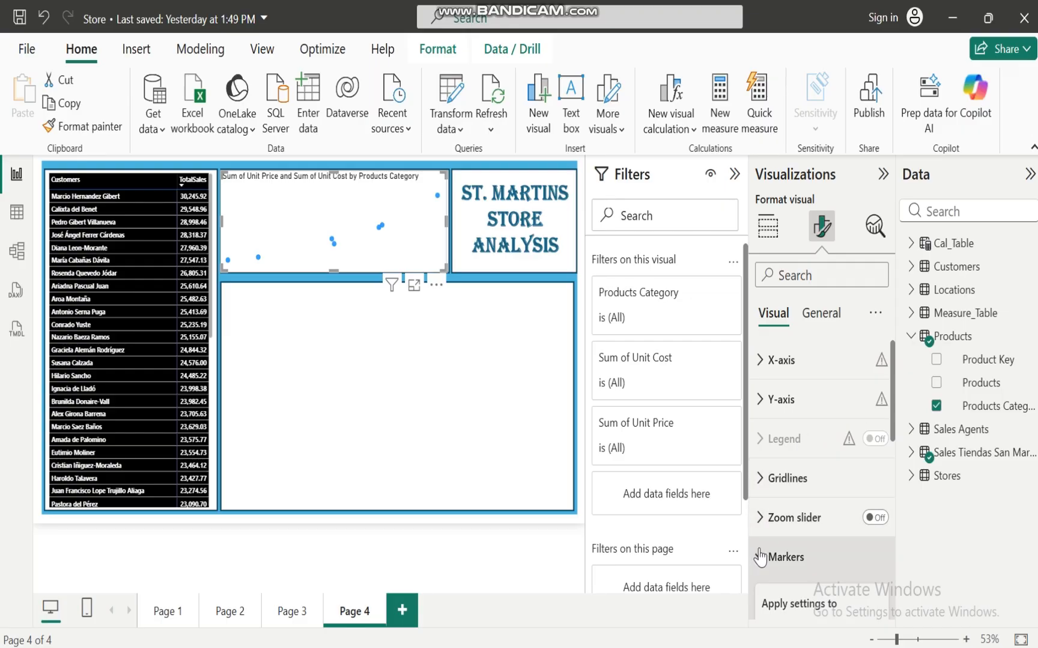
left_click(762, 557)
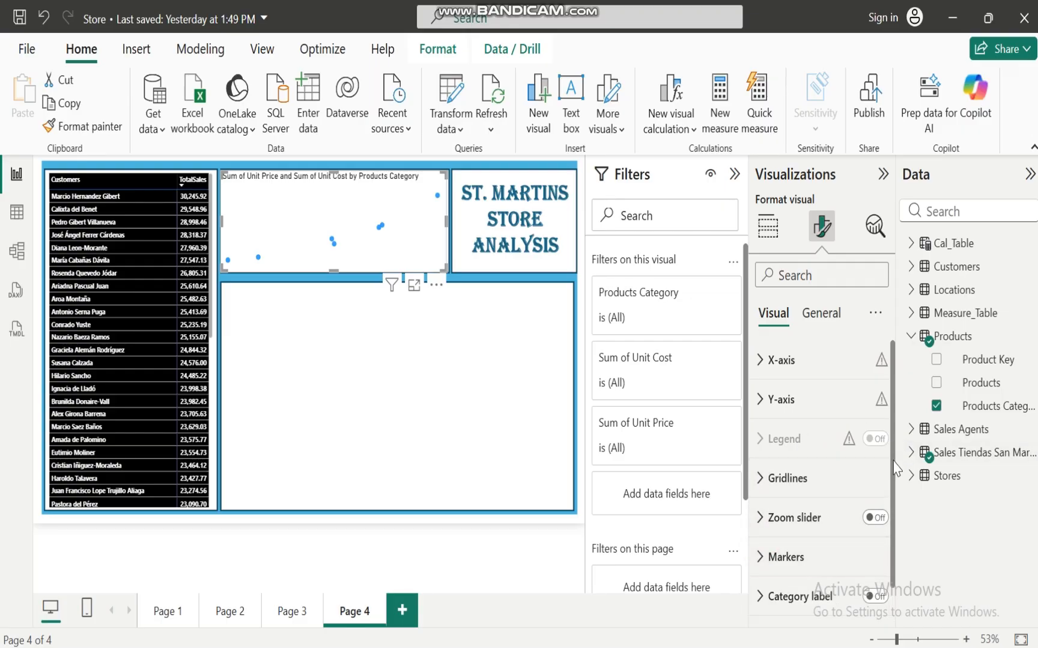
Step: Turn on the scatter chart's category labels and format them in bold black at font size 11
scroll(895, 469, "down", 1)
left_click(876, 562)
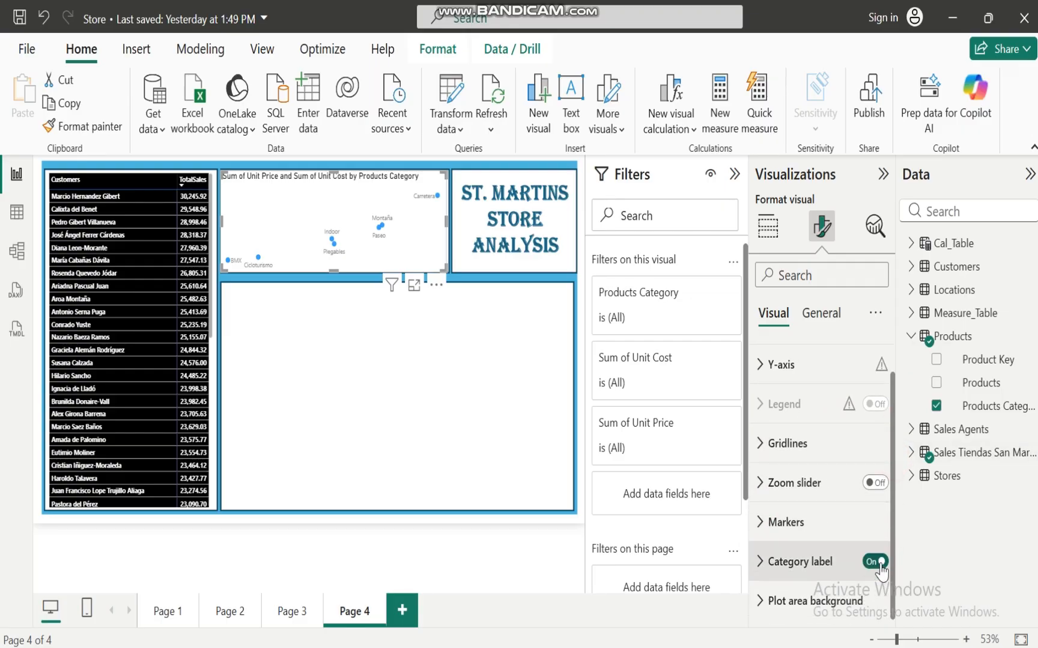
left_click(759, 562)
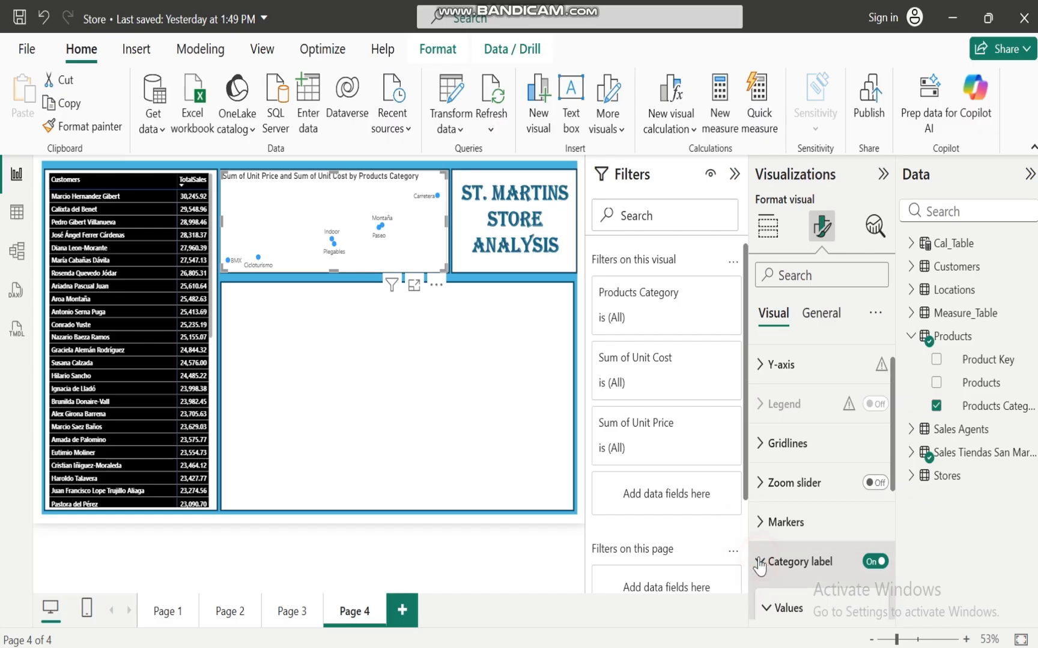
left_click_drag(894, 443, 894, 564)
left_click(797, 478)
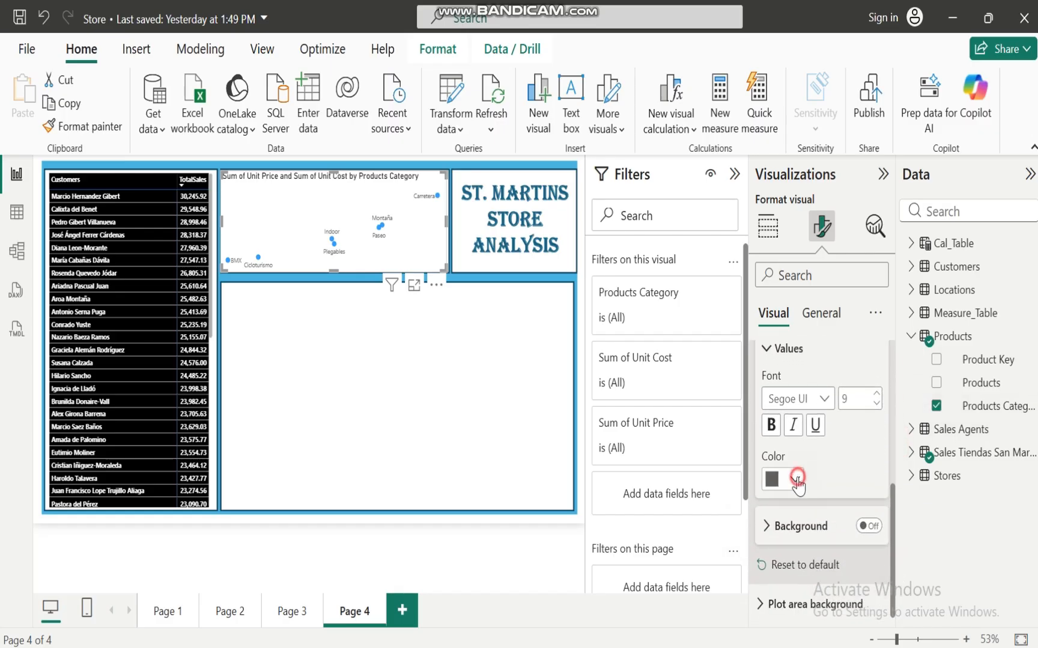
left_click(787, 396)
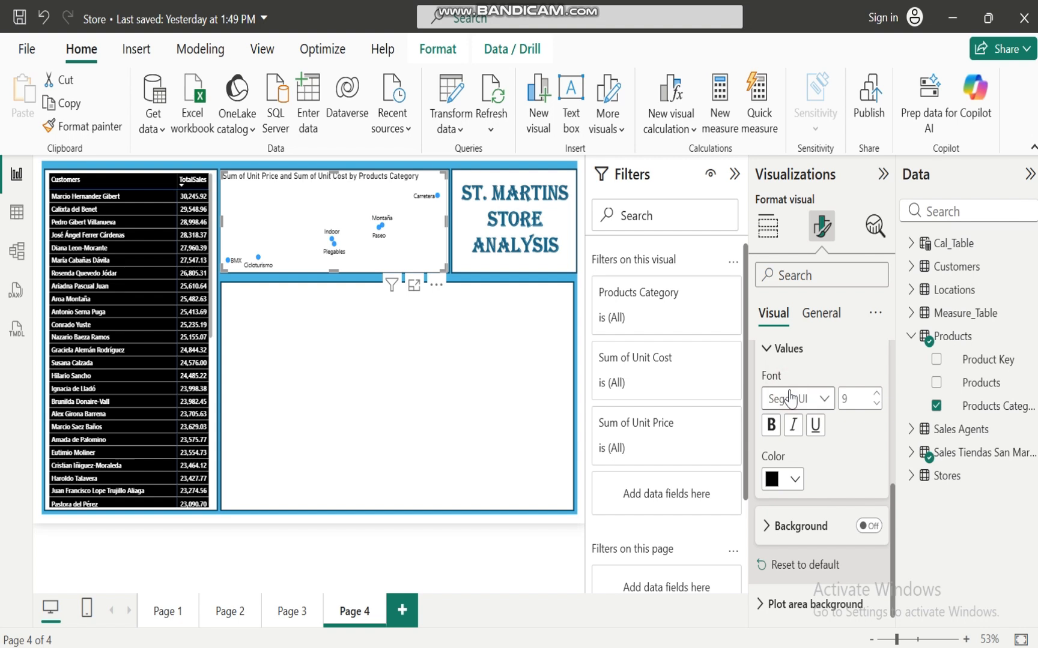
left_click(771, 424)
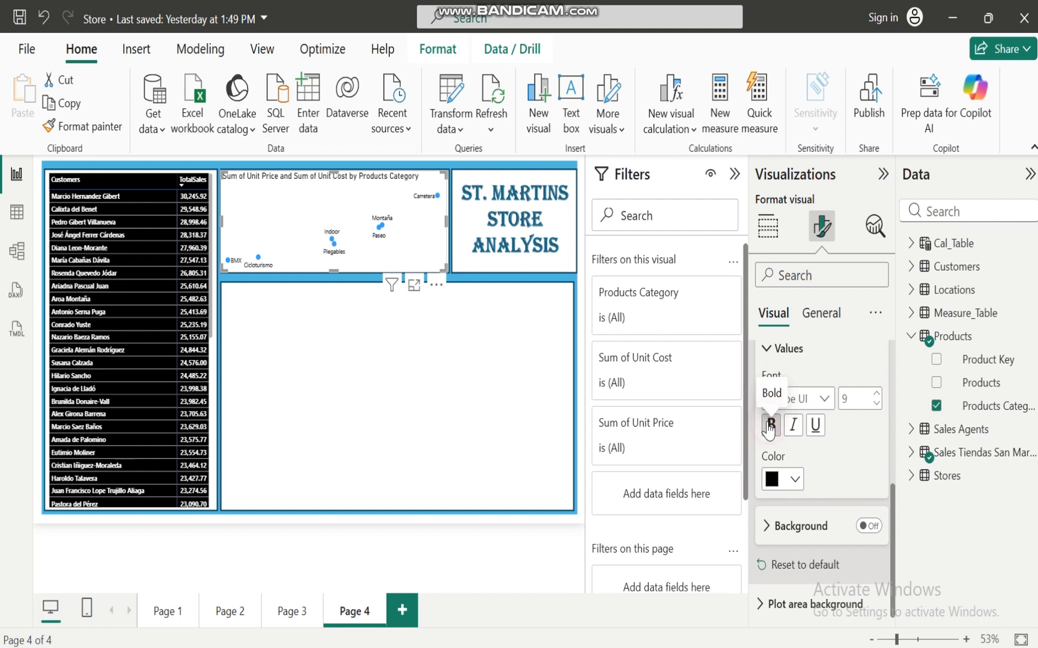
left_click(877, 395)
left_click(877, 394)
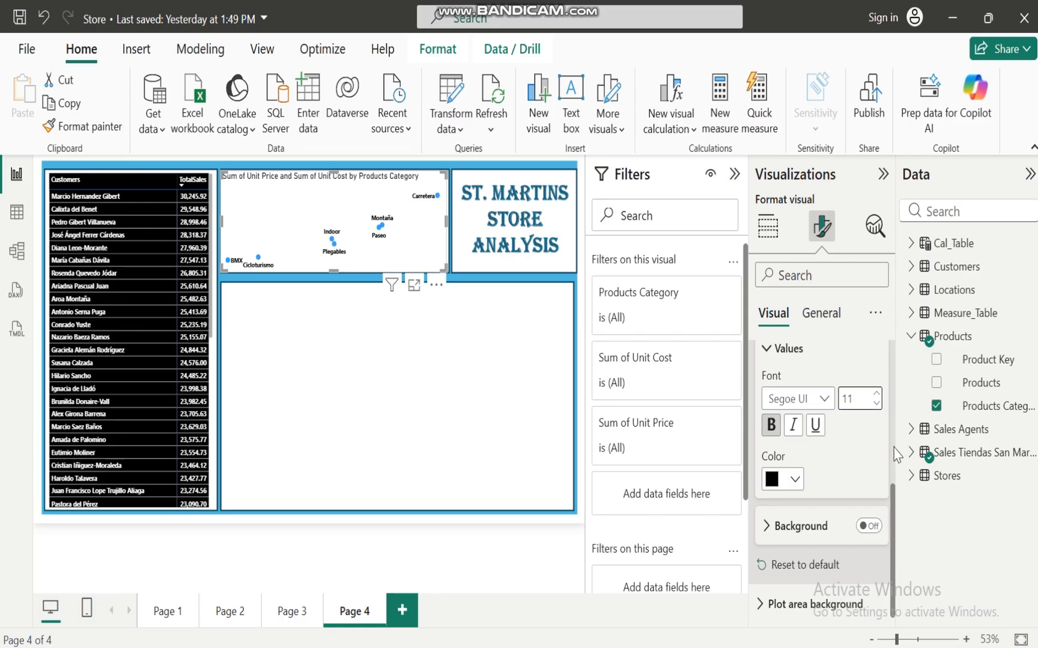
scroll(759, 581, "up", 5)
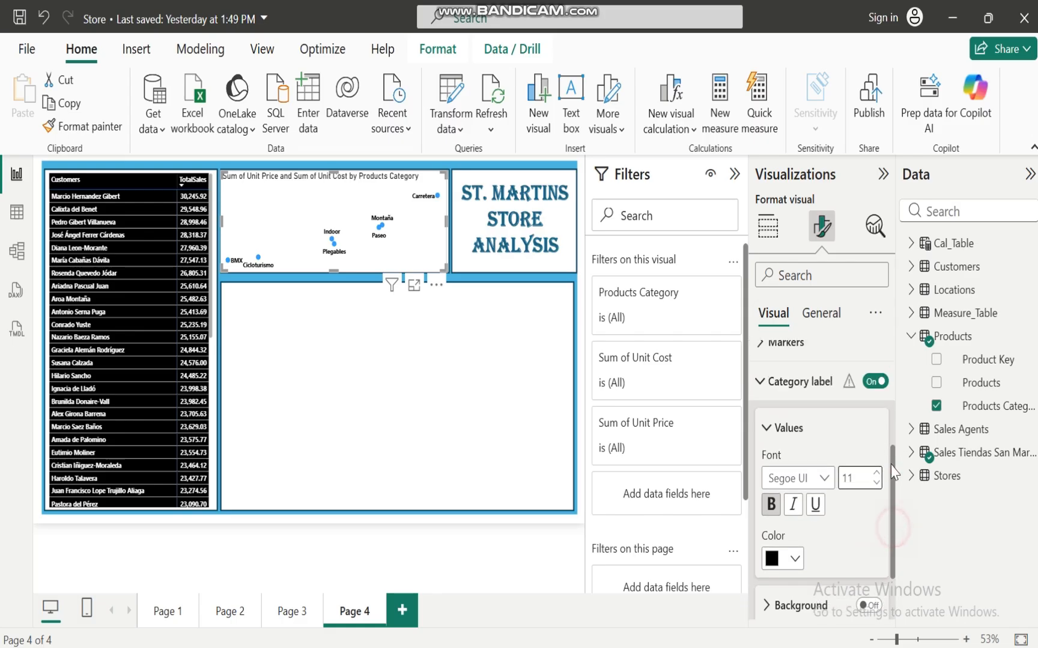
Step: Change the scatter chart's title text to "RELATIONSHIP BETWEEN UNIT COST AND UIT PRICE BY PROD CAT"
left_click(765, 595)
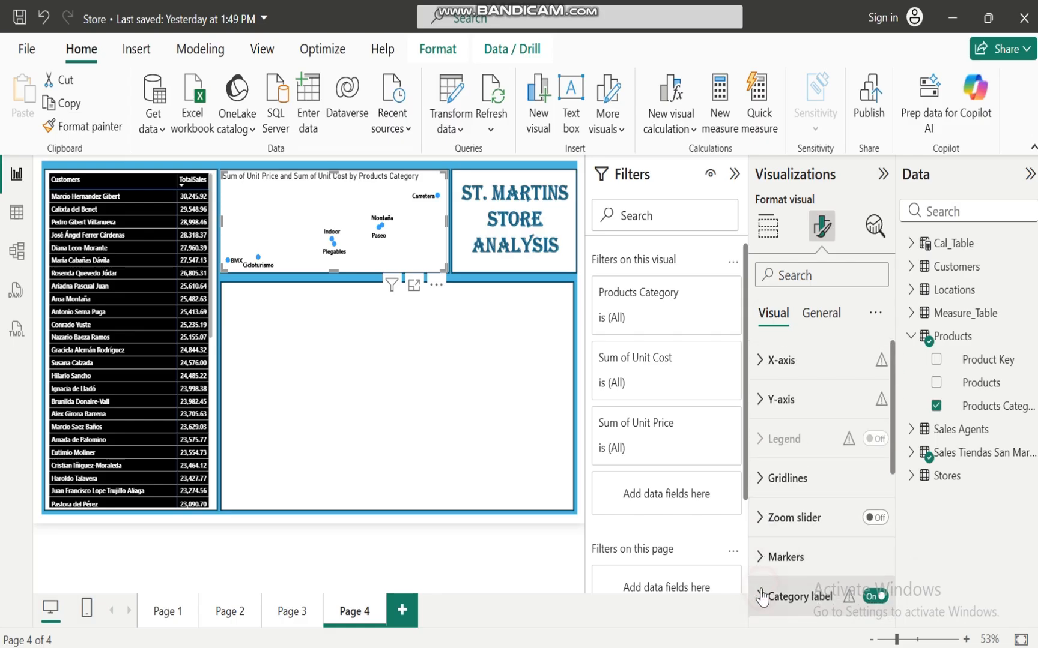
left_click(821, 314)
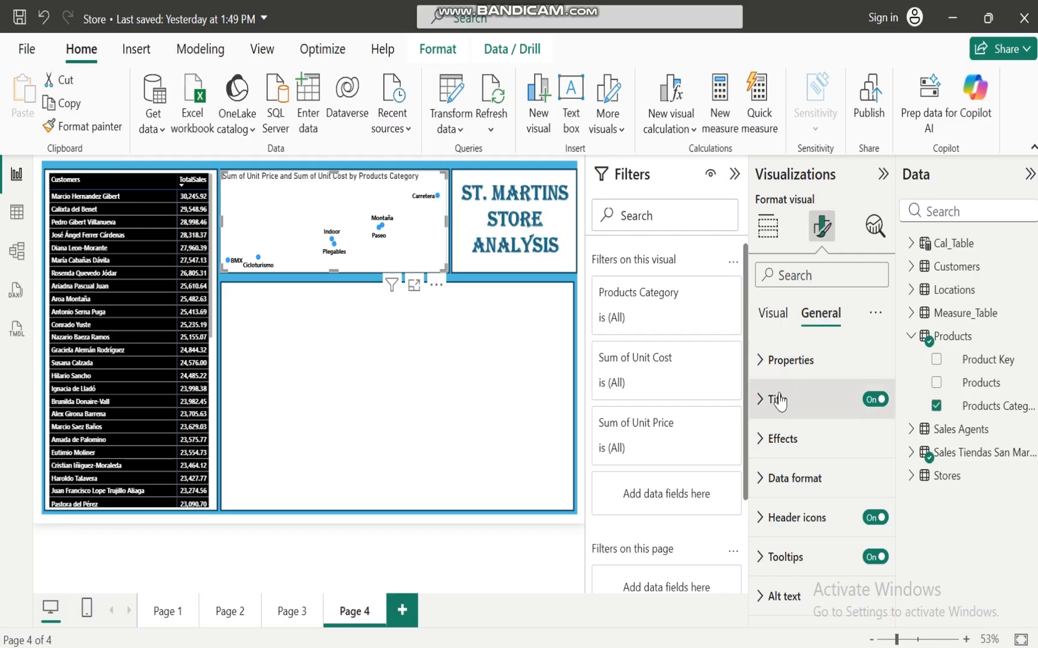
left_click(761, 401)
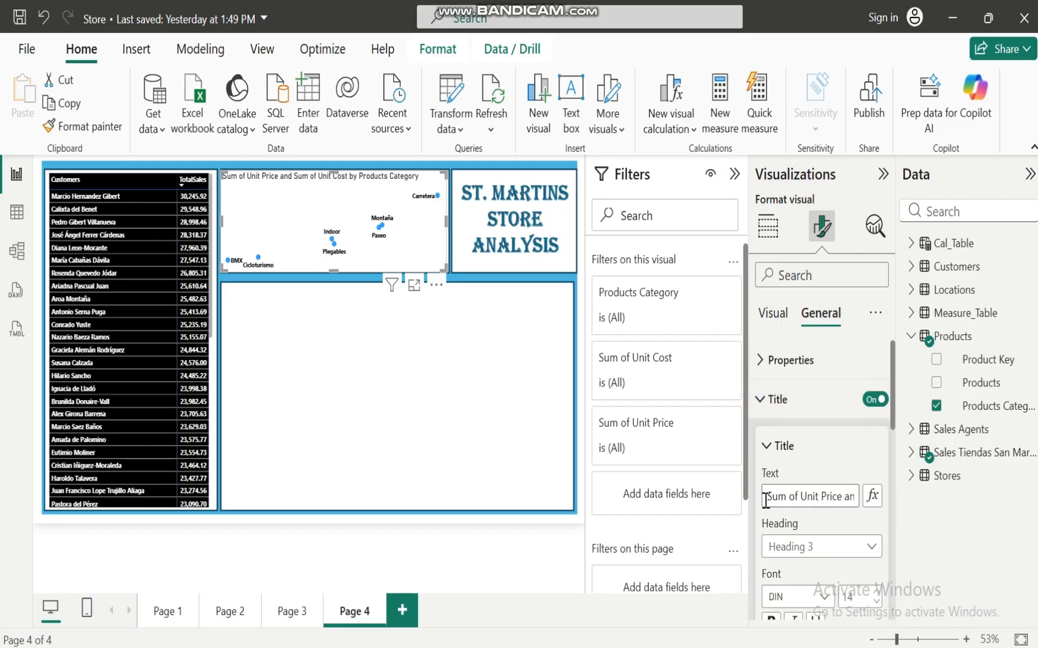
left_click_drag(767, 497, 889, 531)
type("R")
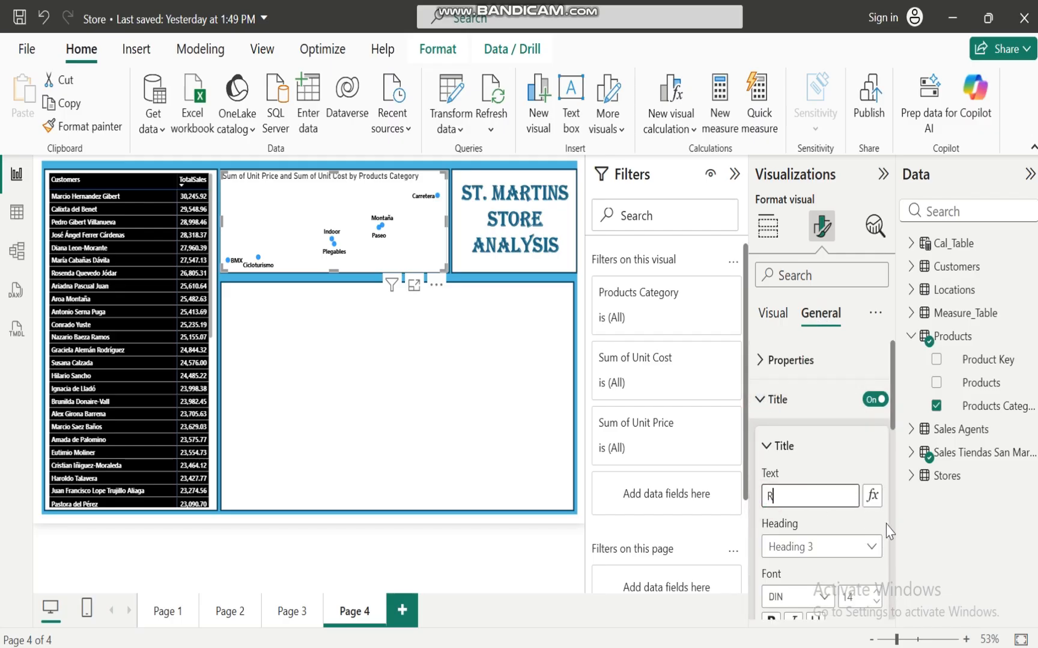
type("ELATIONSHIP BET")
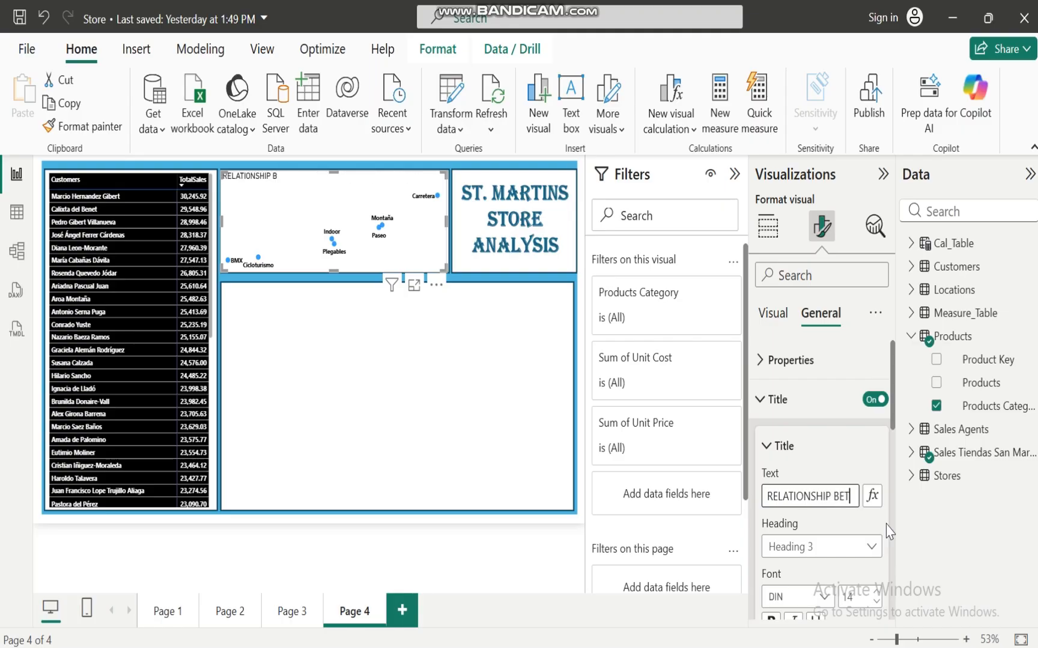
type("WEEN")
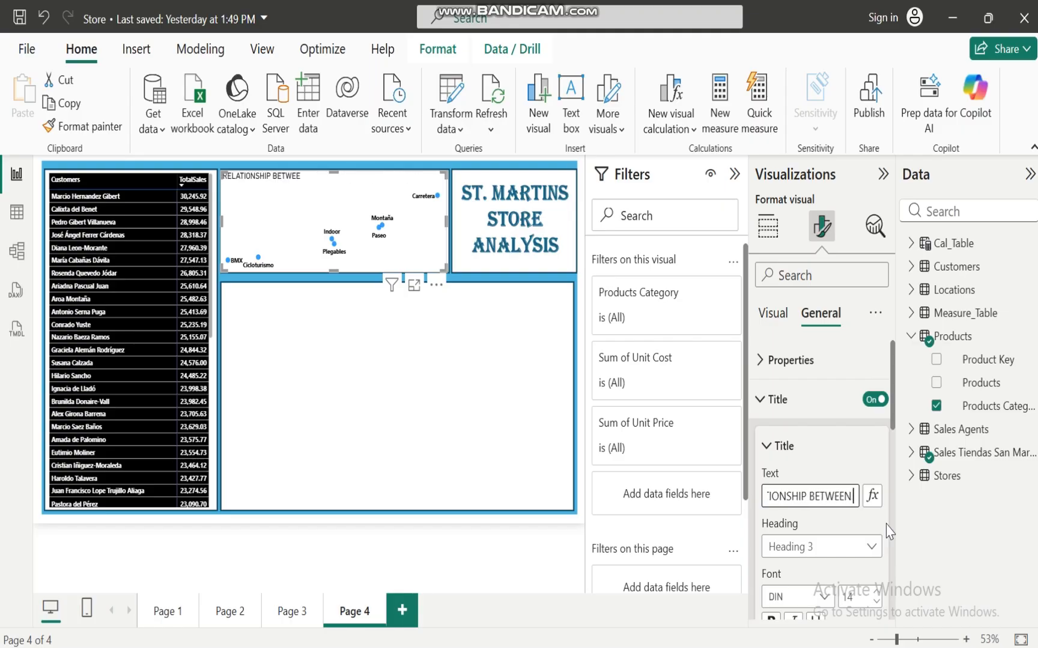
type(" UNIT COS")
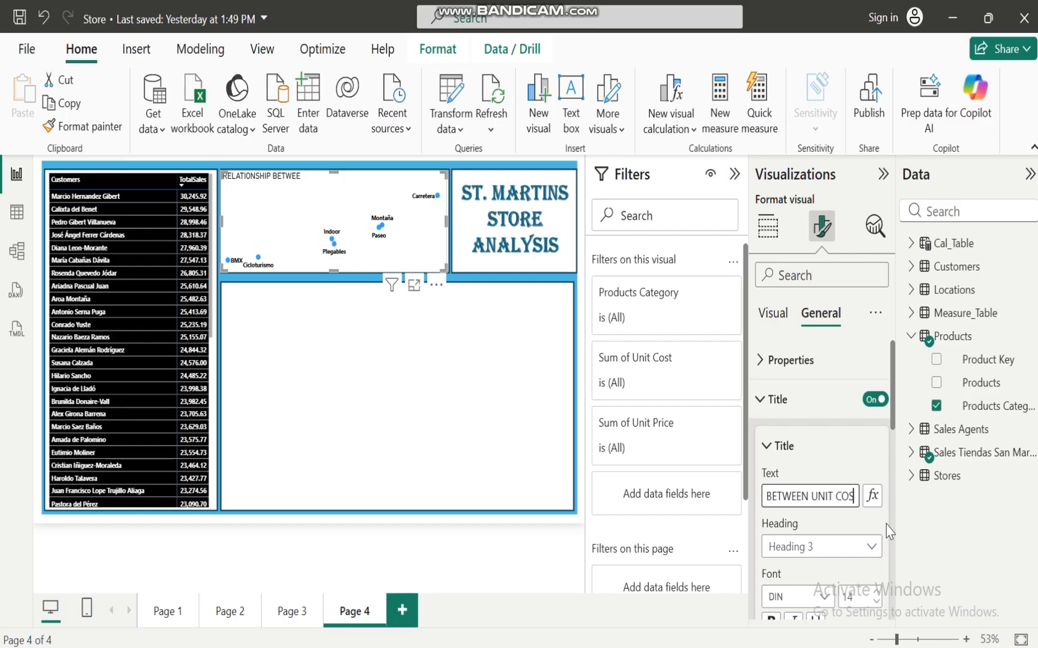
type("T AND UIT")
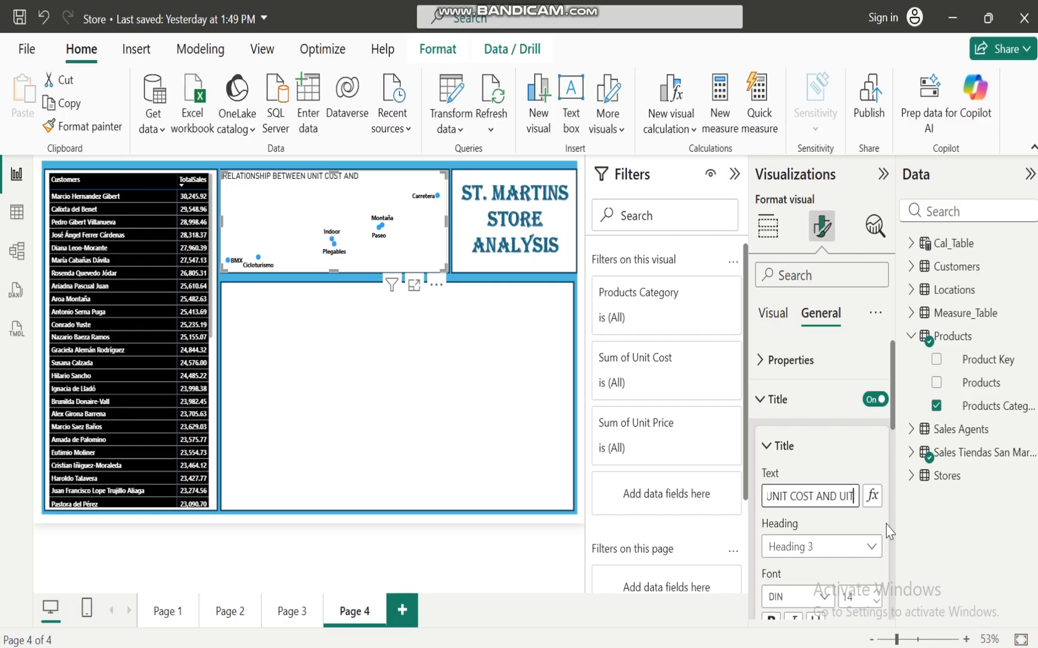
type(" PRICE BY")
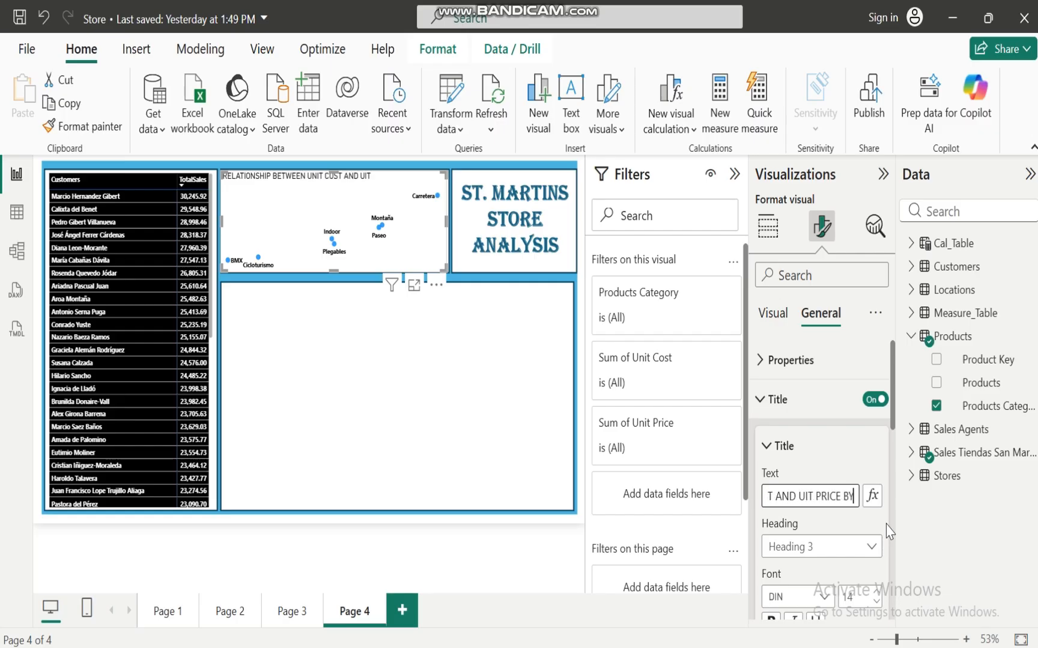
type(" PROD")
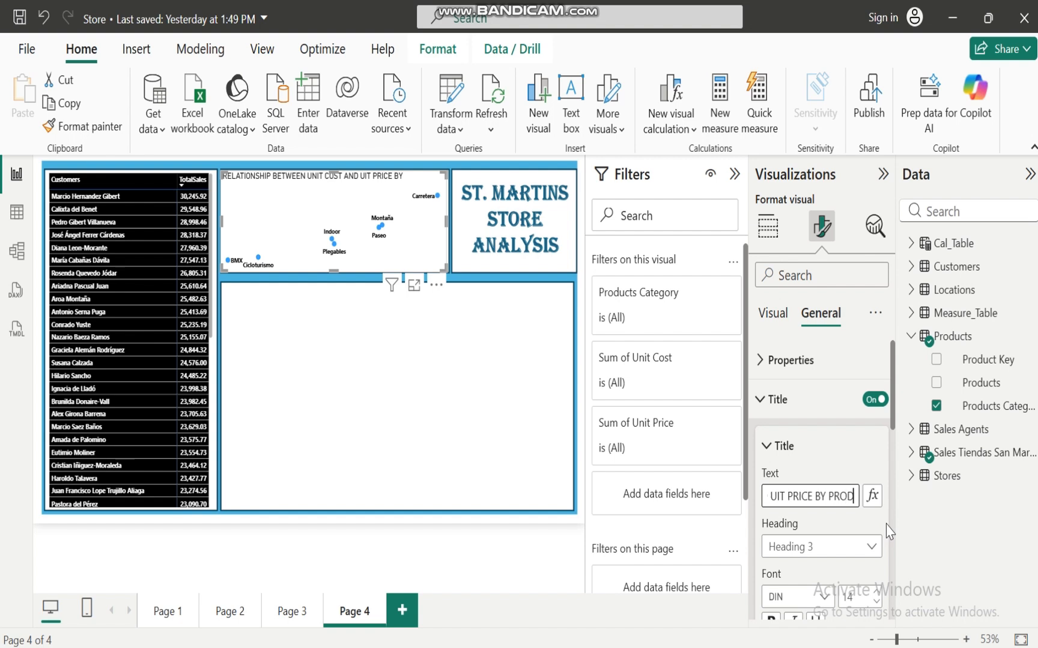
type(" CAT")
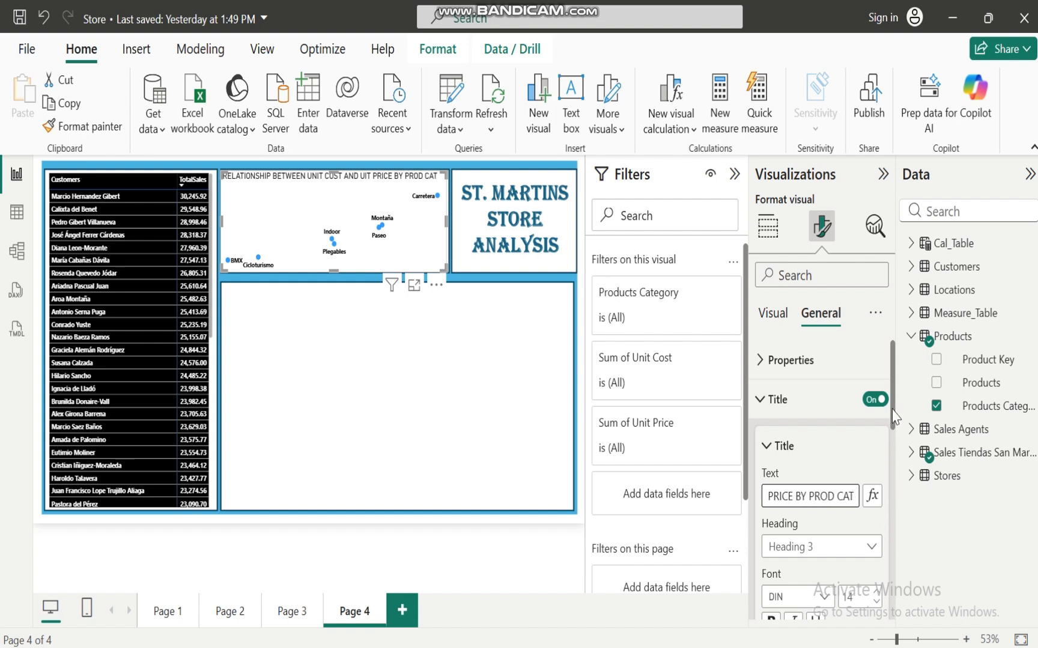
Step: Format the scatter chart's title in bold black at font size 13 and center it horizontally
left_click_drag(893, 411, 894, 463)
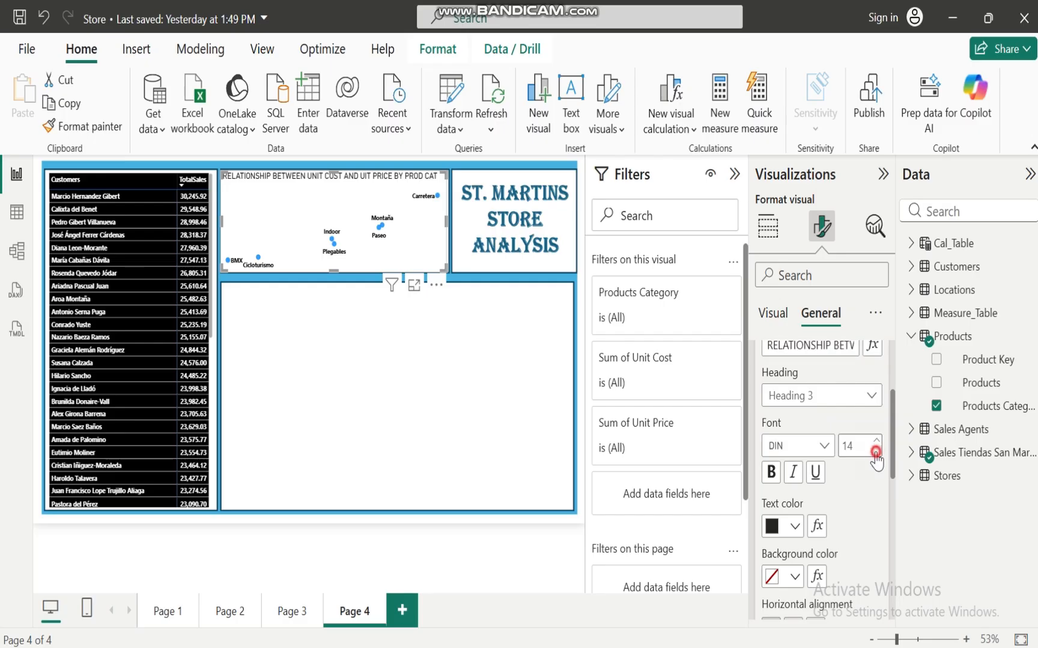
left_click(876, 452)
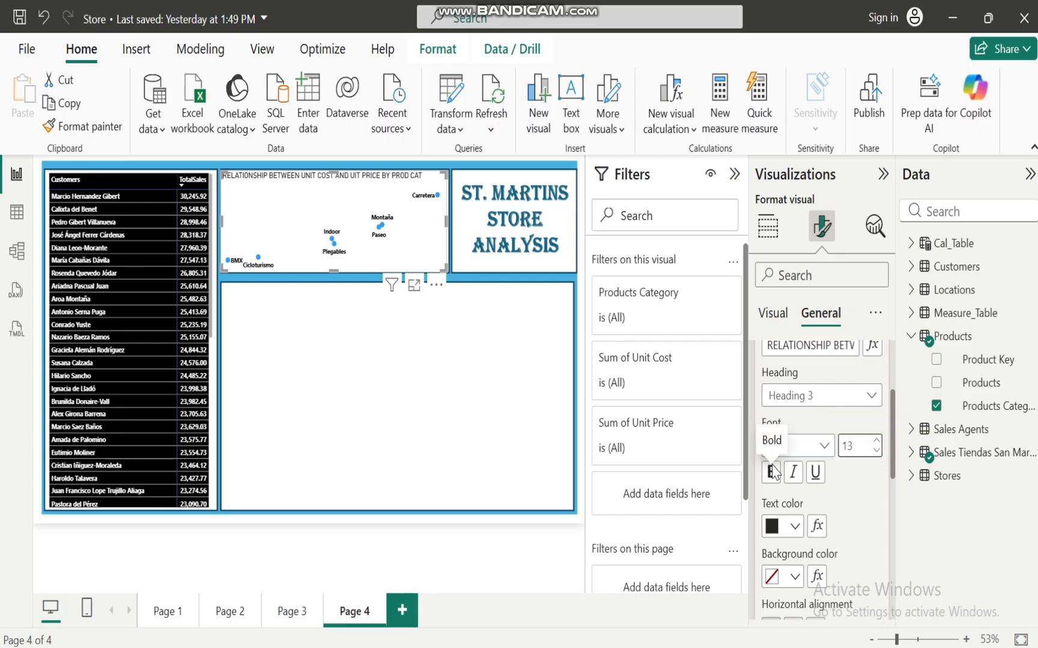
left_click(793, 526)
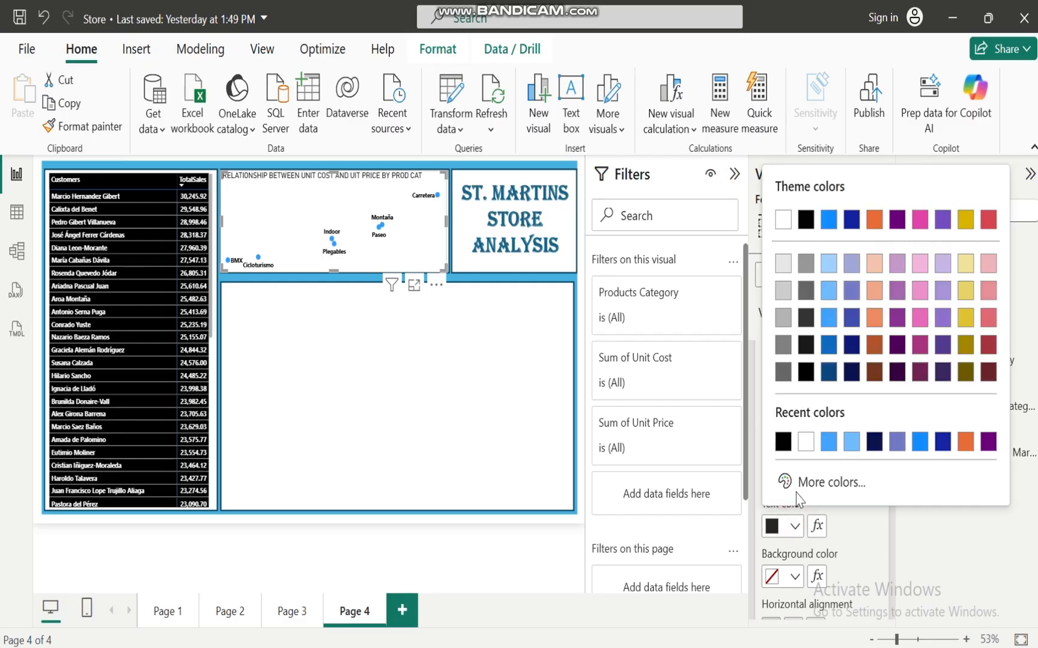
left_click(783, 444)
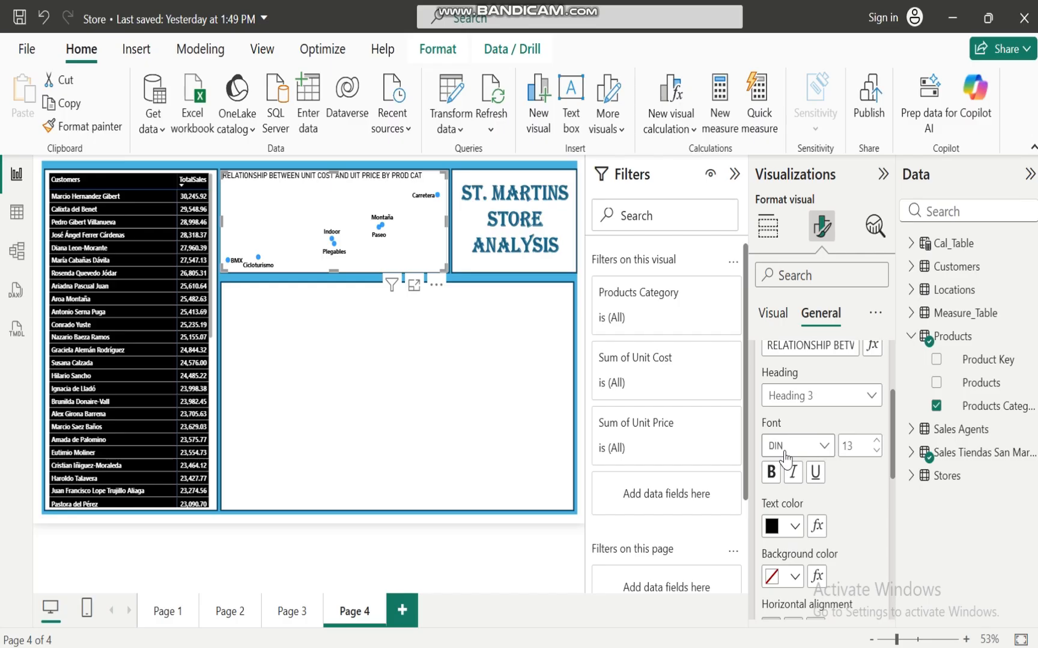
left_click(774, 475)
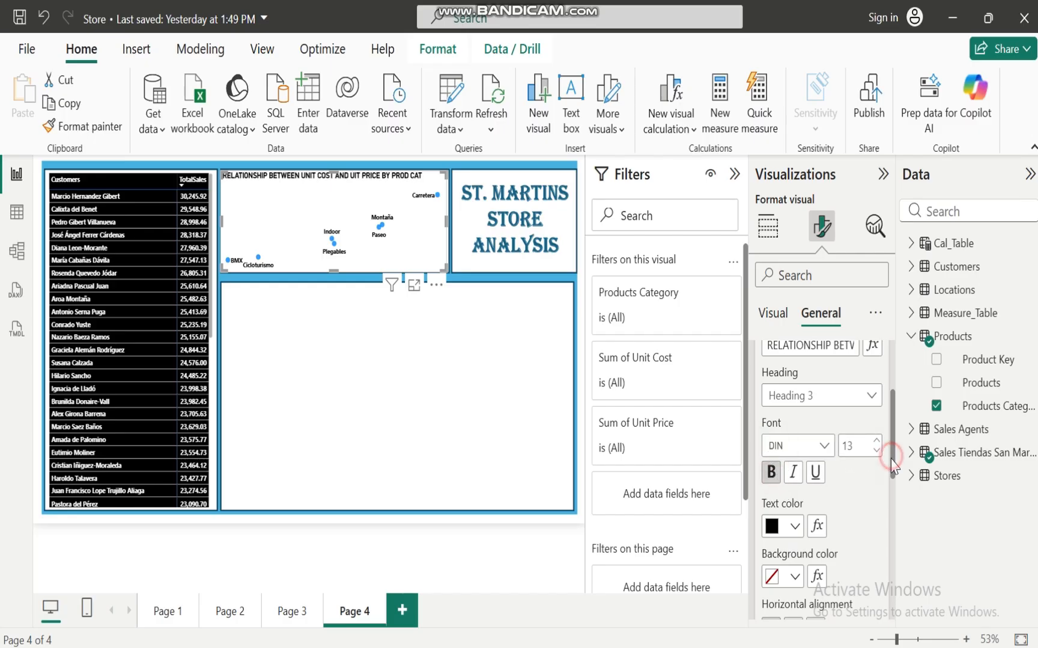
left_click_drag(890, 457, 895, 510)
left_click(793, 485)
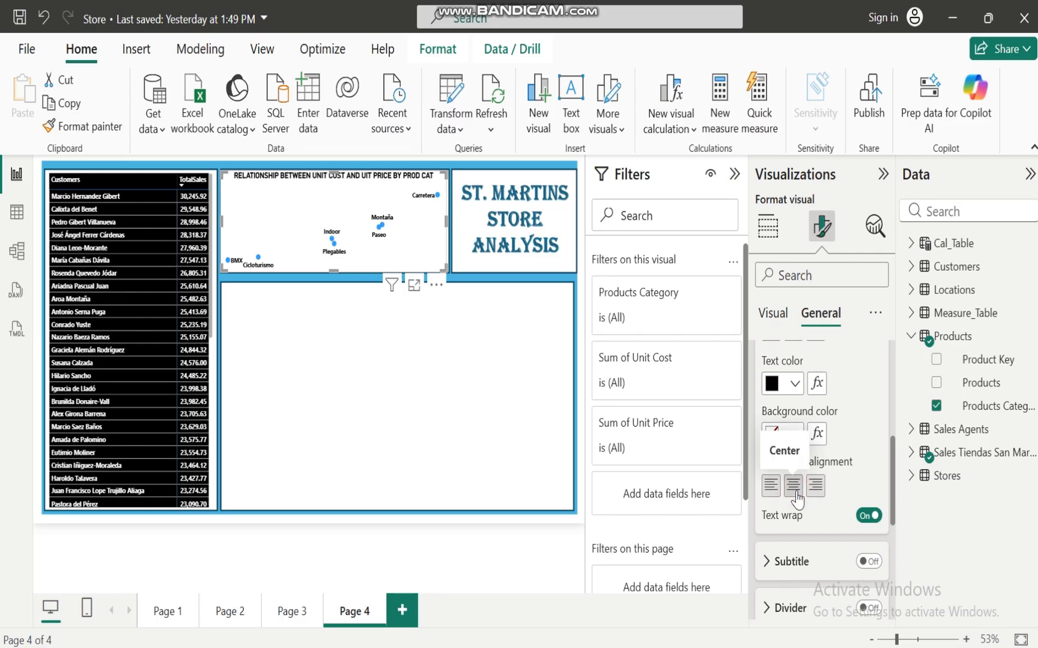
left_click_drag(894, 501, 875, 371)
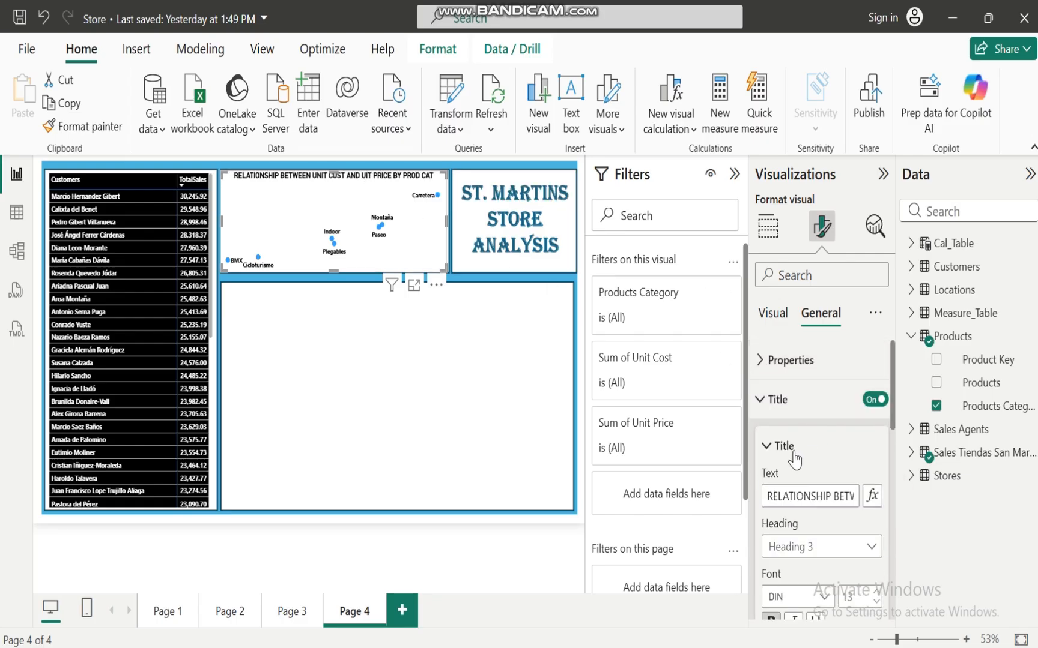
Step: Correct the misspelled word UIT to UNIT in the title of the unit cost versus unit price scatter chart
left_click(841, 497)
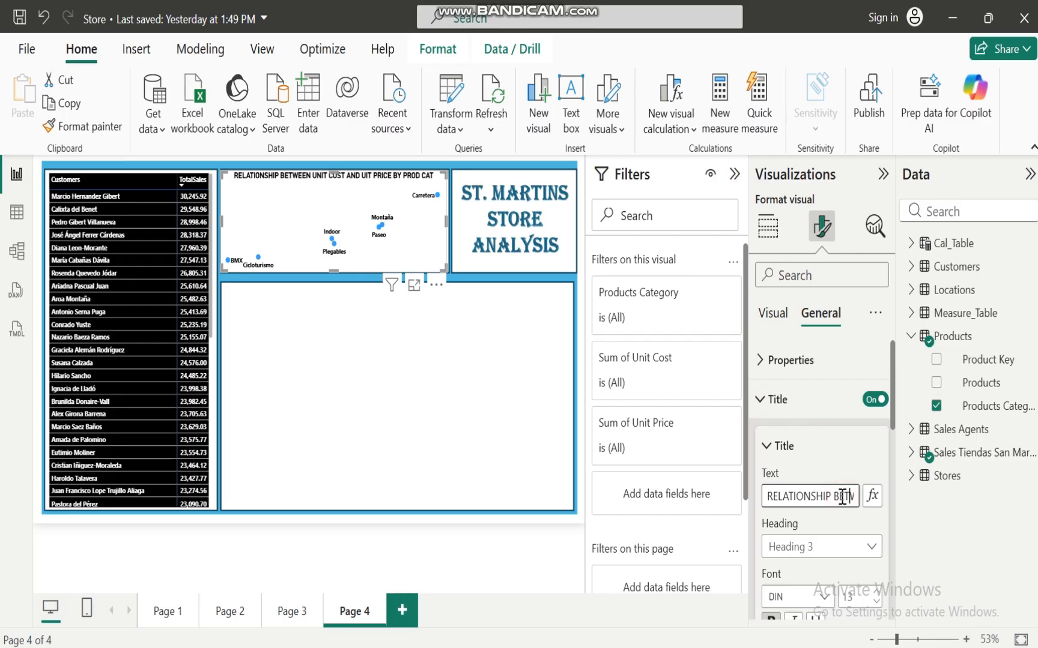
key("Right")
key("Right")
key("Right")
key("Right")
key("Right")
key("Right")
key("Right")
key("Right")
key("Right")
key("Right")
key("Right")
key("Right")
key("Right")
key("Right")
key("Right")
key("Right")
key("Right")
key("Right")
key("Right")
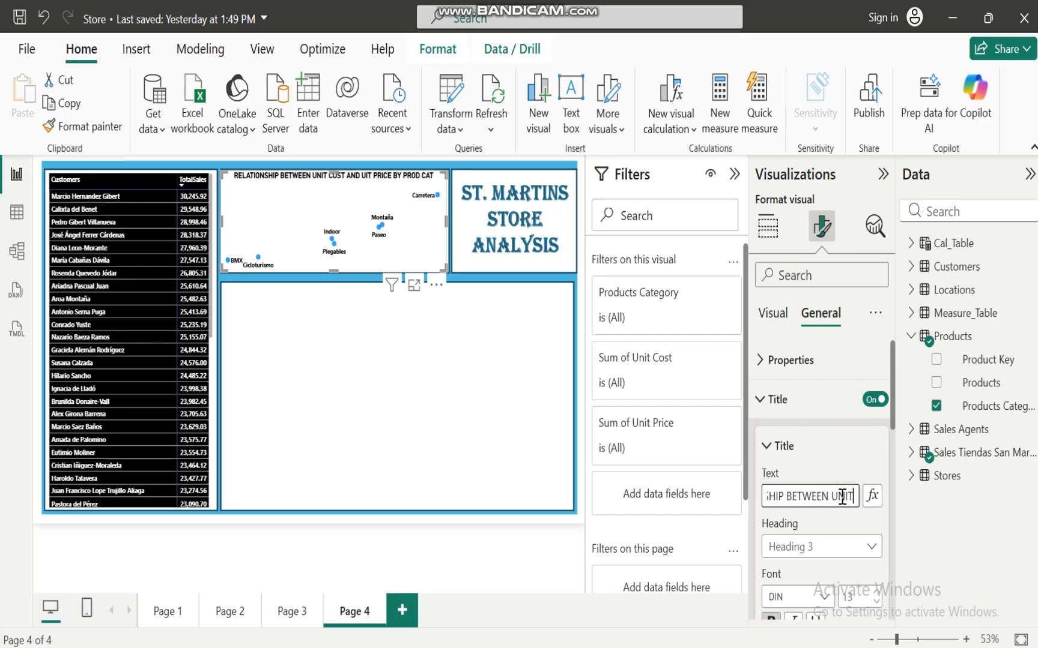
key("Right")
key("Right")
key("Right")
key("Right")
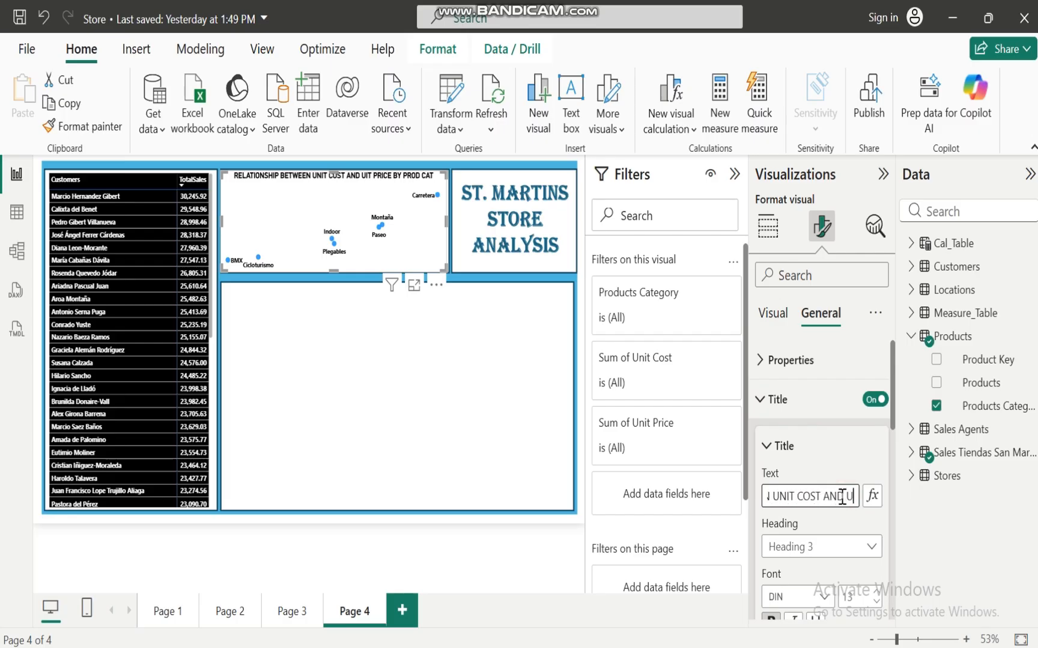
type("N")
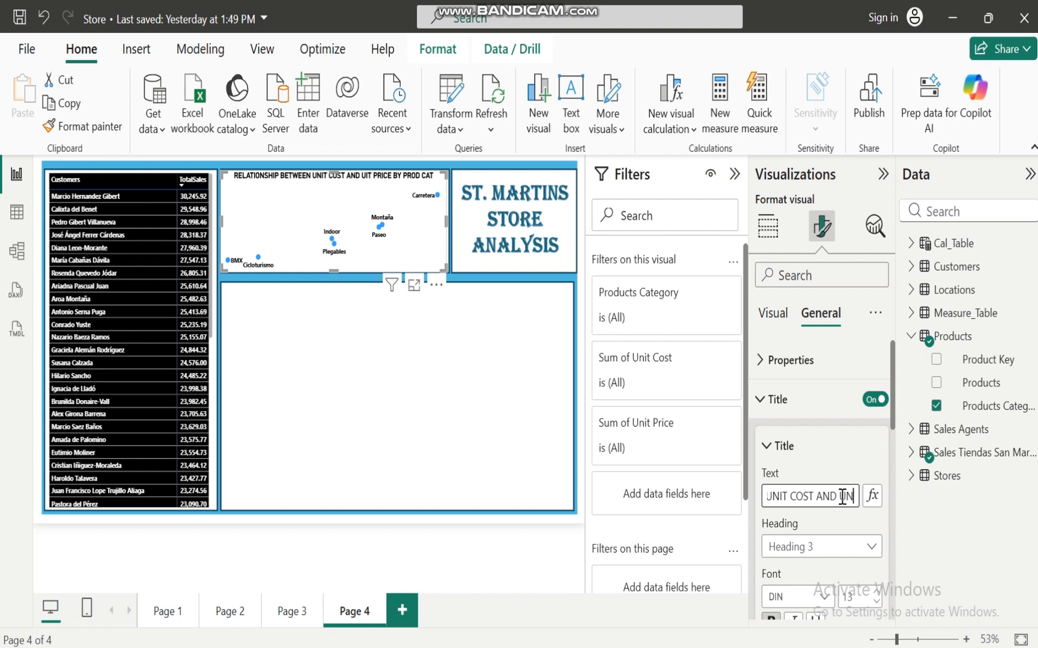
left_click(848, 508)
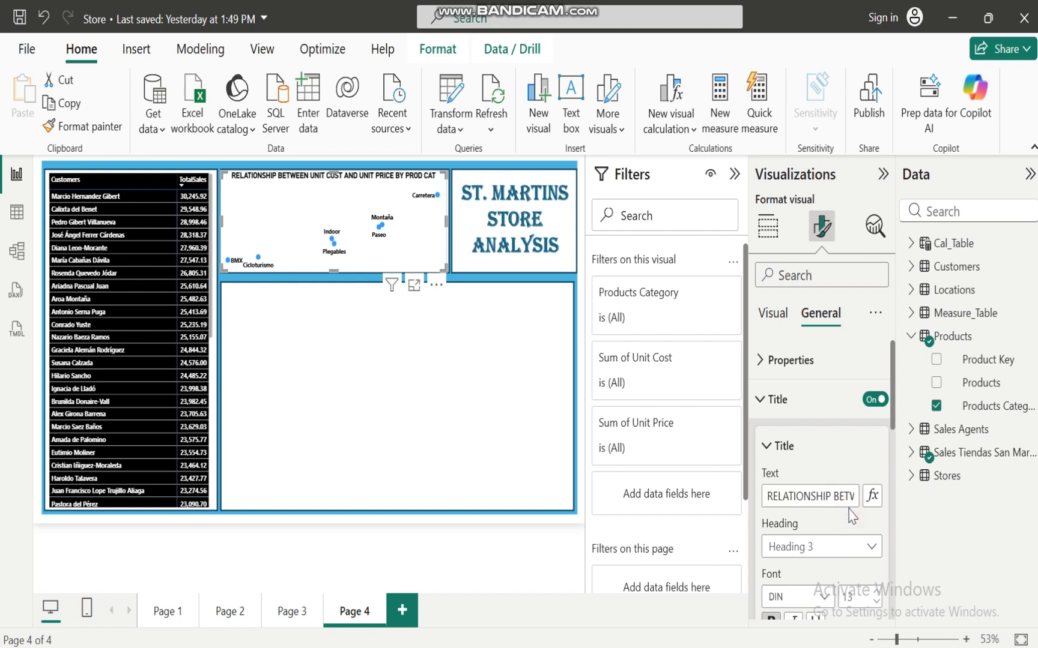
Step: Inspect the unit price and unit cost of individual product categories on the scatter chart, from BMX to Carretera
left_click(339, 327)
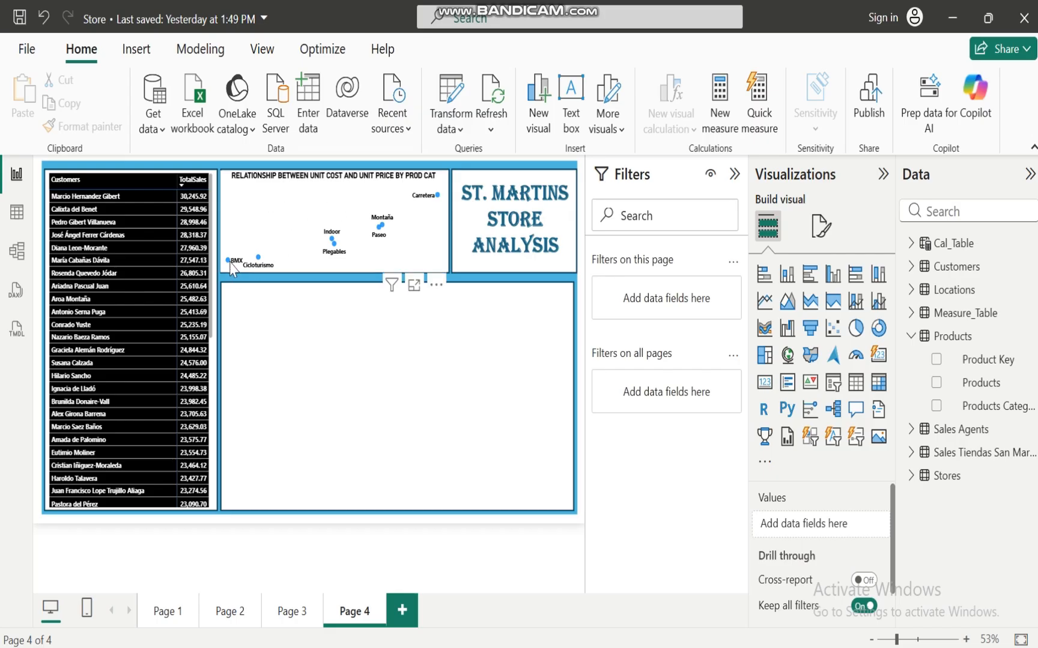
mouse_move(230, 262)
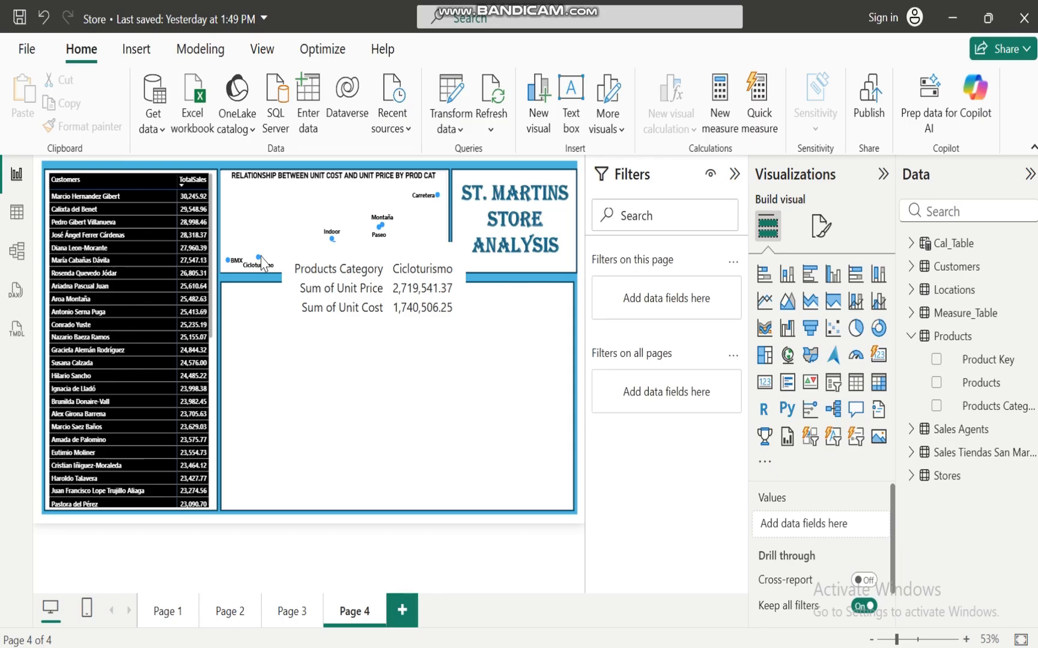
mouse_move(438, 198)
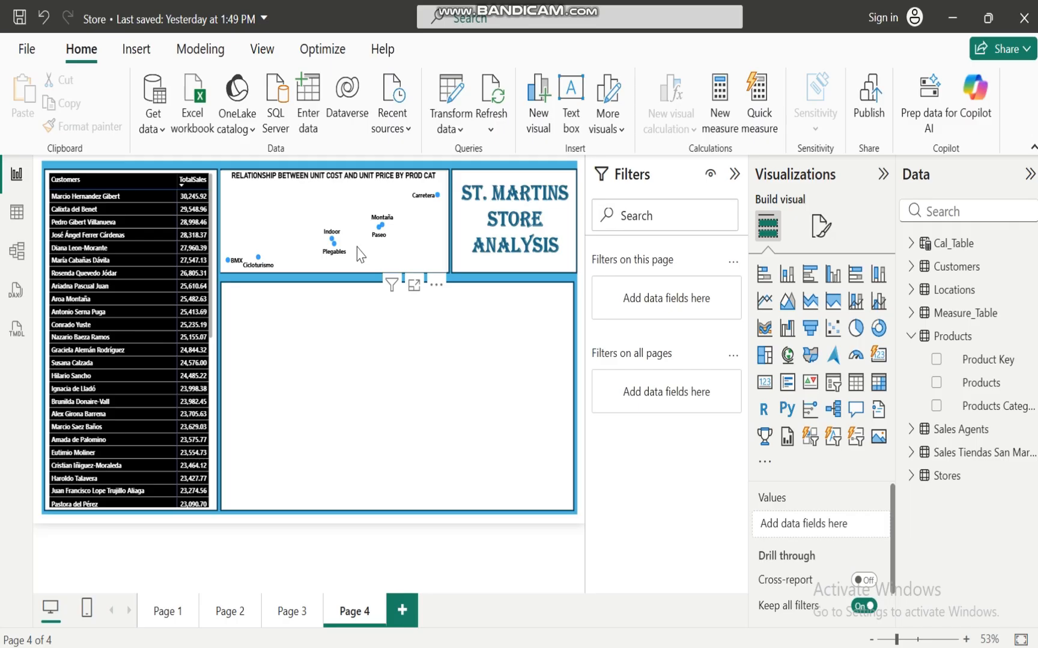
left_click(320, 358)
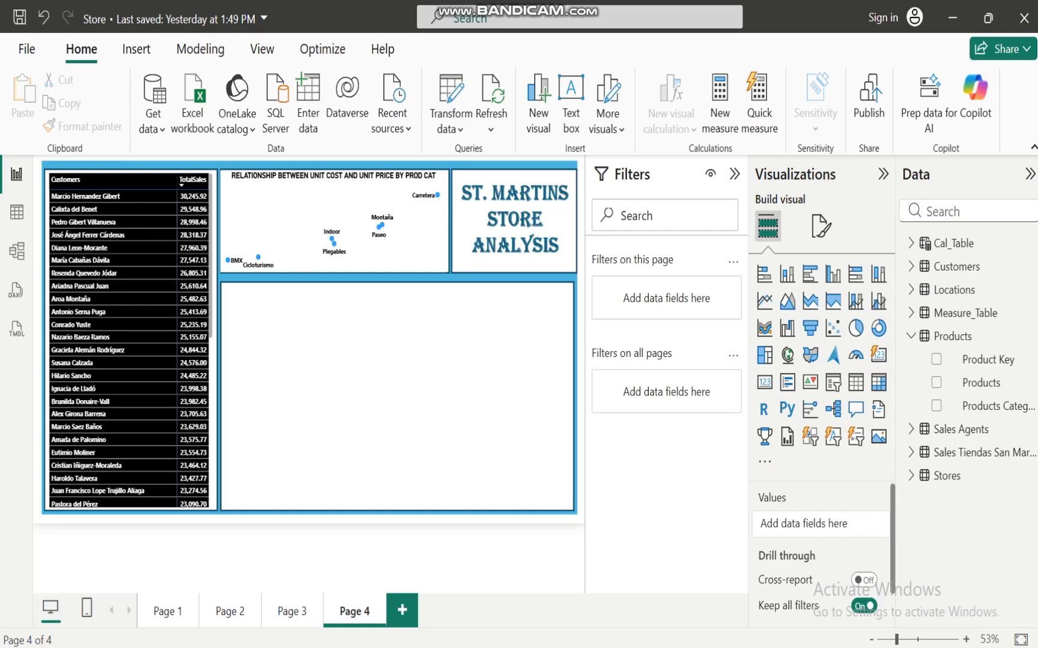
Step: Switch to the PowerPoint list of analytical questions, remove the red highlight from question 14, and return to Power BI
left_click(790, 595)
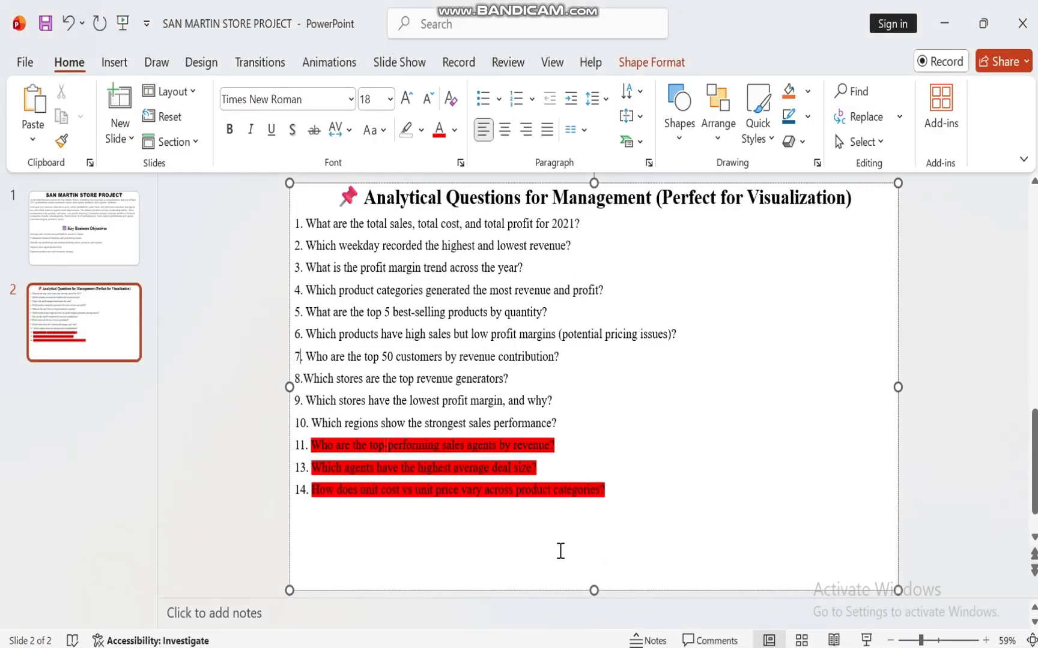
left_click_drag(614, 491, 305, 498)
left_click(407, 131)
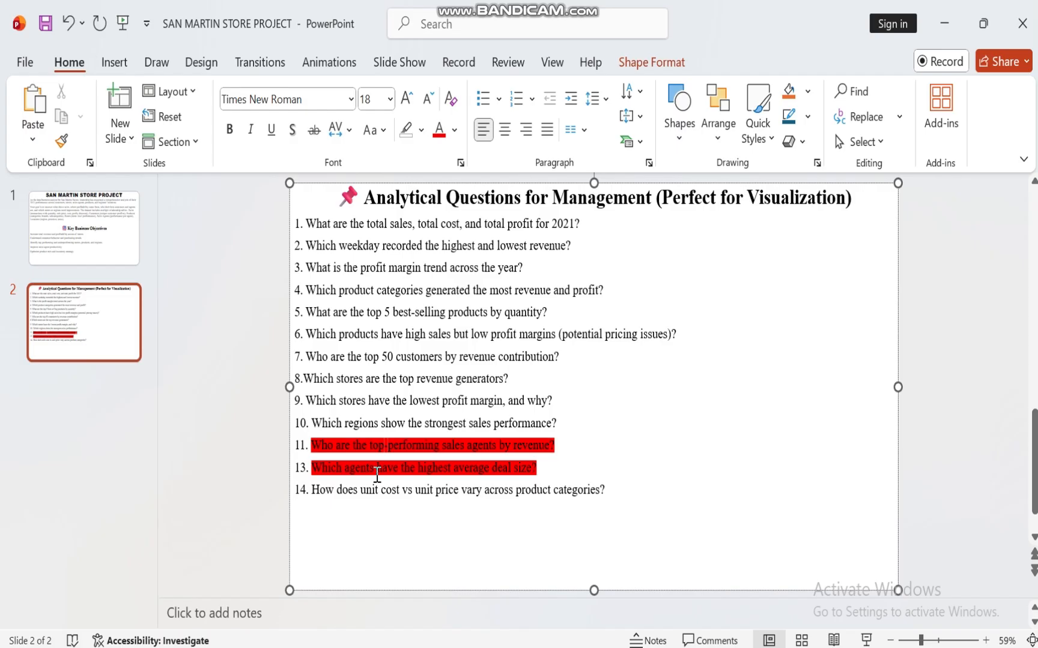
left_click(684, 647)
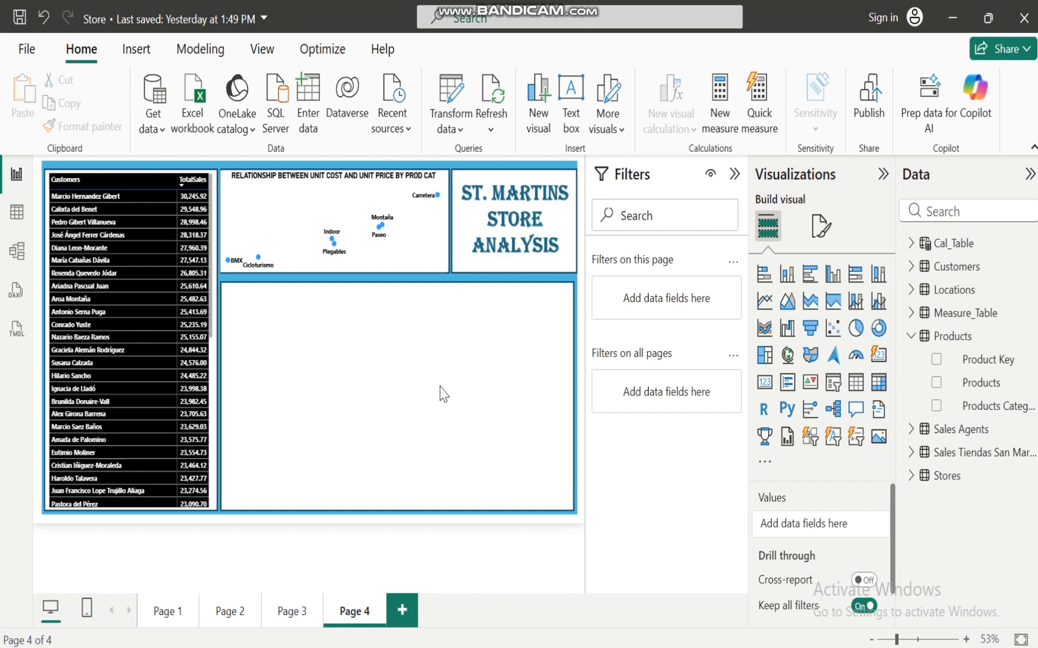
left_click(762, 624)
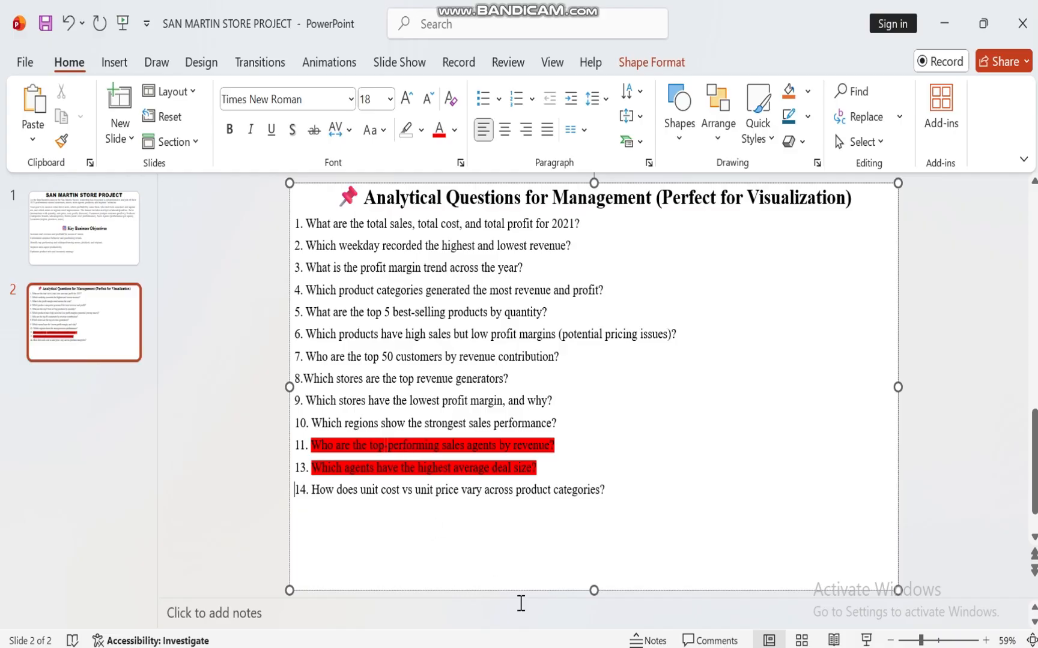
left_click(646, 647)
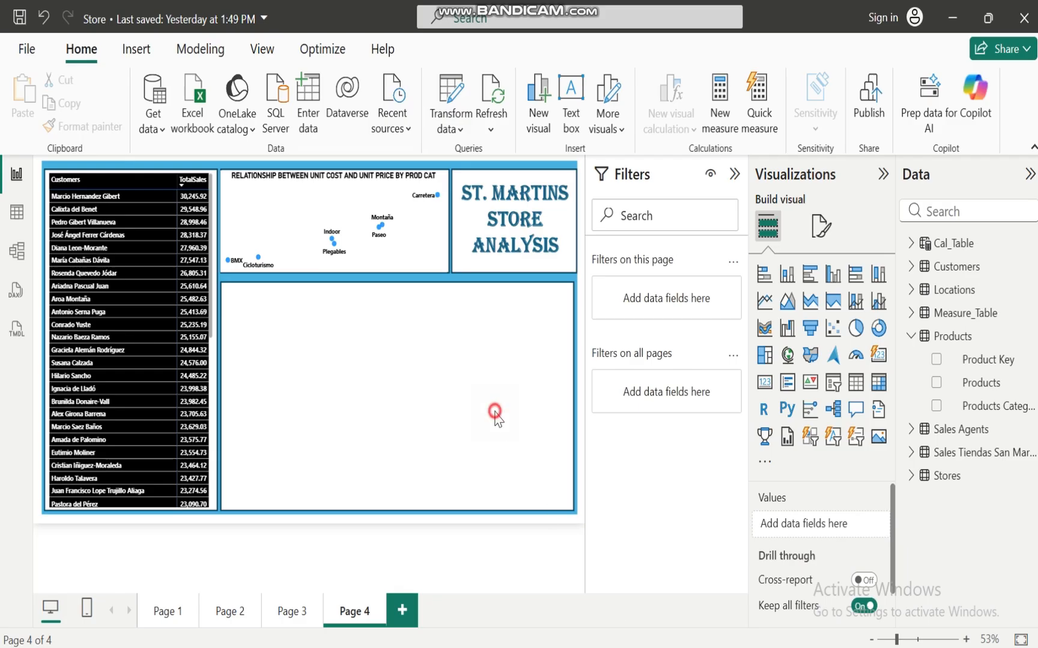
Step: Create a table visual on Page 4 from the Sales Agent Photo field of the Sales Agents table
left_click(912, 338)
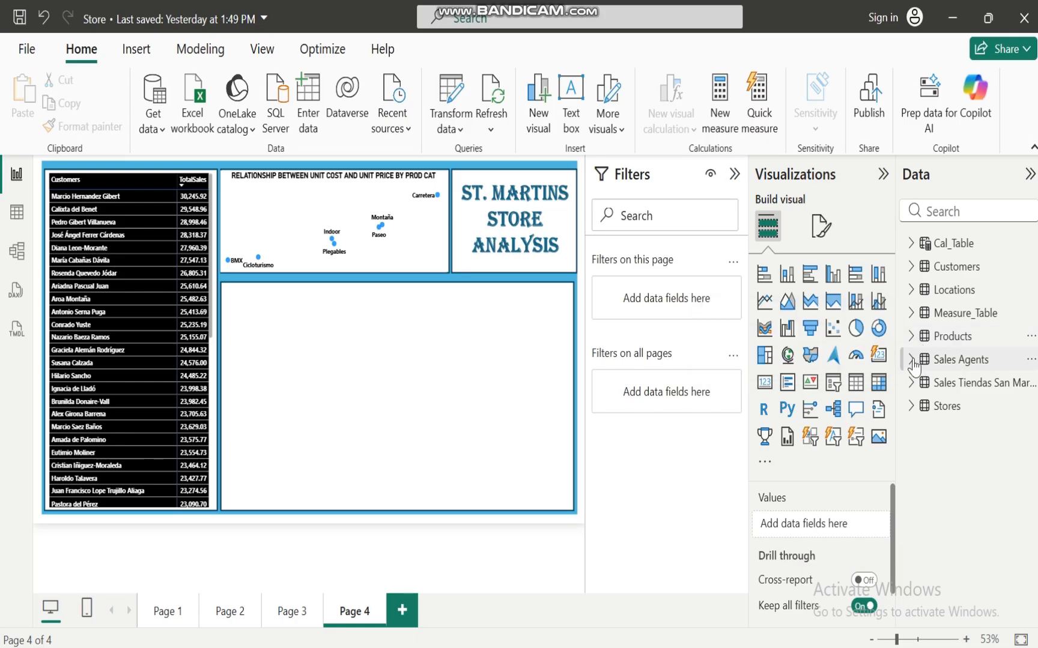
left_click(911, 359)
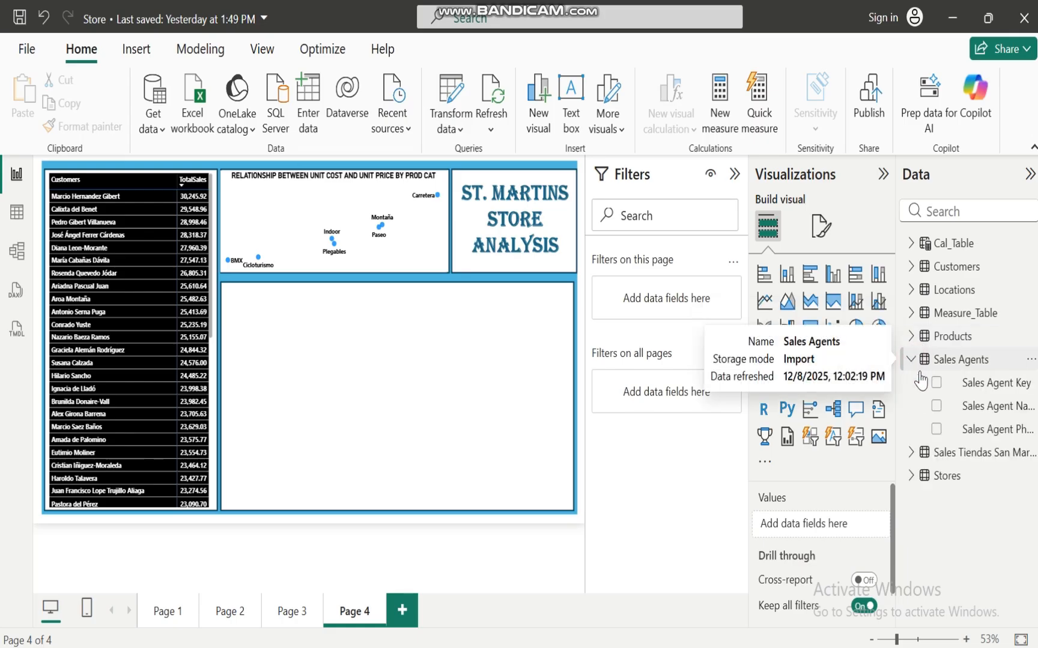
left_click(938, 430)
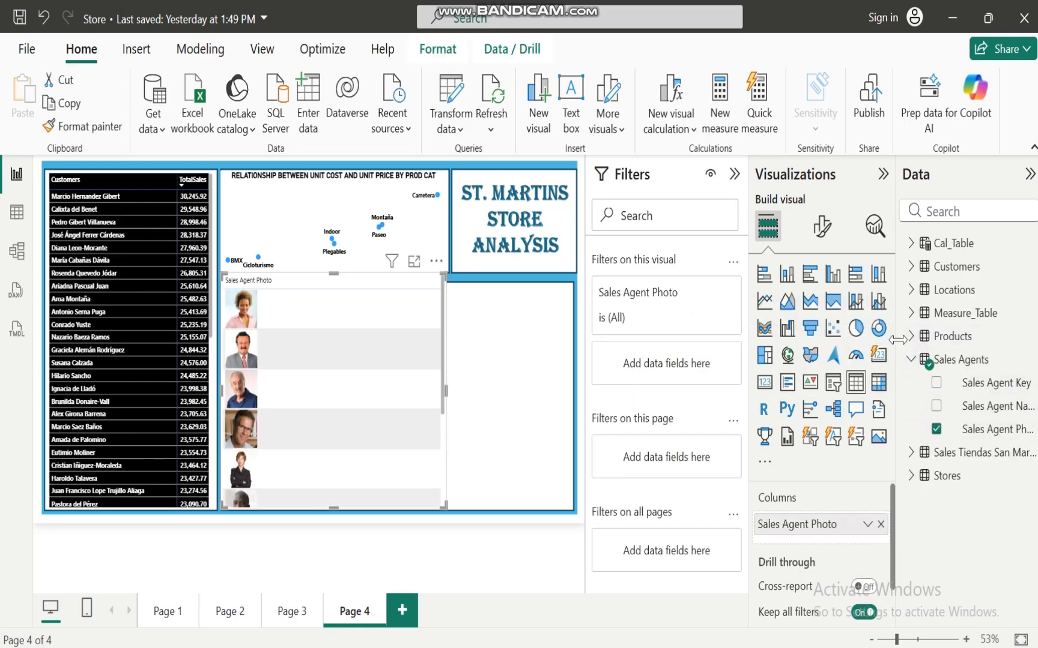
Step: Add the TotalSales, TotalProfit, TotalCost, TotalQty and AvgSales measures to the sales agent photo table
left_click(911, 360)
left_click(911, 313)
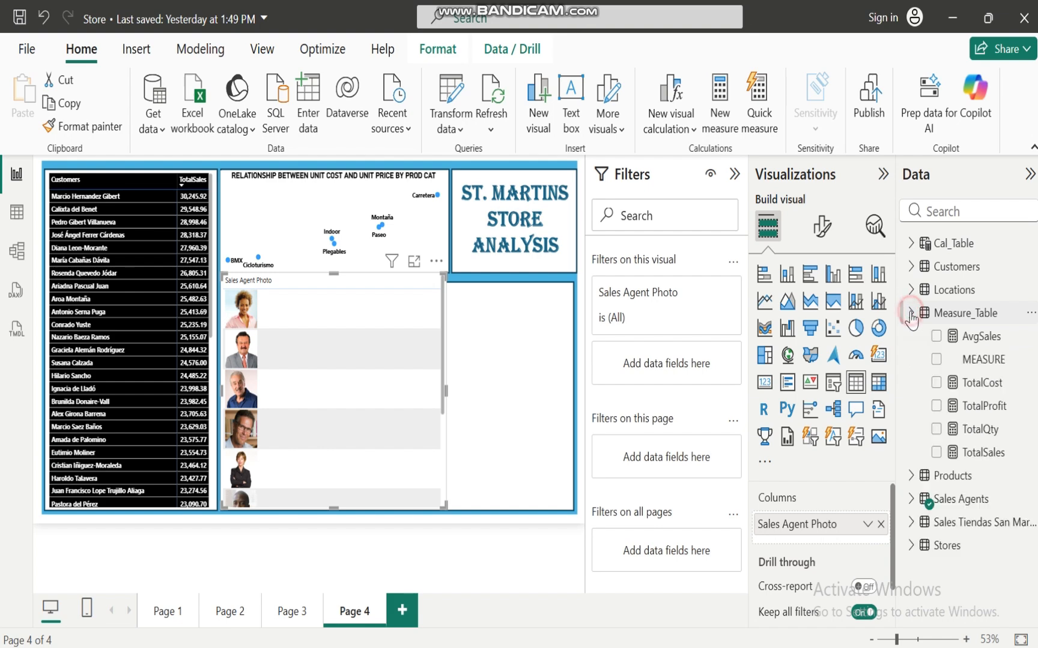
left_click(935, 452)
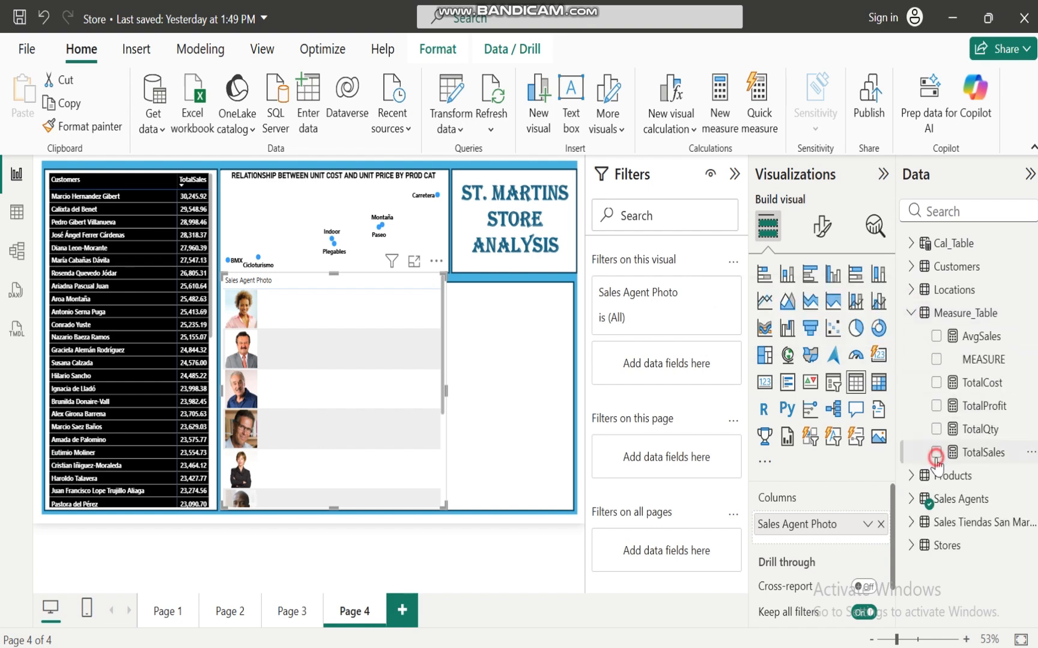
left_click(935, 406)
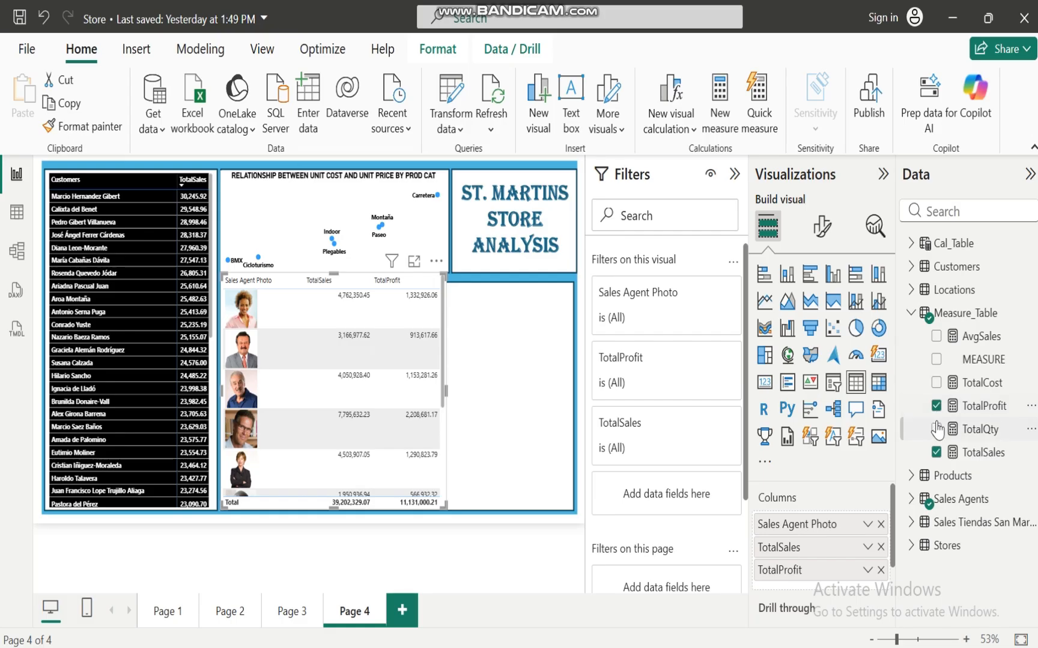
left_click(936, 384)
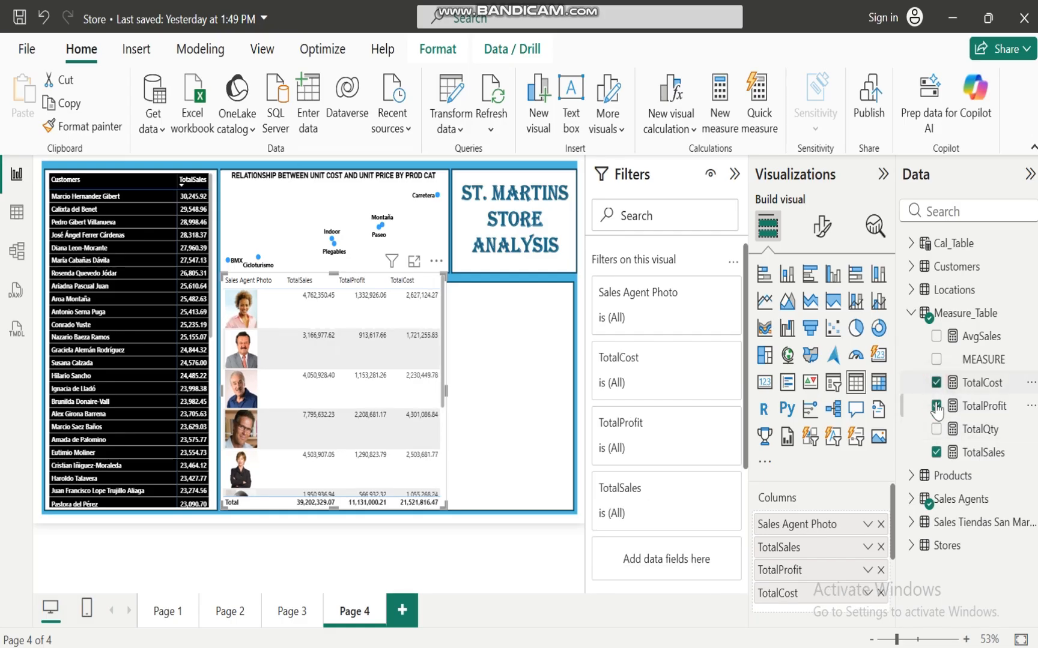
left_click(935, 430)
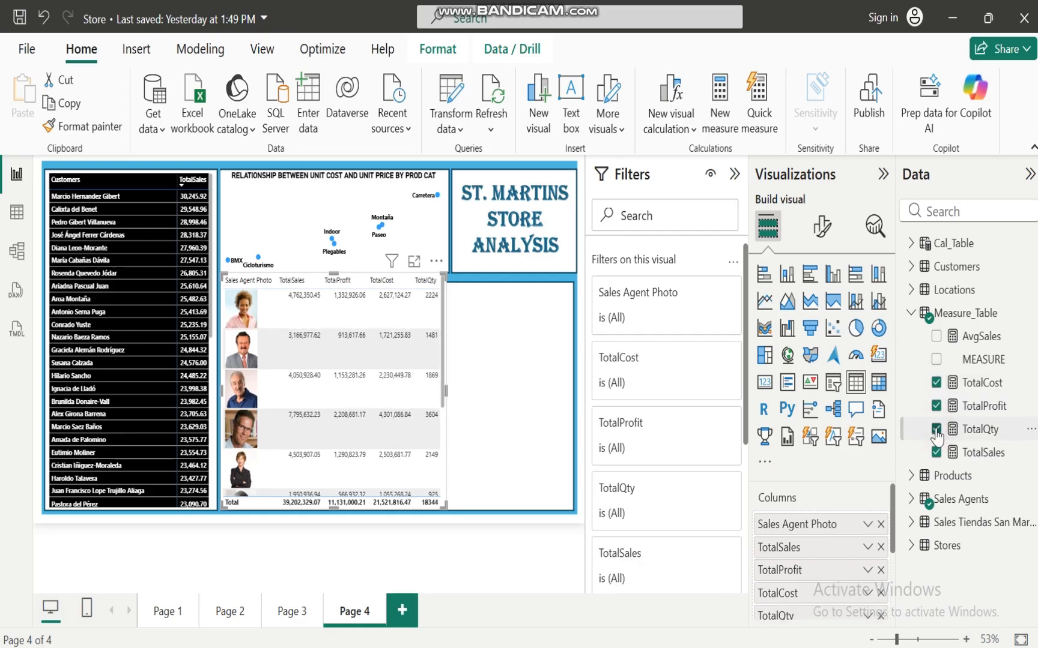
left_click(935, 337)
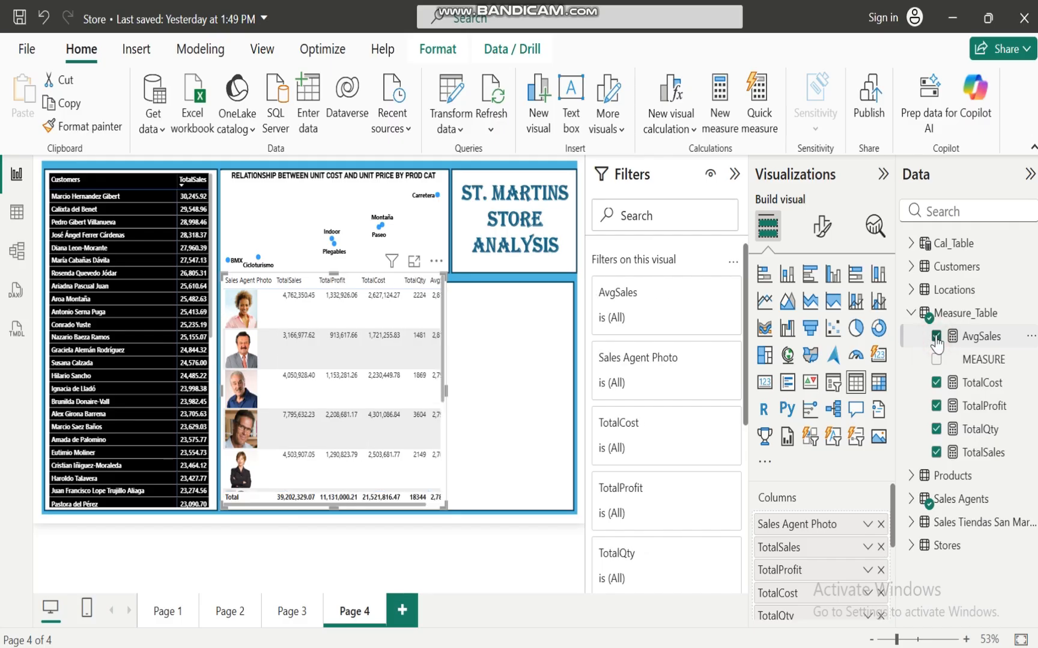
Step: Widen the sales agent table to fit all its columns and lower its upper edge to fit inside the empty frame
left_click_drag(445, 391, 464, 400)
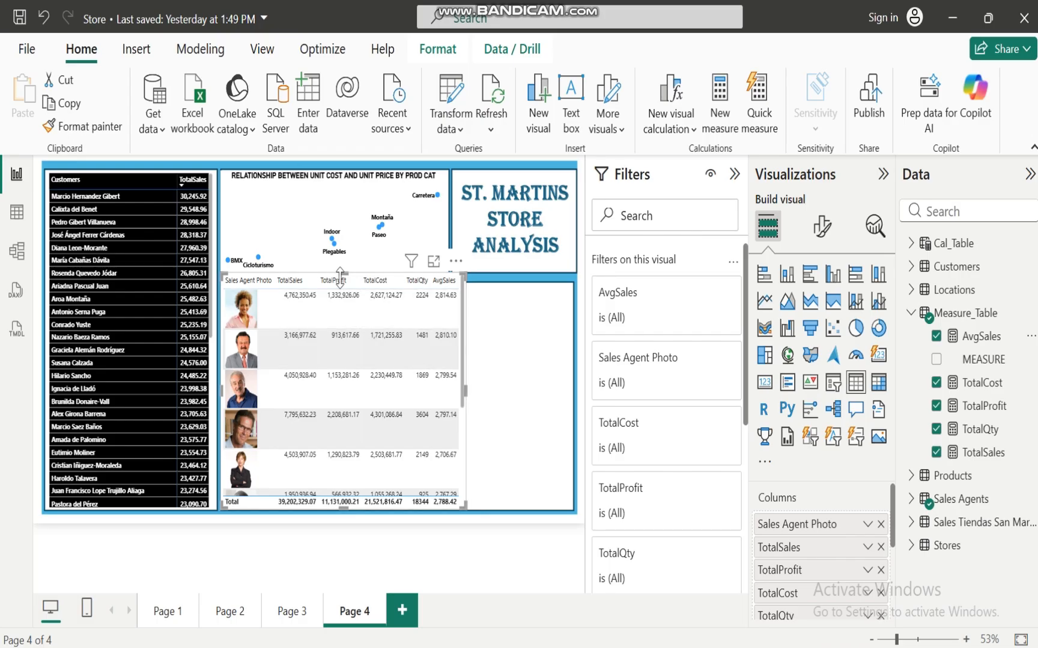
left_click_drag(340, 278, 344, 294)
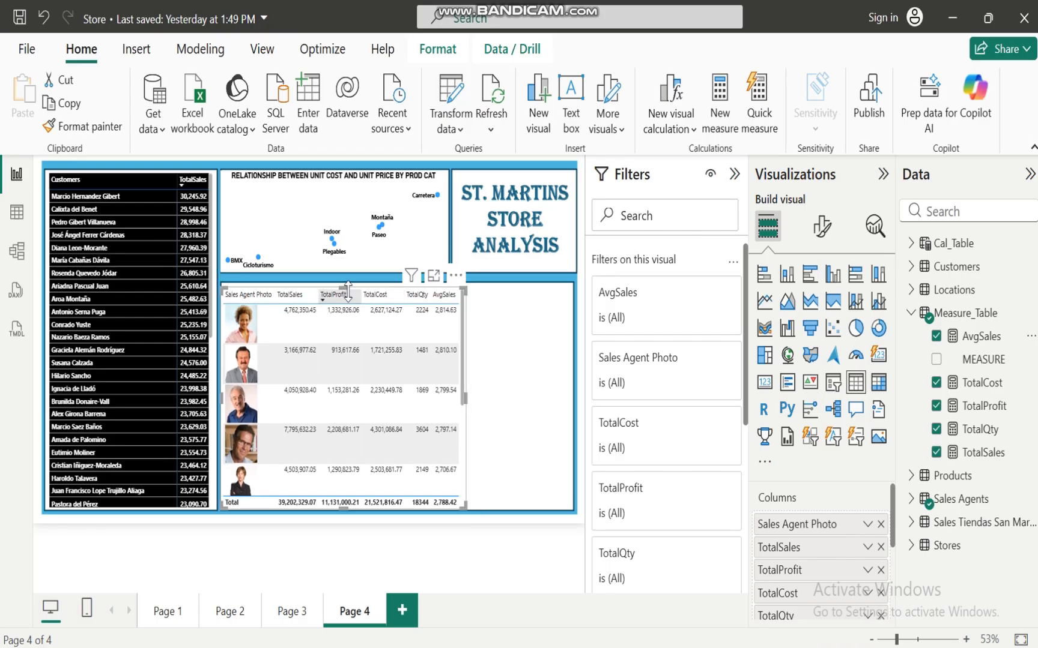
left_click(344, 287)
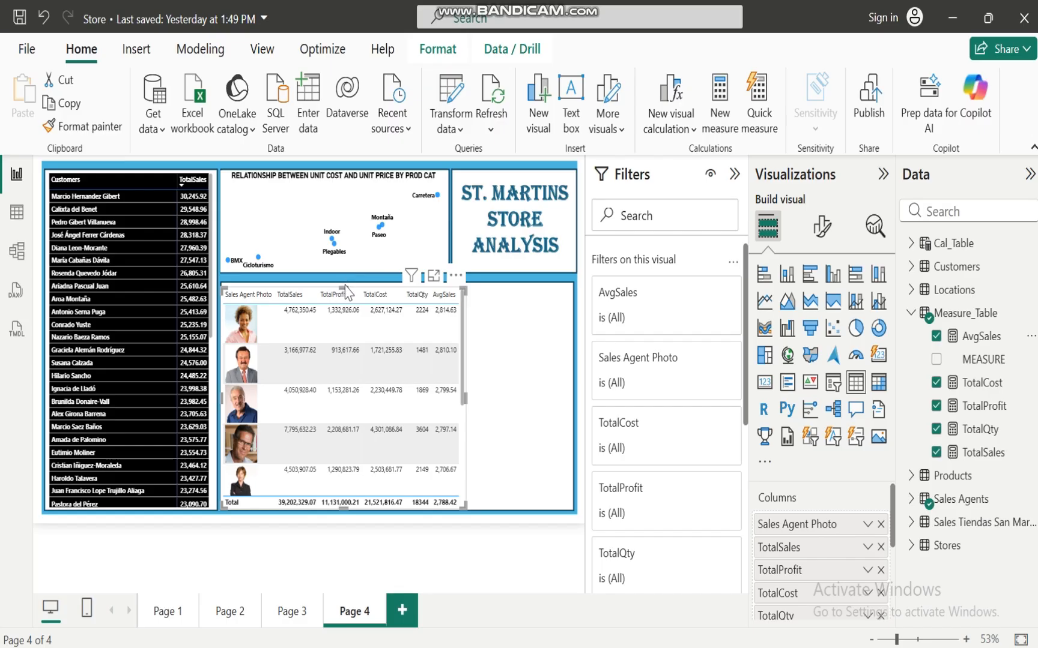
left_click_drag(344, 287, 345, 284)
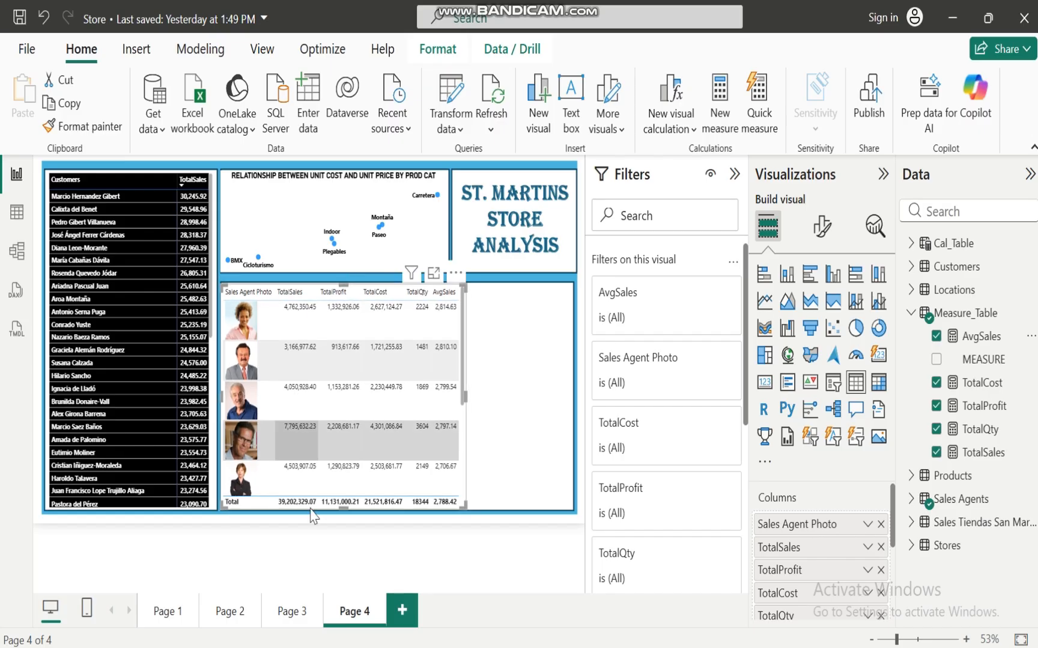
left_click_drag(343, 508, 347, 506)
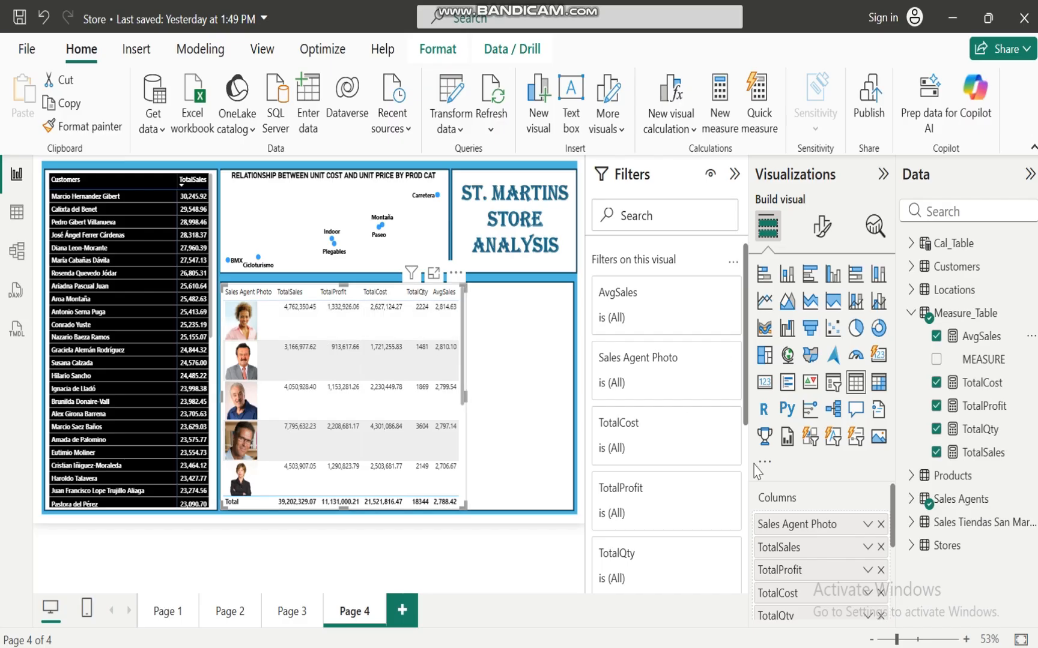
Step: Rename the table's Sales Agent Photo field to Sales Agent and convert the visual to a matrix
double_click(838, 524)
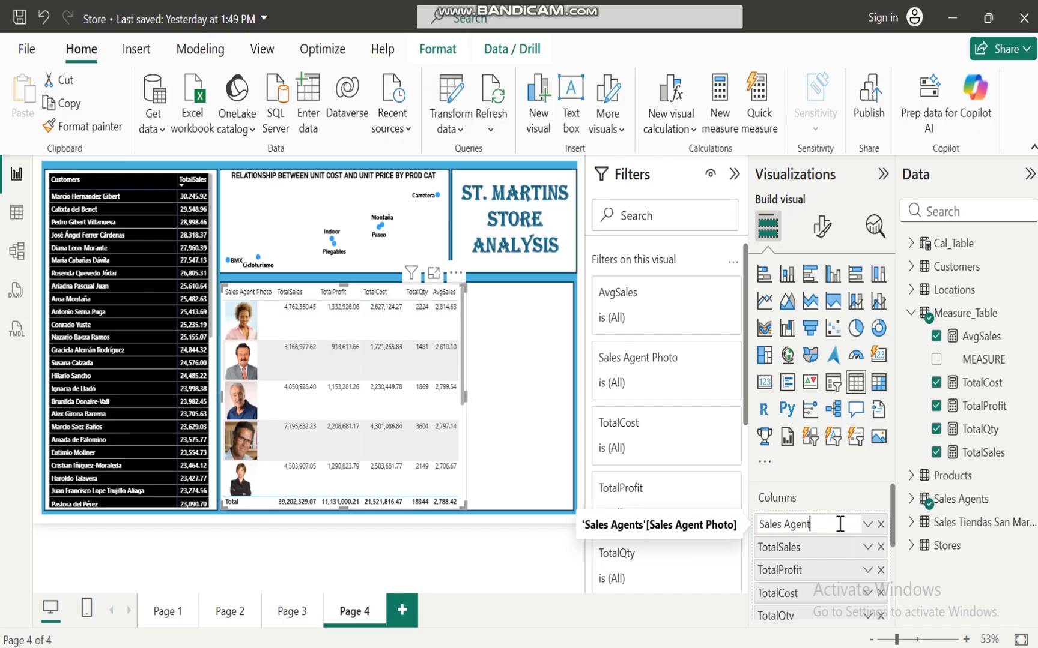
key("Return")
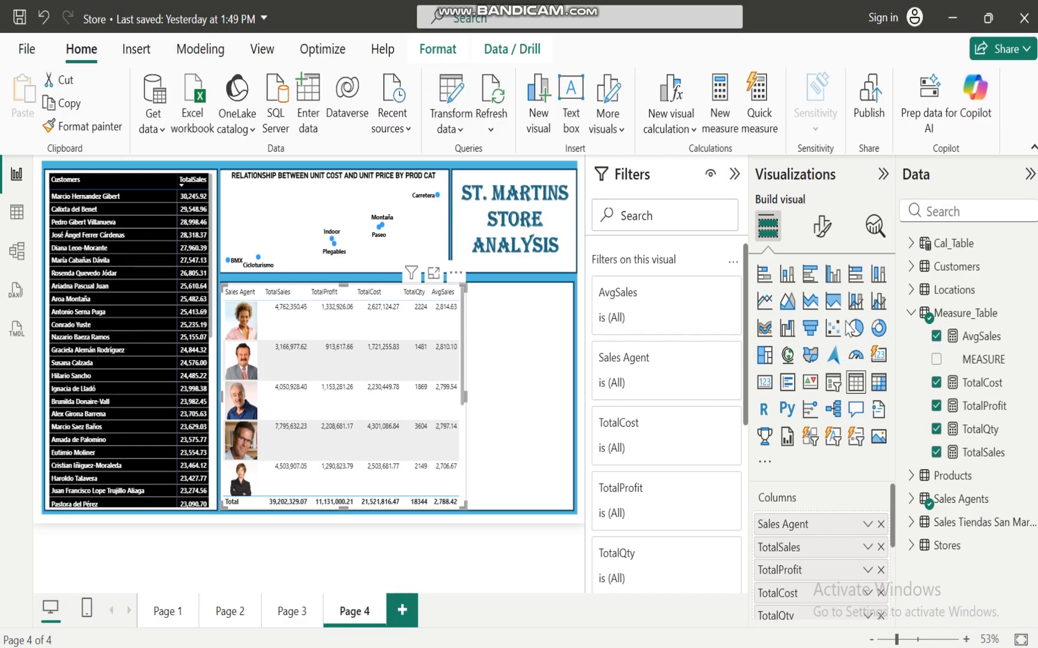
left_click(879, 382)
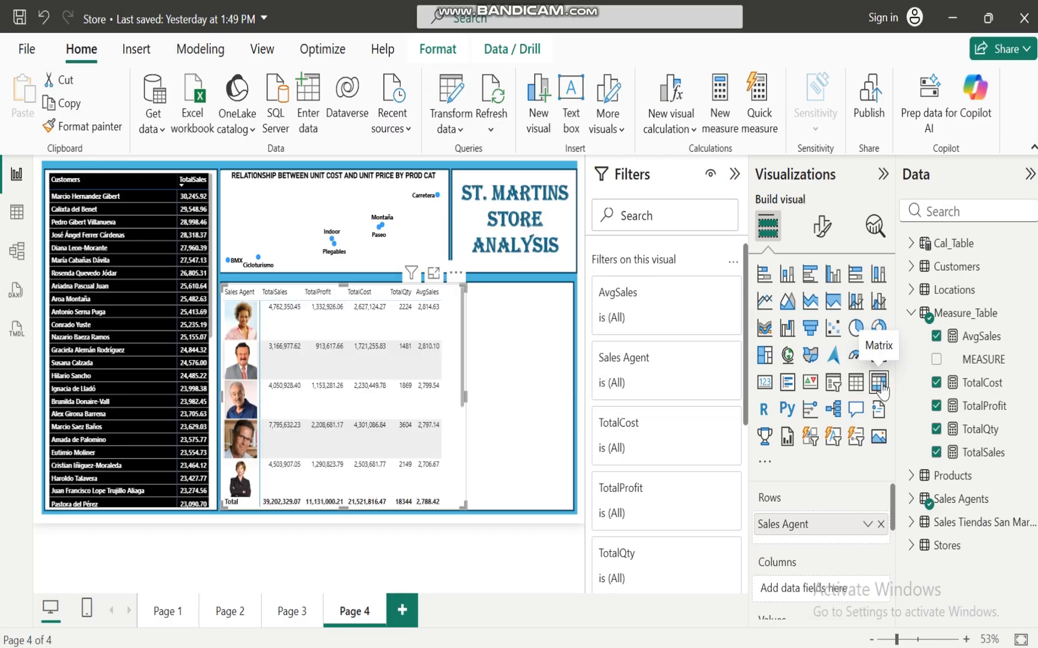
Step: Make the values text of the sales agent matrix bold and black
left_click(509, 385)
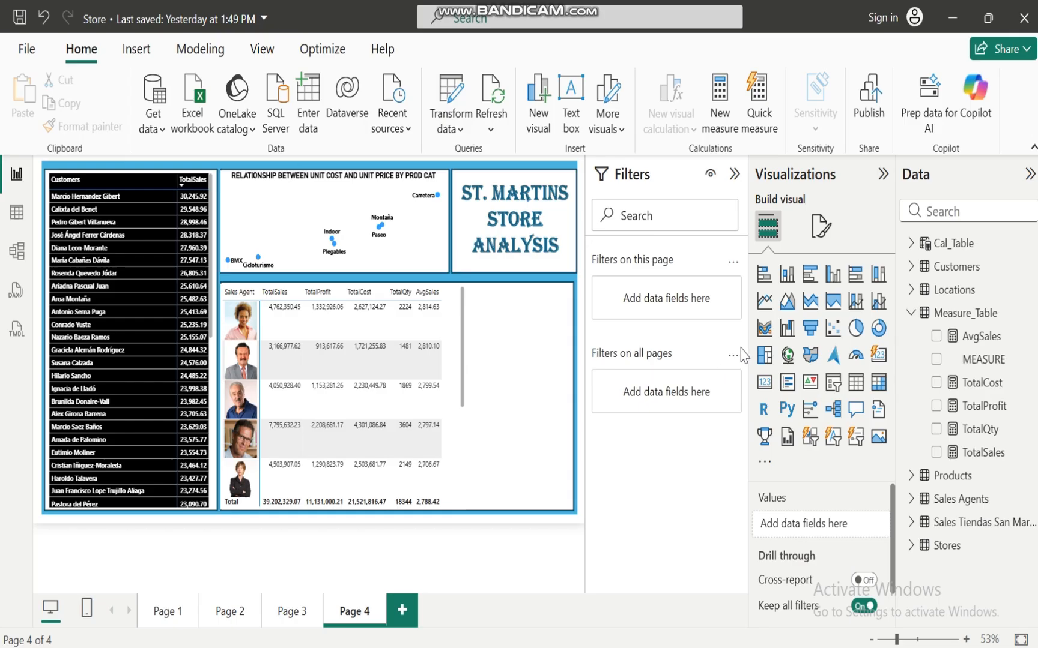
left_click(451, 423)
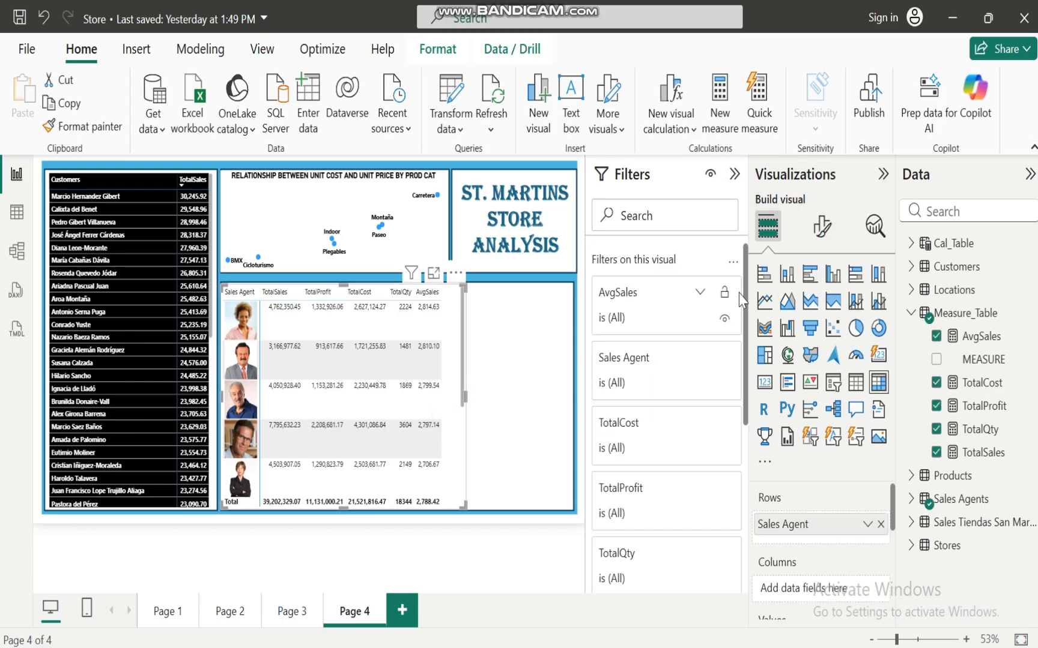
left_click(824, 231)
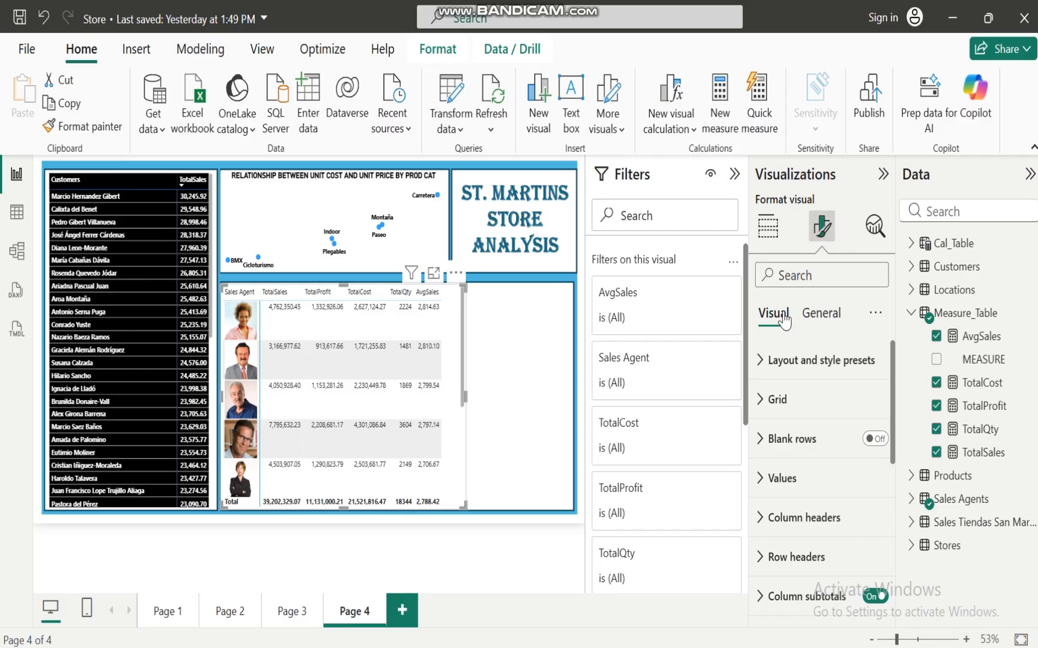
left_click(762, 362)
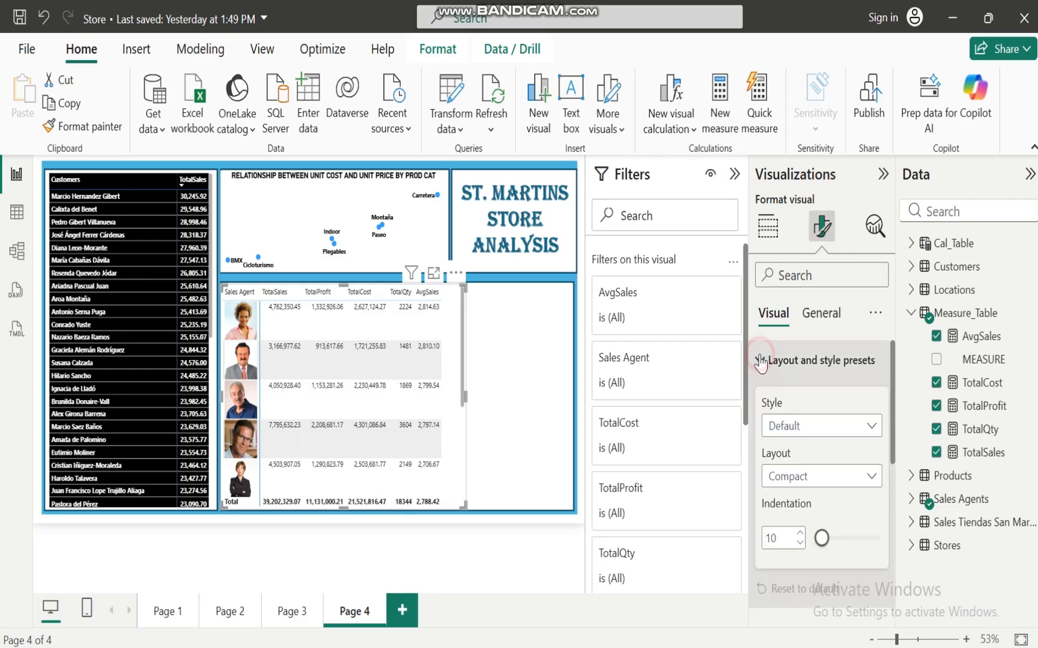
left_click(760, 361)
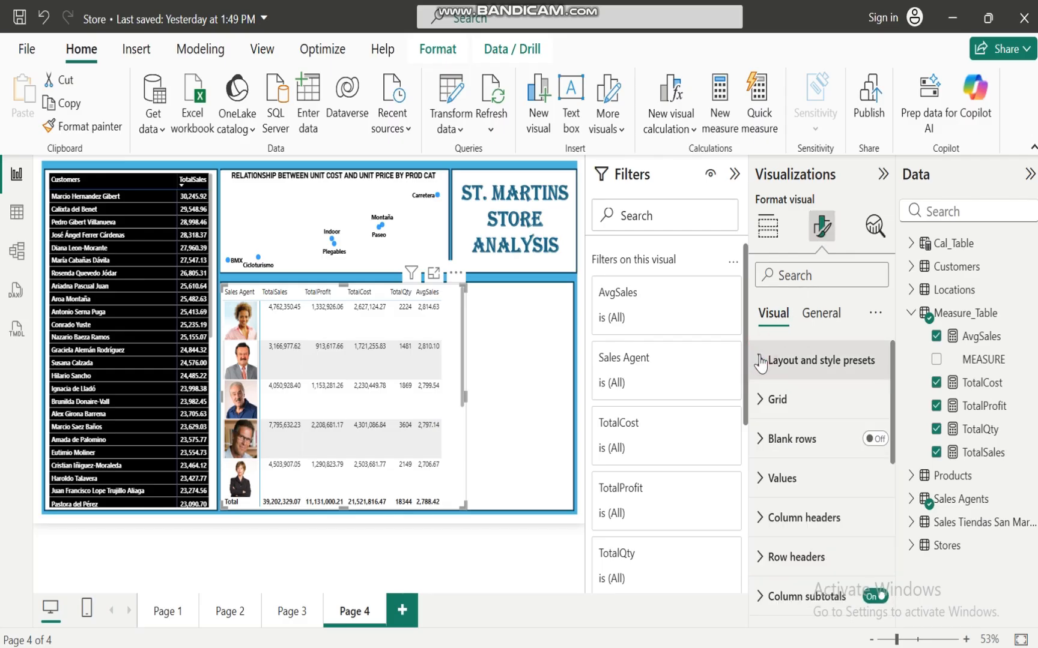
left_click(761, 399)
left_click(760, 401)
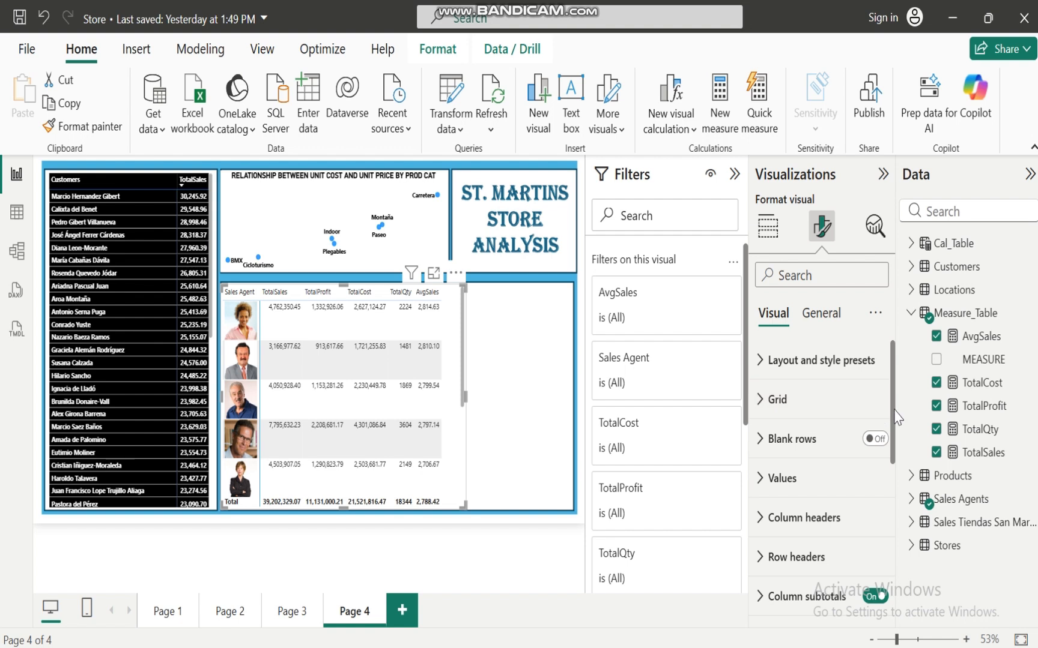
scroll(889, 469, "down", 3)
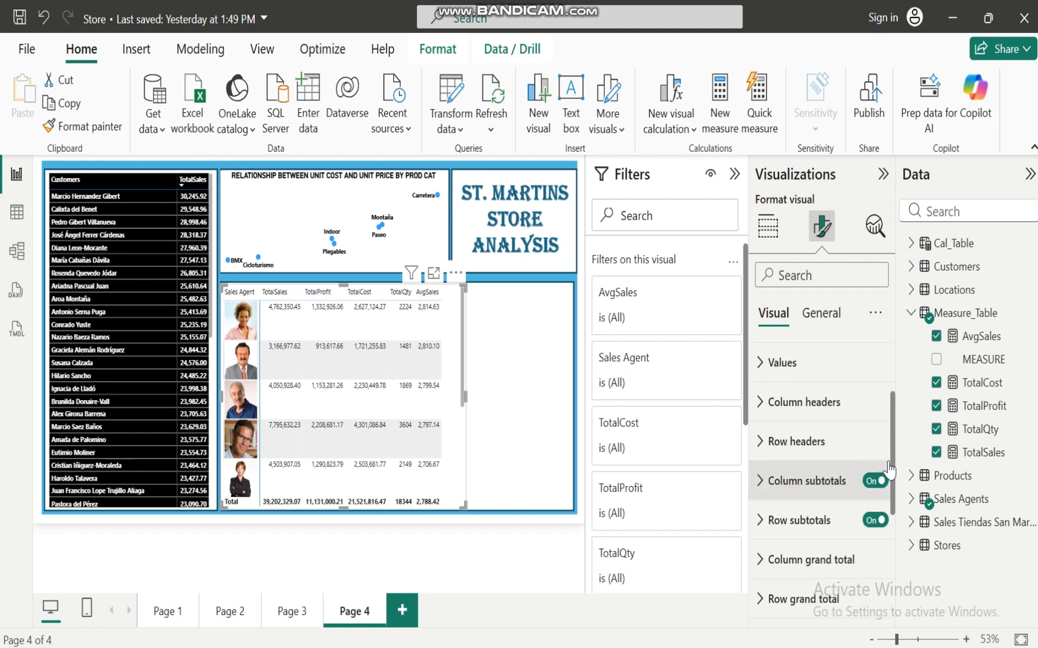
left_click(760, 368)
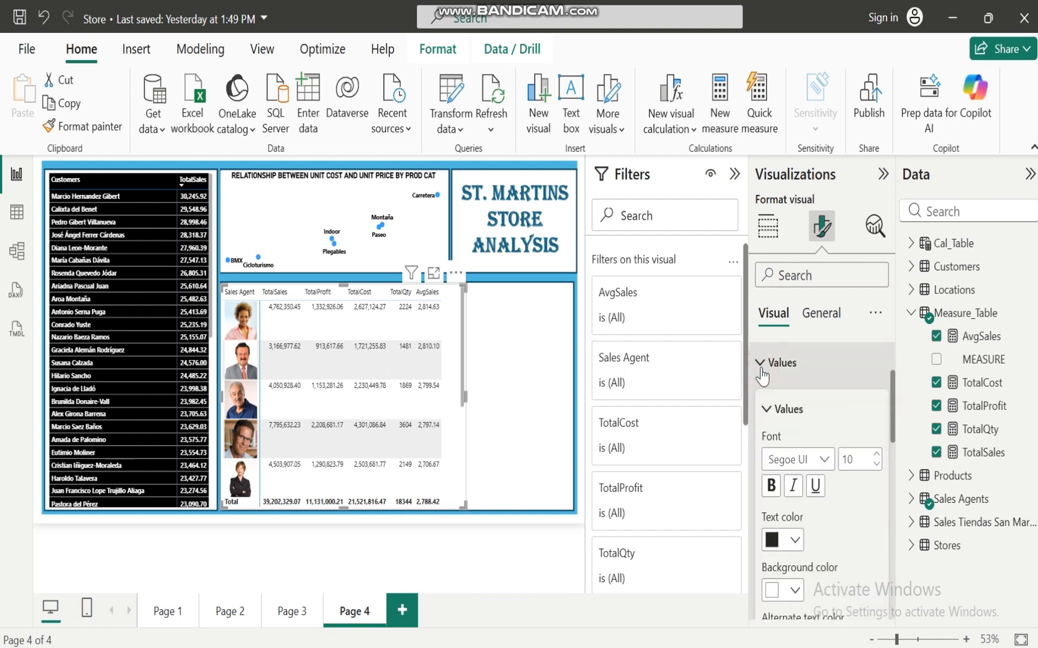
left_click(771, 489)
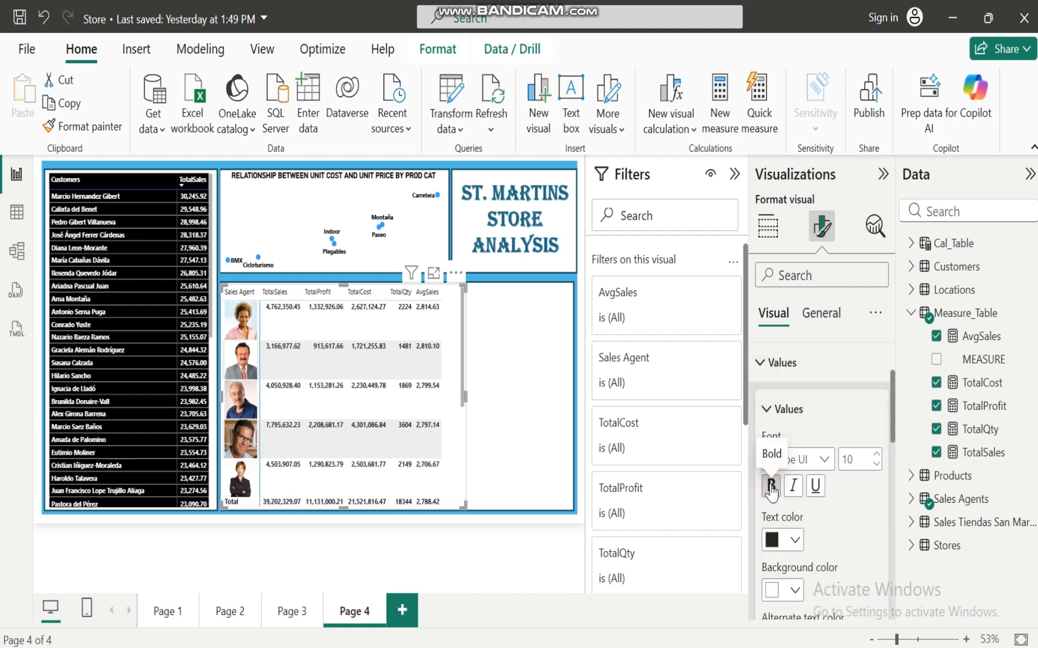
left_click(794, 541)
left_click(779, 457)
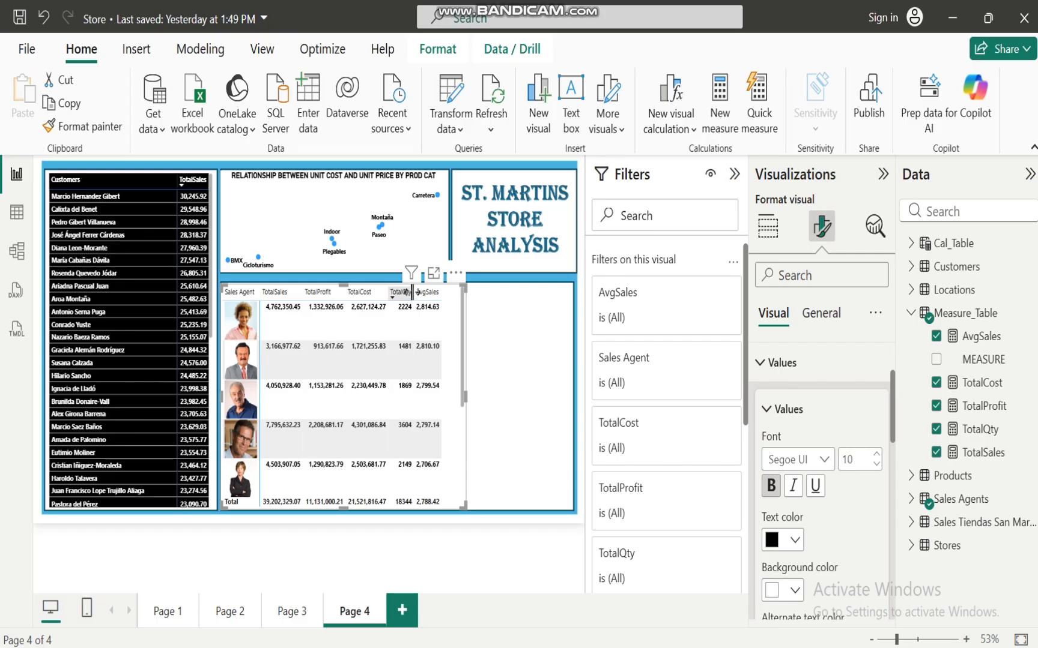
Step: Widen the TotalQty and TotalCost columns of the sales agent matrix
left_click_drag(412, 292, 425, 293)
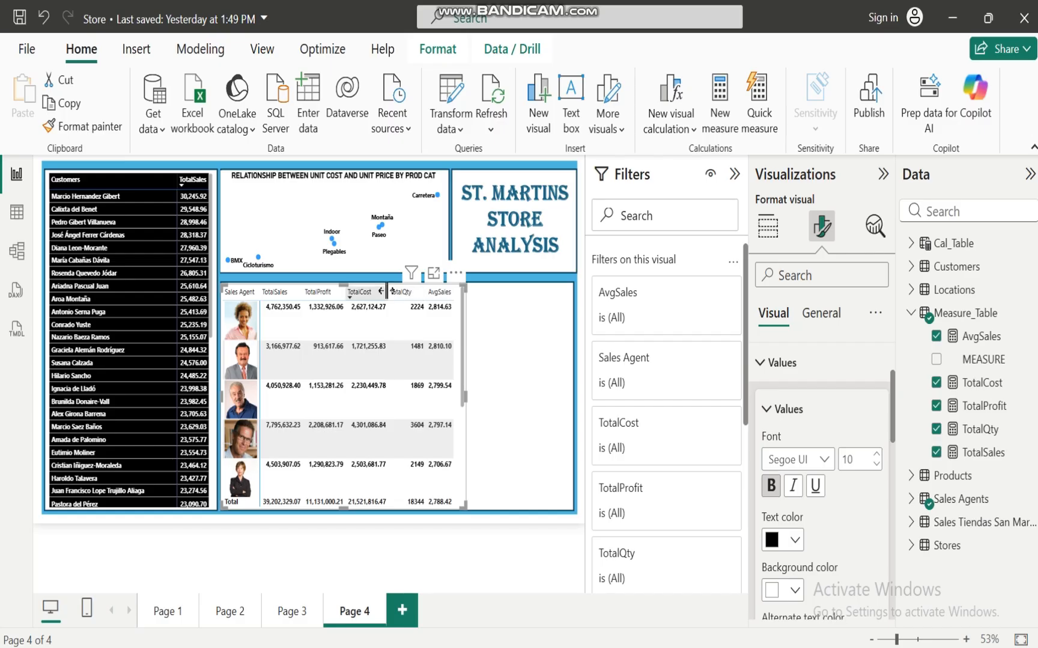
left_click_drag(385, 292, 394, 293)
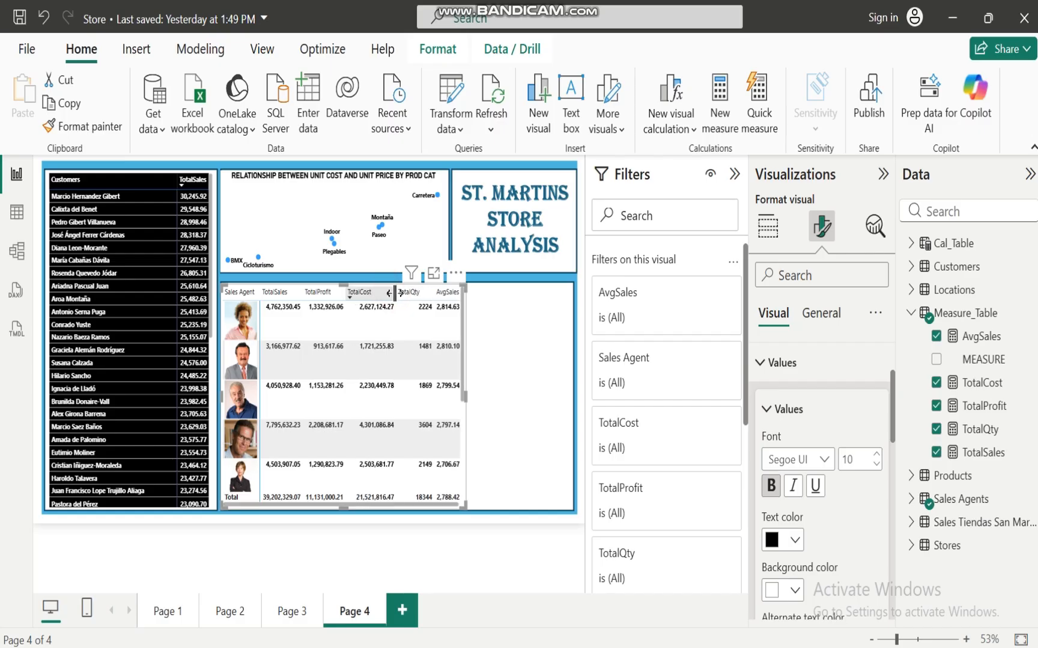
left_click(762, 365)
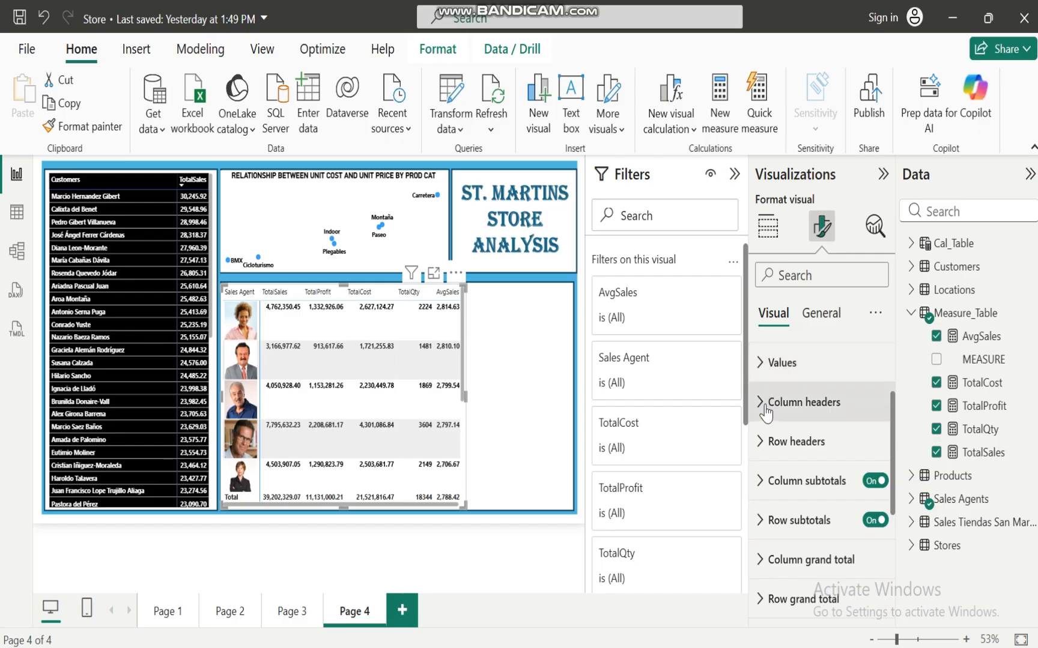
Step: Format the matrix's column headers as bold black text at font size 11
left_click(764, 403)
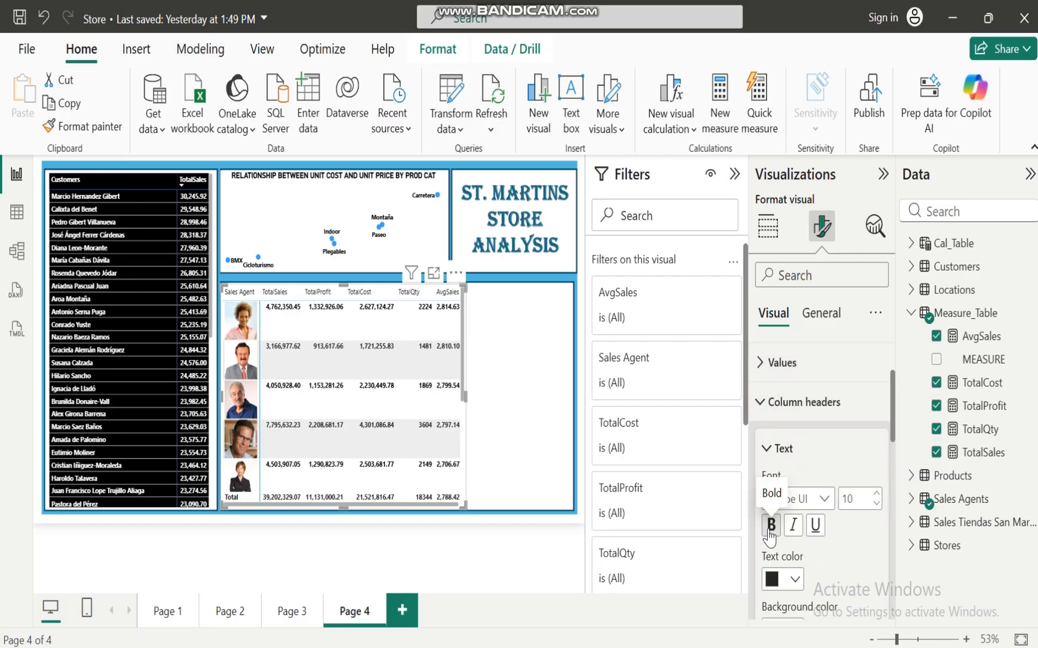
left_click(790, 580)
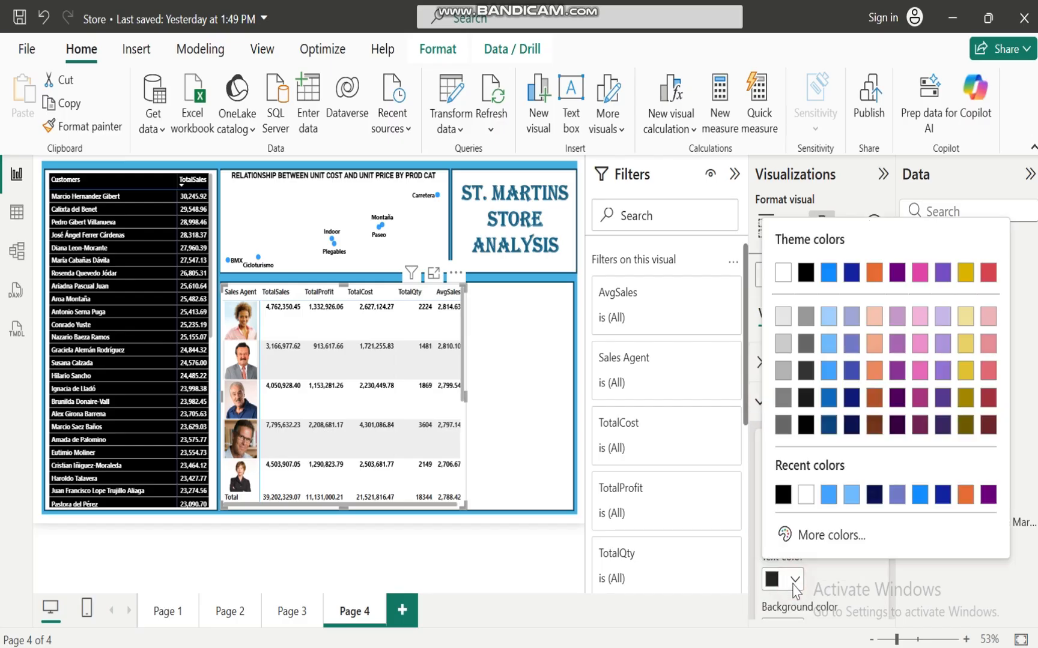
left_click(783, 494)
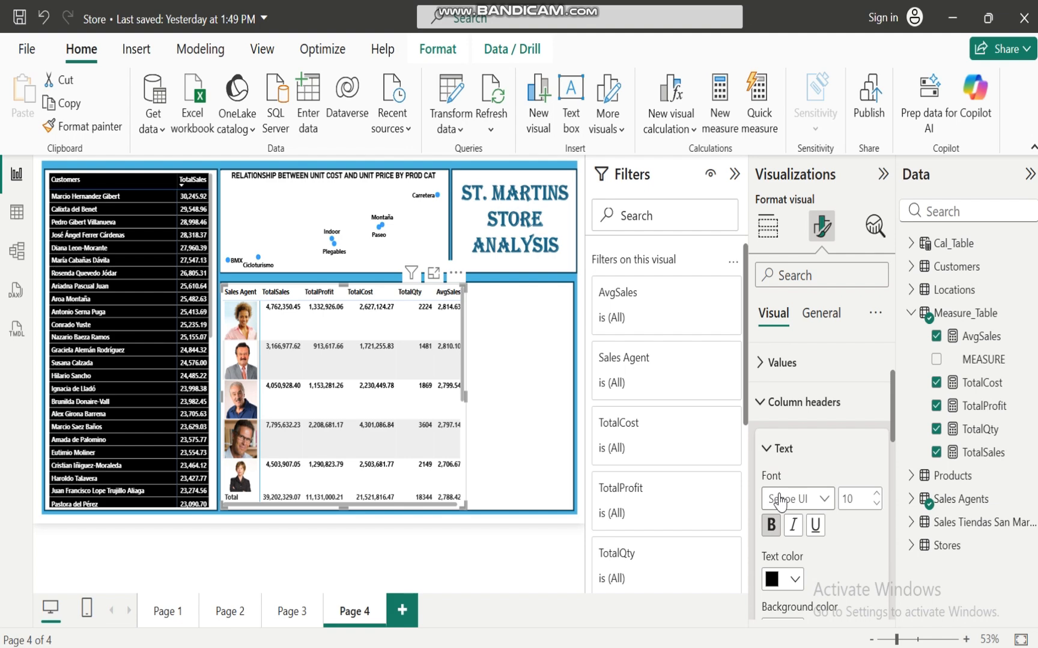
left_click(876, 494)
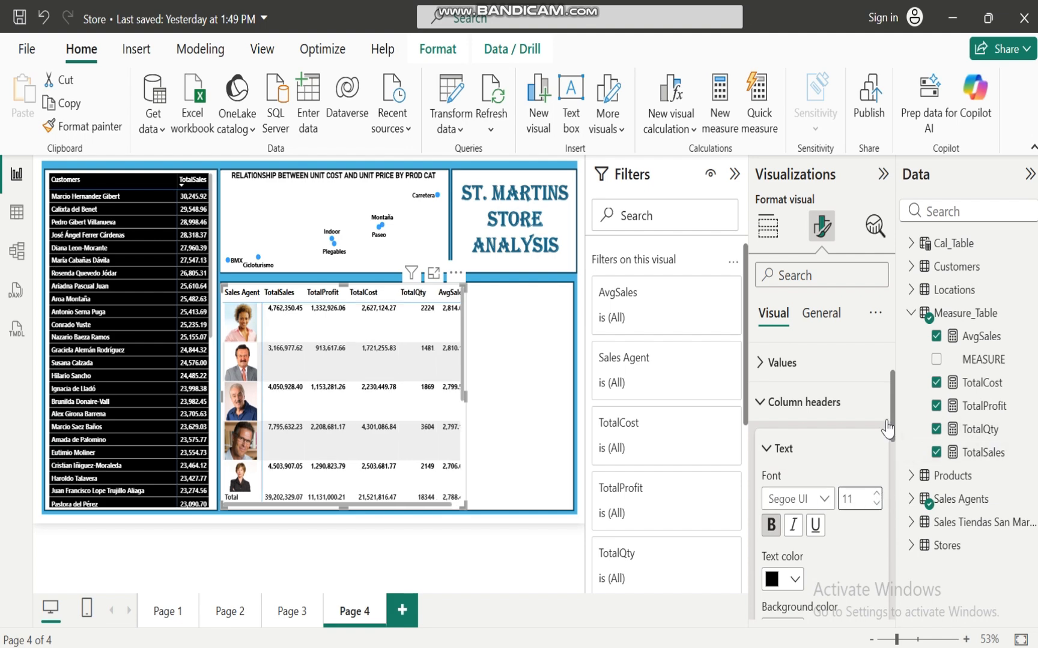
left_click(763, 414)
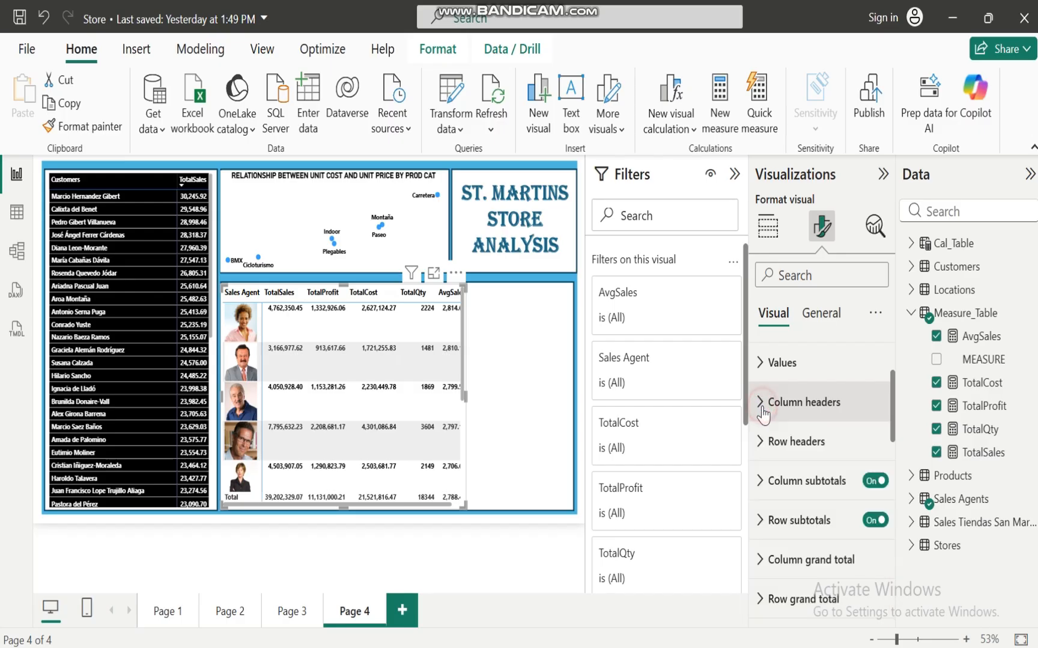
Step: Turn off the column subtotals and row subtotals of the sales agent matrix
left_click(763, 445)
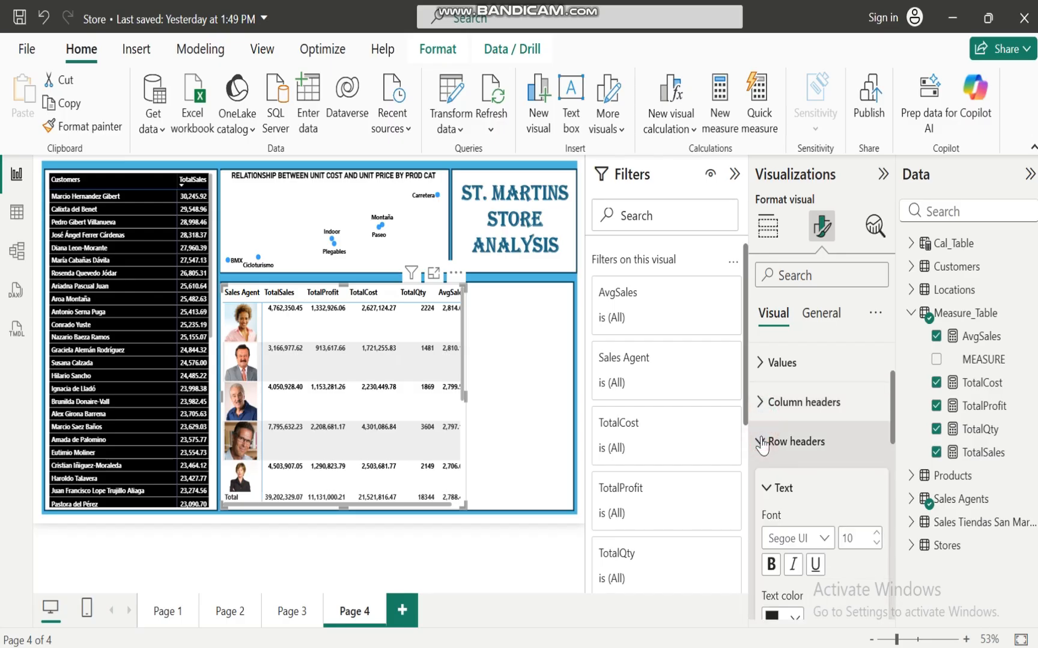
left_click(761, 445)
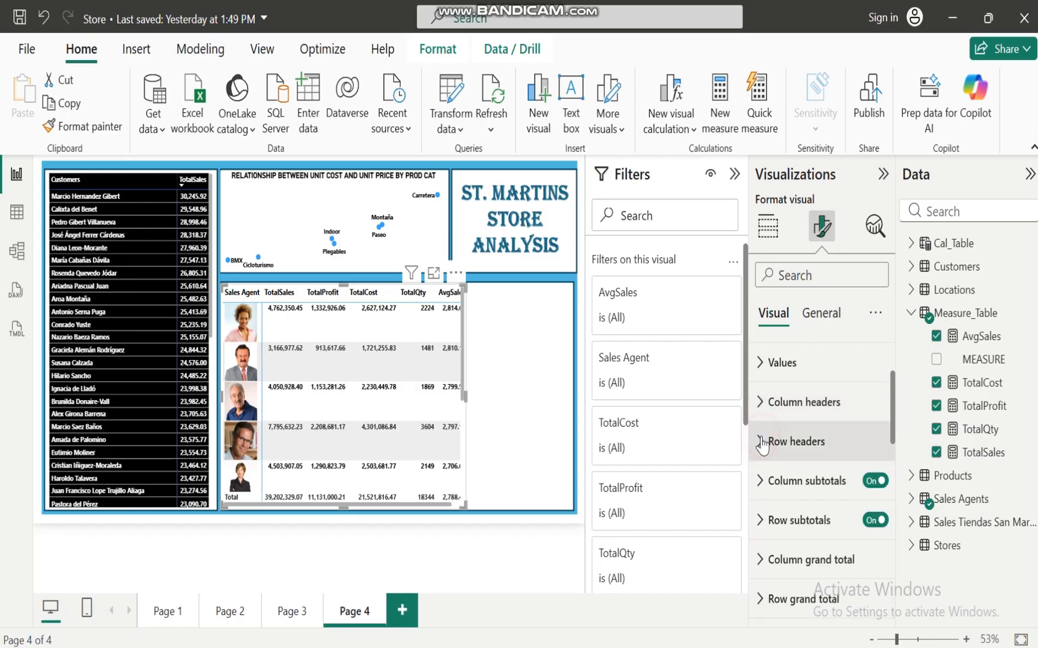
left_click(871, 481)
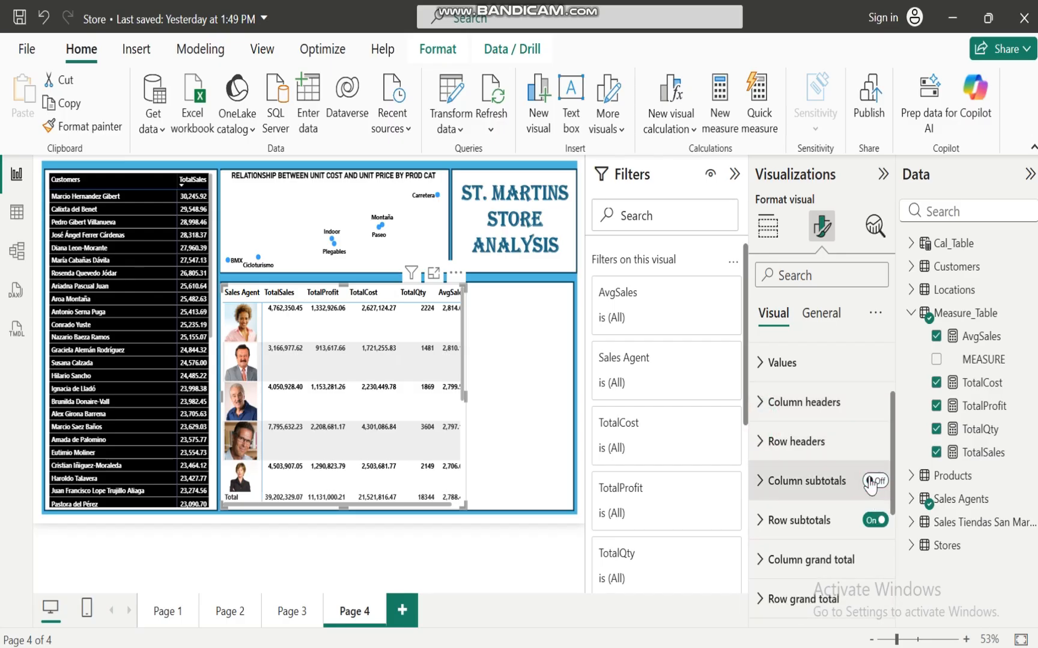
left_click(873, 521)
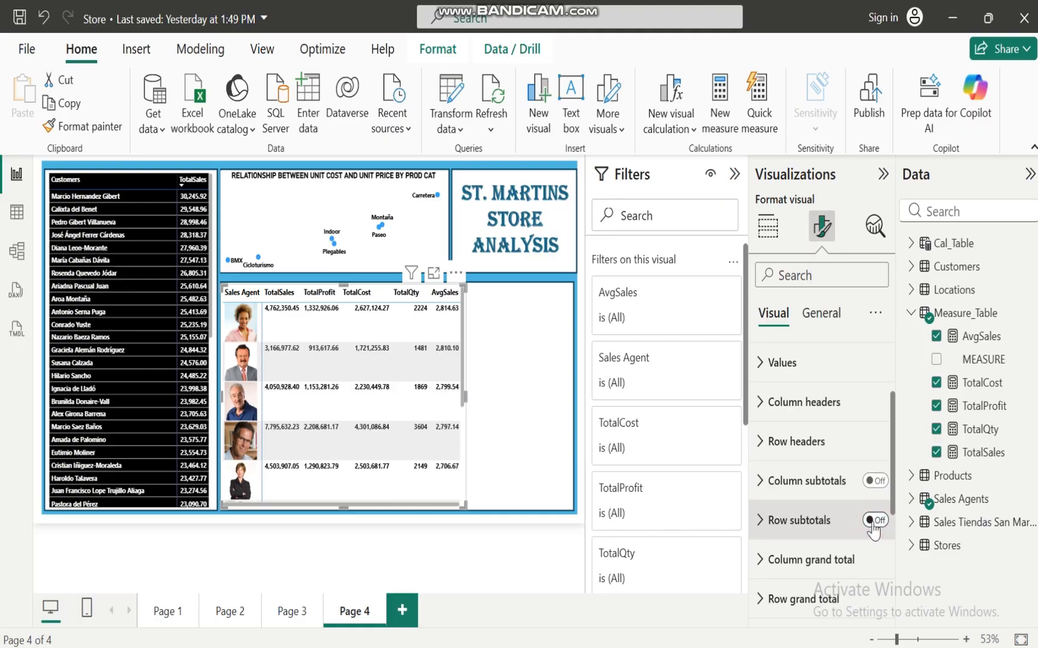
left_click_drag(463, 363, 465, 329)
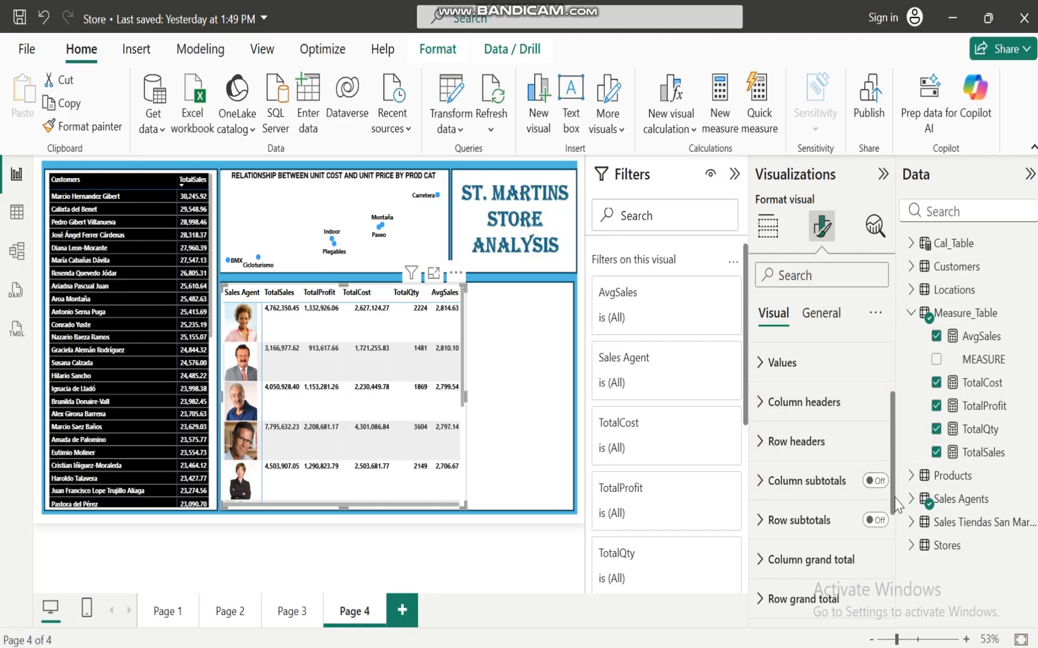
Step: Turn off the background effect of the sales agent matrix
left_click_drag(893, 497, 896, 419)
left_click(821, 312)
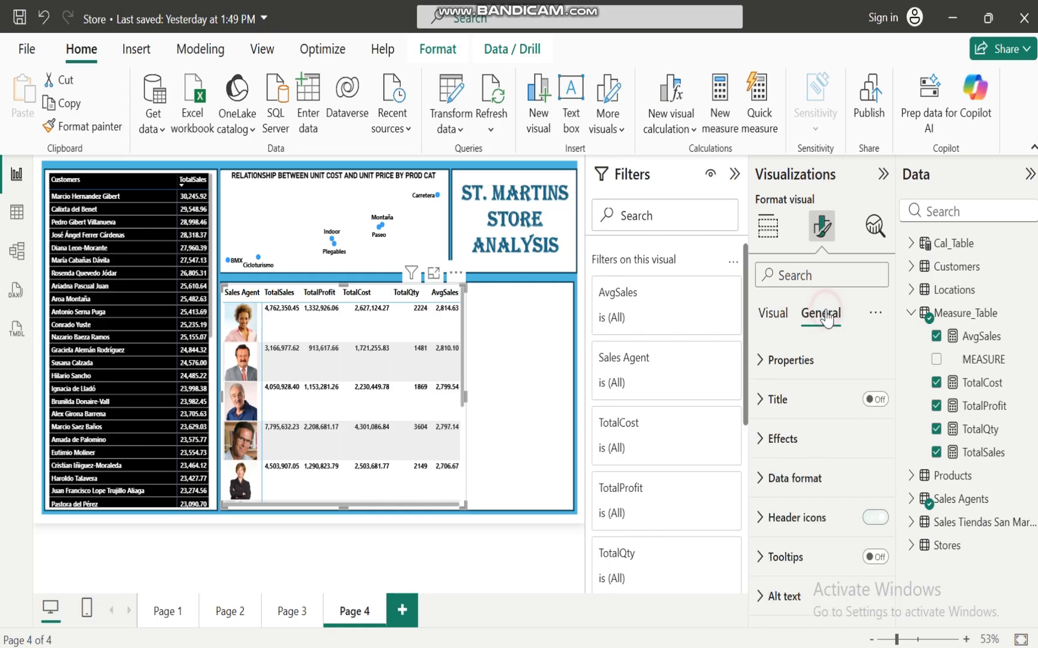
left_click(764, 442)
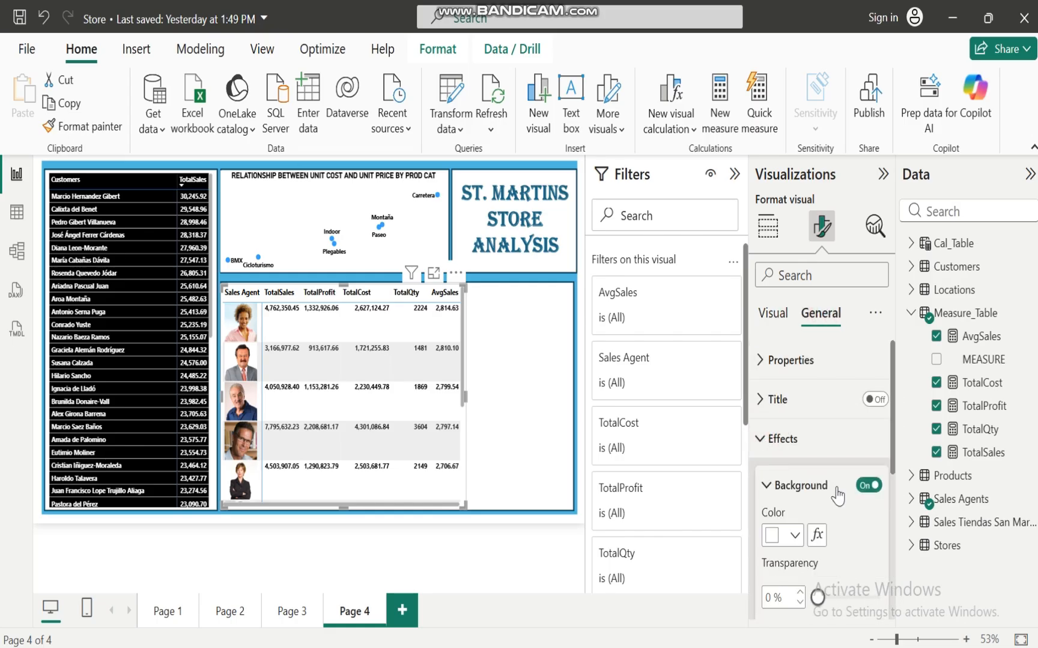
left_click(866, 486)
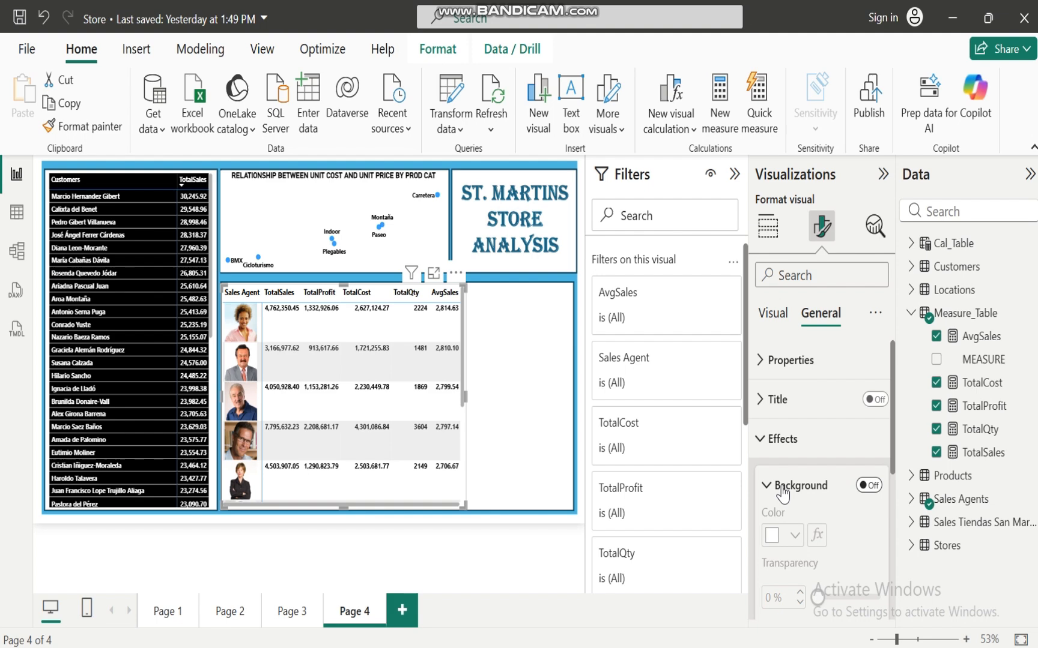
left_click(502, 431)
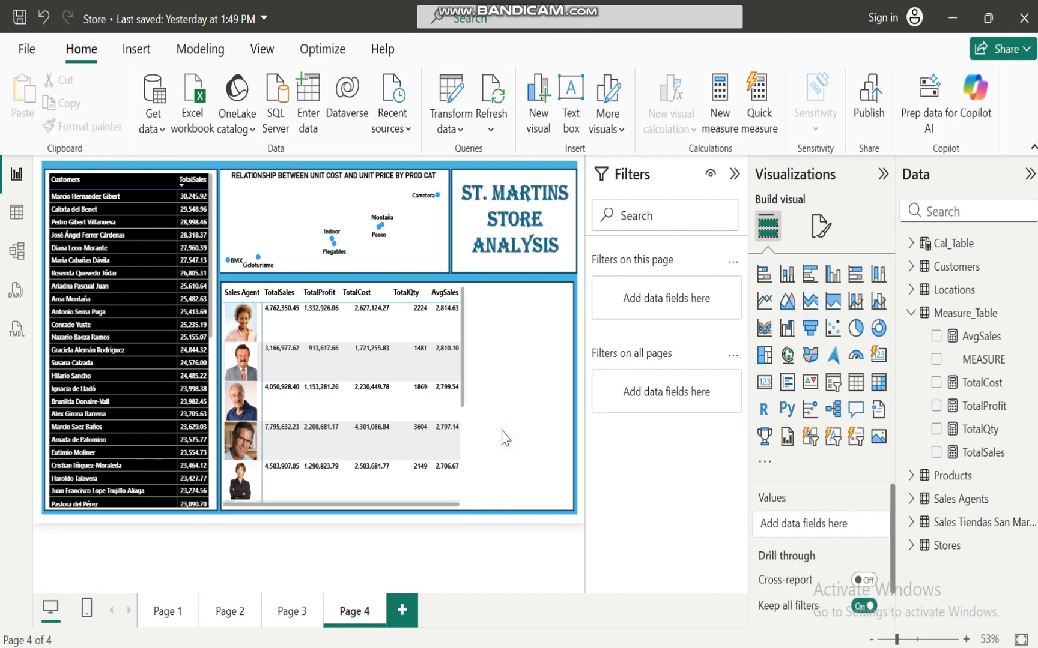
Step: Turn on the visual border of the sales agent matrix and expand its border settings
left_click(392, 507)
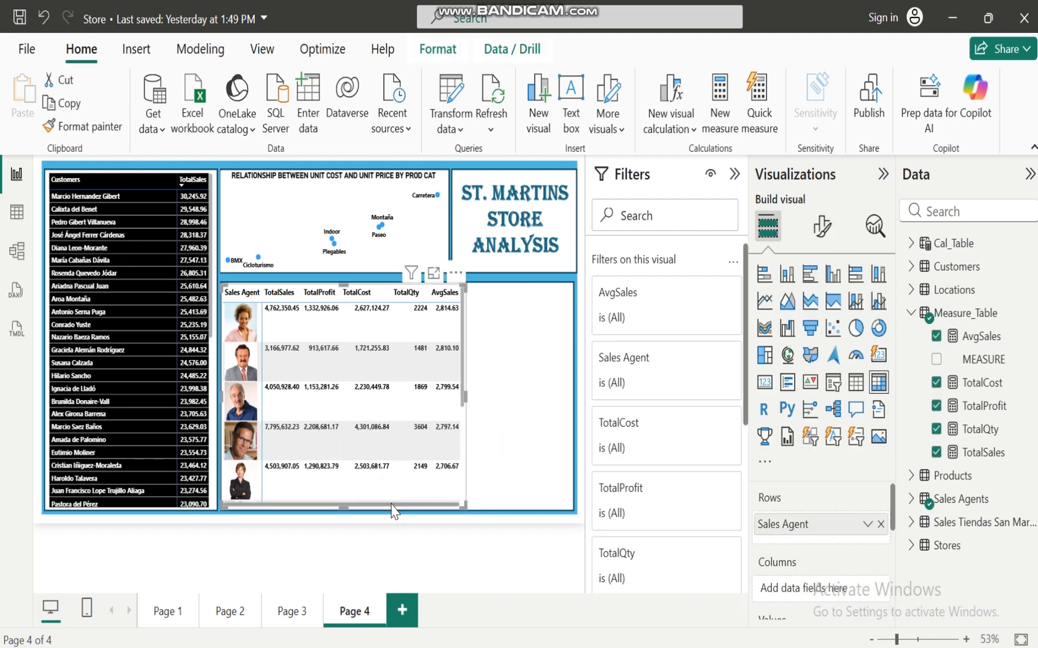
left_click(819, 239)
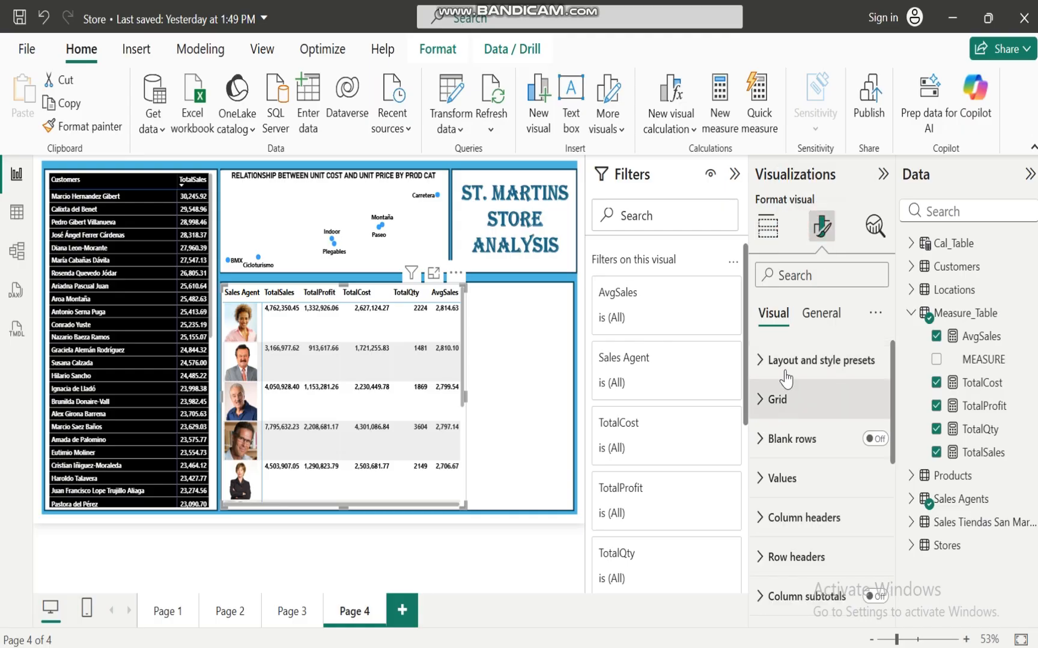
left_click(822, 314)
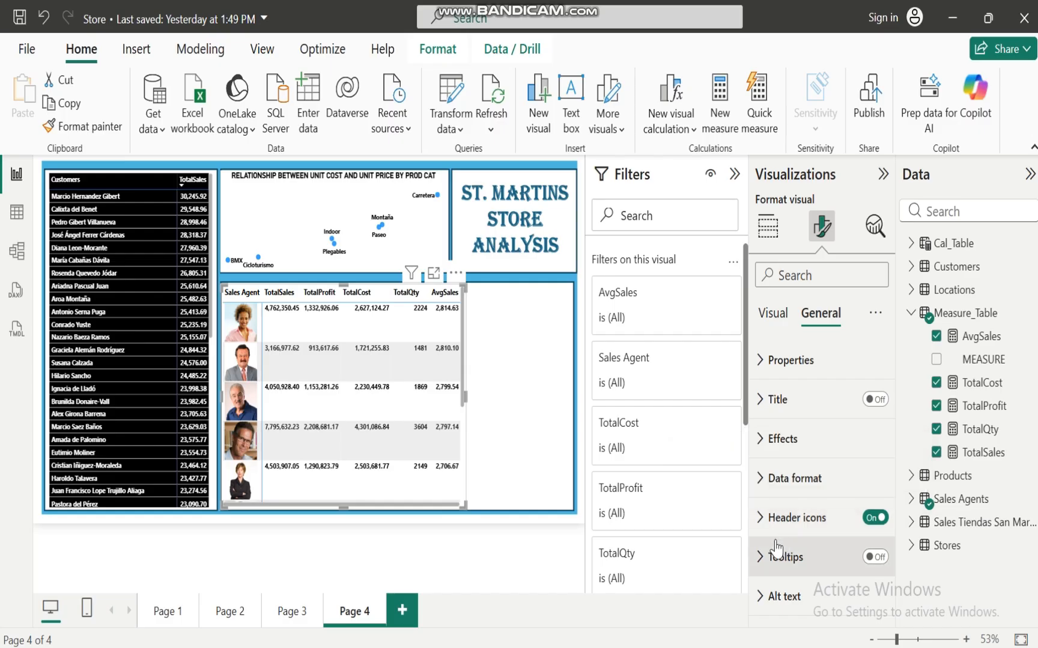
left_click(760, 450)
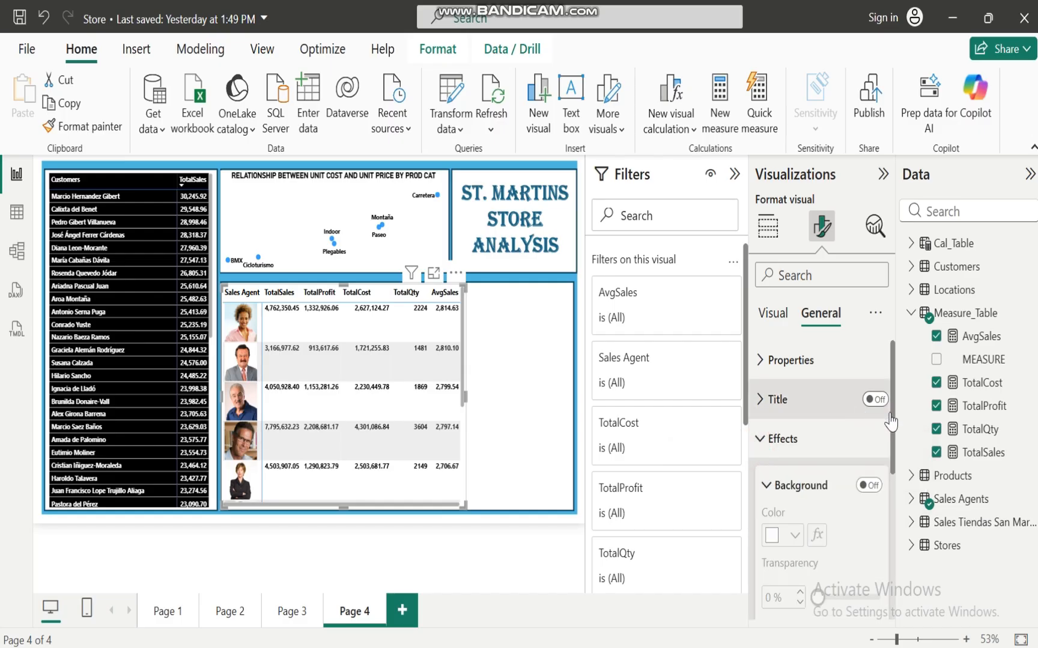
left_click_drag(893, 421, 880, 524)
scroll(879, 529, "down", 2)
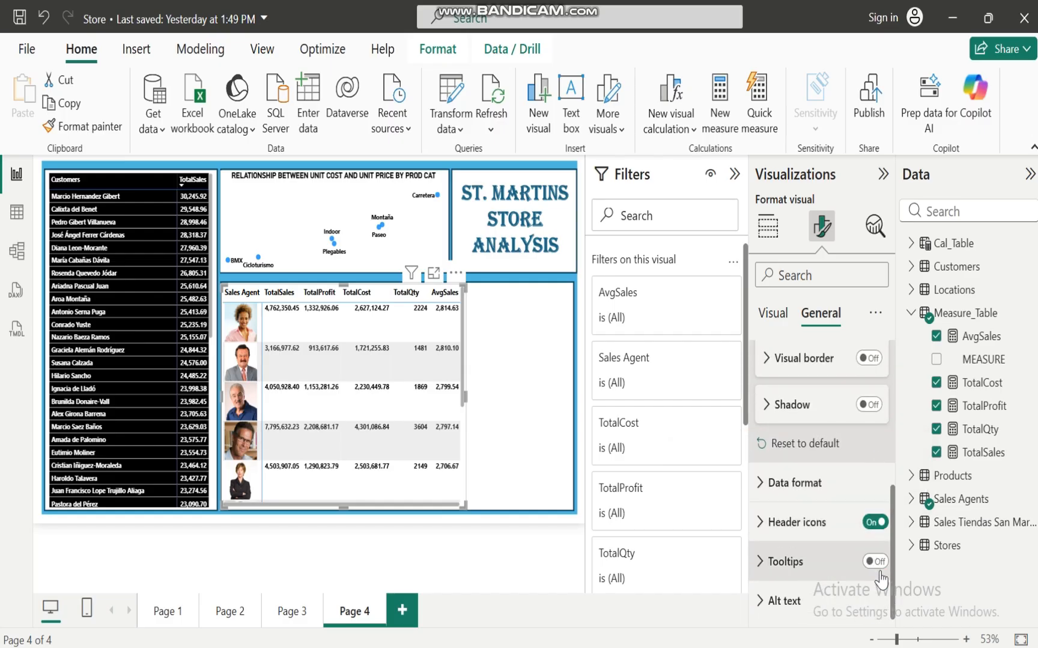
left_click(869, 359)
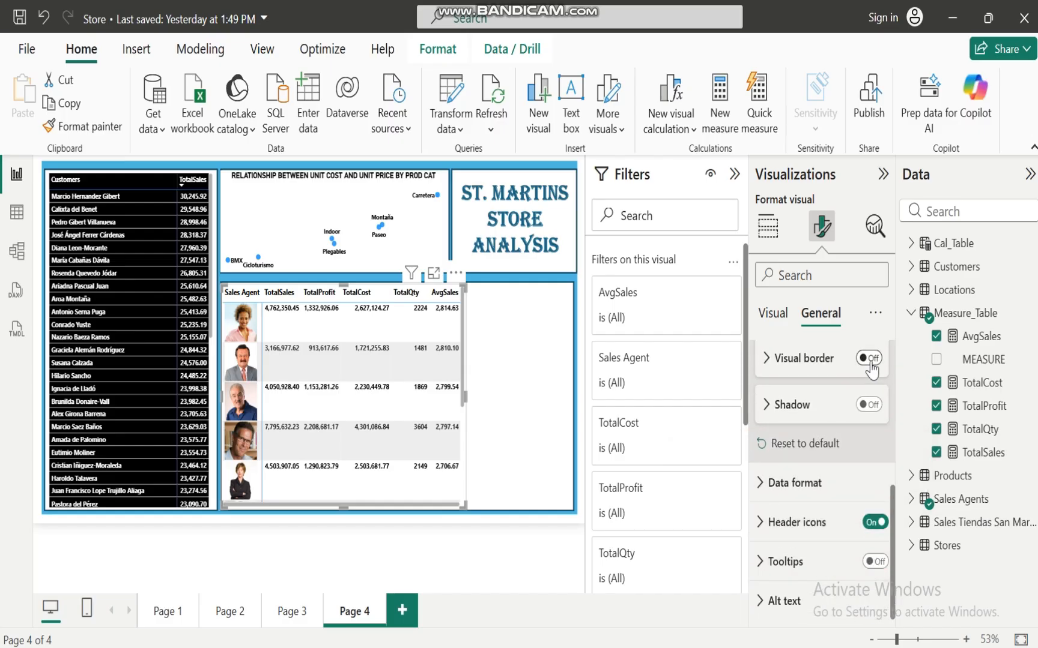
left_click(764, 361)
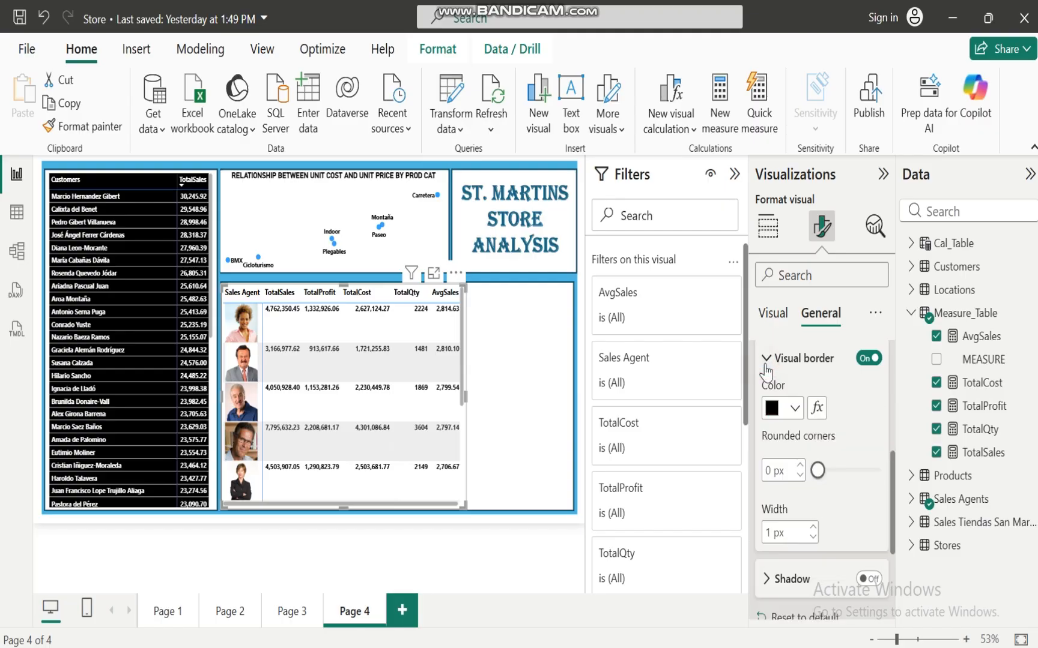
Step: Set the sales agent matrix's border colour to light blue and its width to 3 px
left_click(795, 408)
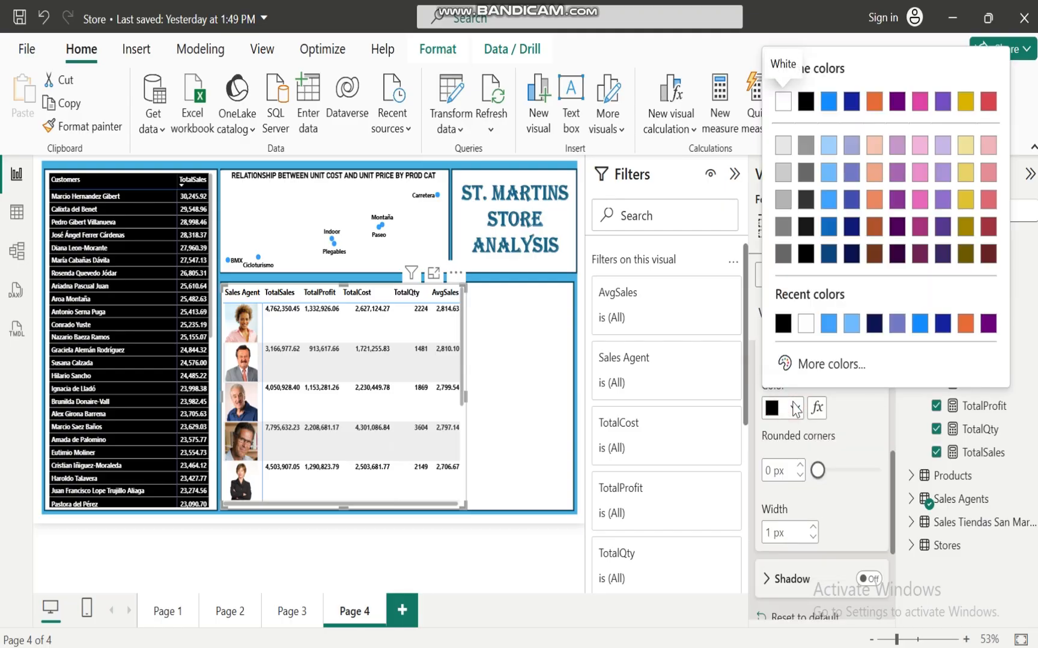
left_click(828, 324)
left_click(814, 528)
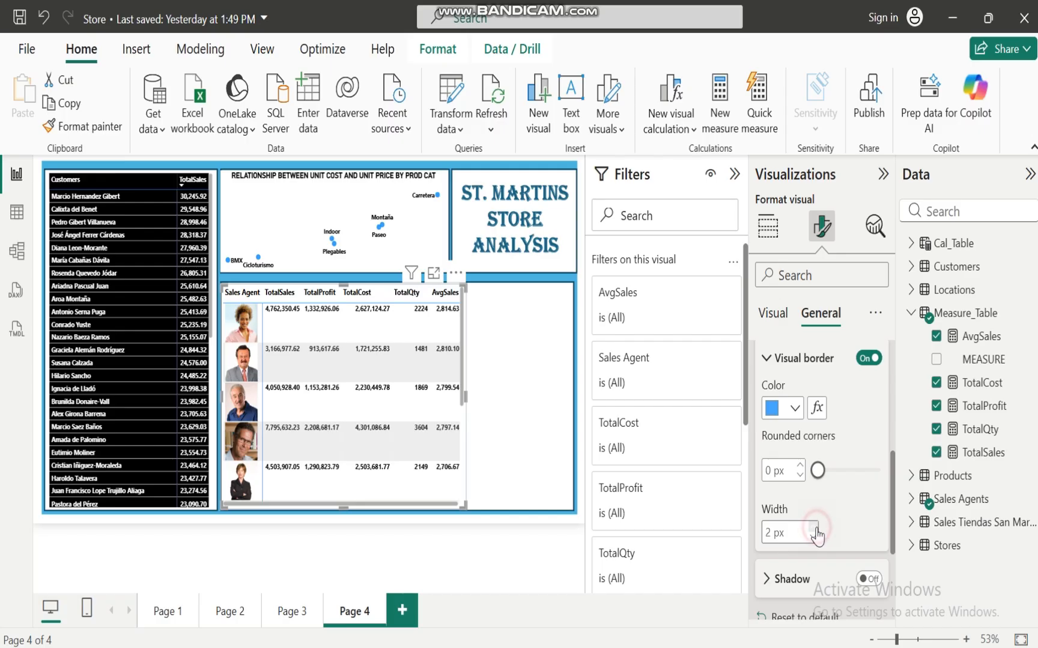
left_click(813, 527)
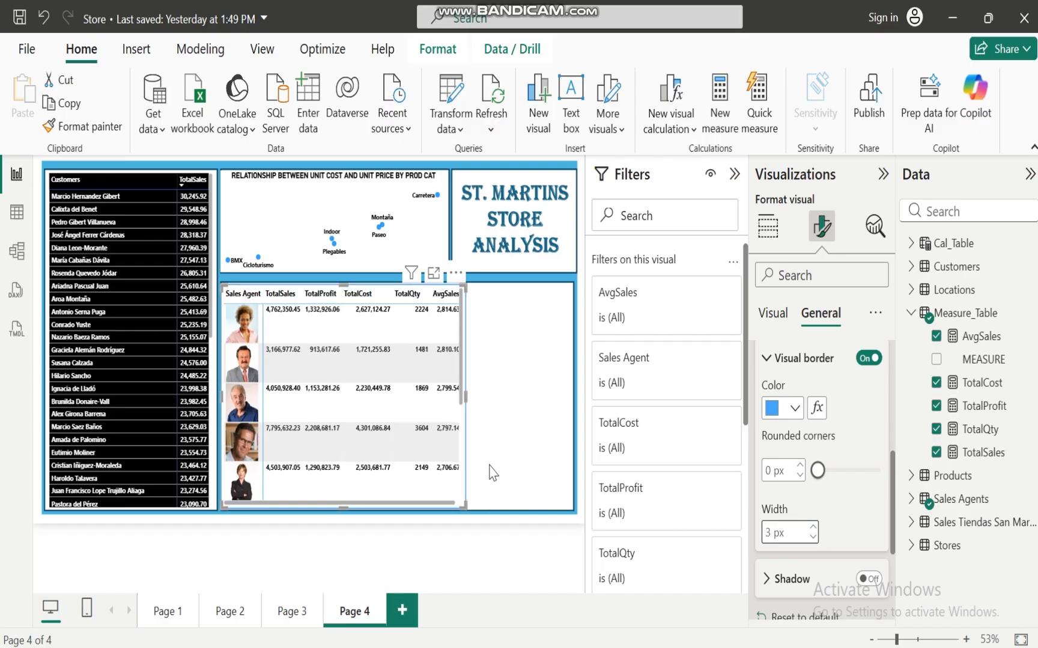
left_click(488, 473)
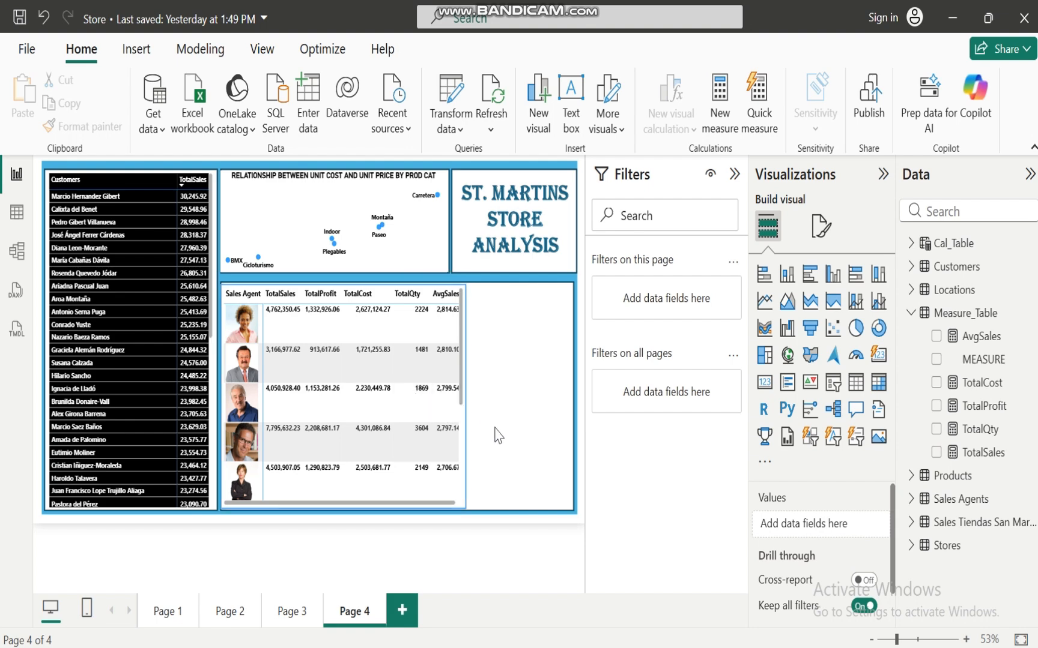
Step: Review the sales agent questions in the SAN MARTIN STORE PROJECT PowerPoint, and sort the Power BI sales agent matrix by TotalSales
mouse_move(721, 646)
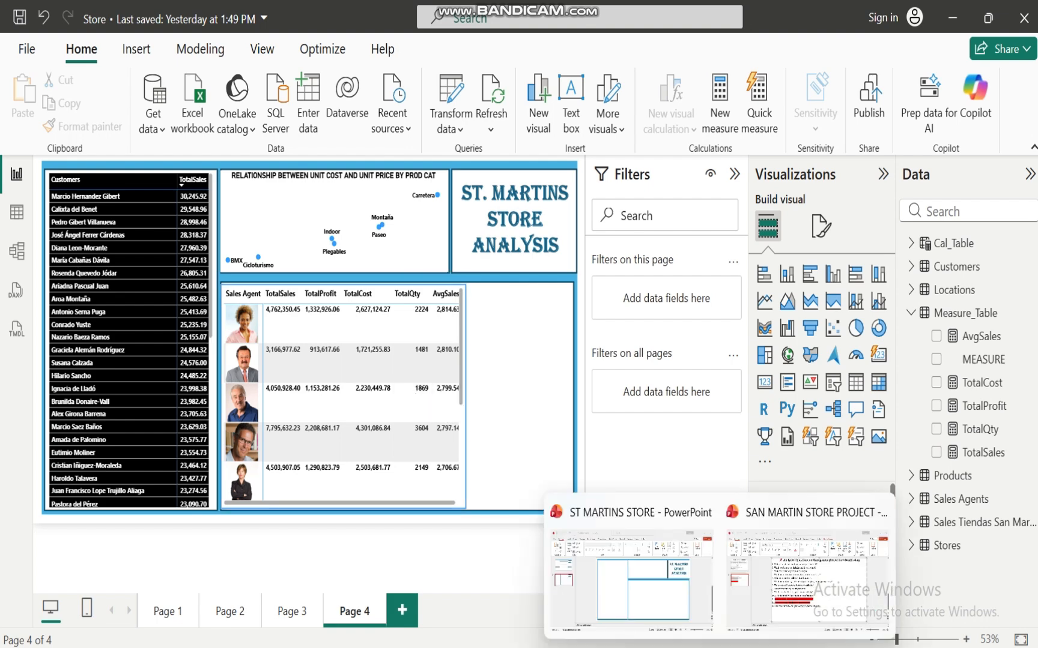
left_click(810, 595)
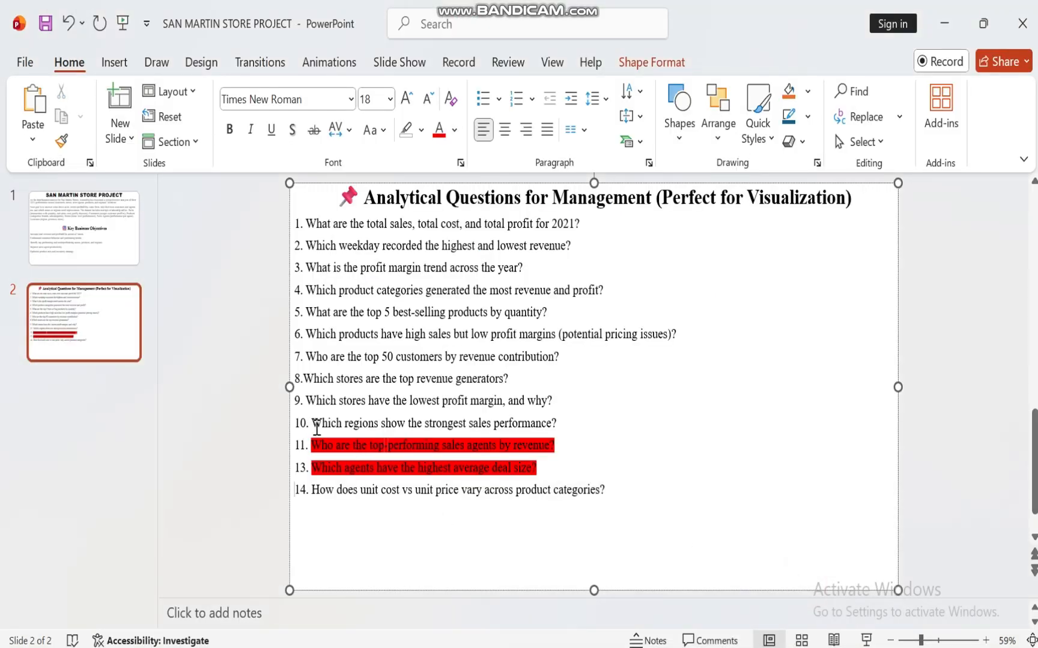
mouse_move(681, 646)
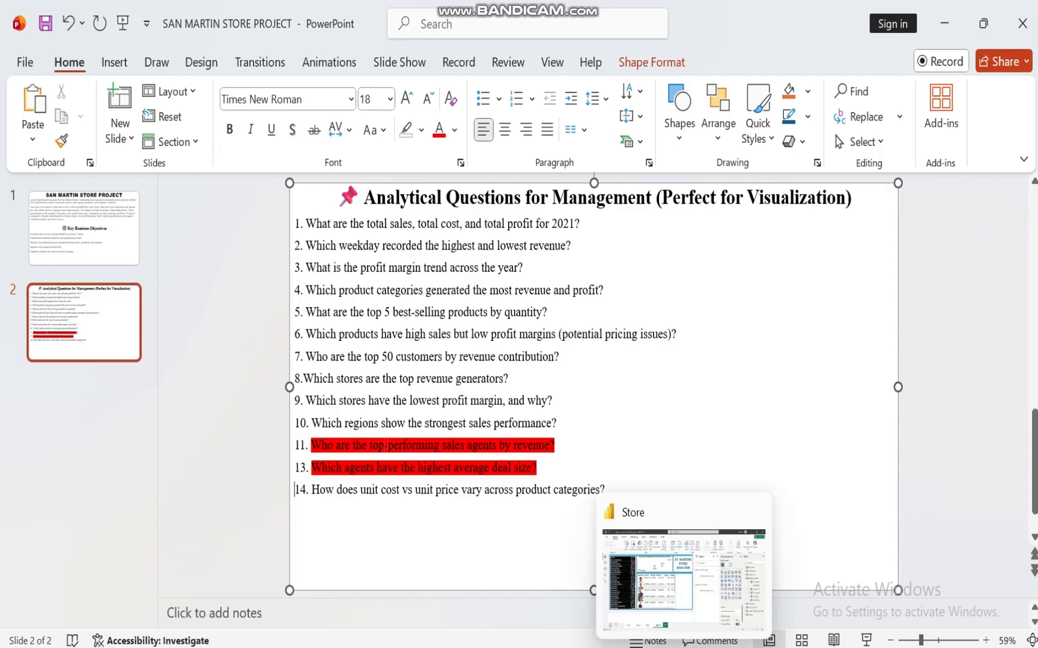
left_click(681, 570)
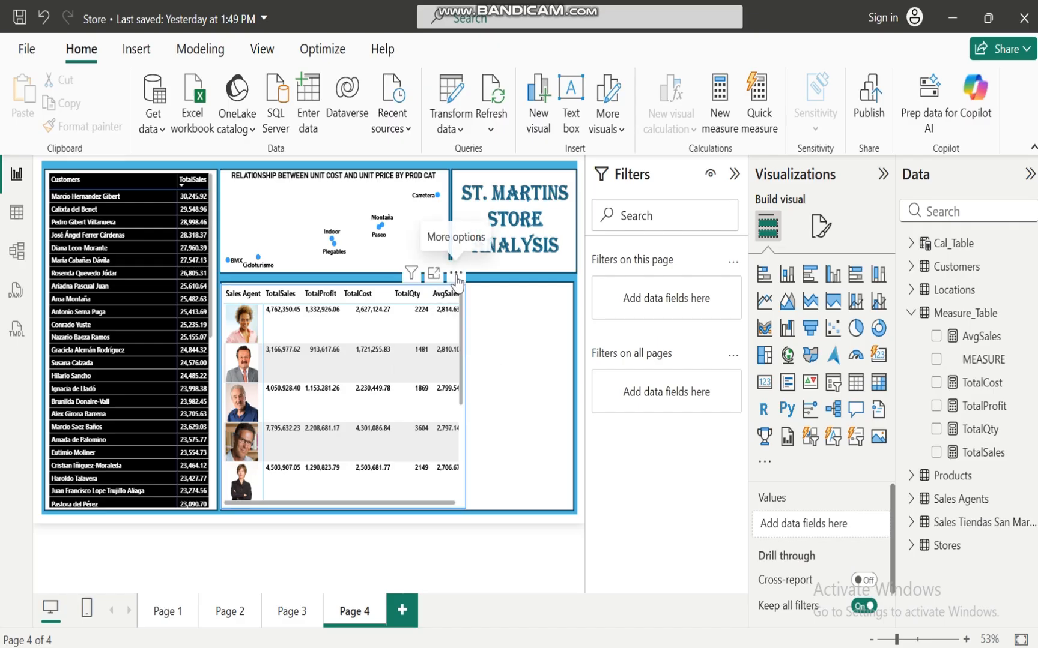
left_click(456, 275)
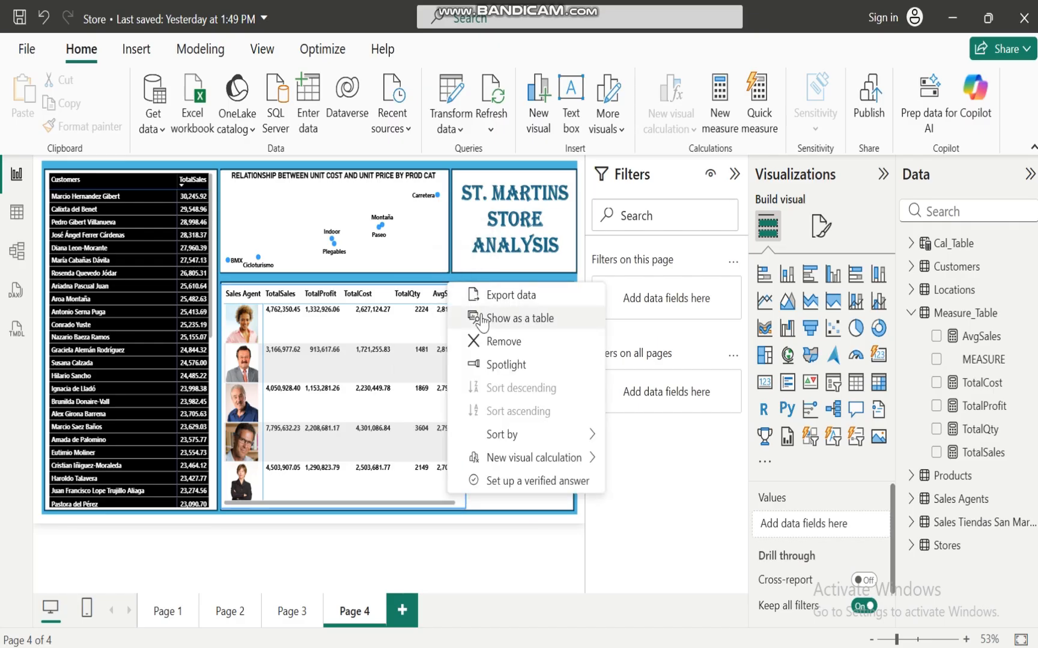
mouse_move(565, 434)
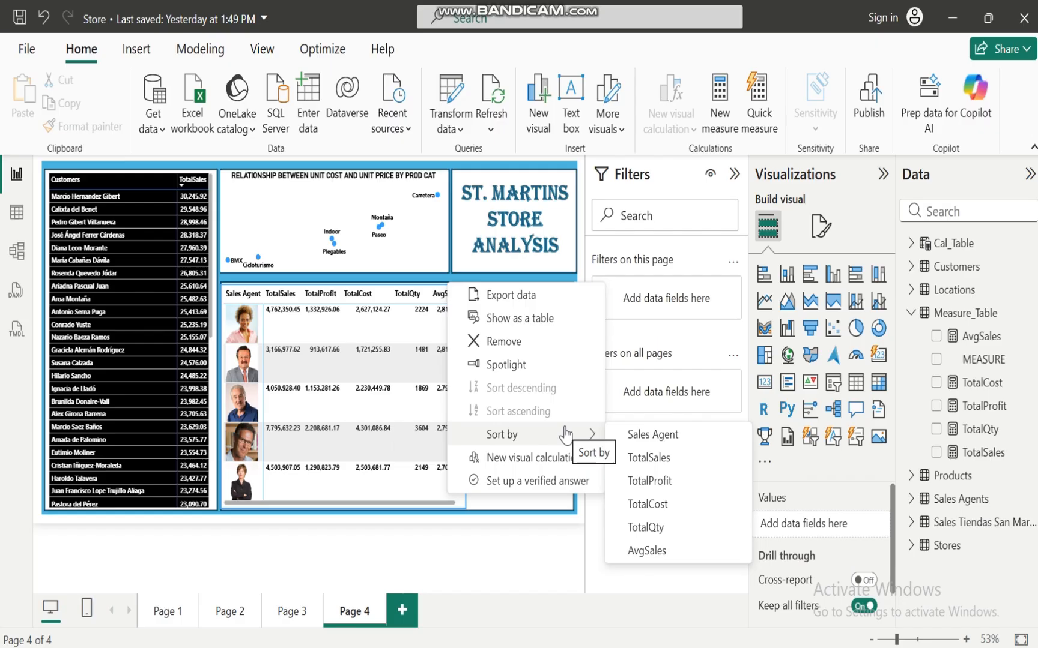
left_click(661, 464)
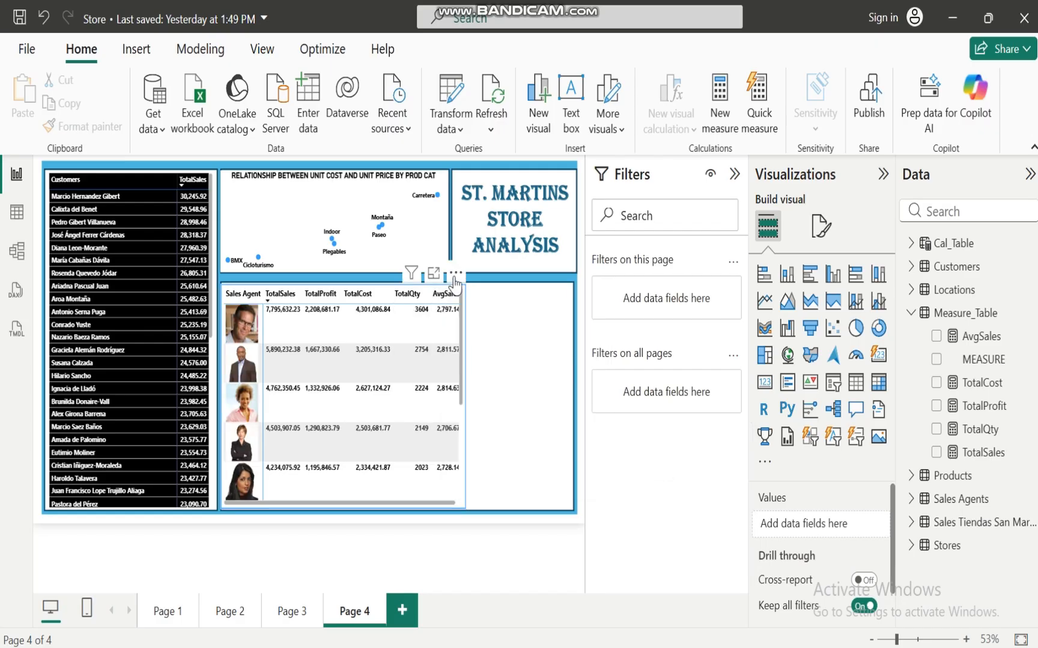
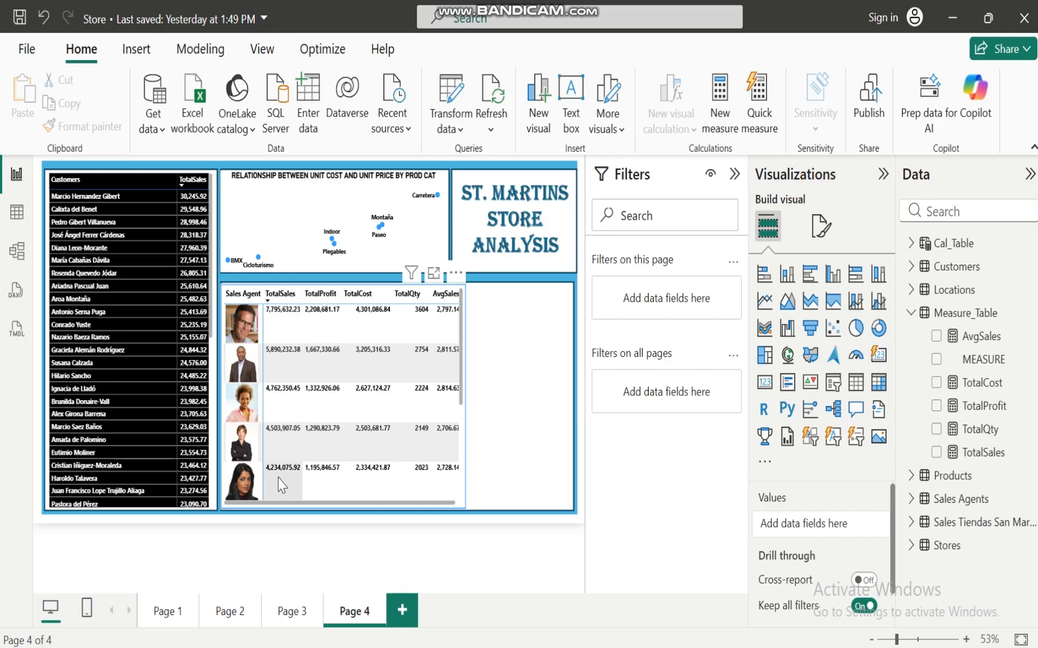
Step: Add the Sales Agent Name field to the matrix rows as a second level beneath the agent photos
left_click(461, 494)
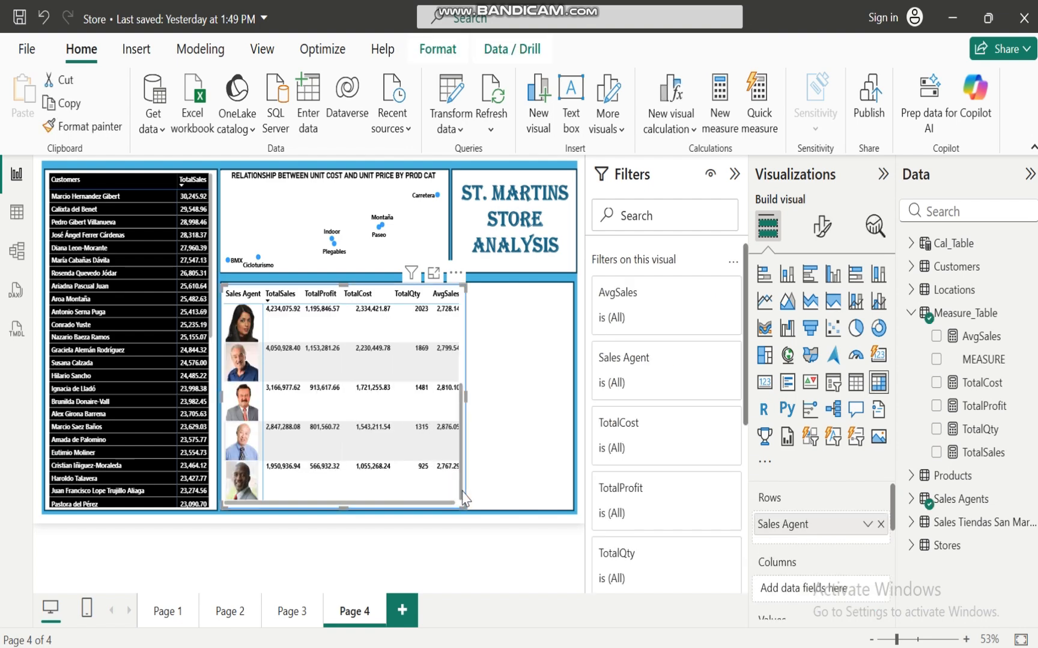
left_click(821, 233)
left_click(767, 227)
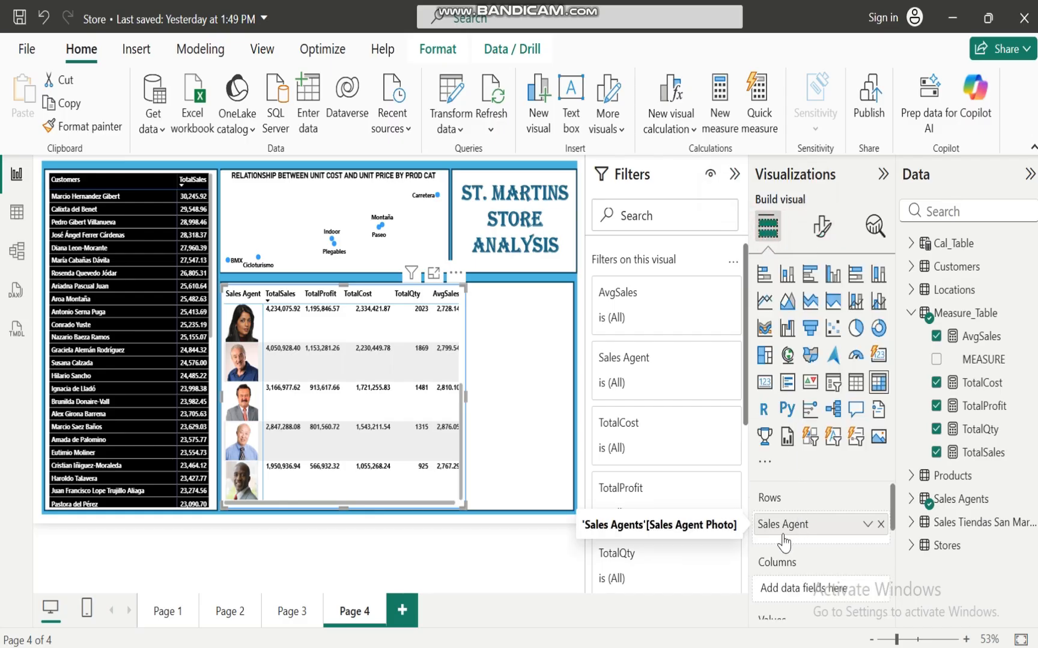
left_click(912, 502)
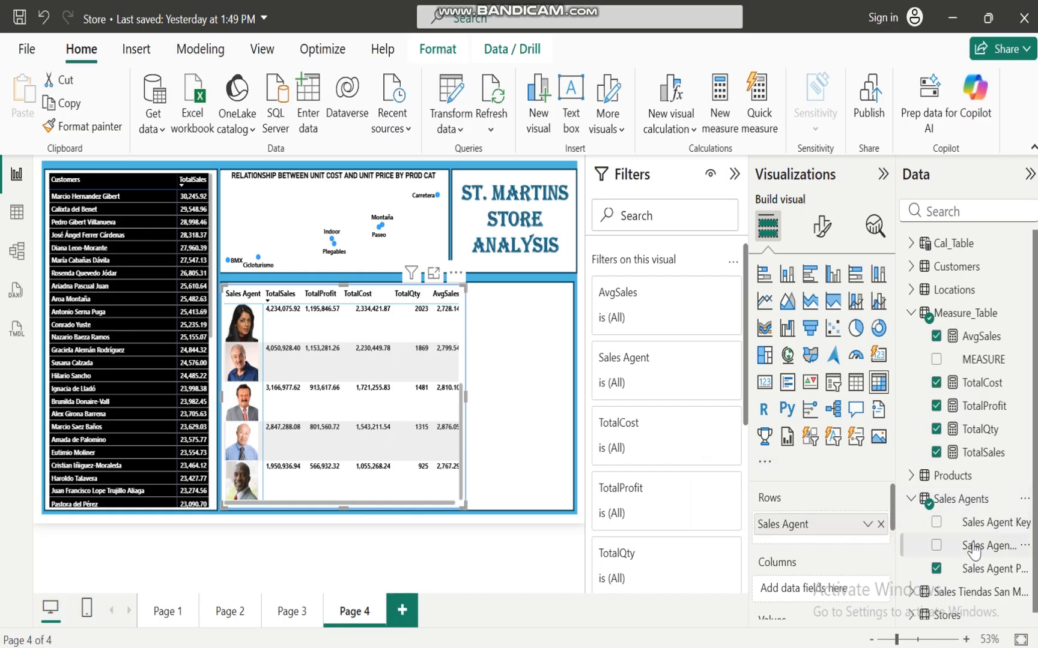
left_click_drag(973, 548, 784, 541)
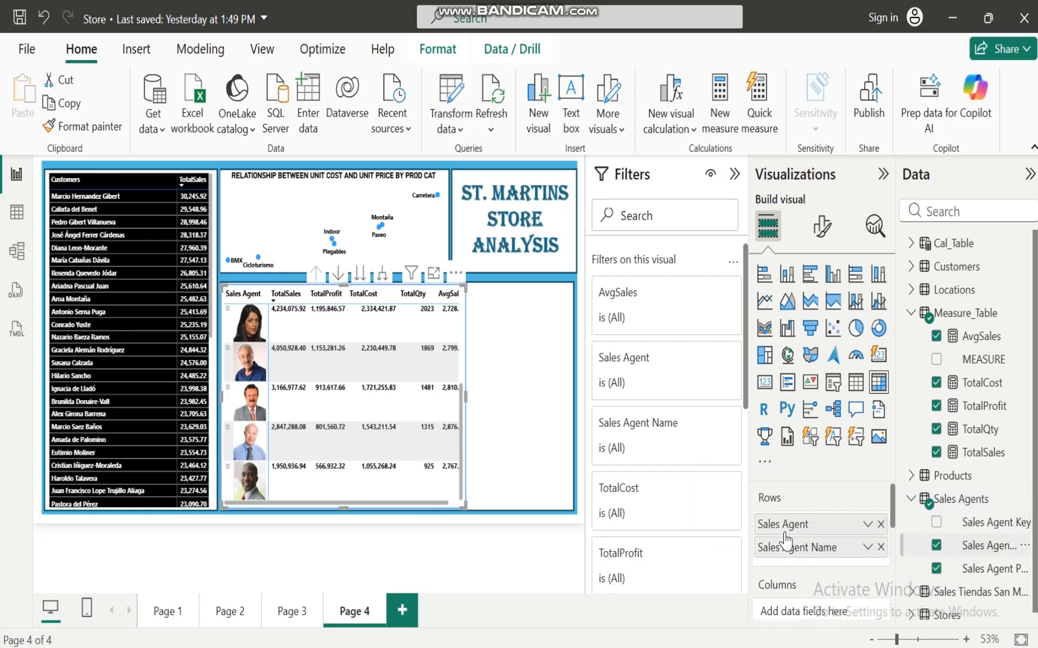
Step: Expand and collapse individual agent photos in the matrix to check the agent names beneath them
left_click(228, 310)
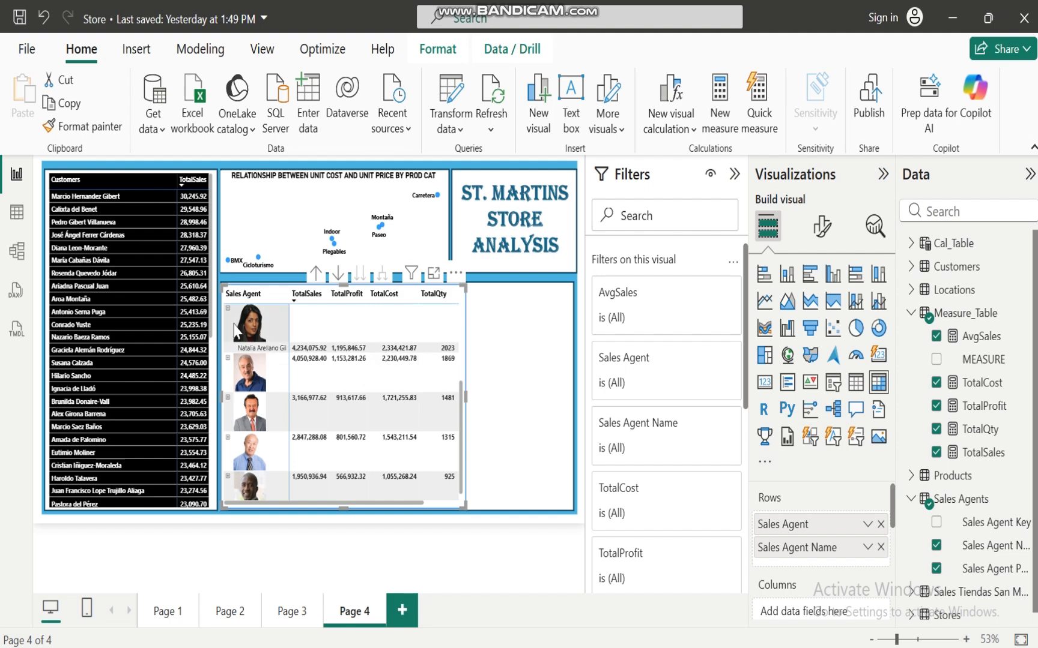
left_click(227, 308)
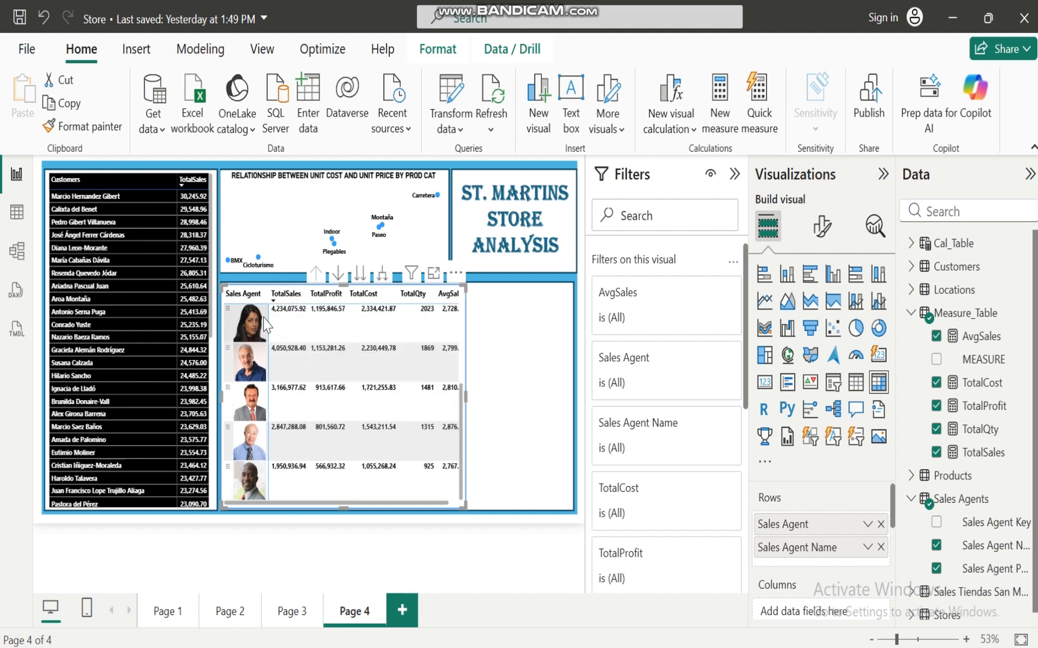
left_click_drag(463, 444, 464, 311)
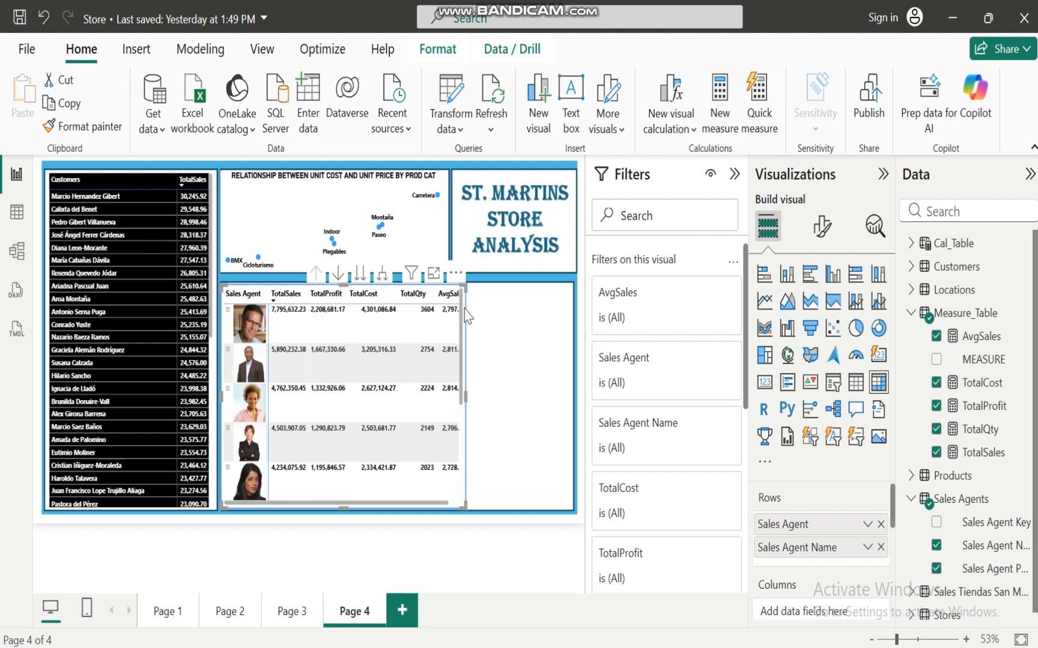
left_click(228, 310)
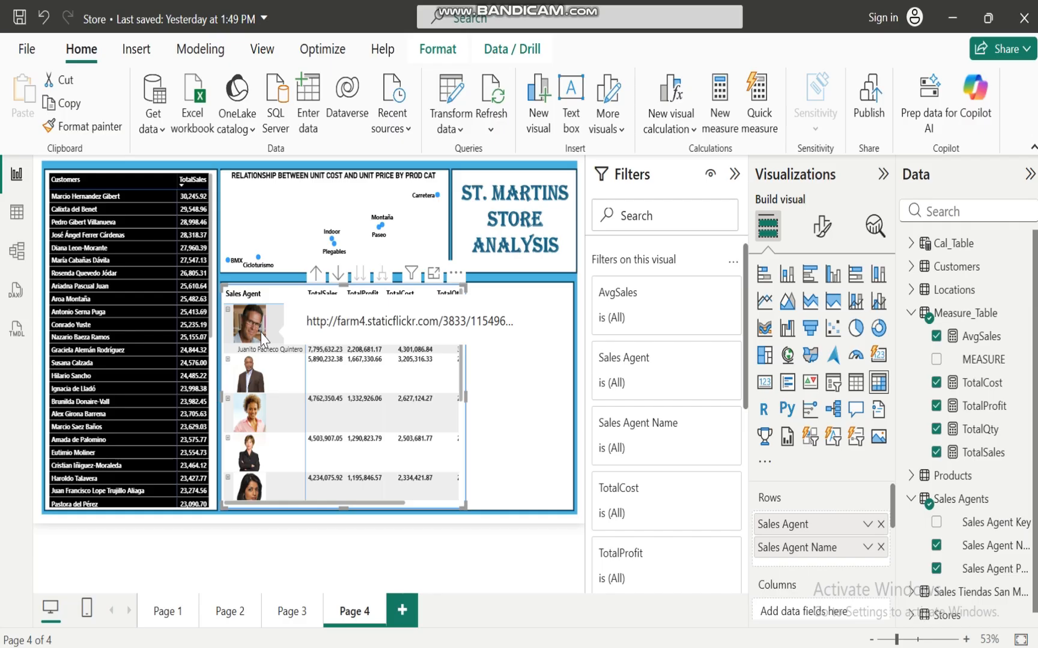
left_click(227, 310)
left_click(227, 349)
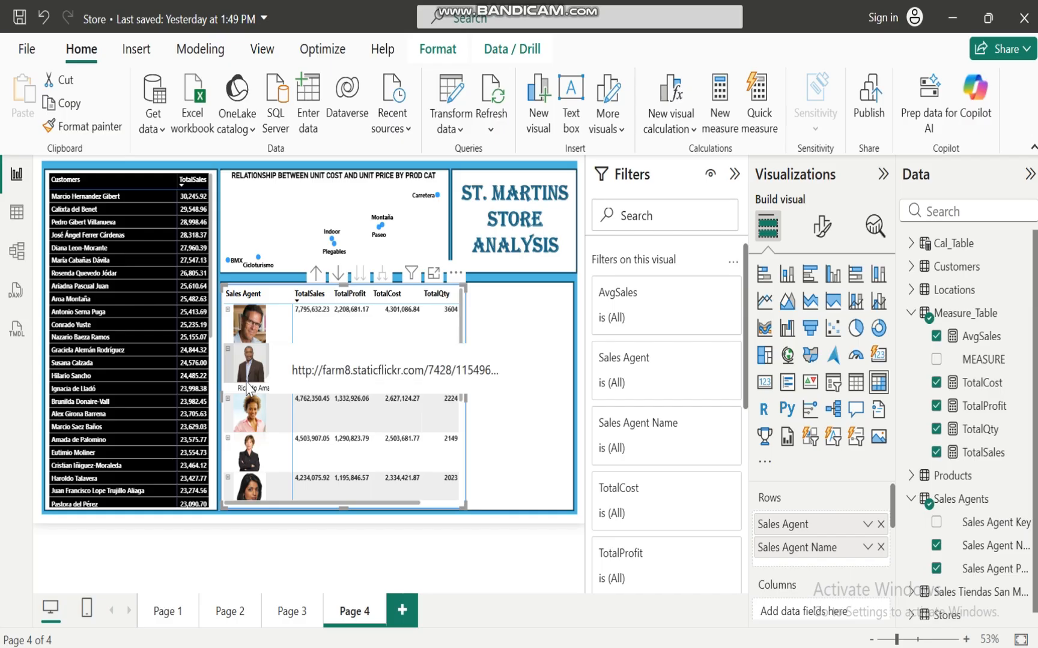
left_click(228, 350)
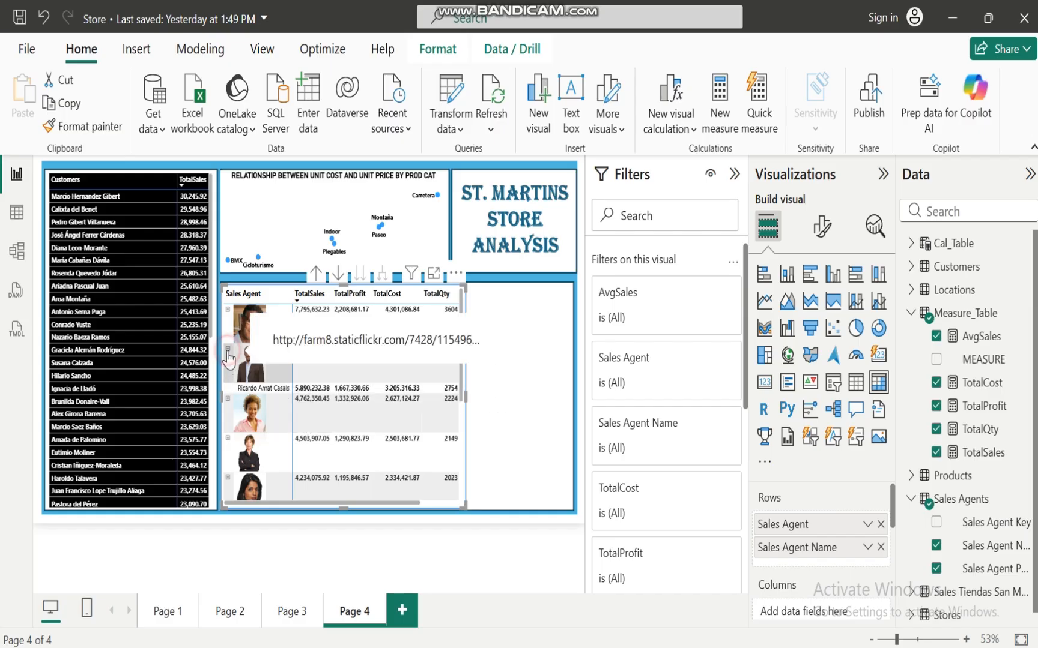
double_click(514, 401)
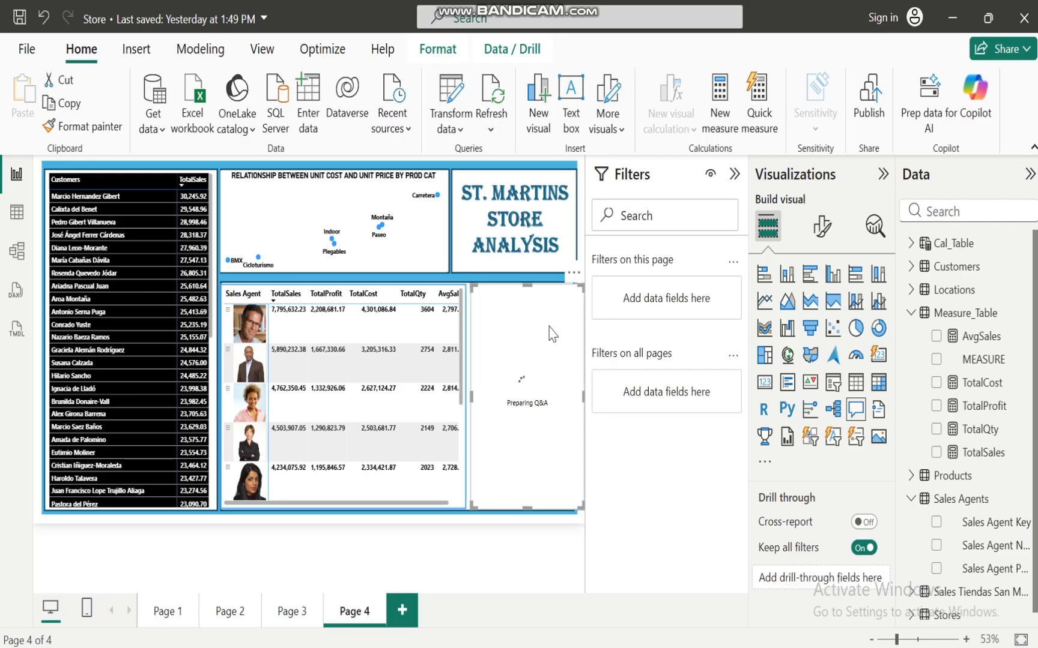
left_click(573, 272)
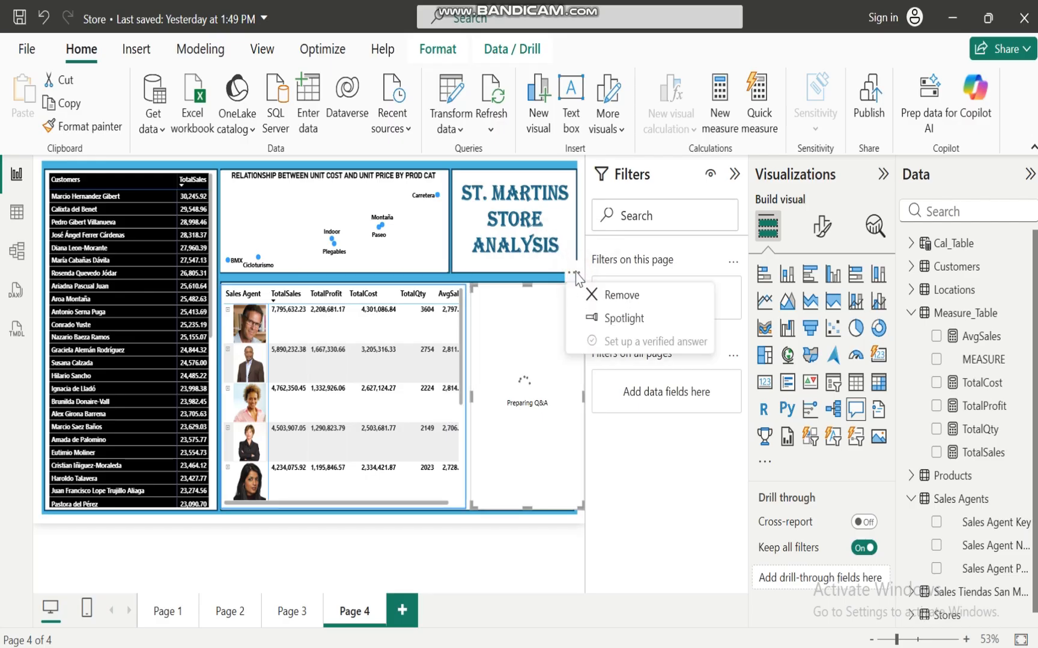
left_click(623, 295)
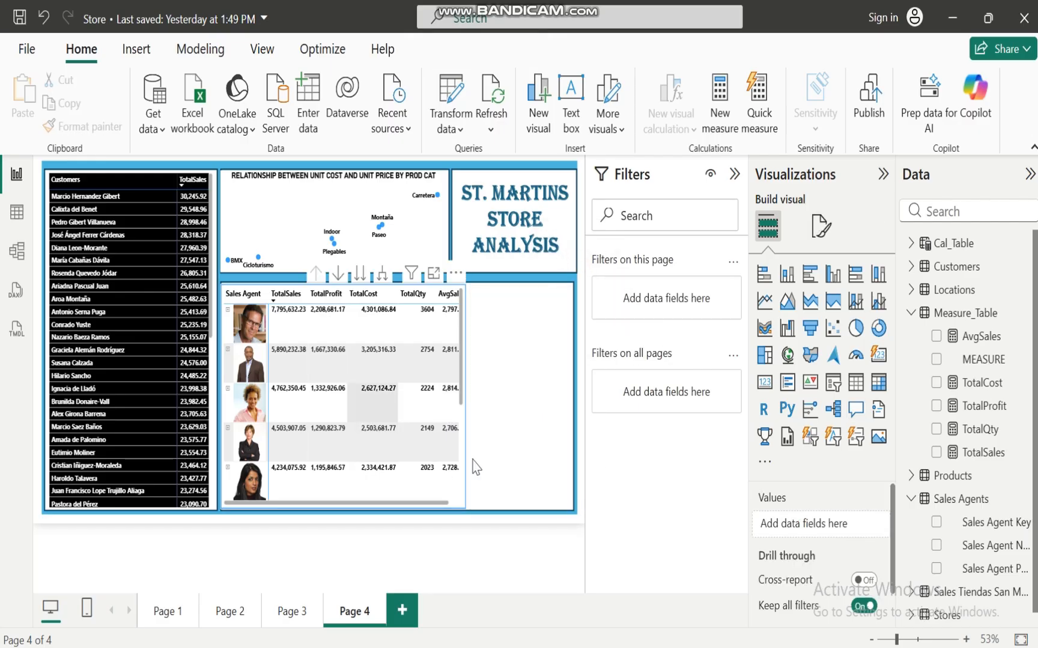
Step: Recheck the highlighted sales agent questions on the PowerPoint slide, and return to Power BI with the sales agent matrix selected
mouse_move(719, 647)
left_click(780, 593)
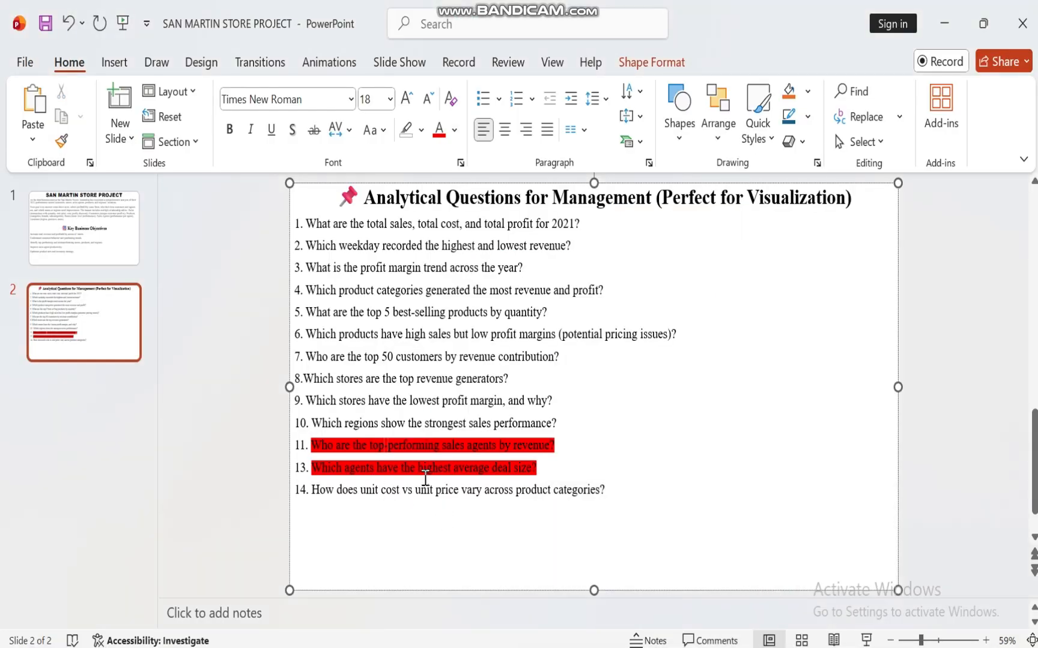
mouse_move(687, 647)
left_click(685, 567)
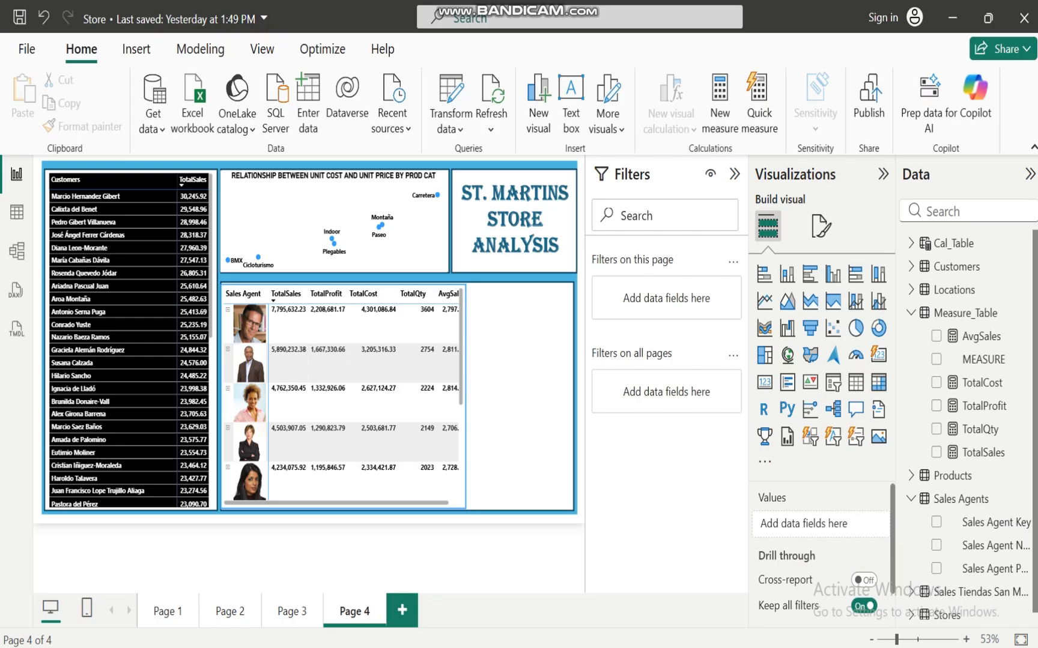
left_click(452, 488)
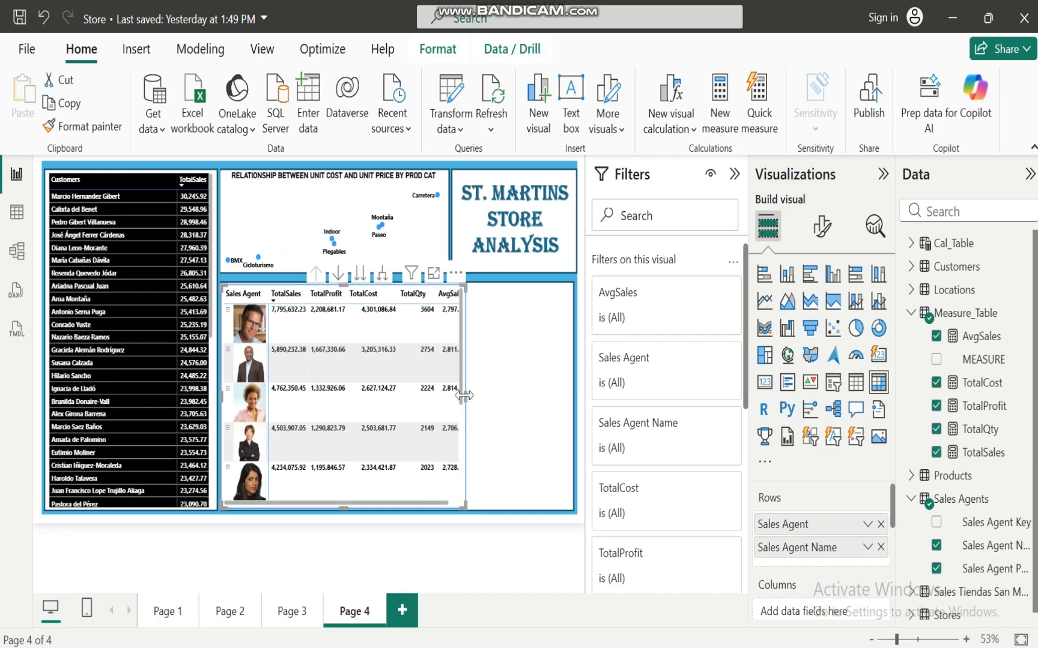
Step: Widen the sales agent matrix until the AvgSales column fits fully, and sort it by AvgSales
mouse_move(463, 395)
left_mouse_down()
mouse_move(484, 412)
mouse_move(476, 406)
left_mouse_up()
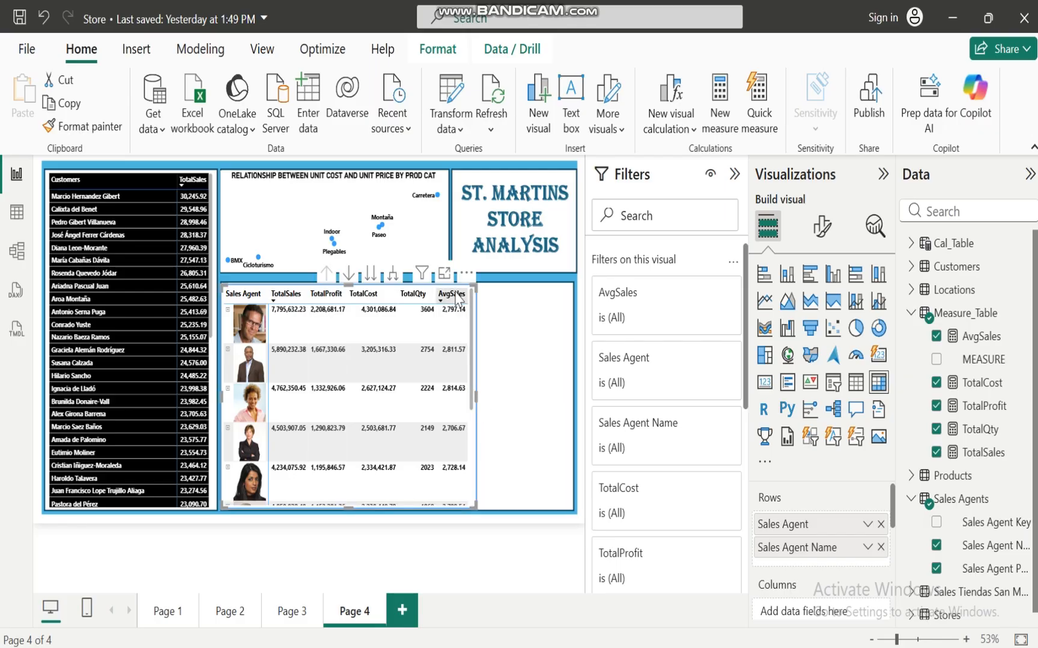
left_click(466, 273)
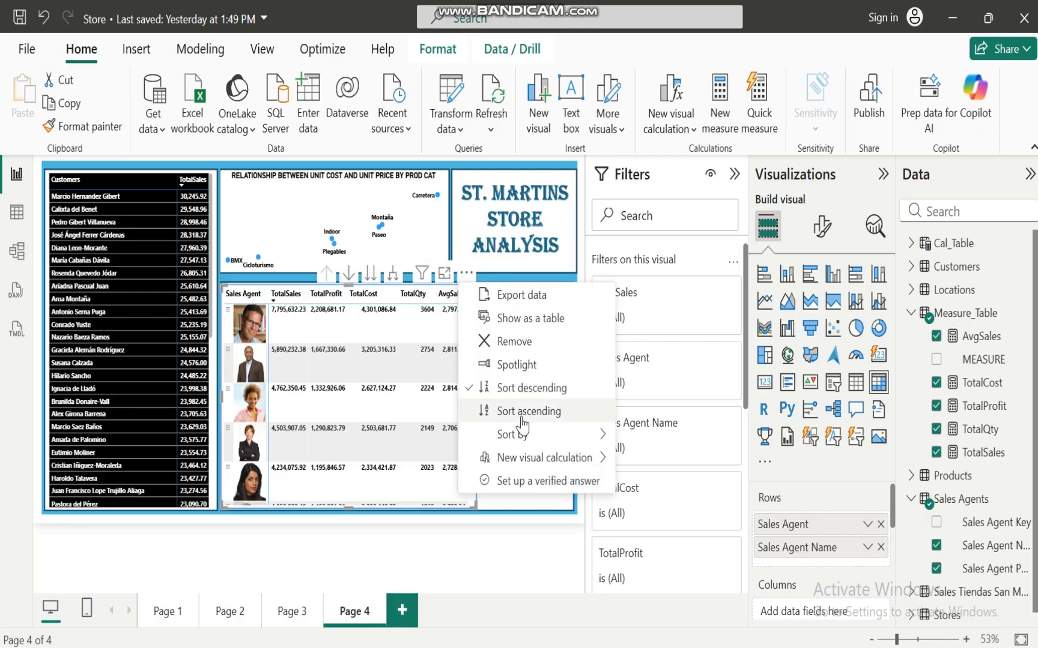
mouse_move(528, 434)
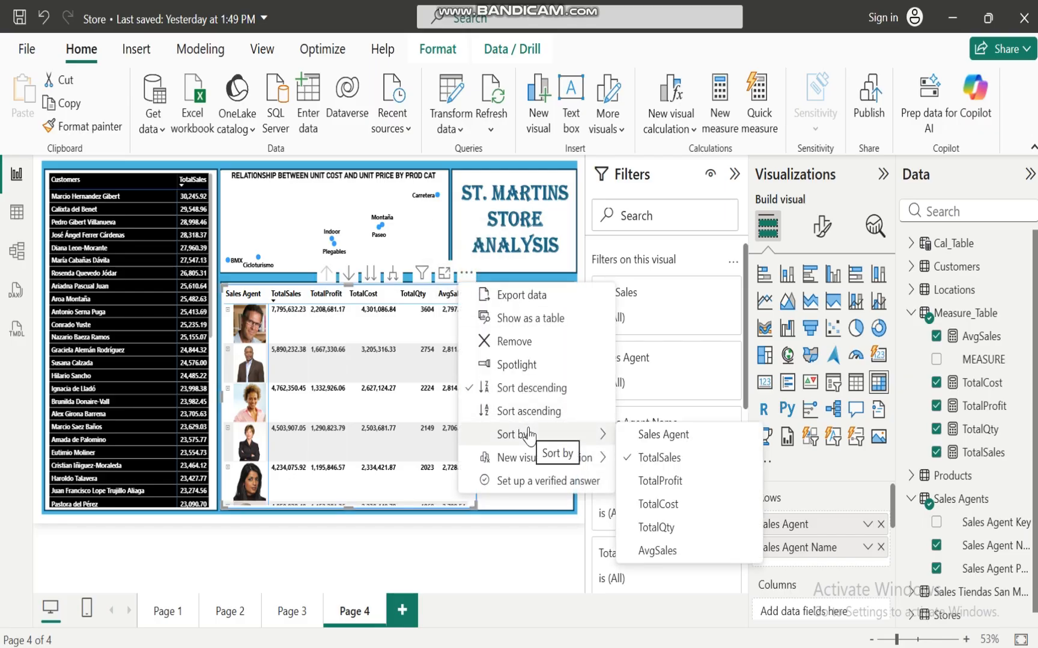
left_click(660, 551)
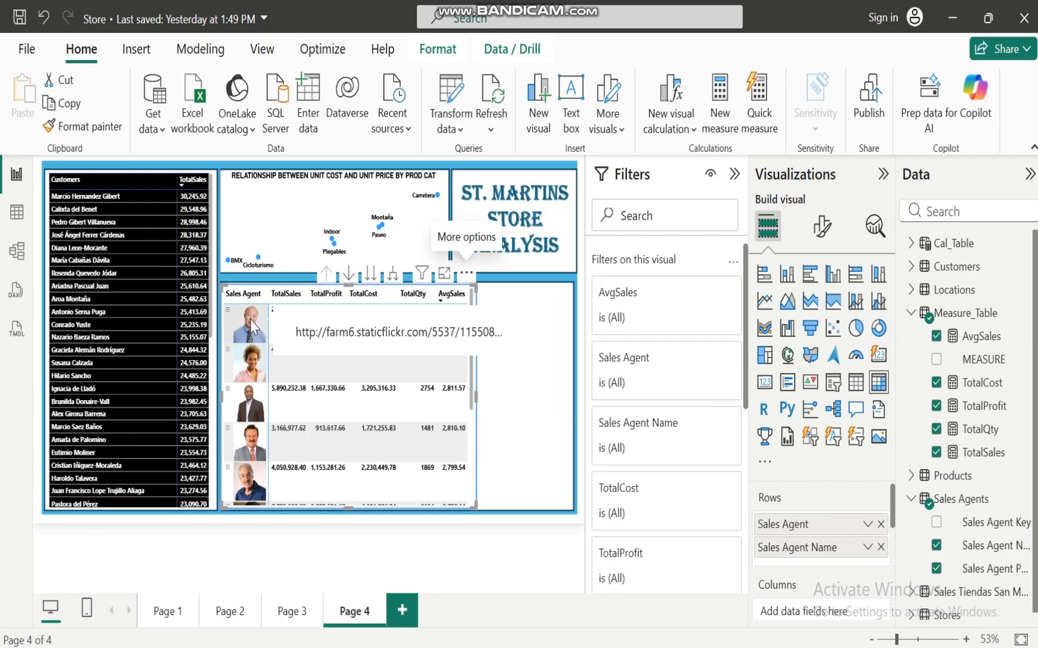
Step: Expand the first agent photo in the matrix to check the agent's name, and collapse it again
left_click(227, 309)
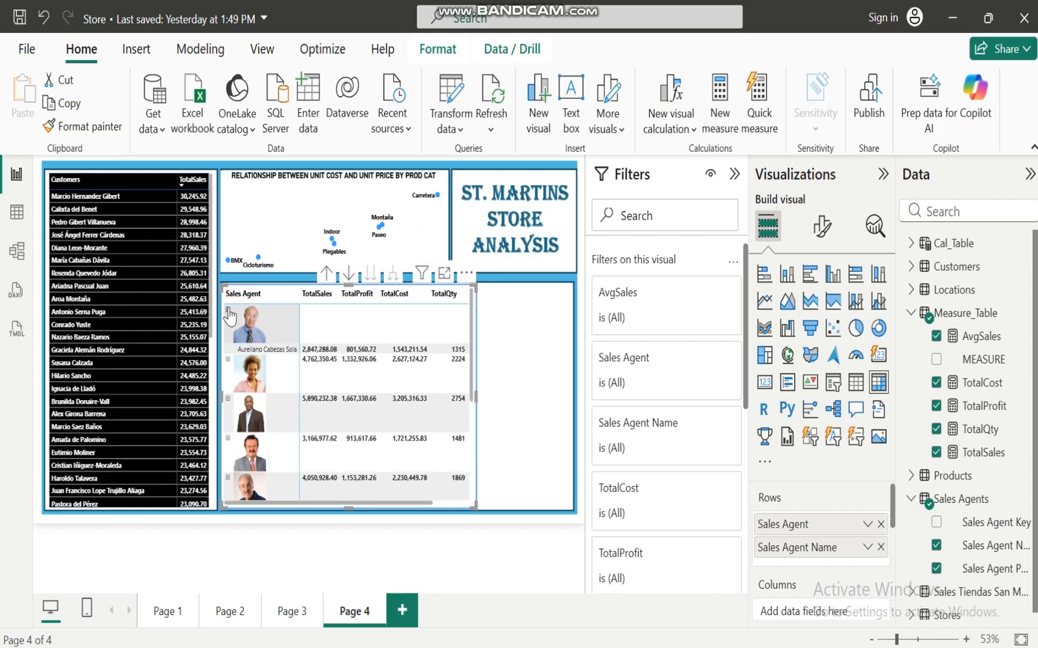
left_click(228, 310)
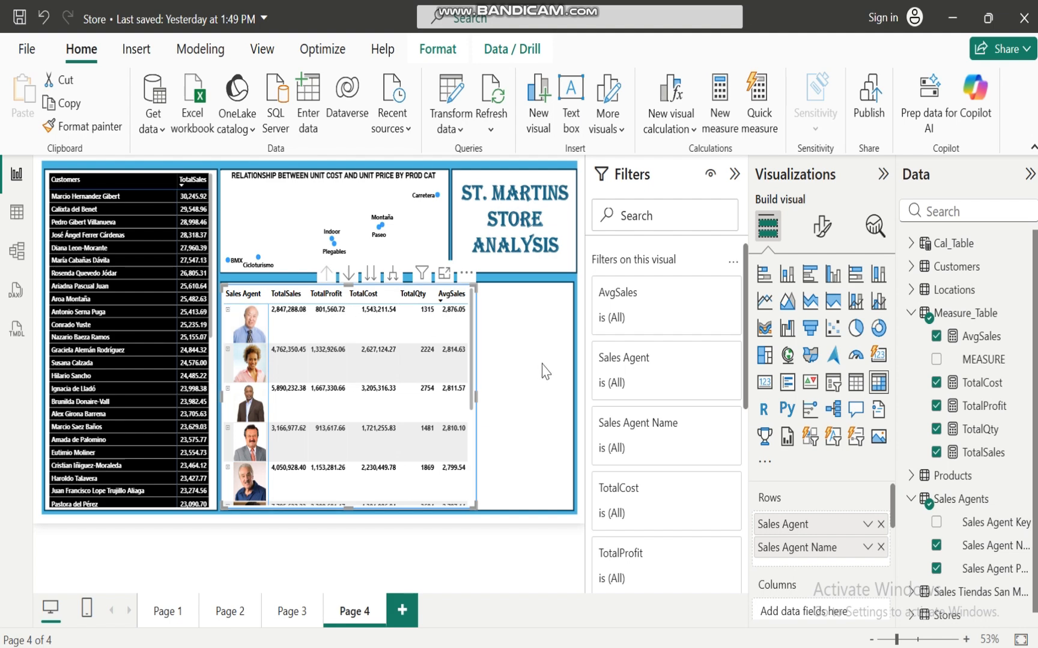
left_click(539, 398)
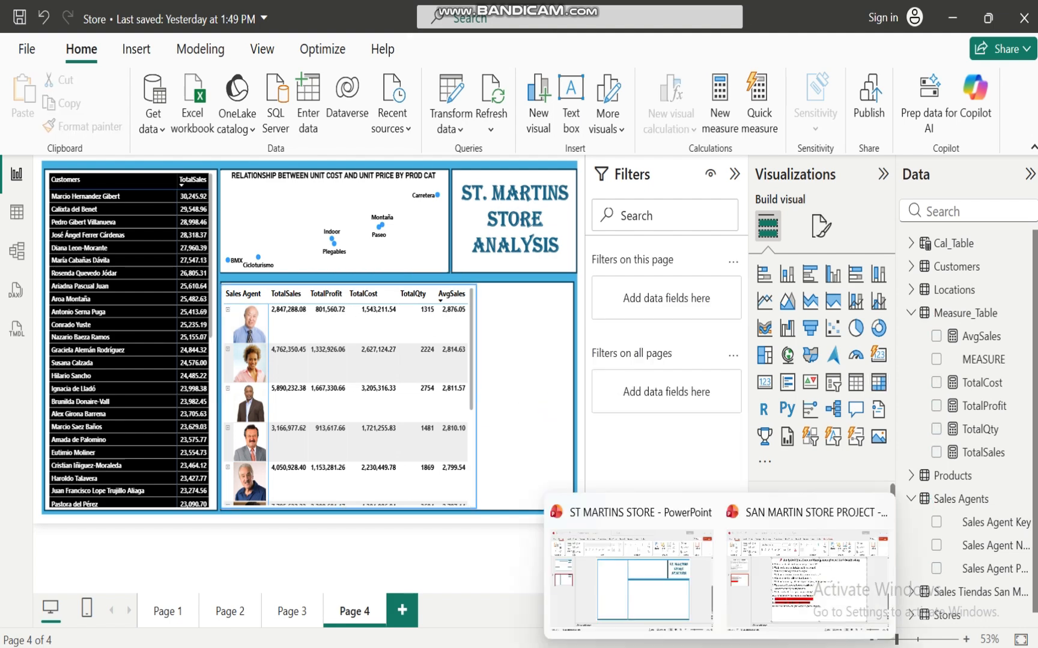
Step: Switch to the SAN MARTIN STORE PROJECT PowerPoint, remove the red highlight from questions 11 and 13, and return to Power BI
left_click(802, 591)
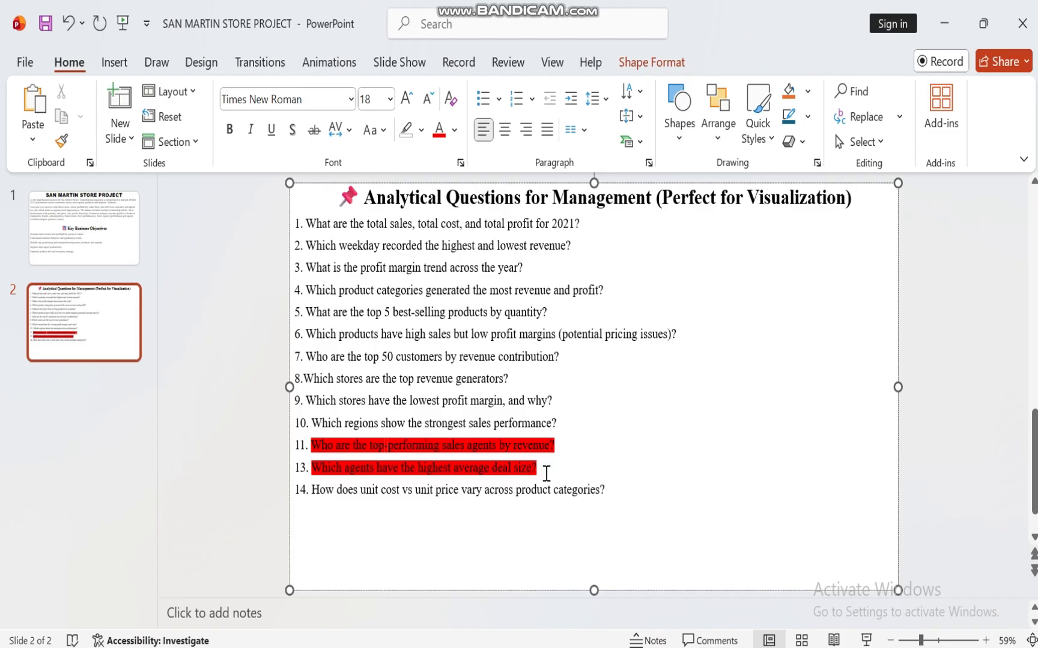
left_click_drag(546, 474, 308, 445)
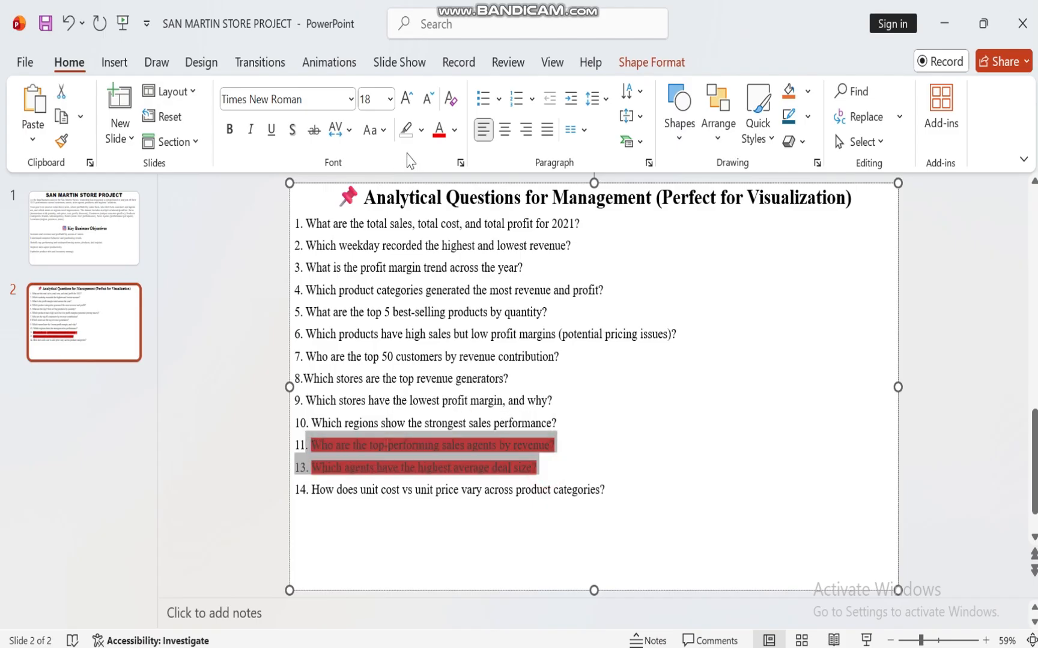
left_click(406, 130)
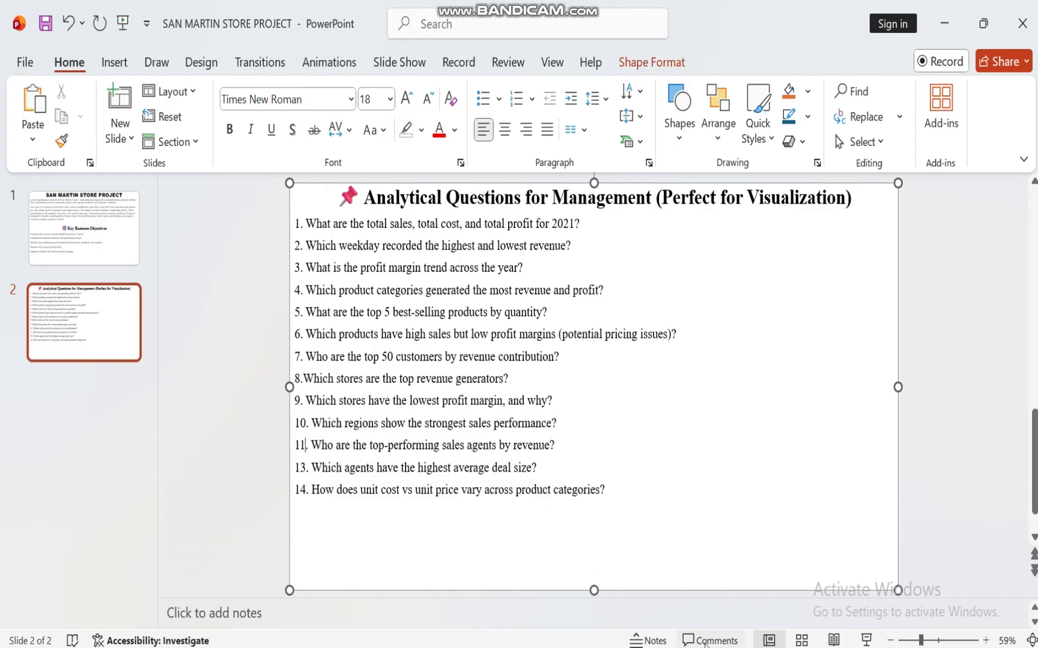
mouse_move(696, 640)
left_click(681, 573)
left_click(555, 427)
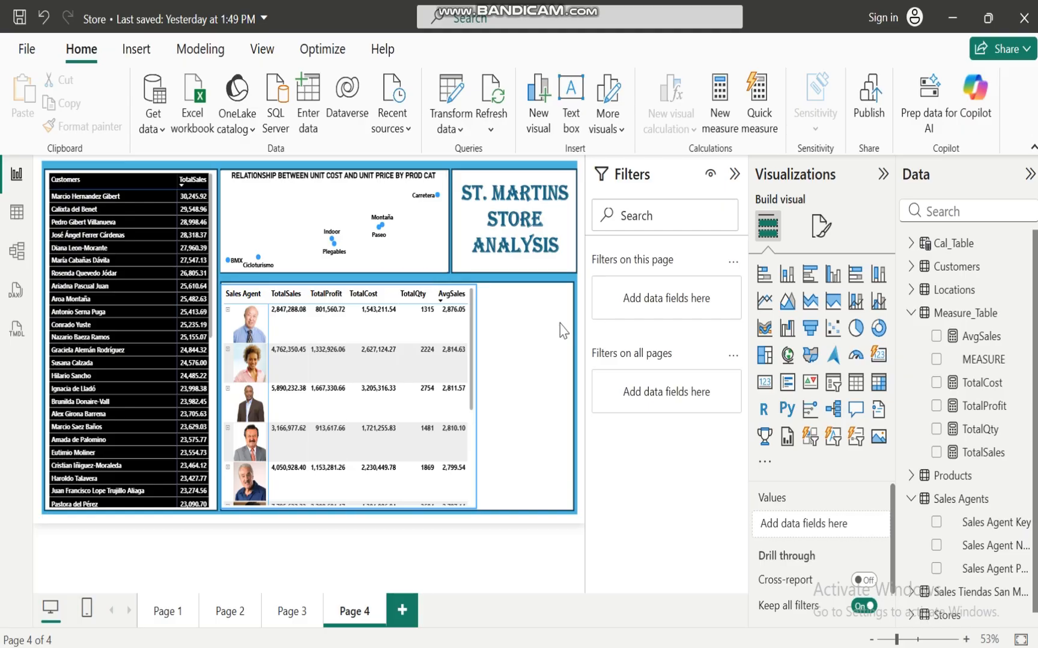
Step: Add a button slicer to Page 4 based on the Stores field of the Stores table
left_click(911, 313)
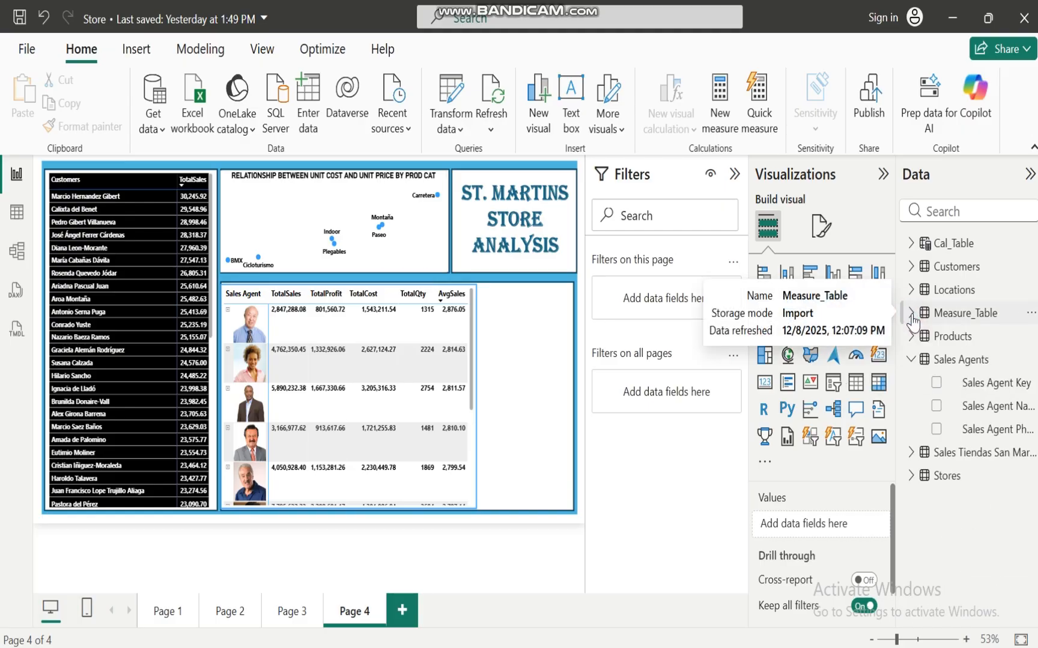
left_click(919, 359)
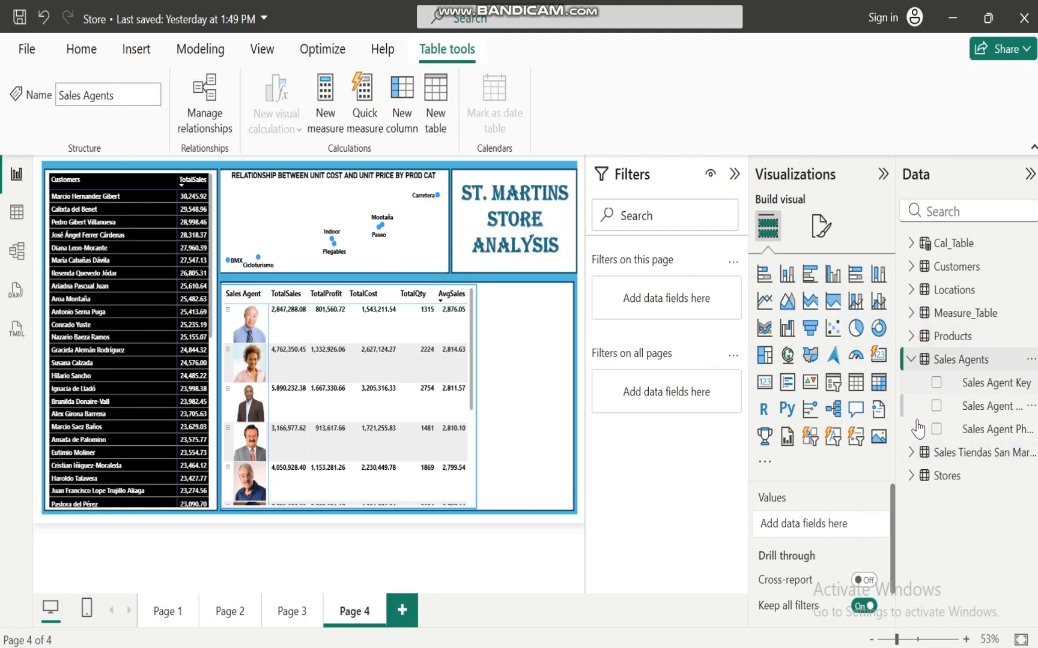
left_click(911, 359)
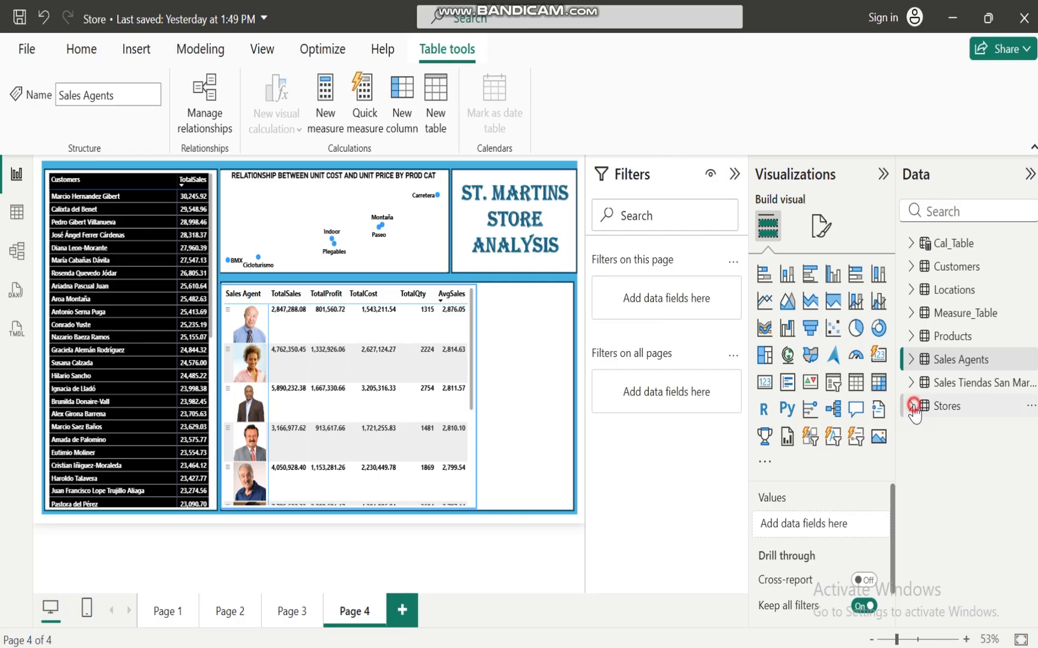
left_click(912, 407)
left_click(938, 453)
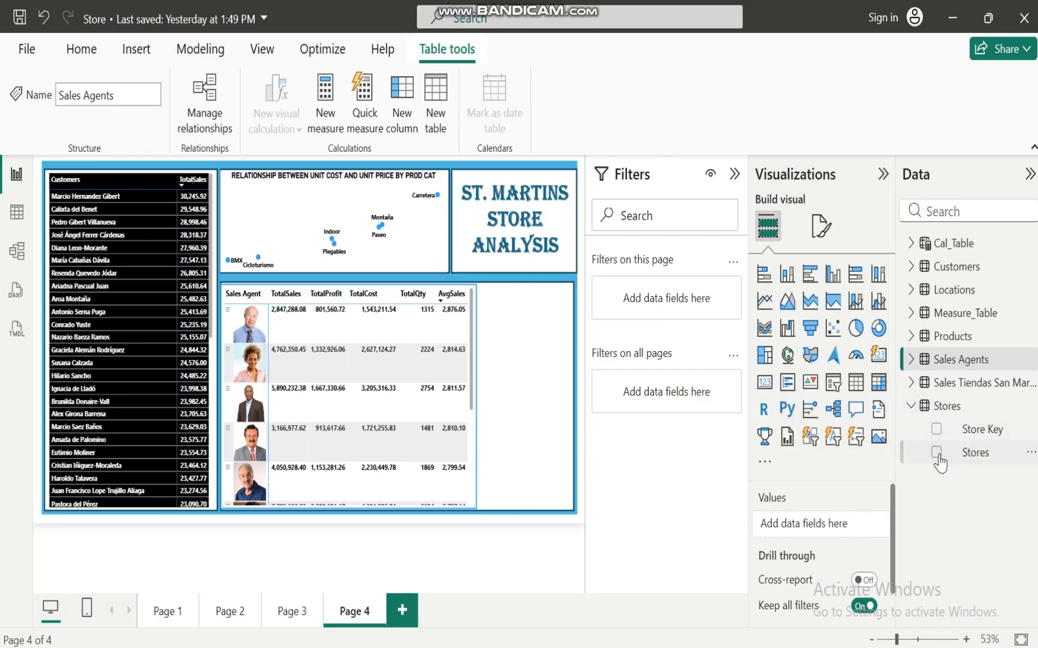
left_click(812, 443)
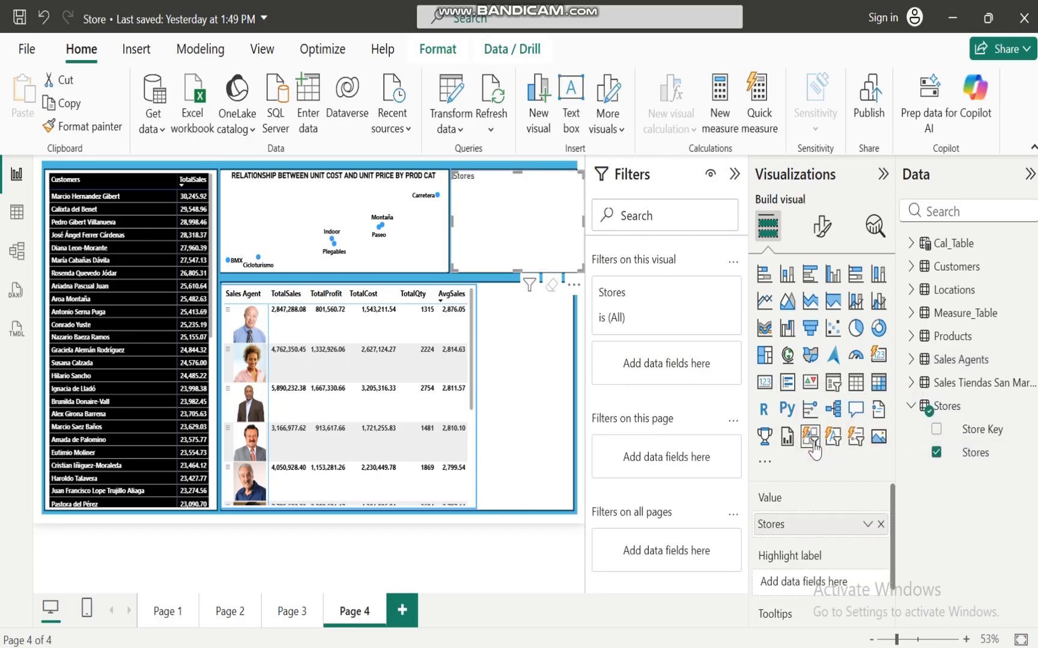
Step: Set the Stores slicer's multi-button layout to 3 rows and 1 column
left_click(821, 227)
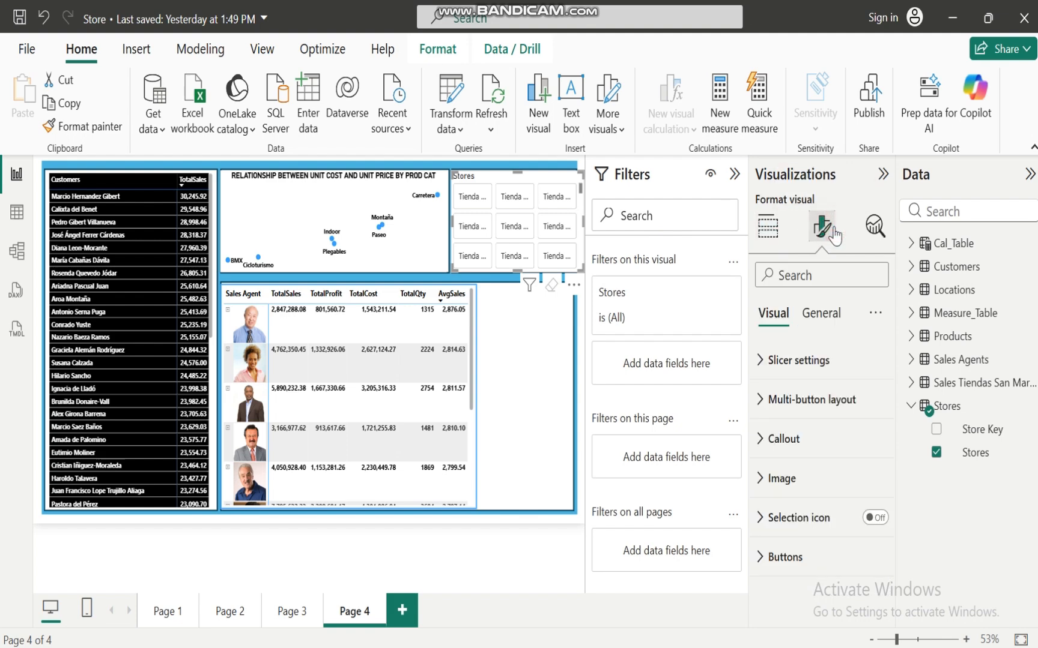
left_click(767, 363)
left_click(764, 363)
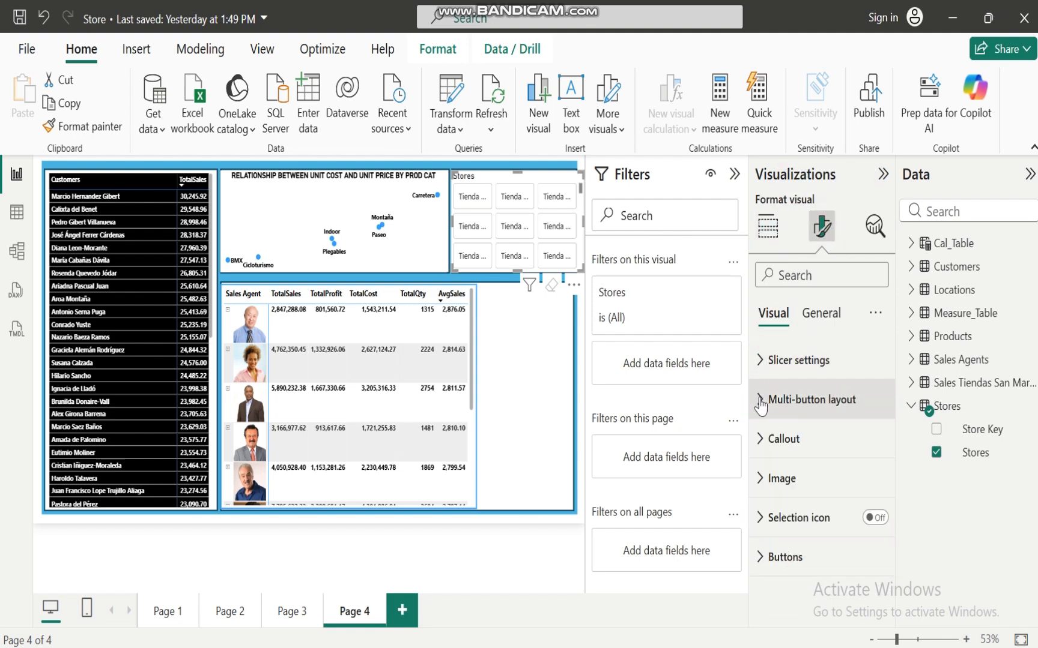
left_click(764, 398)
left_click_drag(897, 404, 897, 461)
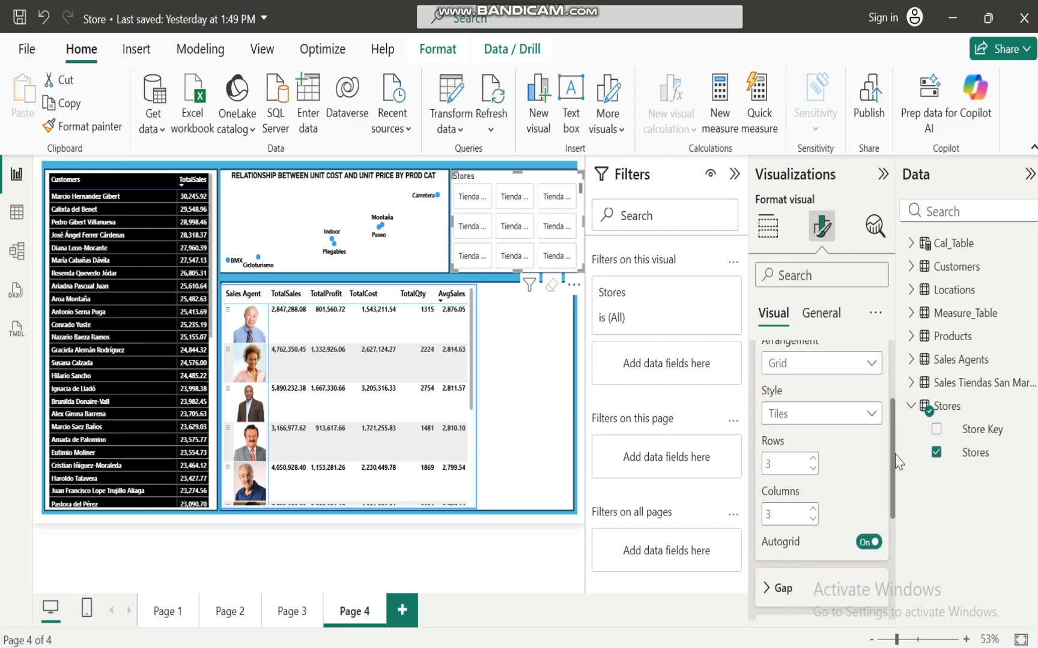
left_click(812, 469)
left_click(813, 470)
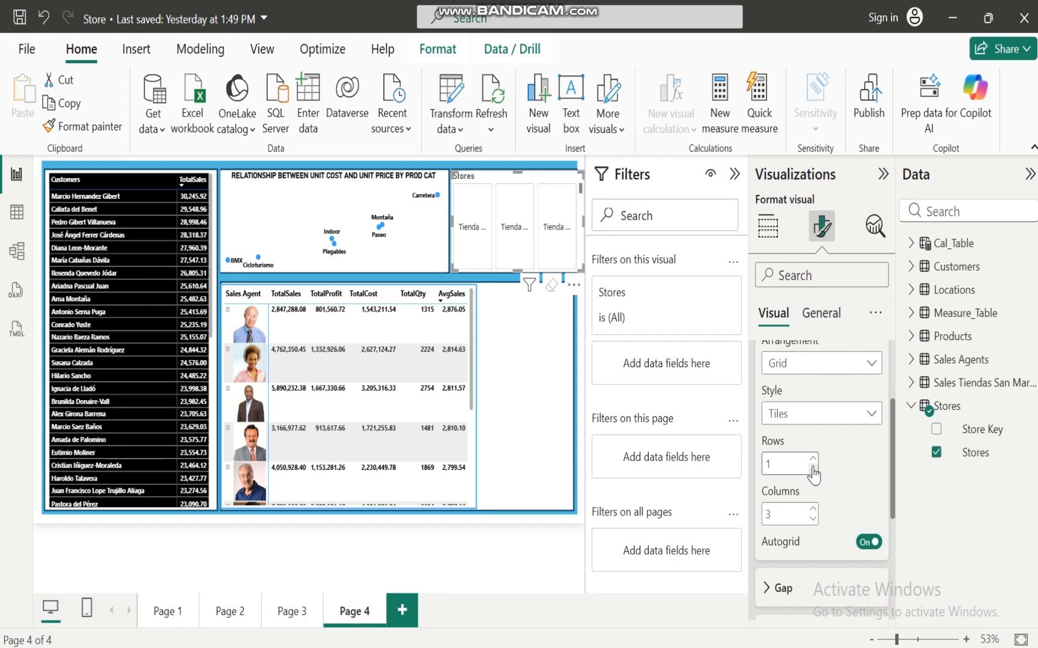
left_click(813, 459)
left_click(812, 459)
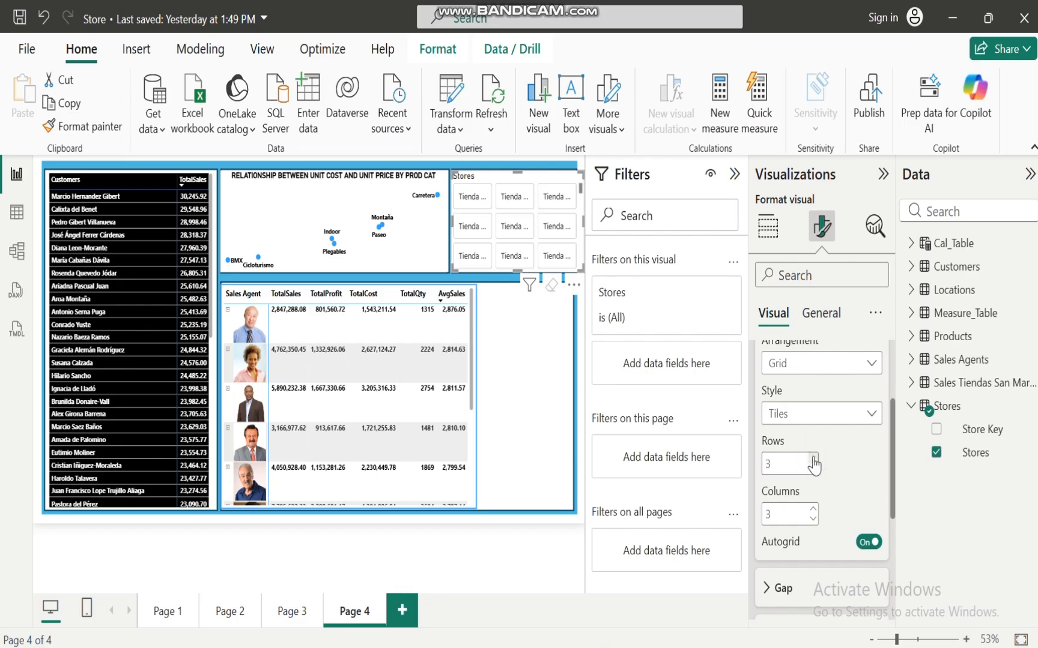
left_click(813, 517)
left_click(813, 520)
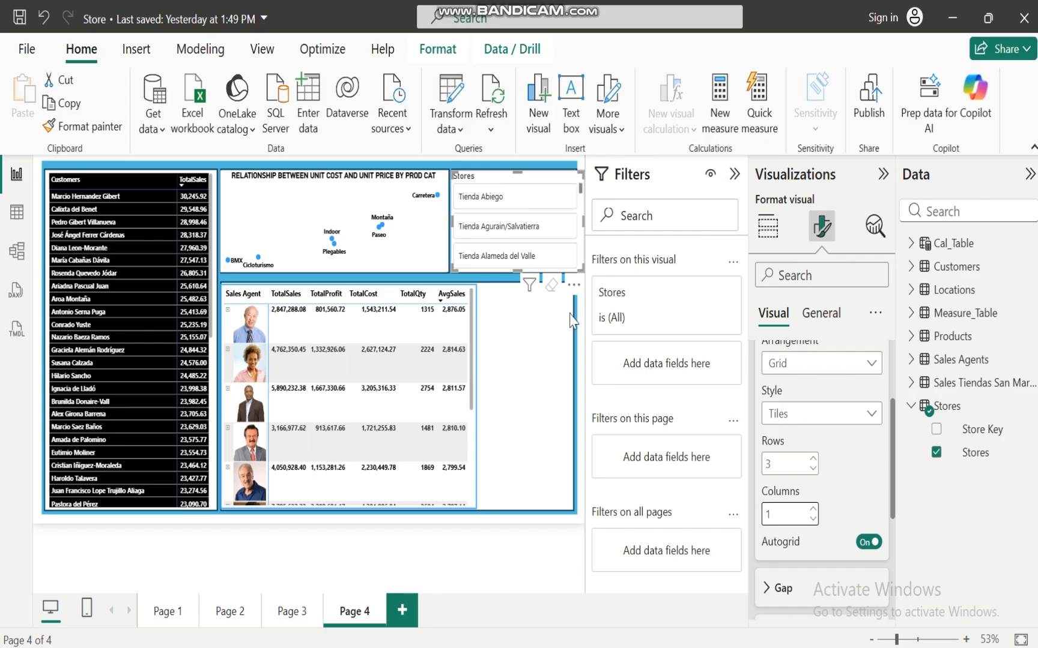
Step: Increase the Stores slicer's button layout to 9 rows
left_click(813, 458)
left_click(813, 458)
left_click(813, 458)
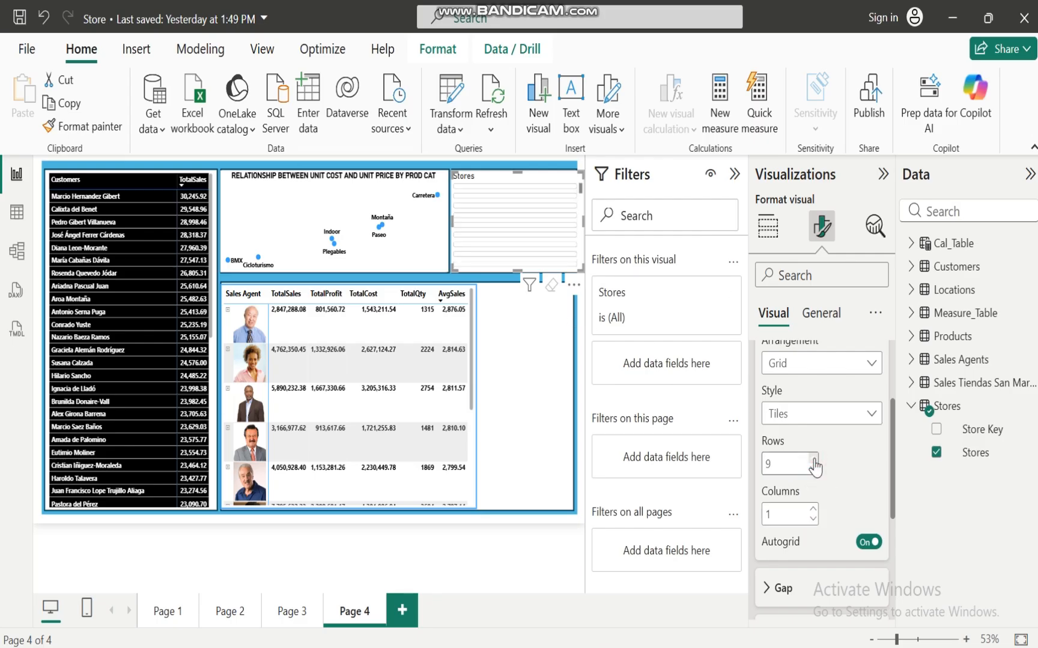
Step: Move the Stores slicer into the empty space beside the sales agent matrix and resize it to fill that space
left_click_drag(531, 186, 520, 300)
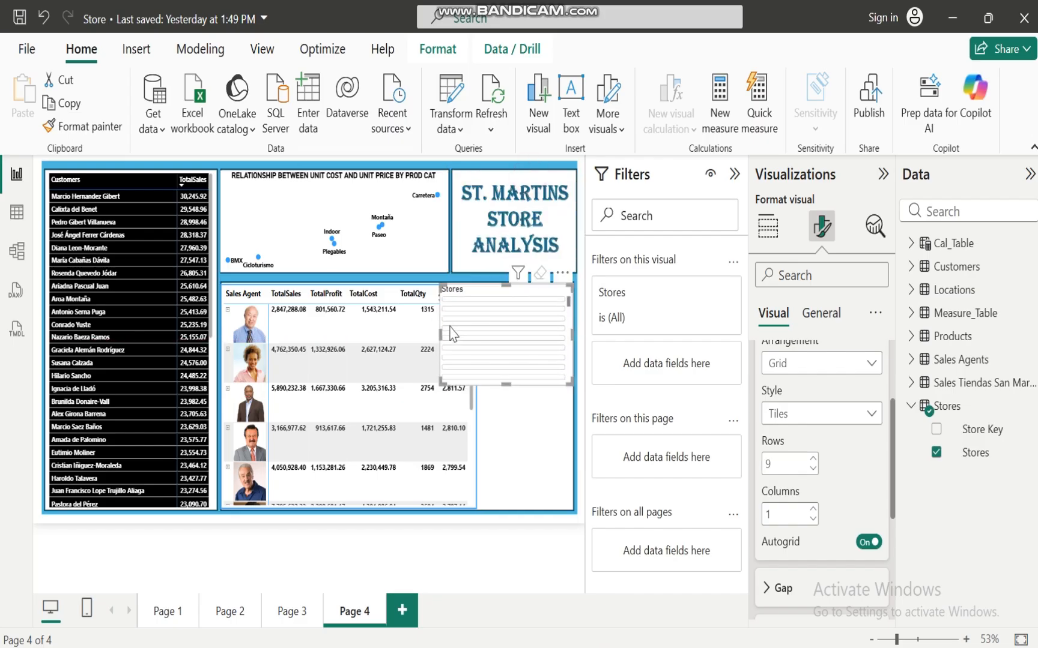
left_click_drag(439, 335, 478, 337)
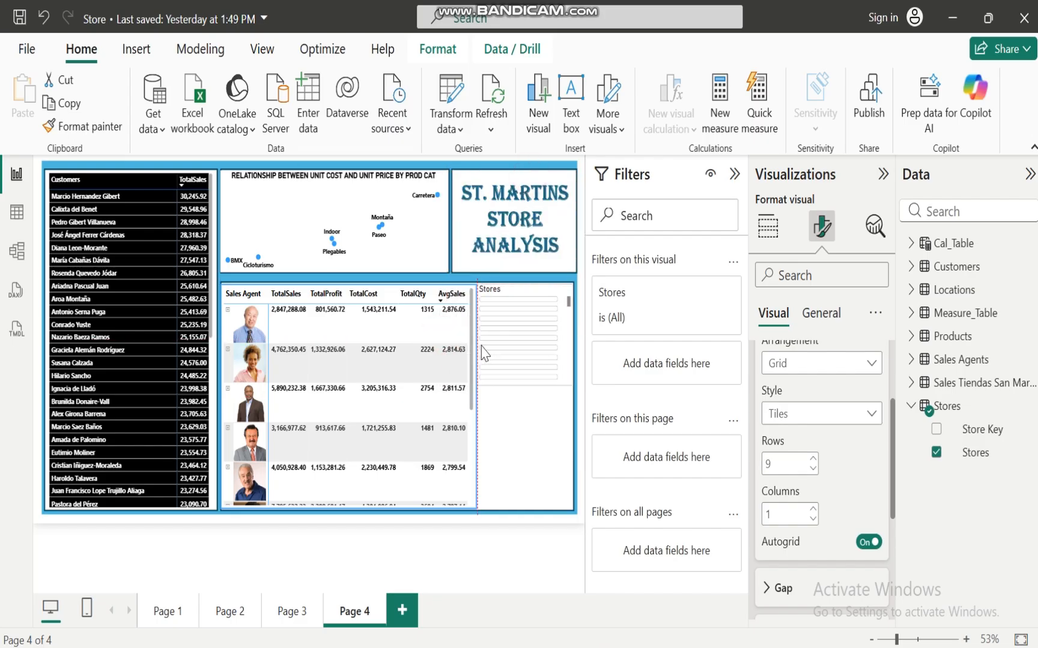
left_click_drag(525, 384, 527, 506)
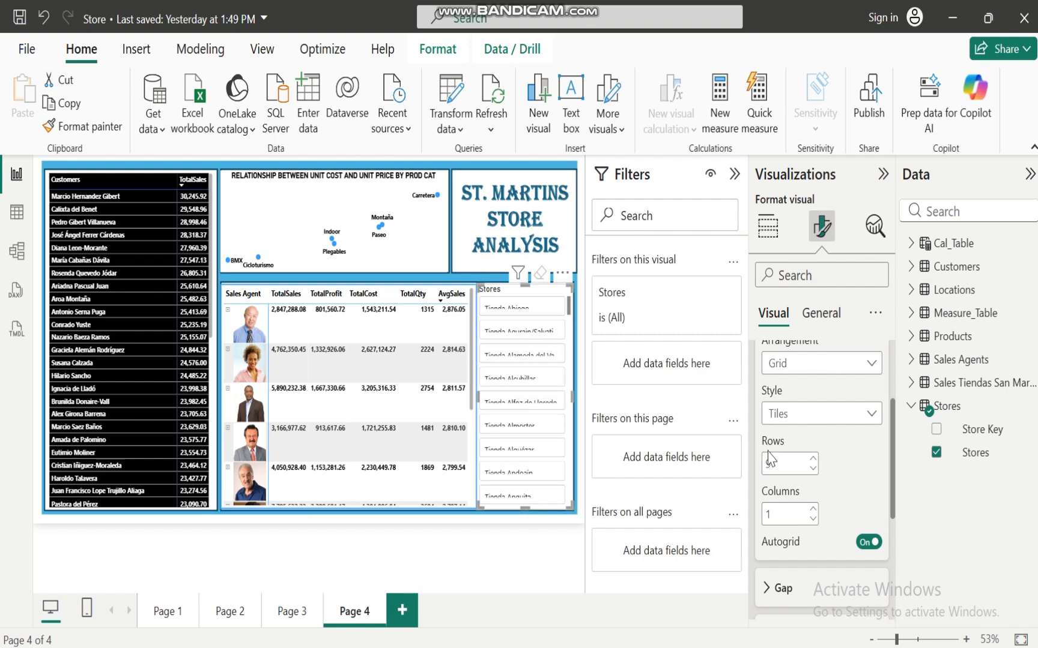
Step: Reduce the Stores slicer to 8 rows and set its uniform gaps to 1 px
left_click(811, 470)
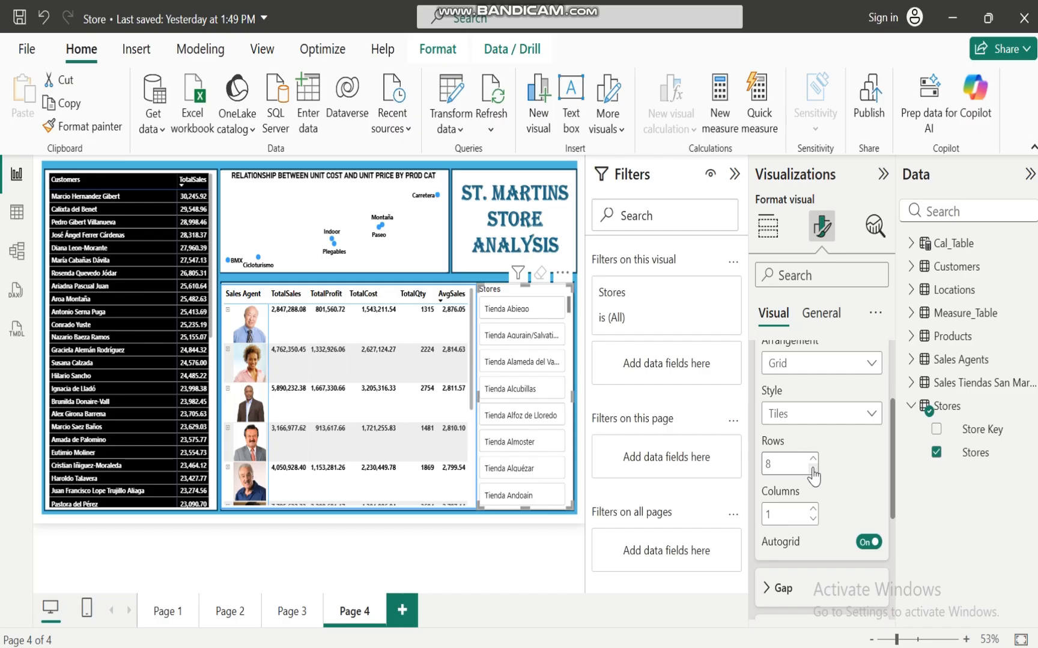
left_click(769, 590)
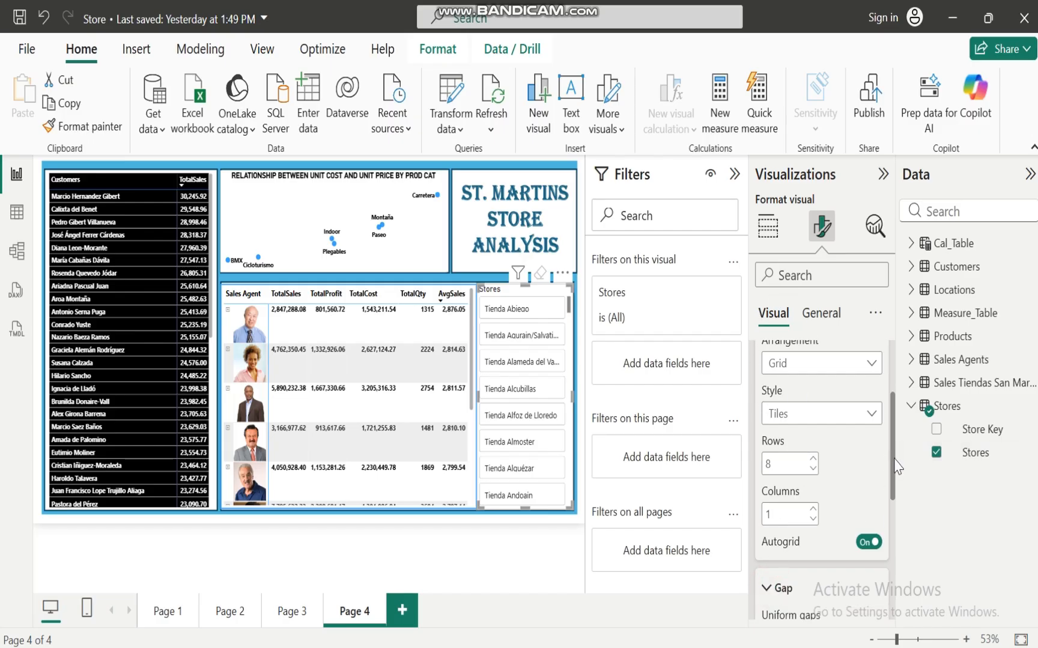
left_click_drag(894, 465, 894, 564)
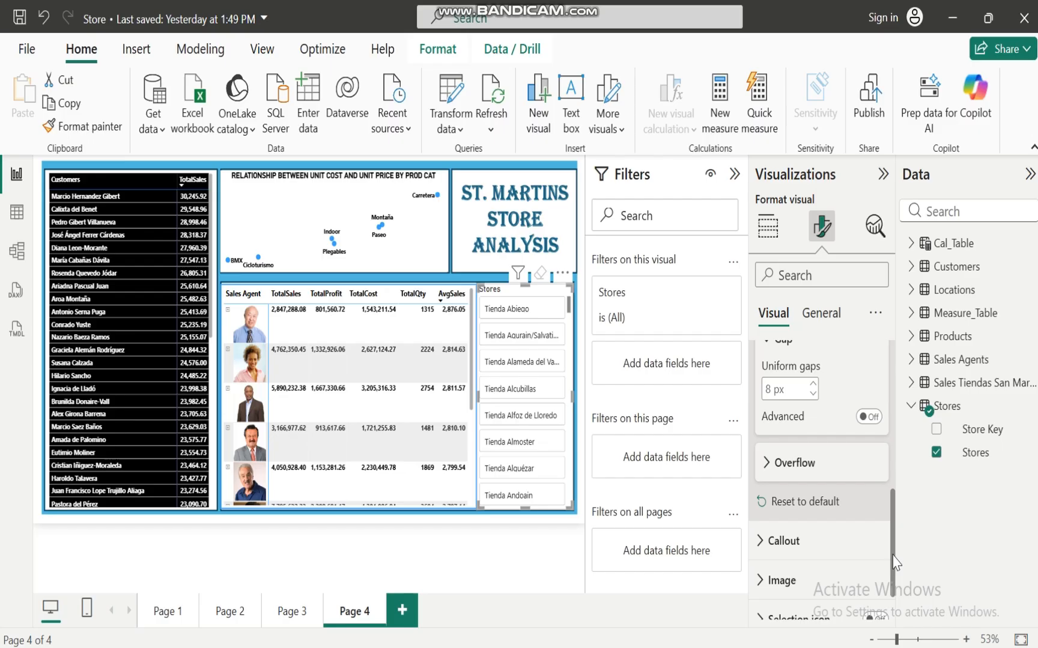
left_click(812, 394)
left_click(812, 395)
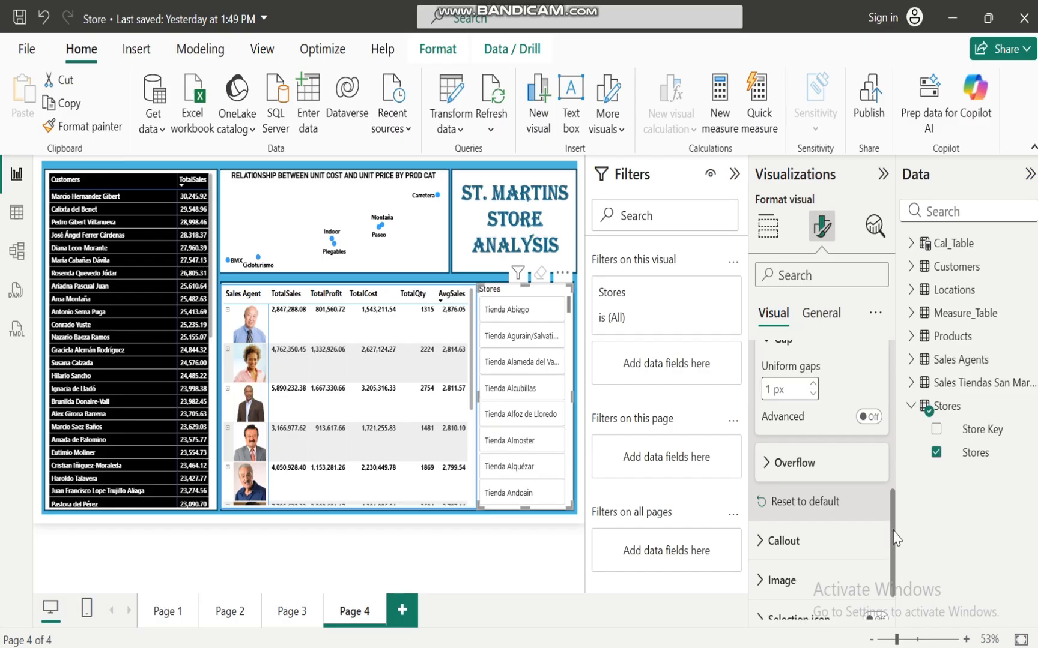
left_click_drag(893, 541, 895, 367)
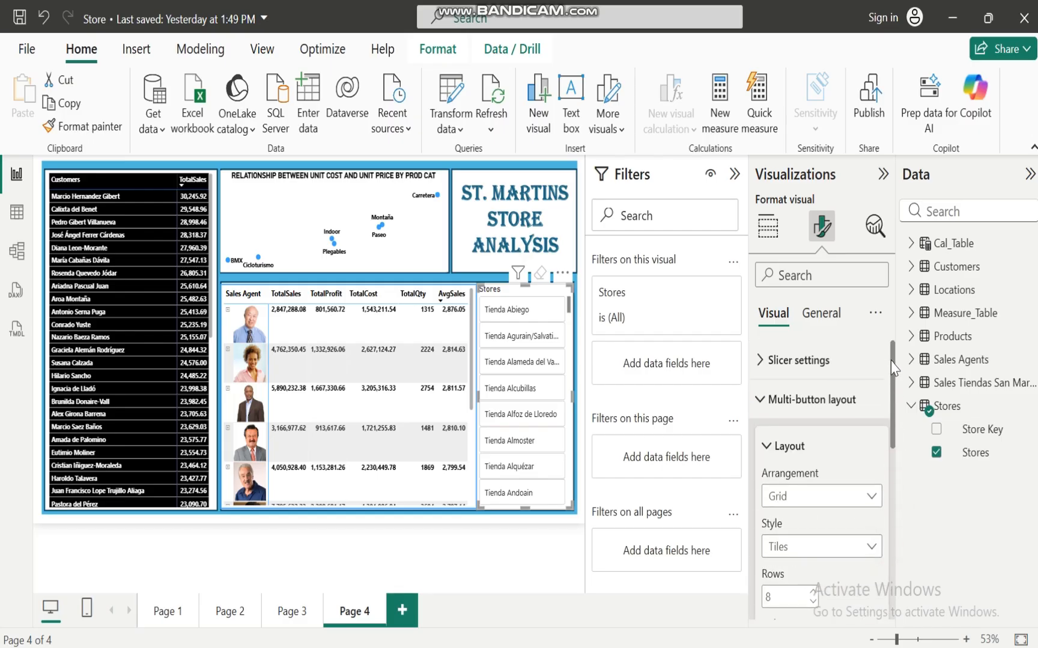
left_click(766, 399)
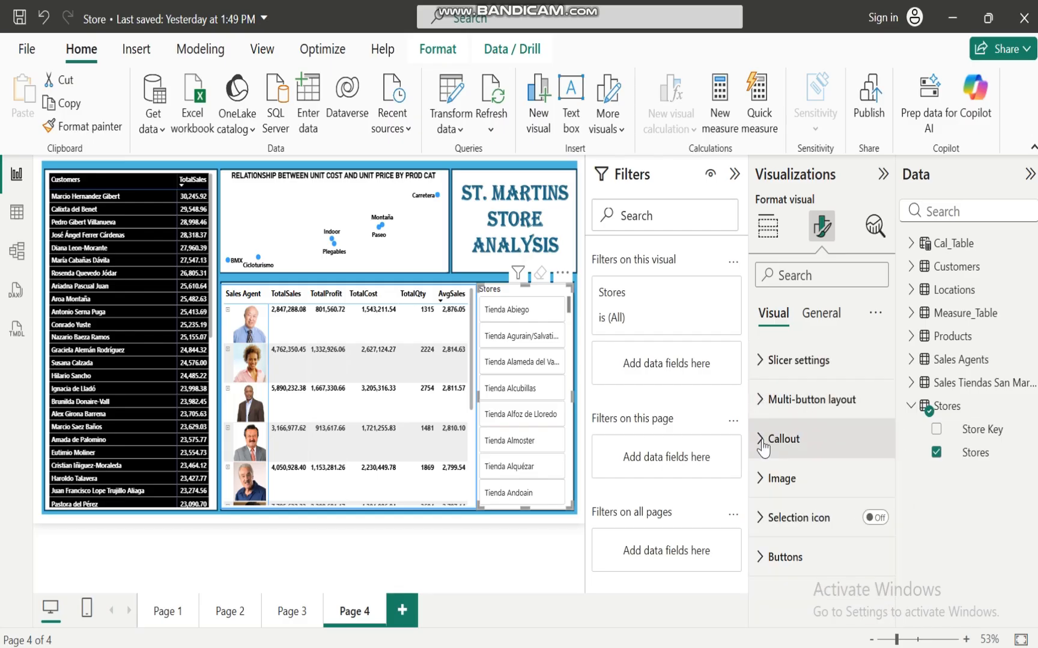
Step: Make the callout value text on the Stores slicer's buttons bold
left_click(761, 440)
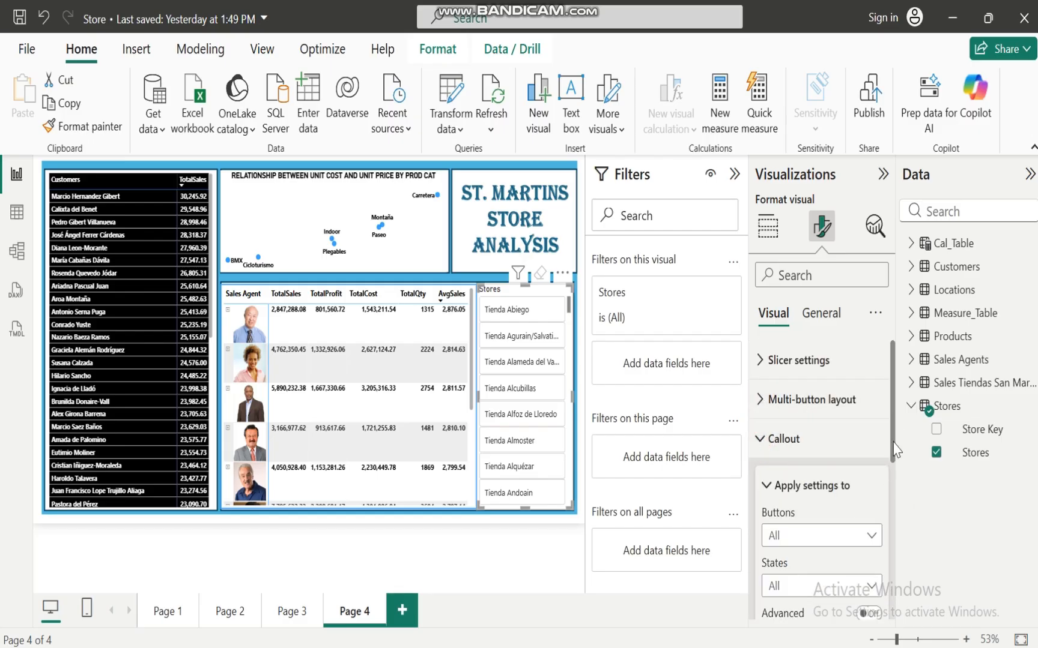
left_click_drag(895, 450, 891, 568)
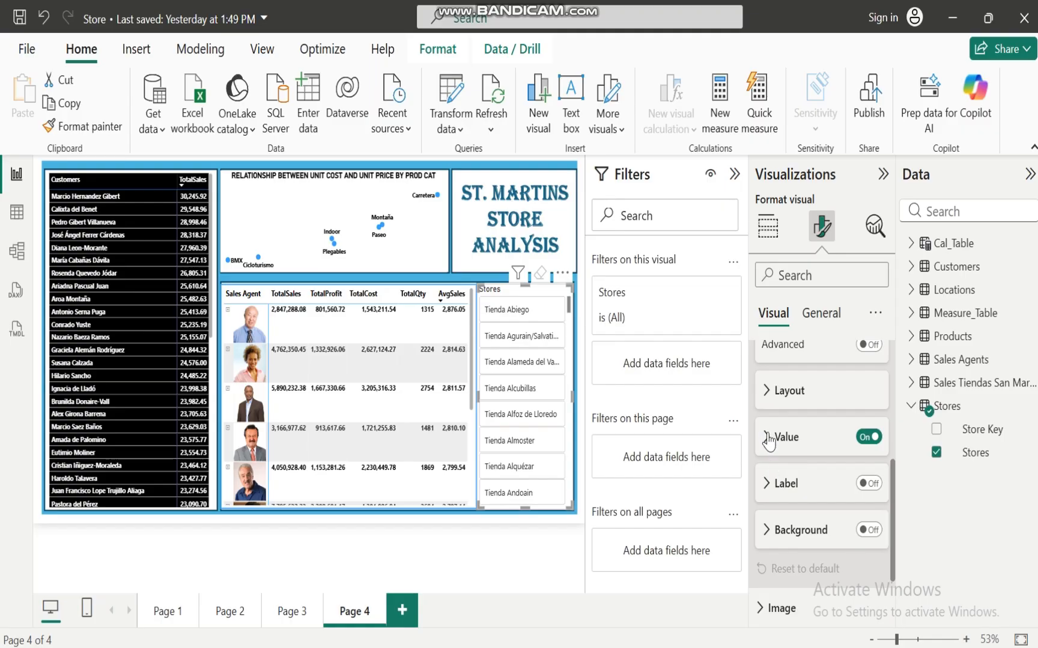
left_click(769, 440)
left_click(771, 514)
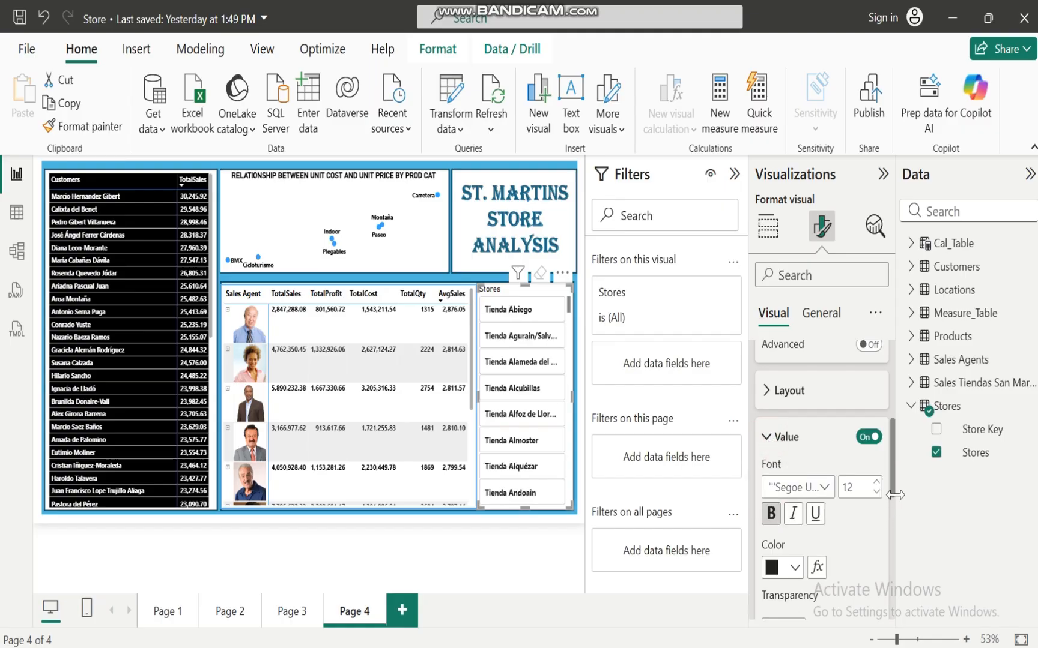
Step: Turn off the title of the Stores button slicer
scroll(884, 418, "up", 5)
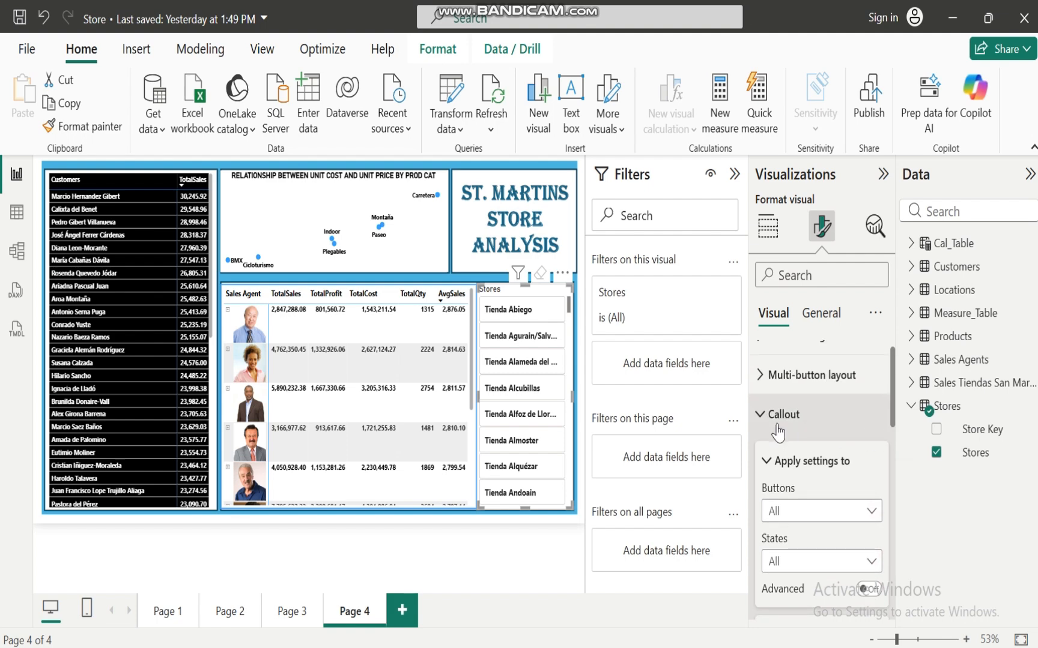
left_click(760, 417)
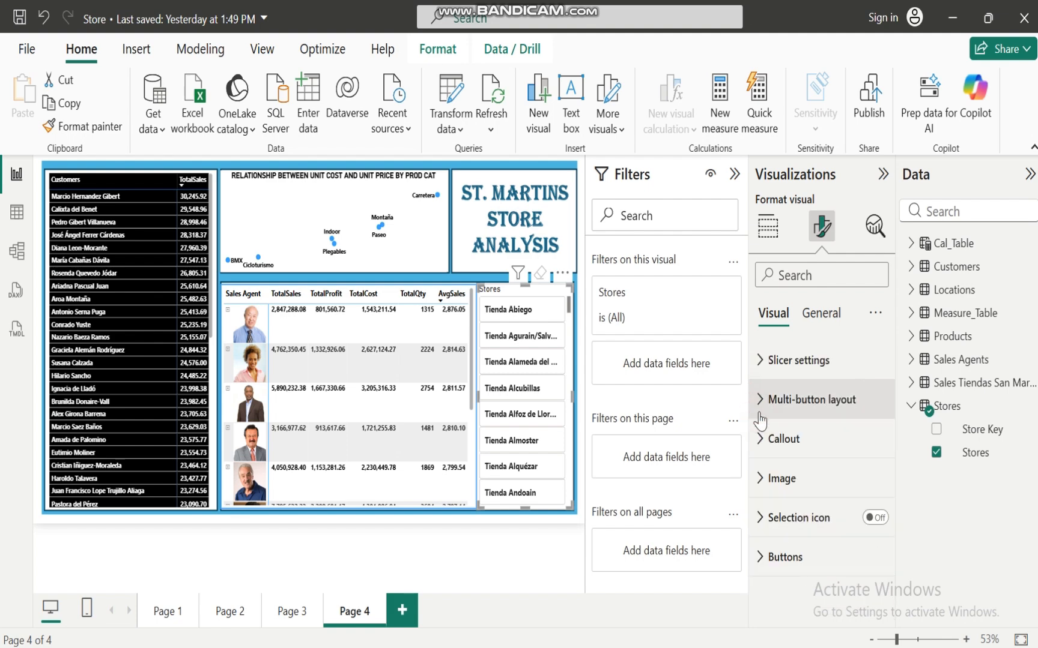
left_click(761, 559)
left_click(760, 558)
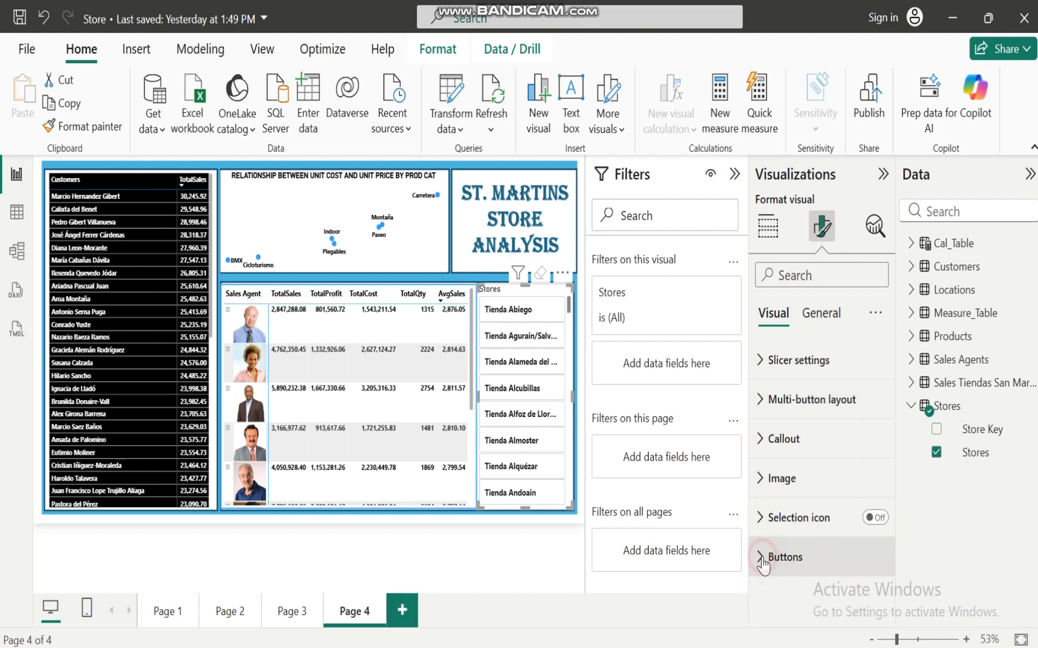
left_click(824, 316)
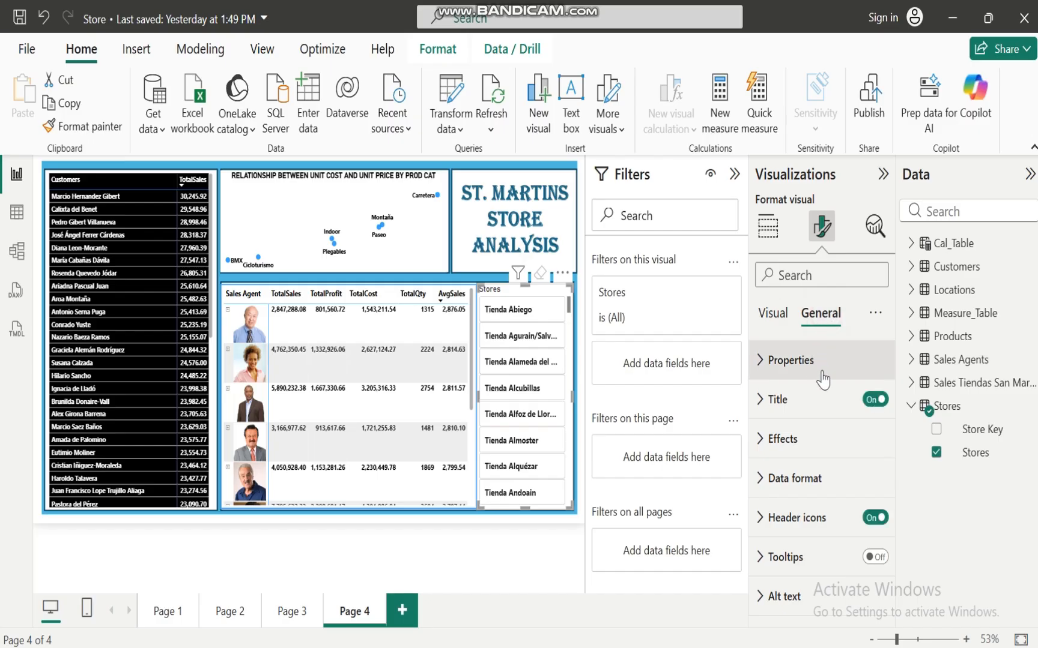
left_click(873, 401)
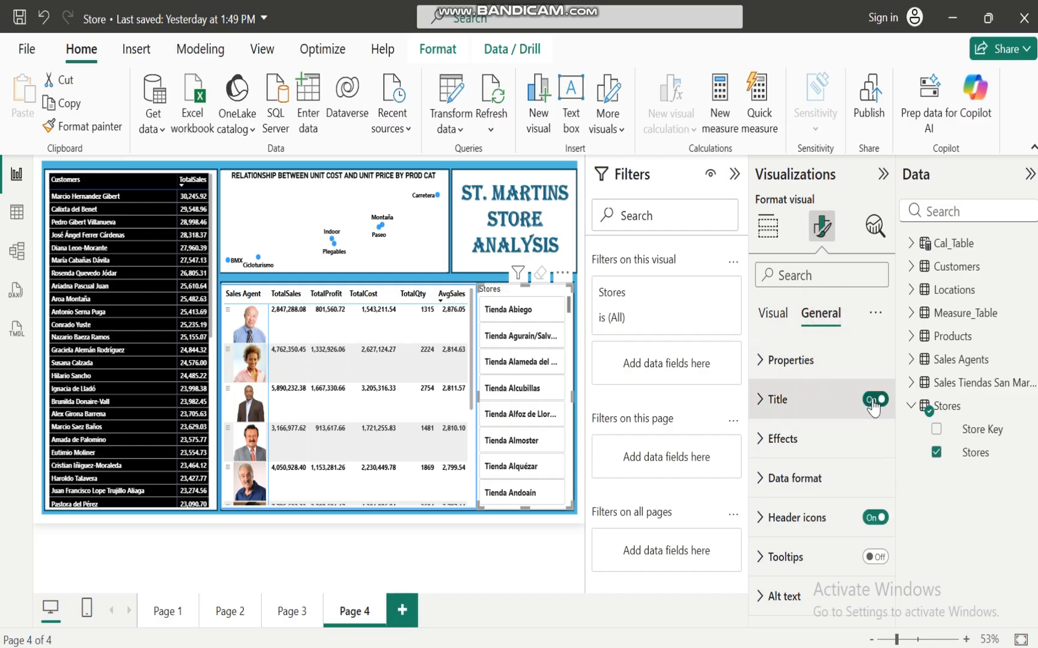
left_click(874, 401)
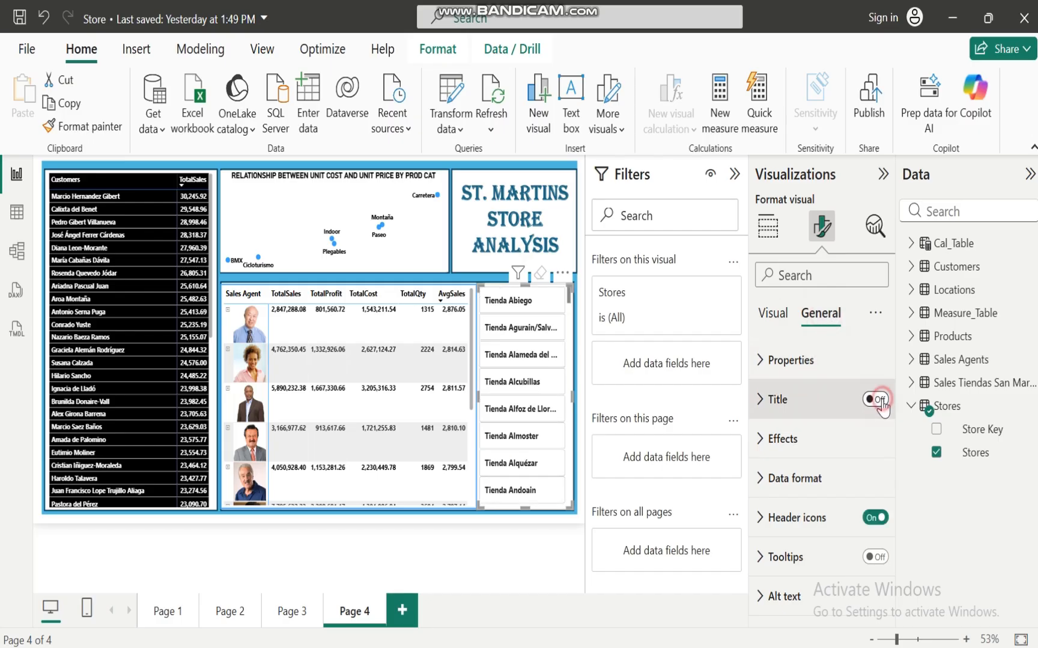
left_click(876, 401)
left_click(875, 400)
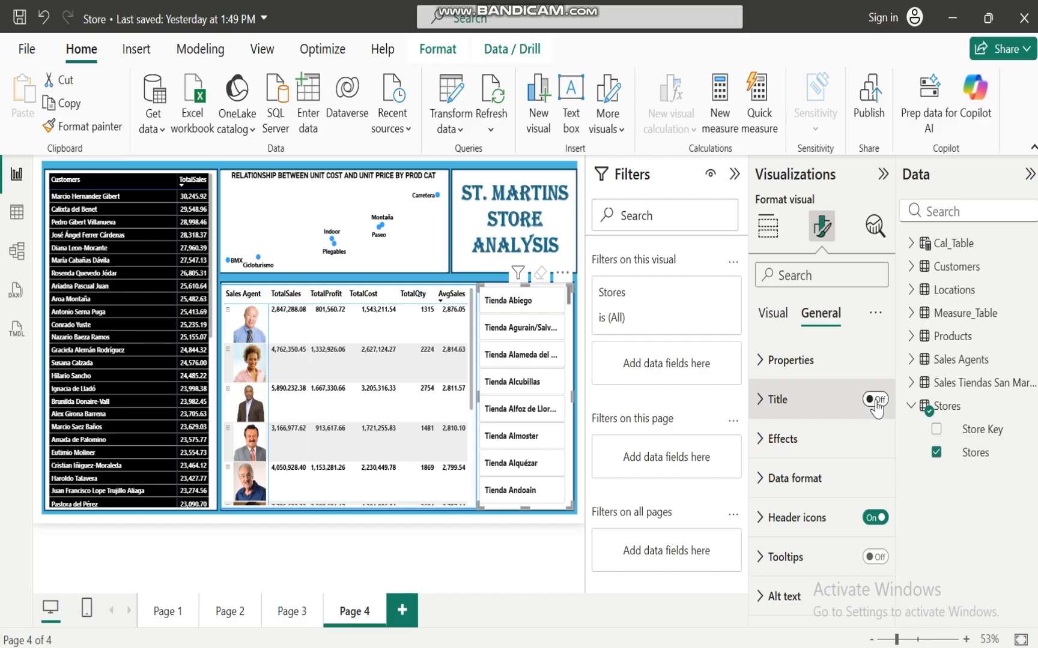
Step: Turn off the background effect of the Stores slicer and deselect it
left_click(762, 439)
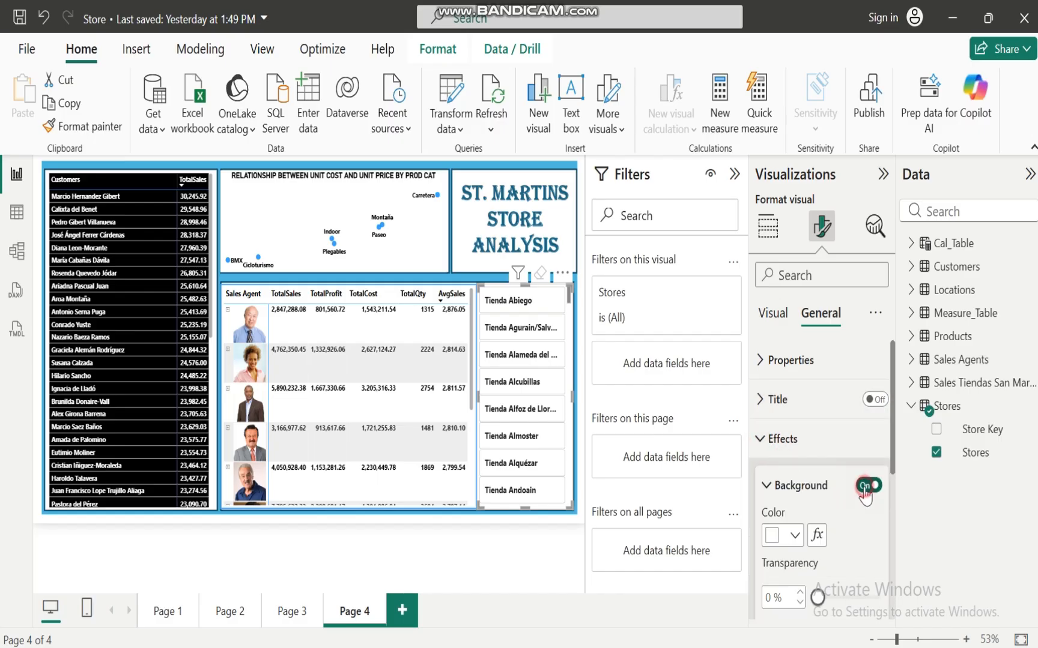
left_click(866, 487)
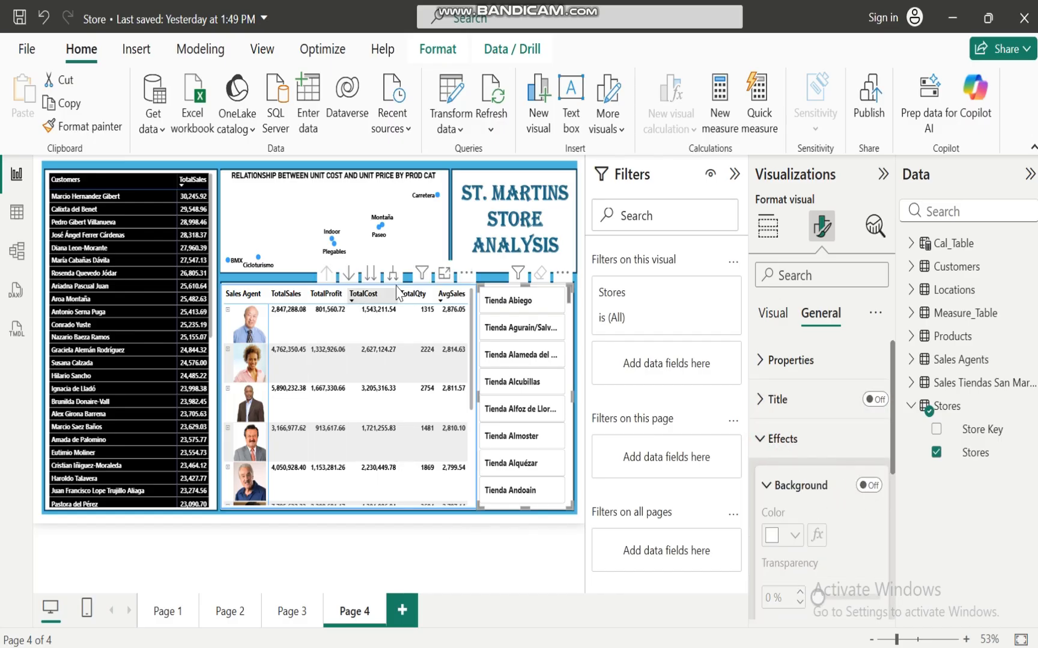
left_click(479, 225)
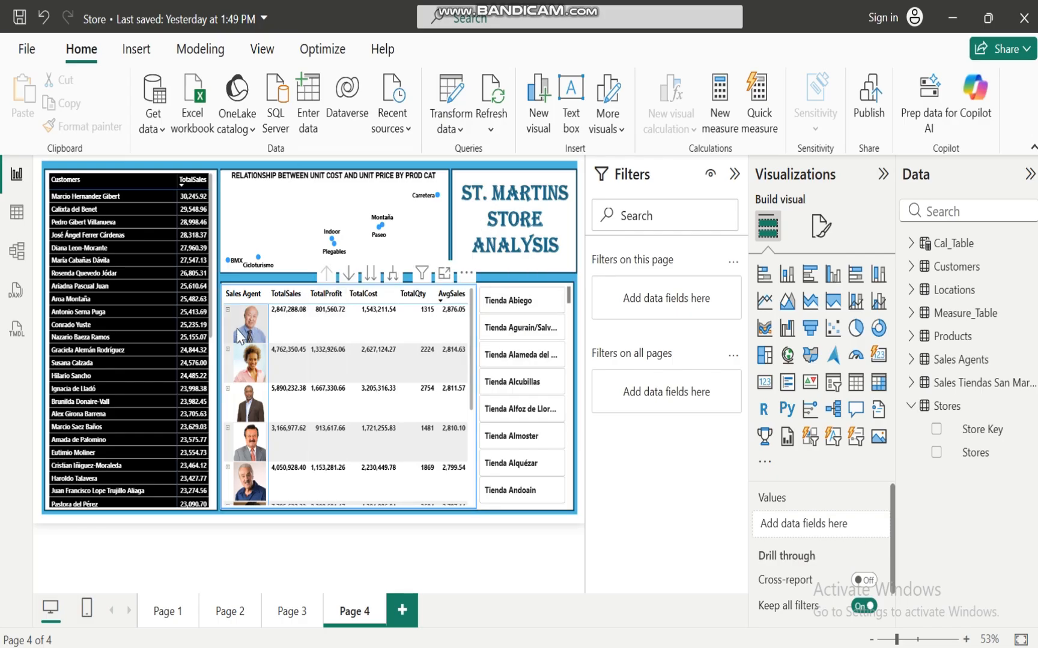
Step: Sort the sales agent matrix by TotalSales
left_click(466, 275)
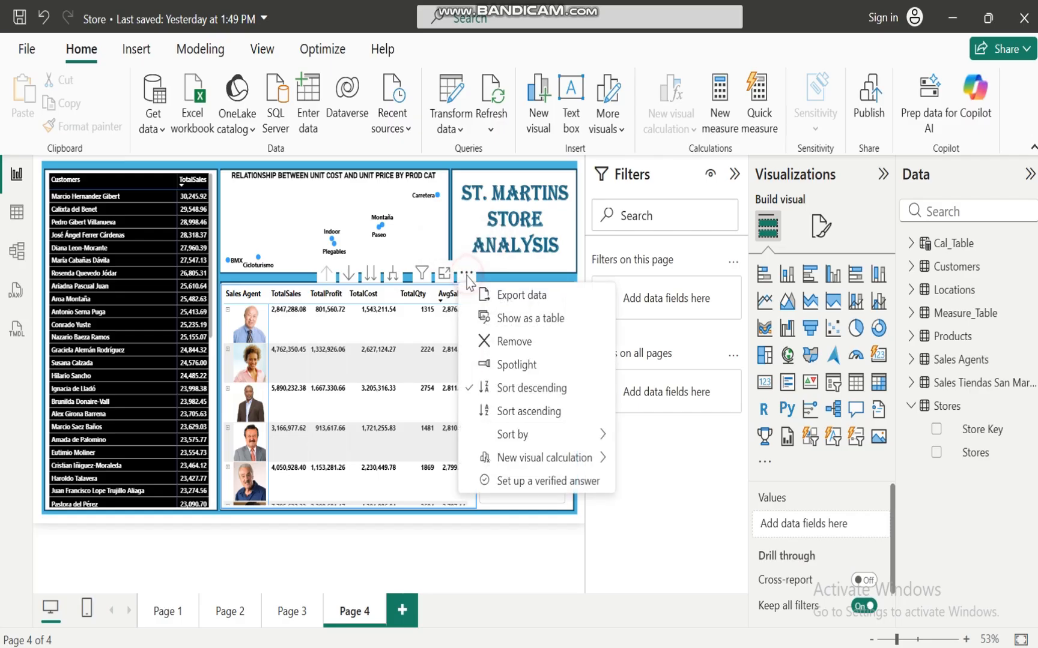
mouse_move(551, 446)
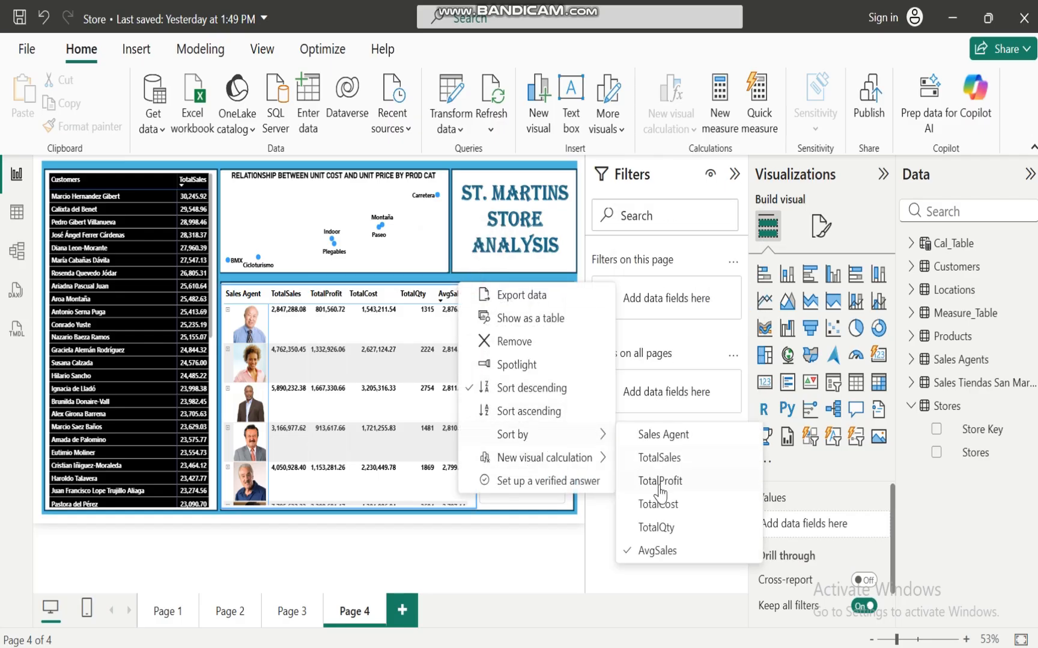
left_click(666, 458)
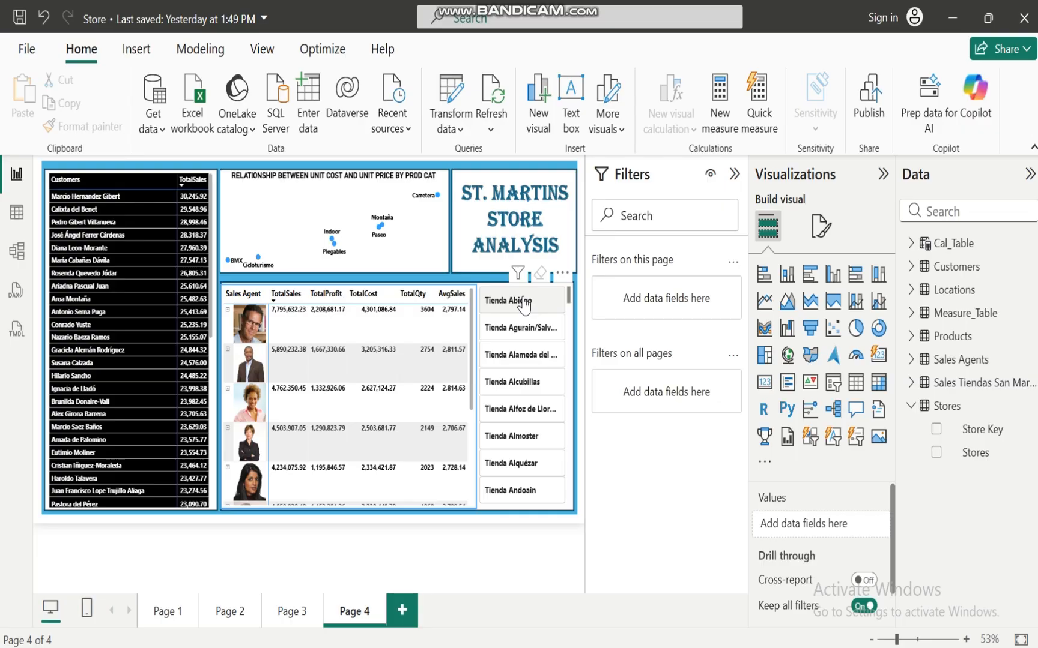
Step: Test the Stores slicer by filtering Page 4 by each of the first four stores in turn, clearing the selection after checking the visuals
left_click(524, 305)
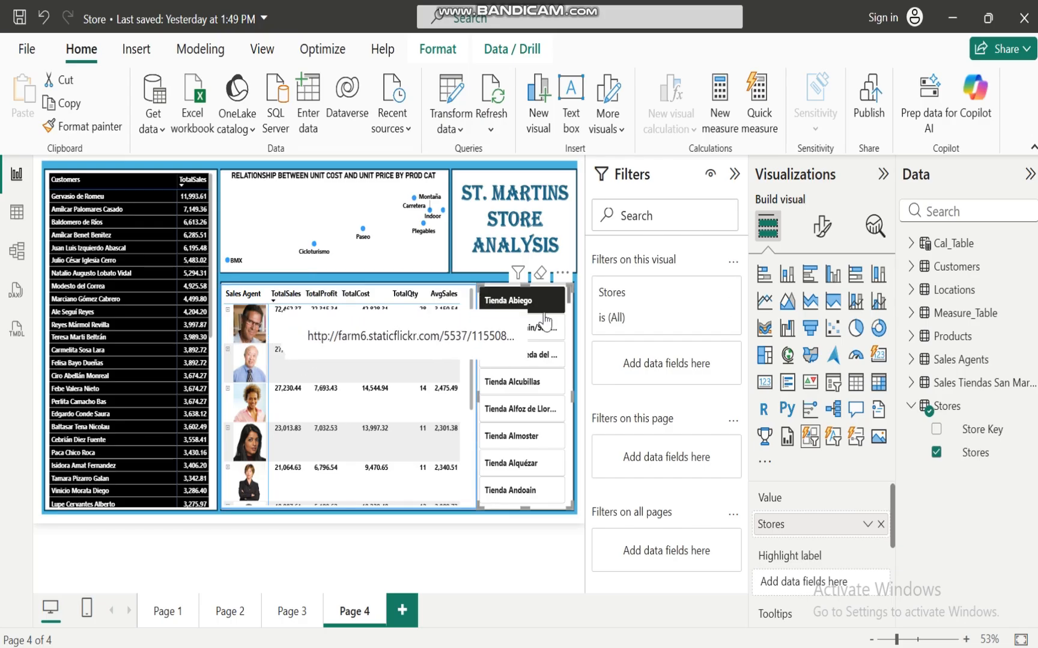
left_click(529, 329)
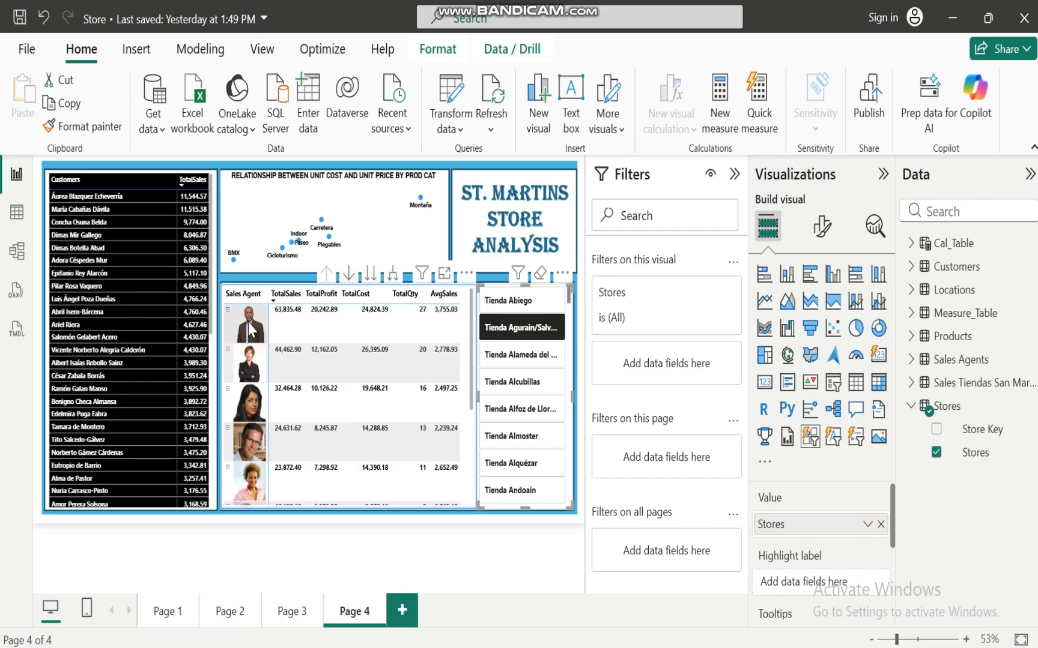
left_click(528, 353)
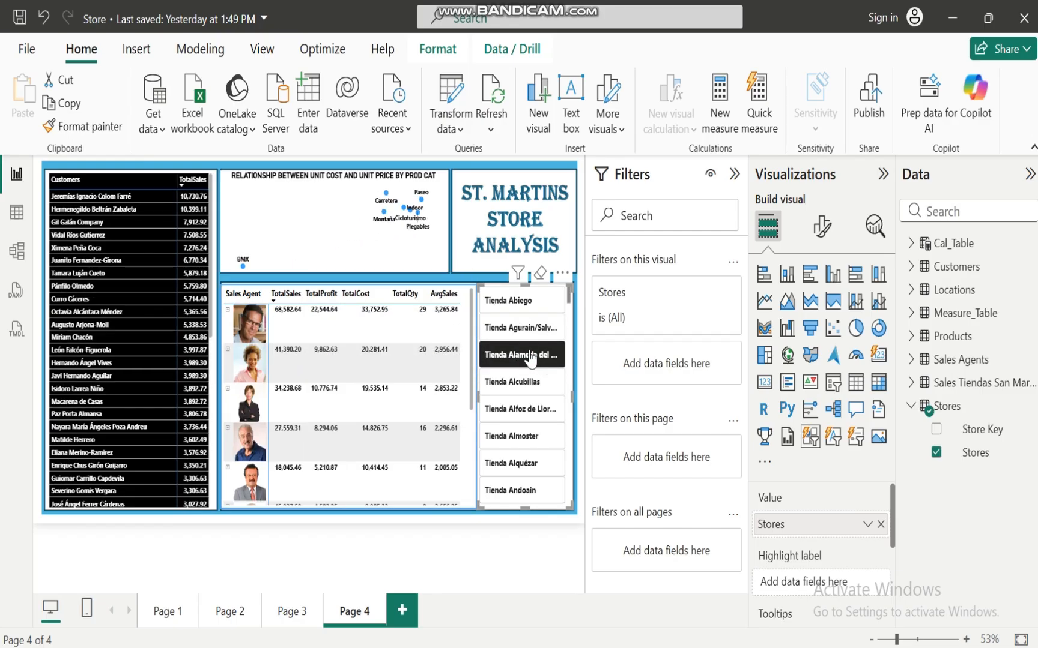
left_click(528, 386)
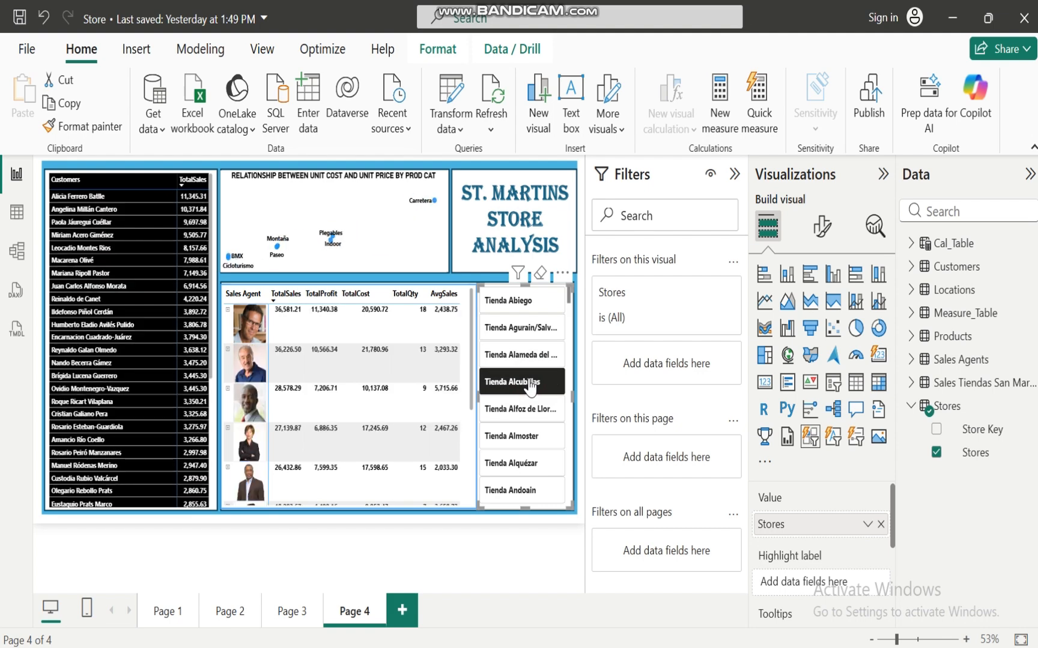
left_click(530, 386)
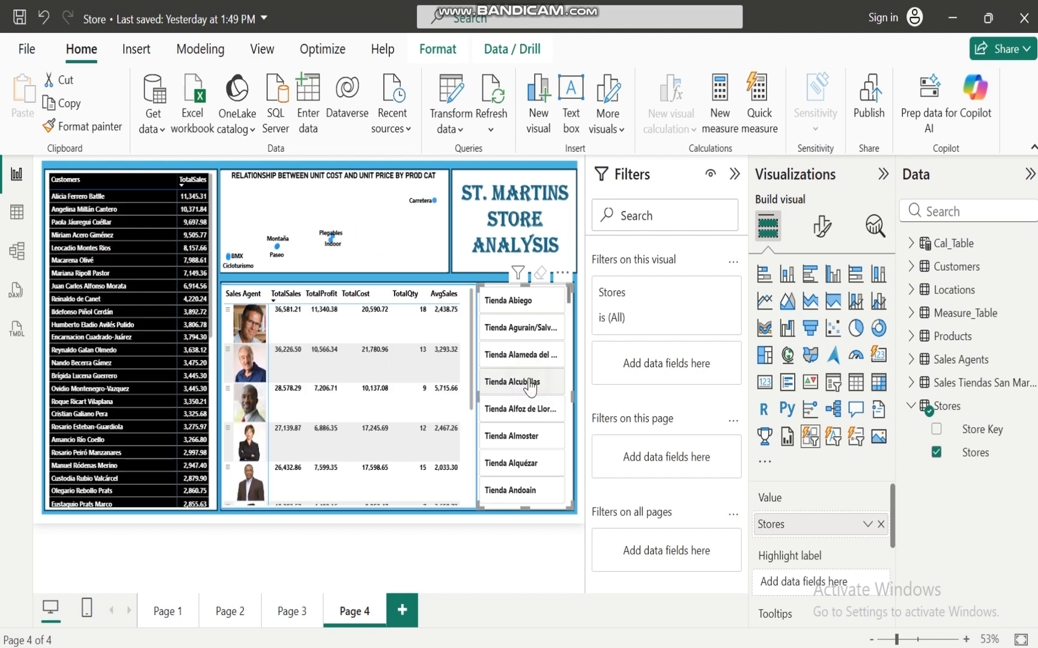
left_click(351, 540)
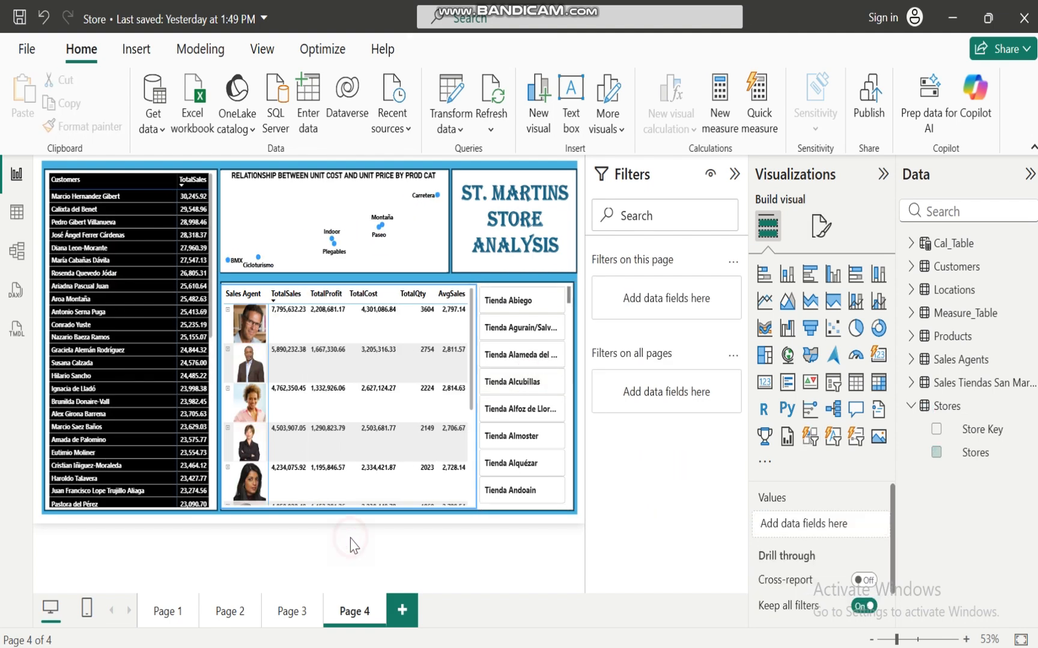
left_click(524, 302)
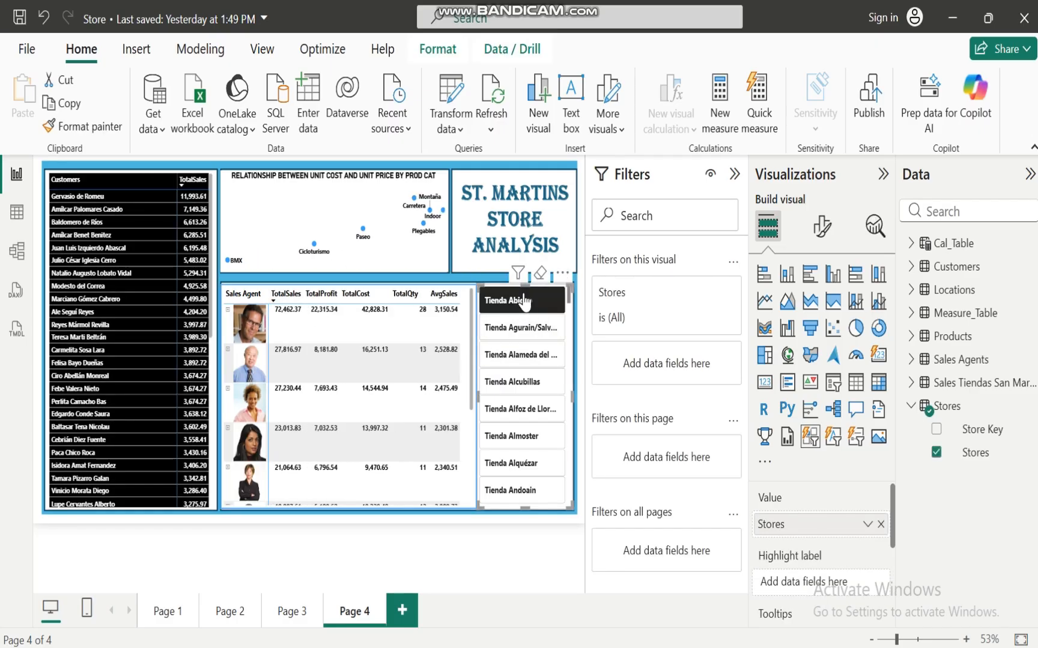
left_click(524, 302)
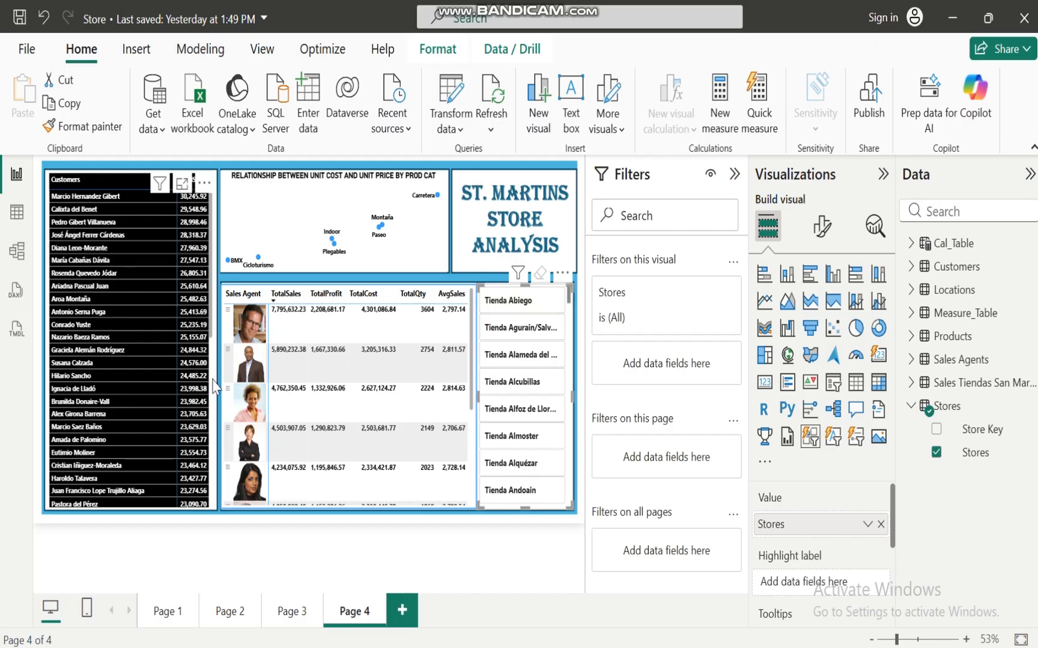
Step: Review Page 3, then test Page 1's Sales Agent Photo slicer with two different agents and clear the selection
left_click(292, 611)
left_click(303, 345)
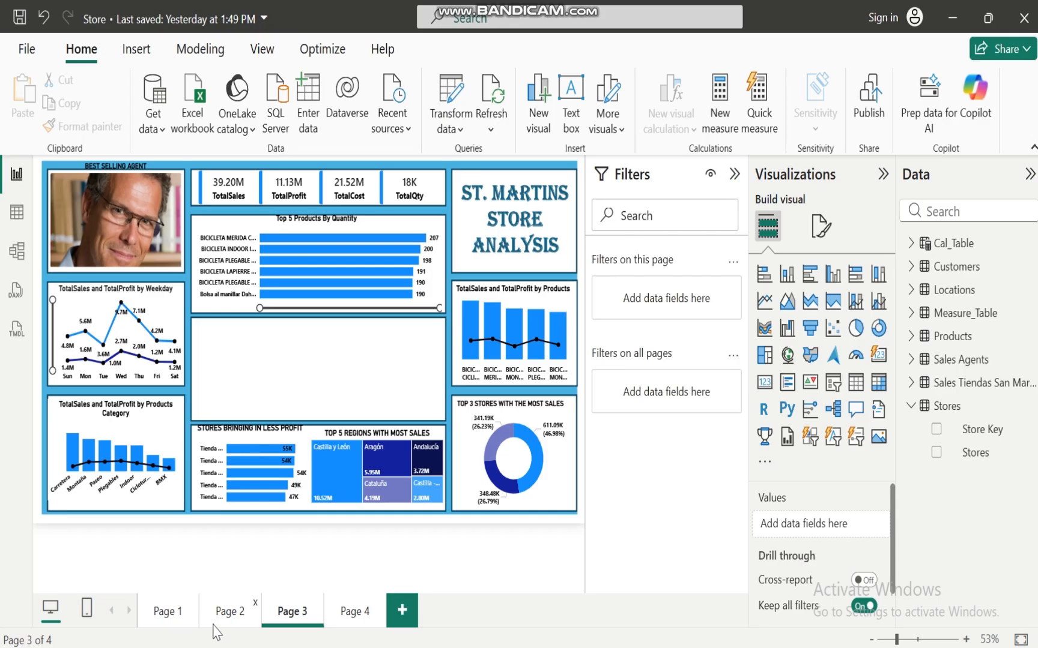
left_click(173, 619)
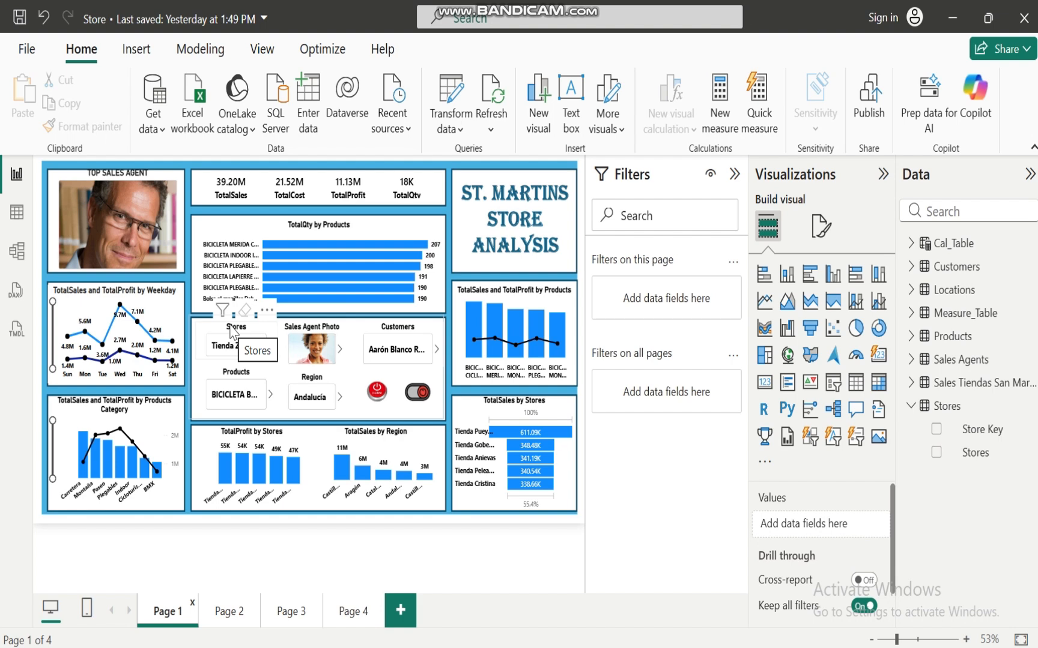
left_click(320, 355)
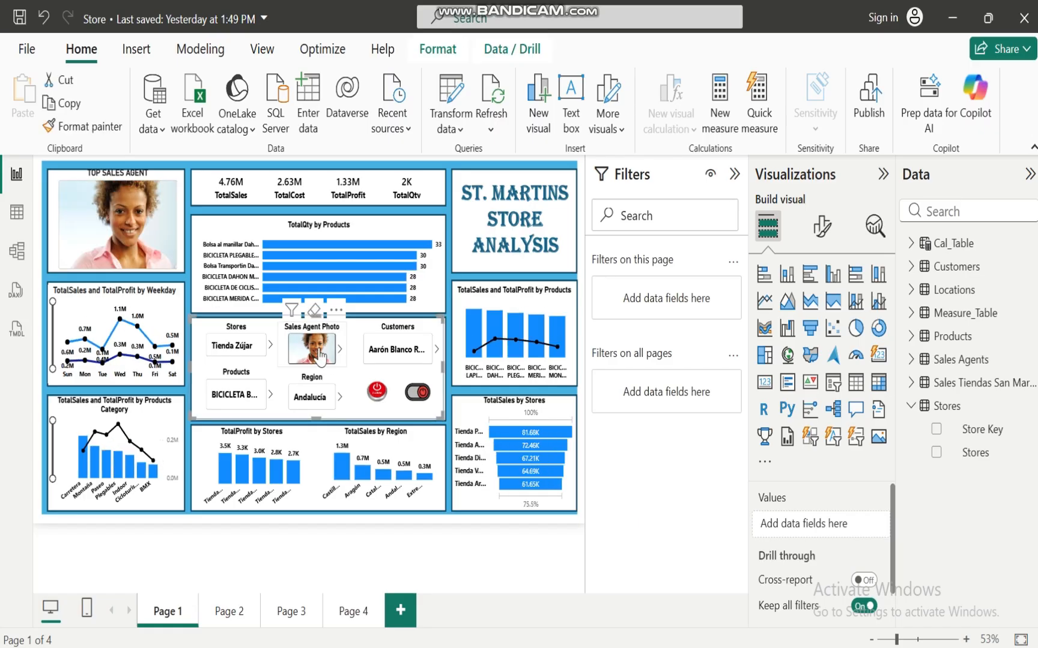
left_click(313, 358)
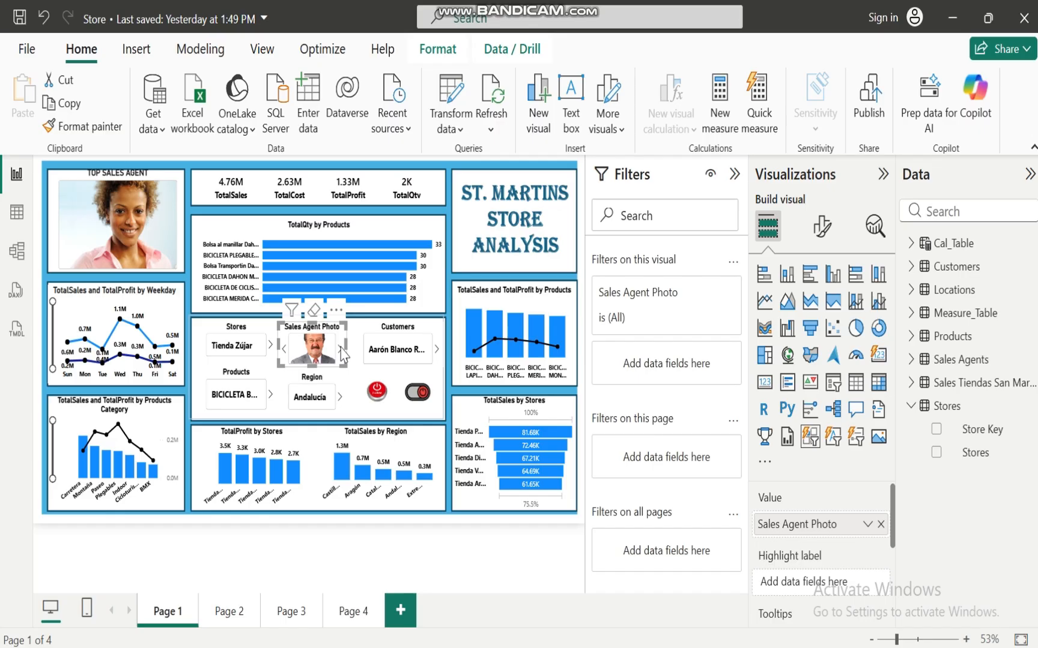
left_click(306, 356)
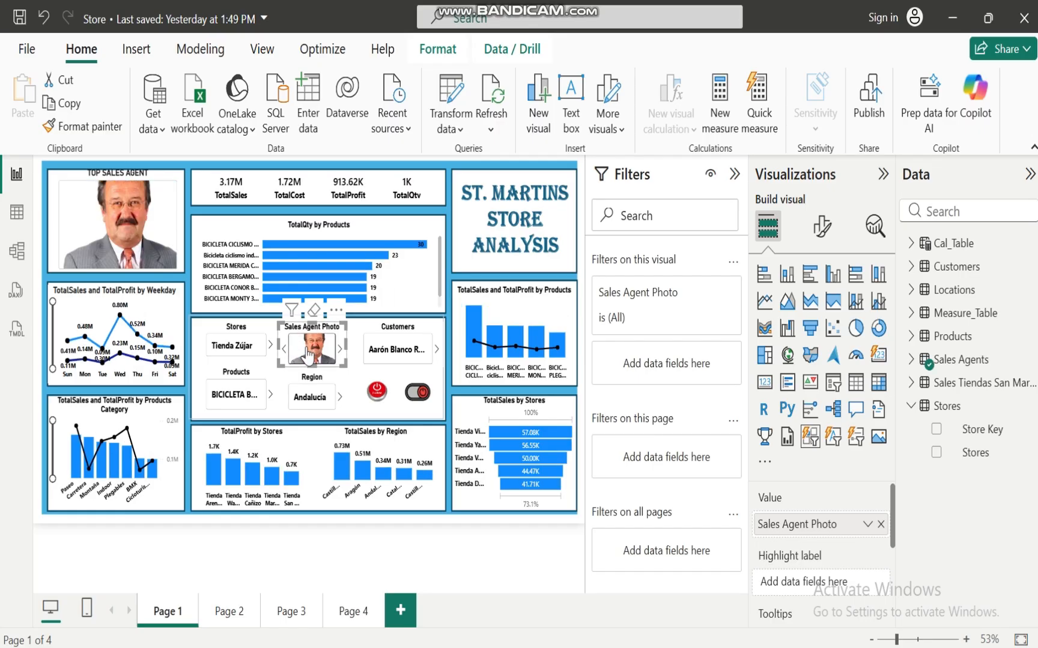
left_click(287, 352)
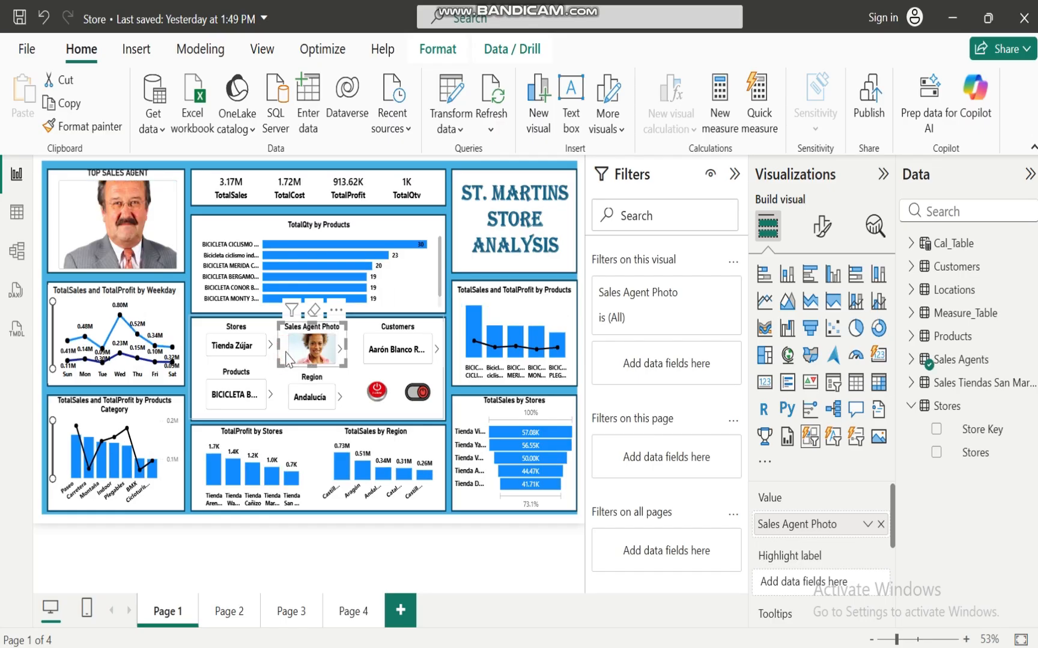
left_click(311, 361)
left_click(311, 361)
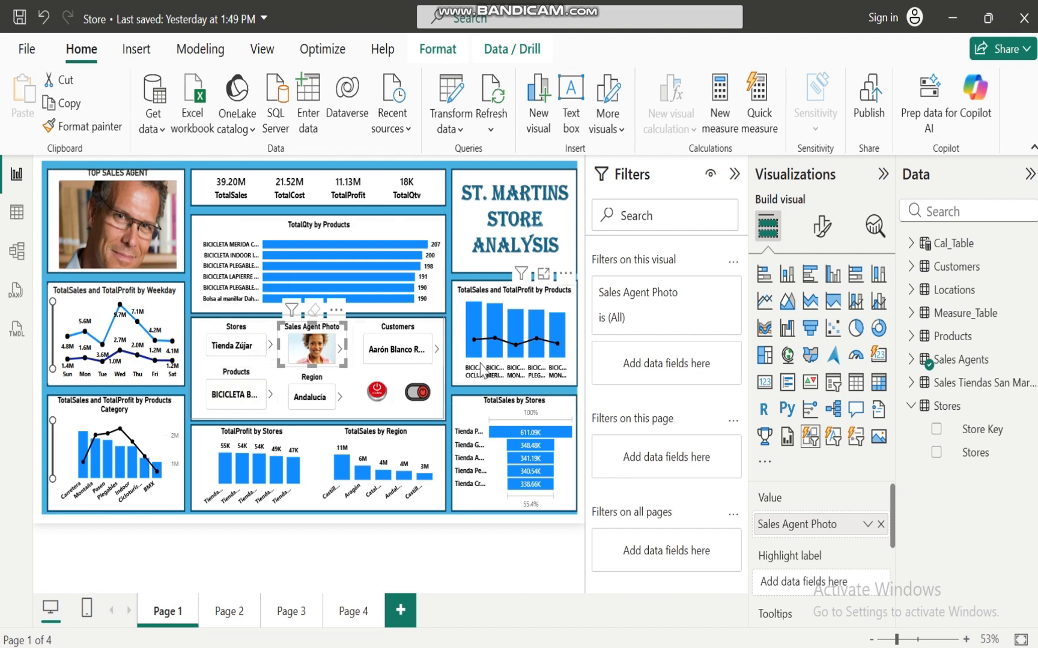
Step: Test the Customers slicer on Page 1 with the first two customers and clear the selection
left_click(401, 354)
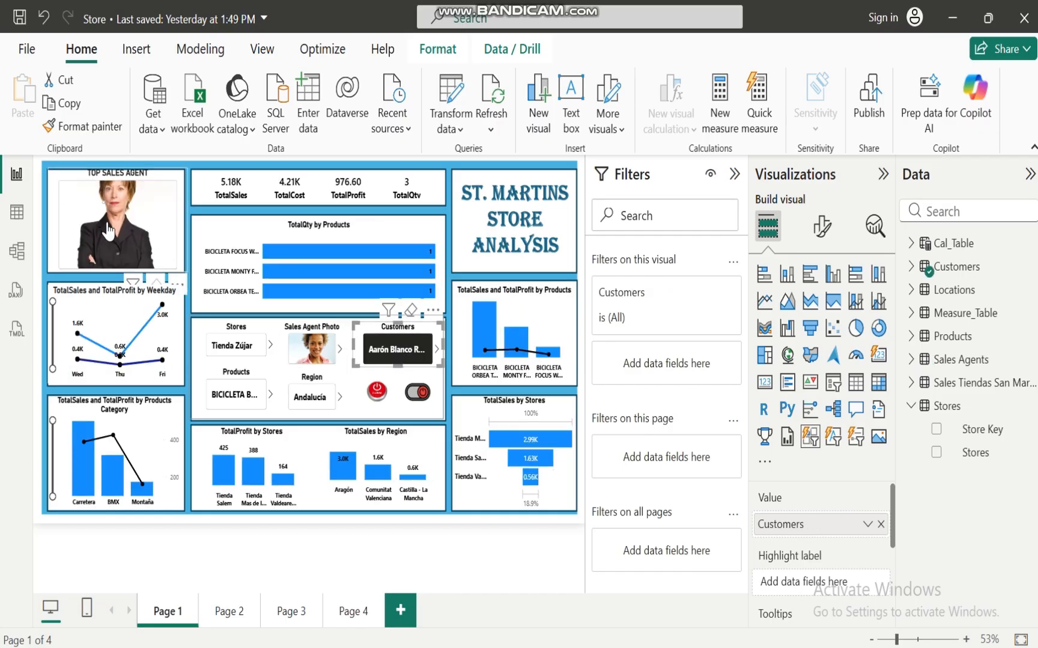
left_click(436, 357)
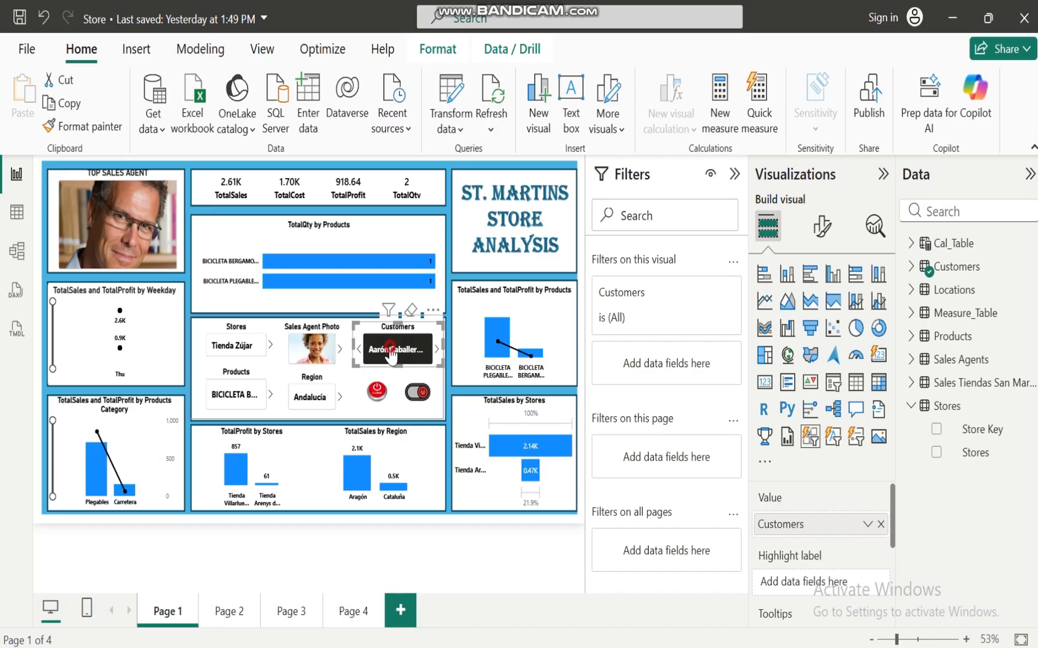
left_click(390, 354)
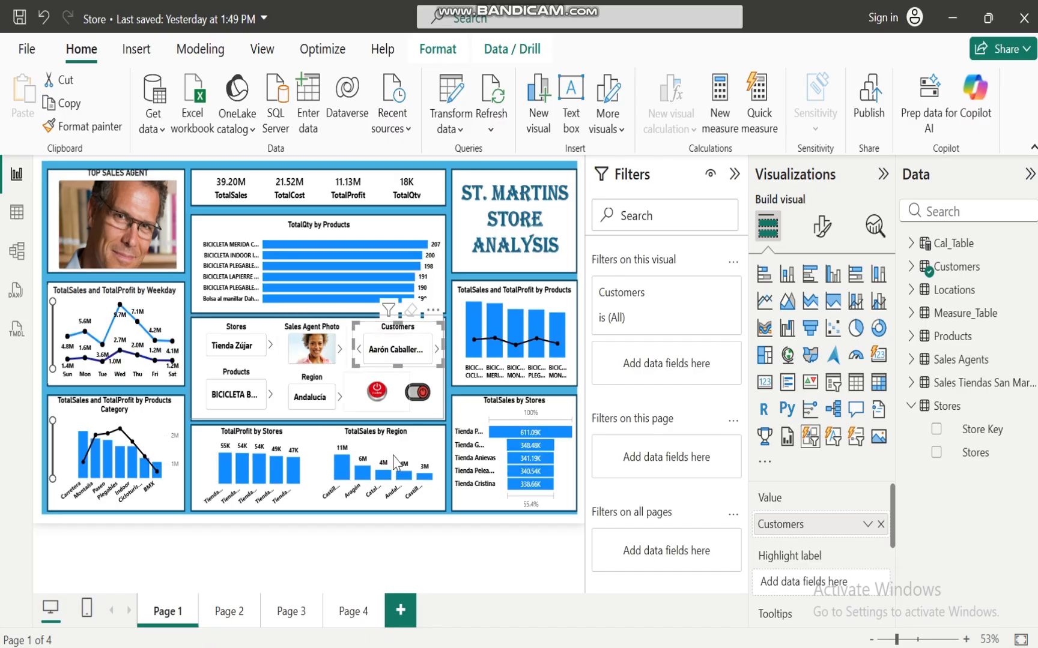
Step: Add a button slicer for the Stores field to the empty middle panel of Page 3 and open its formatting options
left_click(350, 611)
left_click(293, 611)
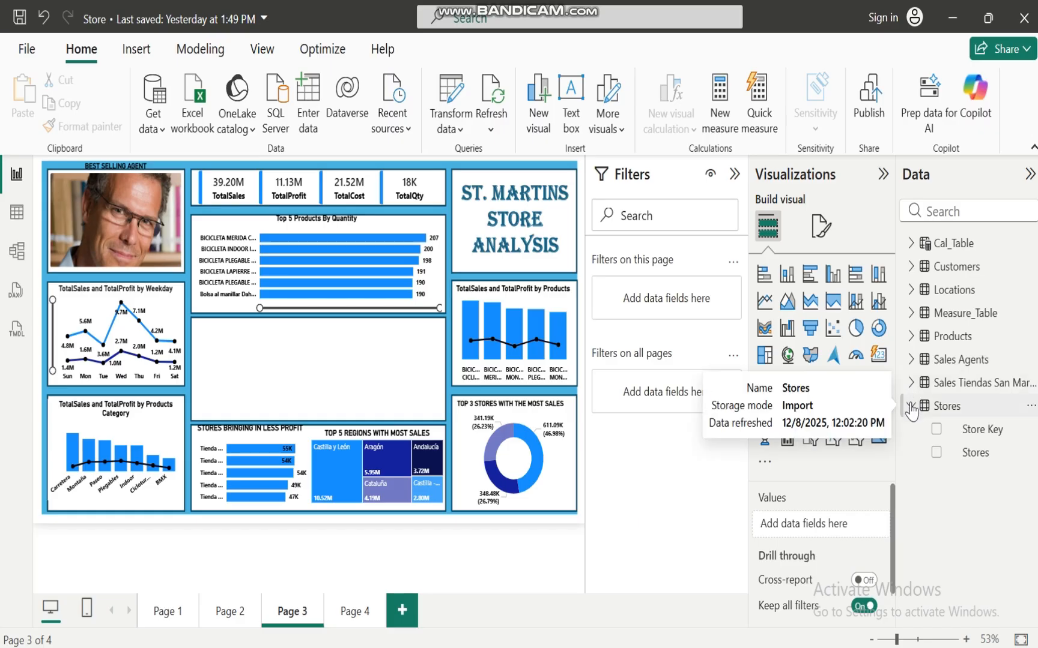
left_click(936, 455)
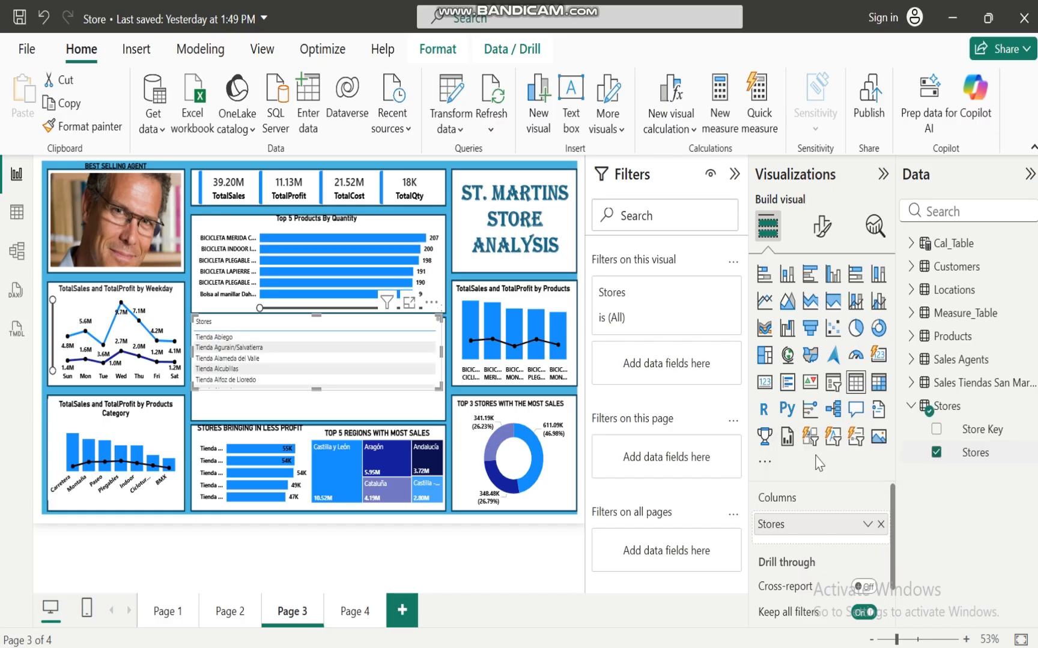
left_click(810, 437)
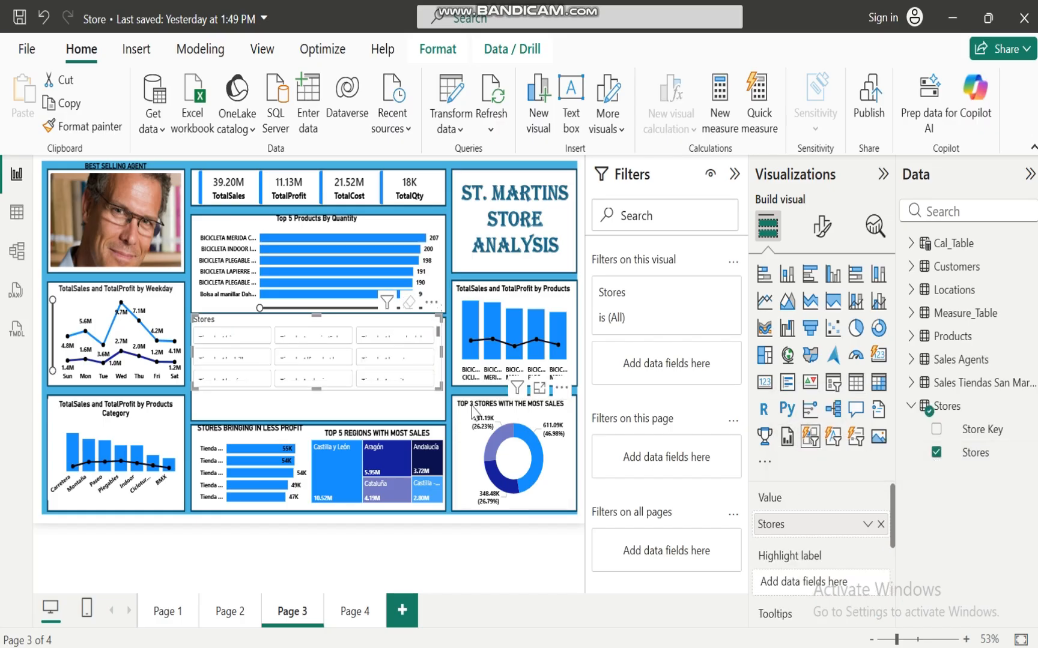
left_click(821, 227)
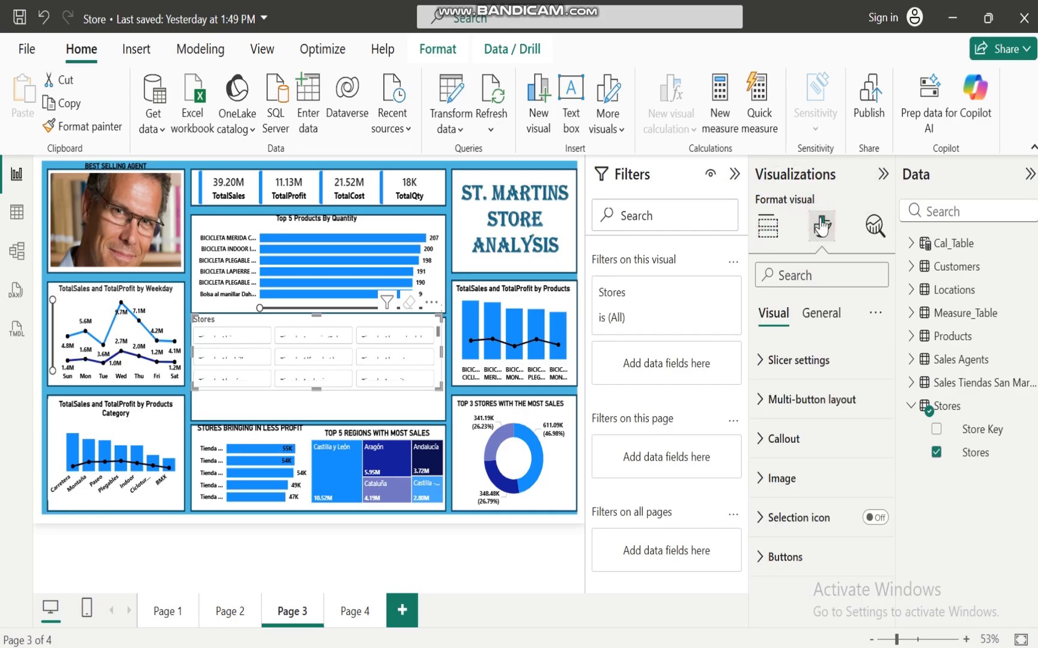
Step: Set the Stores slicer's multi-button layout on Page 3 to 1 row and 1 column
left_click(759, 363)
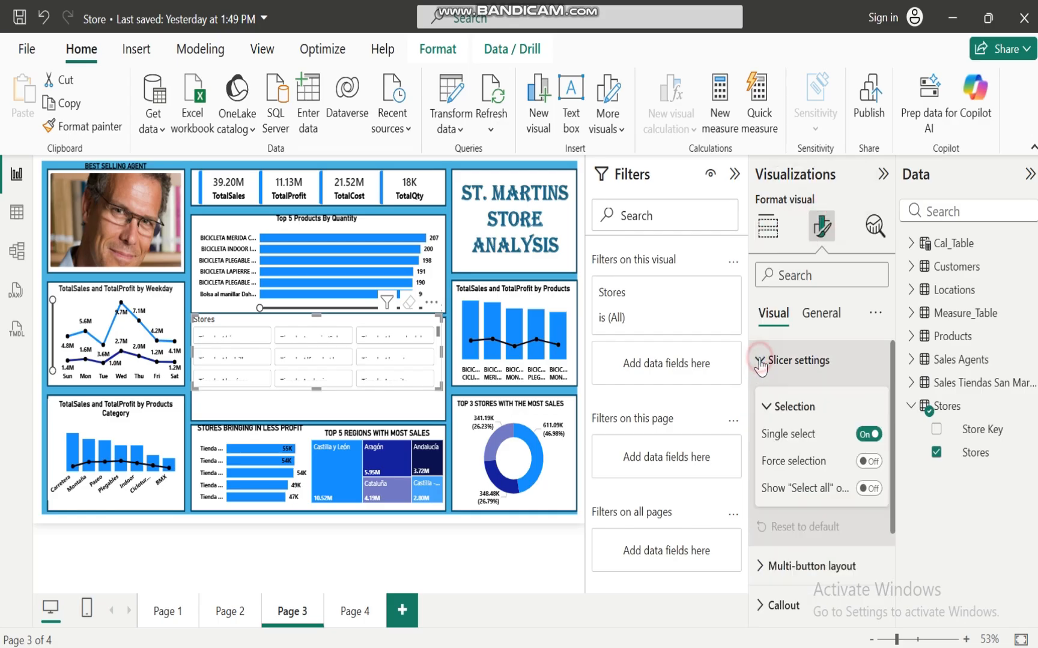
left_click(759, 362)
left_click(760, 396)
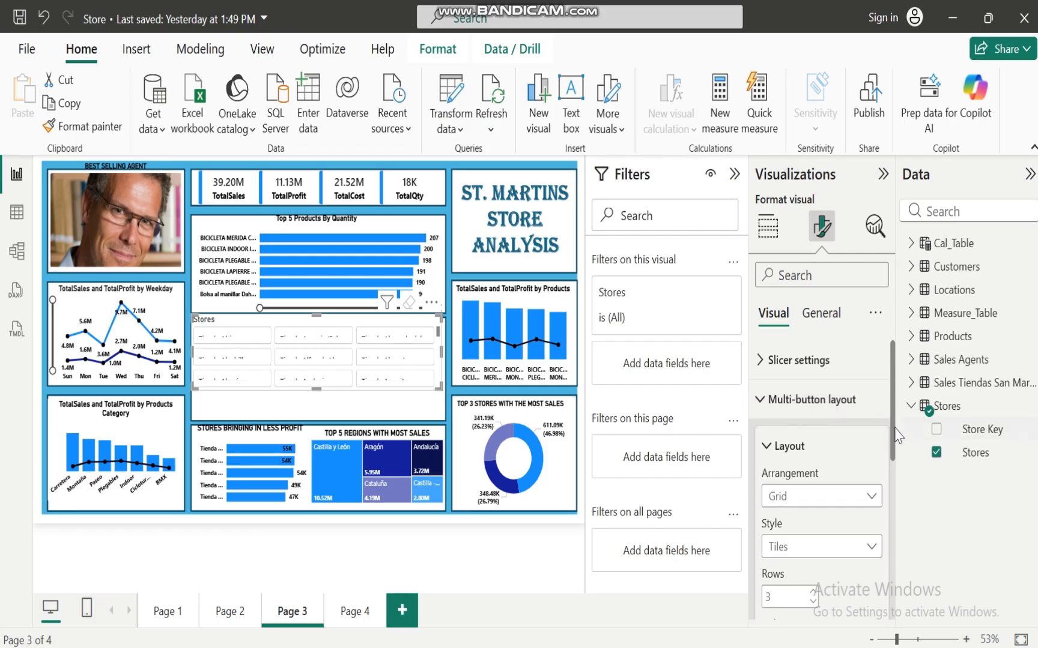
left_click_drag(893, 428, 894, 480)
left_click(812, 481)
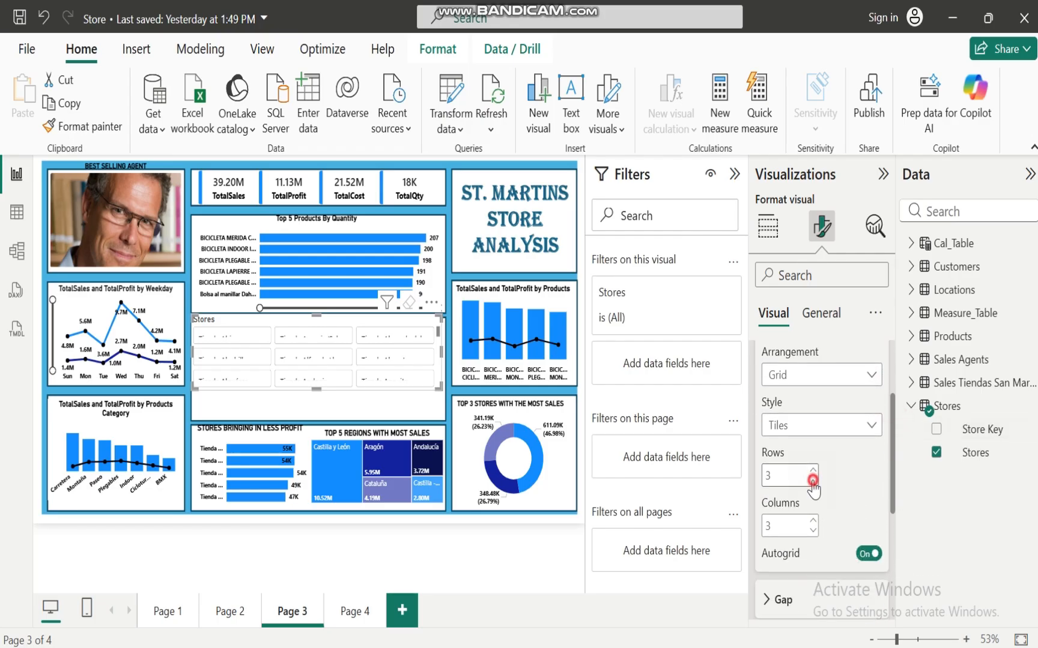
left_click(812, 481)
left_click(813, 531)
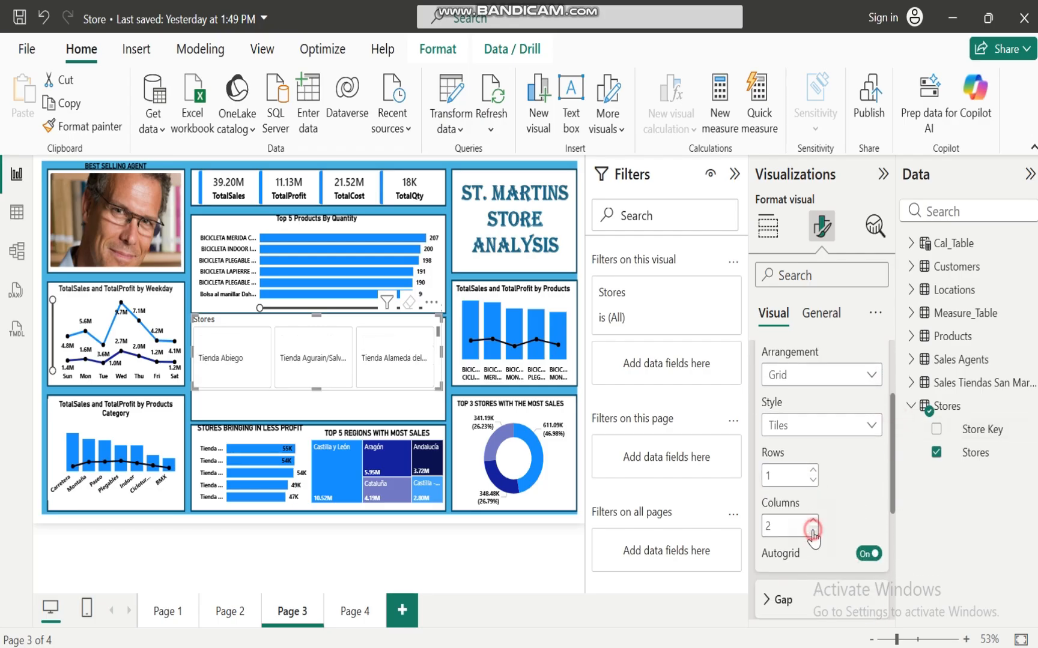
left_click(812, 531)
Step: Reduce the uniform gaps in the Stores slicer's multi-button layout
left_click_drag(892, 483, 894, 528)
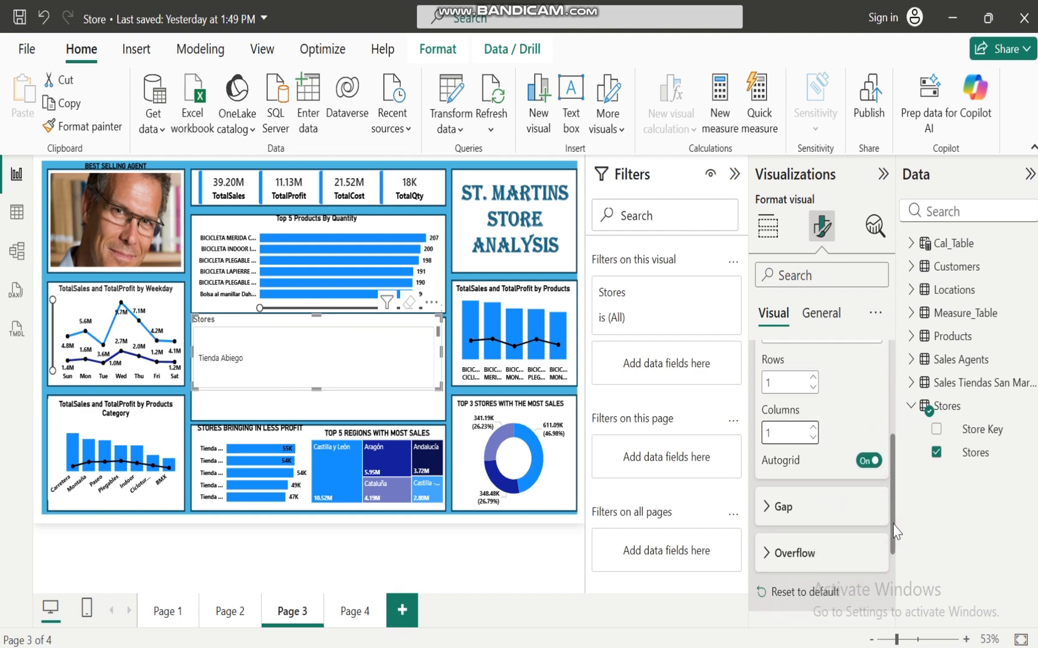
left_click(767, 507)
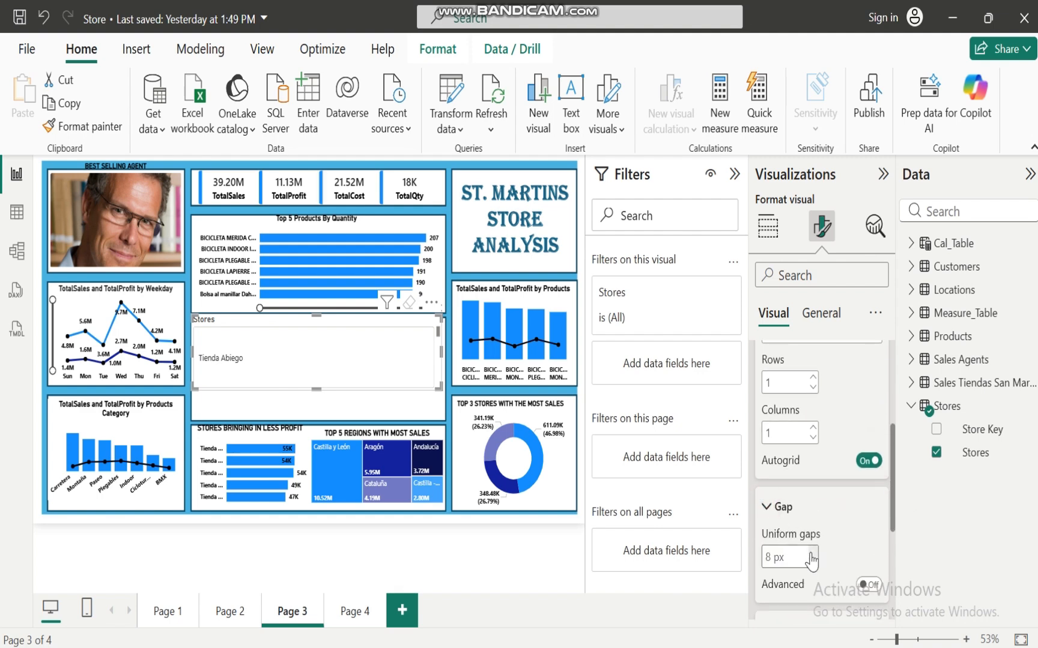
left_click(813, 563)
left_click(813, 563)
left_click(769, 507)
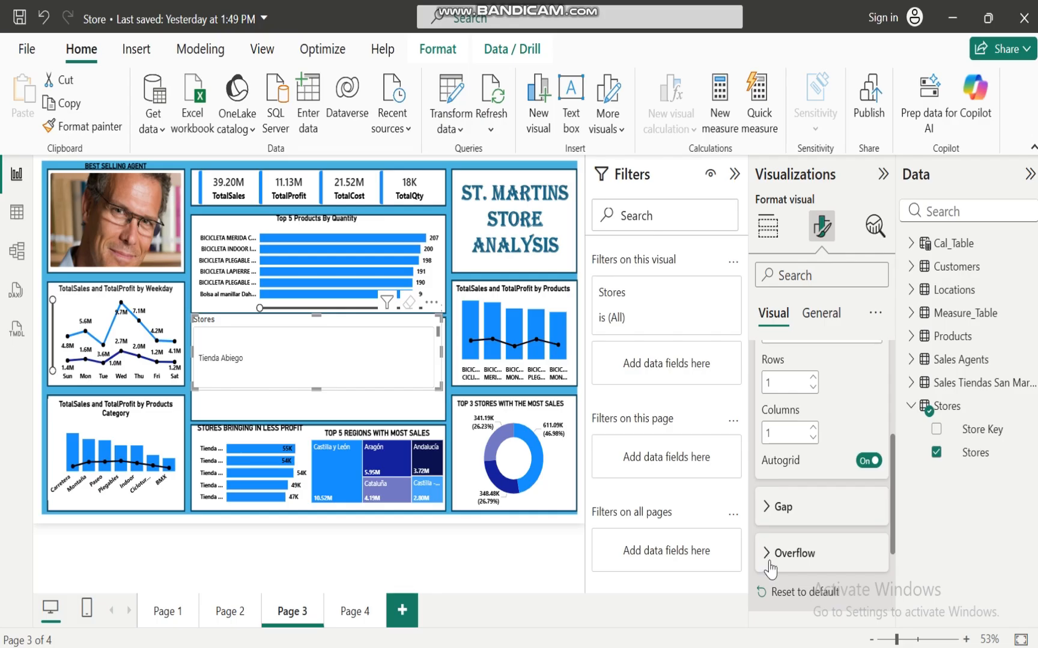
Step: Set the Stores slicer's overflow style to Paginated and its overflow direction to Horizontal
left_click(769, 563)
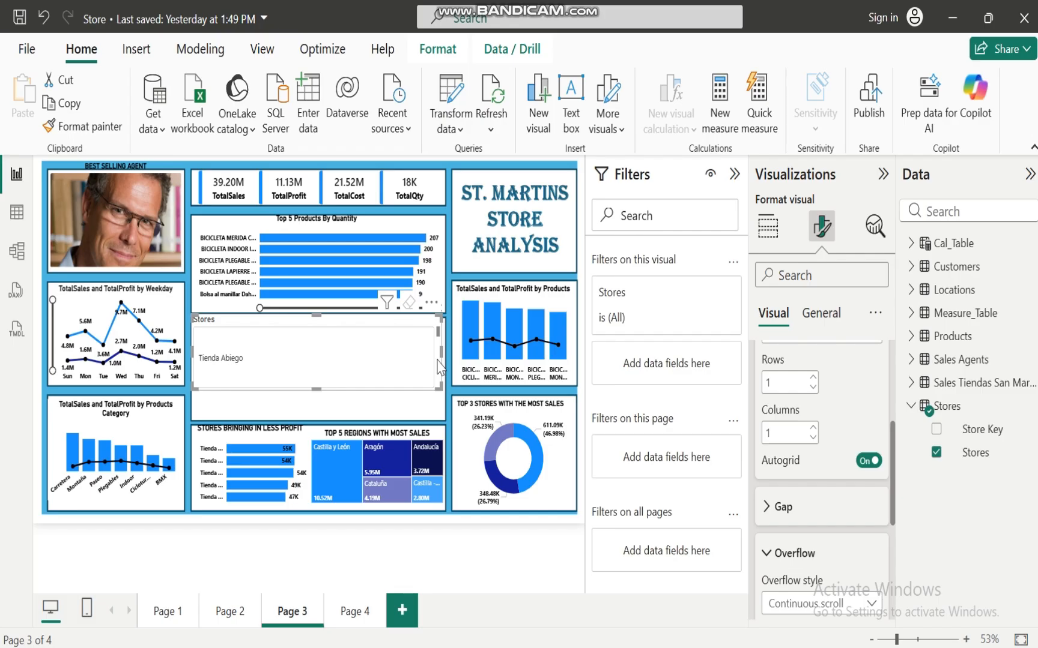
left_click_drag(892, 476, 894, 534)
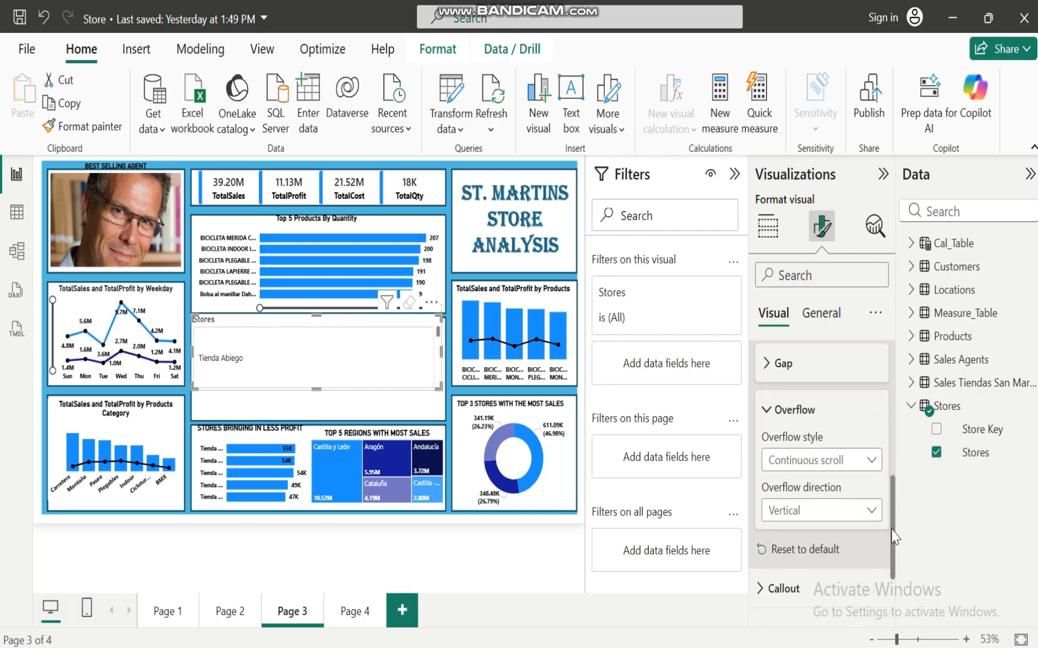
left_click(870, 461)
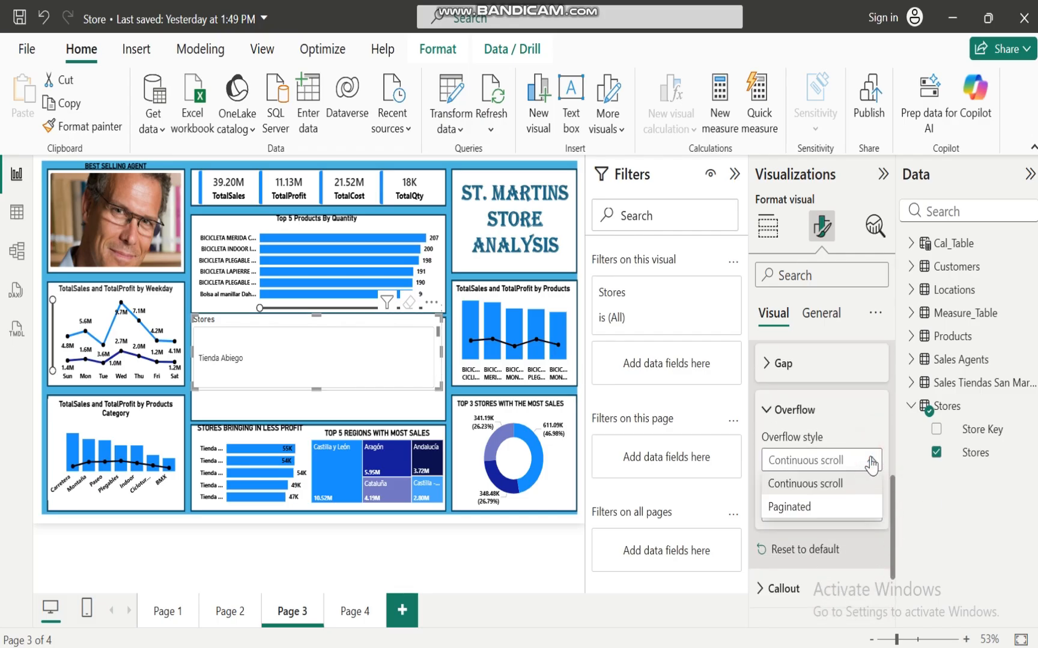
left_click(805, 508)
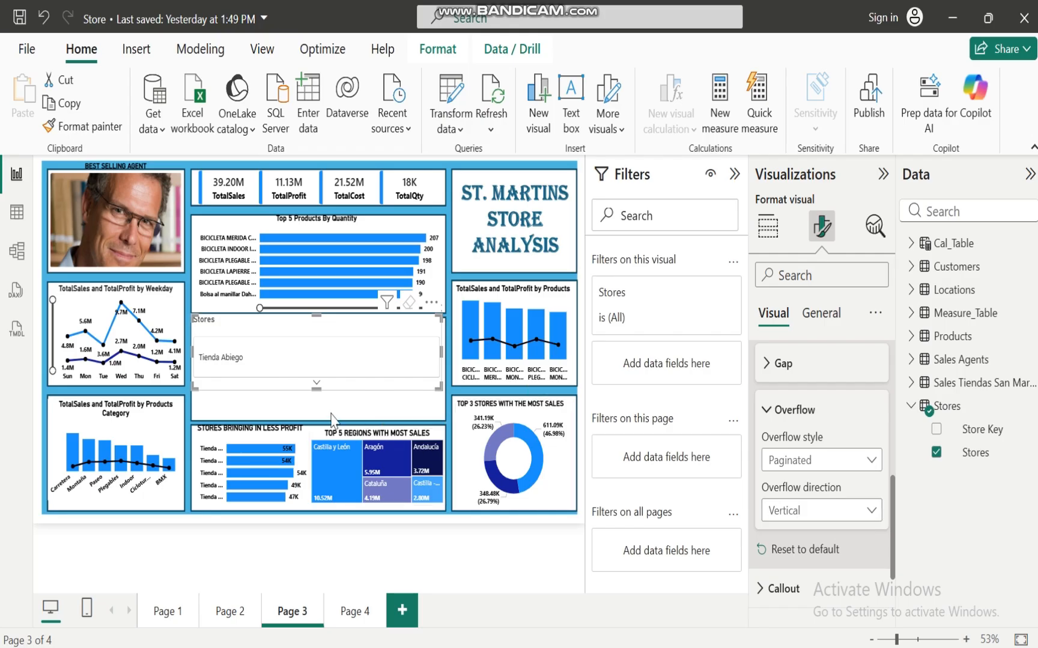
left_click(871, 512)
left_click(818, 532)
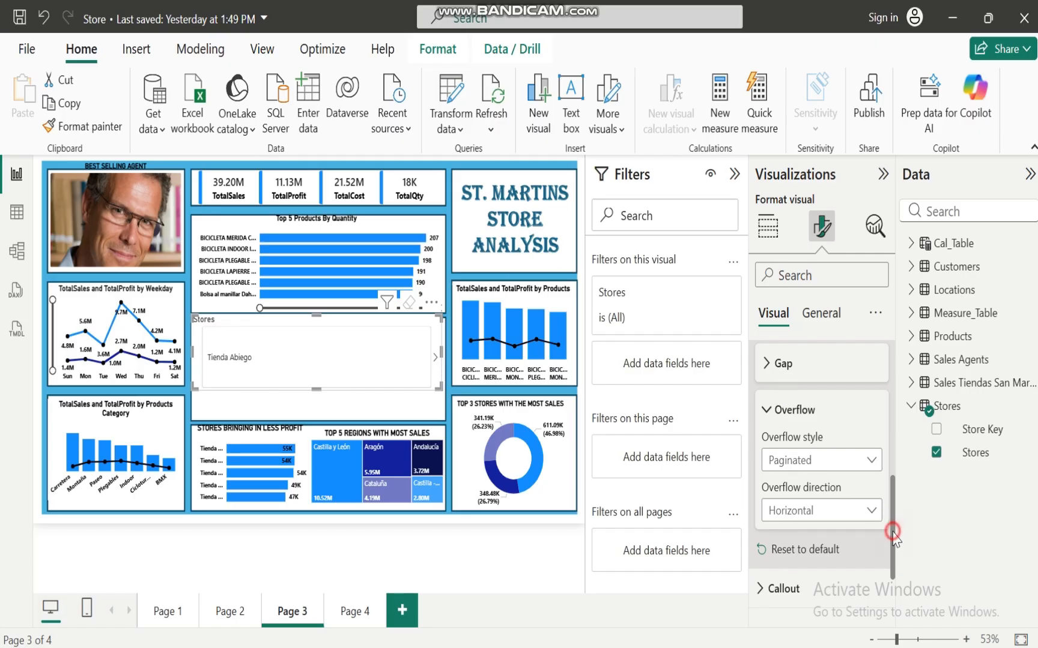
Step: Format the Stores slicer's callout value as bold, size 11, in black
left_click_drag(892, 531, 891, 401)
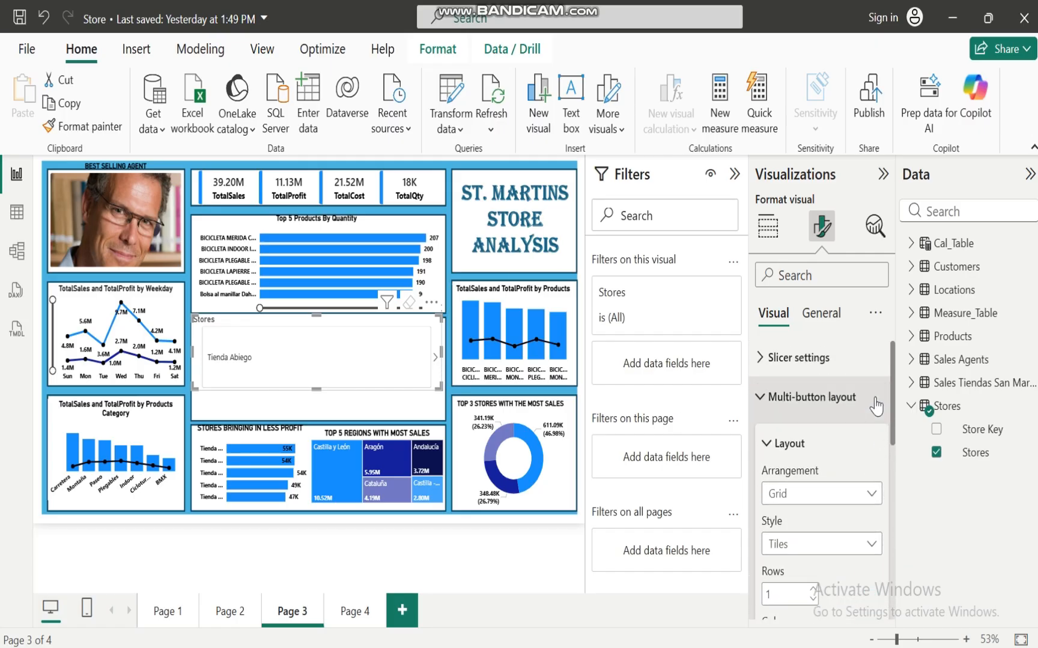
left_click(768, 399)
left_click(772, 440)
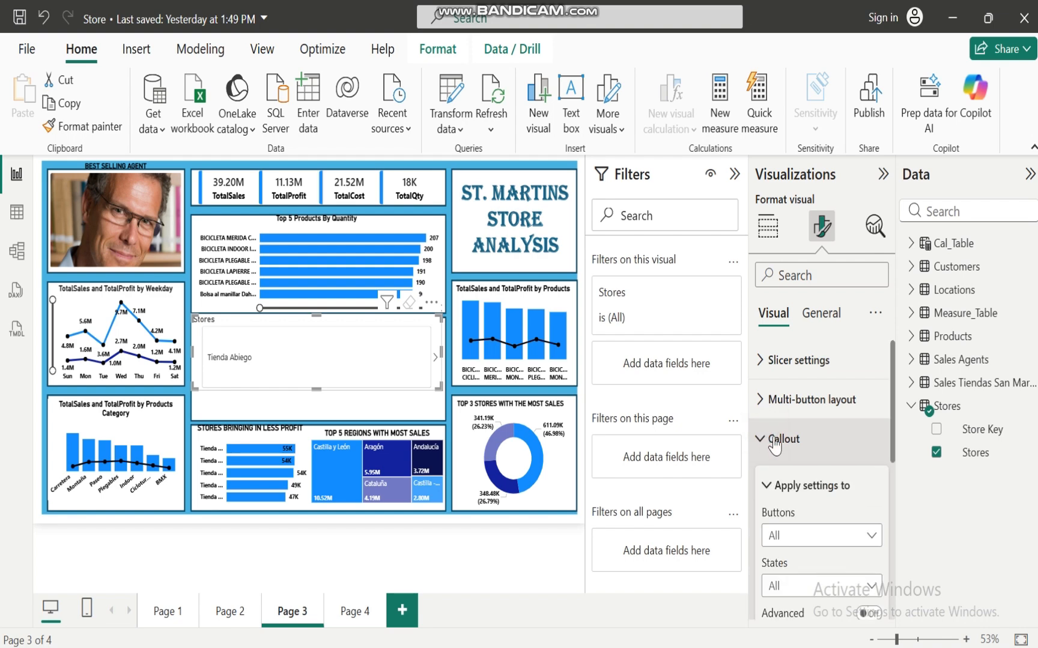
scroll(894, 440, "down", 5)
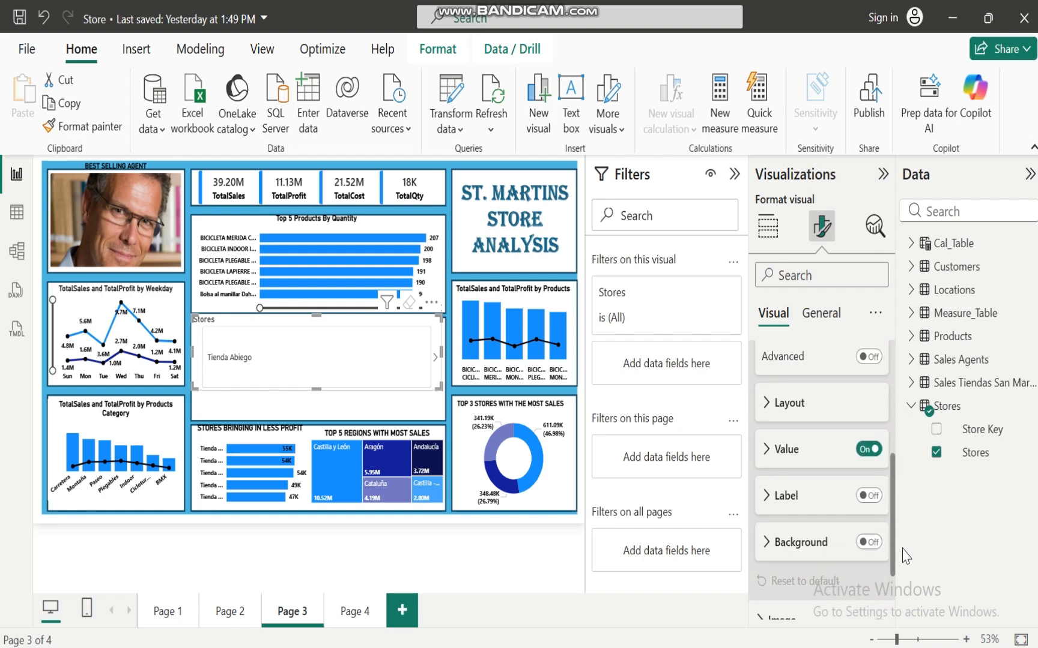
left_click(770, 428)
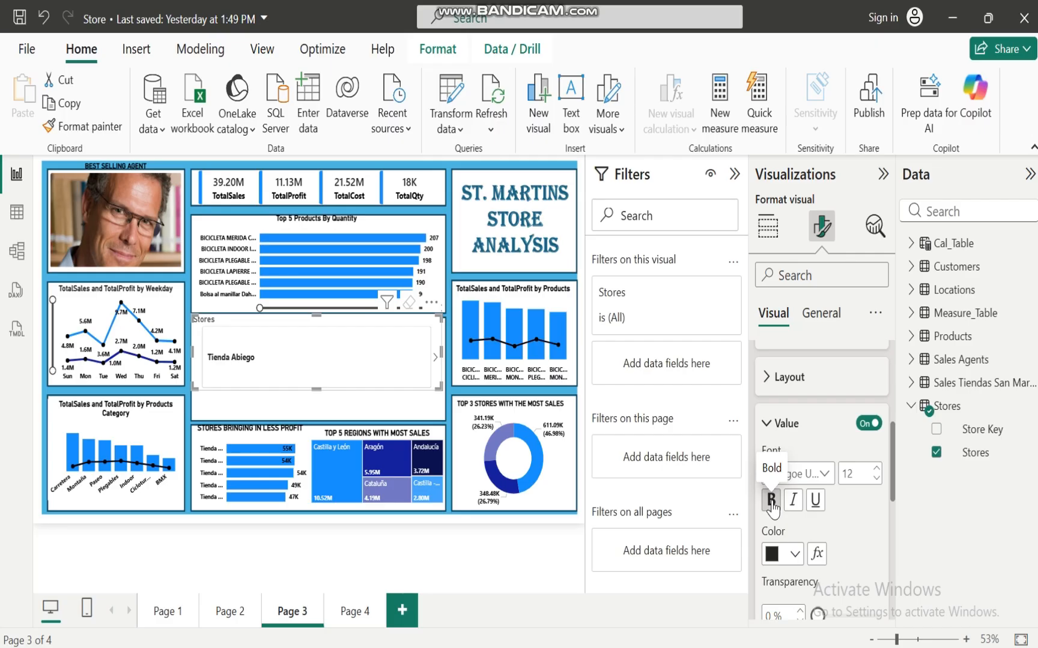
left_click(772, 500)
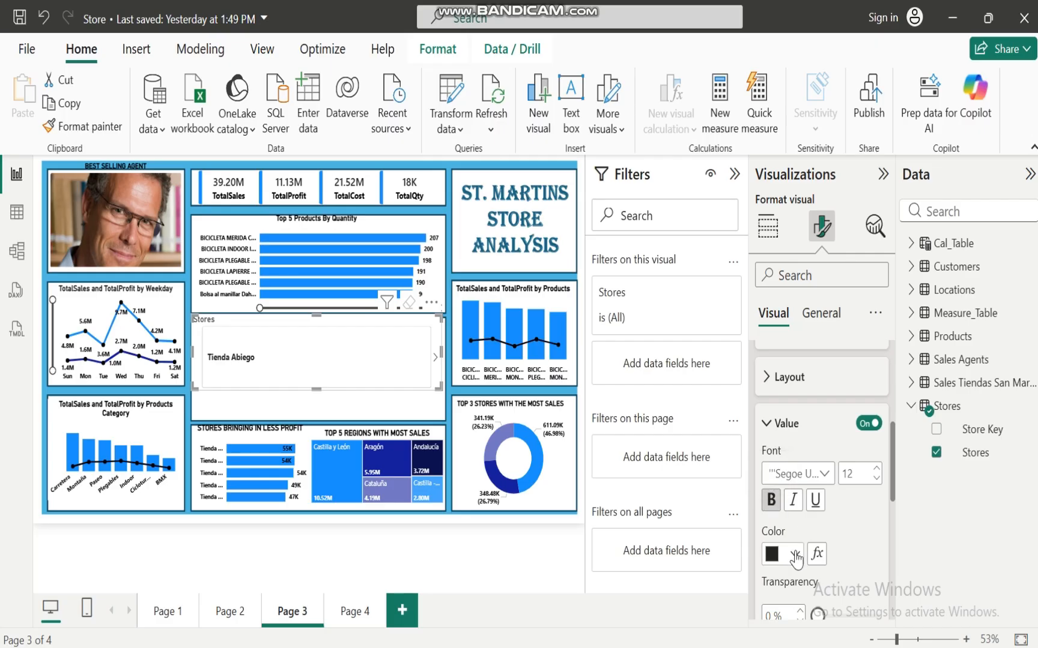
left_click(877, 479)
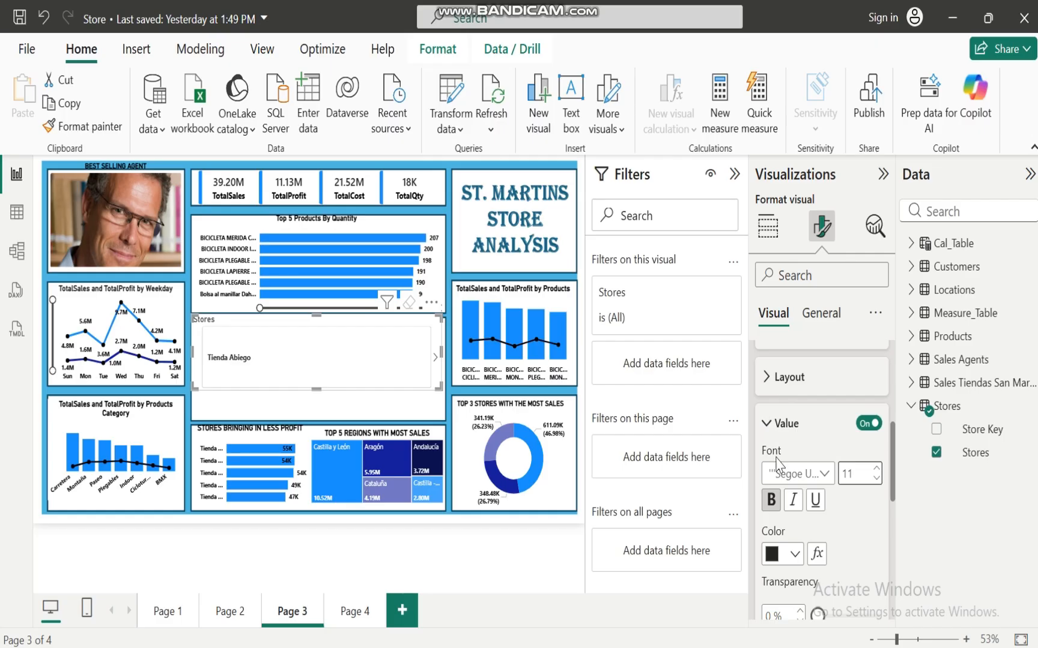
left_click(794, 554)
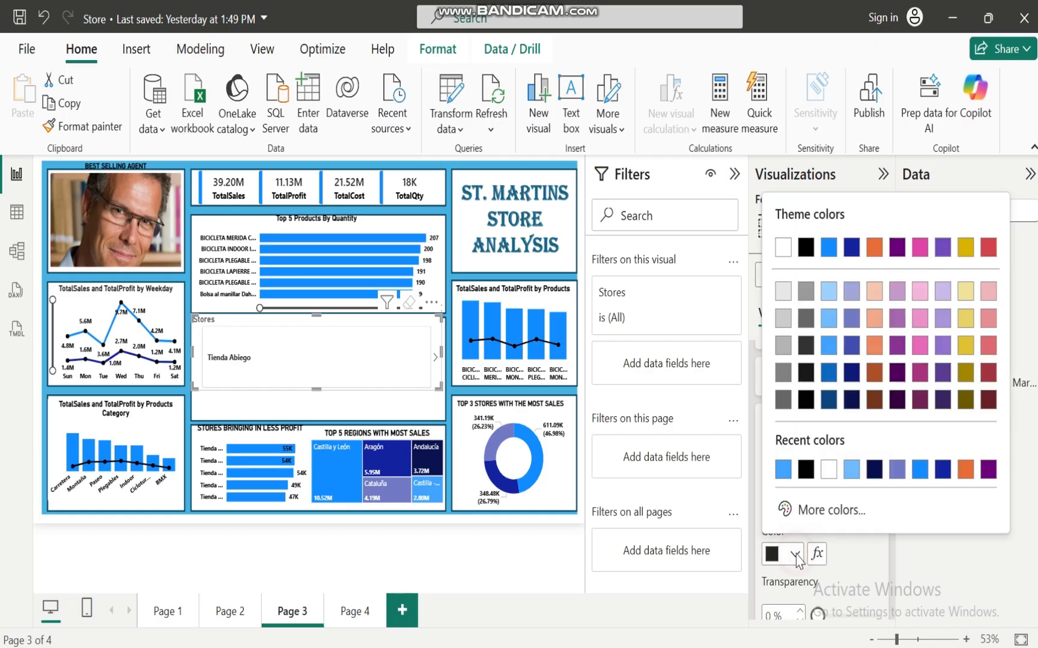
left_click(805, 475)
left_click(765, 423)
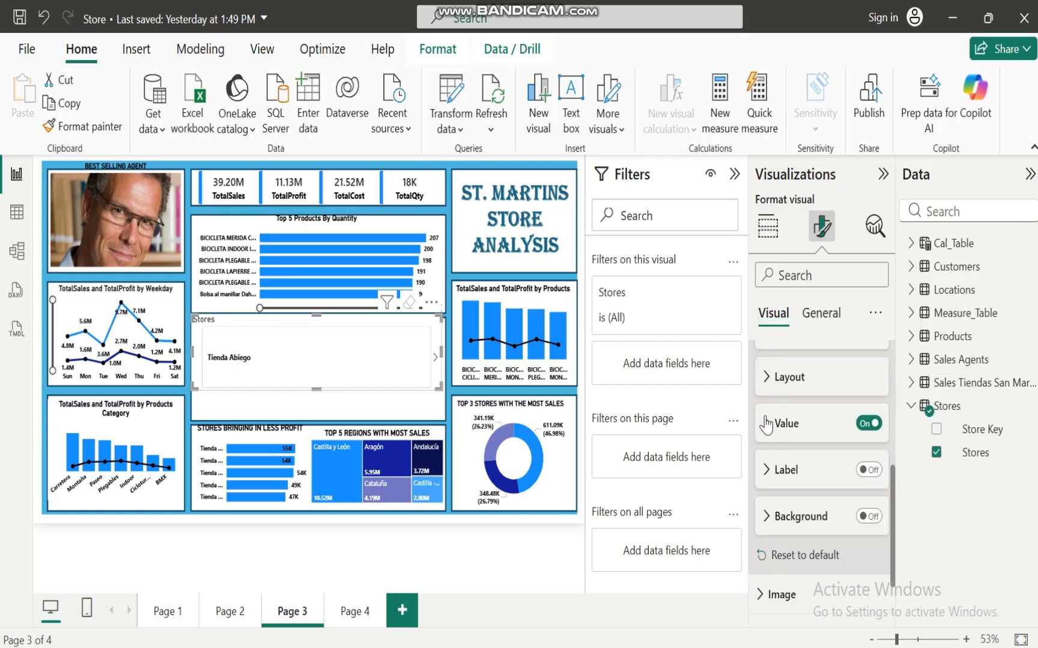
Step: Format the Stores slicer's title as bold, size 13, black and horizontally centered
left_click_drag(893, 490, 889, 548)
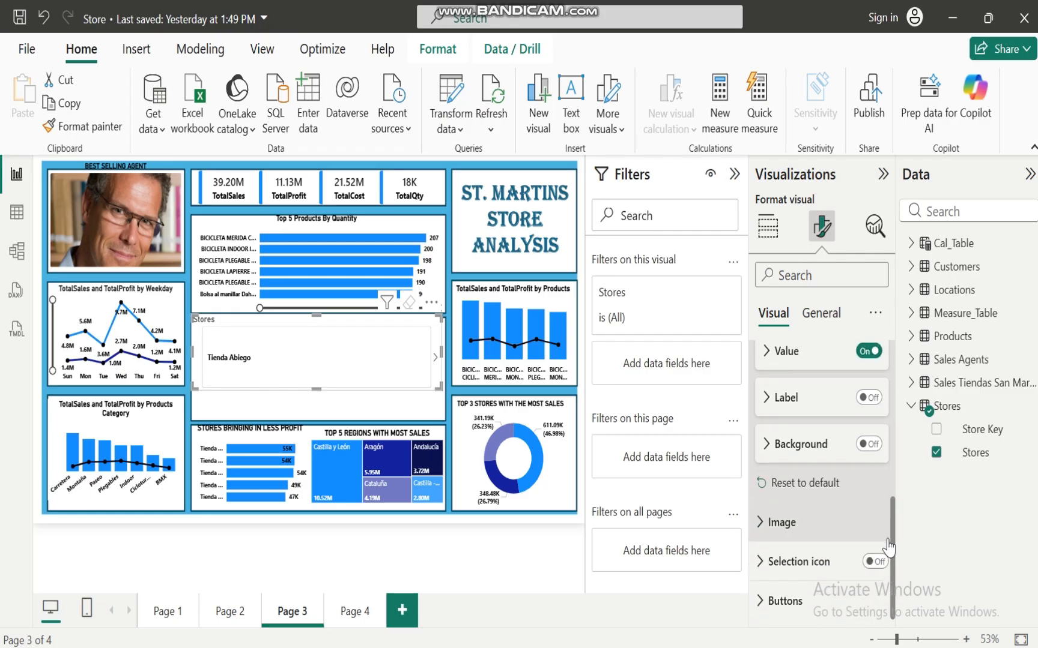
left_click(824, 317)
left_click(766, 405)
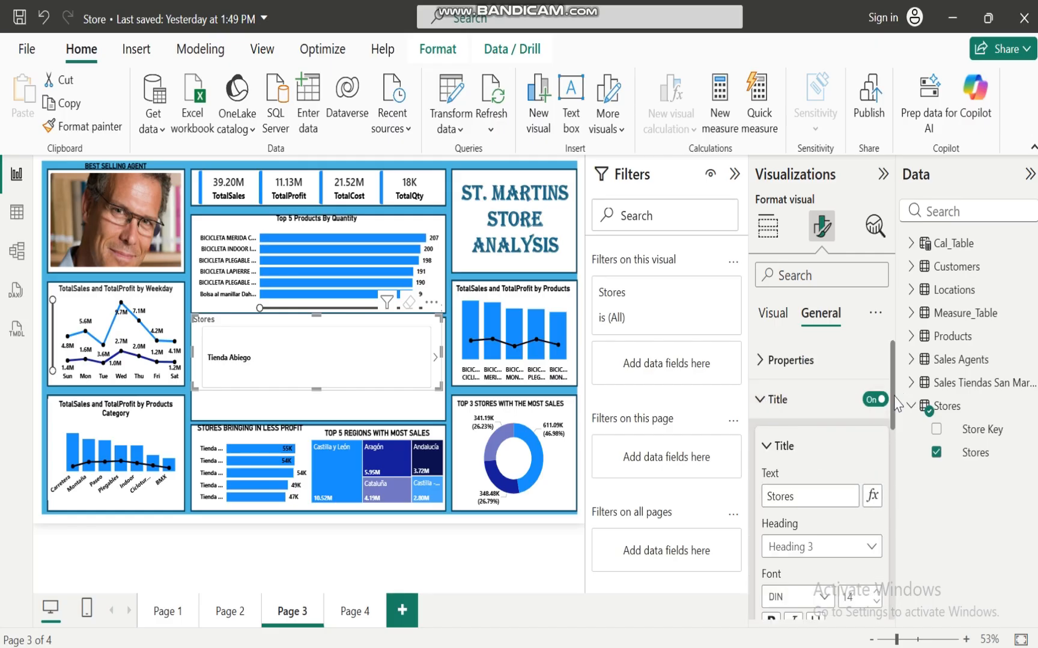
scroll(888, 444, "down", 3)
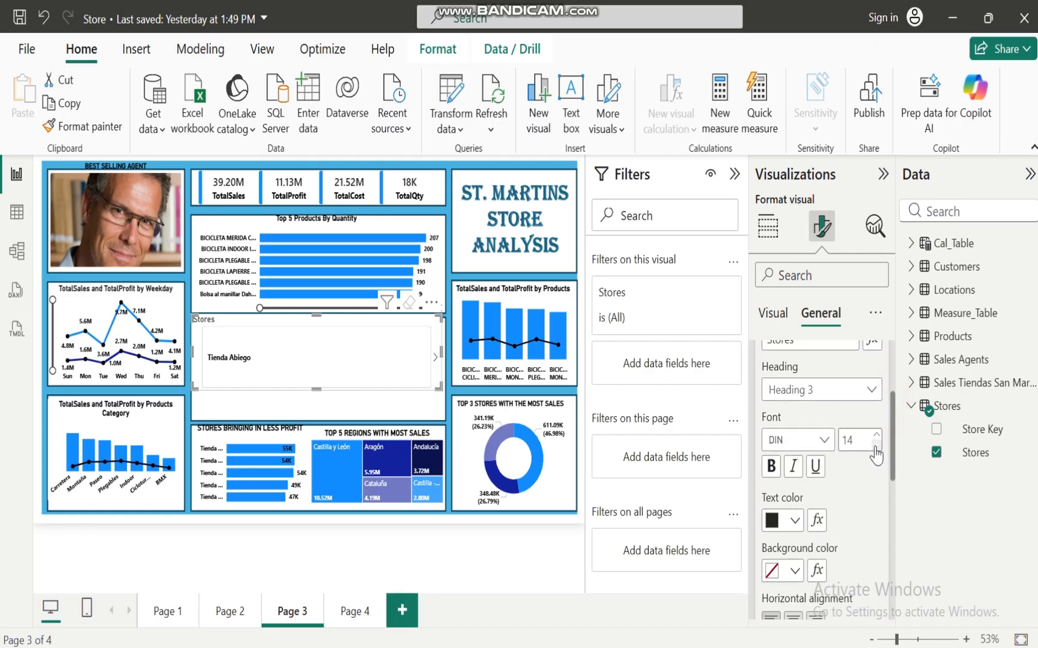
left_click(874, 448)
left_click(771, 466)
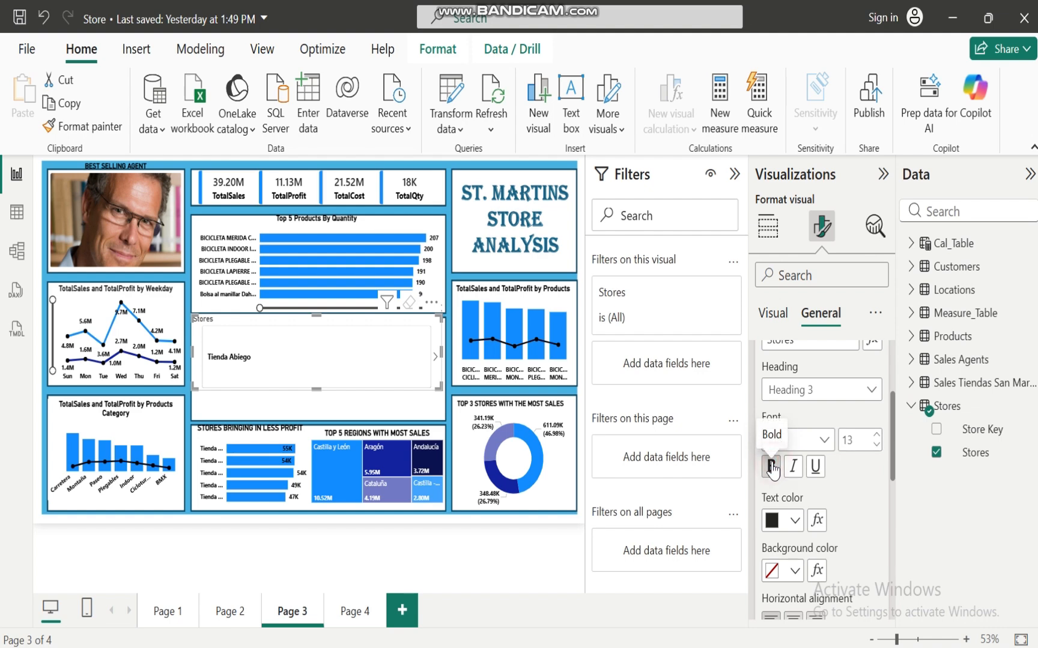
left_click(794, 522)
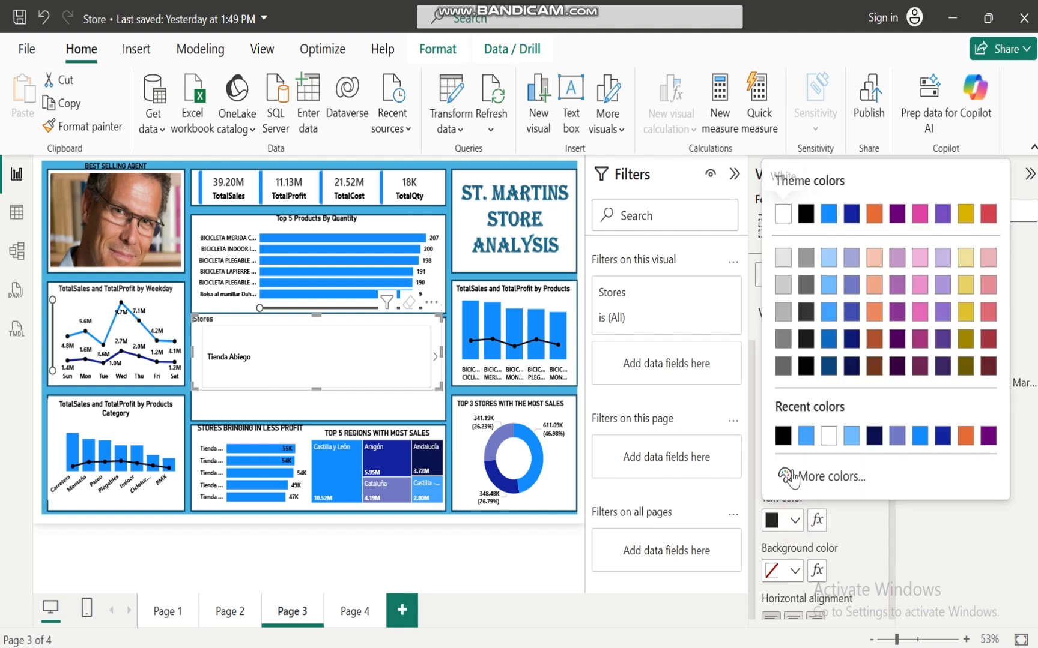
left_click(783, 441)
left_click(793, 617)
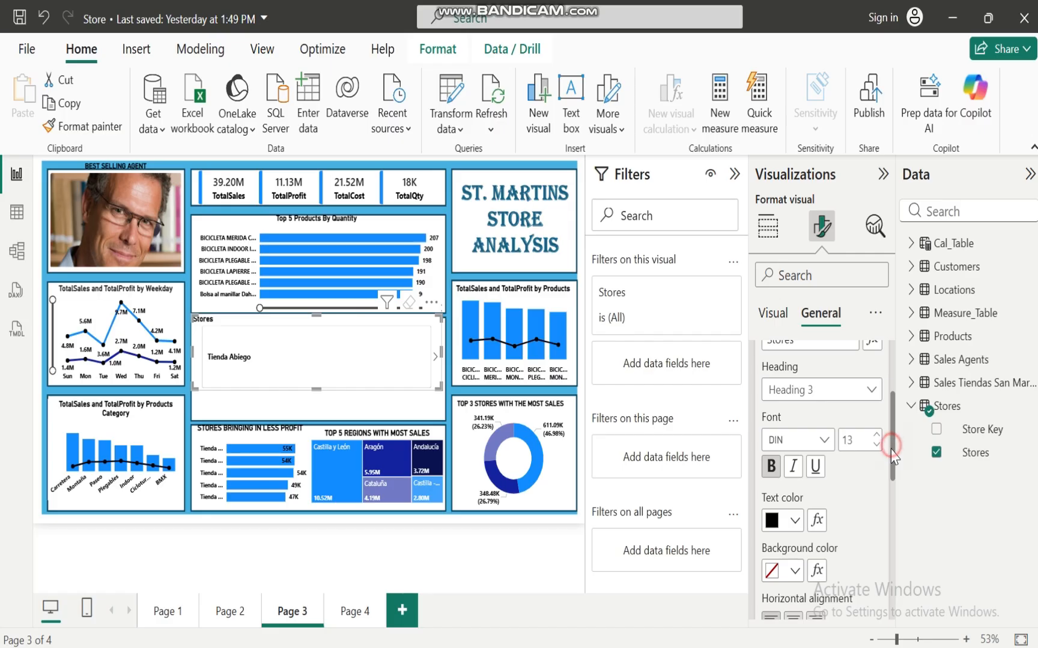
left_click_drag(893, 454, 855, 489)
left_click(793, 516)
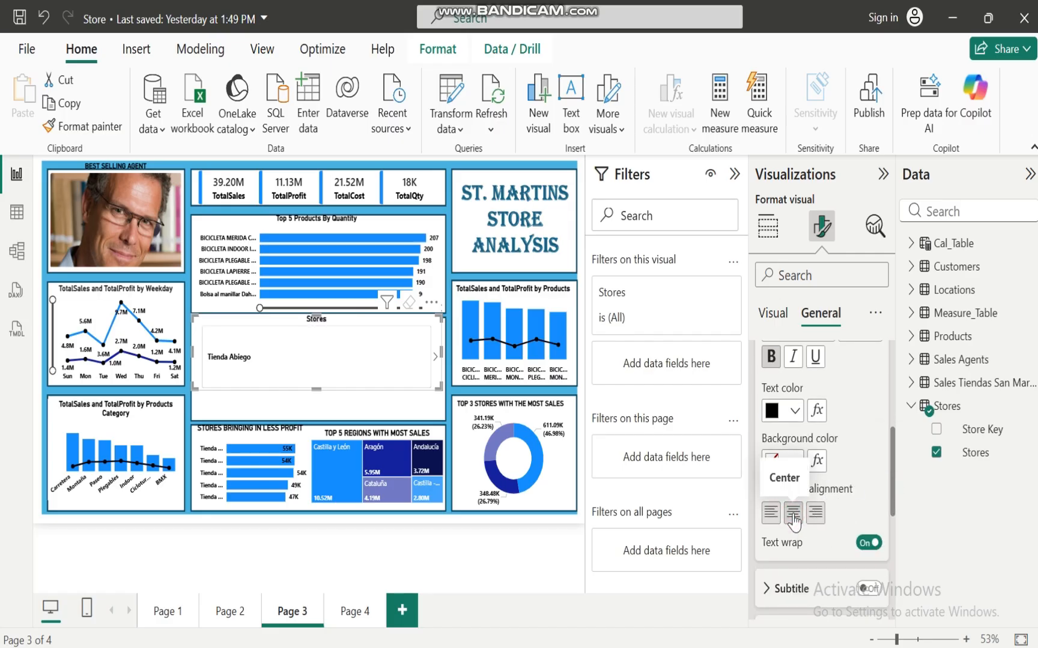
scroll(865, 421, "up", 5)
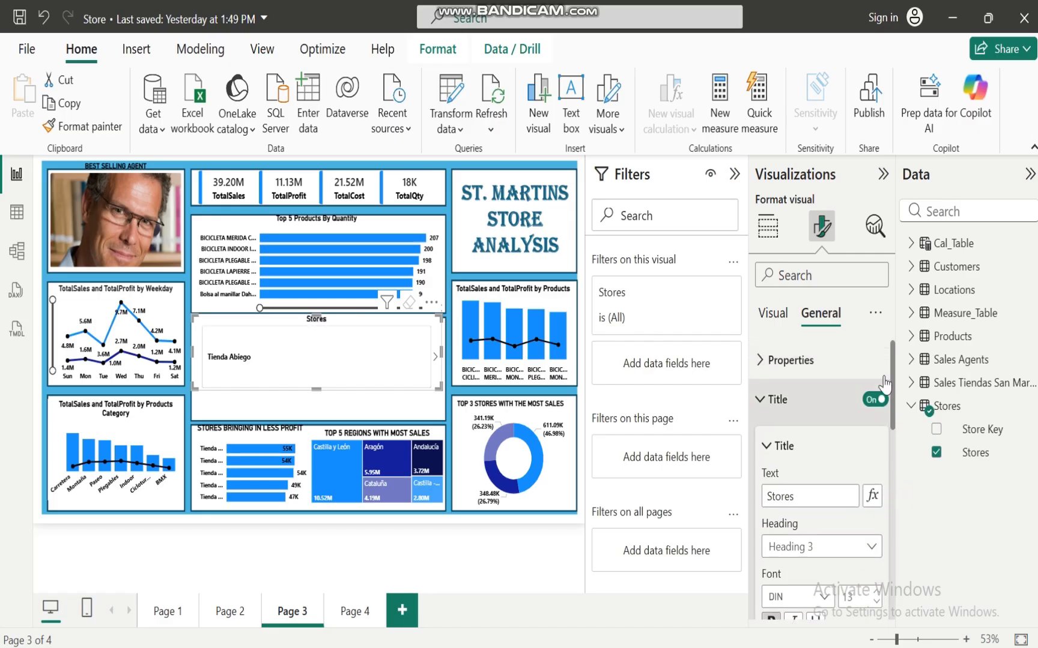
left_click(761, 400)
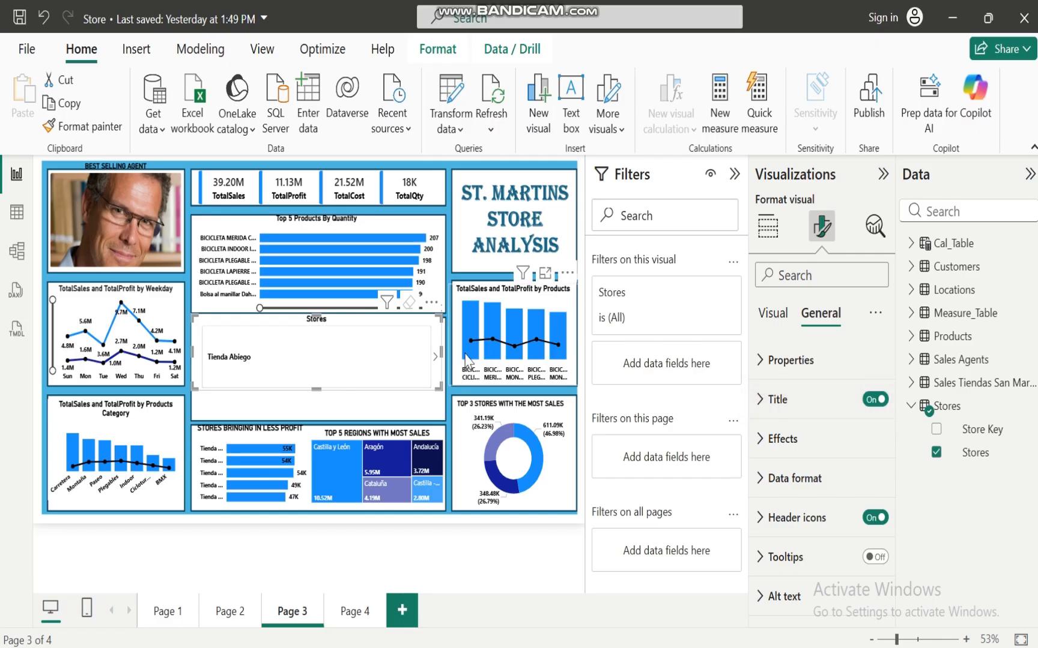
Step: Shrink the Stores slicer into the upper-left corner of Page 3's middle panel and turn off its background
left_click_drag(440, 352, 232, 351)
left_click(763, 440)
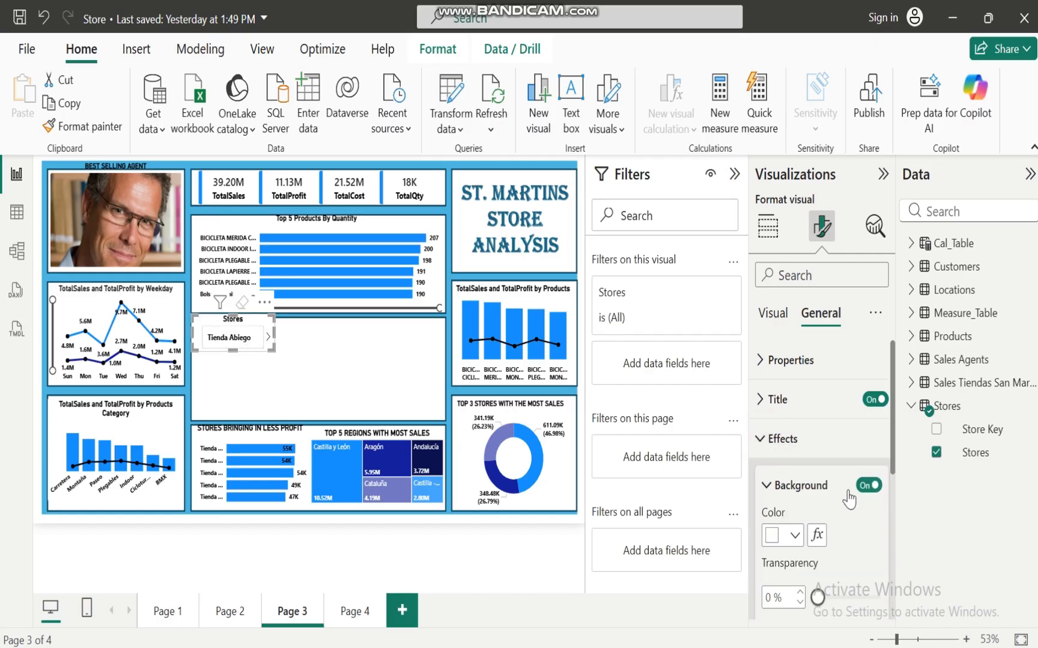
left_click(867, 487)
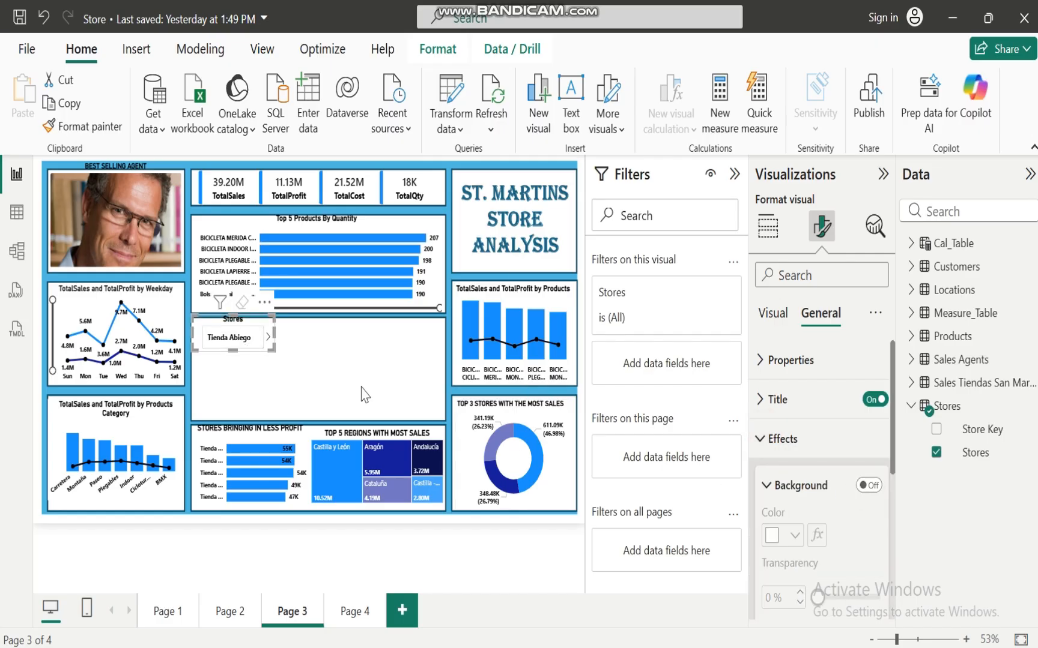
left_click_drag(254, 327, 276, 347)
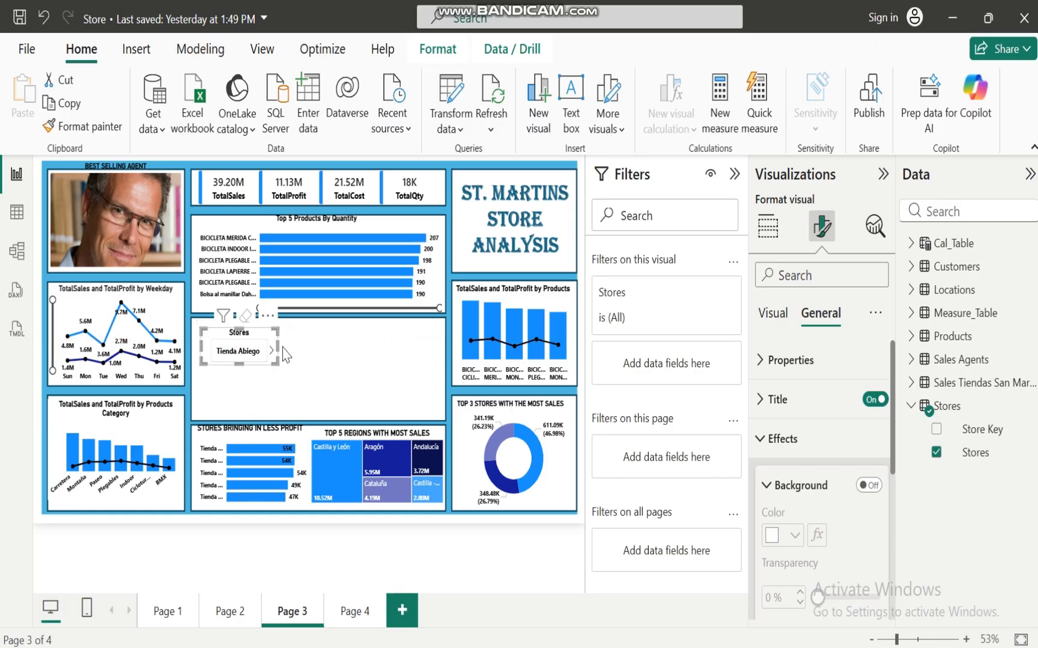
Step: Add a button slicer for the Sales Agent Photo field of the Sales Agents table to Page 3
left_click(303, 363)
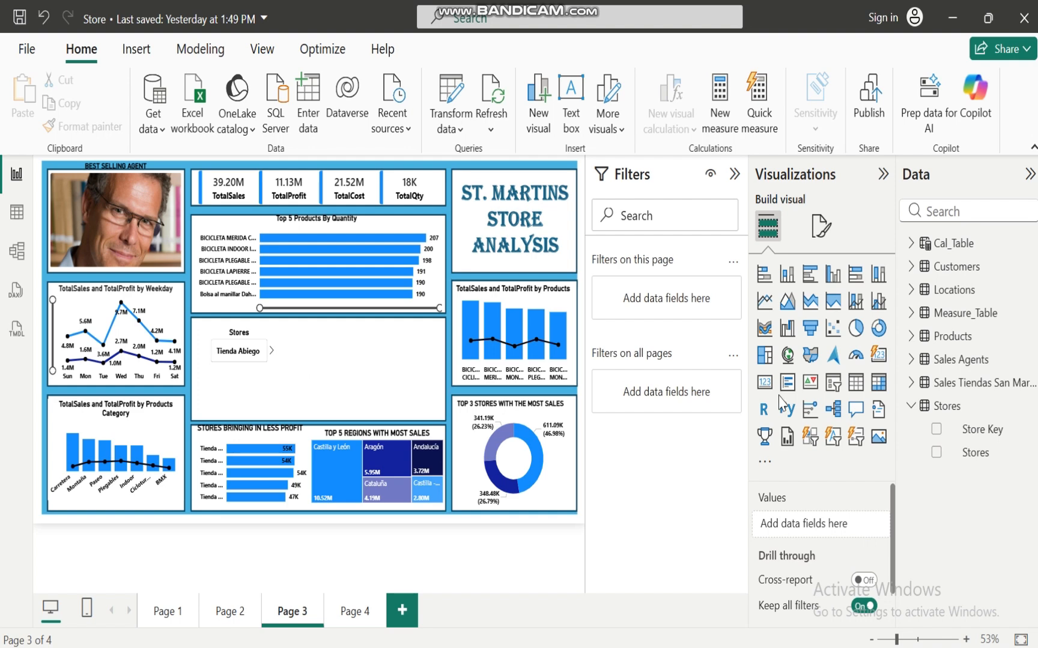
left_click(912, 406)
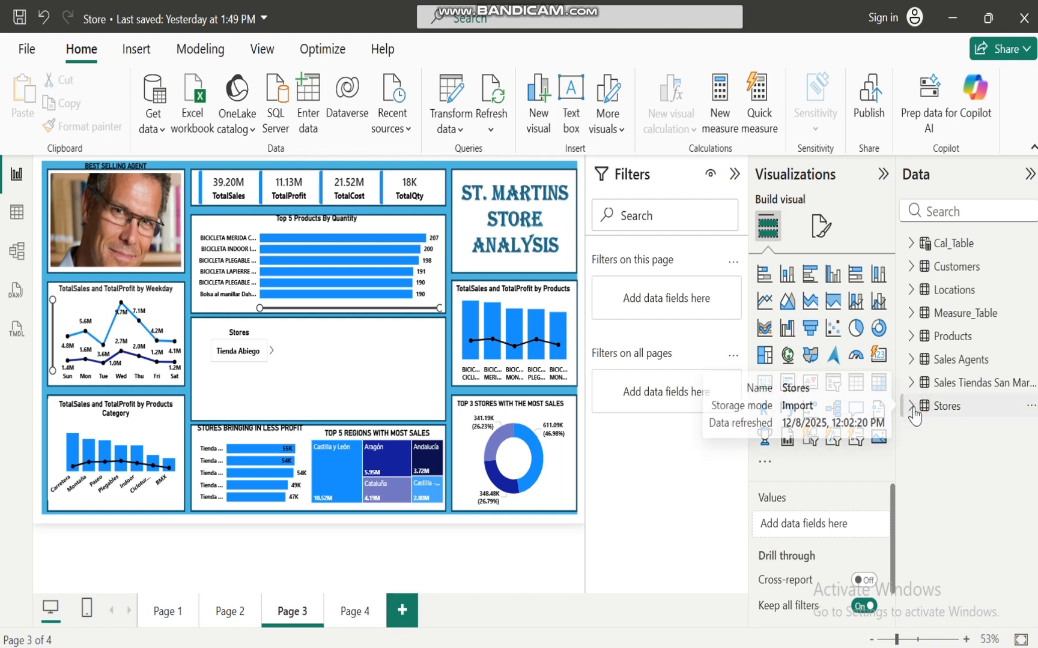
left_click(910, 359)
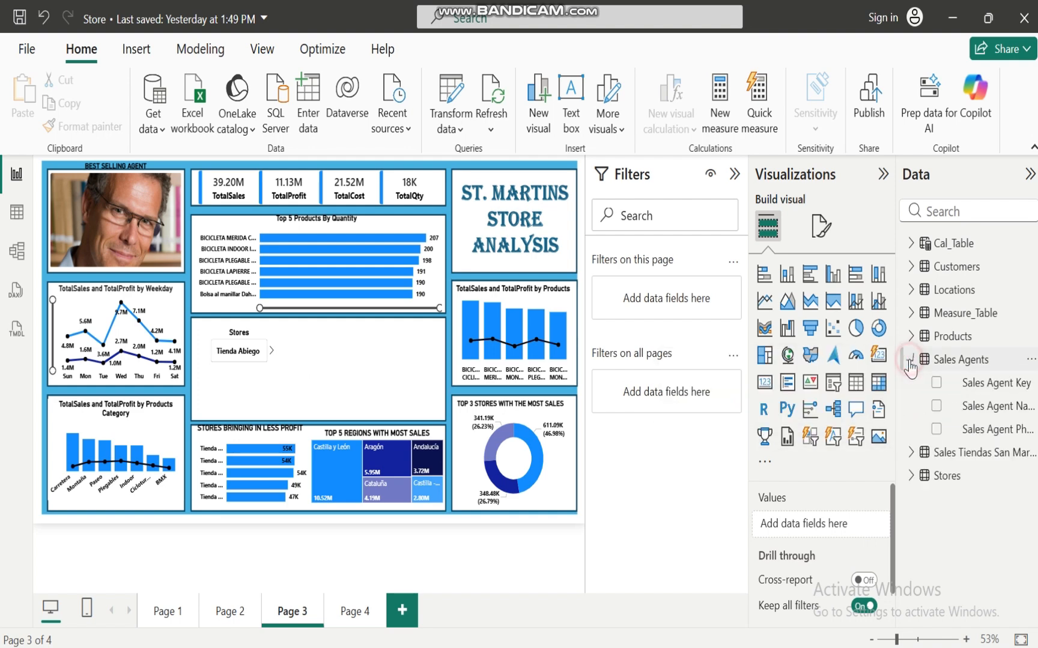
left_click(935, 429)
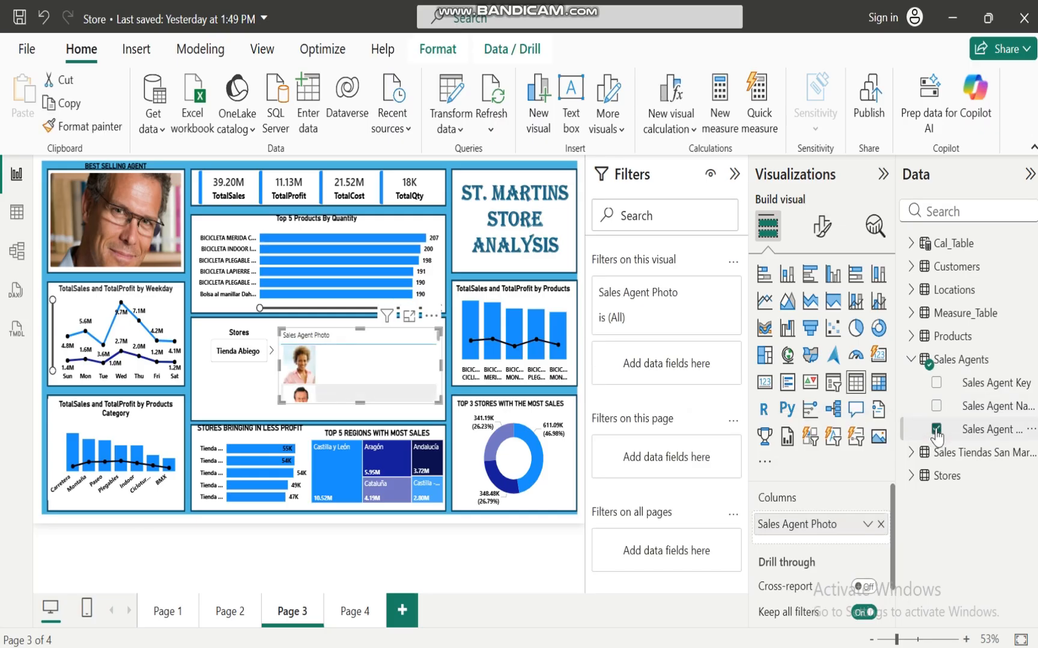
left_click(810, 437)
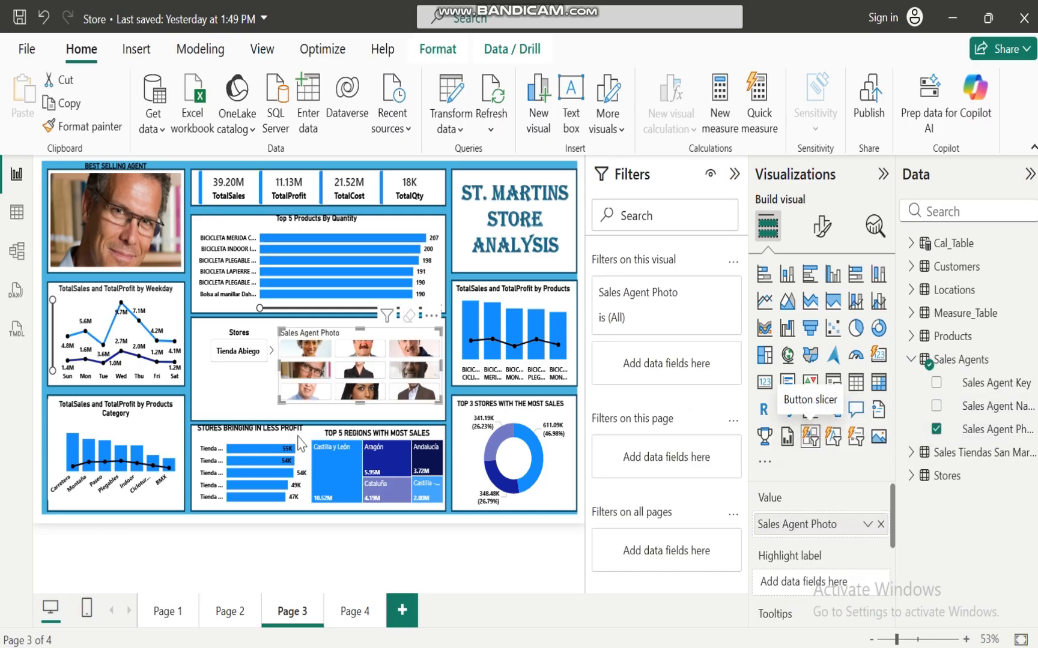
Step: Copy the Stores slicer's formatting to the Sales Agent Photo slicer and shrink it to the same compact size beside Stores
left_click(216, 333)
left_click(88, 129)
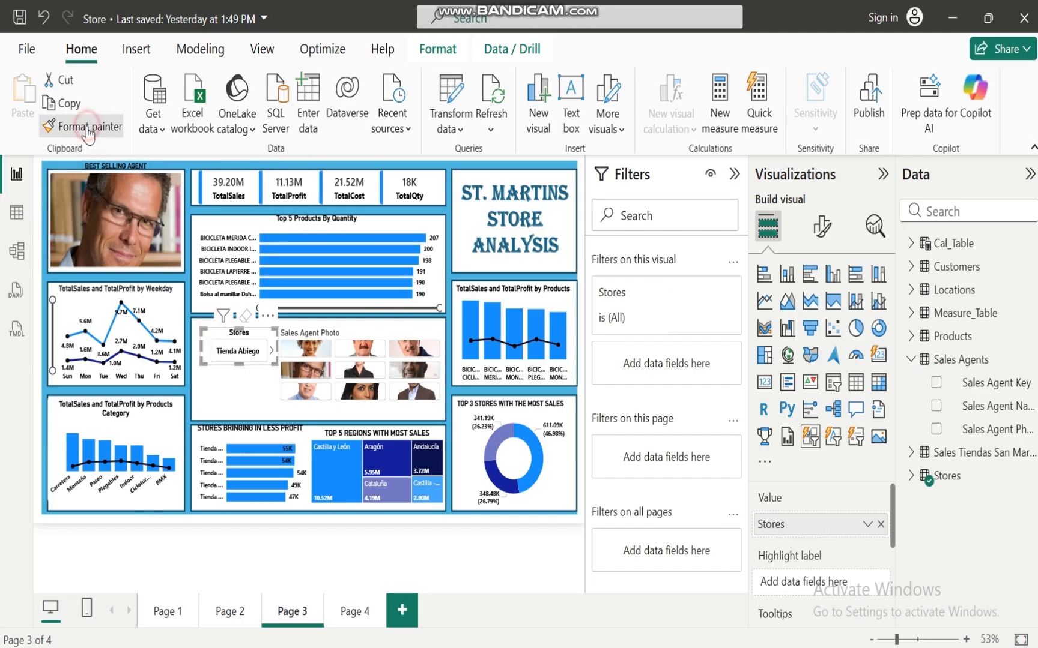
left_click(382, 340)
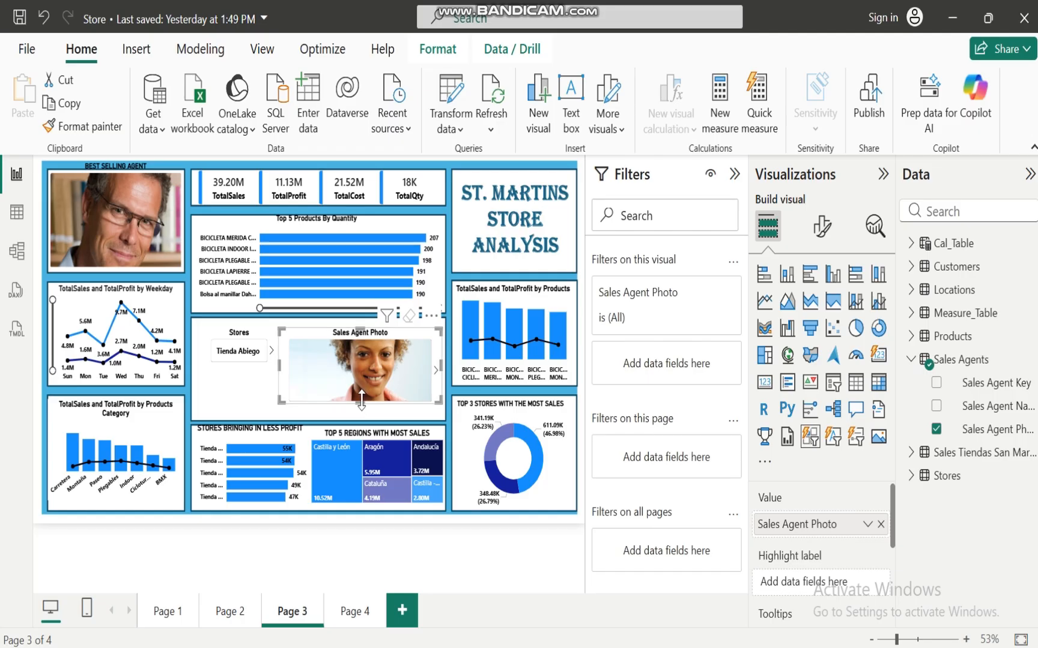
left_click_drag(362, 399, 361, 364)
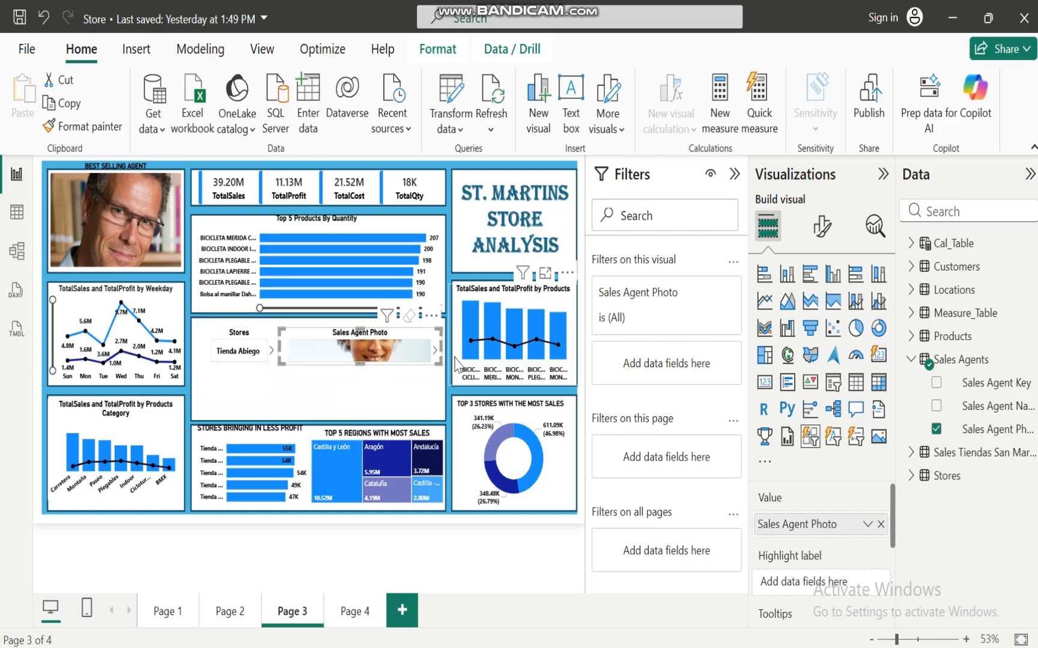
left_click_drag(439, 344, 351, 346)
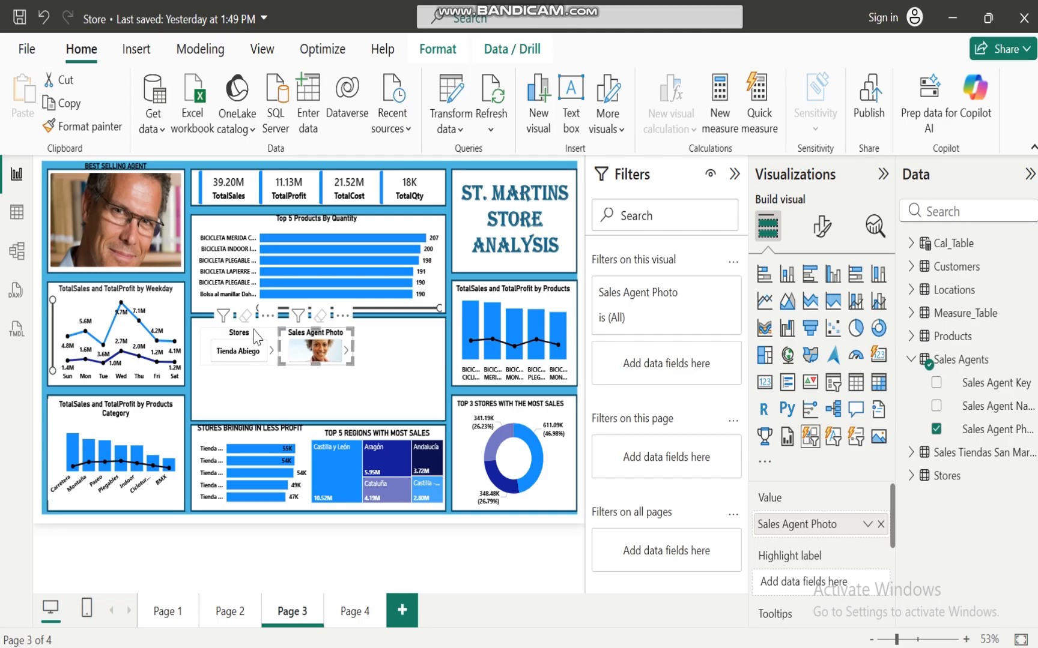
left_click(210, 336)
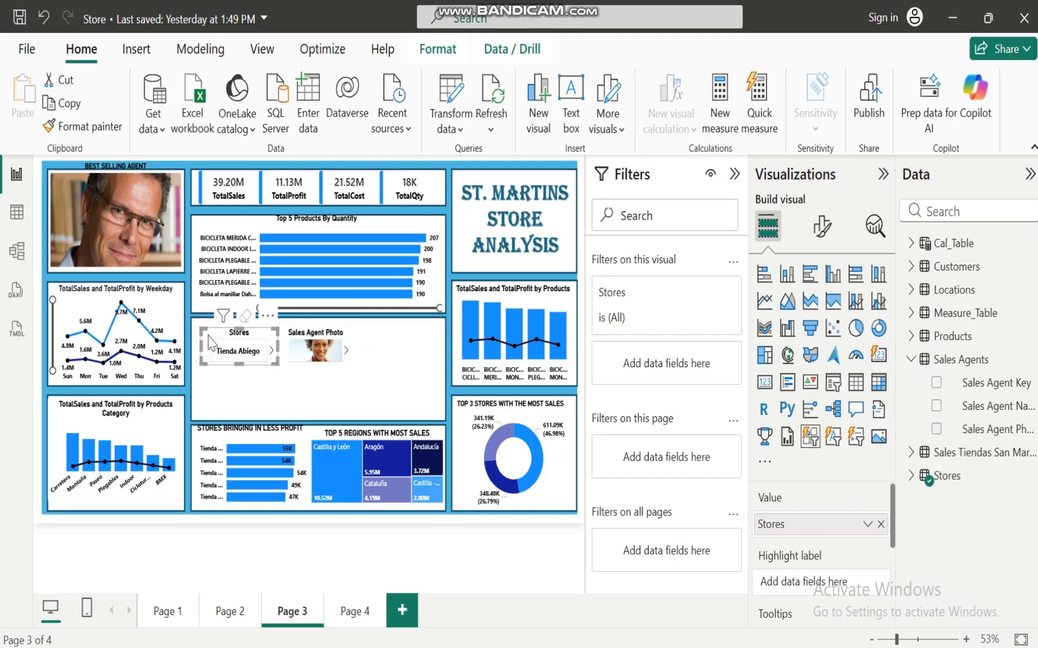
left_click(318, 334)
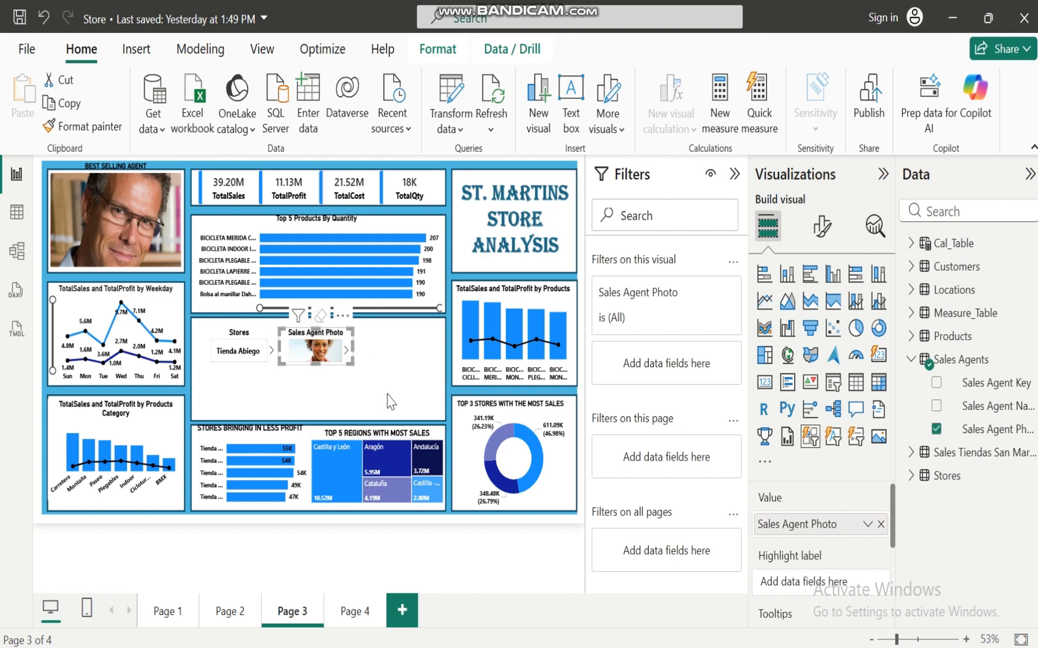
Step: Add a separate button slicer for the Products field of the Products table
left_click(393, 405)
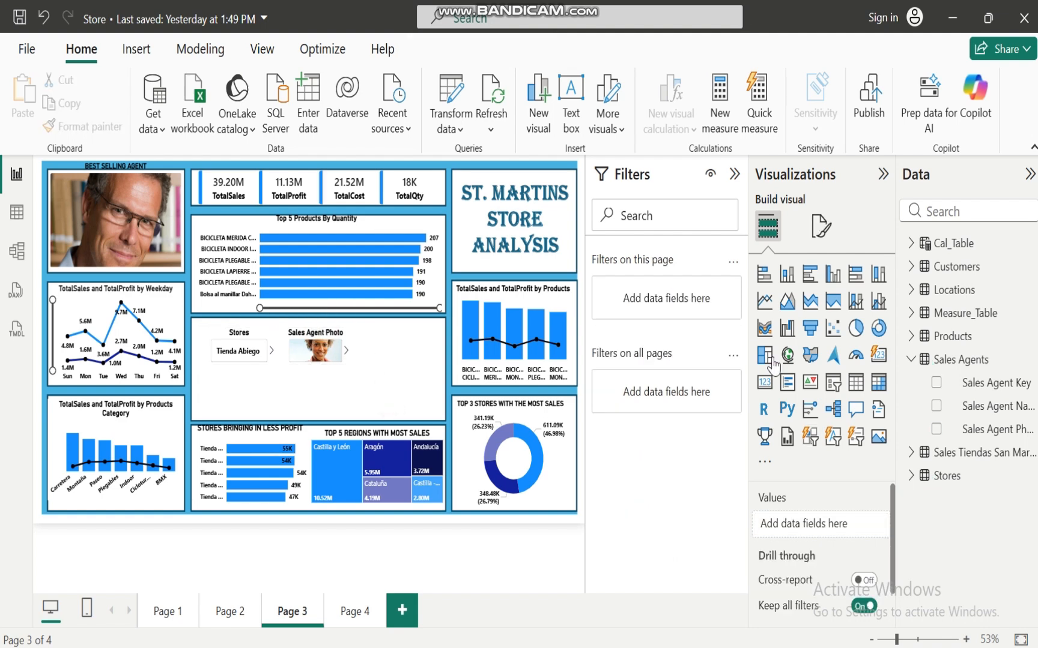
left_click(912, 360)
left_click(911, 336)
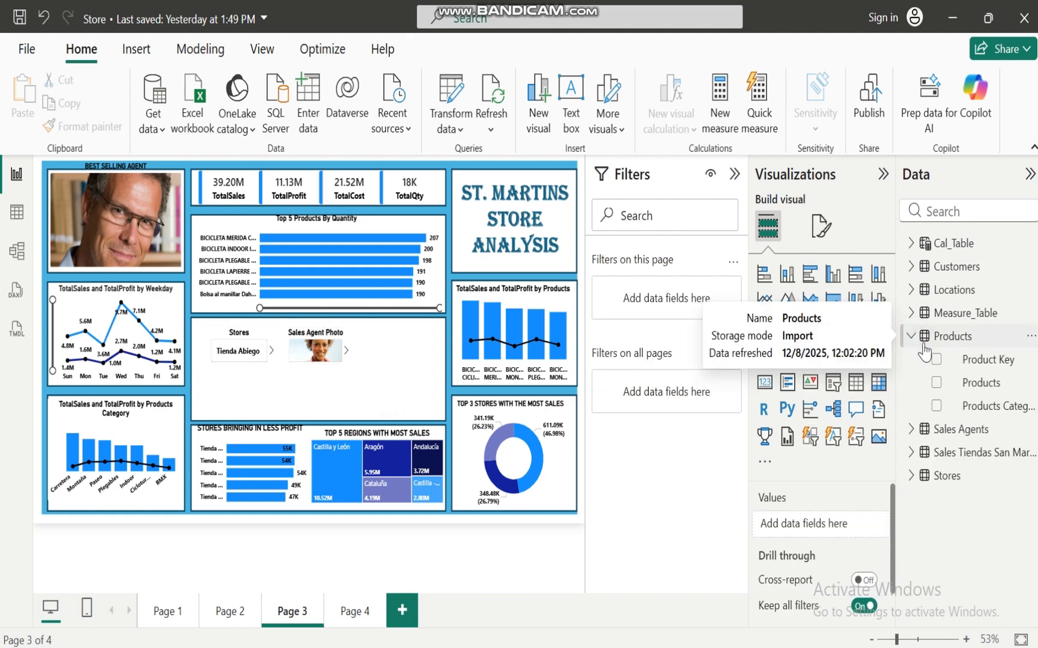
left_click(935, 385)
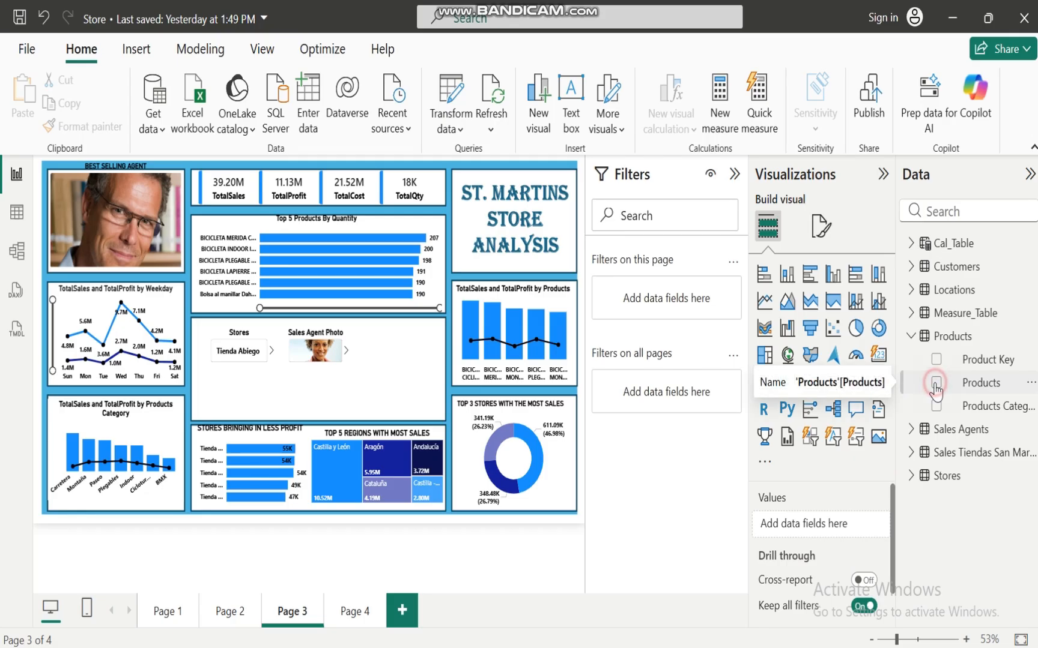
left_click(809, 435)
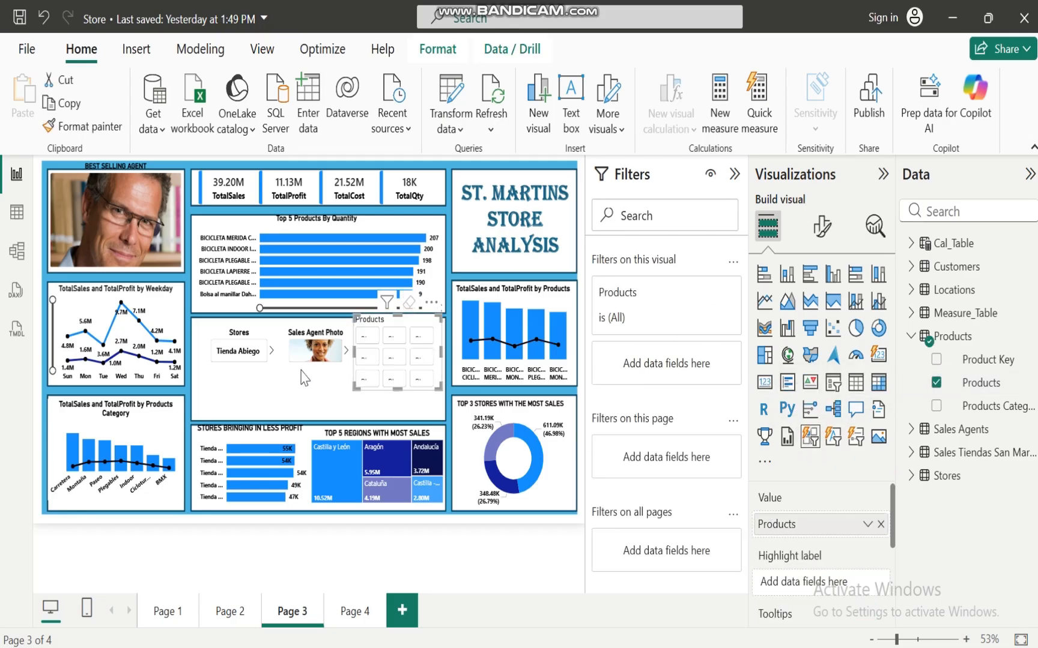
Step: Copy the Stores slicer's formatting to the Products slicer and fit it at matching size directly below Stores
left_click(251, 329)
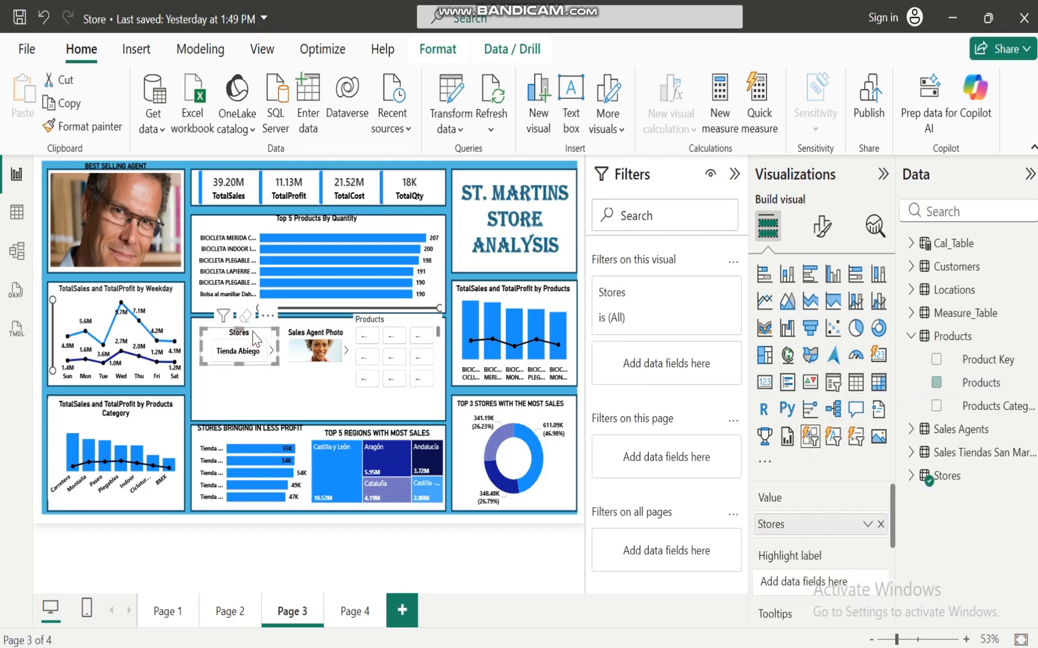
left_click(100, 131)
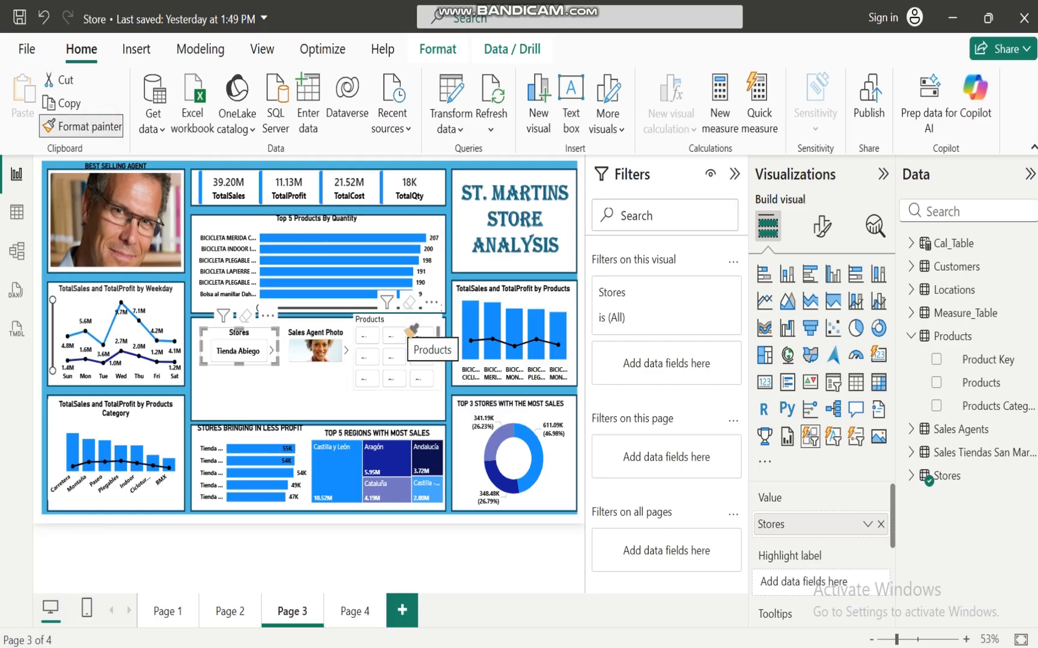
left_click(409, 312)
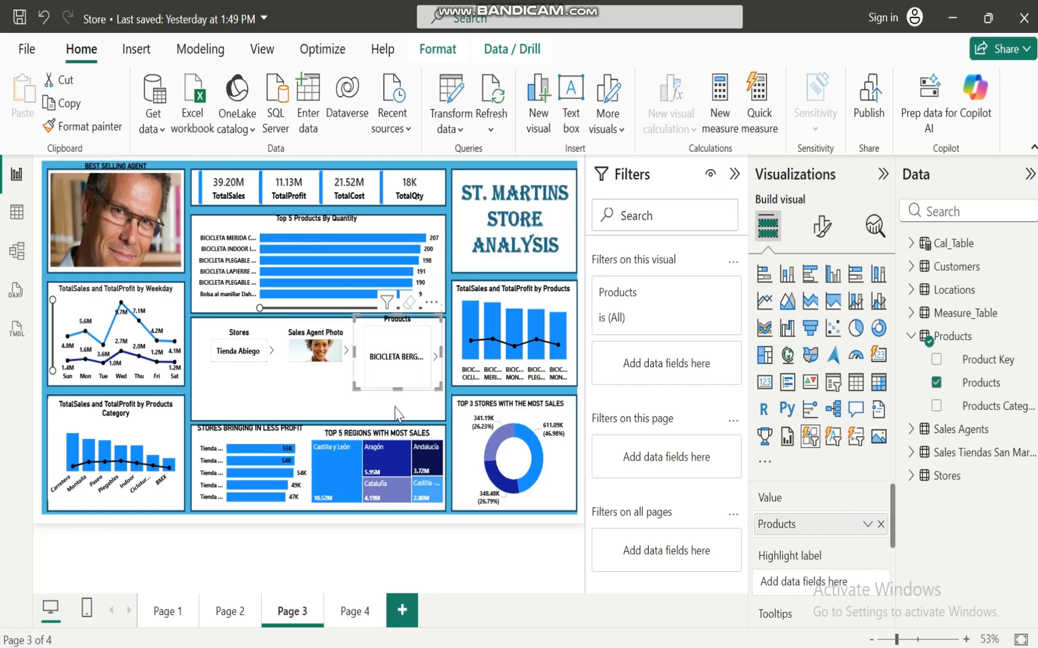
left_click_drag(399, 389, 246, 406)
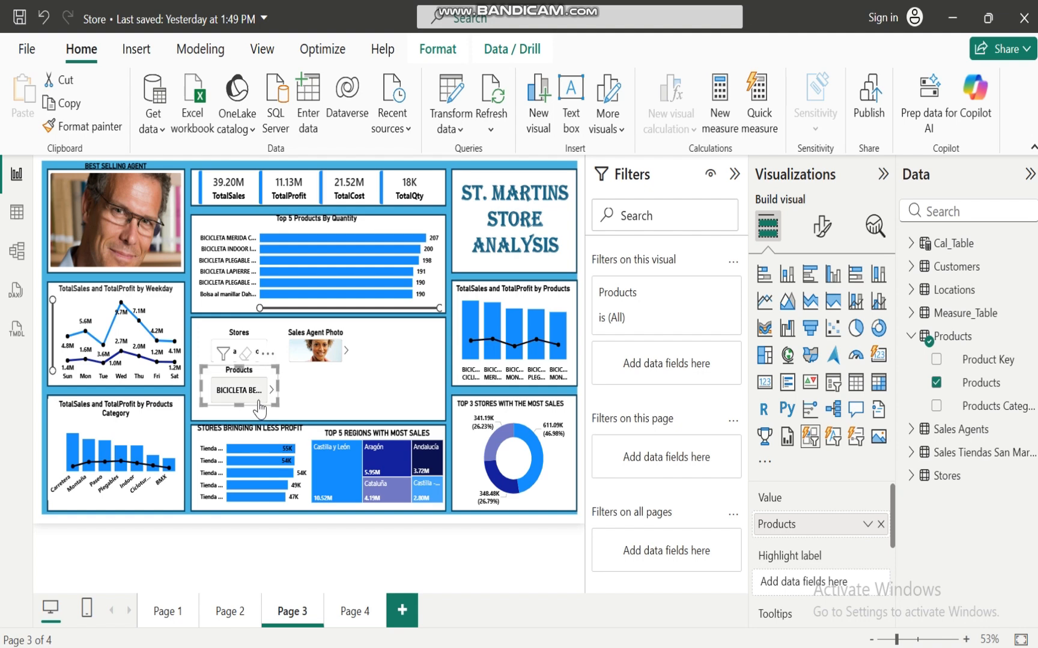
Step: Add another button slicer using the Region field of the Locations table, not Region Key
left_click(351, 390)
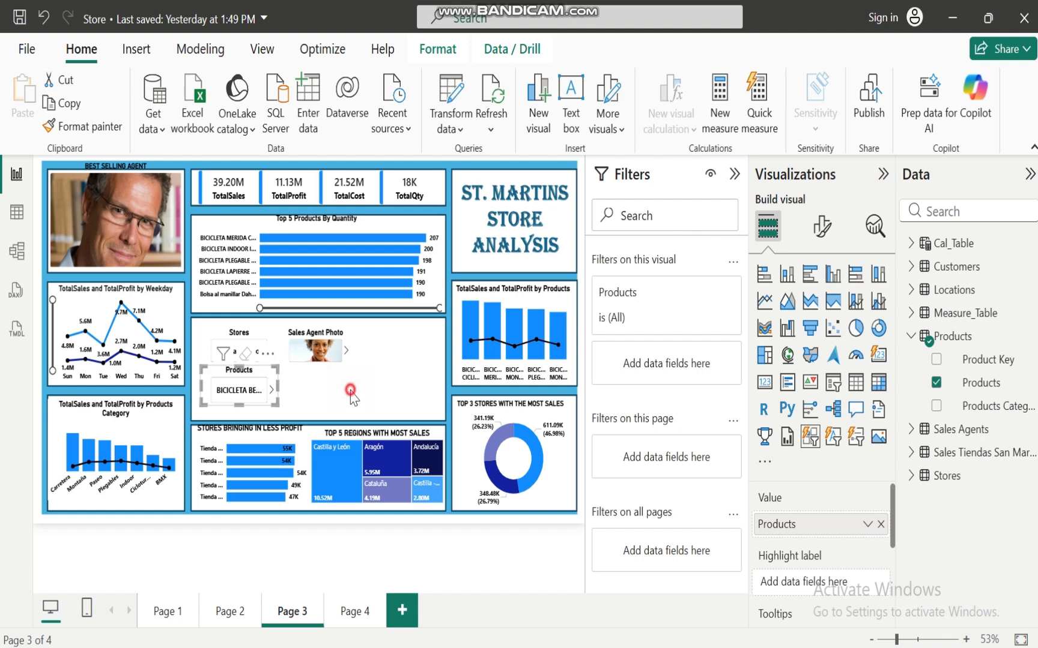
left_click(913, 337)
left_click(911, 290)
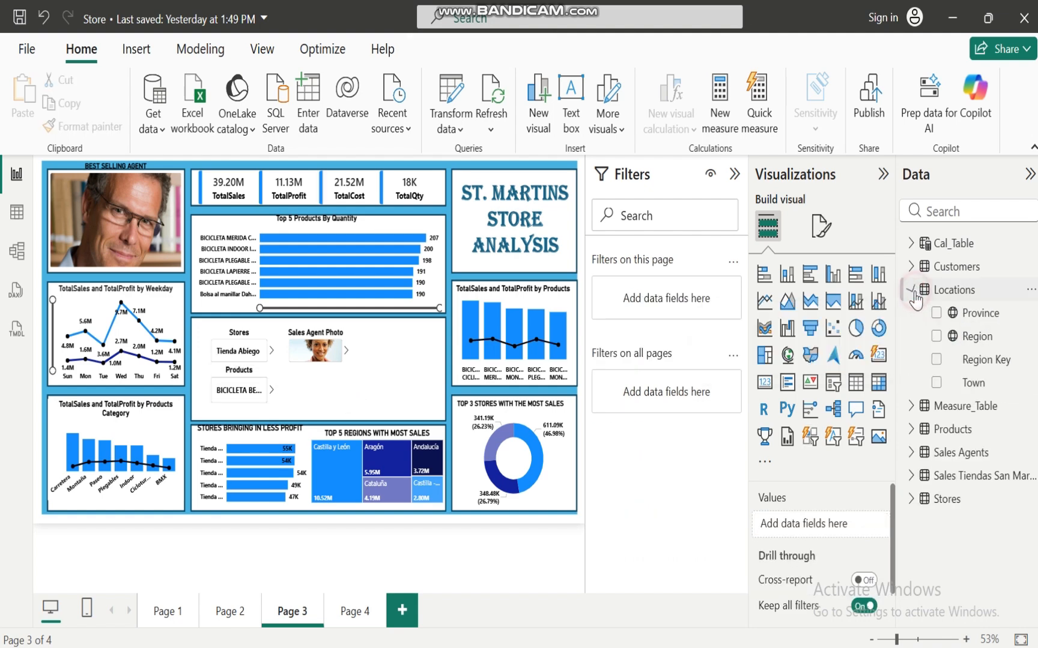
left_click(939, 362)
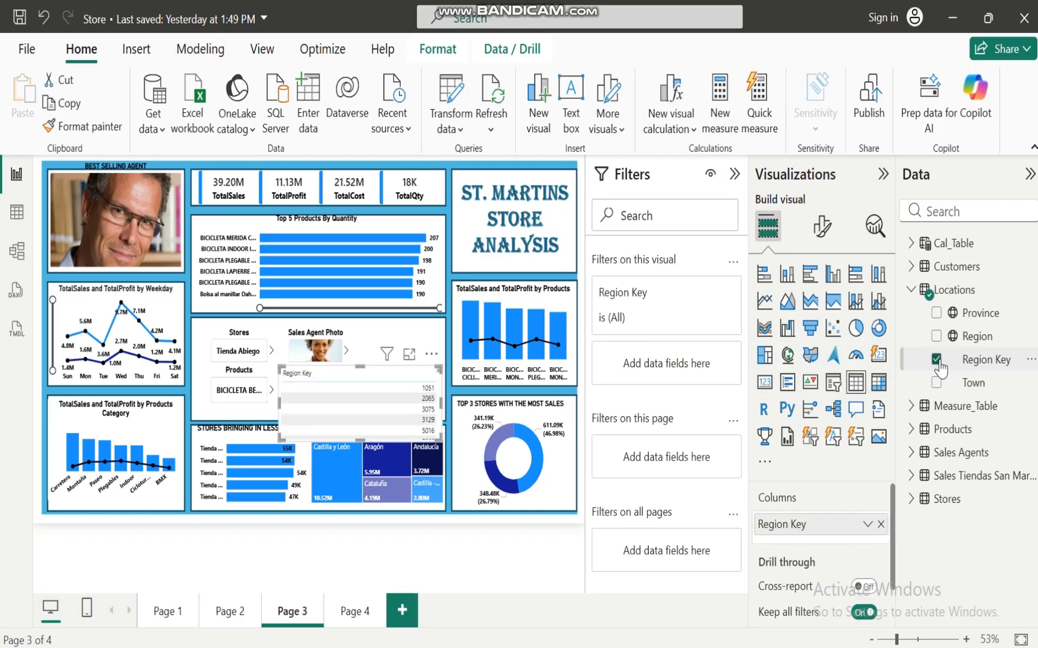
left_click(937, 360)
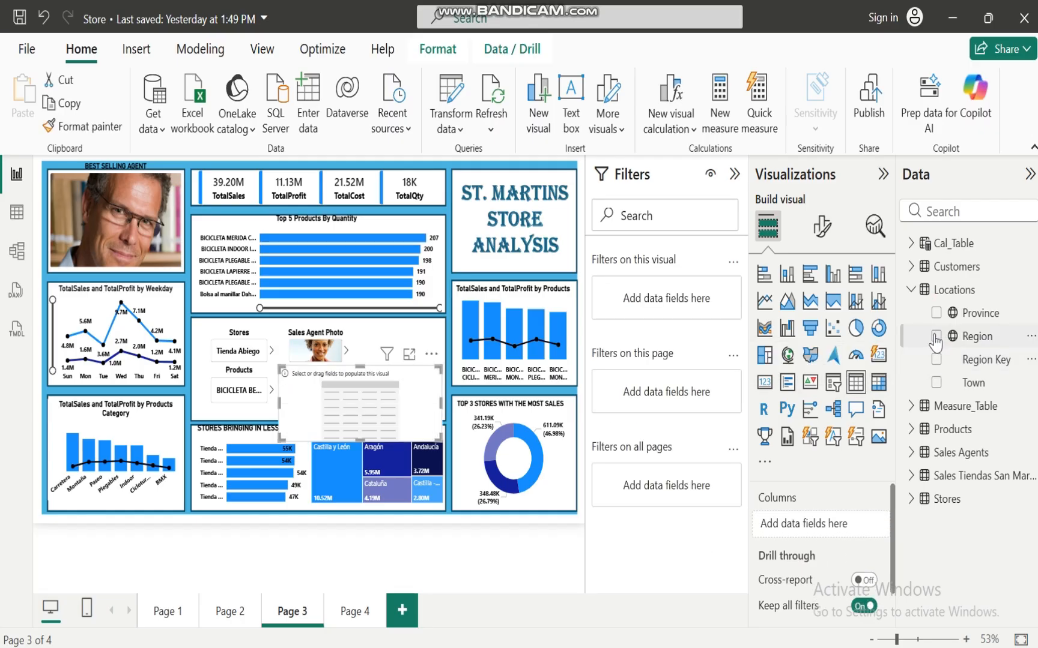
left_click(935, 338)
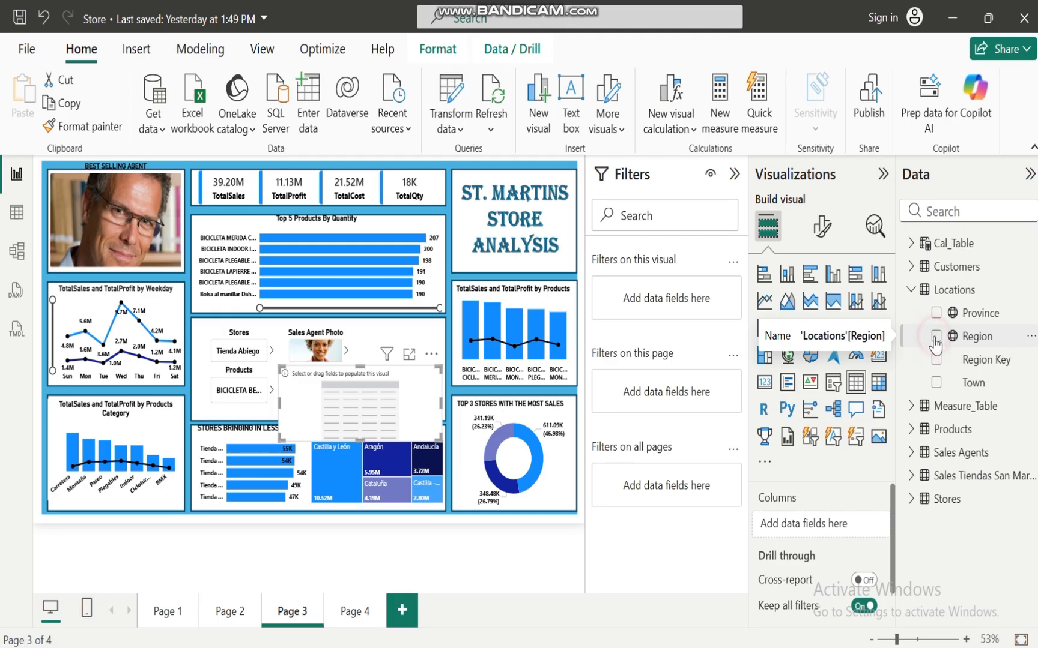
left_click(810, 436)
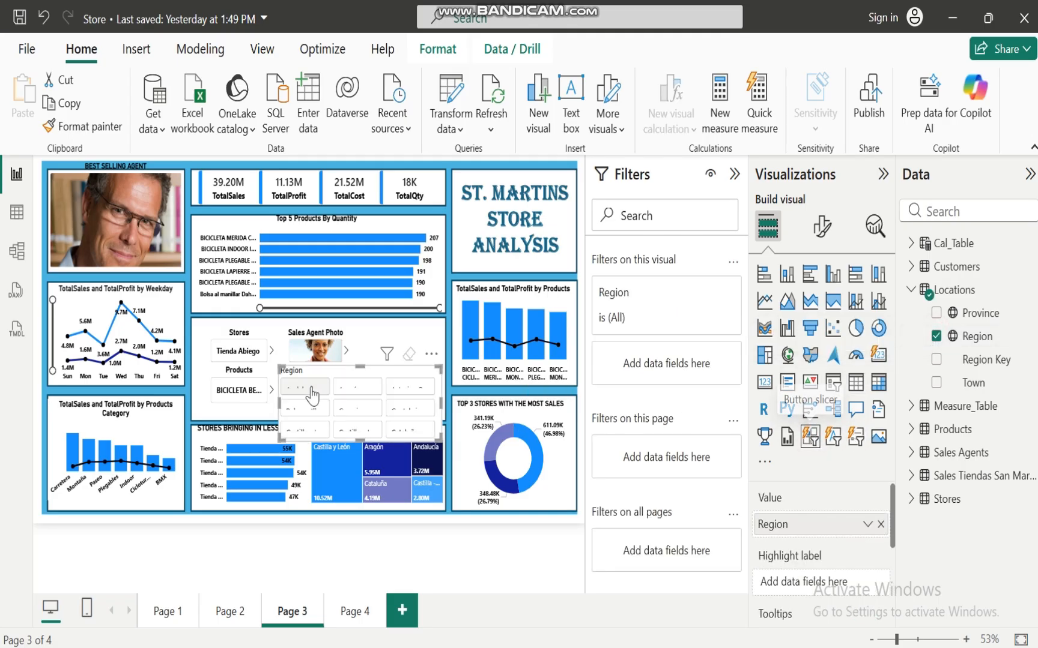
Step: Copy the Sales Agent Photo slicer's formatting to the Region slicer and fit it at matching size directly below the photo slicer
left_click(325, 333)
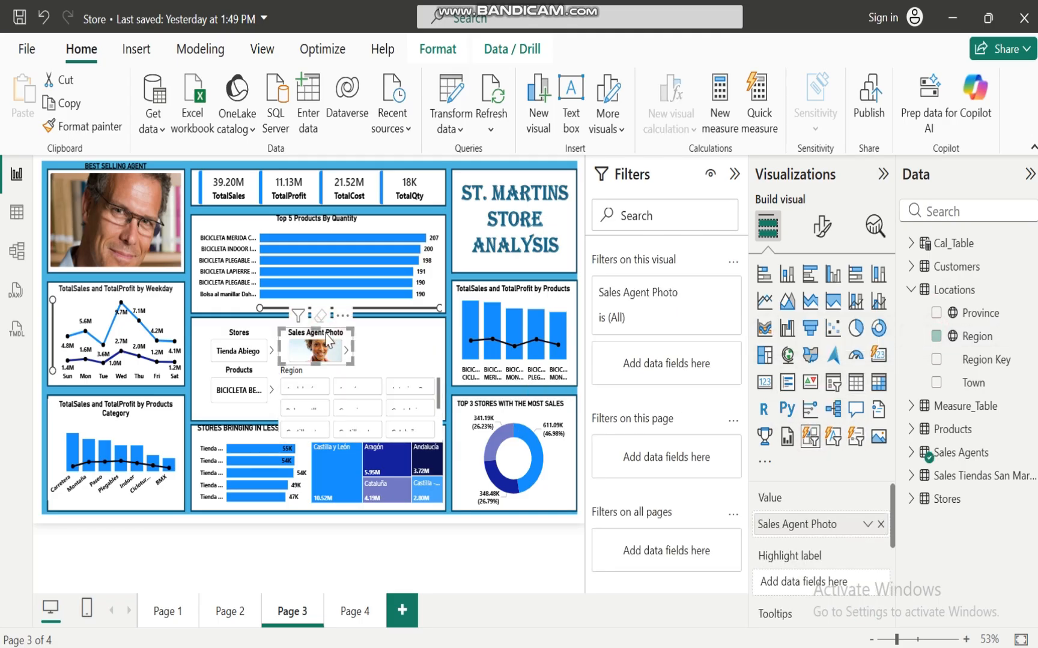
left_click(90, 126)
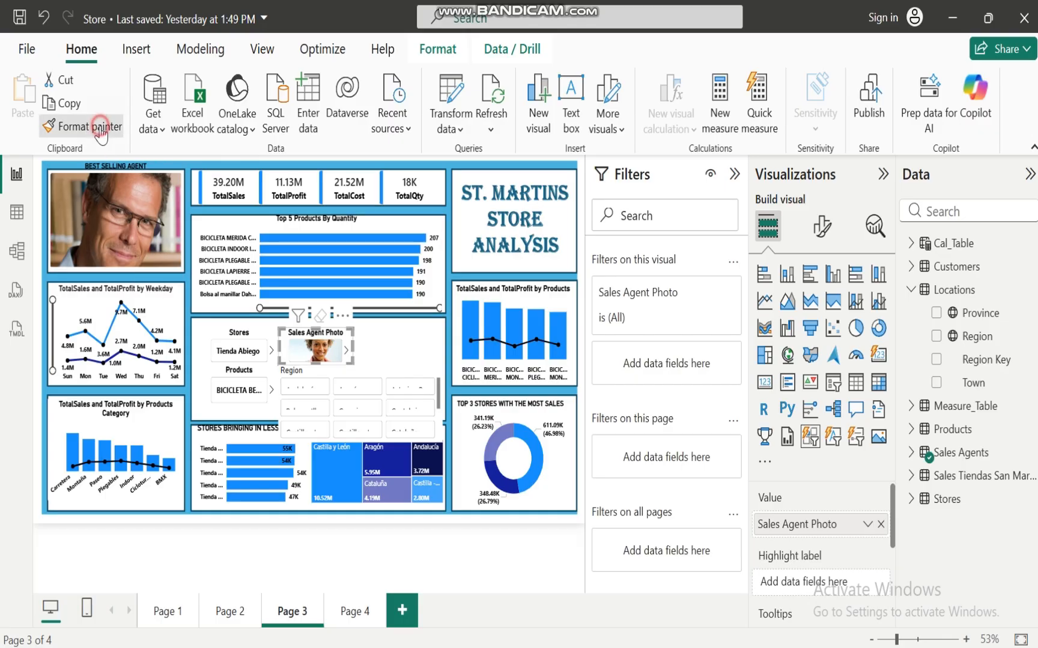
left_click(354, 399)
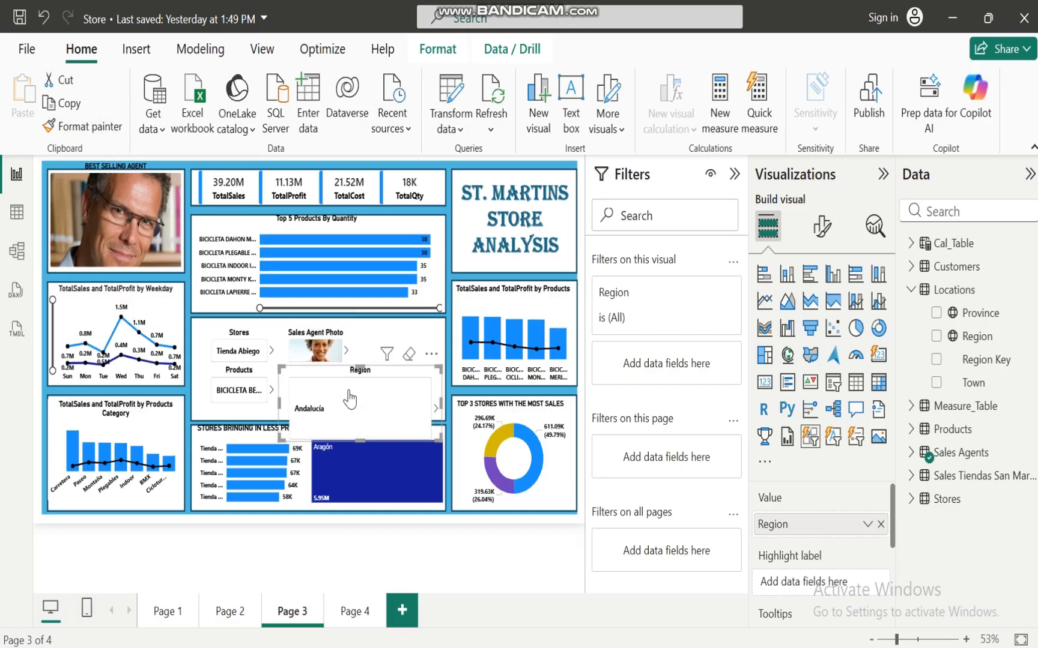
left_click(348, 400)
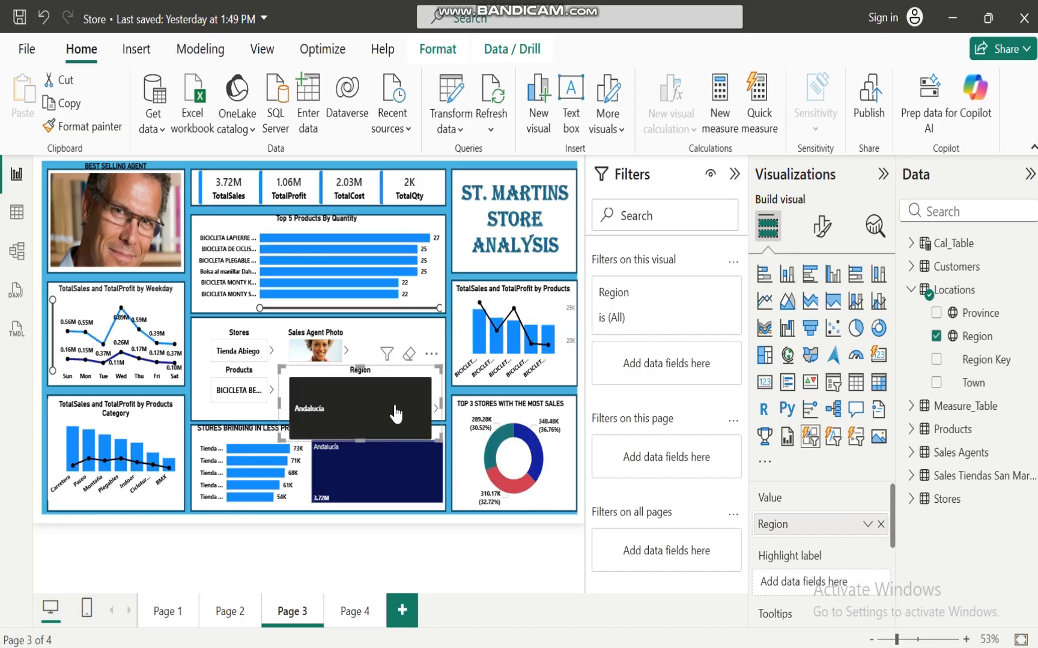
left_click(332, 416)
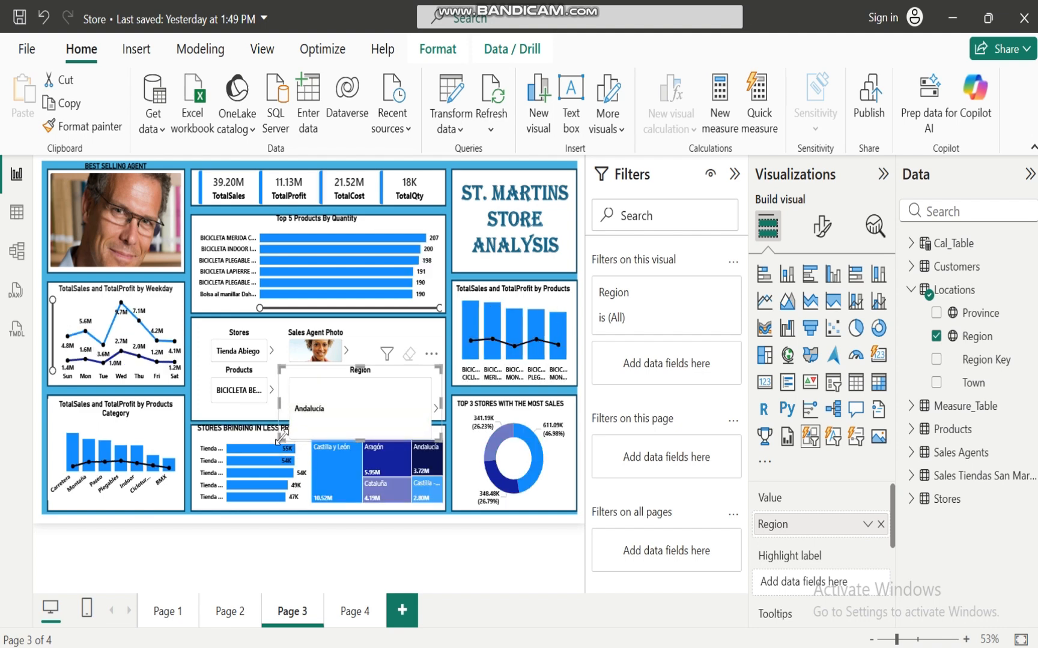
left_click_drag(280, 439, 347, 414)
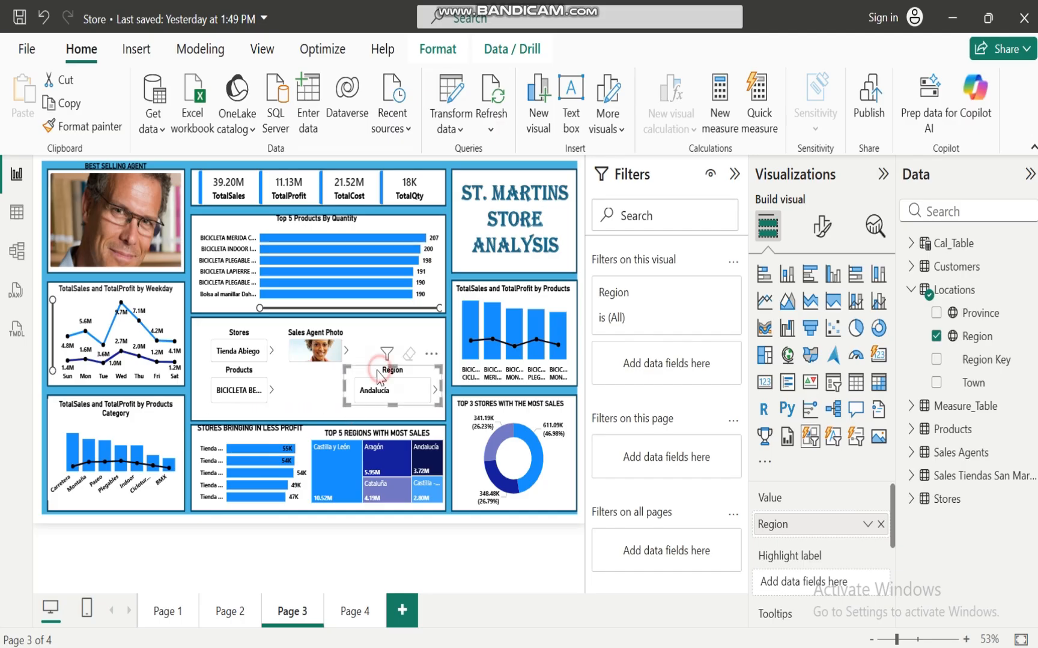
left_click_drag(381, 377, 353, 390)
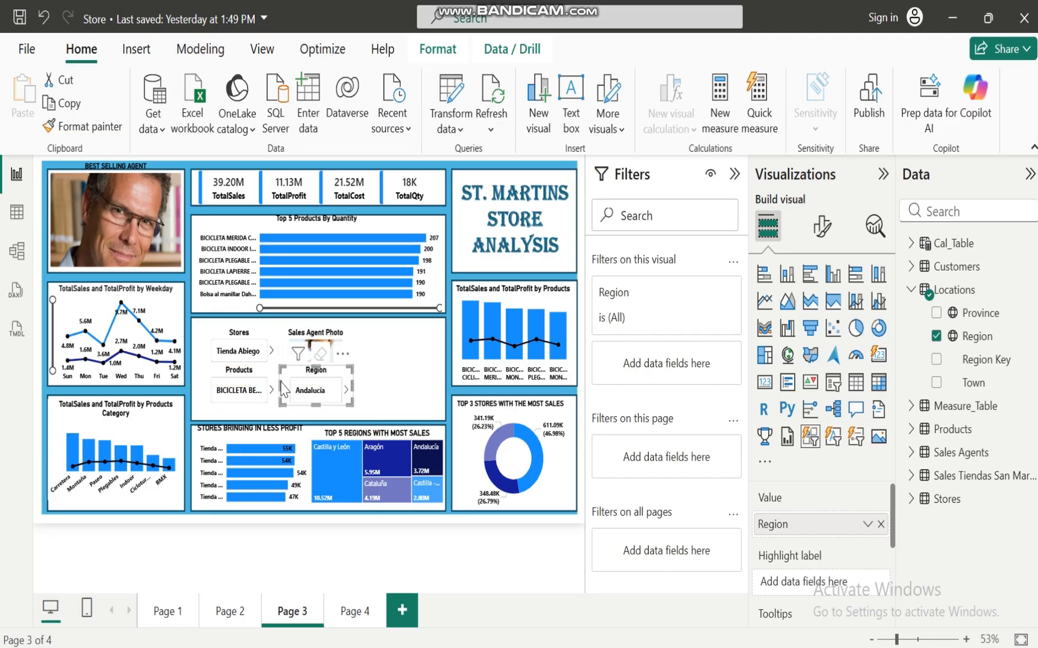
Step: Add a separate button slicer using the Customers field of the Customers table, not Customer Key
left_click(407, 388)
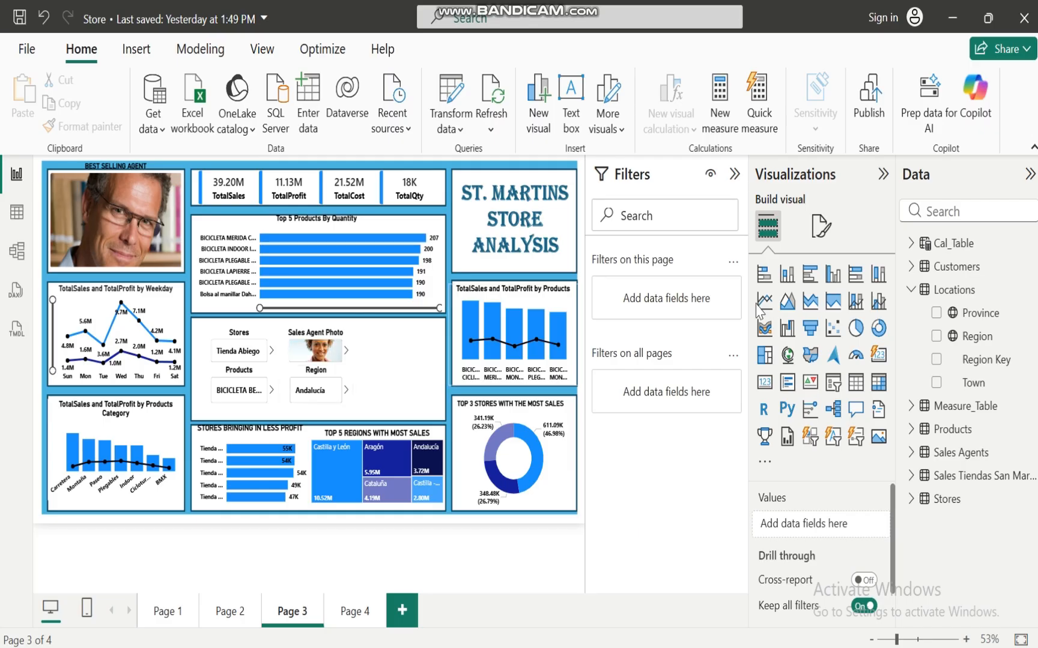
left_click(911, 292)
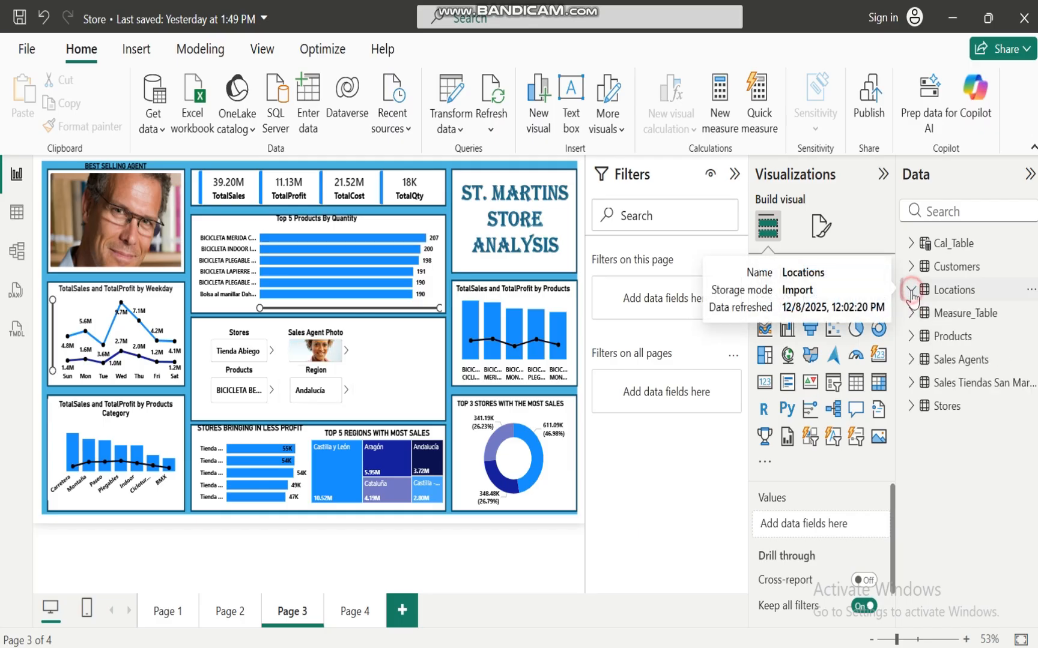
left_click(911, 269)
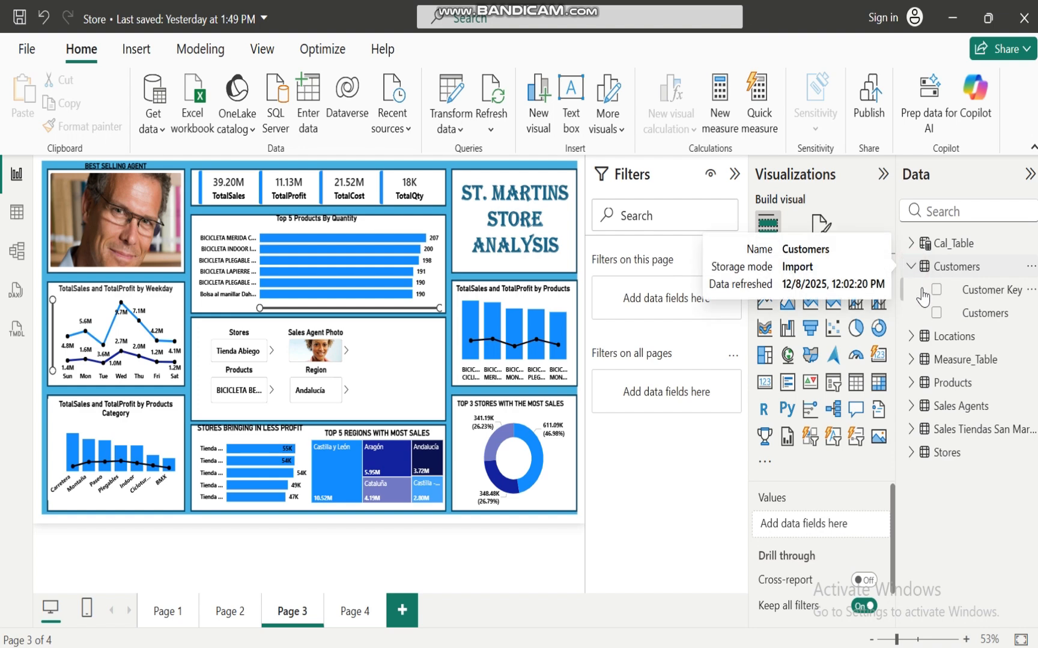
left_click(936, 314)
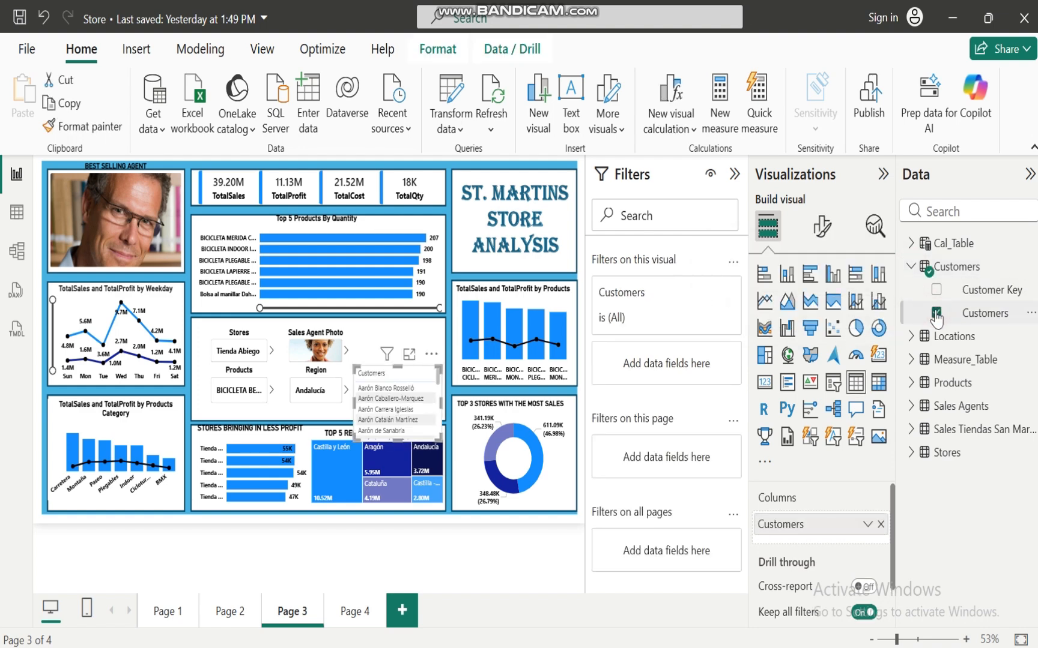
left_click(809, 437)
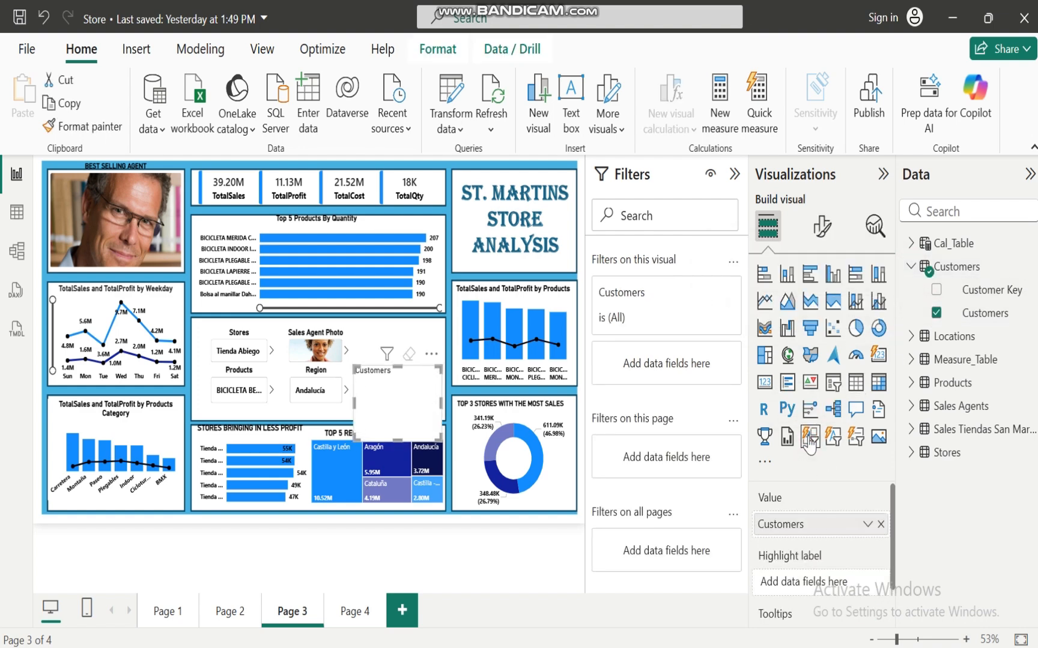
Step: Copy the Region slicer's formatting to the Customers slicer and fit it at matching size beside the Sales Agent Photo slicer
left_click(286, 389)
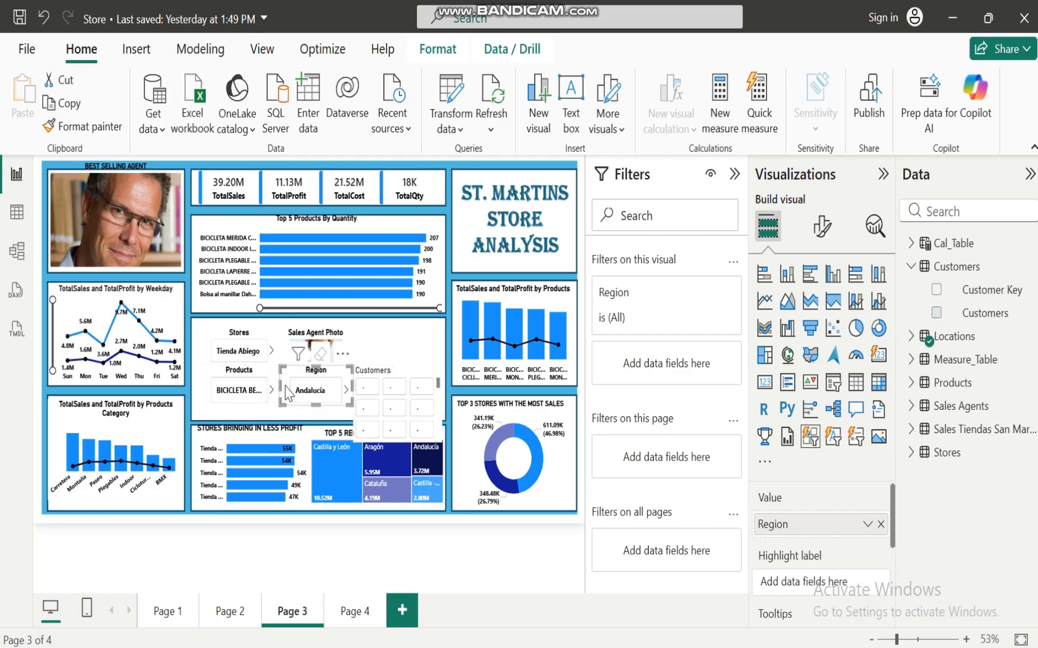
left_click(103, 127)
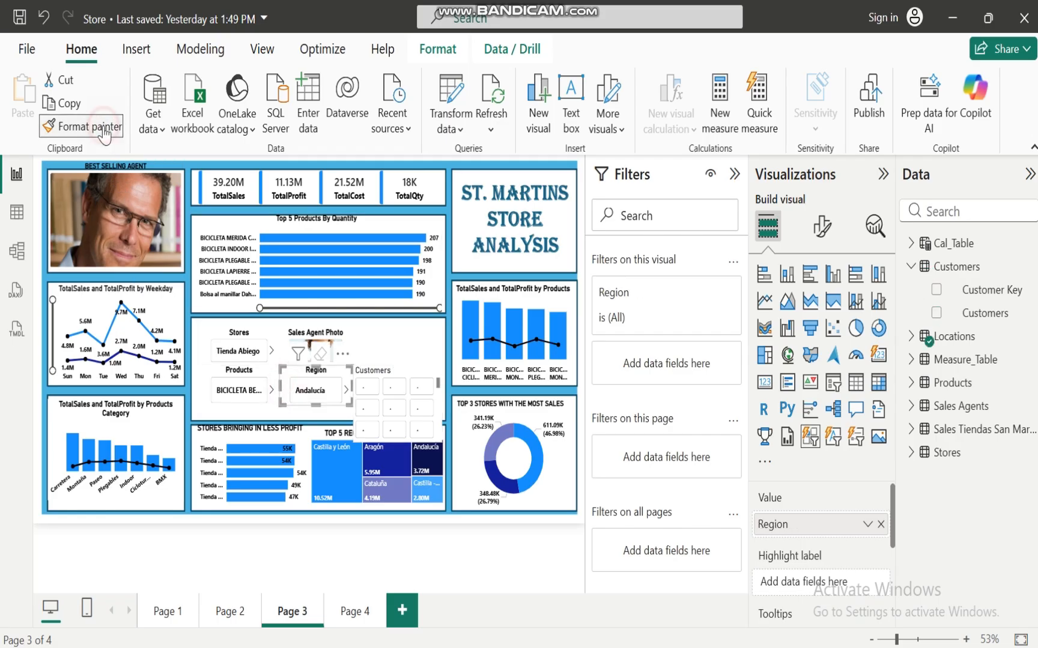
left_click(393, 388)
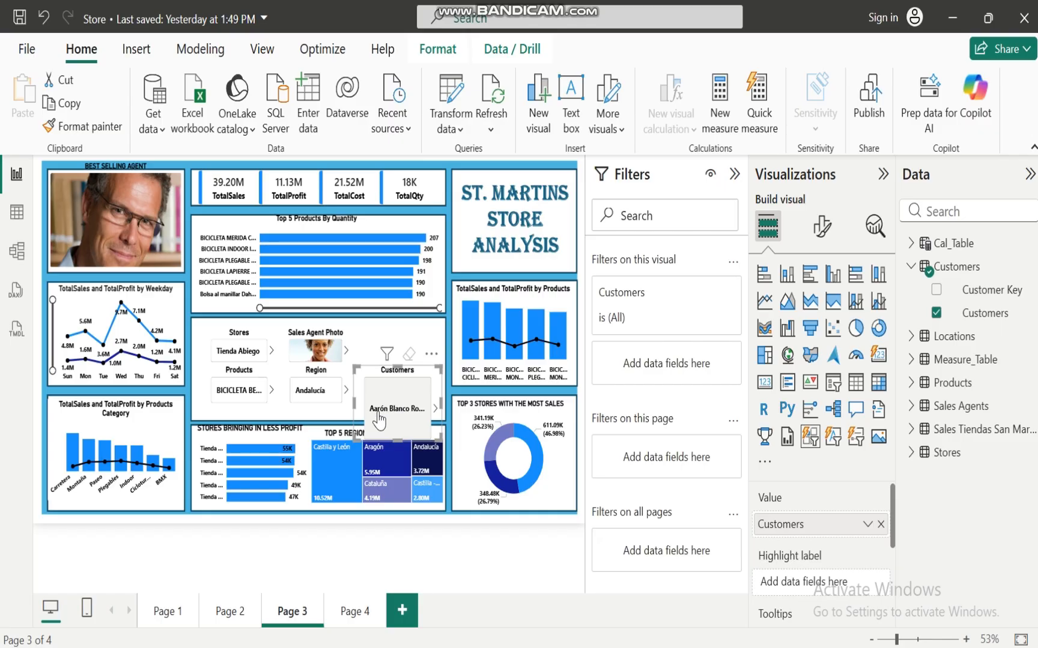
left_click_drag(356, 437, 373, 331)
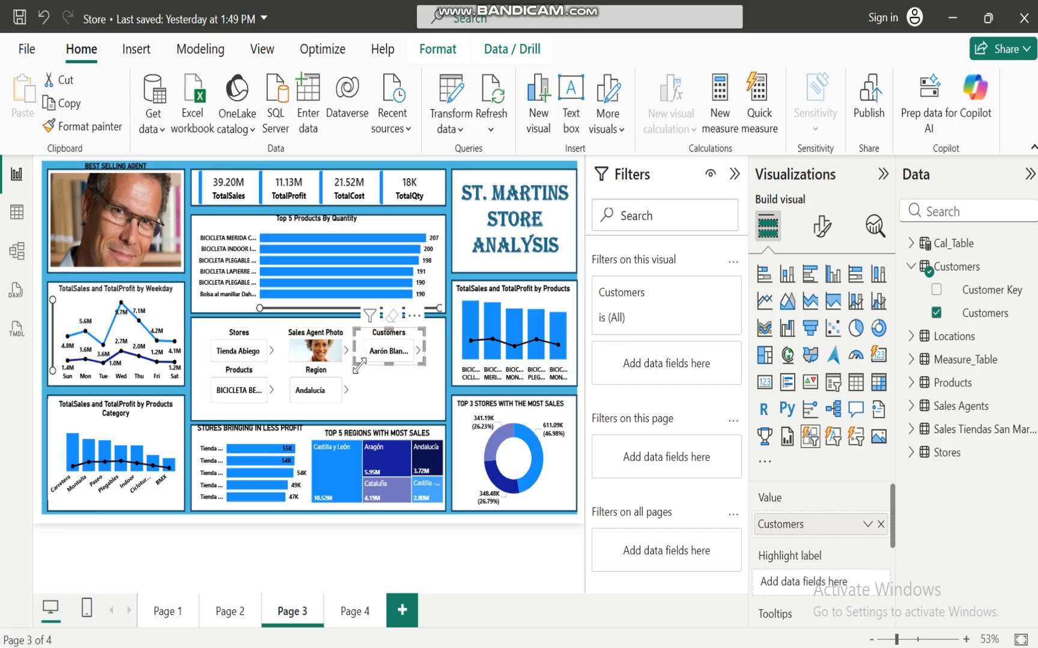
left_click(394, 391)
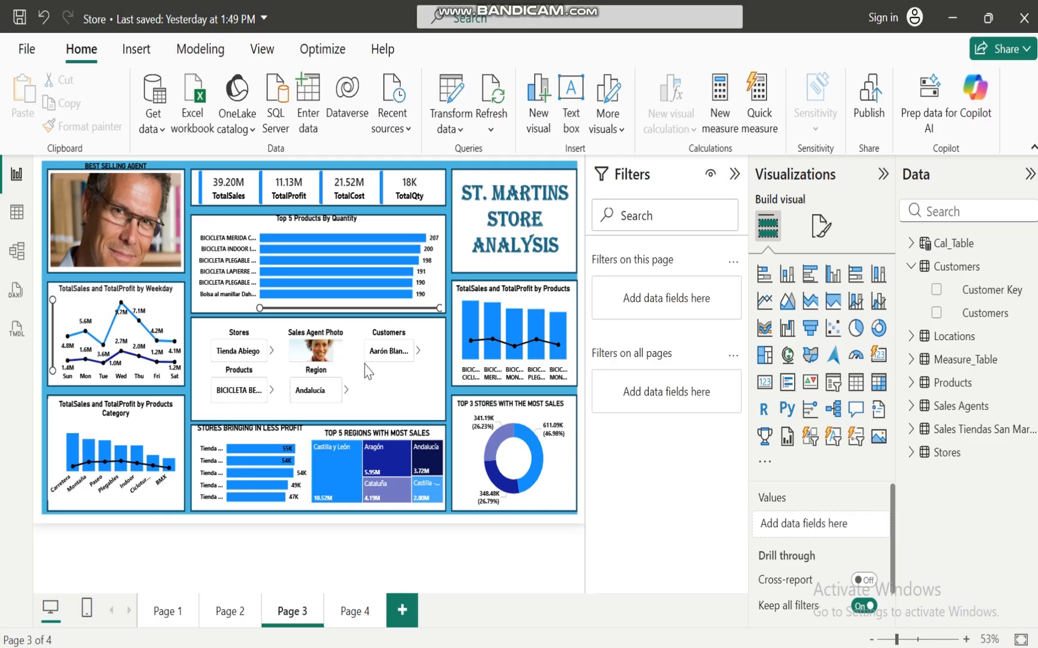
Step: Try out the two image buttons on Page 1 that hide and show its slicers
left_click(171, 622)
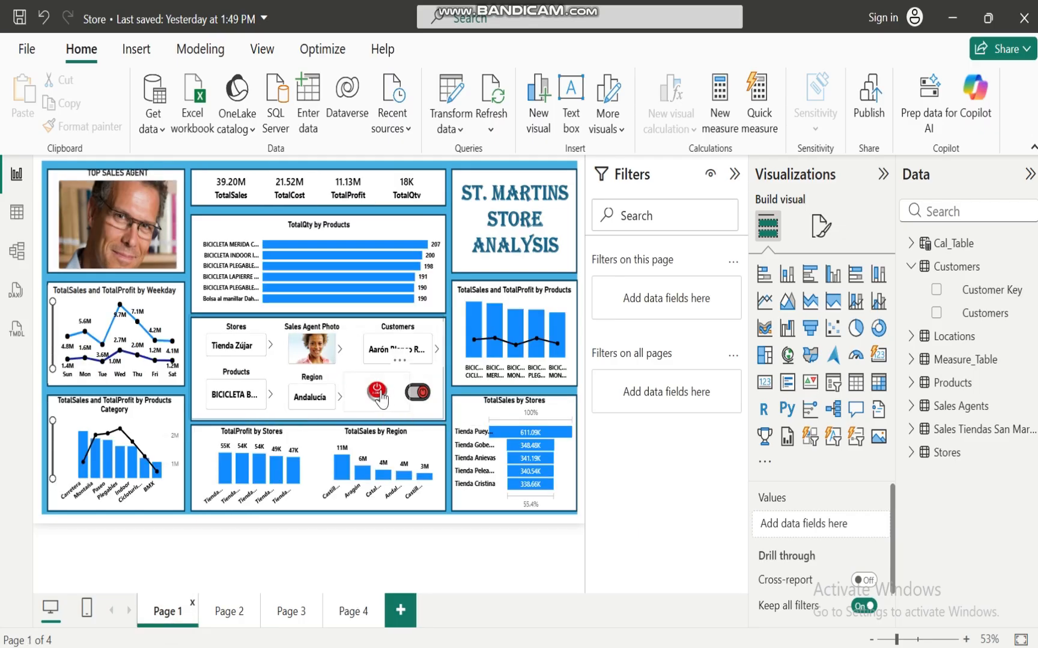
left_click(379, 395, "ctrl")
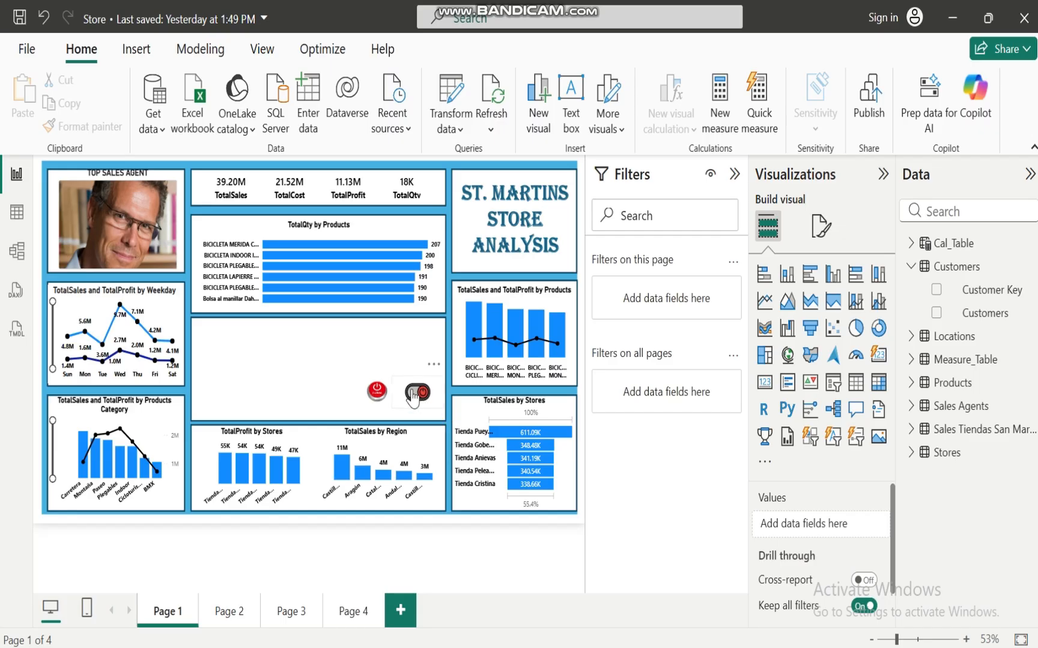
left_click(413, 398)
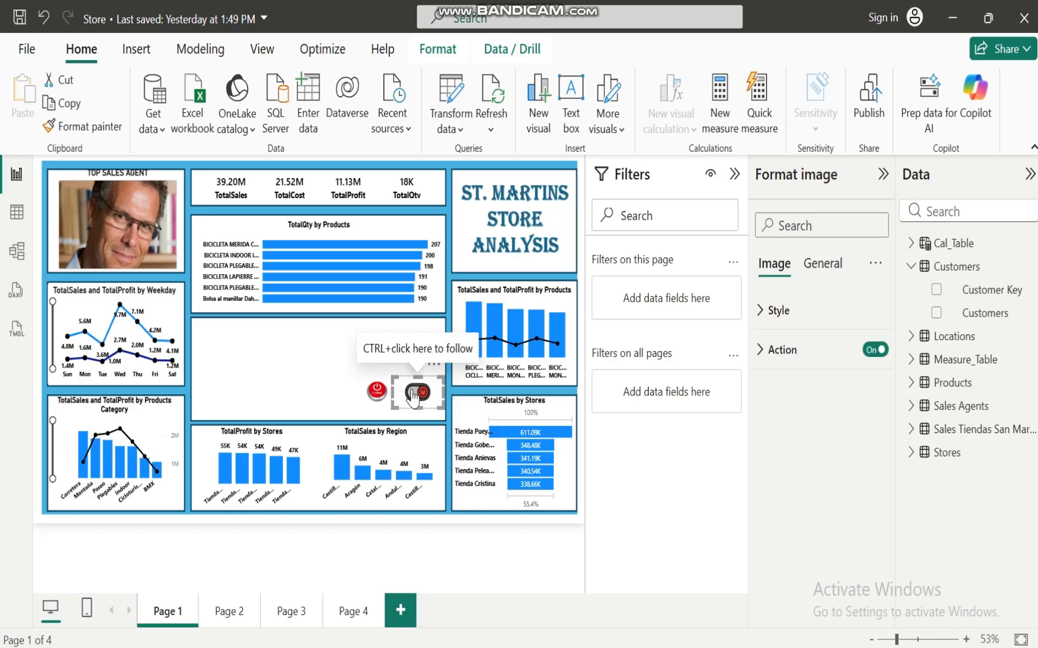
left_click(413, 395, "ctrl")
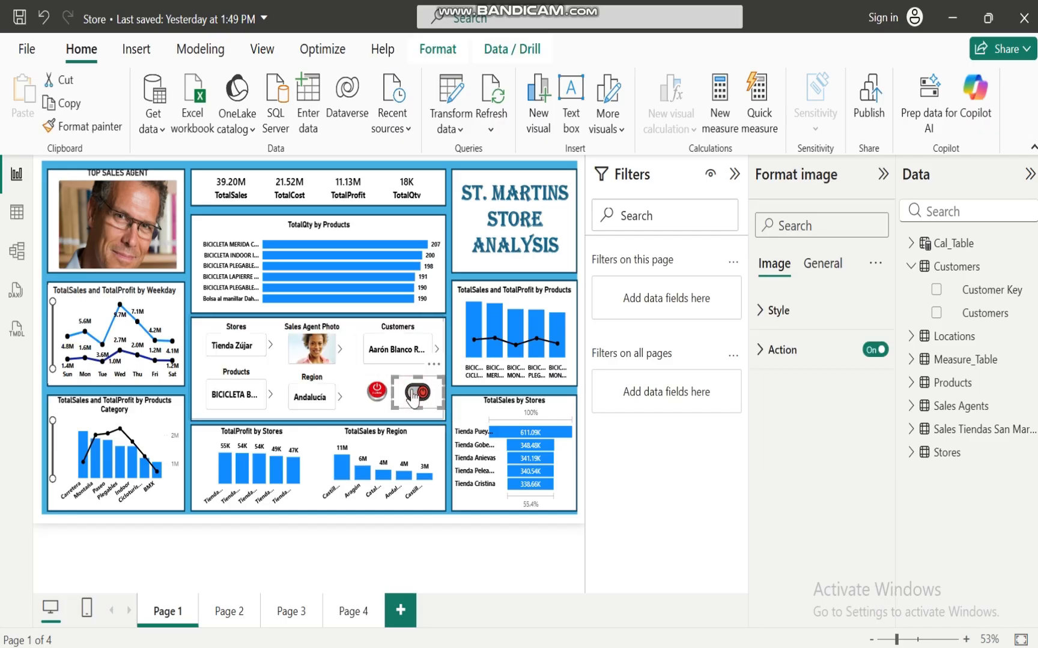
left_click(375, 400, "ctrl")
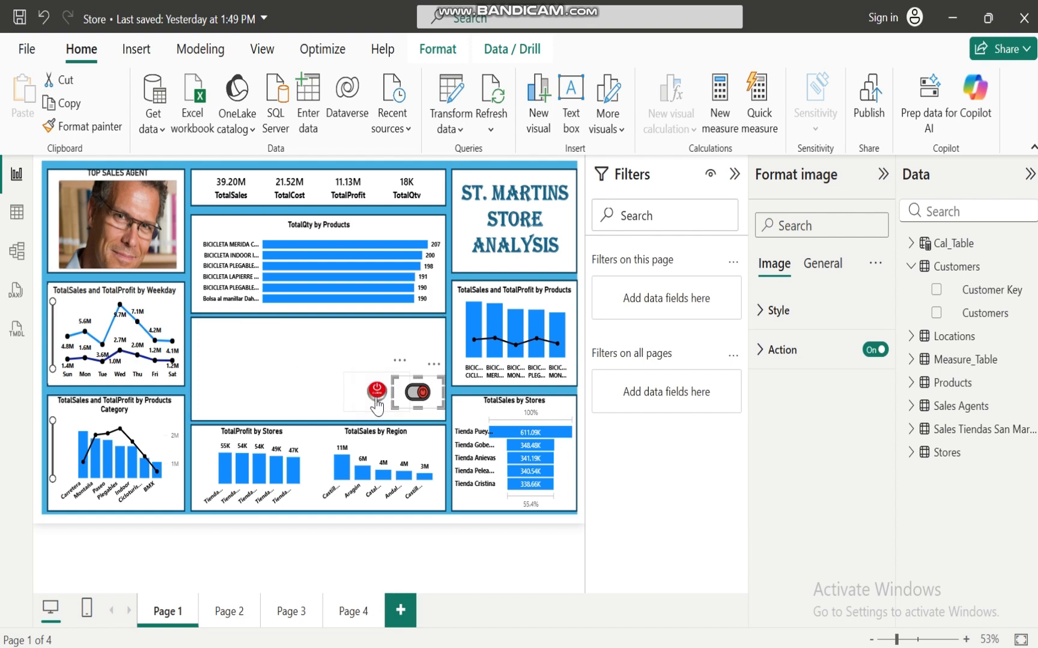
left_click(301, 373)
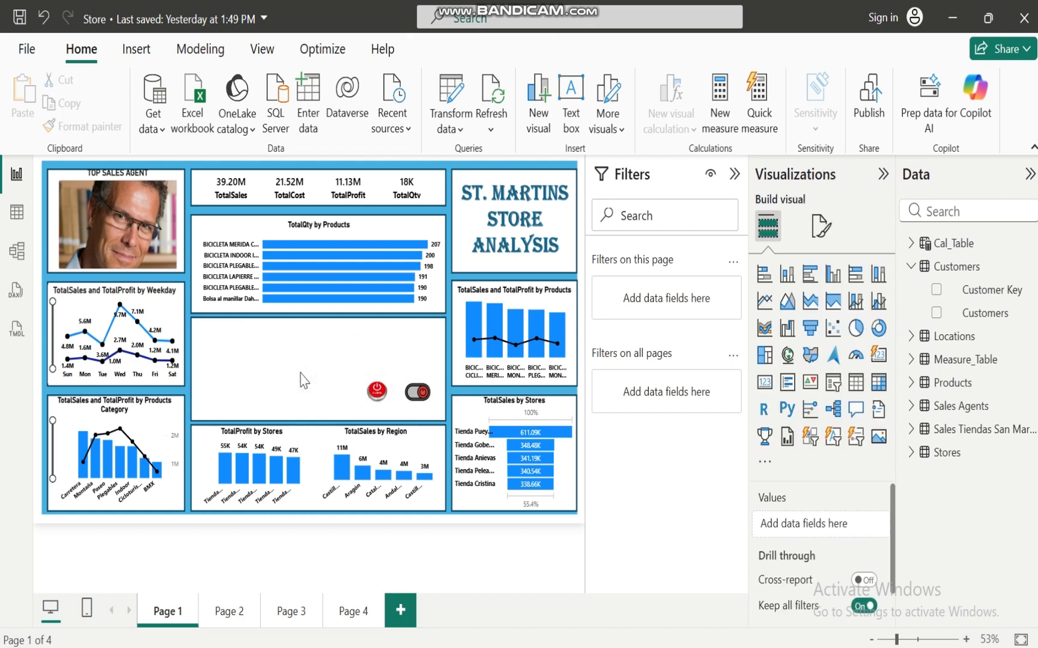
left_click(421, 393, "ctrl")
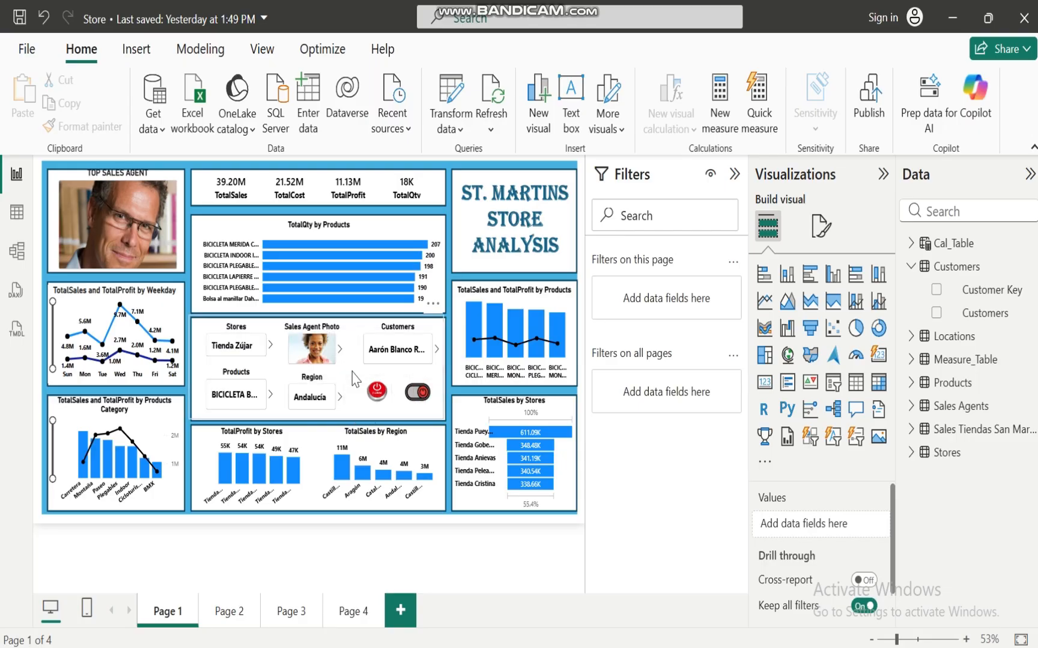
Step: Return to Page 3 and save the report
left_click(349, 619)
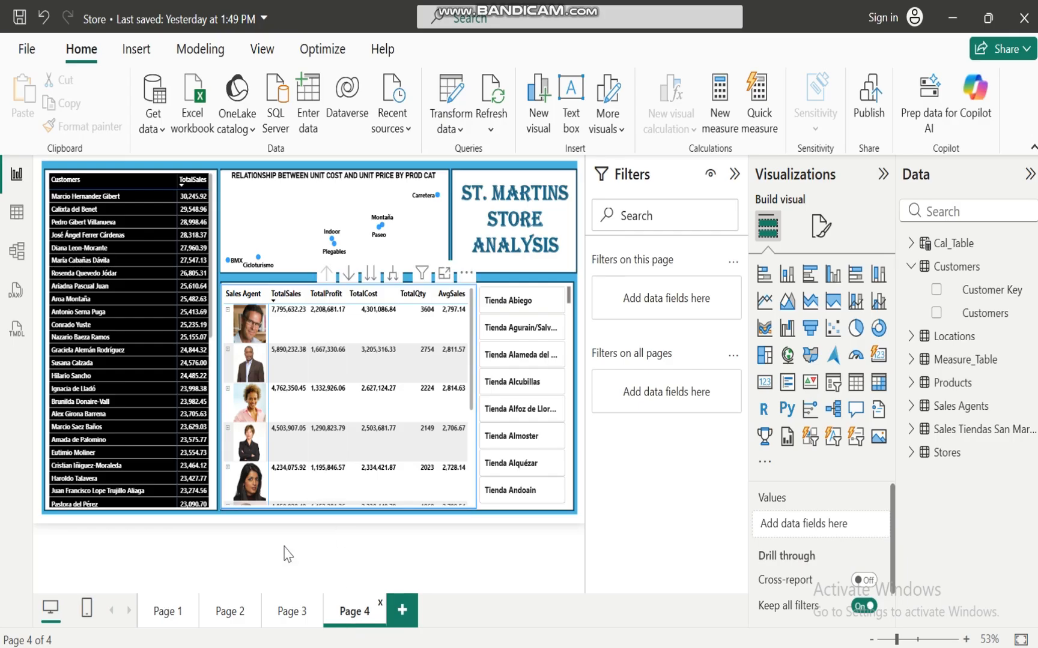
left_click(293, 613)
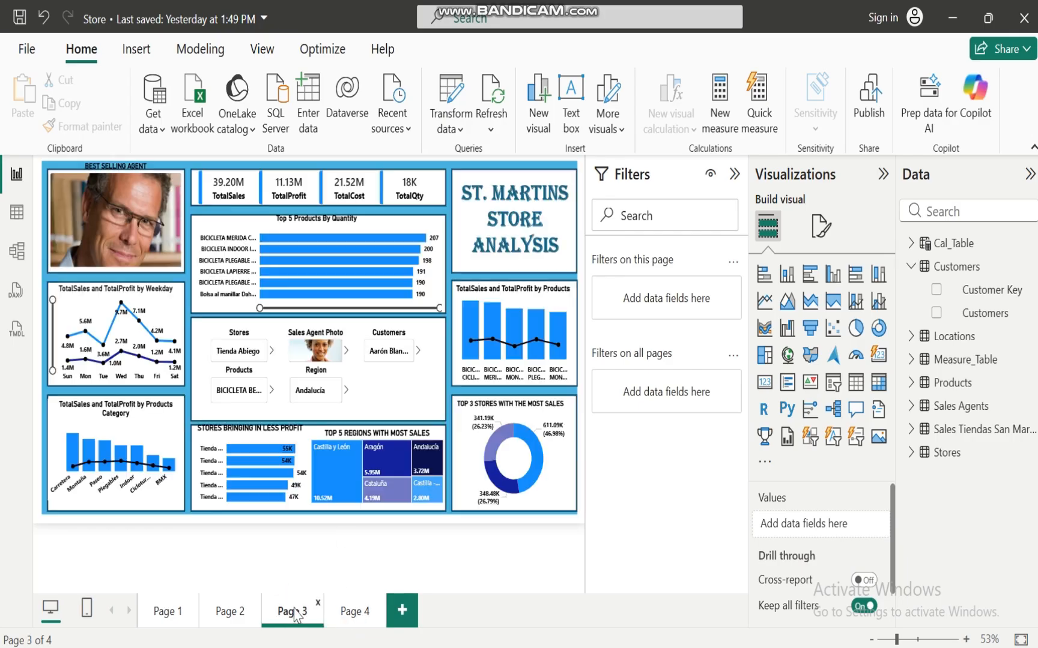
left_click(416, 393)
key("ctrl+s")
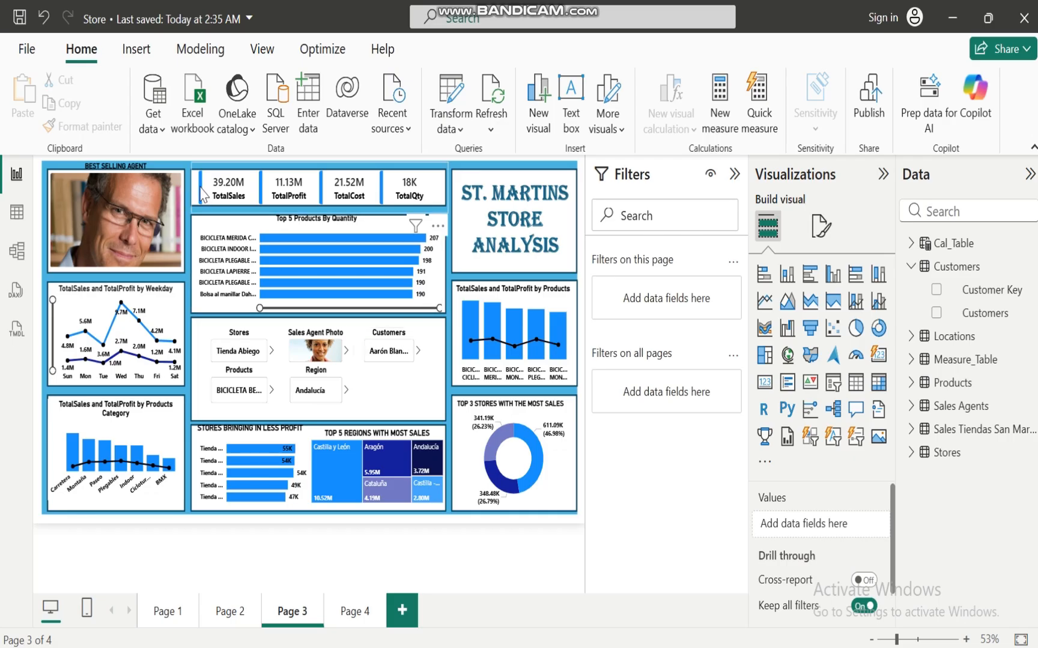
Step: Insert a rectangle stretched over all five slicers in Page 3's middle panel and turn off its fill
left_click(139, 53)
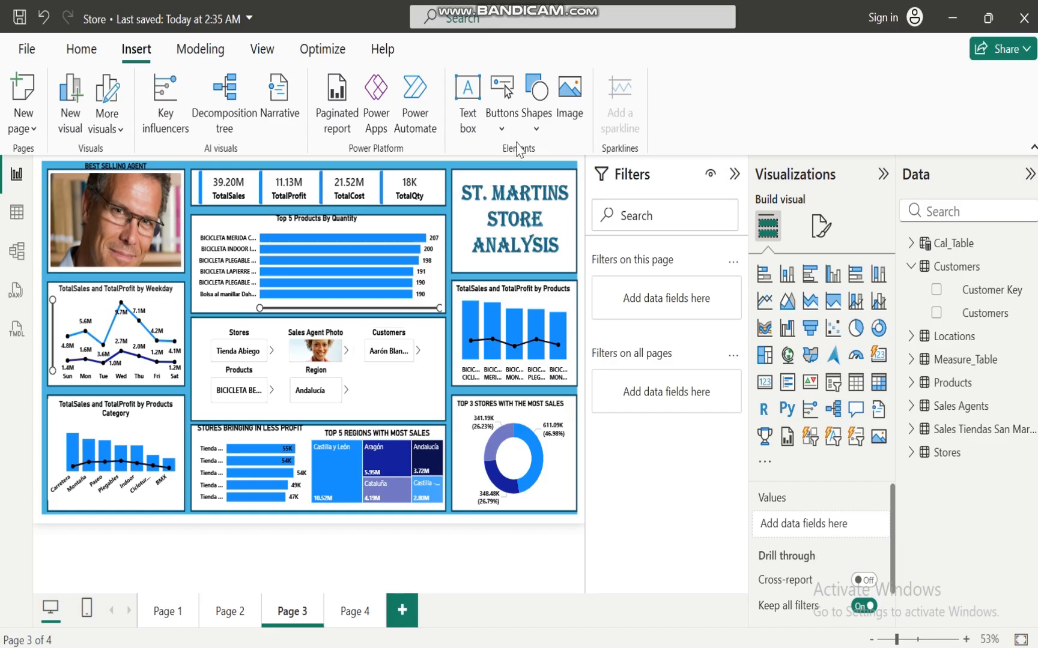
left_click(532, 129)
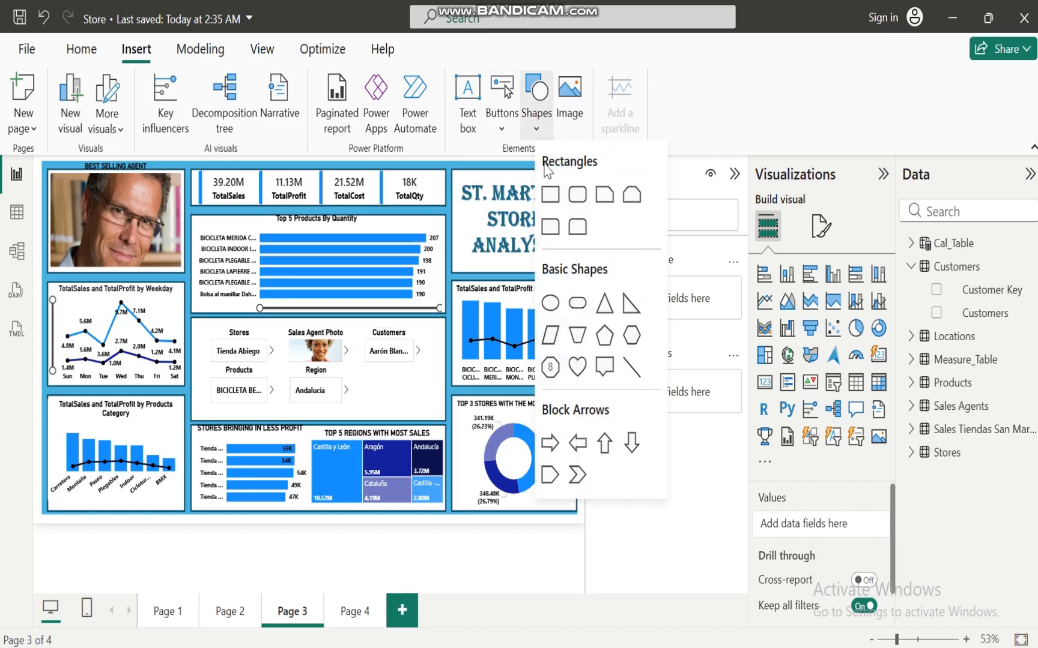
left_click(550, 196)
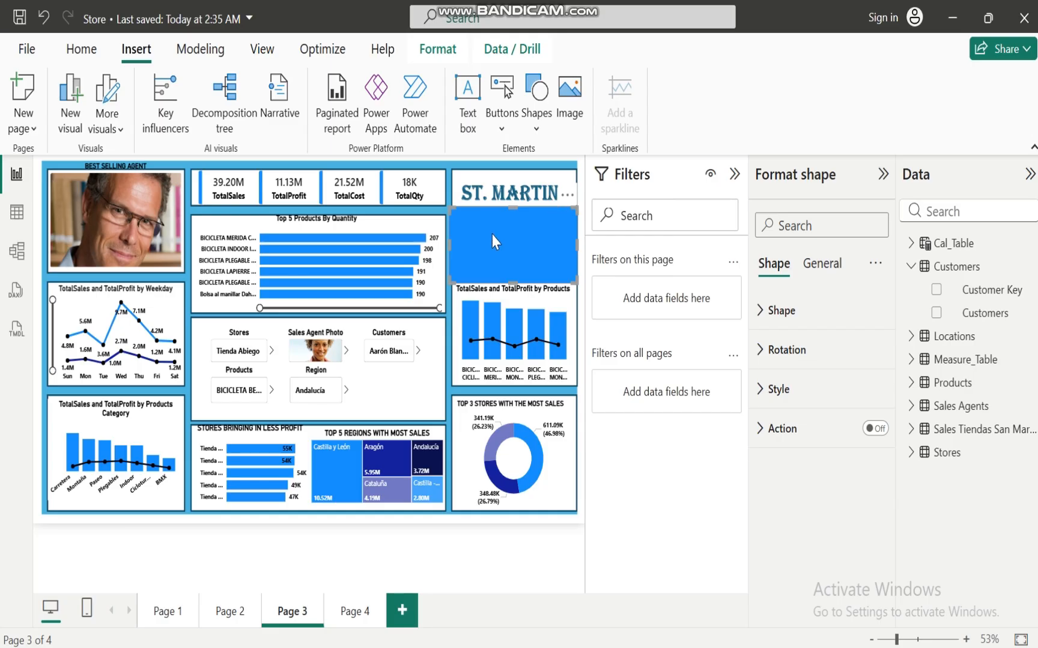
left_click_drag(492, 234, 240, 351)
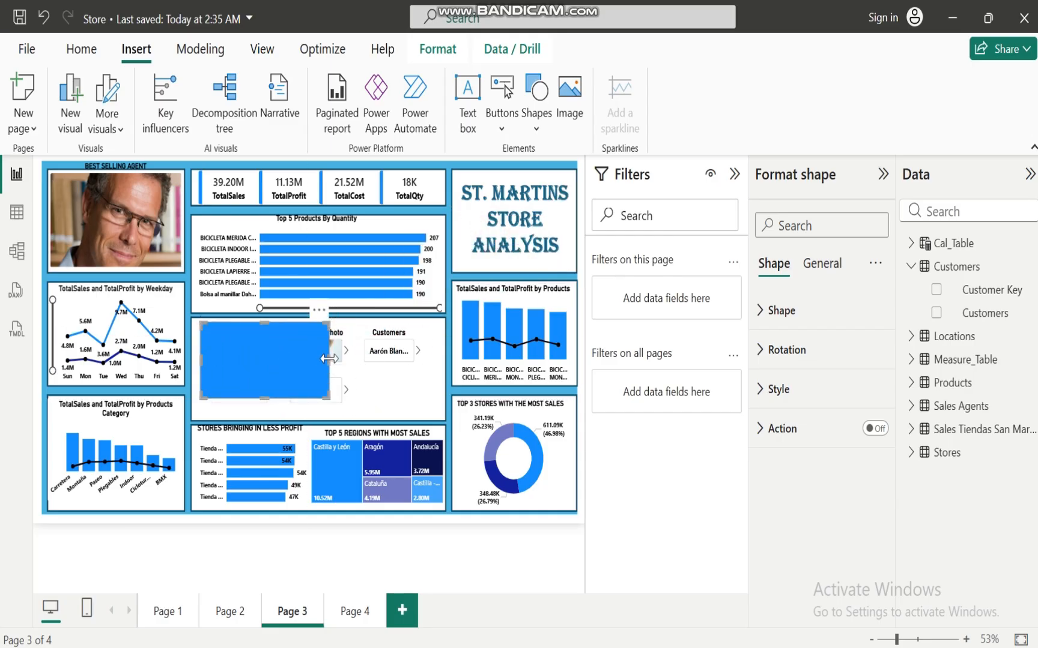
left_click_drag(328, 359, 430, 355)
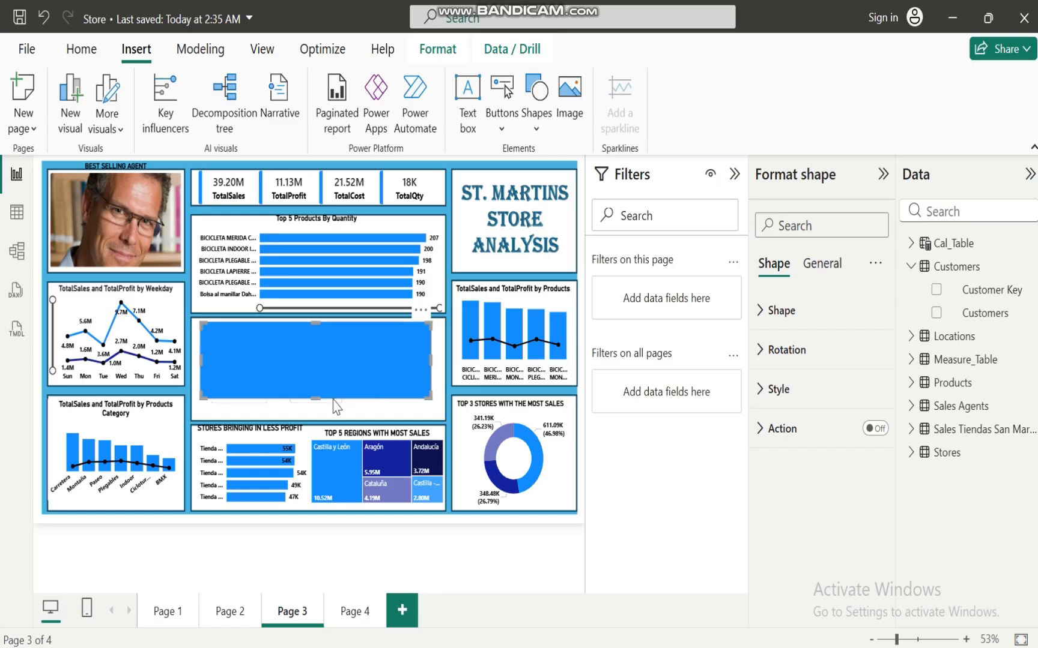
left_click_drag(317, 395, 320, 414)
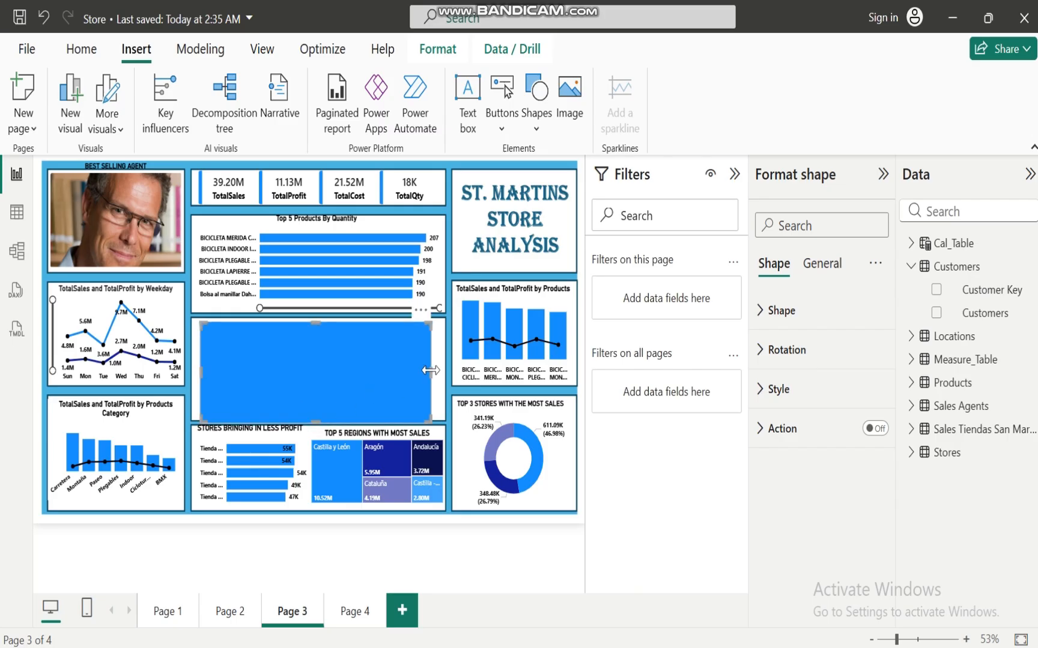
mouse_move(431, 367)
left_mouse_down()
mouse_move(417, 383)
mouse_move(432, 384)
left_mouse_up()
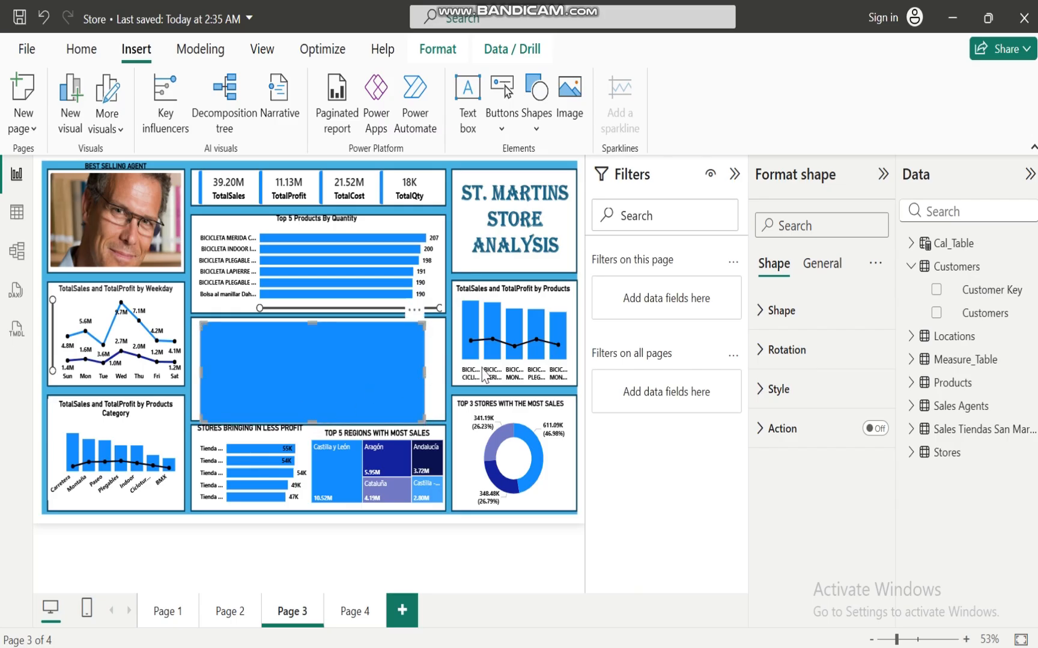
left_click(761, 389)
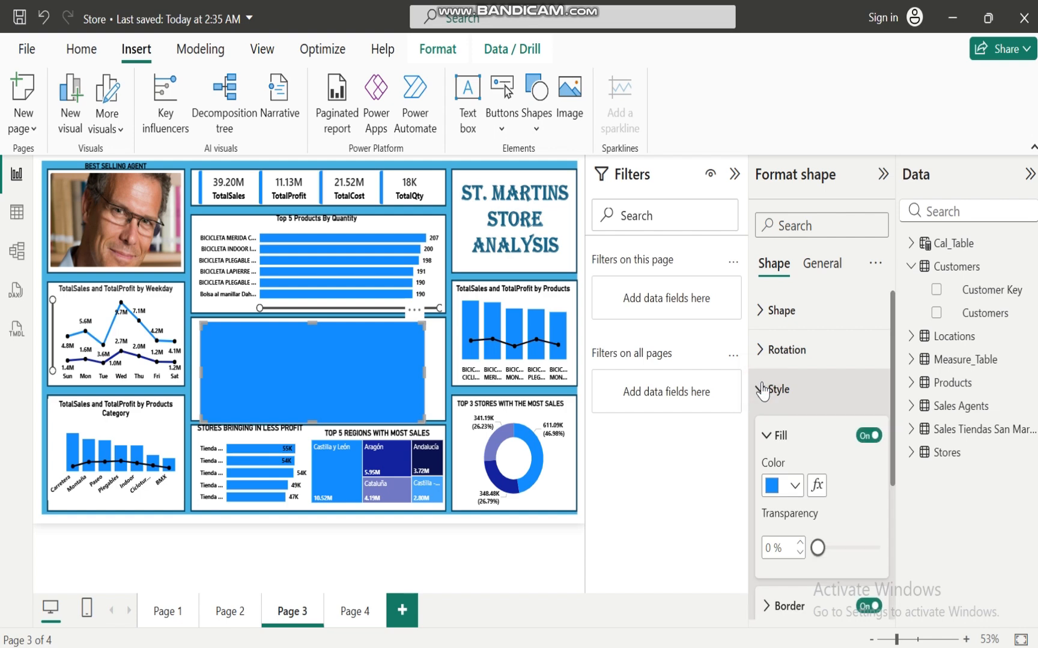
left_click(864, 436)
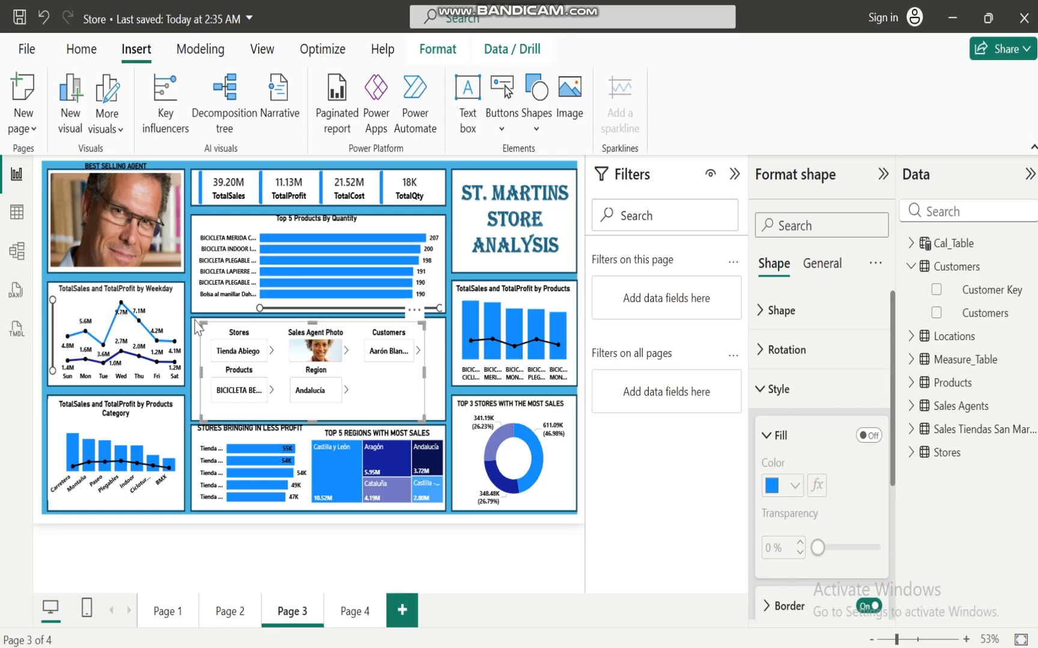
Step: Group the five slicers together with the unfilled rectangle around them
left_click_drag(195, 324, 438, 434)
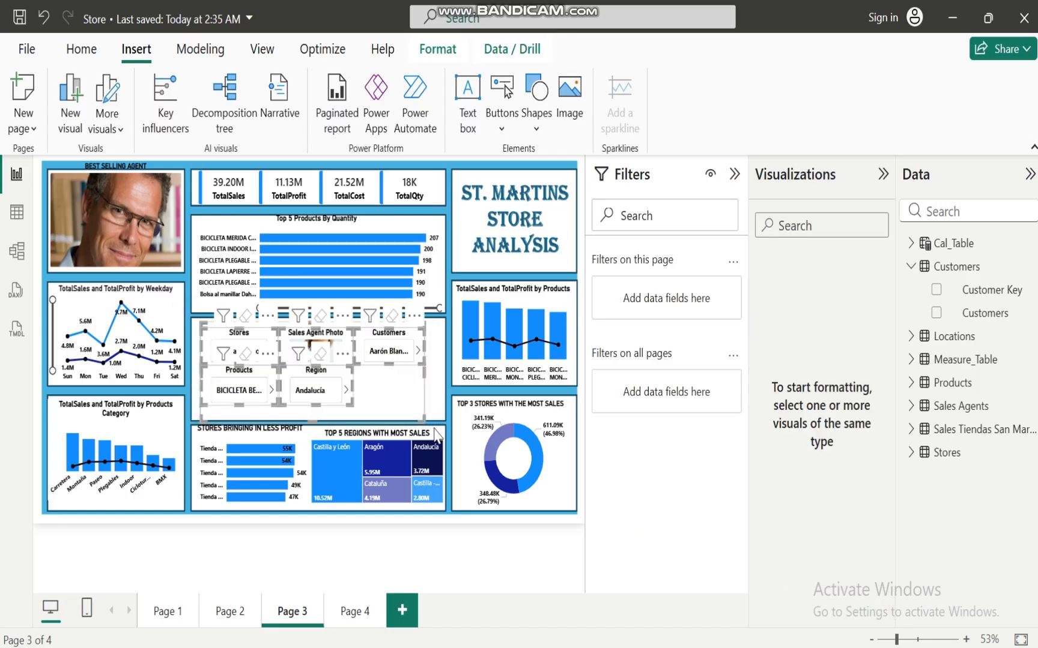
right_click(413, 343)
mouse_move(468, 348)
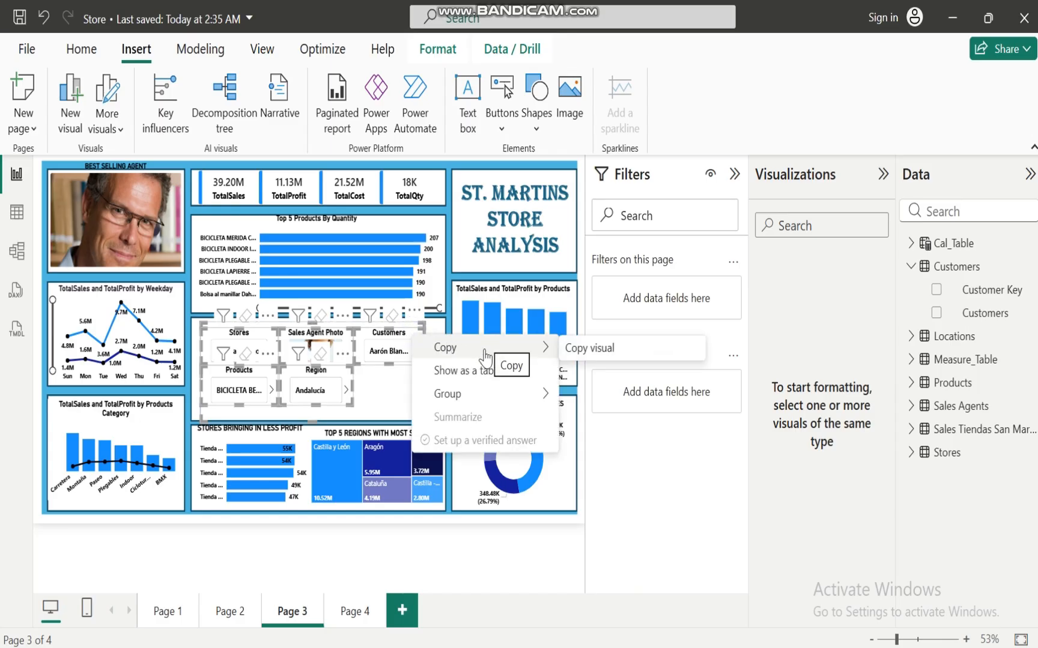
mouse_move(548, 396)
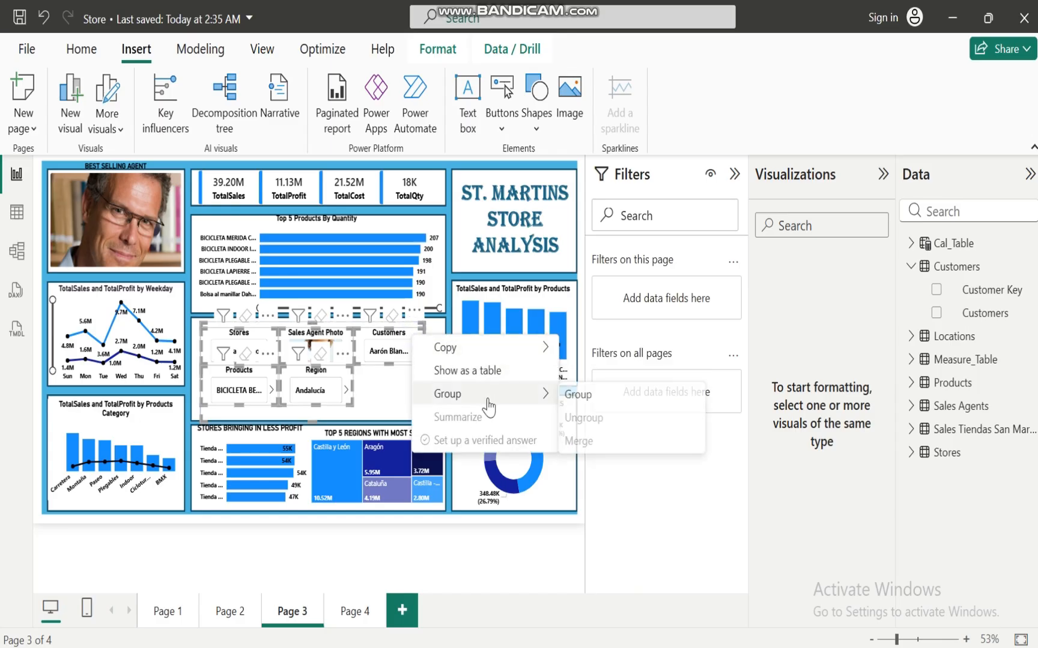
left_click(594, 396)
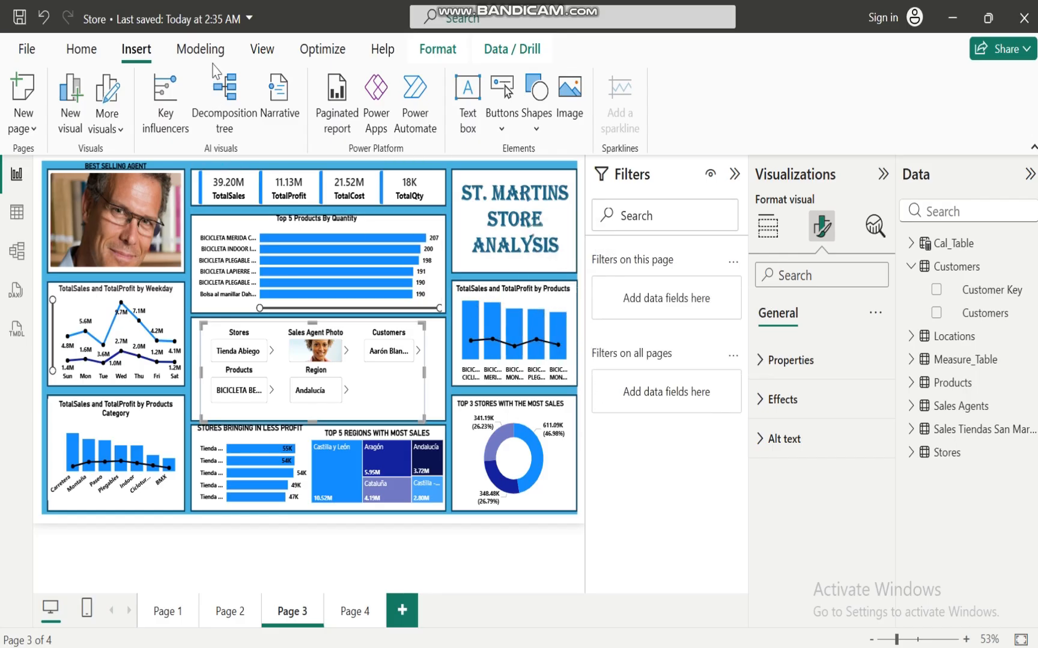
Step: Show the report's object layer list and its bookmark list, and check which objects Page 3's slicer group contains
left_click(262, 48)
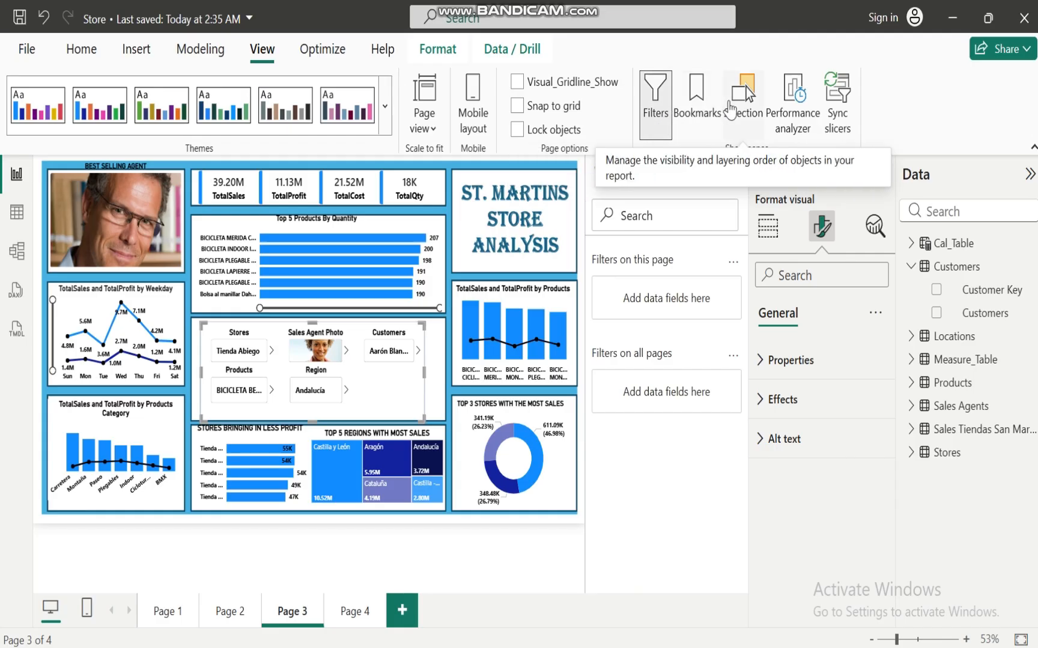
left_click(744, 109)
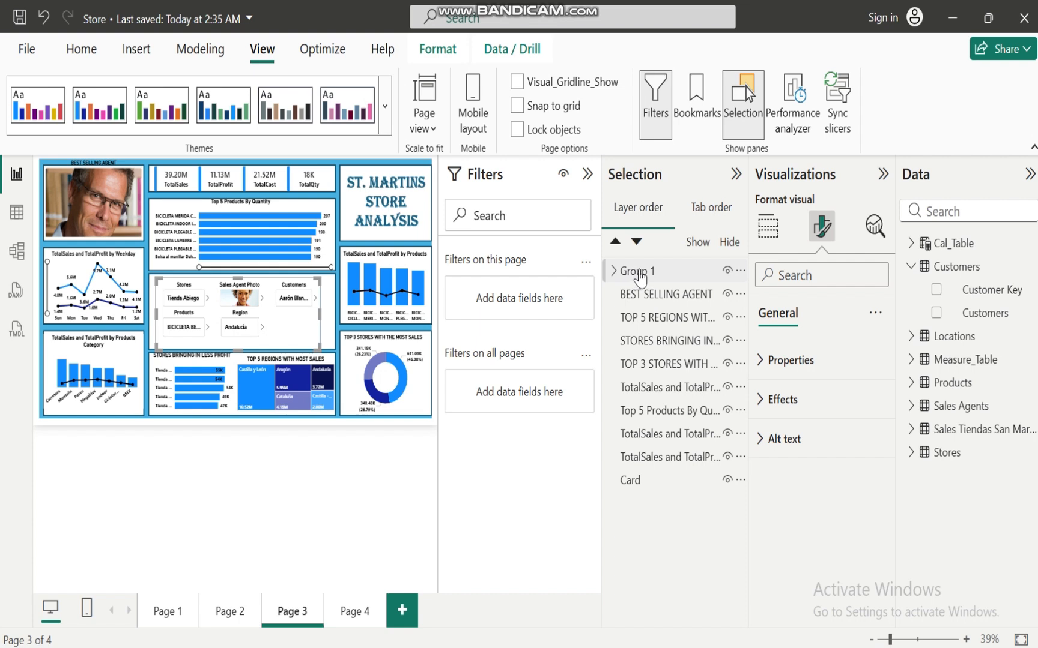
left_click(637, 273)
left_click(614, 271)
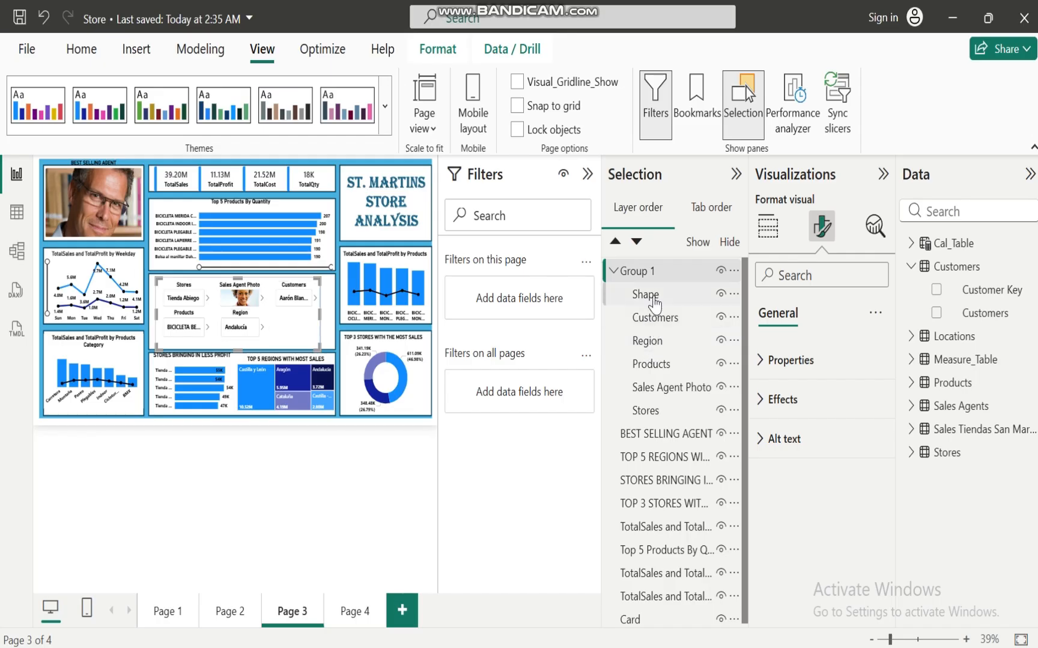
left_click(613, 271)
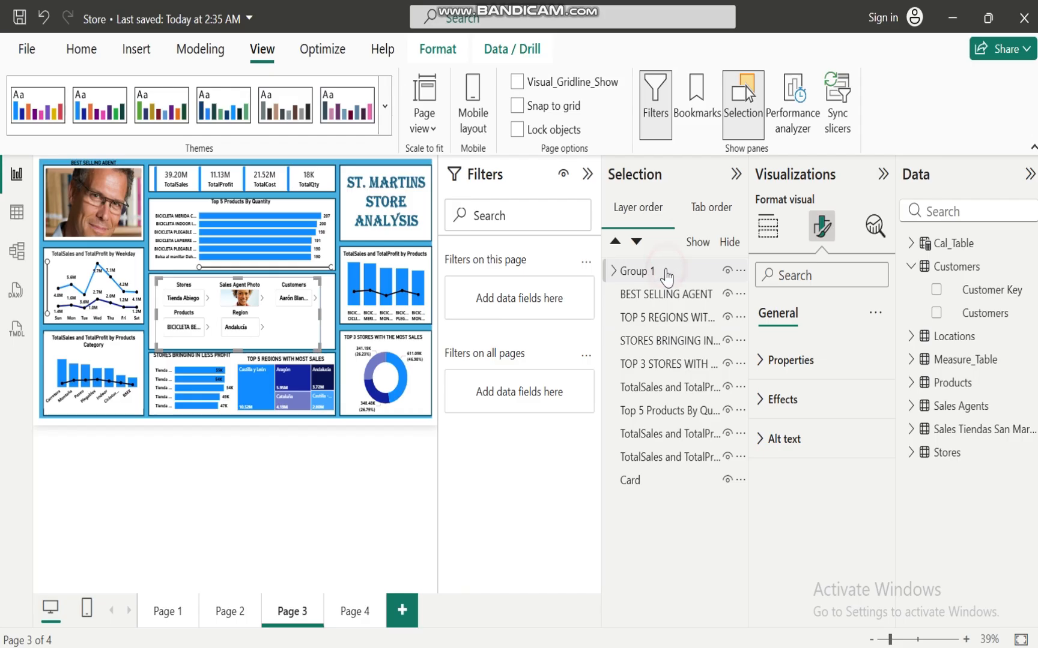
left_click(667, 276)
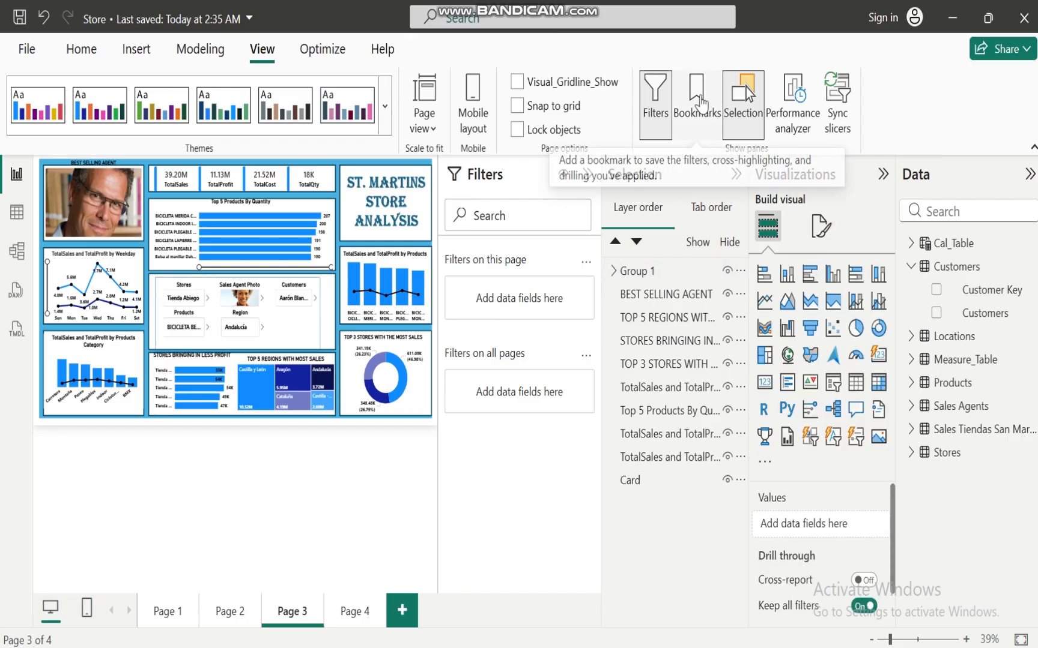
left_click(706, 112)
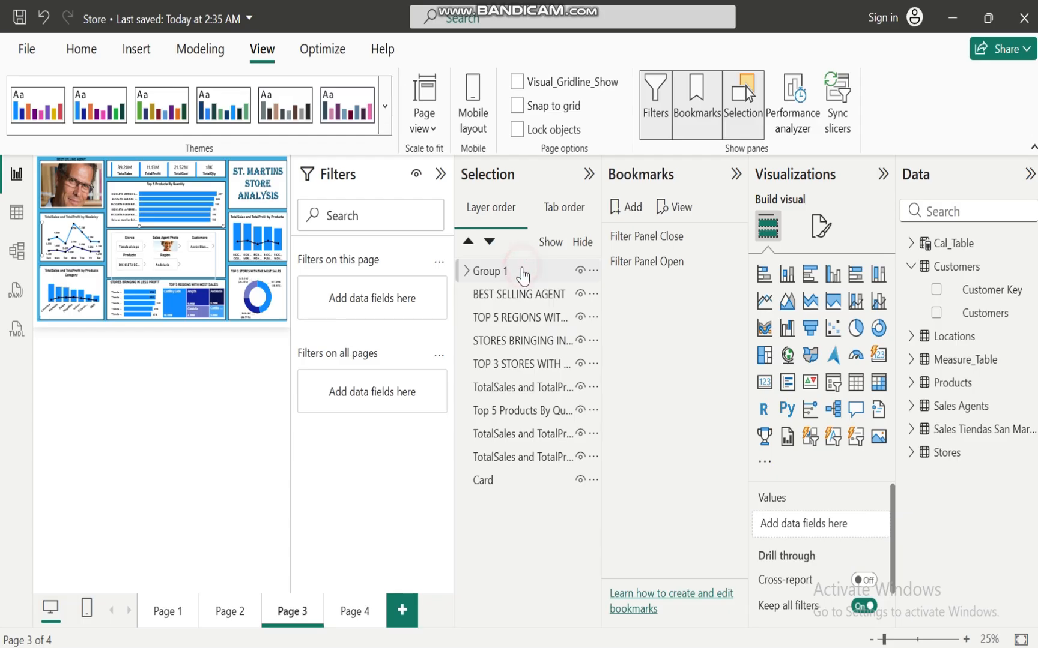
Step: Hide Page 3's slicer group and save that state as a bookmark named FILTER CLOSED
left_click(523, 272)
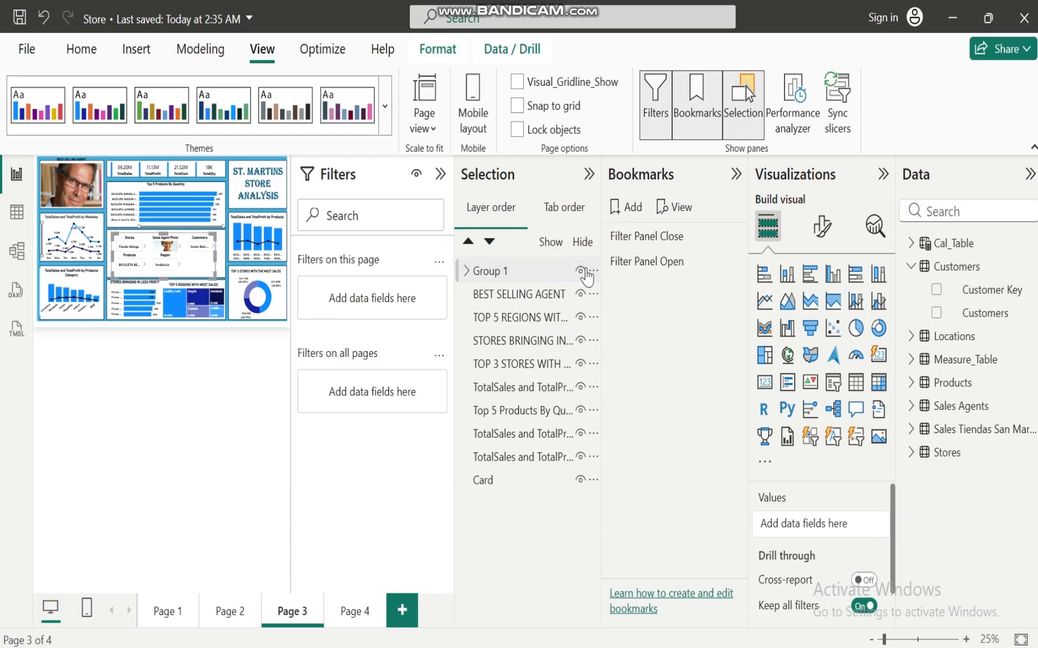
left_click(580, 272)
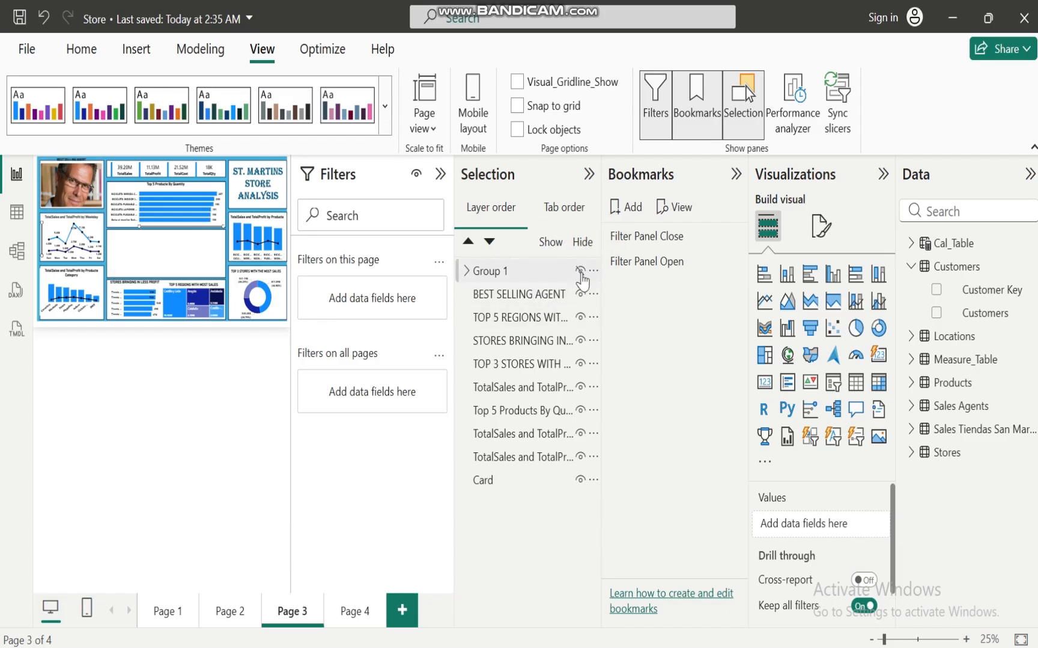
left_click(635, 209)
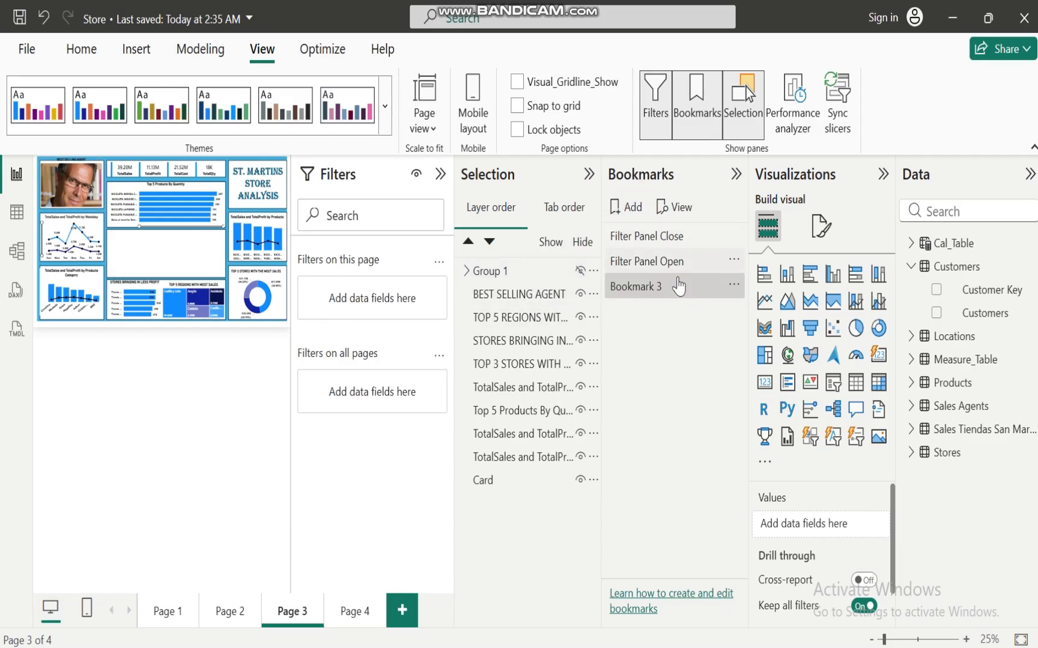
left_click(667, 289)
double_click(668, 289)
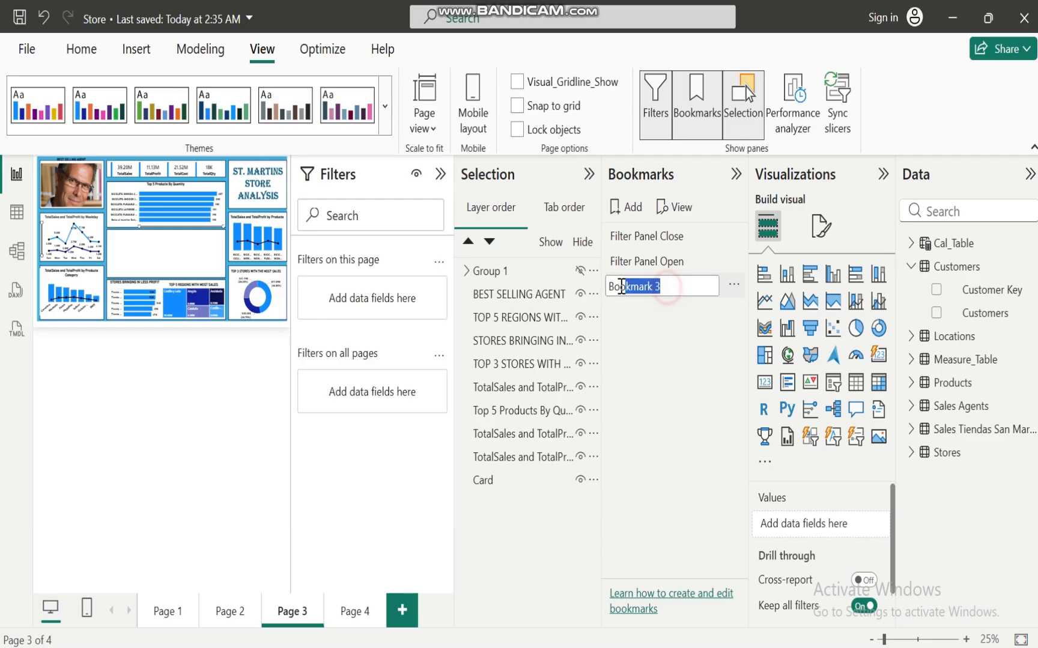
type("Fi")
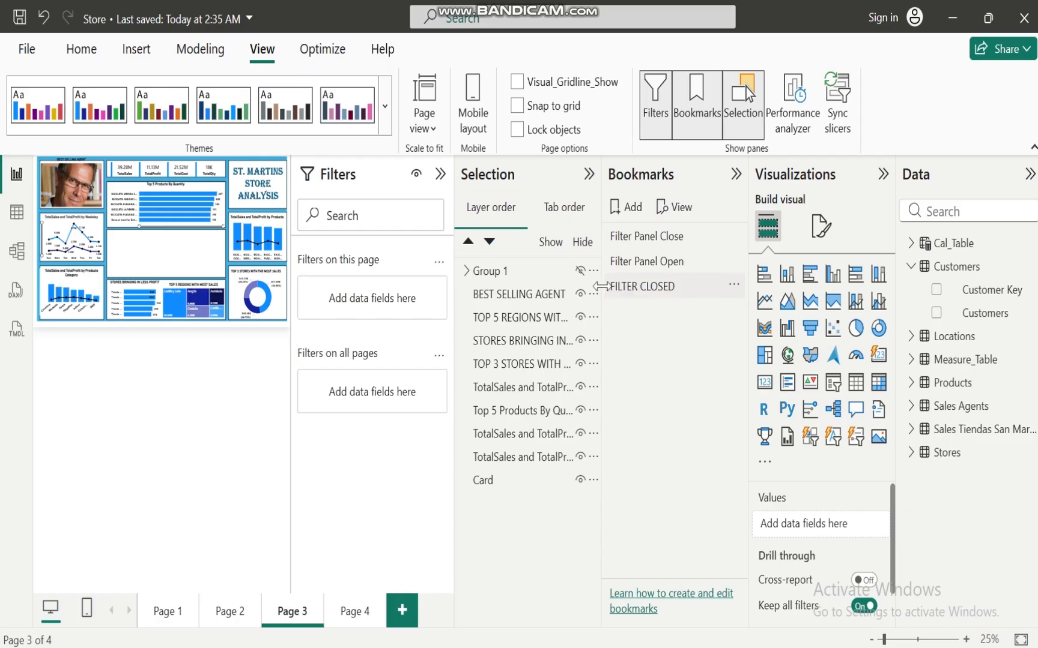
key("Return")
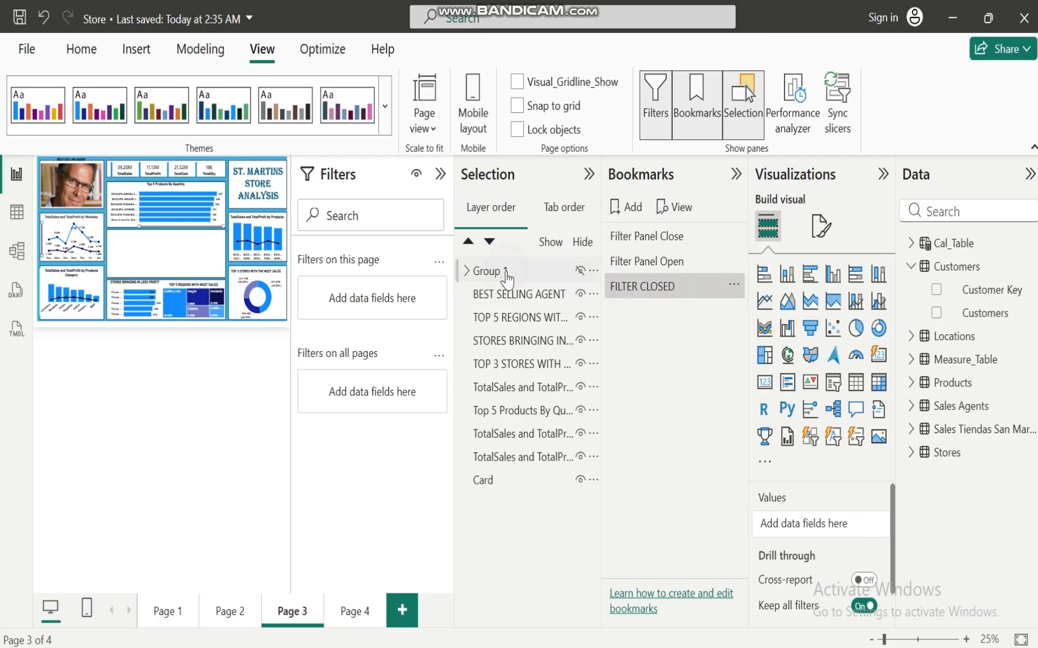
Step: Make the slicer group visible again and save that state as a bookmark named FILTER OPENED
left_click(506, 275)
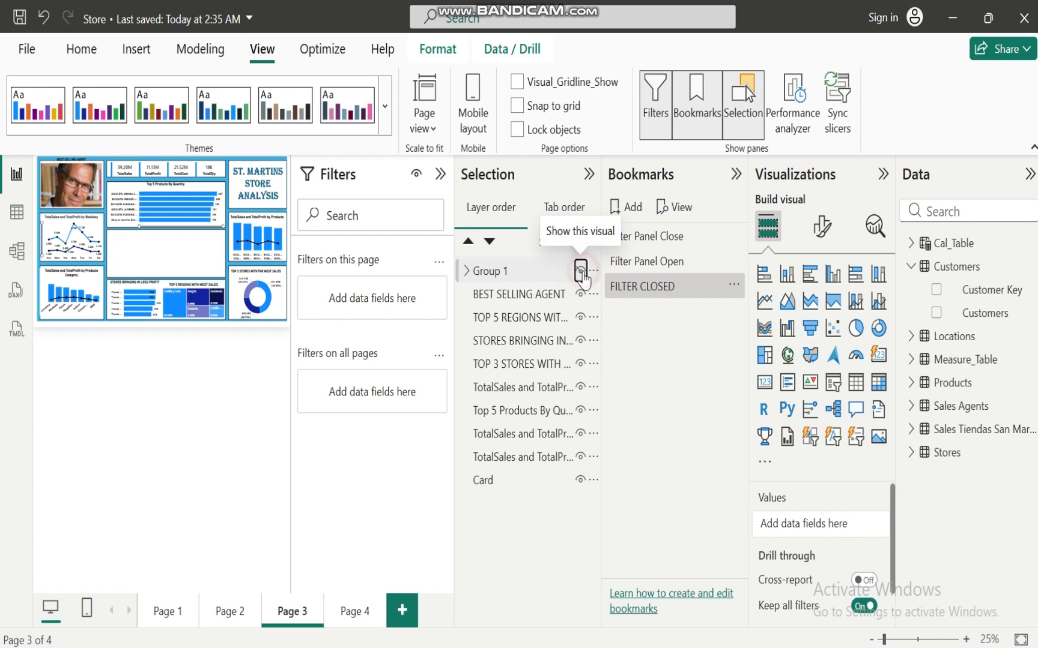
left_click(580, 270)
left_click(639, 209)
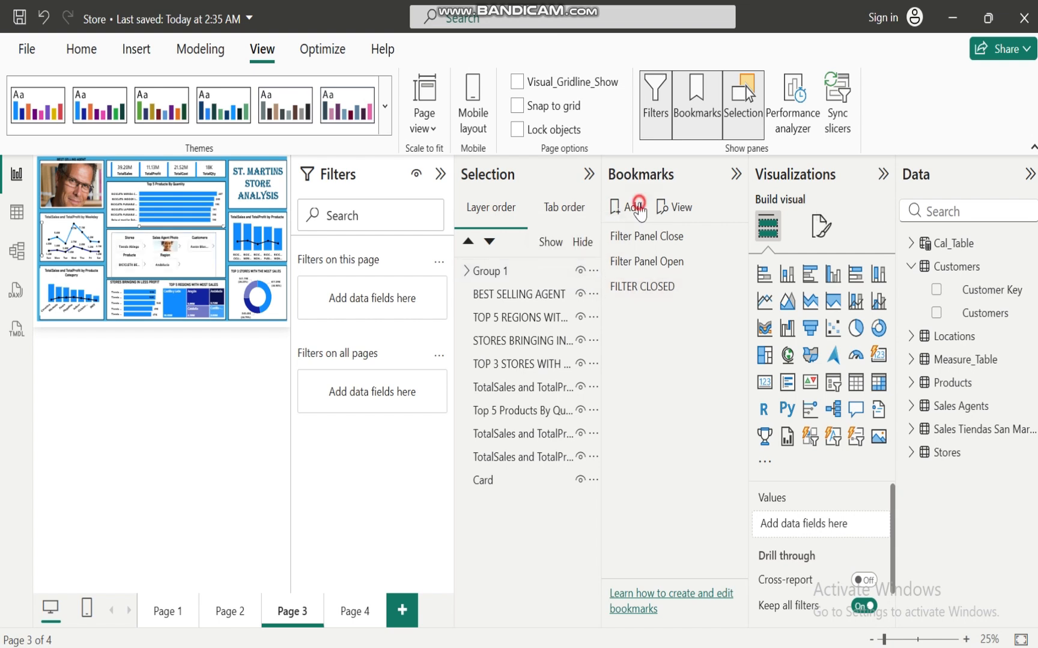
left_click(667, 313)
double_click(668, 313)
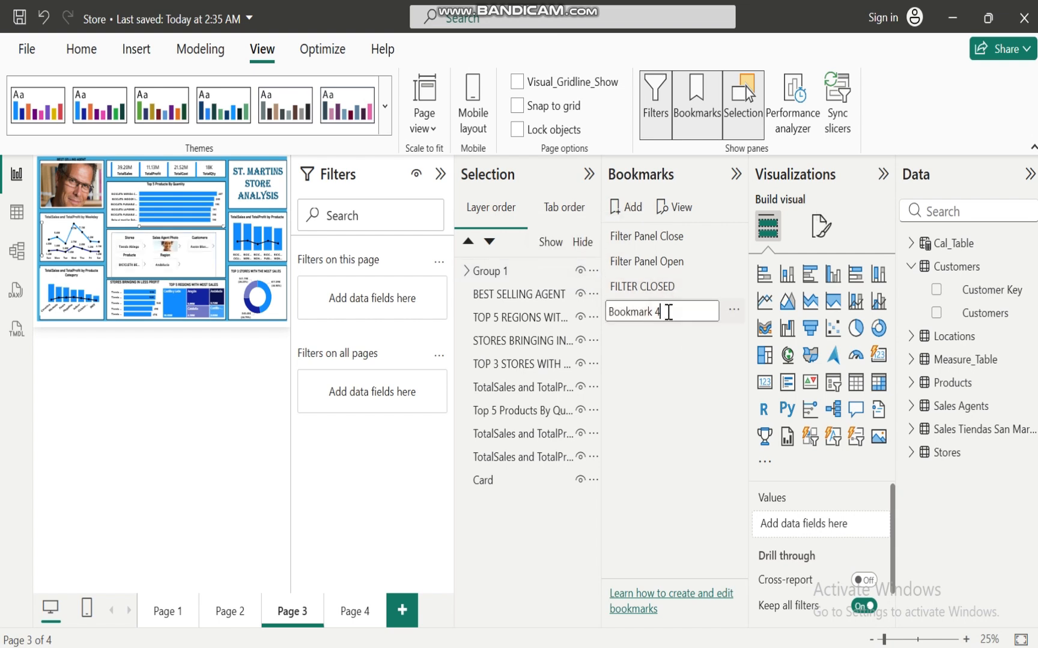
left_click_drag(665, 312, 595, 312)
type("FILTER OPEN")
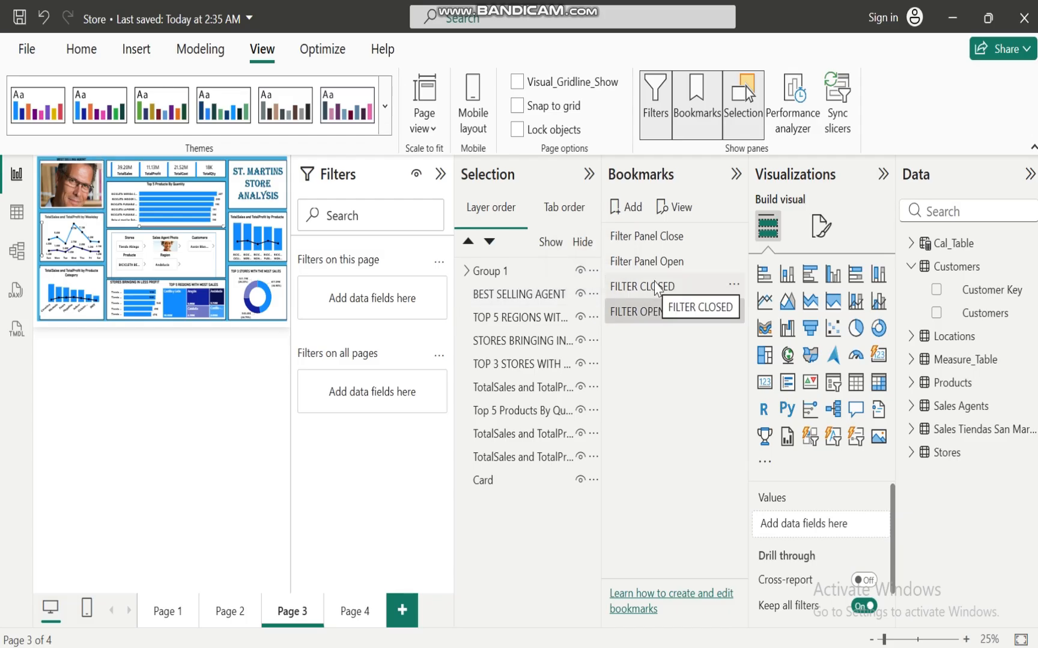
Step: Try out the FILTER CLOSED and FILTER OPENED bookmarks twice, then collapse the bookmark and object lists
left_click(657, 287)
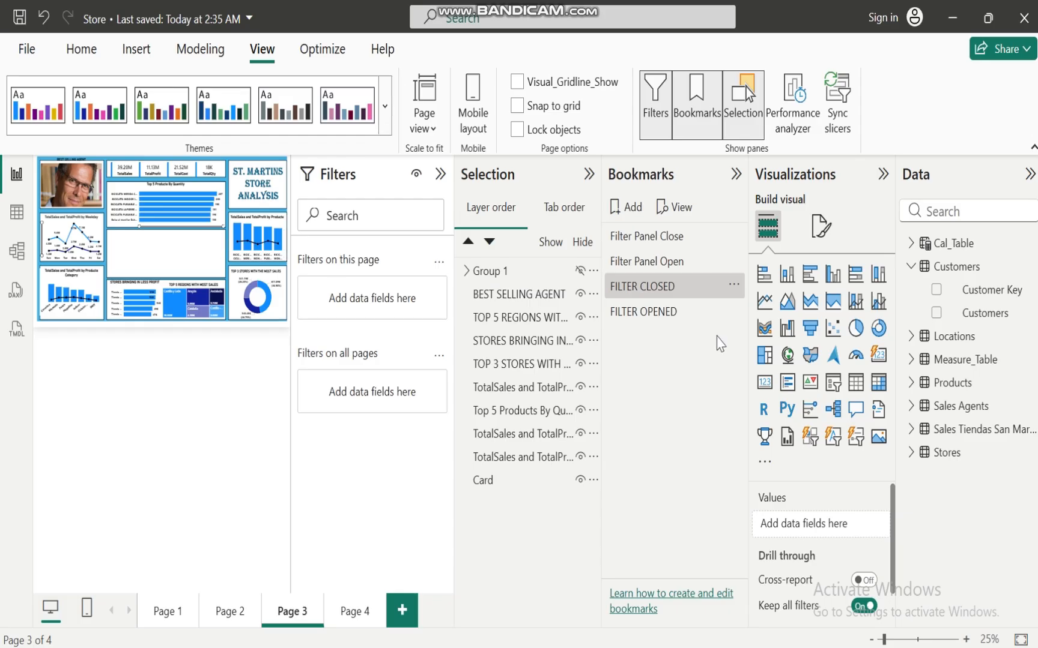
left_click(644, 313)
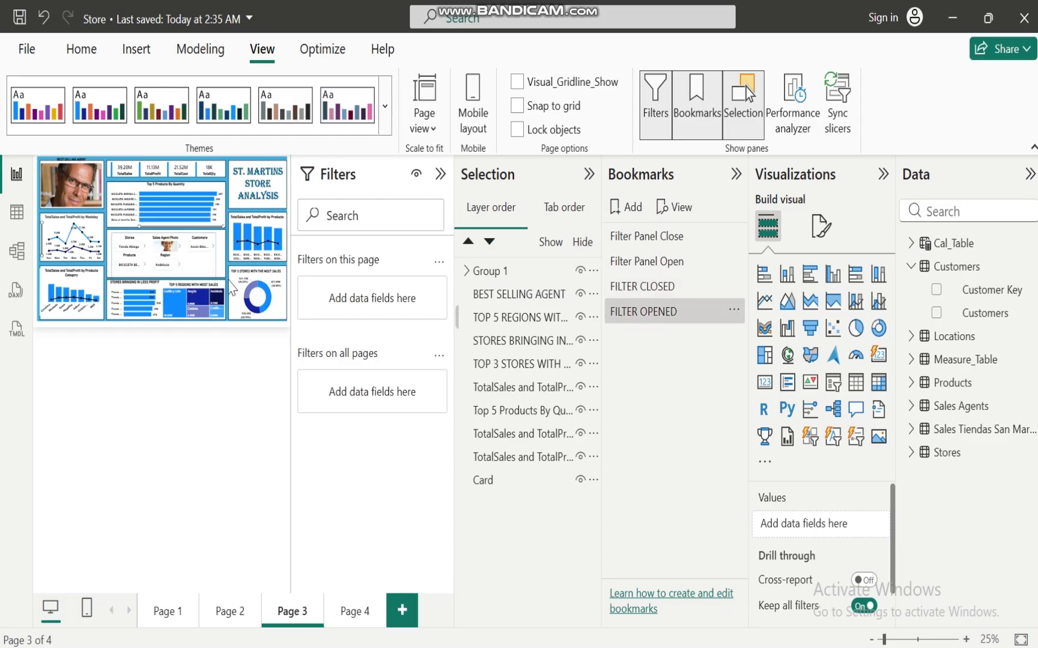
left_click(652, 287)
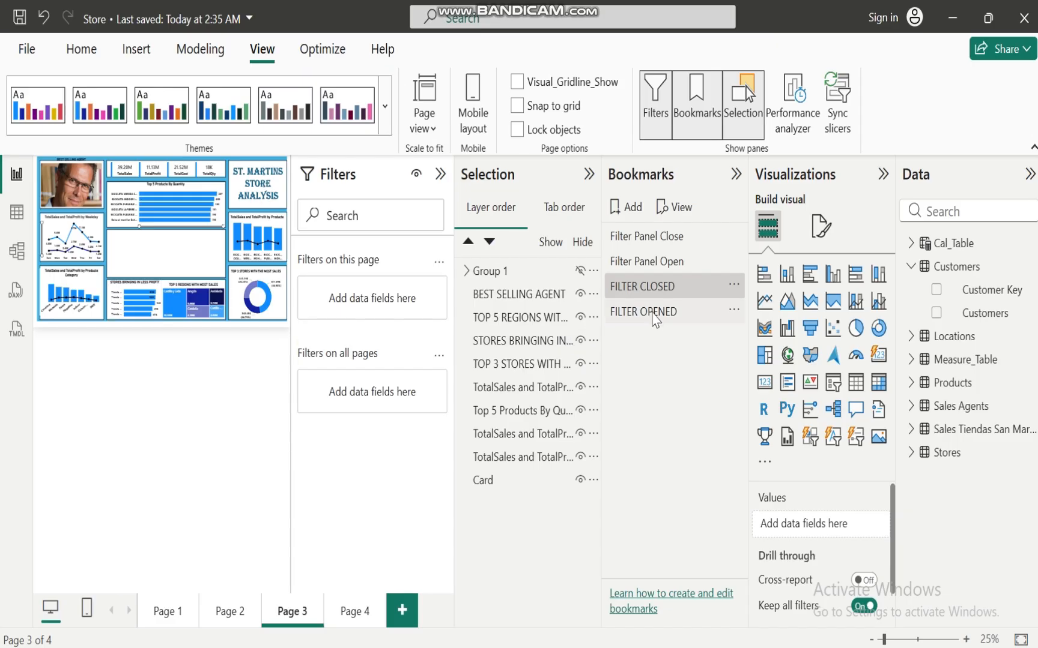
left_click(659, 312)
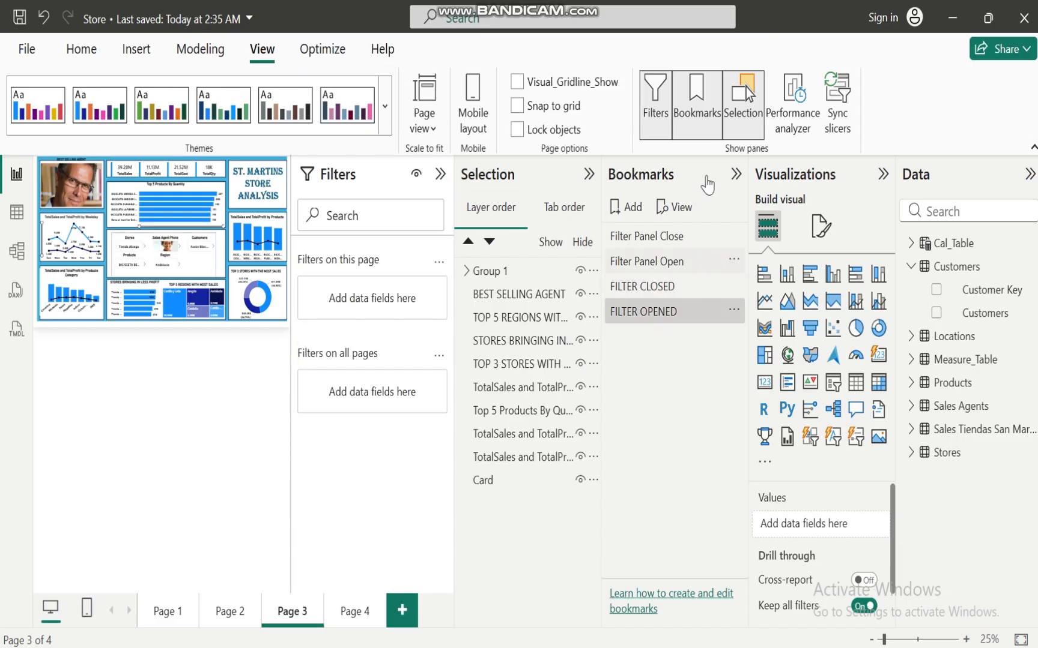
left_click(736, 175)
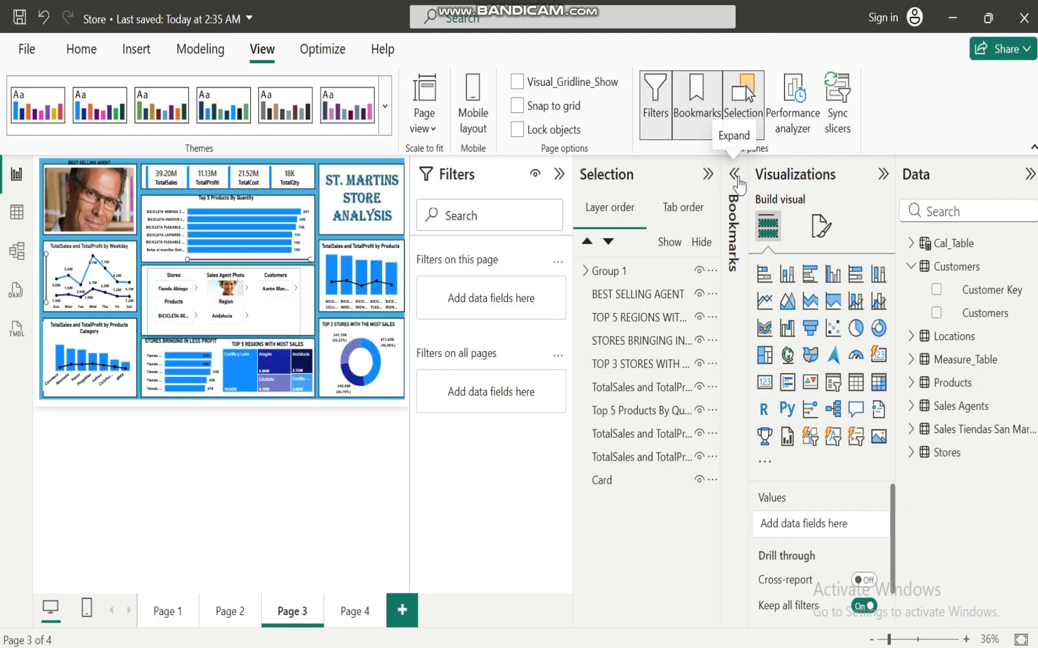
left_click(708, 174)
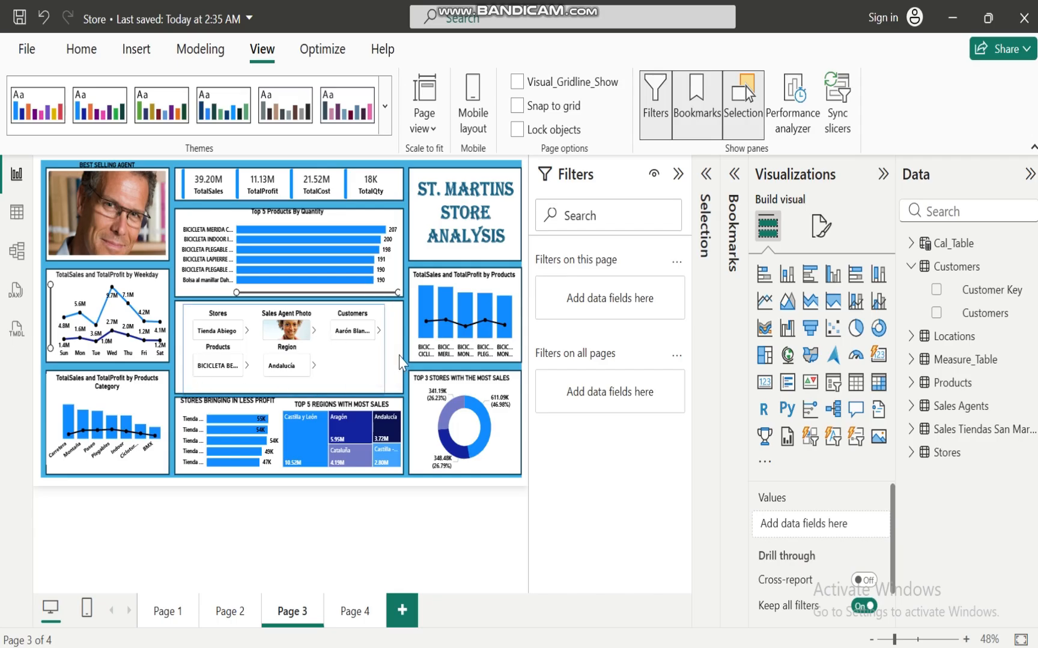
Step: Insert an empty image element on Page 3
left_click(81, 50)
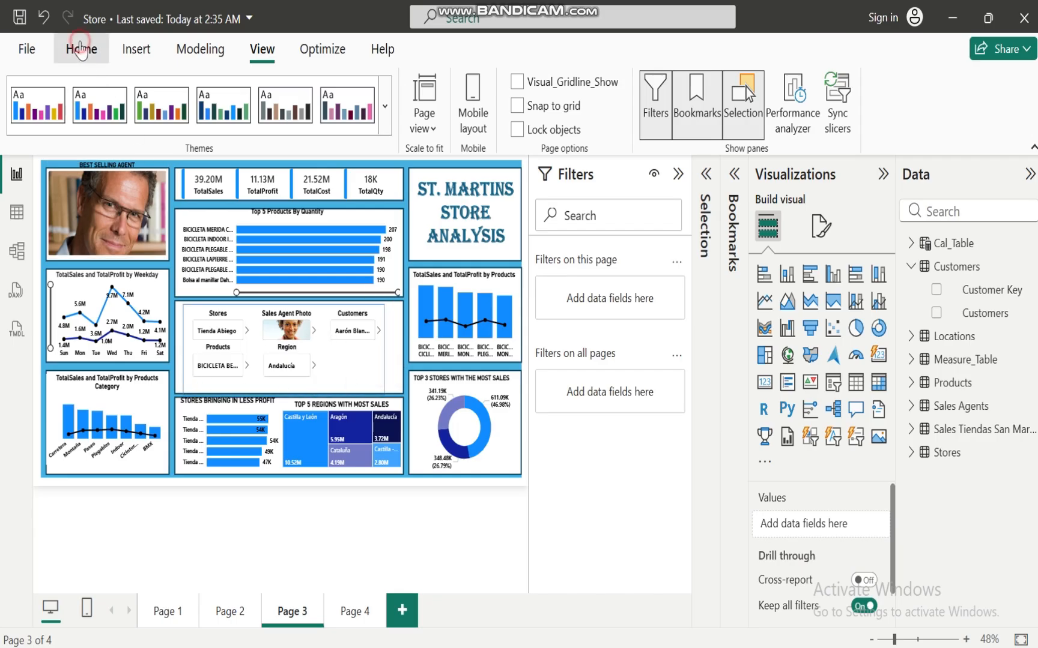
left_click(136, 50)
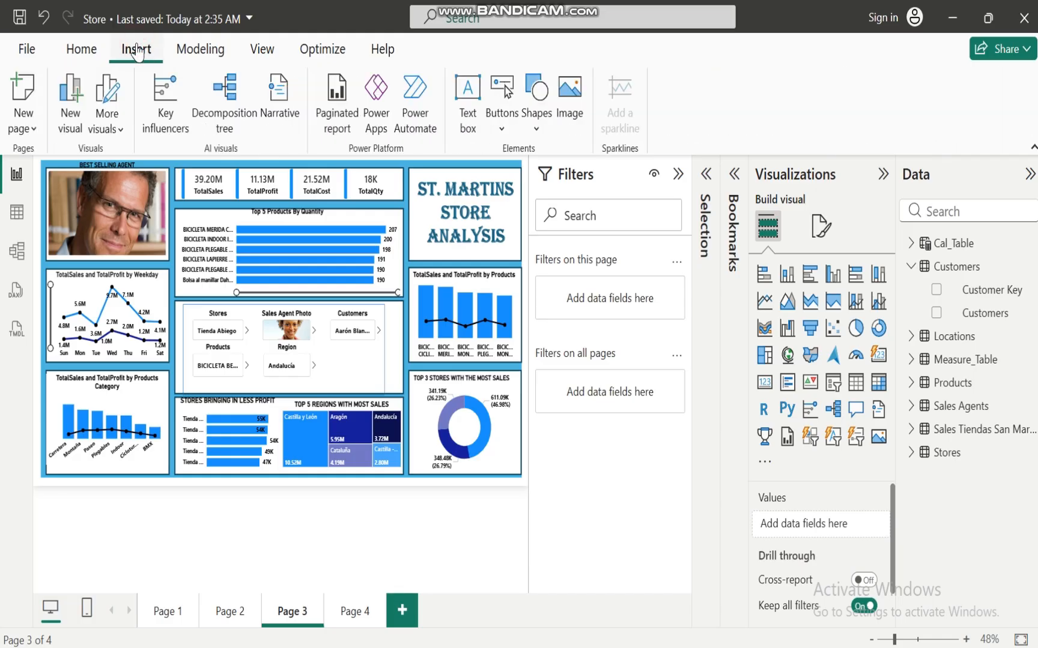
left_click(573, 105)
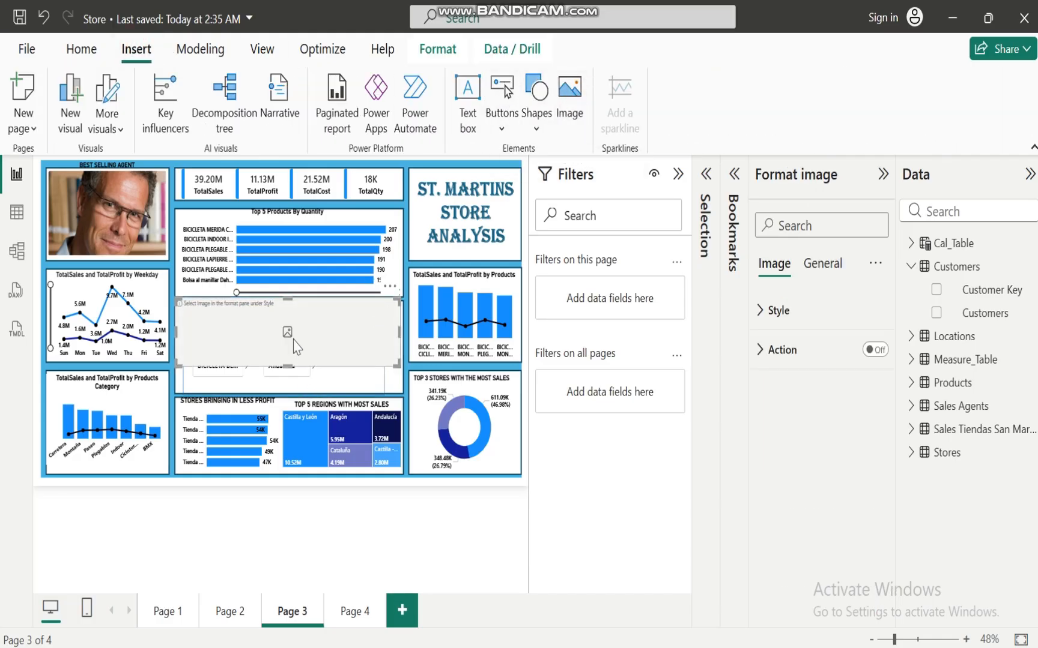
Step: Load control_panel_on-removebg-preview (1) from the PROJECT PICTURES folder into the image and shrink it into the slicer panel's upper-right corner
left_click(760, 310)
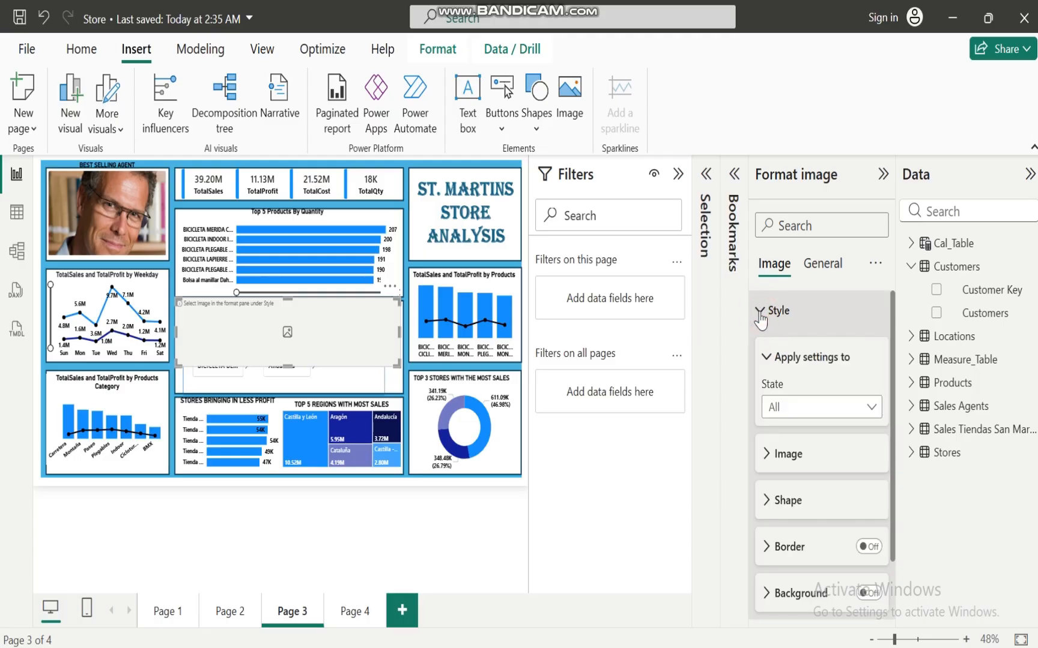
left_click(768, 455)
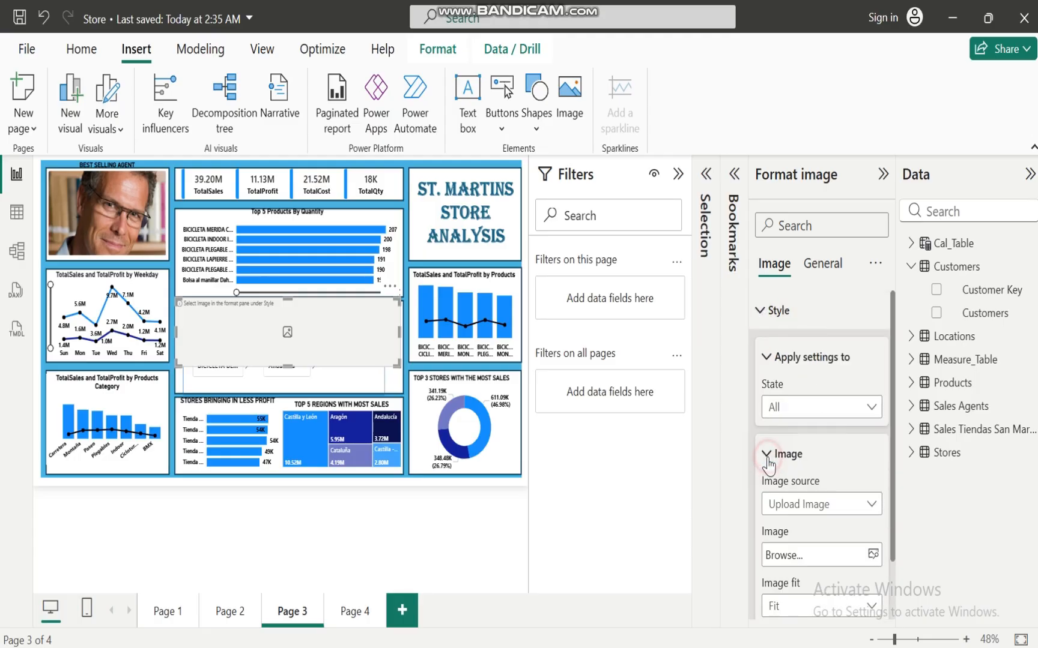
left_click(873, 556)
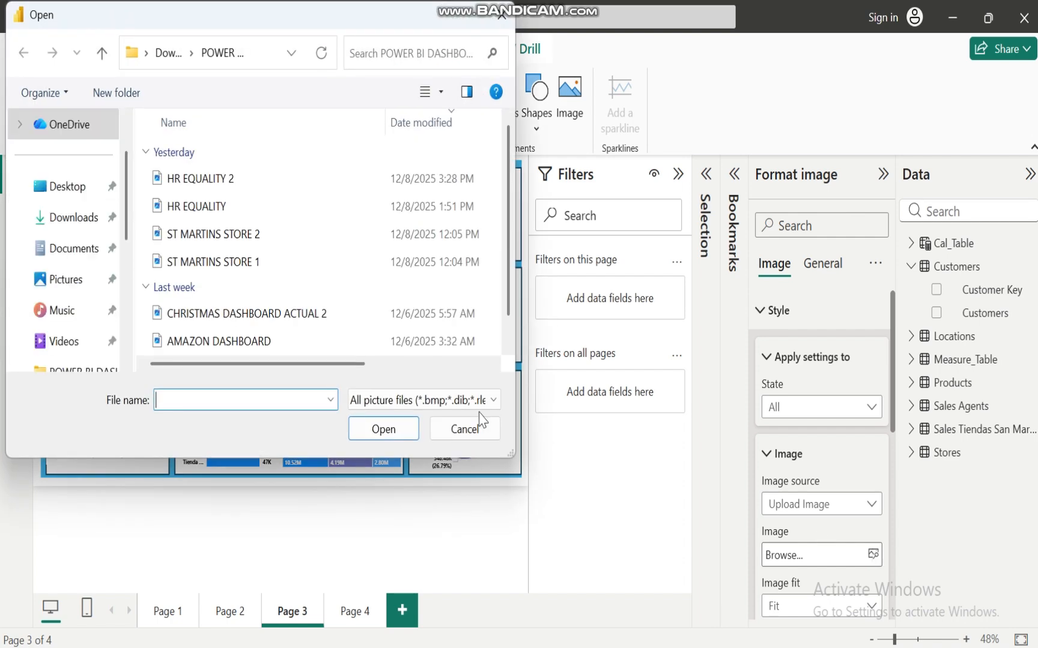
left_click(75, 219)
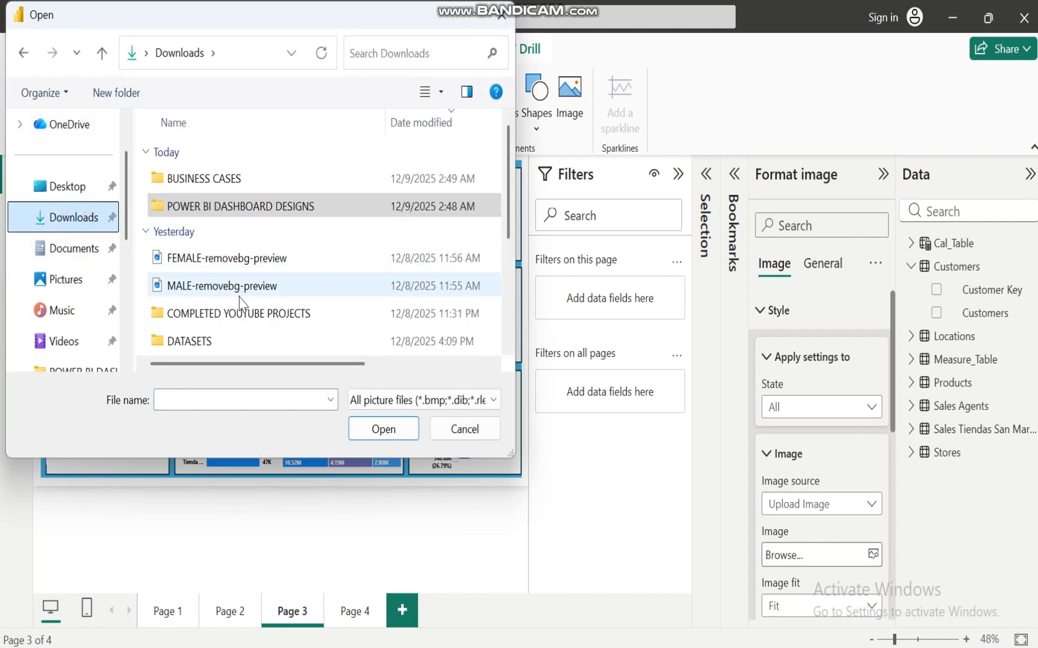
scroll(366, 270, "down", 2)
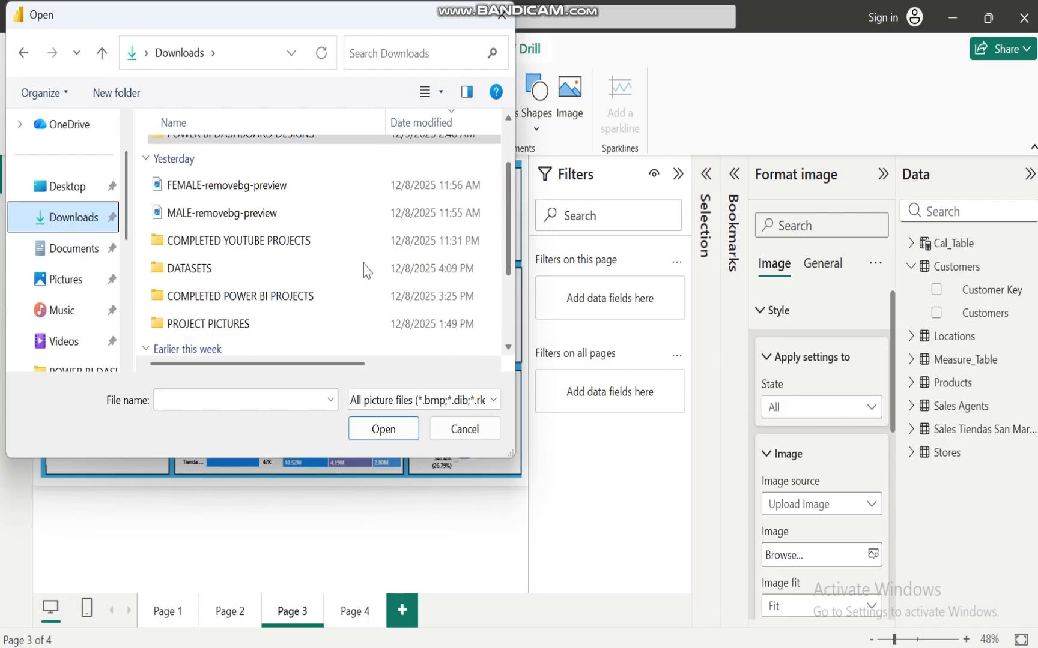
double_click(240, 324)
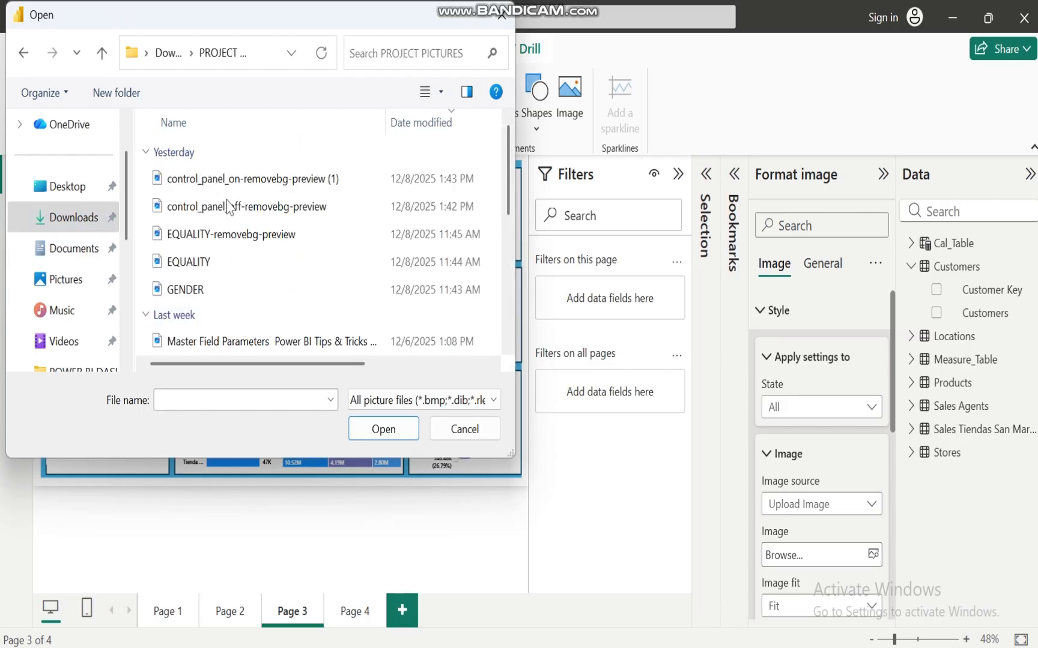
left_click(221, 178)
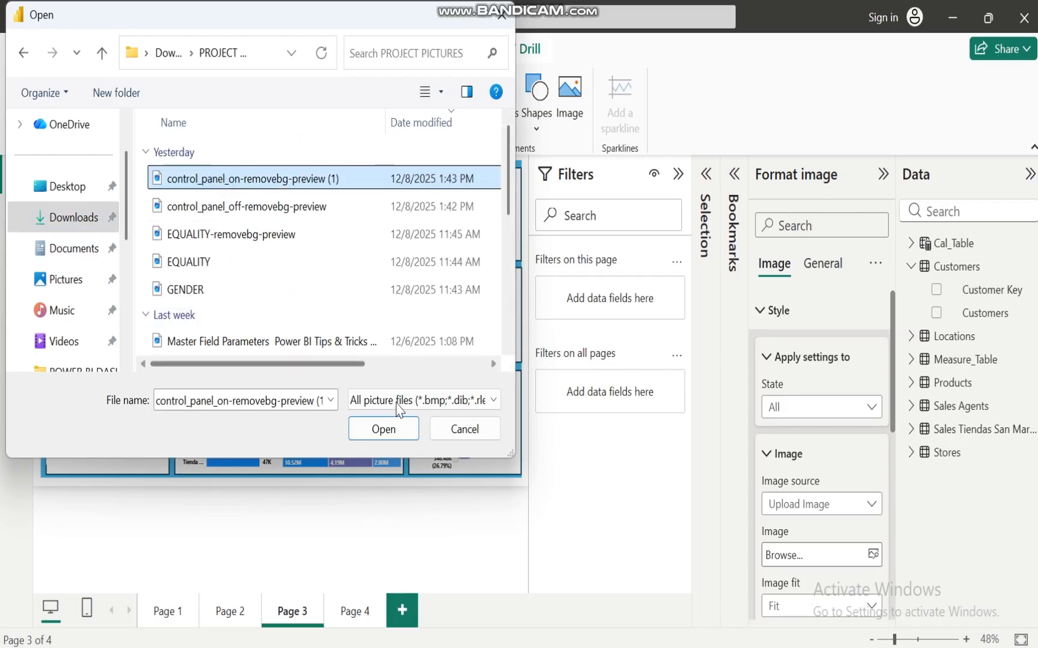
left_click(383, 429)
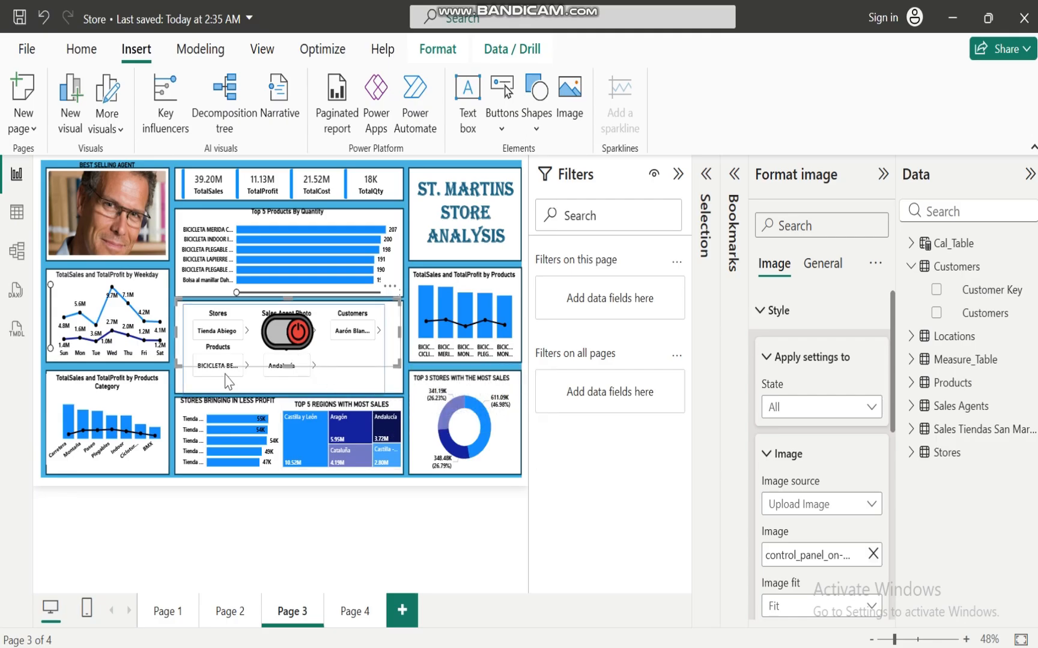
left_click_drag(176, 363, 362, 335)
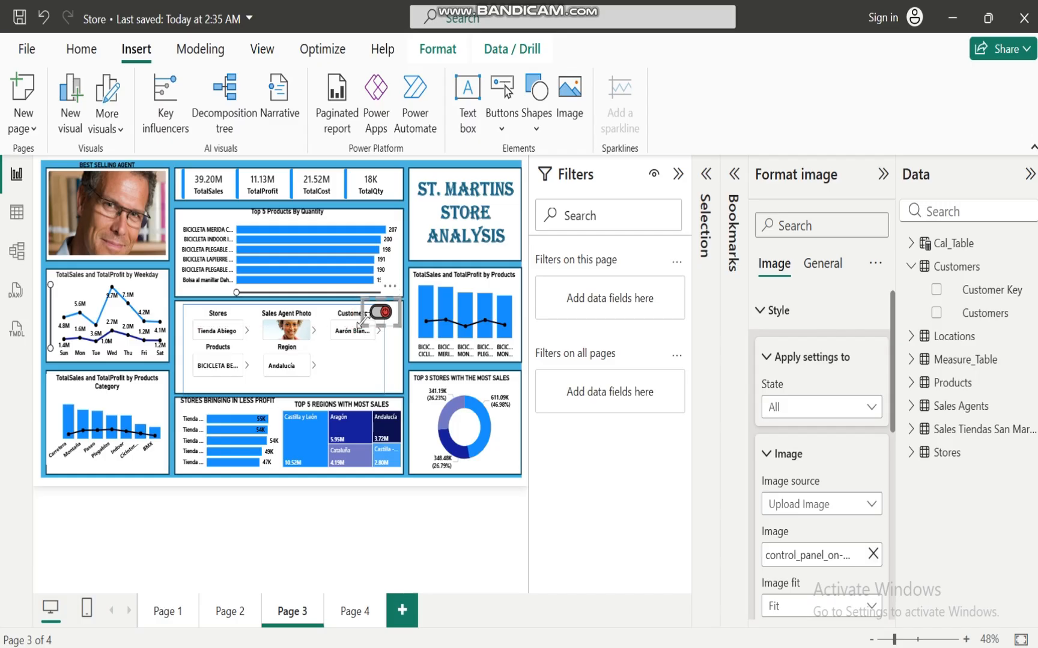
left_click(396, 381)
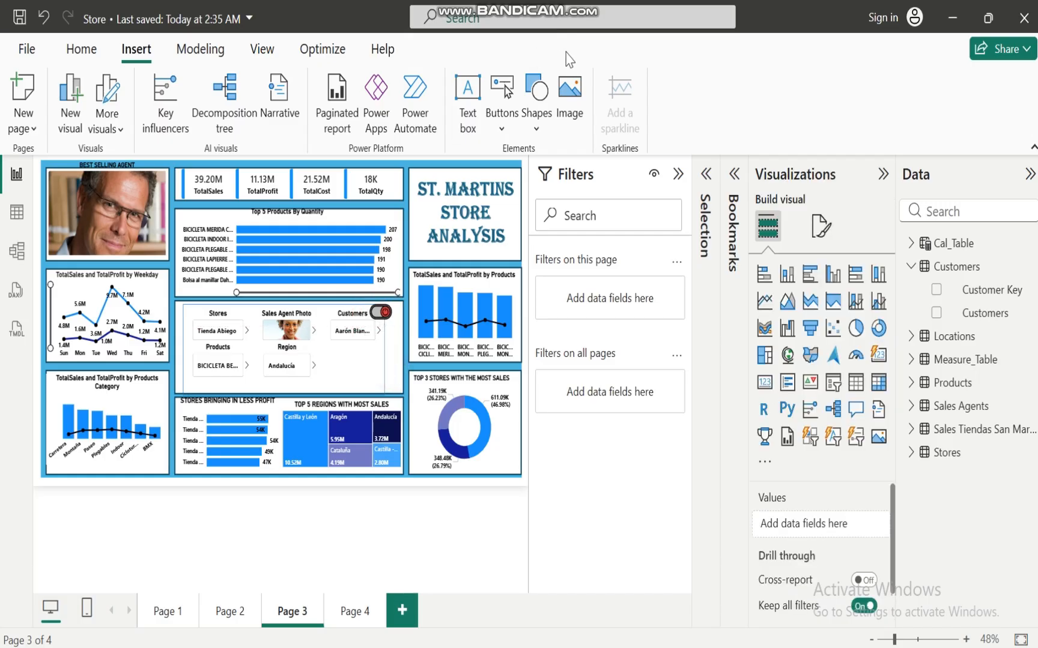
Step: Insert a second image on Page 3 and load control_panel_off-removebg-preview from the PROJECT PICTURES folder into it
left_click(569, 99)
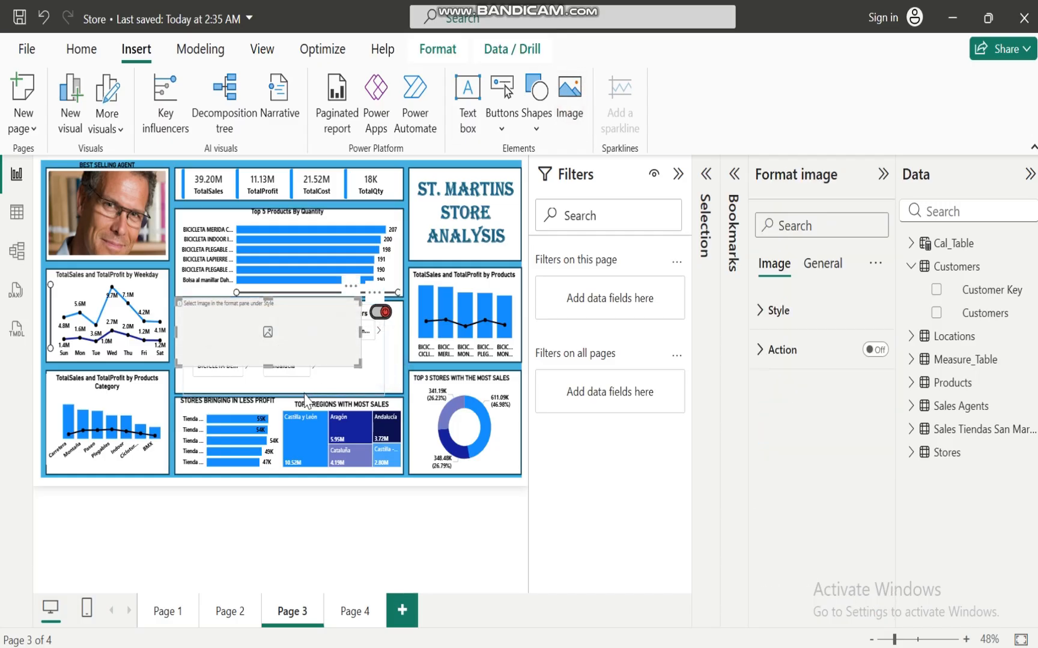
left_click(763, 311)
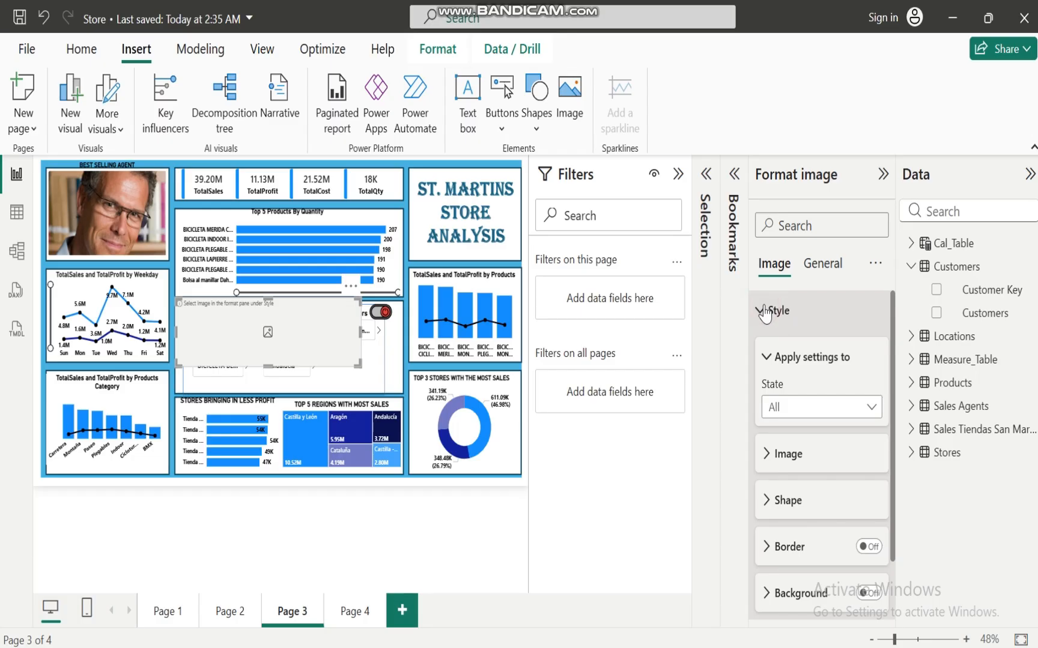
left_click(769, 454)
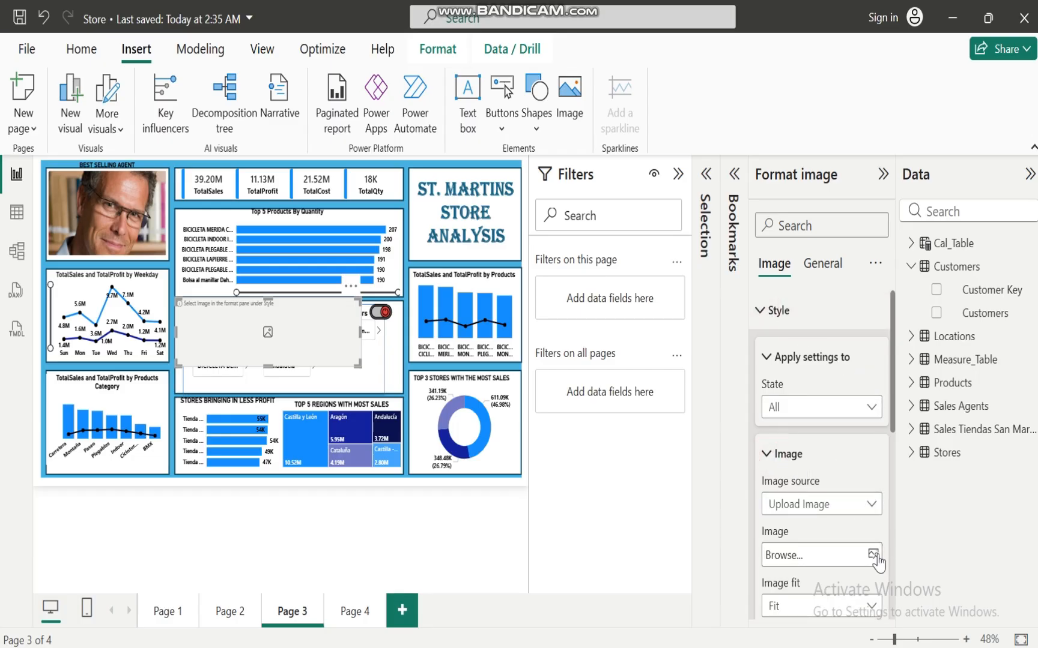
left_click(874, 555)
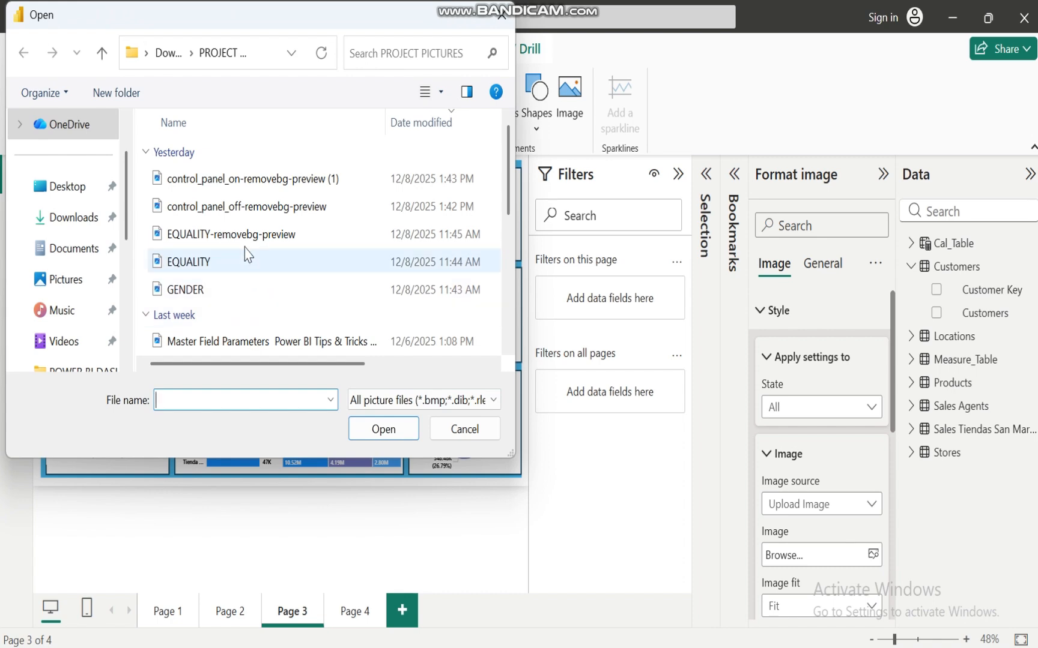
left_click(216, 209)
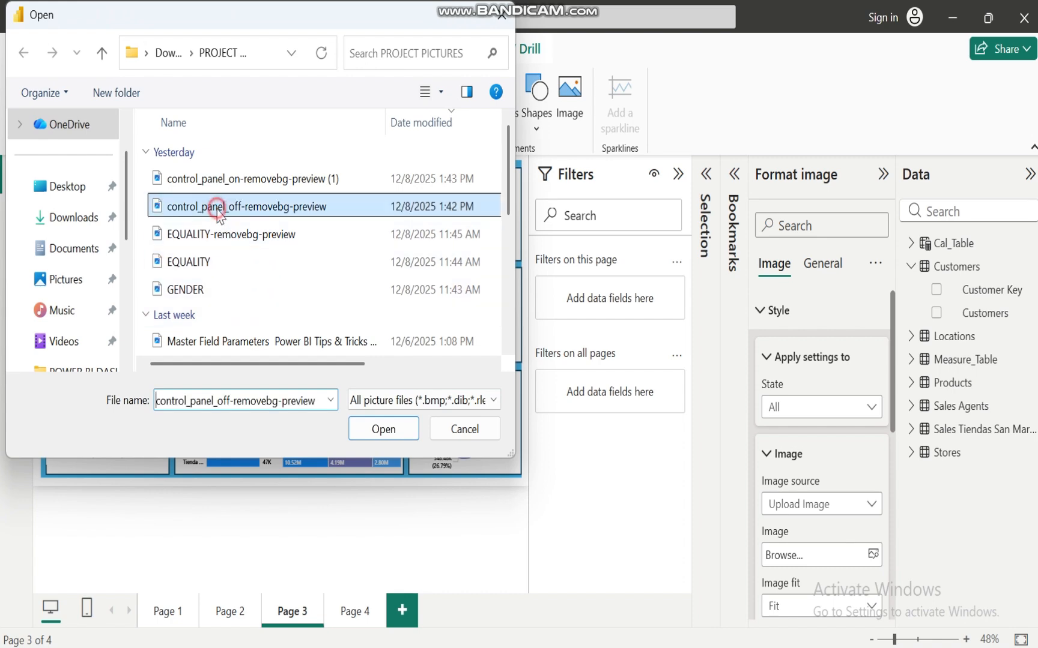
left_click(393, 432)
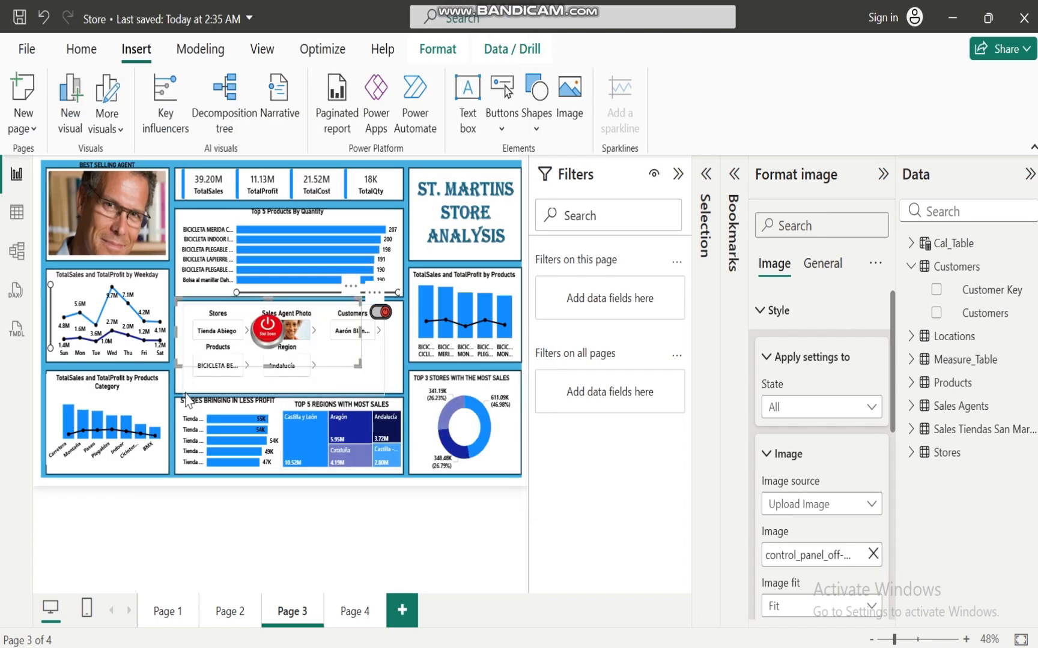
Step: Shrink the red power image to button size and line it up beside the switch image in the slicer panel's lower-right corner
left_click_drag(176, 365, 311, 350)
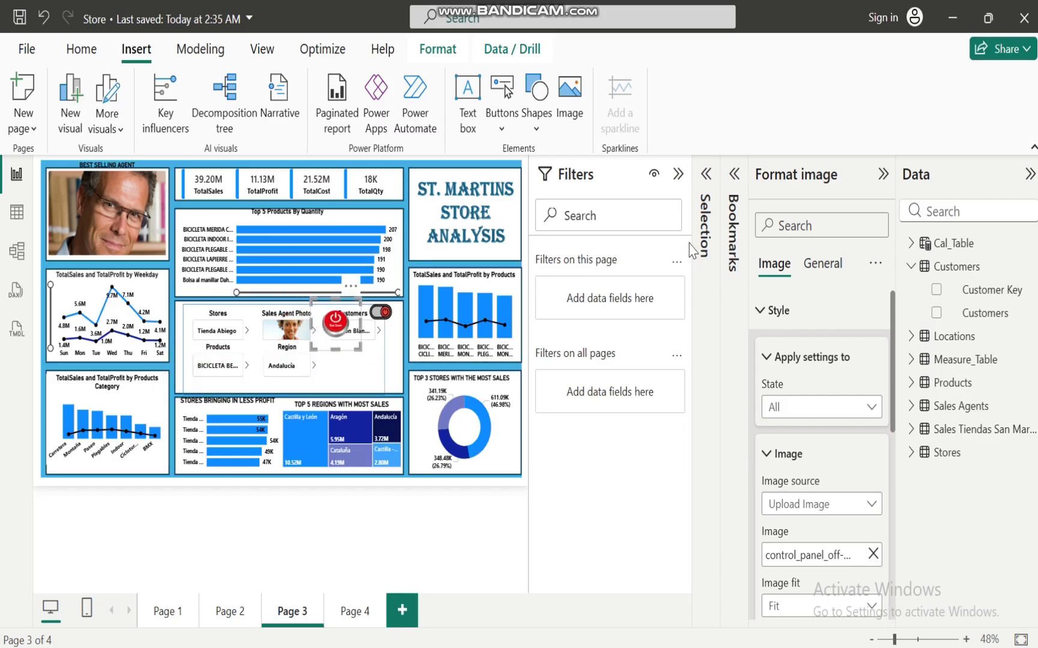
left_click(881, 175)
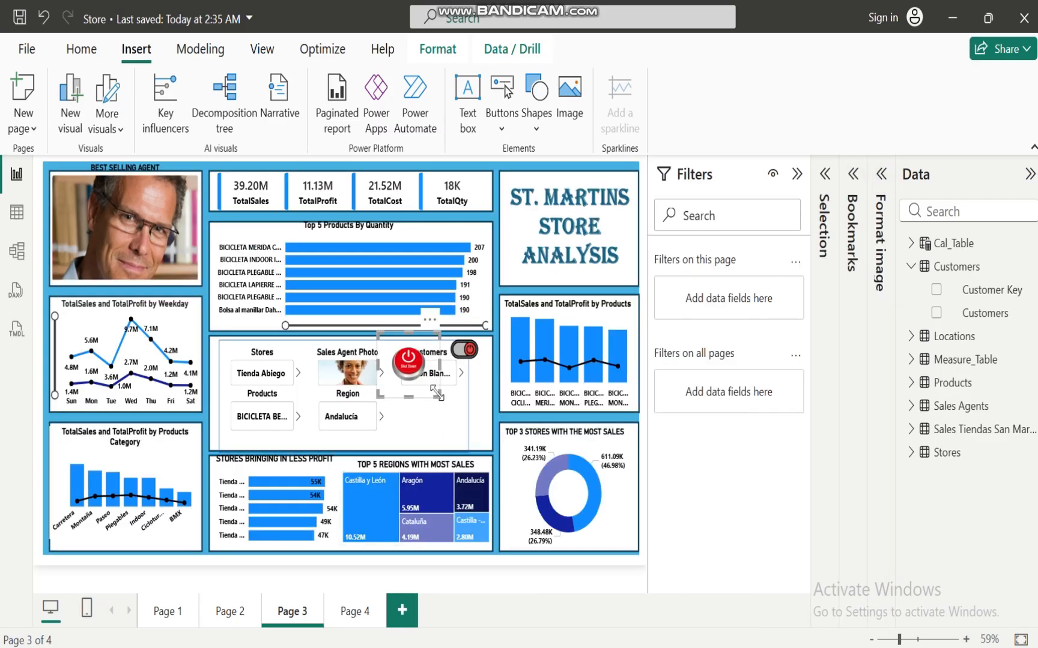
left_click_drag(437, 394, 441, 428)
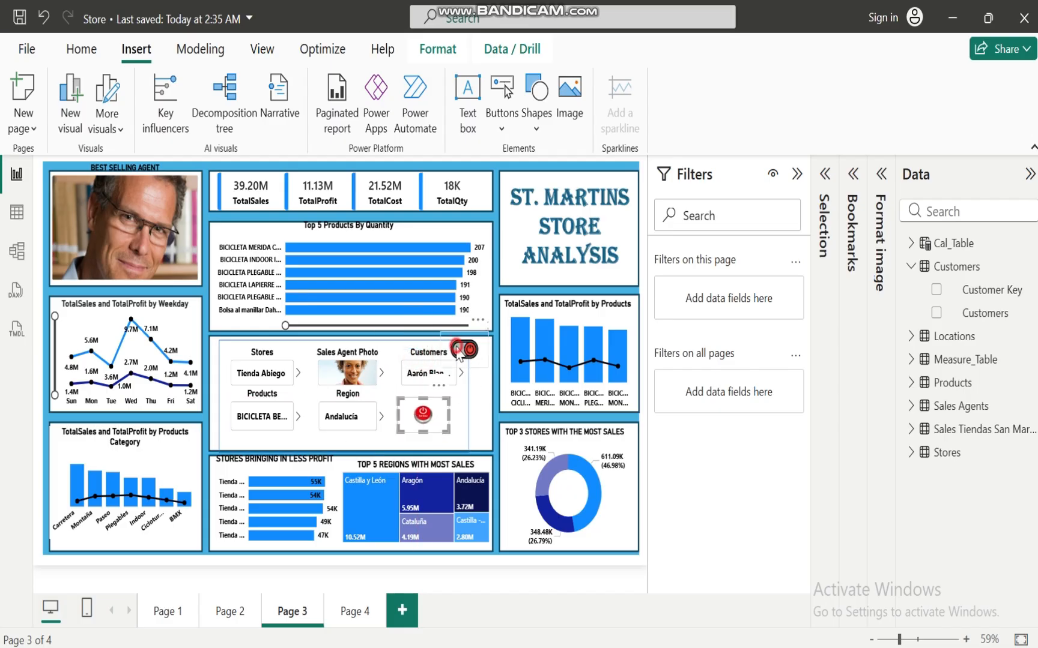
left_click_drag(458, 353, 465, 417)
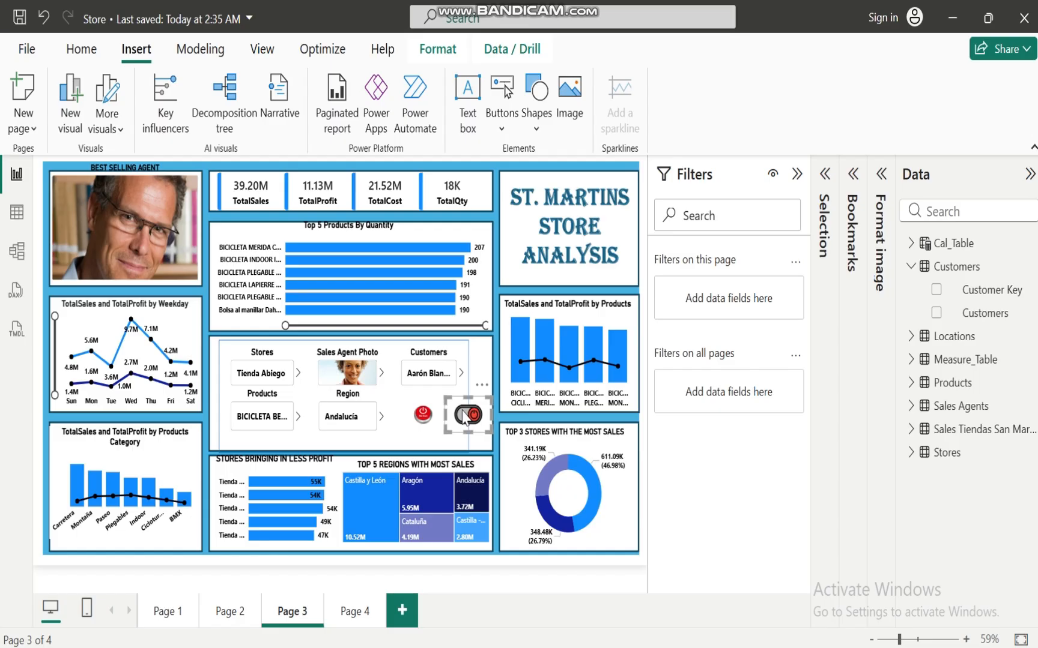
left_click(447, 565)
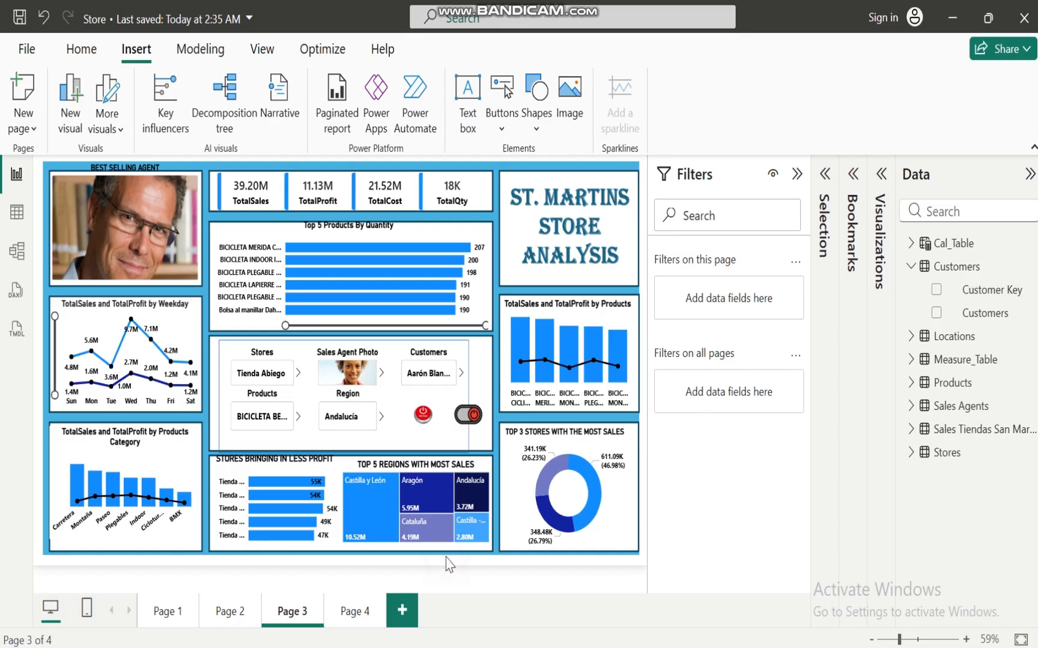
left_click(423, 417)
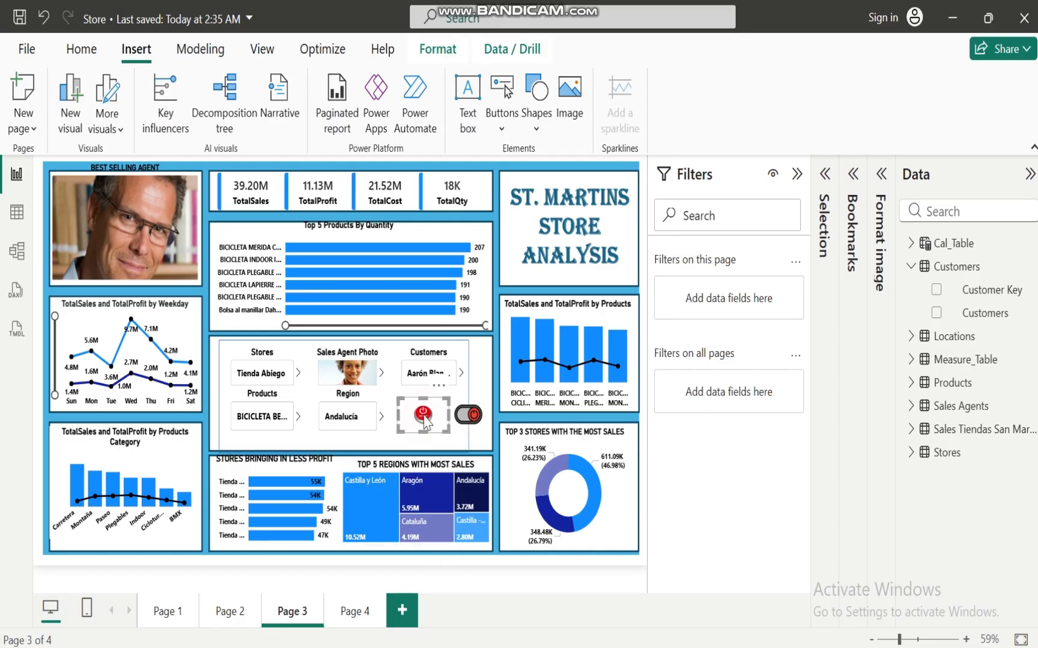
left_click(475, 422, "ctrl")
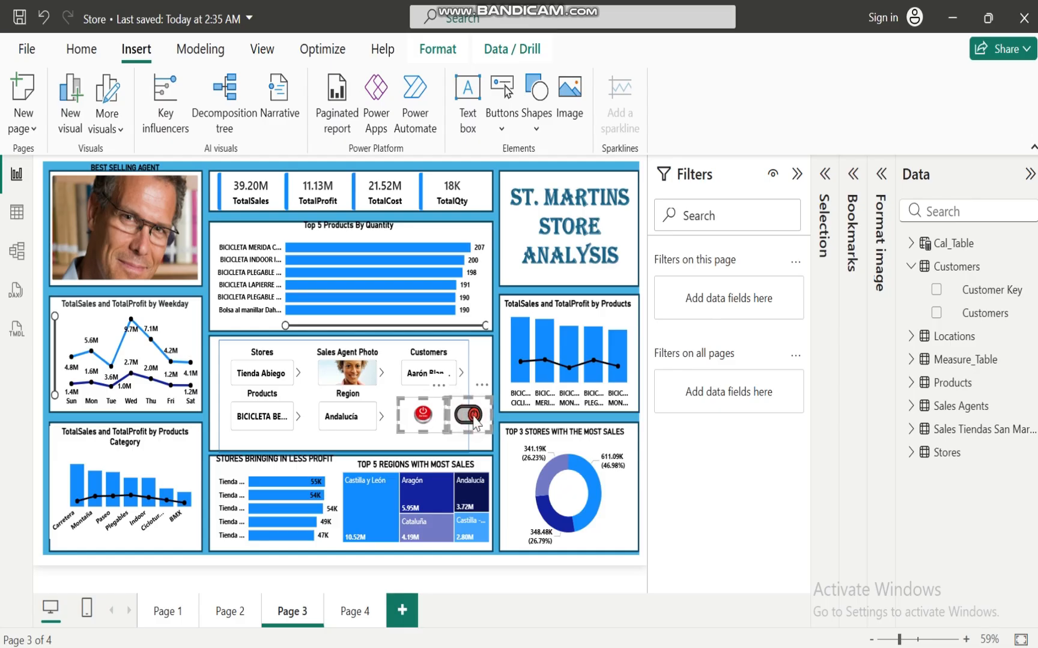
left_click(473, 422)
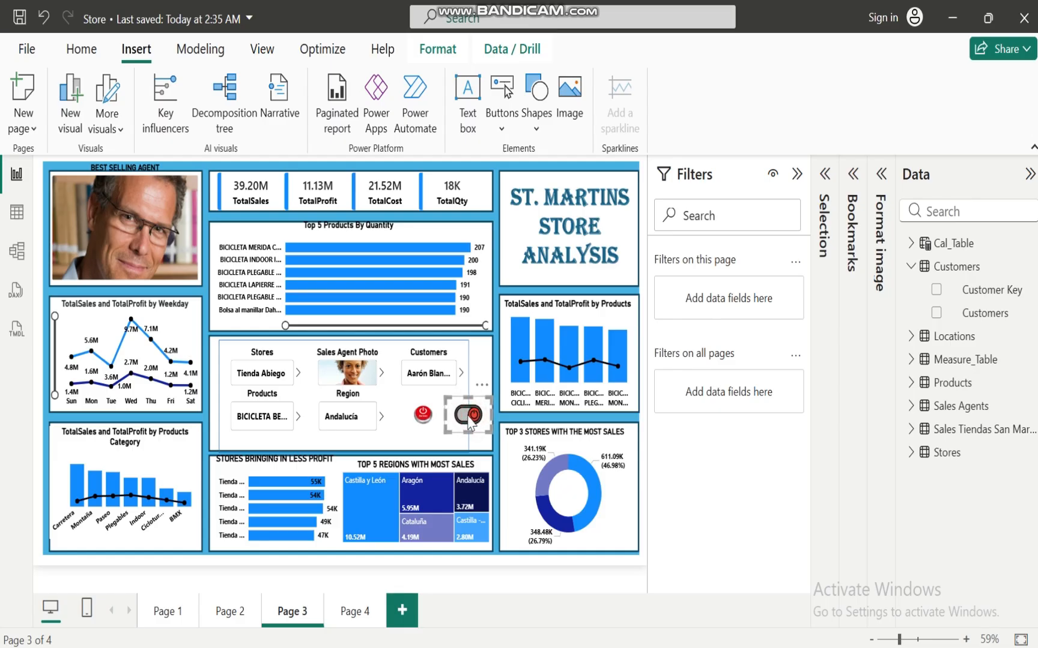
left_click(423, 418)
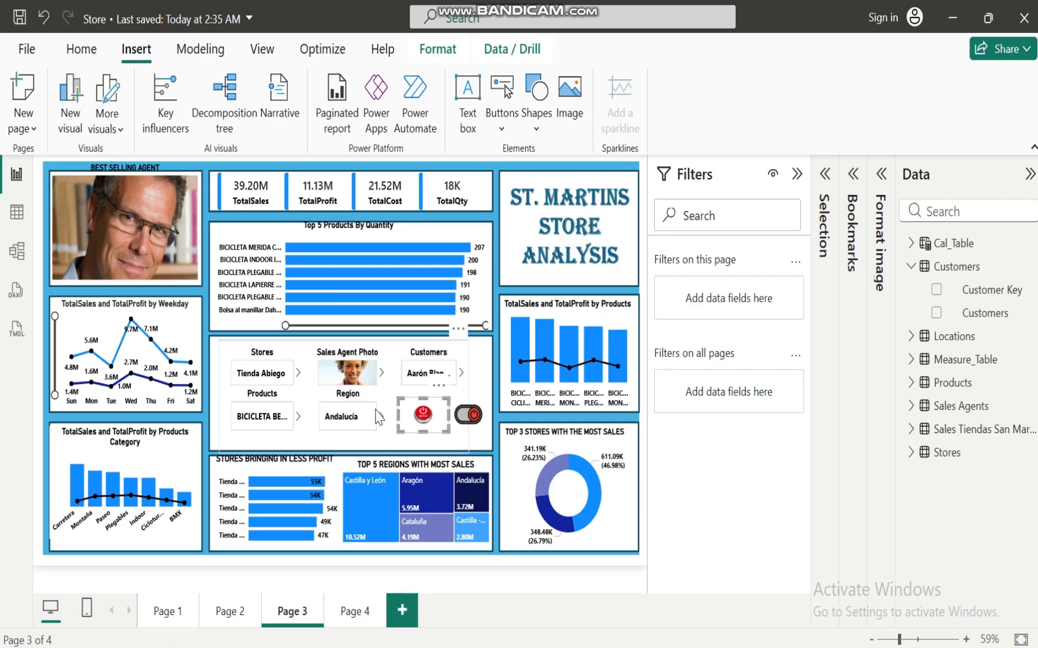
left_click(471, 425)
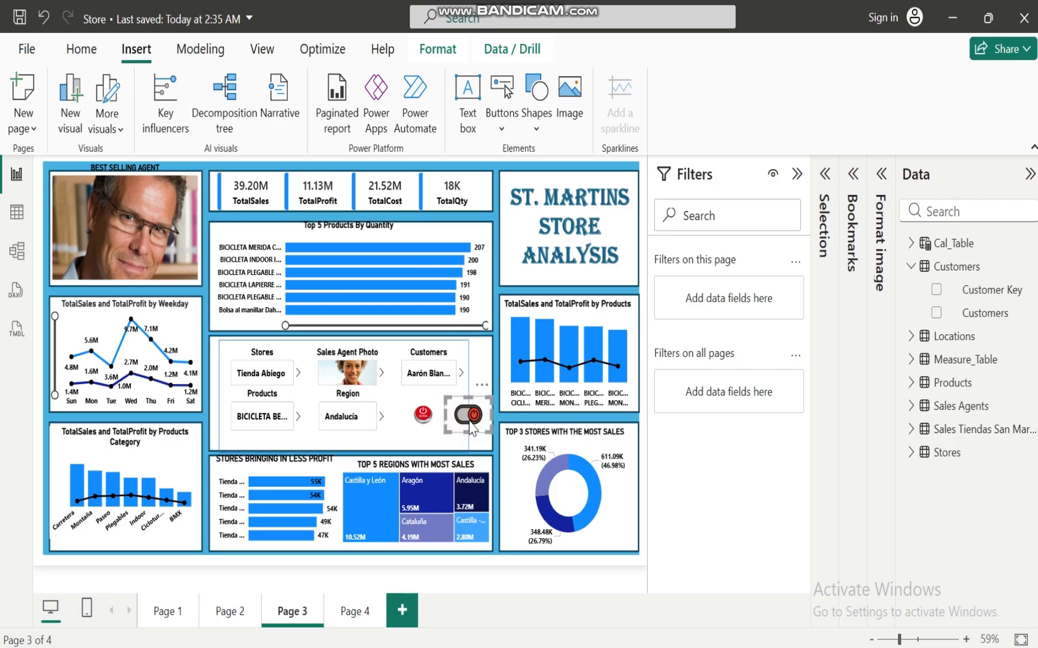
Step: Turn on the red power image's action with type Bookmark and bookmark FILTER CLOSED, and try the button out
left_click(881, 174)
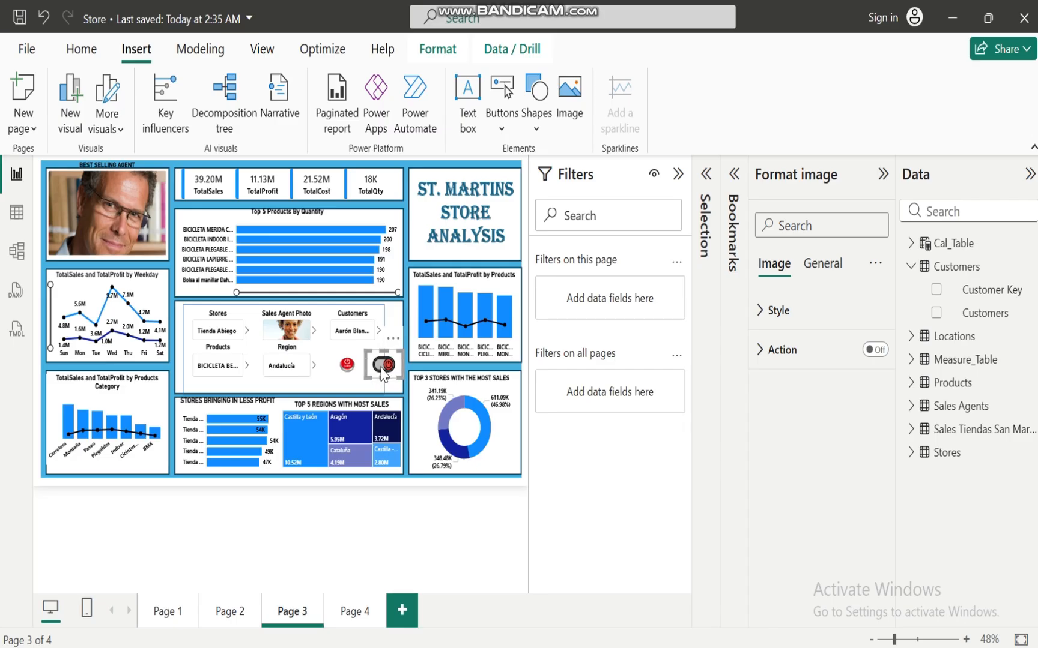
left_click(353, 374)
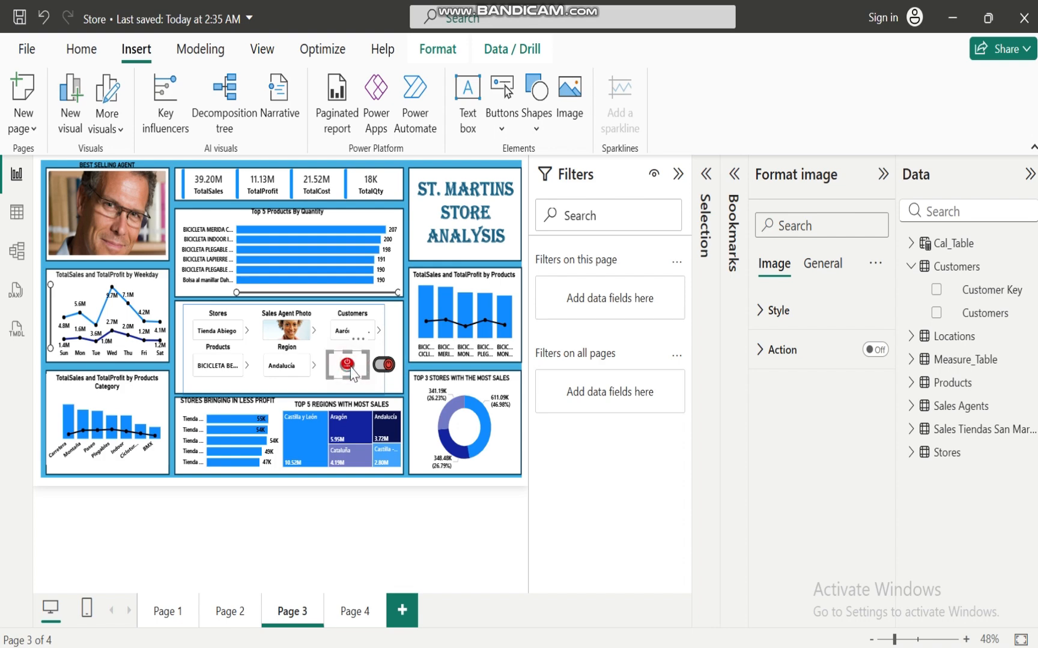
left_click(876, 350)
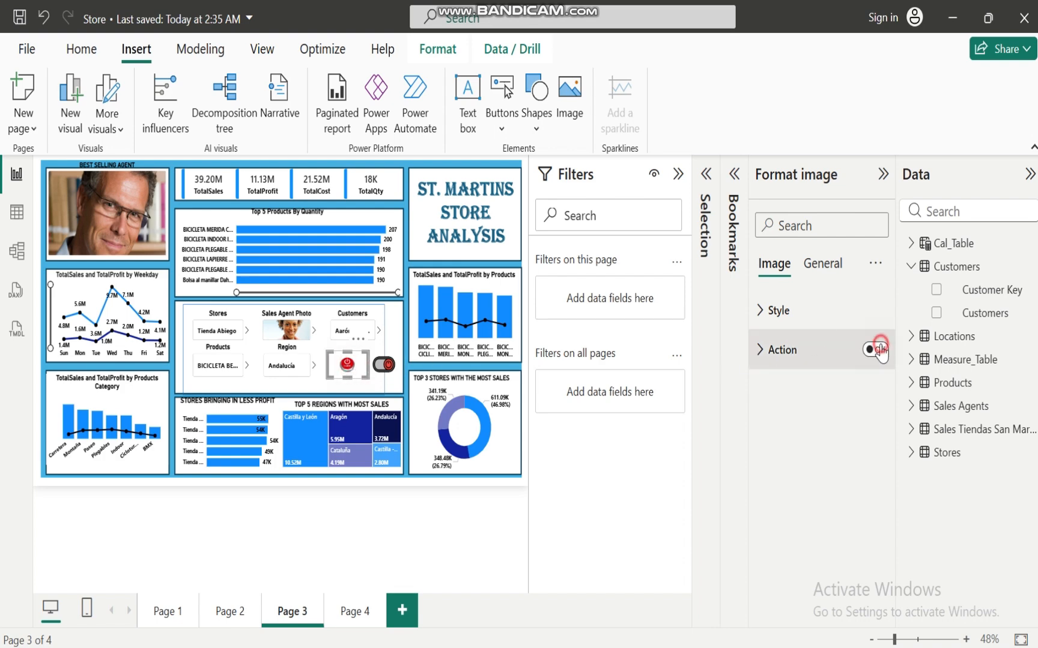
left_click(761, 350)
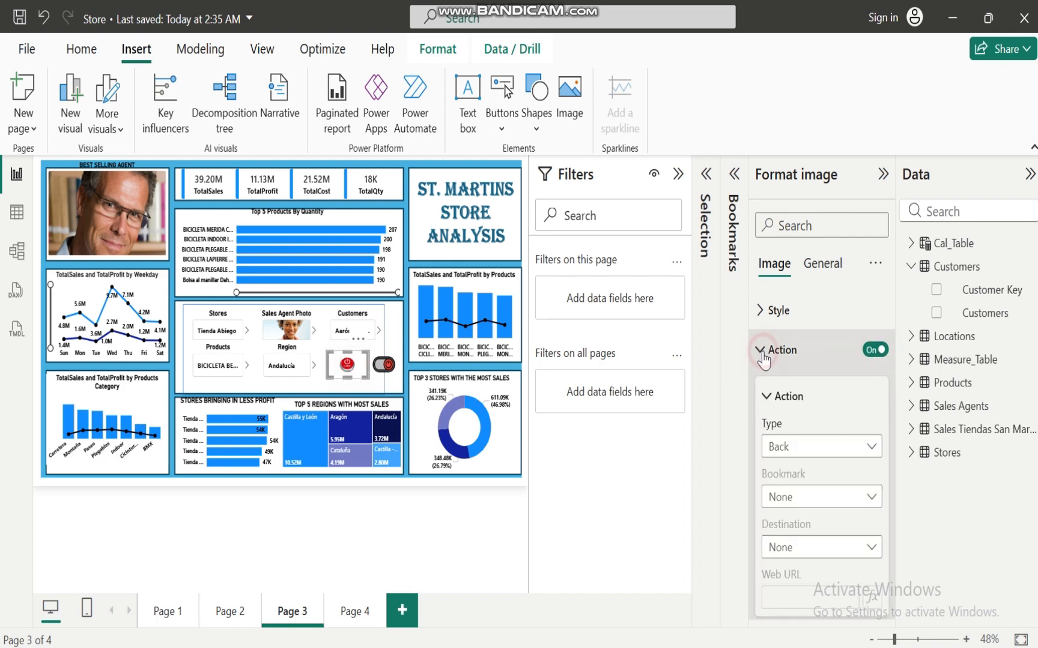
left_click(868, 447)
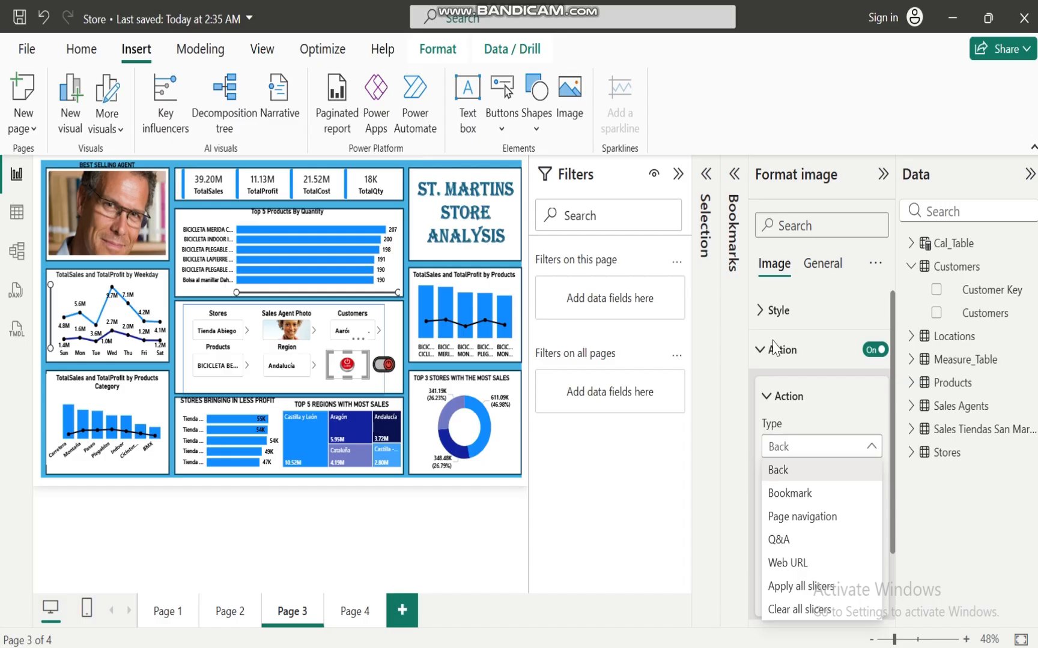
left_click(790, 494)
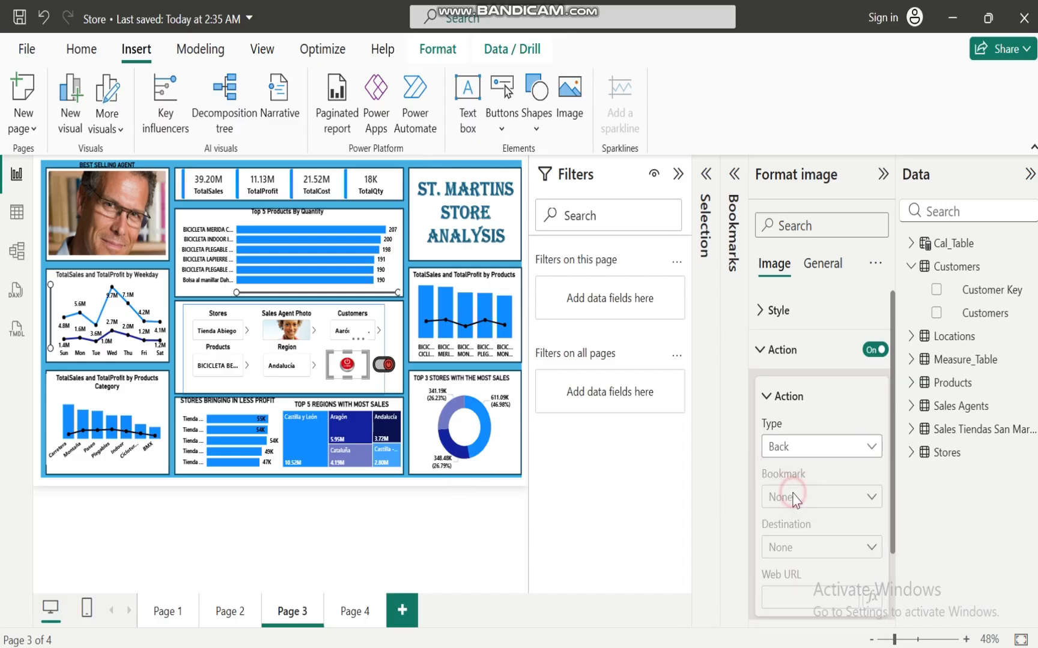
left_click(872, 497)
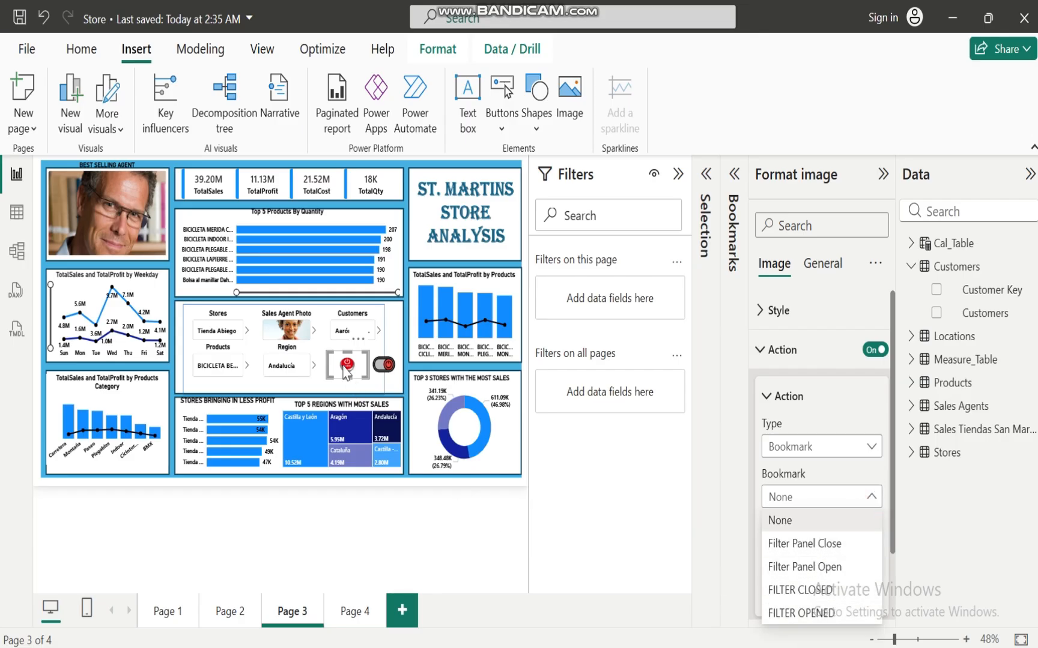
left_click(814, 592)
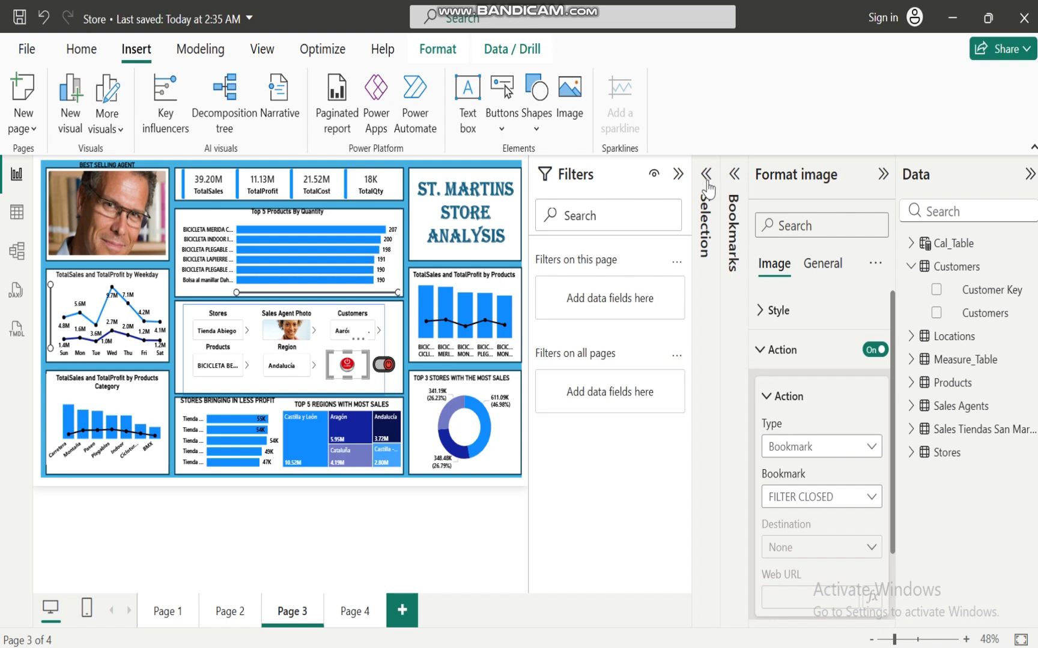
left_click(759, 353)
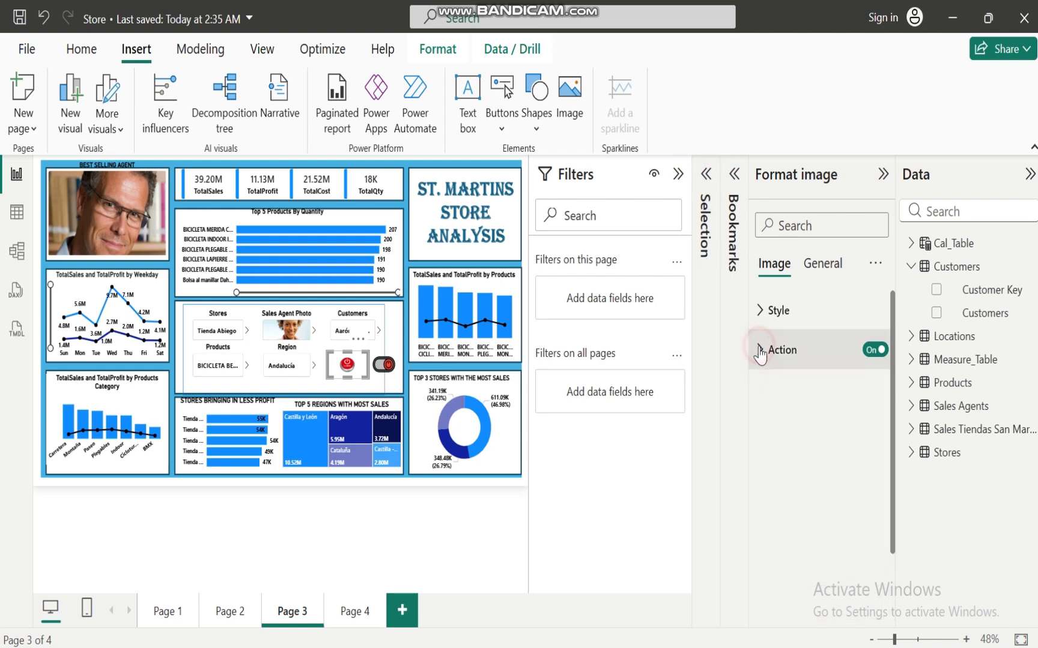
left_click(347, 368, "ctrl")
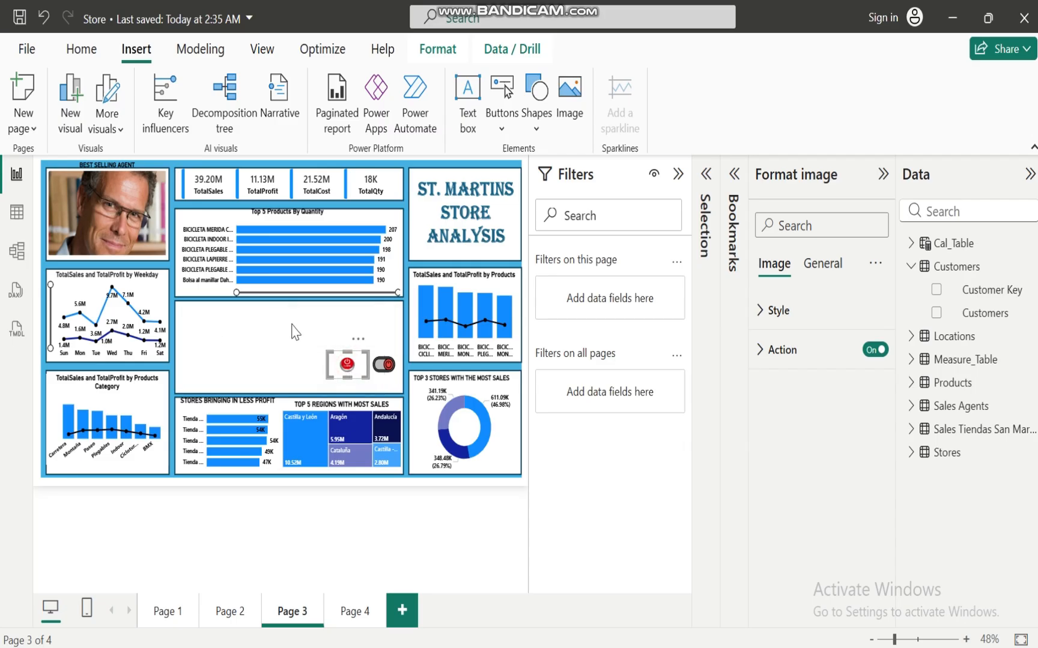
Step: Turn on the switch image's action with type Bookmark and bookmark FILTER OPENED, and try out both image buttons
left_click(388, 372)
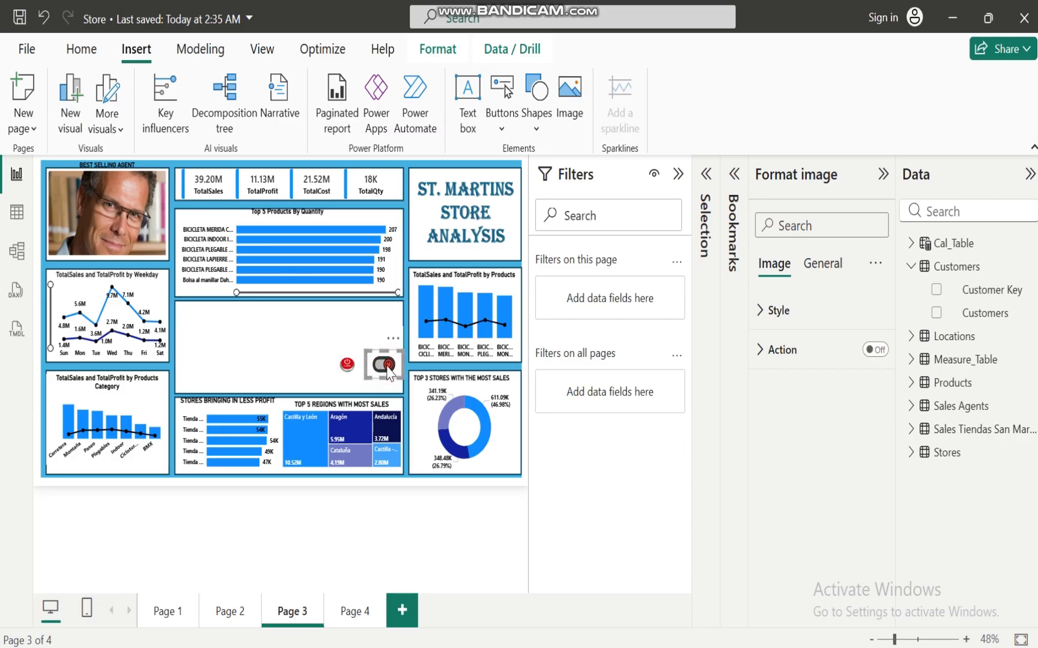
left_click(874, 349)
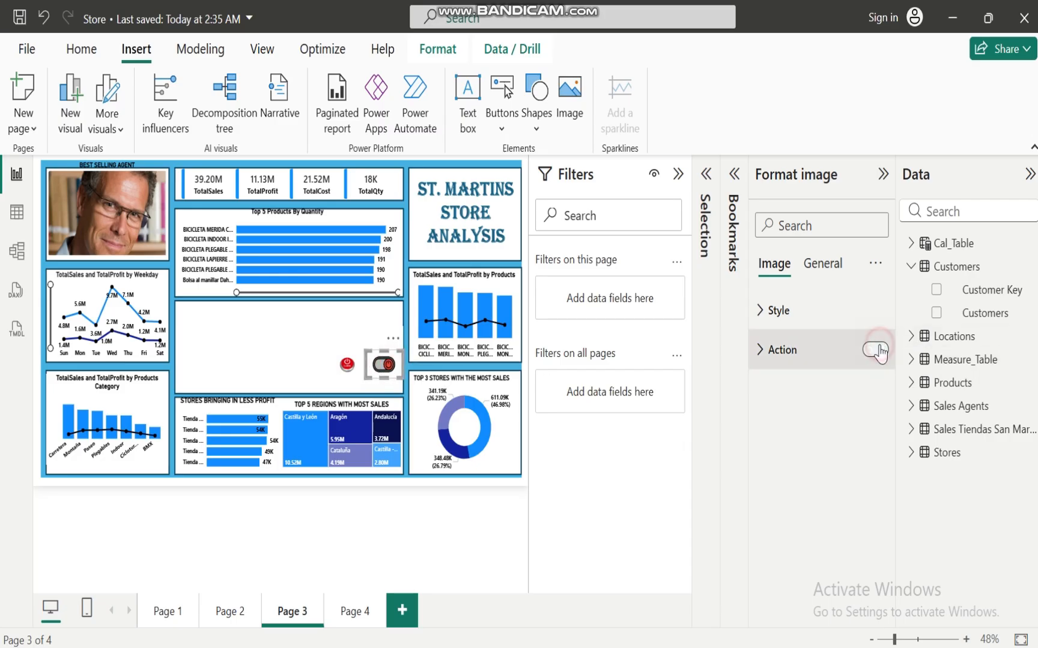
left_click(781, 351)
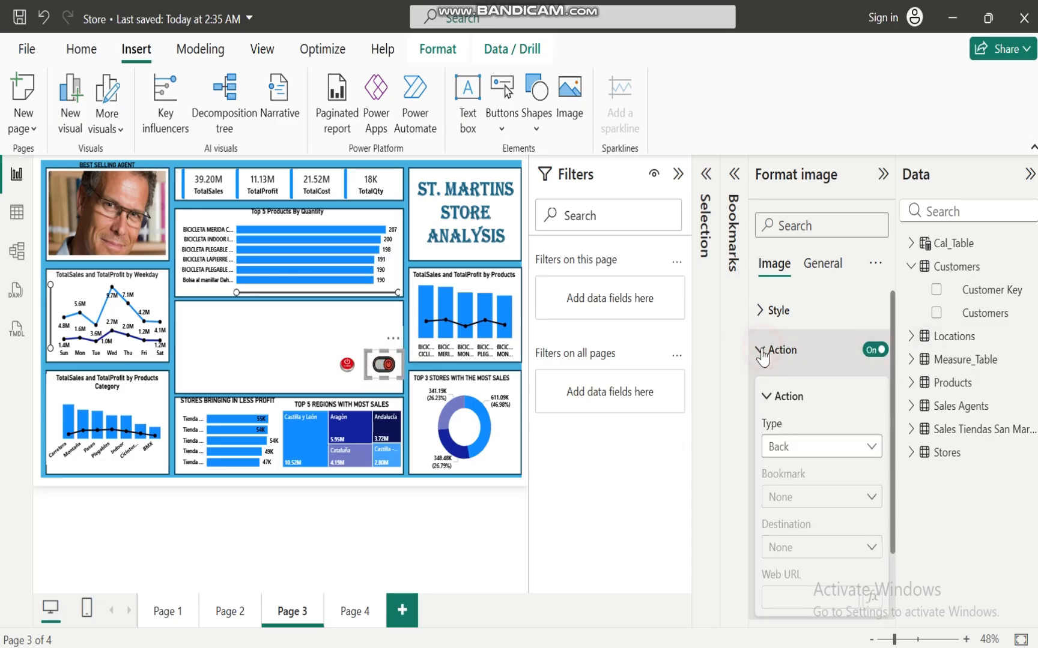
left_click(874, 446)
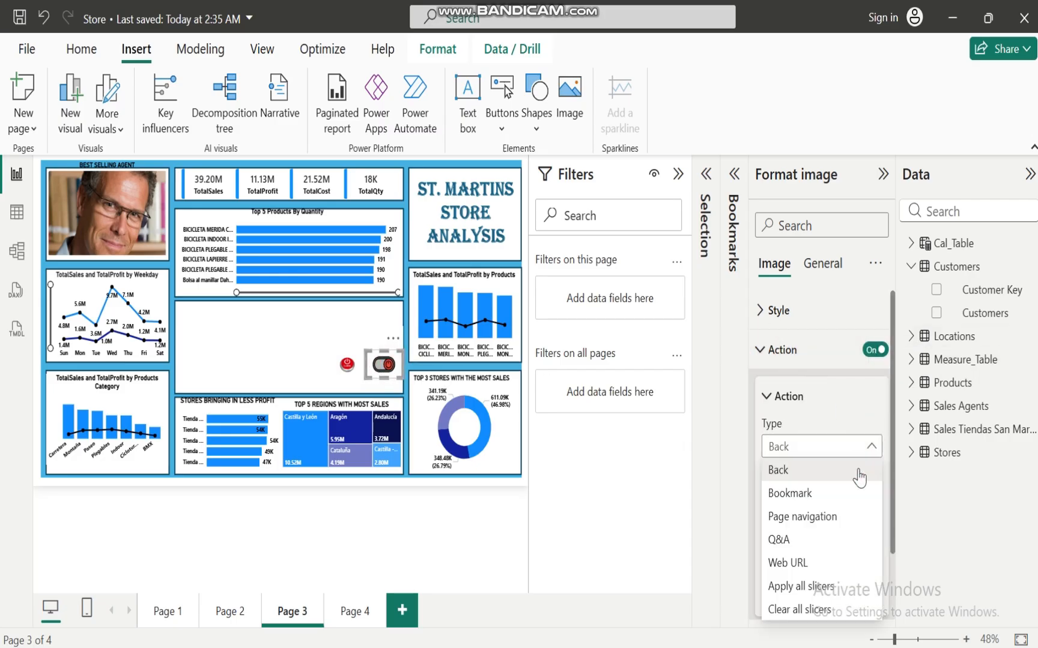
left_click(805, 496)
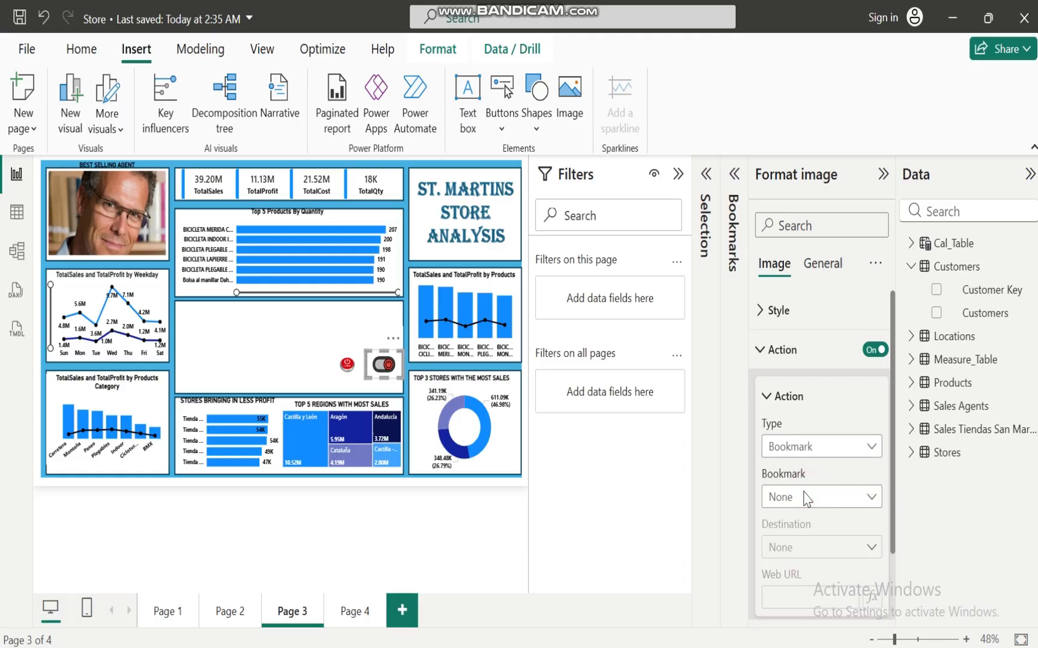
left_click(870, 497)
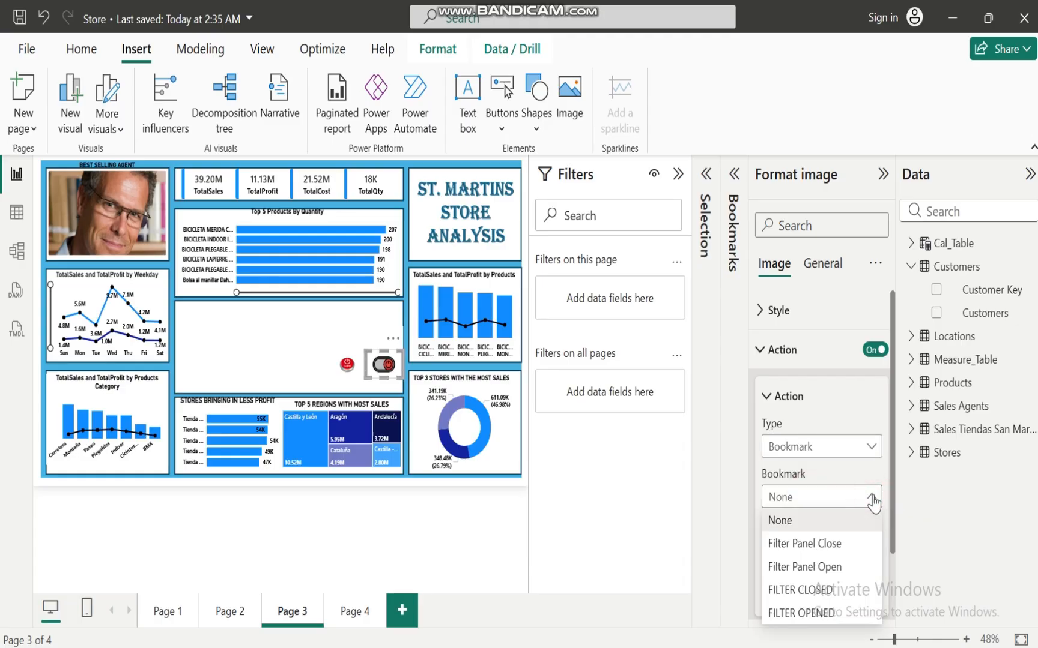
left_click(799, 613)
left_click(763, 352)
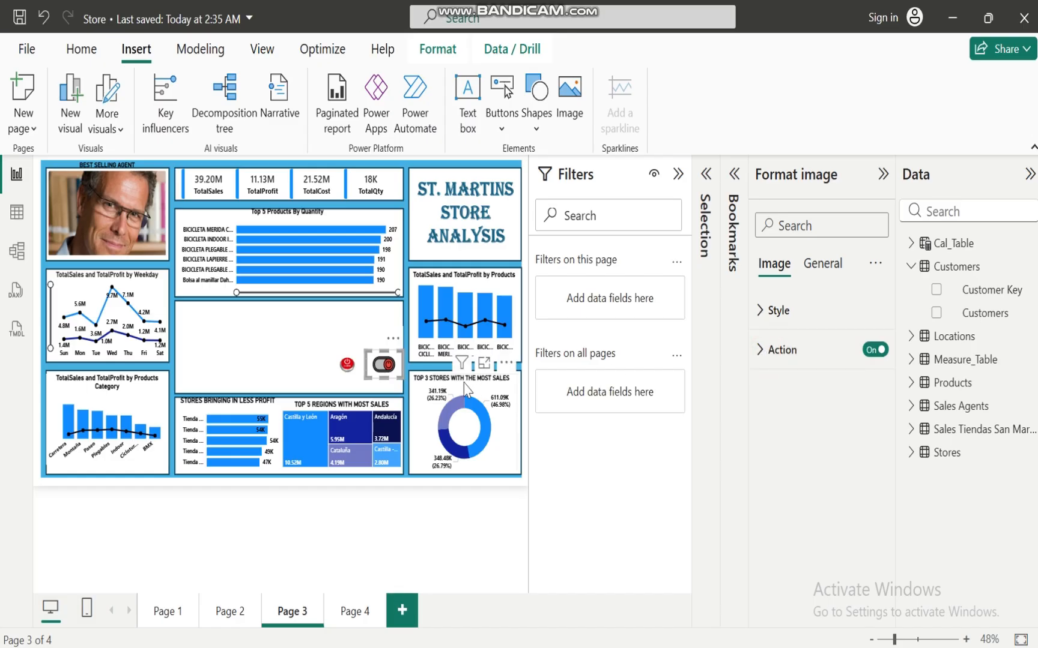
left_click(383, 370, "ctrl")
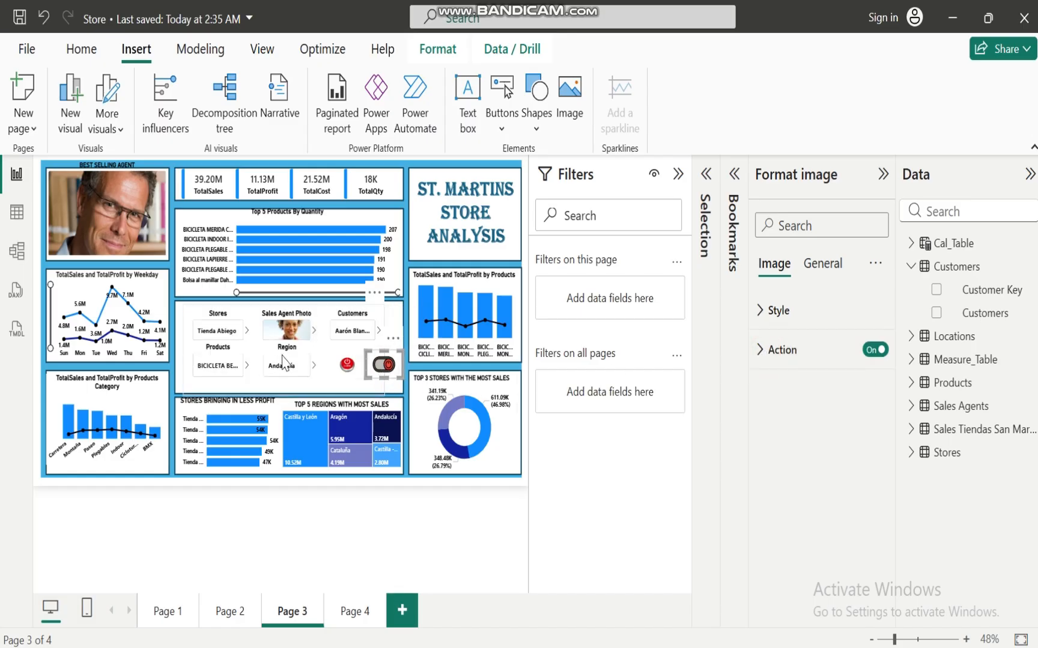
left_click(347, 366, "ctrl")
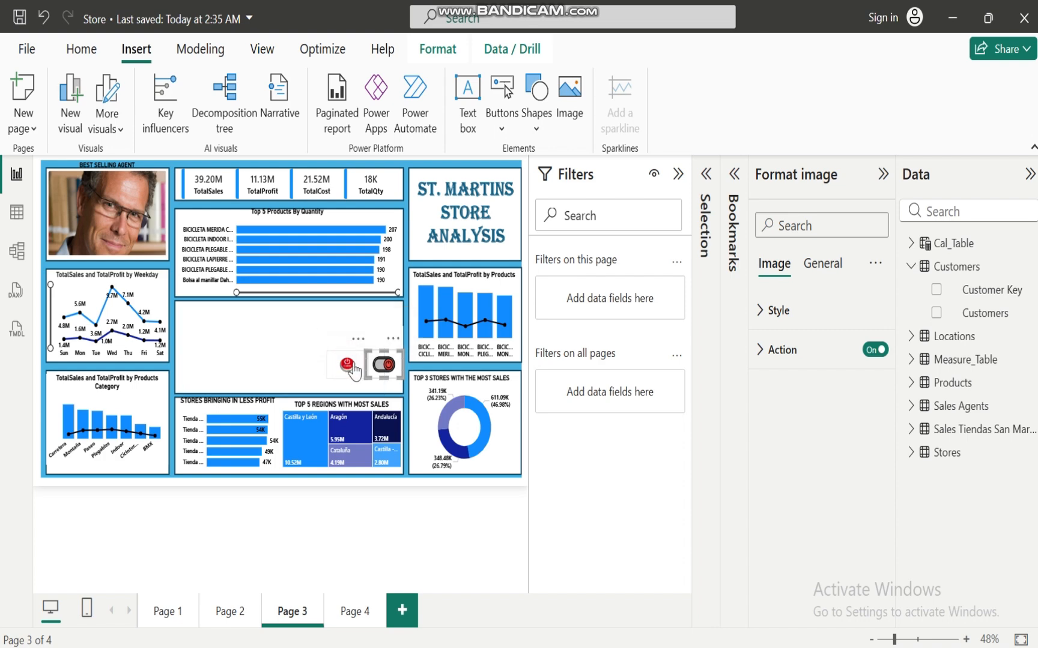
Step: Bring the slicers back using the switch image, collapse the Filters pane, and send the slicer group to the back
left_click(384, 365, "ctrl")
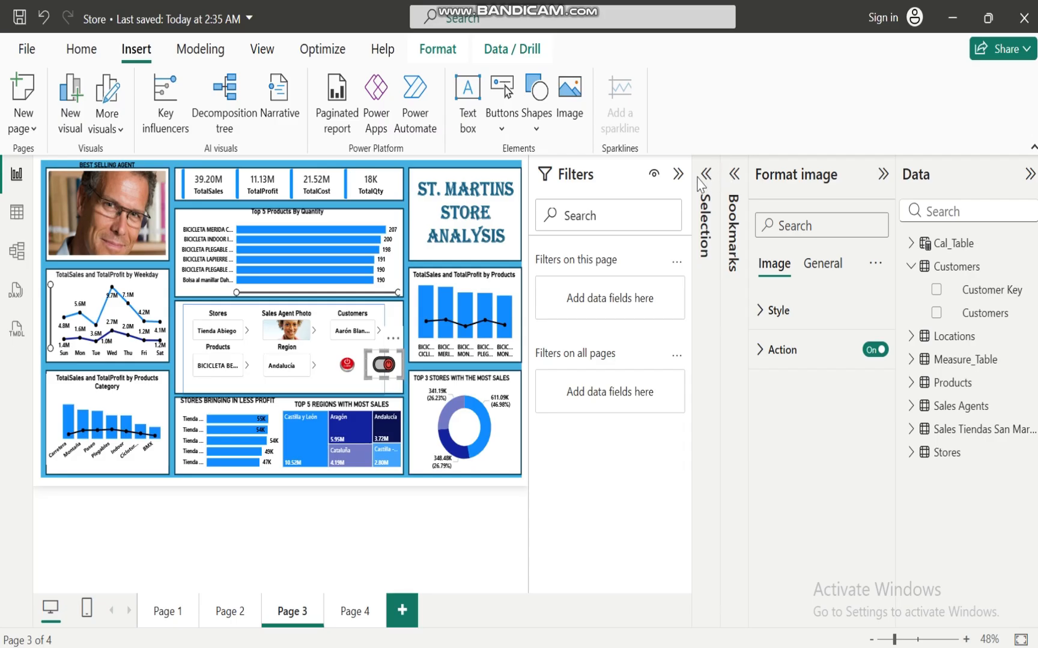
left_click(678, 174)
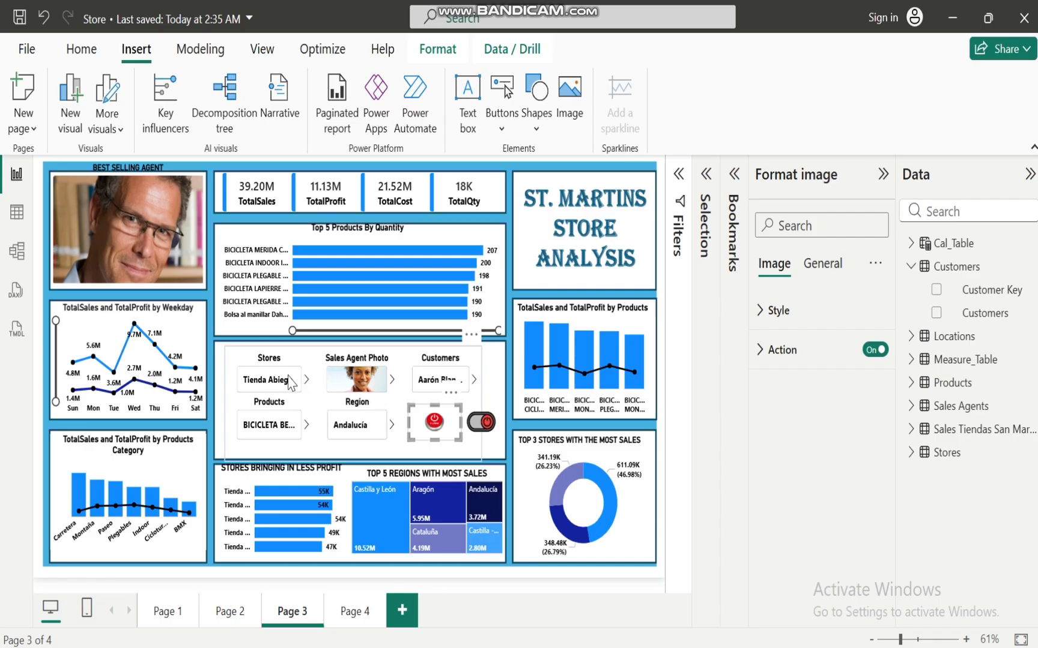
left_click(313, 435)
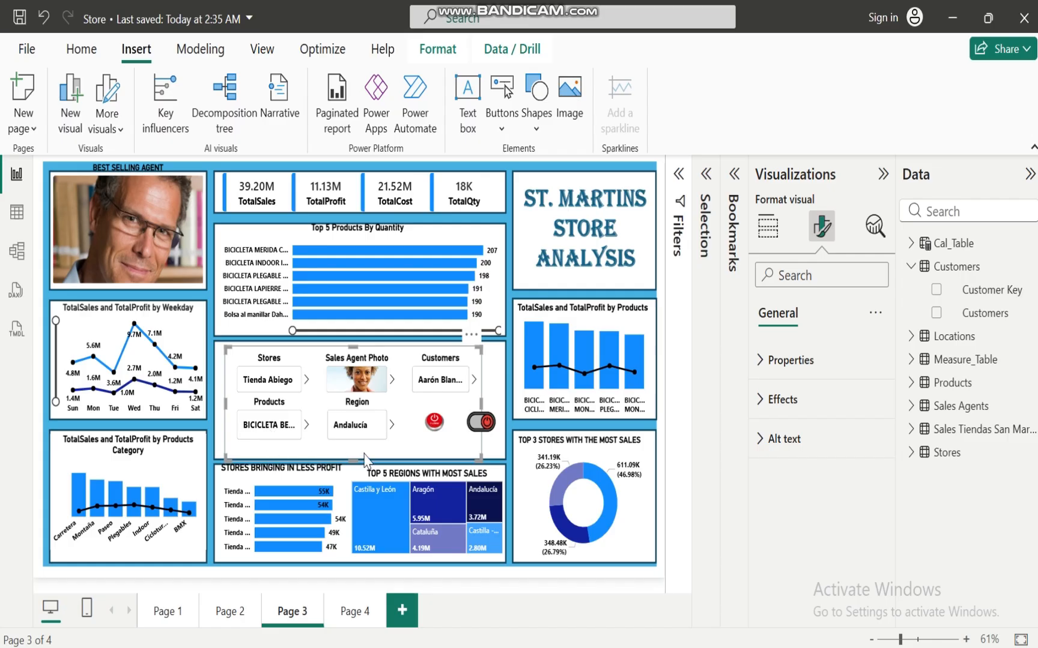
left_click(439, 50)
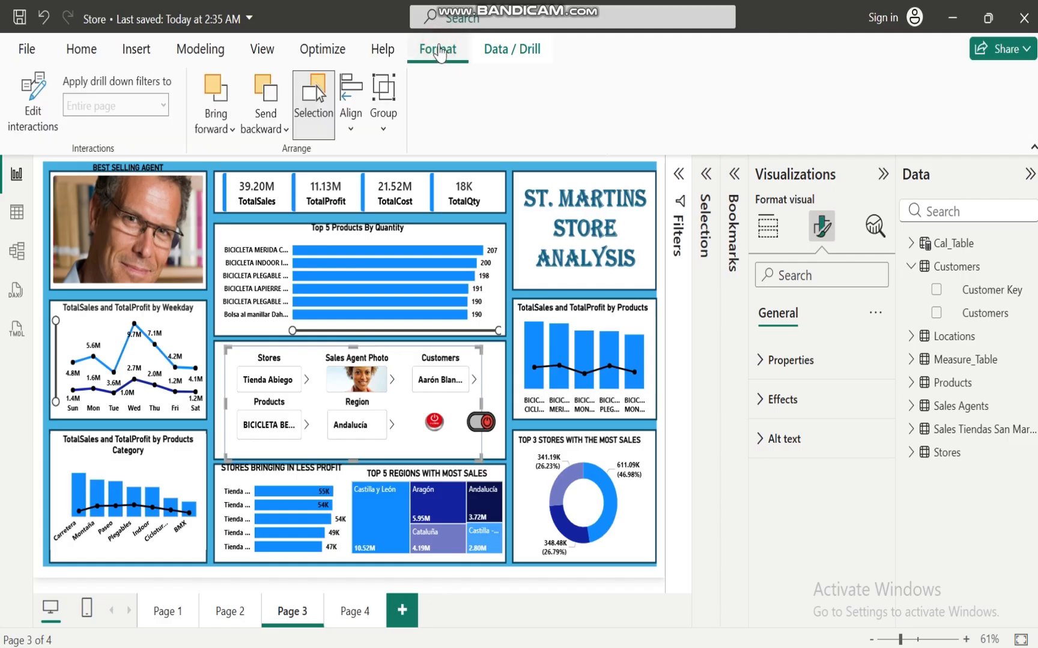
left_click(285, 129)
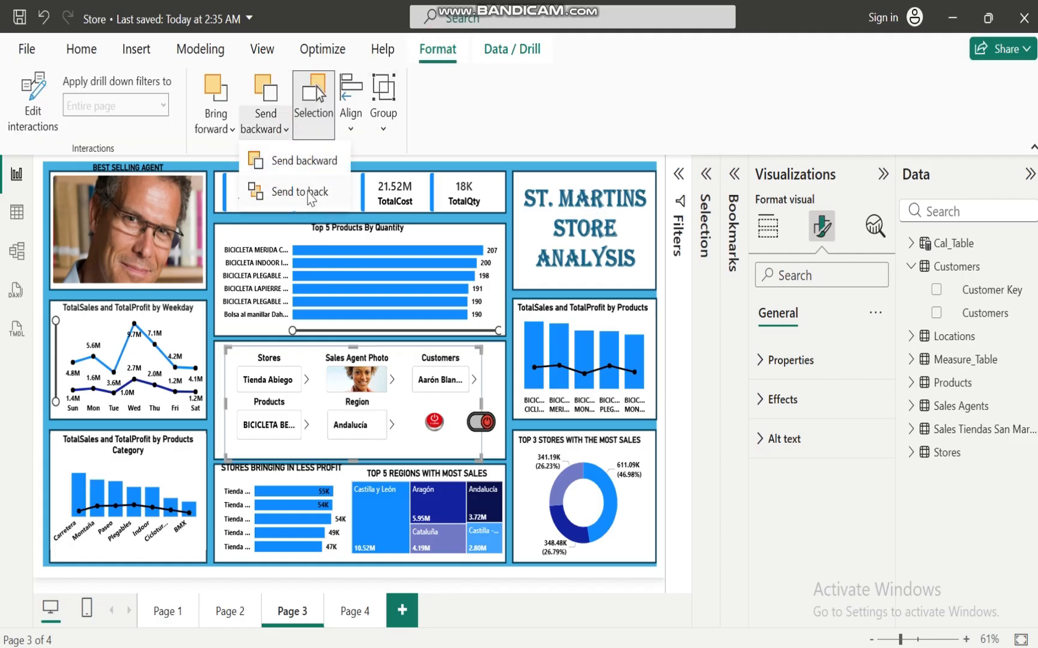
left_click(306, 192)
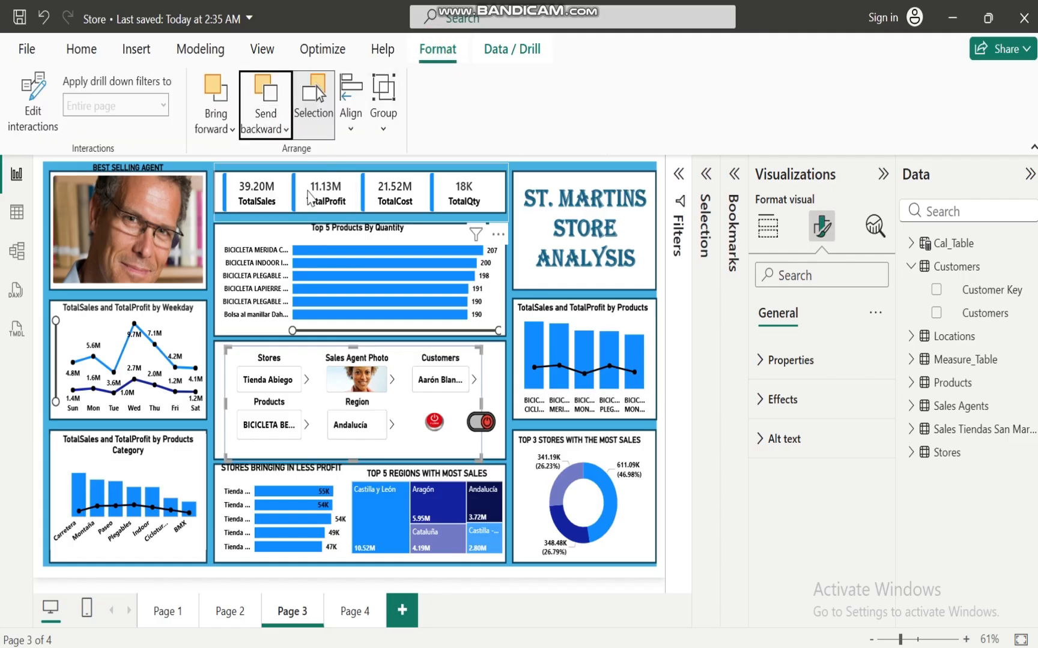
left_click(351, 573)
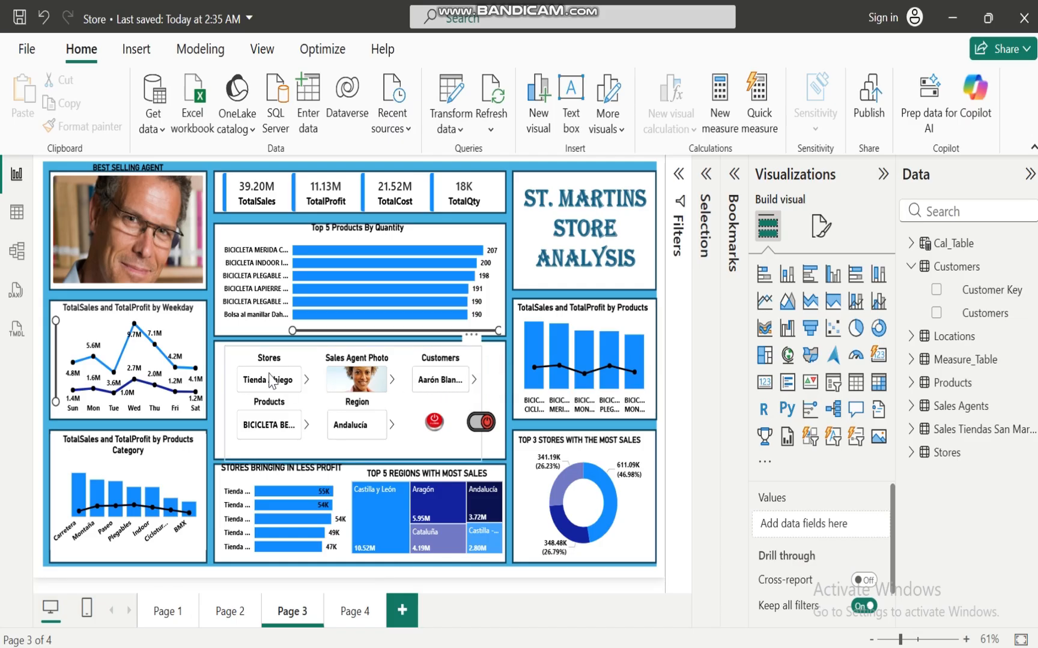
Step: Reselect the slicer group on Page 3 and apply Send to back to it once more
left_click(270, 380)
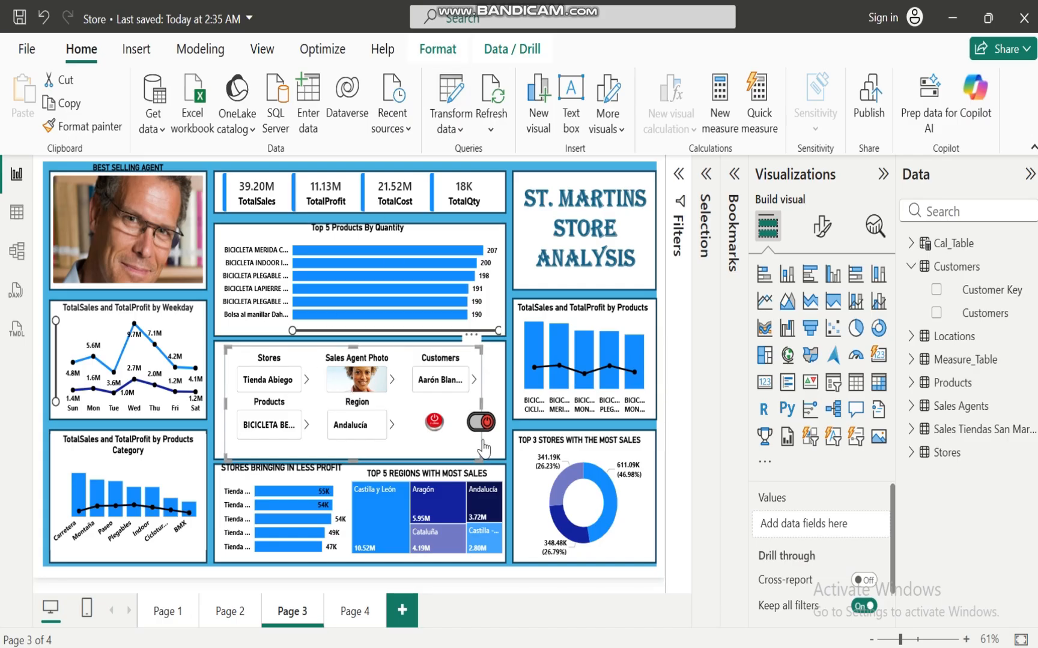
left_click(434, 432)
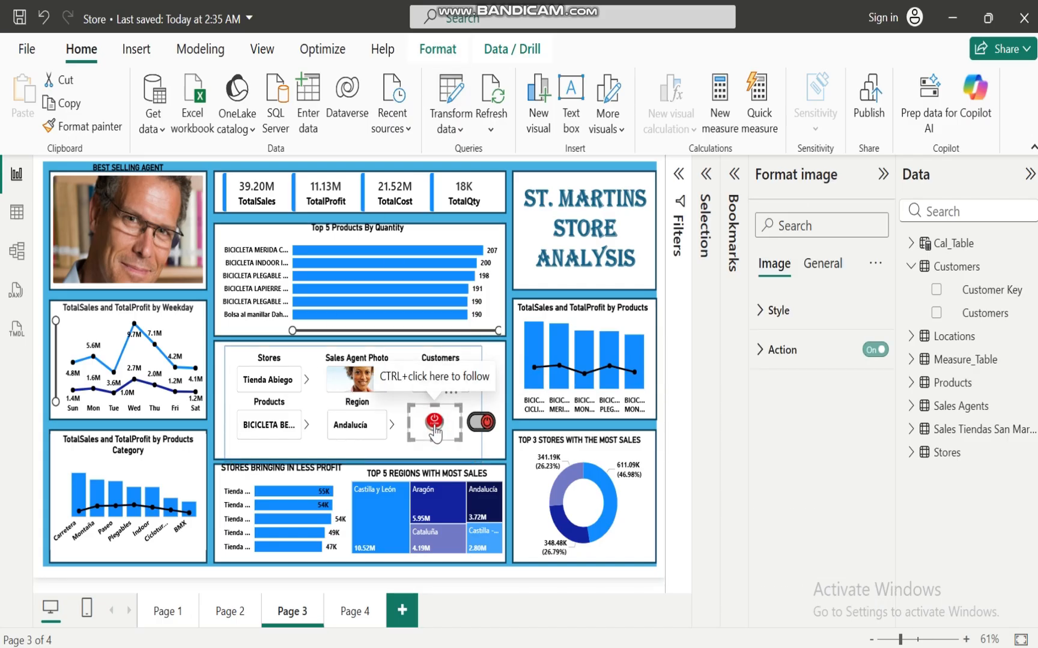
left_click(356, 382)
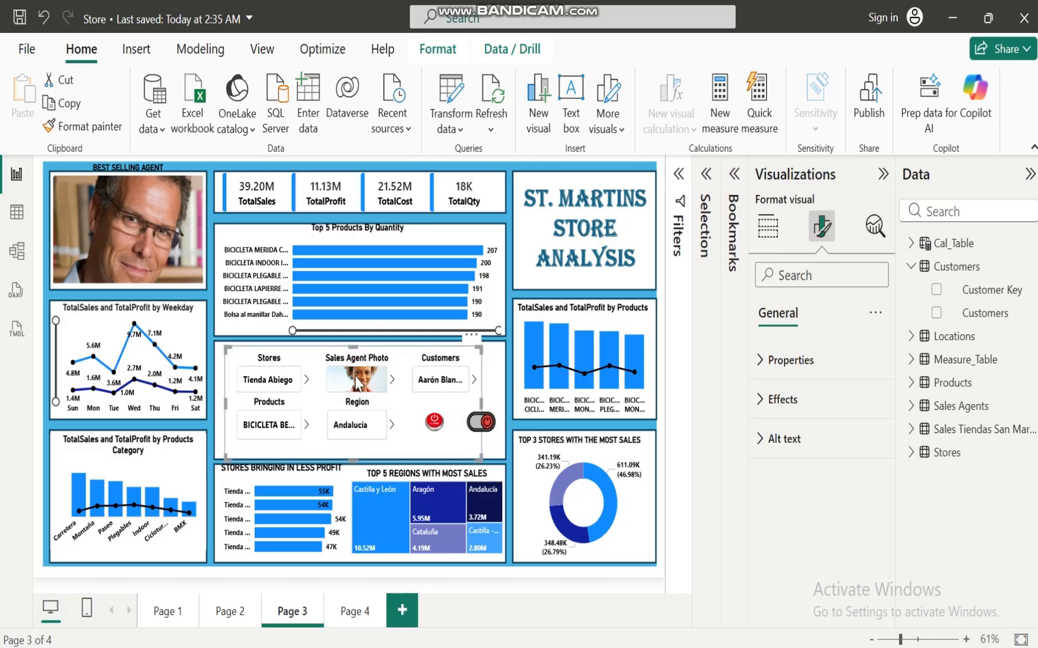
left_click(428, 53)
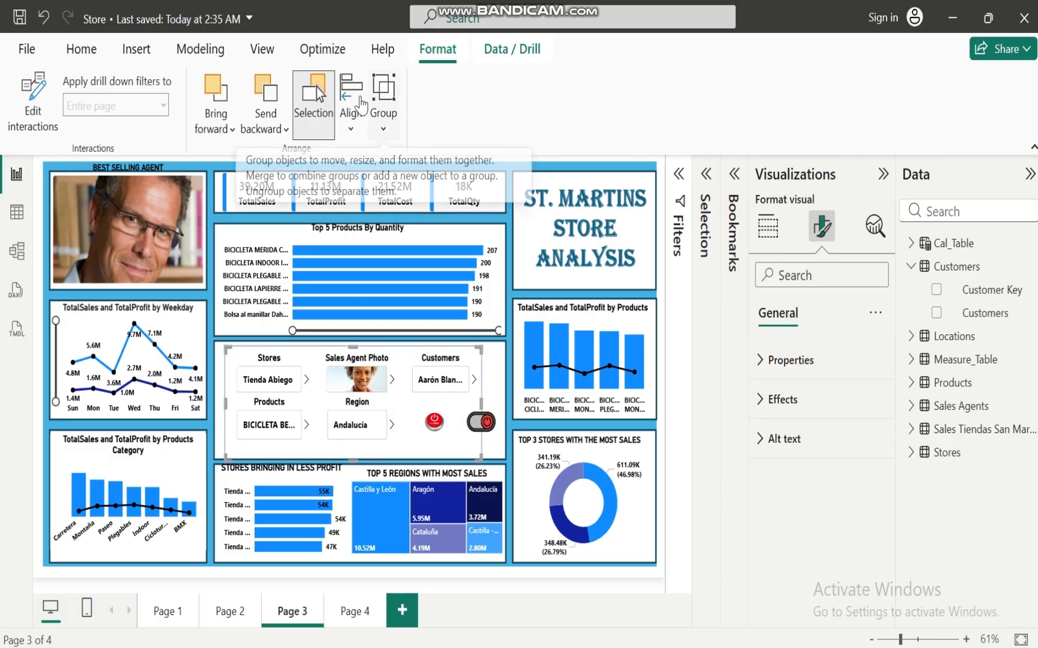
left_click(284, 130)
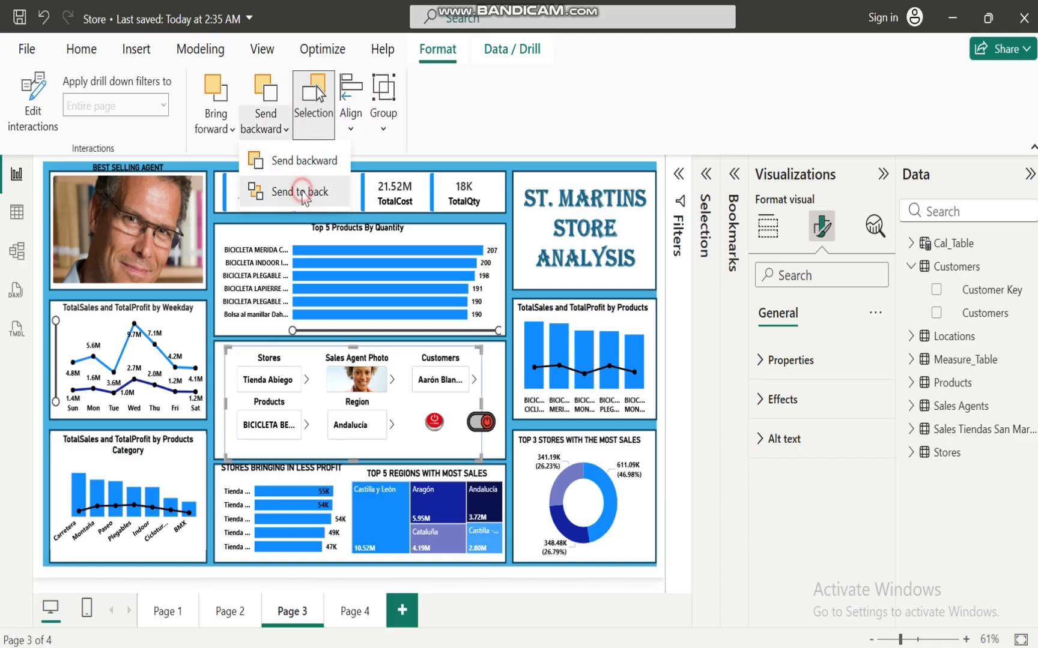
left_click(303, 192)
left_click(496, 397)
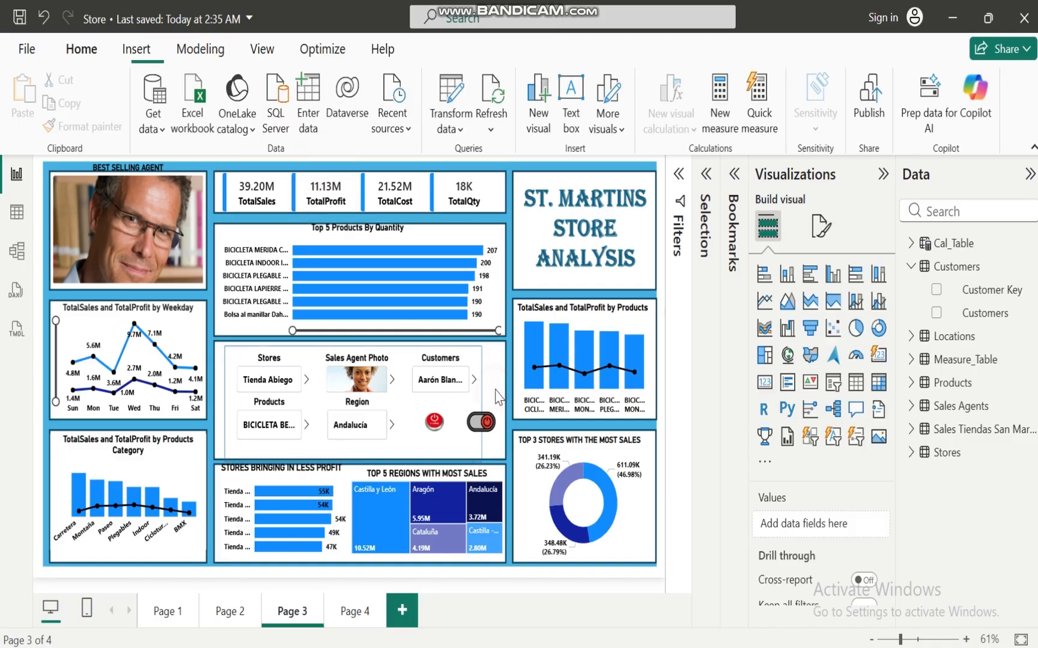
Step: Send the slicer group backward by one layer
left_click(472, 336)
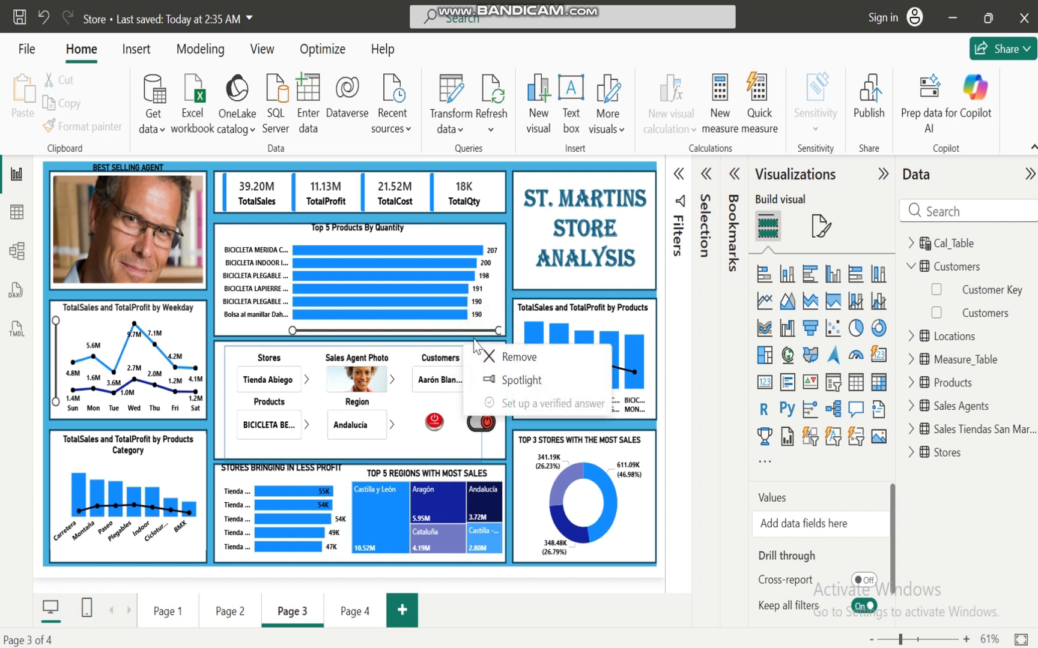
left_click(406, 419)
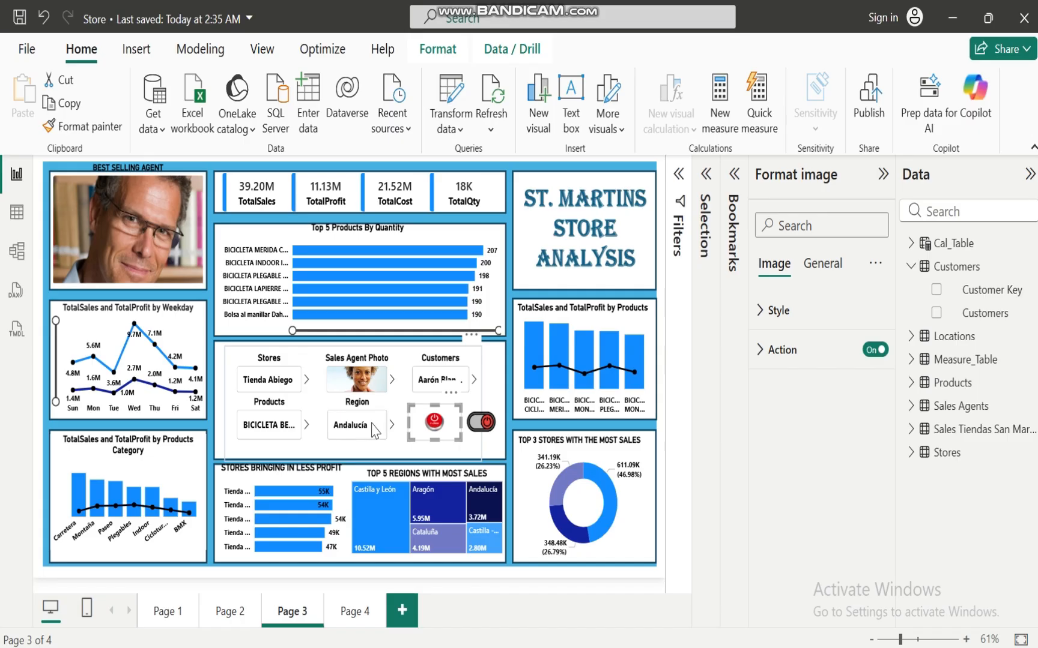
left_click(437, 49)
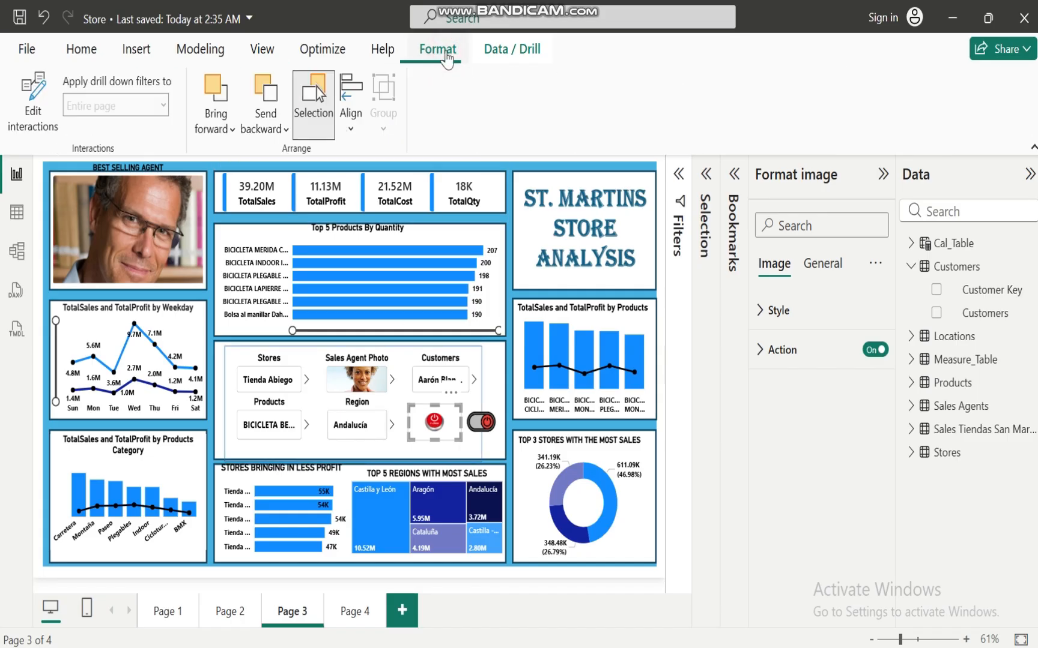
left_click(317, 404)
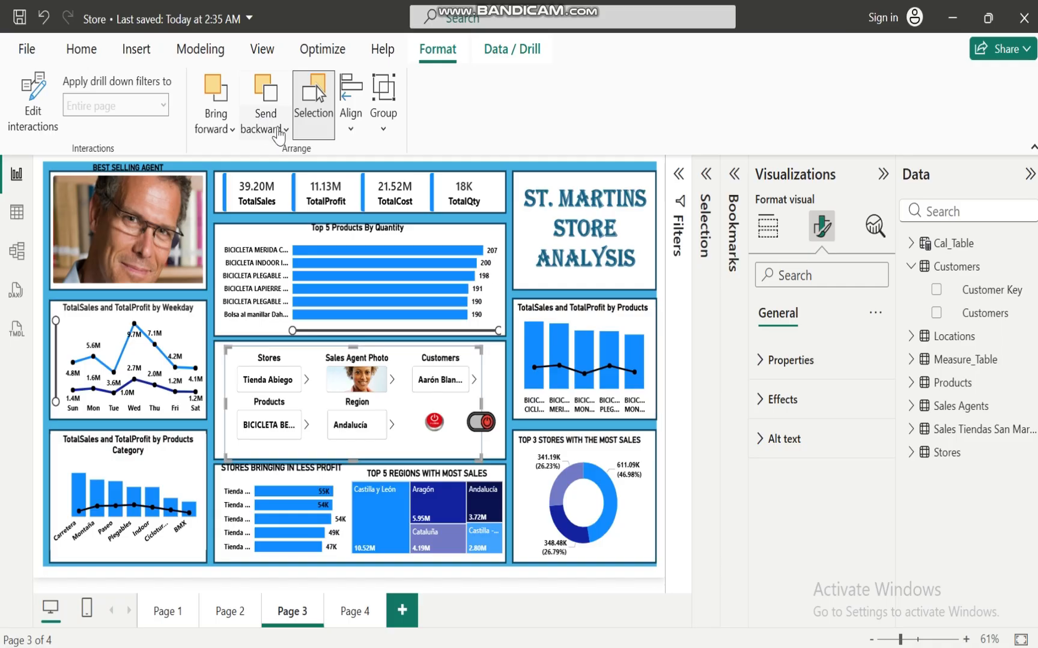
left_click(281, 130)
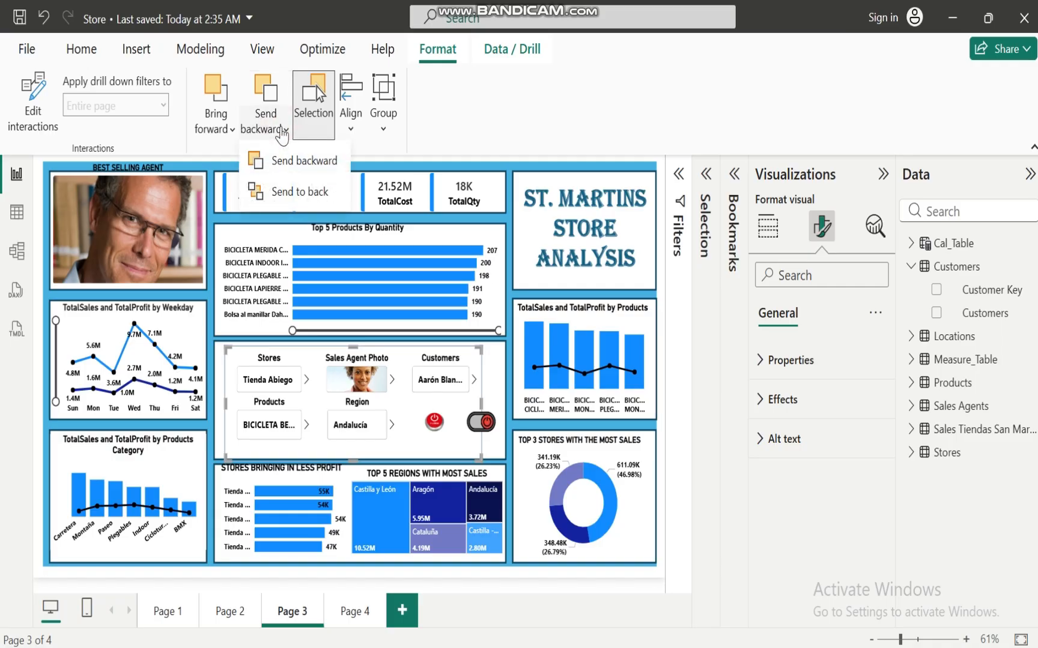
left_click(305, 161)
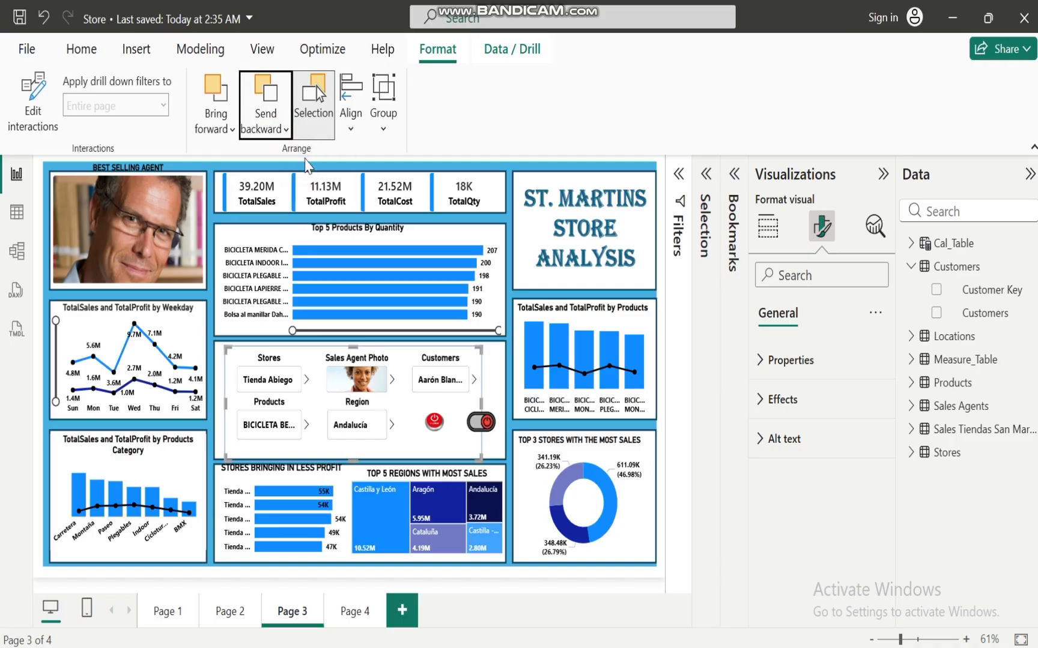
Step: Select the shape lying behind the slicers inside the group and remove it from the page
left_click(278, 379)
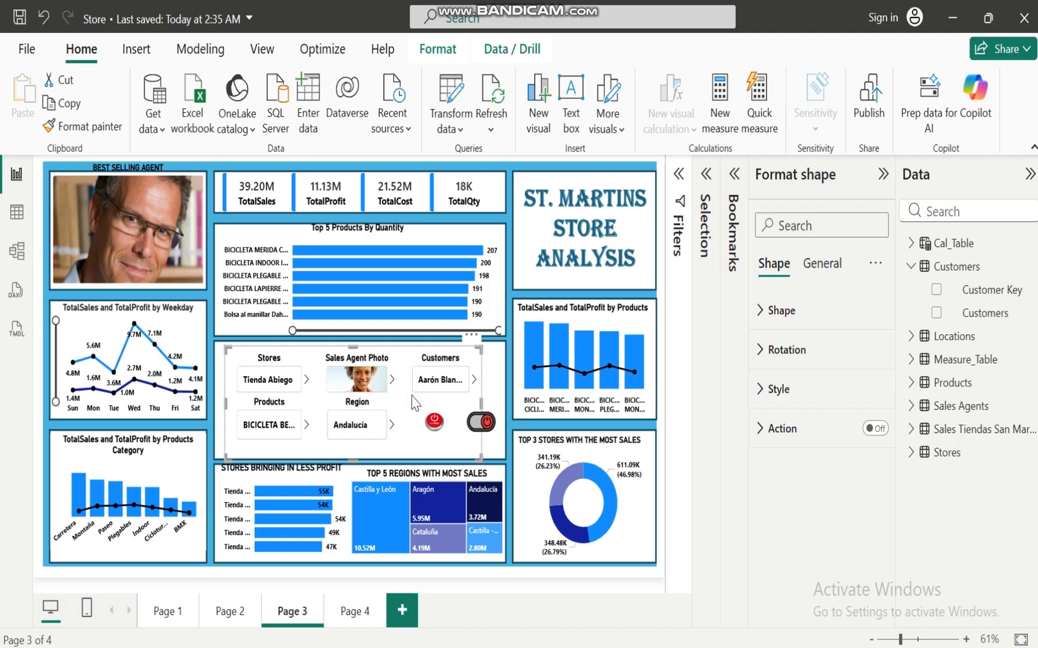
left_click(471, 334)
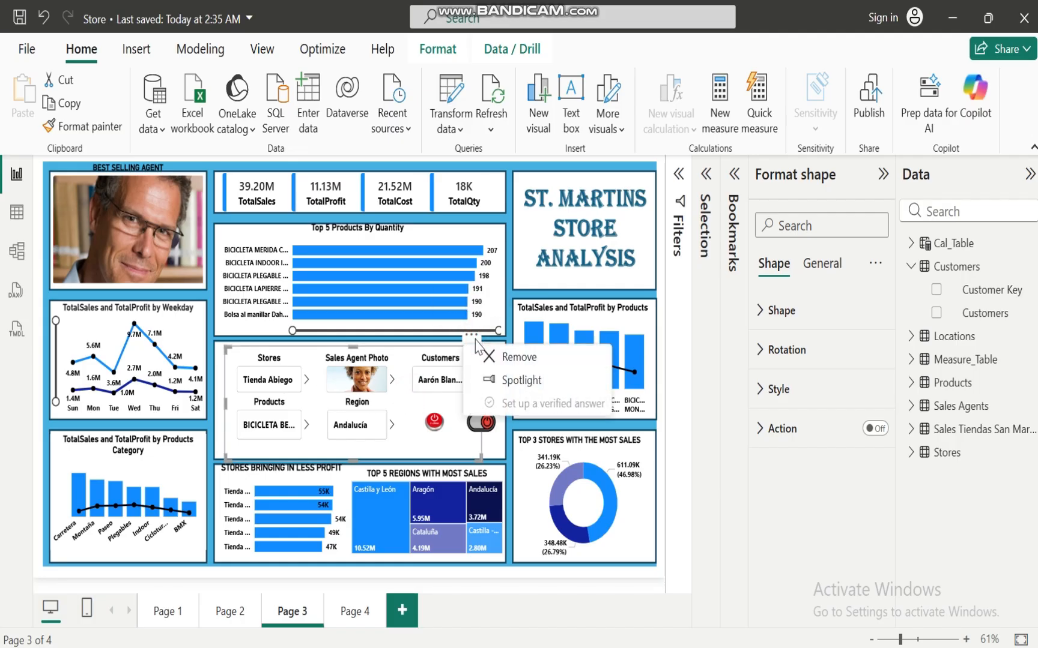
left_click(508, 356)
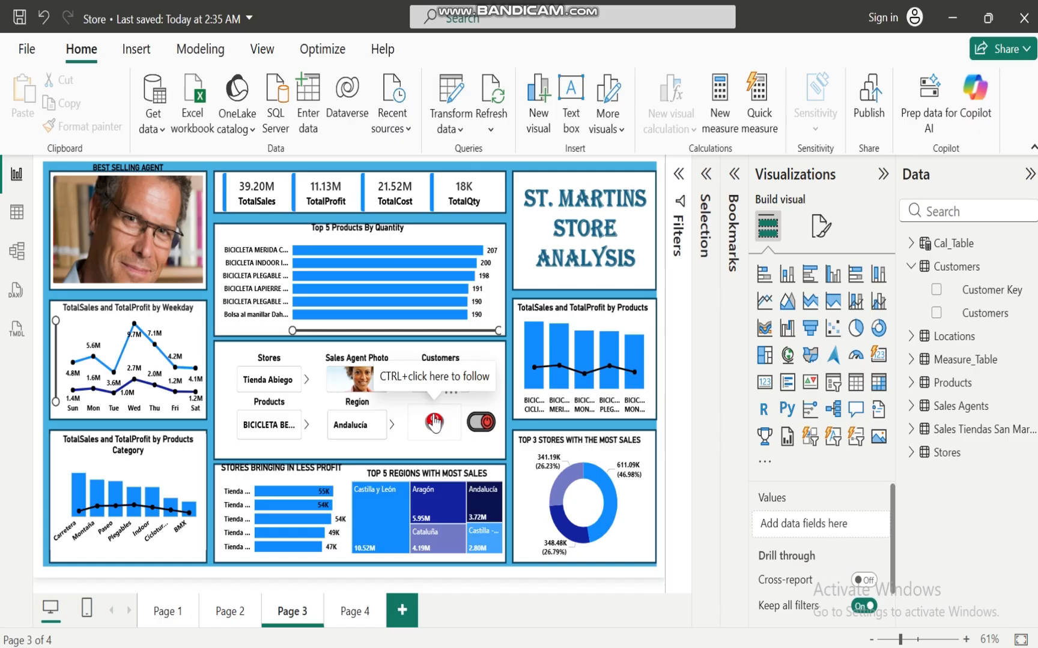
Step: Try out the red power image and the switch image by hiding and showing the slicers several times
left_click(433, 423, "ctrl")
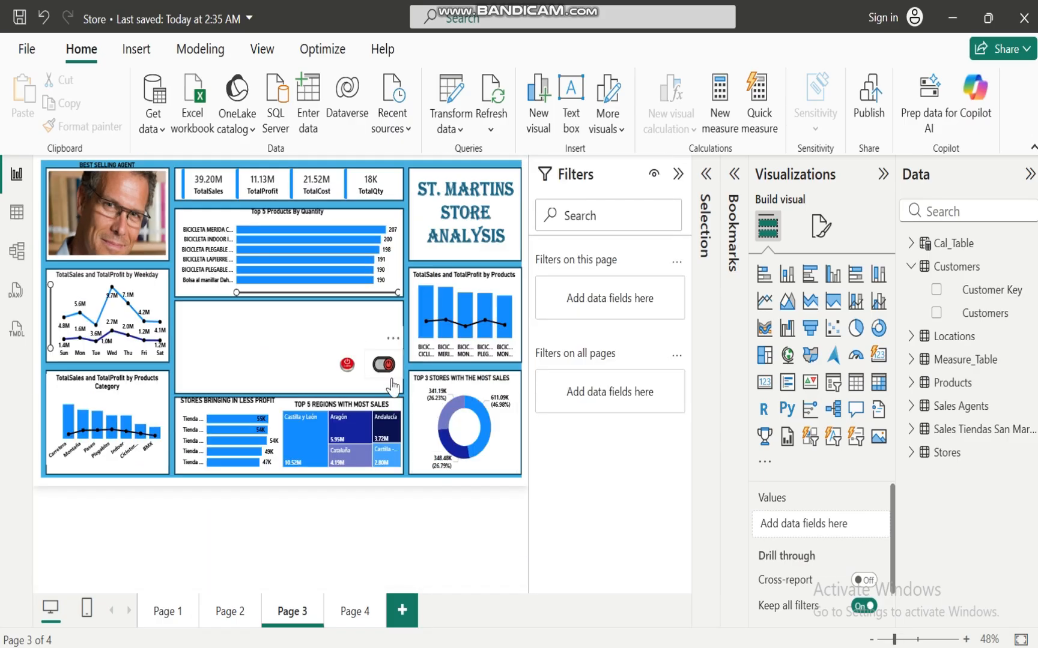
left_click(385, 371, "ctrl")
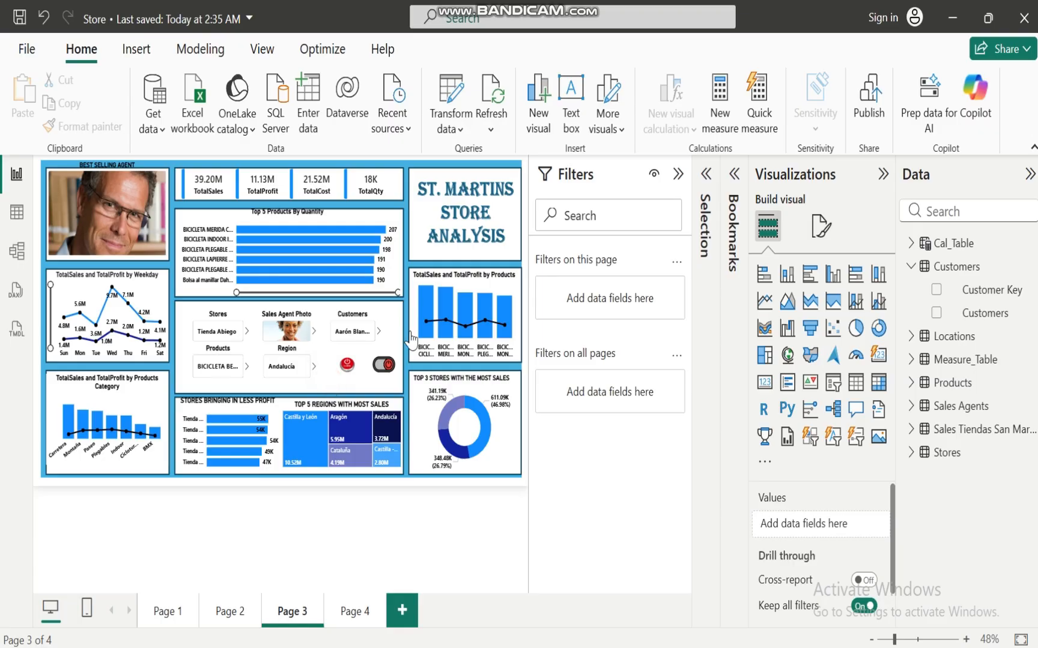
left_click(678, 174)
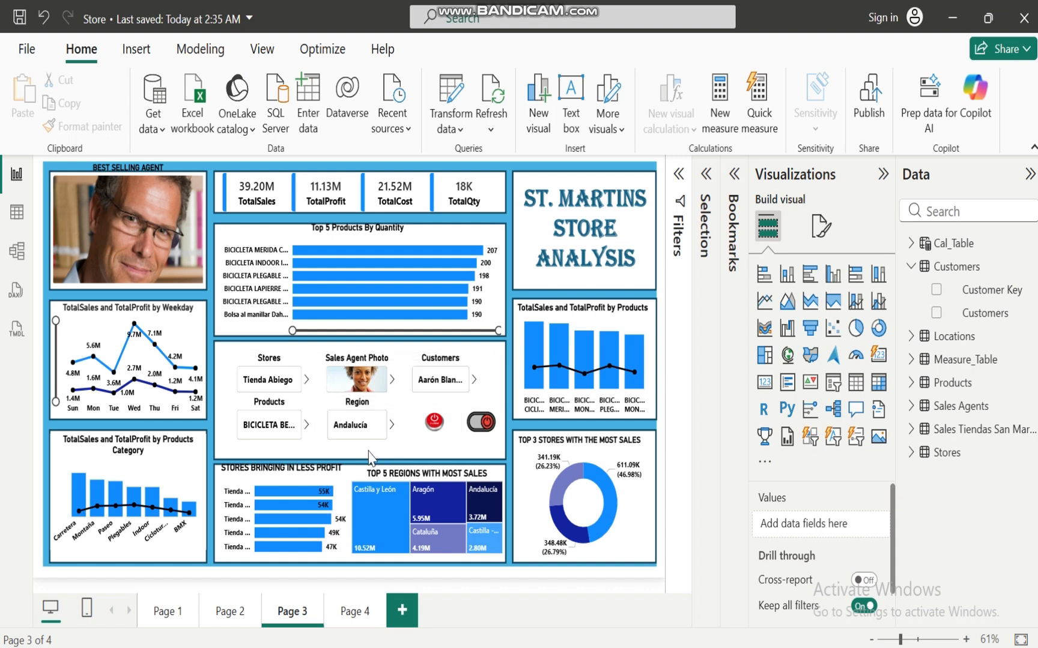
left_click(434, 422, "ctrl")
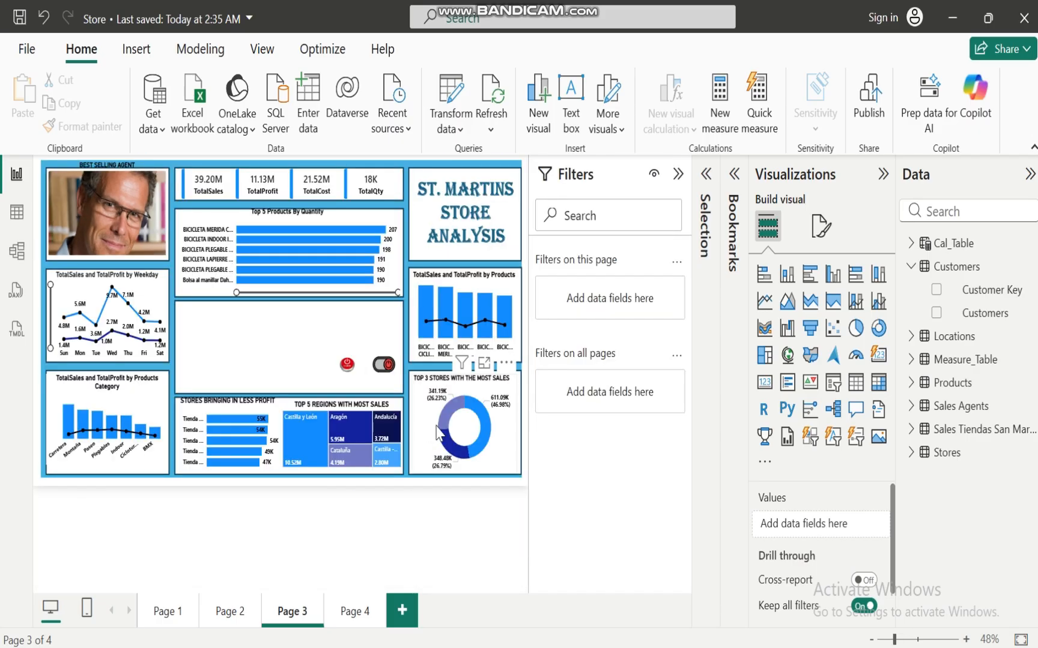
left_click(384, 364, "ctrl")
left_click(382, 366, "ctrl")
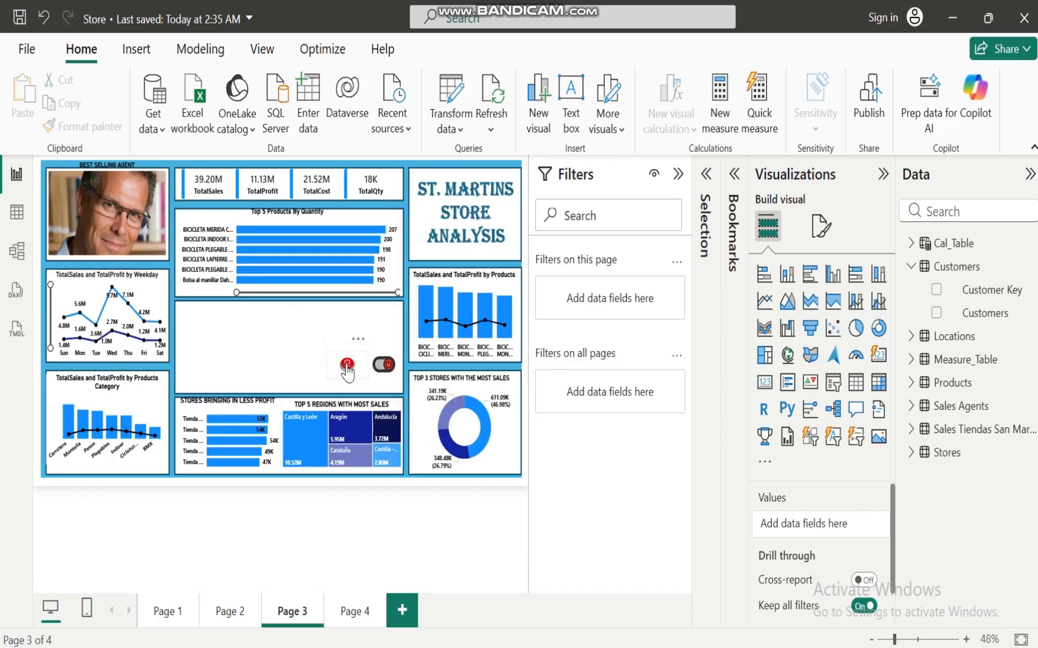
left_click(379, 371, "ctrl")
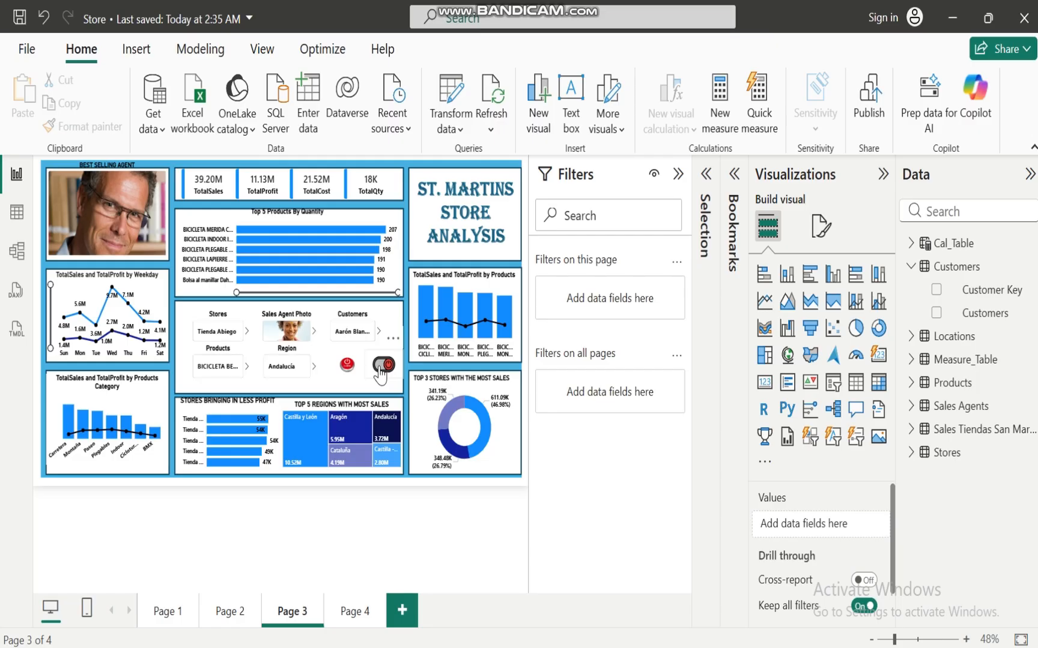
Step: Hide the slicers with the red power image, keep the Filters pane collapsed, and look at Page 4 before returning to Page 3
left_click(678, 175)
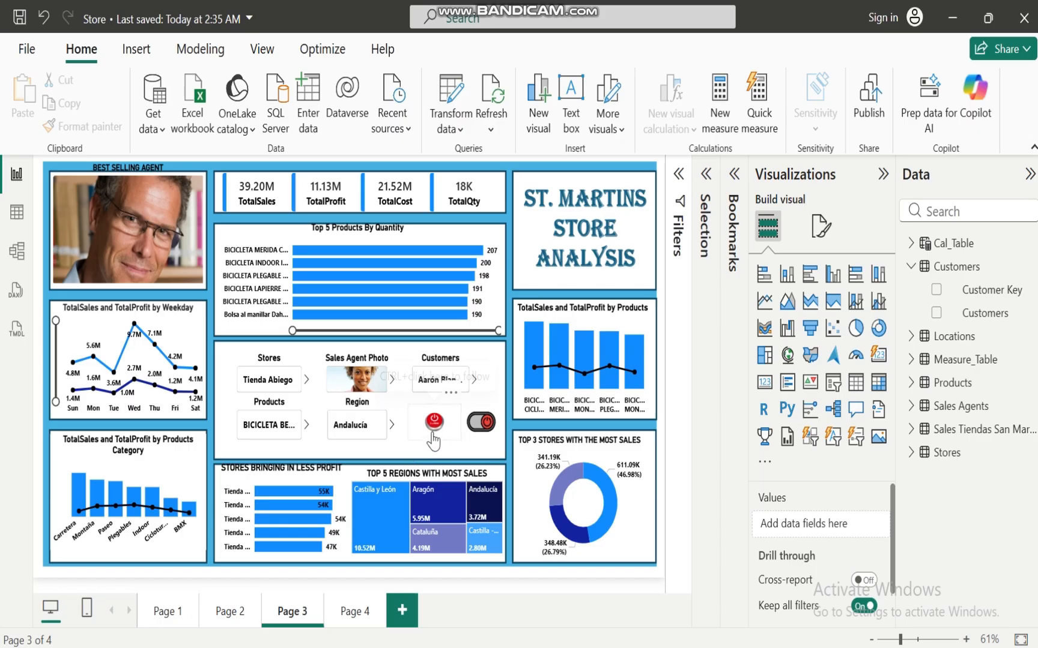
left_click(678, 175)
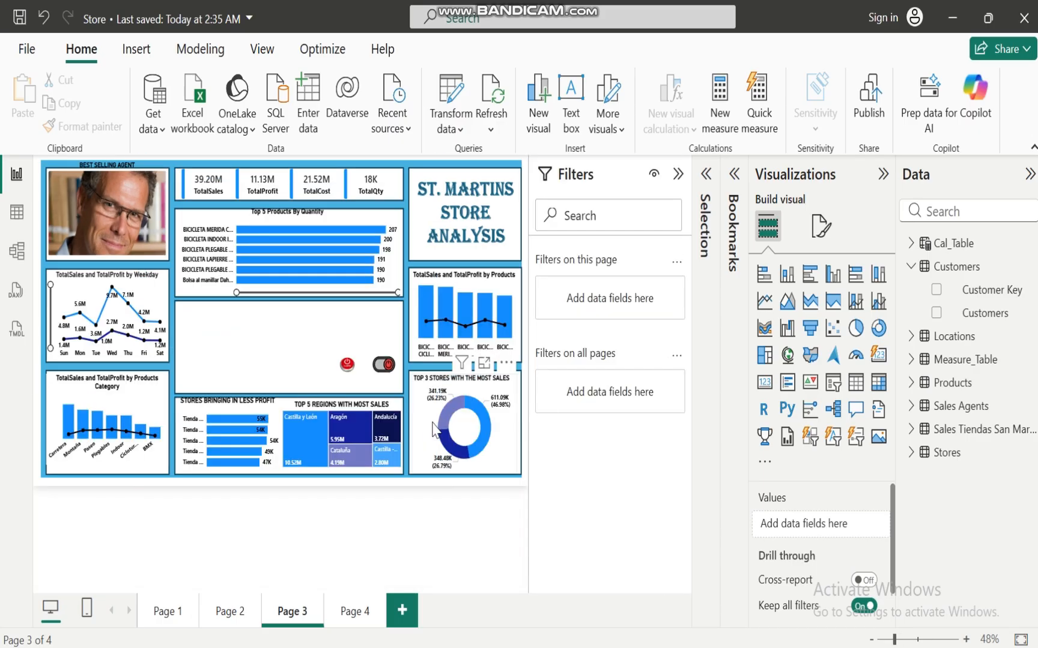
left_click(675, 179)
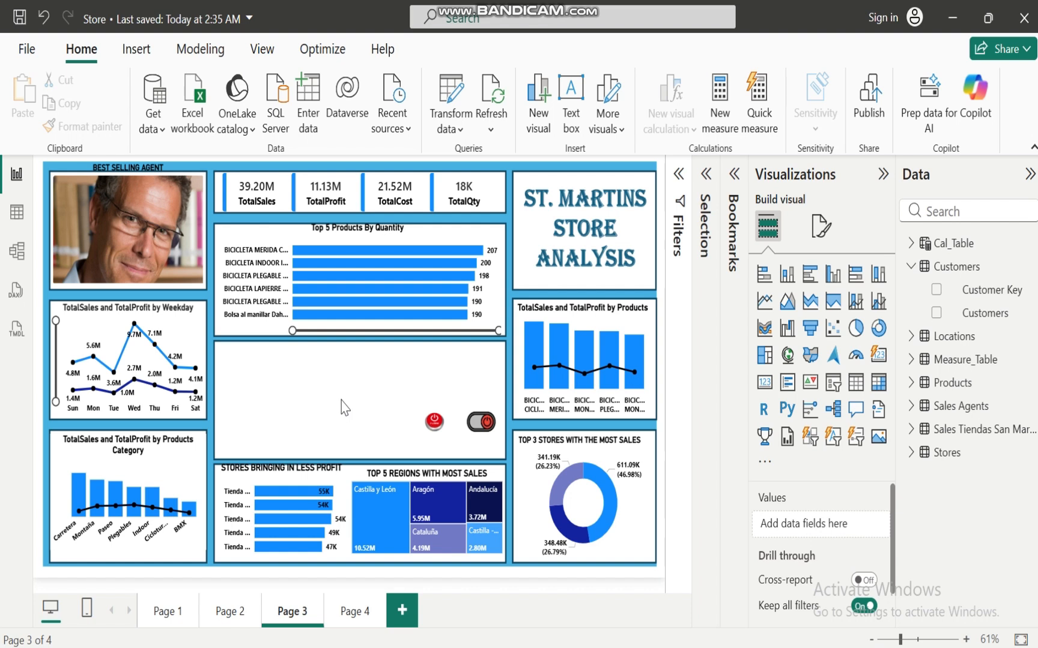
left_click(349, 616)
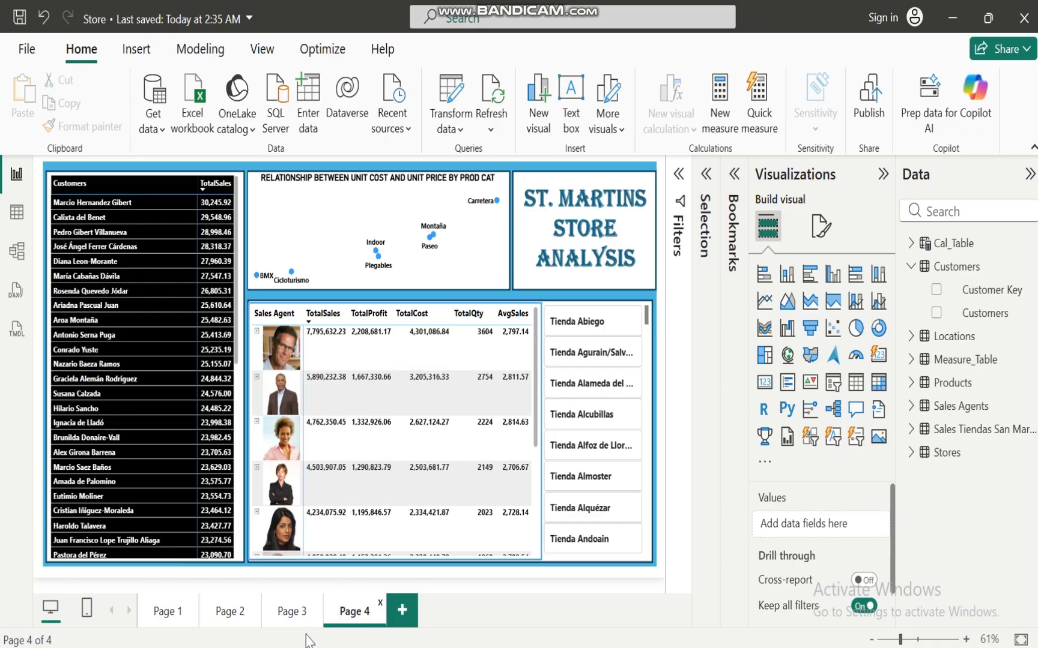
left_click(282, 616)
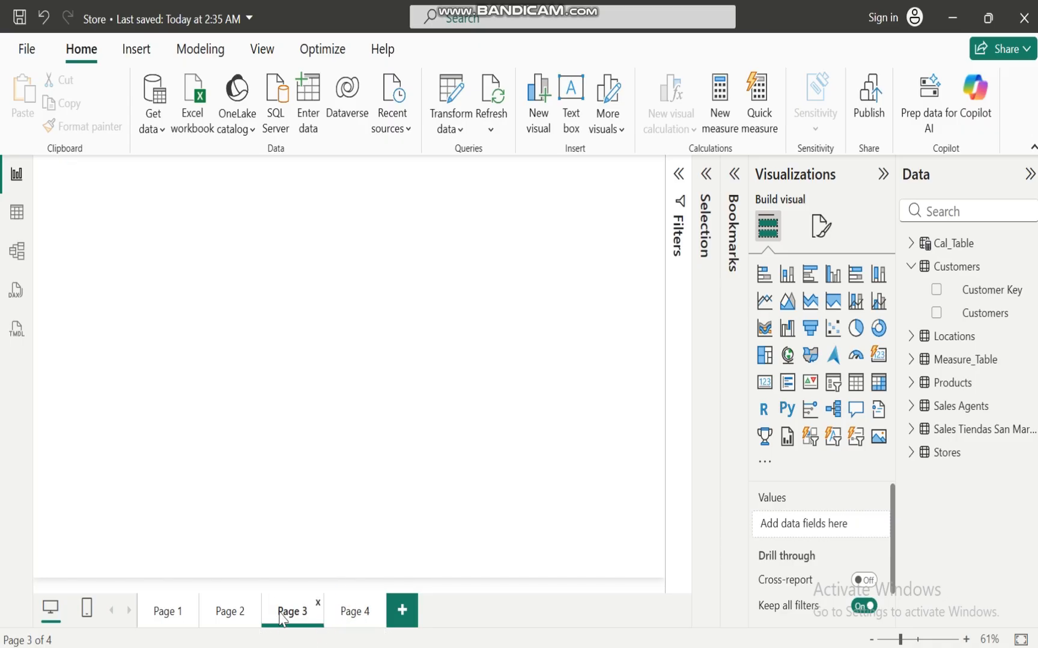